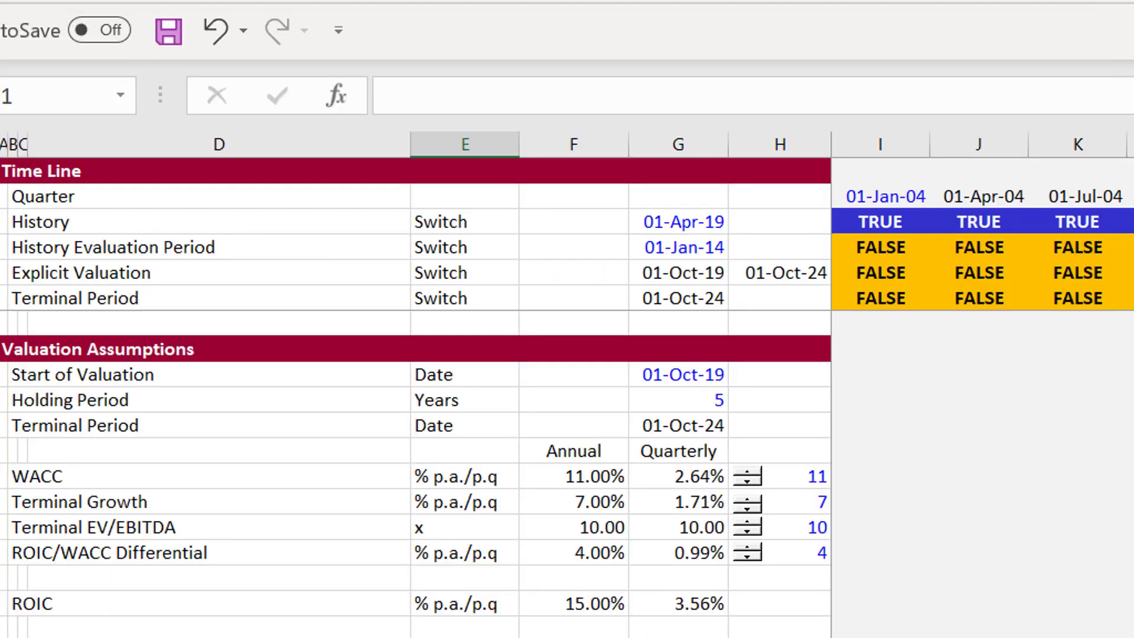
Examine the historical balance sheet figures along the Stocks row through the quarterly columns of the Financial Model sheet
key(Left)
key(Right)
key(Right)
key(Right)
key(Right)
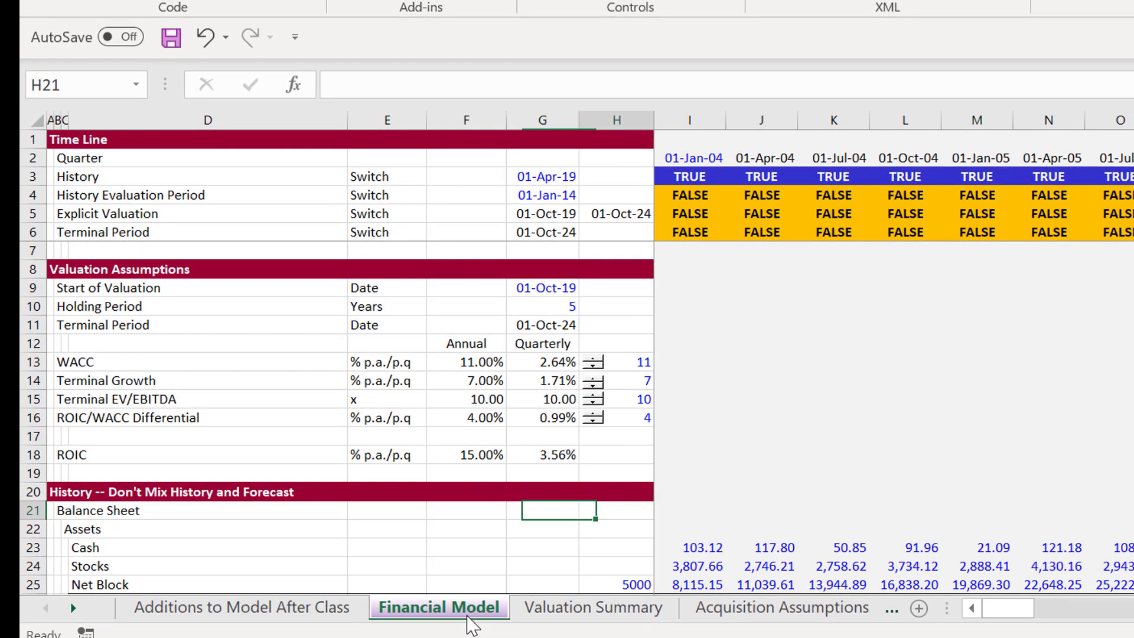
key(Down)
key(Down)
key(Down)
key(Right)
key(Right)
key(Right)
key(Right)
key(Right)
key(Right)
key(Right)
key(Right)
key(Right)
key(Right)
key(Right)
key(Right)
key(Right)
key(Right)
key(Right)
key(Right)
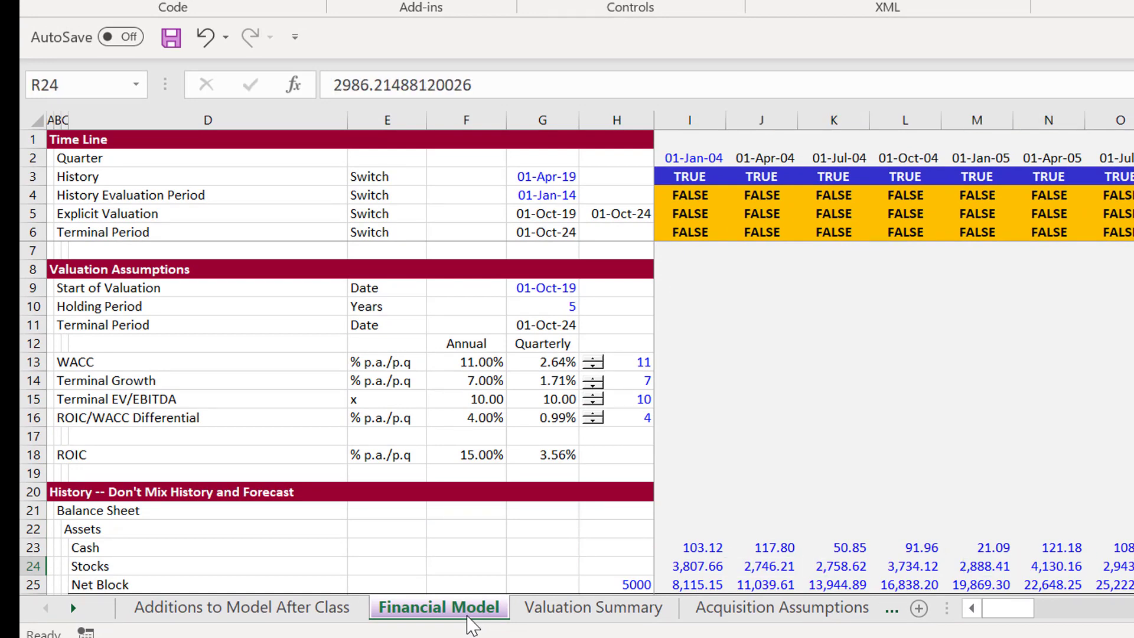
key(Right)
key(Right)
key(Right)
key(Right)
key(Right)
key(Right)
key(Right)
key(Right)
key(Right)
key(Right)
key(Right)
key(Right)
key(Right)
key(Right)
key(Right)
key(Right)
key(Right)
key(Right)
key(Right)
key(Right)
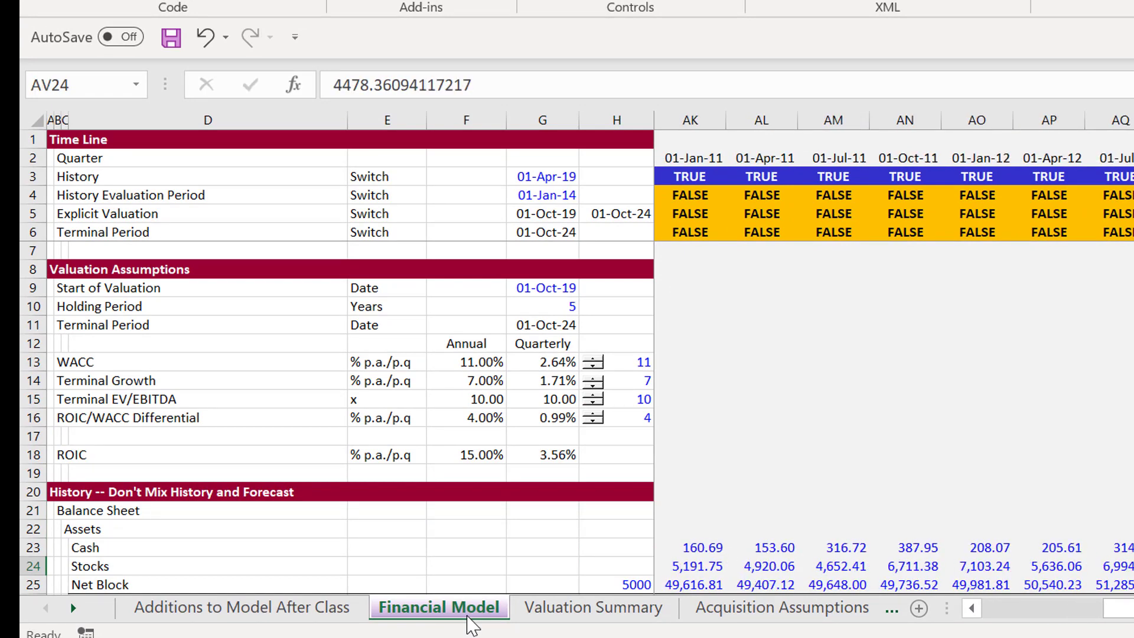
key(Right)
key(Right)
key(Right)
key(Right)
key(Right)
key(Right)
key(Right)
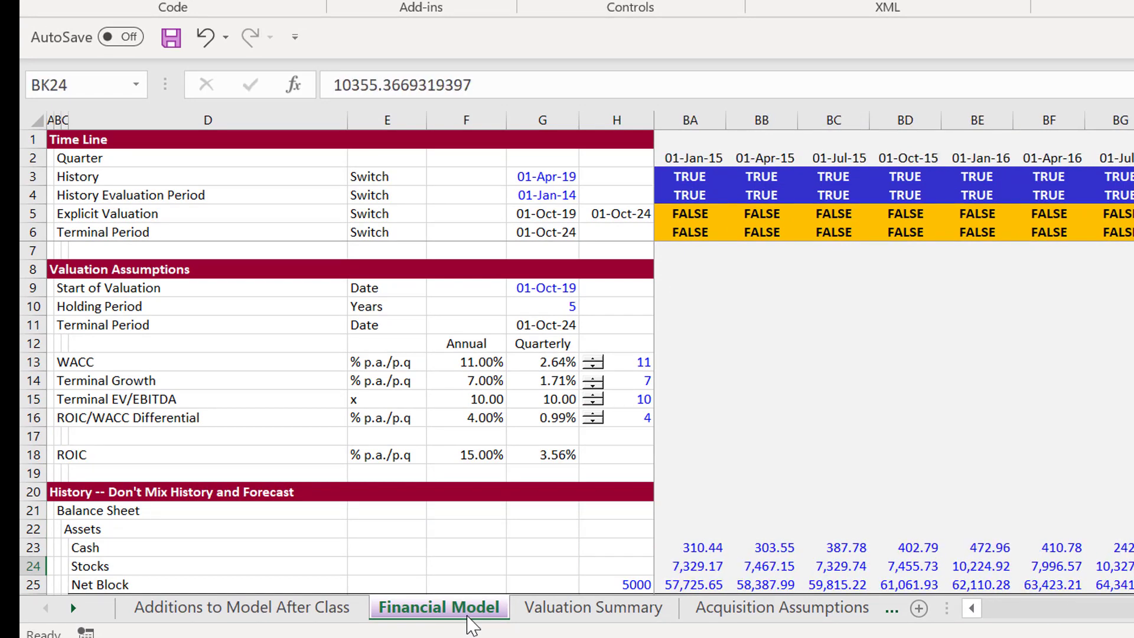
Inspect the History and History Evaluation Period switches, checking their dates and the TRUE/FALSE formulas in the first quarterly columns
click(578, 187)
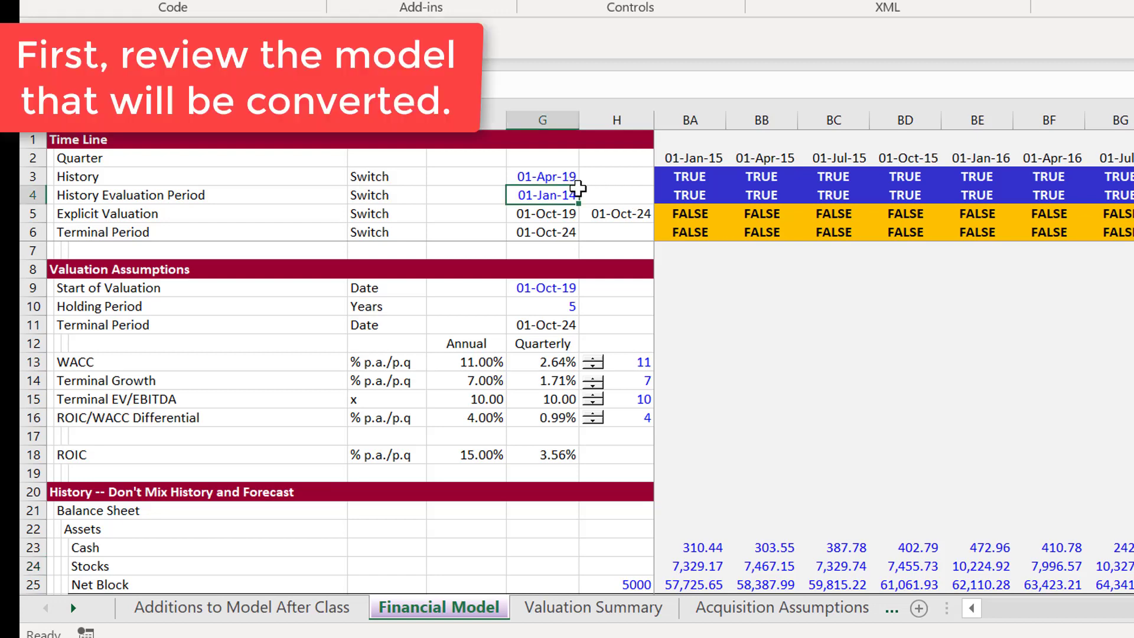
key(Right)
key(Right)
key(Right)
key(Right)
key(Right)
key(Right)
key(Right)
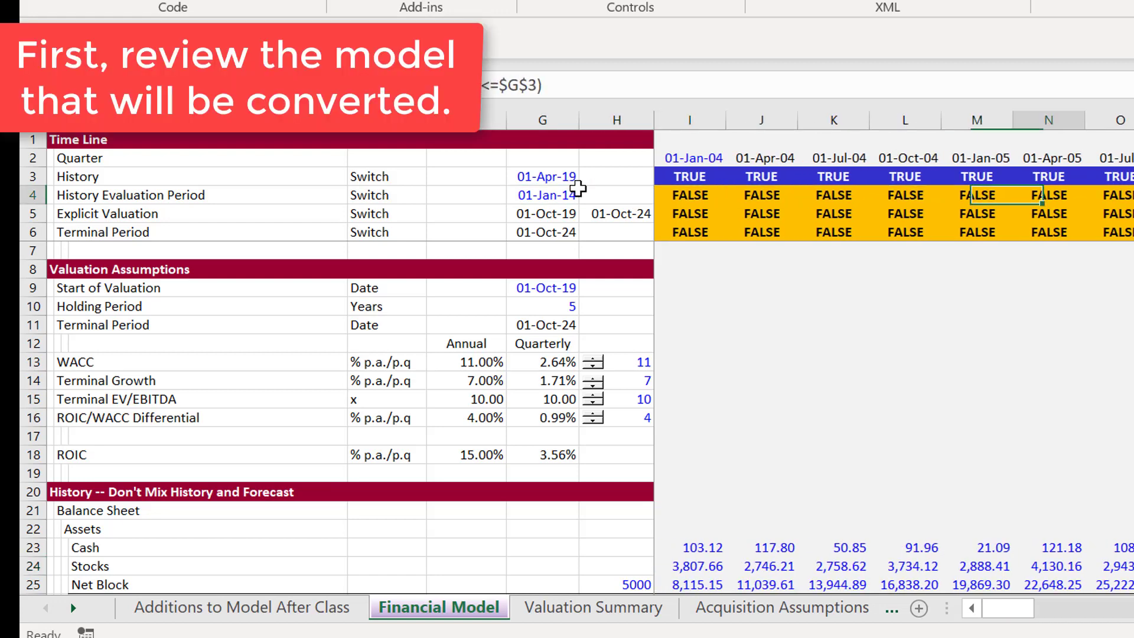
key(Left)
key(Left)
key(Left)
key(Left)
key(Up)
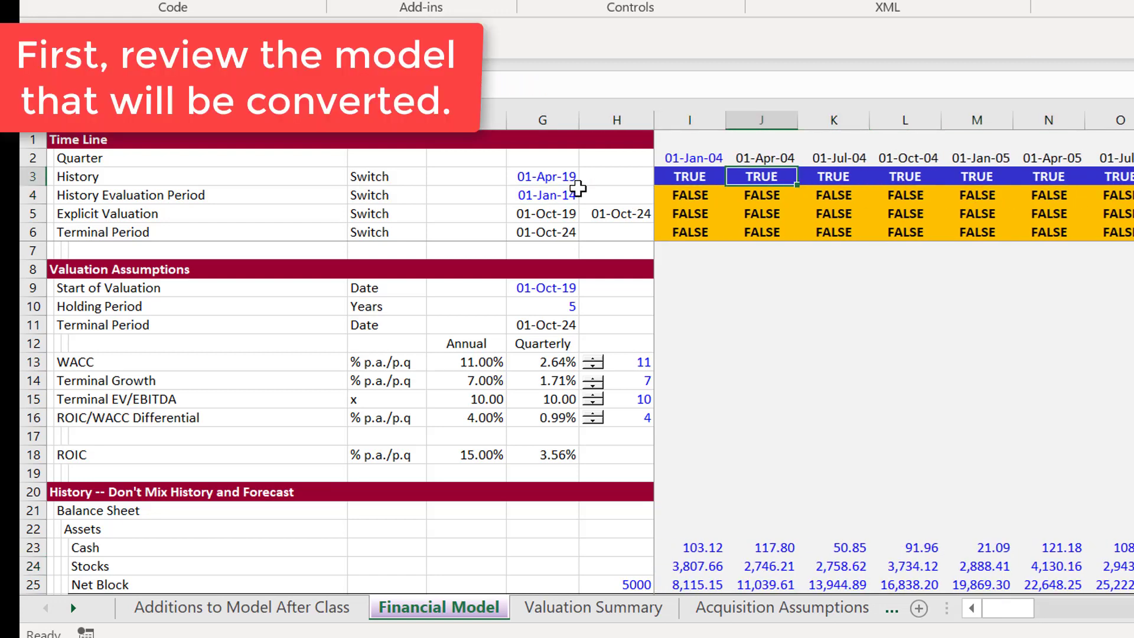
key(Left)
key(Left)
key(Down)
key(Right)
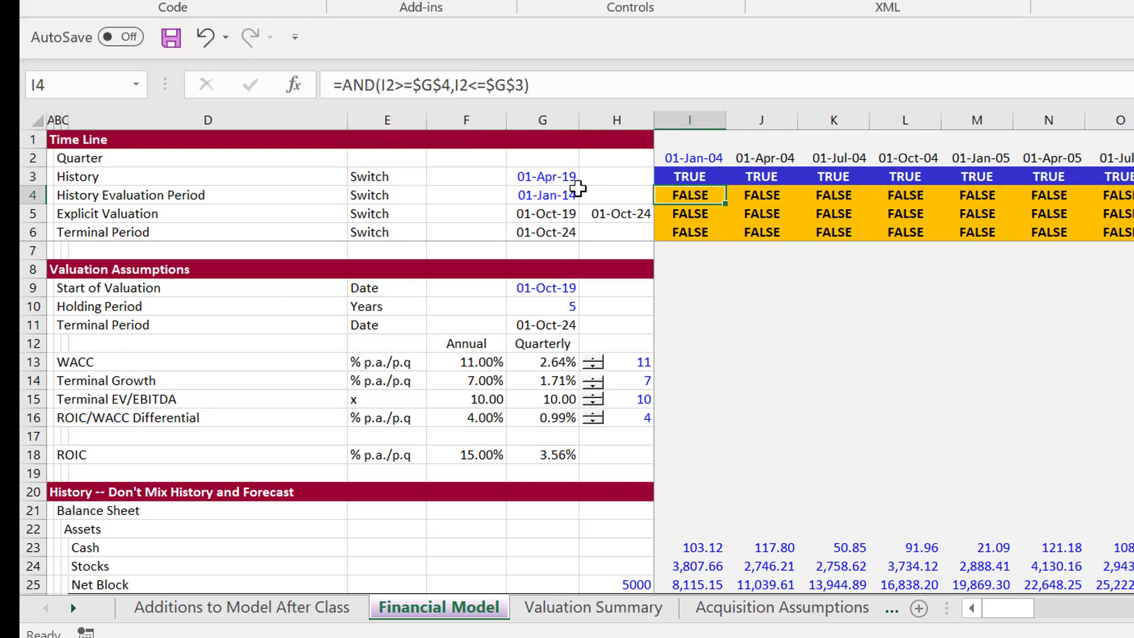
Follow the Explicit Valuation switch formula across the quarters to where the history ends and the forecast begins
key(Down)
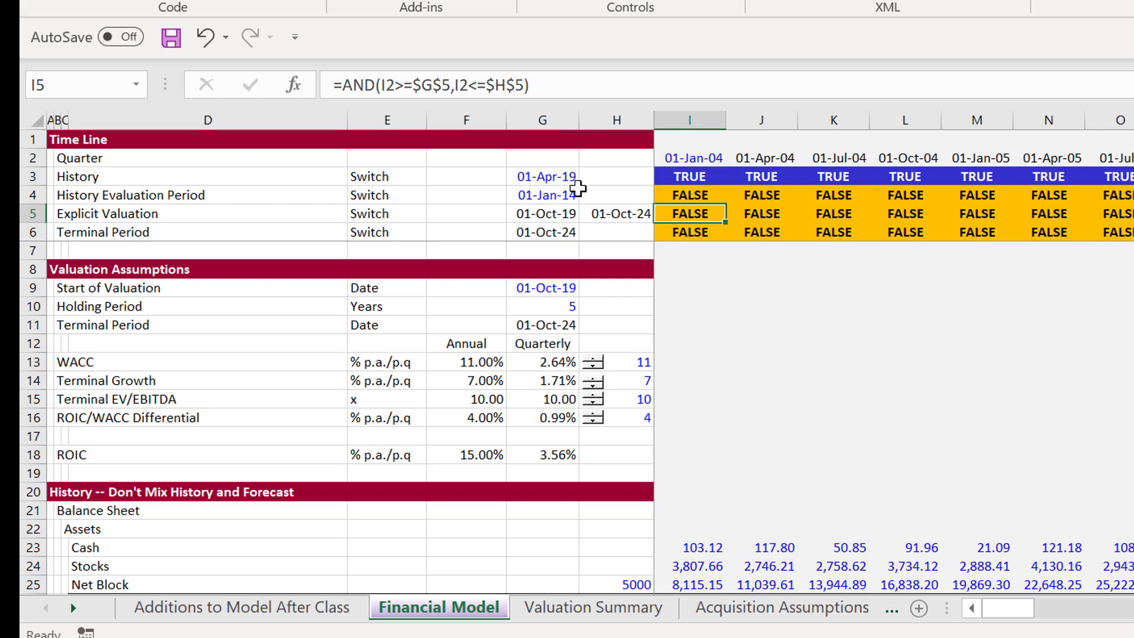
key(Right)
key(Right)
key(Right)
key(Right)
key(Right)
key(Right)
key(Right)
key(Right)
key(Right)
key(Right)
key(Right)
key(Right)
key(Right)
key(Right)
key(Right)
key(Right)
key(Right)
key(Right)
key(Right)
key(Right)
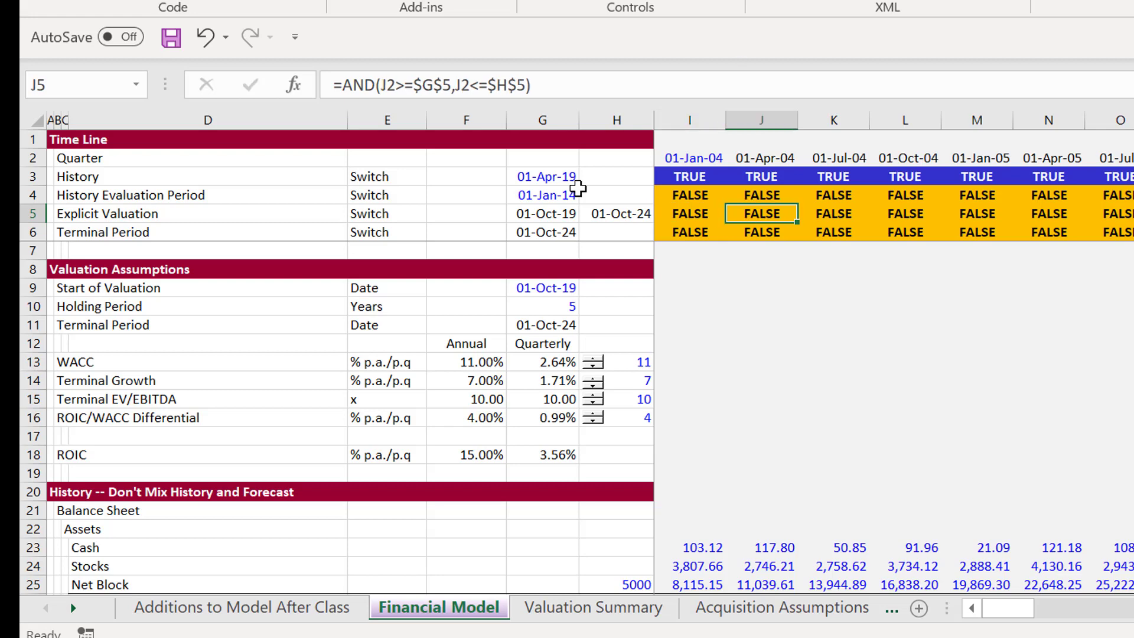
key(Right)
key(Right)
key(Right)
key(Right)
key(Right)
key(Right)
key(Right)
key(Right)
key(Right)
key(Right)
key(Right)
key(Right)
key(Right)
key(Right)
key(Right)
key(Right)
key(Right)
key(Right)
key(Right)
key(Right)
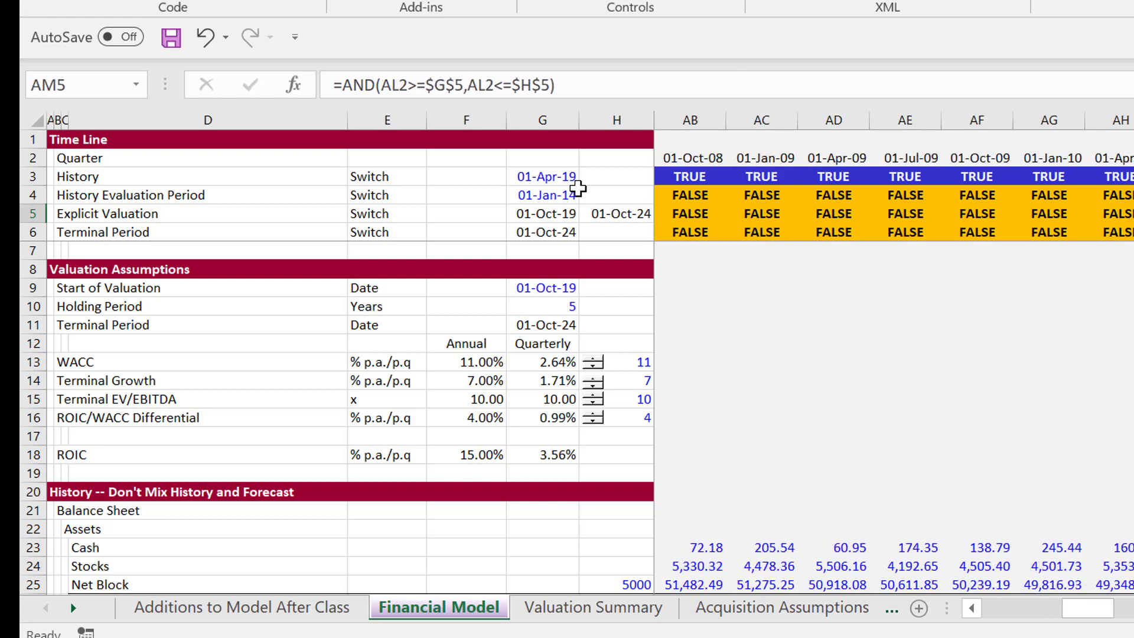
key(Right)
key(Right)
key(Right)
key(Right)
key(Right)
key(Right)
key(Right)
key(Right)
key(Right)
key(Right)
key(Right)
key(Right)
key(Right)
key(Right)
key(Right)
key(Right)
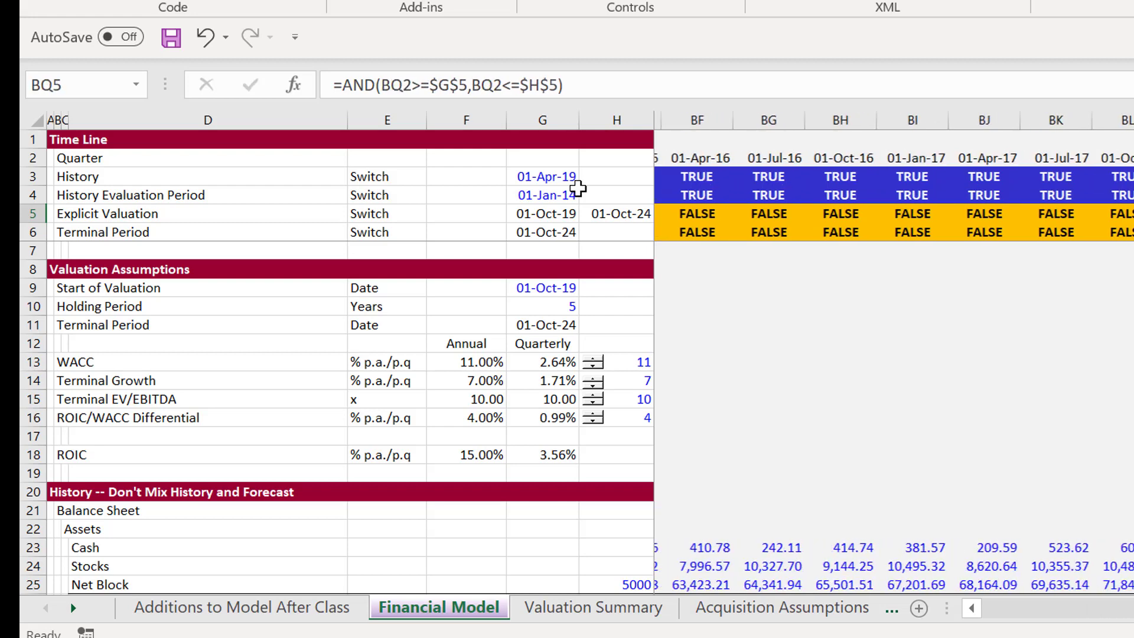
key(Left)
key(Left)
key(Left)
key(Left)
key(Left)
key(Left)
key(Left)
key(Left)
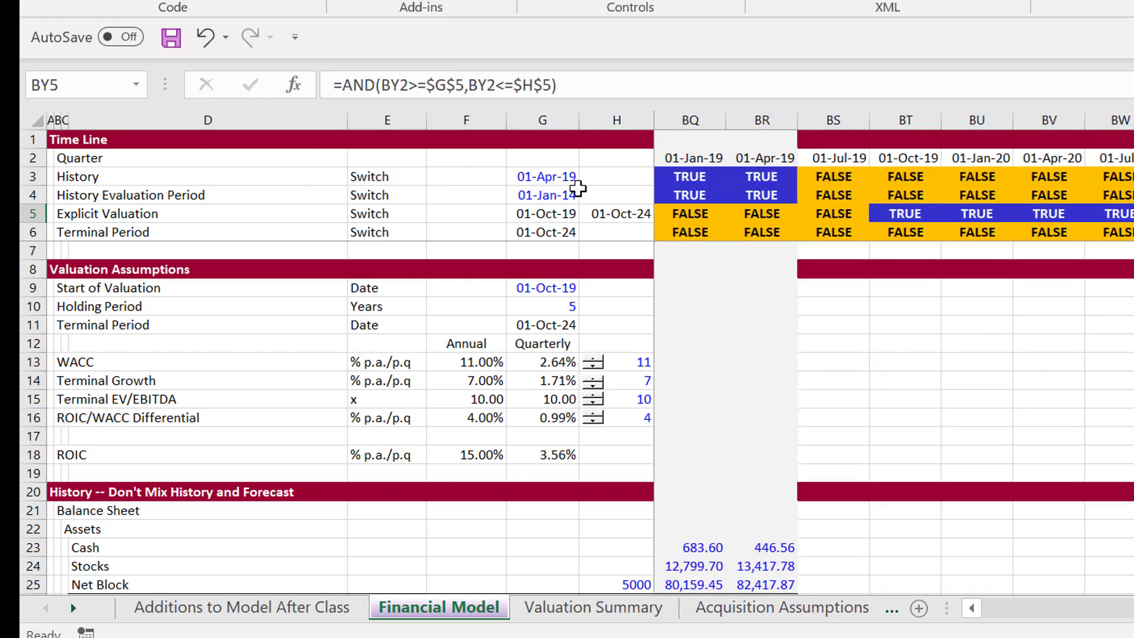
Review the expense, stocks, provisions and capital expenditure assumptions, comparing the last historical quarters with the first forecast quarters
key(Page_Down)
key(Page_Down)
key(Page_Down)
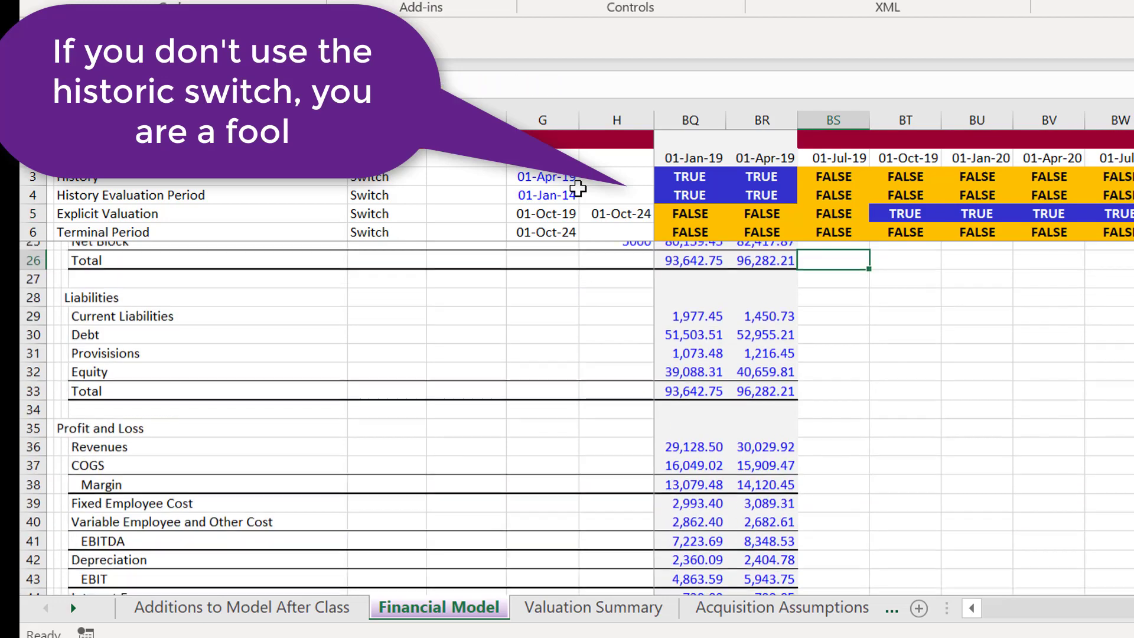
key(Left)
key(Left)
key(Left)
key(Left)
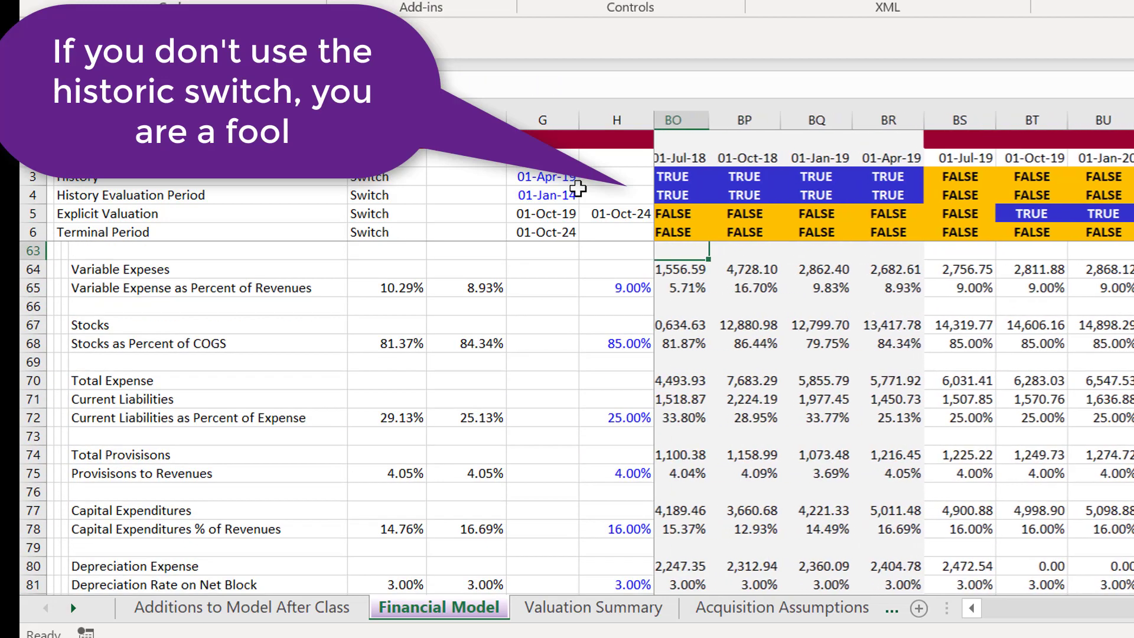
key(Right)
key(Right)
key(Right)
key(Right)
key(Right)
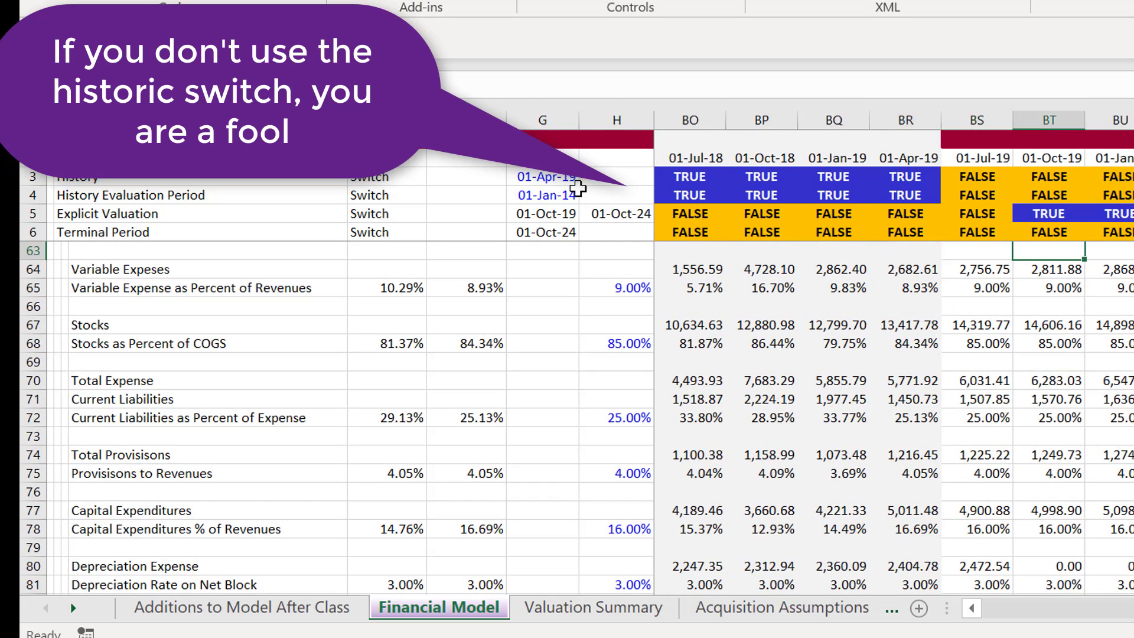
Examine the Pre-tax Cash Flow and After Tax Cash Flow sections around the boundary between history and forecast
key(Page_Down)
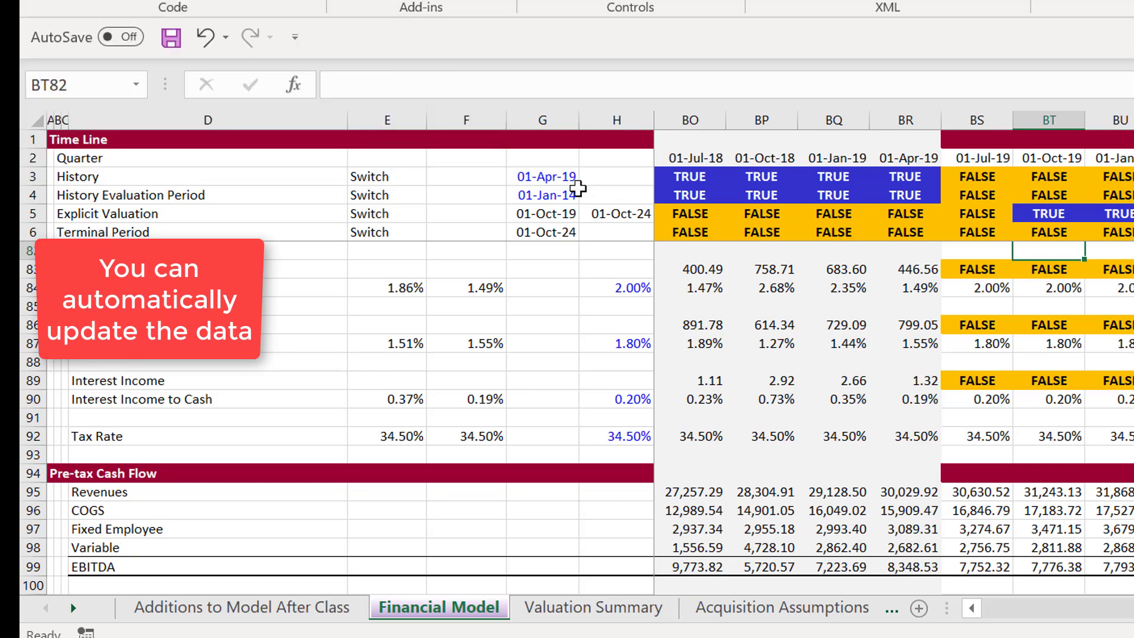
key(Page_Down)
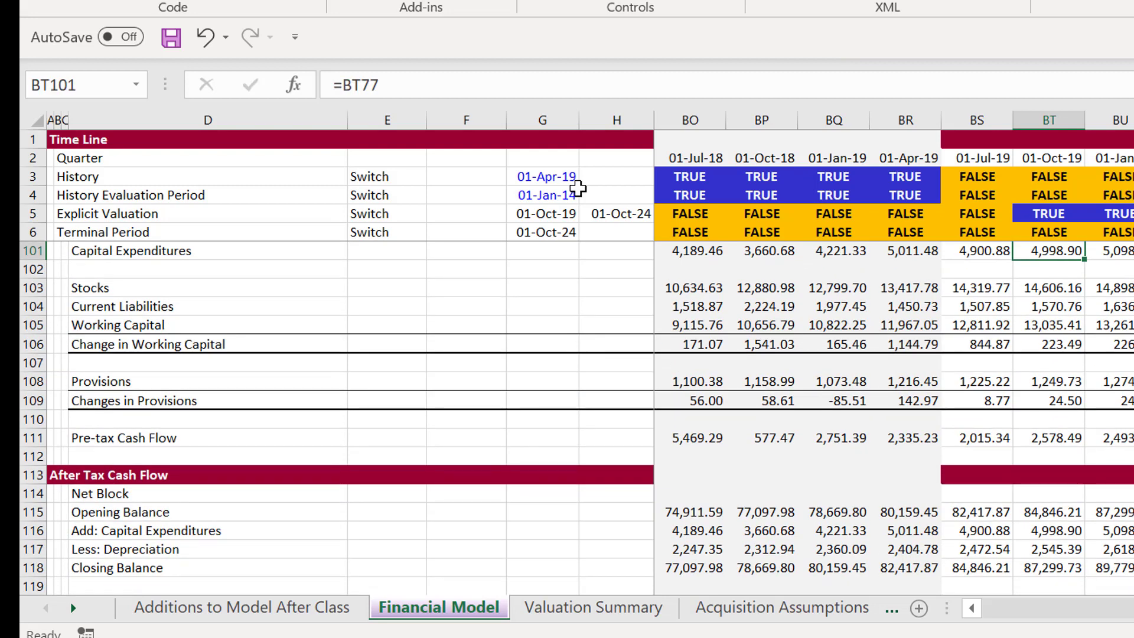
key(Left)
key(Left)
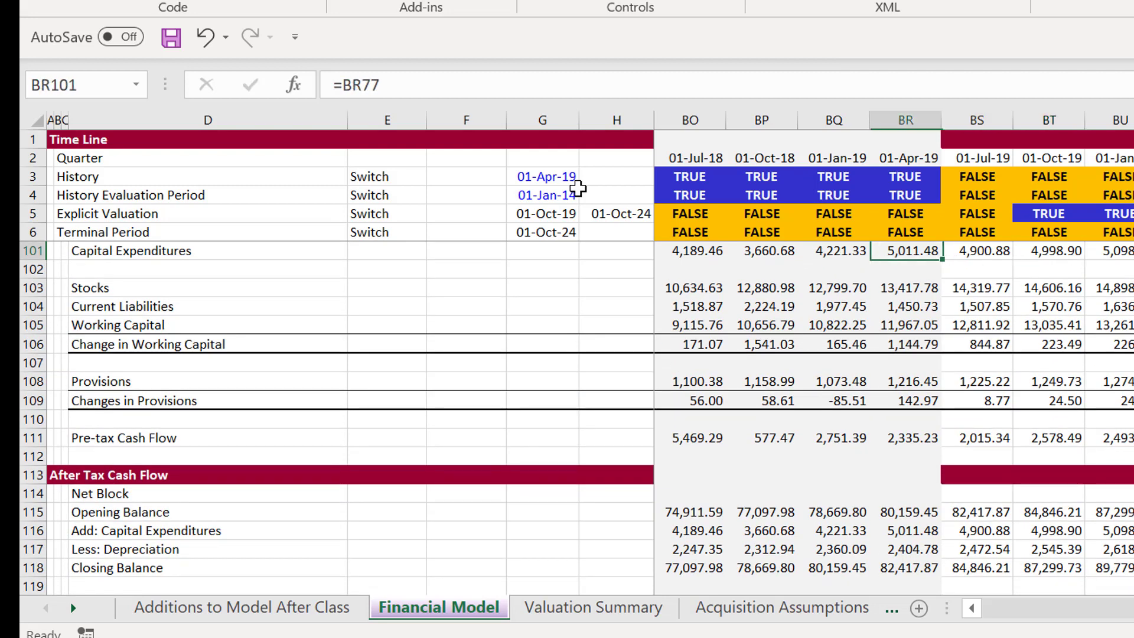
key(Right)
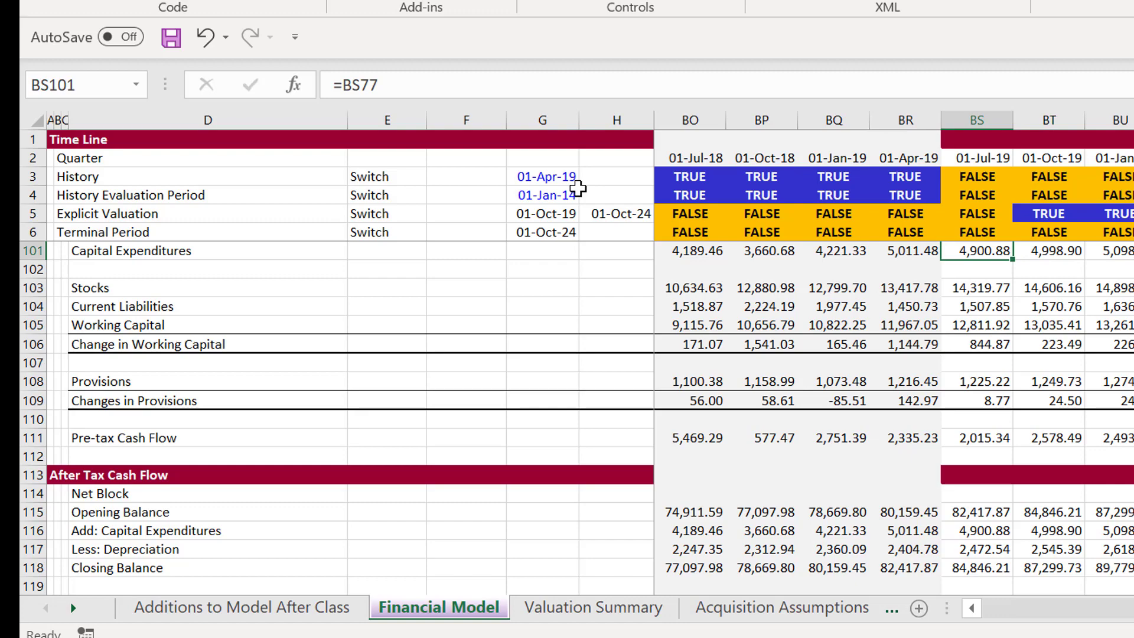
key(Page_Down)
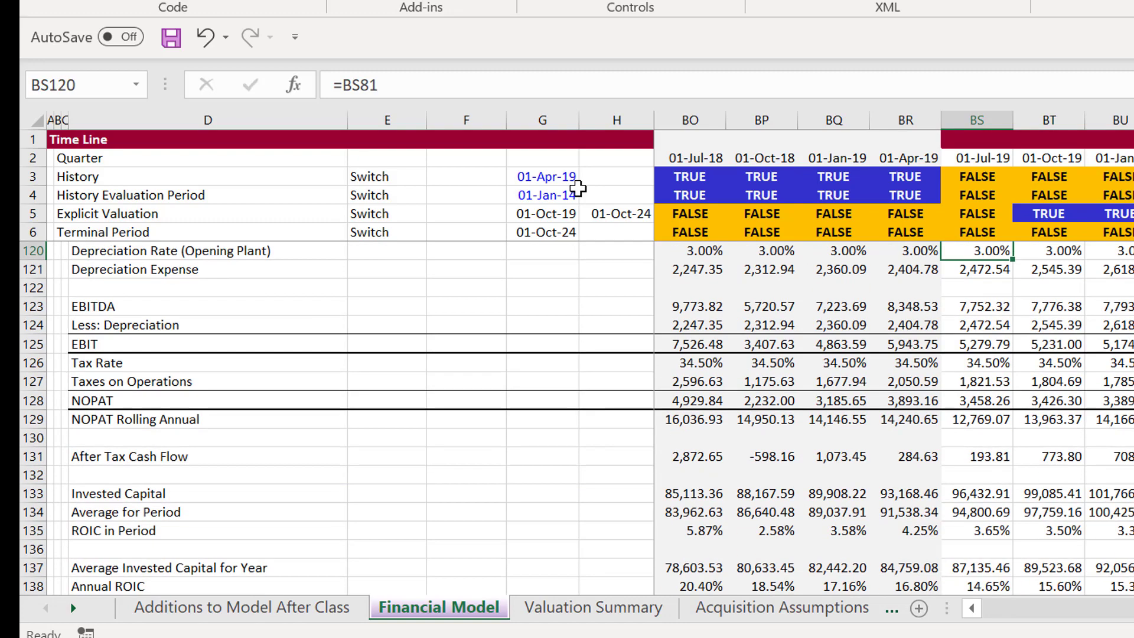
Go back to the historical balance sheet and profit and loss, and compare them with the variable expense and stocks assumptions
key(Page_Up)
key(Page_Up)
key(Page_Up)
key(Page_Up)
key(Page_Up)
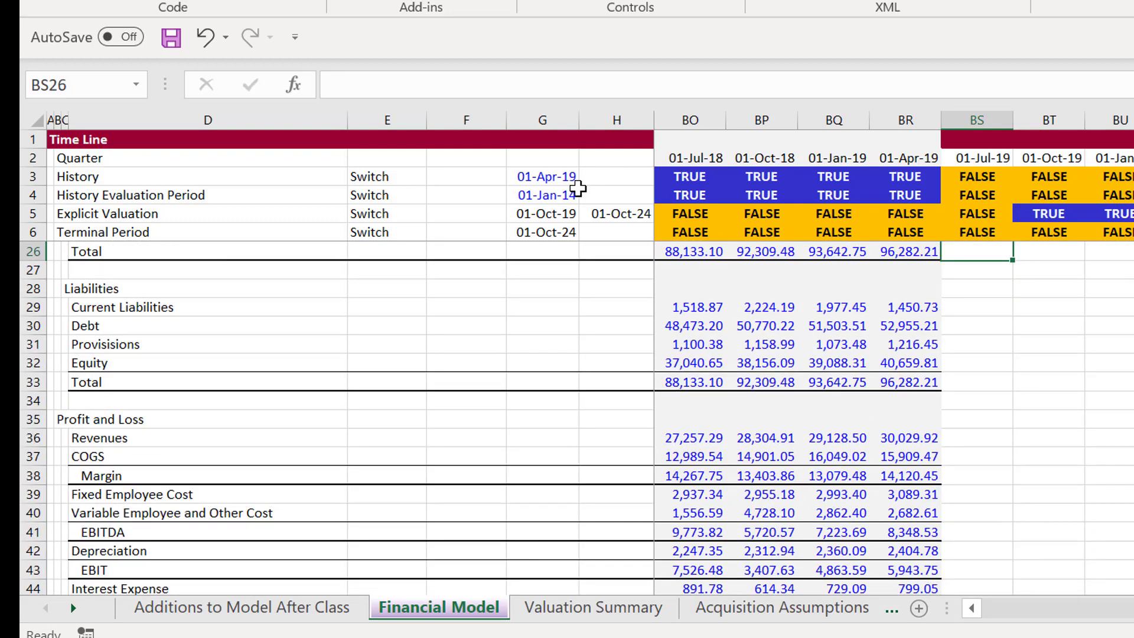
key(Page_Down)
key(Page_Down)
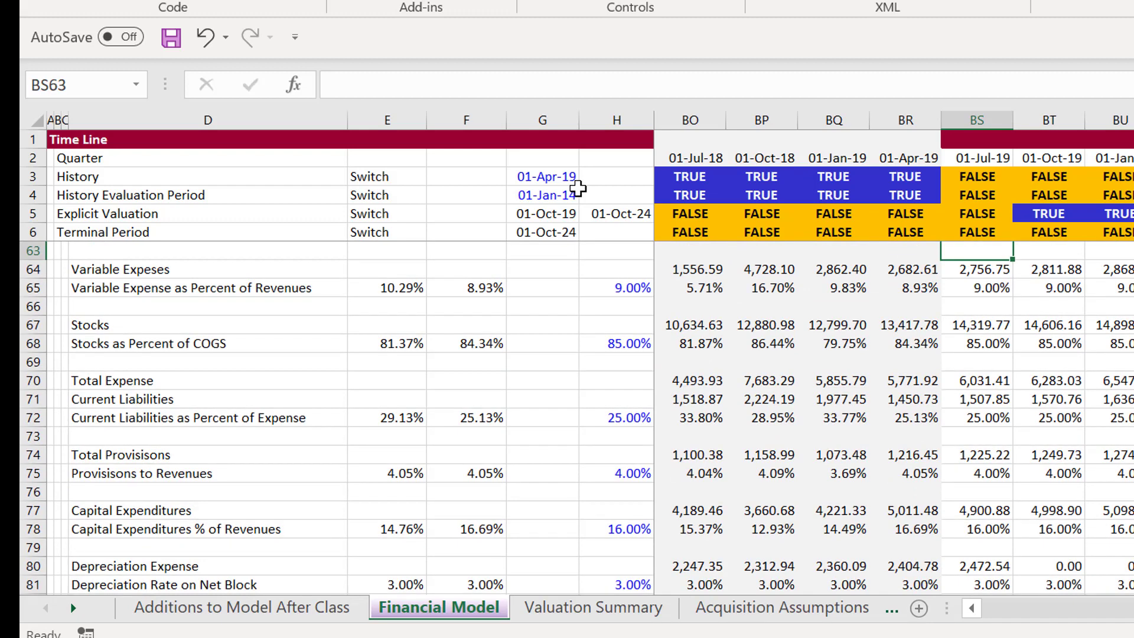
Review the assumption rows from variable expenses and stocks through to the tax rate at the first forecast quarter
key(Down)
key(Down)
key(Down)
key(Down)
key(Down)
key(Down)
key(Down)
key(Down)
key(Down)
key(Down)
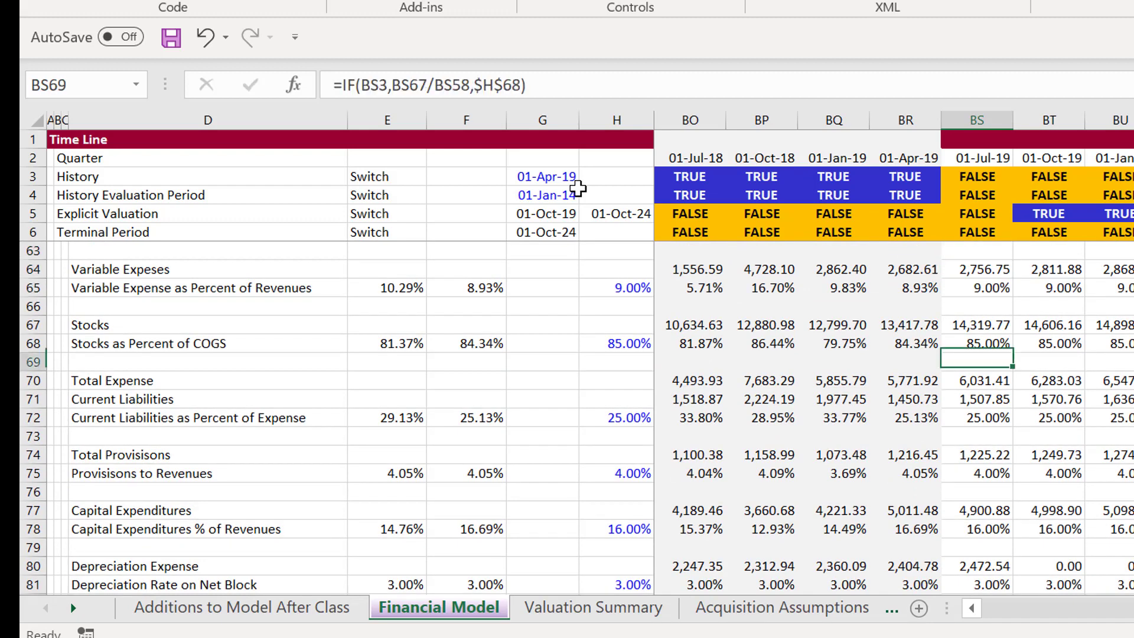
key(Page_Down)
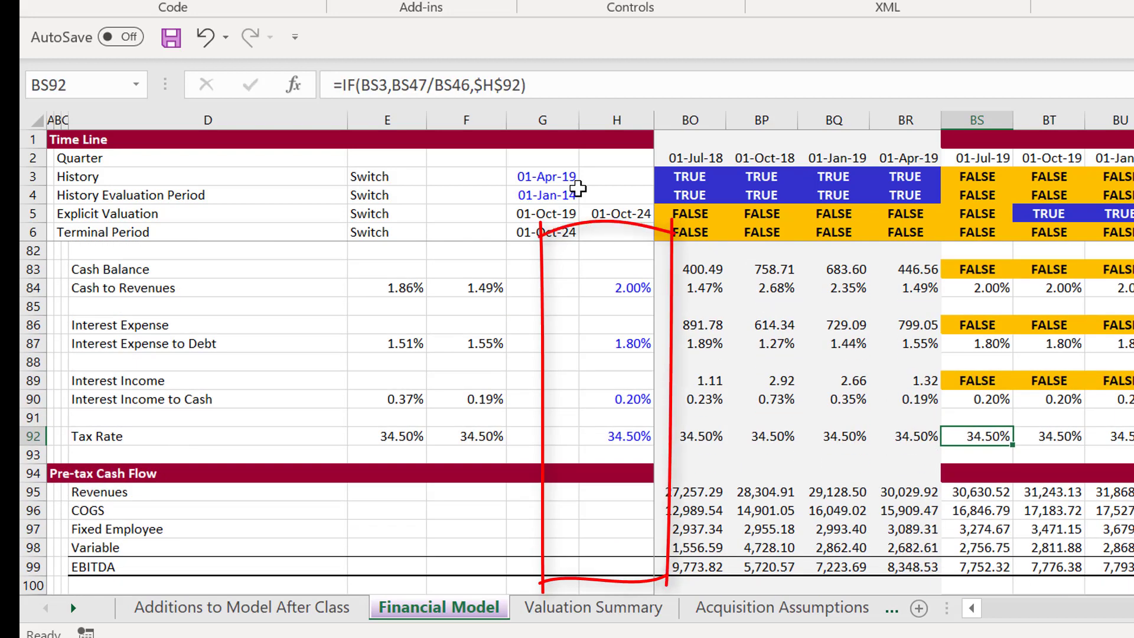
Examine the Pre-tax Cash Flow section from revenues and EBITDA through working capital and provisions in the 01-Jul-19 quarter
key(Down)
key(Down)
key(Down)
key(Down)
key(Down)
key(Down)
key(Down)
key(Down)
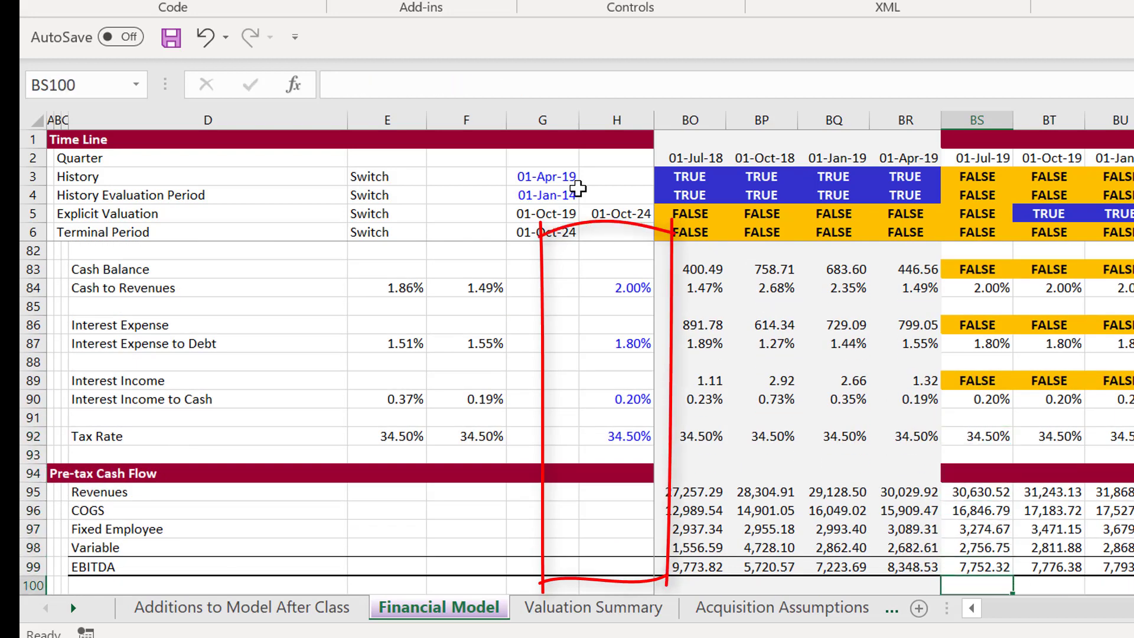
key(Down)
key(Down)
key(Down)
key(Down)
key(Down)
key(Down)
key(Down)
key(Down)
key(Down)
key(Down)
key(Down)
key(Down)
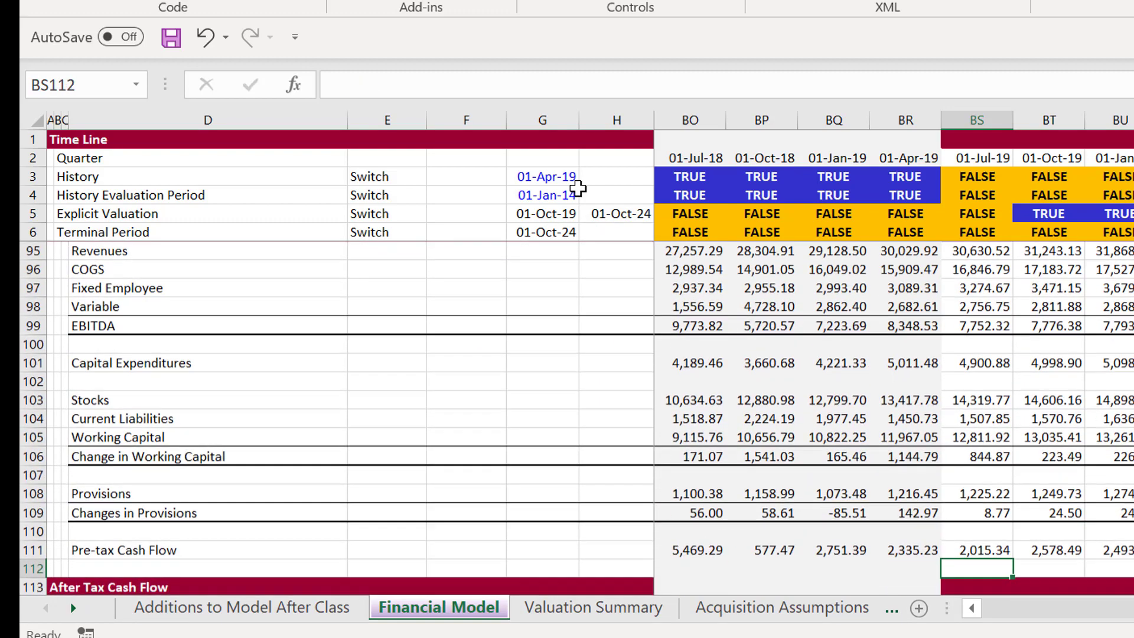
Examine the After Tax Cash Flow section from the net block through depreciation, NOPAT and after tax cash flow
key(Down)
key(Down)
key(Down)
key(Down)
key(Down)
key(Down)
key(Down)
key(Down)
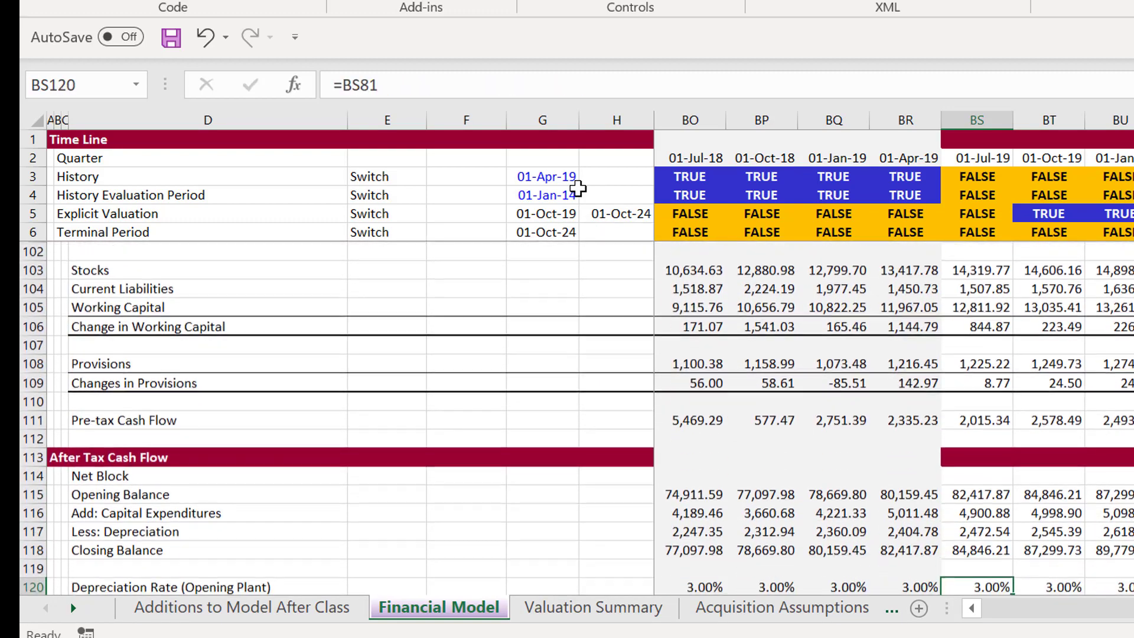
key(Down)
key(Down)
key(Down)
key(Down)
key(Down)
key(Down)
key(Down)
key(Down)
key(Down)
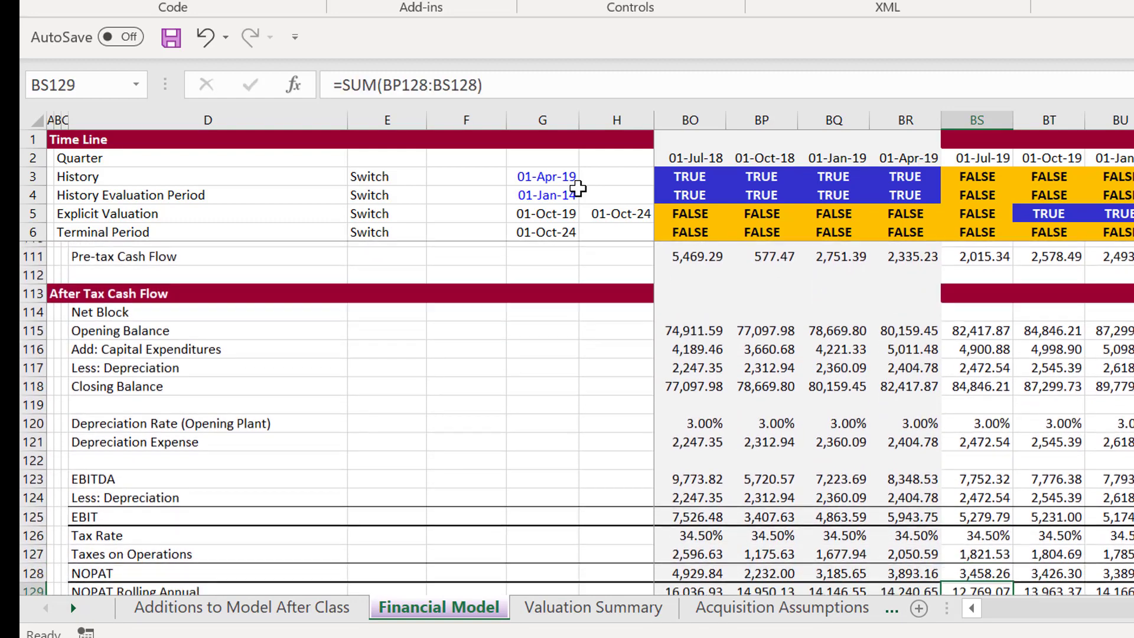
key(Down)
key(Down)
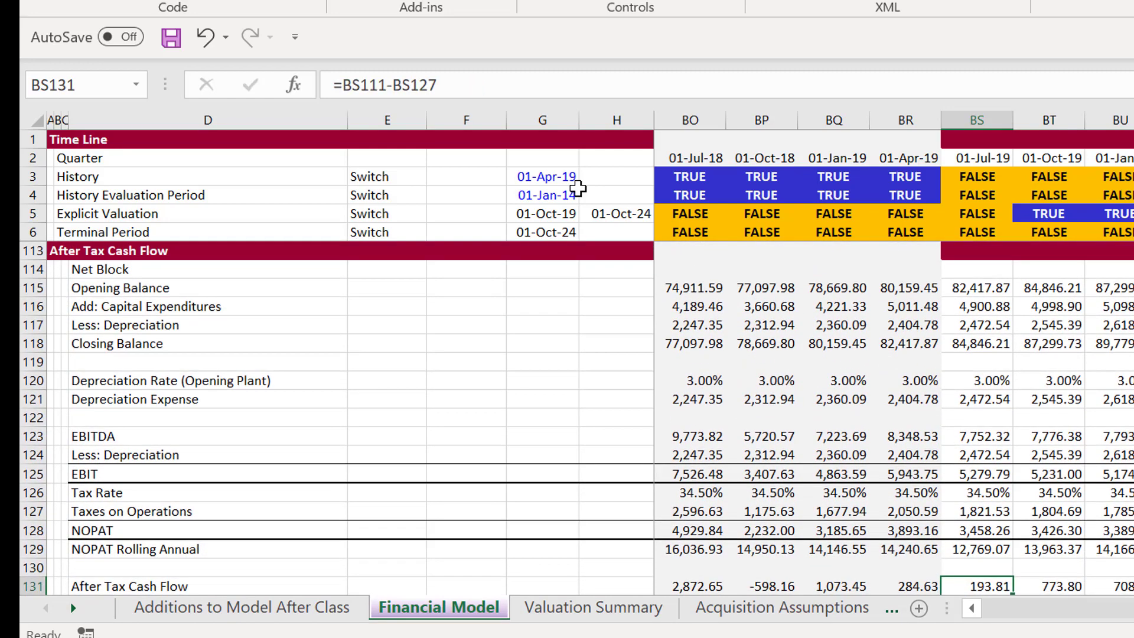
Go back to the changes in provisions, then recheck the rows from there through to the rolling annual NOPAT
key(Page_Up)
key(Up)
key(Up)
key(Up)
key(Up)
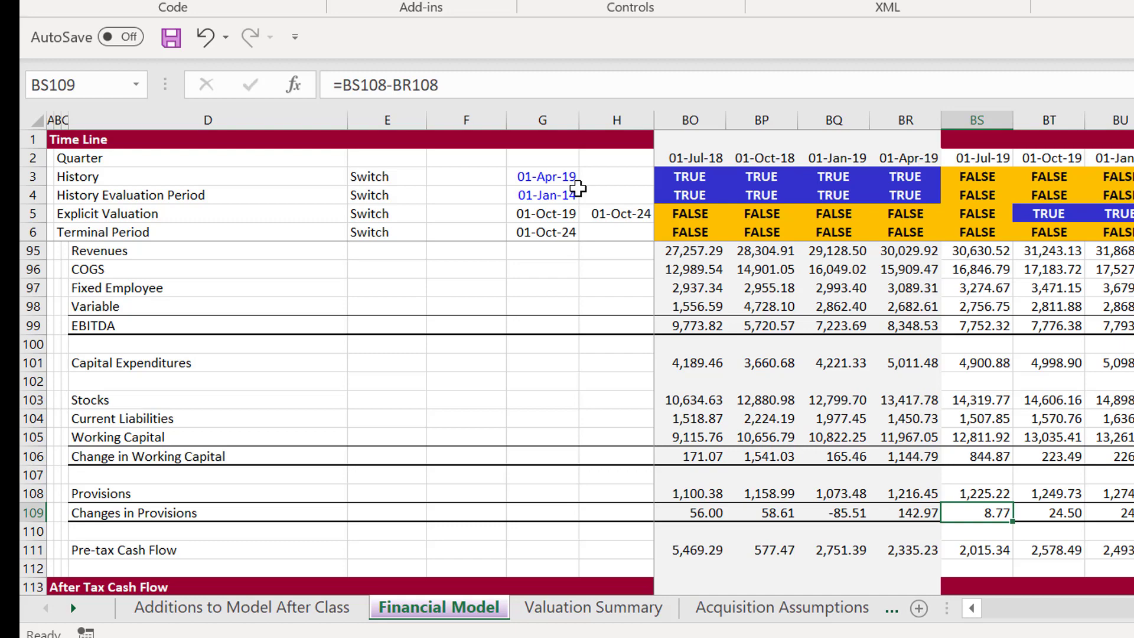
key(Down)
key(Down)
key(Down)
key(Down)
key(Down)
key(Down)
key(Down)
key(Down)
key(Down)
key(Down)
key(Down)
key(Down)
key(Down)
key(Down)
key(Down)
key(Down)
key(Down)
key(Down)
key(Down)
key(Down)
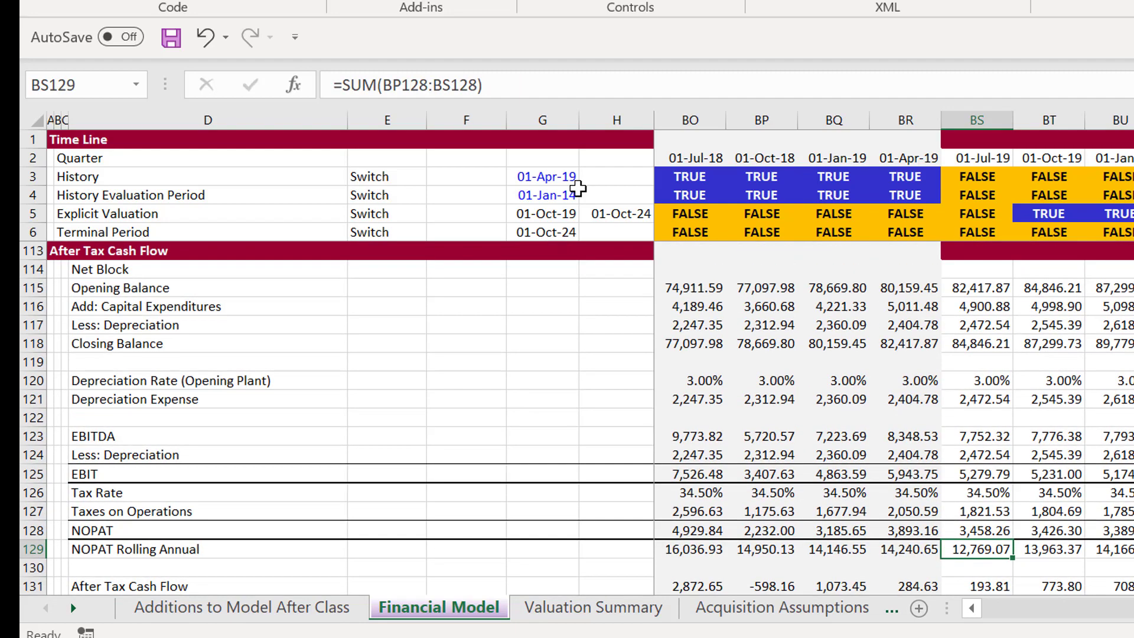
Inspect the invested capital and ROIC rows, including the ROIC in Period formula for the first forecast quarter
key(Down)
key(Down)
key(Down)
key(Down)
key(Down)
key(Down)
key(Down)
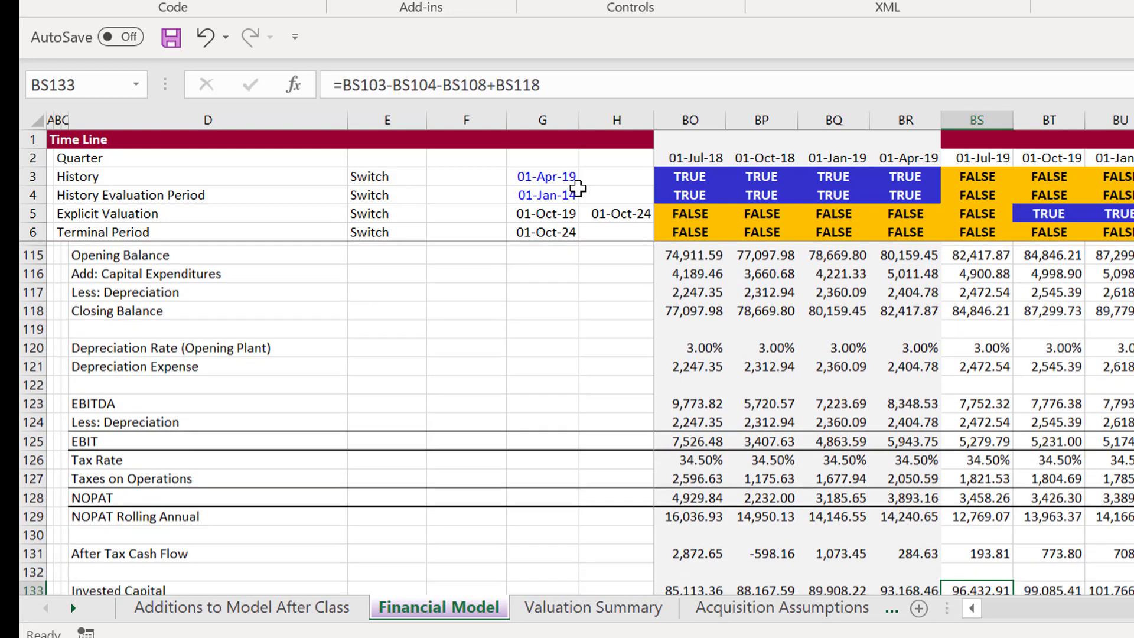
key(Down)
key(Down)
key(Down)
key(Down)
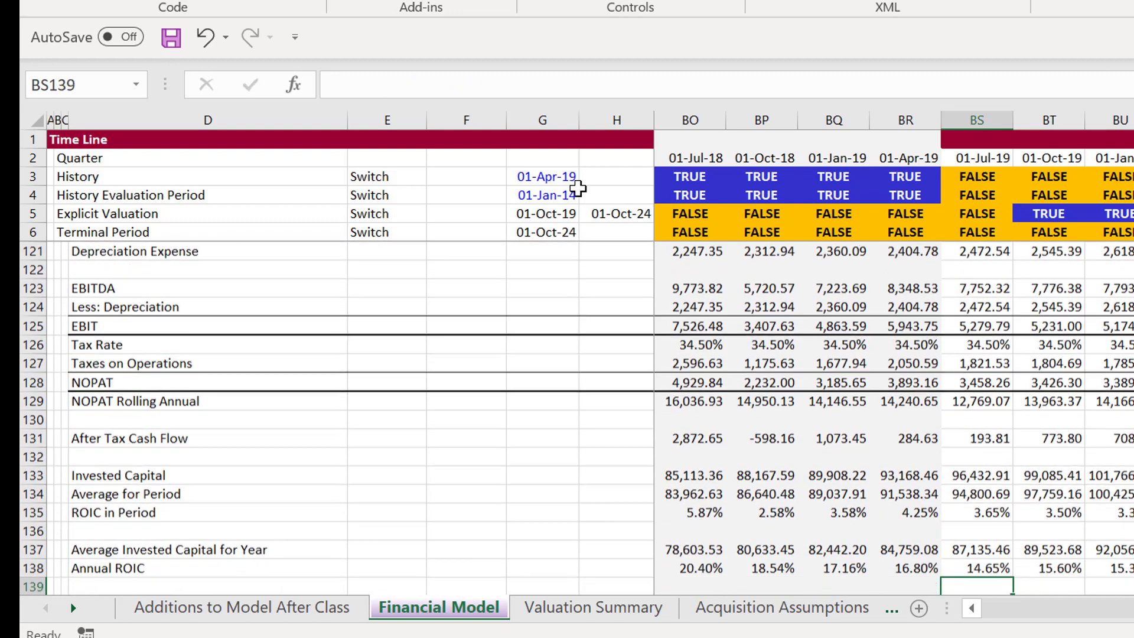
key(Up)
key(Up)
key(Up)
key(Up)
key(Up)
key(Up)
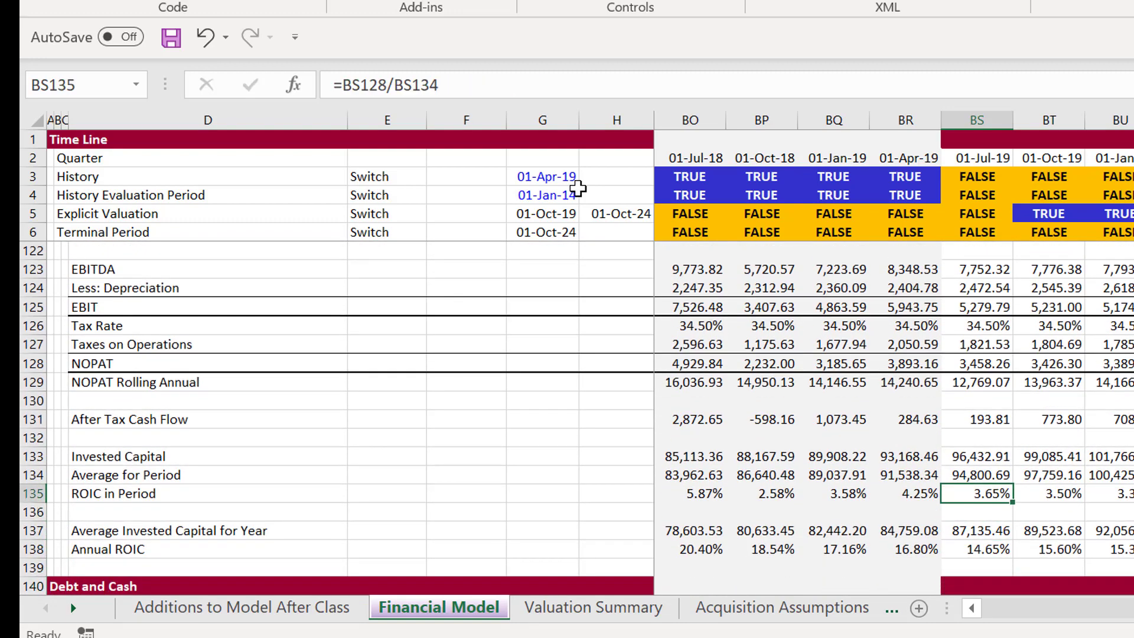
Follow the invested capital and ROIC rows across the forecast quarters to beyond the 01-Oct-24 terminal period
key(Right)
key(Right)
key(Right)
key(Right)
key(Right)
key(Right)
key(Right)
key(Right)
key(Right)
key(Right)
key(Right)
key(Right)
key(Right)
key(Right)
key(Right)
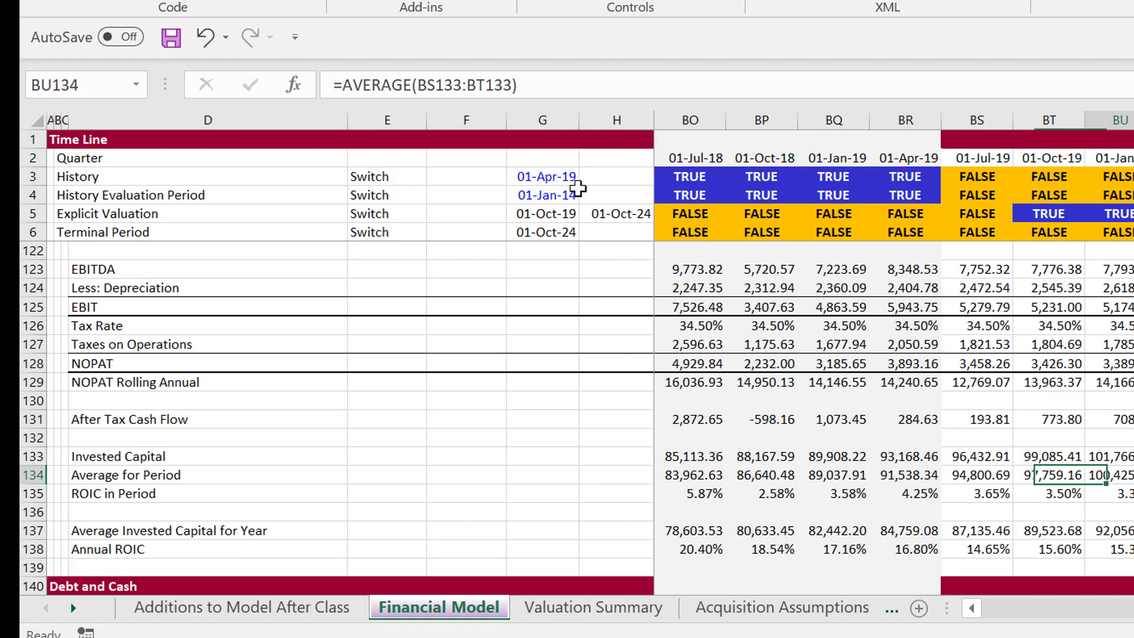
key(Right)
key(Right)
key(Right)
key(Right)
key(Right)
key(Right)
key(Right)
key(Right)
key(Right)
key(Right)
key(Right)
key(Right)
key(Right)
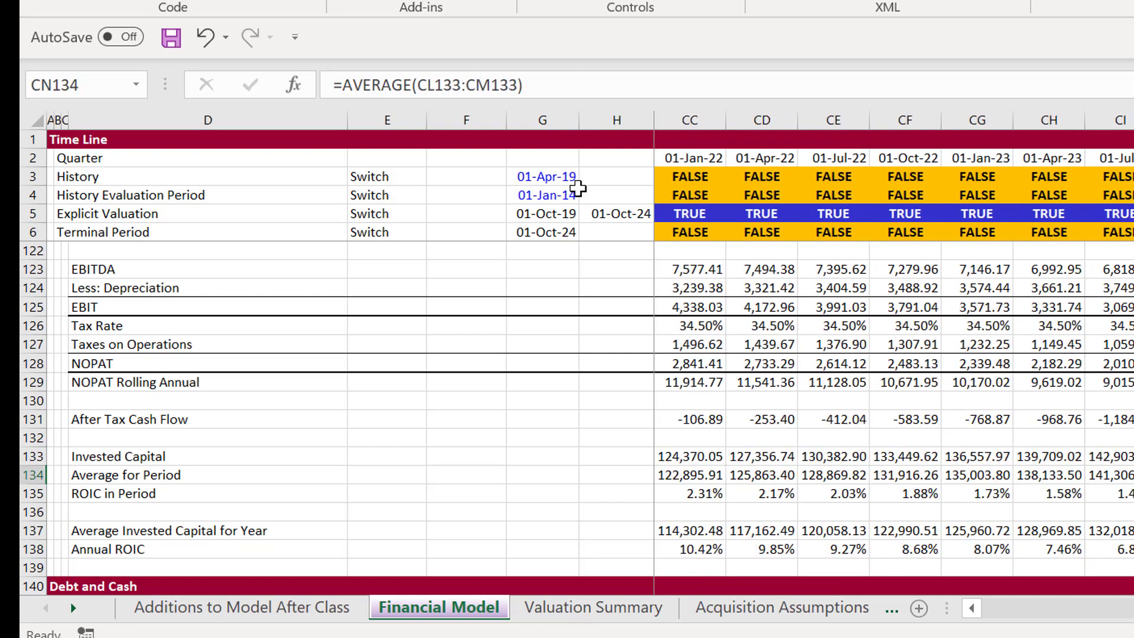
key(Right)
key(Right)
key(Right)
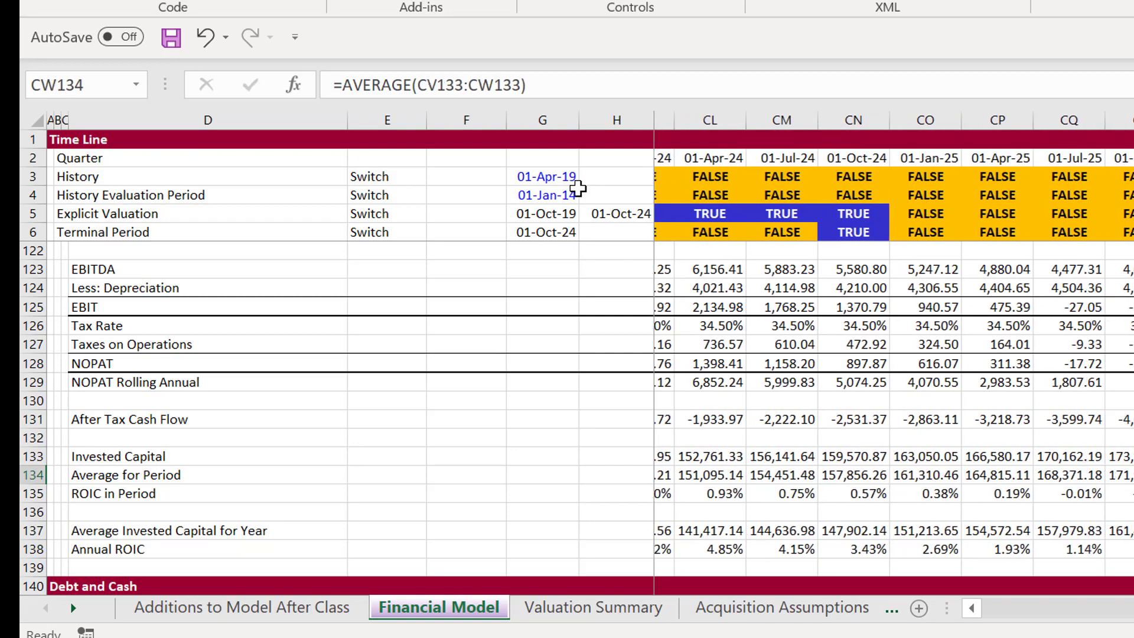
Return to the earlier forecast quarters and trace the Annual ROIC row back to the 01-Oct-21 quarter
key(Left)
key(Left)
key(Left)
key(Left)
key(Left)
key(Left)
key(Left)
key(Left)
key(Left)
key(Left)
key(Left)
key(Left)
key(Left)
key(Left)
key(Left)
key(Left)
key(Left)
key(Left)
key(Left)
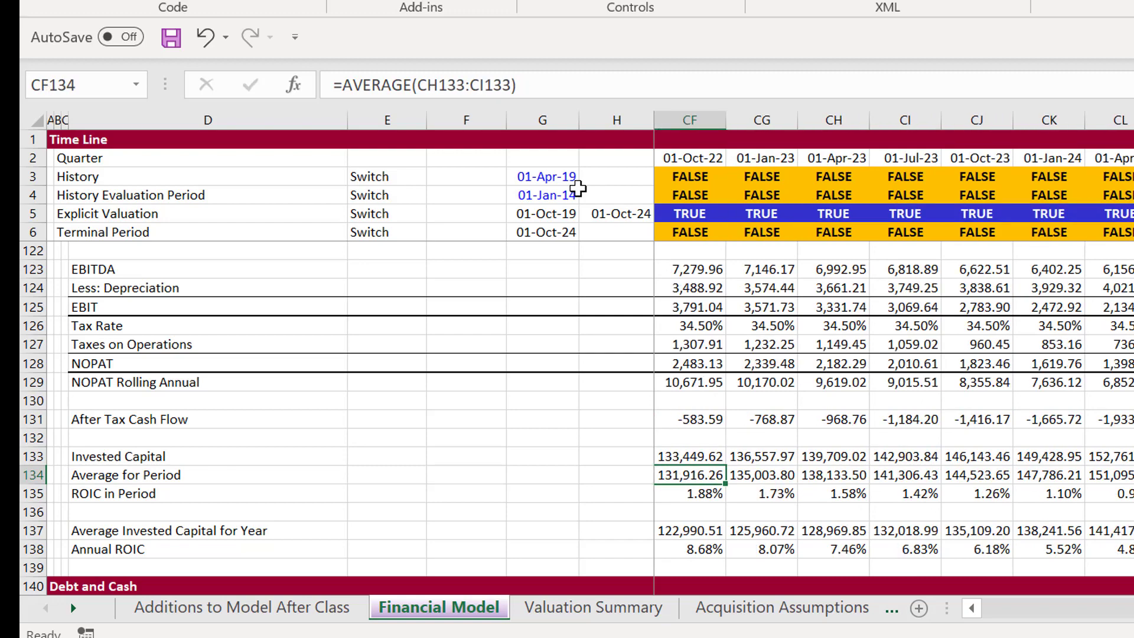
key(Down)
key(Down)
key(Down)
key(Down)
key(Left)
key(Left)
key(Left)
key(Left)
key(Left)
key(Left)
key(Left)
key(Left)
key(Left)
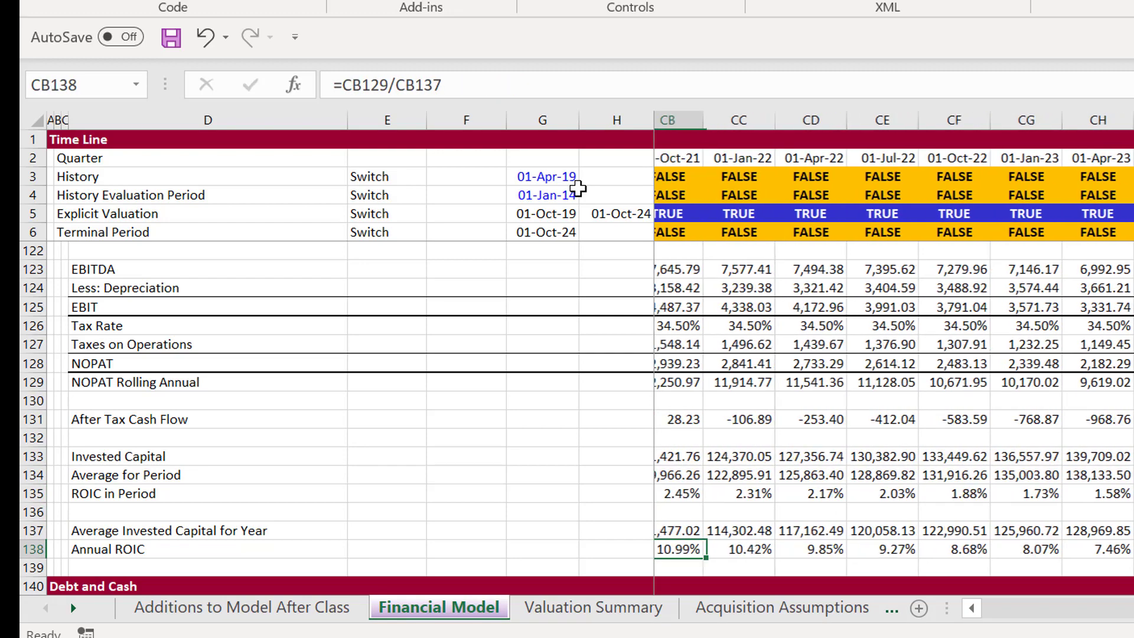
Follow the Annual ROIC row back through the historical quarters to 01-Jan-17
key(Left)
key(Left)
key(Left)
key(Left)
key(Left)
key(Left)
key(Left)
key(Left)
key(Left)
key(Left)
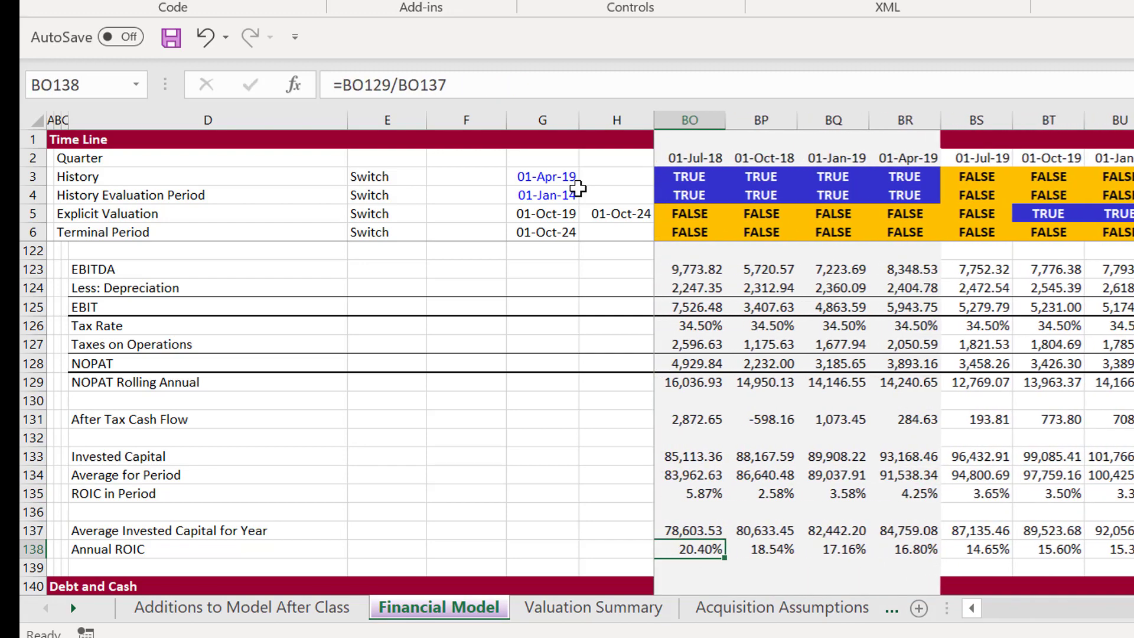
key(Left)
key(Left)
key(Left)
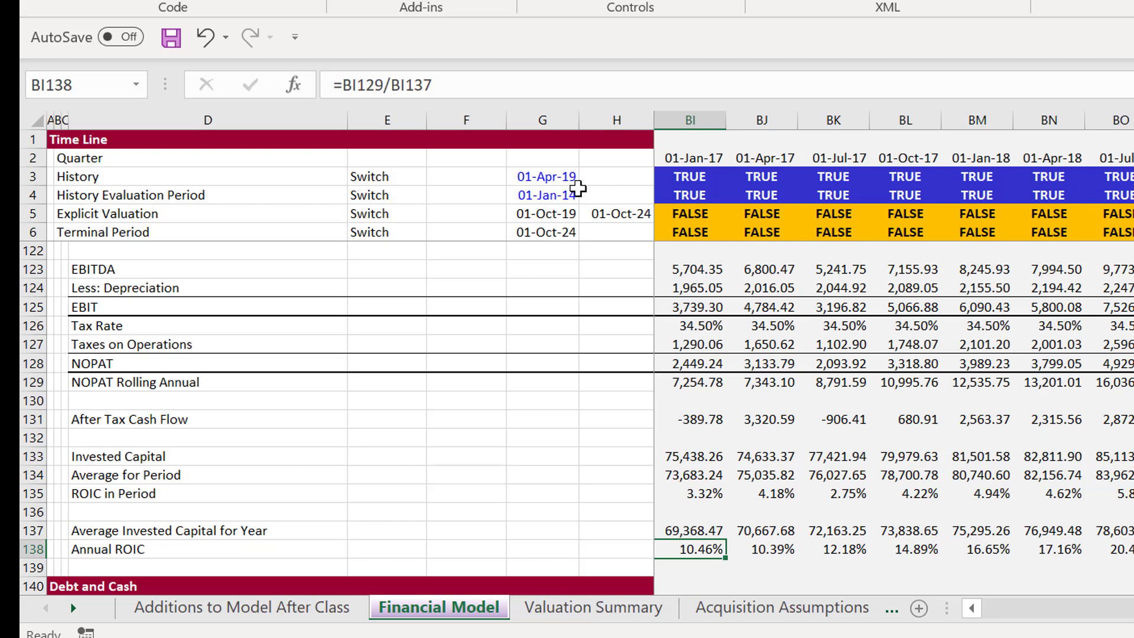
Check the ROIC in Period formulas from 01-Jan-17 back to 01-Apr-16, and the Average Invested Capital for Year formula there
key(Up)
key(Up)
key(Up)
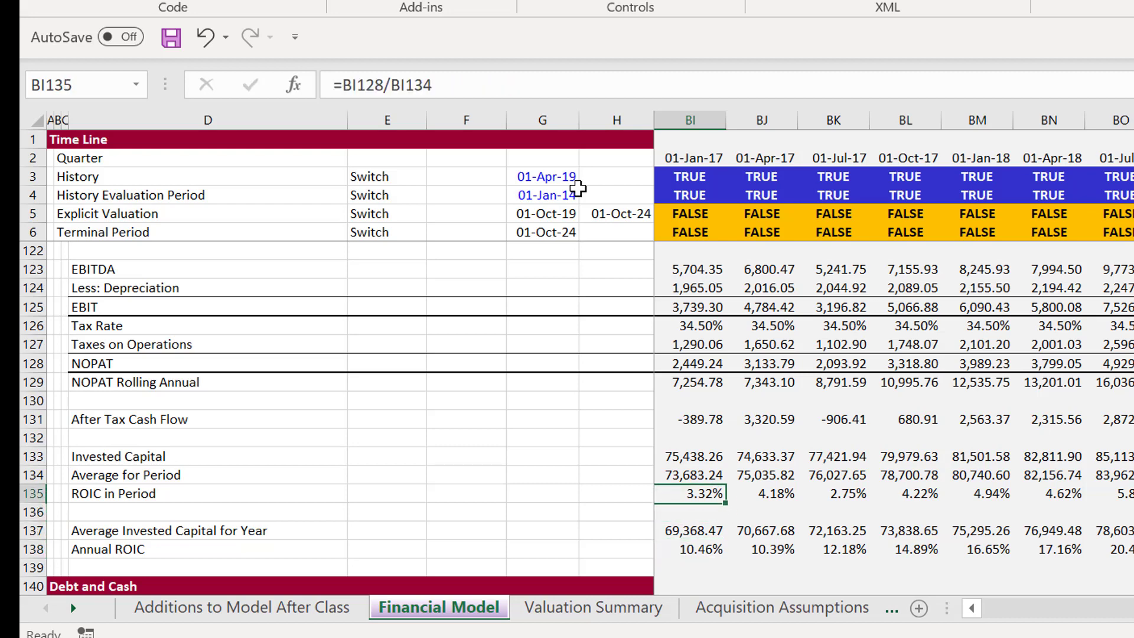
key(Left)
key(Left)
key(Left)
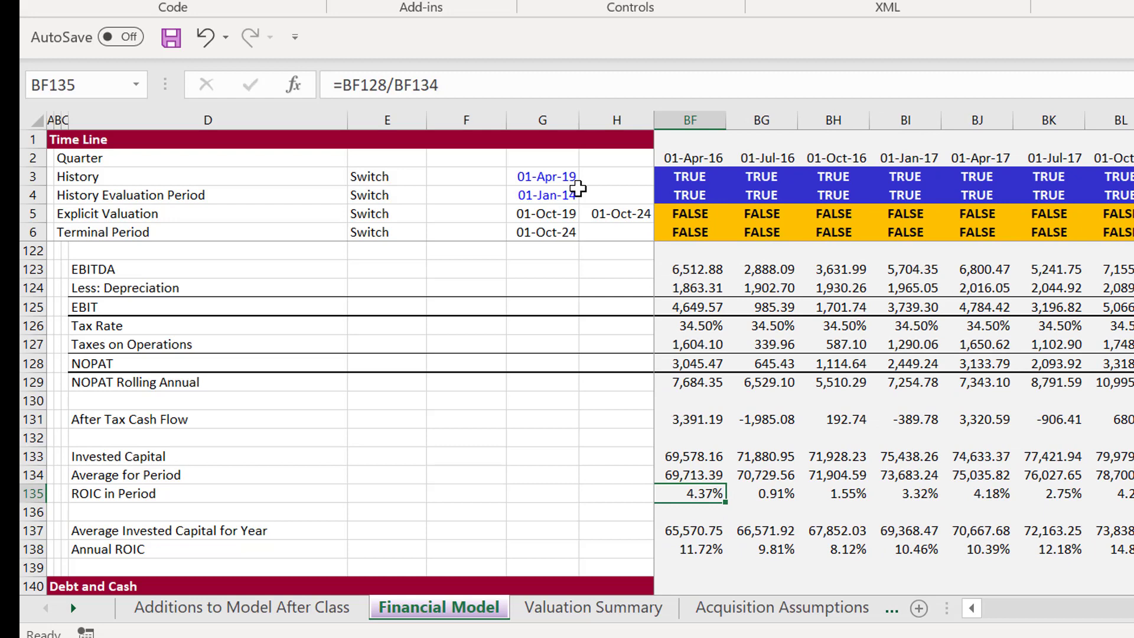
key(Down)
key(Down)
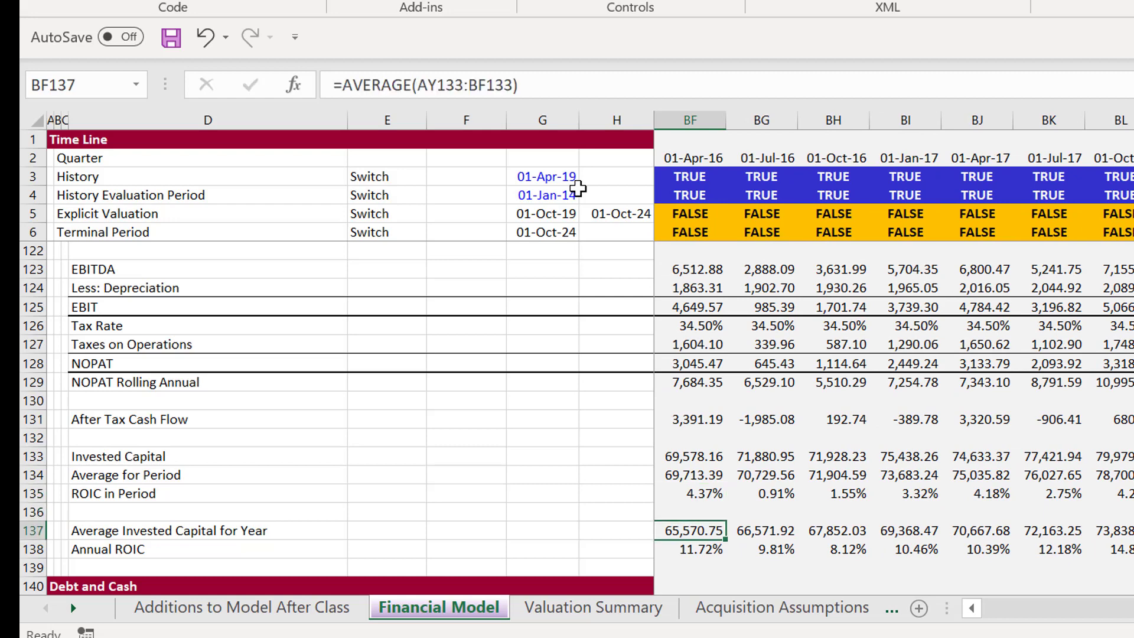
Review the Debt and Cash section from the historical balances to the Minimum Cash Constraint row for 01-Apr-16
key(Down)
key(Down)
key(Down)
key(Down)
key(Down)
key(Down)
key(Down)
key(Down)
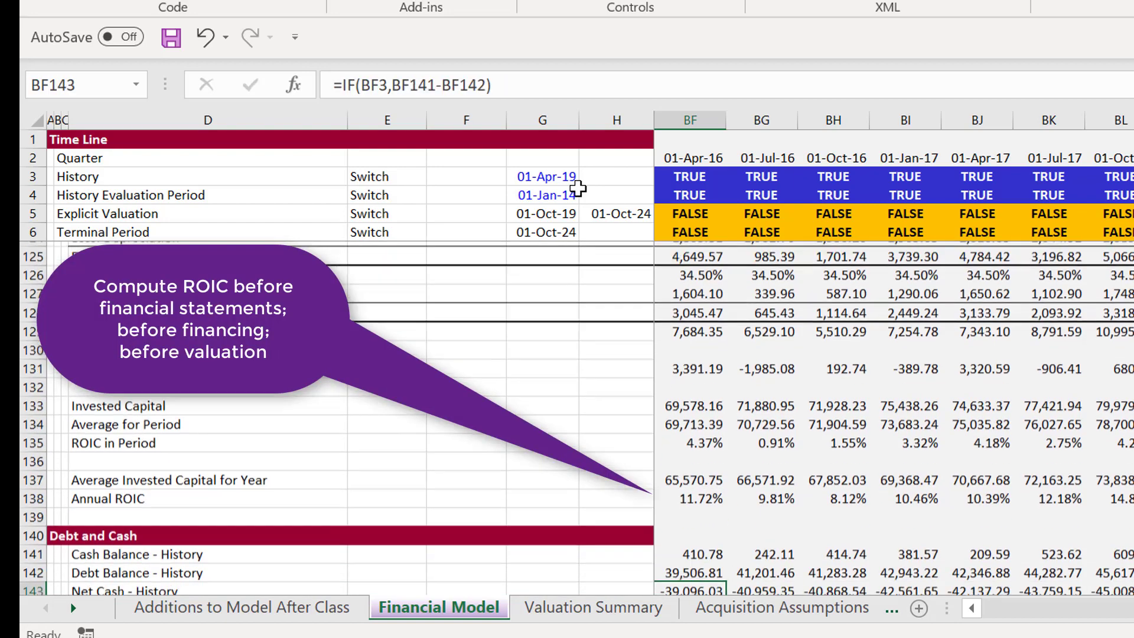
key(Down)
key(Down)
key(Down)
key(Down)
key(Down)
key(Down)
key(Down)
key(Down)
key(Down)
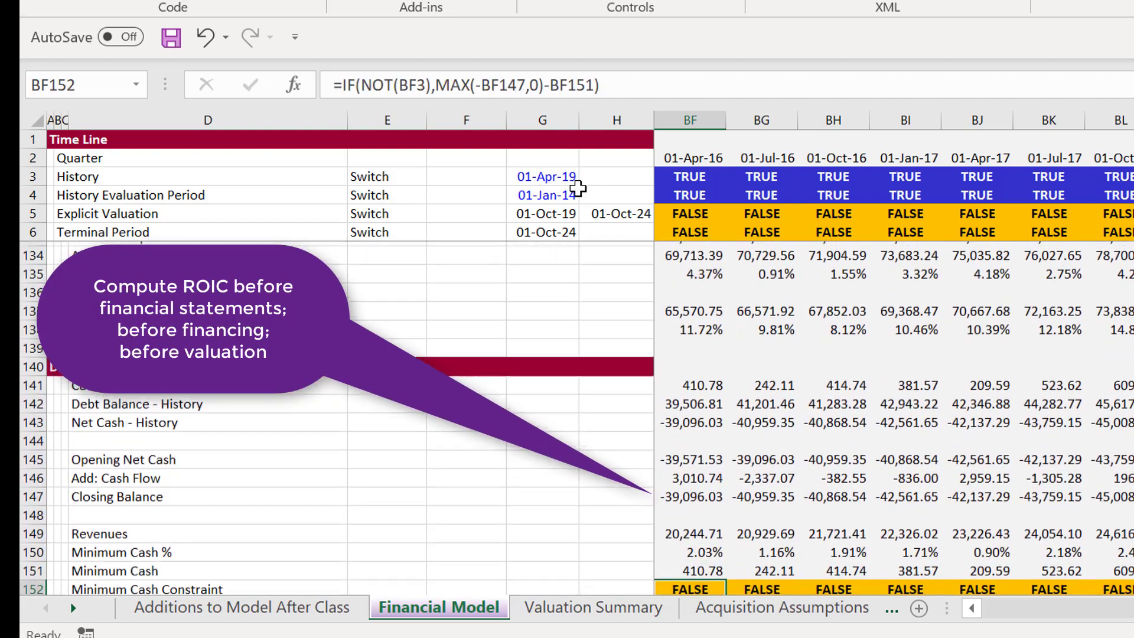
Inspect the cash and debt balances, interest expense and Interest Income Rate rows for 01-Apr-16
key(Down)
key(Down)
key(Down)
key(Down)
key(Down)
key(Down)
key(Down)
key(Down)
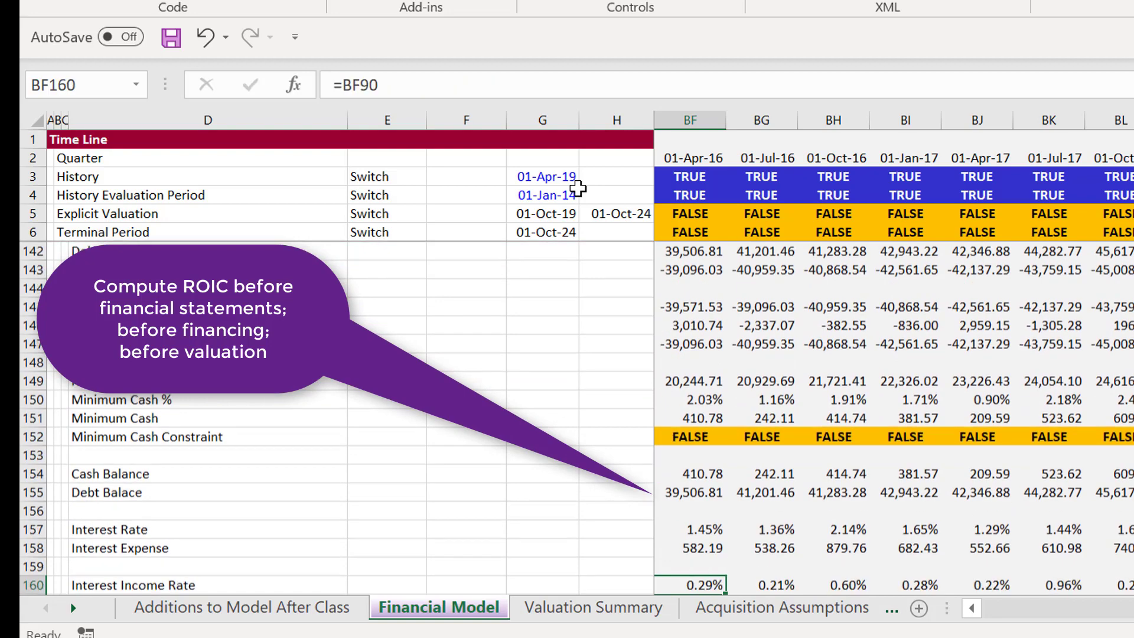
Look through the Profit and Loss section from Revenues down to the Interest Income row
key(Down)
key(Down)
key(Down)
key(Down)
key(Down)
key(Down)
key(Down)
key(Down)
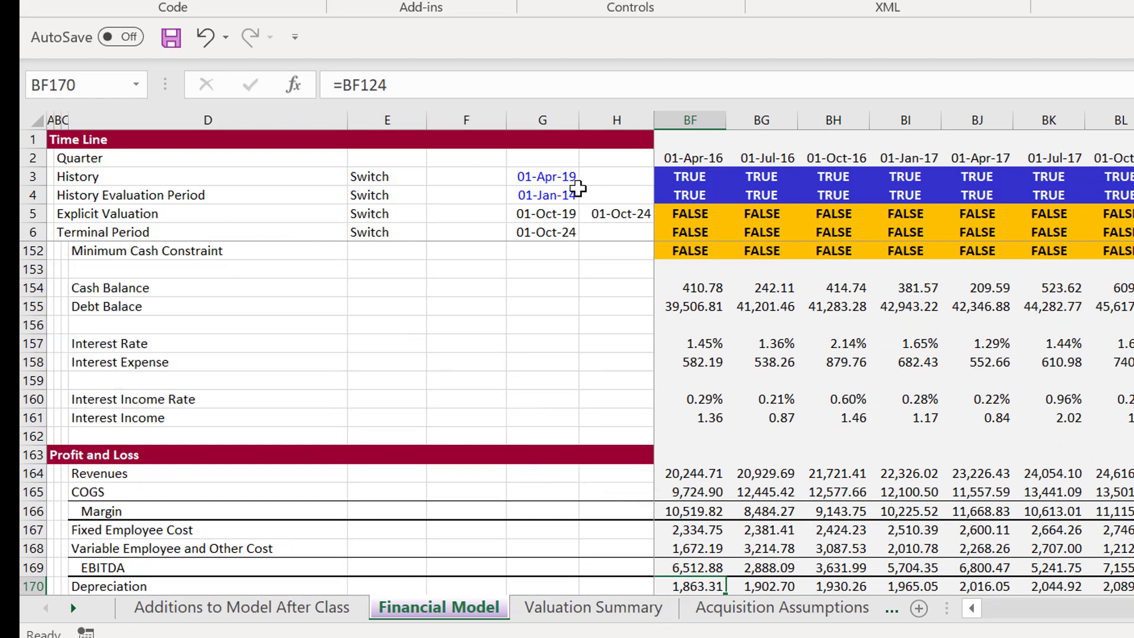
key(Down)
key(Down)
key(Down)
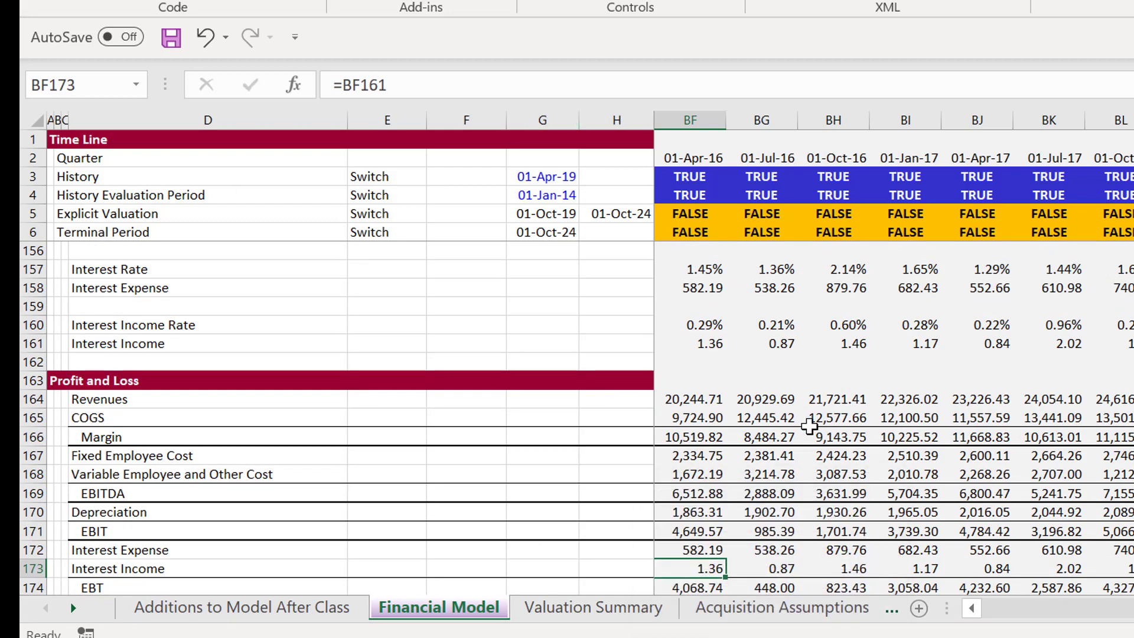
Continue through the rest of the profit and loss and the cash flow rows to the Balance Sheet assets total
key(Down)
key(Down)
key(Down)
key(Down)
key(Down)
key(Down)
key(Down)
key(Down)
key(Down)
key(Down)
key(Down)
key(Down)
key(Down)
key(Down)
key(Down)
key(Down)
key(Down)
key(Down)
key(Down)
key(Down)
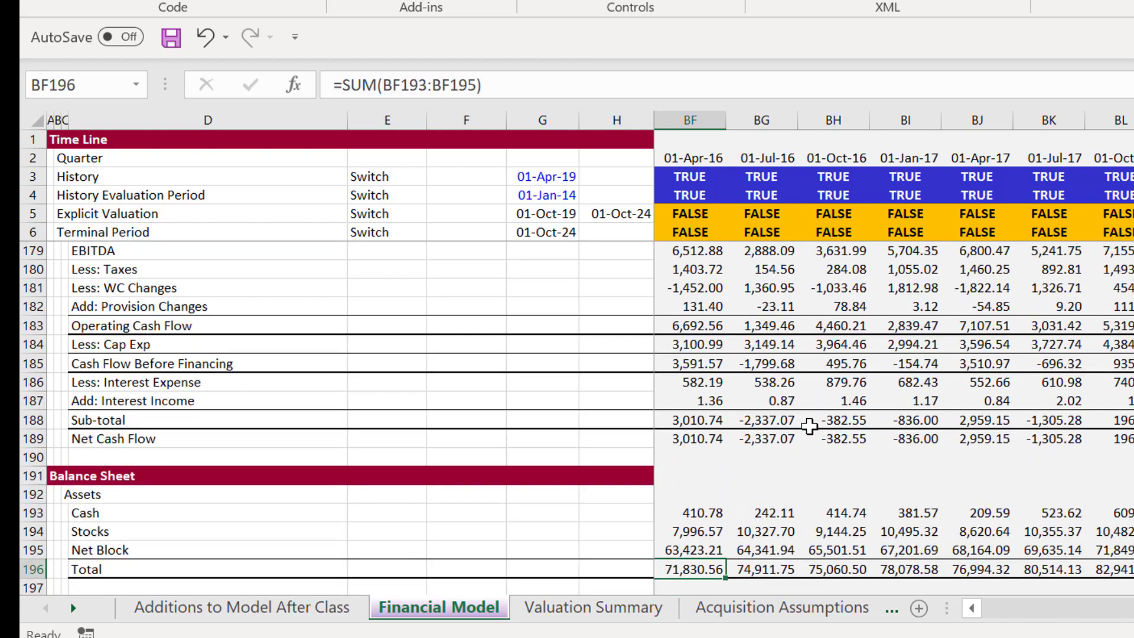
Look over the valuation's terminal value rows, from the Growth Rate Multiple back up to Stable WC Change
key(Page_Down)
key(Page_Down)
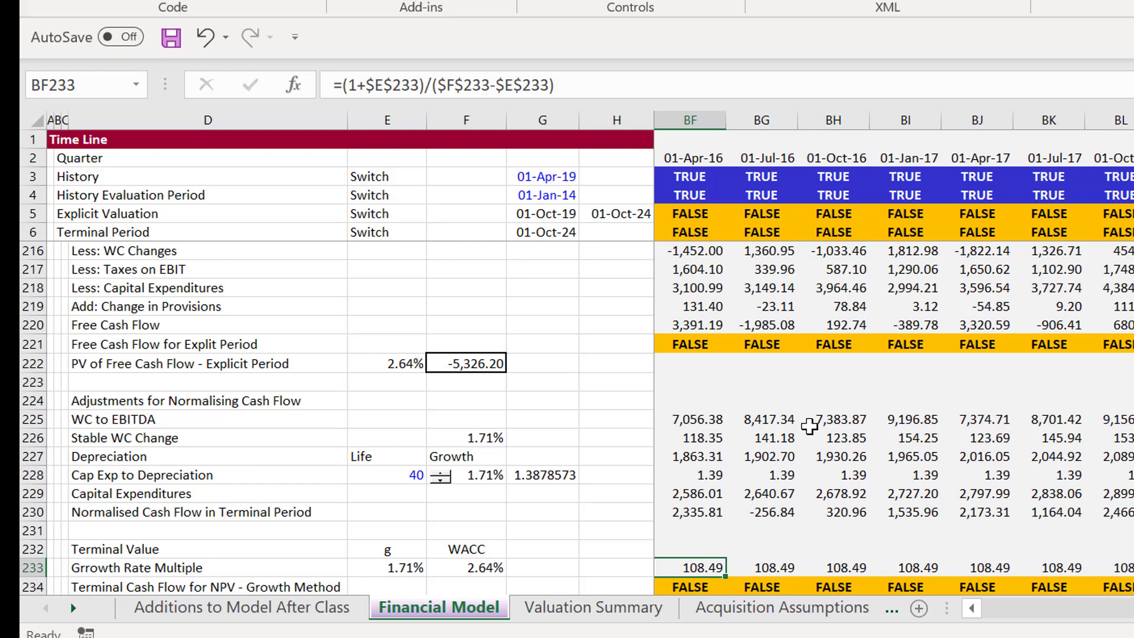
scroll(809, 426, down, 1)
key(Up)
key(Up)
key(Up)
key(Up)
key(Up)
key(Up)
key(Up)
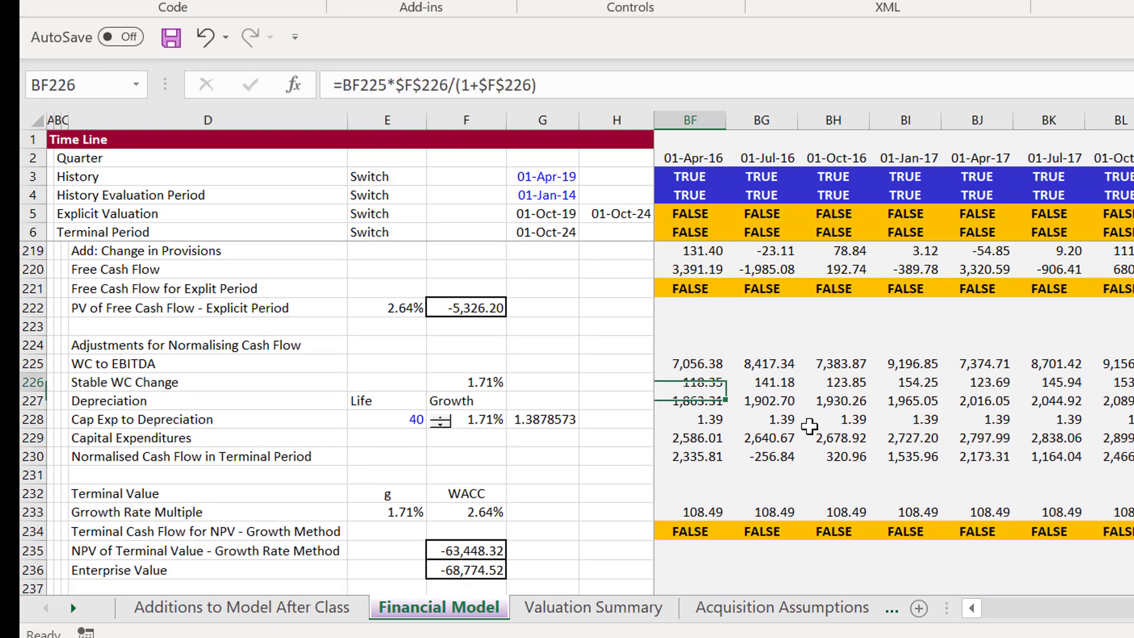
Return through the free cash flow rows to the start of the Valuation section
key(Up)
key(Up)
key(Up)
key(Up)
key(Up)
key(Up)
key(Up)
key(Up)
key(Up)
key(Up)
key(Up)
key(Up)
key(Up)
key(Up)
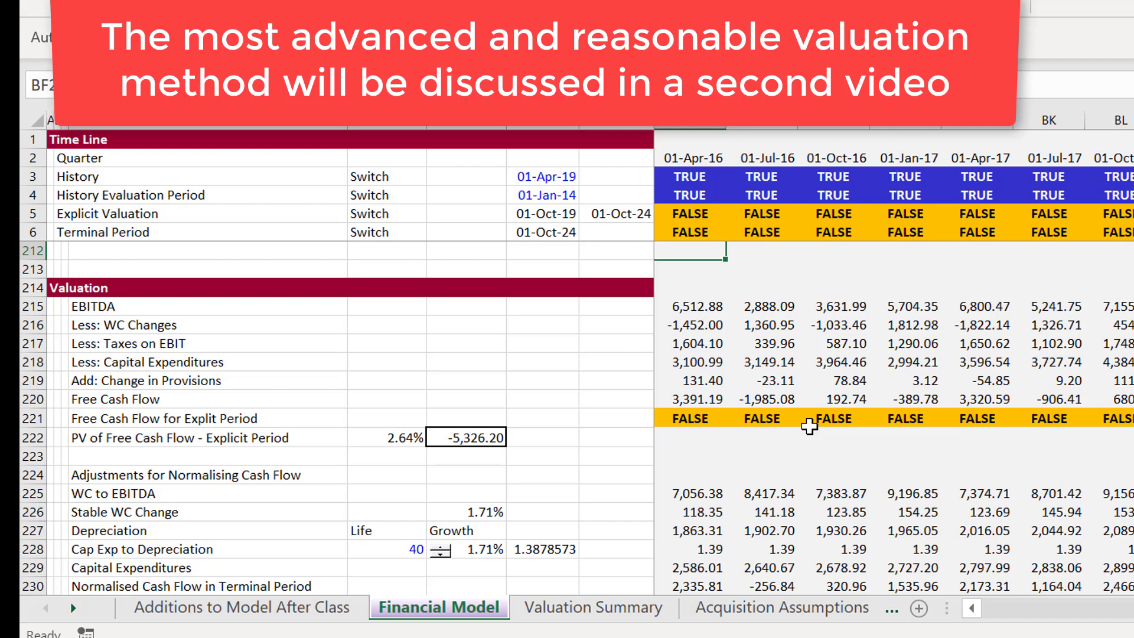
Review the Valuation rows from EBITDA and free cash flow to the Normalised Cash Flow in Terminal Period
key(Down)
key(Down)
key(Down)
key(Down)
key(Down)
key(Down)
key(Down)
key(Down)
key(Down)
key(Down)
key(Down)
key(Down)
key(Down)
key(Down)
key(Down)
key(Down)
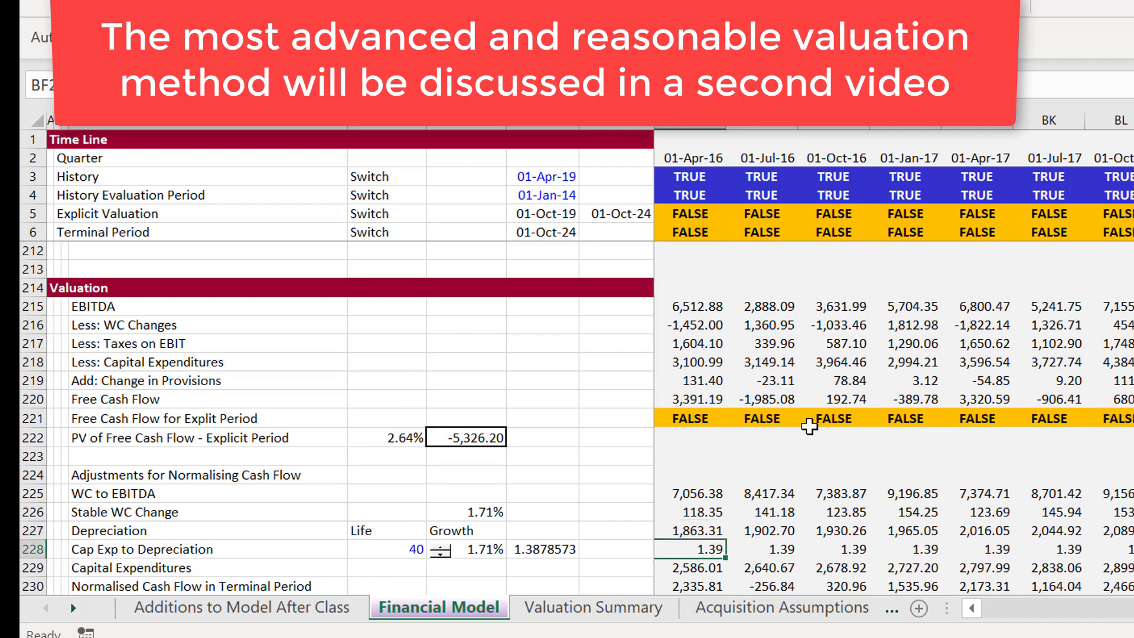
key(Down)
key(Down)
key(Left)
key(Right)
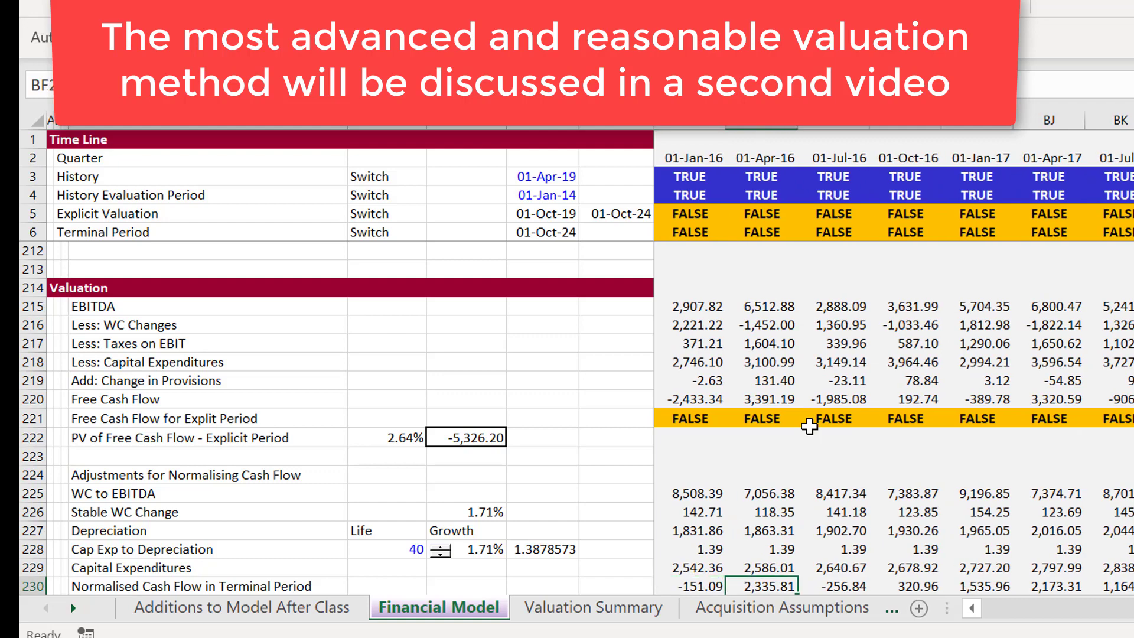
Examine the growth-rate and EV/EBITDA terminal value methods, down to the first rows of Value Driver Method 1
key(Down)
key(Down)
key(Down)
key(Down)
key(Down)
key(Down)
key(Down)
key(Down)
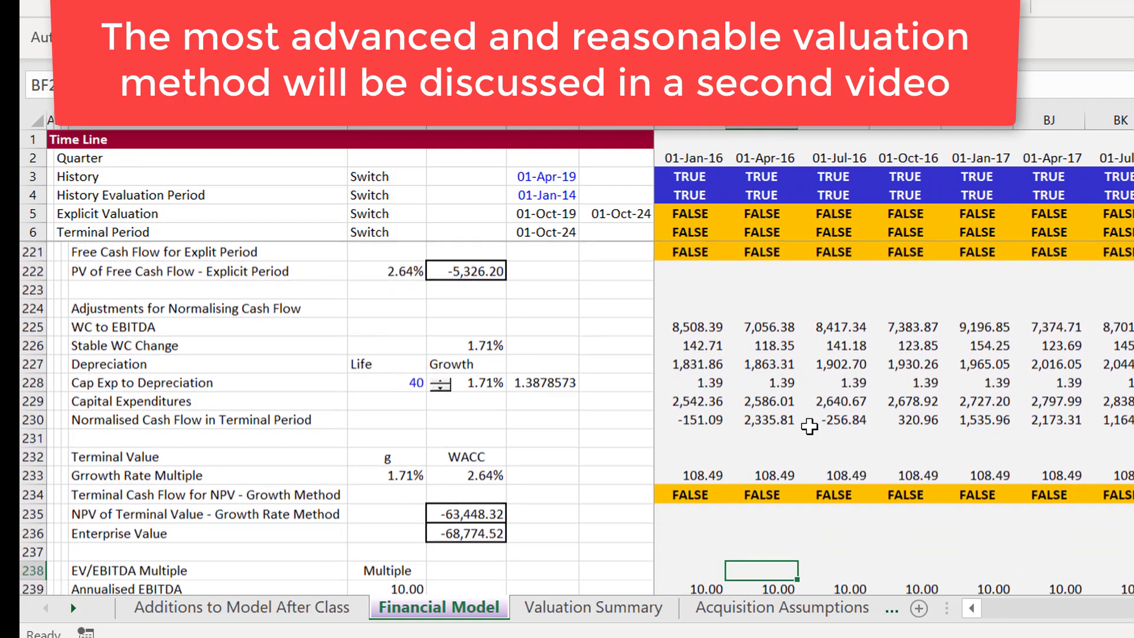
key(Down)
key(Down)
key(Down)
key(Down)
key(Down)
key(Down)
key(Down)
key(Down)
key(Down)
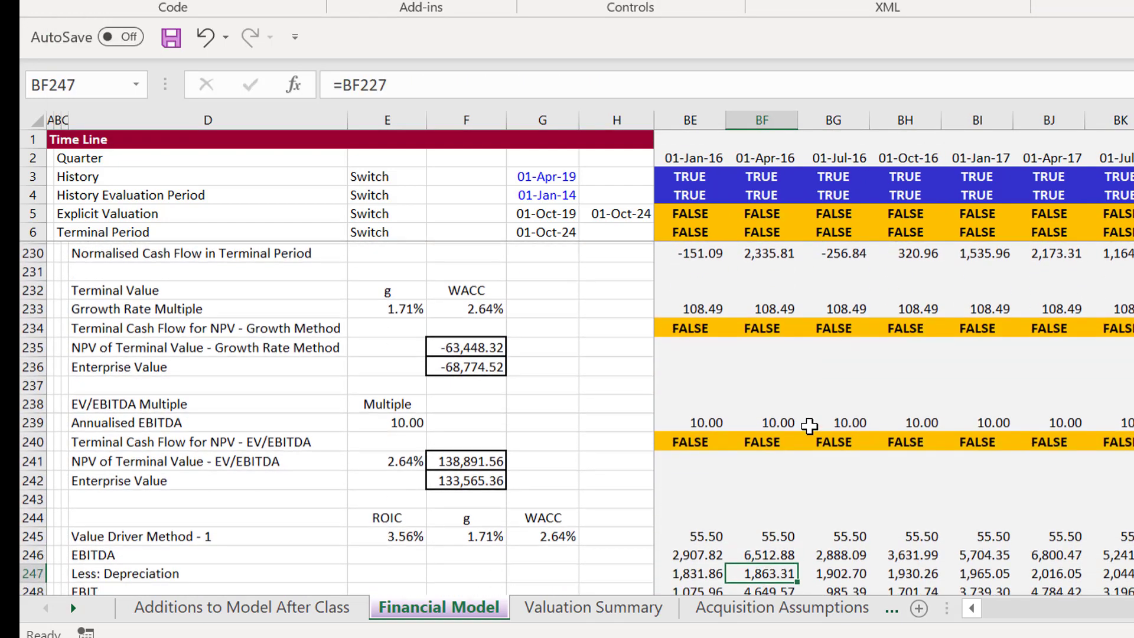
Examine the rest of Value Driver Method 1 and the Value Driver Method 2 rows down to the Multiplier
key(Down)
key(Down)
key(Down)
key(Down)
key(Down)
key(Down)
key(Down)
key(Down)
key(Down)
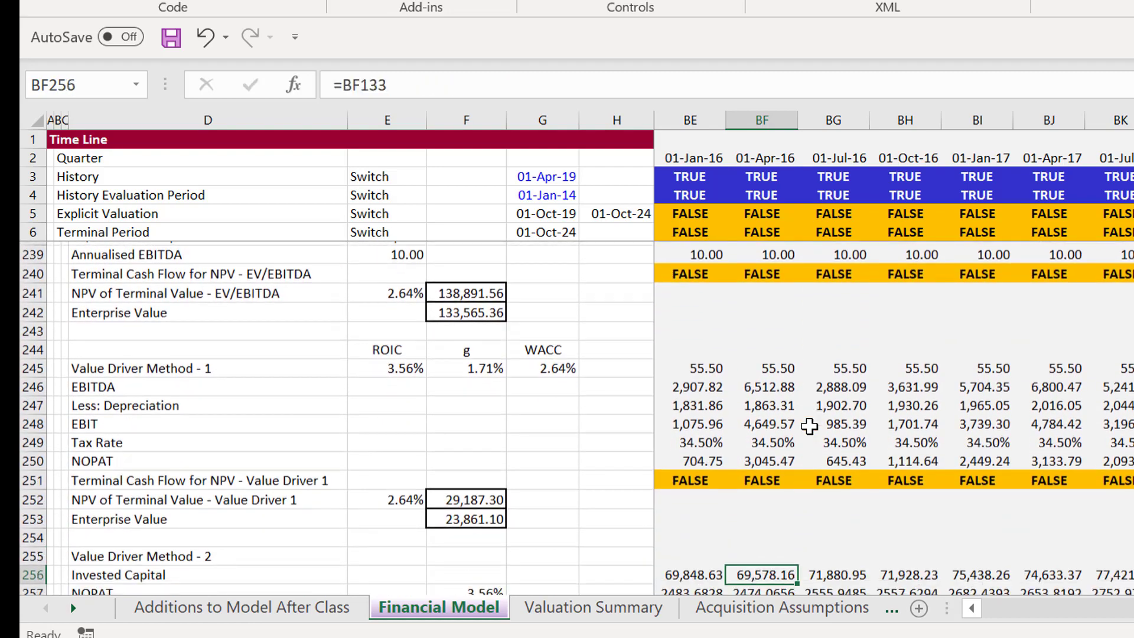
key(Down)
key(Down)
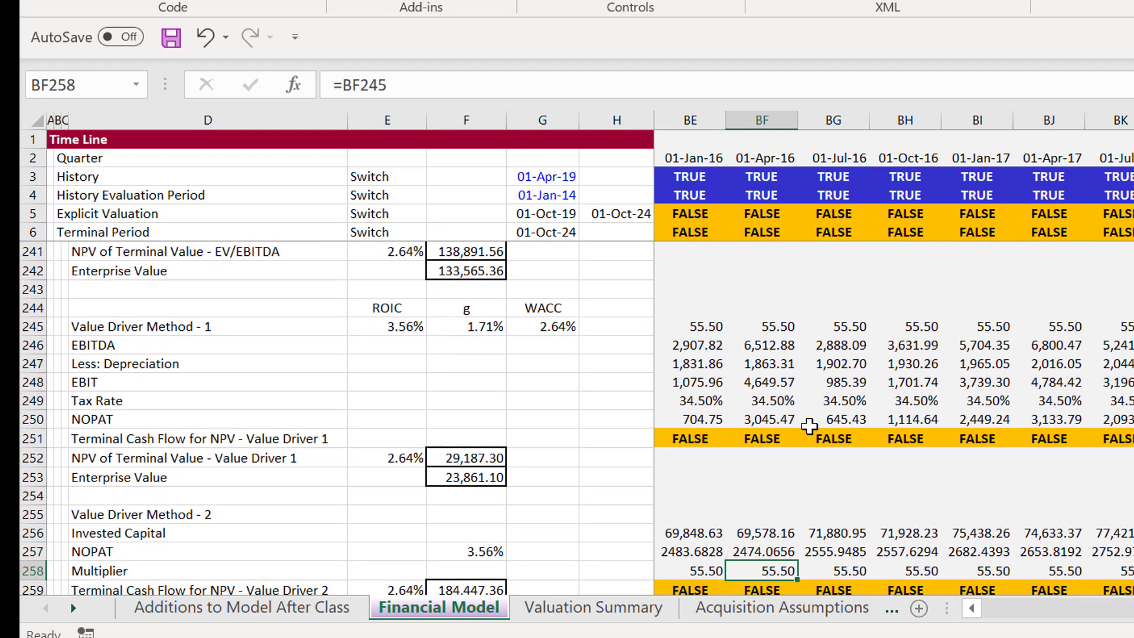
View the Valuation Summary sheet and examine the Acquisition Assumptions sheet from Timing down to the Entry Multiple
key(ctrl+Page_Down)
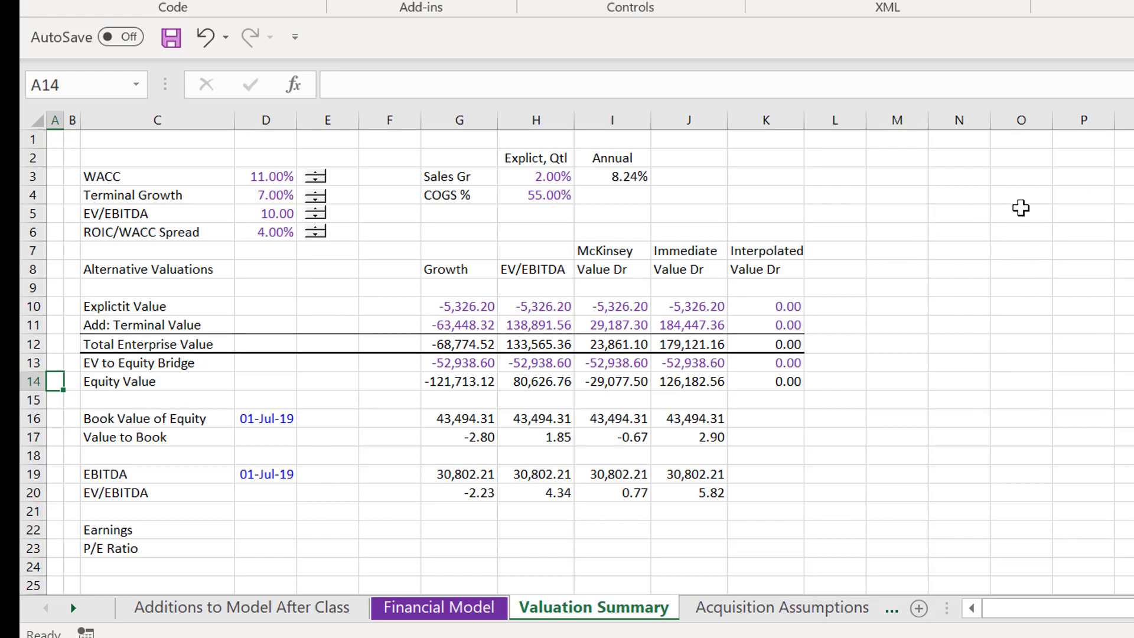
key(ctrl+Page_Down)
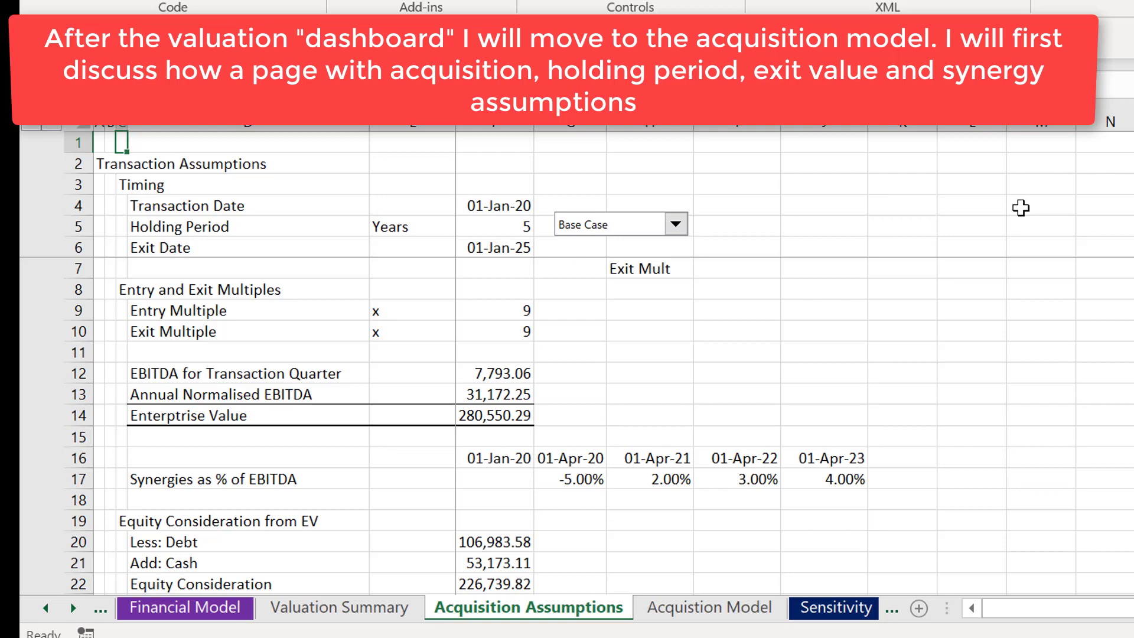
key(Down)
key(Down)
key(Down)
key(Down)
key(Down)
key(Down)
key(Down)
key(Down)
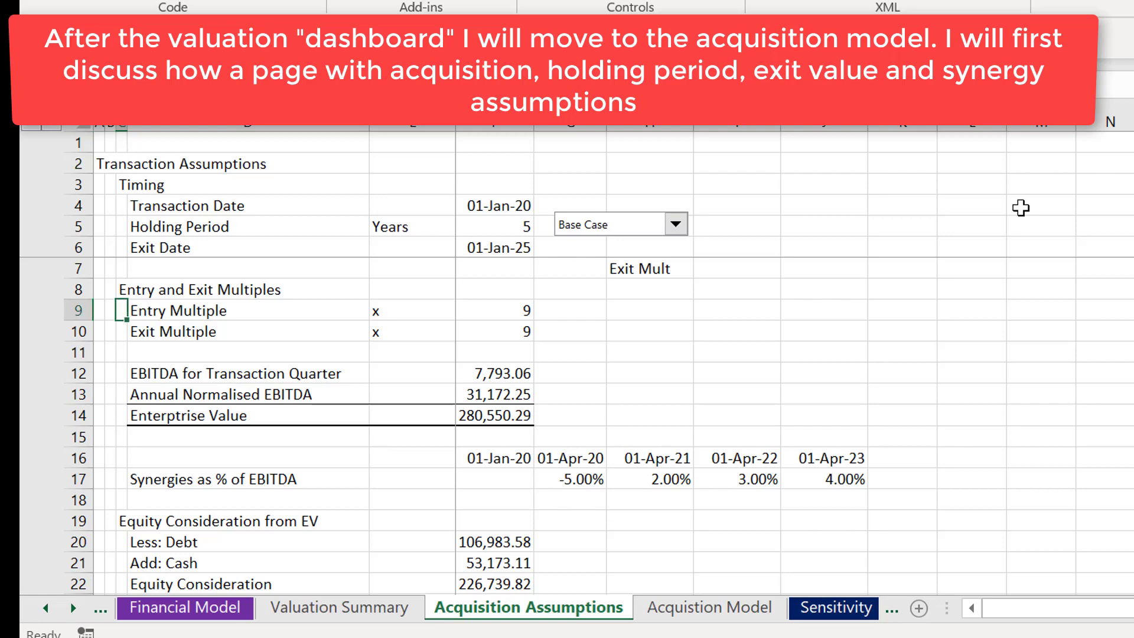
Examine the entry and exit multiples and the transaction EBITDA rows down to the enterprise value
key(Down)
key(Down)
key(Down)
key(Down)
key(Down)
key(Down)
key(Down)
key(Down)
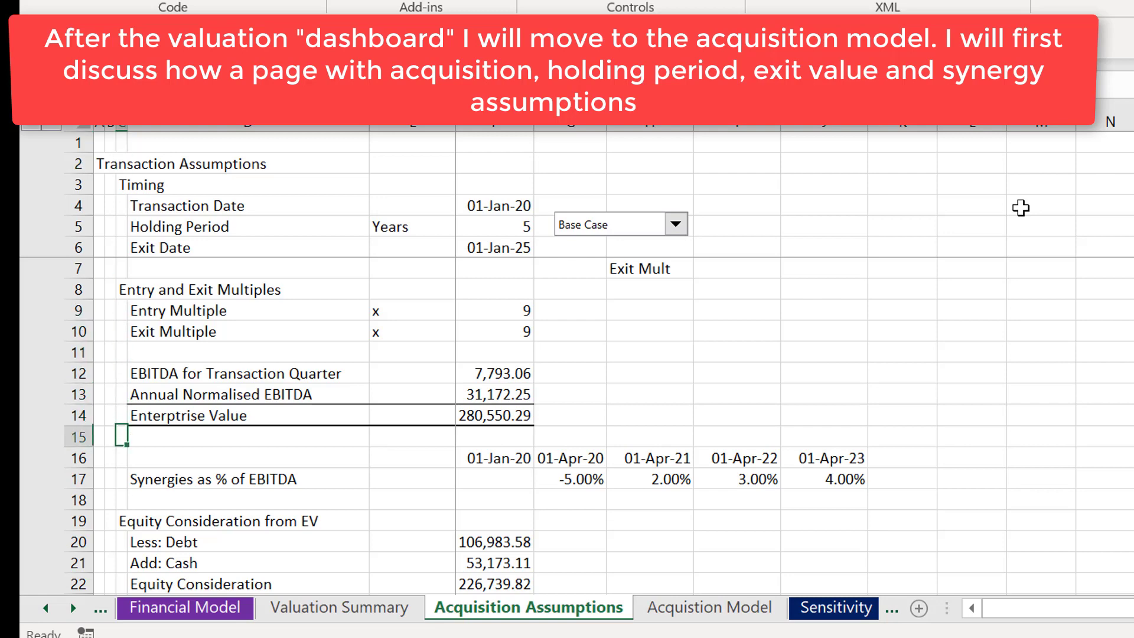
Return through the entry and exit multiples and timing rows to the Transaction Assumptions heading
key(Up)
key(Up)
key(Up)
key(Up)
key(Up)
key(Up)
key(Up)
key(Up)
key(Up)
key(Up)
key(Up)
key(Up)
key(Up)
key(Up)
key(Up)
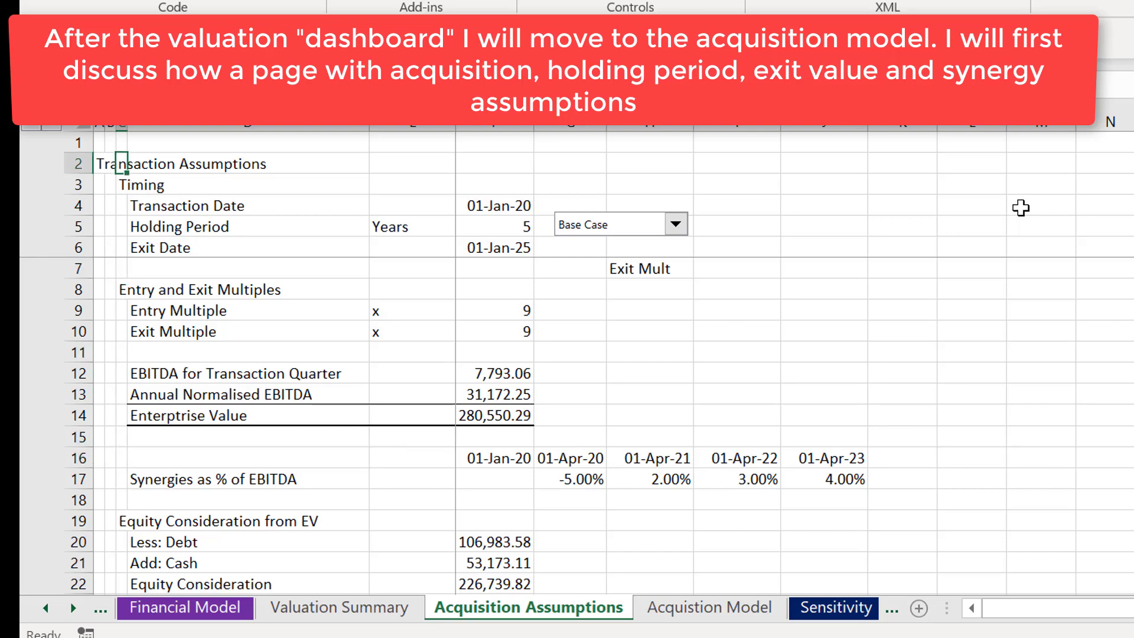
Review the transaction assumptions again, from Timing through the multiples to Synergies as % of EBITDA
key(Down)
key(Down)
key(Down)
key(Down)
key(Down)
key(Down)
key(Down)
key(Down)
key(Down)
key(Down)
key(Down)
key(Down)
key(Down)
key(Down)
key(Down)
key(Down)
key(Down)
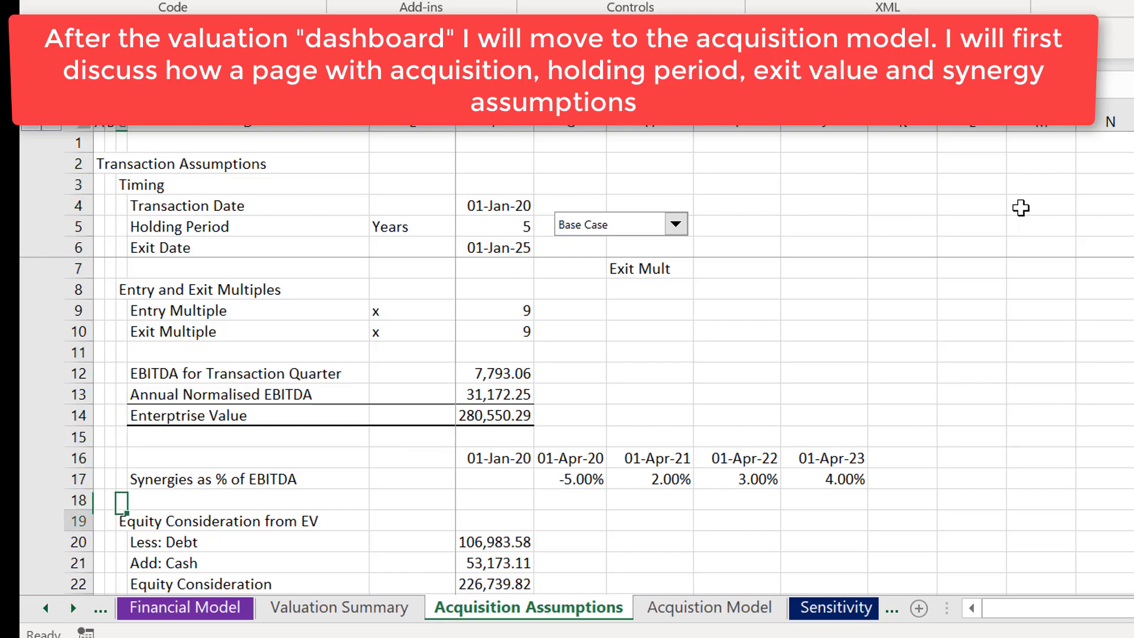
Examine the Equity Consideration from EV and Financing rows down to the senior debt's Advisory Fees
key(Down)
key(Down)
key(Down)
key(Down)
key(Down)
key(Down)
key(Down)
key(Down)
key(Down)
key(Down)
key(Down)
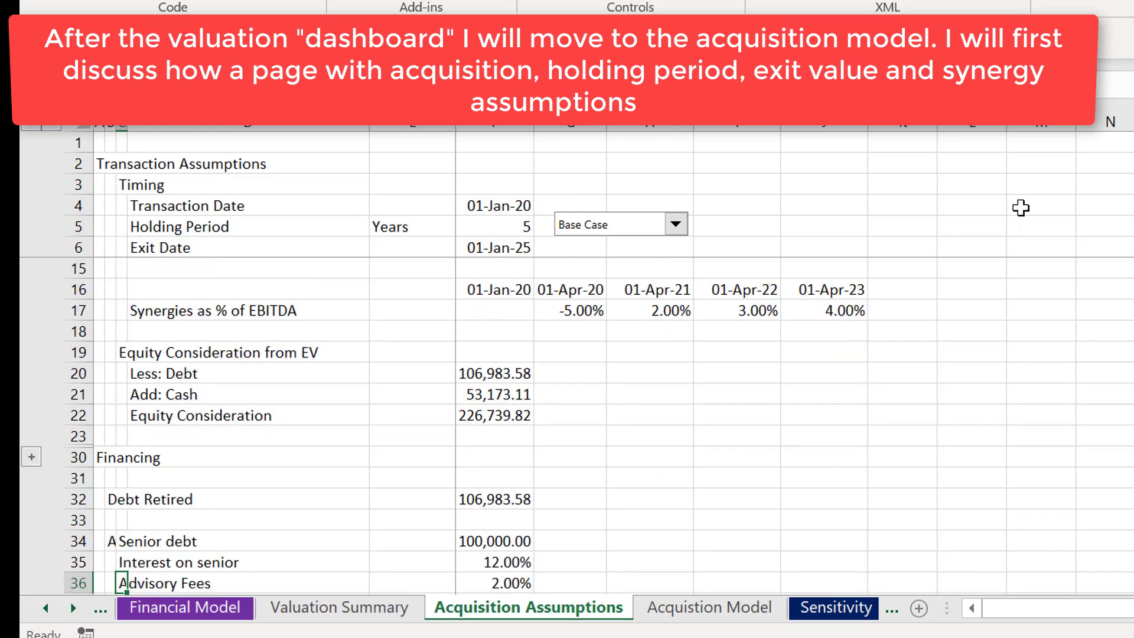
Examine the Accounting rows for inventories and plant, down to the plant Write-up
key(Down)
key(Down)
key(Down)
key(Down)
key(Down)
key(Down)
key(Down)
key(Down)
key(Down)
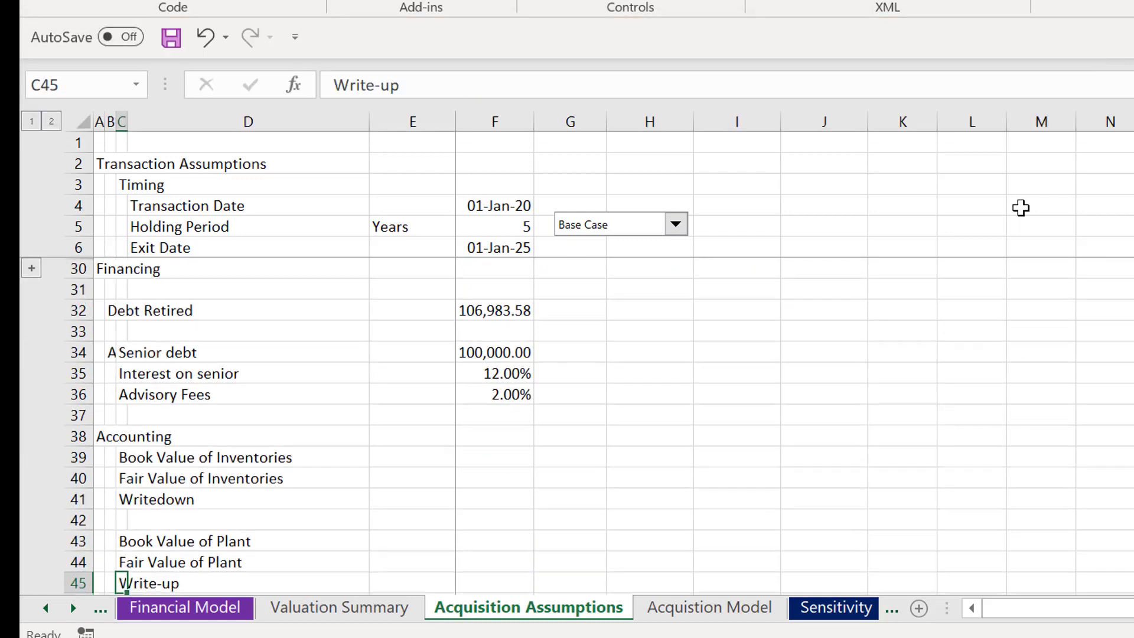
Examine the Uses and Sources of Funds for Acquisition section down to the Fee percent row
key(Down)
key(Down)
key(Down)
key(Down)
key(Down)
key(Down)
key(Down)
key(Down)
key(Down)
key(Down)
key(Down)
key(Down)
key(Down)
key(Down)
key(Down)
key(Down)
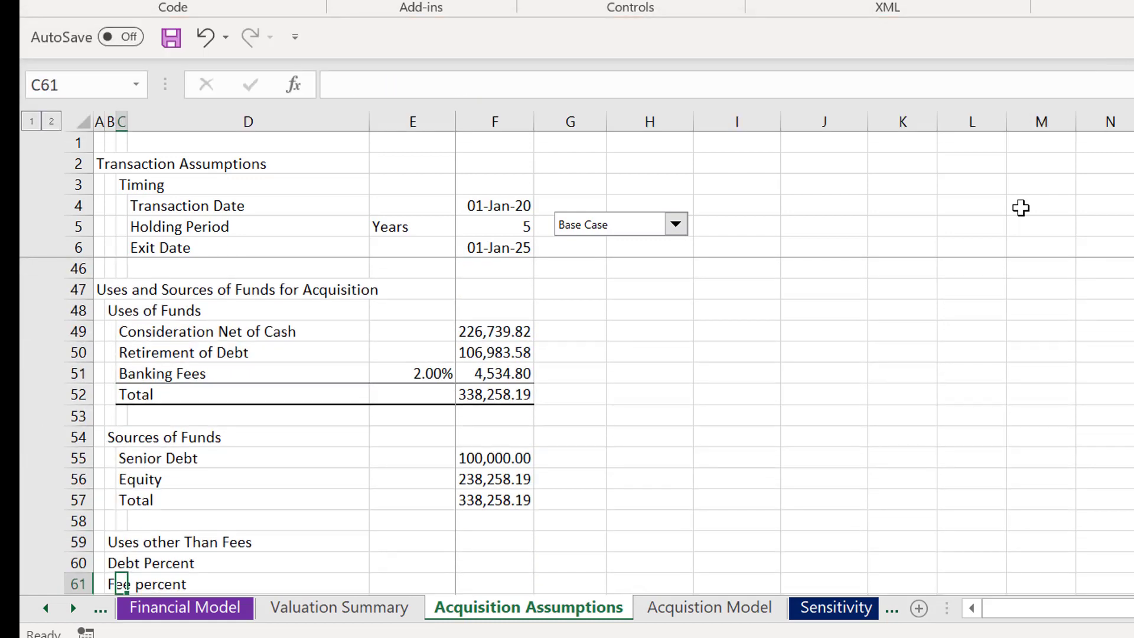
Format the Sources of Funds Total row, C57:F57, with top and bottom total borders like the Uses of Funds Total
key(Up)
key(Up)
key(Up)
key(Up)
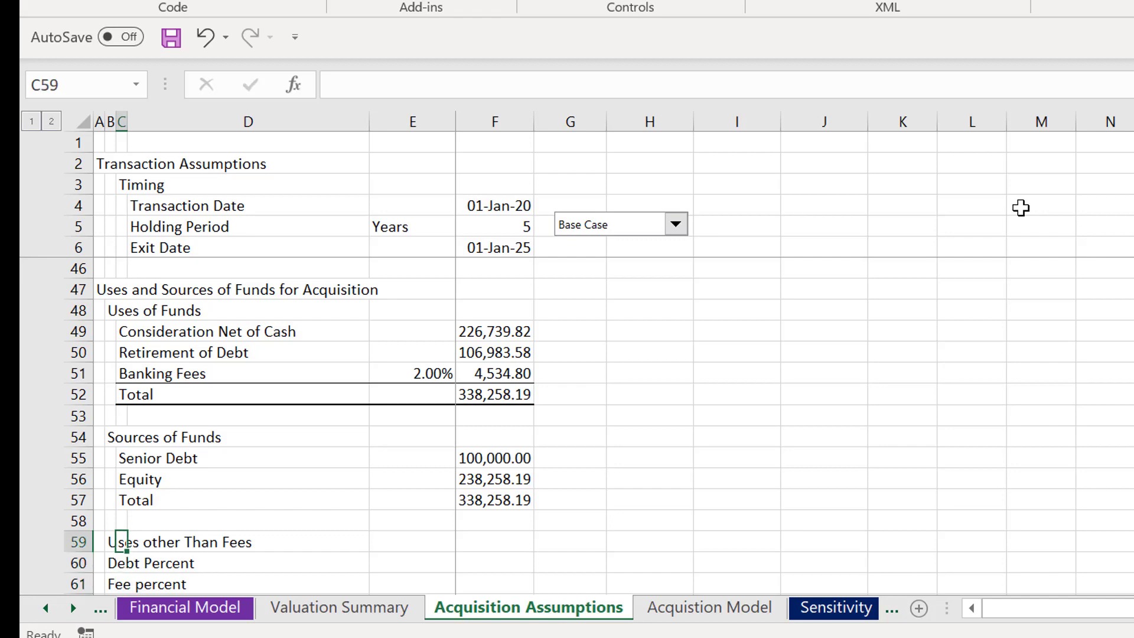
key(shift+Right)
key(shift+Right)
key(shift+Right)
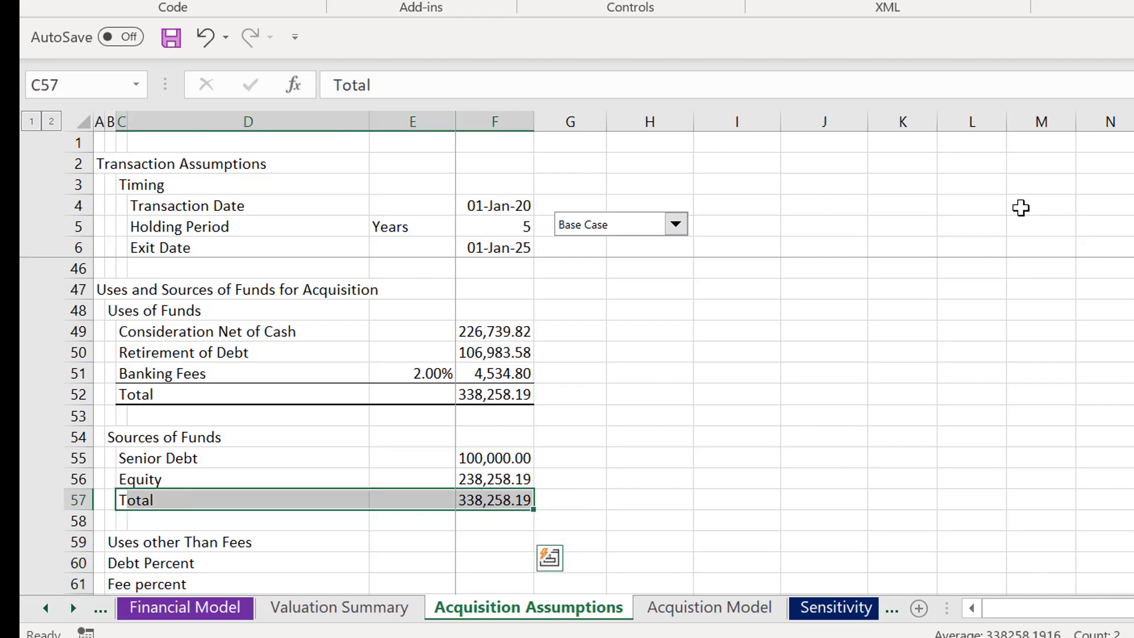
key(Down)
key(Down)
key(Down)
key(Down)
key(Down)
key(Down)
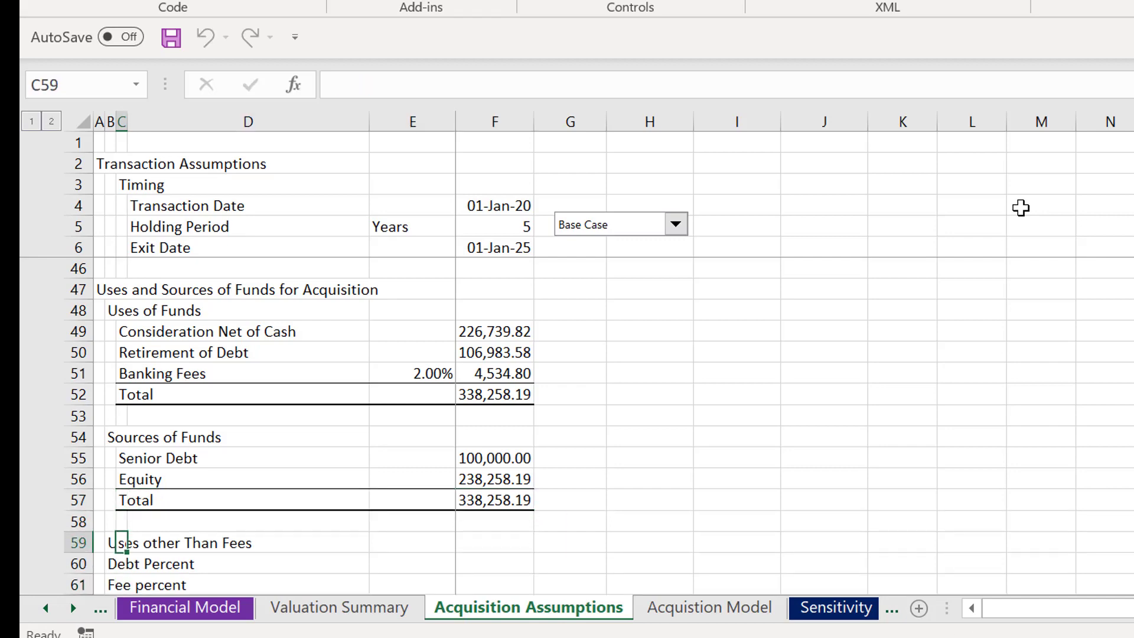
Examine the rows from Uses other Than Fees through Total Debt to Share Price of Acquiring Company
key(Down)
key(Down)
key(Down)
key(Down)
key(Down)
key(Down)
key(Down)
key(Down)
key(Down)
key(Down)
key(Down)
key(Down)
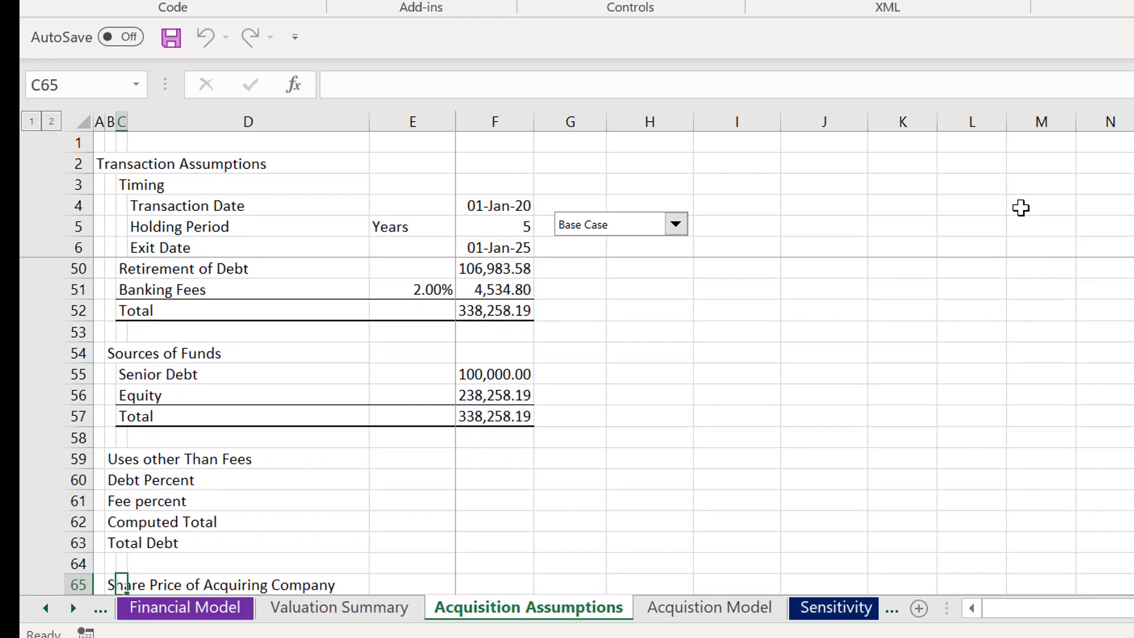
Examine the rows below the acquiring company's share price, through the Balance Sheet assets to Liabilities and Capital
key(Down)
key(Down)
key(Down)
key(Down)
key(Down)
key(Down)
key(Down)
key(Down)
key(Down)
key(Down)
key(Down)
key(Down)
key(Down)
key(Down)
key(Down)
key(Down)
key(Down)
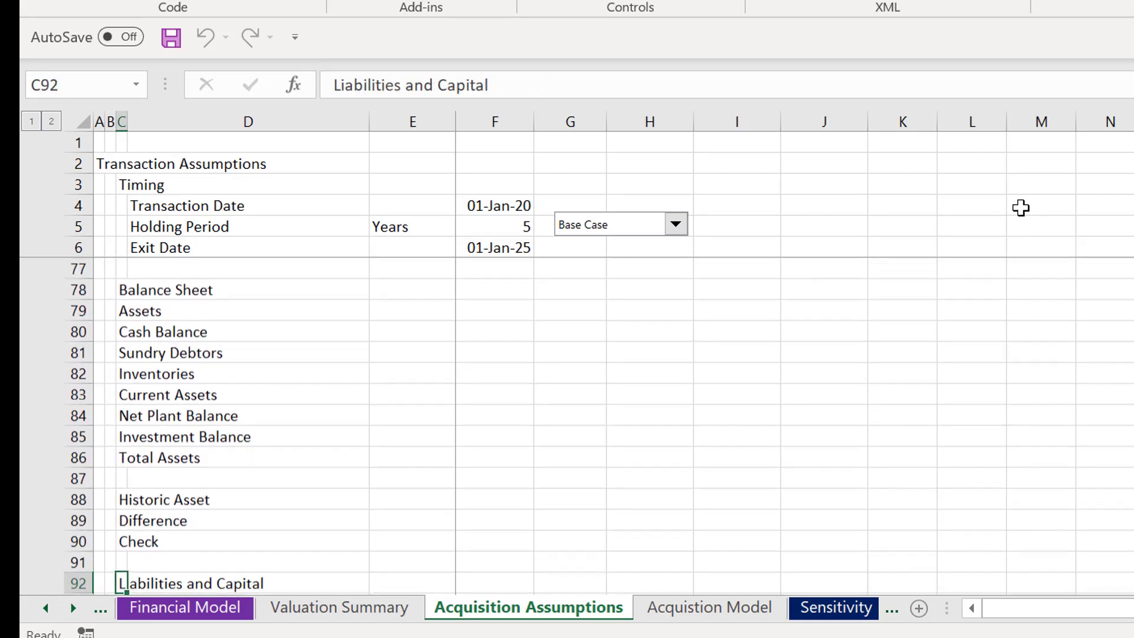
Examine the remaining balance sheet rows from Liabilities and Capital past Goodwill and Unamortised Debt Fee to the Equity Balance
key(Down)
key(Down)
key(Down)
key(Down)
key(Down)
key(Down)
key(Down)
key(Down)
key(Down)
key(Down)
key(Down)
key(Down)
key(Down)
key(Down)
key(Down)
key(Down)
key(Down)
key(Down)
key(Down)
key(Down)
key(Down)
key(Down)
key(Down)
key(Down)
key(Down)
key(Down)
key(Down)
key(Down)
key(Down)
key(Down)
key(Down)
key(Down)
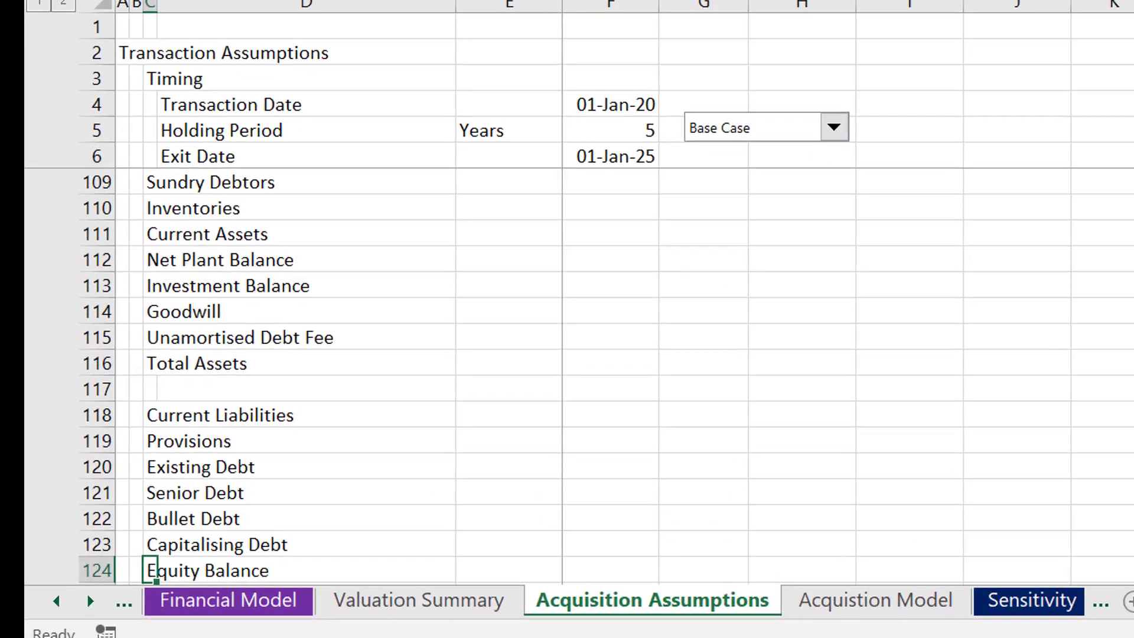
Open the Acquistion Model sheet and examine its quarterly timeline and the transferred pre-tax cash flow rows
key(ctrl+Page_Down)
key(Right)
key(Right)
key(Right)
key(Right)
key(Right)
key(Right)
key(Right)
key(Right)
key(Right)
key(Right)
key(Right)
key(Right)
key(Right)
key(Right)
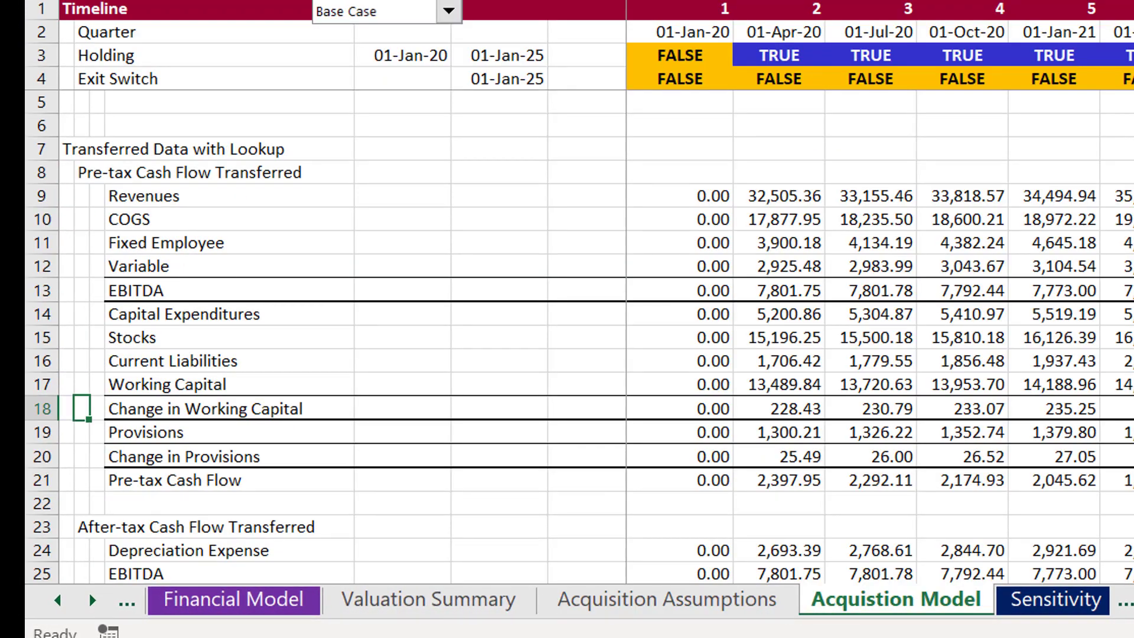
key(Left)
key(Left)
key(Left)
key(Left)
key(Left)
key(Left)
key(Left)
key(Left)
key(Left)
key(Left)
key(Left)
key(Left)
key(Left)
key(Left)
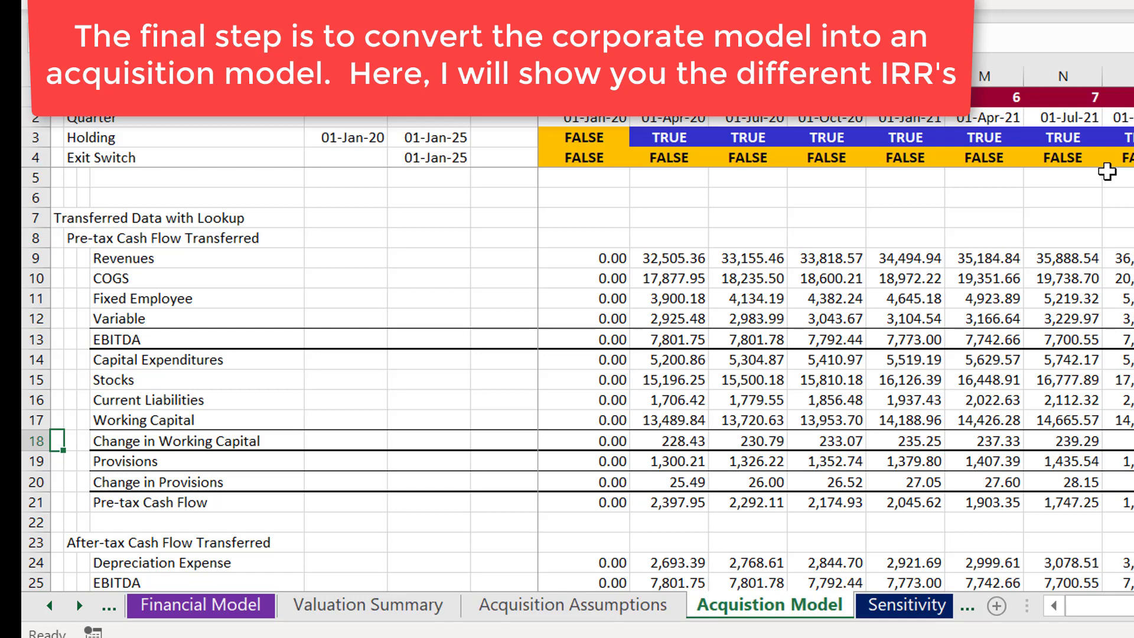
Examine the LOOKUP formulas in the Change in Working Capital and Change in Provisions rows of the Acquistion Model sheet
key(Right)
key(Right)
key(Right)
key(Right)
key(Right)
key(Right)
key(Right)
key(Right)
key(Right)
key(Right)
key(Right)
key(Right)
key(Right)
key(Right)
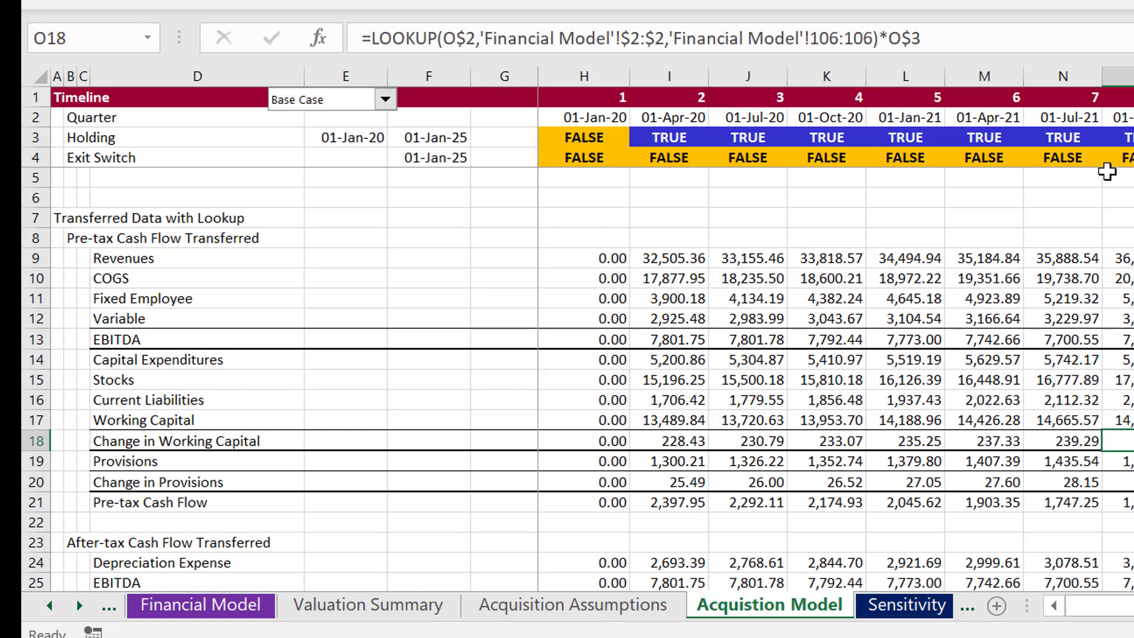
key(Down)
key(Down)
key(Left)
key(Left)
key(Left)
key(Left)
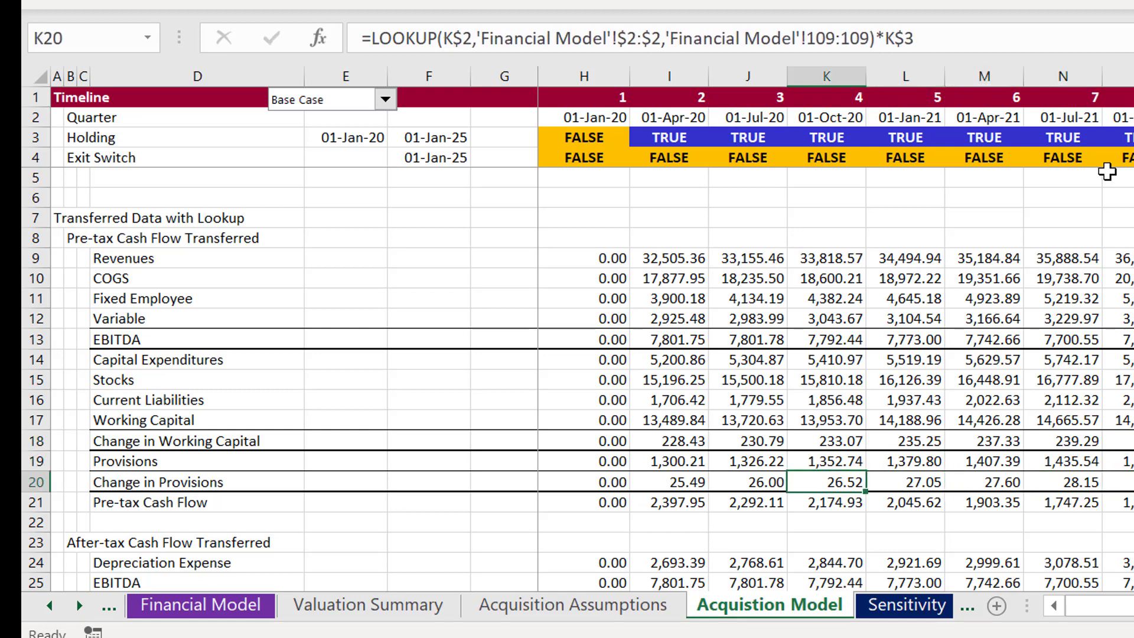
key(Left)
key(Left)
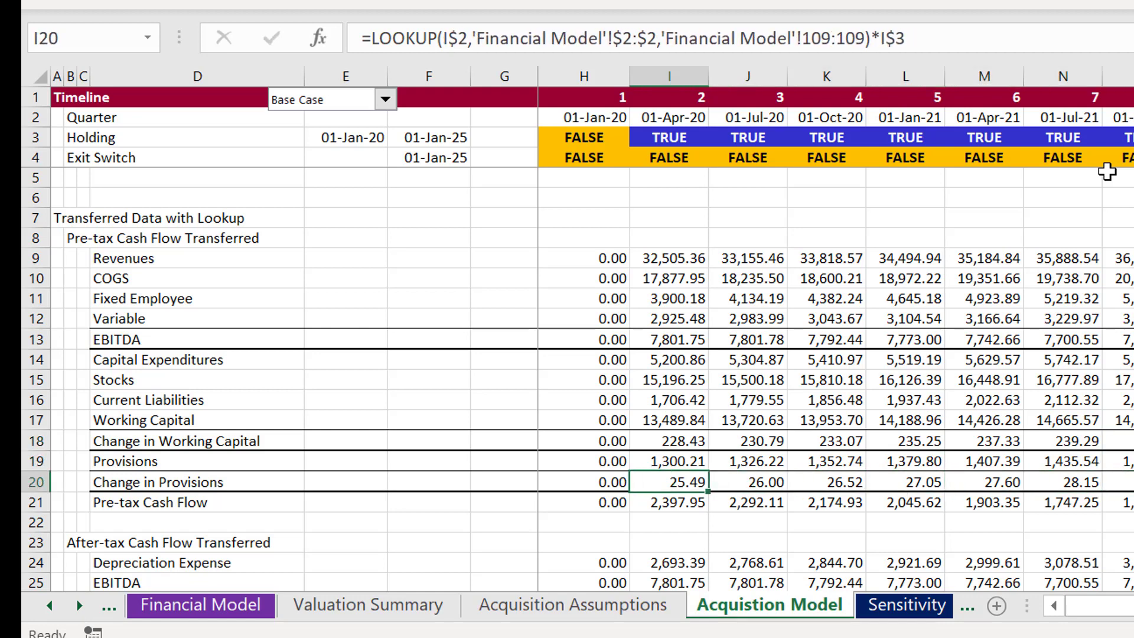
Colour the Sensitivity sheet with the generic colour macro using its preset options, and check the first synergy date's link in E17
key(ctrl+Page_Down)
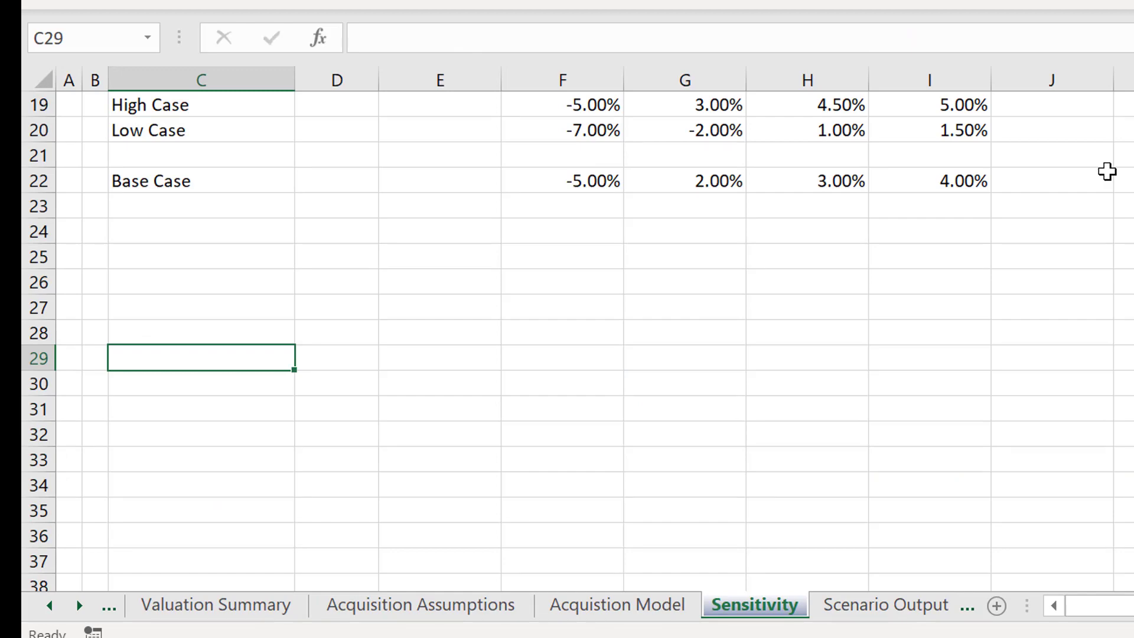
key(Page_Up)
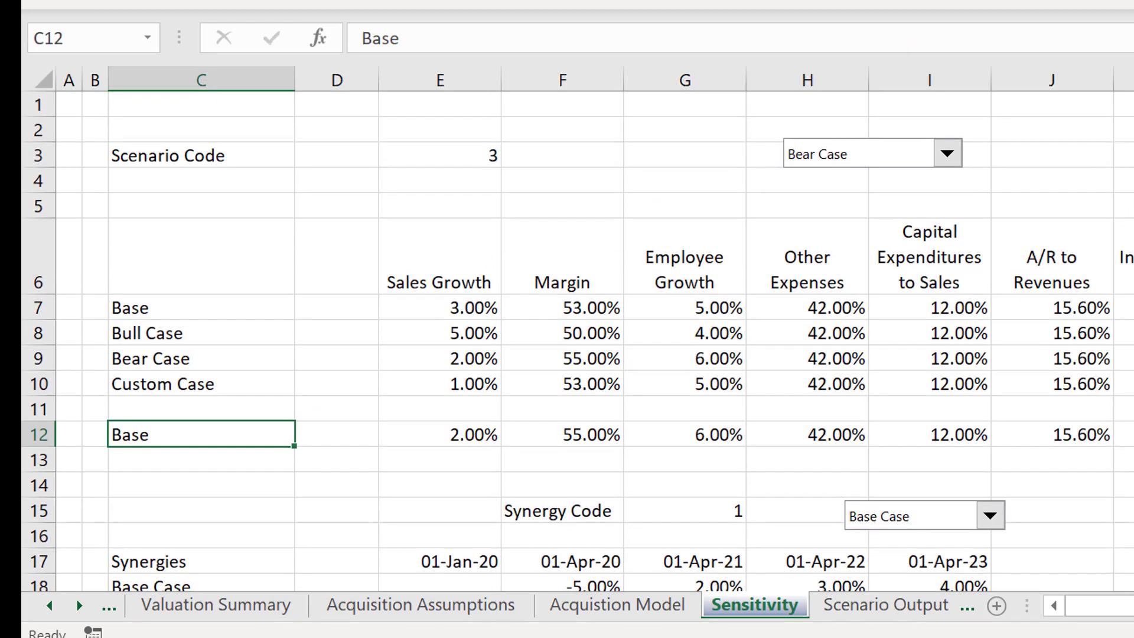
scroll(863, 397, down, 1)
click(735, 346)
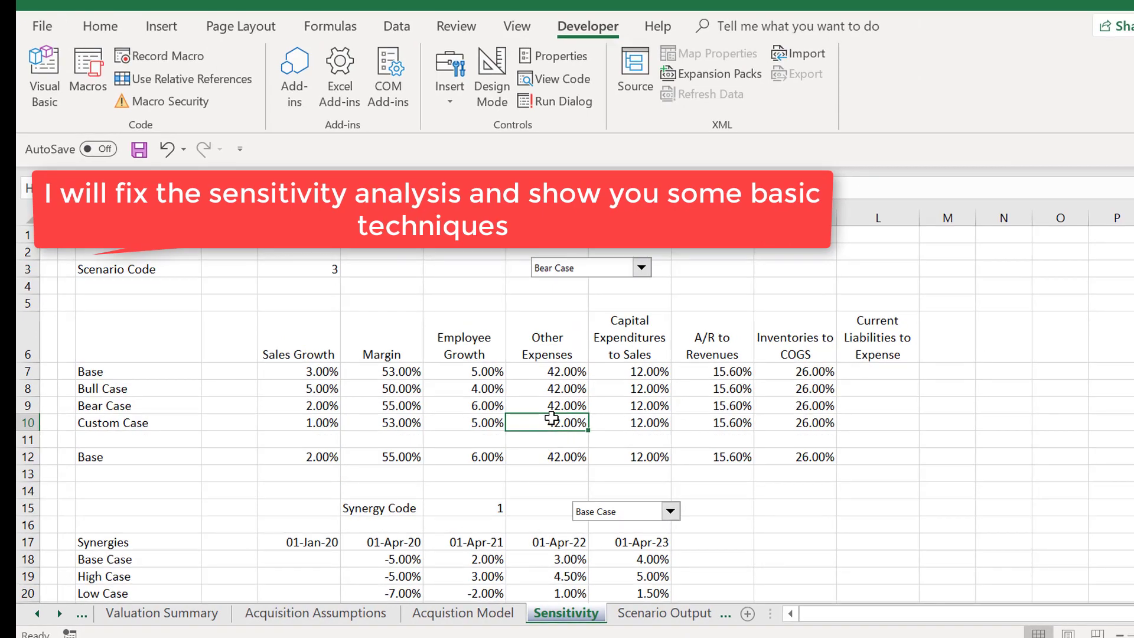
key(ctrl+alt+c)
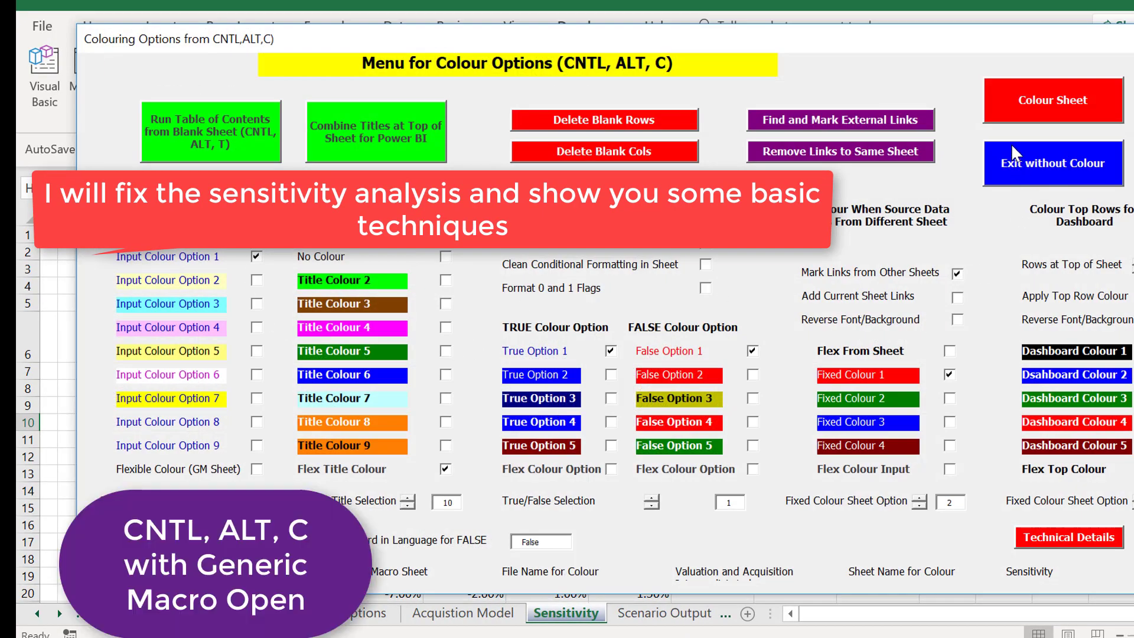
click(1049, 115)
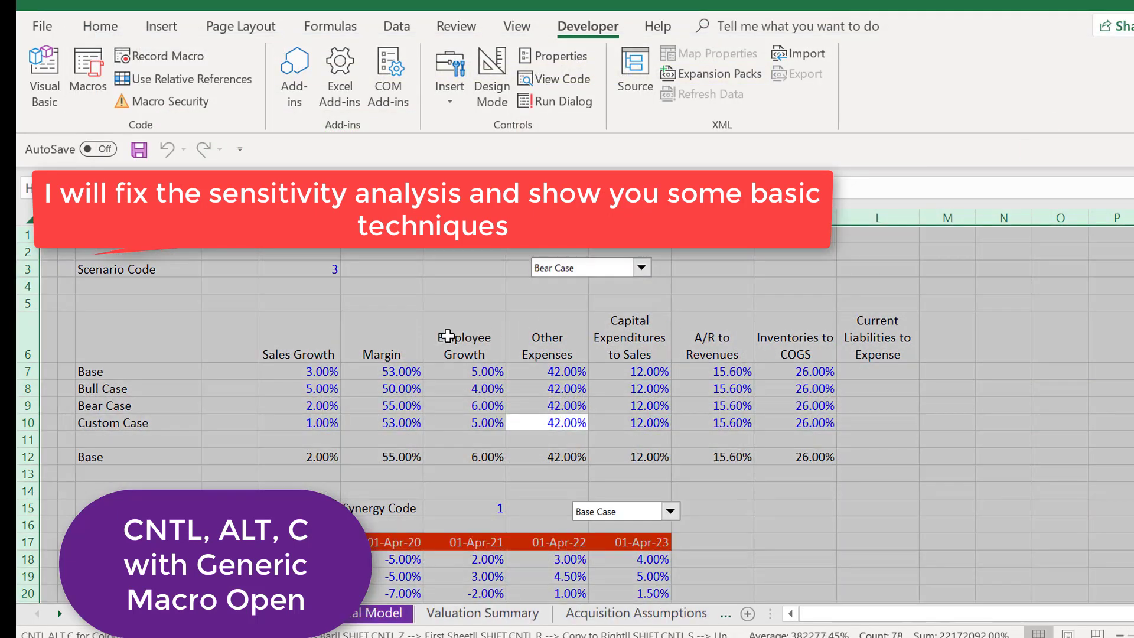
click(299, 371)
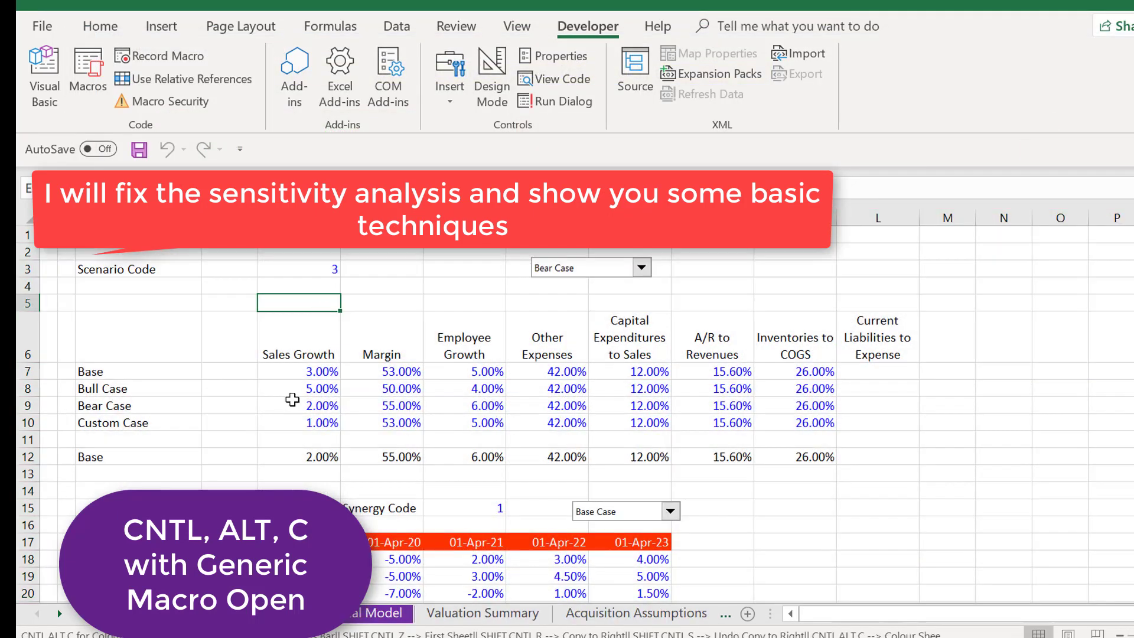
click(313, 541)
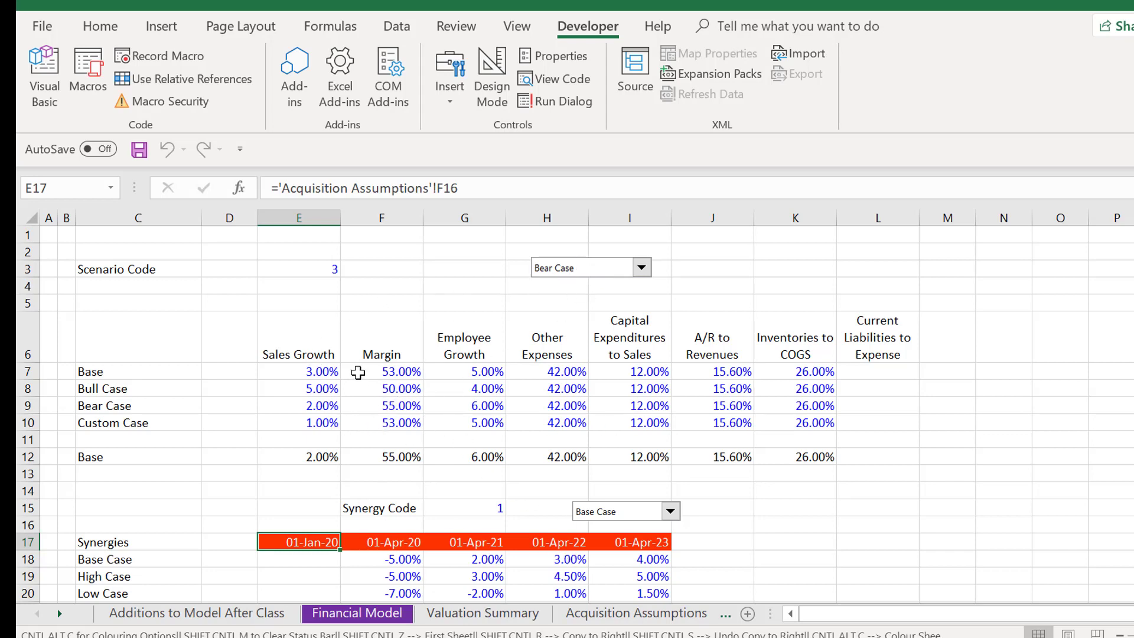
View the Scenario Output sheet's scenario table headings and return to the Sensitivity sheet
key(ctrl+Page_Down)
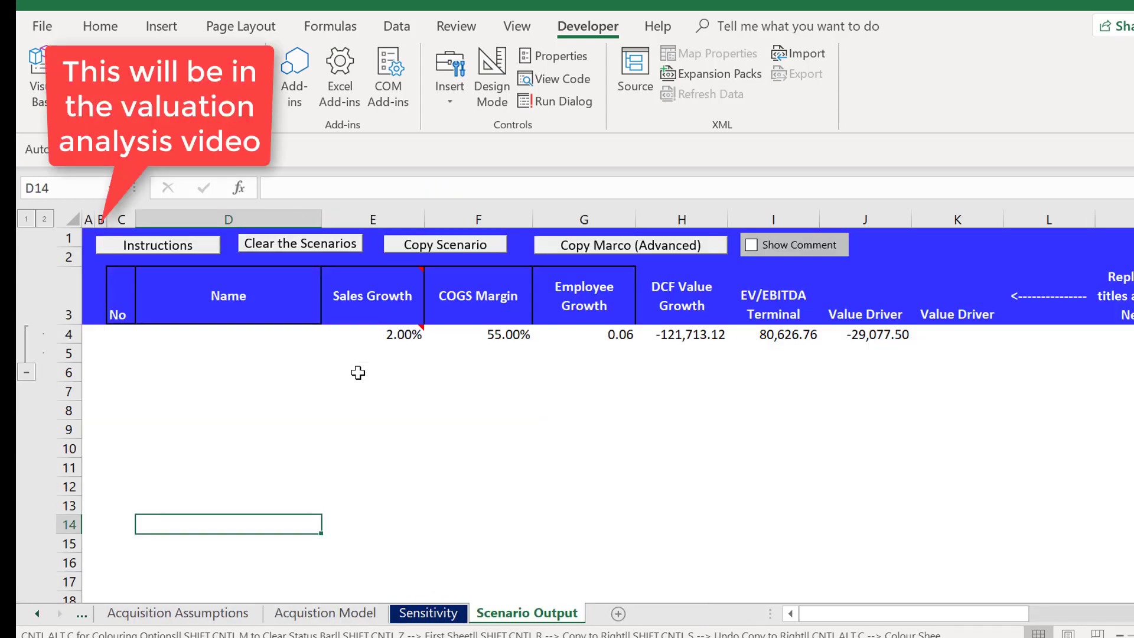
key(ctrl+Page_Up)
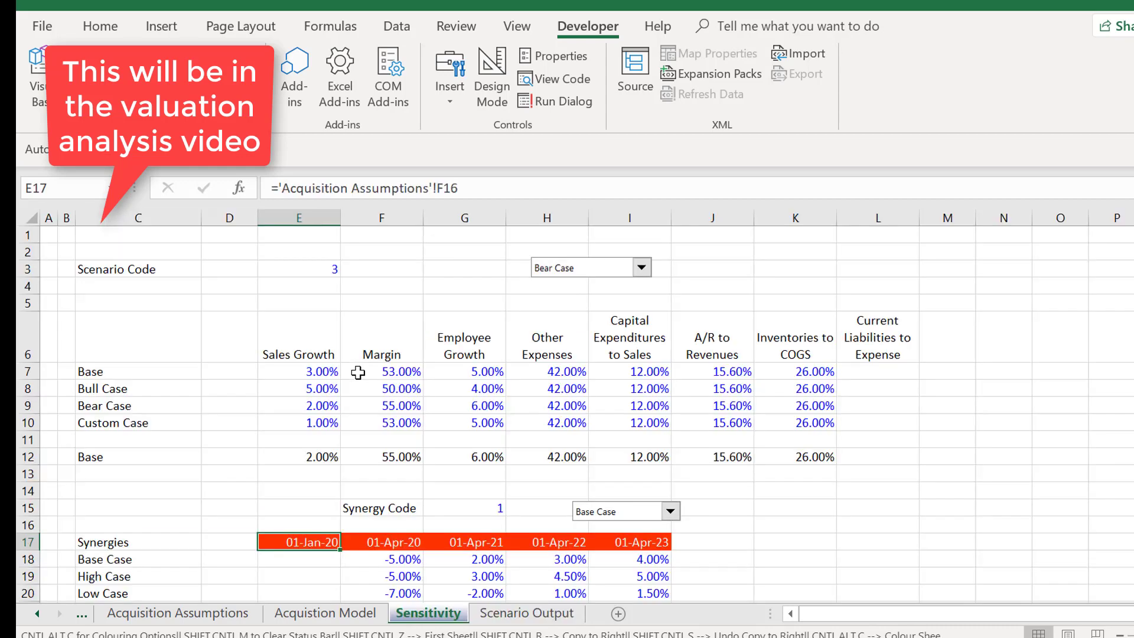
key(ctrl+Page_Down)
key(ctrl+Page_Up)
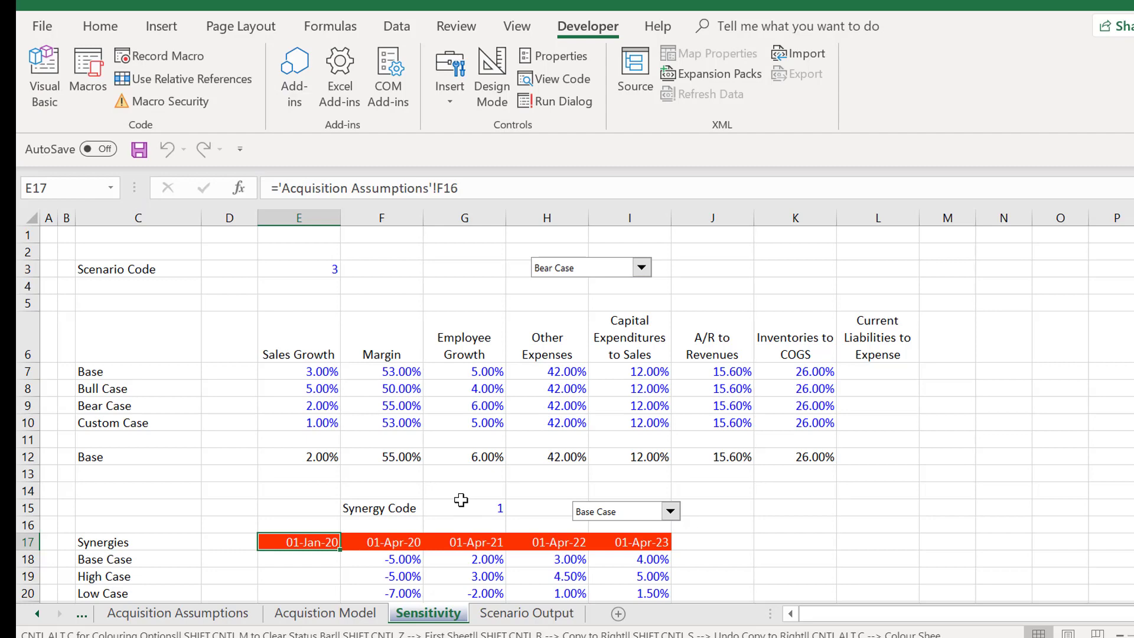
Set the Sensitivity sheet's tab colour to dark blue and check it from the Acquistion Model sheet
right_click(431, 615)
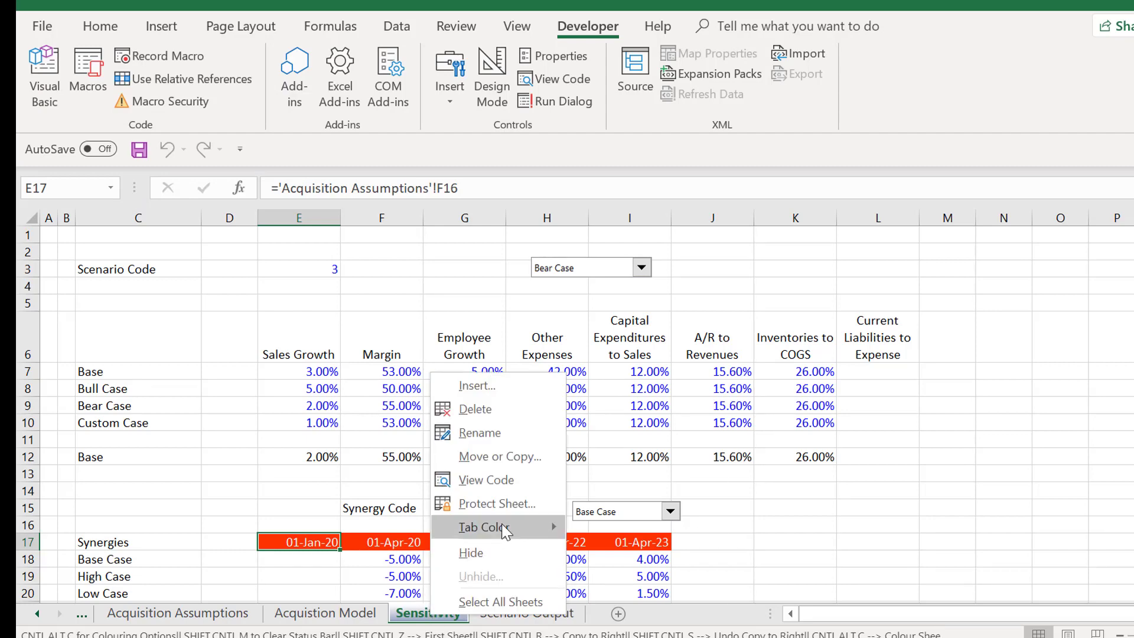
mouse_move(501, 525)
click(705, 588)
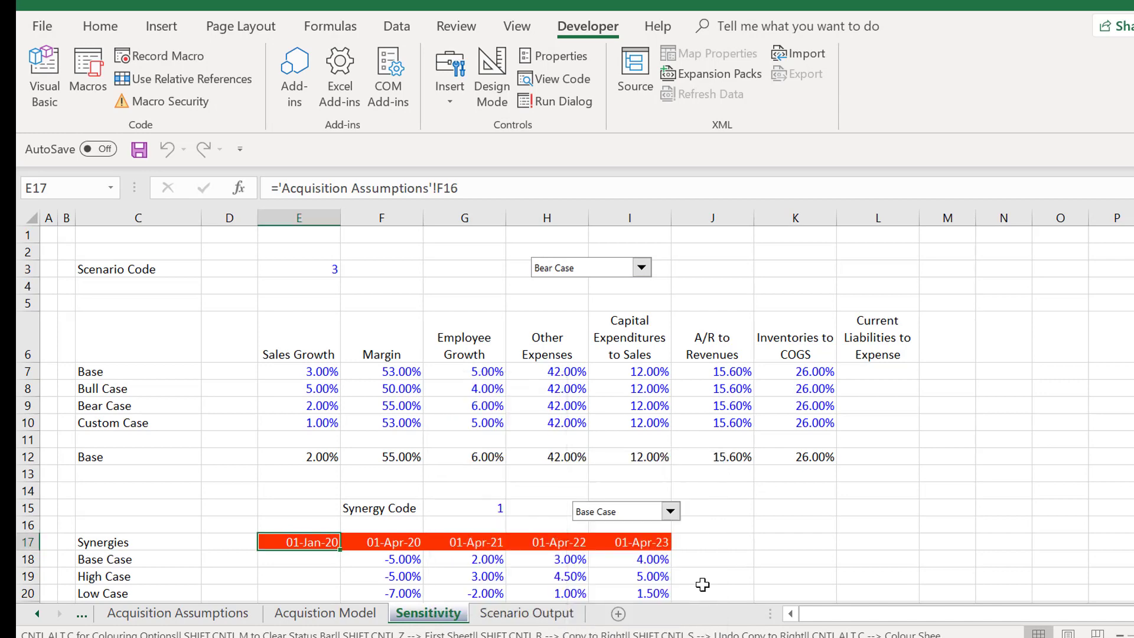
click(439, 281)
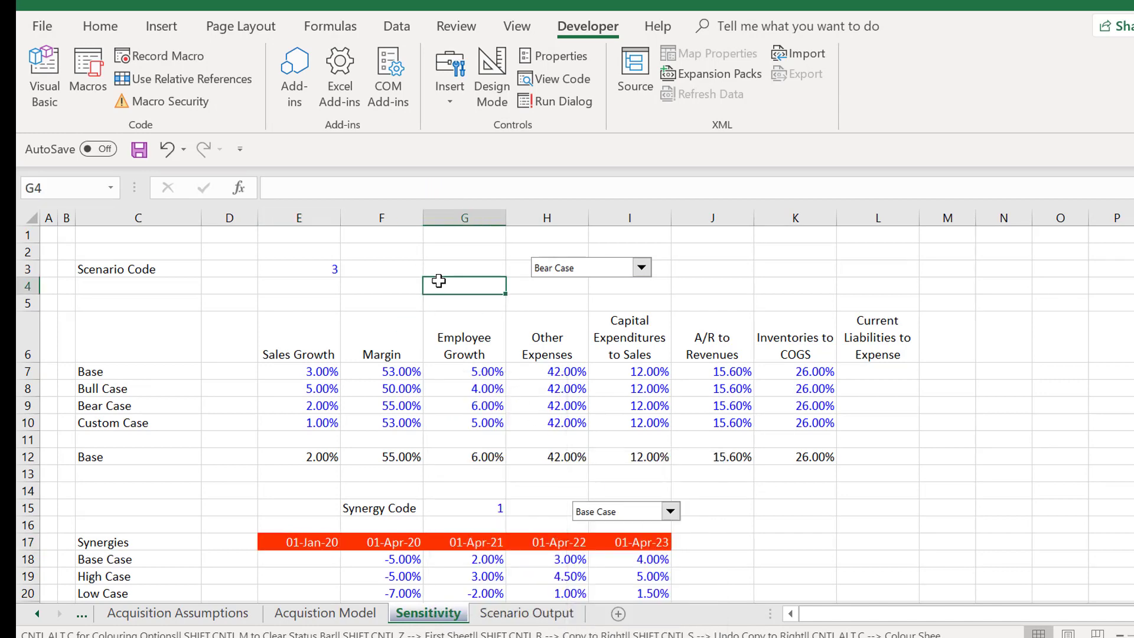
click(340, 323)
key(ctrl+Page_Up)
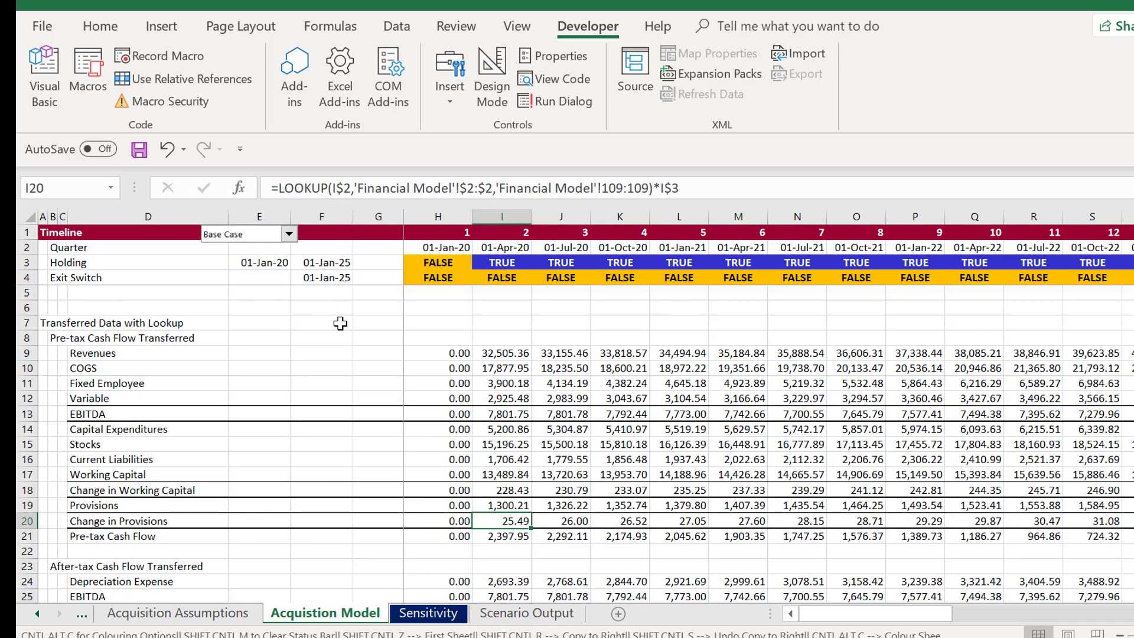
key(ctrl+Page_Down)
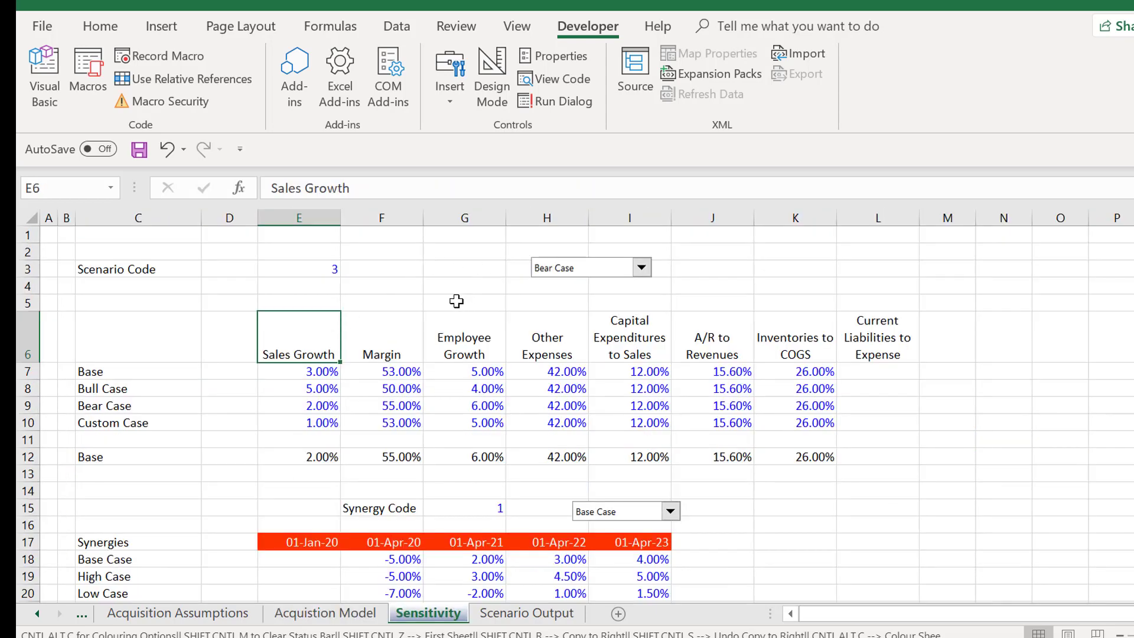
Copy the Scenario Code drop-down from the Sensitivity sheet into the Financial Model's Time Line header, clear of the Quarter and History labels
click(398, 294)
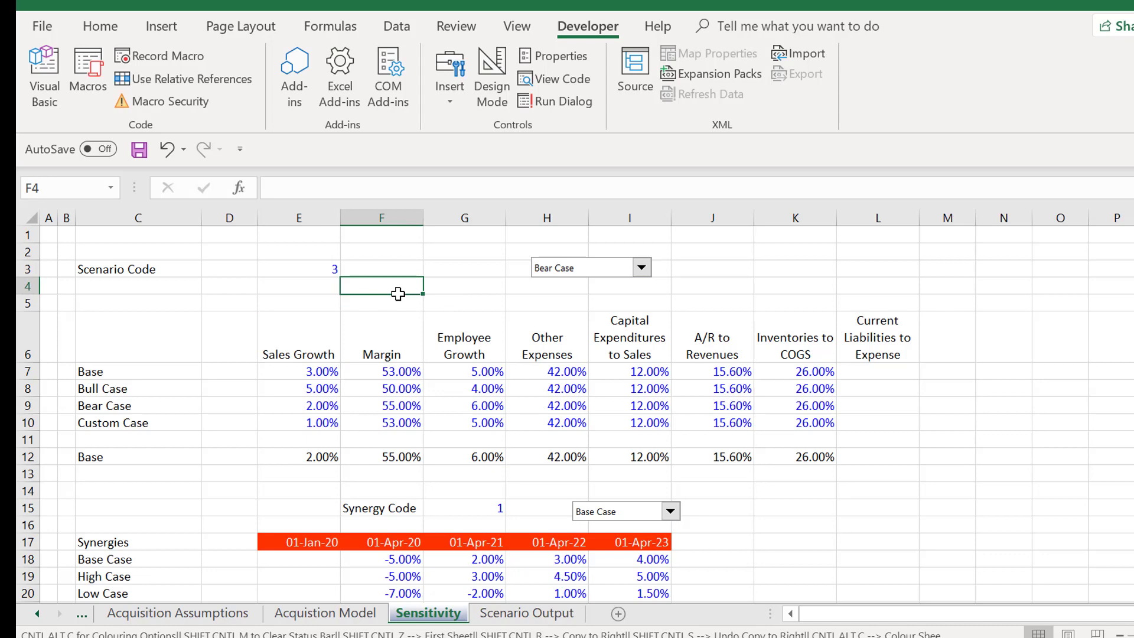
right_click(568, 260)
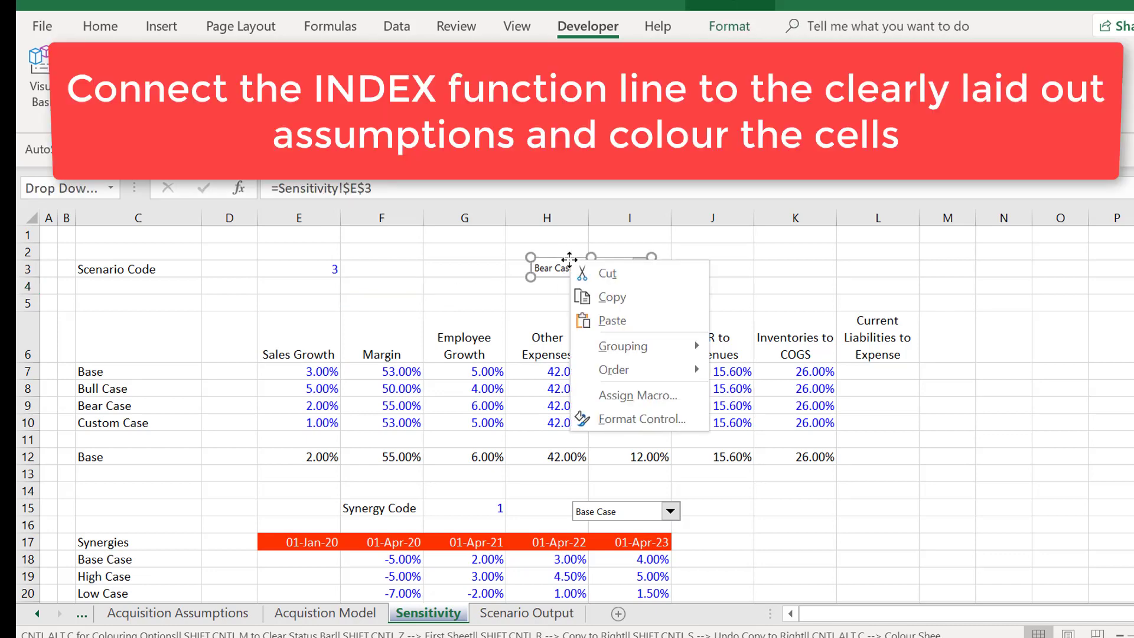
click(583, 300)
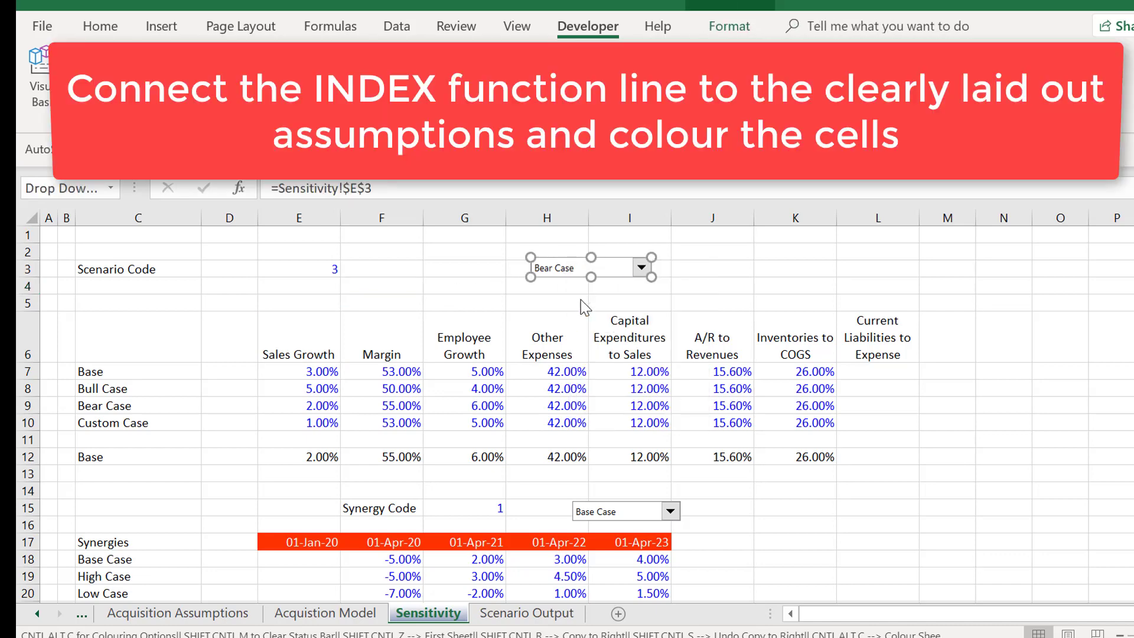
key(ctrl+Page_Up)
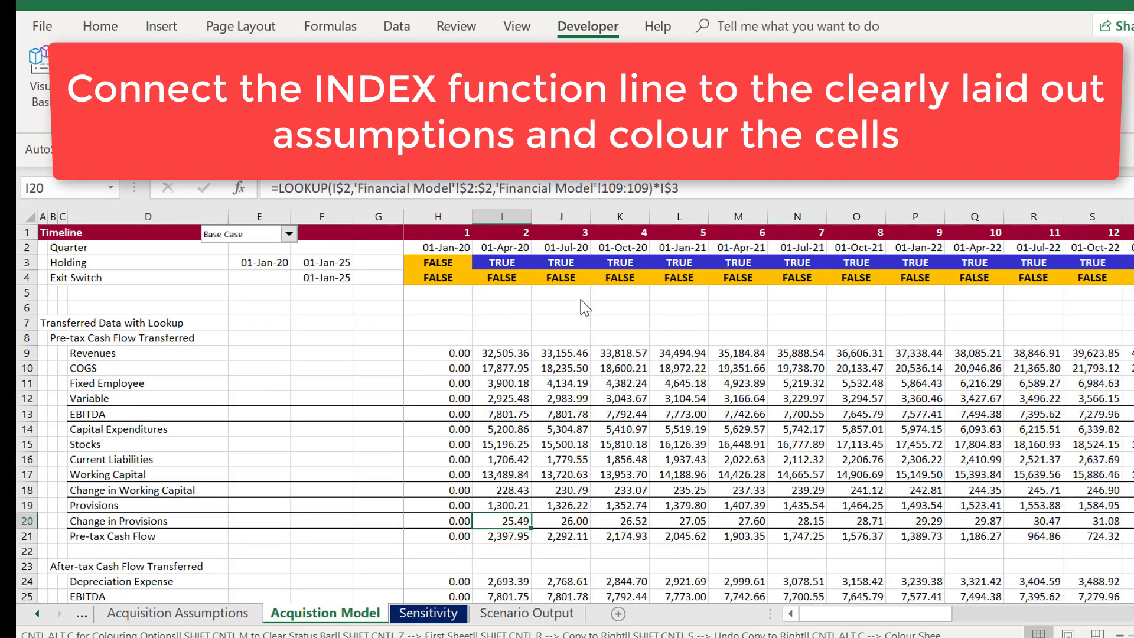
key(ctrl+Page_Up)
key(ctrl+Page_Up)
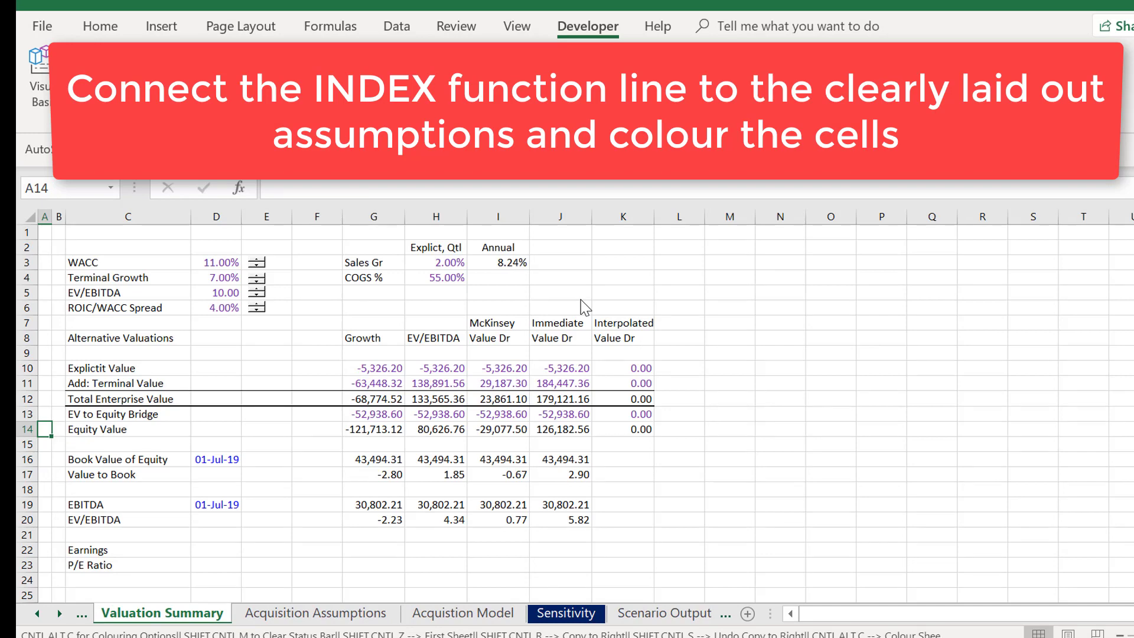
key(ctrl+Page_Up)
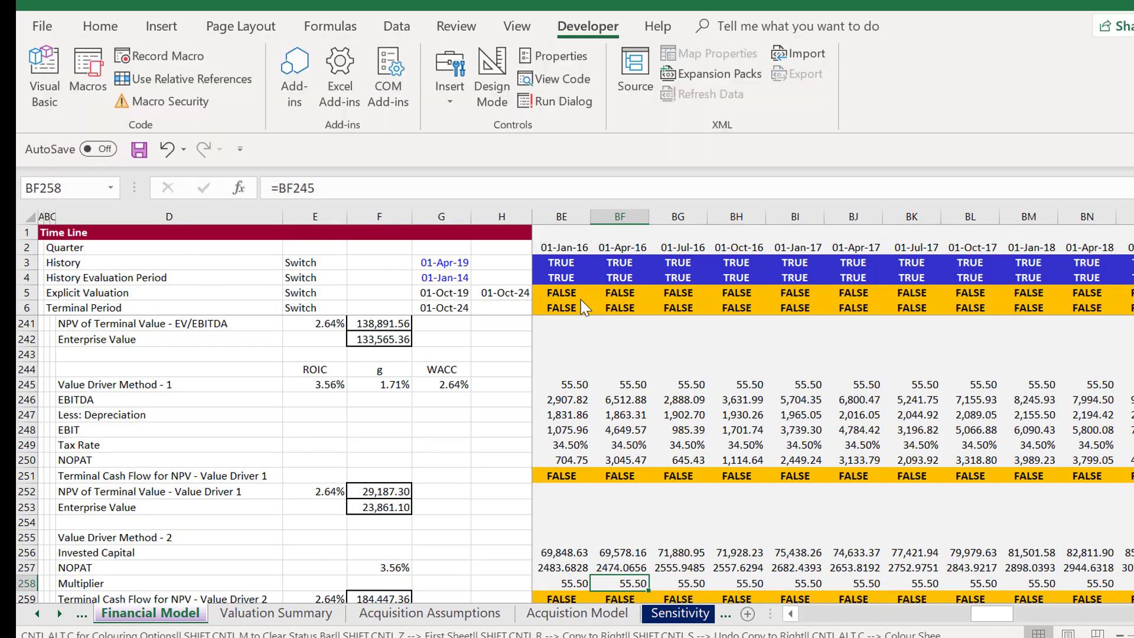
click(207, 259)
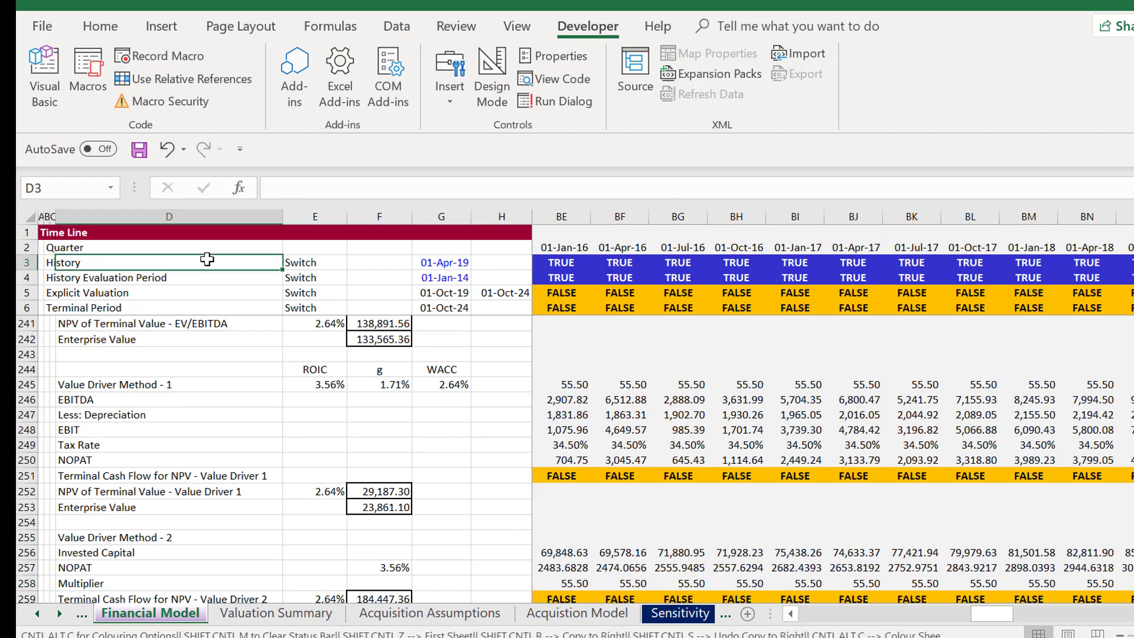
key(ctrl+v)
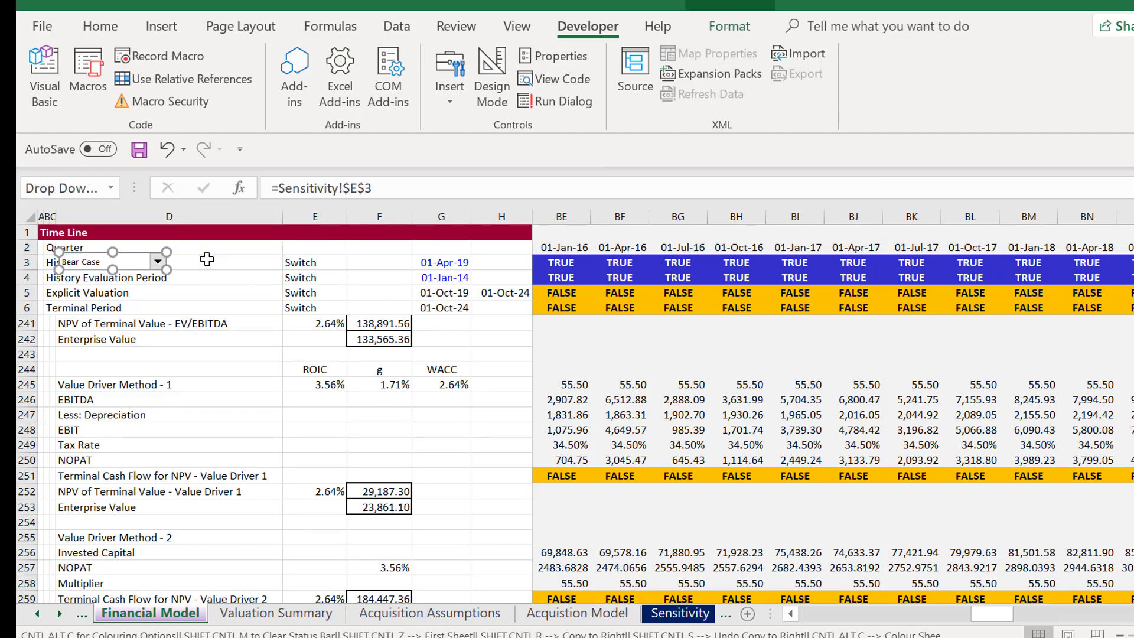
drag(135, 266, 226, 255)
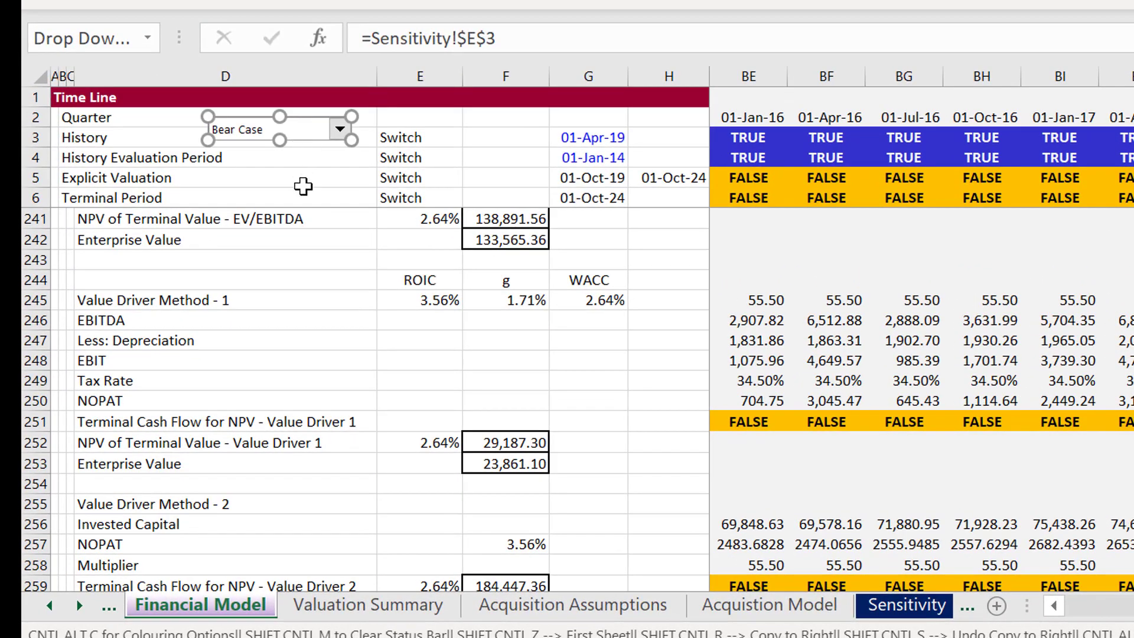
Switch the scenario to Base with the new drop-down on the Financial Model sheet
drag(302, 187, 331, 155)
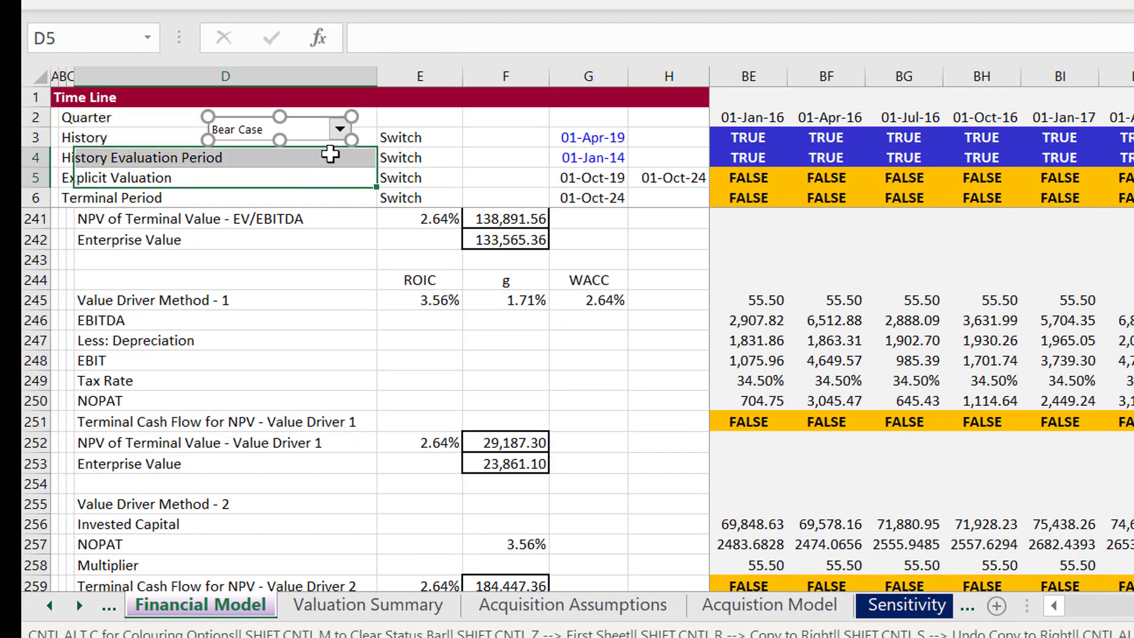
click(333, 153)
click(339, 132)
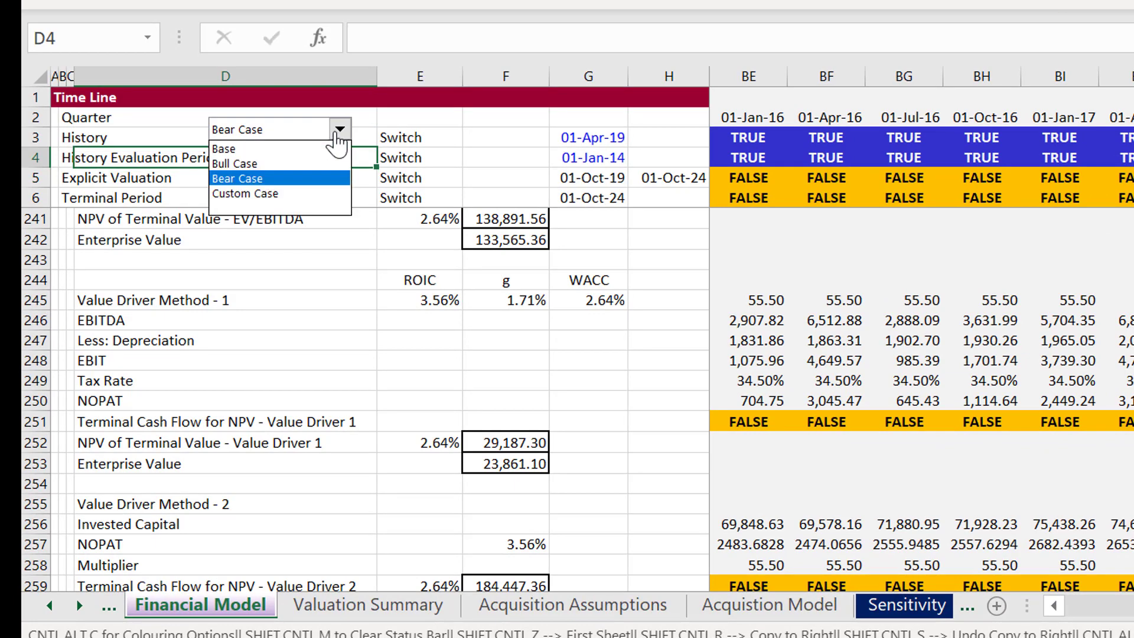
click(338, 146)
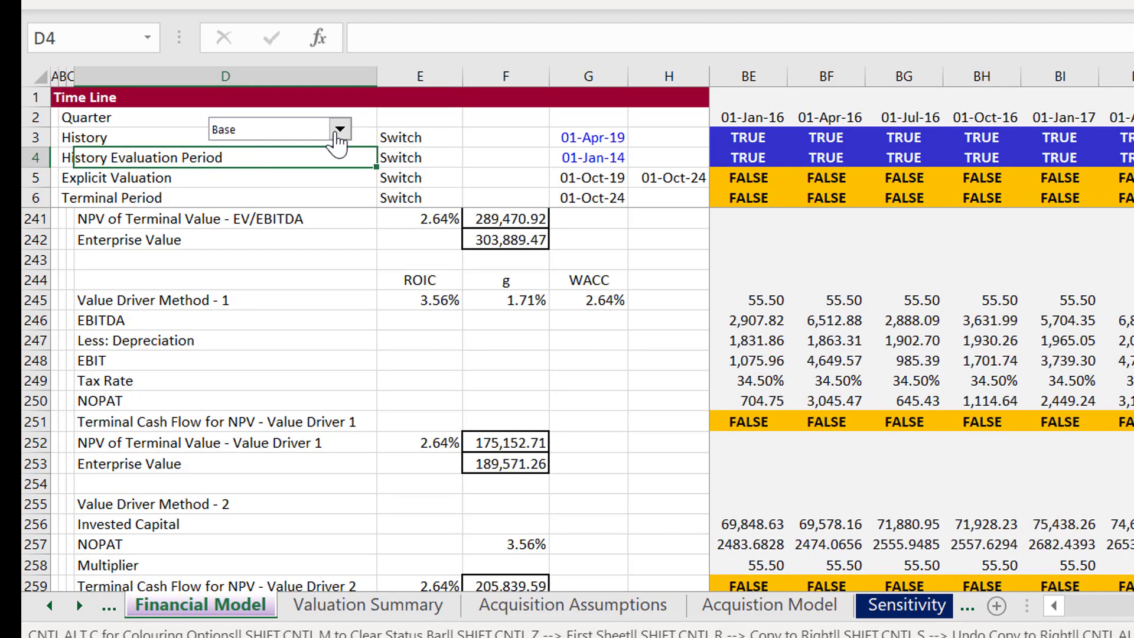
Examine the Financial Model rows back up to the Valuation Assumptions, and the Valuation Summary under the selected scenario
key(Page_Up)
key(Page_Up)
key(Page_Up)
key(Page_Up)
key(Page_Up)
key(Page_Up)
key(Page_Up)
key(Page_Up)
key(Page_Up)
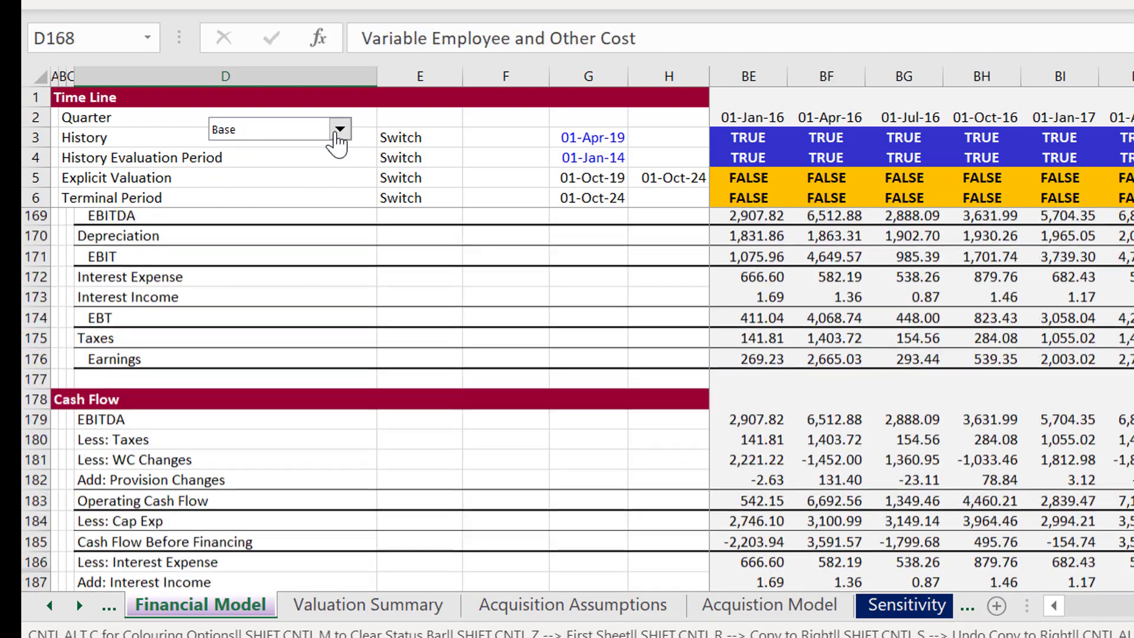
key(Page_Up)
key(Page_Up)
key(Page_Up)
key(Page_Up)
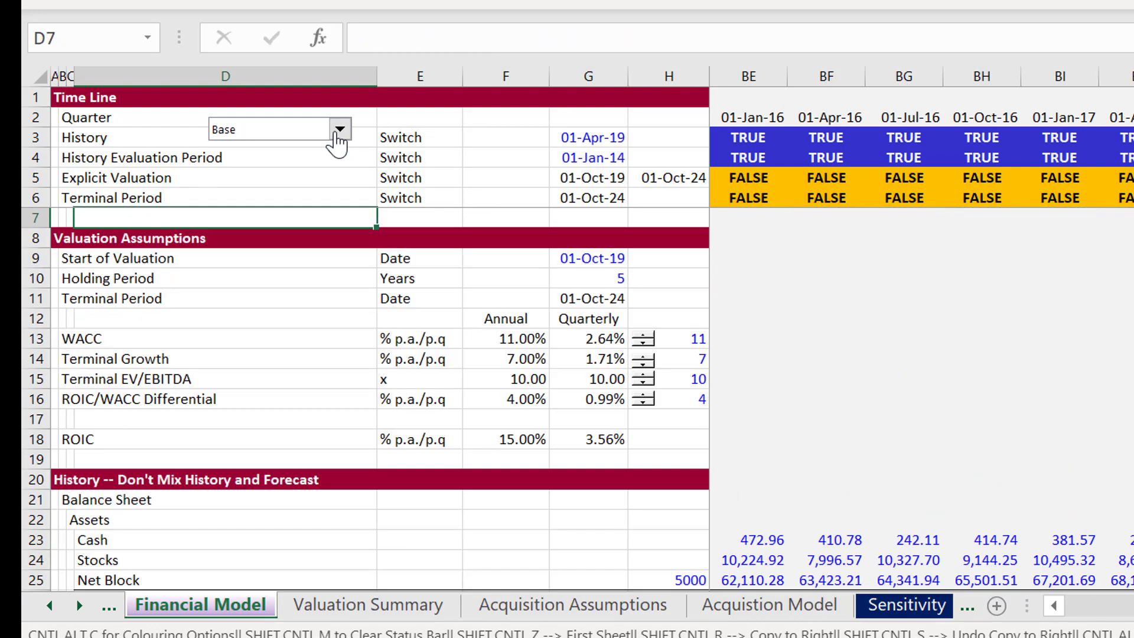
key(ctrl+Page_Down)
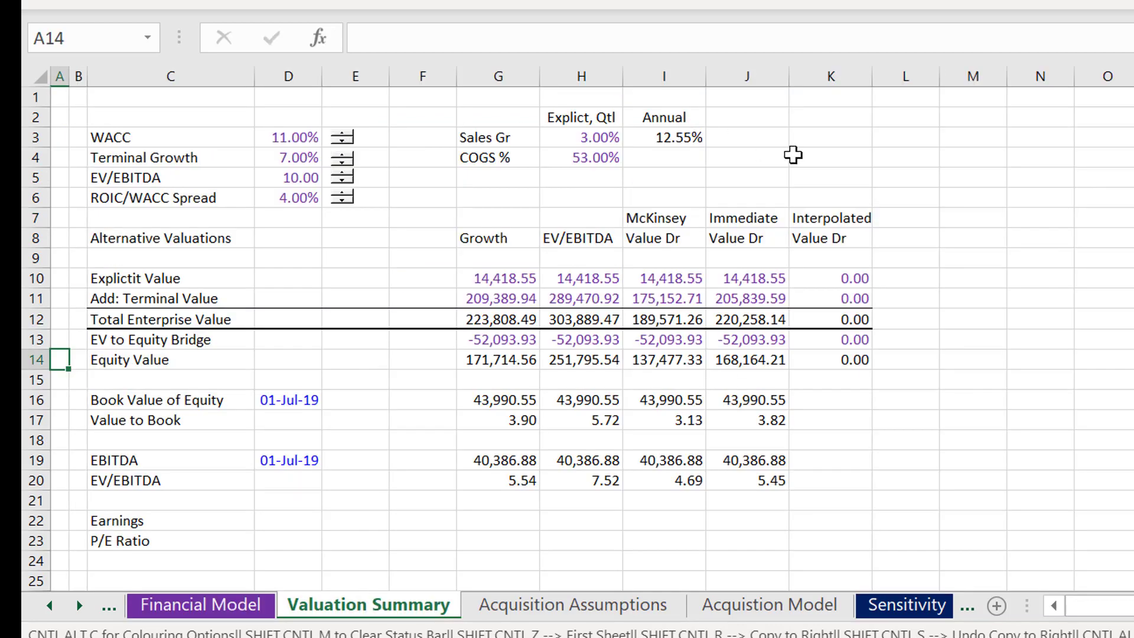
Paste the scenario drop-down into the Valuation Summary sheet and place it above the WACC row
click(798, 111)
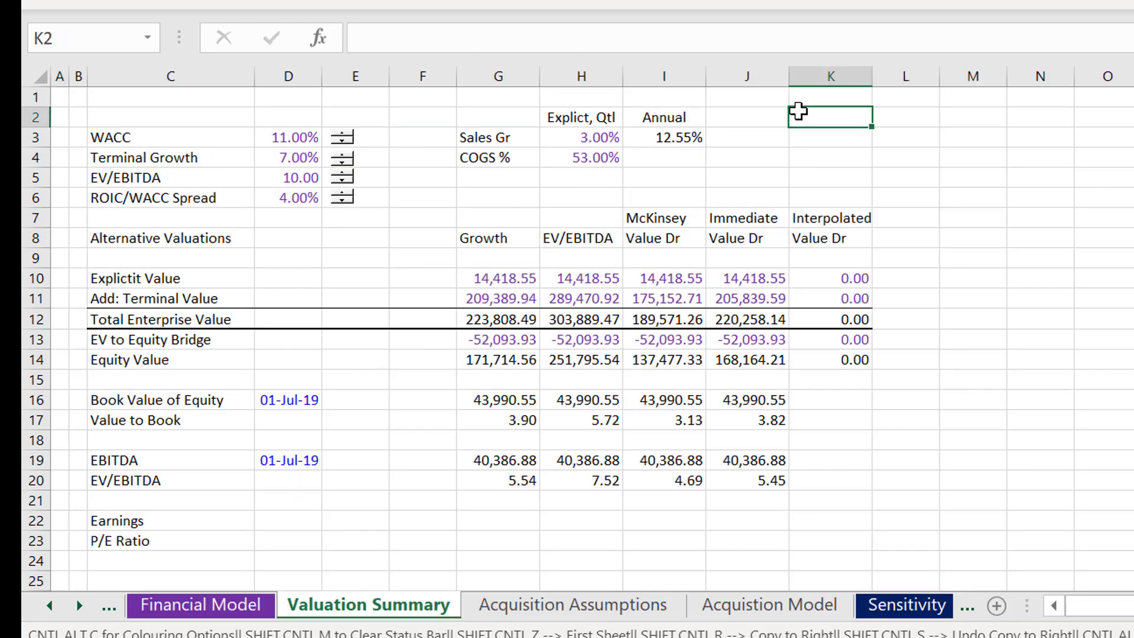
key(ctrl+v)
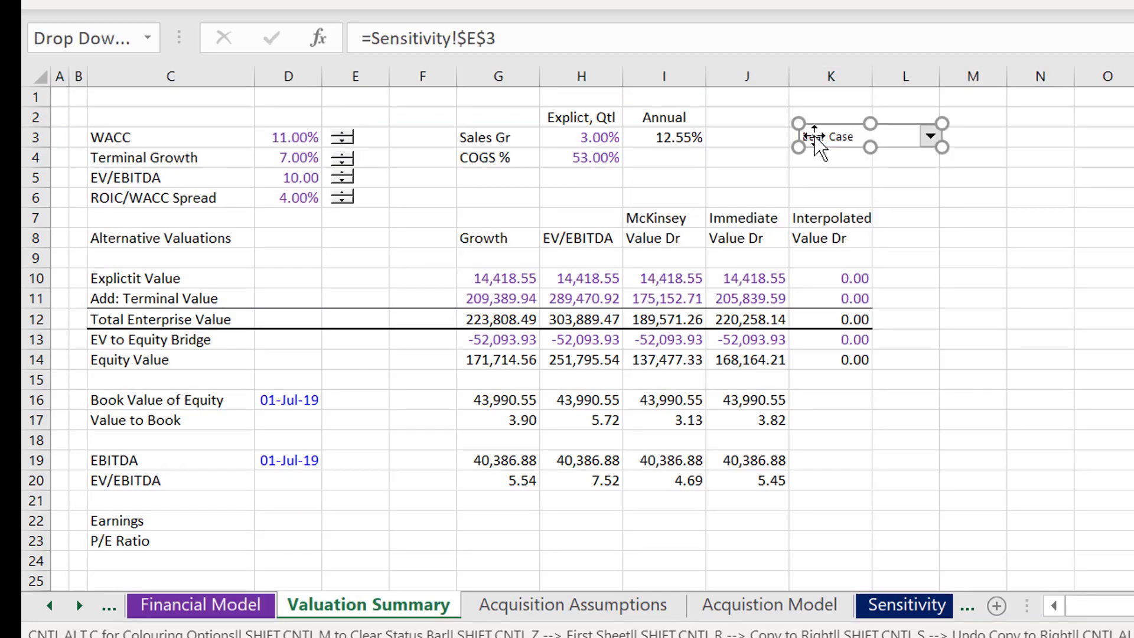
drag(813, 136, 139, 105)
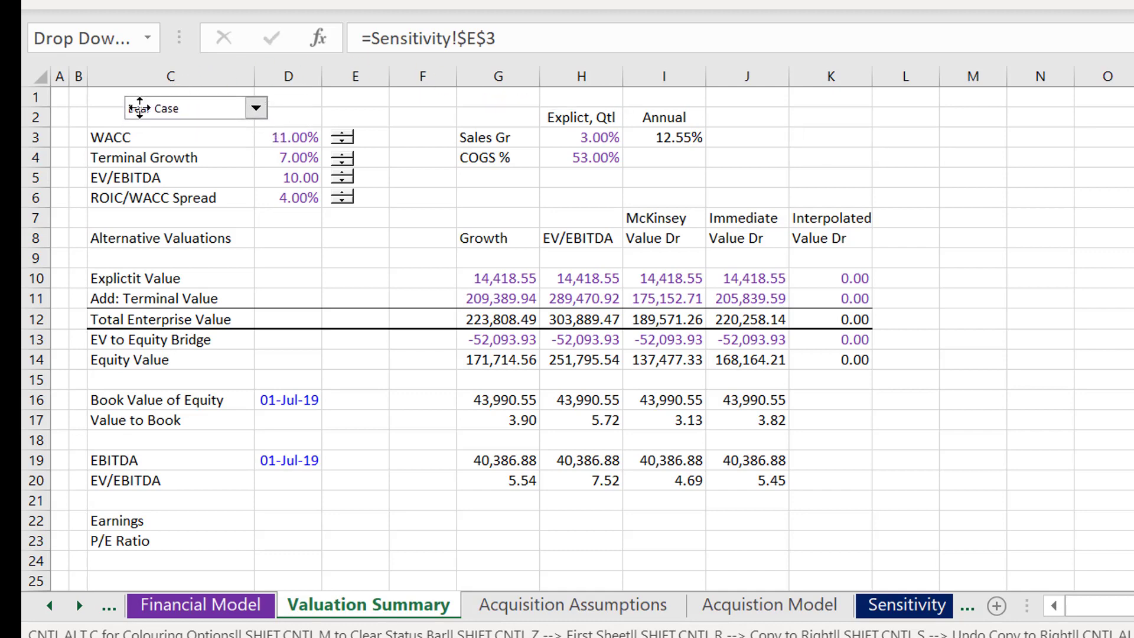
click(303, 101)
Switch the scenario to Base with the new drop-down on the Valuation Summary sheet
click(265, 119)
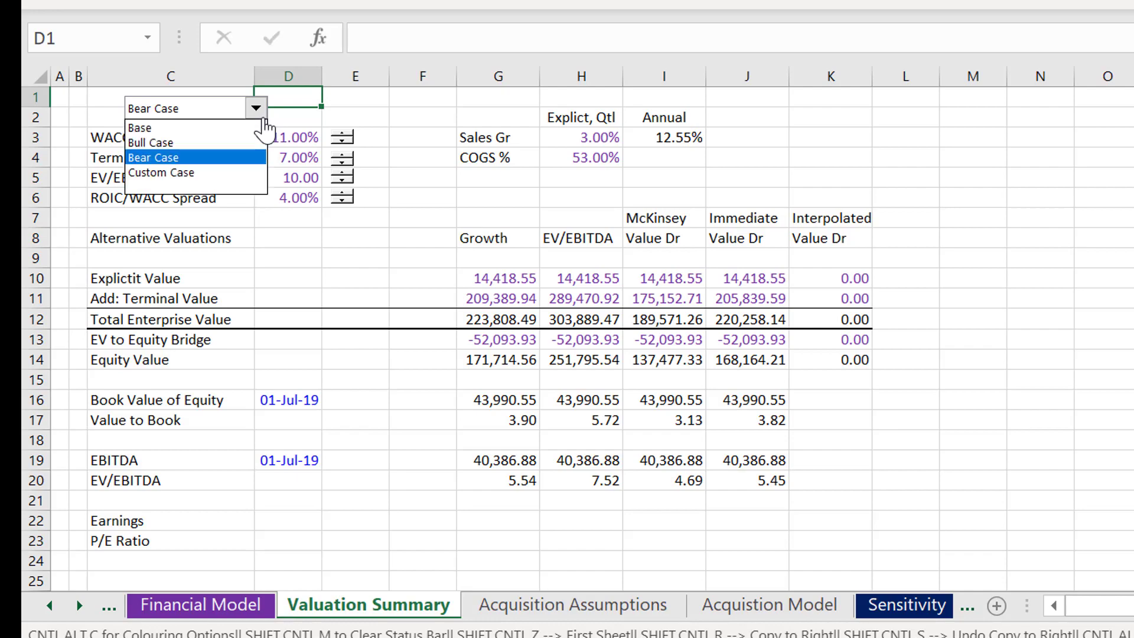
key(Up)
key(Up)
key(Return)
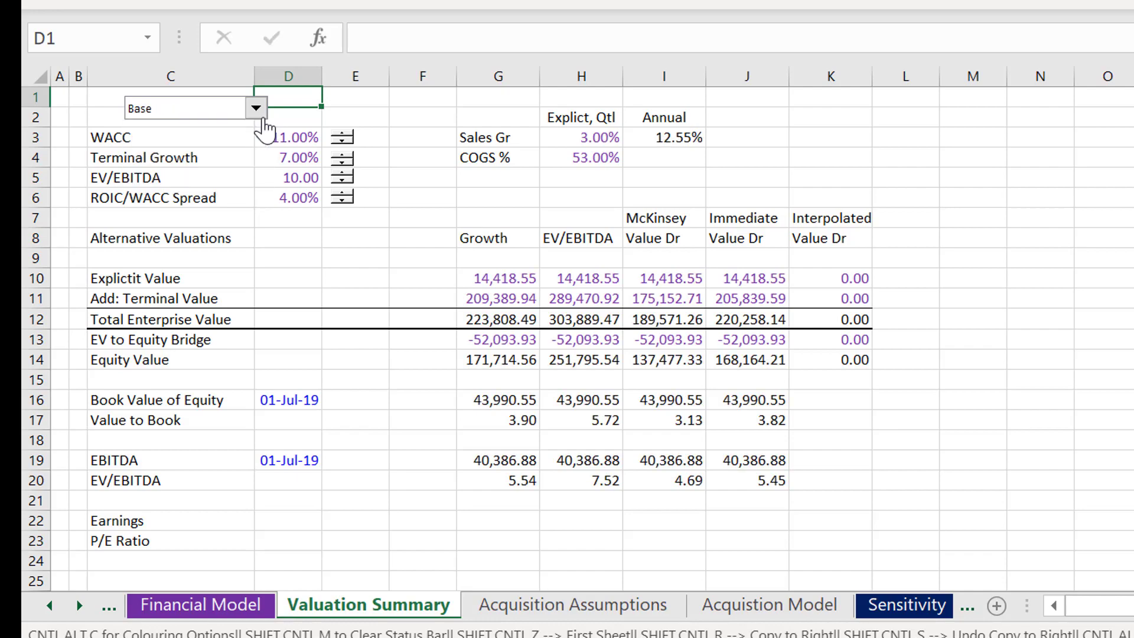
Outline the active scenario row C12:K12 on the Sensitivity sheet with a border
key(ctrl+Page_Down)
key(ctrl+Page_Down)
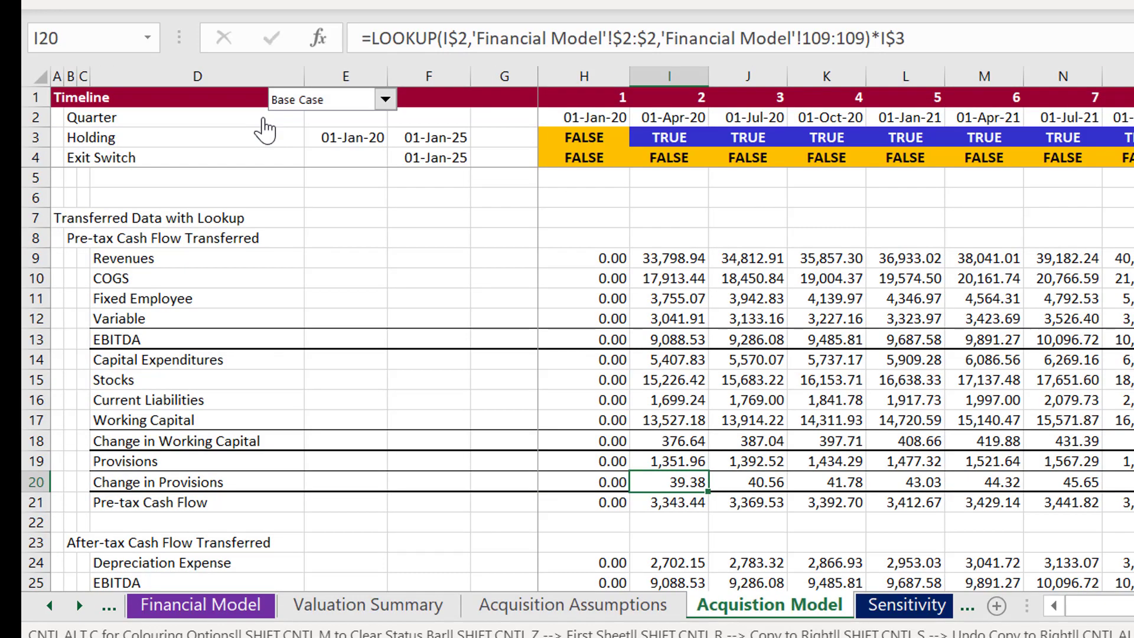
key(ctrl+Page_Down)
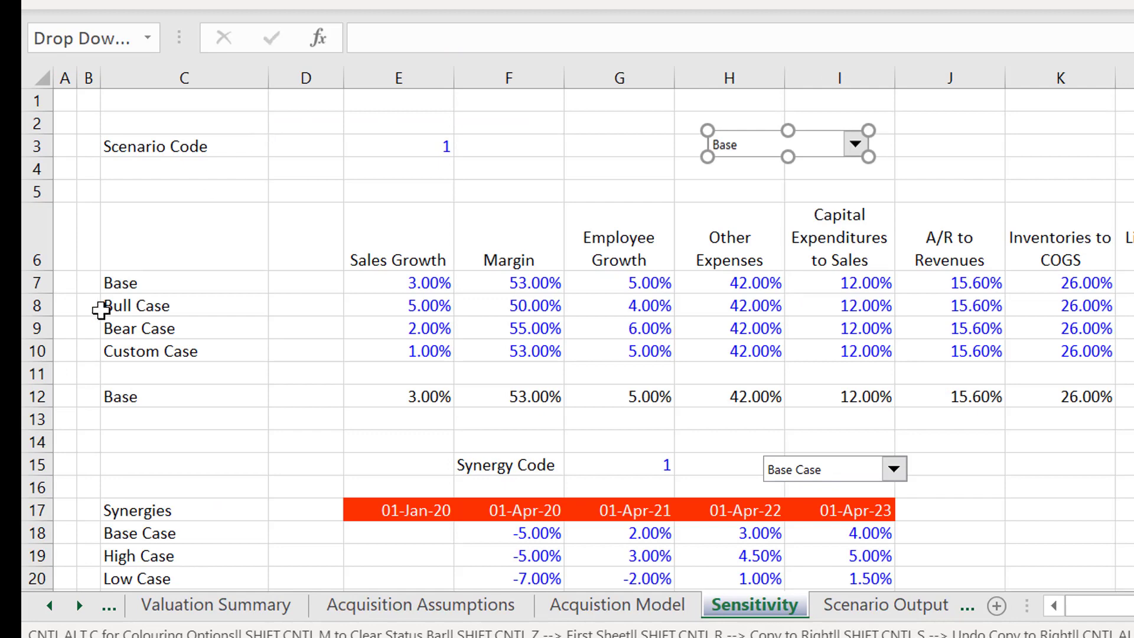
click(397, 393)
key(Left)
key(Left)
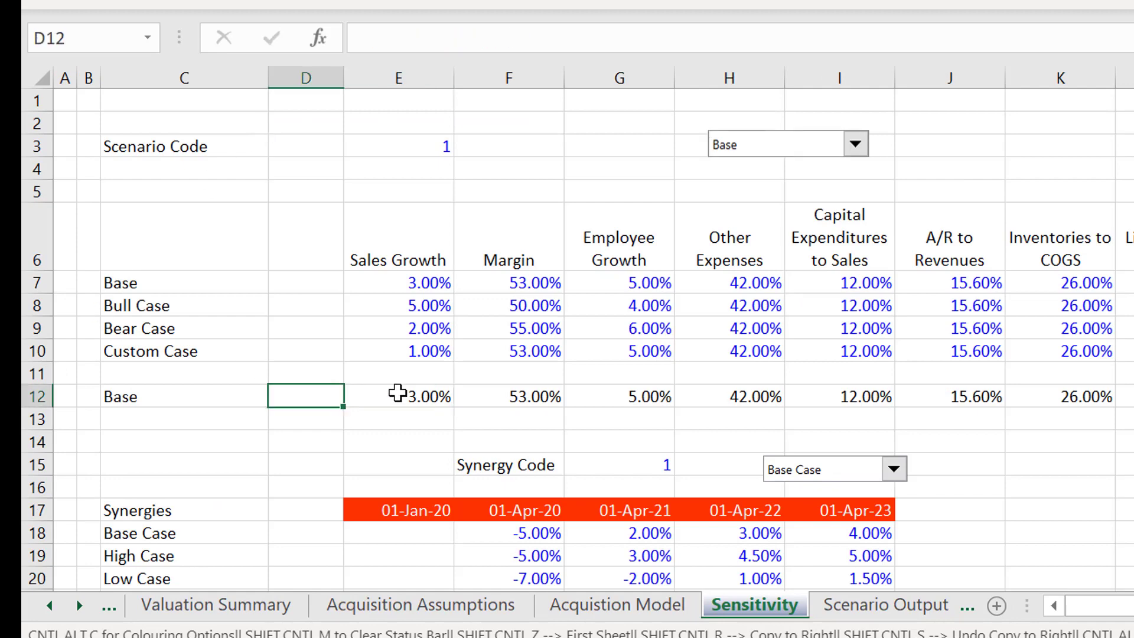
key(shift+Right)
key(shift+Right)
key(shift+Right)
key(shift+Right)
key(shift+Right)
key(shift+Right)
key(shift+Right)
key(shift+Right)
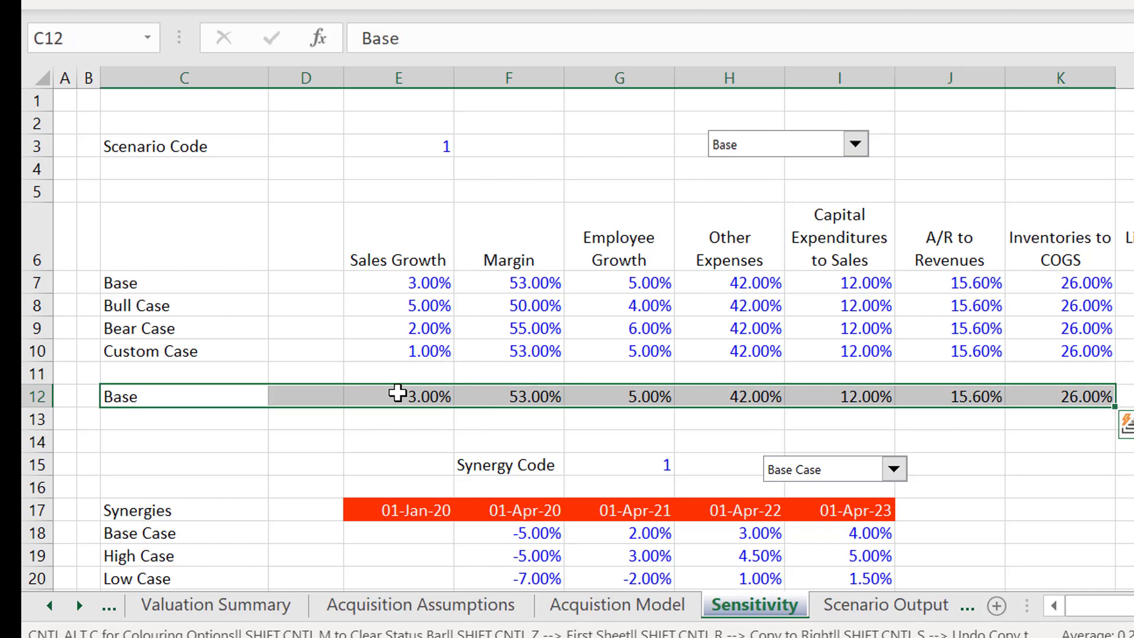
key(Left)
key(Left)
key(Right)
key(Right)
key(Right)
key(Right)
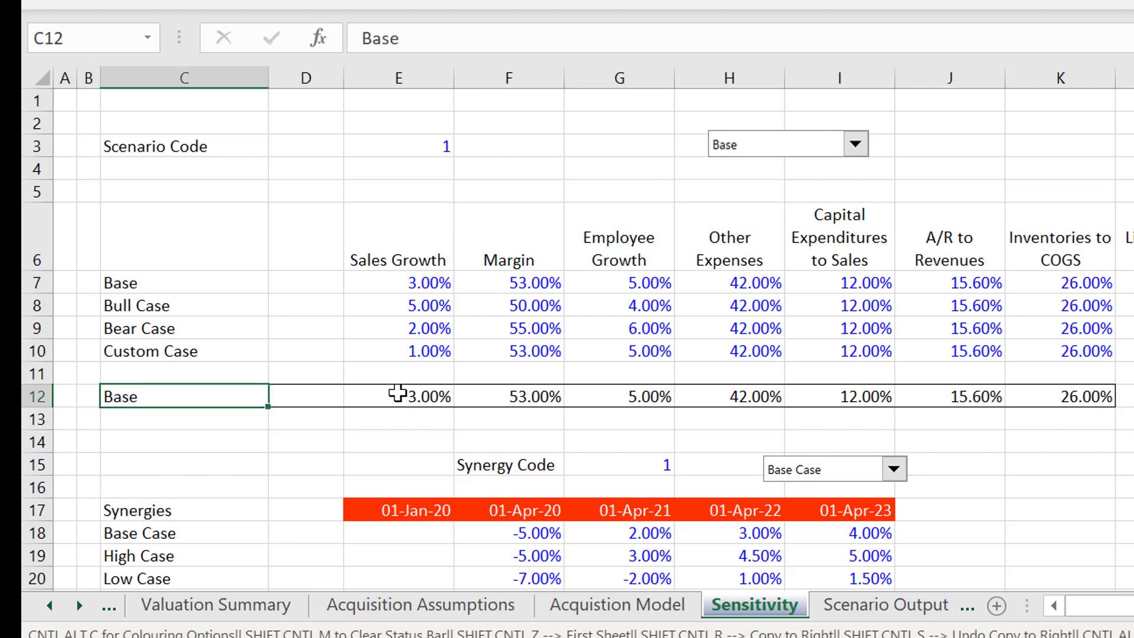
Examine the INDEX formula that picks the active Sales Growth in cell E12
key(Up)
key(Up)
key(Down)
key(Down)
key(F2)
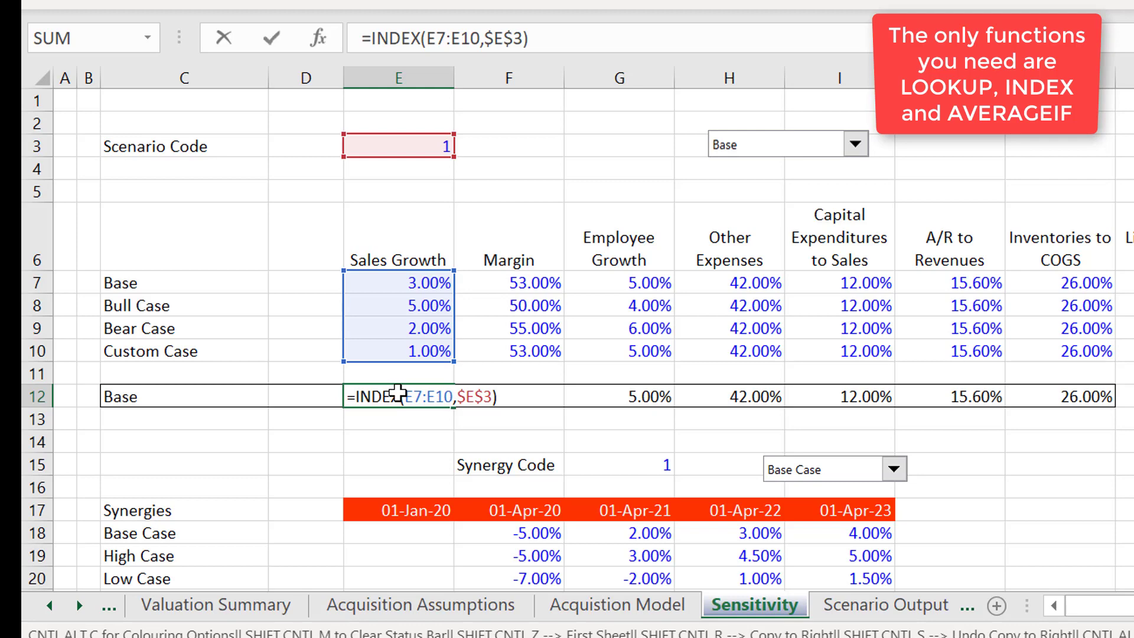
key(ctrl+Return)
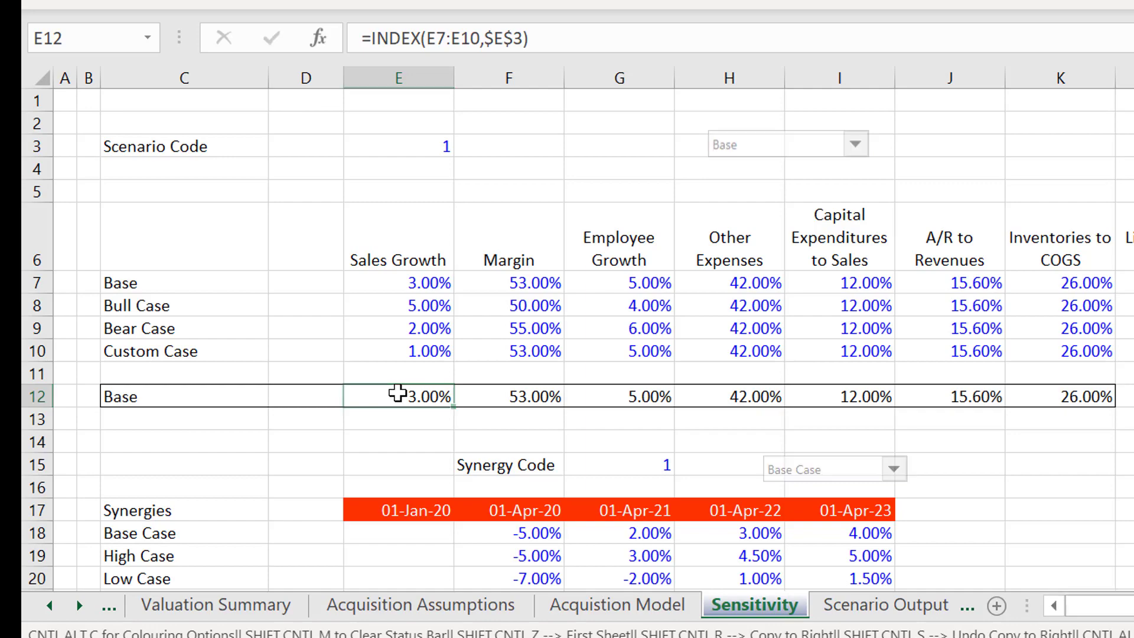
Review the Acquisition Assumptions, Financial Model and Additions to Model After Class sheets, finishing on the Financial Model
key(ctrl+Page_Up)
key(ctrl+Page_Up)
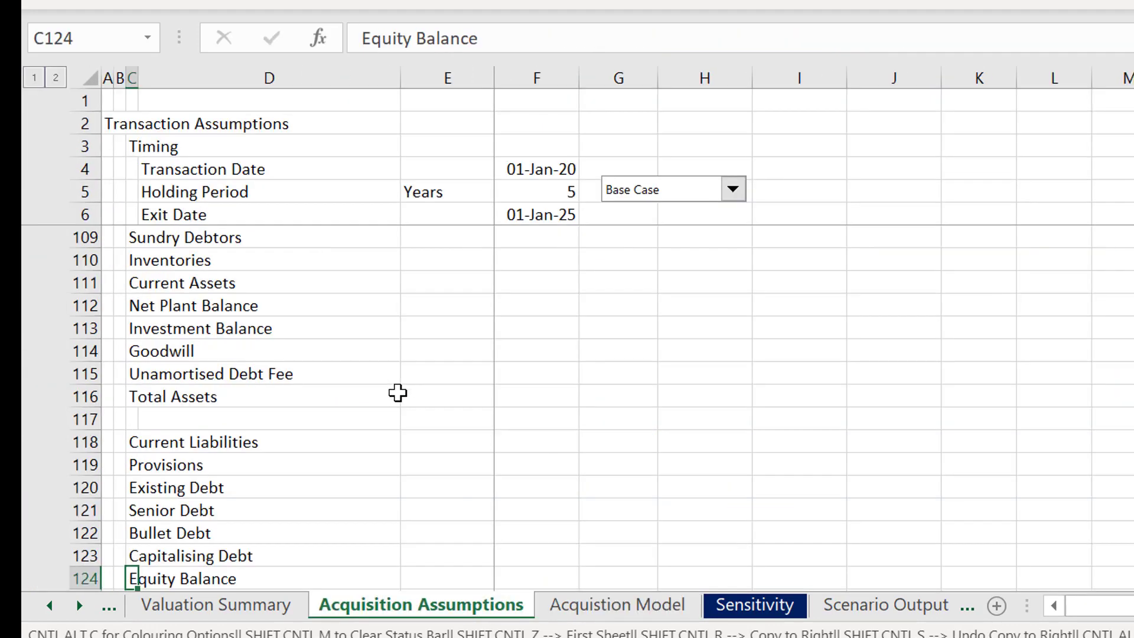
key(ctrl+Page_Up)
key(ctrl+Page_Up)
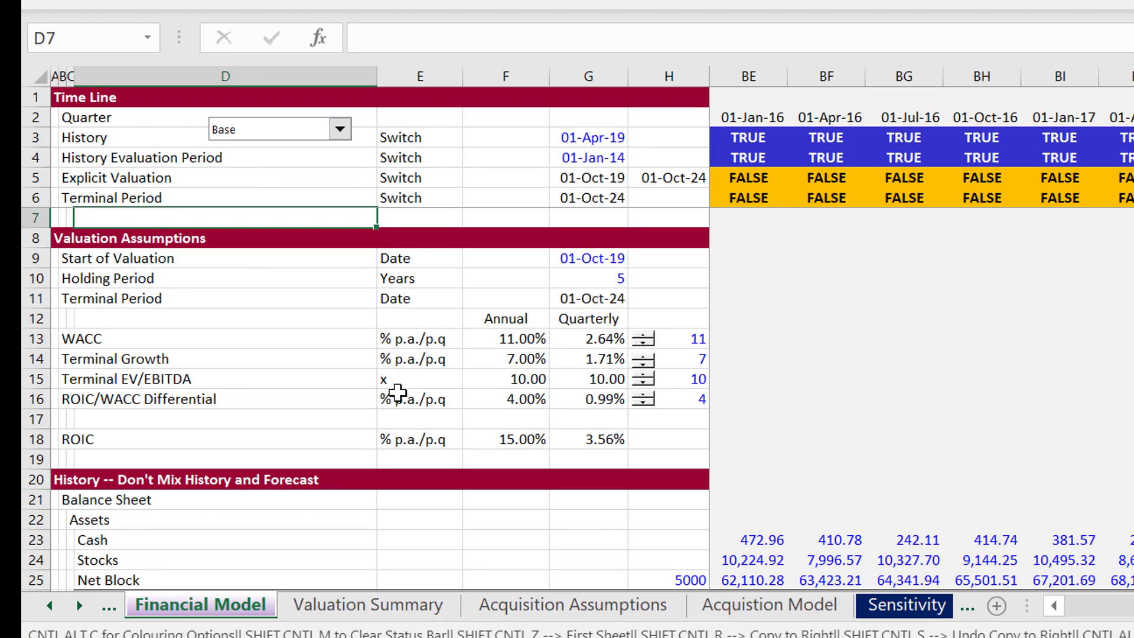
key(Left)
key(Left)
key(ctrl+Page_Up)
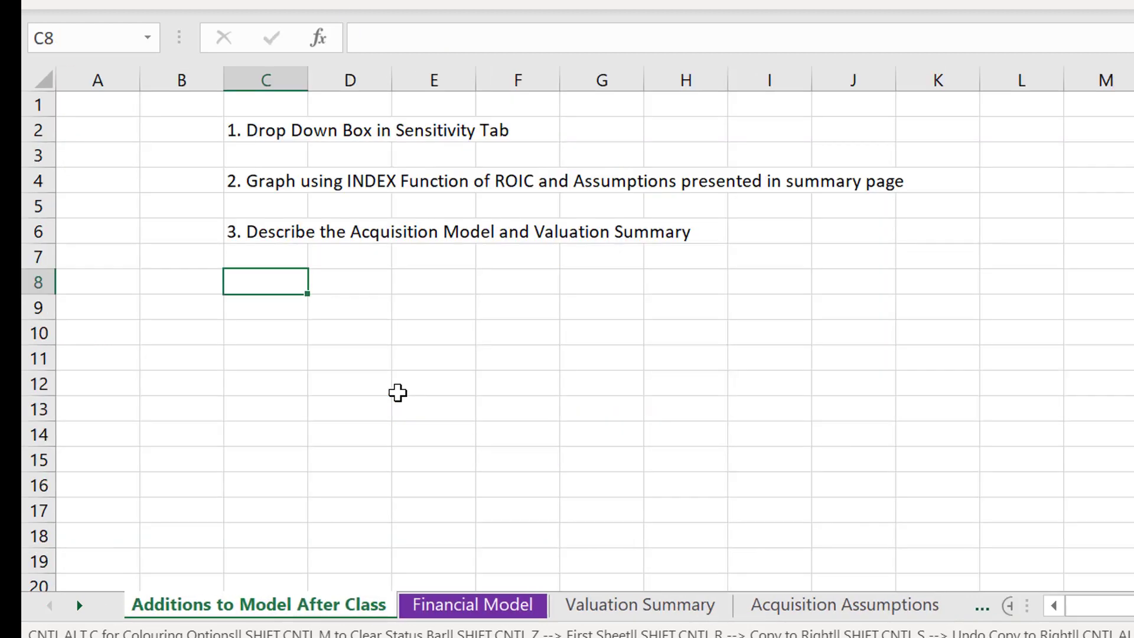
key(ctrl+Page_Down)
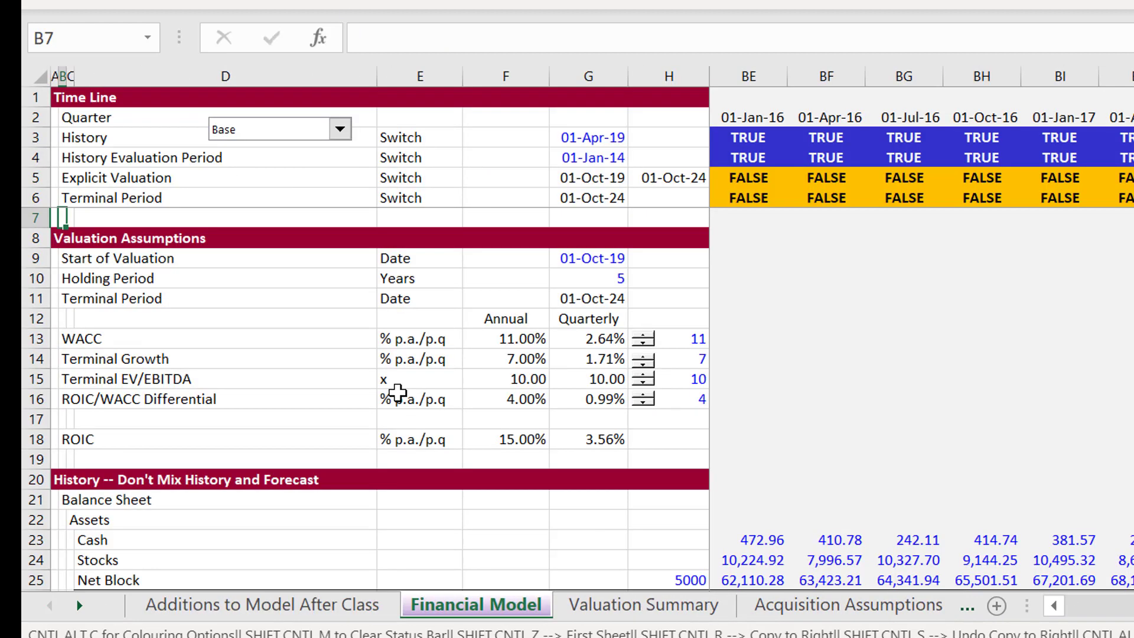
key(Right)
key(Right)
key(Right)
key(Right)
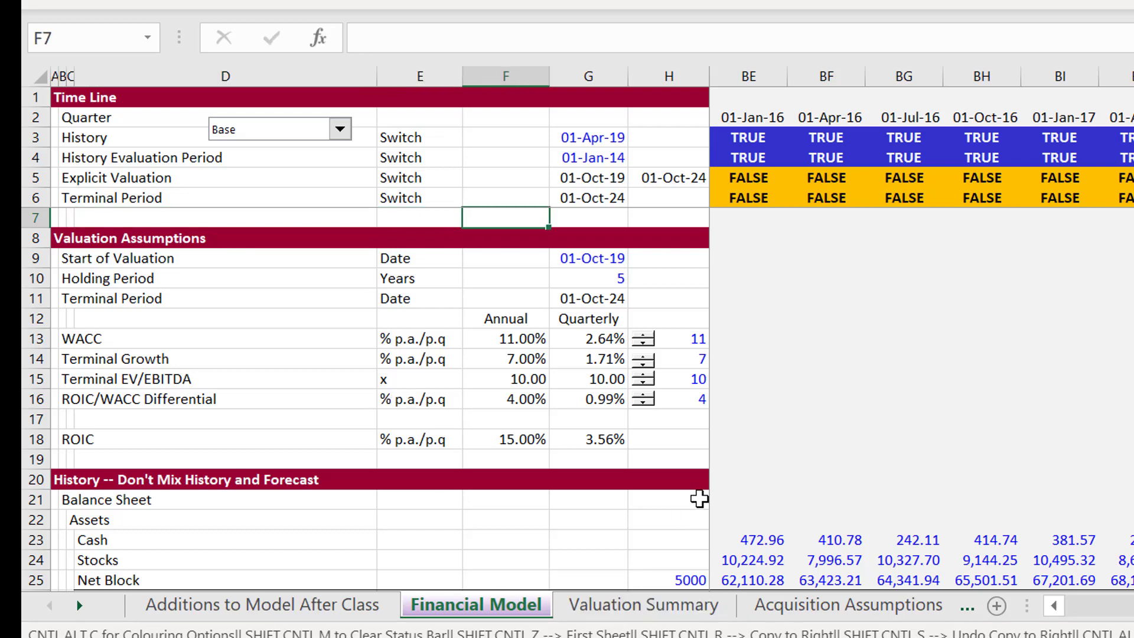
Examine the Financial Model's quarterly history columns back to the first quarter, 01-Jan-04
click(747, 473)
scroll(746, 473, left, 2)
click(745, 474)
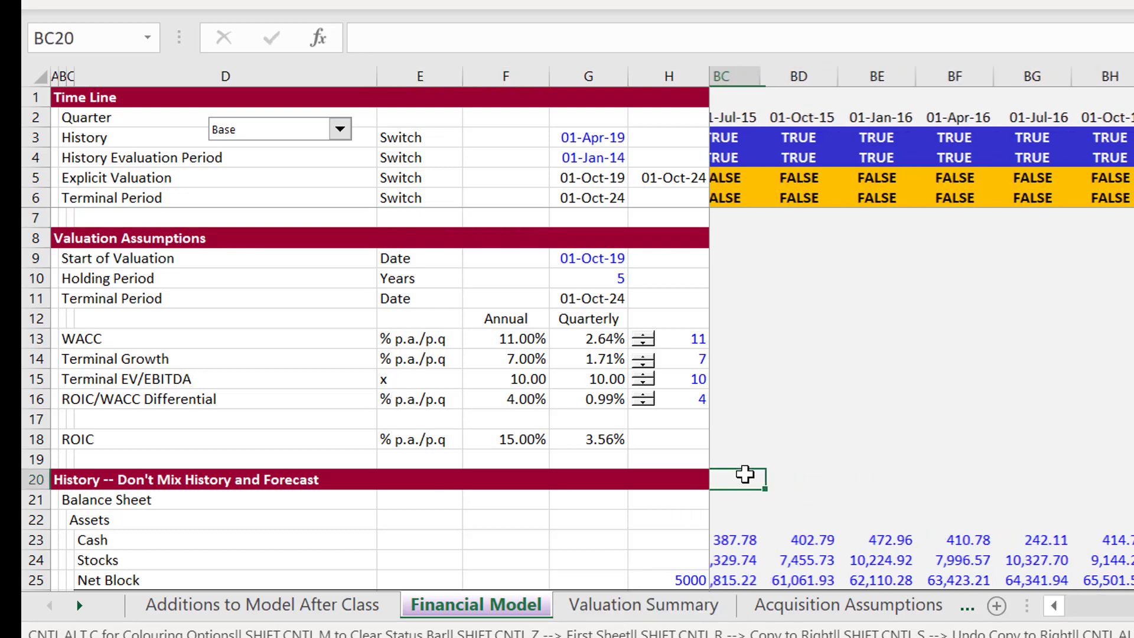
key(Left)
key(Left)
key(Left)
key(Left)
key(Left)
key(Left)
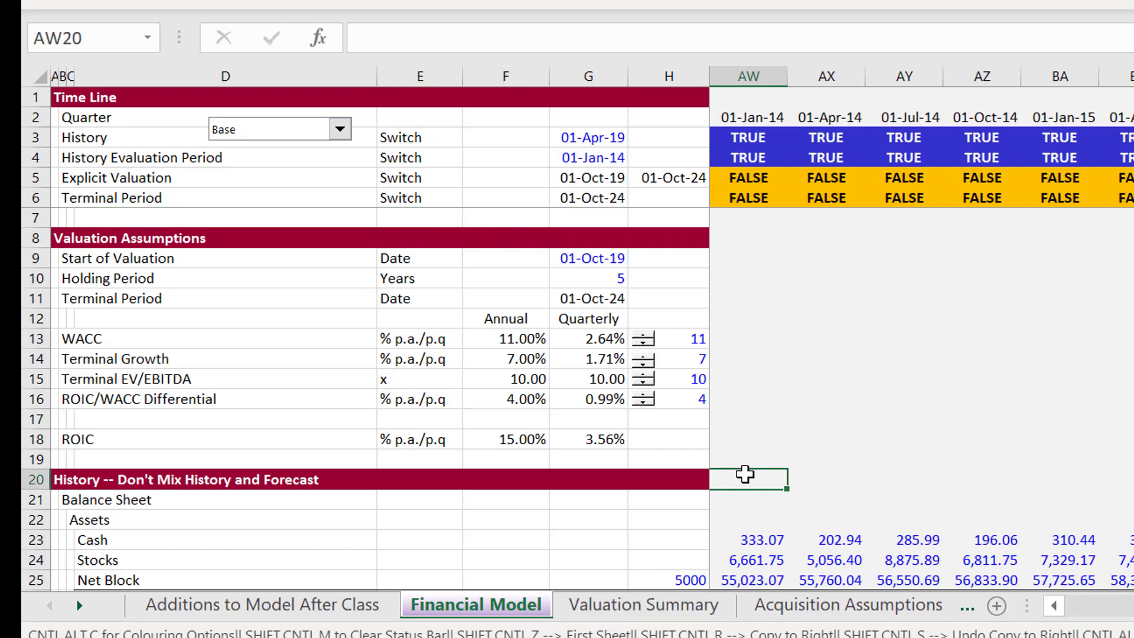
key(Left)
key(Left)
key(Left)
key(Left)
key(Left)
key(Left)
key(Left)
key(Left)
key(Left)
key(Left)
key(Left)
key(Left)
key(Left)
key(Left)
key(Left)
key(Left)
key(Left)
key(Left)
key(Left)
key(Left)
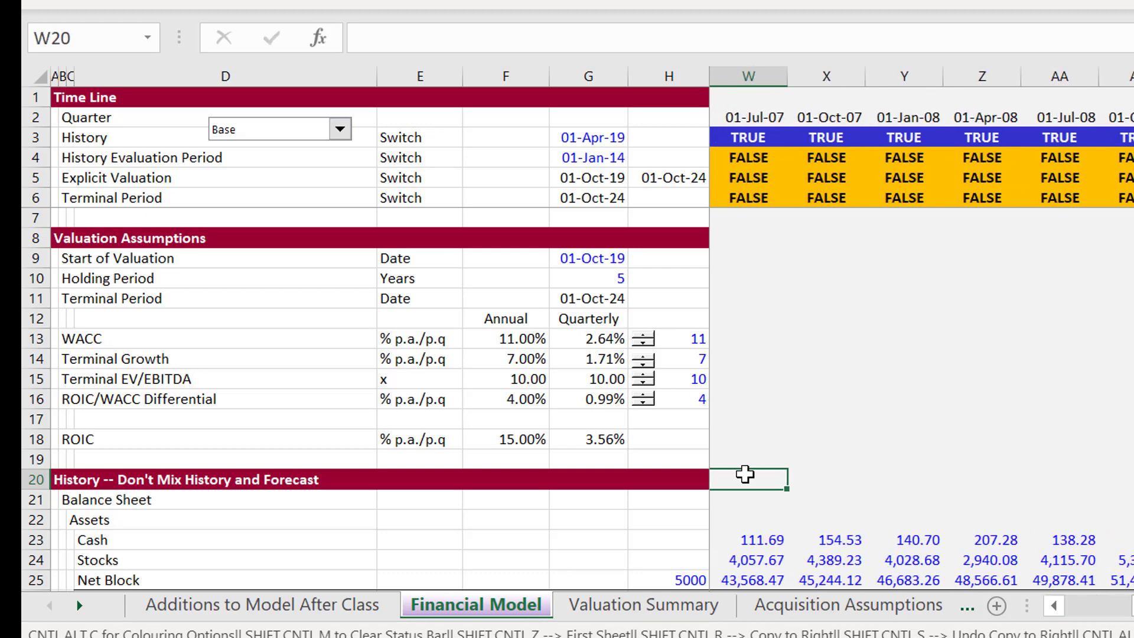
key(Left)
key(Left)
key(Left)
key(Left)
key(Left)
key(Left)
key(Left)
key(Left)
key(Left)
key(Left)
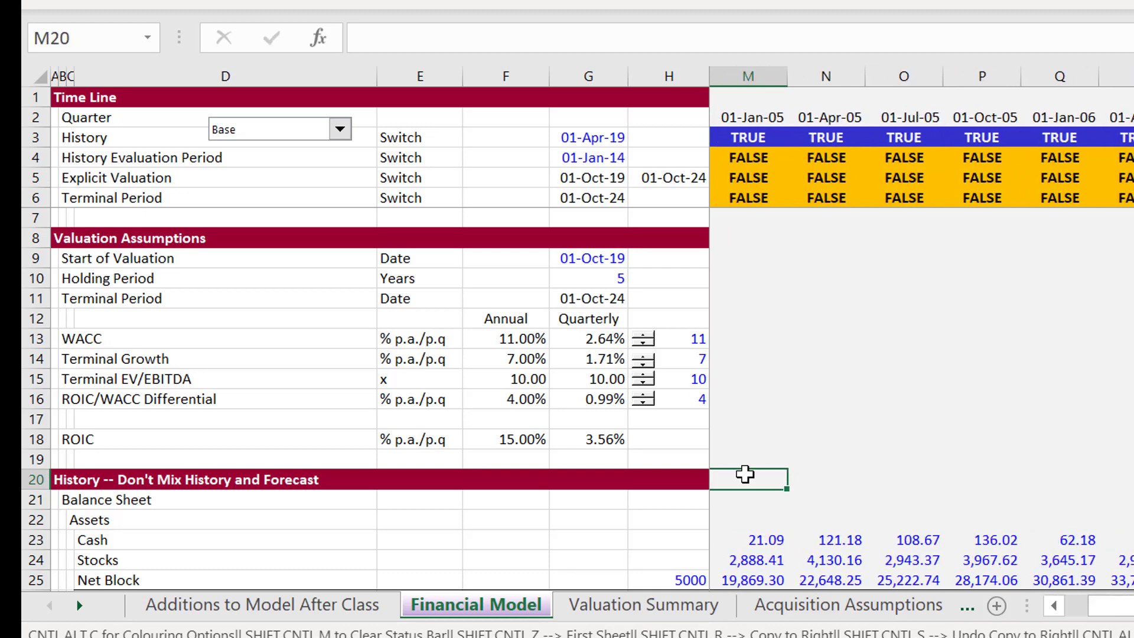
key(Left)
key(Left)
key(Left)
key(Left)
key(Left)
key(Left)
key(Left)
key(Left)
key(Left)
key(Left)
key(Left)
key(Left)
click(596, 524)
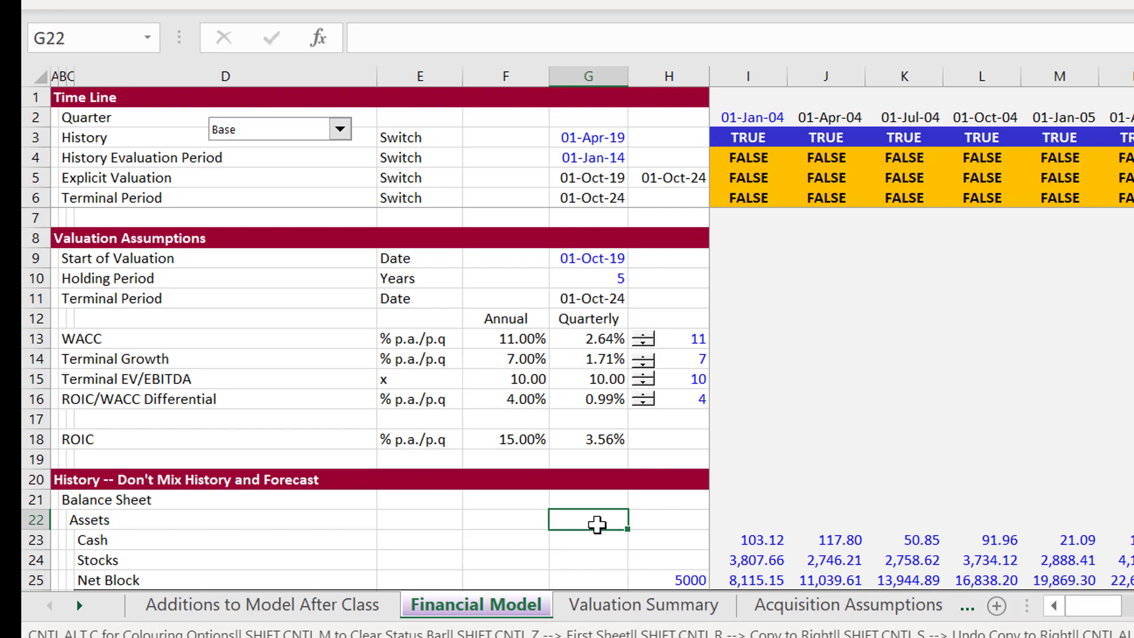
Recolour the Financial Model sheet with links marked using Flex From Sheet instead of Fixed Colour 1 and Reverse Font/Background enabled
key(Page_Down)
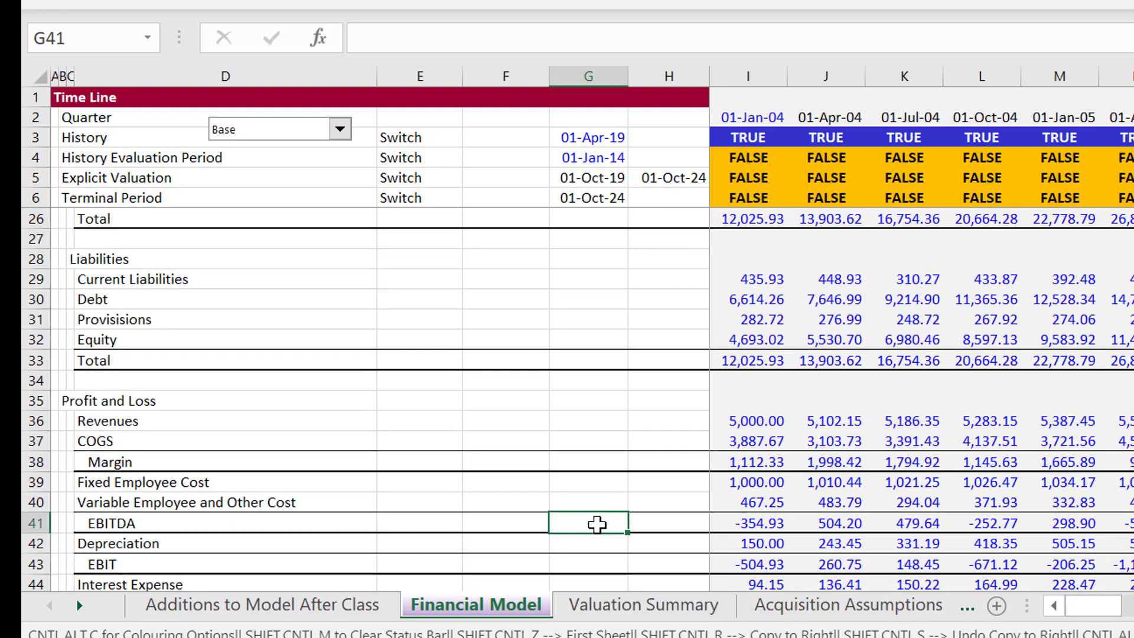
key(Page_Down)
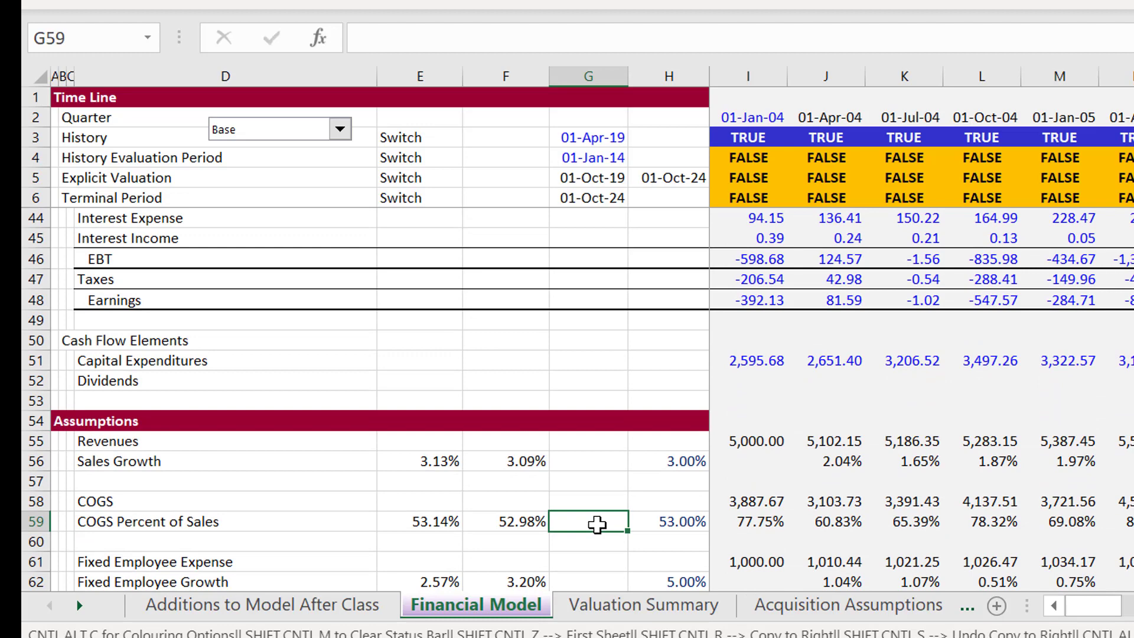
click(518, 351)
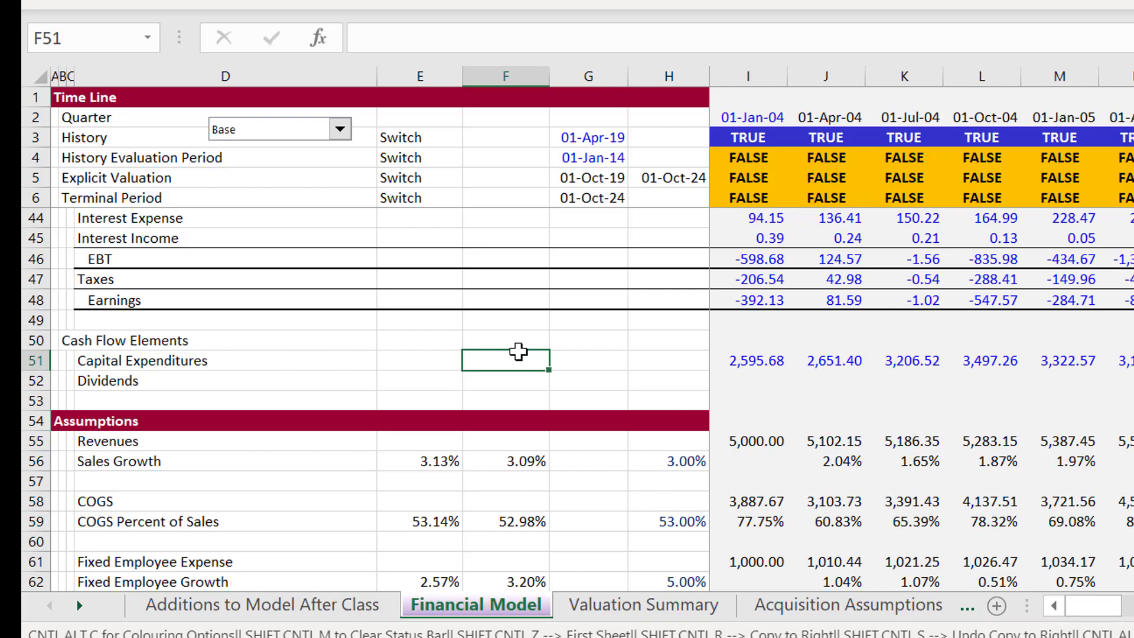
key(ctrl+alt+c)
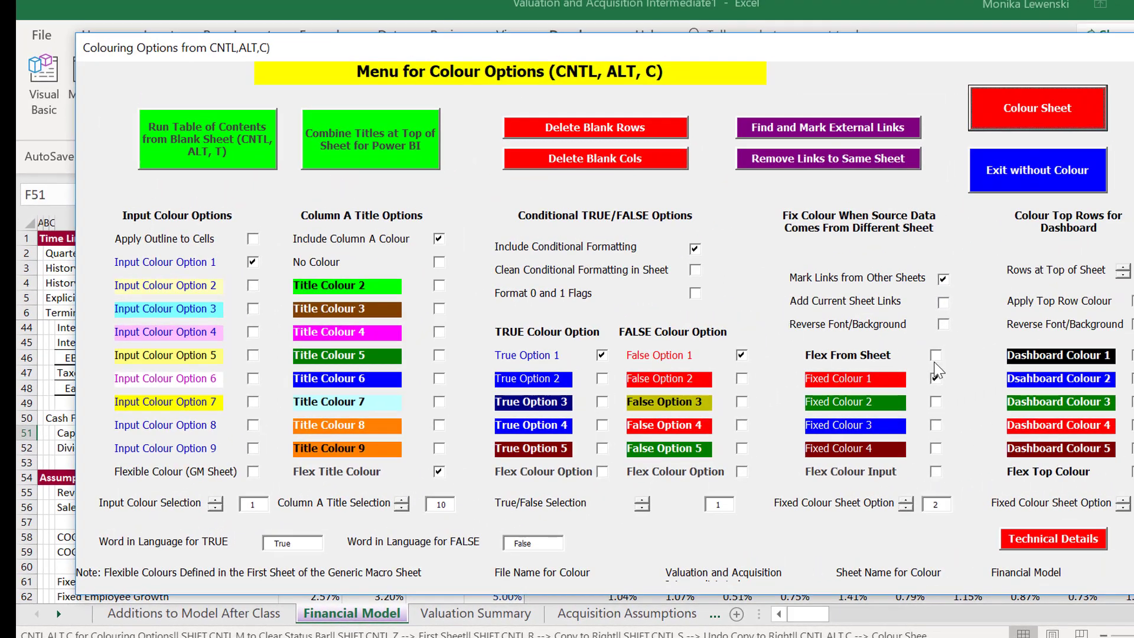
click(938, 378)
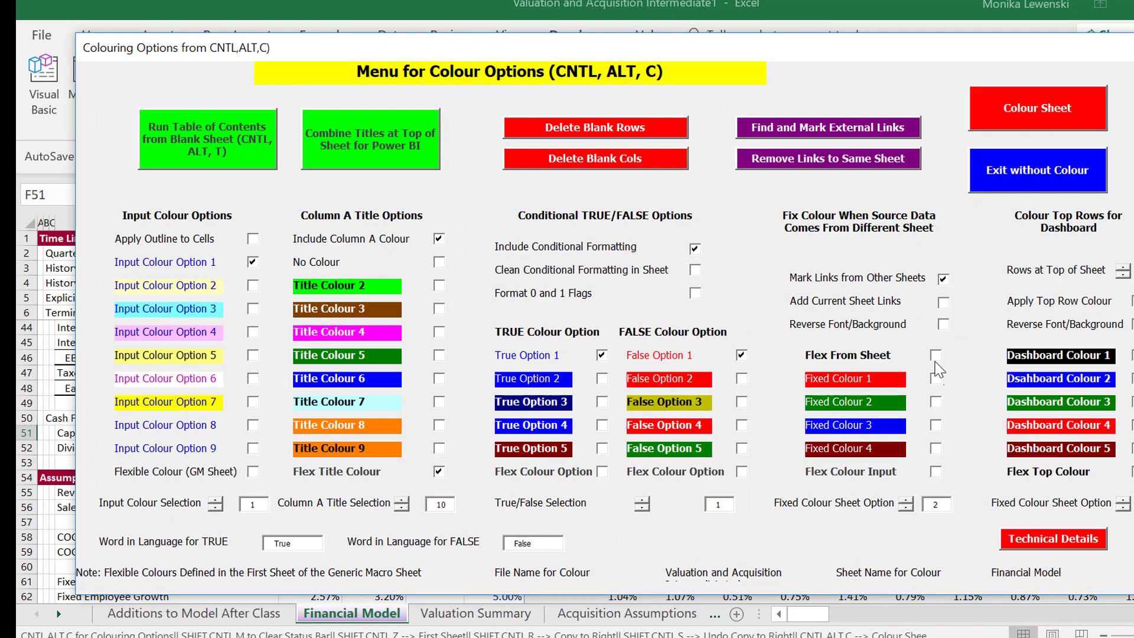
click(935, 356)
click(945, 324)
click(1013, 122)
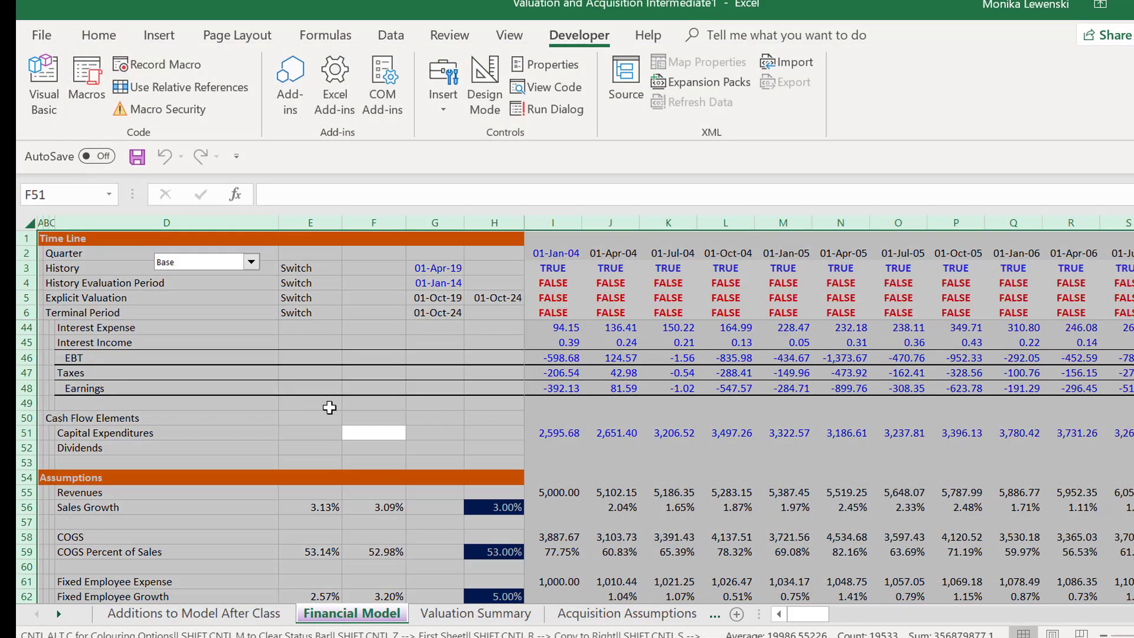
Examine the recoloured Assumptions section, comparing the column H inputs from Sales Growth down to Stocks as Percent of COGS
click(329, 407)
key(Left)
key(Left)
key(Left)
key(Left)
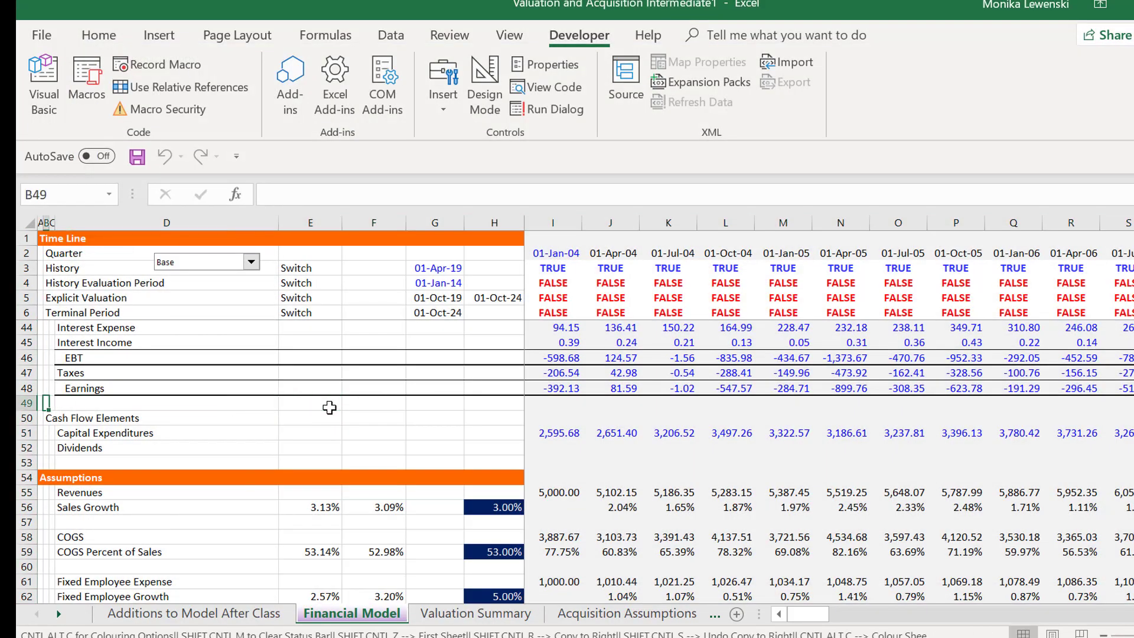
key(Down)
key(Down)
key(Down)
key(Down)
key(Down)
key(Down)
key(Down)
key(Down)
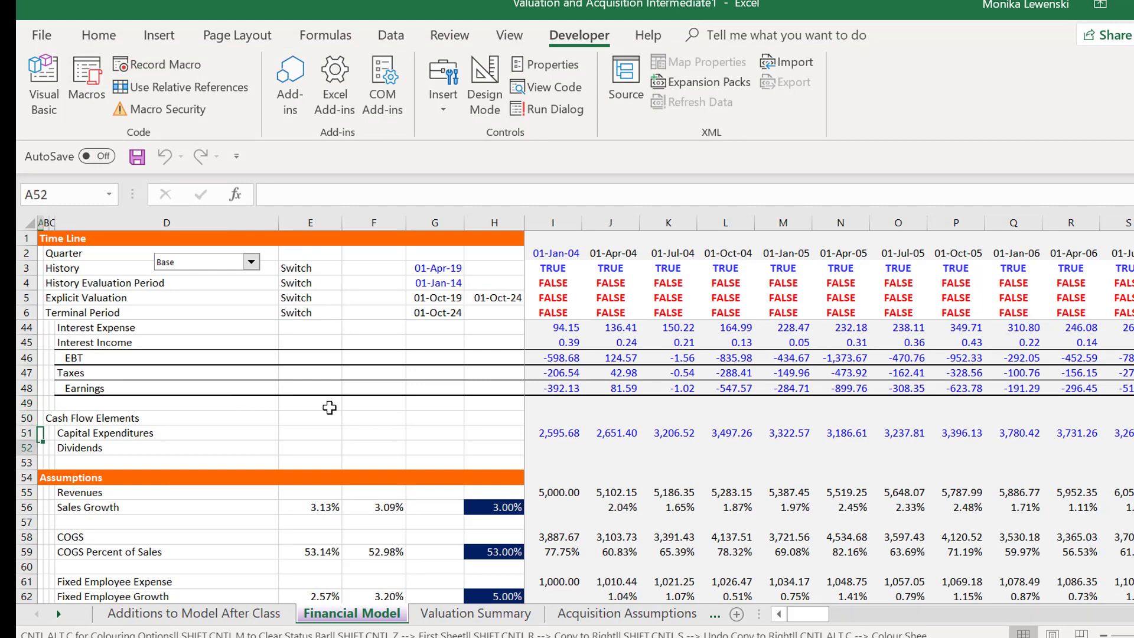
key(Right)
key(Right)
key(Right)
key(Right)
key(Right)
key(Right)
key(Right)
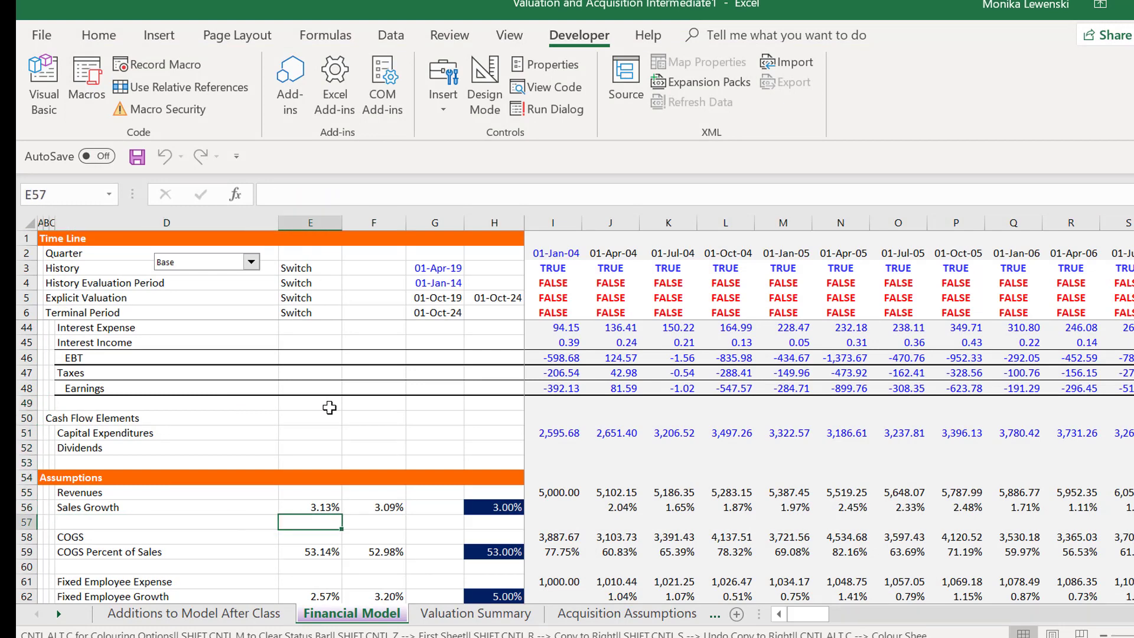
key(Down)
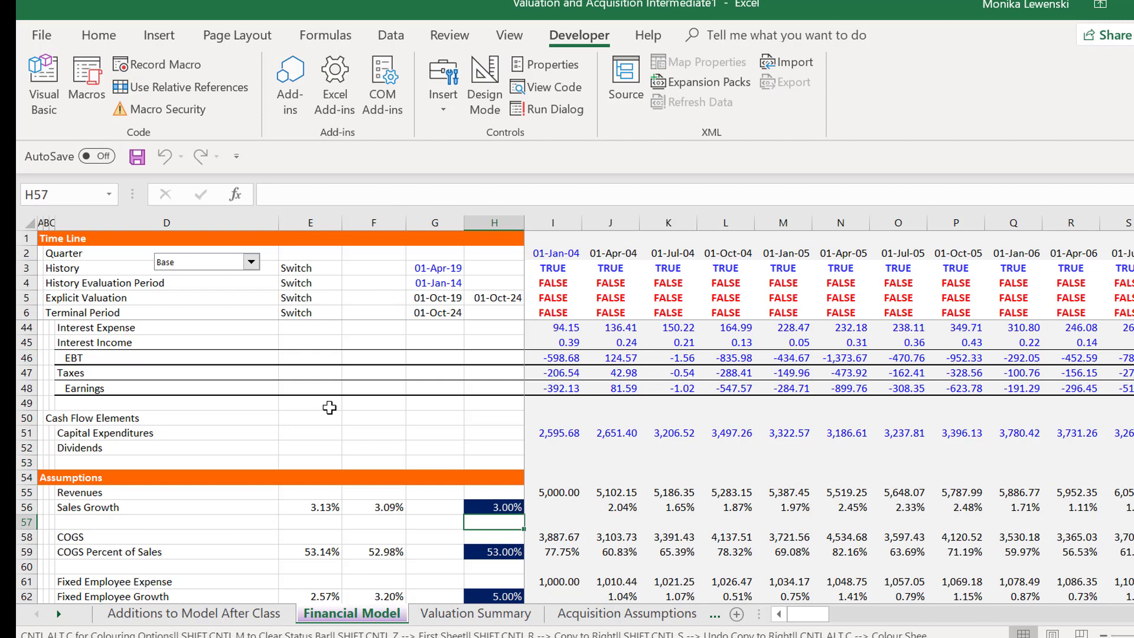
key(Down)
key(Down)
key(Down)
key(Down)
key(Down)
key(Down)
key(Down)
key(Down)
key(Up)
key(Up)
key(Up)
key(Up)
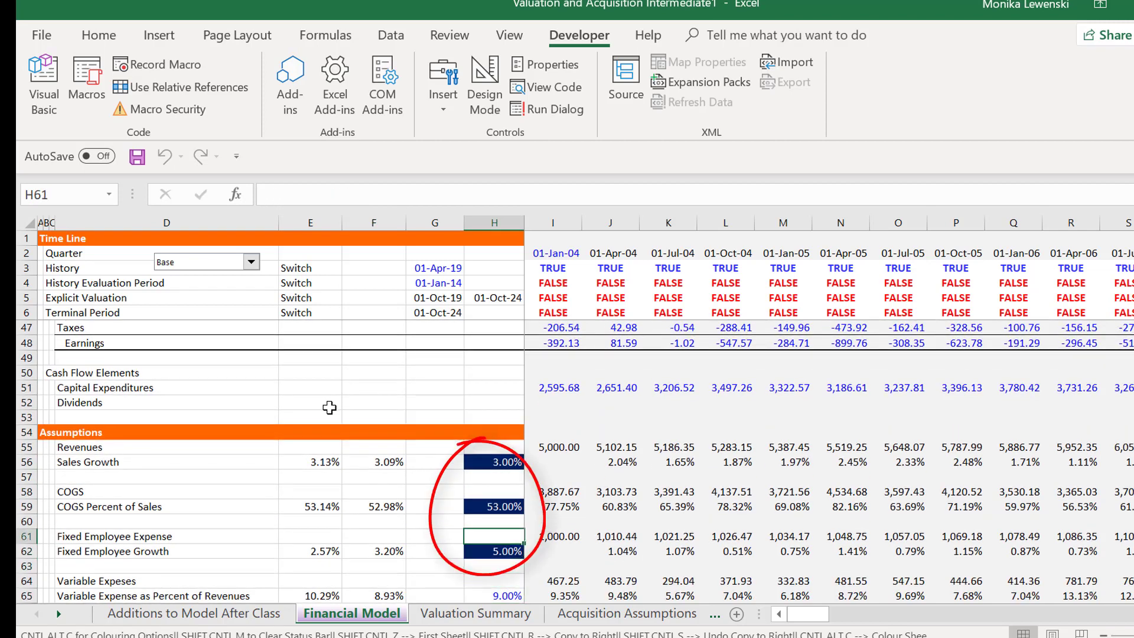
key(Down)
key(Down)
key(Down)
key(Down)
key(Down)
key(Down)
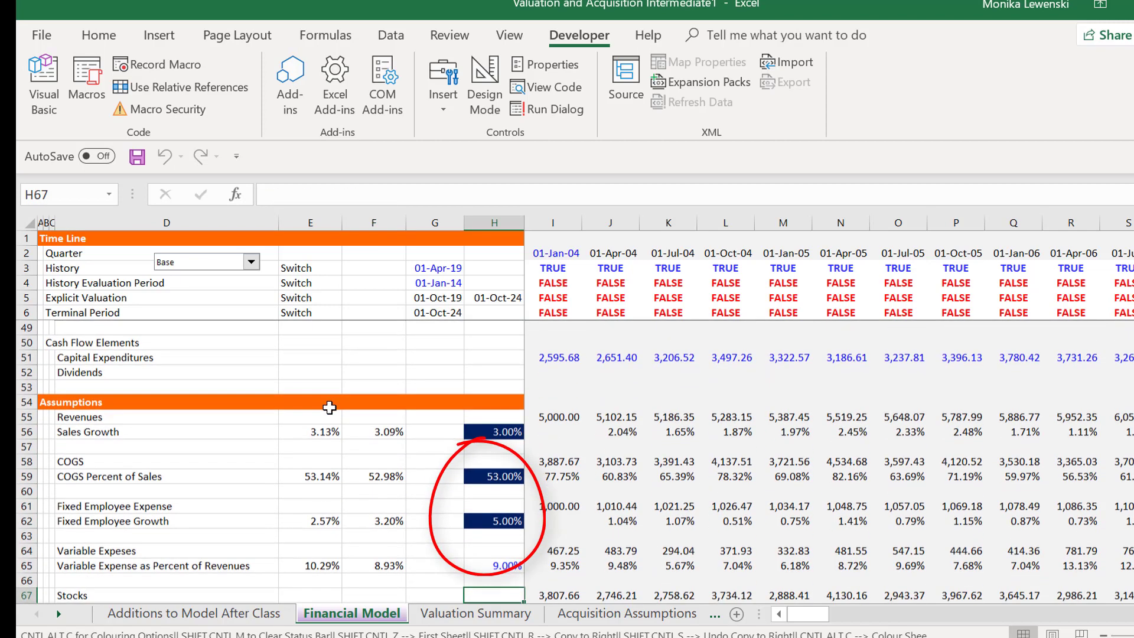
key(Down)
key(Up)
key(Up)
key(Up)
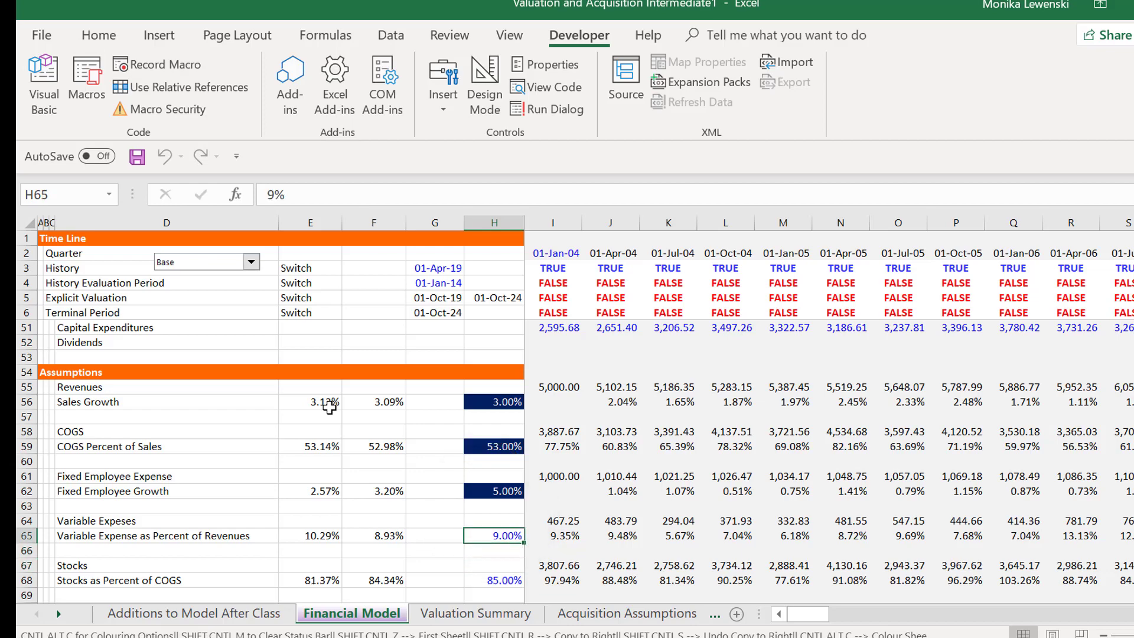
Examine the column H assumption inputs from Variable Expense as Percent of Revenues down to Tax Rate
key(Down)
key(Down)
key(Down)
key(Down)
key(Down)
key(Down)
key(Down)
key(Down)
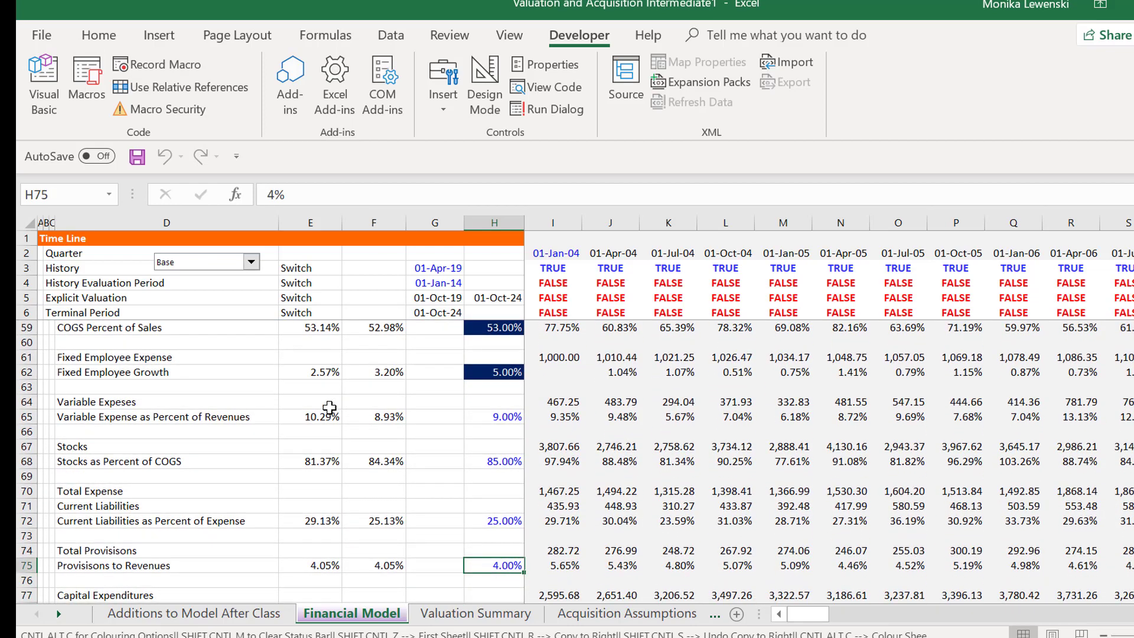
key(Page_Down)
Look back up through the column H assumptions to COGS Percent of Sales, comparing typed inputs with Sensitivity links
key(Up)
key(Up)
key(Up)
key(Up)
key(Up)
key(Up)
key(Up)
key(Up)
key(Up)
key(Up)
key(Up)
key(Up)
key(Up)
key(Up)
key(Up)
key(Up)
key(Up)
key(Up)
key(Up)
key(Up)
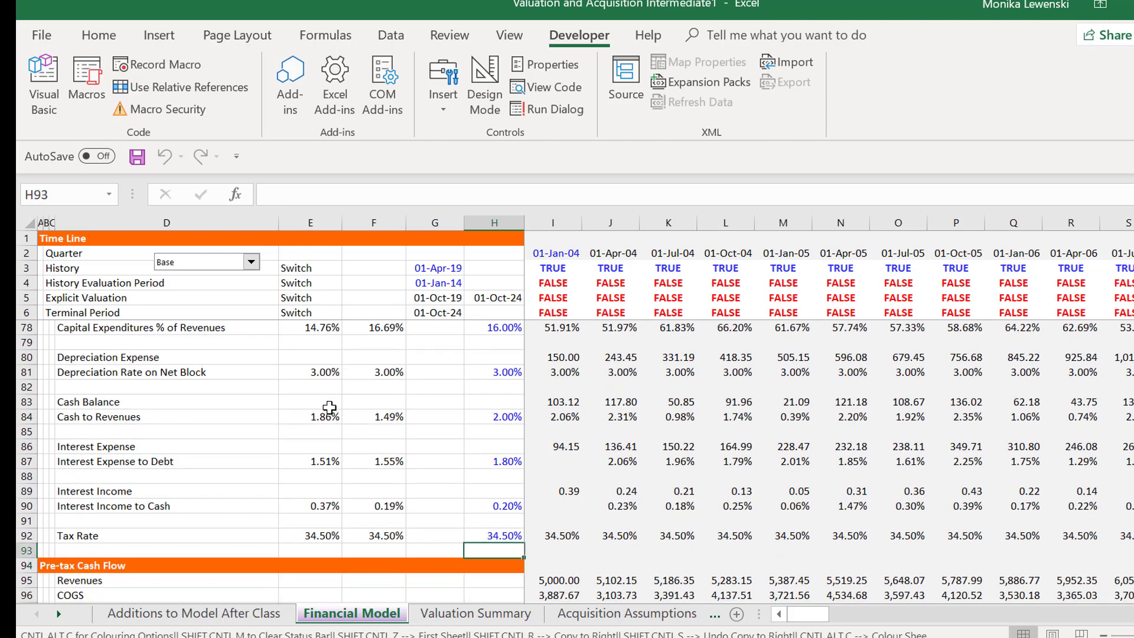
key(Down)
key(Down)
key(Down)
key(Down)
key(Down)
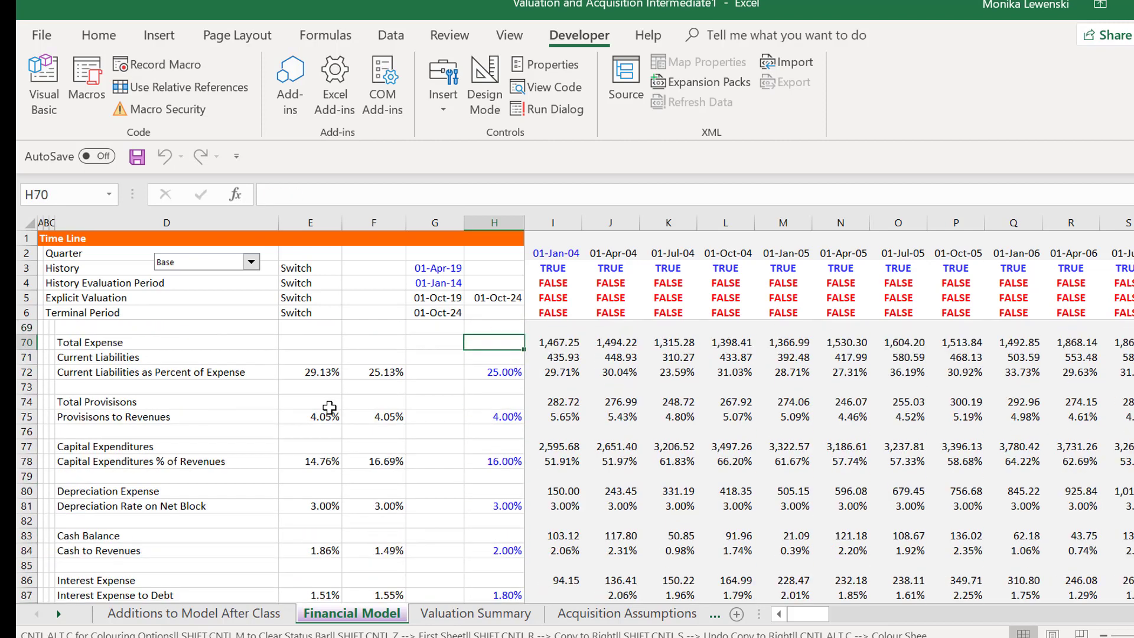
key(Up)
key(Up)
key(Up)
key(Up)
key(Up)
key(Up)
key(Up)
key(Up)
key(Up)
key(Up)
key(Up)
key(Up)
key(Up)
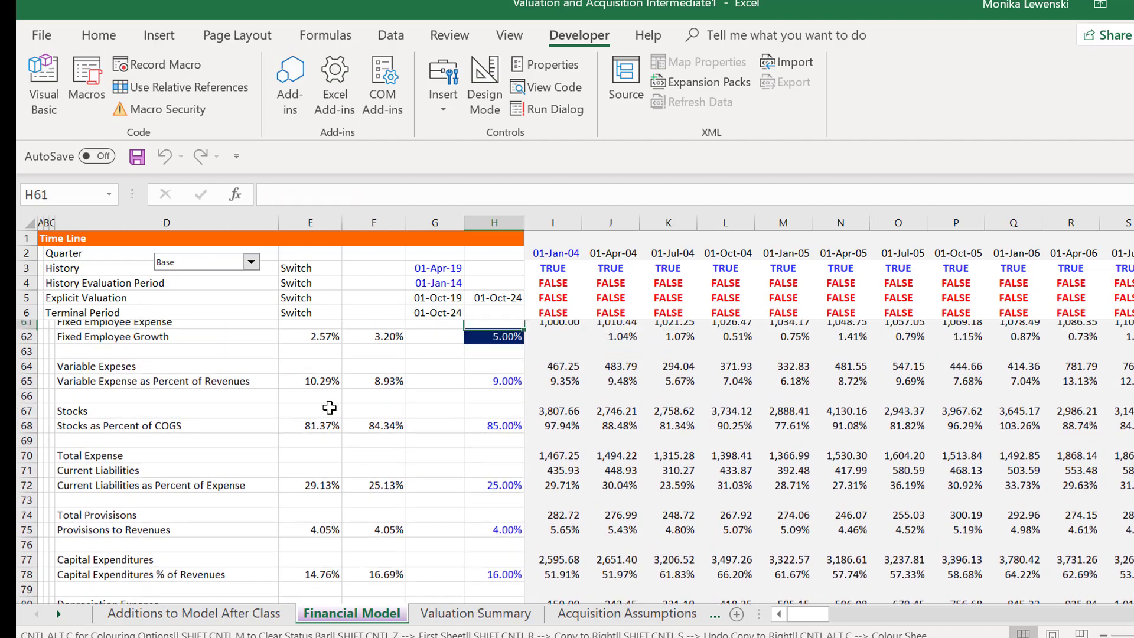
key(Up)
key(Up)
key(Up)
key(Down)
key(Down)
key(Down)
key(Down)
key(Down)
key(Down)
key(Down)
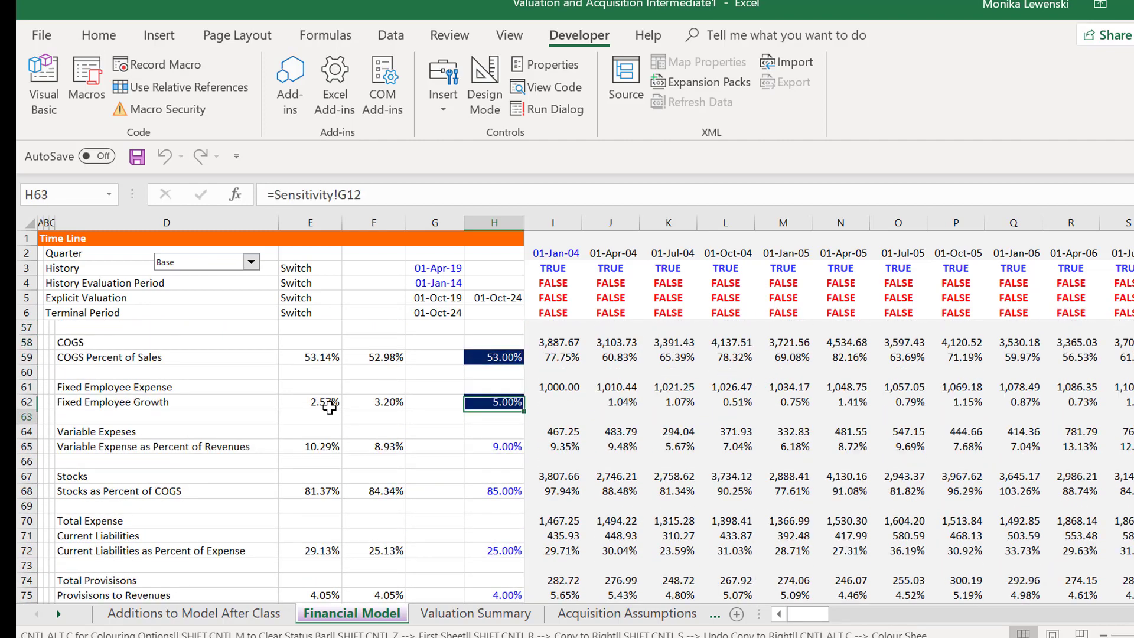
Examine the selected-scenario INDEX formulas in row 12 of the Sensitivity sheet, from Sales Growth across to Inventories to COGS
key(ctrl+Page_Down)
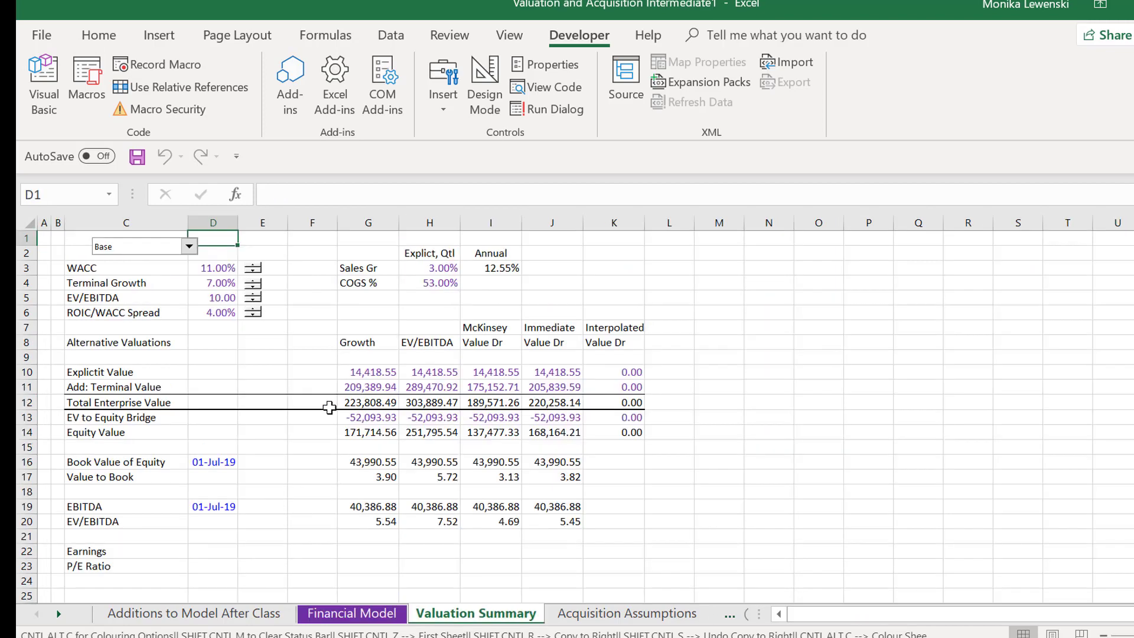
key(ctrl+Page_Down)
key(ctrl+Page_Down)
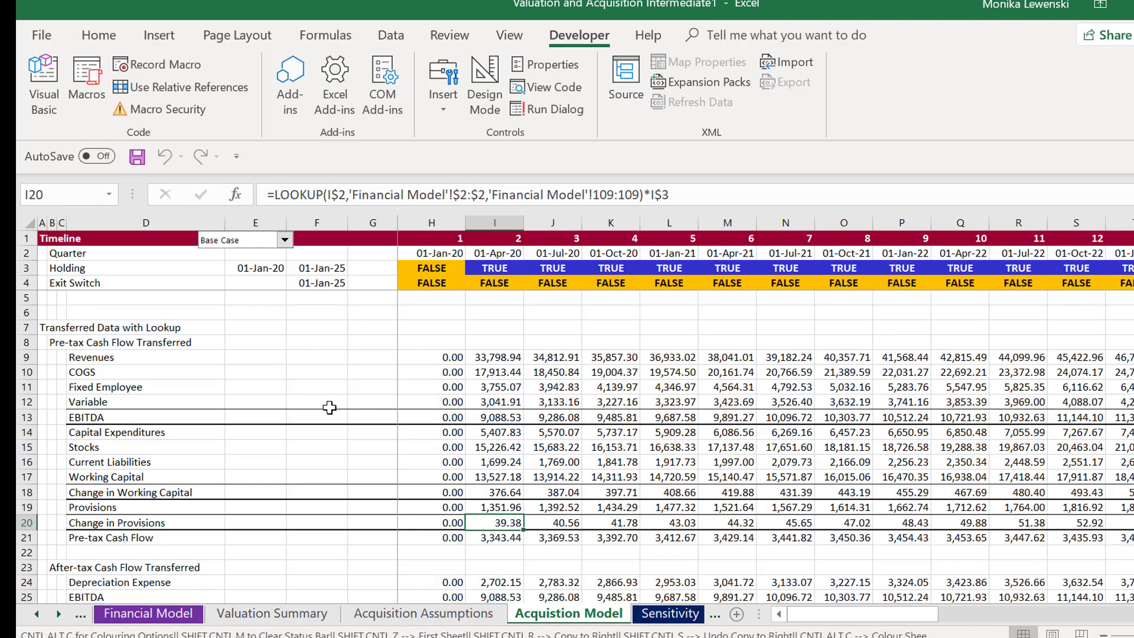
key(ctrl+Page_Down)
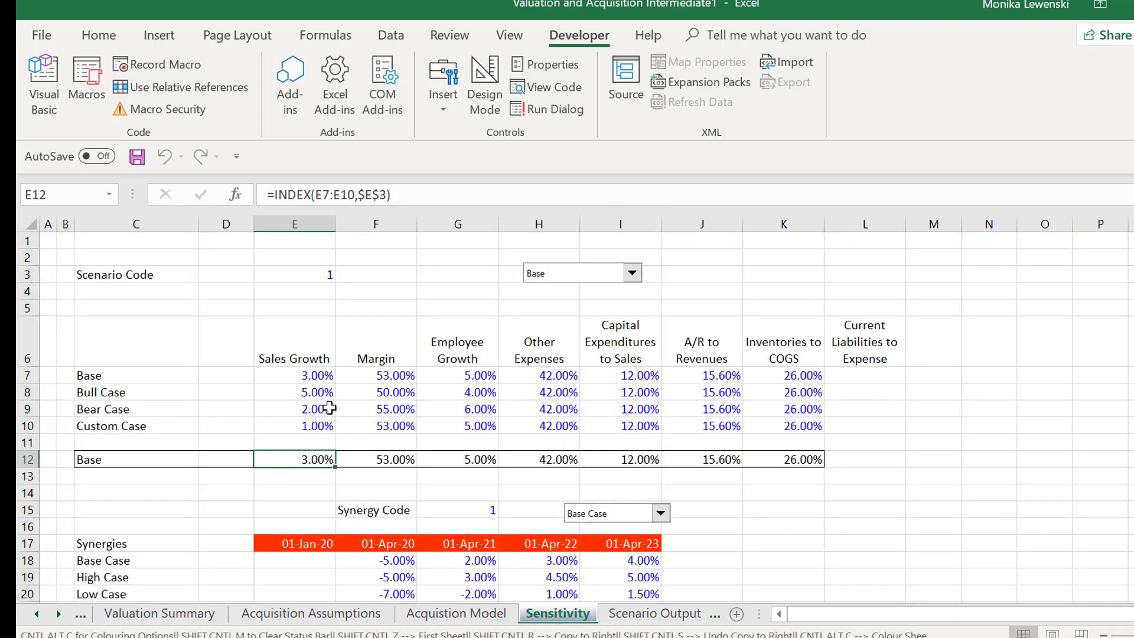
key(Right)
key(Right)
key(Right)
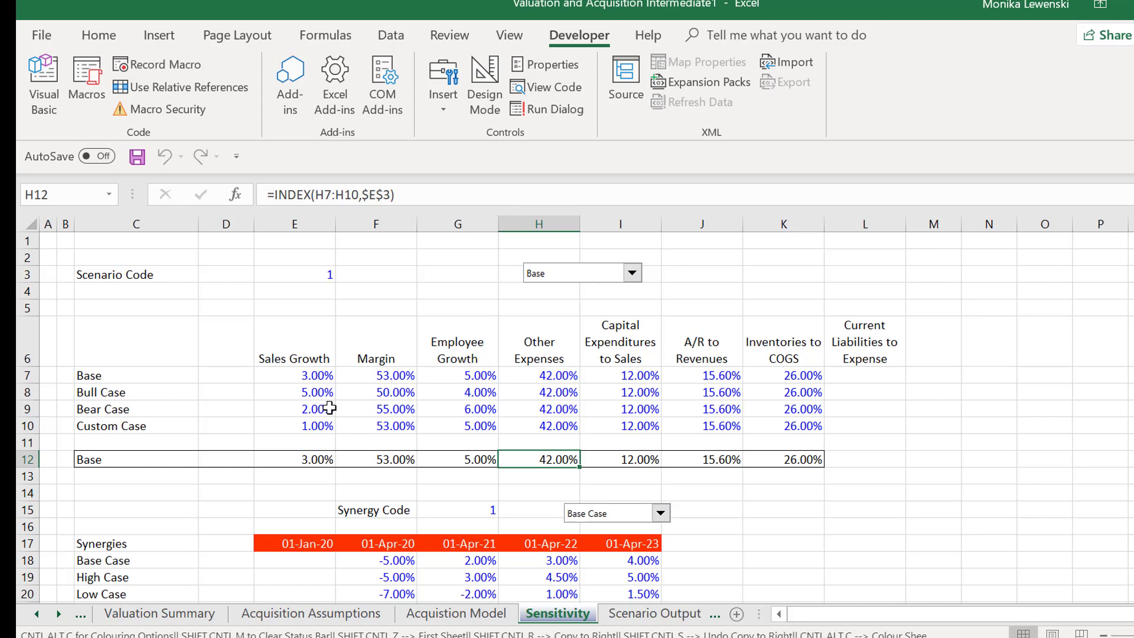
key(Right)
key(Right)
key(Right)
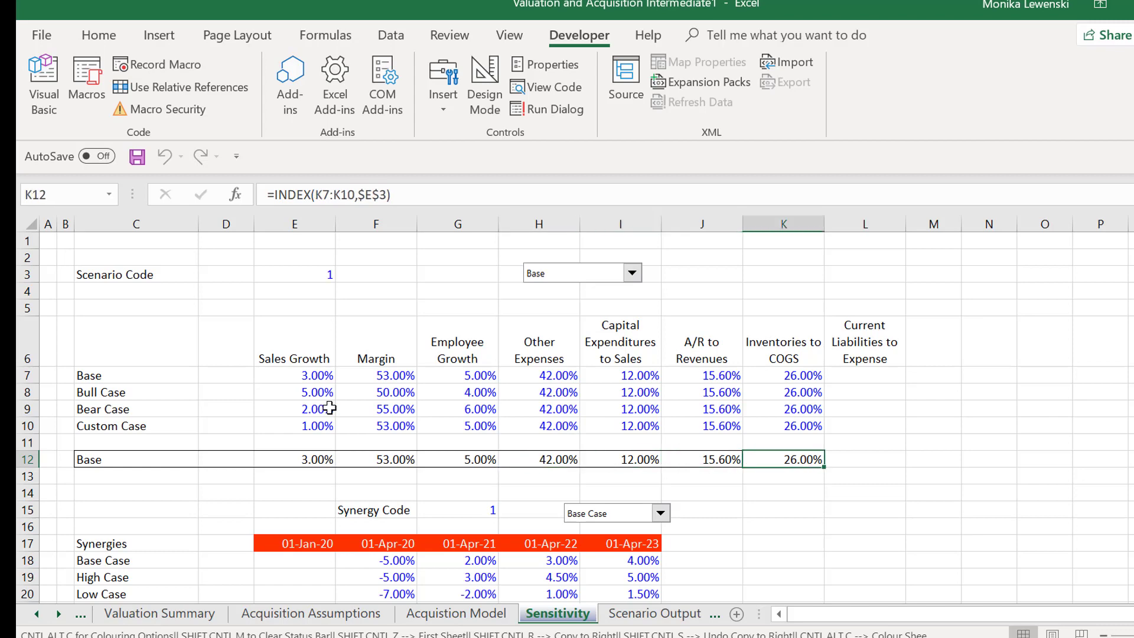
Set A/R to Revenues to 20% for the Bull Case and 12% for the Bear Case
key(Up)
key(Up)
key(Up)
key(Up)
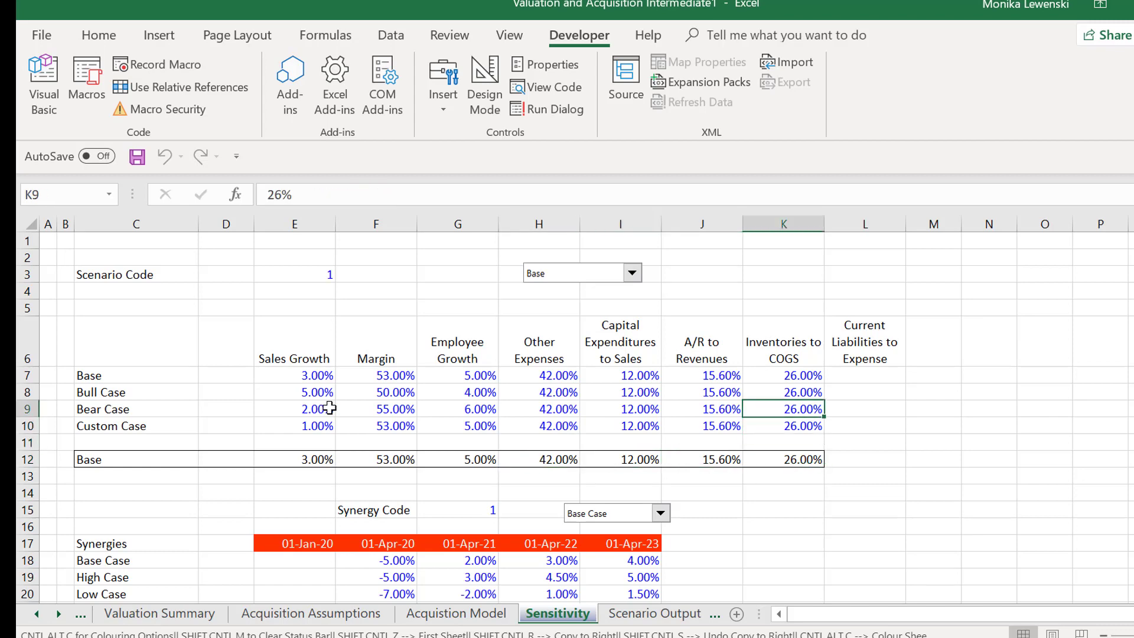
key(Left)
key(Left)
key(Left)
key(Left)
key(Right)
key(Right)
key(Right)
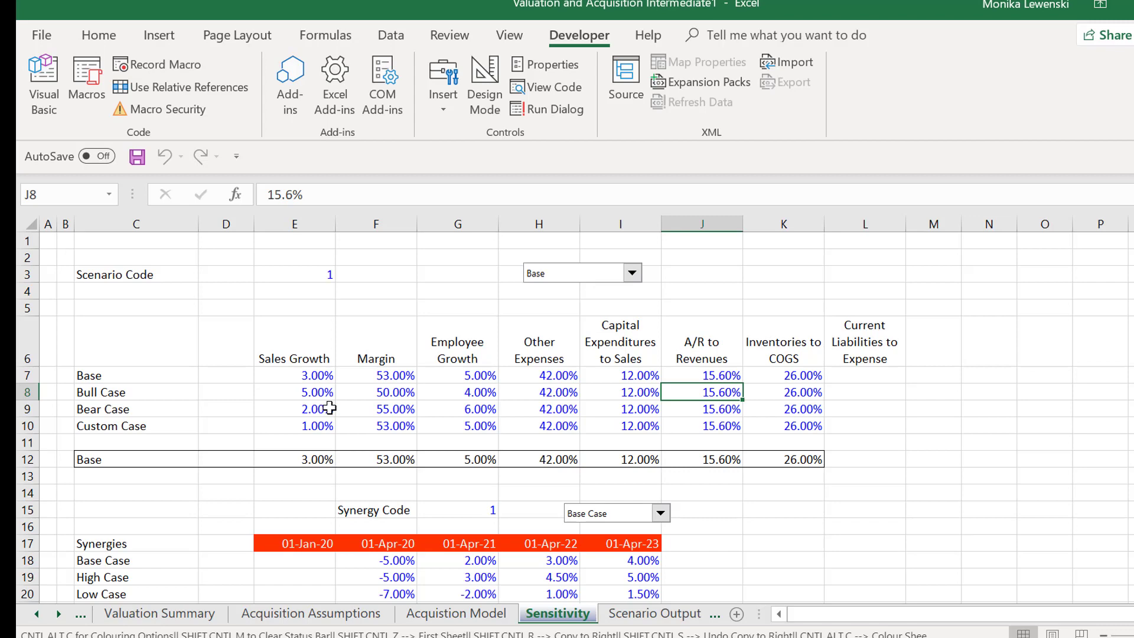
text(20%)
key(Return)
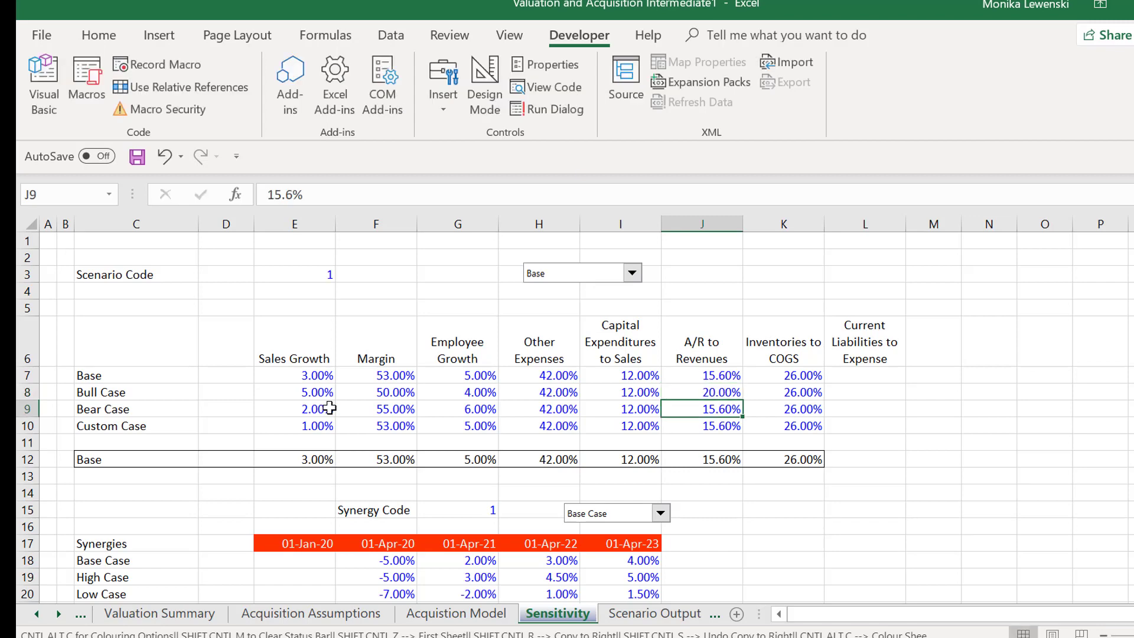
text(12)
key(Return)
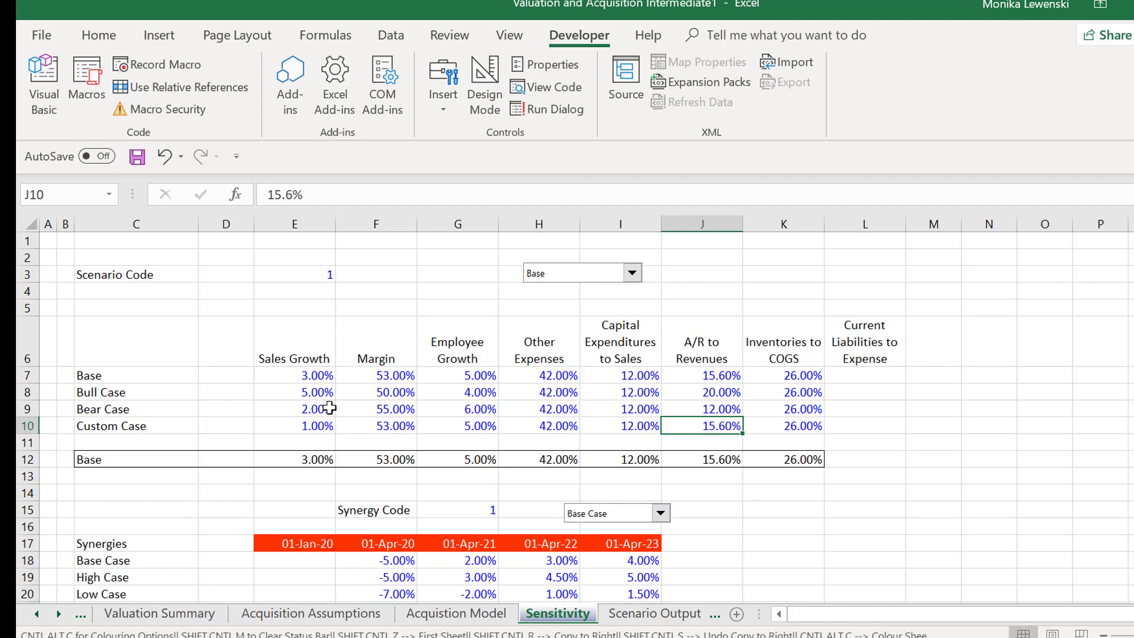
Set Inventories to COGS to 30% for the Bull Case and 23% for the Bear Case
key(Up)
key(Up)
key(Up)
key(Right)
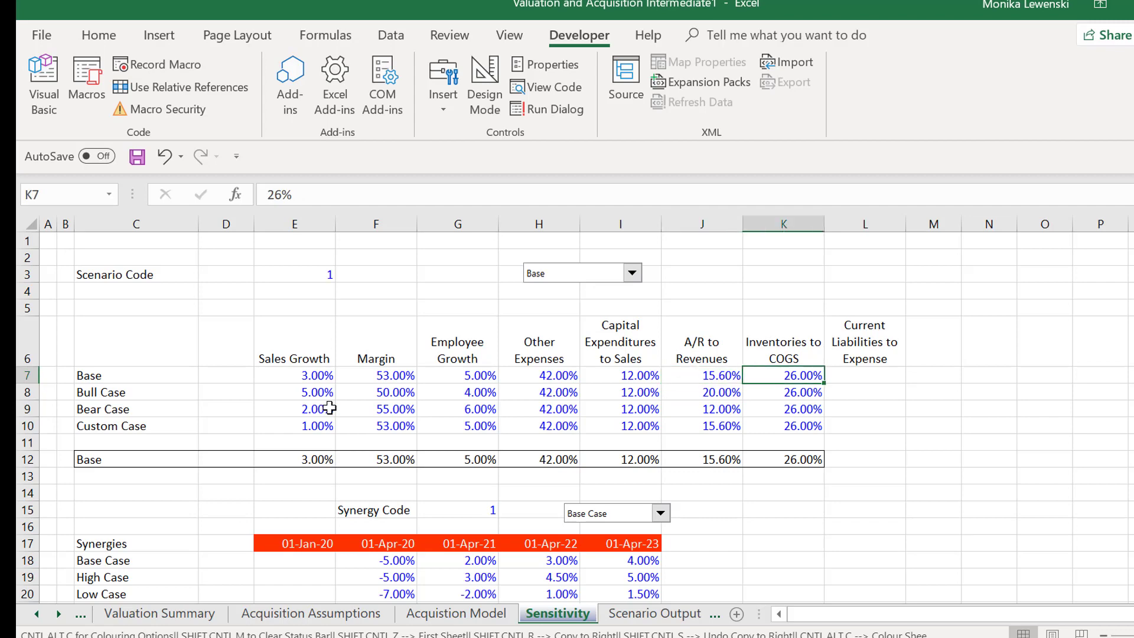
key(Down)
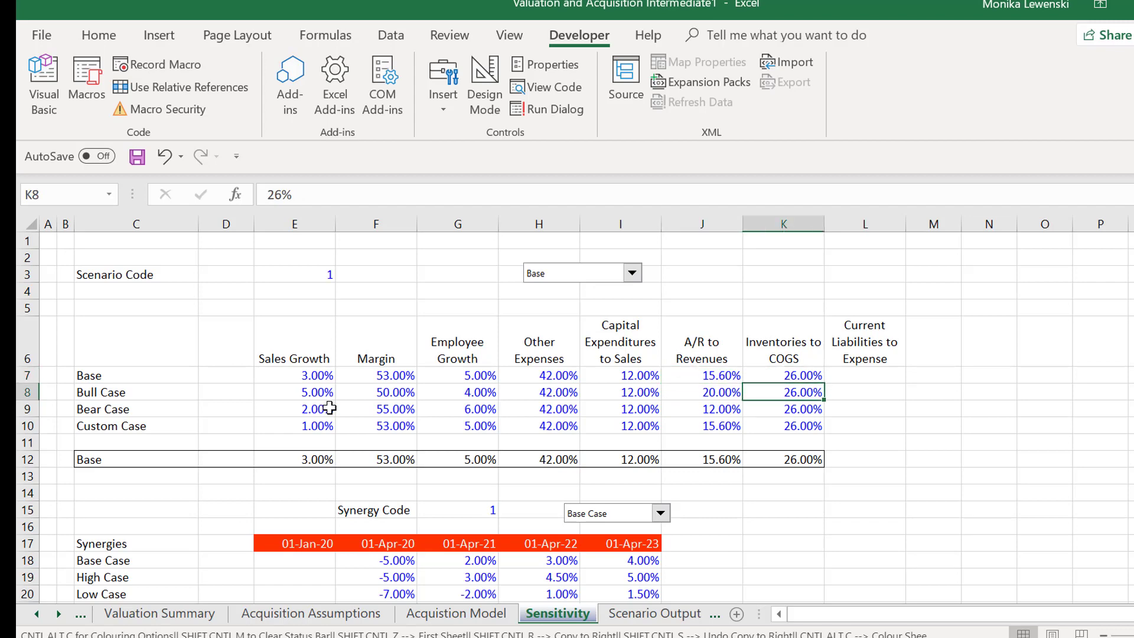
key(F2)
key(BackSpace)
key(BackSpace)
key(BackSpace)
text(30%)
key(Return)
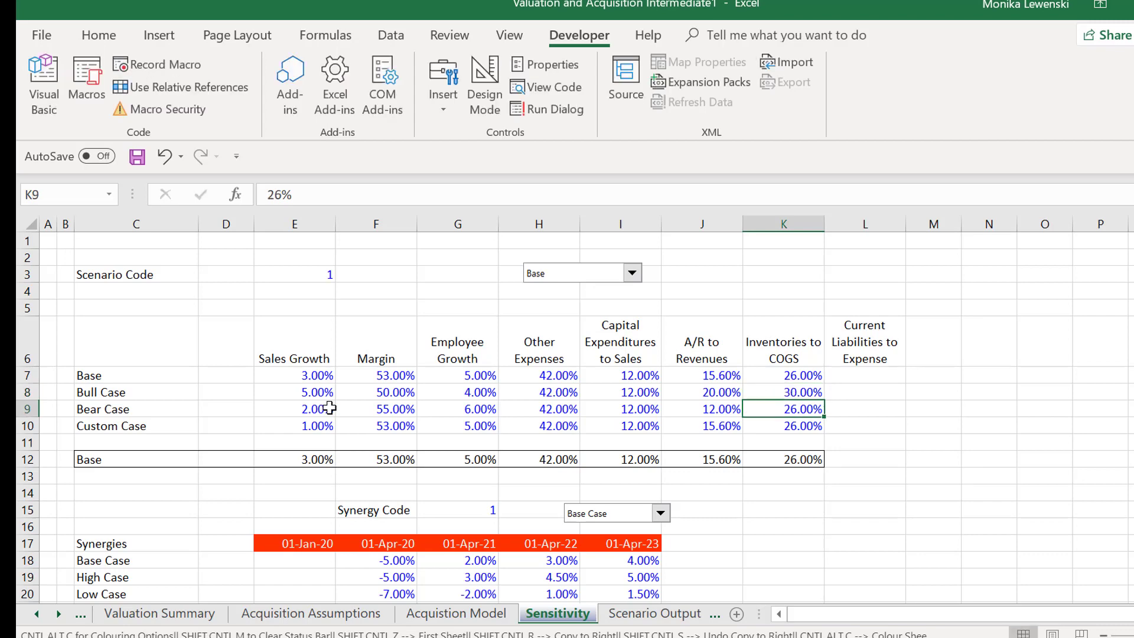
text(23)
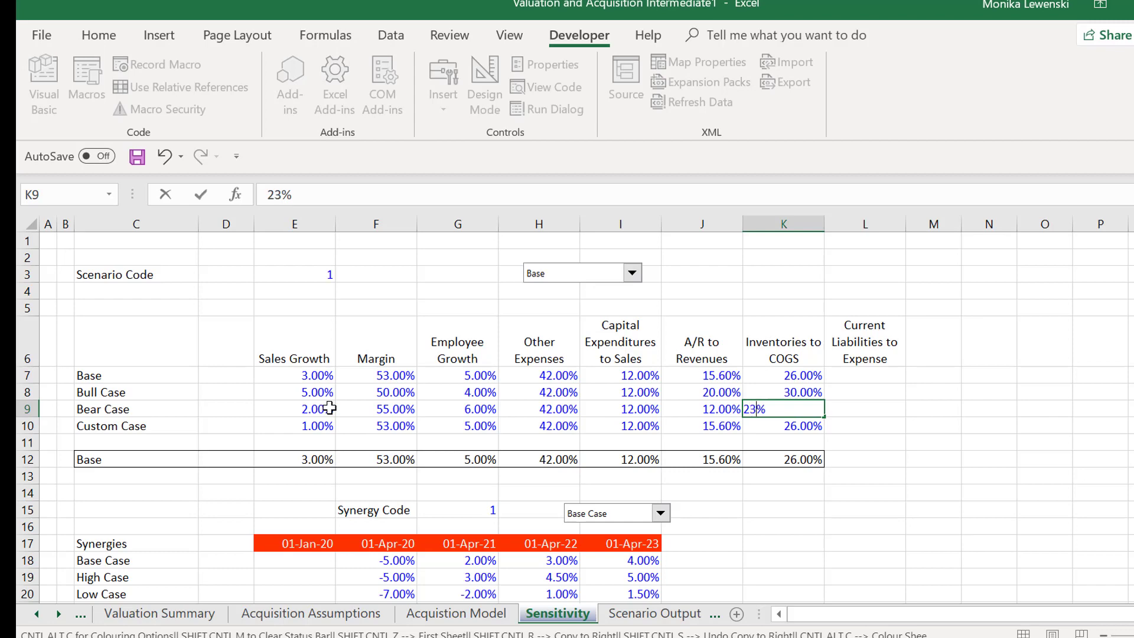
key(Return)
key(Down)
key(Down)
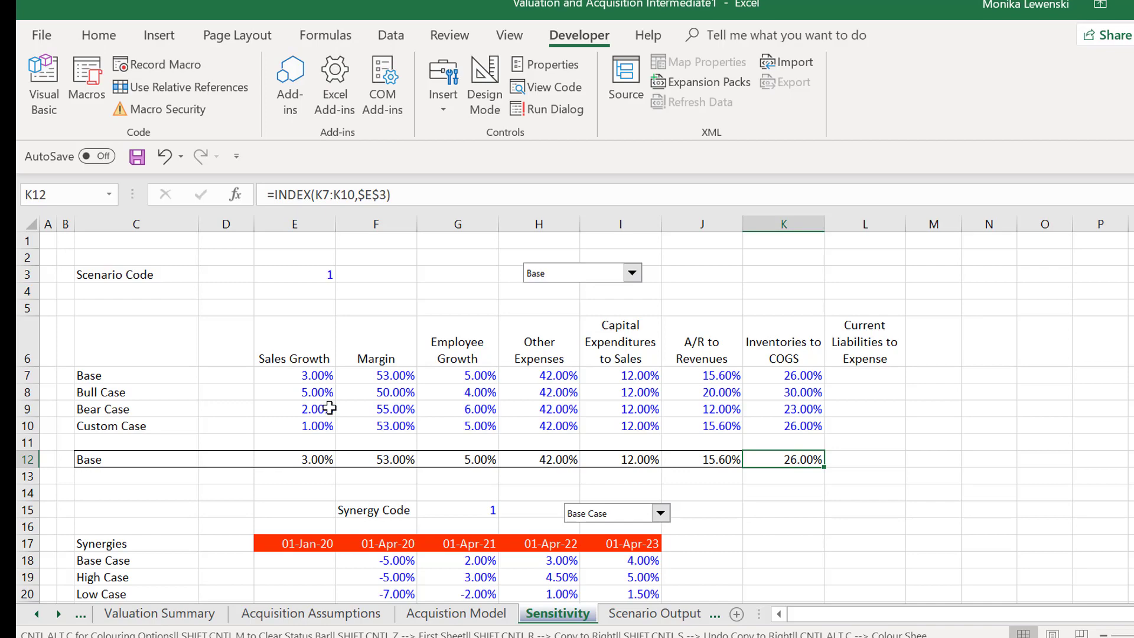
Return to the Financial Model sheet and check the column H assumptions from Variable Expense to Current Liabilities as Percent of Expense
key(ctrl+Page_Up)
key(ctrl+Page_Up)
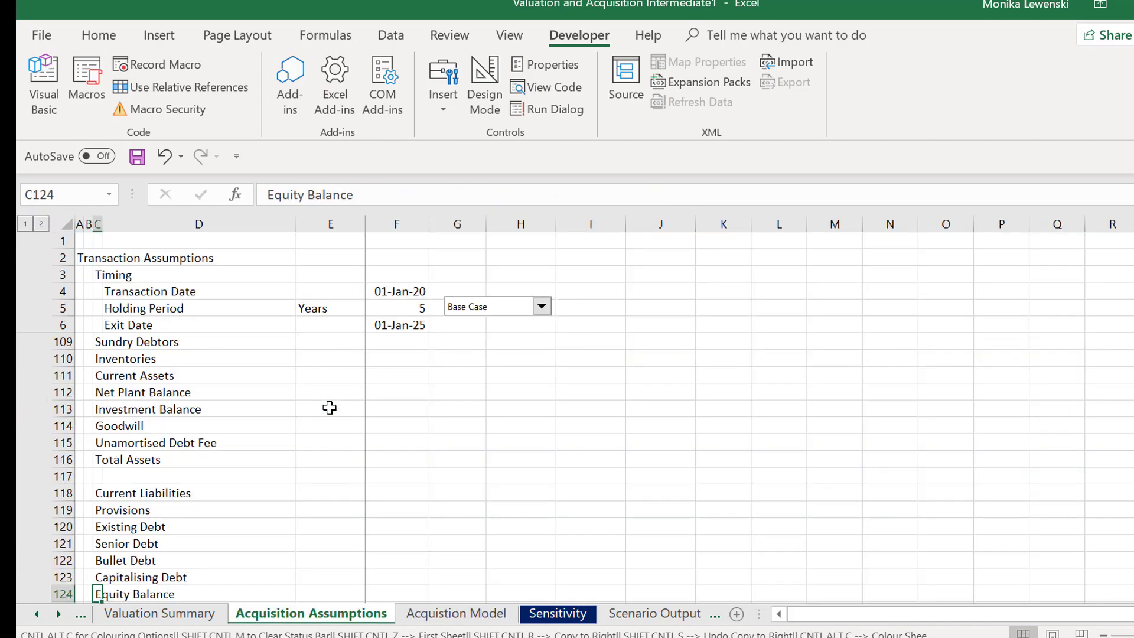
key(ctrl+Page_Up)
key(ctrl+Page_Up)
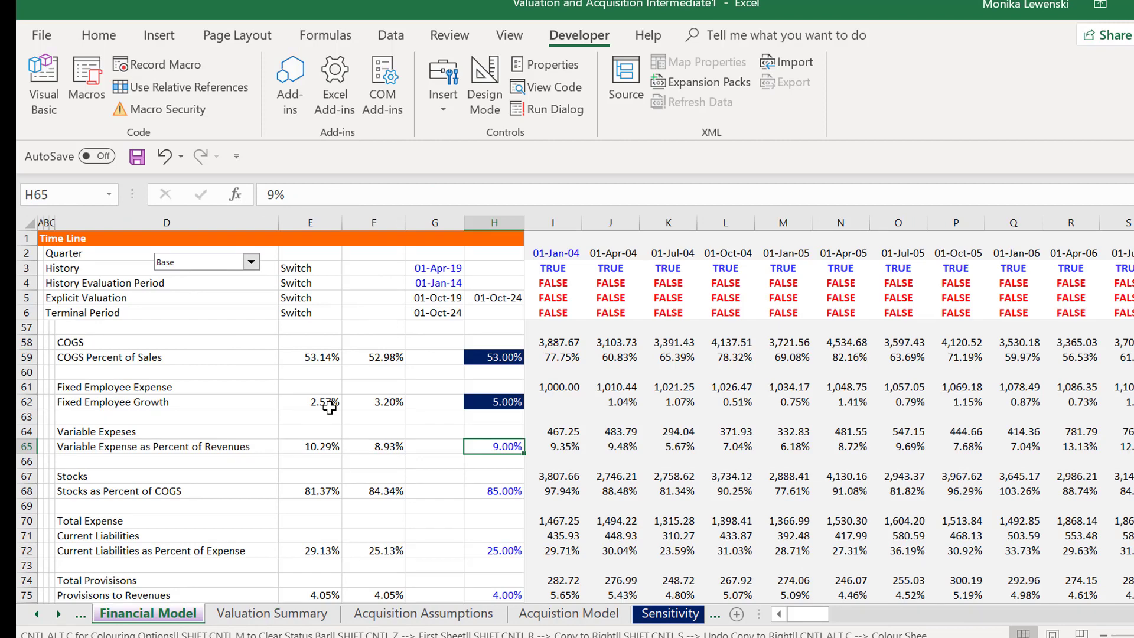
key(Up)
key(Down)
key(Down)
key(Down)
key(Down)
key(Down)
key(Down)
key(Down)
key(Down)
key(Down)
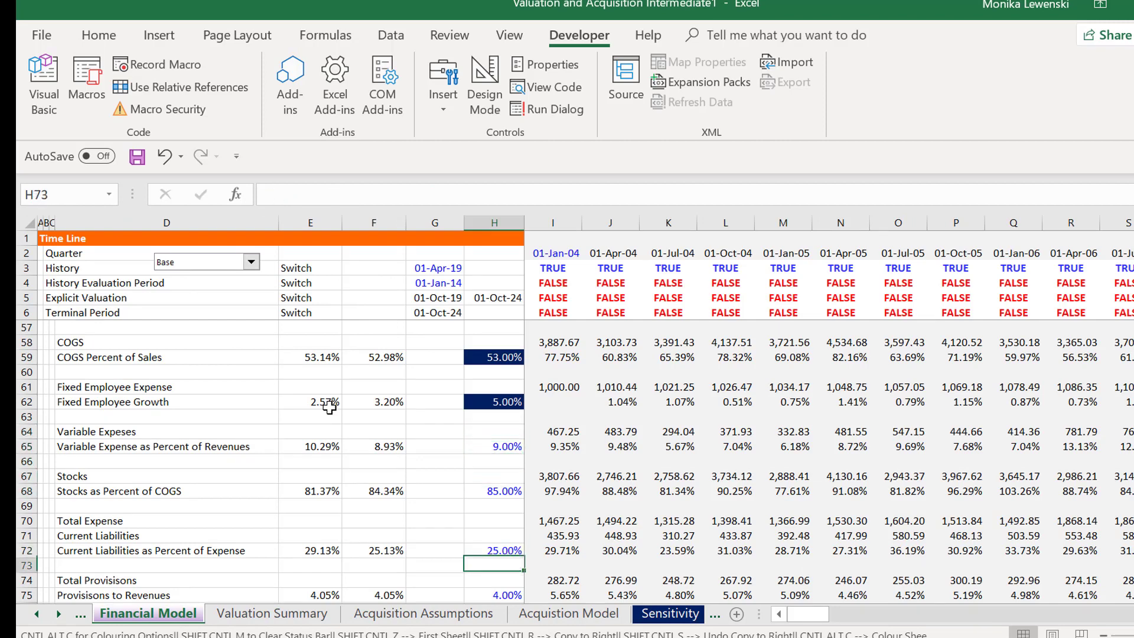
Link the Stocks as Percent of COGS assumption in H68 to the selected Inventories to COGS value with =Sensitivity!K12
key(Up)
key(Up)
key(Up)
key(Up)
key(Up)
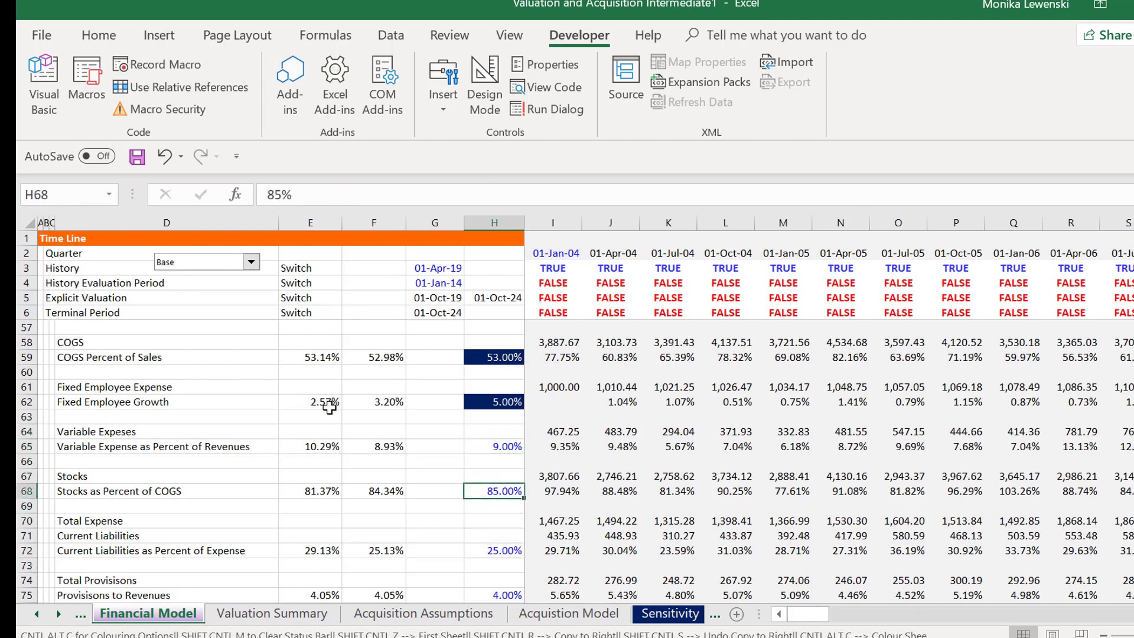
text(=)
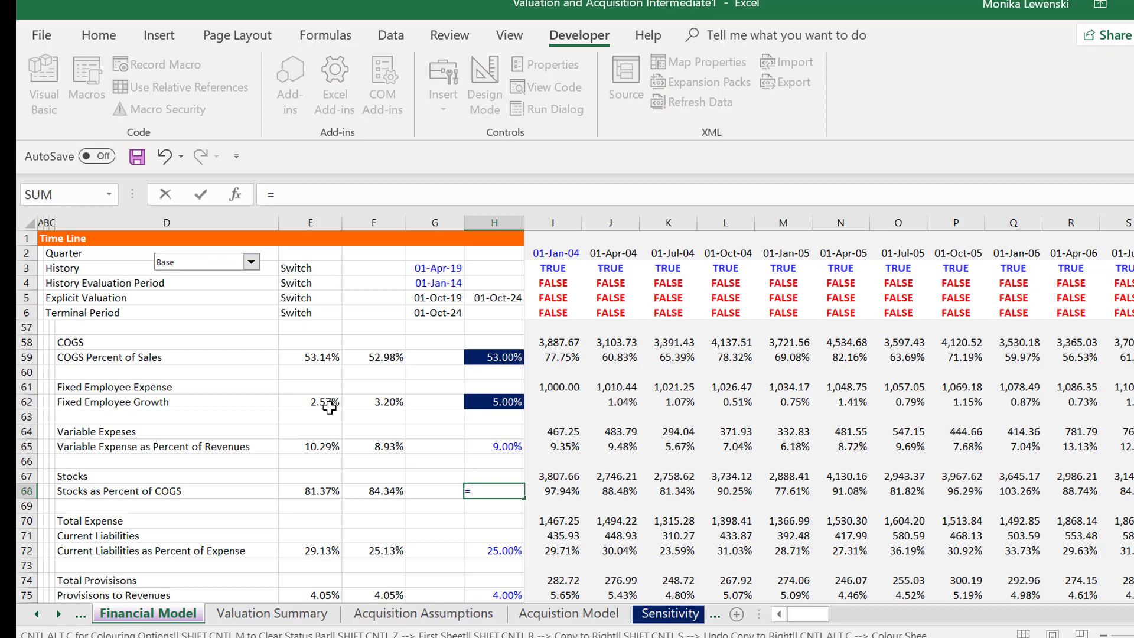
key(Escape)
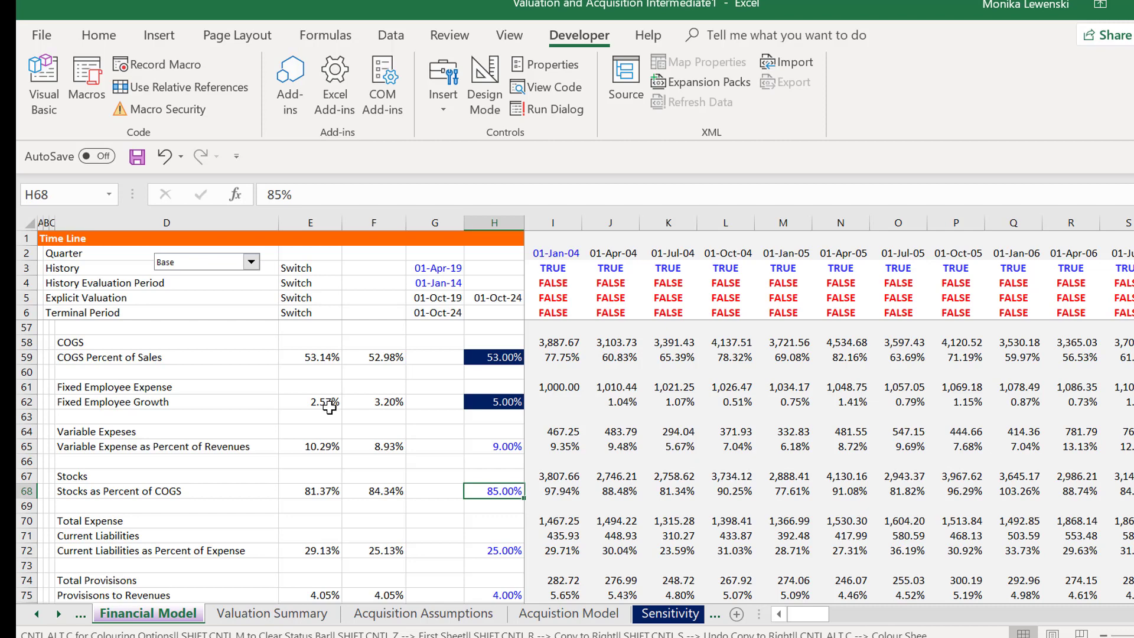
text(=)
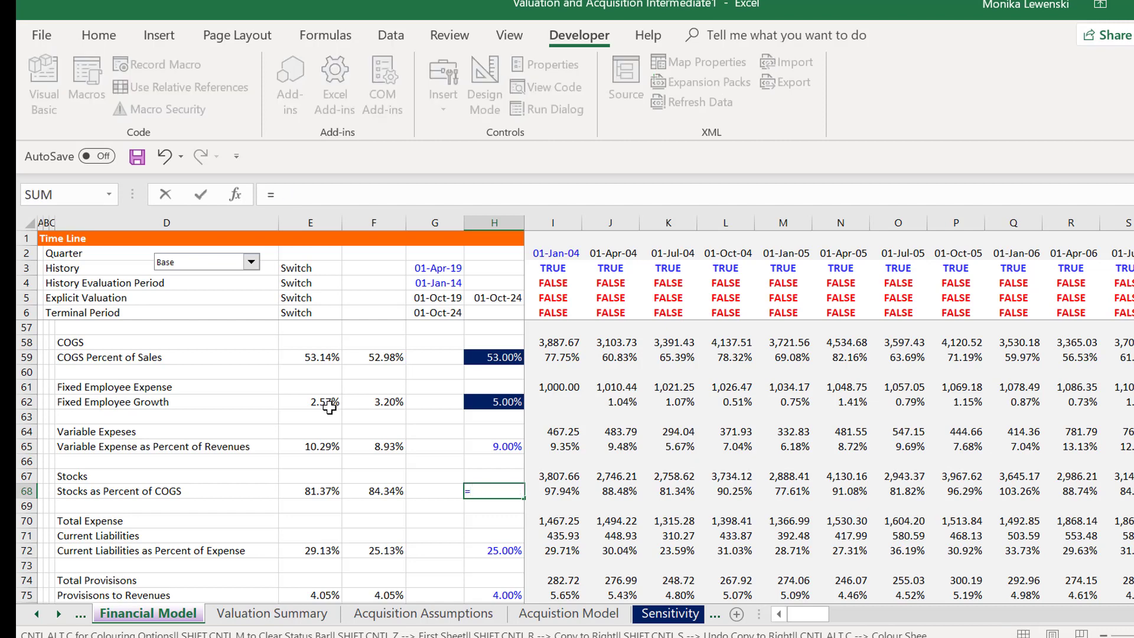
key(ctrl+Page_Down)
key(ctrl+Page_Down)
key(ctrl+Page_Down)
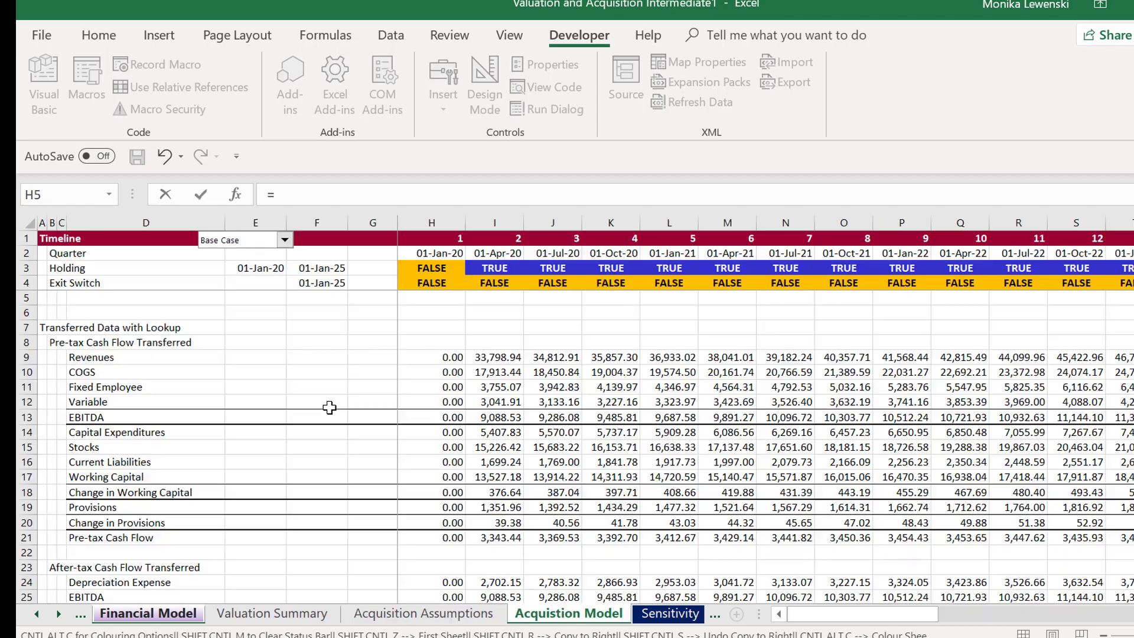
key(ctrl+Page_Down)
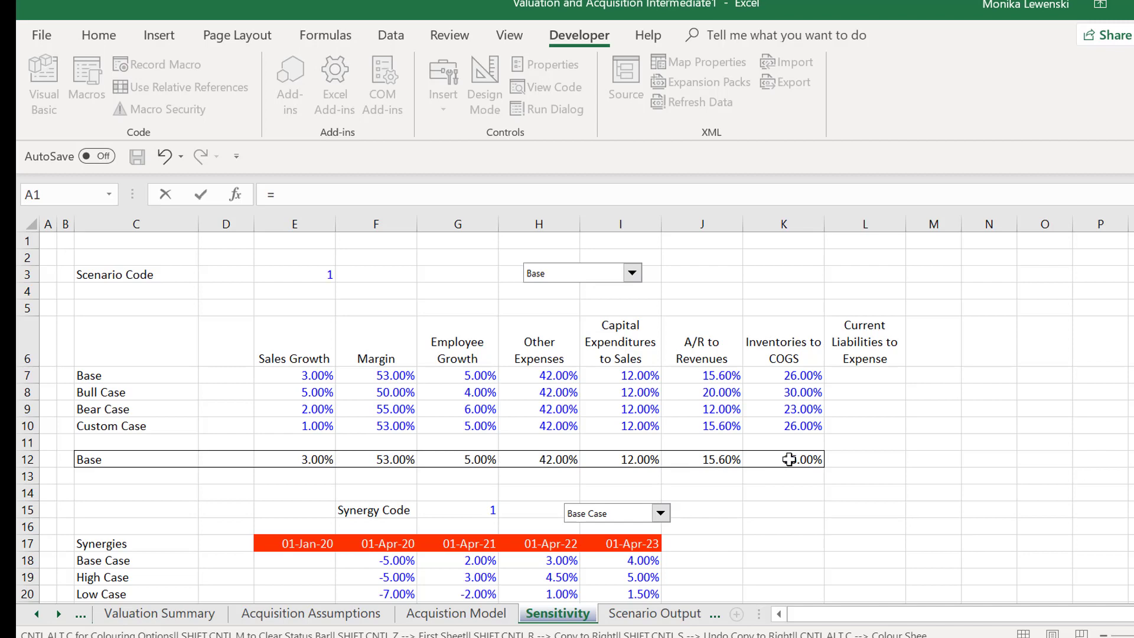
click(789, 460)
key(Return)
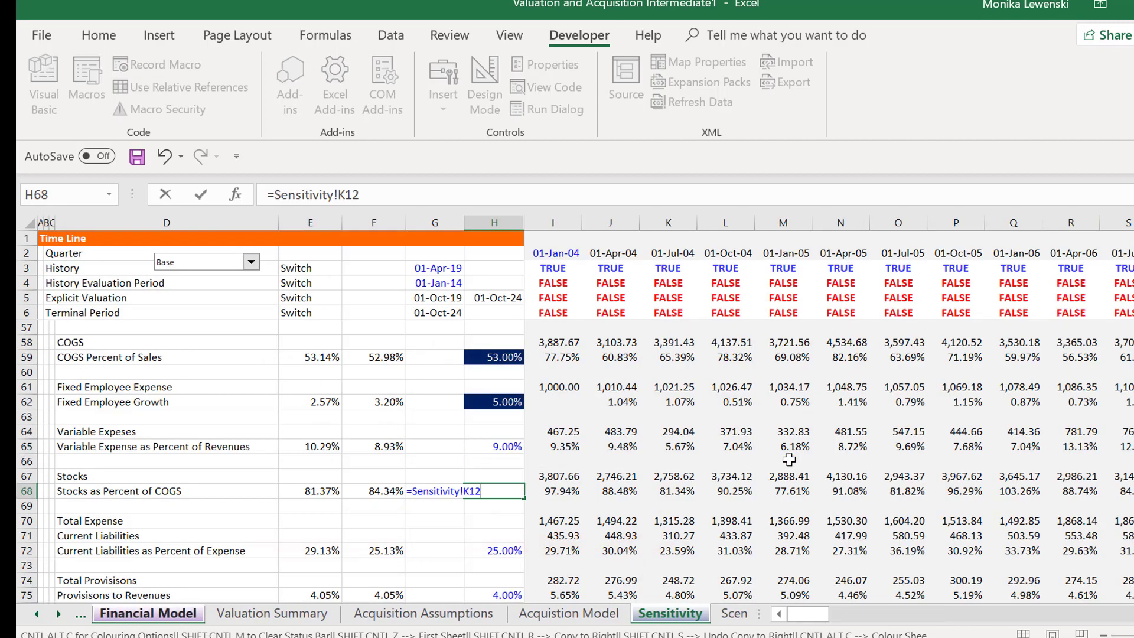
key(Up)
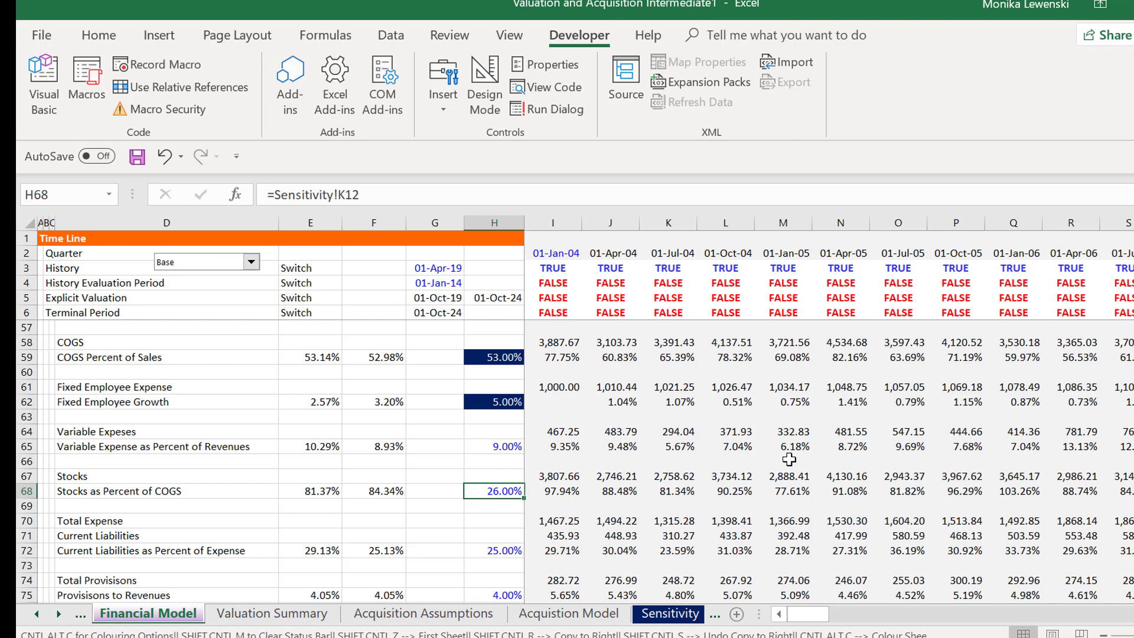
Examine the Stocks as Percent of COGS row, comparing the linked H68 input with the historical ratios and averages
key(Left)
key(Right)
key(Right)
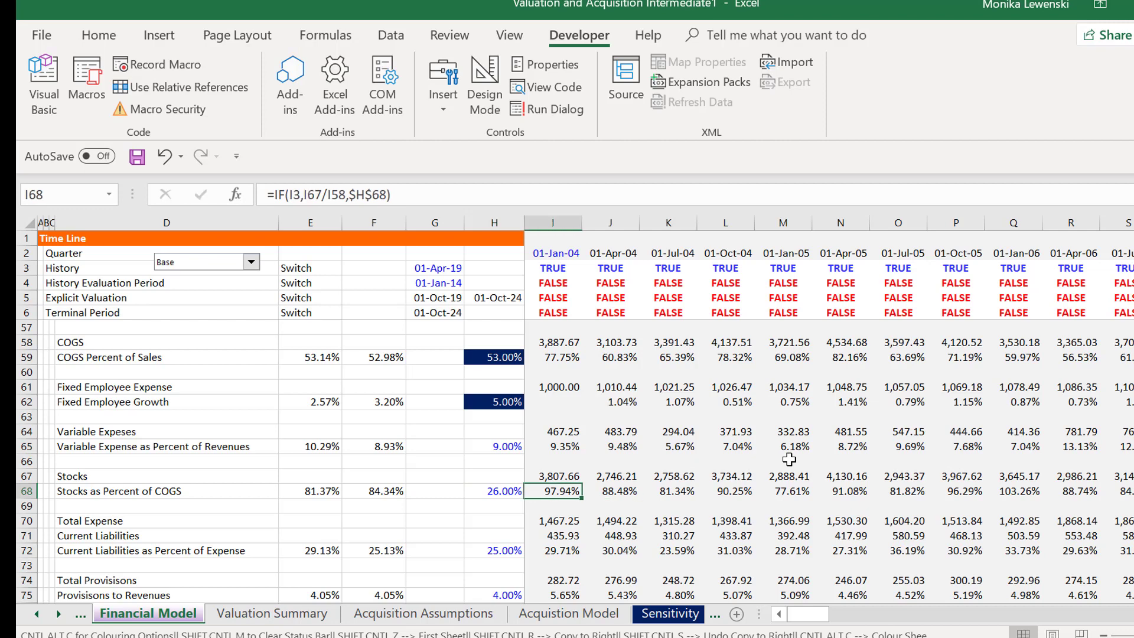
key(Left)
key(Left)
key(Left)
key(Left)
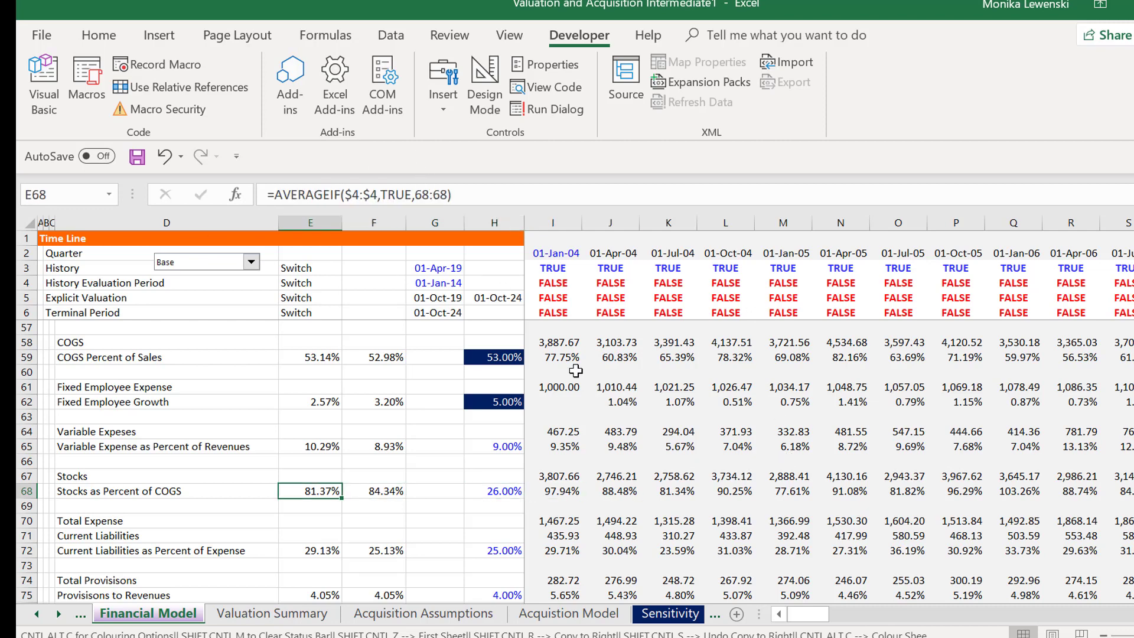
key(Right)
key(Right)
key(Right)
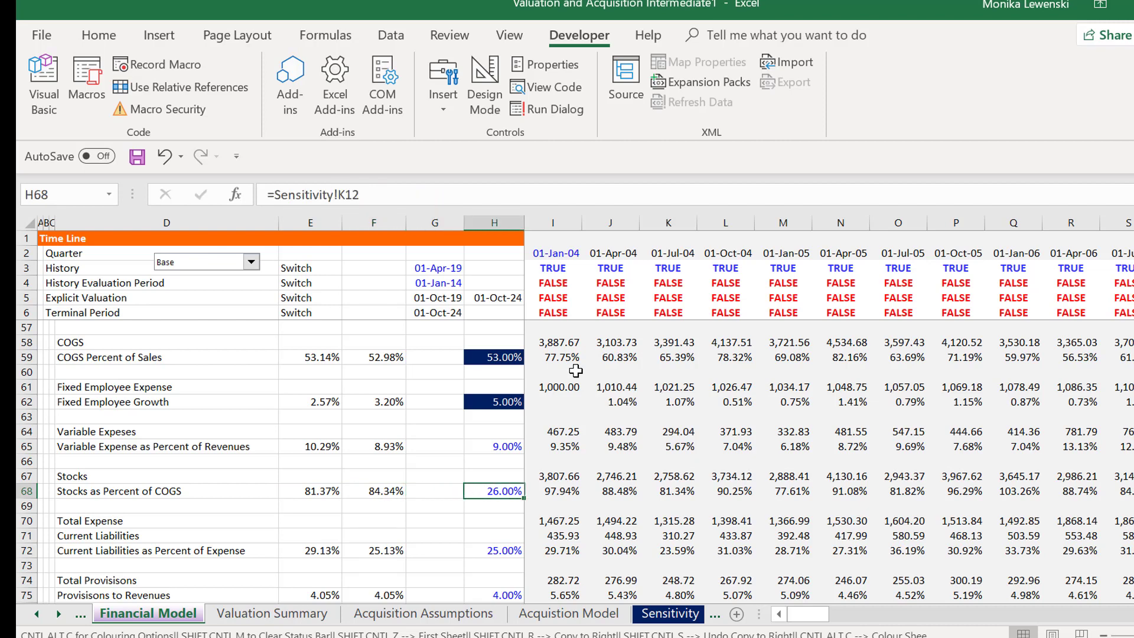
On the Sensitivity sheet, set the Base scenario's Inventories to COGS to 83%
key(ctrl+Page_Down)
key(ctrl+Page_Down)
key(ctrl+Page_Down)
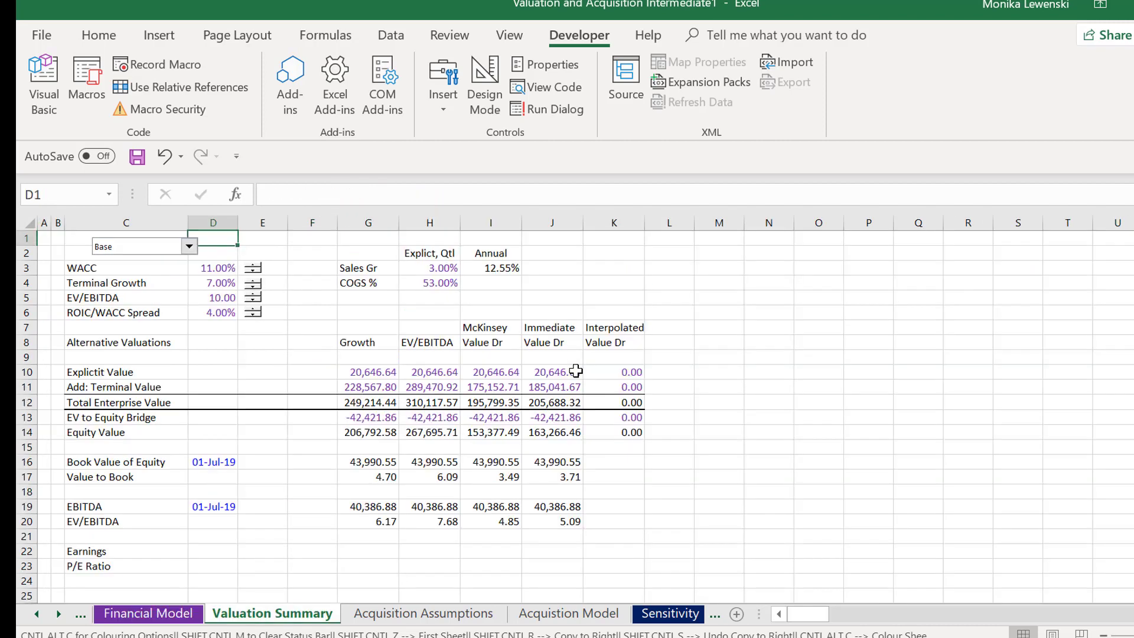
key(ctrl+Page_Down)
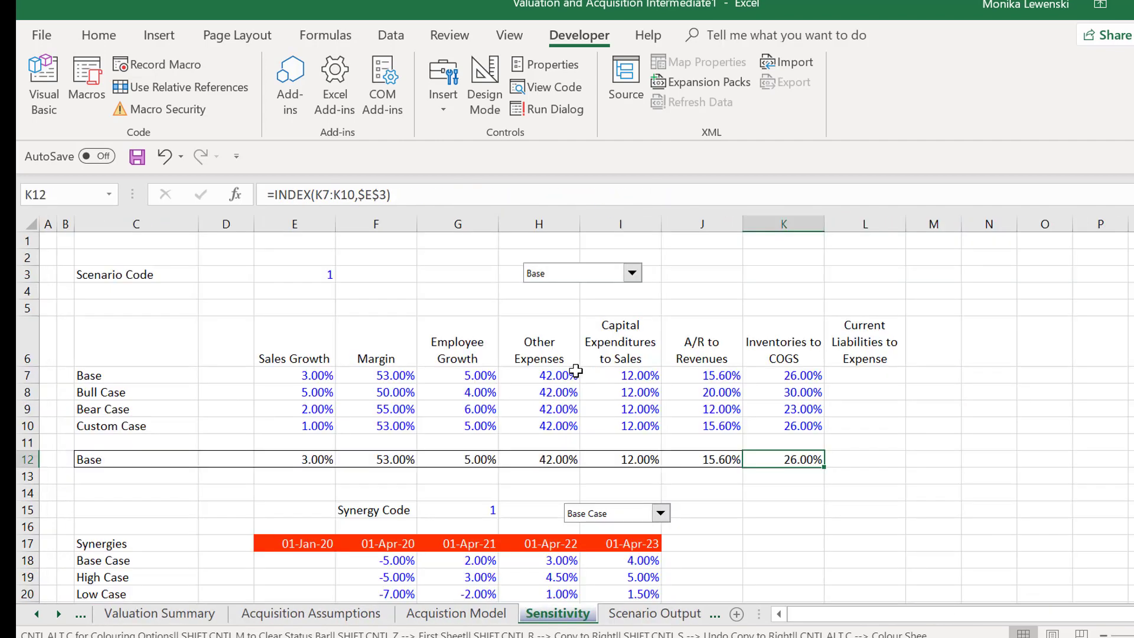
key(Up)
key(Up)
key(Up)
key(Up)
key(Up)
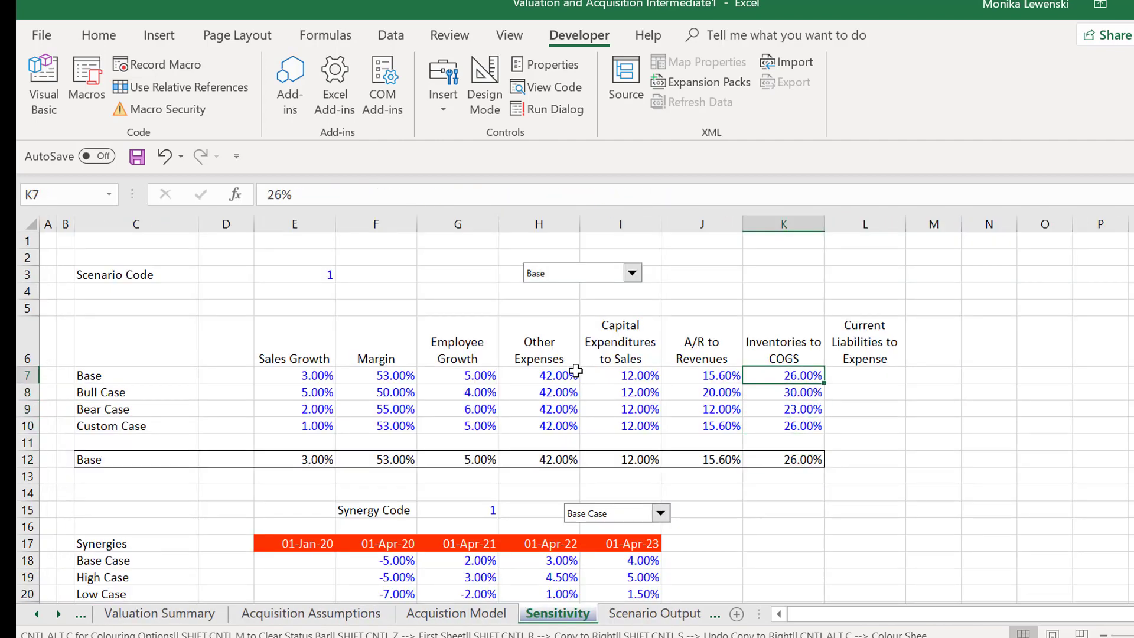
text(83)
key(Return)
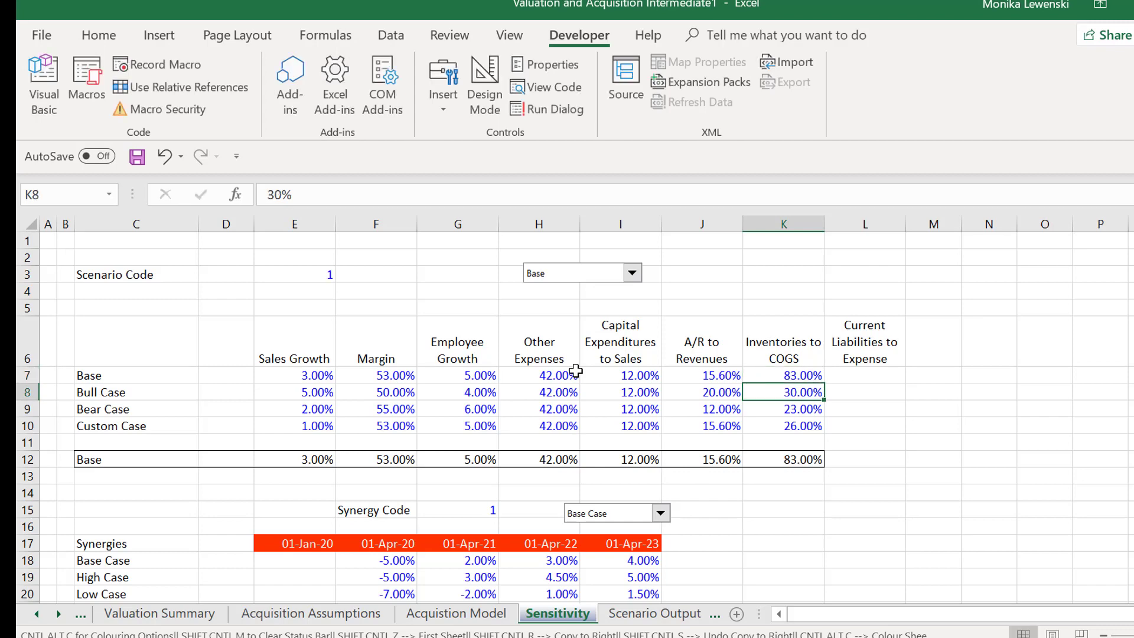
Set the Bull Case Inventories to COGS to 88%
text(8)
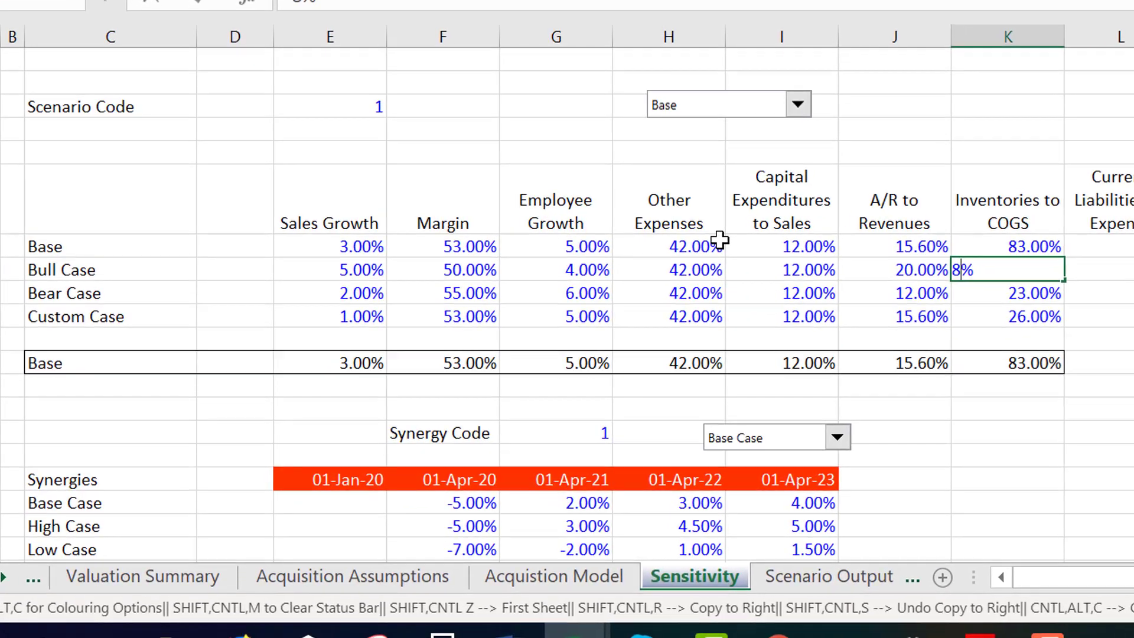
text(5)
key(BackSpace)
key(BackSpace)
text(88)
key(Return)
Set Inventories to COGS to 83% for both the Bear Case and the Custom Case
text(8)
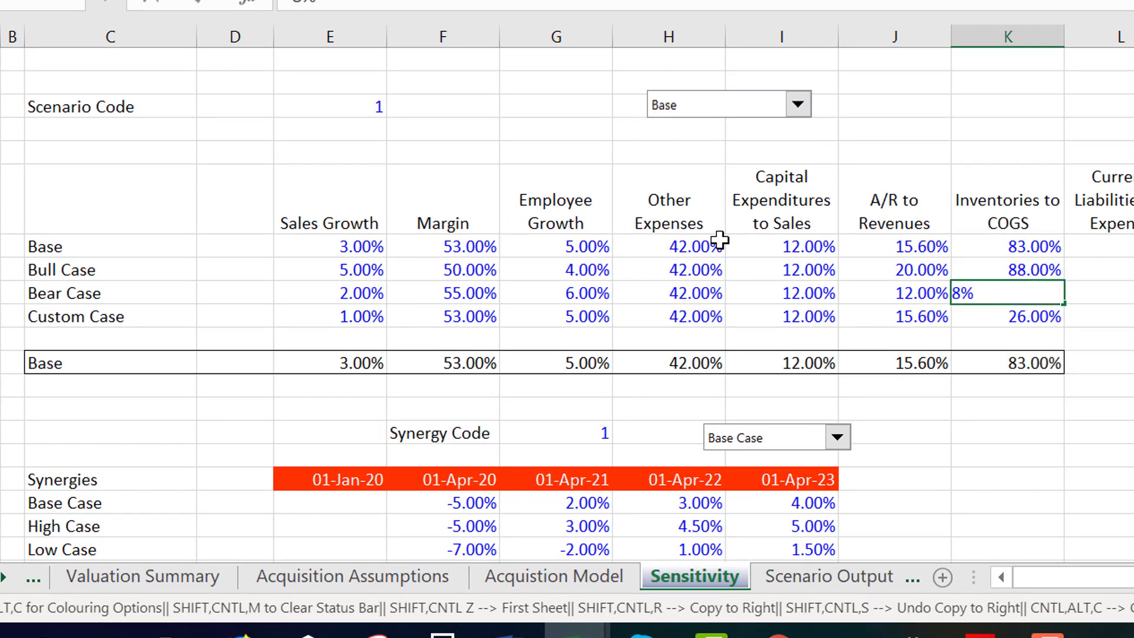
text(3)
key(Return)
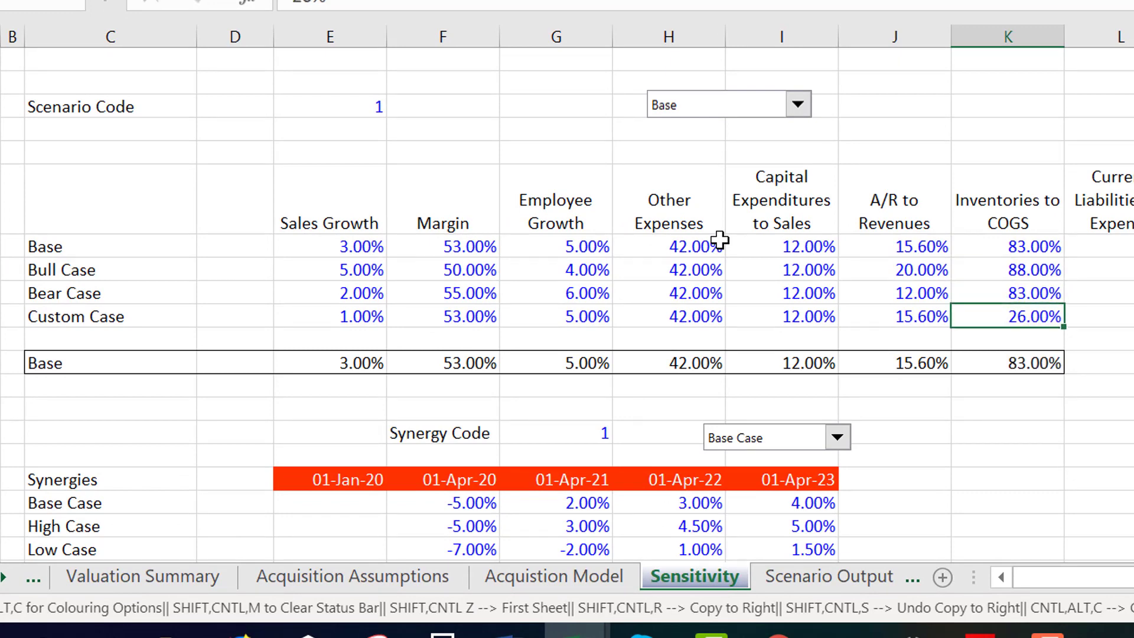
text(83)
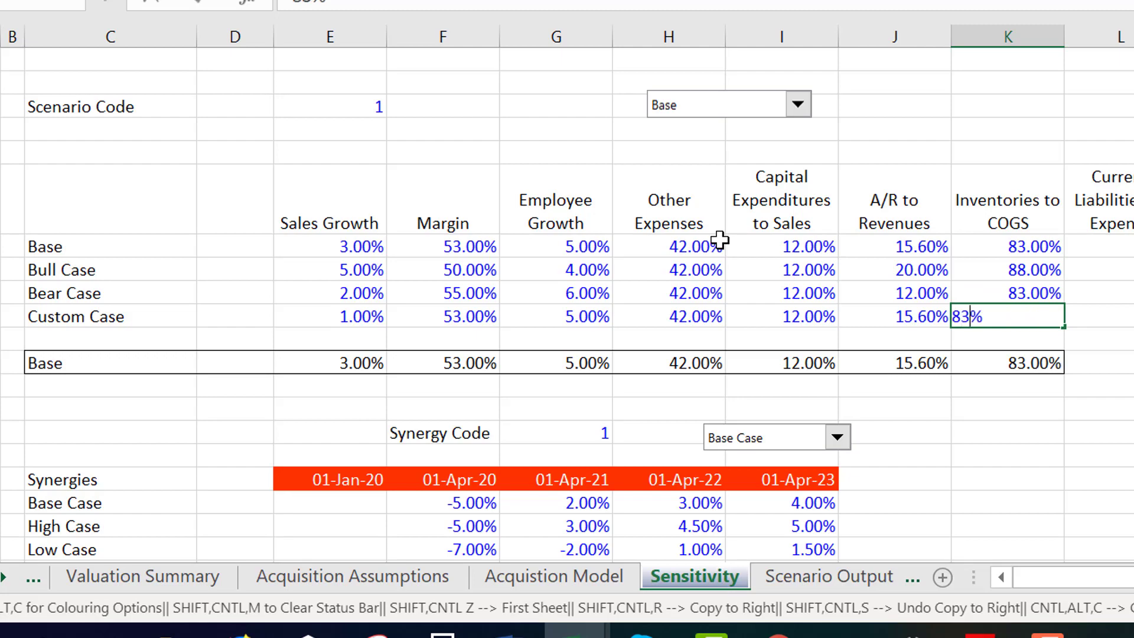
key(Return)
Return to the Financial Model sheet and compare the Stocks as Percent of COGS input with the historical figures in columns E and F
key(ctrl+Page_Up)
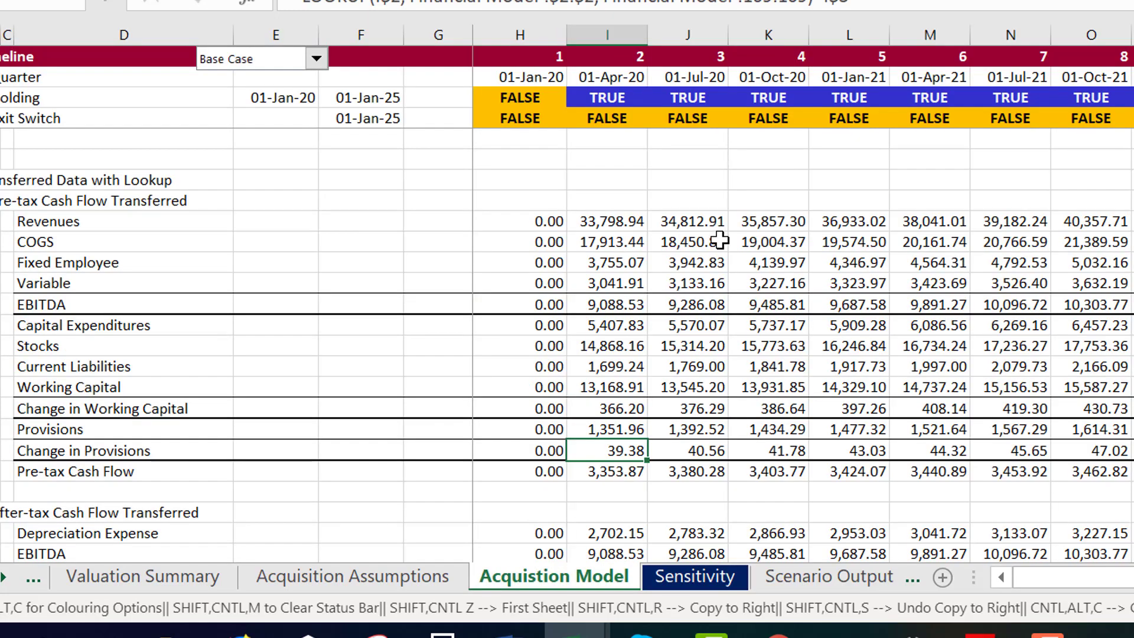
key(ctrl+Page_Up)
key(ctrl+Page_Up)
key(ctrl+Page_Up)
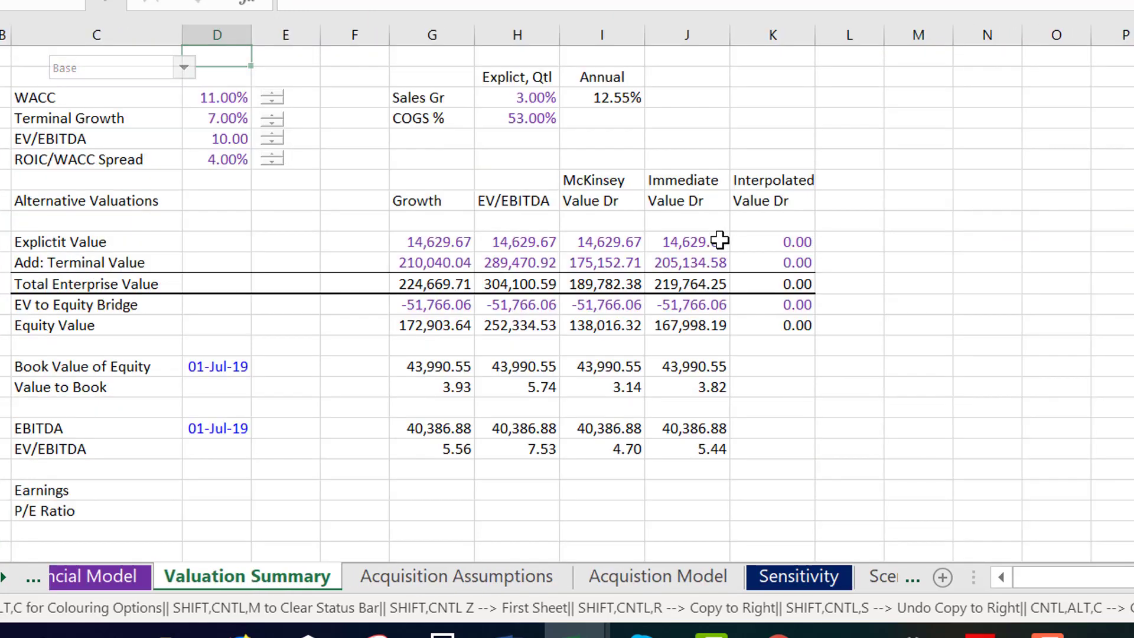
key(Left)
key(Left)
key(Left)
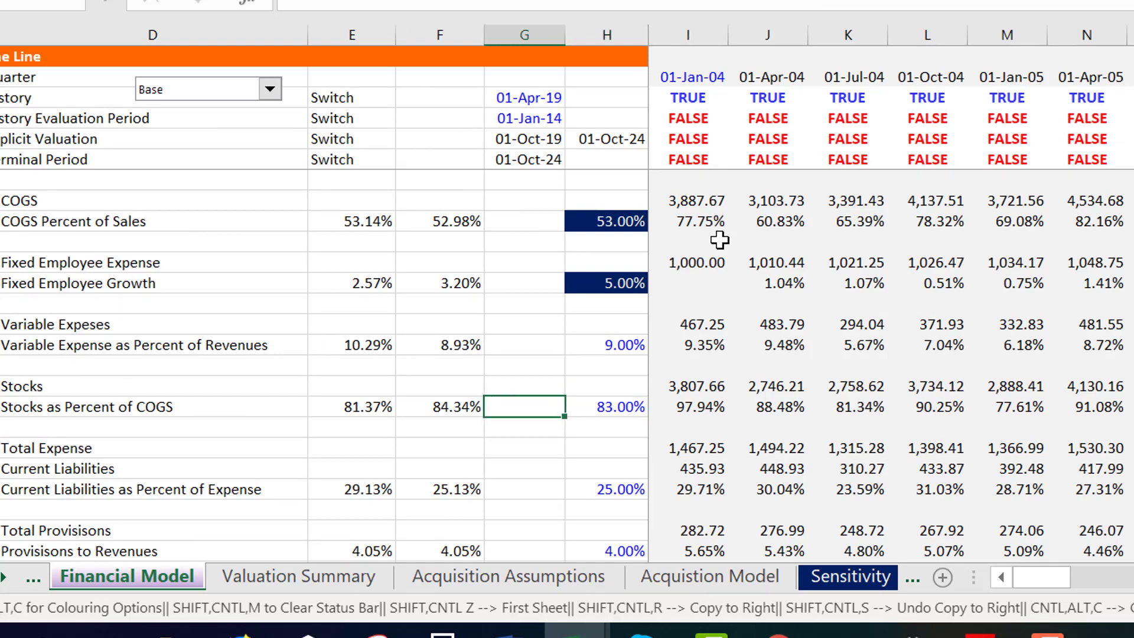
key(Right)
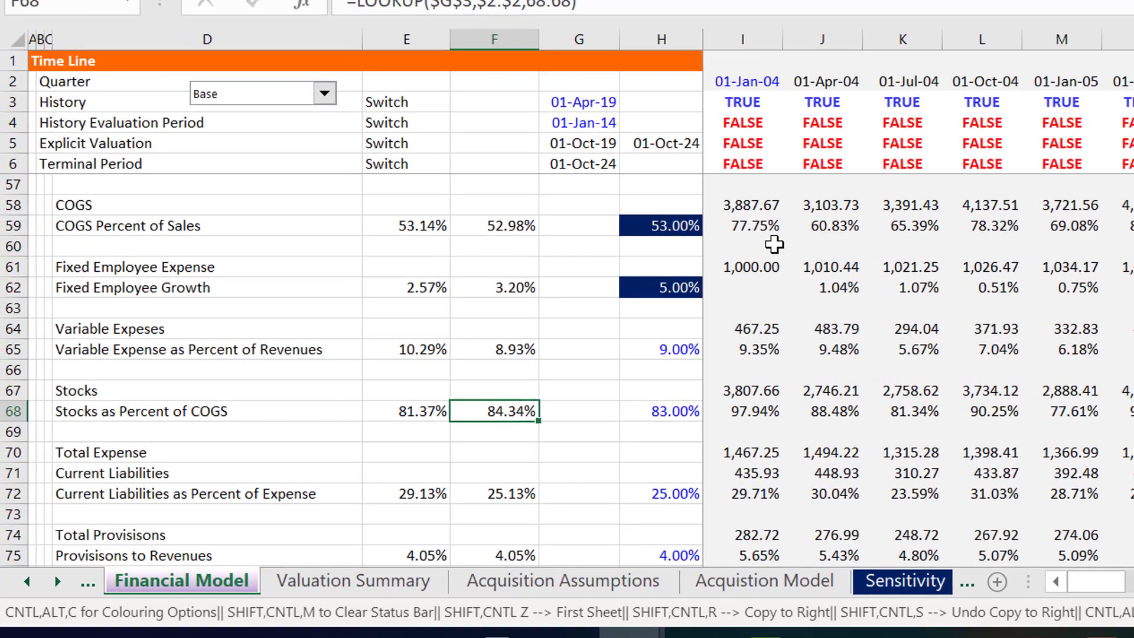
key(Up)
key(Up)
key(Up)
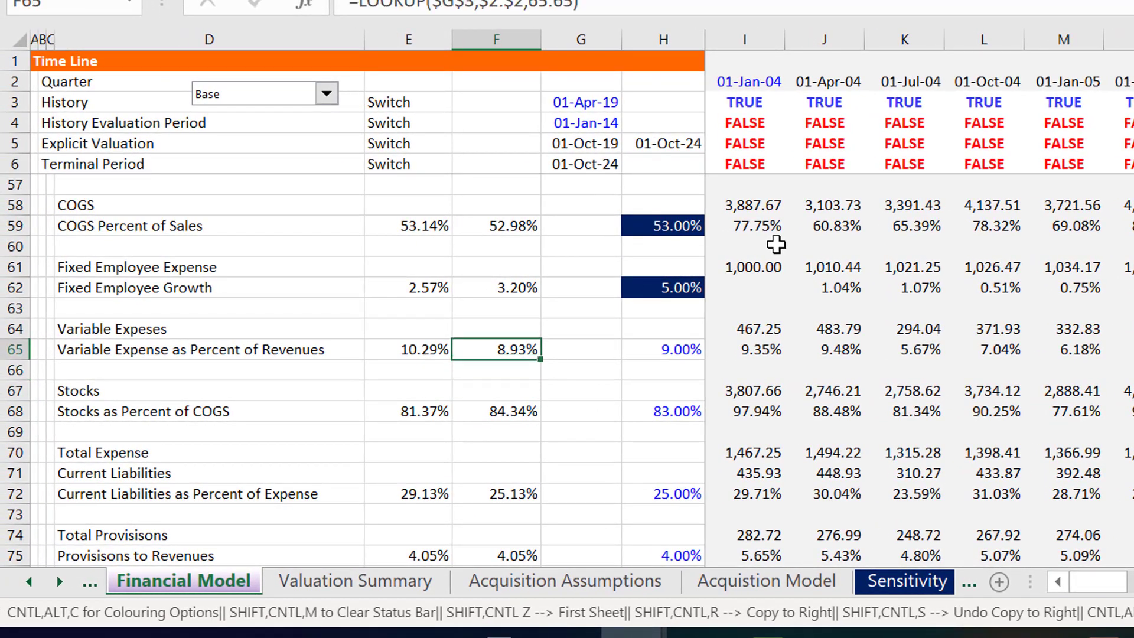
key(Down)
key(Down)
key(Left)
key(Down)
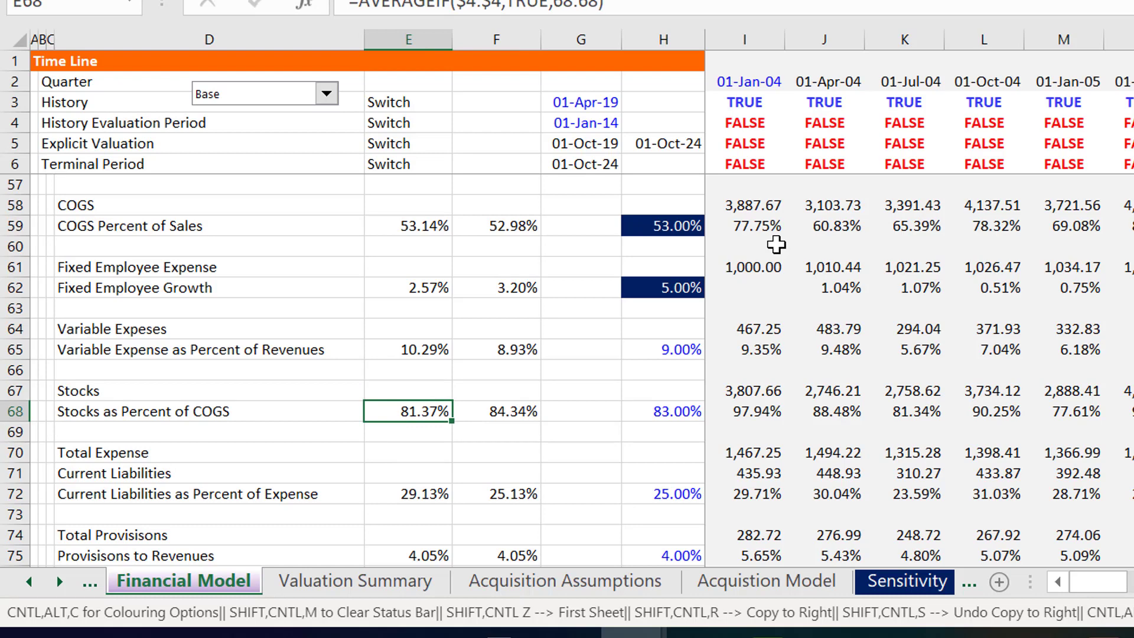
key(Right)
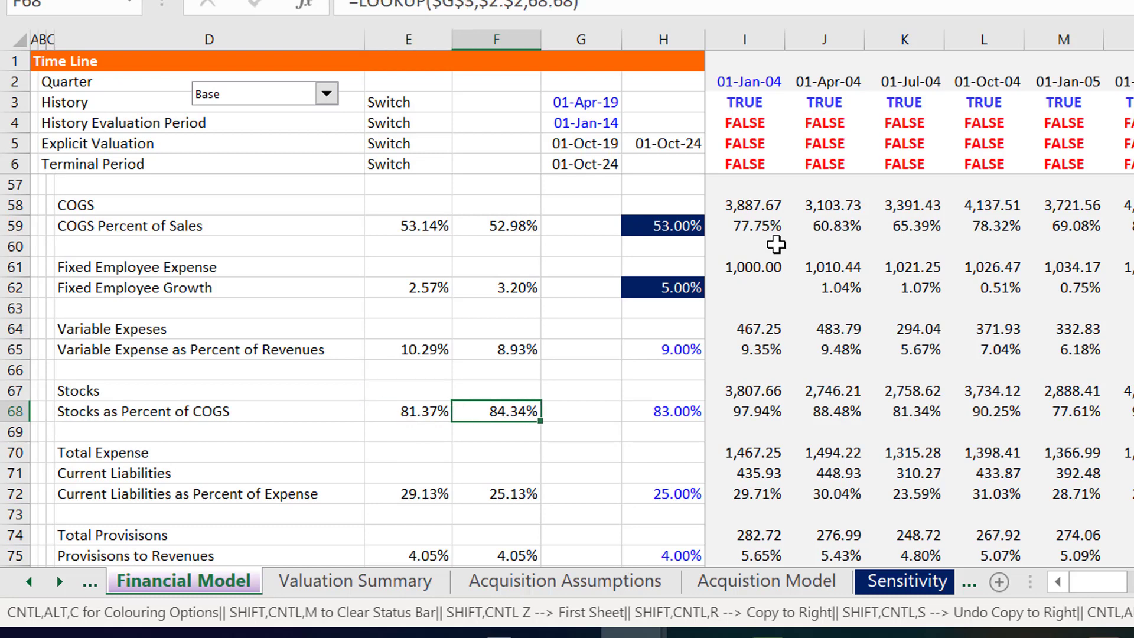
Inspect the LOOKUP formula in F68 and the AVERAGEIF formula in E68 behind the historical Stocks as Percent of COGS figures
key(F2)
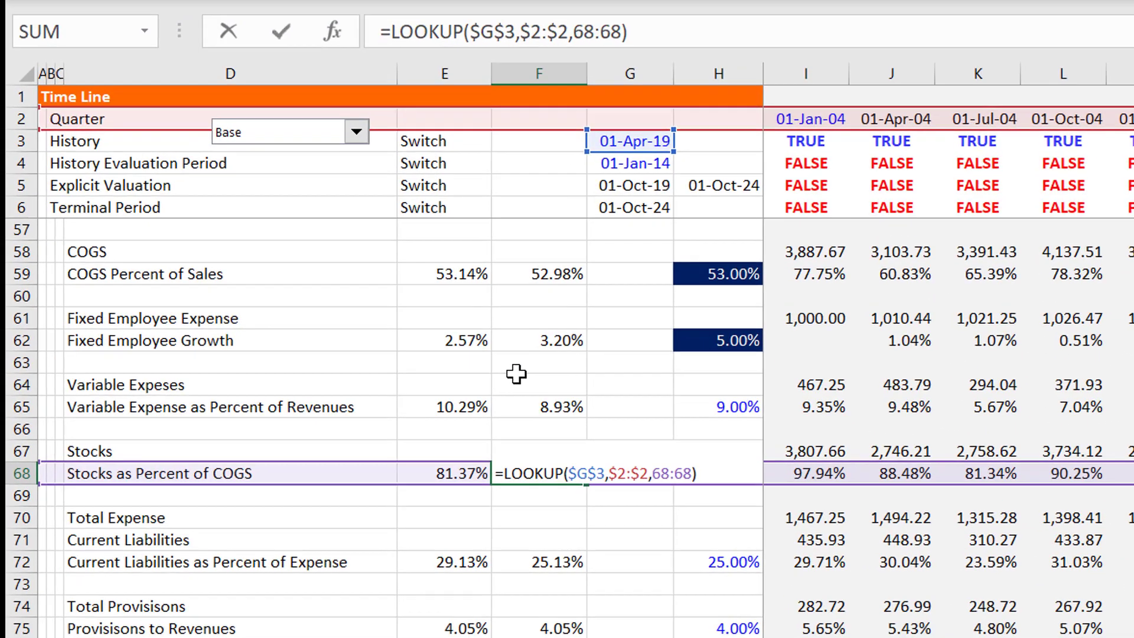
key(Down)
key(Down)
key(Up)
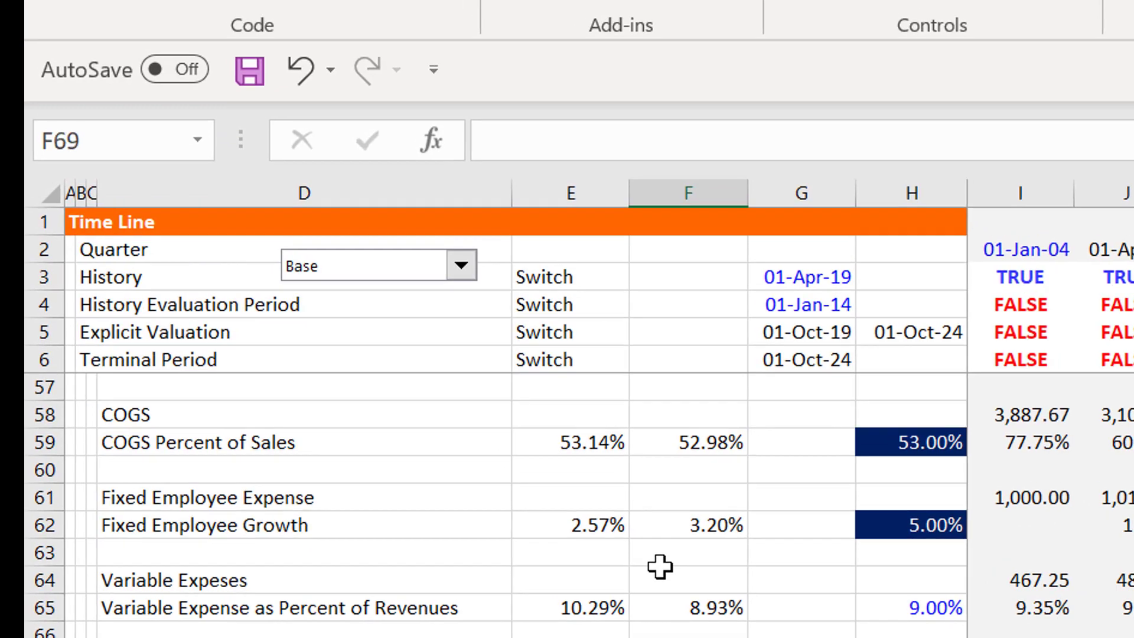
key(Up)
key(Left)
key(F2)
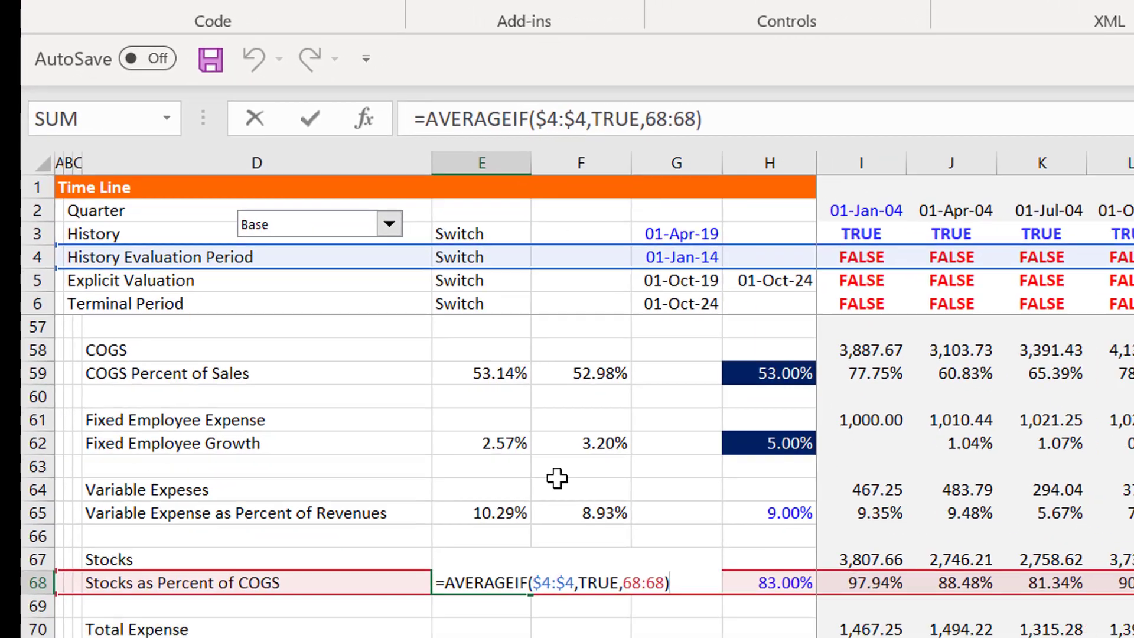
key(Return)
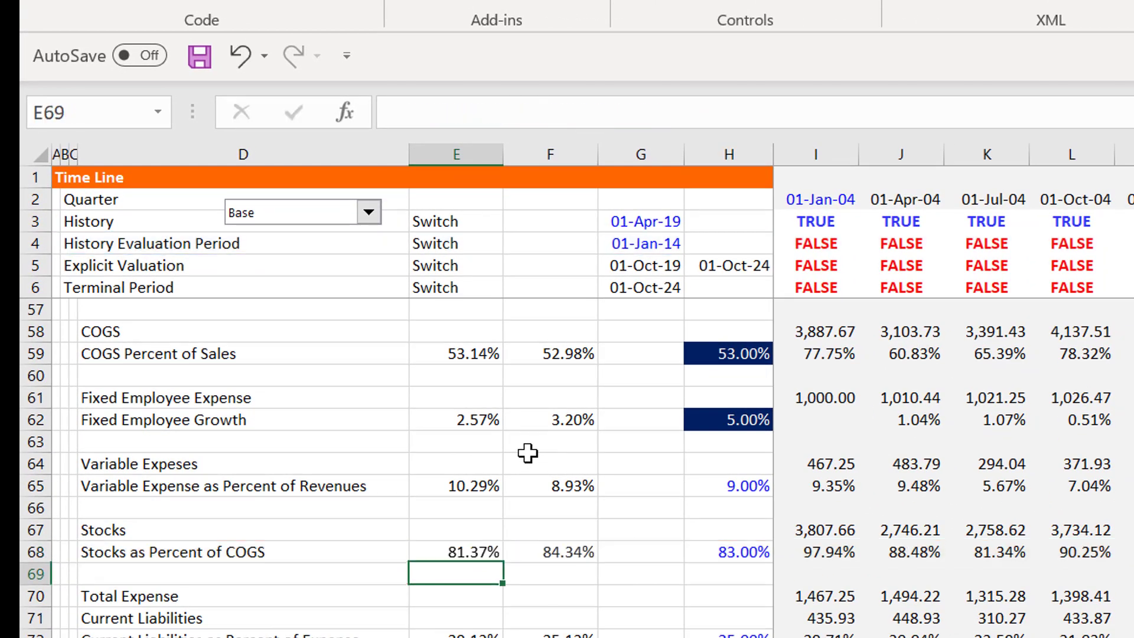
key(Up)
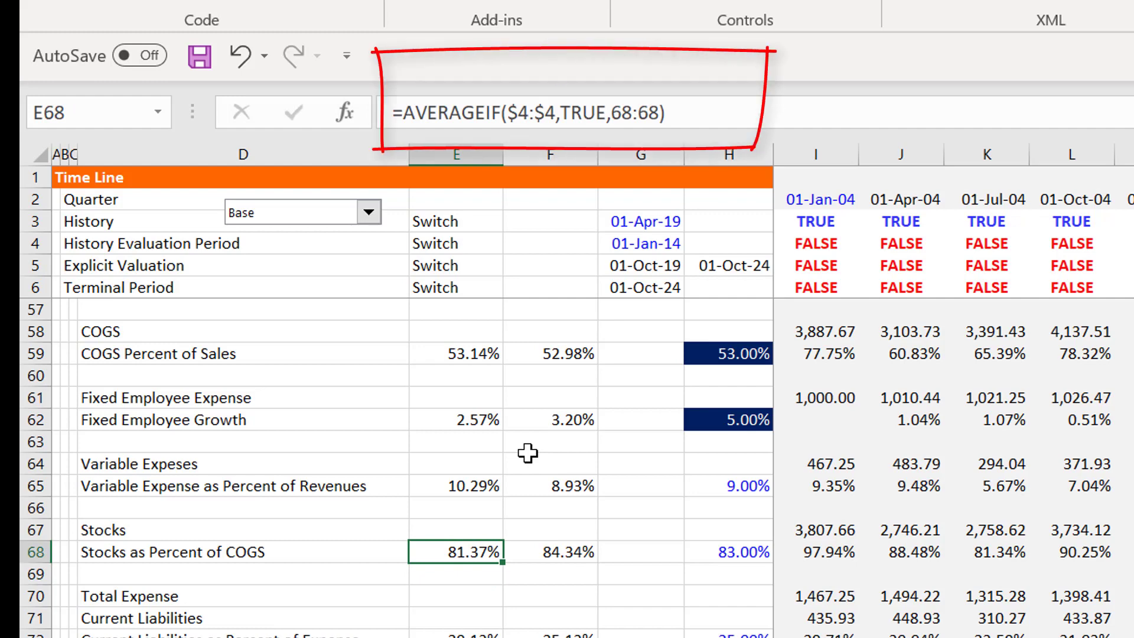
On the Valuation Summary sheet, enter the heading "Graph Data" in A26 below the P/E Ratio row
key(ctrl+Page_Up)
key(Down)
key(Down)
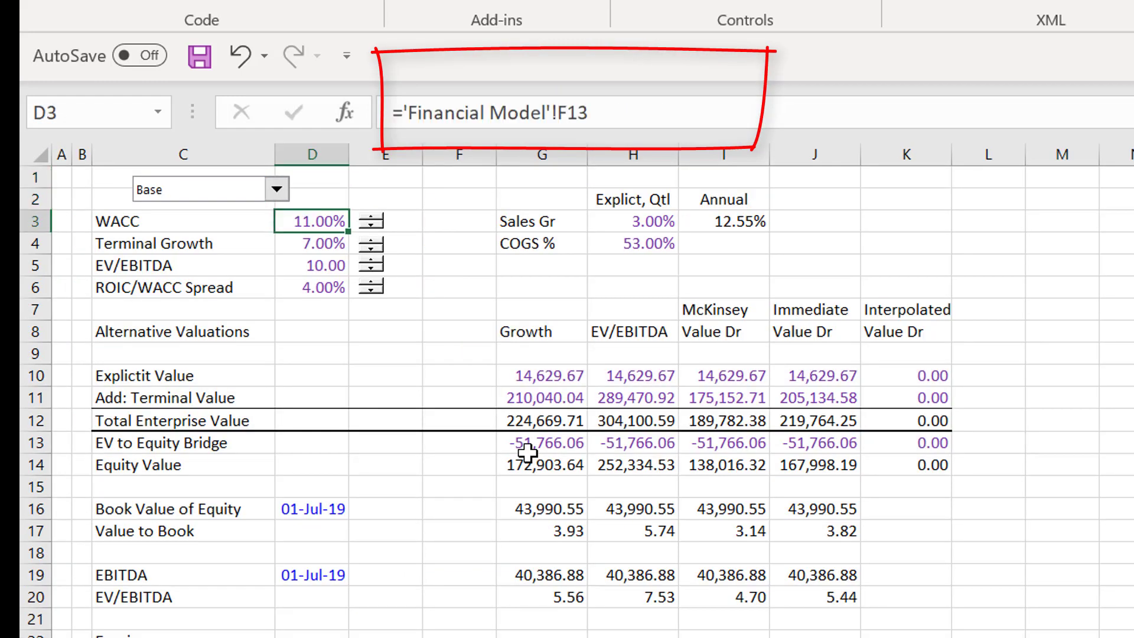
key(Down)
key(Page_Down)
key(Left)
key(Left)
key(Left)
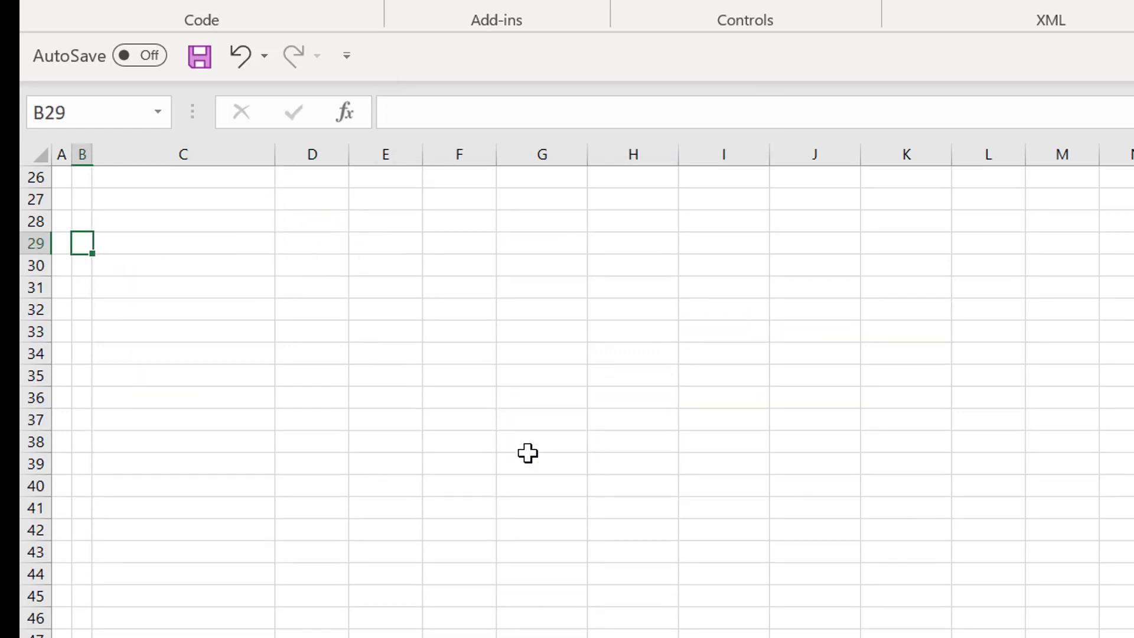
key(Up)
key(Up)
key(Up)
key(Up)
key(Up)
key(Up)
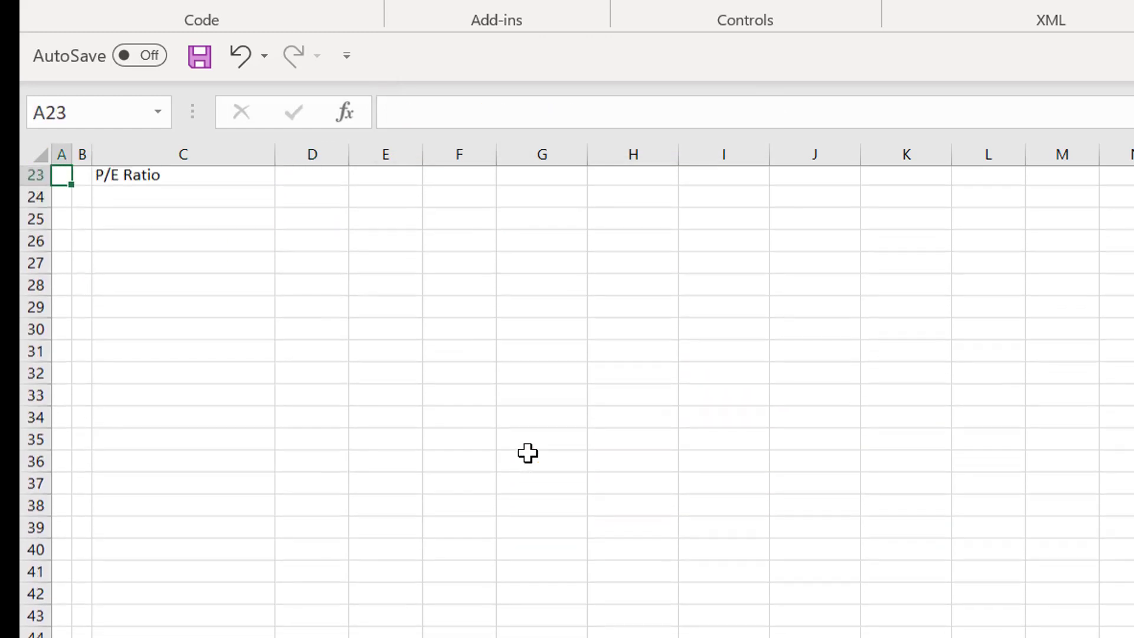
key(Down)
key(Down)
key(Down)
text(G)
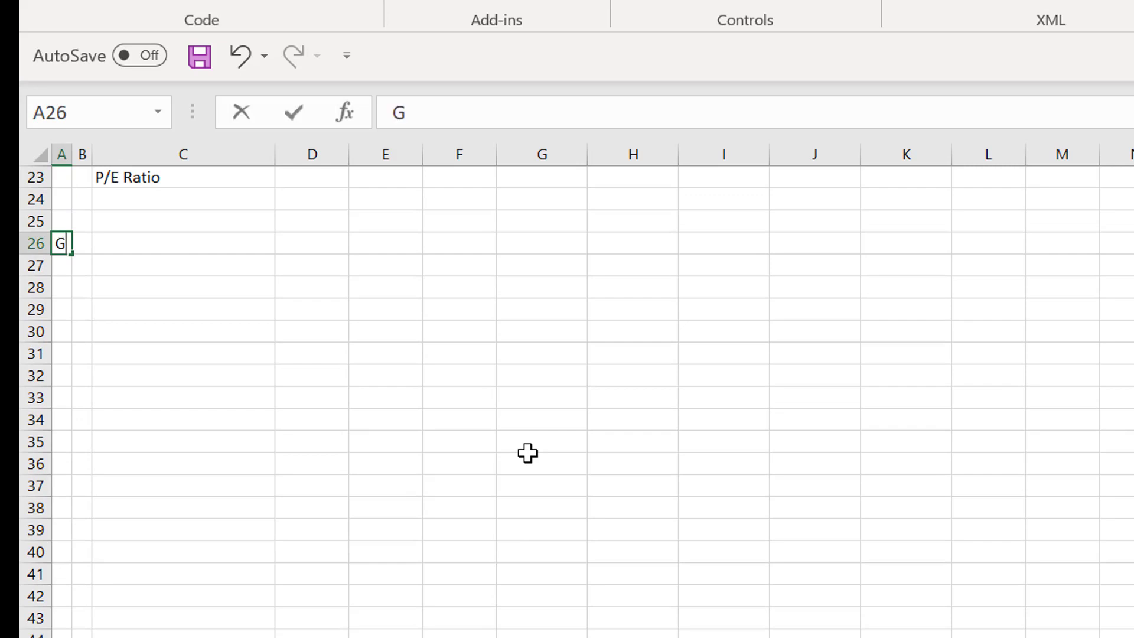
text(raph Data)
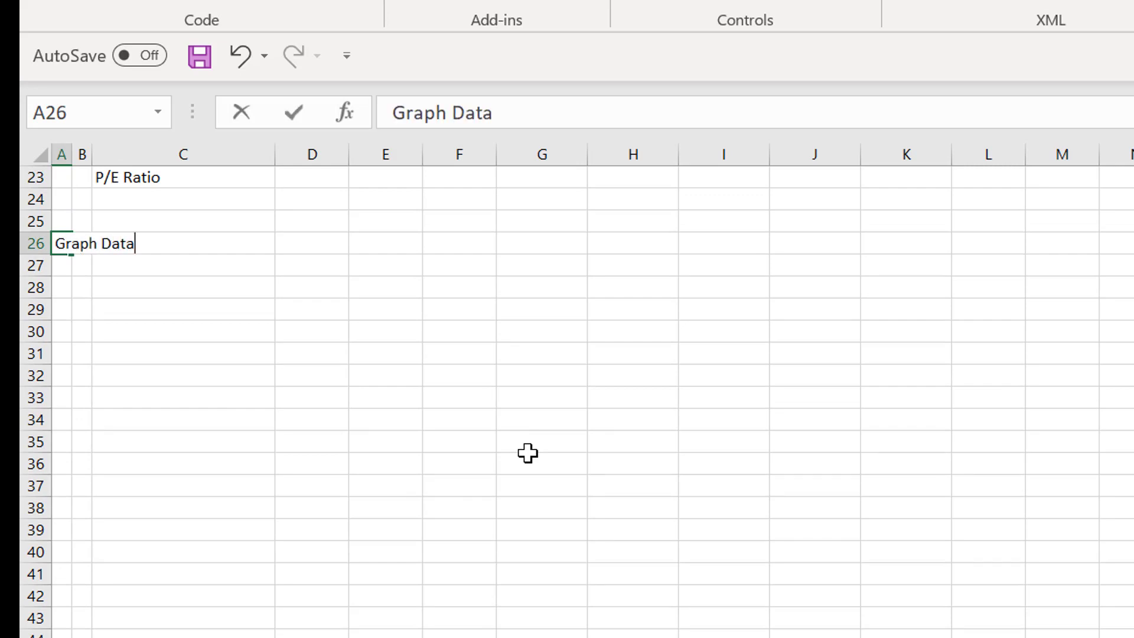
key(Return)
Enter the label "Row Number" in D28 under the Graph Data heading
key(Down)
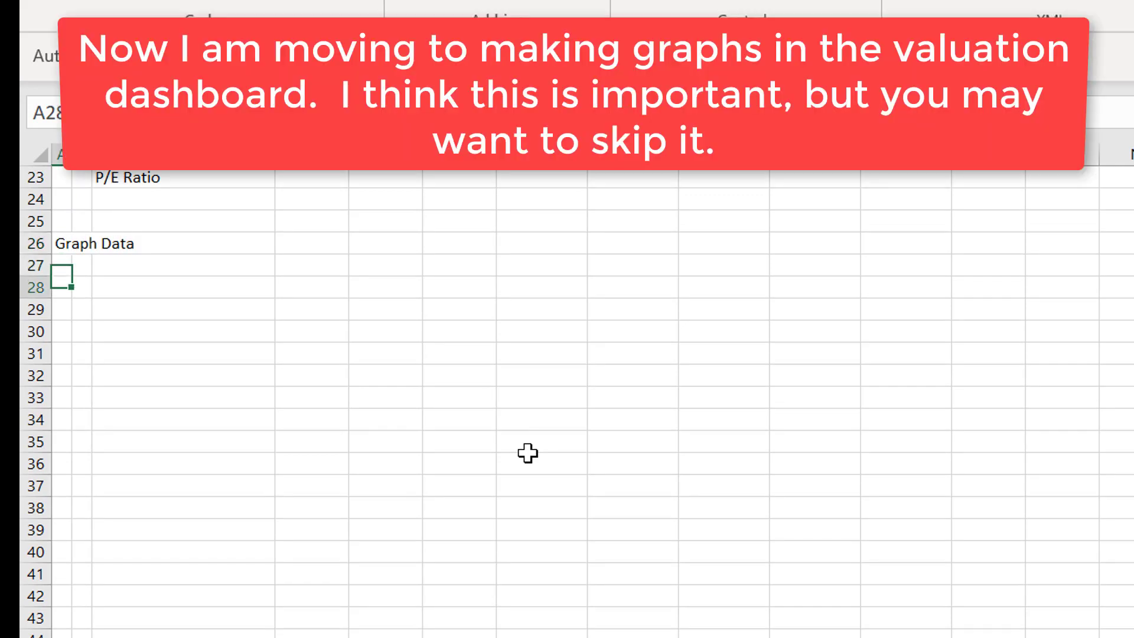
key(Right)
key(Right)
key(Right)
text(Ro)
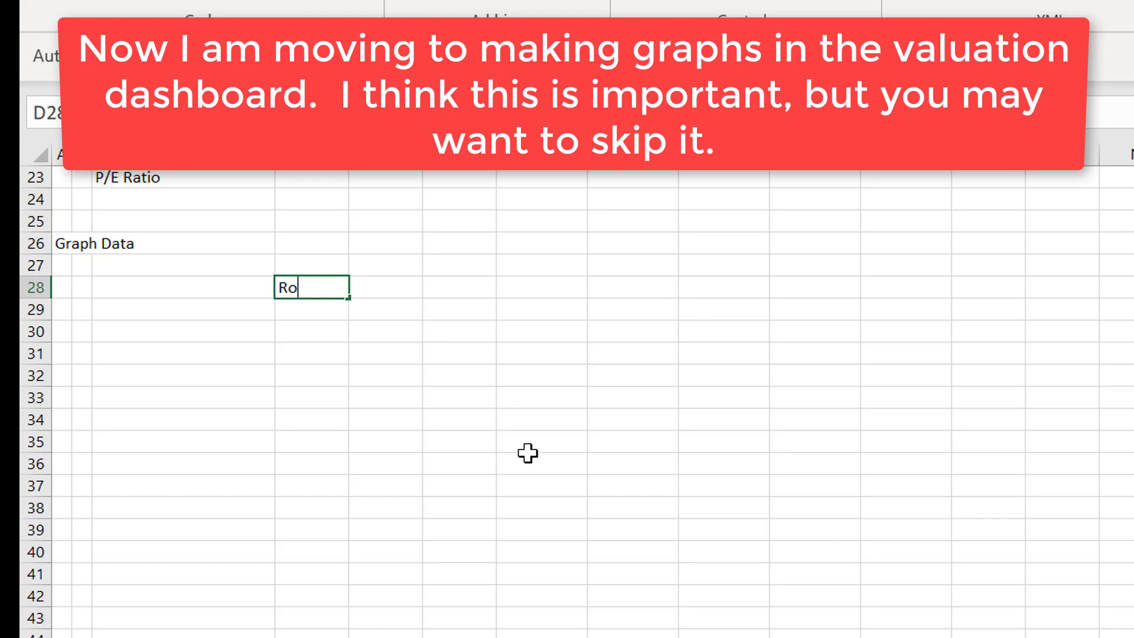
text(w Number)
key(Return)
Enter 50 in F28 as the row number for the graph data
key(Up)
key(Right)
key(Right)
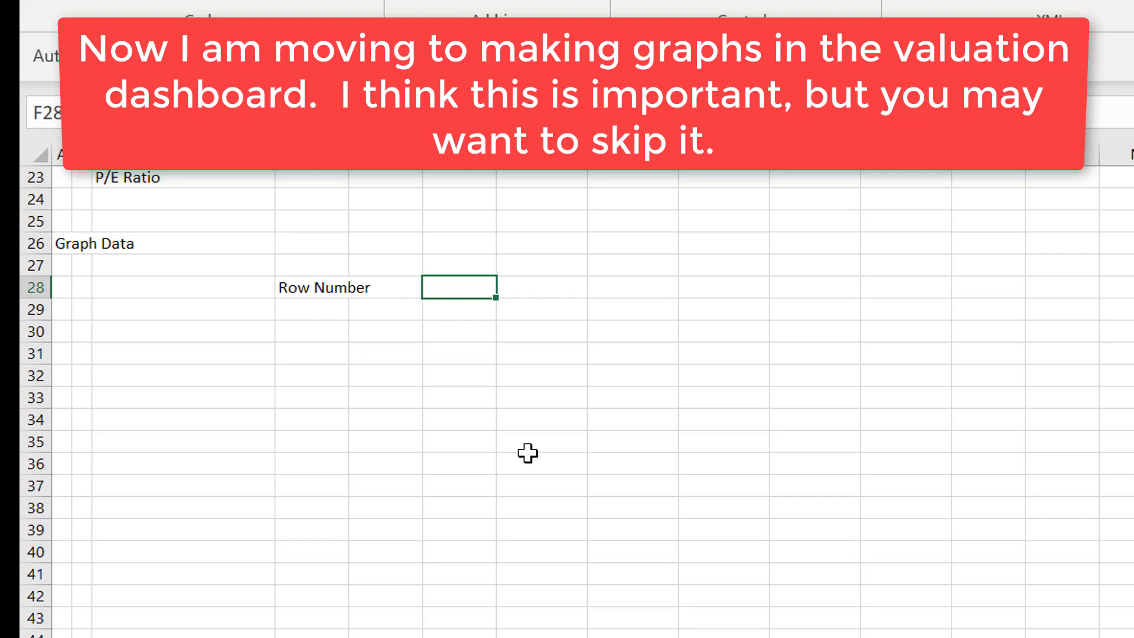
text(50)
key(Return)
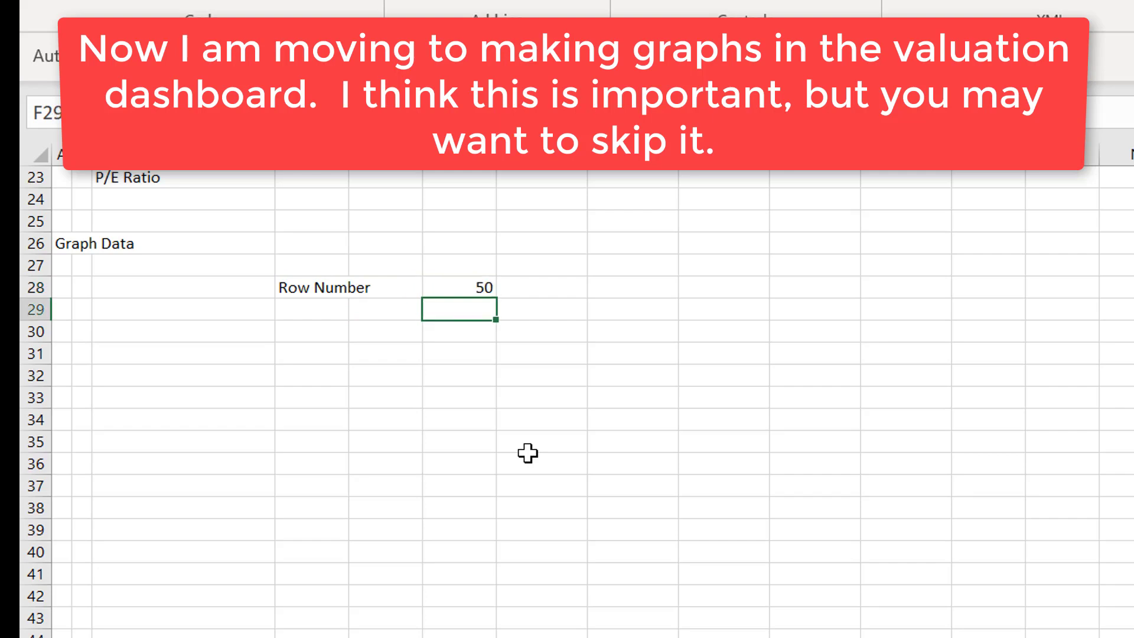
In C31, enter an INDEX formula returning the entry from column D of the Financial Model sheet at the row number in $F$28
key(Left)
key(Down)
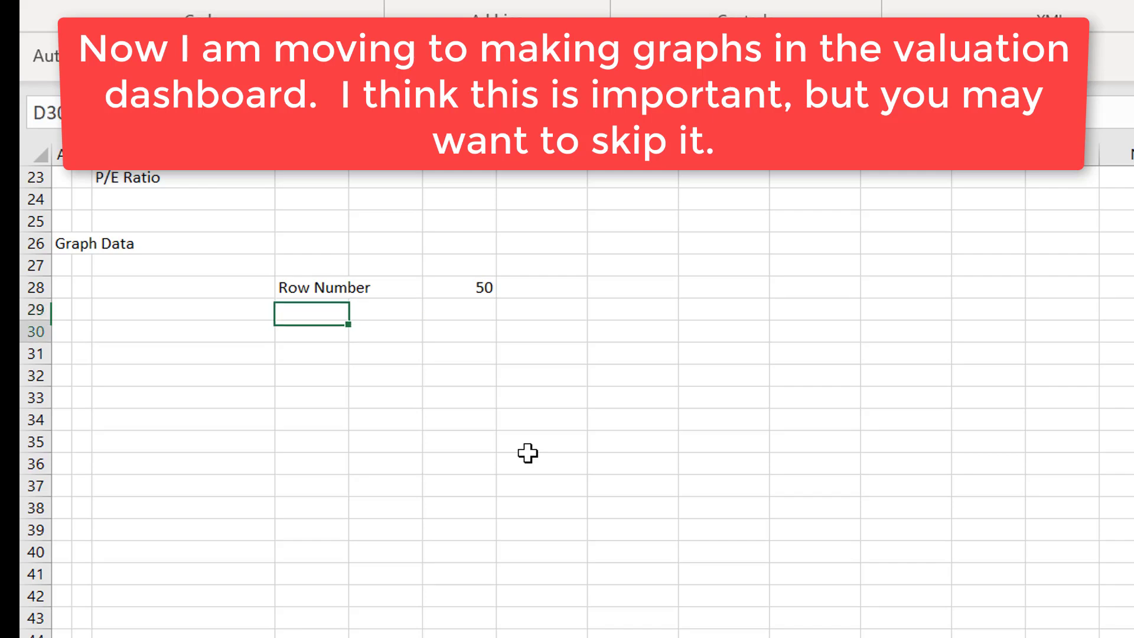
key(Down)
key(Left)
text(=in)
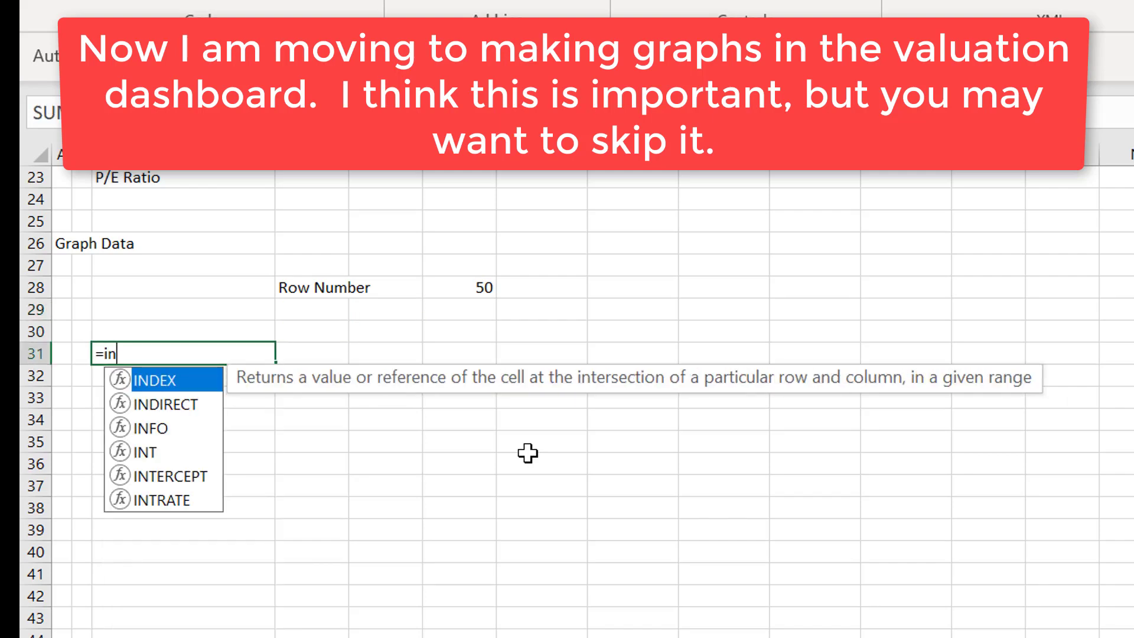
key(Tab)
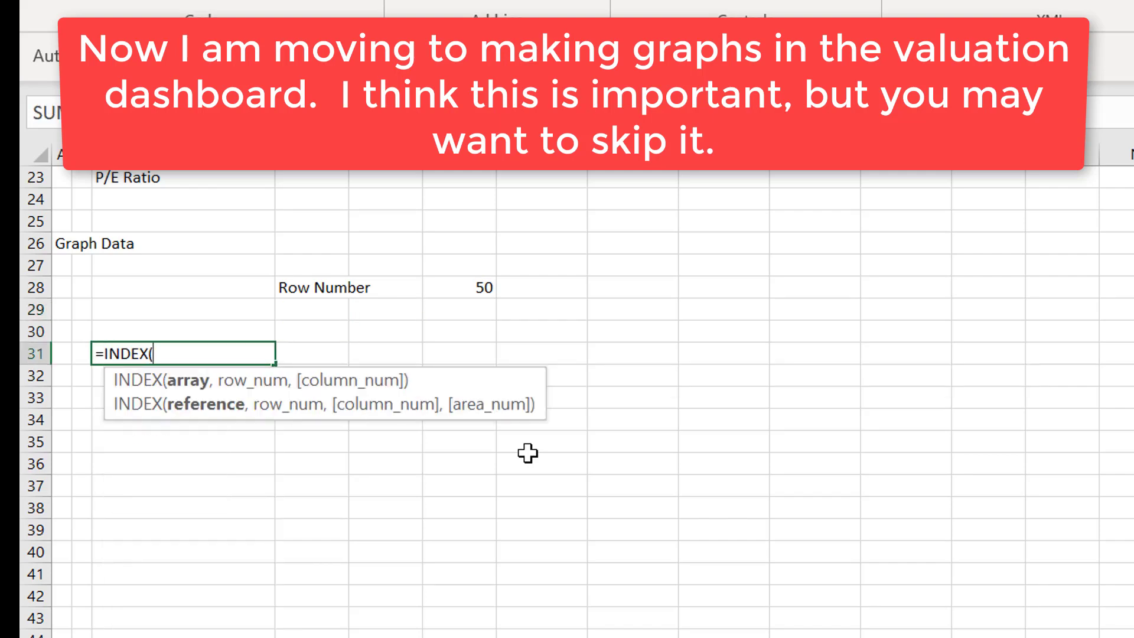
key(ctrl+Page_Up)
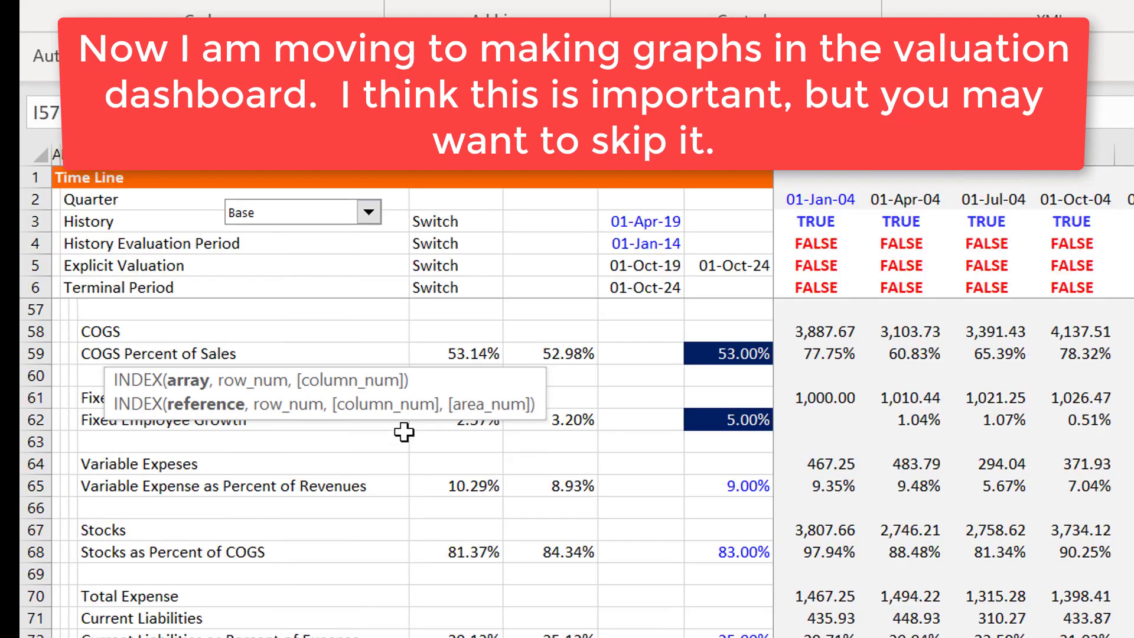
click(248, 158)
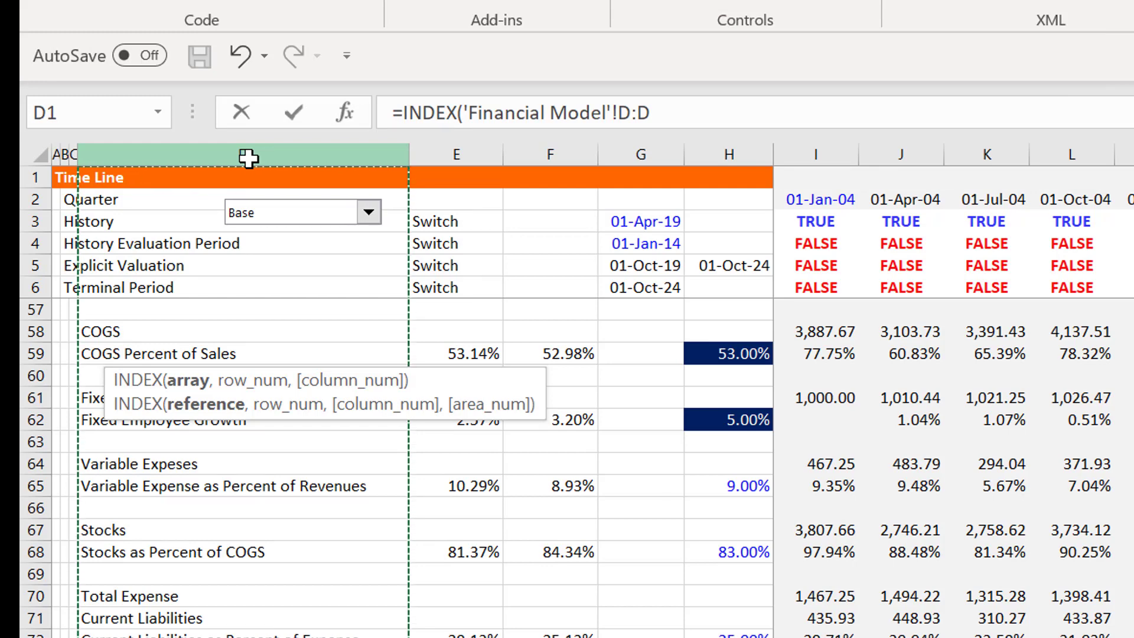
key(Return)
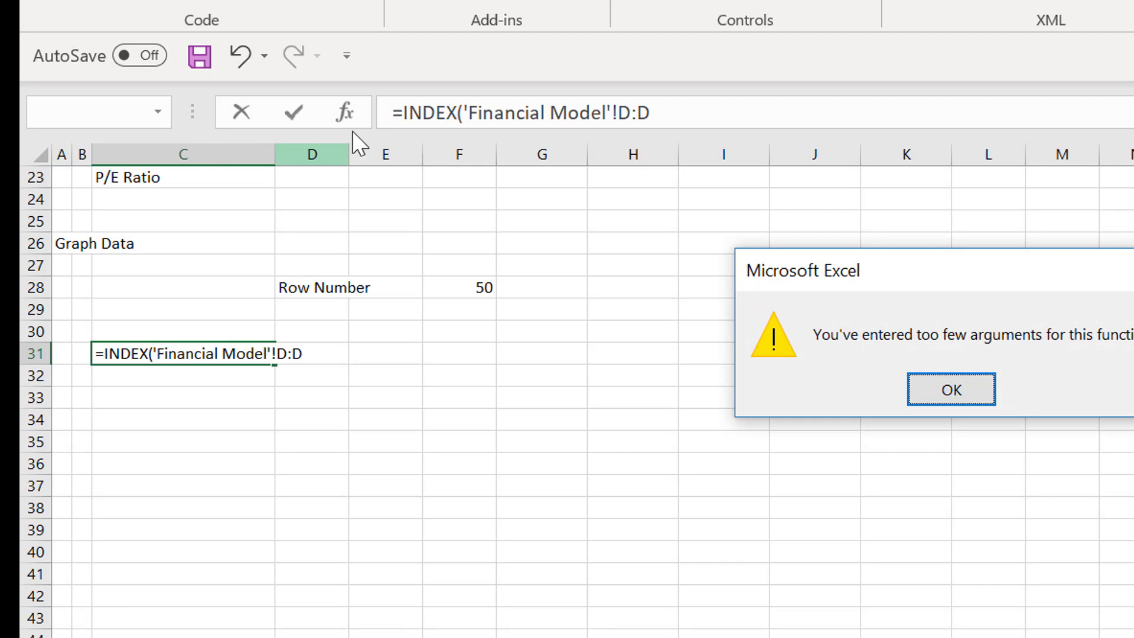
click(942, 394)
click(731, 113)
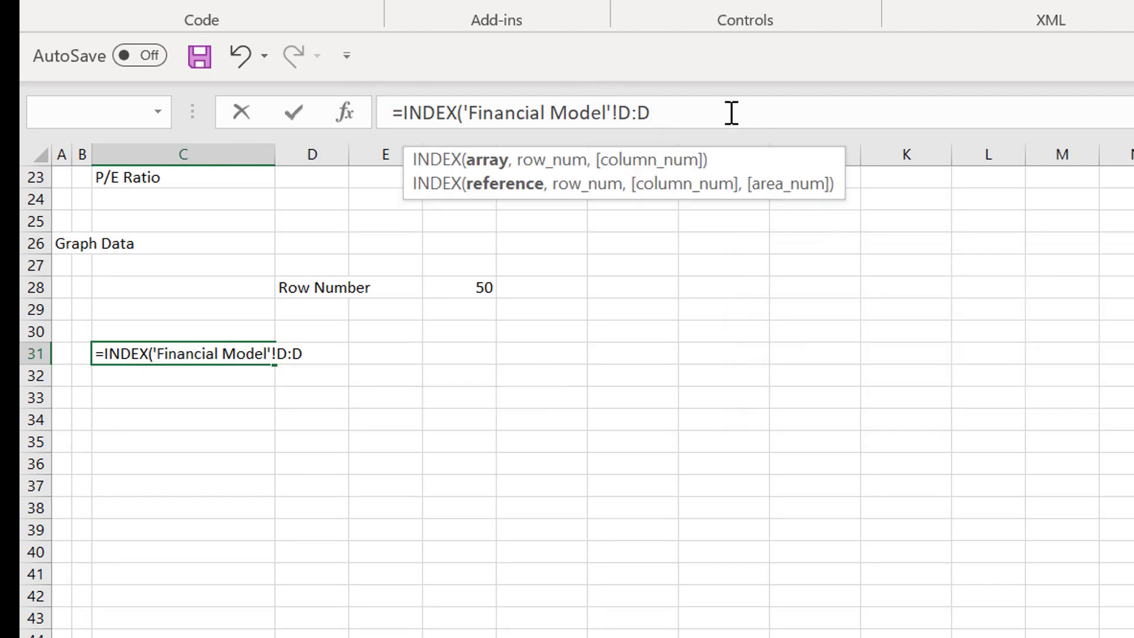
text(,)
click(483, 286)
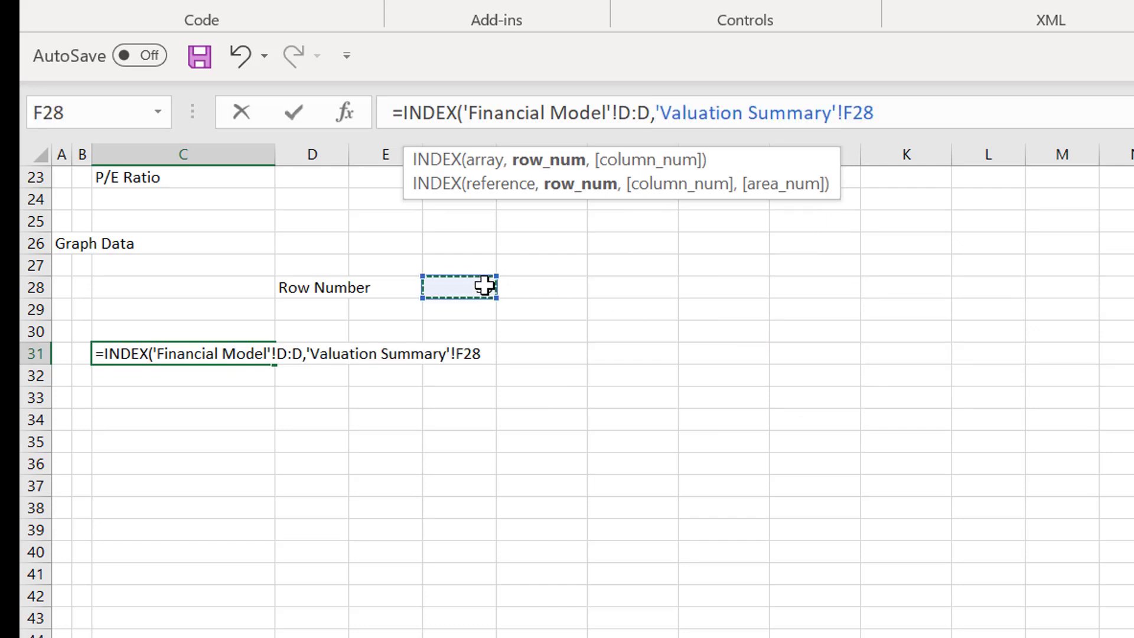
key(F4)
key(Return)
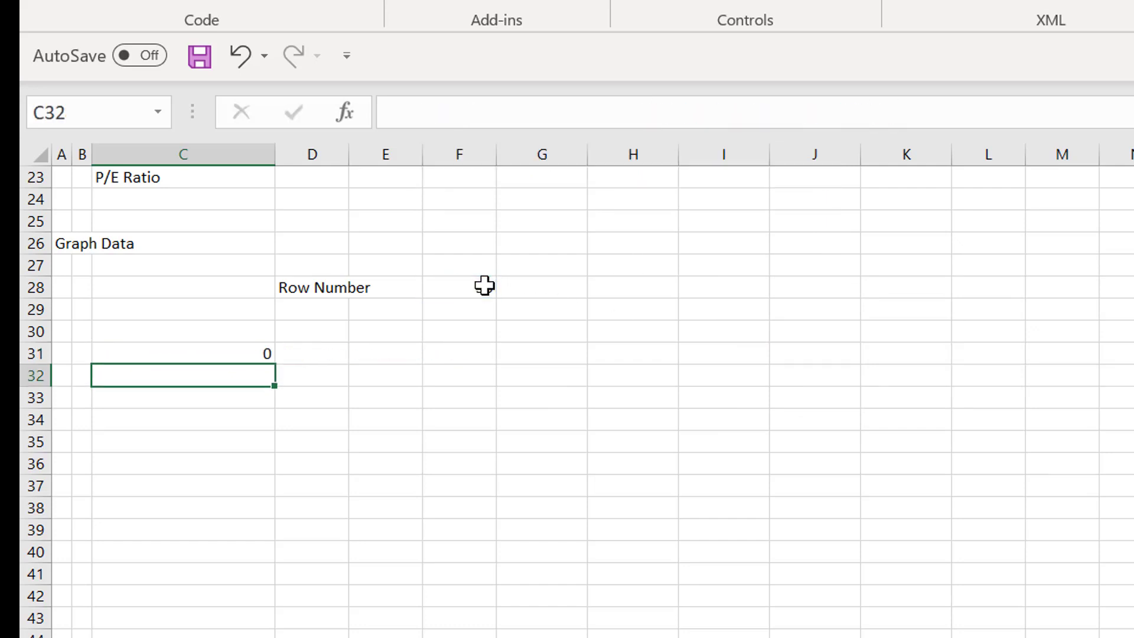
Change the graph data row number in F28 to 51
key(Up)
click(484, 286)
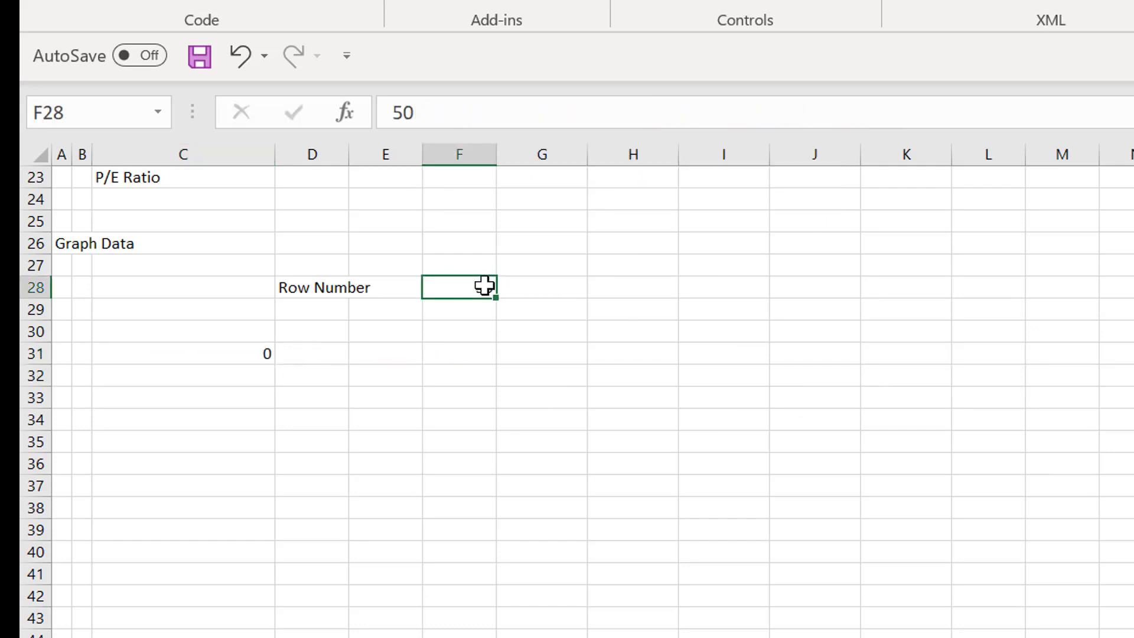
text(51)
key(Return)
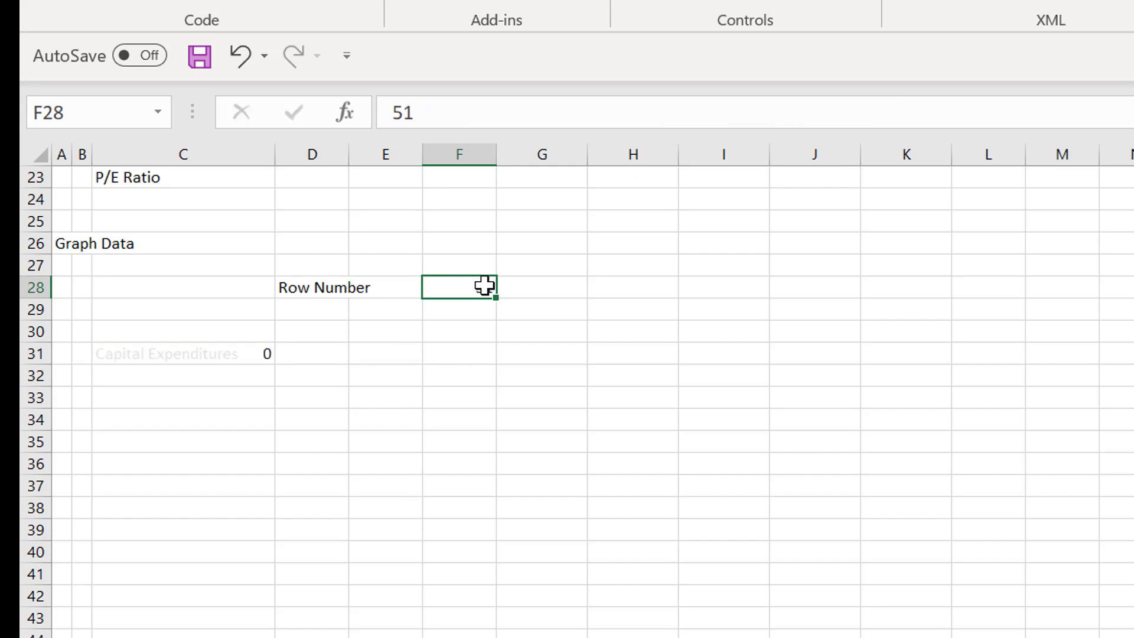
key(Up)
Fill the INDEX formula in C31 rightward along row 31, past column AY, to pull in the time series values
key(Down)
key(Down)
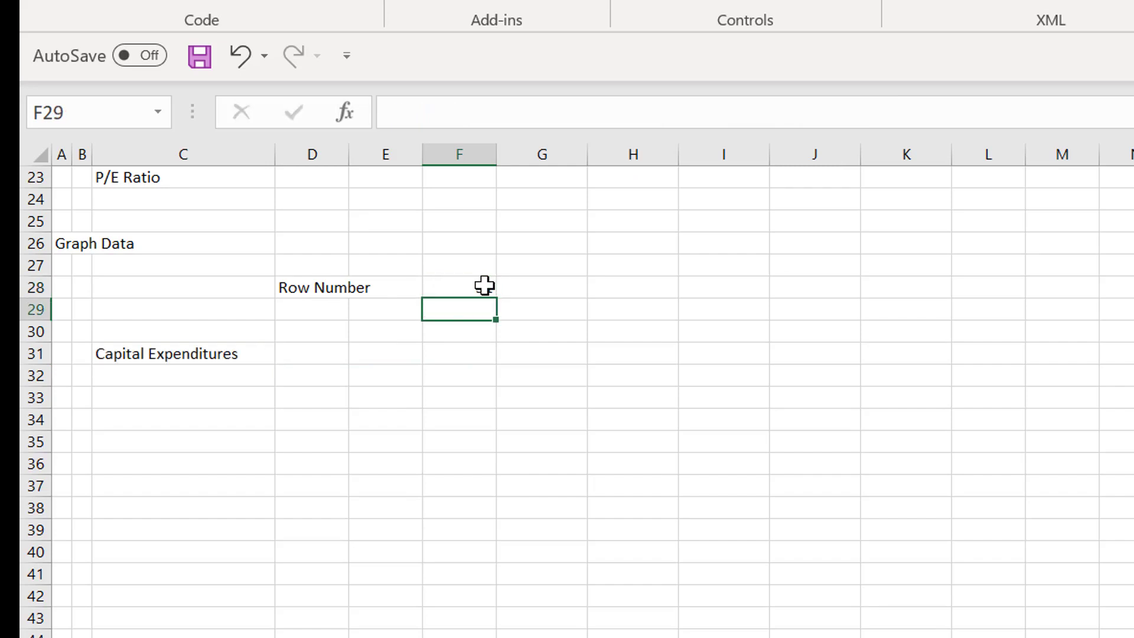
key(Left)
key(Left)
key(Left)
key(Down)
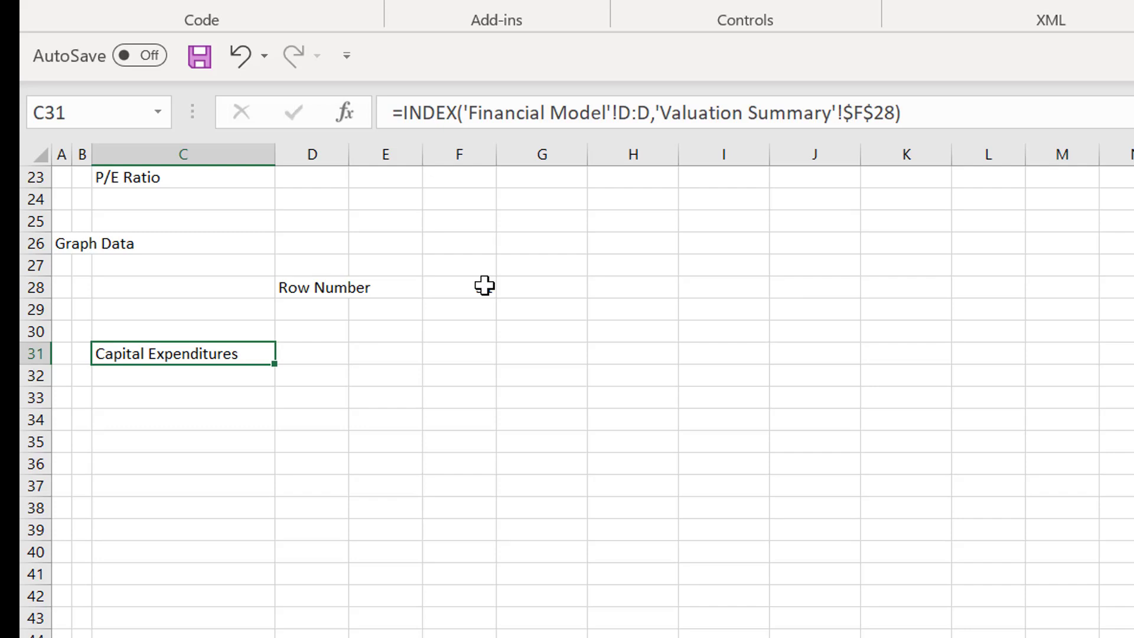
key(shift+Right)
key(shift+Right)
key(shift+Right)
key(shift+Right)
key(shift+Right)
key(shift+Right)
key(shift+Right)
key(shift+Right)
key(shift+Right)
key(shift+Right)
key(shift+Right)
key(shift+Right)
key(shift+Right)
key(shift+Right)
key(shift+Right)
key(shift+Right)
key(shift+Right)
key(shift+Right)
key(shift+Right)
key(shift+Right)
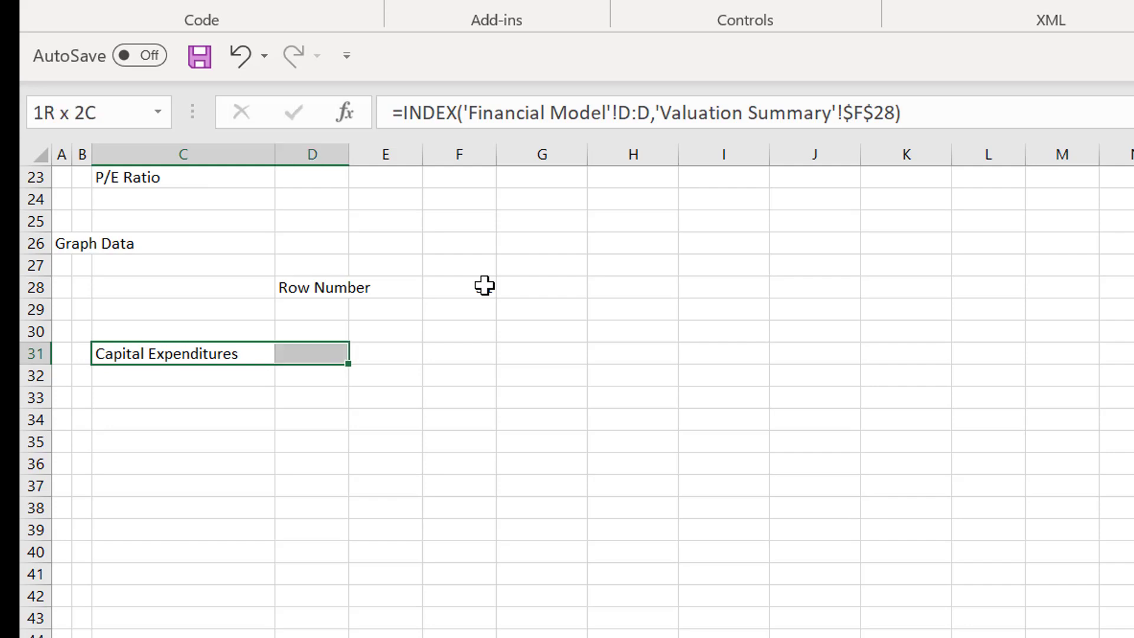
key(shift+Right)
key(shift+Right)
key(shift+Right)
key(shift+Right)
key(shift+Right)
key(shift+Right)
key(shift+Right)
key(shift+Right)
key(shift+Right)
key(shift+Right)
key(shift+Right)
key(shift+Right)
key(shift+Right)
key(shift+Right)
key(shift+Right)
key(shift+Right)
key(shift+Right)
key(shift+Right)
key(shift+Right)
key(shift+Right)
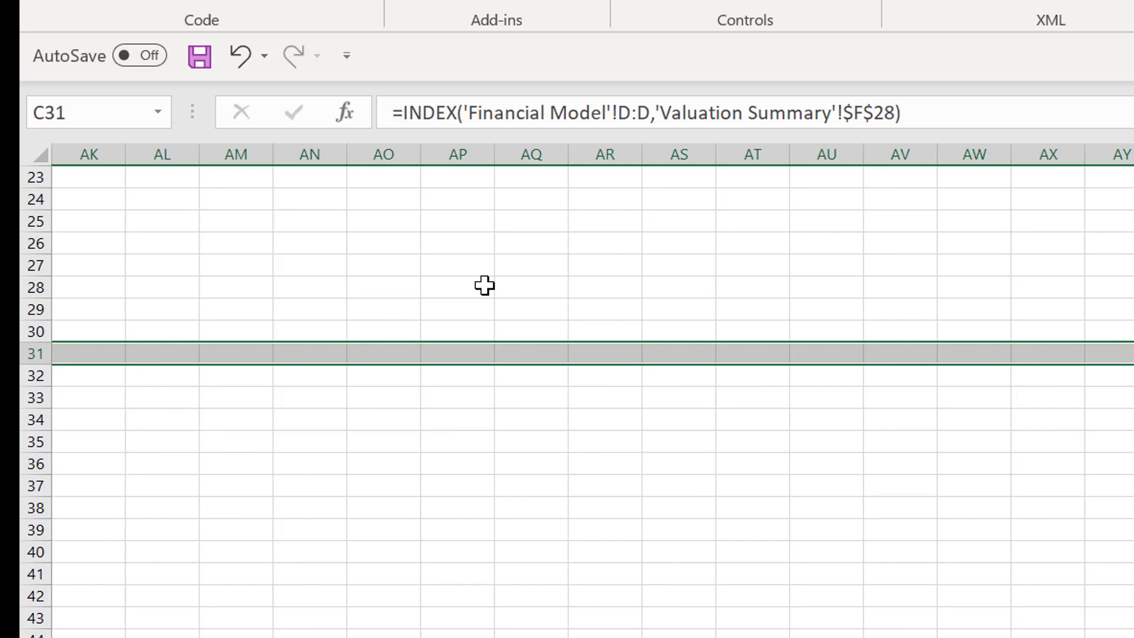
key(ctrl+r)
key(Home)
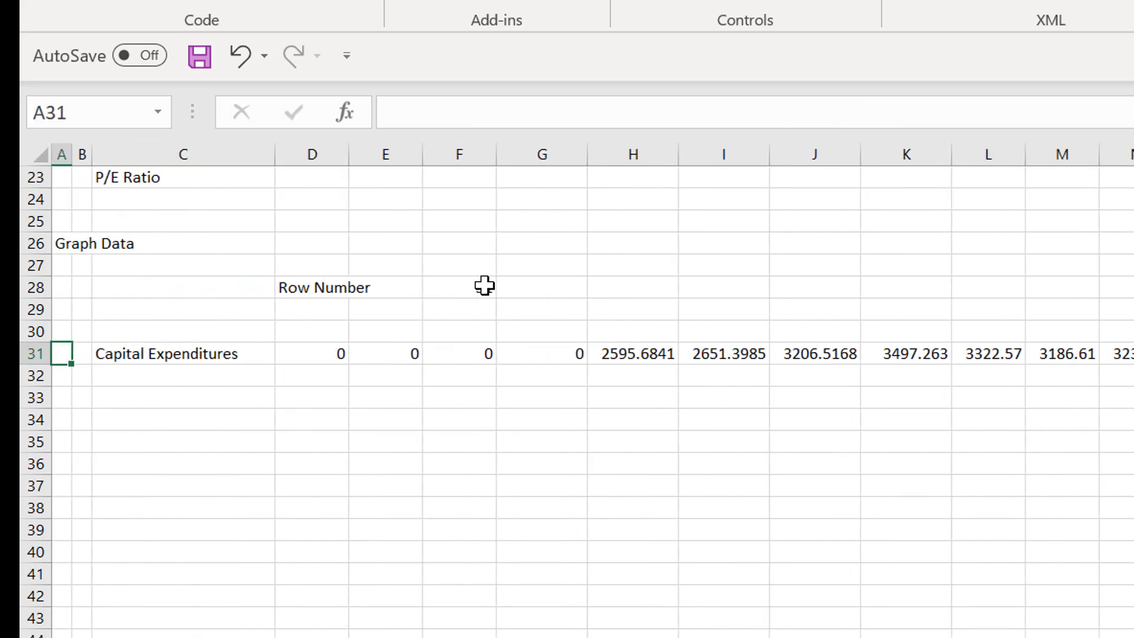
Link H30 to the first quarter date in cell I2 of the Financial Model sheet
key(Up)
key(Right)
key(Right)
key(Right)
key(Right)
key(Right)
key(Right)
key(Right)
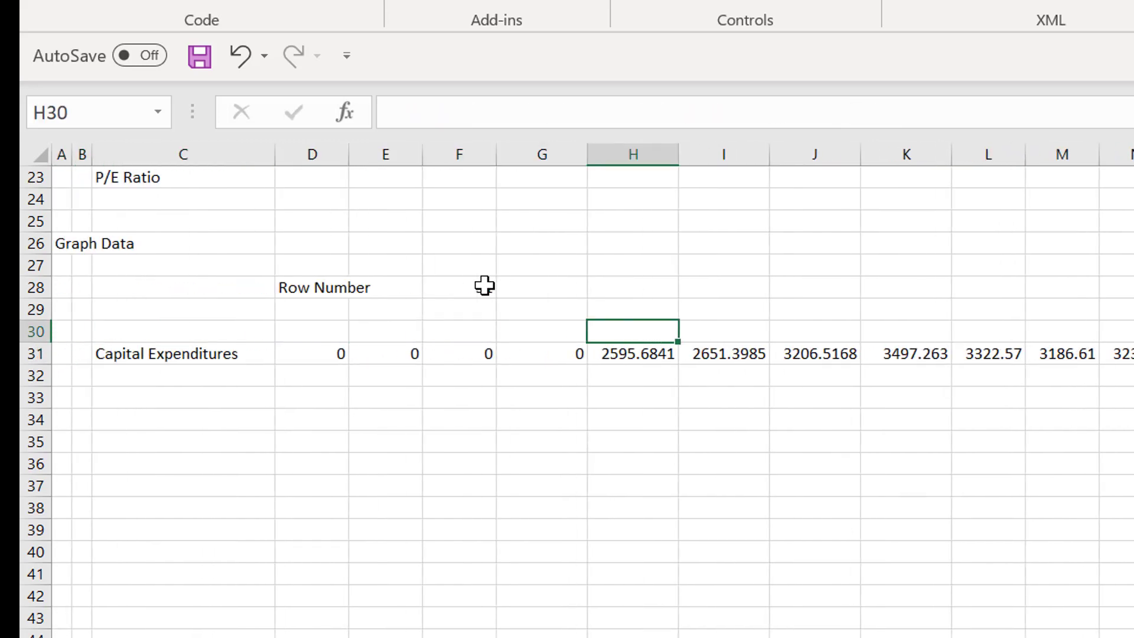
text(=)
key(ctrl+Page_Up)
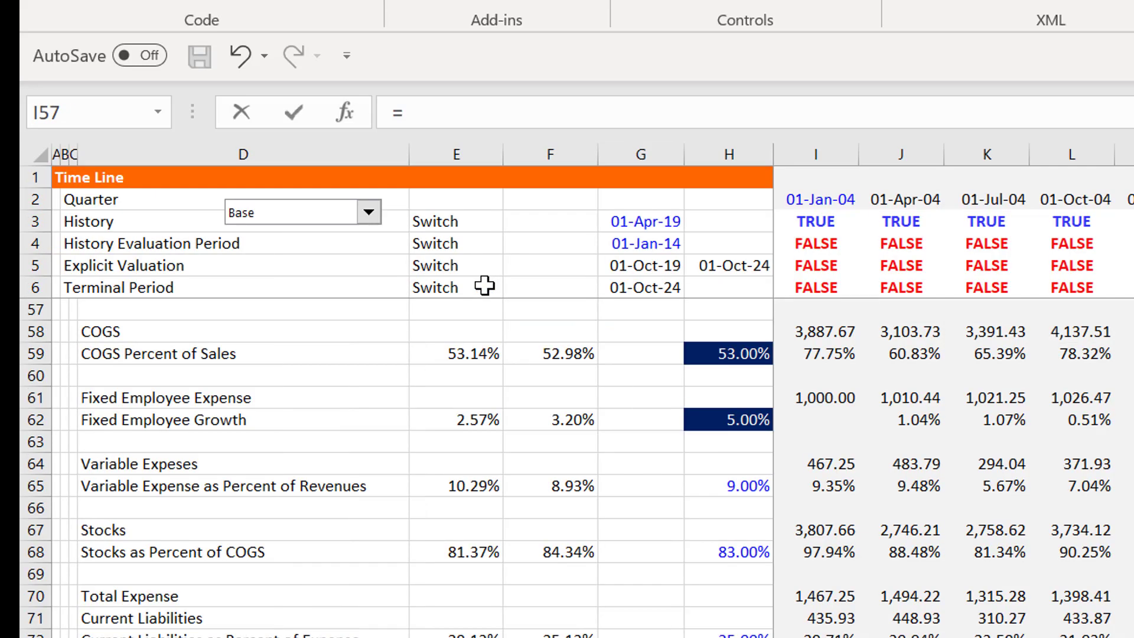
click(850, 212)
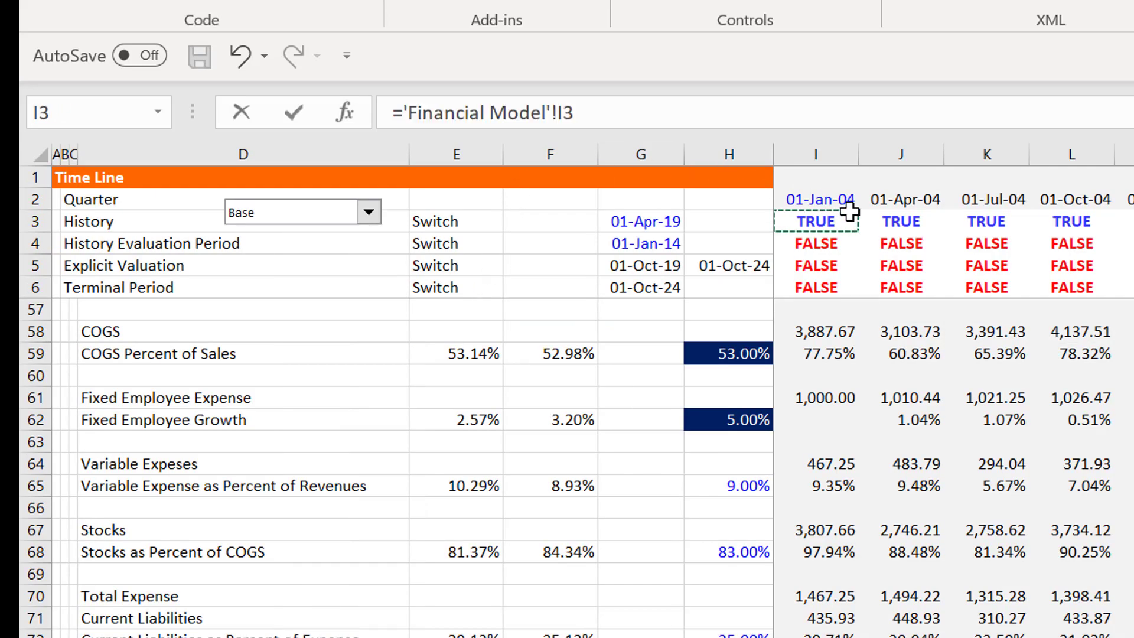
key(Up)
key(Return)
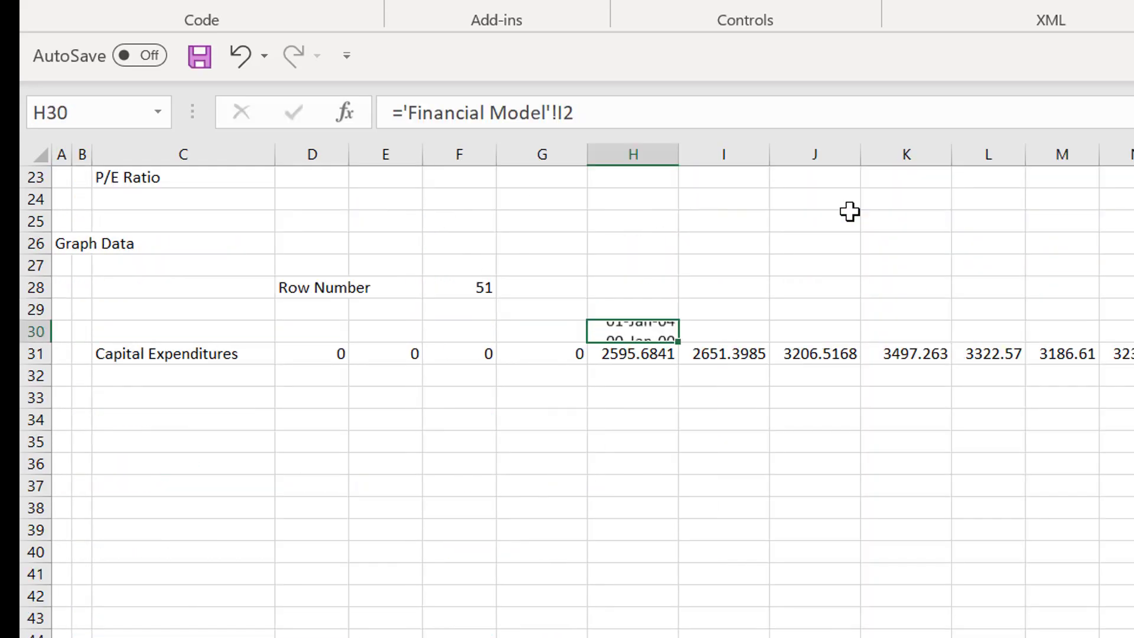
Fill the date link in H30 rightward along row 30, past column BY, to build the quarterly date header
key(shift+Right)
key(shift+Right)
key(shift+Right)
key(shift+Right)
key(shift+Right)
key(shift+Right)
key(shift+Right)
key(shift+Right)
key(shift+Right)
key(shift+Right)
key(shift+Right)
key(shift+Right)
key(shift+Right)
key(shift+Right)
key(shift+Right)
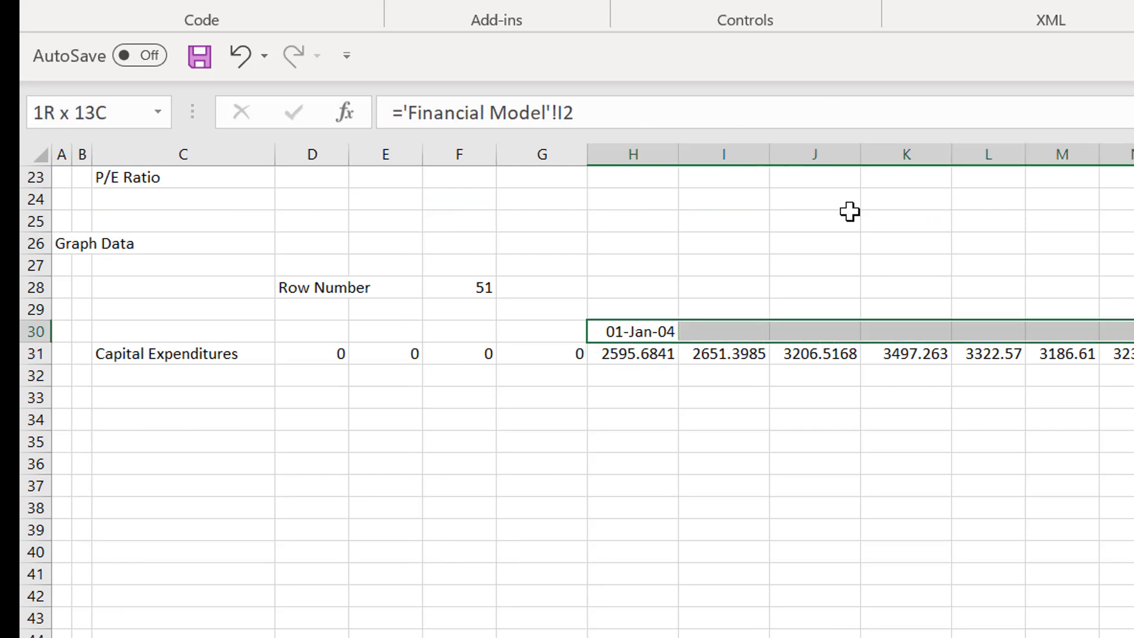
key(shift+Right)
key(shift+Right)
key(shift+Right)
key(shift+Right)
key(shift+Right)
key(shift+Right)
key(shift+Right)
key(shift+Right)
key(shift+Right)
key(shift+Right)
key(shift+Right)
key(shift+Right)
key(shift+Right)
key(shift+Right)
key(shift+Right)
key(shift+Right)
key(shift+Right)
key(shift+Right)
key(shift+Right)
key(shift+Right)
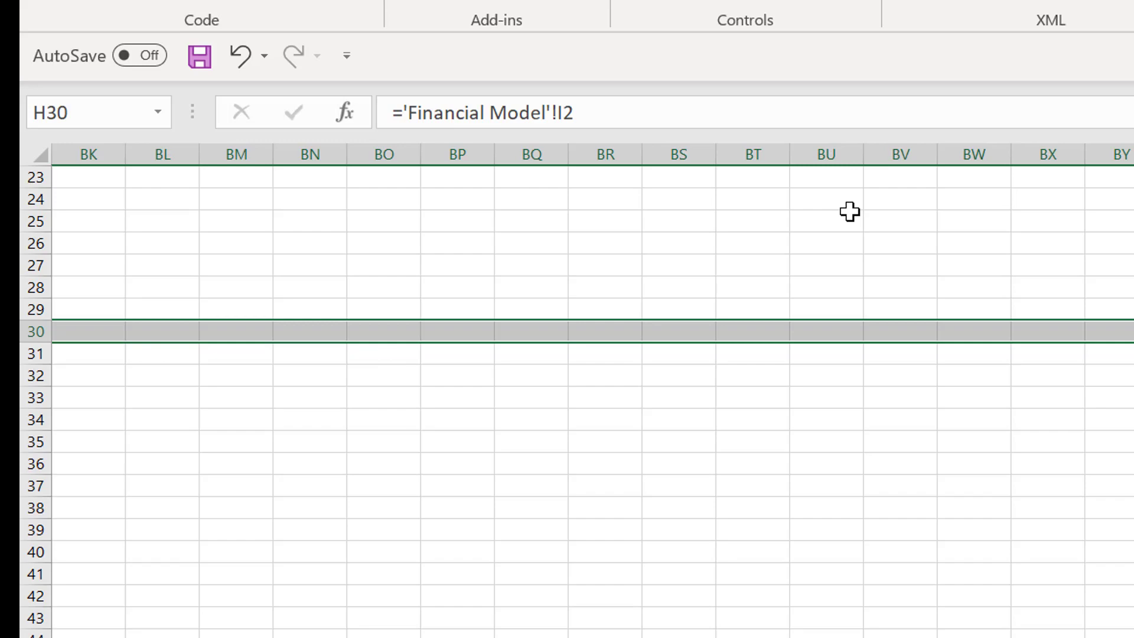
key(ctrl+r)
key(Left)
key(Right)
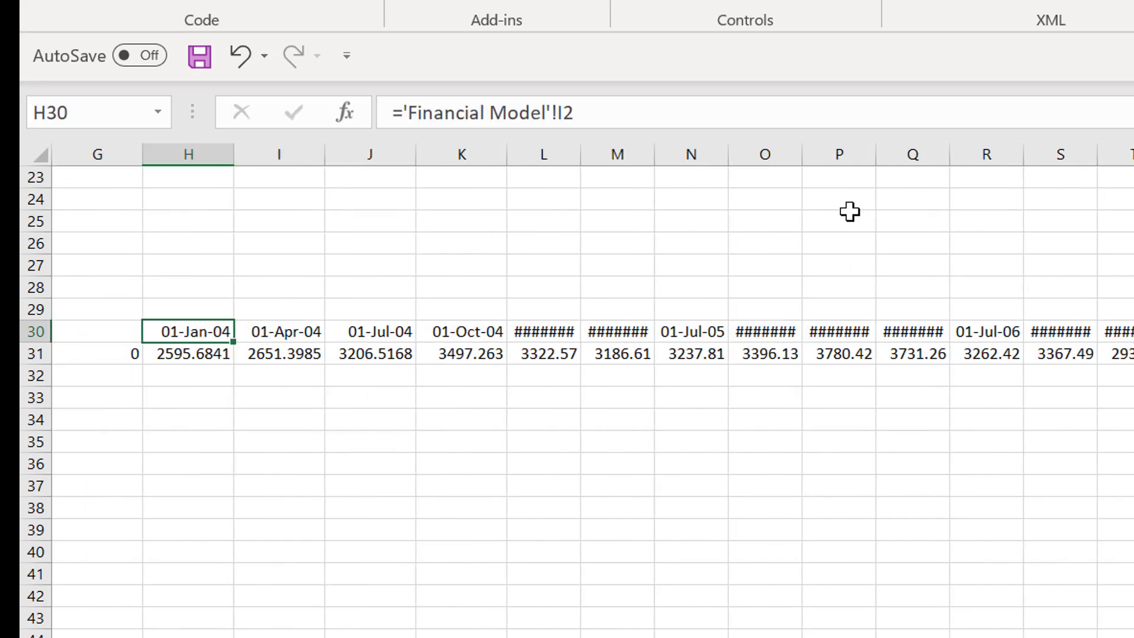
Widen the columns across the whole sheet slightly so that every date in row 30 fits
key(ctrl+shift+Right)
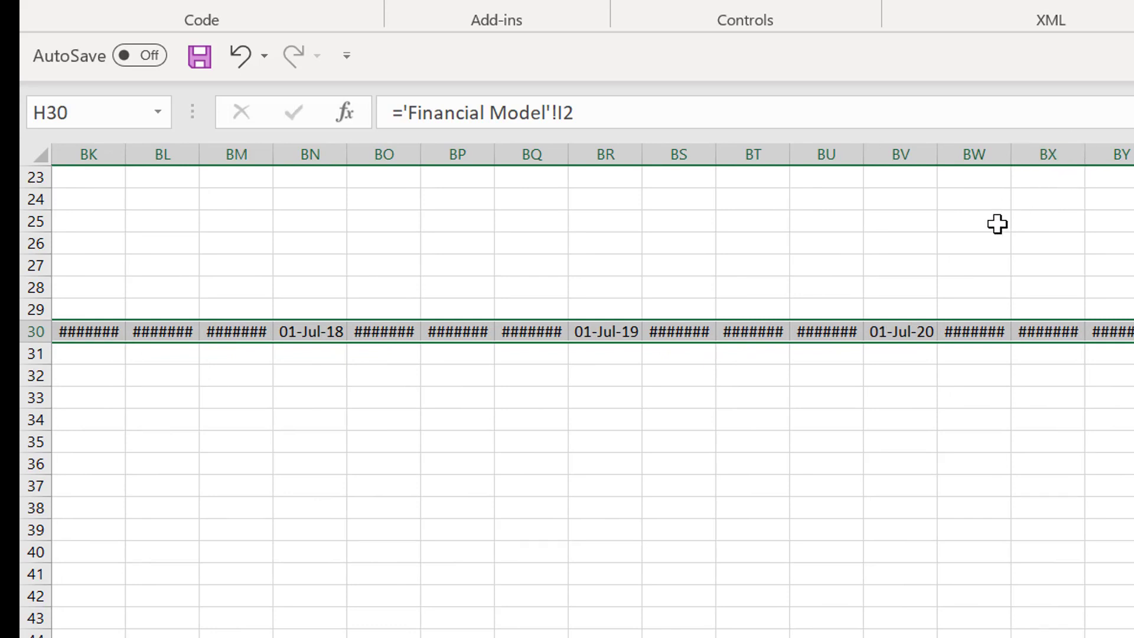
key(ctrl+a)
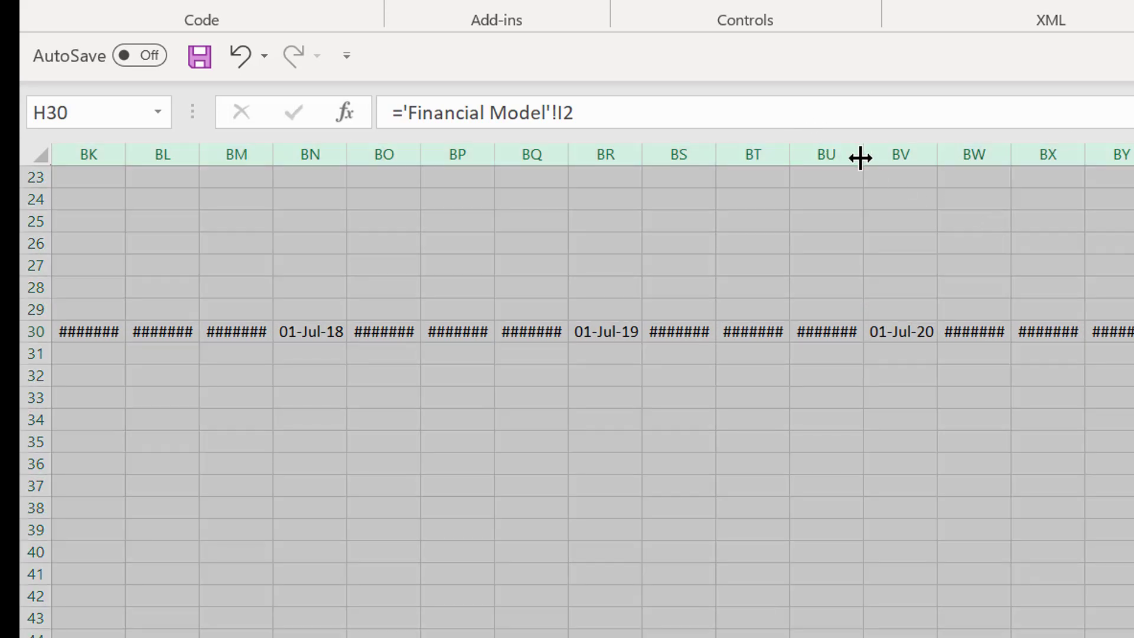
drag(860, 158, 868, 160)
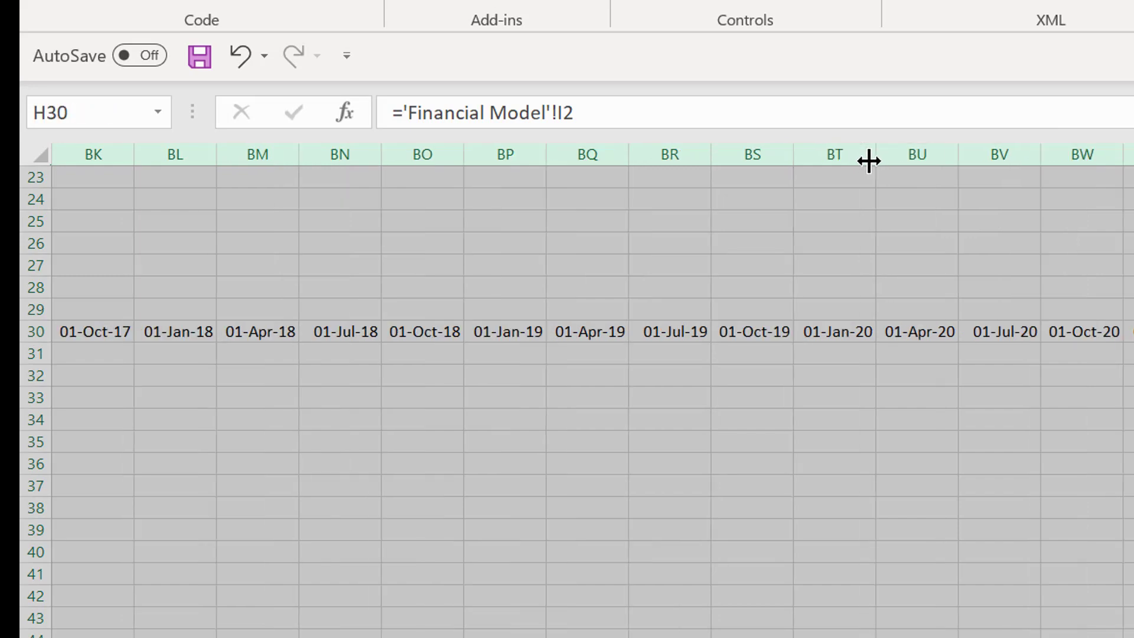
Review the quarterly date header along row 30 from column H to its last filled column
key(Left)
key(Left)
key(Left)
key(Right)
key(Right)
key(Right)
key(Right)
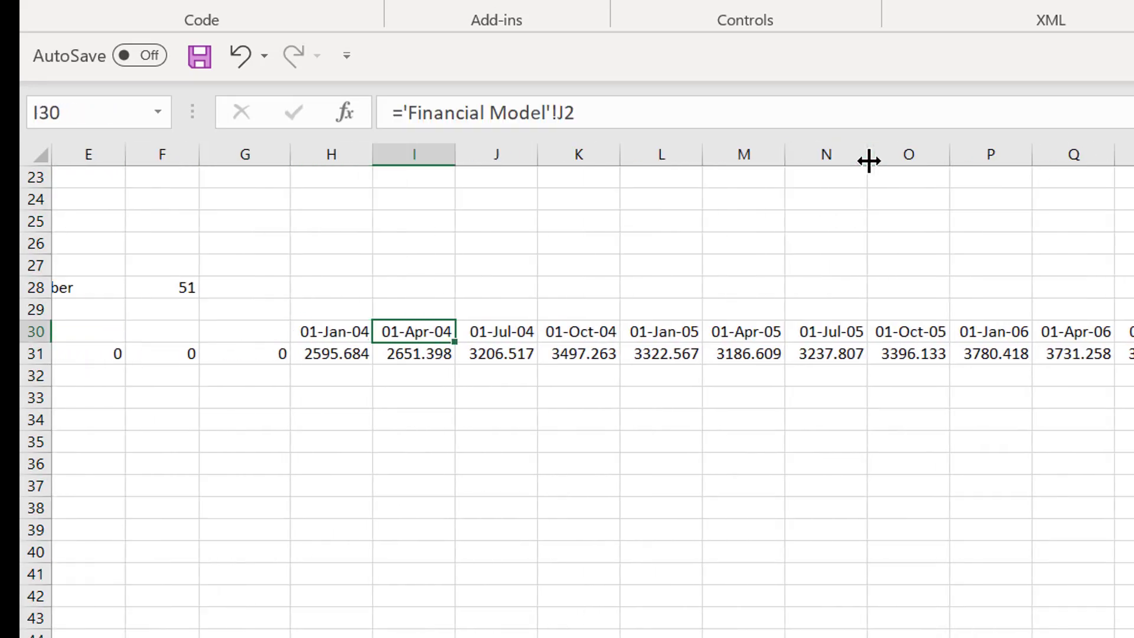
key(Right)
key(Right)
key(Right)
key(Right)
key(Right)
key(Right)
key(Right)
key(Right)
key(Right)
key(Right)
key(Right)
key(Right)
key(Right)
key(Right)
key(Right)
key(Right)
key(Right)
key(Right)
key(Right)
key(Right)
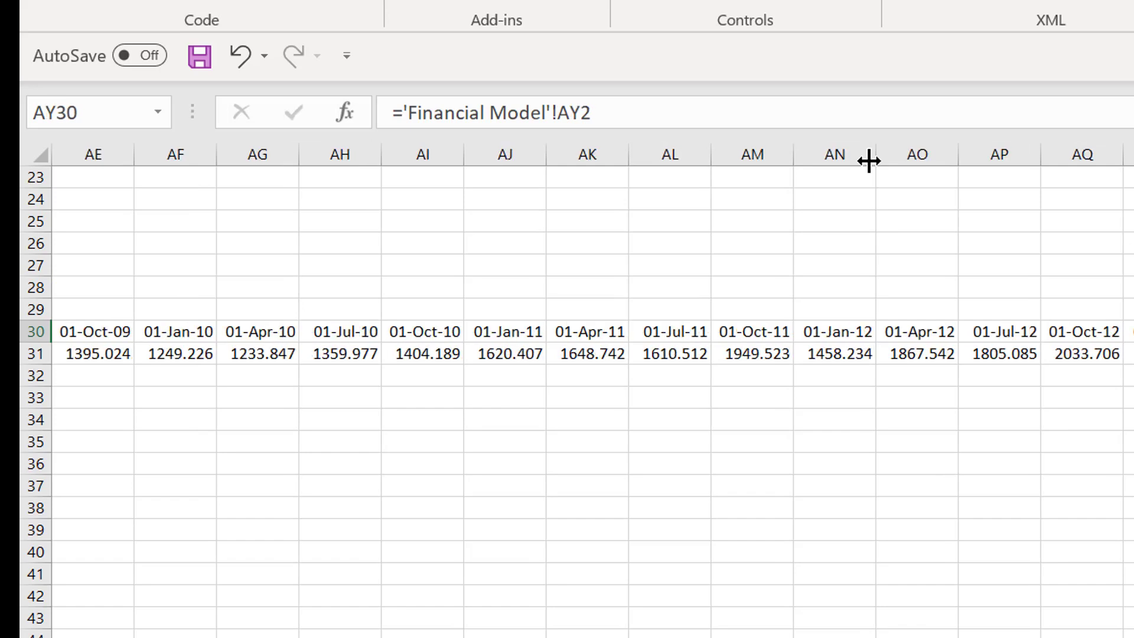
key(Right)
key(Right)
key(Right)
key(Right)
key(Right)
key(Right)
key(Right)
key(Right)
key(Right)
key(Right)
key(Right)
key(Right)
key(Right)
key(Right)
key(Right)
key(Right)
key(Right)
key(Right)
key(Right)
key(Right)
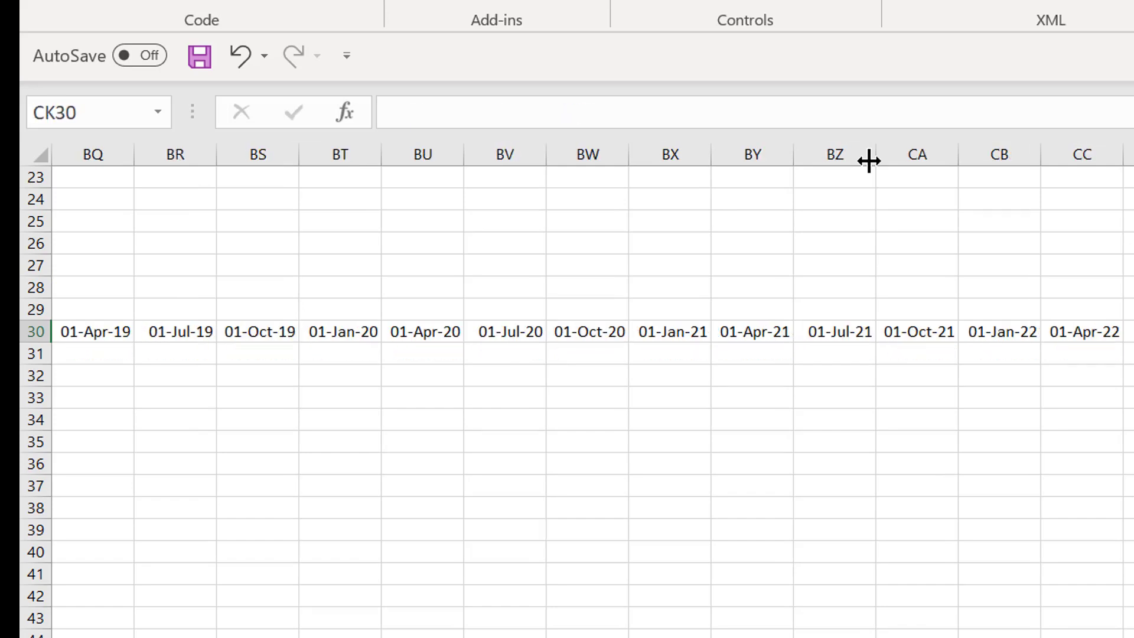
key(Right)
key(Right)
key(Right)
key(Right)
key(Right)
key(Right)
Extend the Financial Model date link from CH30 rightward along row 30, past column ED
key(Left)
key(Left)
key(Left)
key(Left)
key(Left)
key(Left)
key(Left)
key(Left)
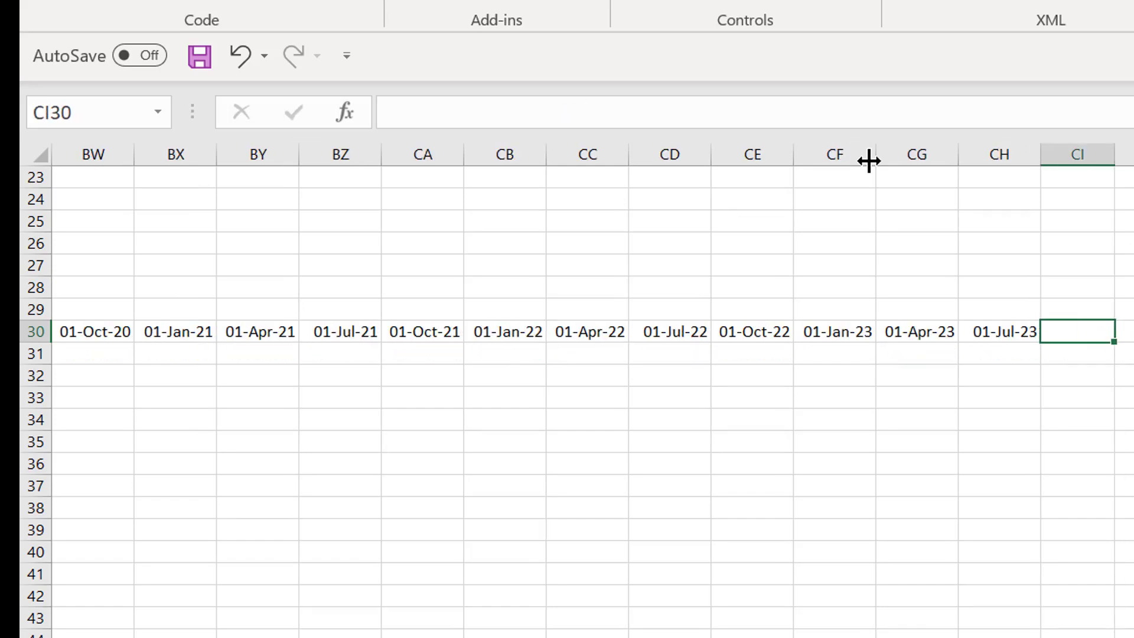
key(Left)
key(shift+Right)
key(shift+Right)
key(shift+Right)
key(shift+Right)
key(shift+Right)
key(shift+Right)
key(shift+Right)
key(shift+Right)
key(shift+Right)
key(shift+Right)
key(shift+Right)
key(shift+Right)
key(shift+Right)
key(shift+Right)
key(shift+Right)
key(shift+Right)
key(shift+Right)
key(shift+Right)
key(shift+Right)
key(shift+Right)
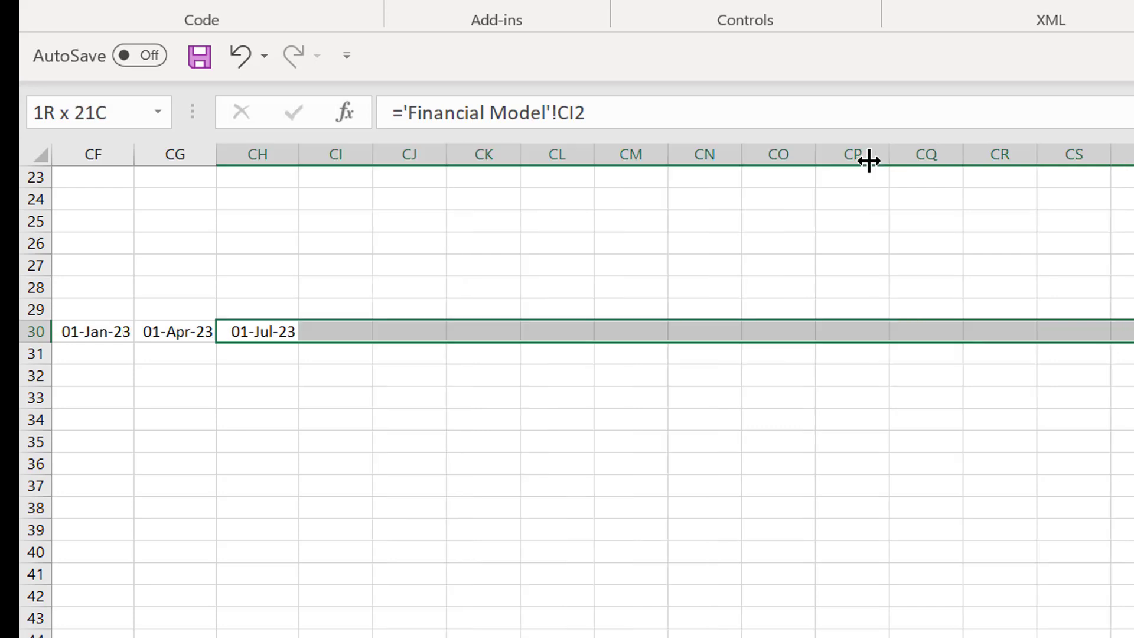
key(shift+Right)
key(shift+Right)
key(shift+Right)
key(shift+Right)
key(shift+Right)
key(shift+Right)
key(shift+Right)
key(shift+Right)
key(shift+Right)
key(shift+Right)
key(shift+Right)
key(shift+Right)
key(shift+Right)
key(shift+Right)
key(shift+Right)
key(shift+Right)
key(shift+Right)
key(shift+Right)
key(shift+Right)
key(shift+Right)
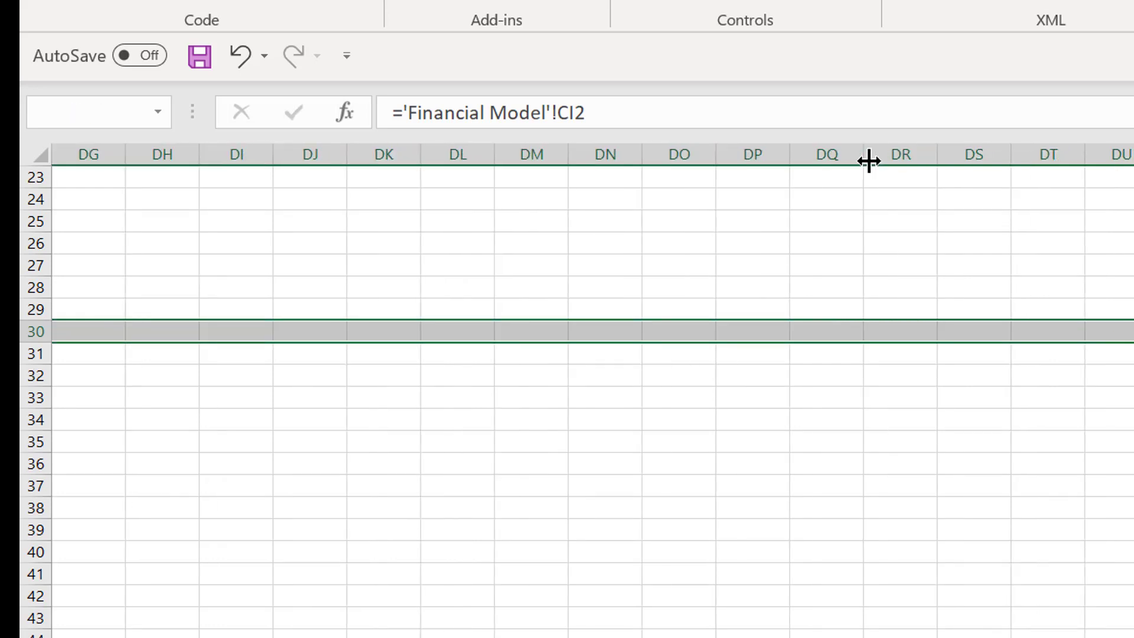
key(shift+Right)
key(shift+Right)
key(shift+Right)
key(shift+Right)
key(shift+Right)
key(shift+Right)
key(shift+Right)
key(shift+Right)
key(shift+Right)
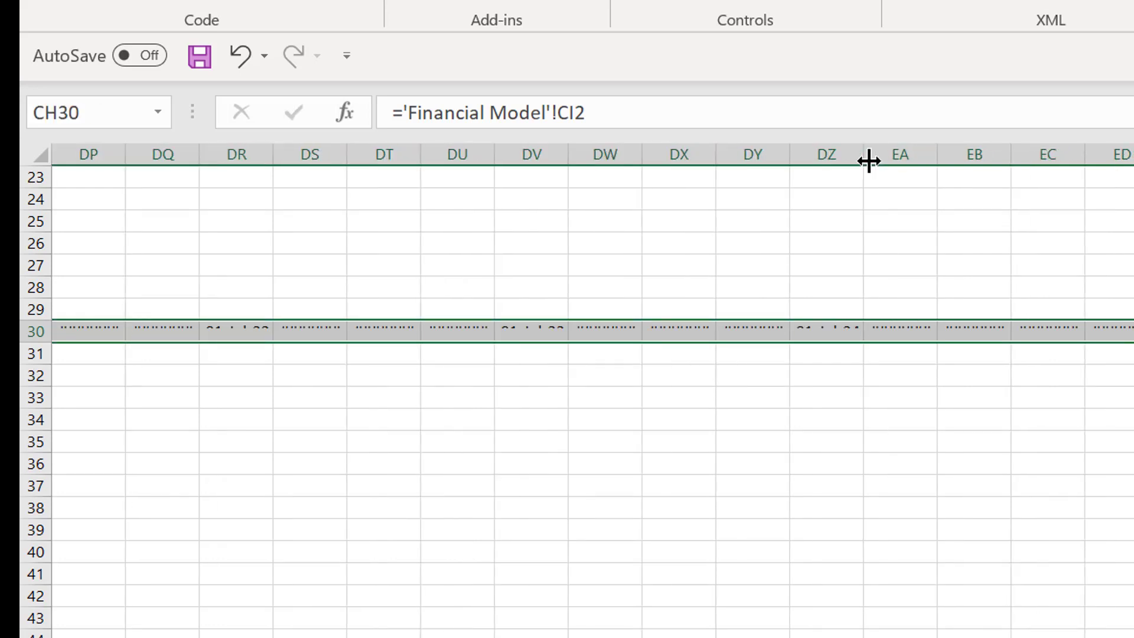
Widen all the sheet's columns again so that the extended dates from CI30 onward fit
key(ctrl+a)
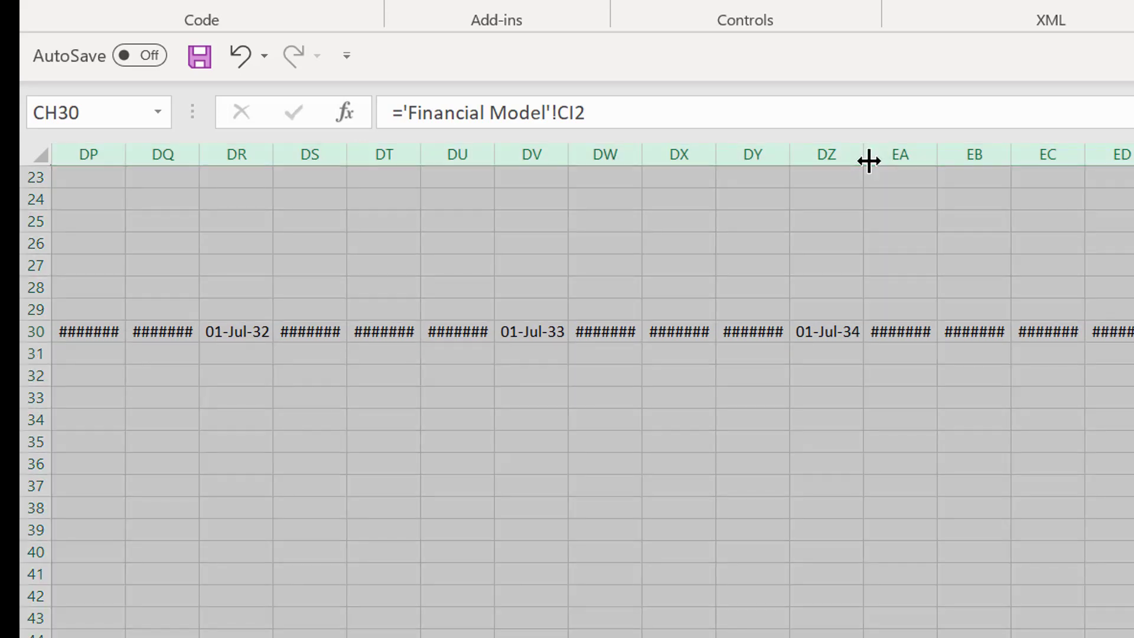
drag(860, 161, 868, 161)
key(Right)
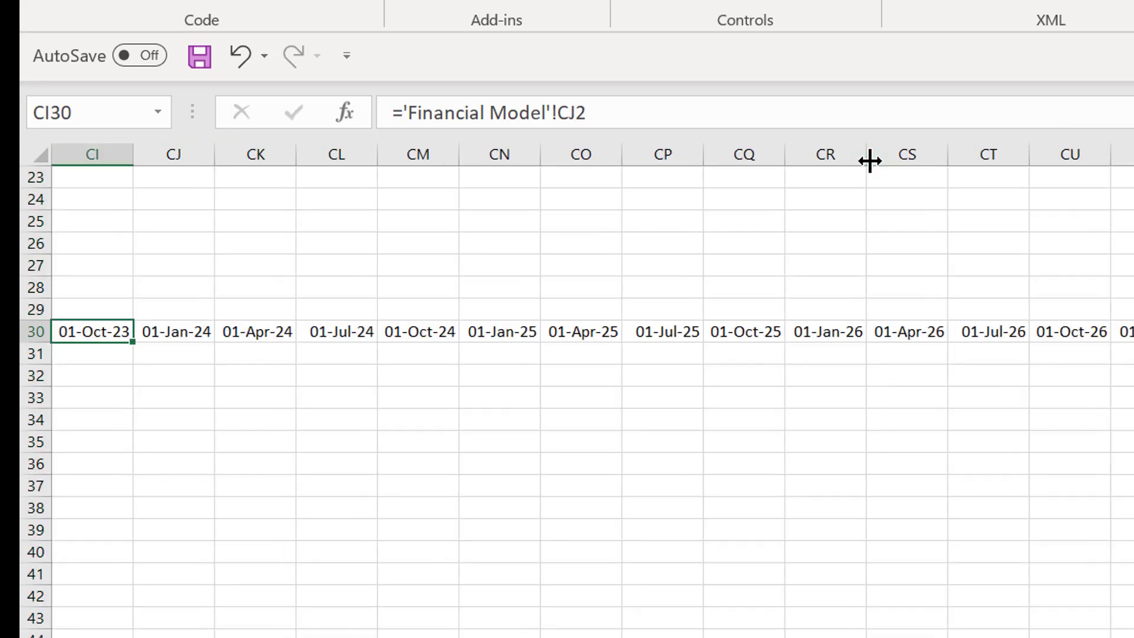
Clear the 00-Jan-00 entries at the end of the date header, from EA30 through the last filled cell of row 30
key(Up)
key(Right)
key(Right)
key(Right)
key(Right)
key(Right)
key(Right)
key(Right)
key(Right)
key(Right)
key(Right)
key(Right)
key(Right)
key(Right)
key(Right)
key(Right)
key(Right)
key(Right)
key(Right)
key(Right)
key(Right)
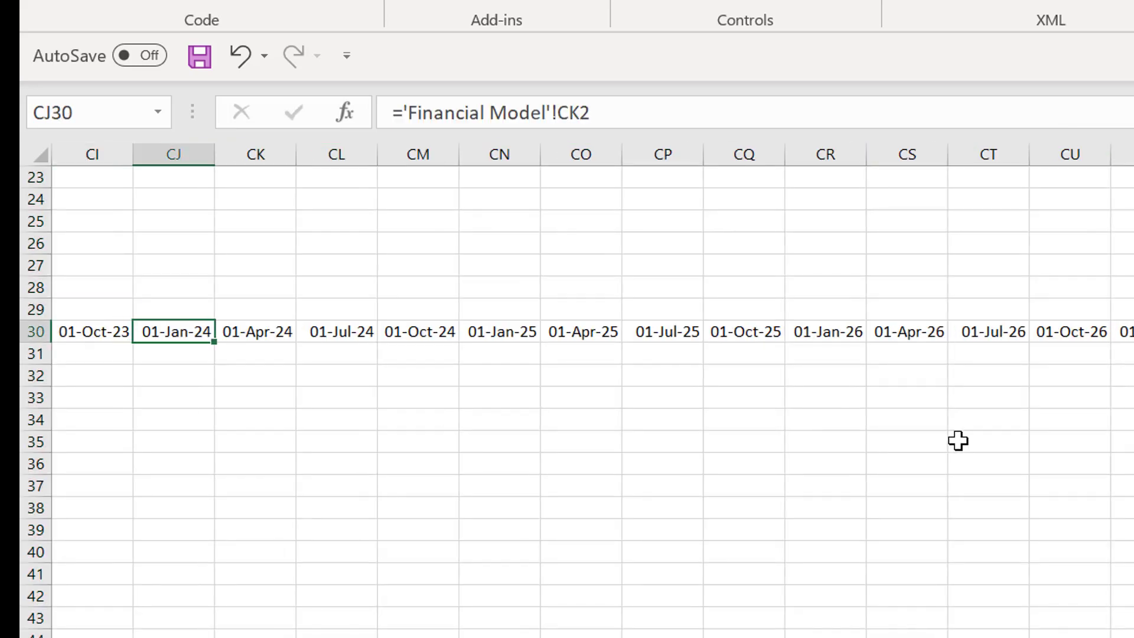
key(Right)
key(Right)
key(Right)
key(Right)
key(Right)
key(Right)
key(Right)
key(Right)
key(Right)
key(Right)
key(Right)
key(Right)
key(Right)
key(Right)
key(Right)
key(Right)
key(Right)
key(Right)
key(Right)
key(Right)
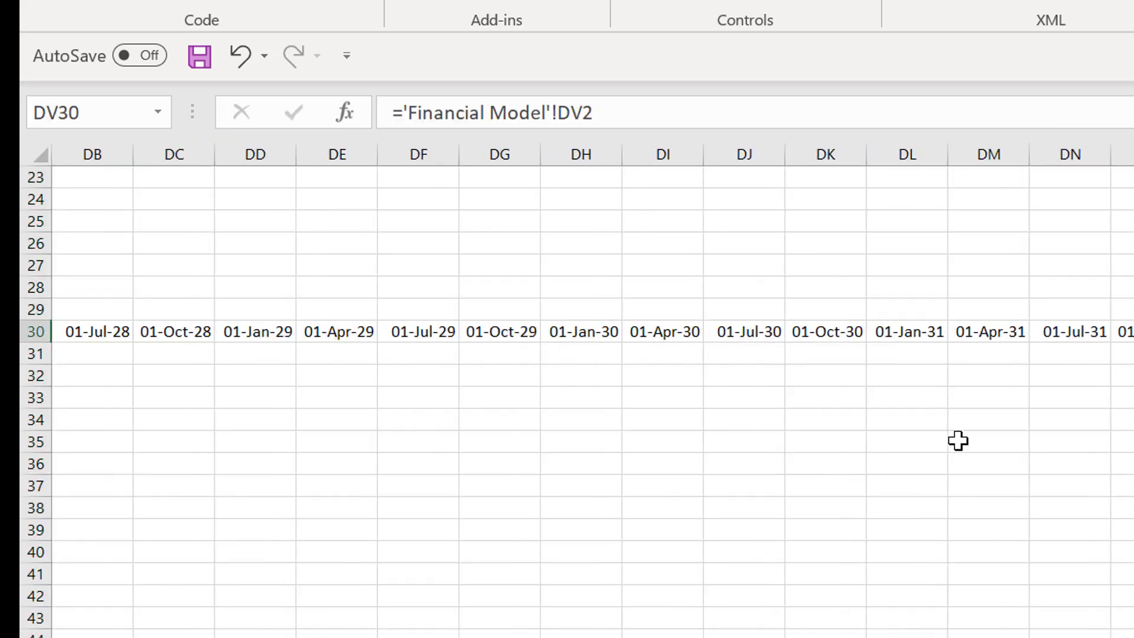
key(Left)
key(Left)
key(Left)
key(Left)
key(Left)
key(Left)
key(Left)
key(Left)
key(Left)
key(Left)
key(Left)
key(Left)
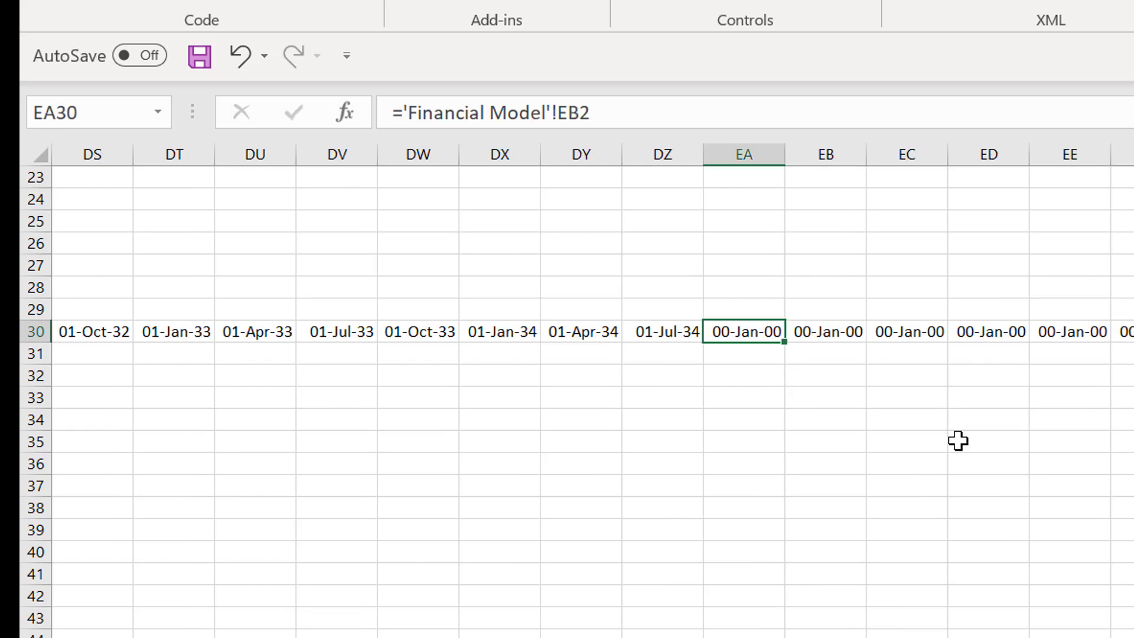
key(Right)
key(Right)
key(Right)
key(ctrl+shift+Right)
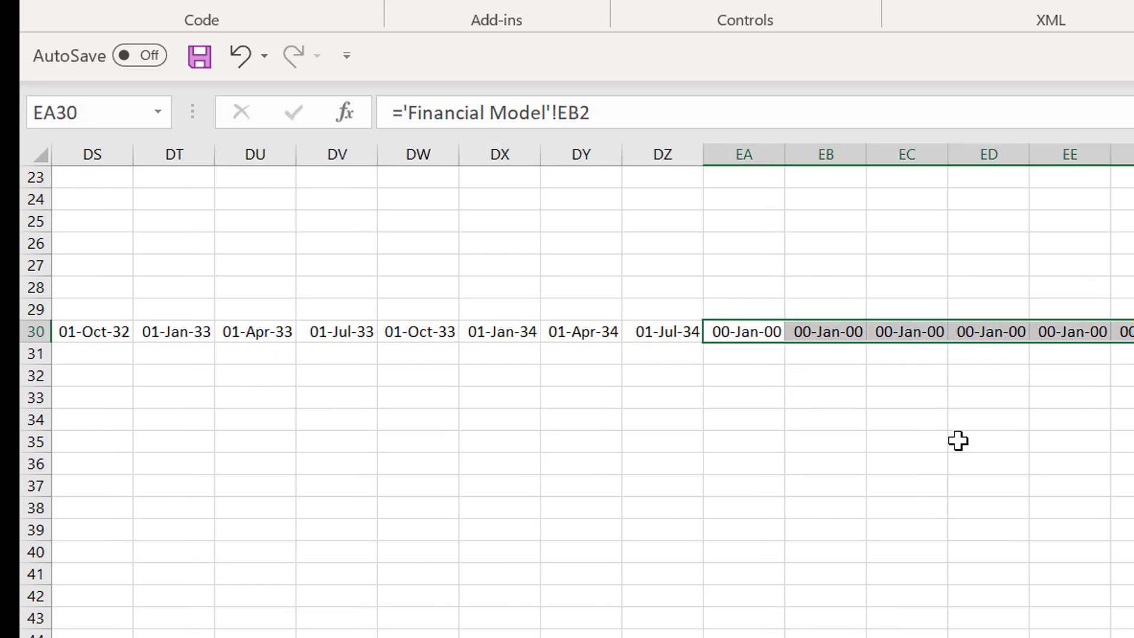
key(Delete)
key(Left)
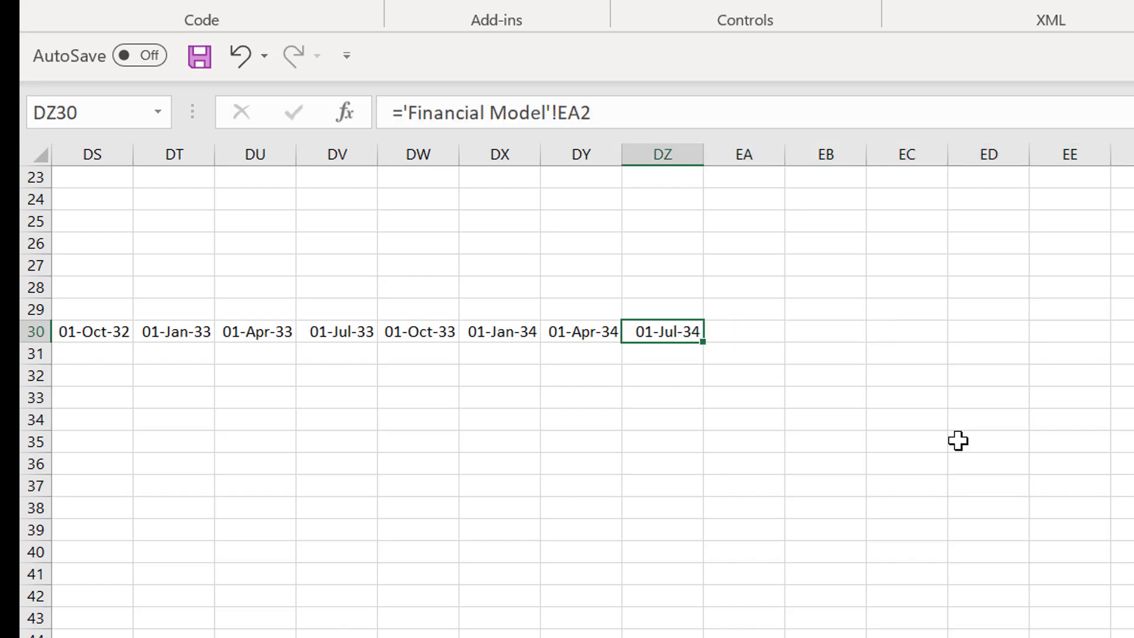
Examine the INDEX formulas and their values along row 31 beneath the quarterly date header
key(ctrl+Left)
key(Left)
key(Left)
key(Down)
key(Right)
key(Right)
key(Right)
key(Right)
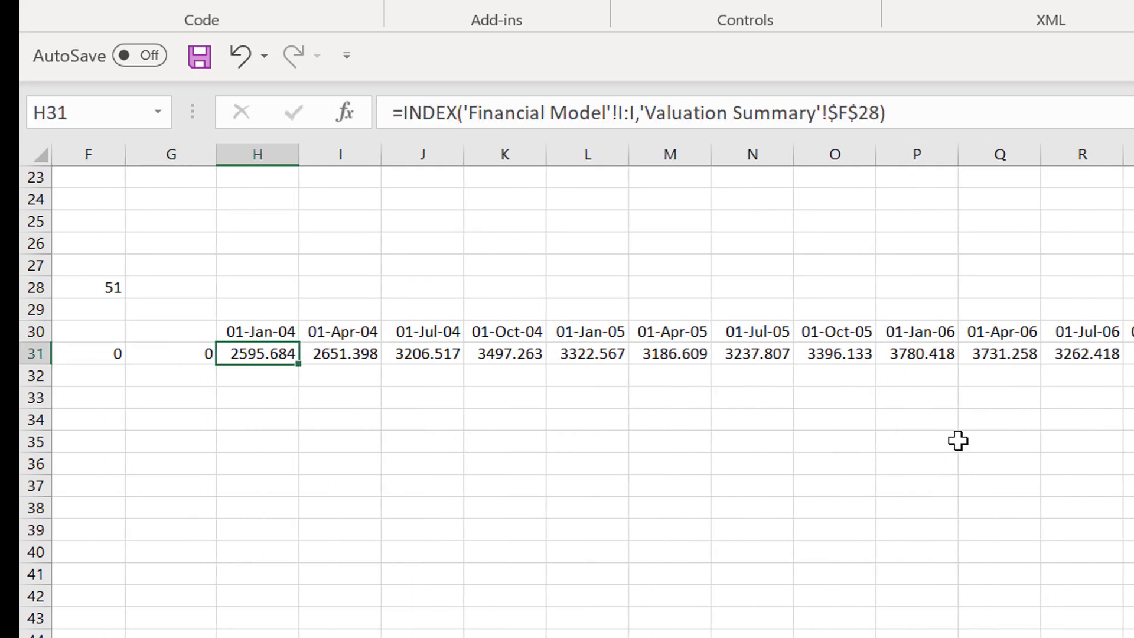
key(Right)
key(Left)
key(Left)
key(Right)
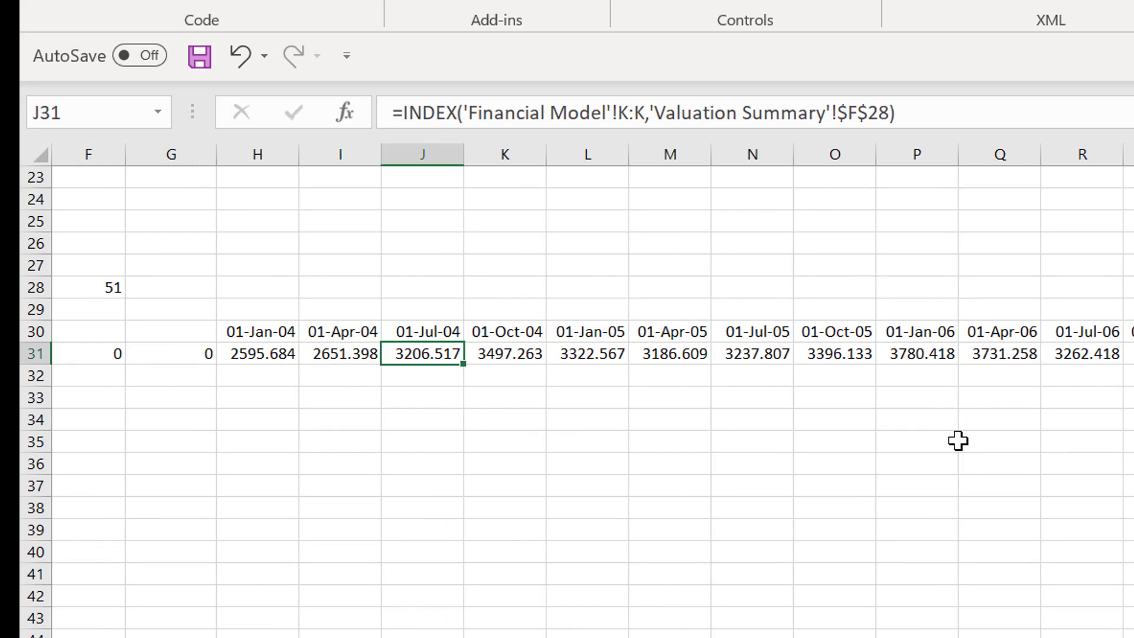
key(ctrl+Right)
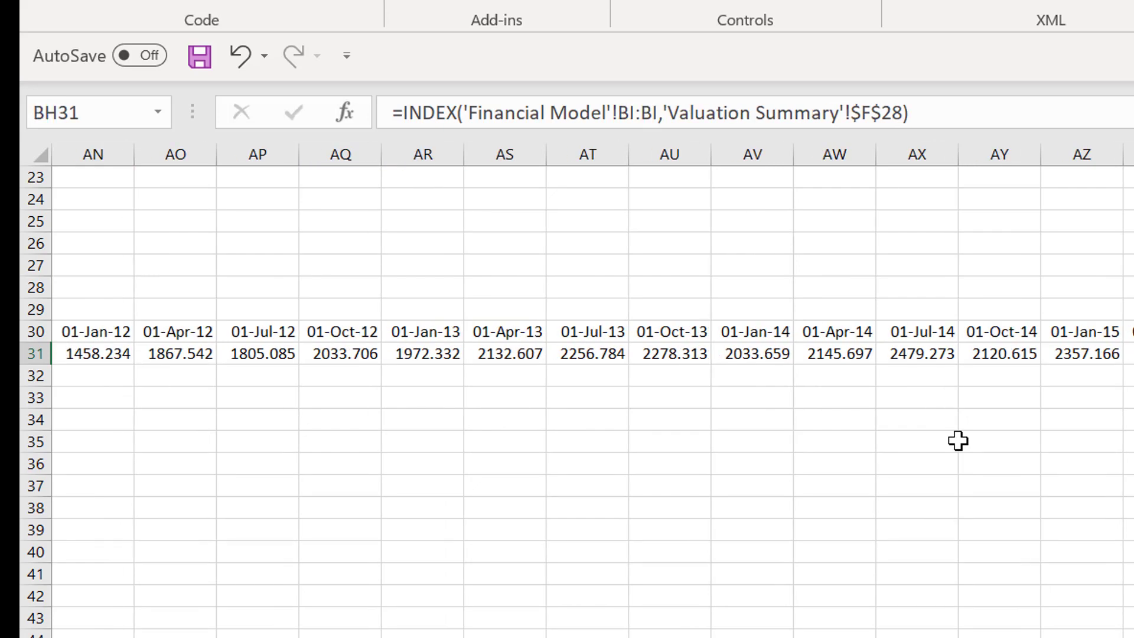
key(Left)
key(Left)
key(Left)
key(Left)
key(Left)
key(Left)
key(Left)
key(Left)
key(Left)
key(Left)
key(Left)
key(Left)
key(Left)
key(Left)
key(Left)
key(Left)
key(Left)
key(Left)
key(Left)
key(Left)
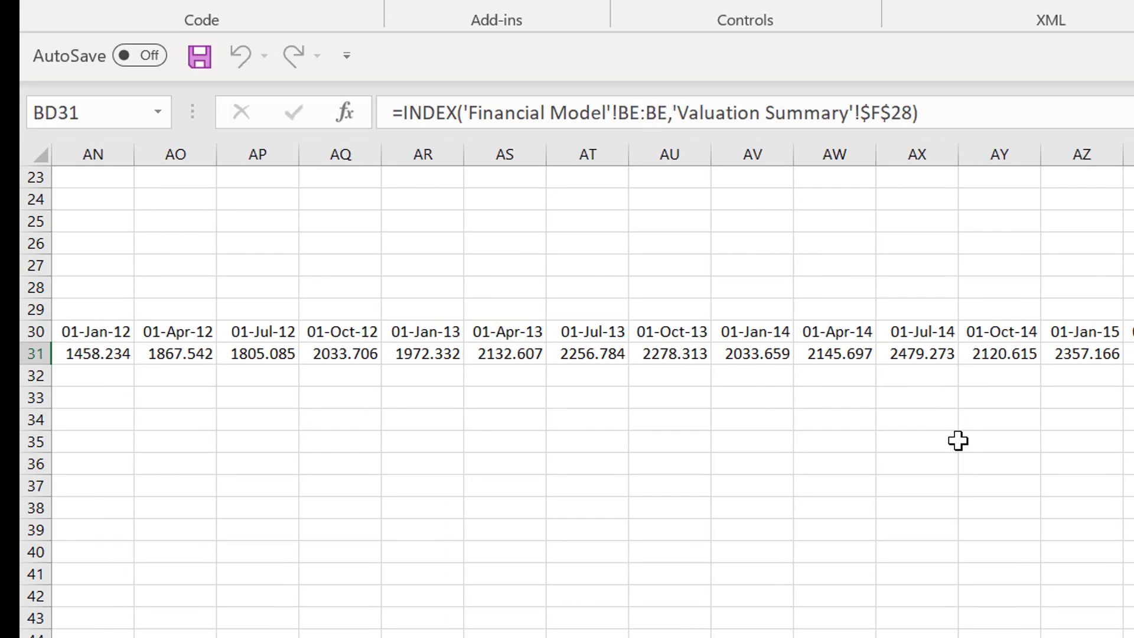
key(Left)
key(Left)
key(Left)
key(Left)
key(Left)
key(Left)
key(Left)
key(Left)
key(Left)
key(Left)
key(Left)
key(Left)
key(Left)
key(Left)
key(Left)
key(Left)
key(Left)
key(Left)
key(Left)
key(Left)
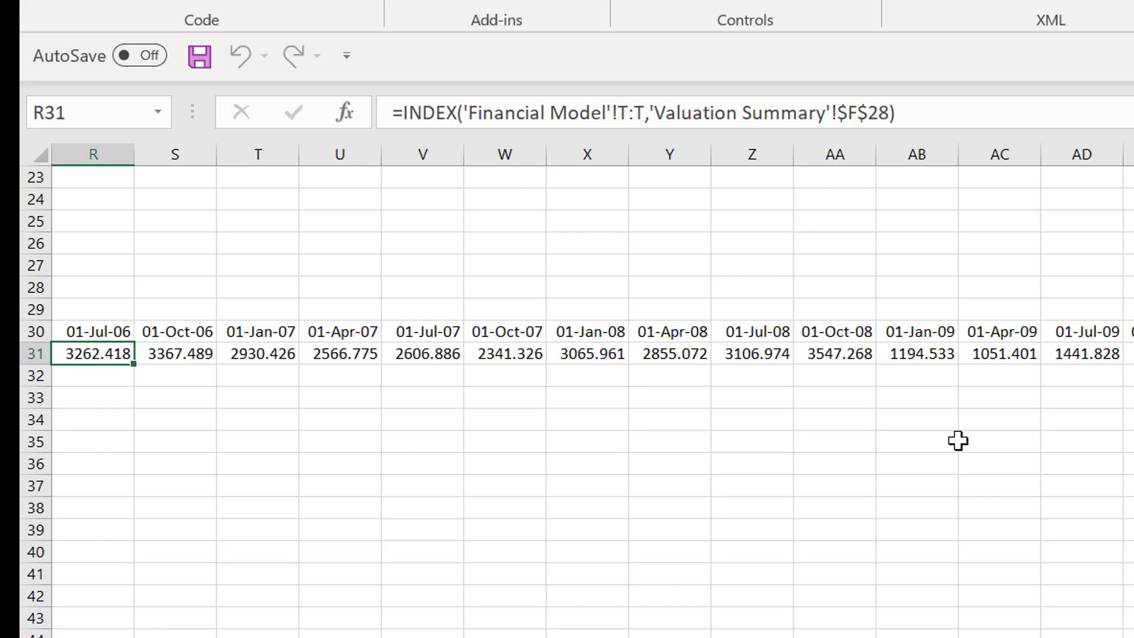
Clear the unneeded cells D30:G31 between the Capital Expenditures label and the first dated column
key(Left)
key(Up)
key(Right)
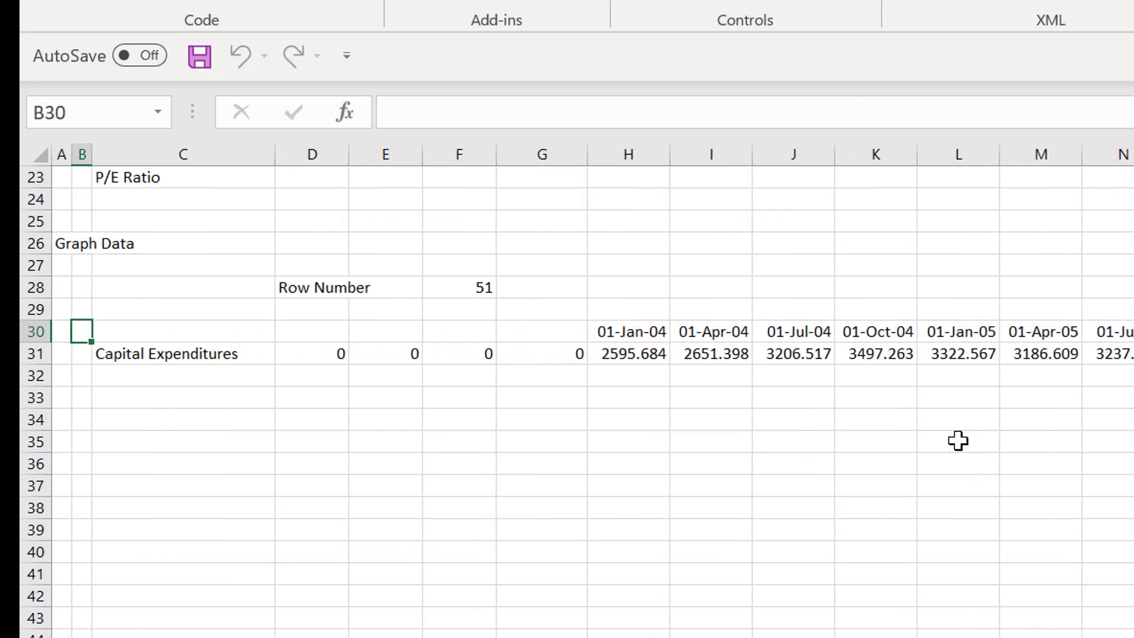
key(Right)
key(Right)
key(shift+Down)
key(shift+Right)
key(shift+Right)
key(shift+Right)
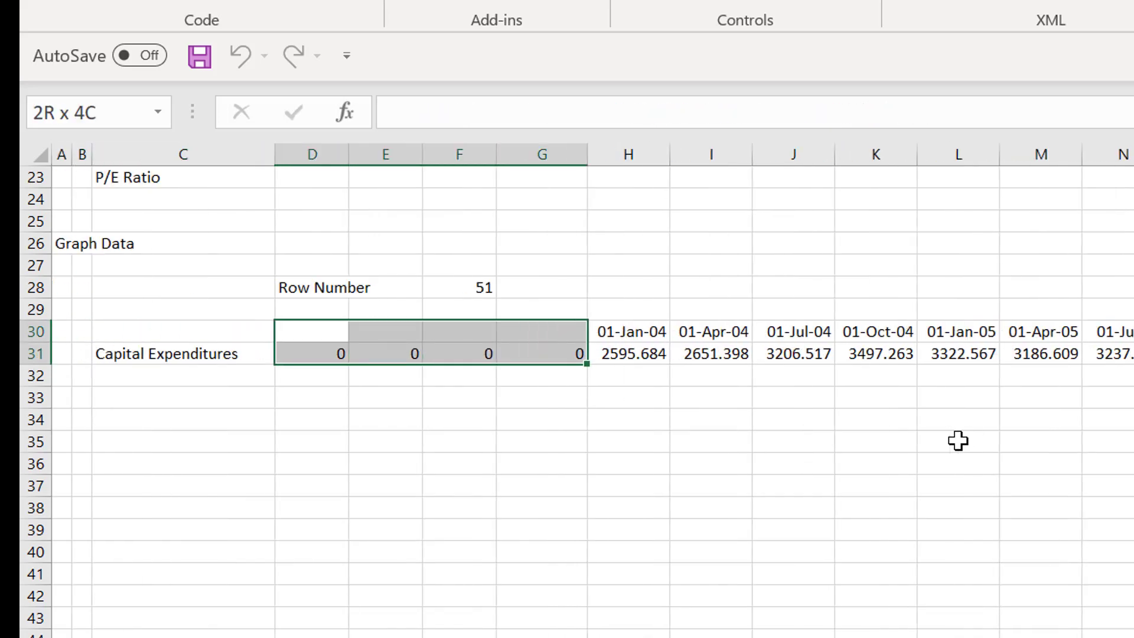
key(Delete)
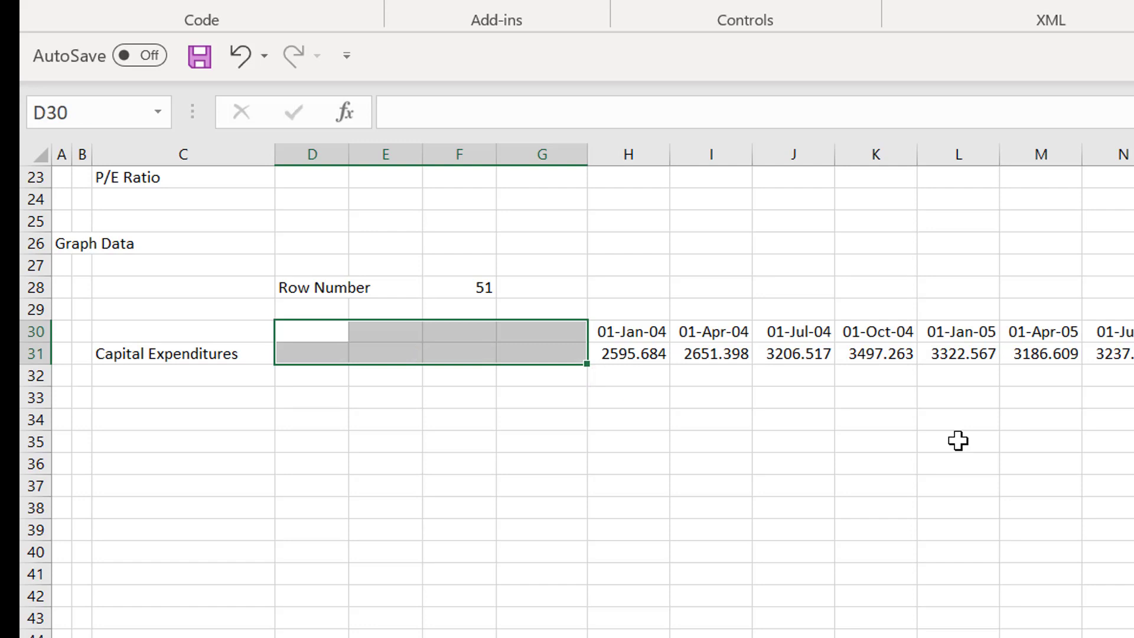
Set the graph data Row Number in F28 to 56
key(Down)
key(Right)
key(Right)
key(Right)
key(Right)
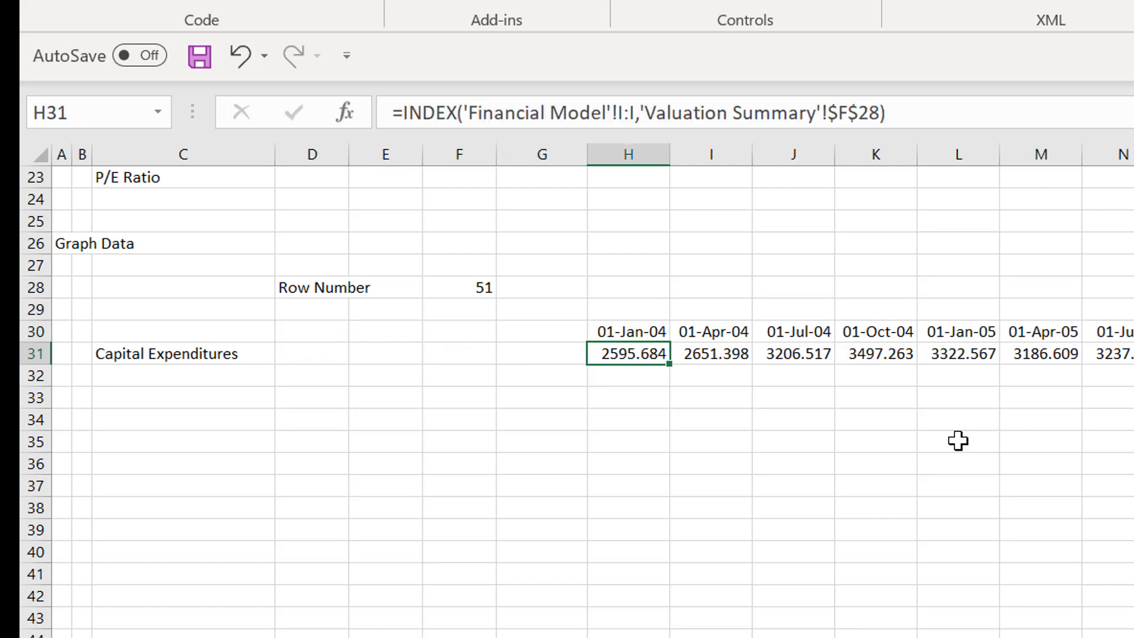
key(Up)
key(Up)
key(Up)
key(Left)
key(Left)
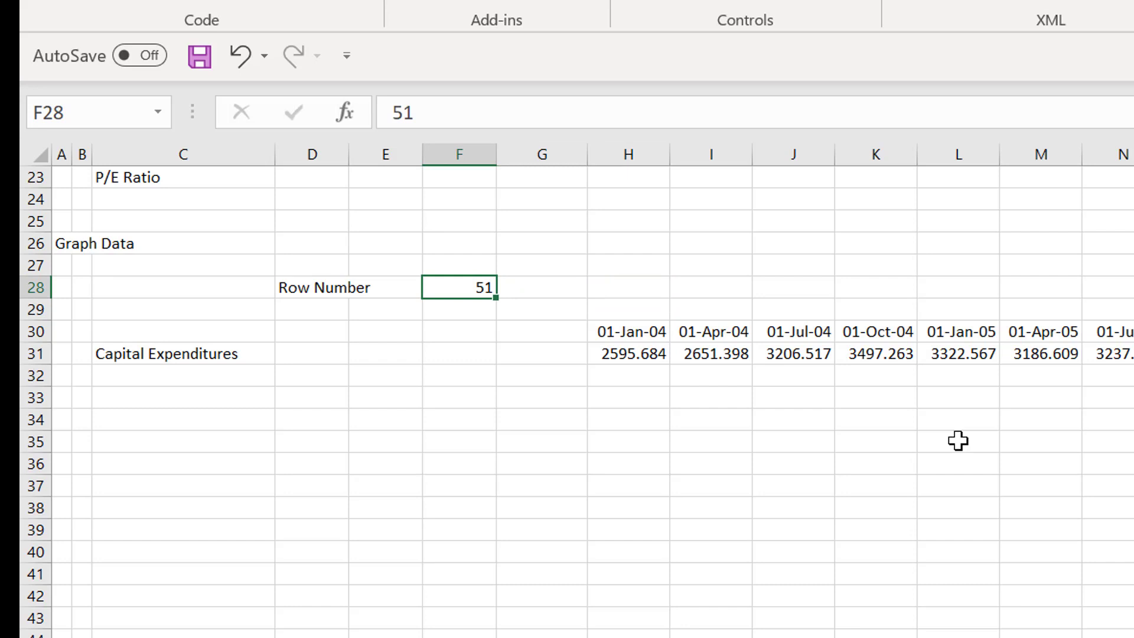
key(F2)
key(Return)
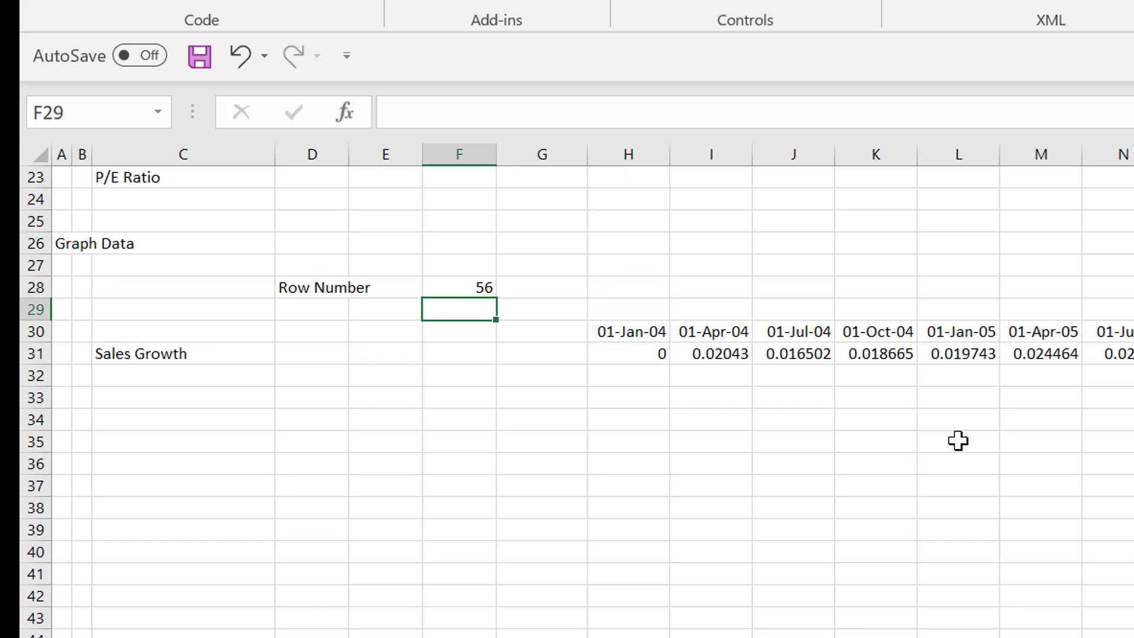
Set the graph data Row Number in F28 to 70
key(Up)
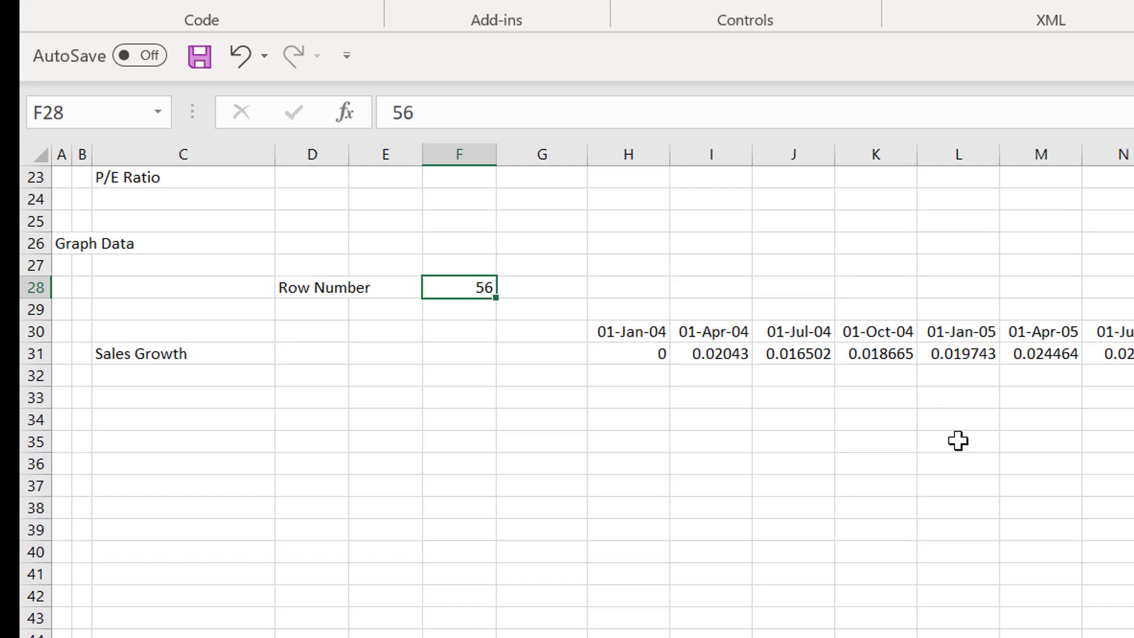
text(70)
key(Return)
key(Up)
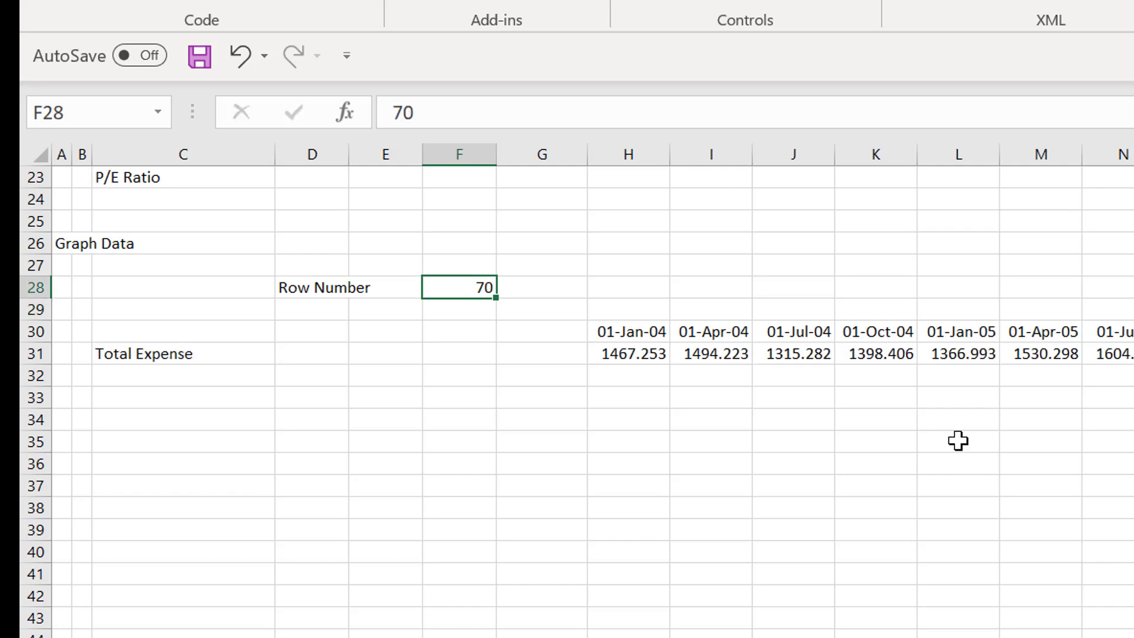
Add the label "Historic Swith" in C33, two rows below the indexed series
key(Down)
key(Down)
key(Down)
key(Down)
key(Down)
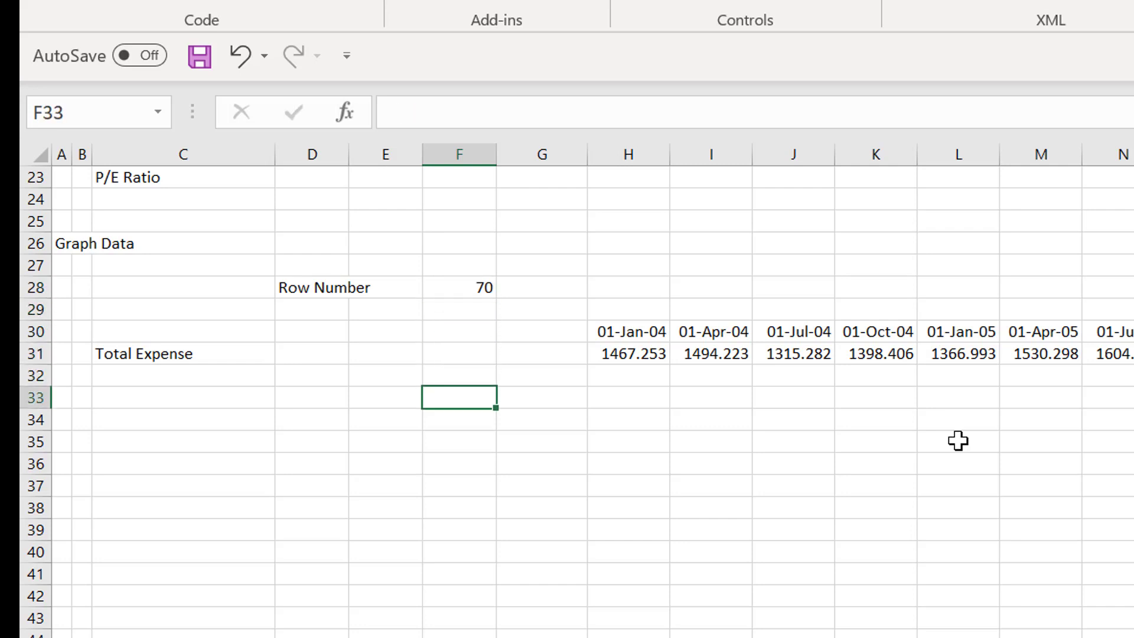
key(Left)
key(Left)
key(Left)
key(Left)
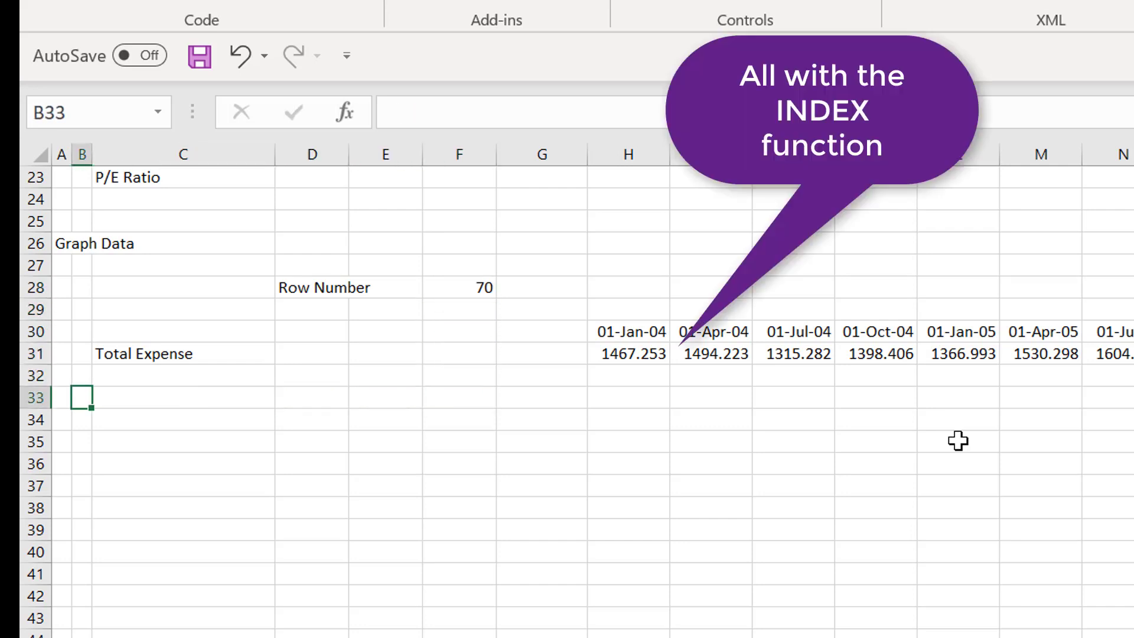
key(Right)
text(His)
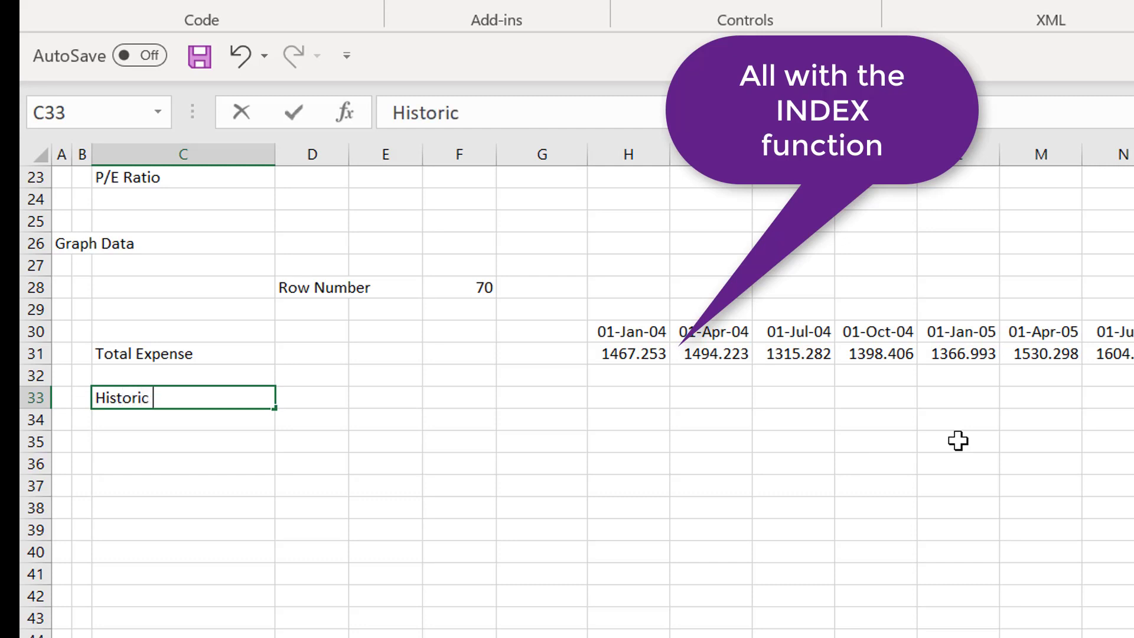
text(toric Swith)
key(Return)
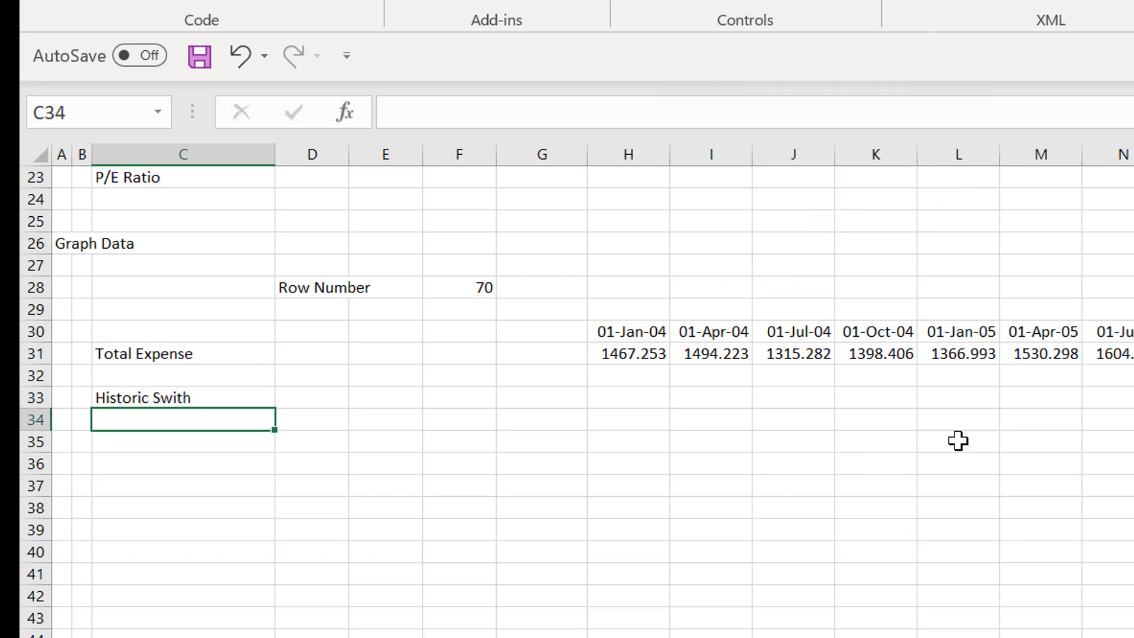
Link H33 to the History switch in cell I3 of the Financial Model sheet and fill it across all dated columns
key(Up)
key(Right)
key(Right)
key(Right)
key(Right)
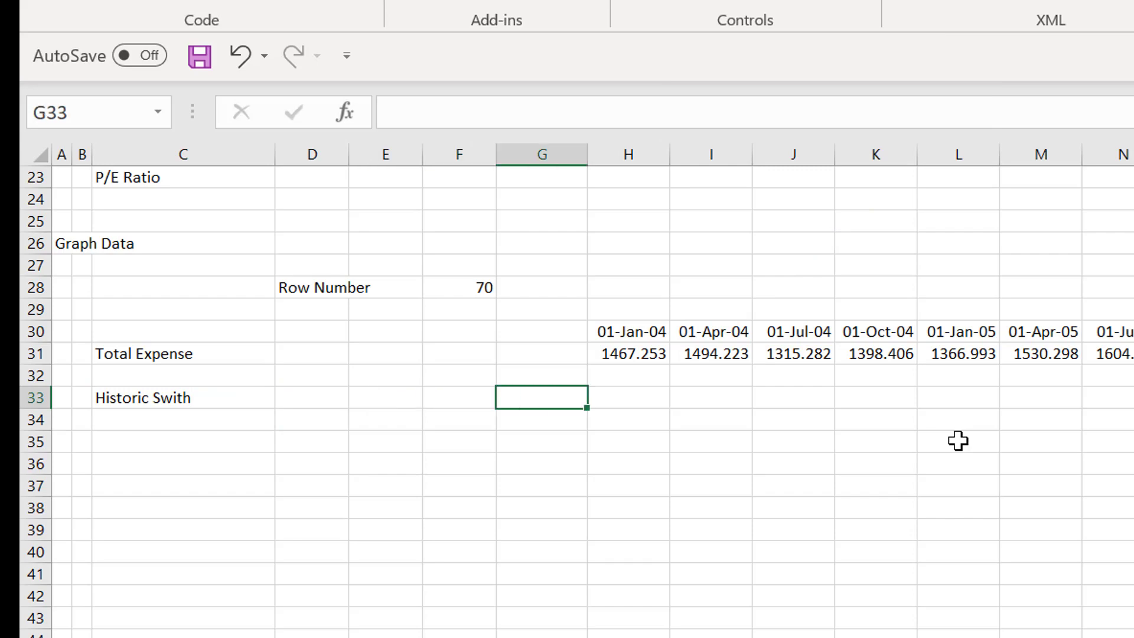
key(Right)
text(=)
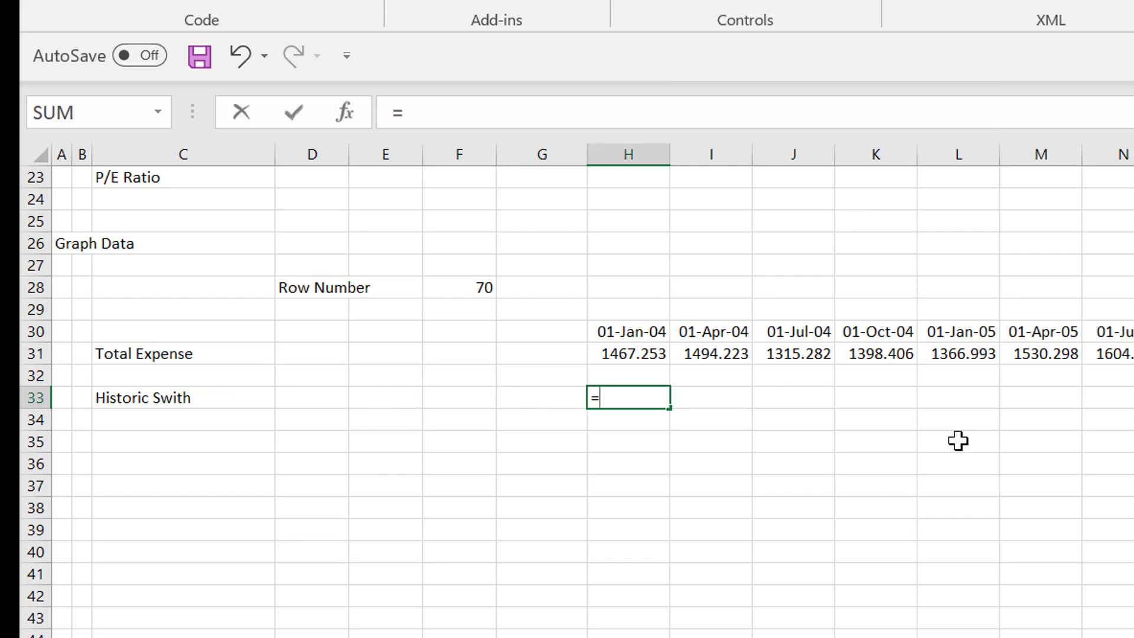
key(ctrl+Page_Up)
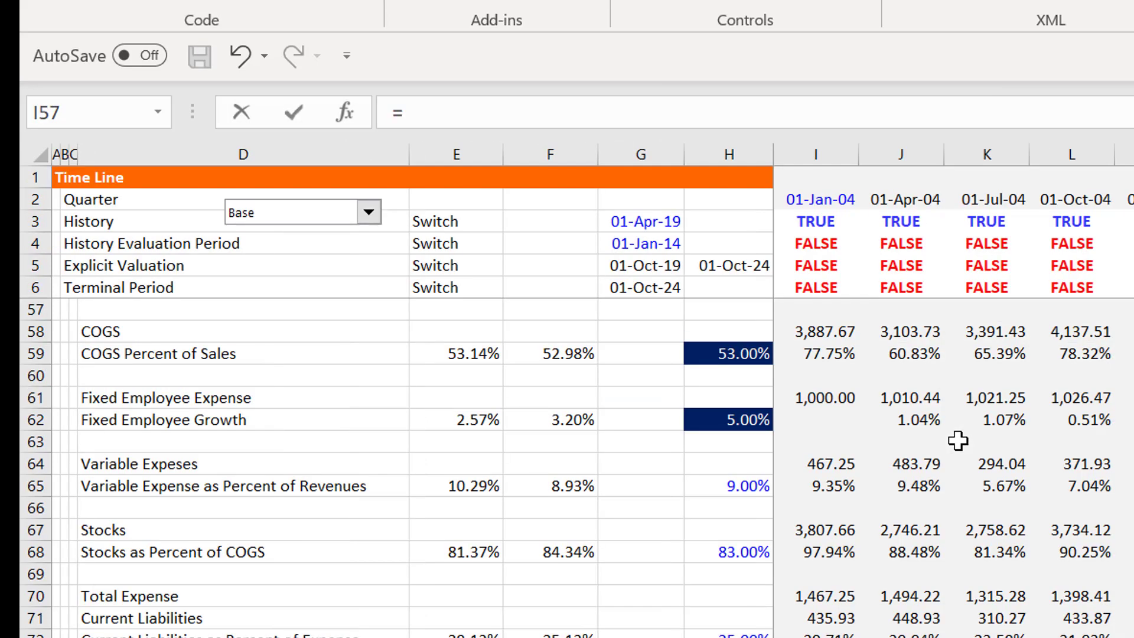
click(804, 214)
key(Down)
key(Left)
key(Up)
key(Right)
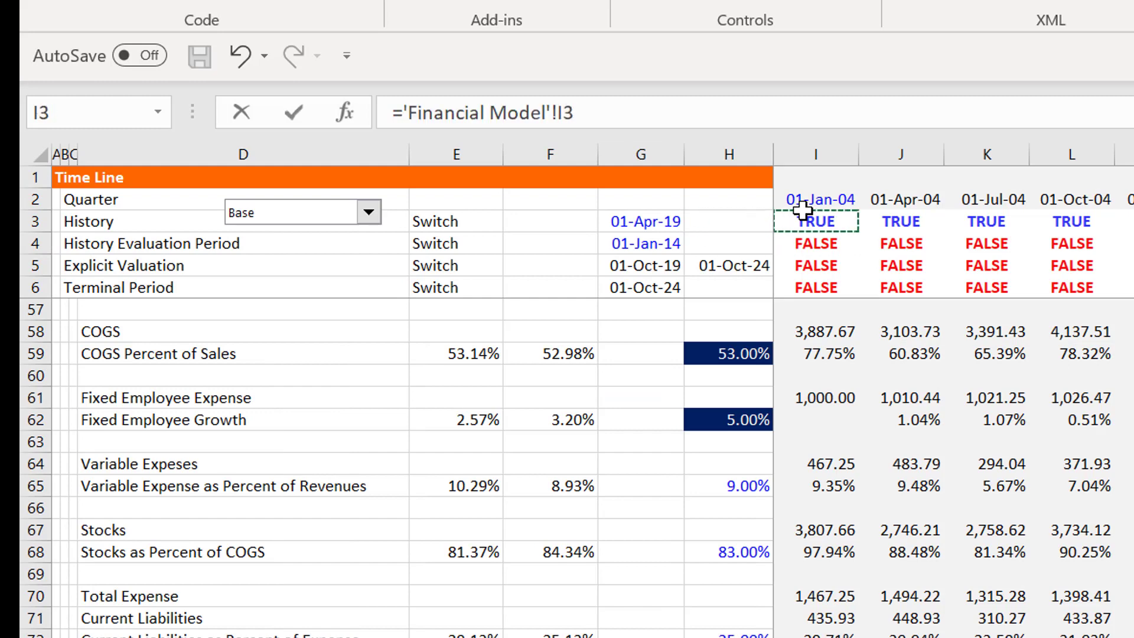
key(Return)
key(Up)
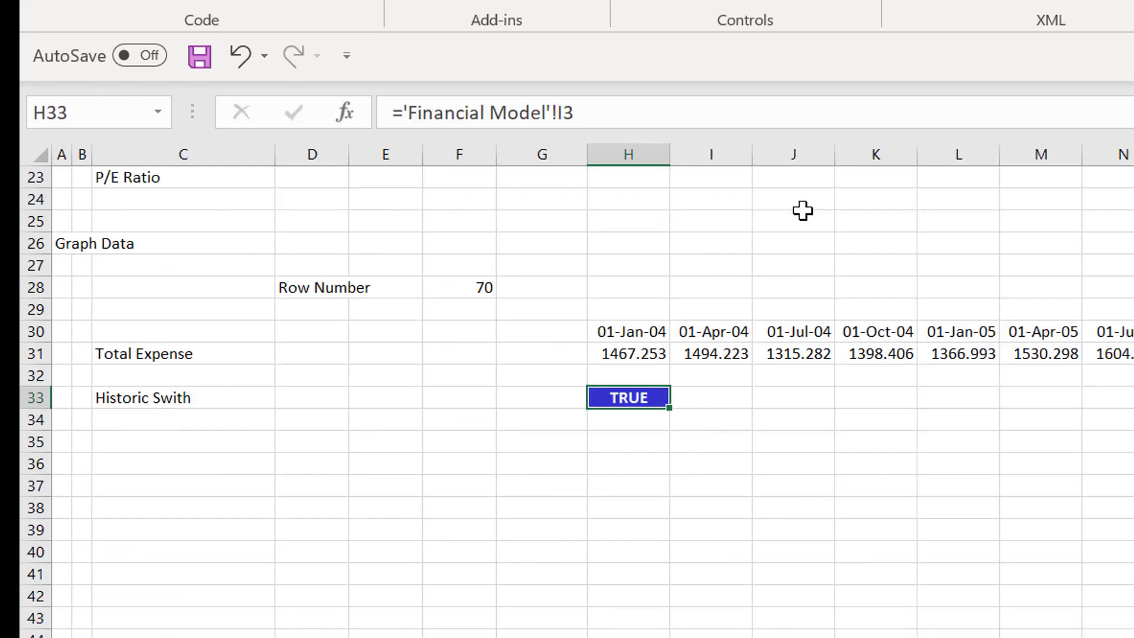
key(ctrl+shift+Right)
key(ctrl+r)
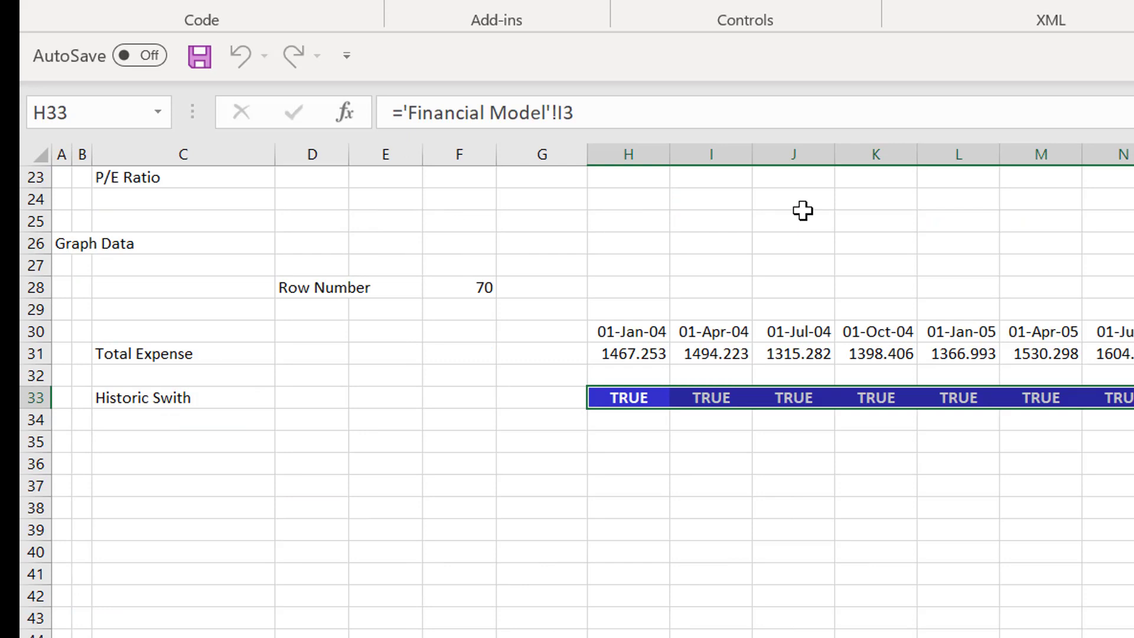
Add the label "History" in C36, three rows below the historic switch label
key(Down)
key(Down)
key(Left)
key(Left)
key(Left)
key(Left)
key(Left)
key(Left)
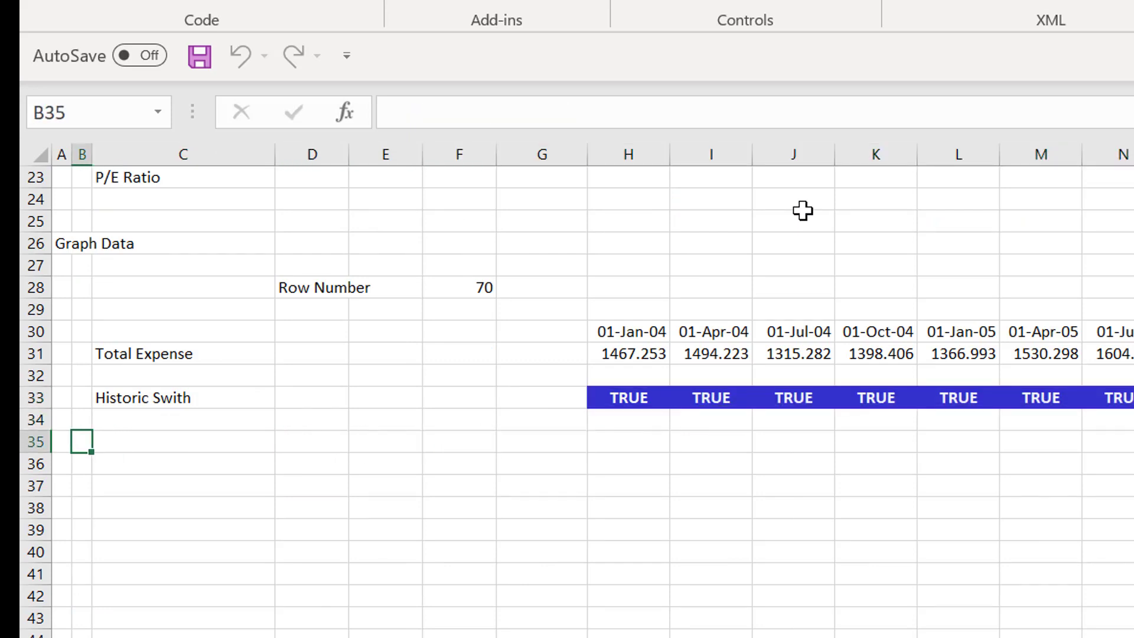
key(Down)
key(Right)
text(His)
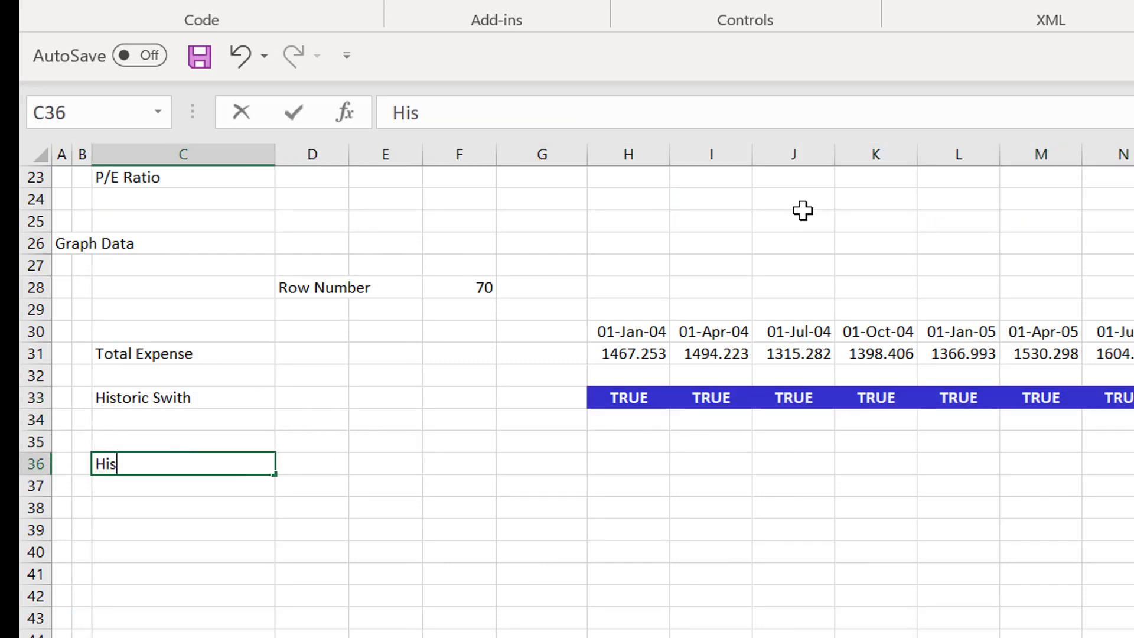
text(tory)
key(Return)
Enter =IF(H33,H31) in H36 so the History row returns the series value for historic periods
key(Up)
key(Right)
key(Right)
key(Right)
key(Right)
key(Right)
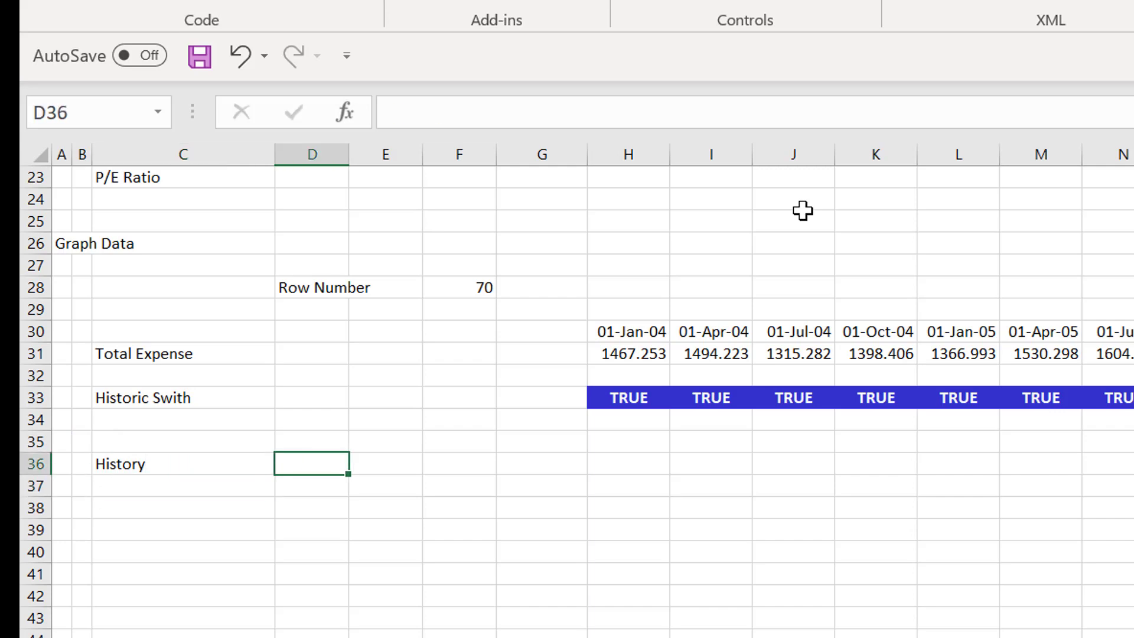
text(=)
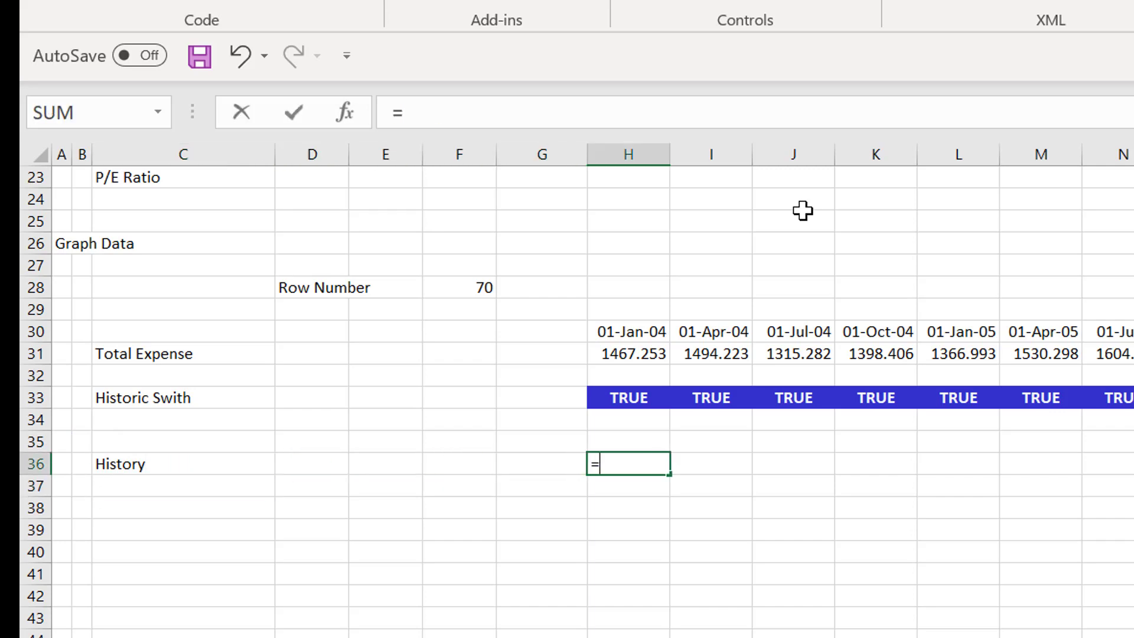
text(if()
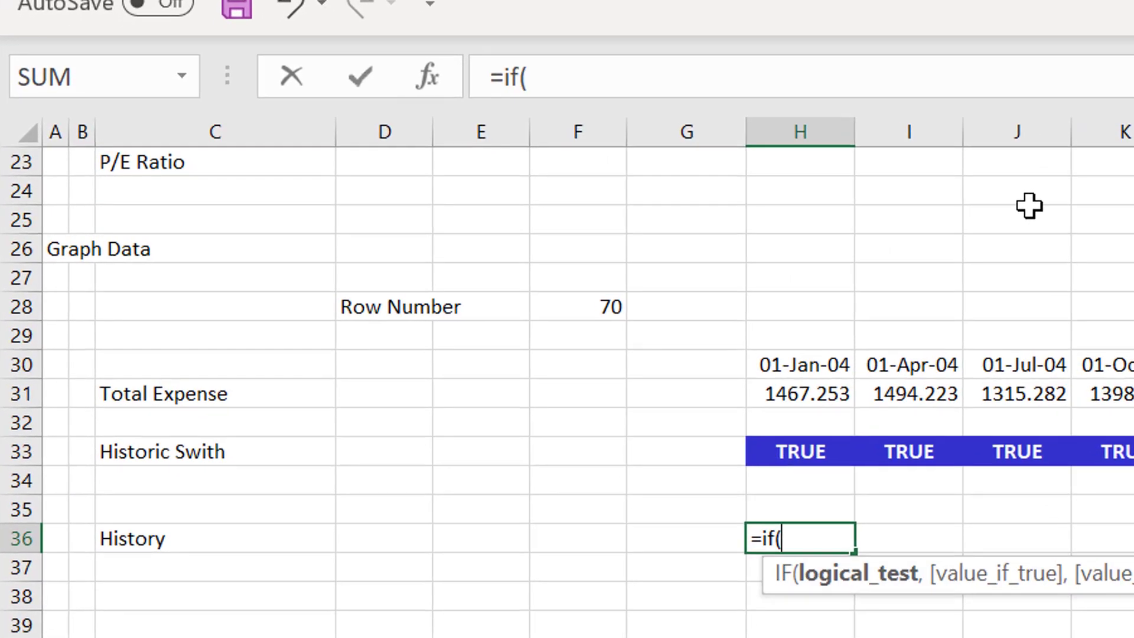
key(Up)
key(Up)
key(Up)
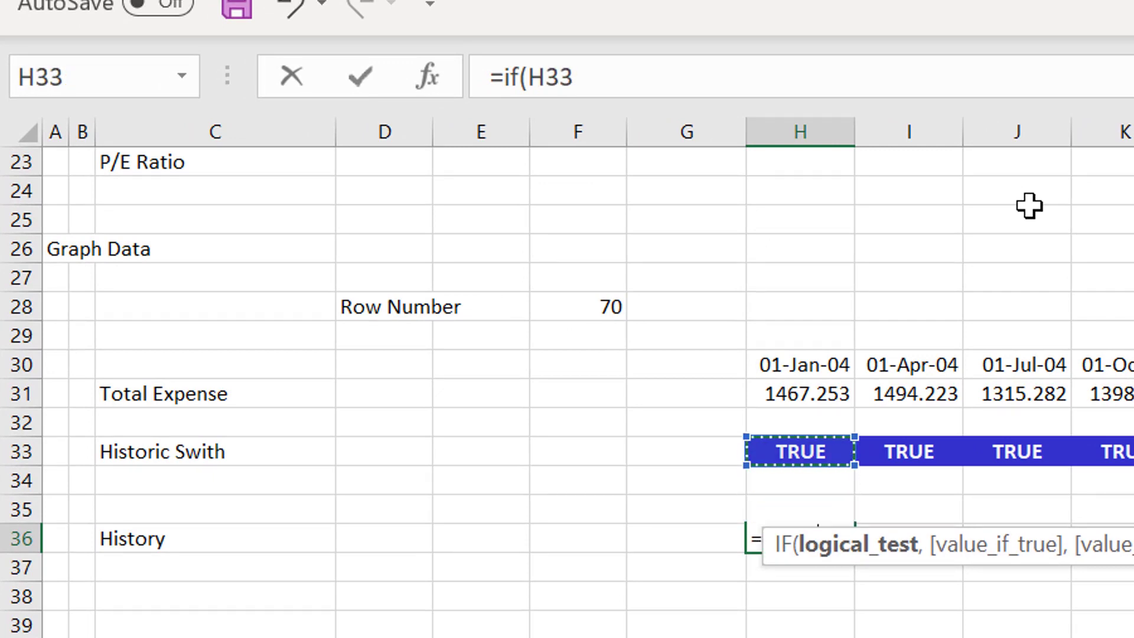
text(,)
key(Up)
key(Up)
key(Up)
key(Up)
key(Up)
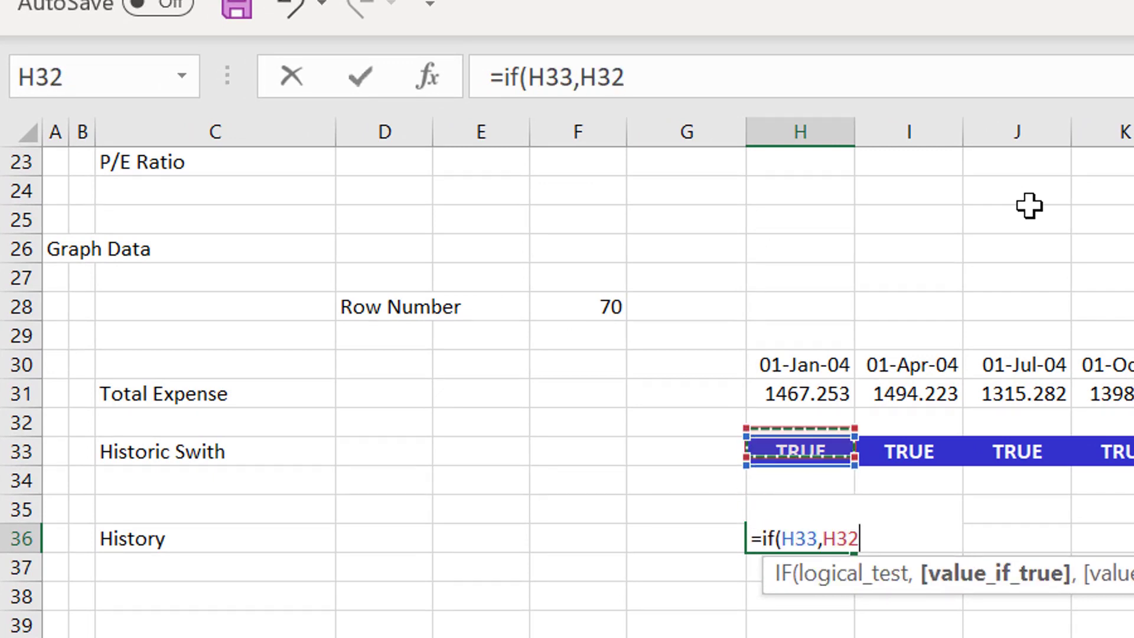
key(Return)
Add the label "Projection" in C37 directly below History
key(Left)
key(Left)
key(Left)
key(Left)
key(Left)
key(Left)
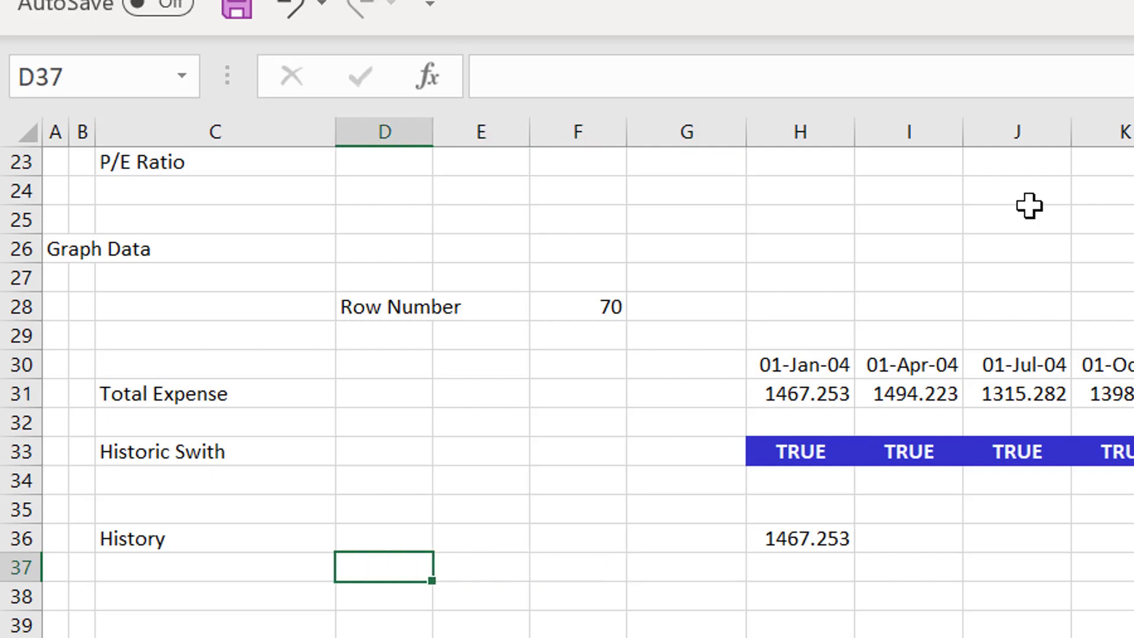
key(Right)
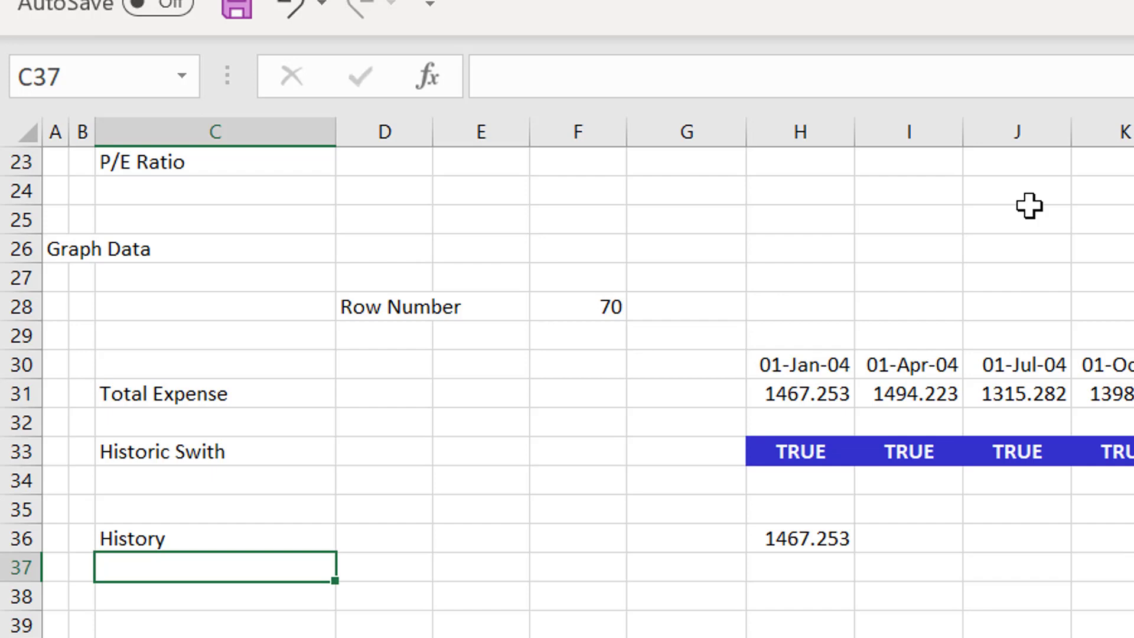
text(Pro)
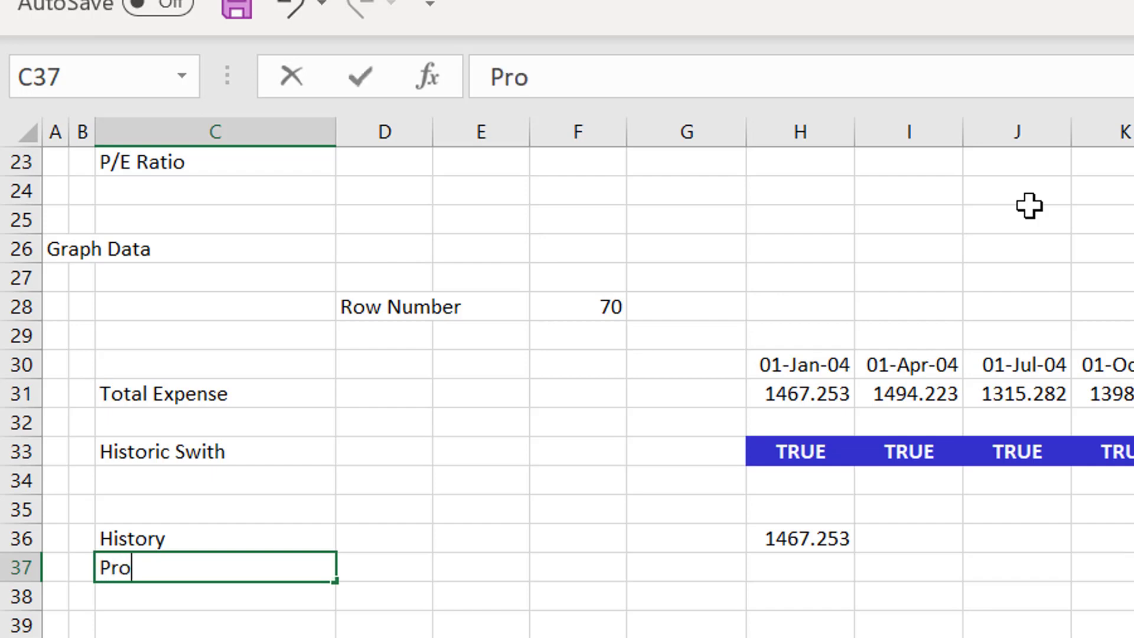
text(jection)
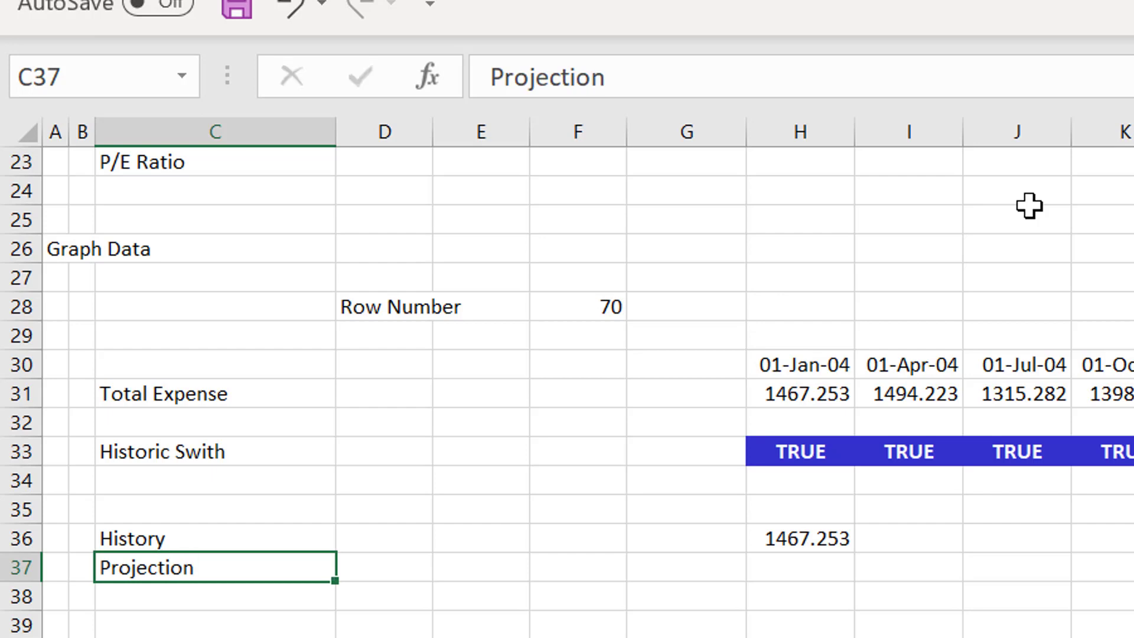
key(Return)
Enter =IF(NOT(H33),H31) in H37 so the Projection row returns the series value for non-historic periods
key(Up)
key(Right)
key(Right)
key(Right)
key(Right)
key(Right)
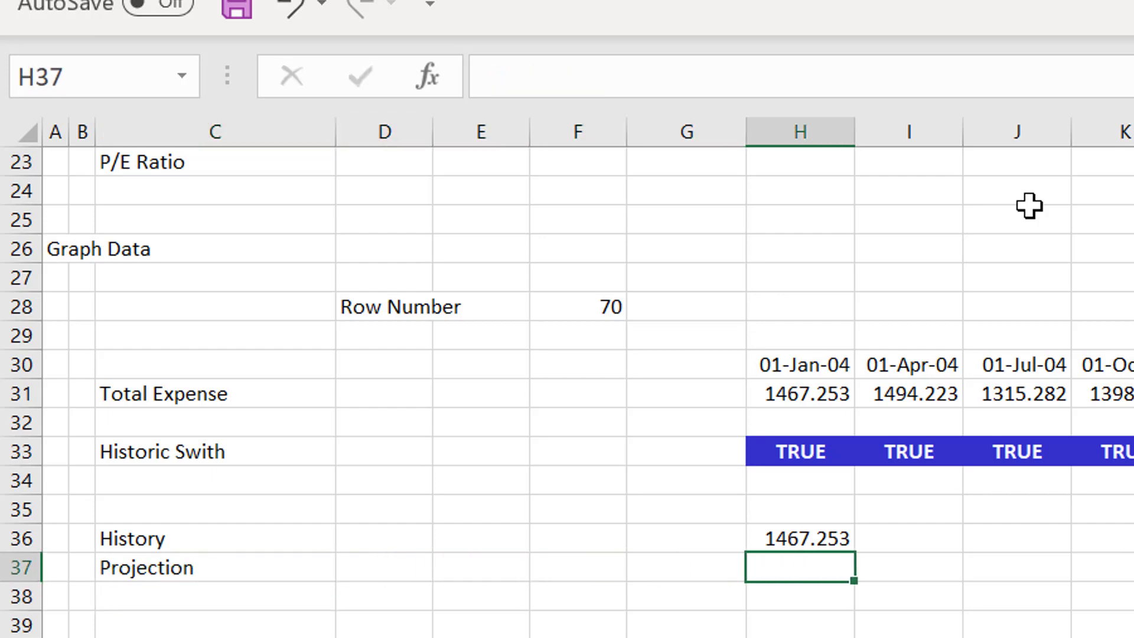
text(=if()
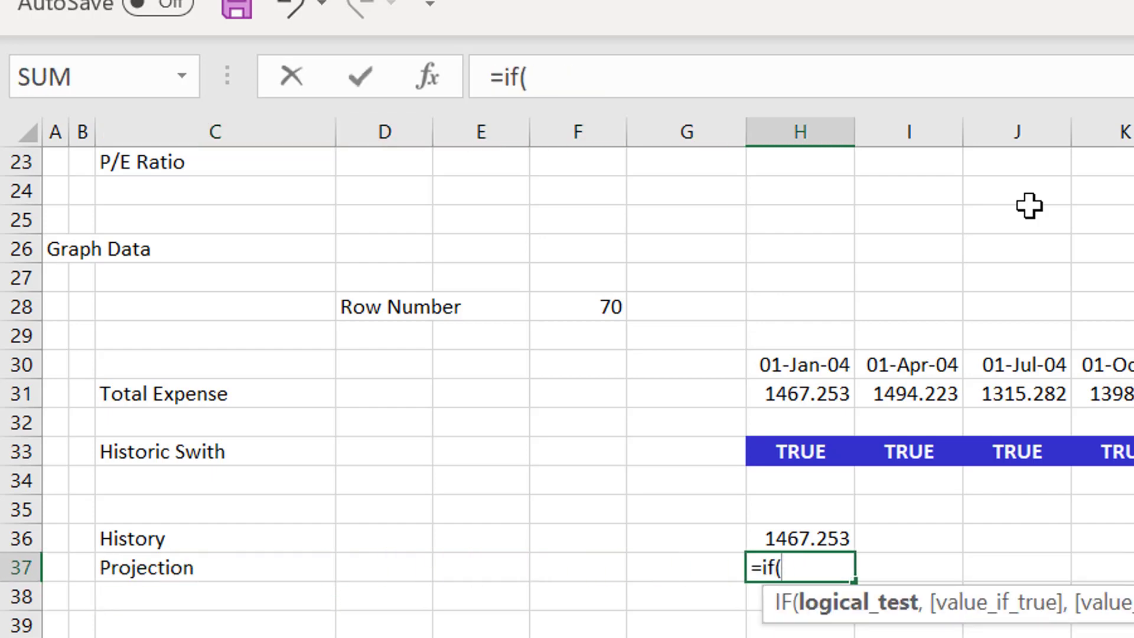
text(not()
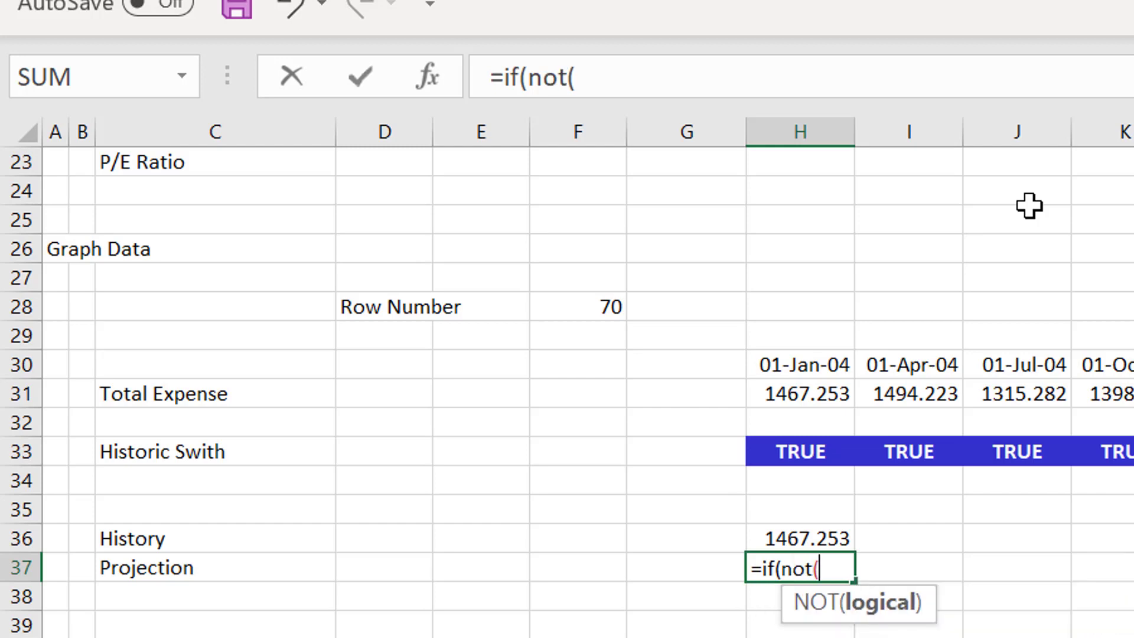
key(Up)
key(Up)
key(Up)
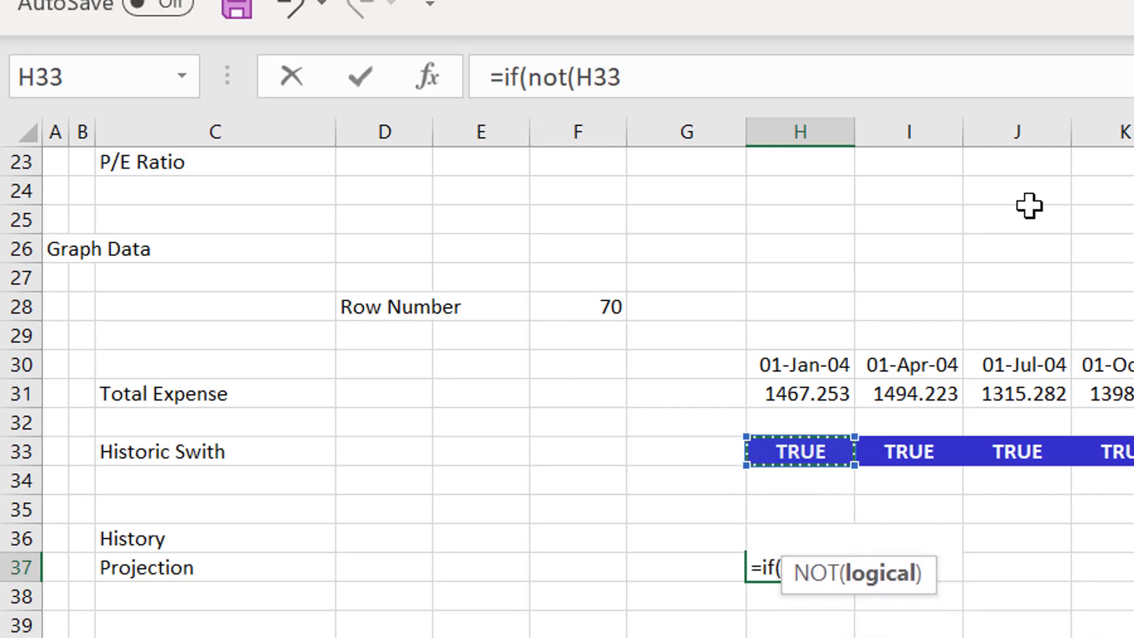
text(),)
key(Up)
key(Up)
key(Up)
key(Up)
key(Up)
key(Up)
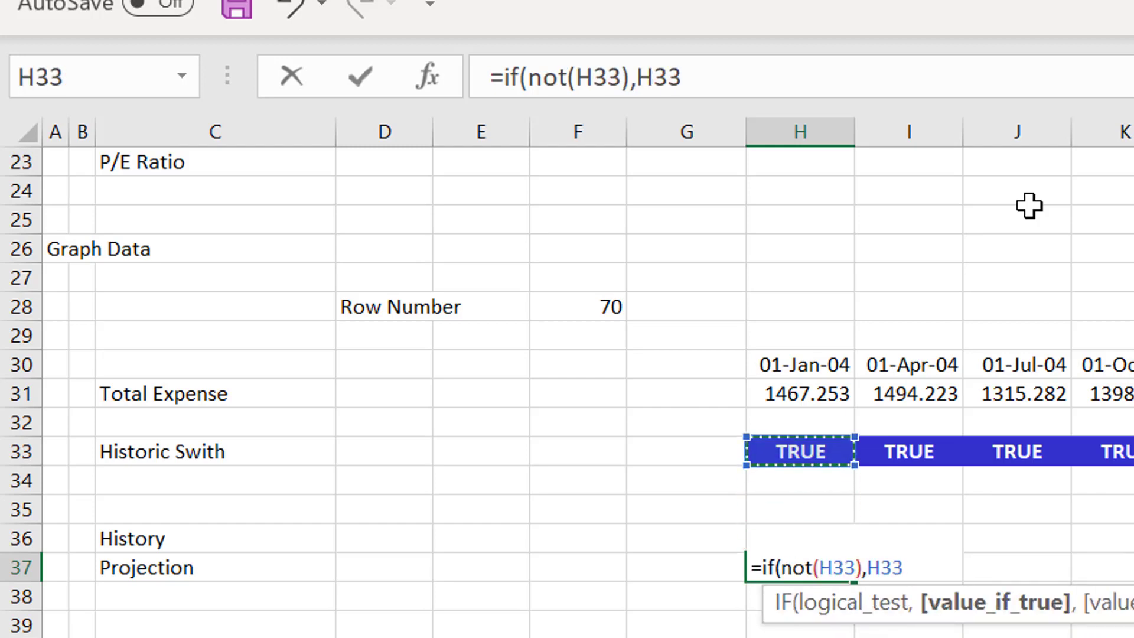
key(Return)
key(Return)
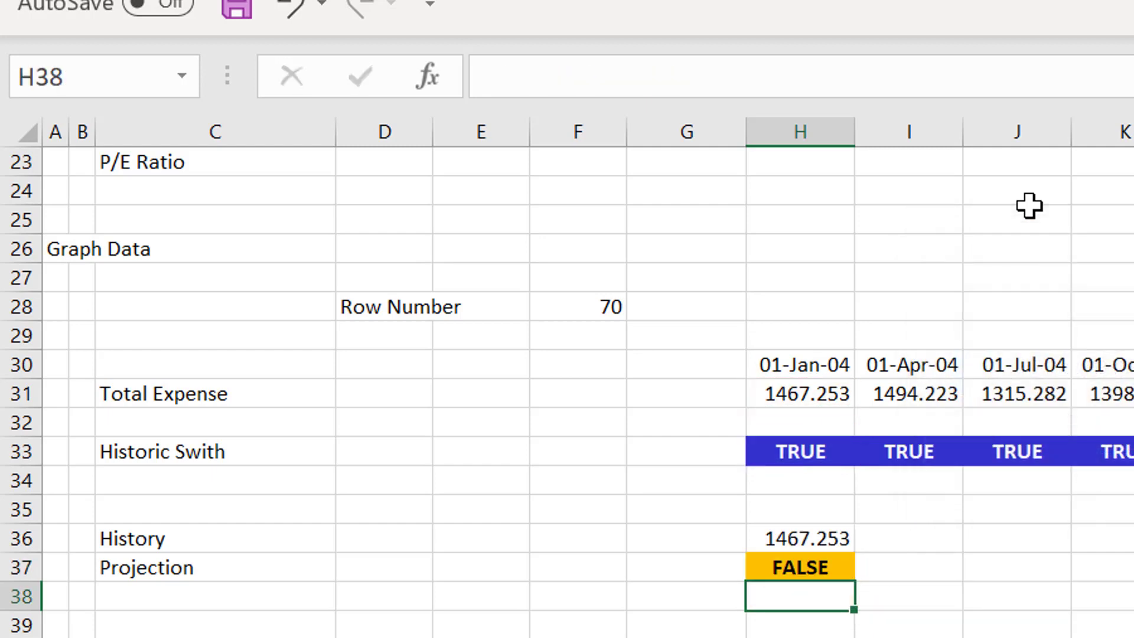
Fill the History and Projection formulas in H36:H37 across all dated columns
key(Up)
key(Up)
key(shift+Down)
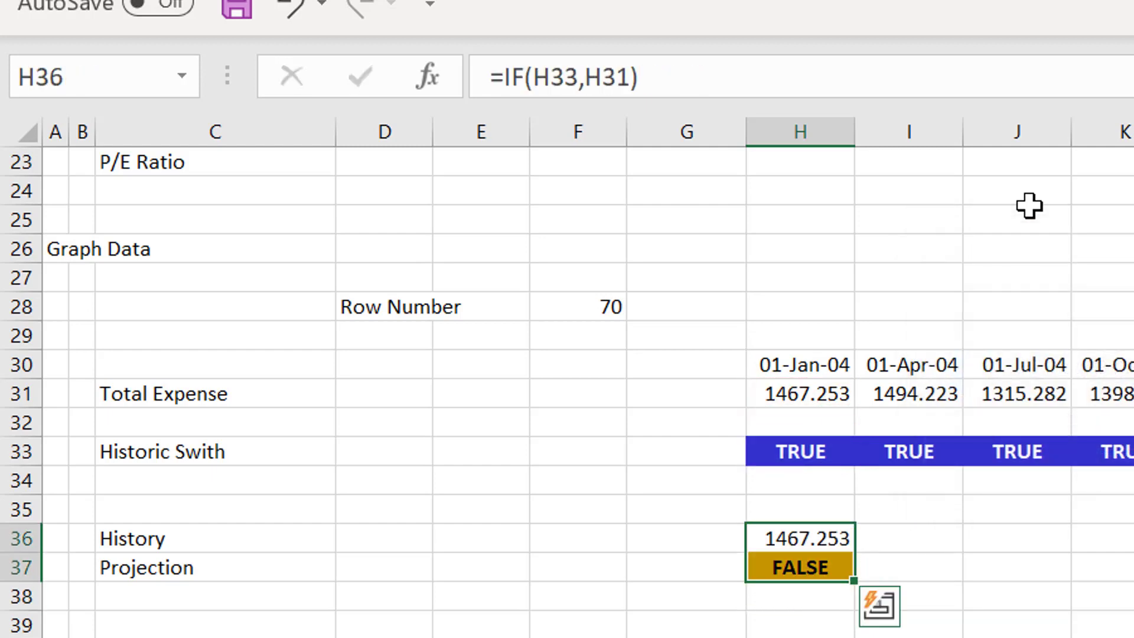
key(ctrl+shift+Right)
key(ctrl+r)
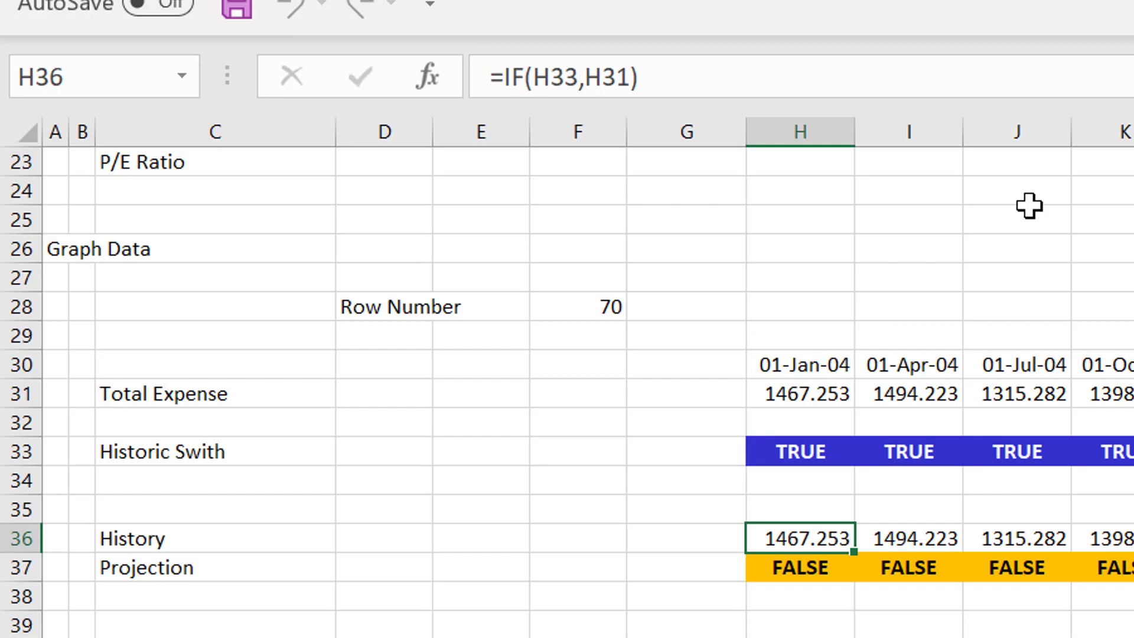
Examine the History and Projection rows along the timeline around the switch from historic to projected quarters
key(Right)
key(Right)
key(Right)
key(Right)
key(Right)
key(Right)
key(Right)
key(Right)
key(Right)
key(Right)
key(Right)
key(Right)
key(Right)
key(Right)
key(Right)
key(Right)
key(Right)
key(Right)
key(Right)
key(Right)
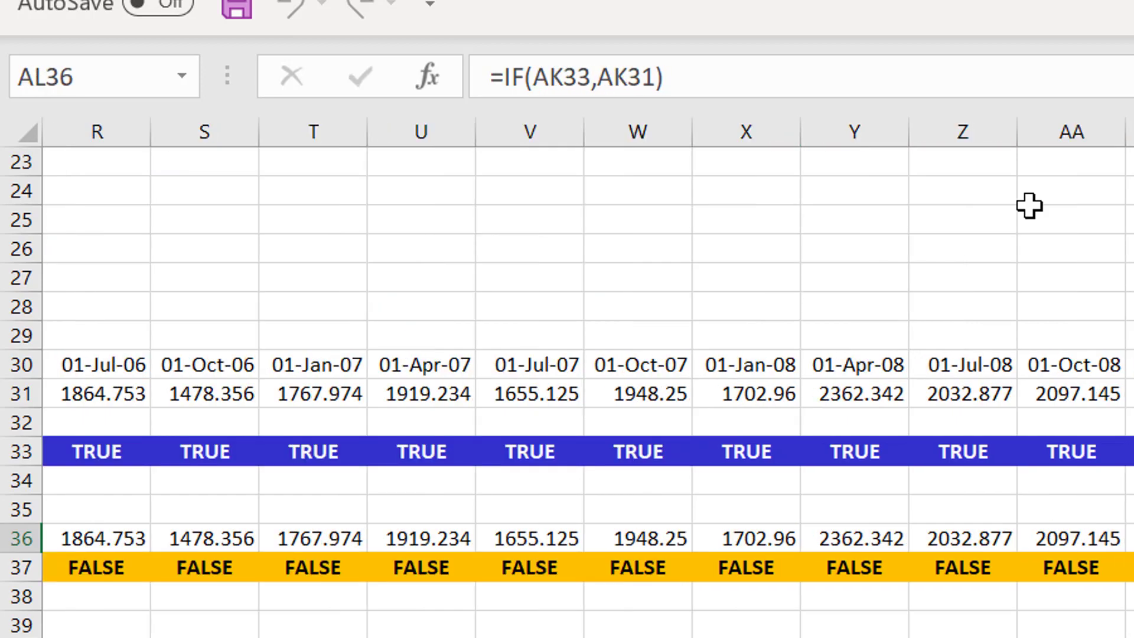
key(Right)
key(Right)
key(Right)
key(Right)
key(Right)
key(Right)
key(Right)
key(Right)
key(Right)
key(Right)
key(Right)
key(Right)
key(Right)
key(Right)
key(Right)
key(Right)
key(Right)
key(Right)
key(Right)
key(Right)
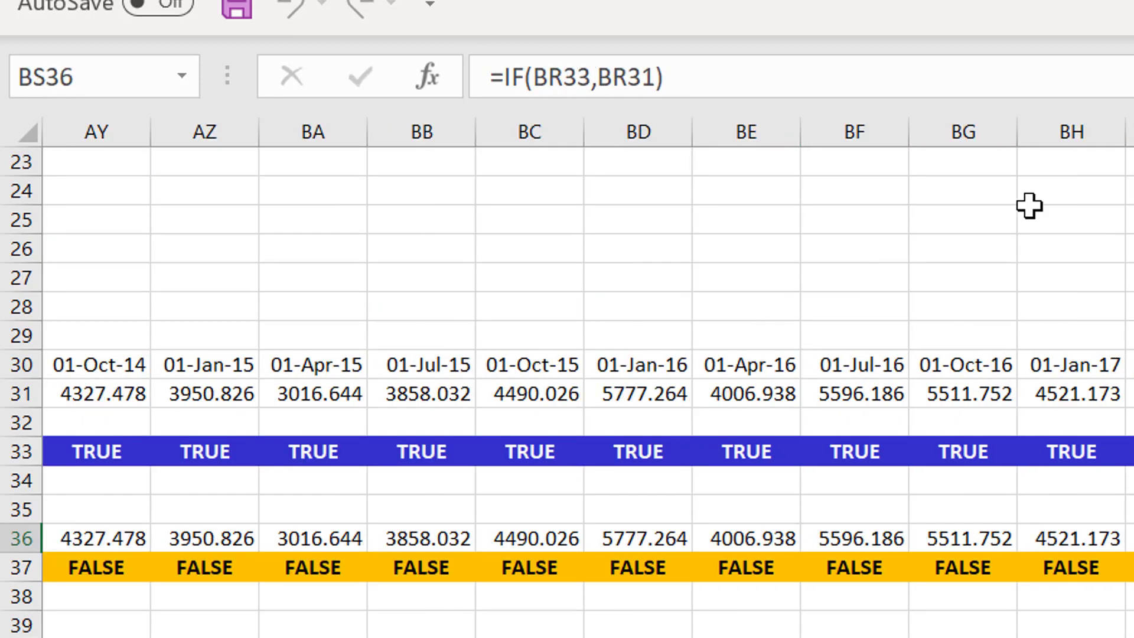
key(Right)
key(Right)
key(Right)
key(Right)
key(Right)
key(Right)
key(Right)
key(Right)
key(Right)
key(Right)
key(Left)
key(Left)
key(Left)
key(Left)
key(Left)
key(Left)
key(Left)
key(Left)
key(Left)
key(Left)
key(Left)
key(Left)
key(Left)
key(Left)
key(Left)
key(Left)
key(Left)
key(Left)
key(Left)
key(Left)
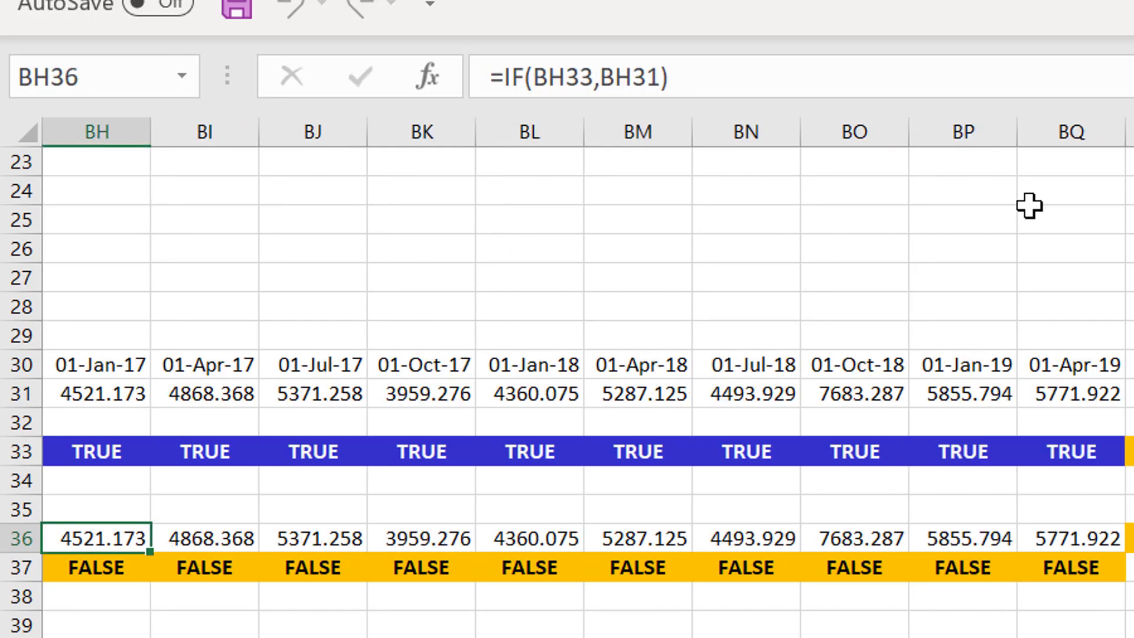
Enter =H30 in H35 above the History row and fill it across all dated columns
key(Left)
key(Left)
key(Left)
key(Left)
key(Left)
key(Left)
key(Left)
key(Left)
key(Left)
key(Left)
key(Left)
key(Left)
key(Left)
key(Left)
key(Left)
key(Left)
key(Left)
key(Left)
key(Left)
key(Left)
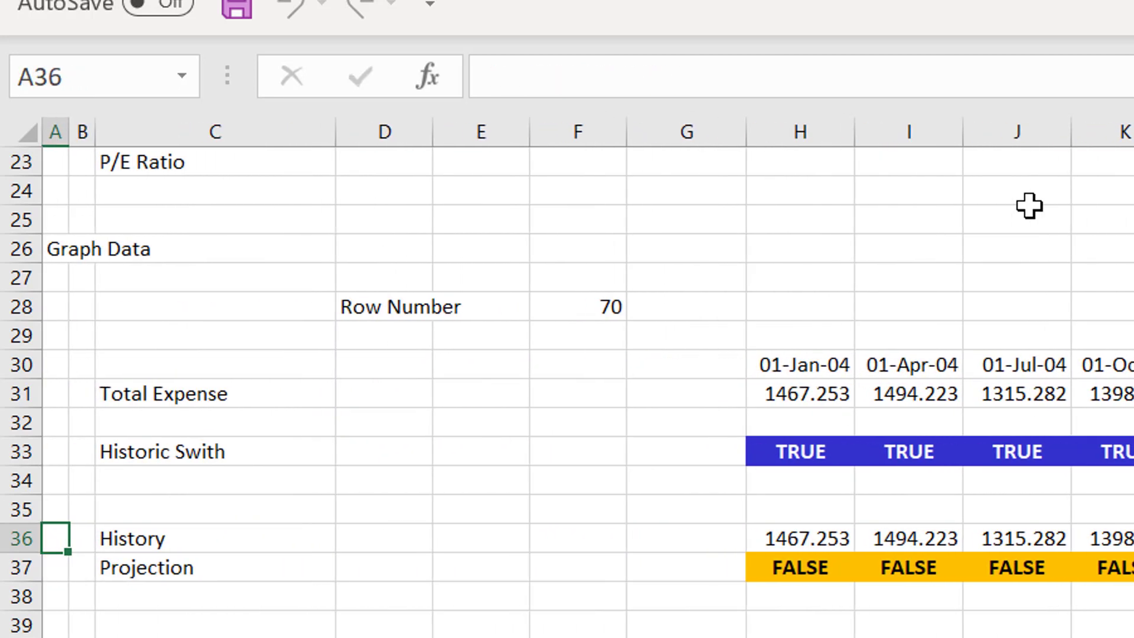
key(Right)
key(Right)
key(Right)
key(Up)
key(Left)
key(Left)
key(Right)
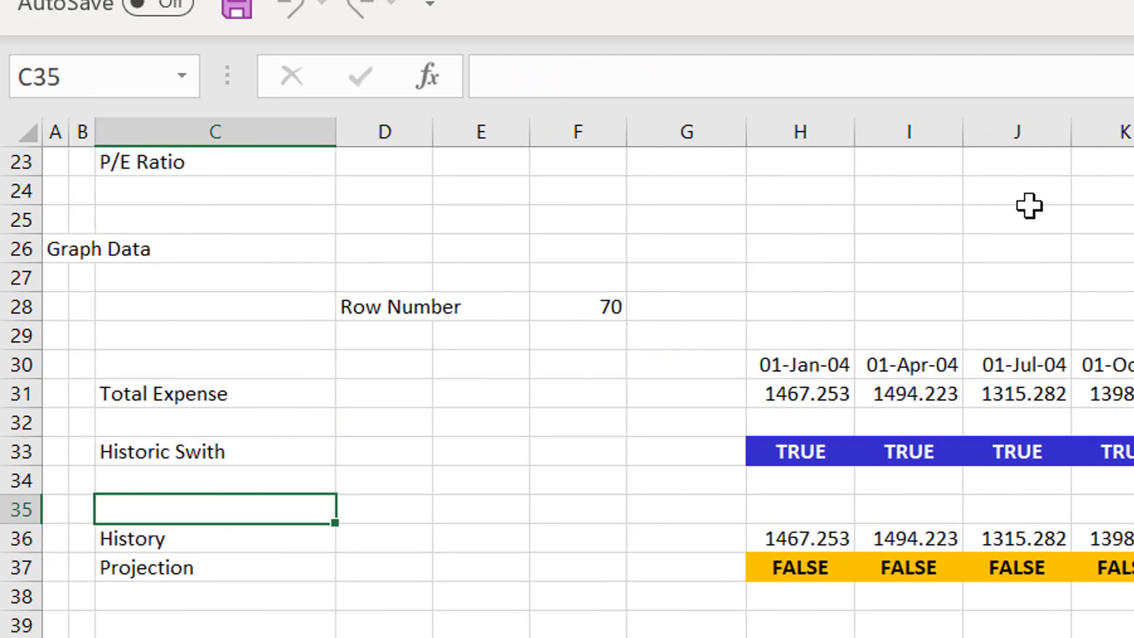
key(Left)
key(Right)
key(Right)
key(Right)
key(Right)
key(Right)
key(Right)
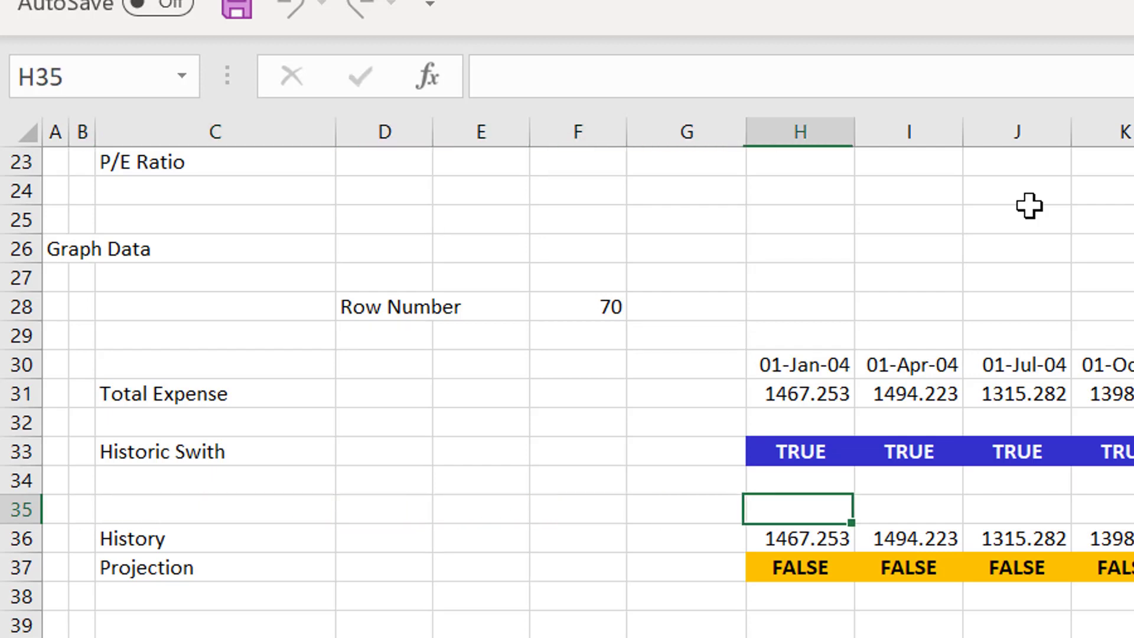
text(=)
key(Up)
key(Up)
key(Up)
key(Up)
key(Up)
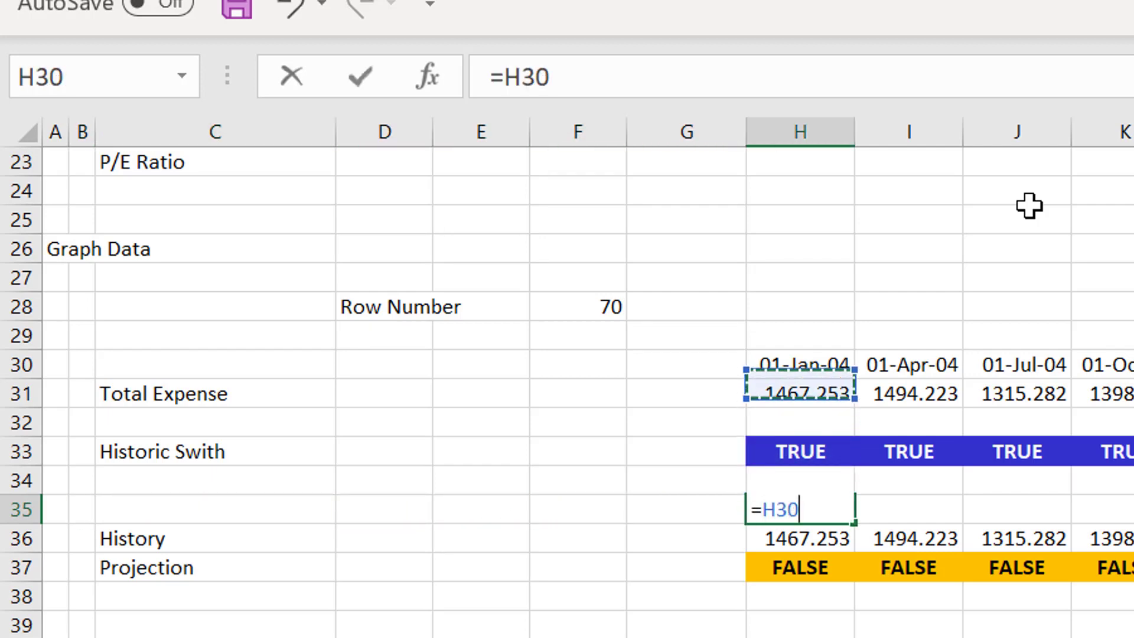
key(ctrl+Return)
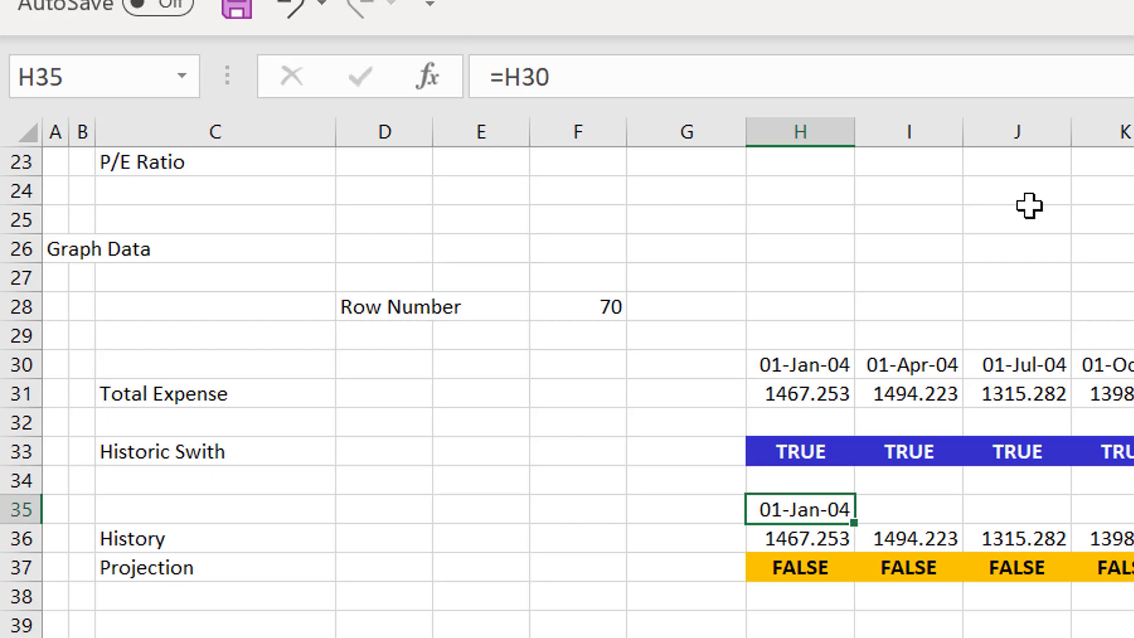
key(ctrl+shift+Right)
key(ctrl+r)
Try a default chart of the date, History and Projection rows from C35 across the timeline, and delete the chart
key(Left)
key(Left)
key(Left)
key(Left)
key(Left)
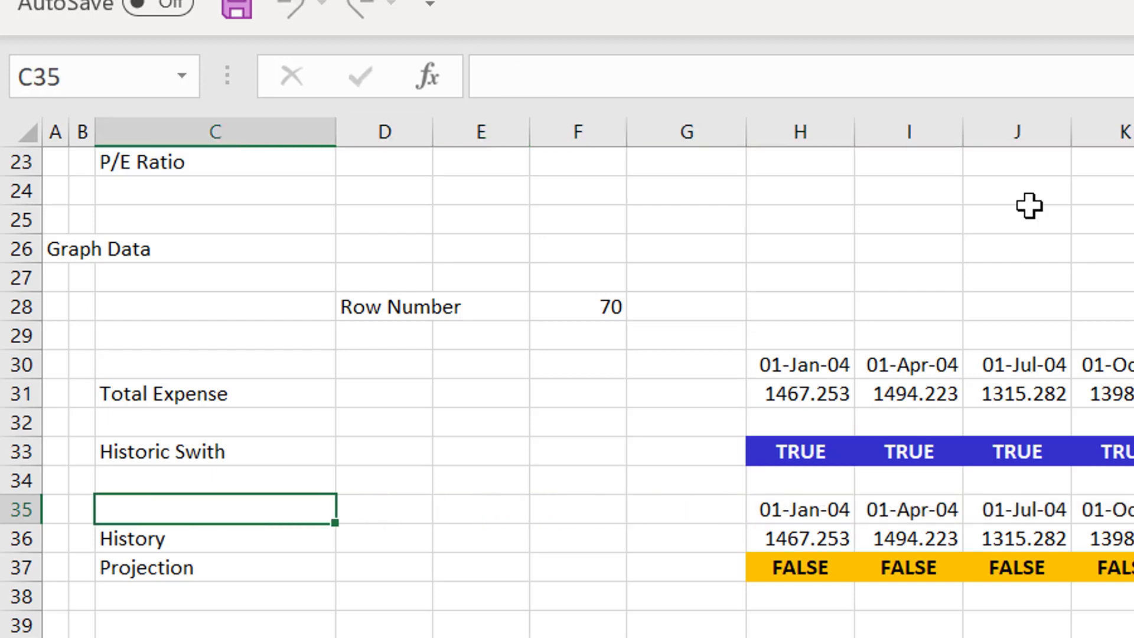
key(shift+Down)
key(shift+Down)
key(ctrl+shift+Right)
key(ctrl+shift+Right)
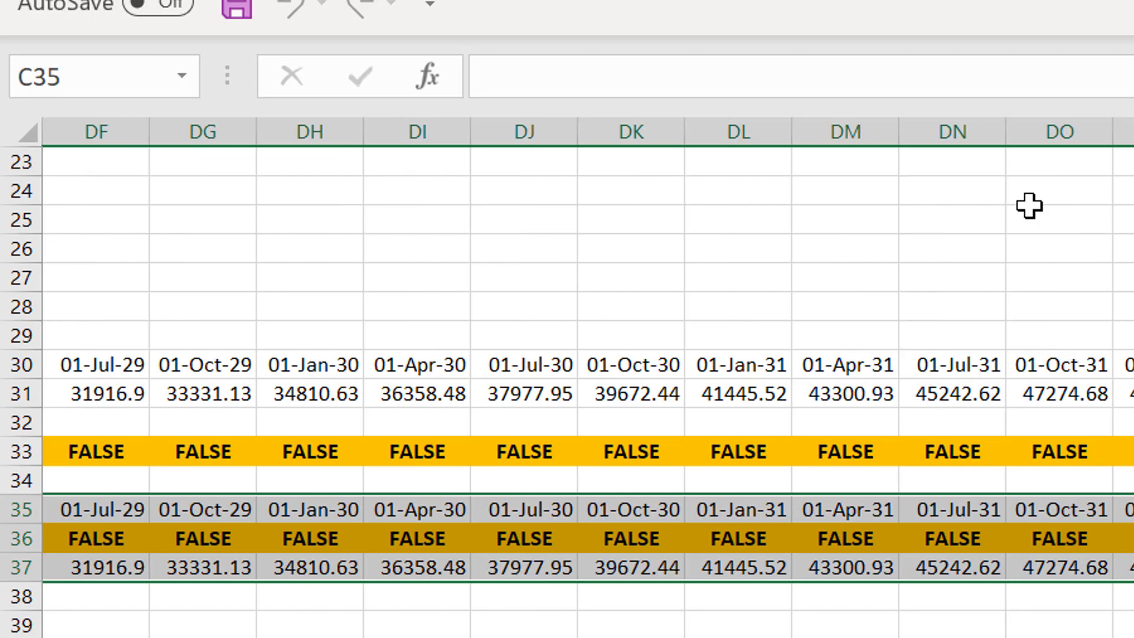
key(alt+F1)
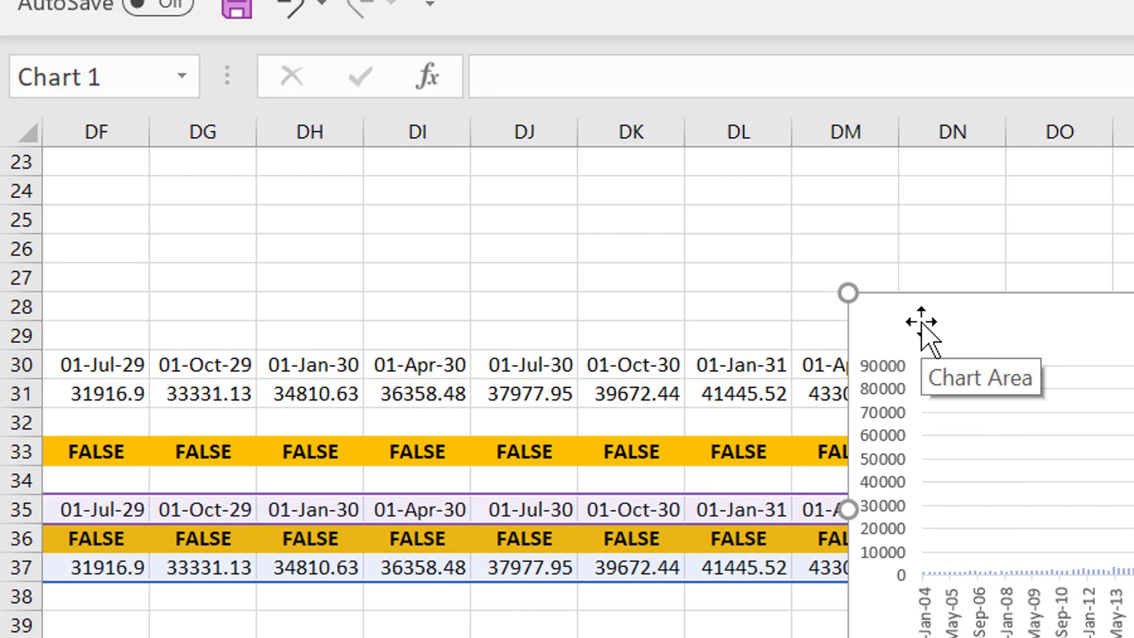
key(Delete)
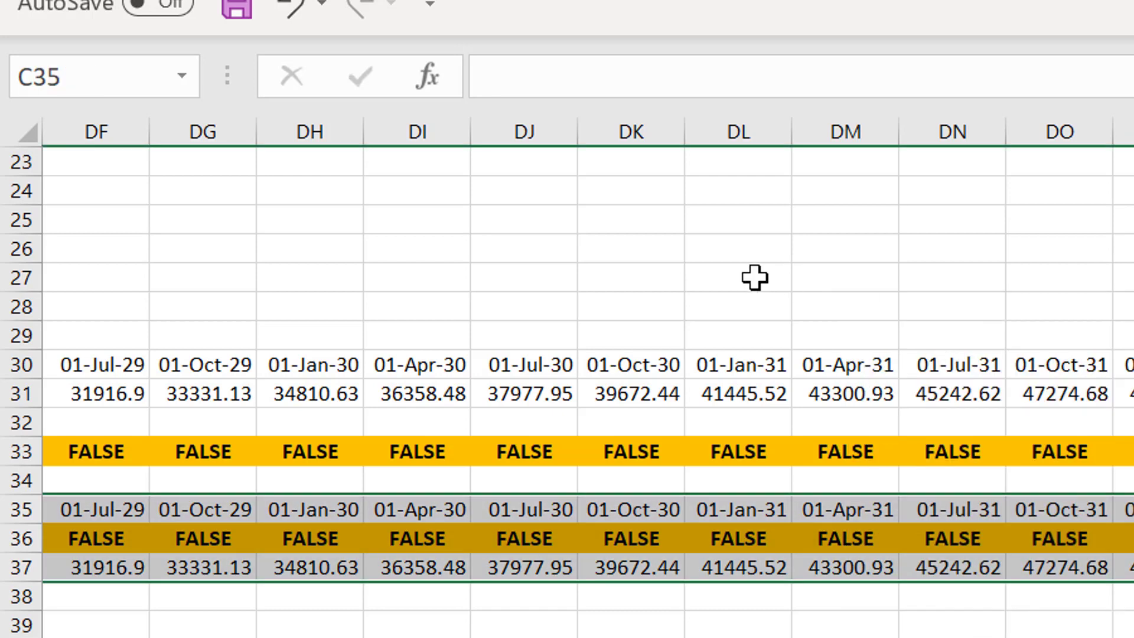
Return along row 27 to the beginning of the Graph Data block
click(754, 278)
key(Left)
key(Left)
key(Left)
key(Left)
key(Left)
key(Left)
key(Left)
key(Left)
key(Left)
key(Left)
key(Left)
key(Left)
key(Left)
key(Left)
key(Left)
key(Left)
key(Left)
key(Left)
key(Left)
key(Left)
key(Left)
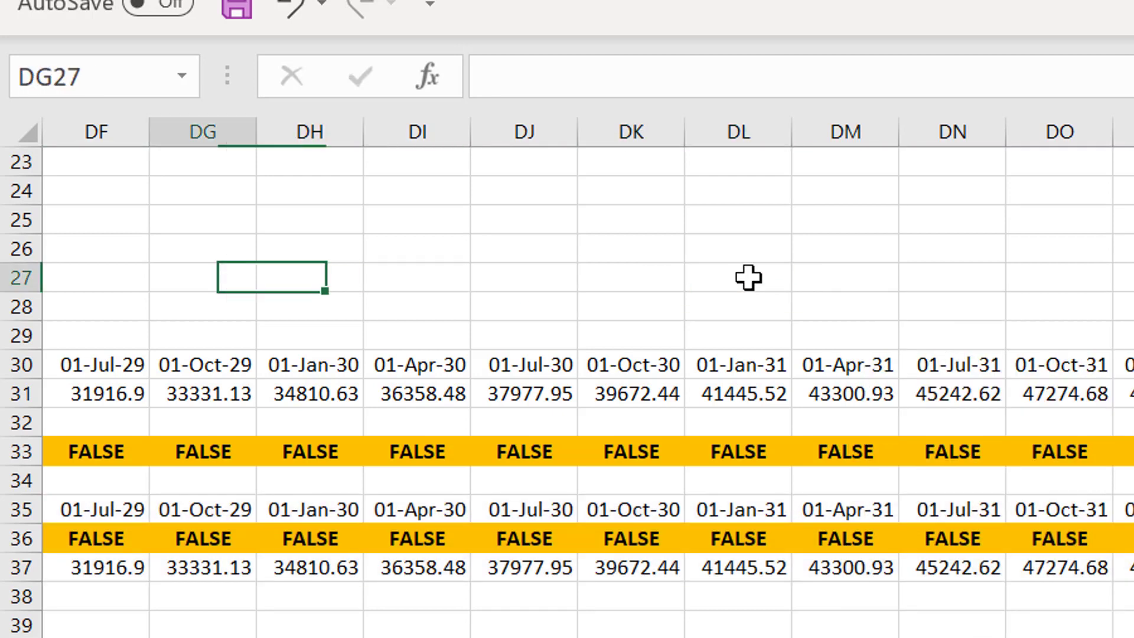
Paste the copied history and projection chart at cell M2 of the valuation summary
key(ctrl+Left)
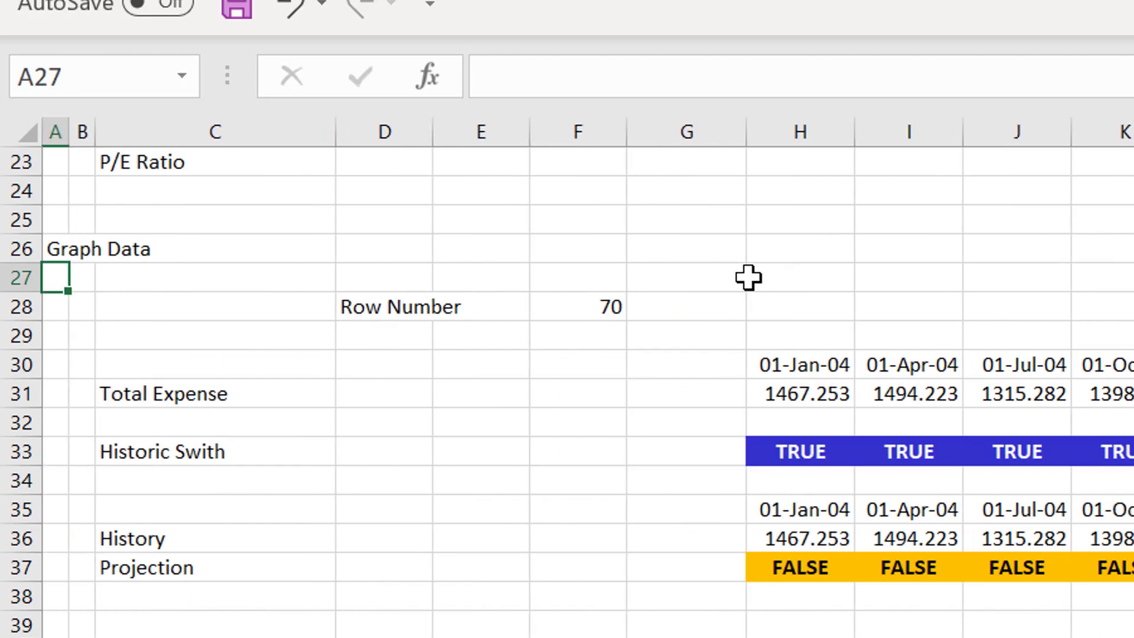
key(ctrl+Up)
key(ctrl+Up)
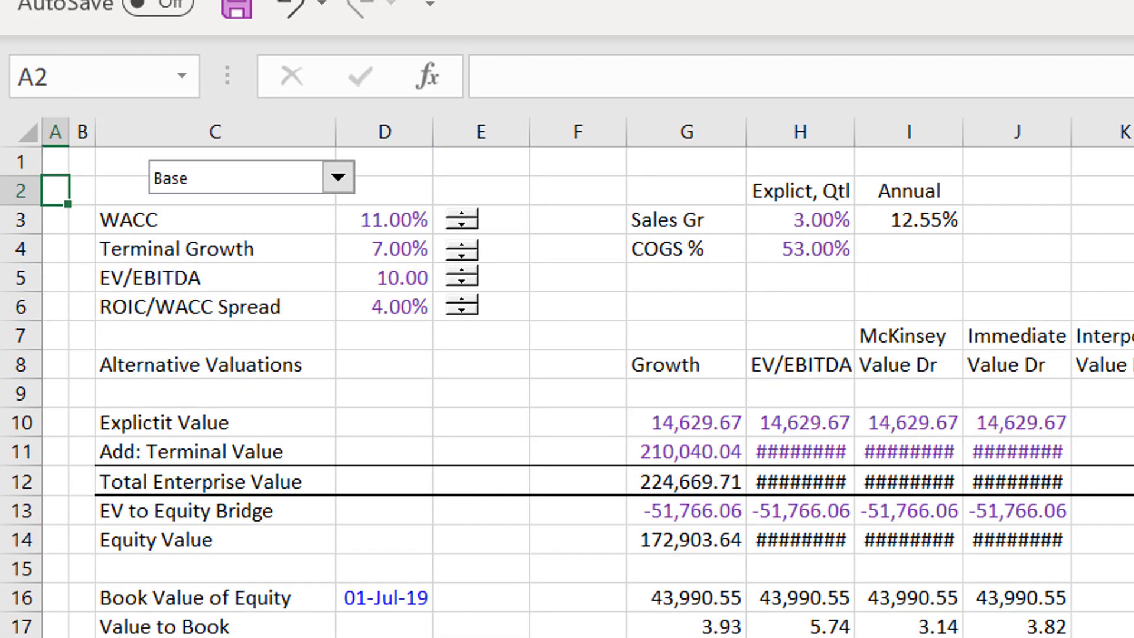
click(1133, 190)
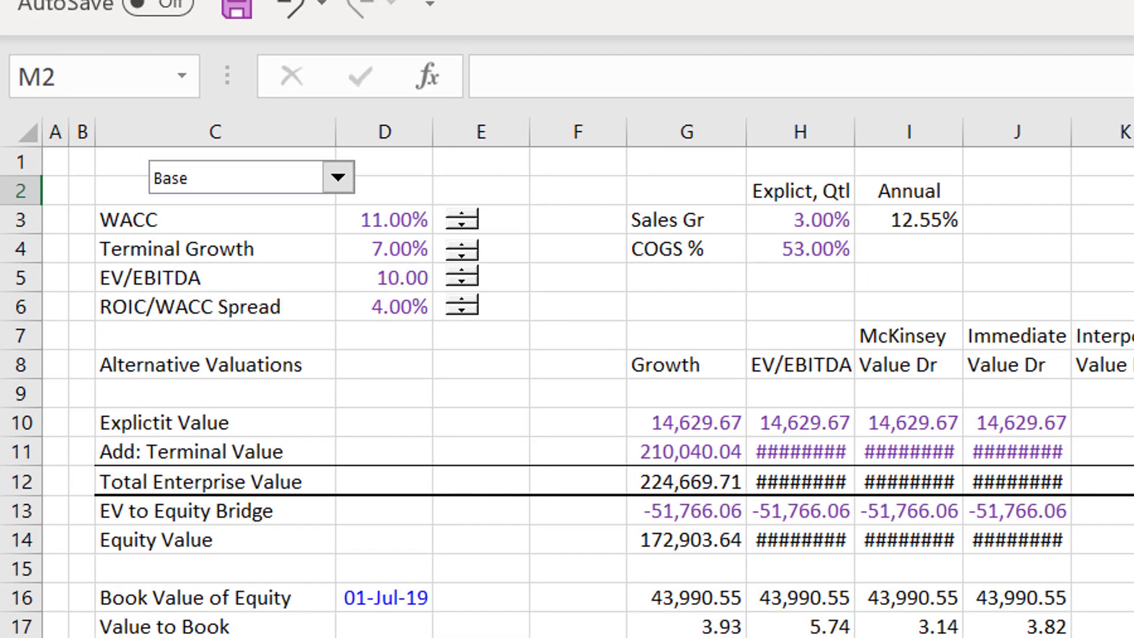
key(ctrl+v)
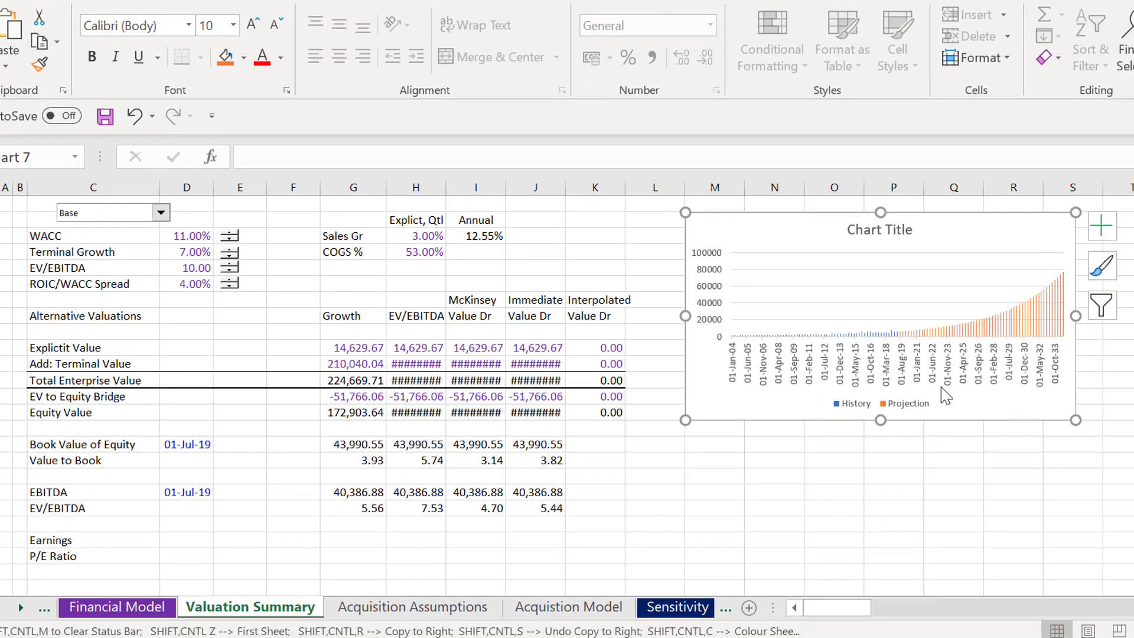
Set the font size of the chart's date axis labels to 6
click(967, 373)
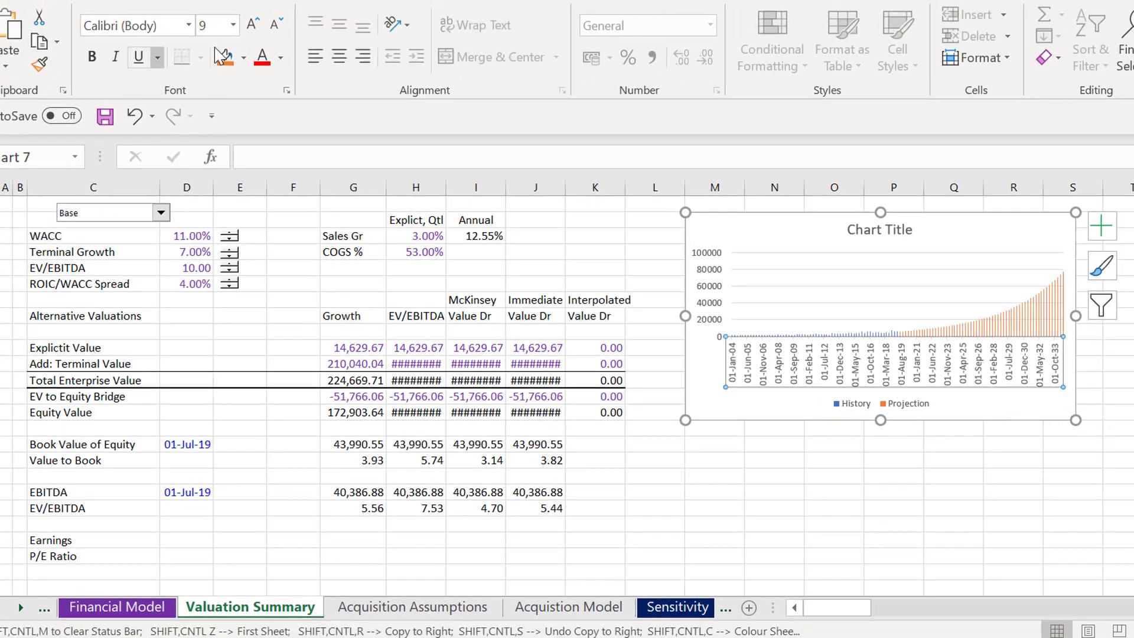
click(233, 26)
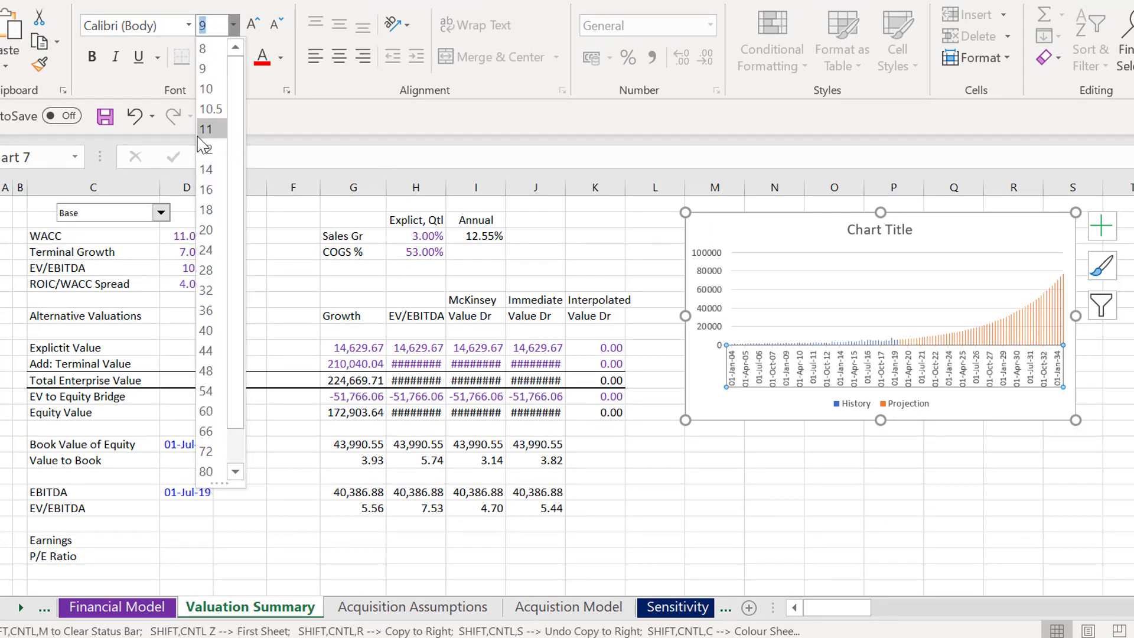
text(6)
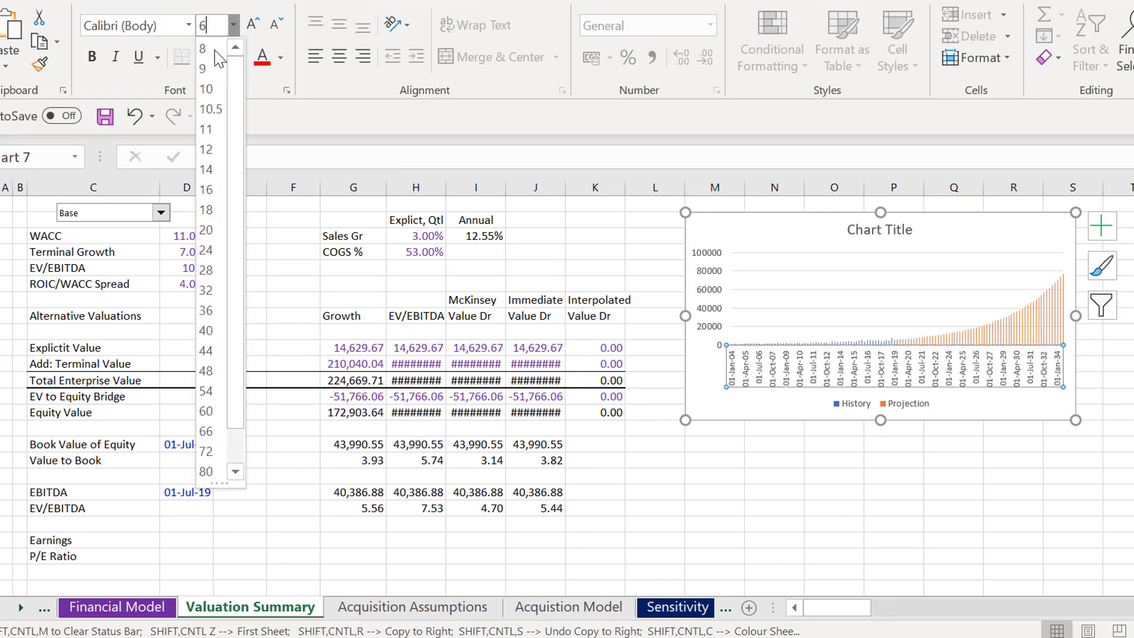
key(Return)
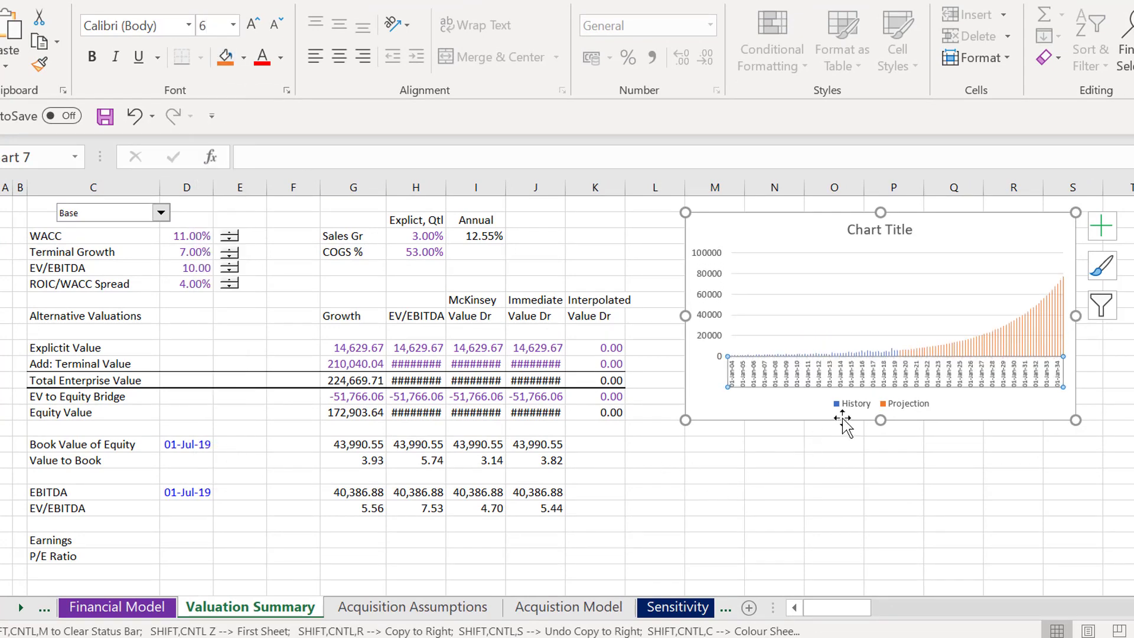
Move the chart's History and Projection legend into the upper-left area of the plot
click(860, 408)
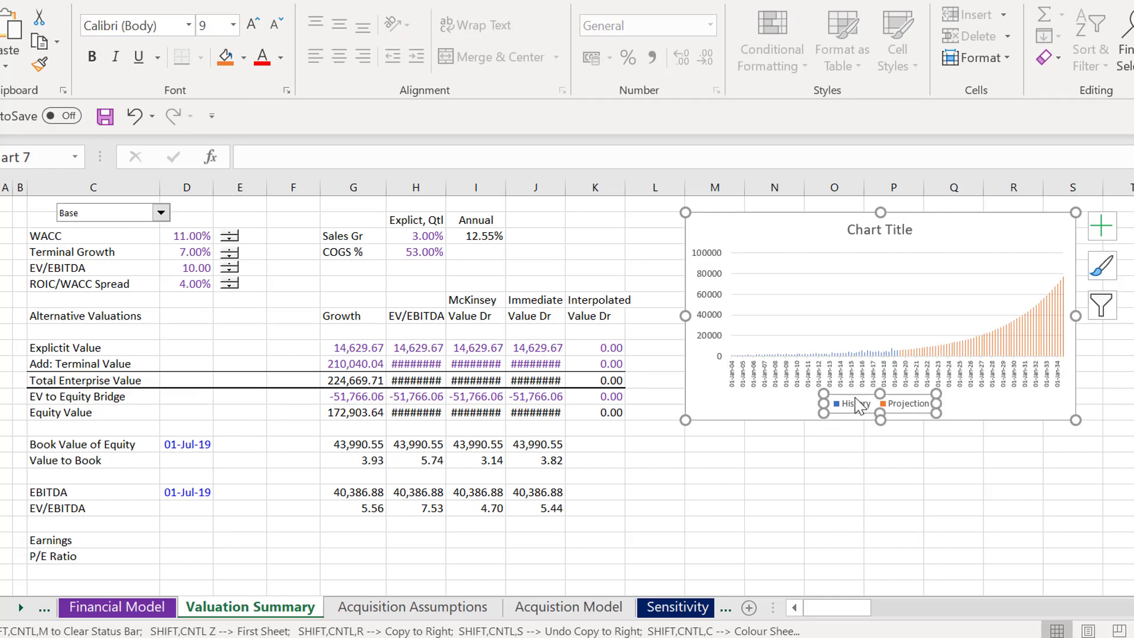
click(750, 401)
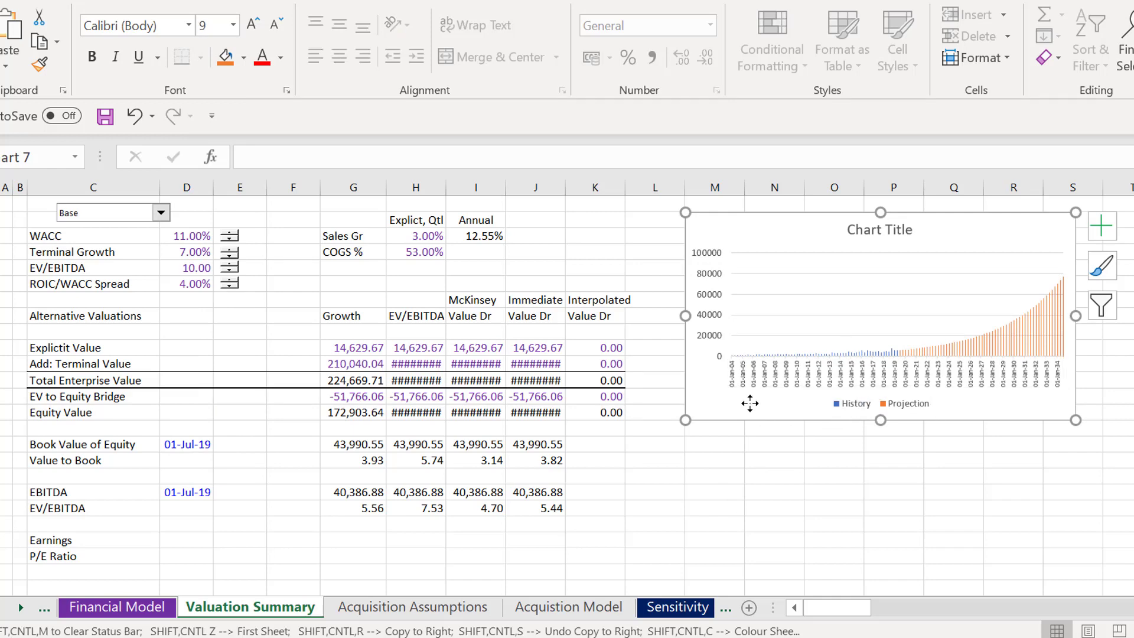
click(862, 408)
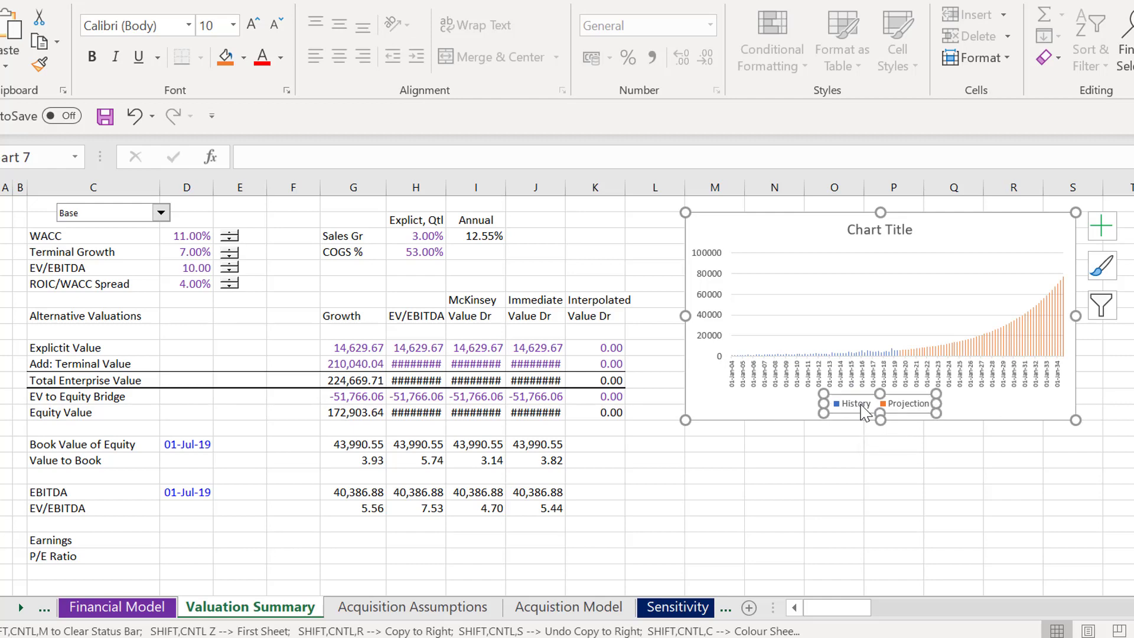
drag(859, 395, 783, 264)
Link the chart title to the Total Expense label in cell C31 of the graph data
click(853, 229)
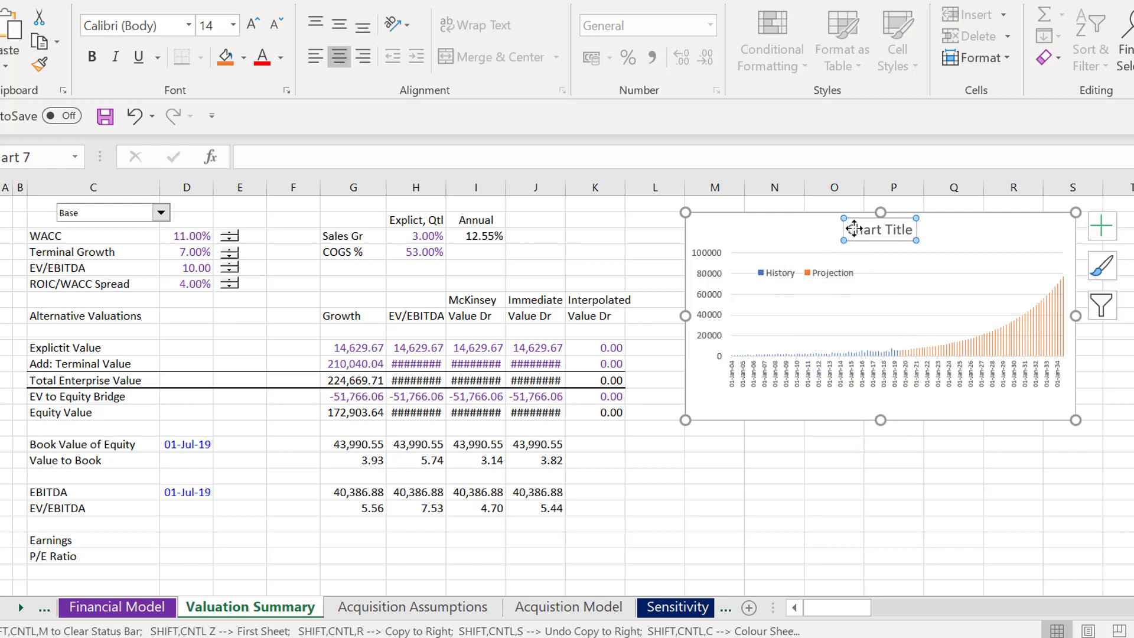
text(=)
click(736, 460)
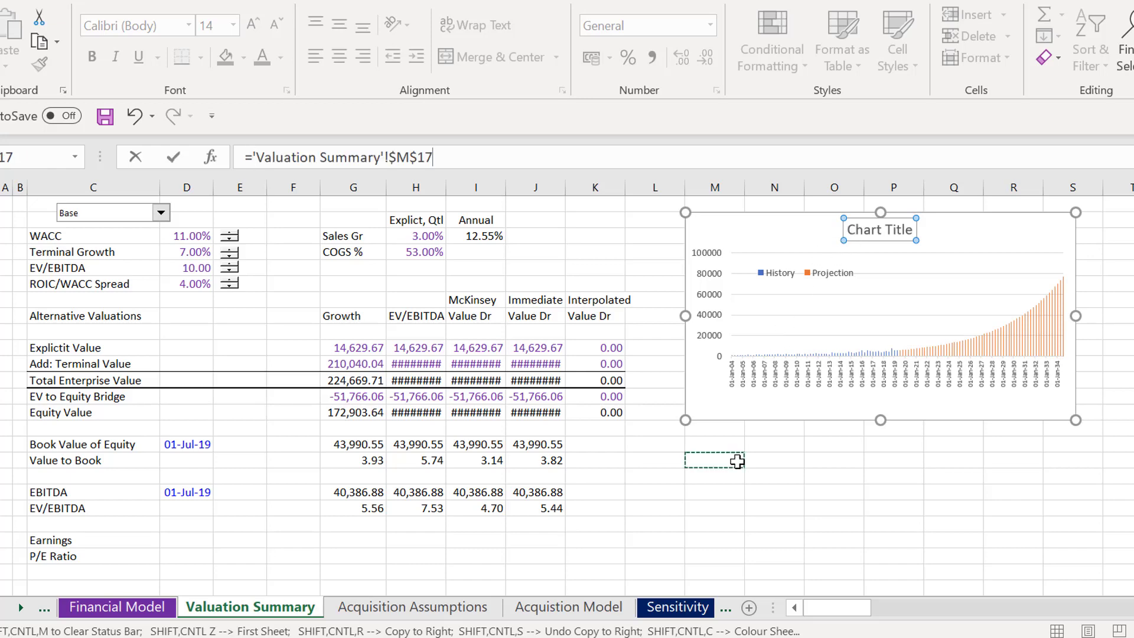
scroll(737, 461, down, 10)
scroll(737, 461, up, 10)
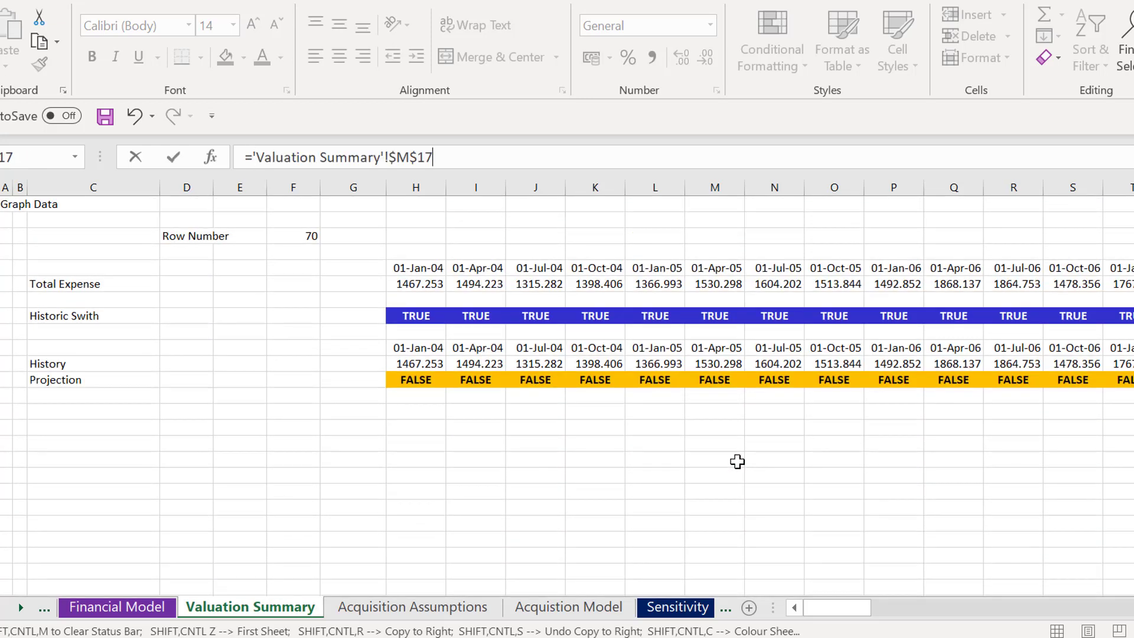
click(33, 280)
key(Return)
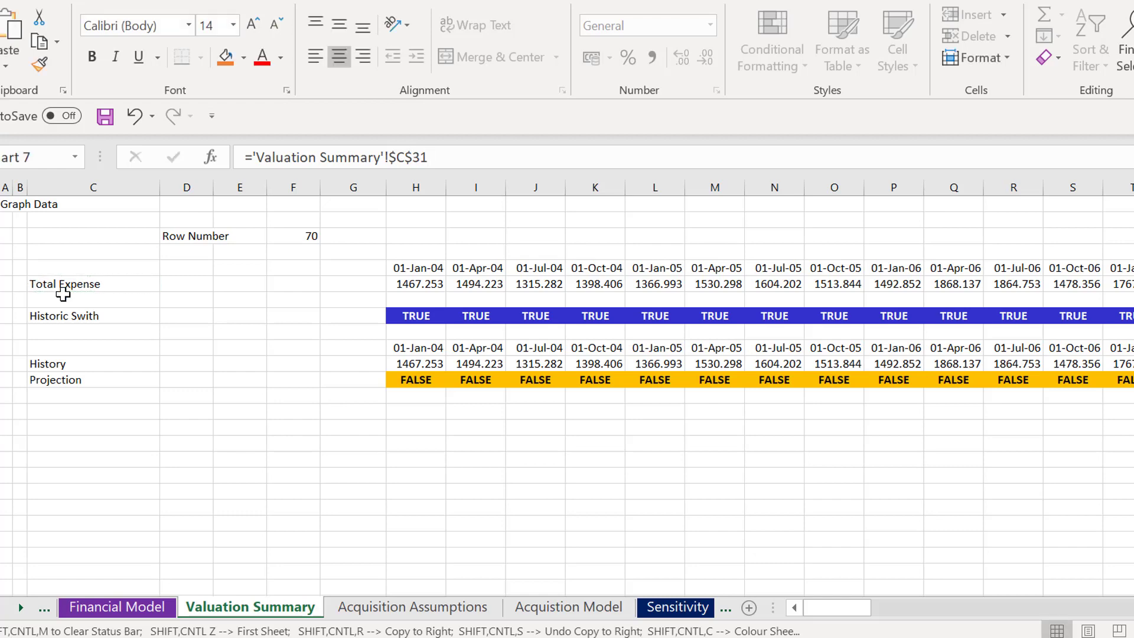
Enlarge the Total Expense chart's plot area downwards and slightly upwards to fill the chart frame
click(359, 406)
scroll(360, 402, up, 8)
click(360, 403)
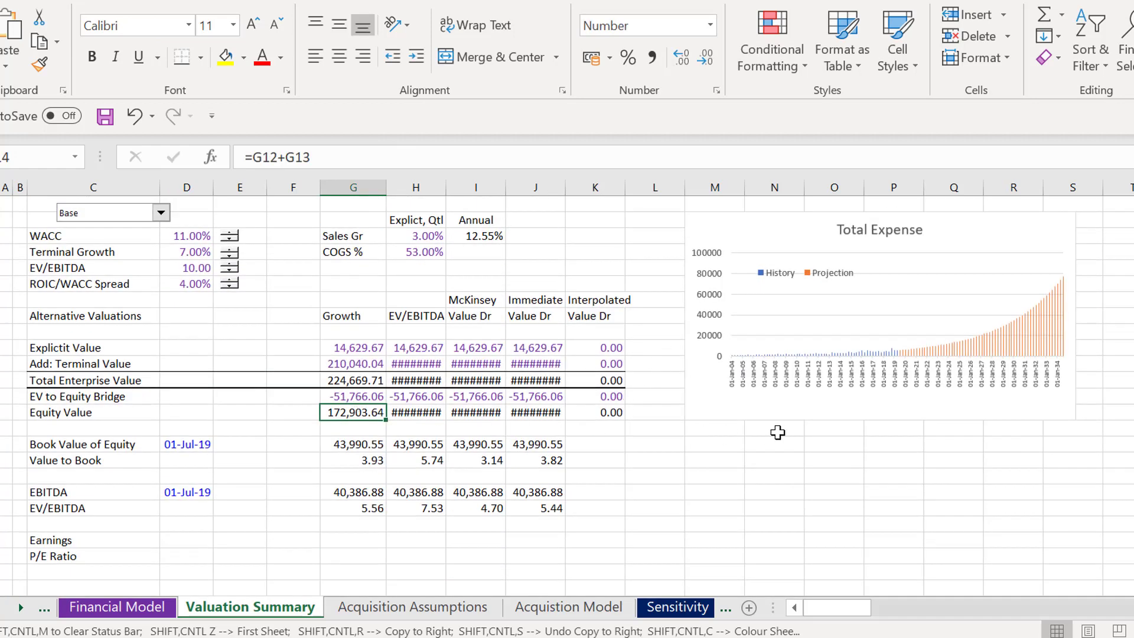
click(794, 411)
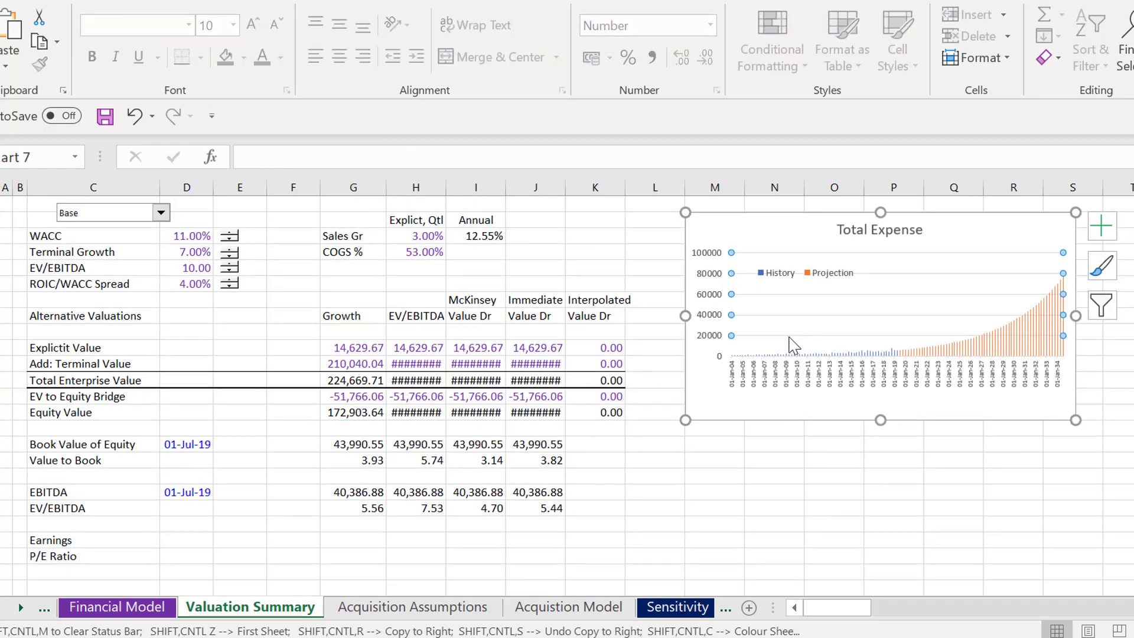
click(975, 260)
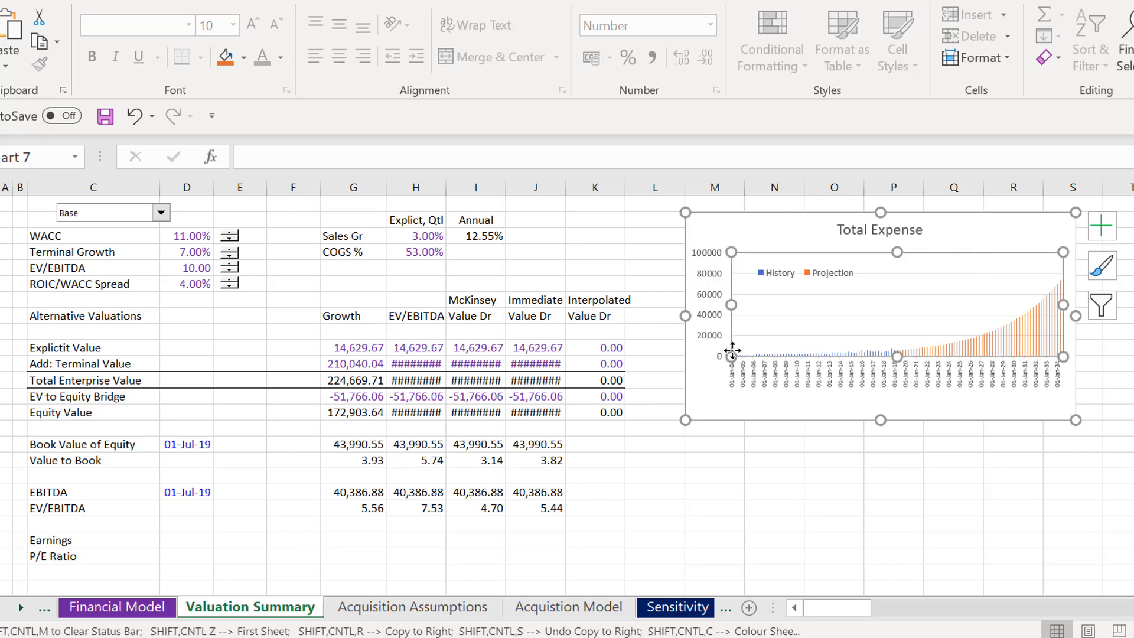
drag(730, 357, 726, 384)
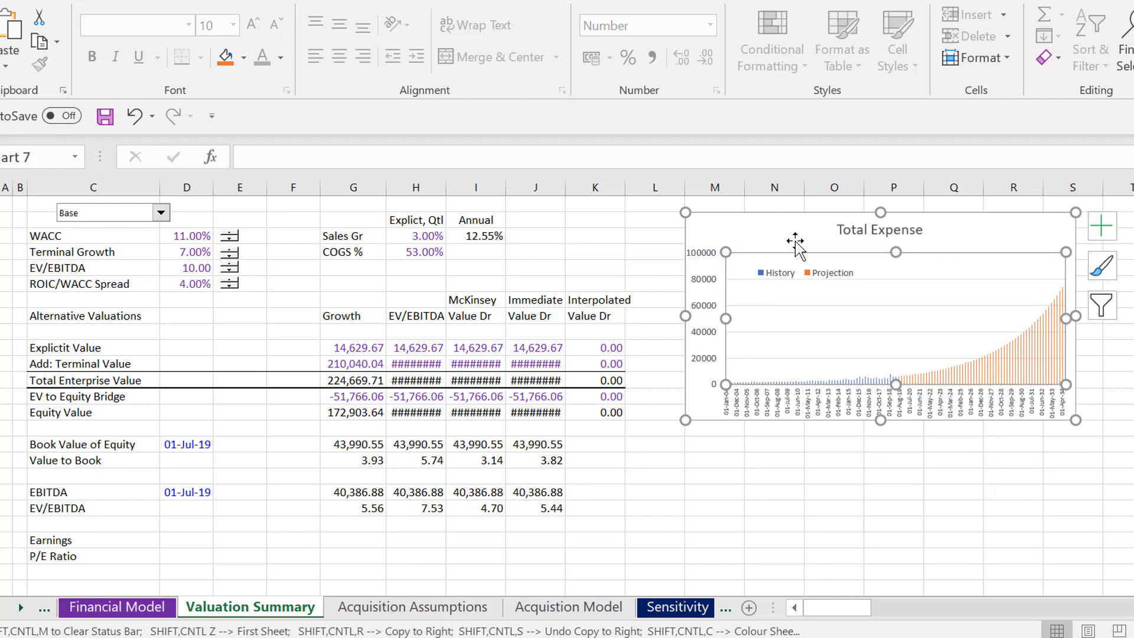
drag(726, 252, 727, 246)
click(739, 480)
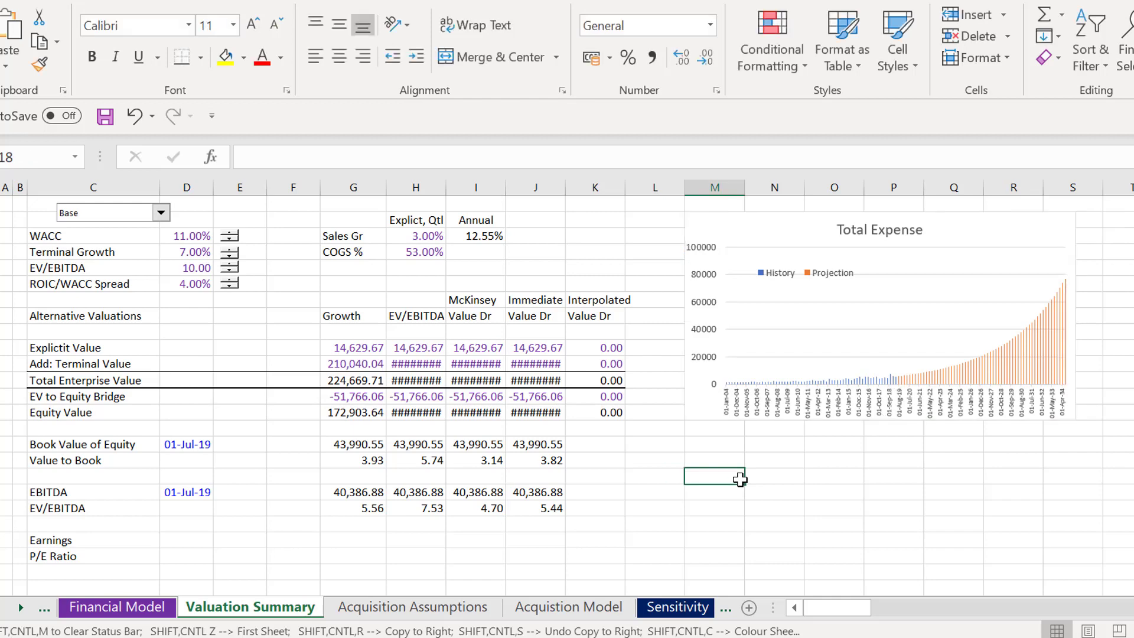
Enter the label "ROIC Row" in cell D40, below the graph data's Projection row
key(Page_Down)
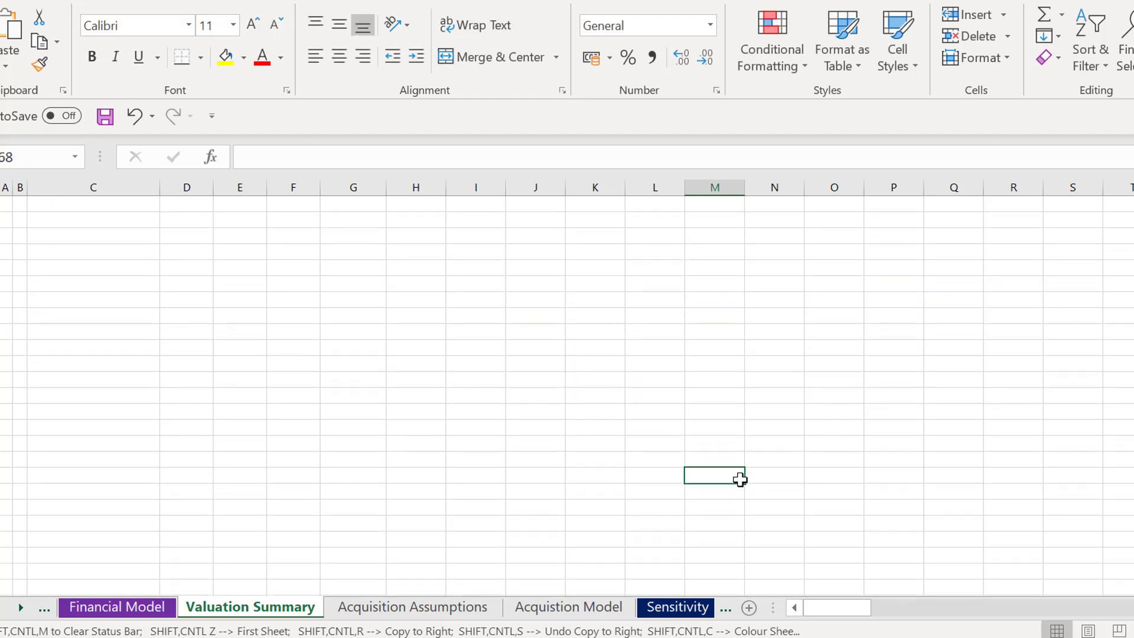
key(Left)
key(Left)
key(Left)
key(Left)
key(Left)
key(Left)
key(Left)
key(Left)
key(Left)
key(Left)
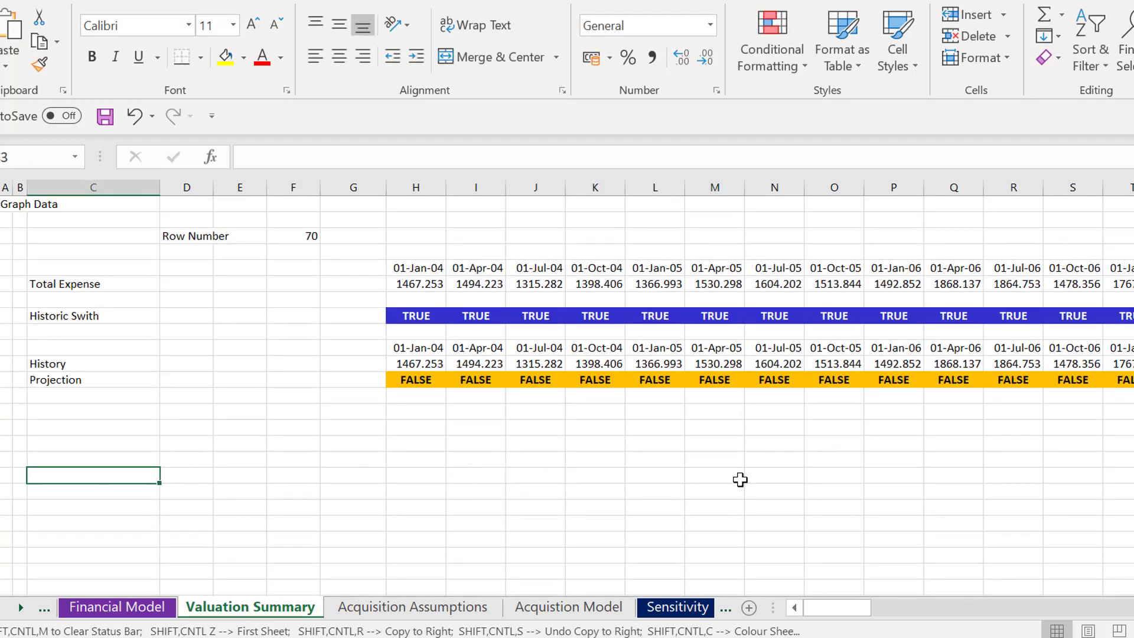
key(Up)
key(Up)
key(Right)
key(Up)
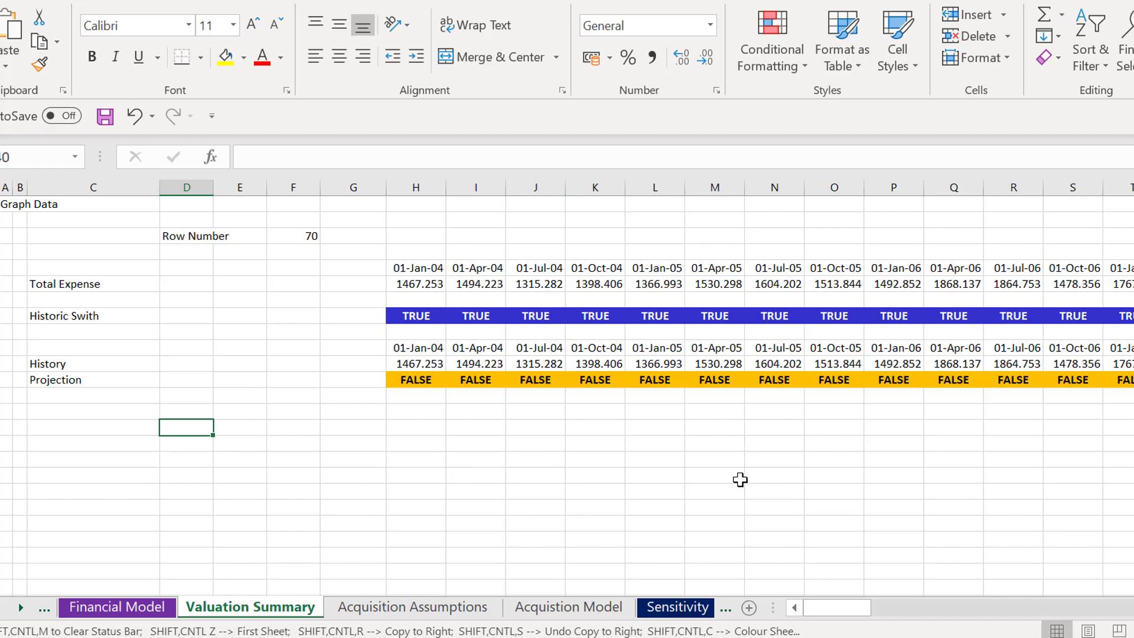
text(ROIC Ro)
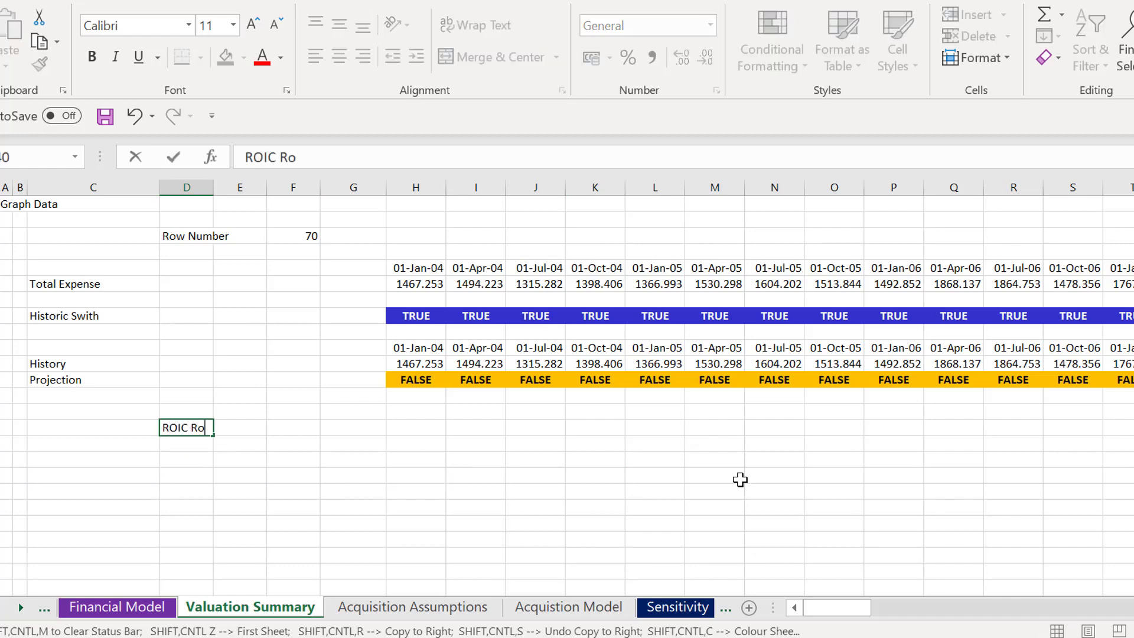
text(w)
key(ctrl+Return)
Enter a ROW formula in F40 that references cell H138, the Annual ROIC row of the Financial Model sheet
key(Right)
key(Right)
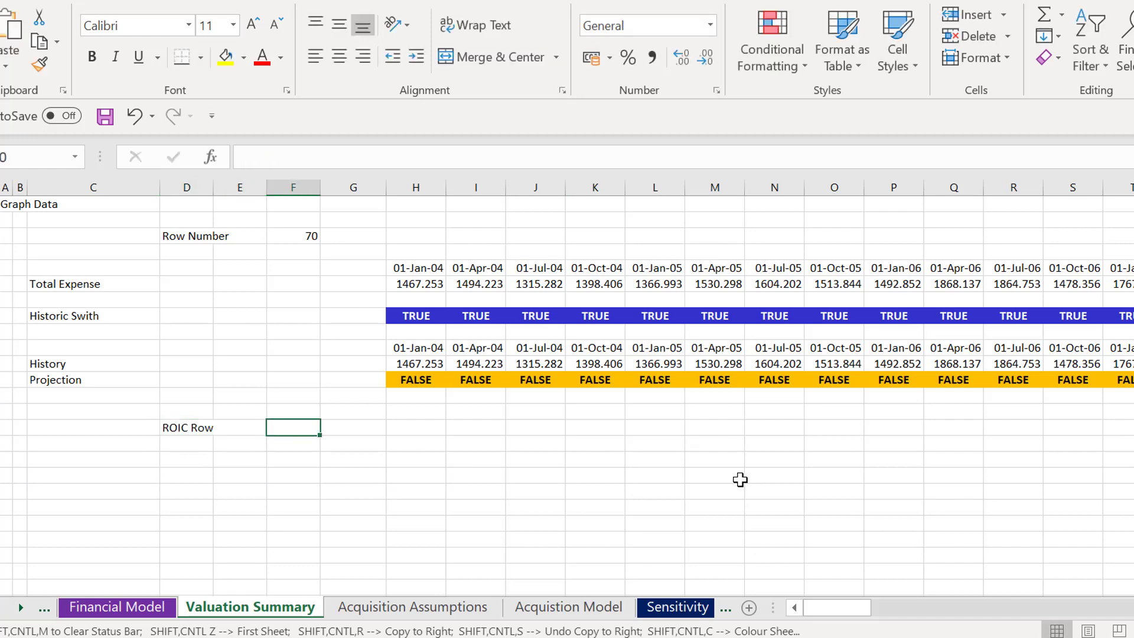
text(=row)
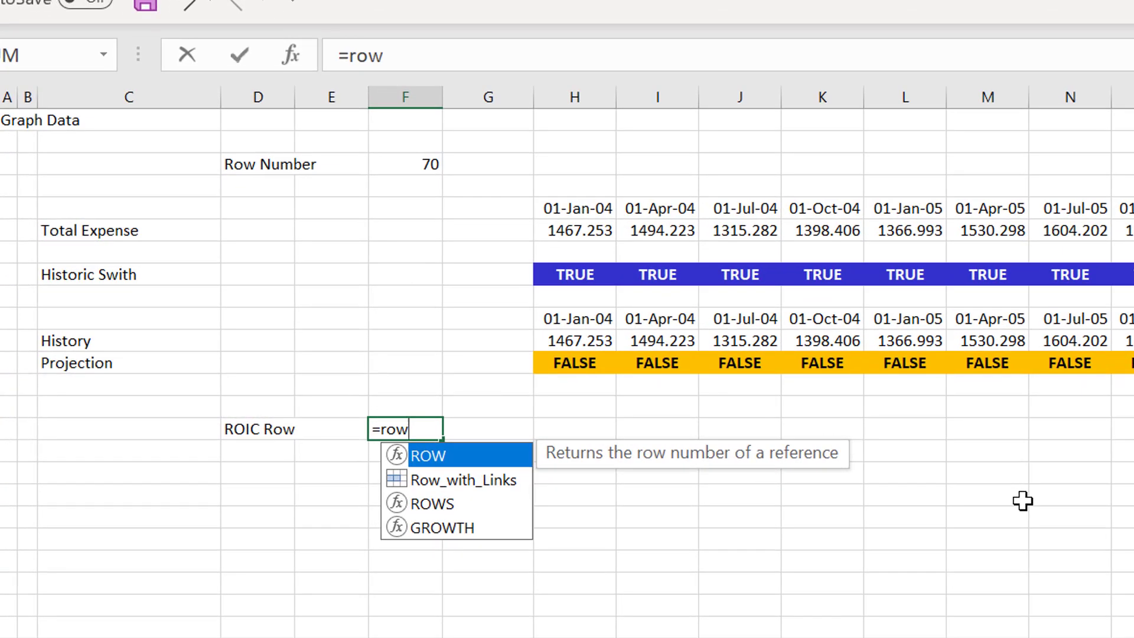
key(Tab)
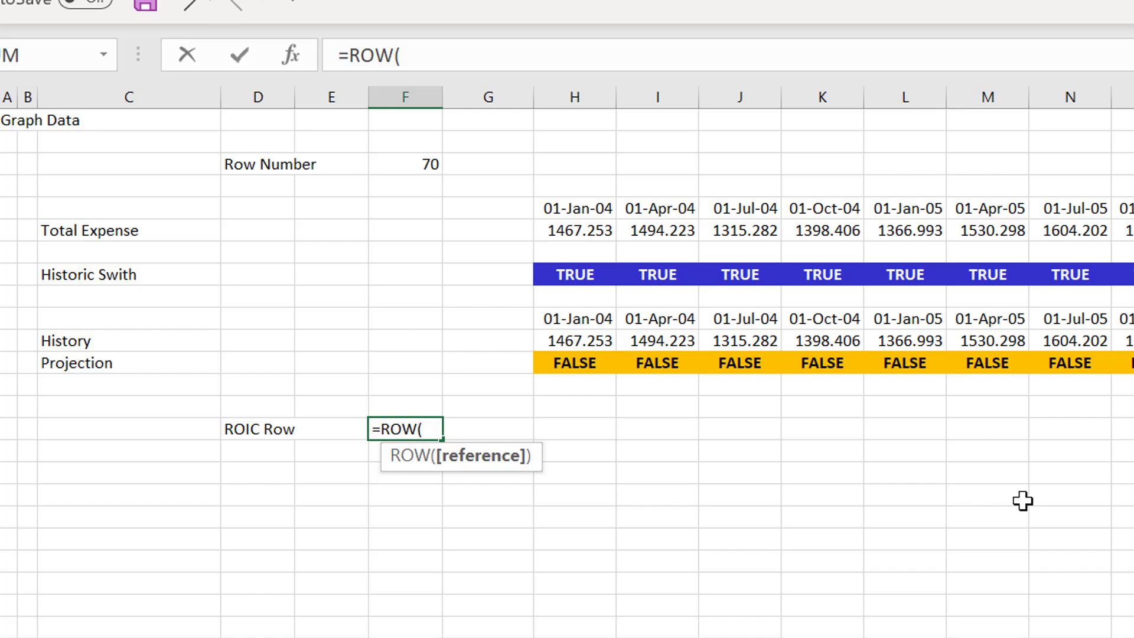
key(ctrl+Page_Up)
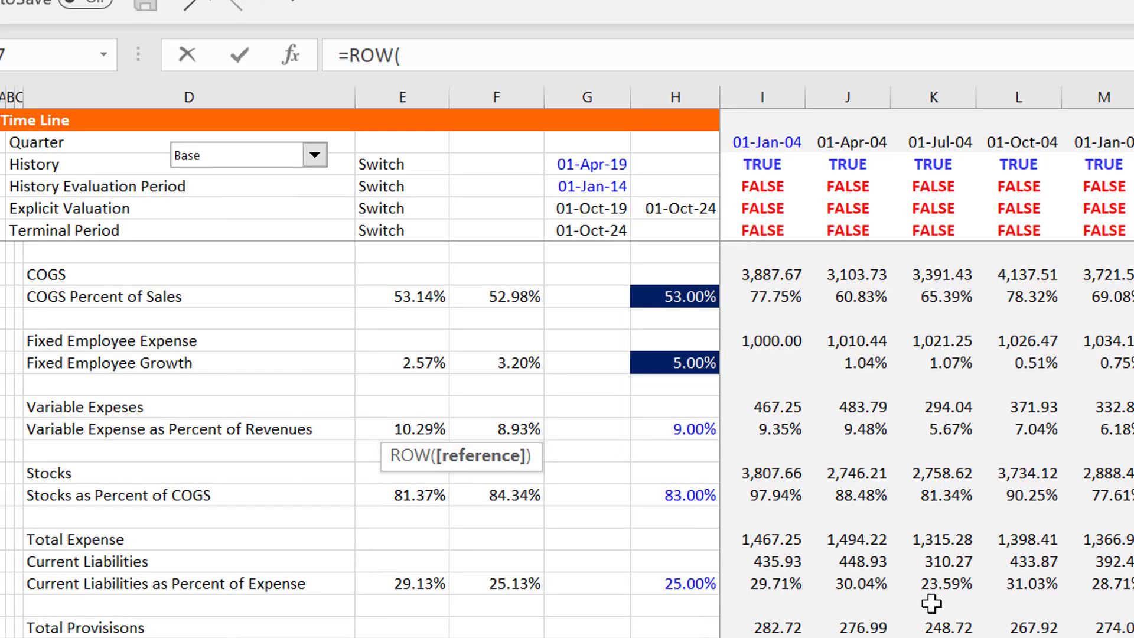
click(659, 539)
key(Page_Down)
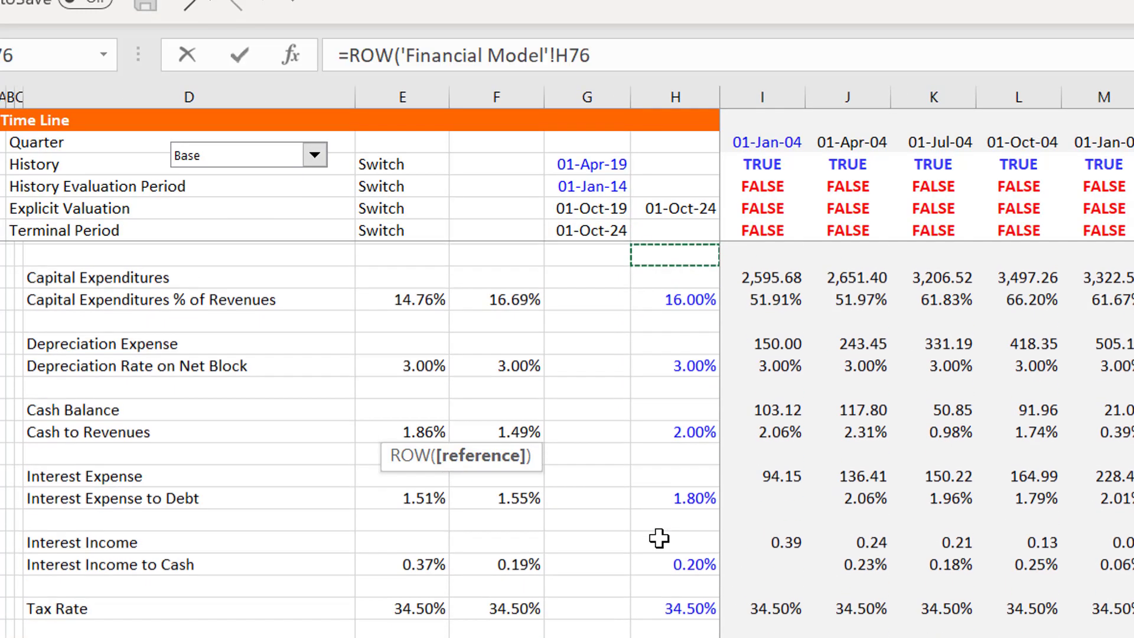
key(Page_Down)
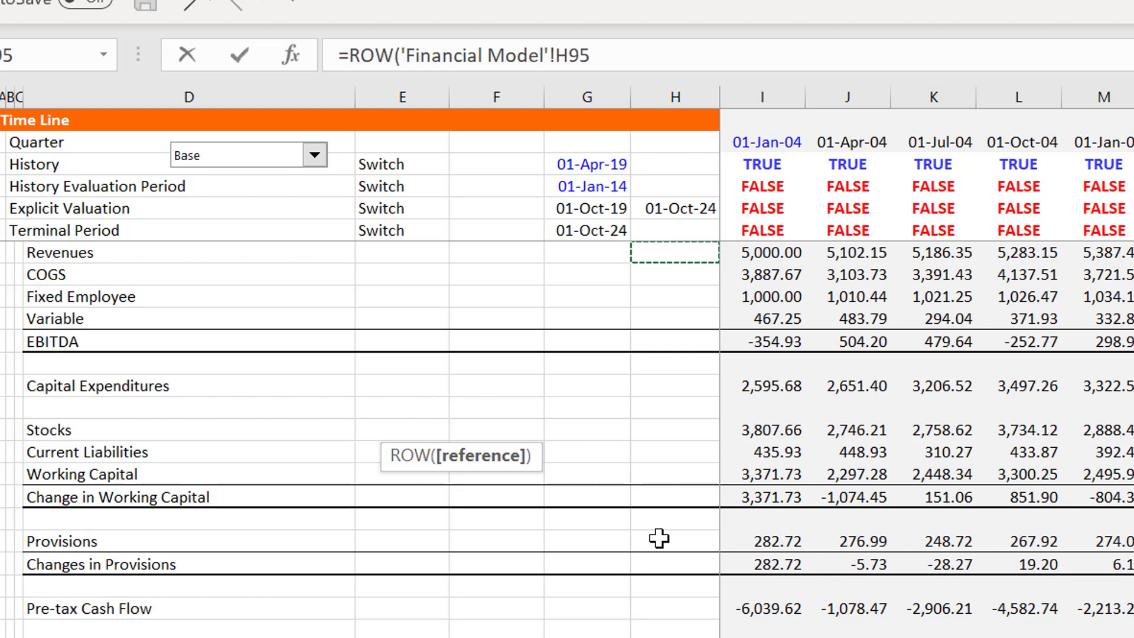
key(Down)
key(Down)
key(Down)
key(Down)
key(Down)
key(Down)
key(Down)
key(Down)
key(Down)
key(Down)
key(Down)
key(Down)
key(Down)
key(Down)
key(Down)
key(Down)
key(Down)
key(Down)
key(Down)
key(Down)
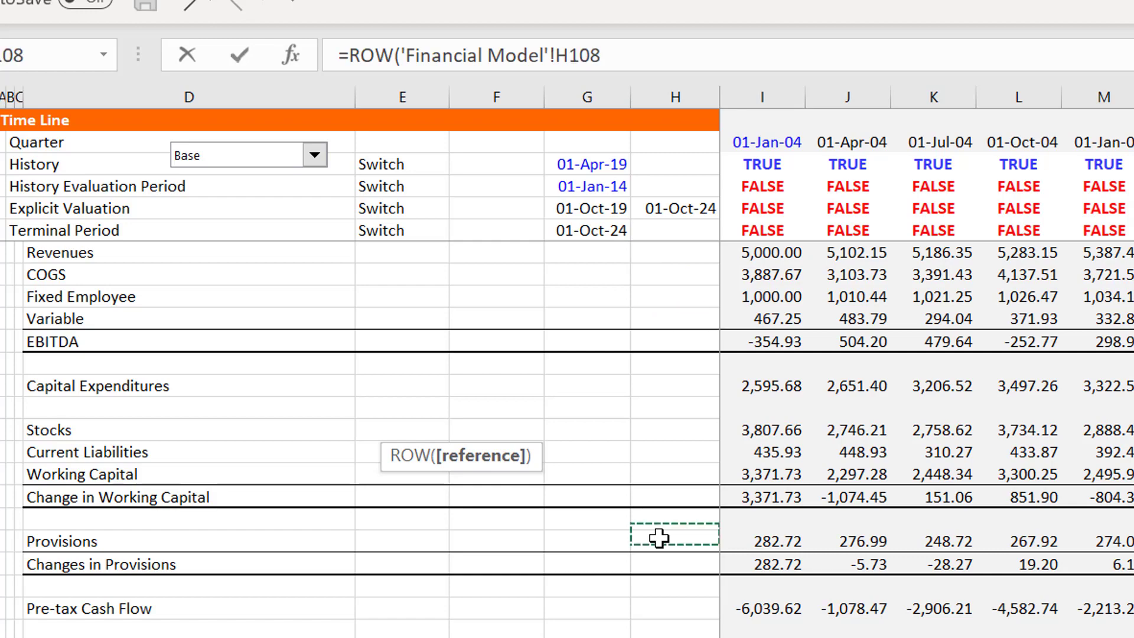
key(Down)
key(Down)
key(Down)
key(Down)
key(Down)
key(Down)
key(Down)
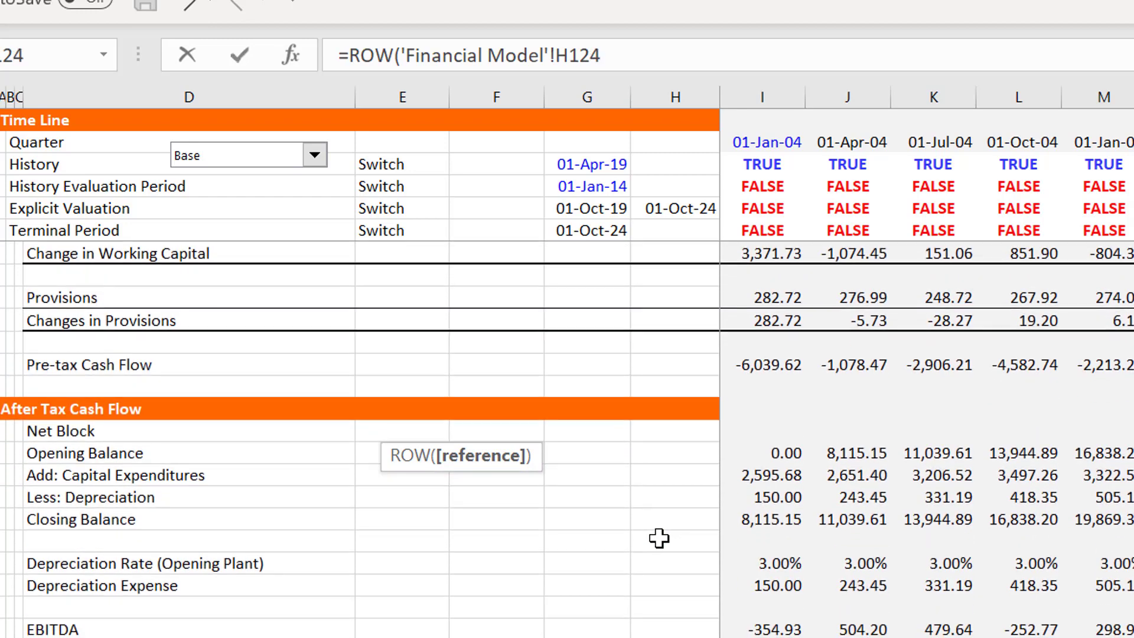
key(Down)
key(Down)
key(Down)
key(Down)
key(Down)
key(Down)
key(Down)
key(Down)
key(Down)
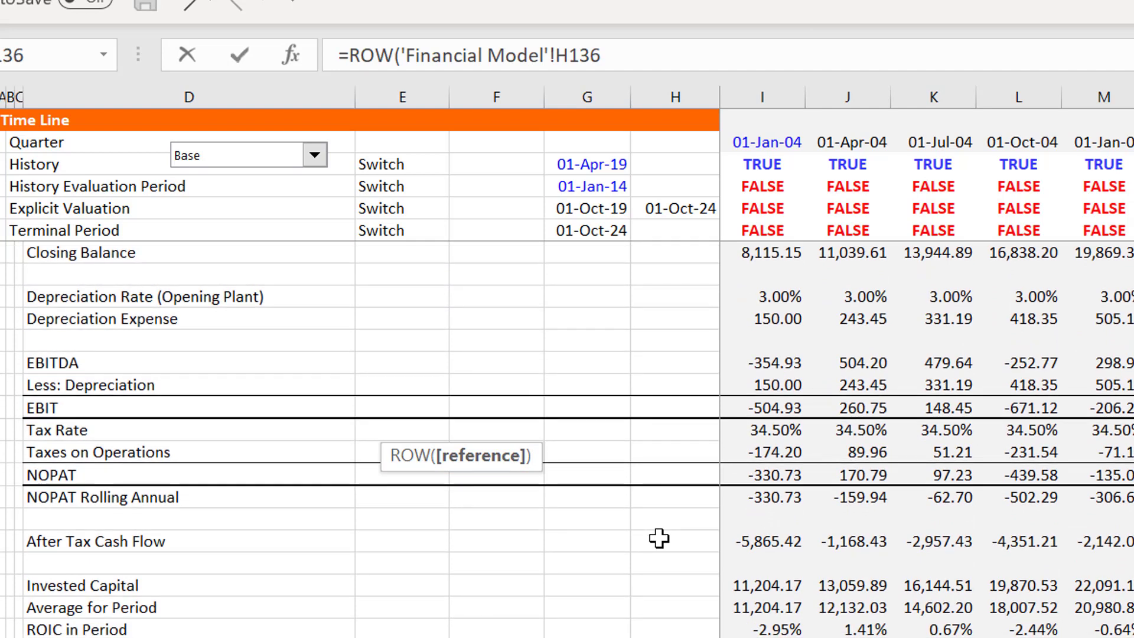
key(Down)
key(Down)
key(Down)
key(Down)
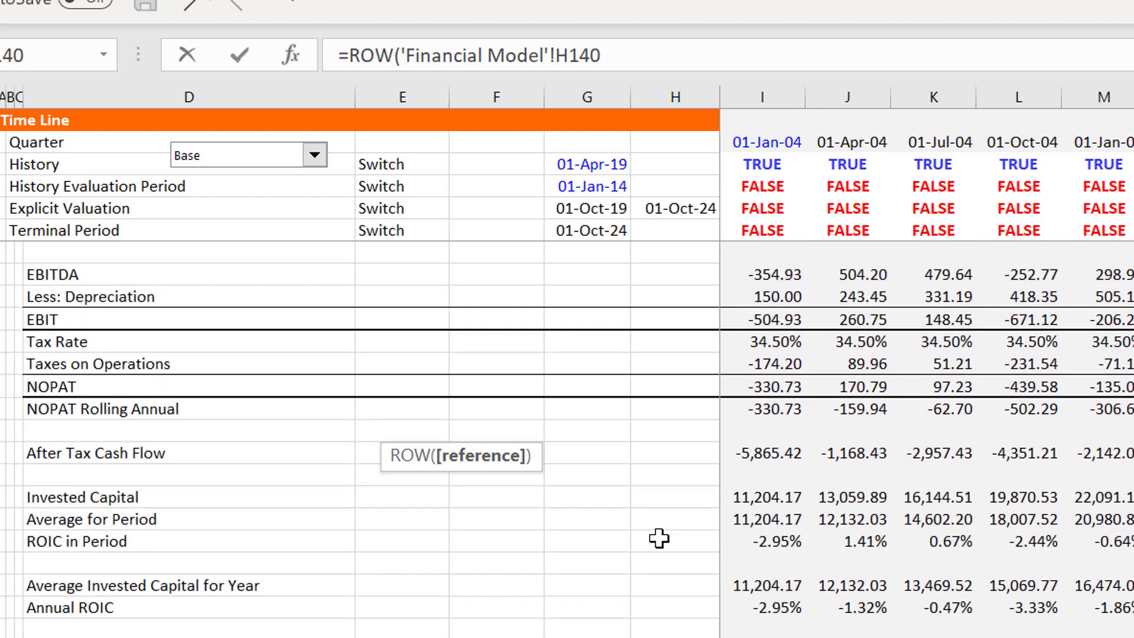
key(Up)
key(Up)
key(Return)
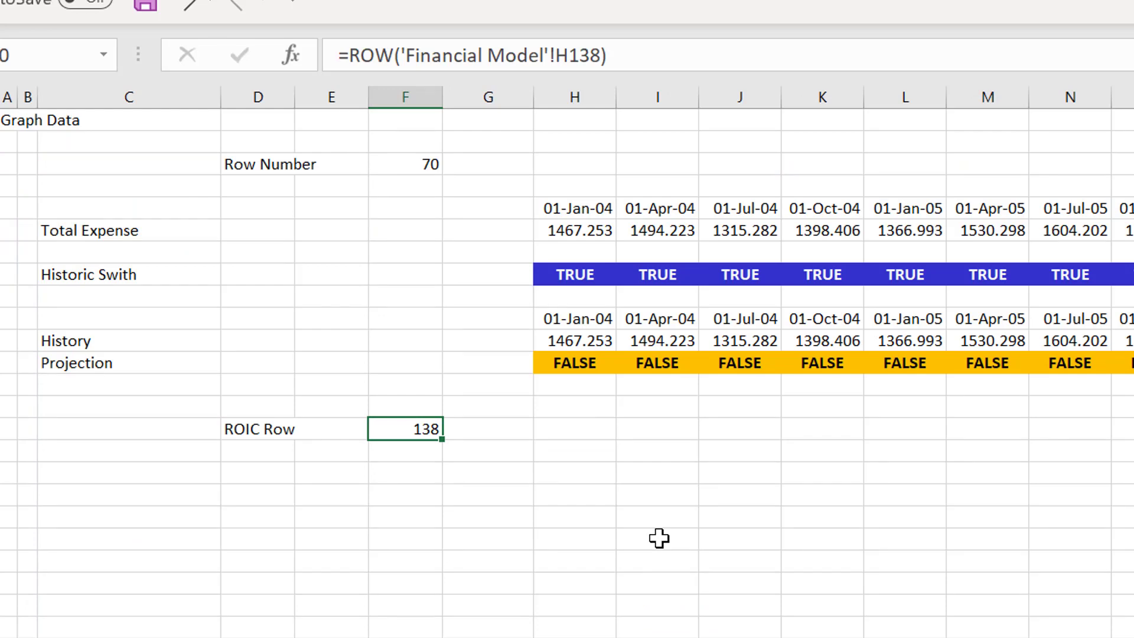
key(Right)
key(Right)
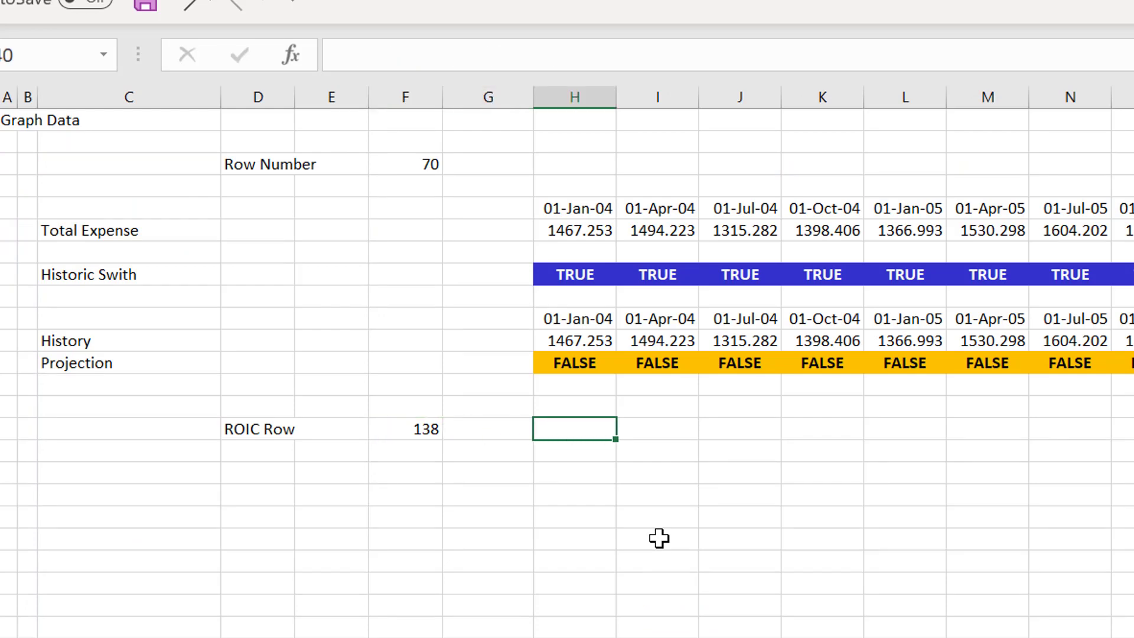
text(=)
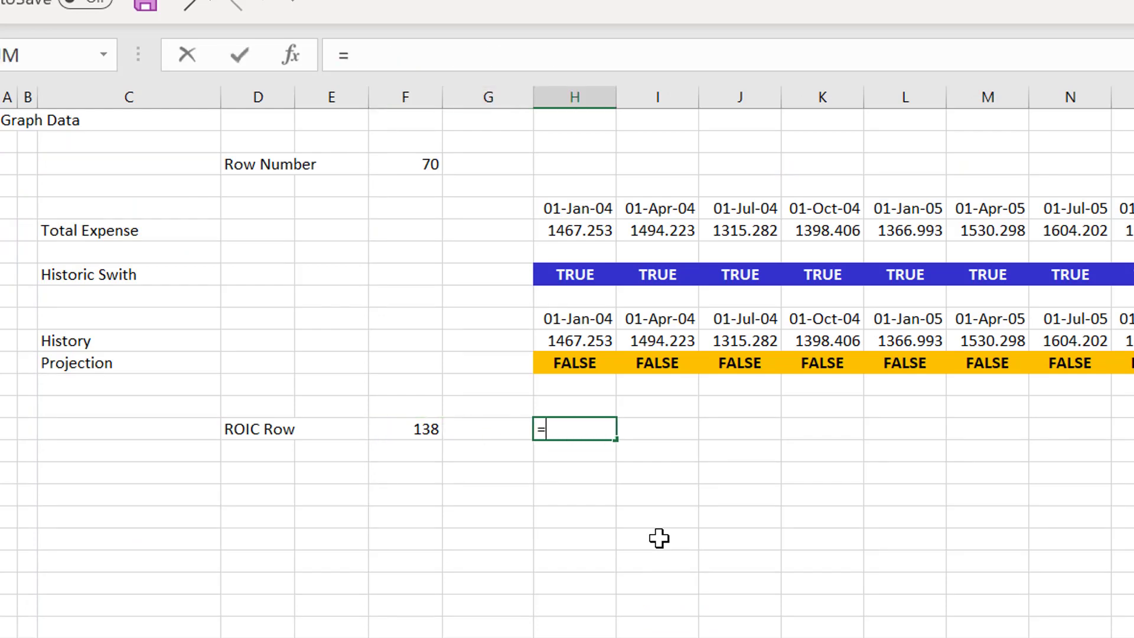
key(Escape)
Enter an INDEX formula in C43 that returns the label from Financial Model column D using the row number in $F$40
key(Down)
key(Down)
key(Down)
key(Left)
key(Left)
key(Left)
key(Left)
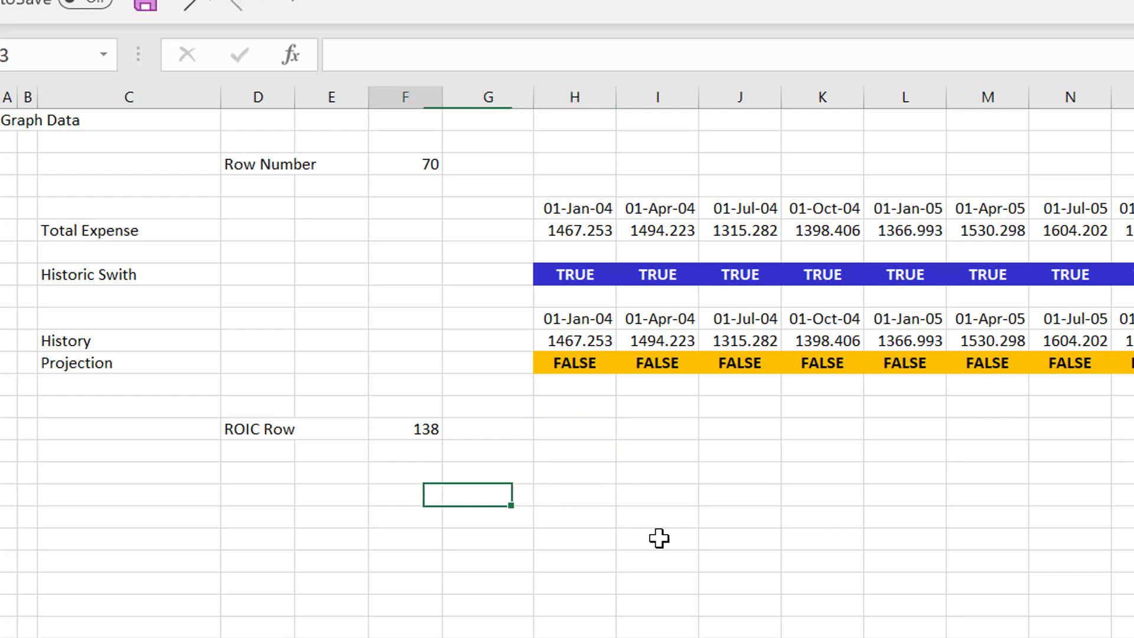
key(Left)
text(=in)
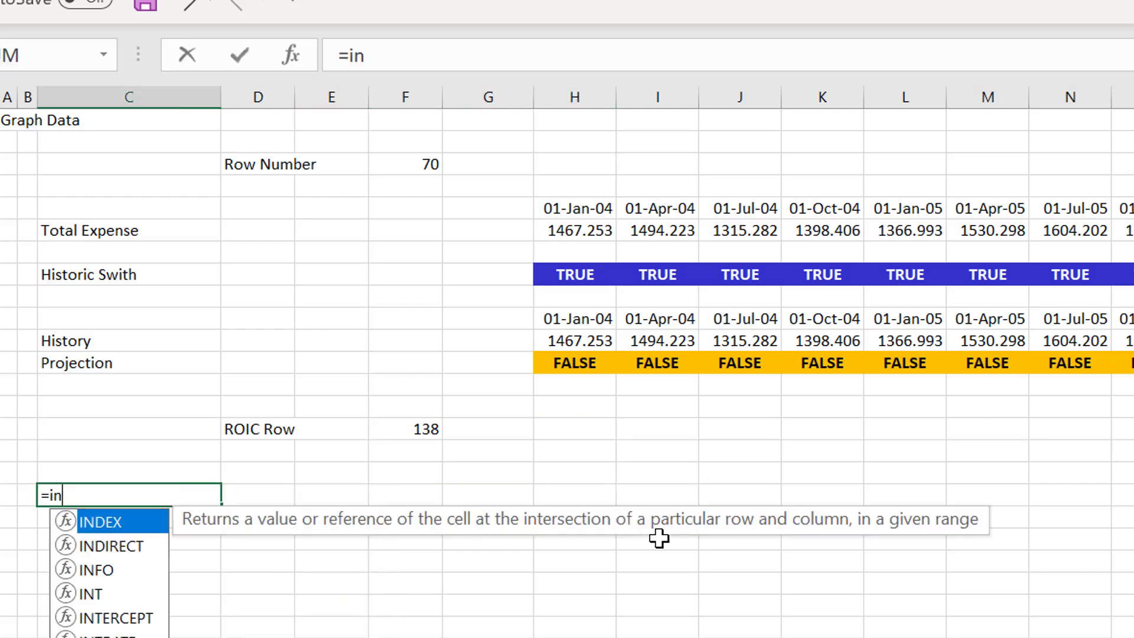
key(Tab)
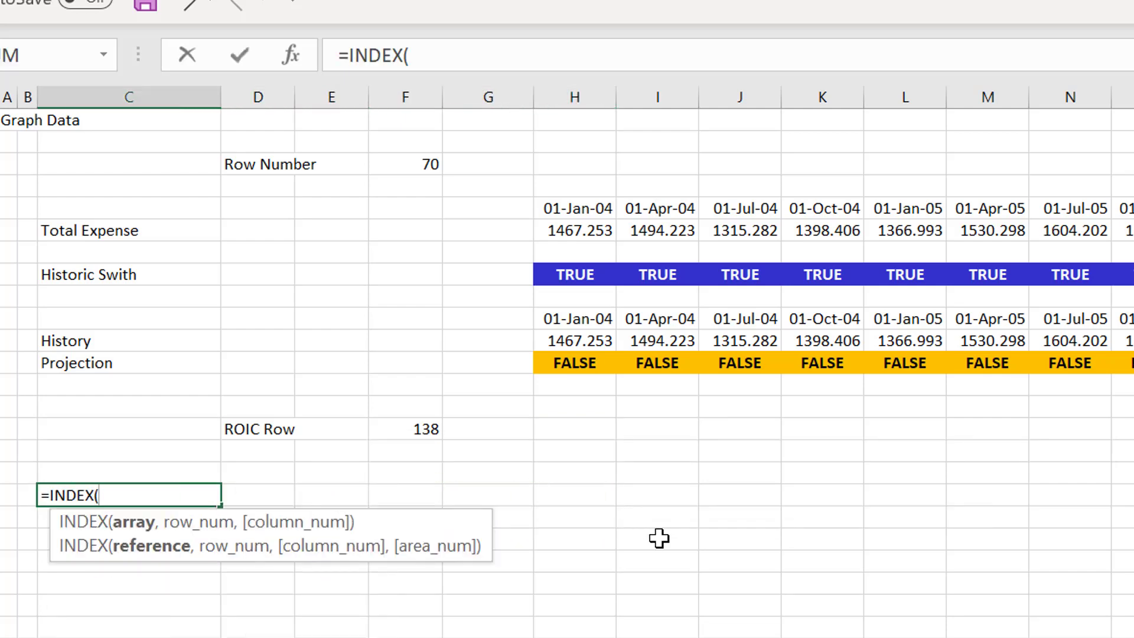
key(ctrl+Page_Up)
click(189, 98)
text(,)
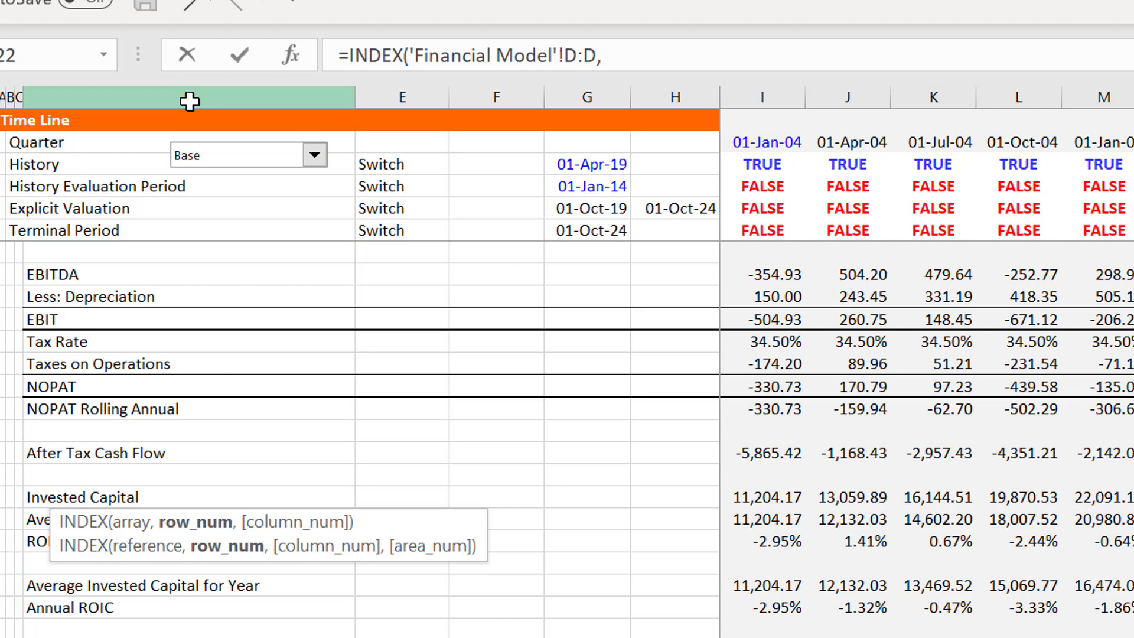
key(ctrl+Page_Down)
key(Up)
key(Up)
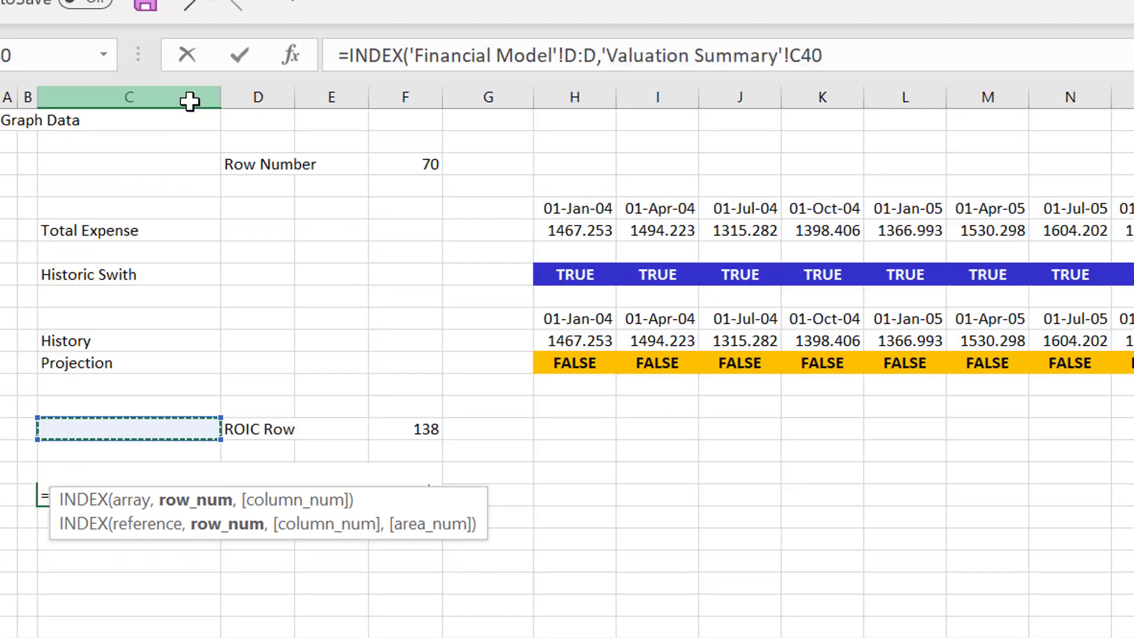
key(Right)
key(Right)
key(Right)
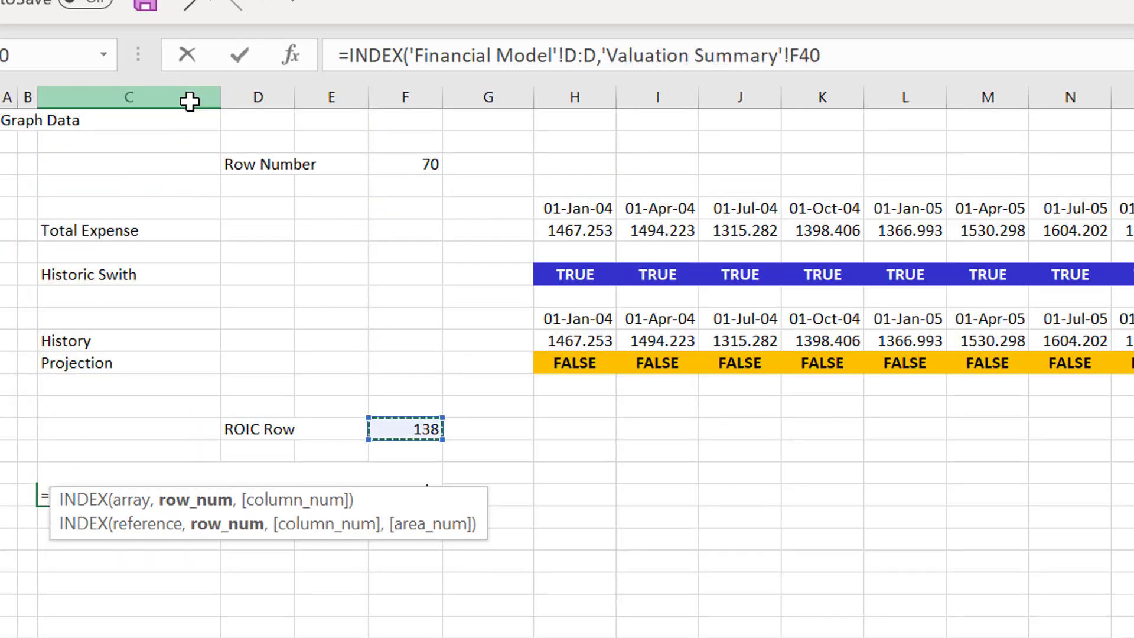
key(F4)
key(Return)
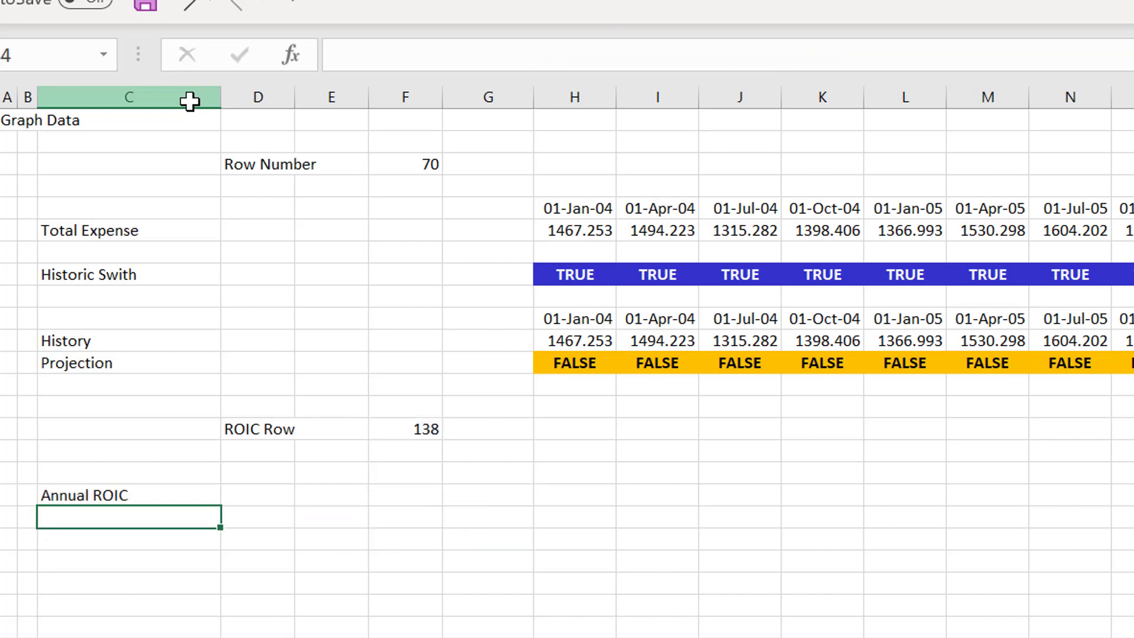
Copy the Annual ROIC INDEX formula from C43 across to H43
key(Up)
key(shift+Right)
key(shift+Right)
key(shift+Right)
key(ctrl+r)
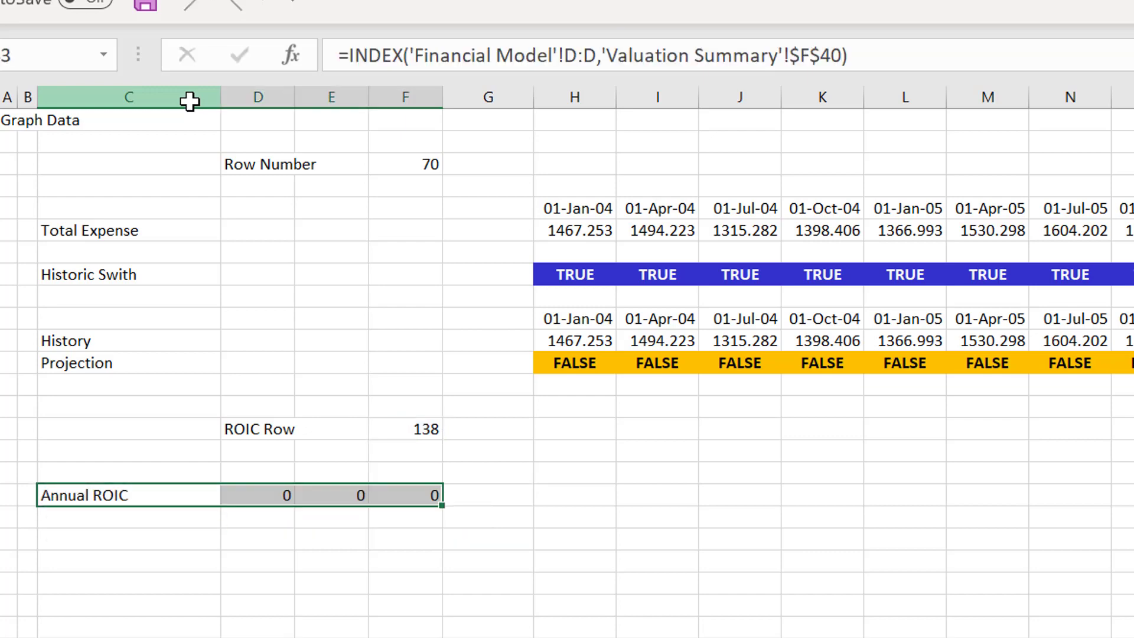
key(Right)
key(Right)
key(Right)
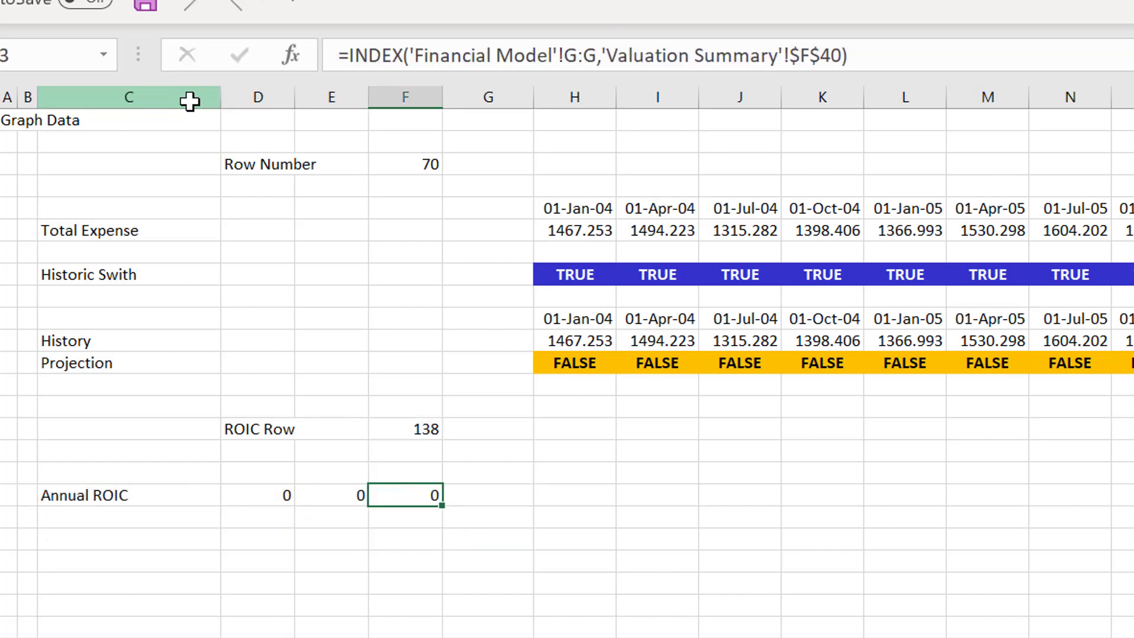
key(shift+Right)
key(shift+Right)
key(ctrl+r)
key(Right)
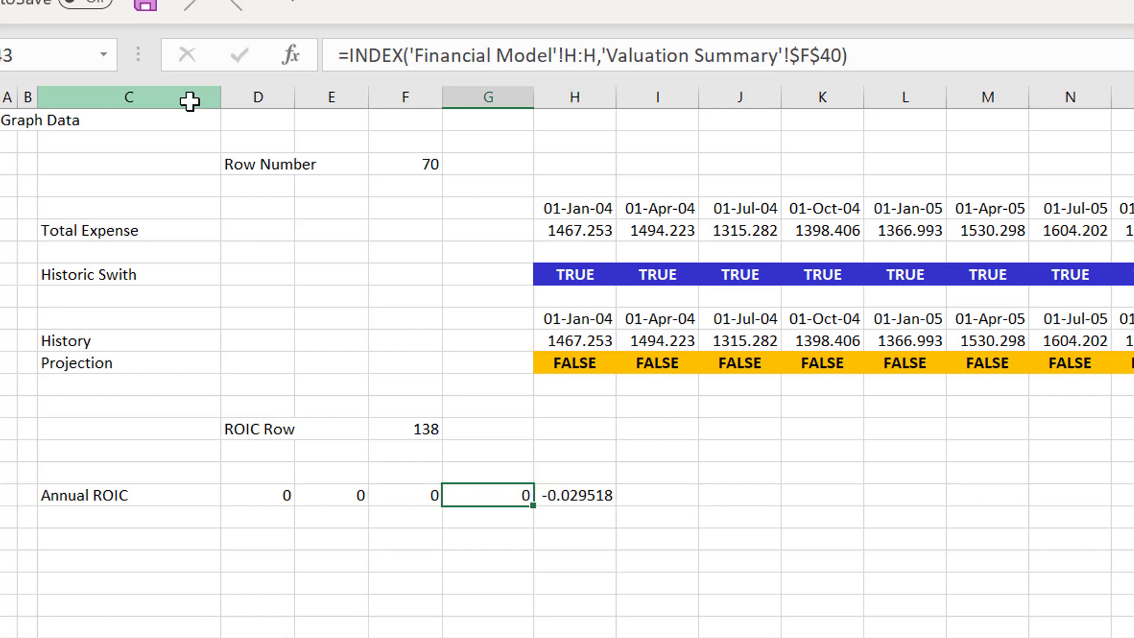
Fill the Annual ROIC formula in H43 rightwards across the whole timeline
key(Right)
key(ctrl+shift+Right)
key(ctrl+r)
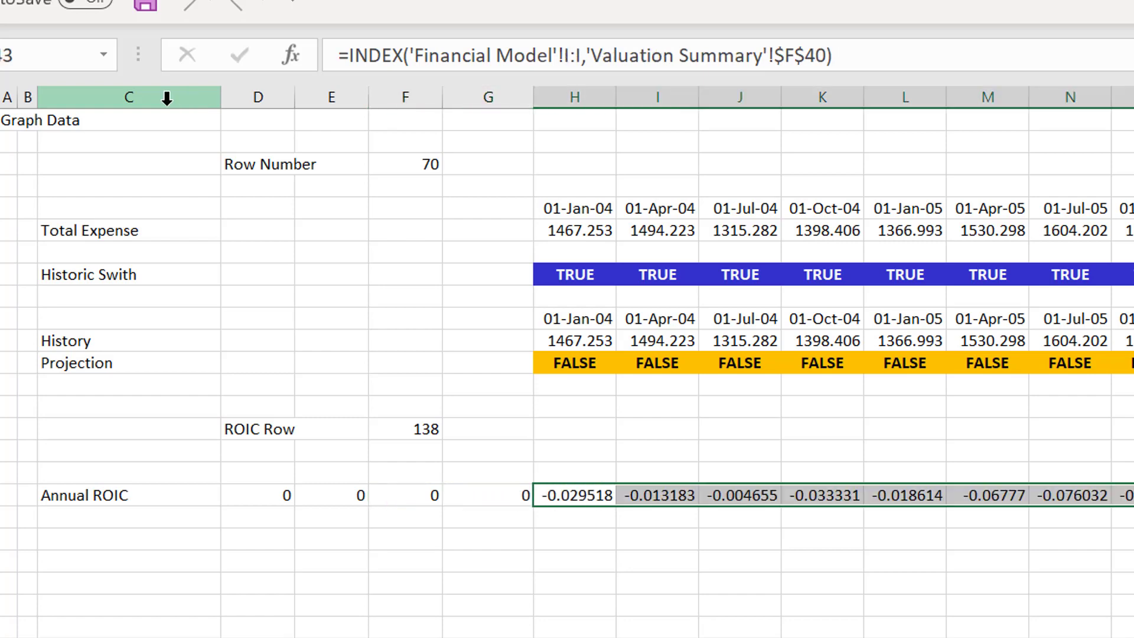
Clear the unneeded formulas in D43:G43, between the Annual ROIC label and the first quarter
key(Left)
key(Left)
key(Left)
key(Left)
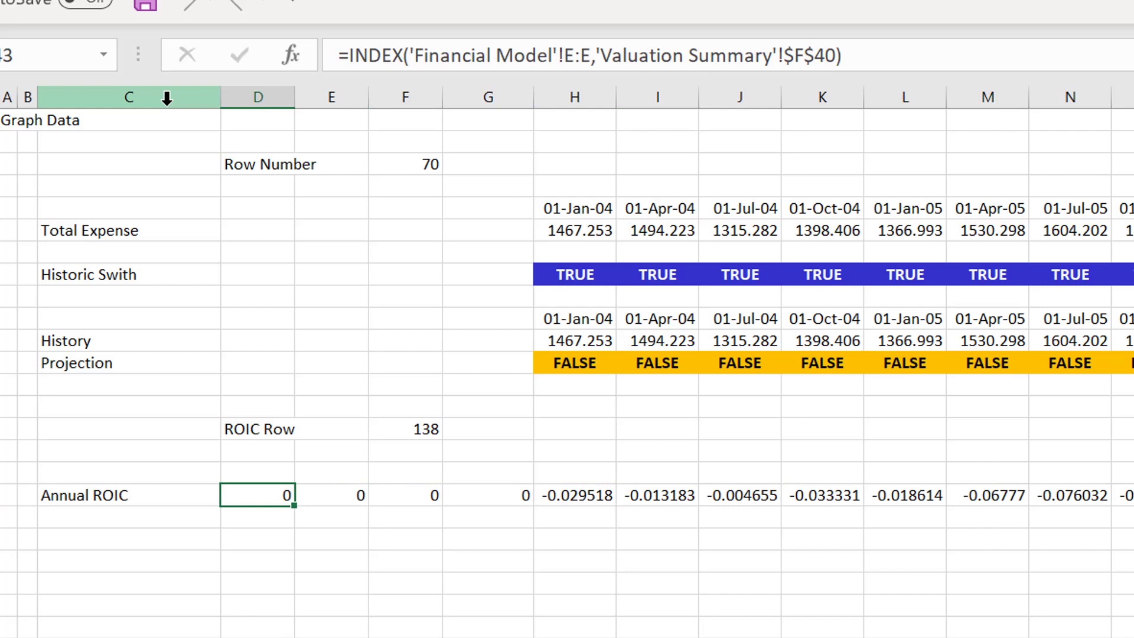
key(shift+Right)
key(shift+Right)
key(shift+Right)
key(Delete)
Link H42, above the first Annual ROIC value, to the date in H30
key(Up)
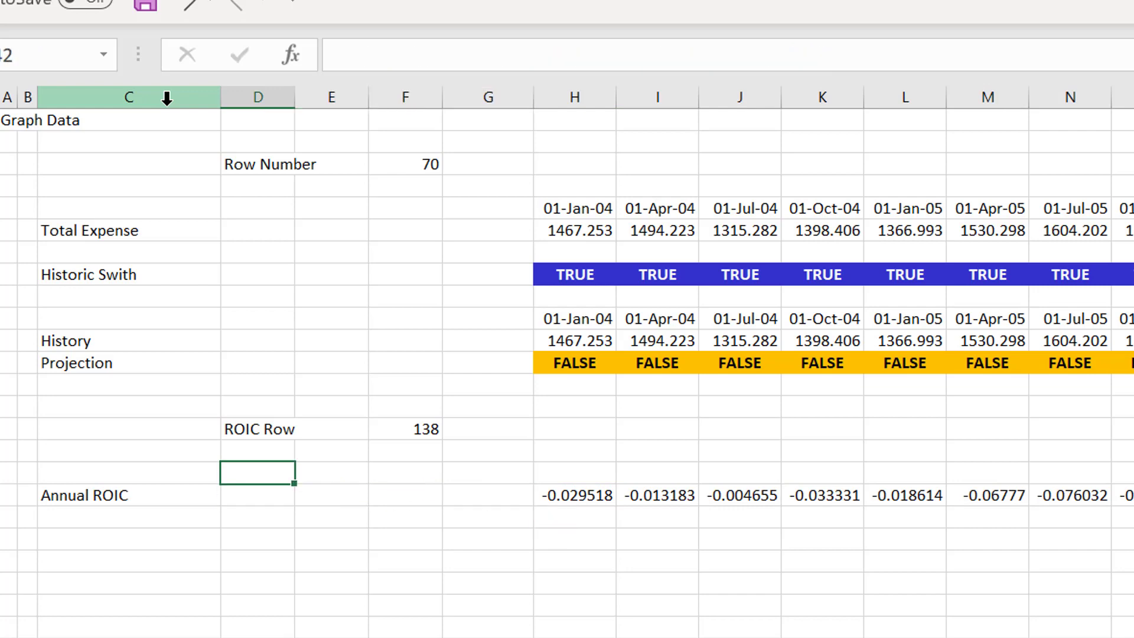
key(Right)
key(Right)
key(Right)
key(Right)
text(=)
key(Up)
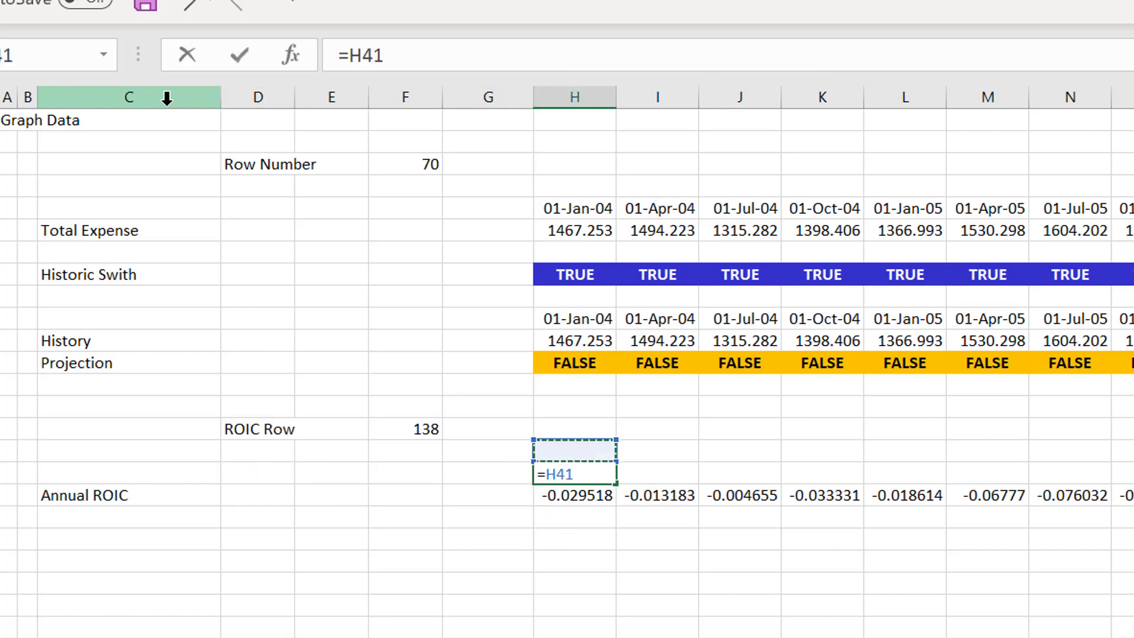
key(Up)
key(Up)
key(Up)
key(Up)
key(Up)
key(Up)
key(Up)
key(Up)
key(Up)
key(Up)
key(Up)
key(Return)
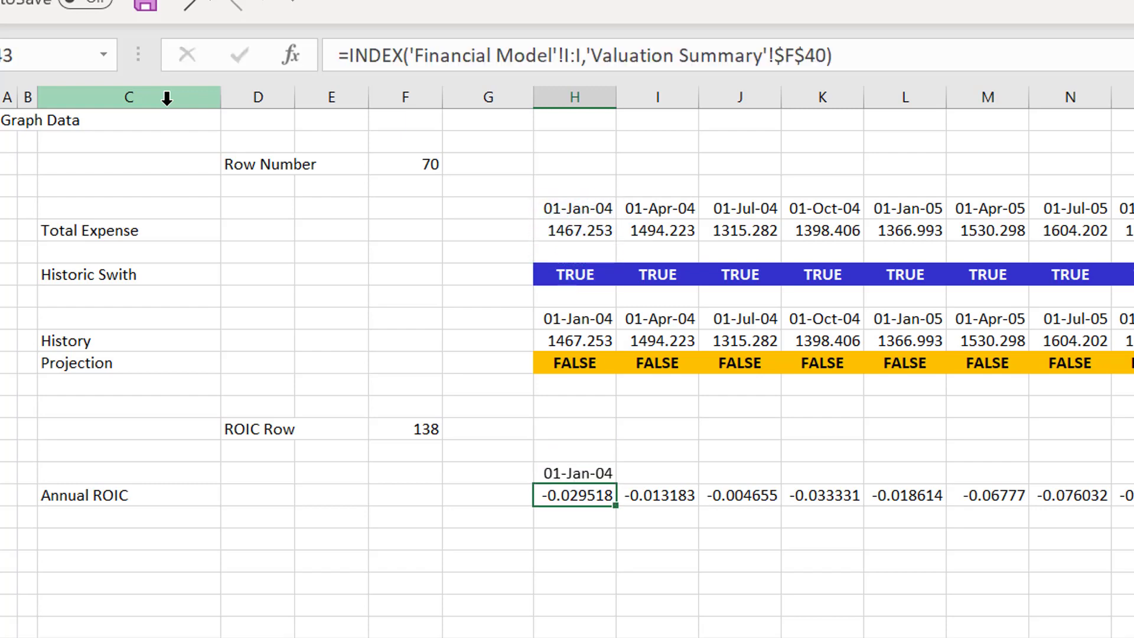
Fill the date link in H42 rightwards across the whole timeline
key(Up)
key(ctrl+shift+Right)
key(ctrl+r)
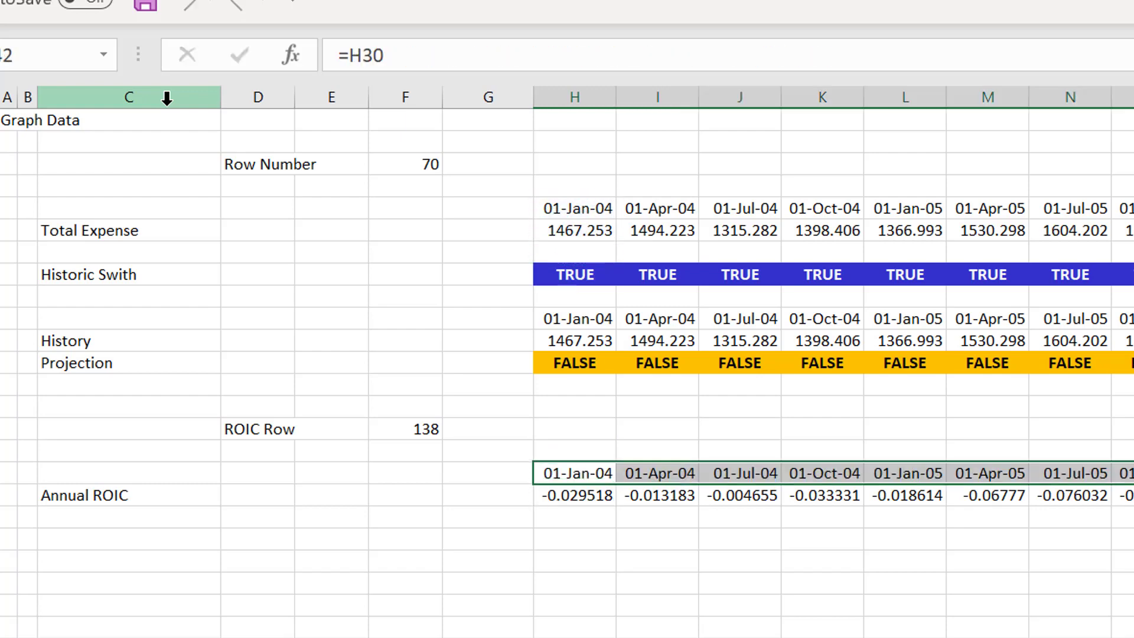
Create a default column chart from the date and Annual ROIC rows, starting at C42 and covering the full timeline
key(Left)
key(Left)
key(Left)
key(Left)
key(Left)
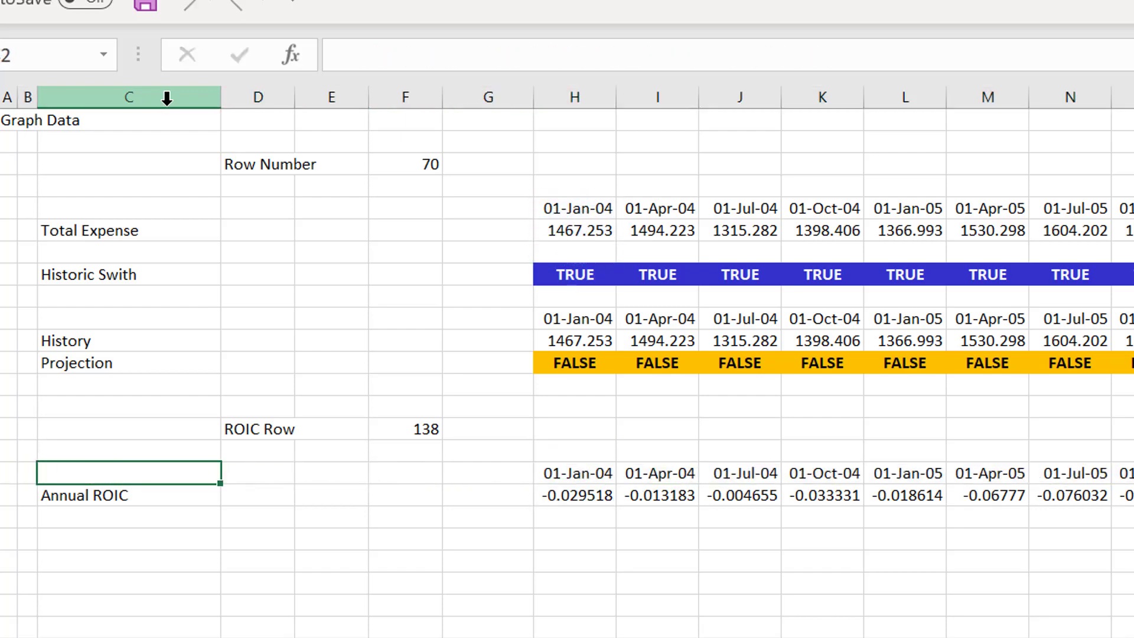
key(shift+Down)
key(ctrl+shift+Right)
key(ctrl+shift+Right)
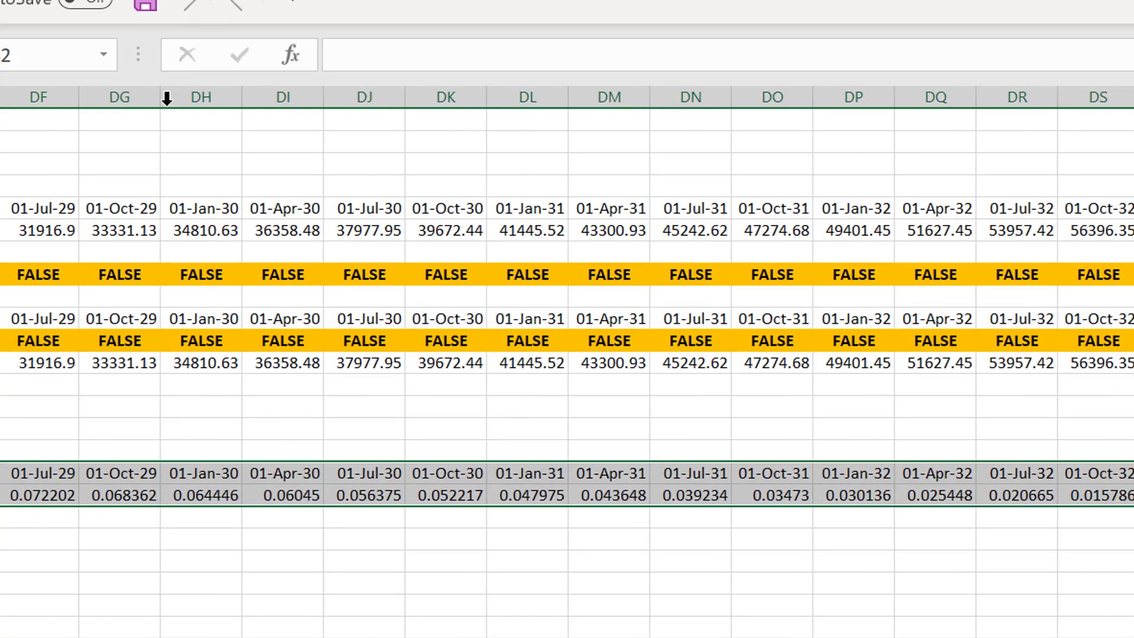
key(alt+F1)
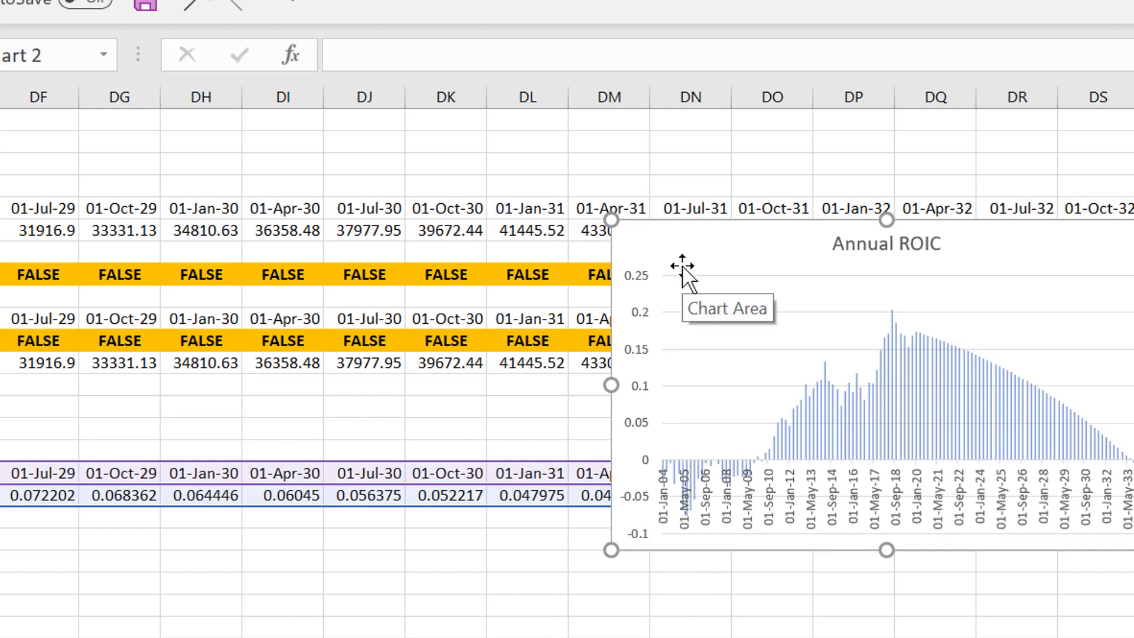
Cut the new Annual ROIC chart and return to the valuation table at the start of the sheet
key(ctrl+z)
key(ctrl+z)
key(ctrl+z)
key(ctrl+z)
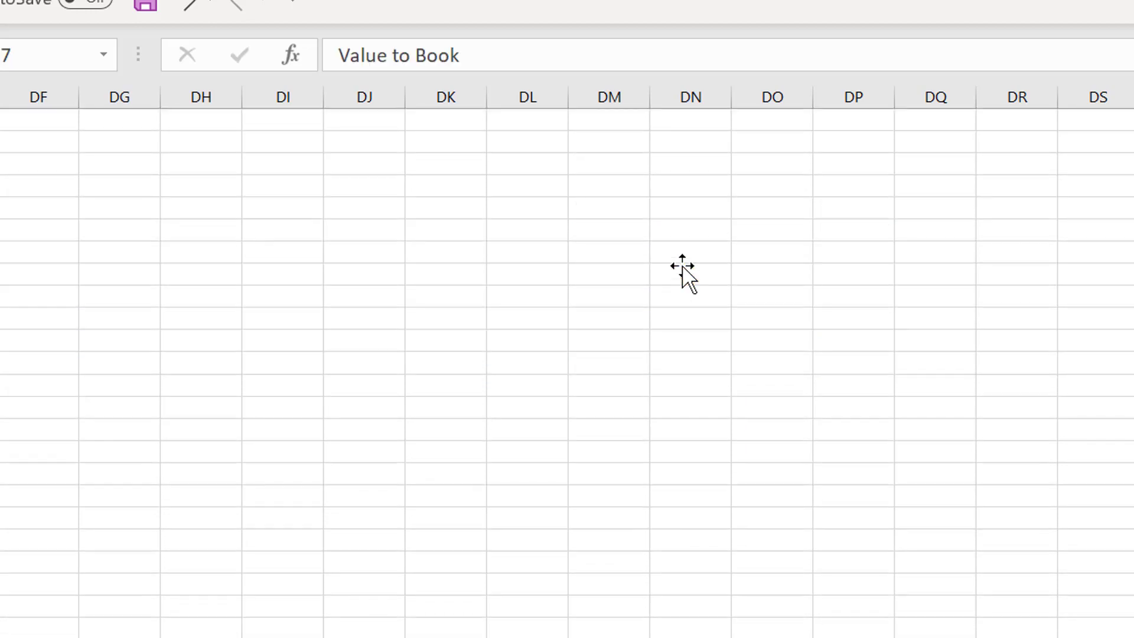
key(Home)
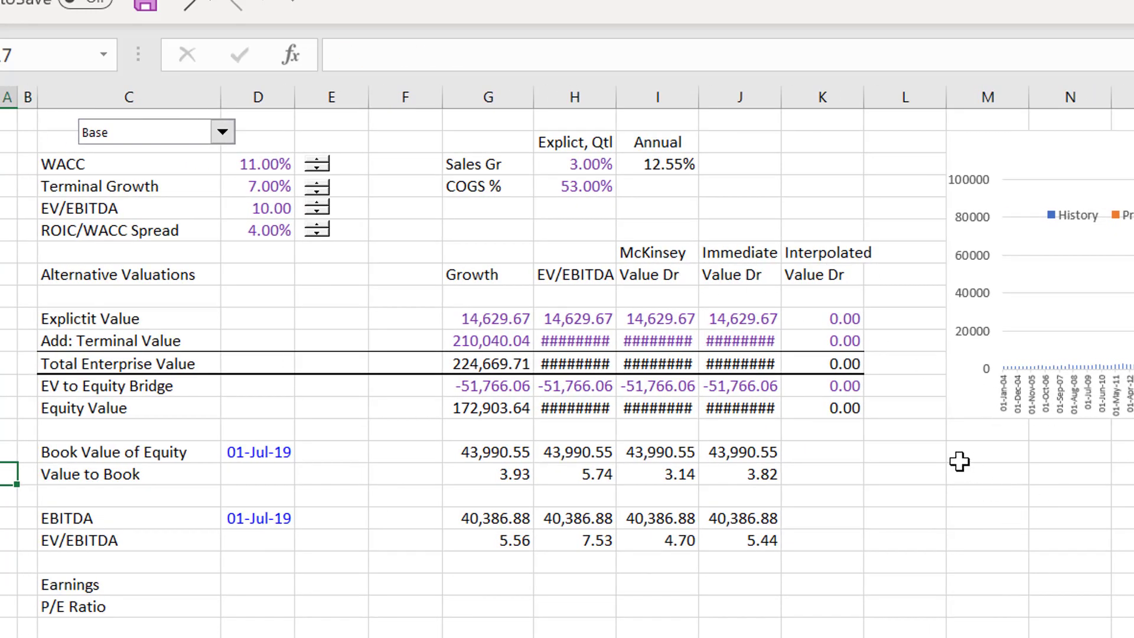
click(959, 461)
key(ctrl+Down)
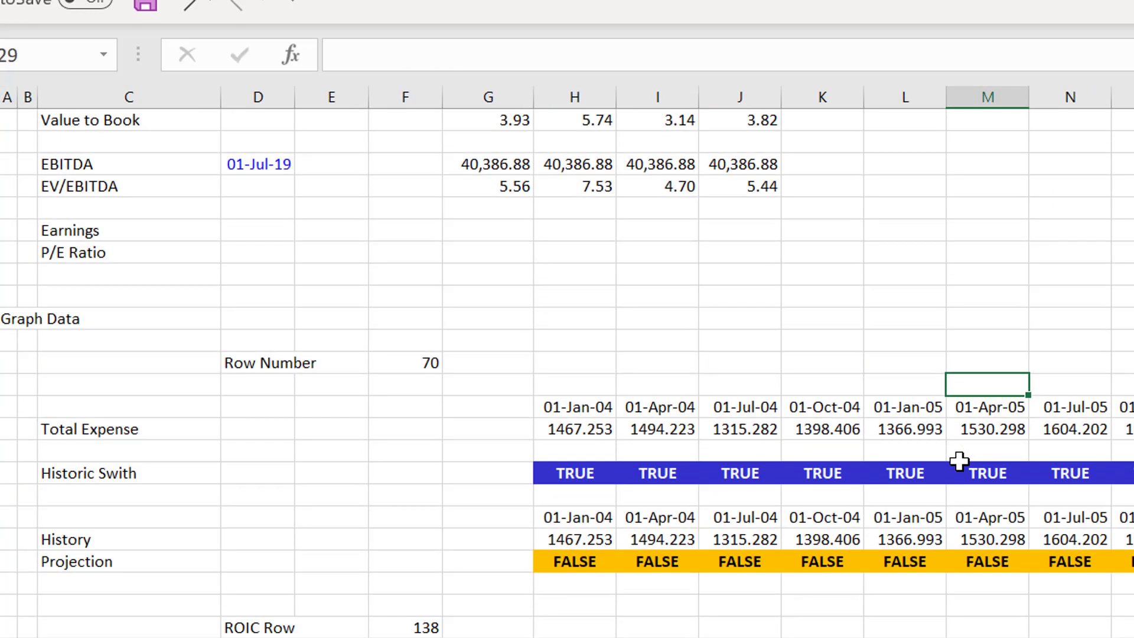
key(ctrl+Up)
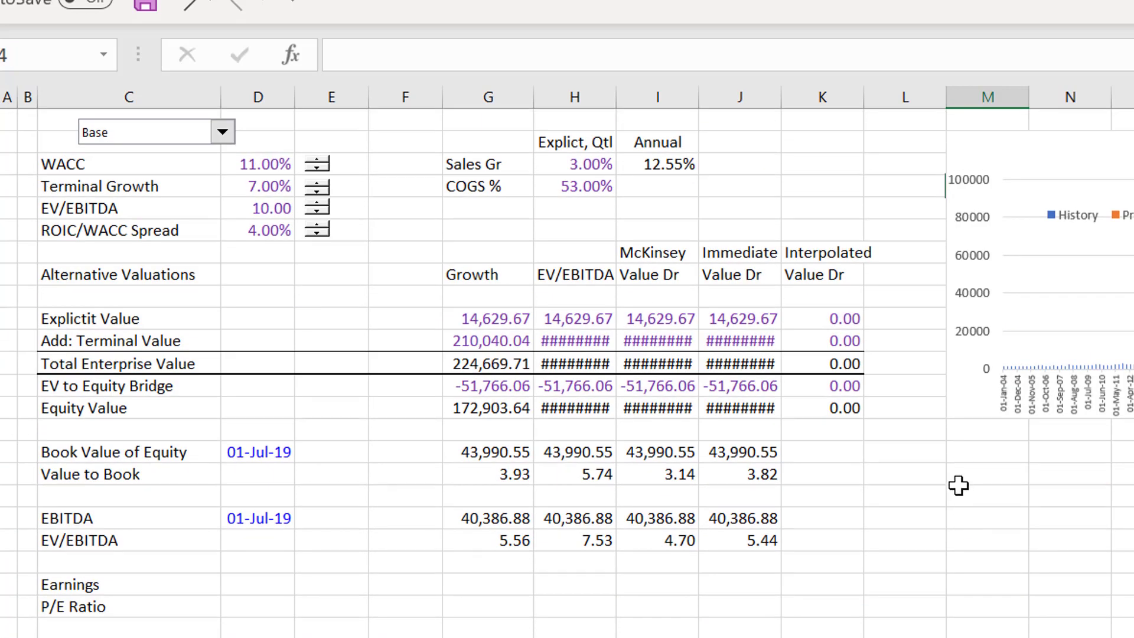
click(958, 487)
key(ctrl+Up)
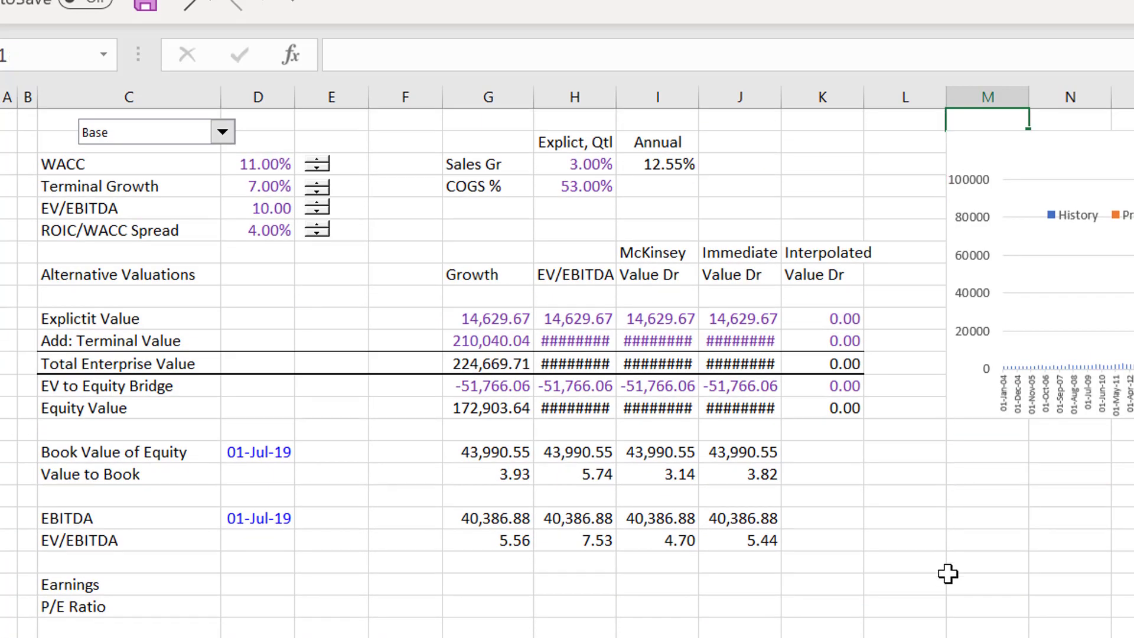
key(Tab)
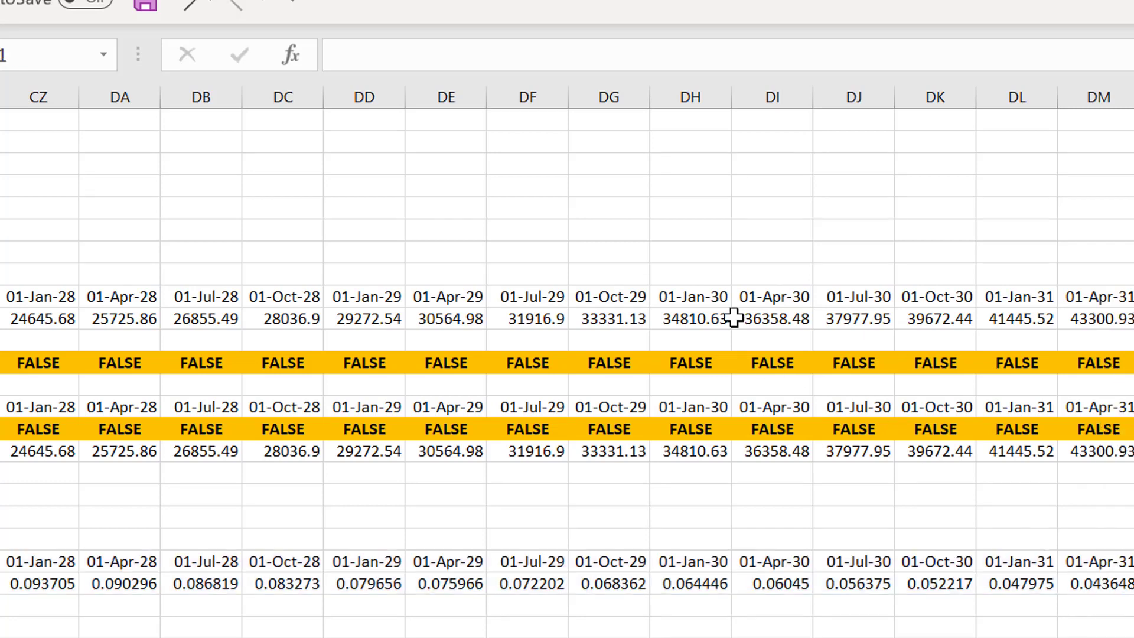
click(673, 215)
scroll(672, 217, down, 10)
scroll(672, 217, up, 10)
key(Left)
key(Left)
key(Left)
key(Left)
key(Left)
key(Left)
key(Left)
key(Left)
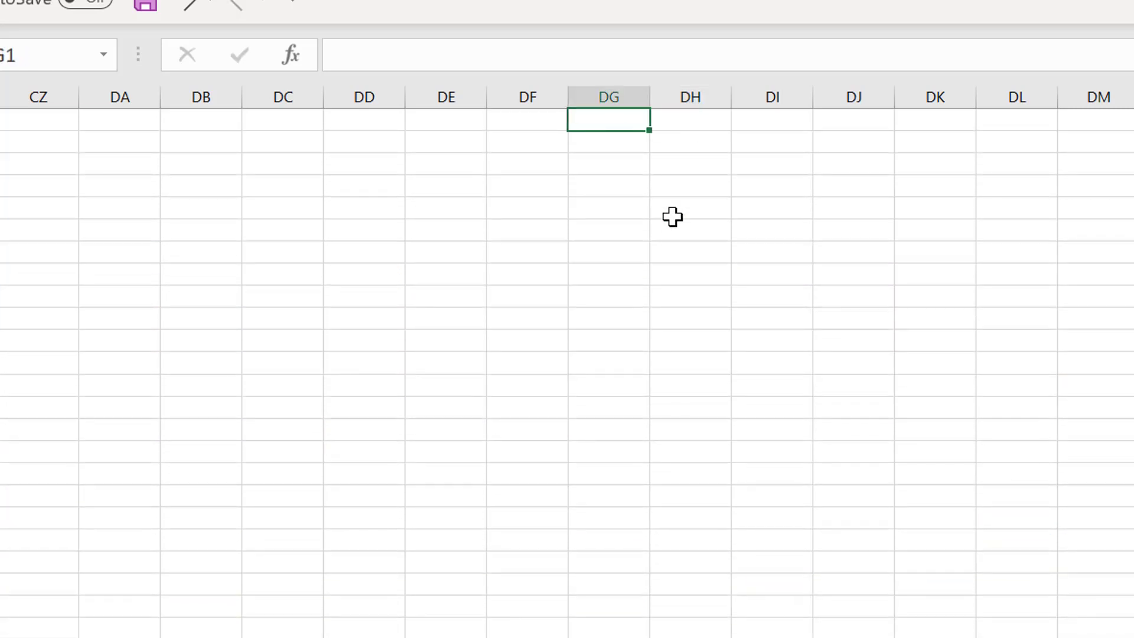
key(Left)
key(Left)
key(Left)
key(Left)
key(Left)
key(Left)
key(Left)
key(Left)
key(Left)
key(Left)
key(Left)
key(Left)
key(Left)
key(Left)
key(Left)
key(Left)
key(Left)
key(Left)
key(Left)
key(Left)
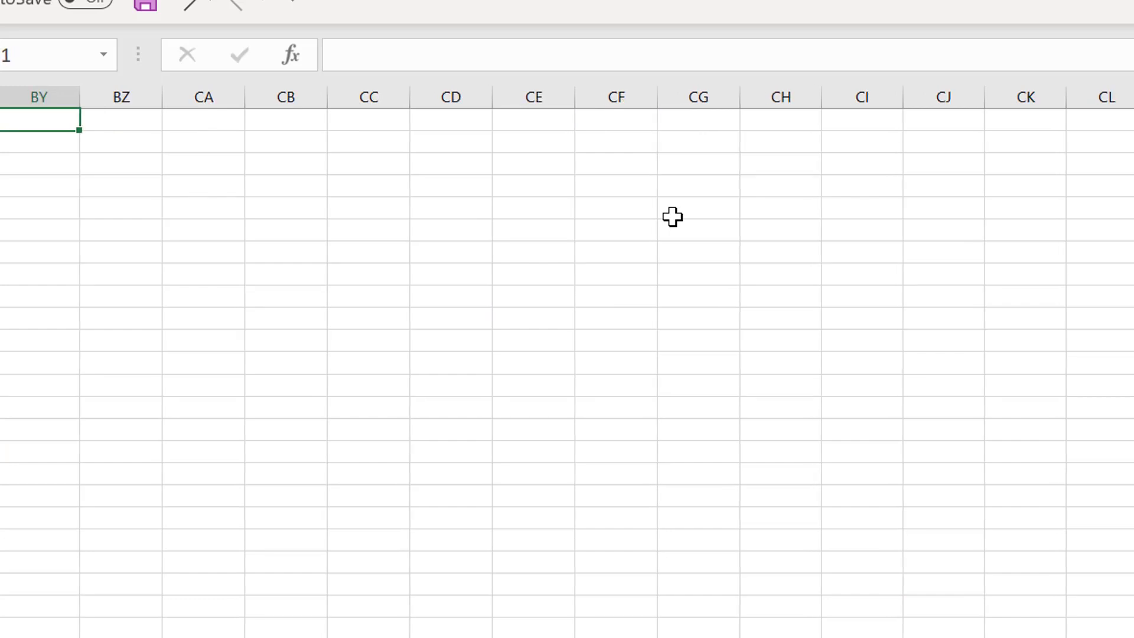
key(Left)
key(Left)
key(Left)
key(Left)
key(Left)
key(Left)
key(Left)
key(Left)
key(Left)
key(Left)
key(Left)
key(Left)
key(Left)
key(Left)
key(Left)
key(Left)
key(Left)
key(Left)
key(Left)
key(Left)
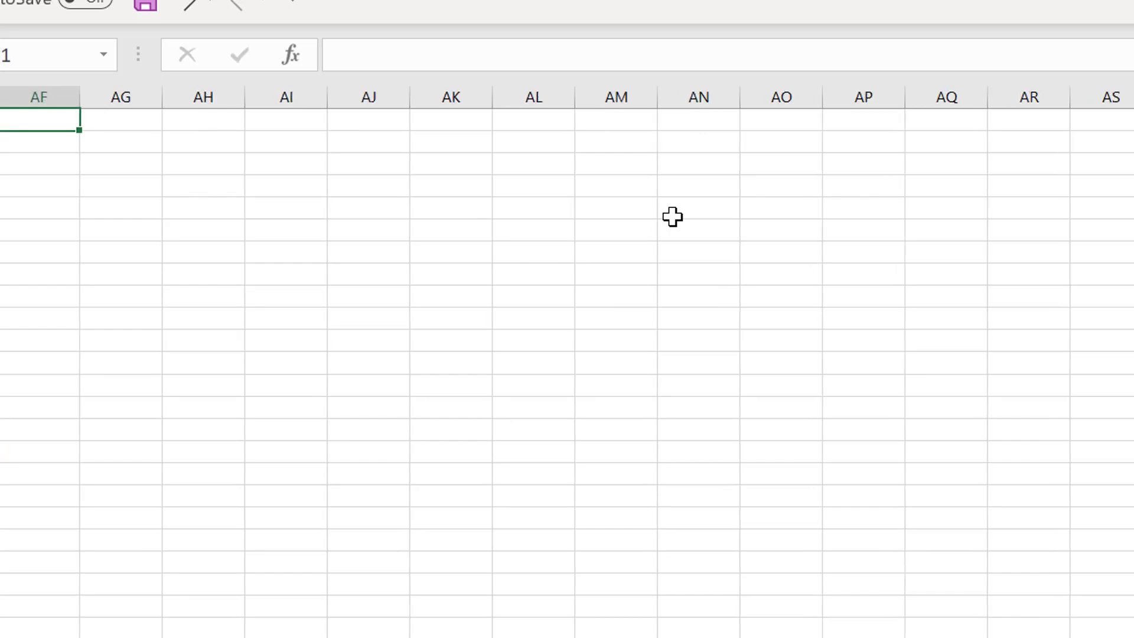
key(Left)
key(Left)
key(Left)
key(Left)
key(Left)
key(Left)
key(Left)
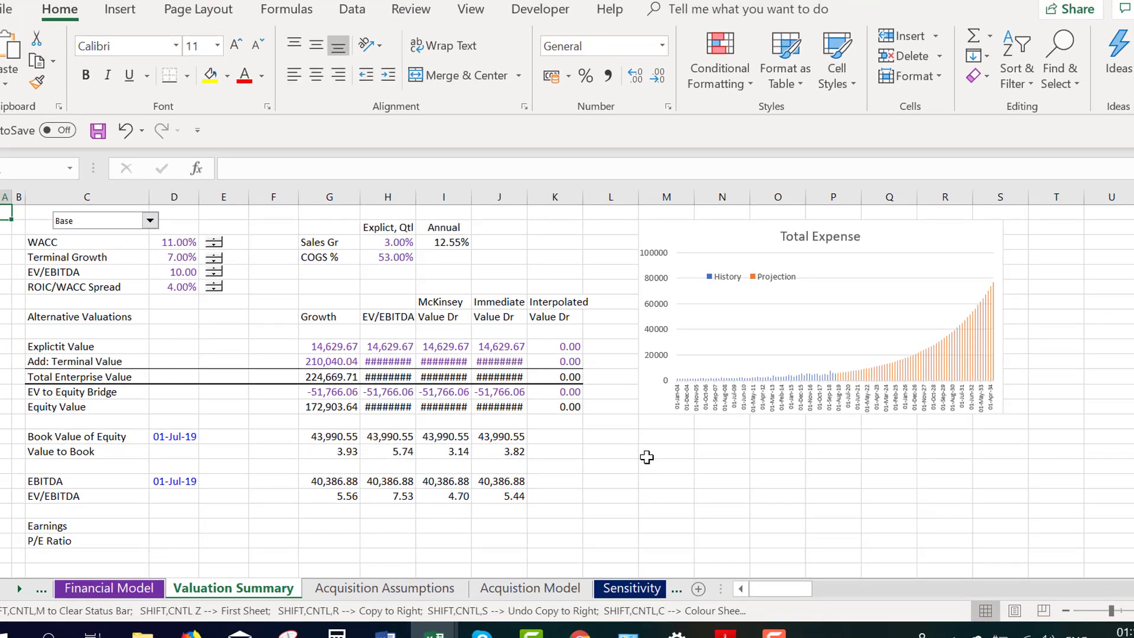
Paste the Annual ROIC chart at cell M17, below the Total Expense chart
click(647, 457)
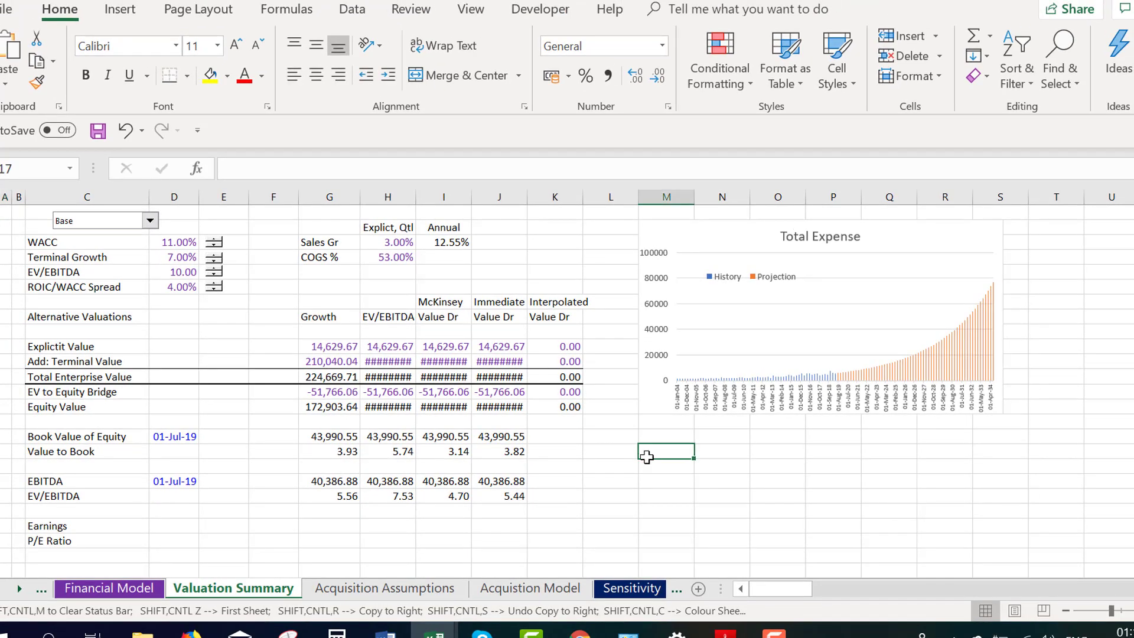
key(ctrl+Down)
key(ctrl+Up)
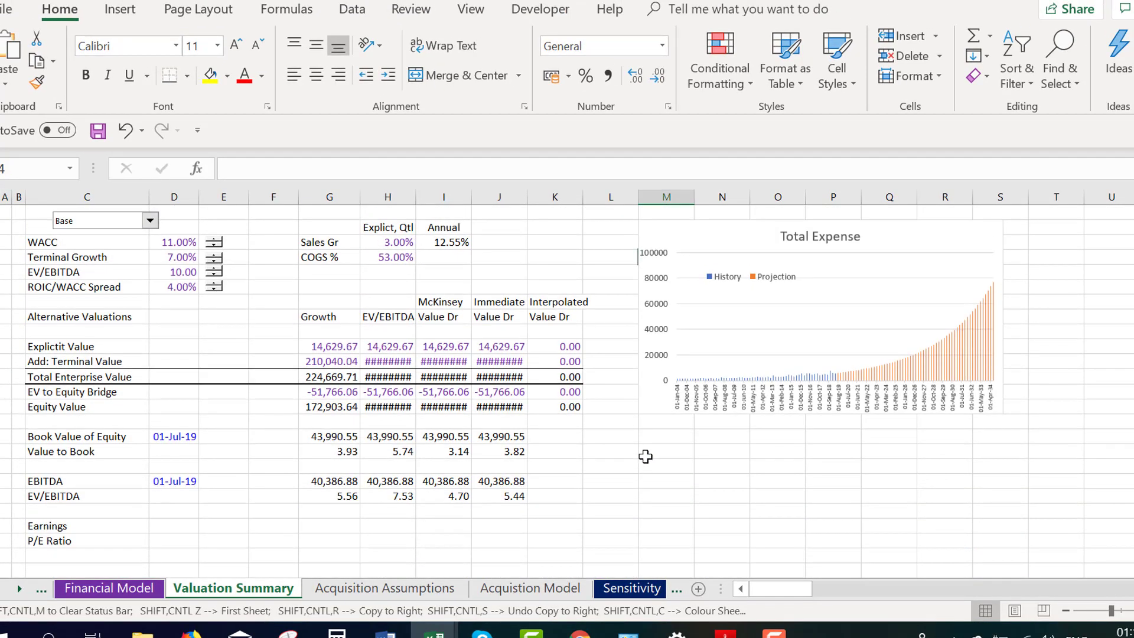
click(645, 456)
key(ctrl+v)
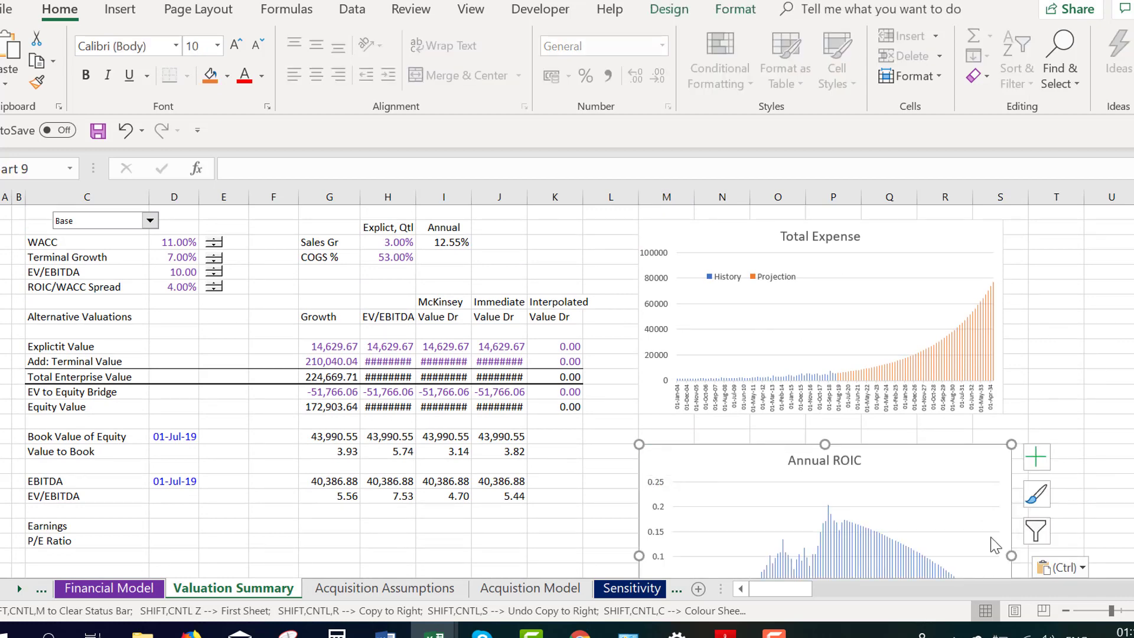
click(773, 632)
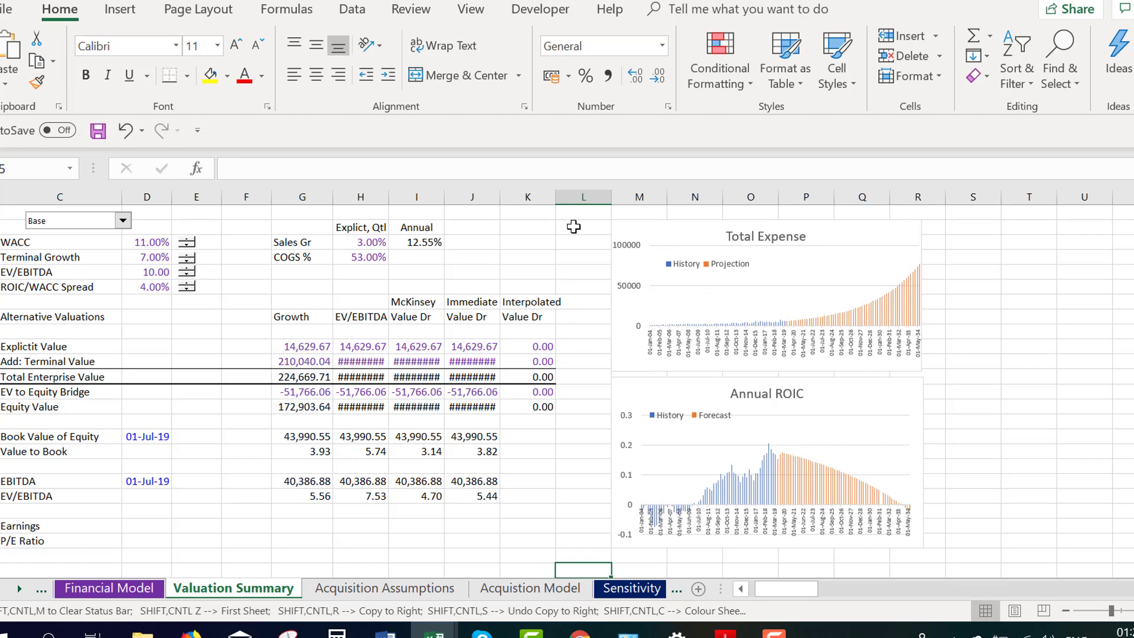
Hide the gridlines on the Valuation Summary sheet
click(462, 18)
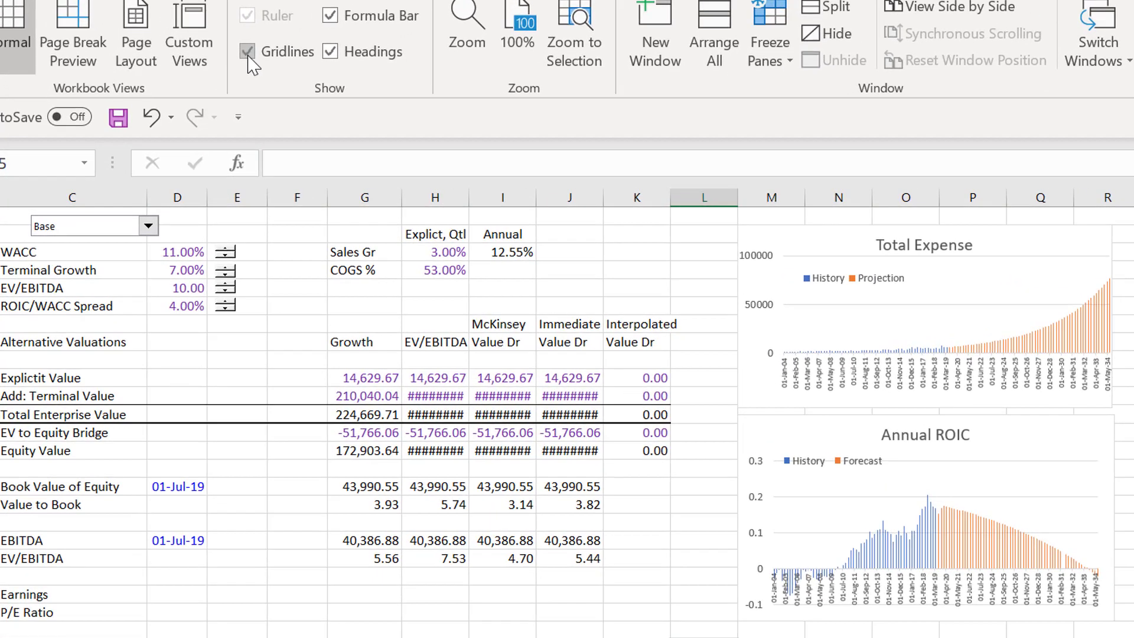
click(204, 76)
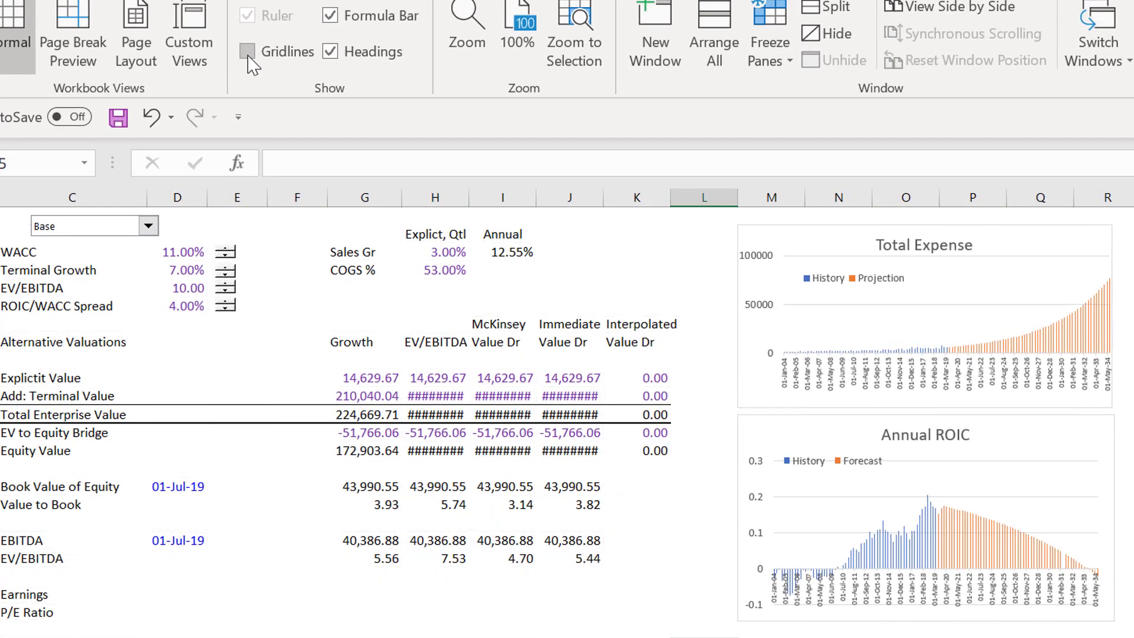
click(670, 267)
Insert a spin button form control in cell G28 of the Graph Data section, beside the Row Number value
key(ctrl+Page_Down)
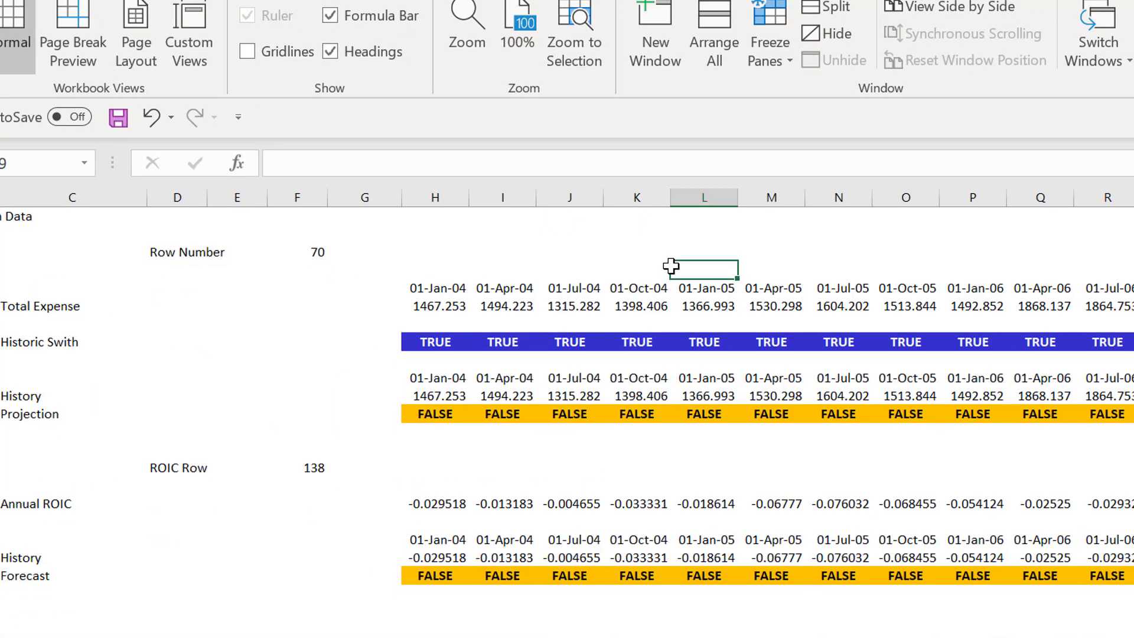
key(Left)
key(Left)
key(Left)
key(Left)
key(Left)
key(Left)
key(Left)
key(Left)
key(Left)
key(Left)
key(Left)
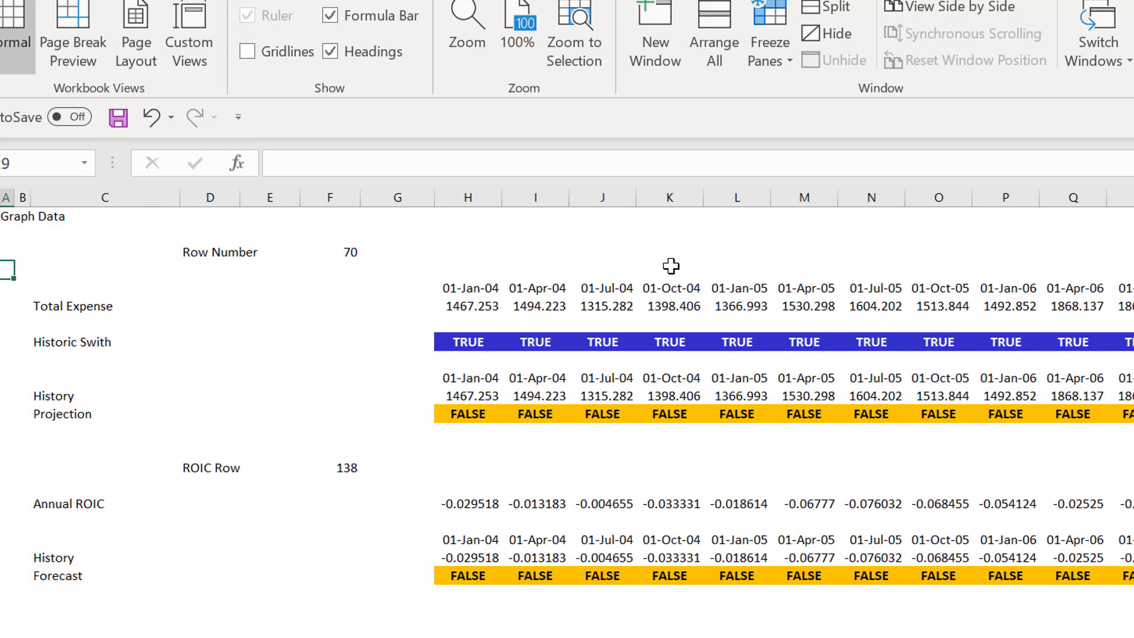
key(Down)
key(Down)
click(407, 256)
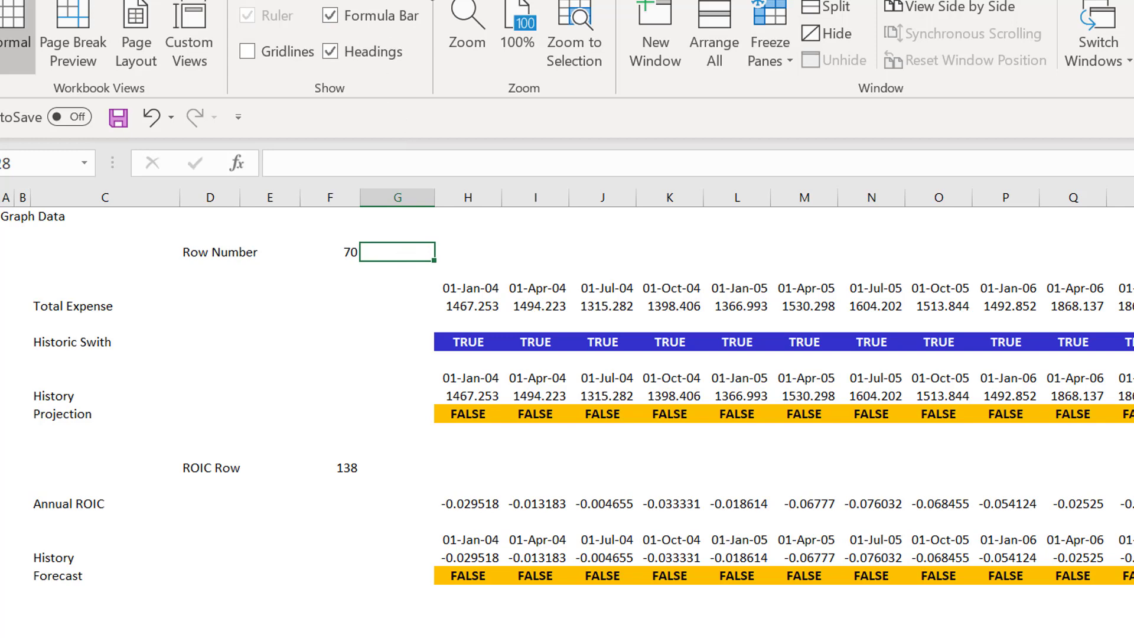
click(108, 2)
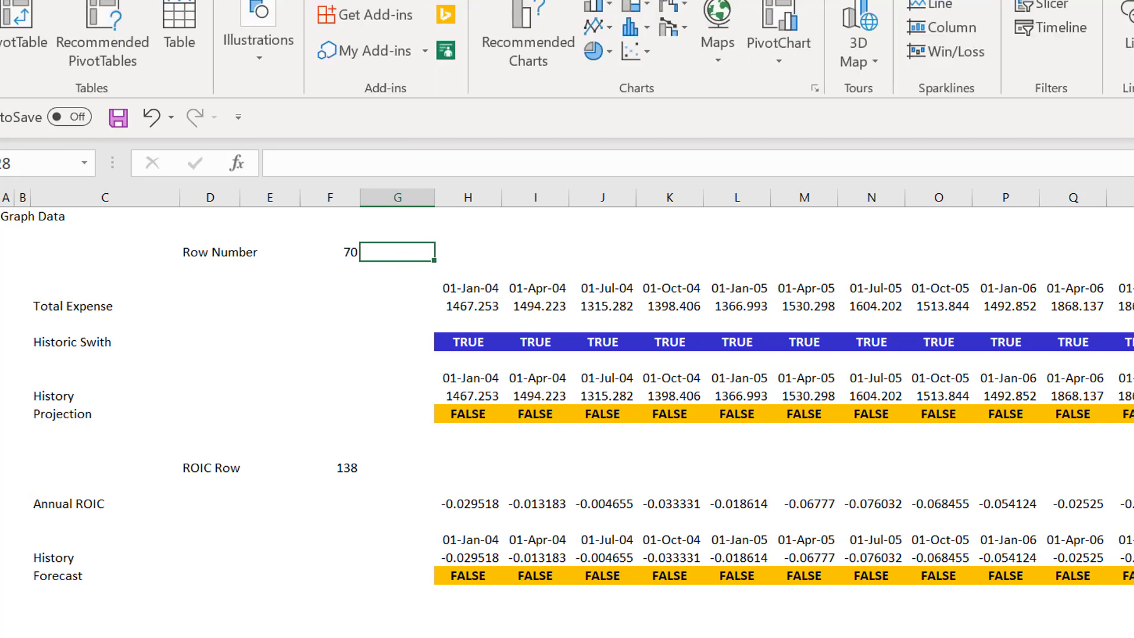
click(414, 1)
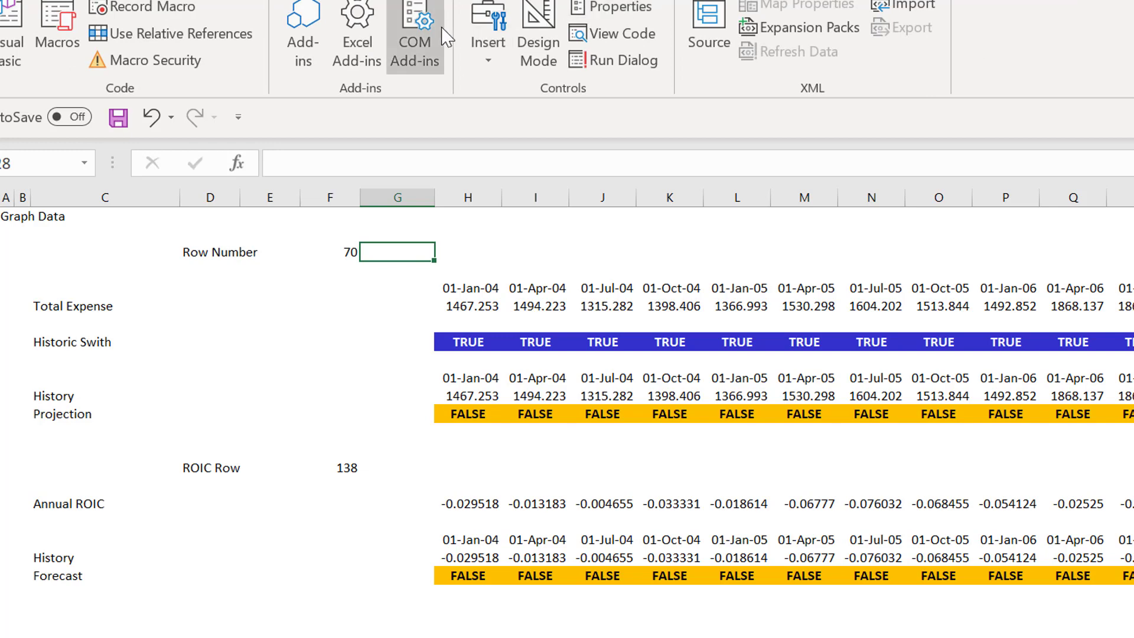
click(488, 53)
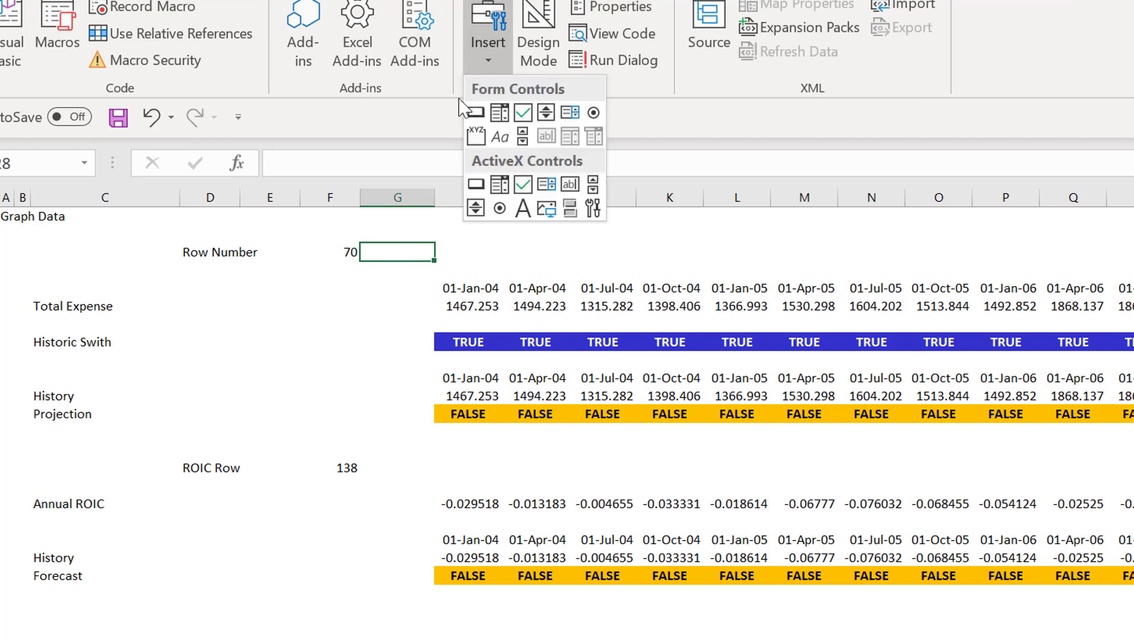
click(545, 113)
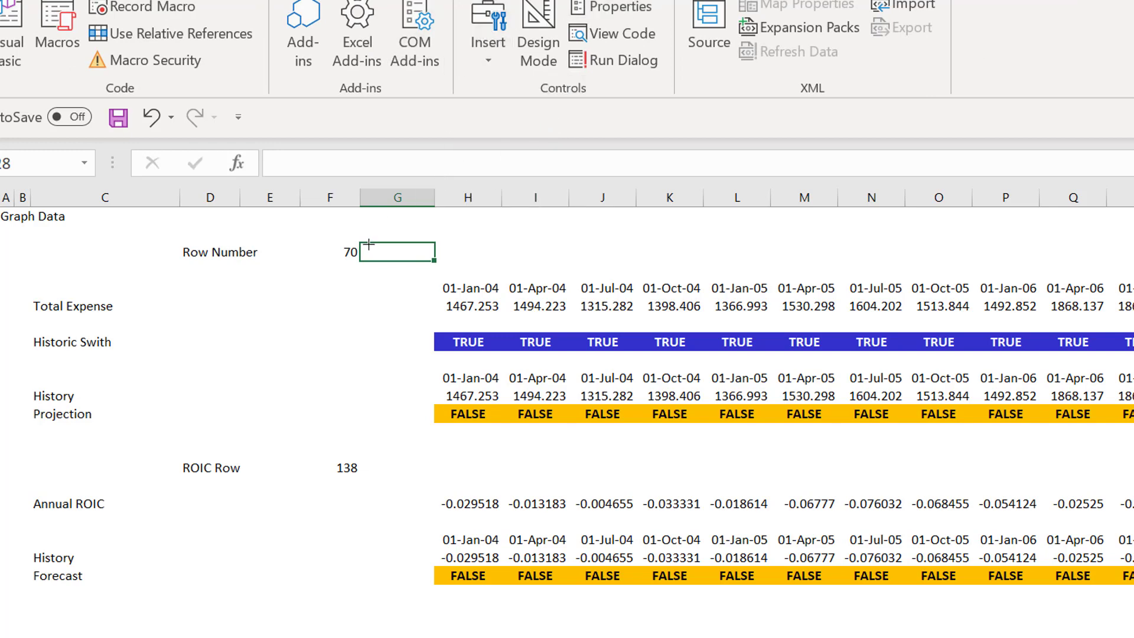
drag(367, 243, 403, 261)
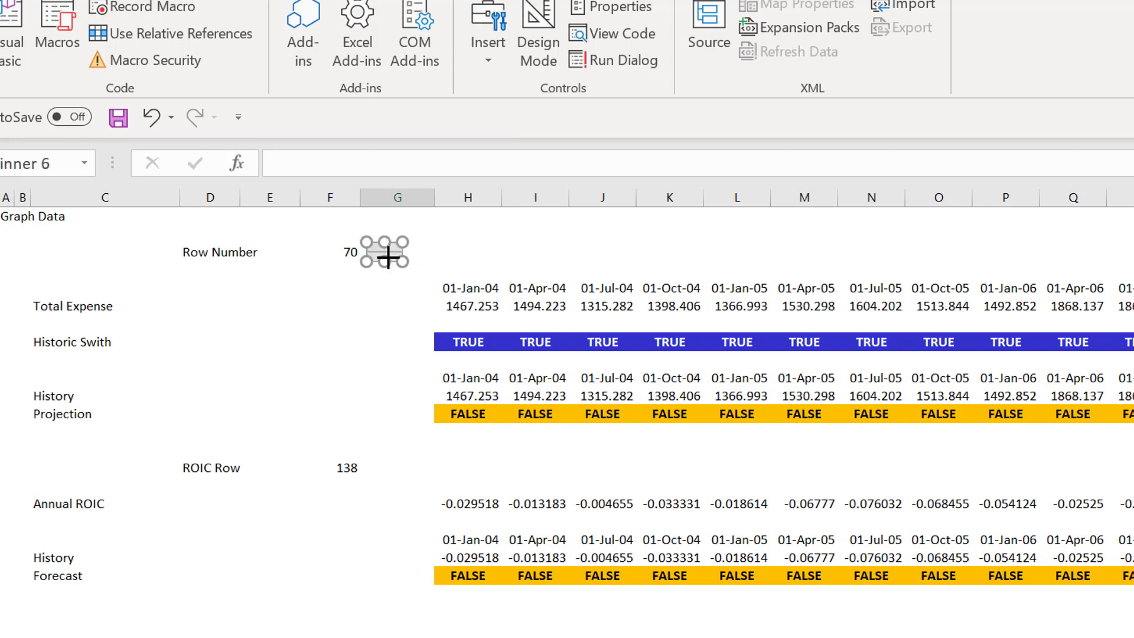
Set the spin button's minimum value to 100 and maximum value to 500, and link it to cell F28 on Valuation Summary
right_click(388, 257)
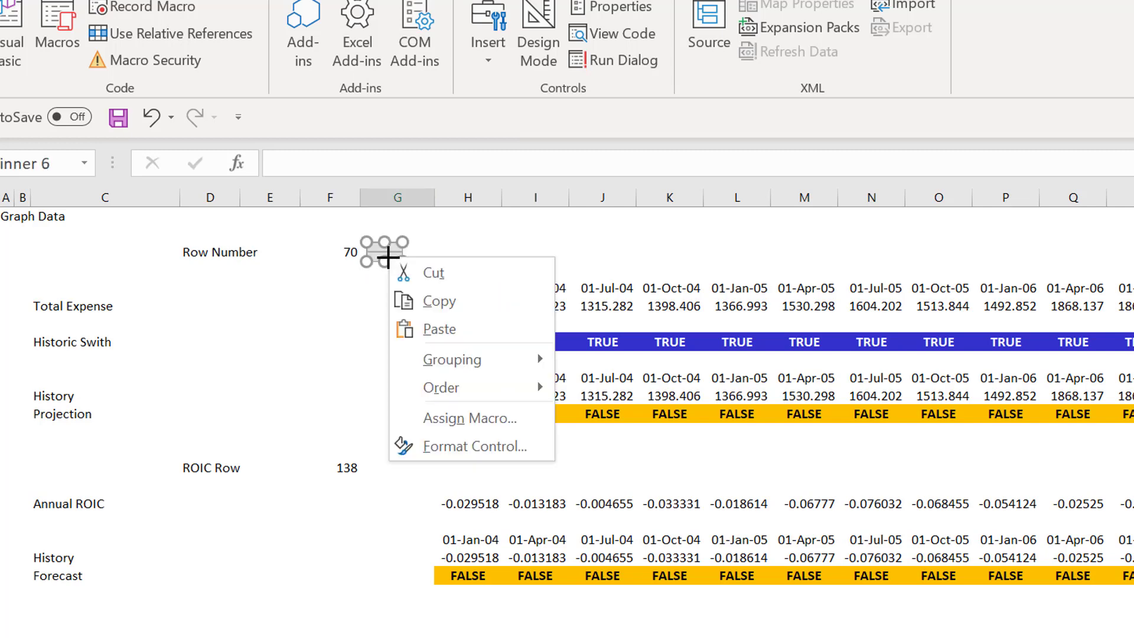
click(447, 447)
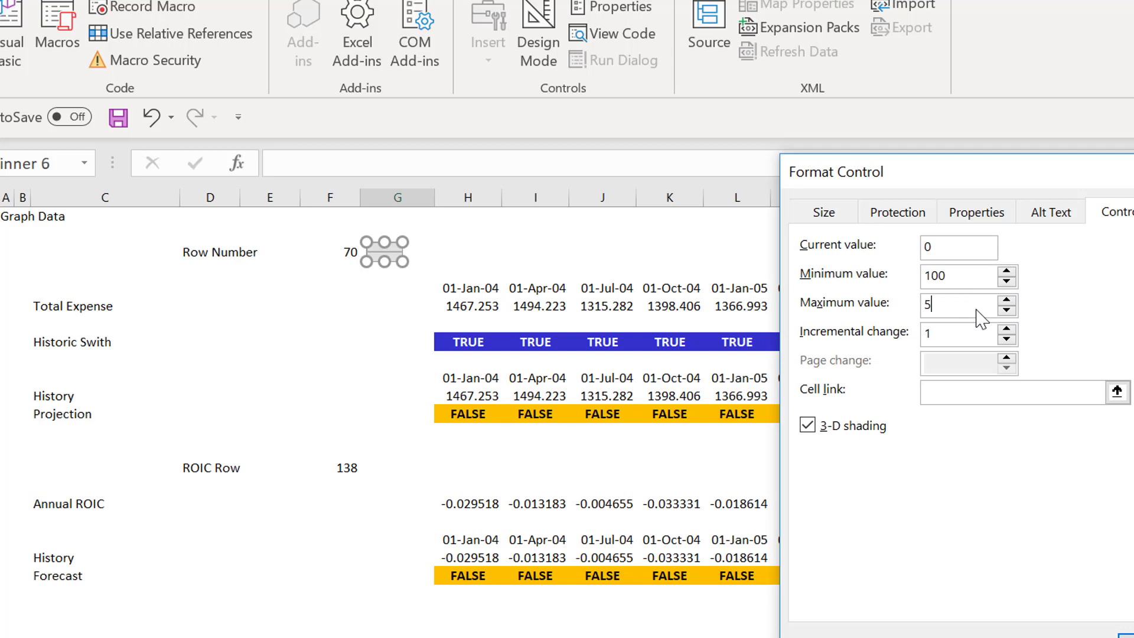
click(1116, 392)
key(ctrl+Page_Up)
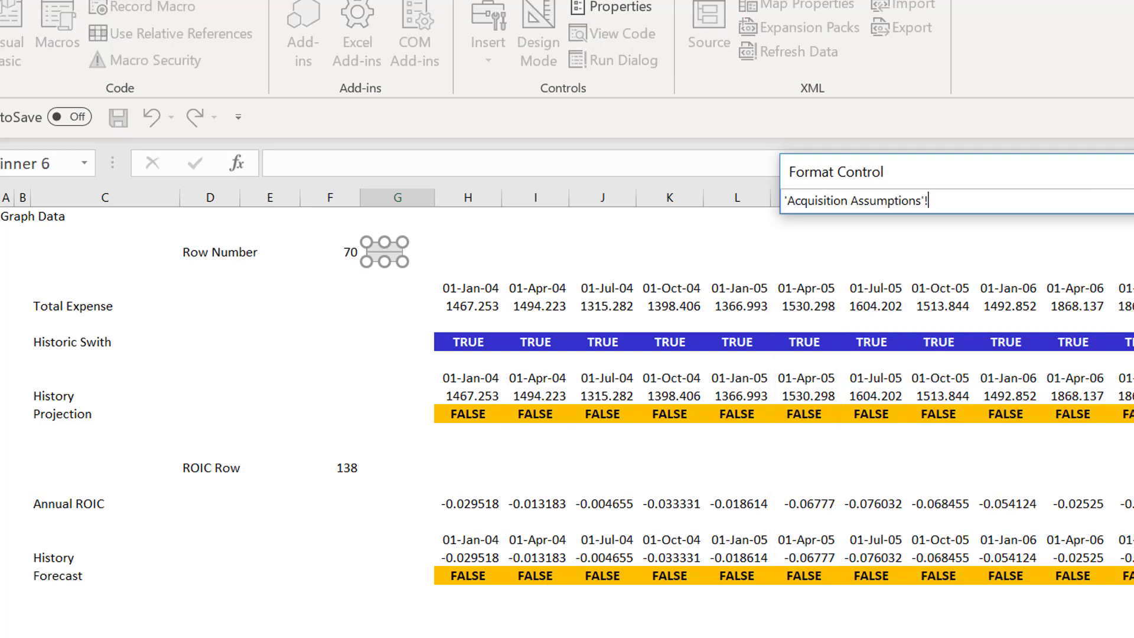
key(ctrl+Page_Down)
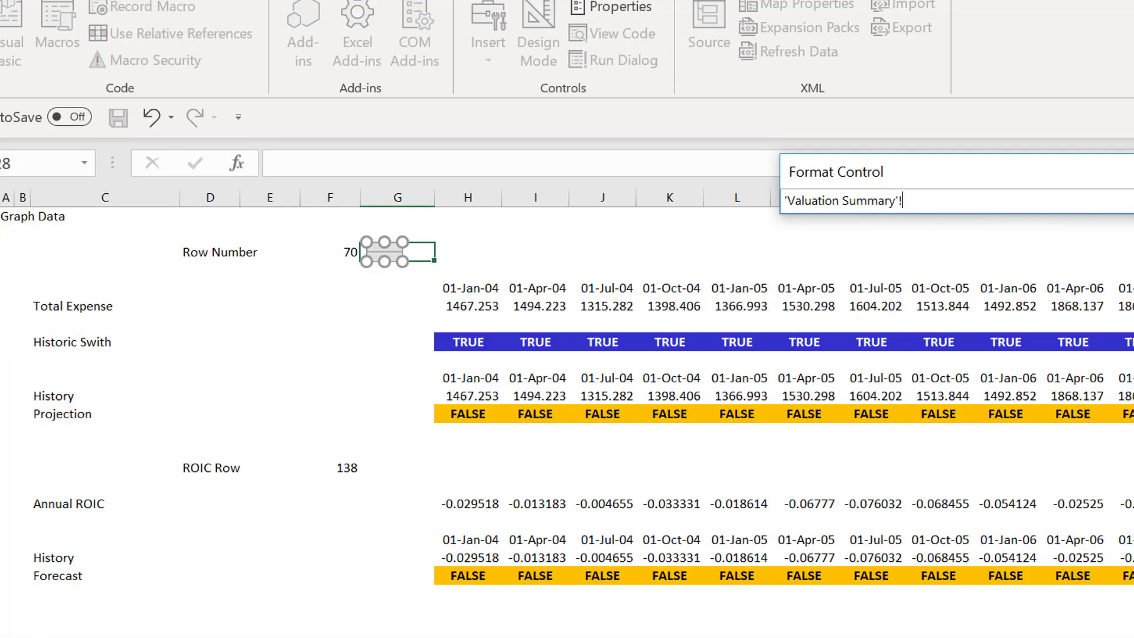
click(352, 254)
key(Return)
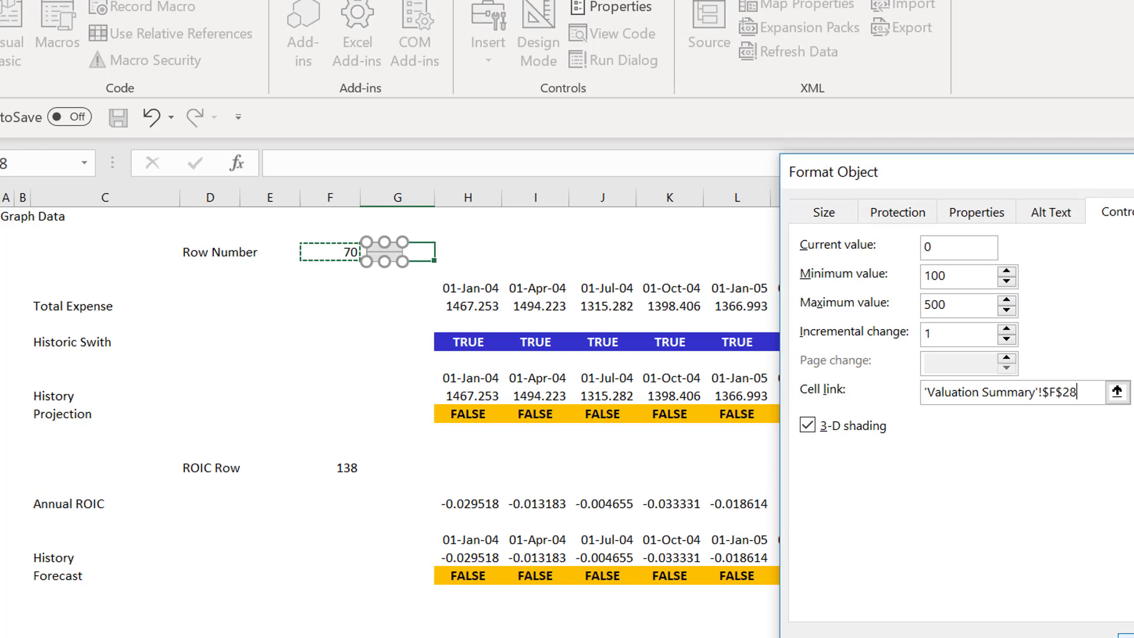
key(Return)
click(371, 319)
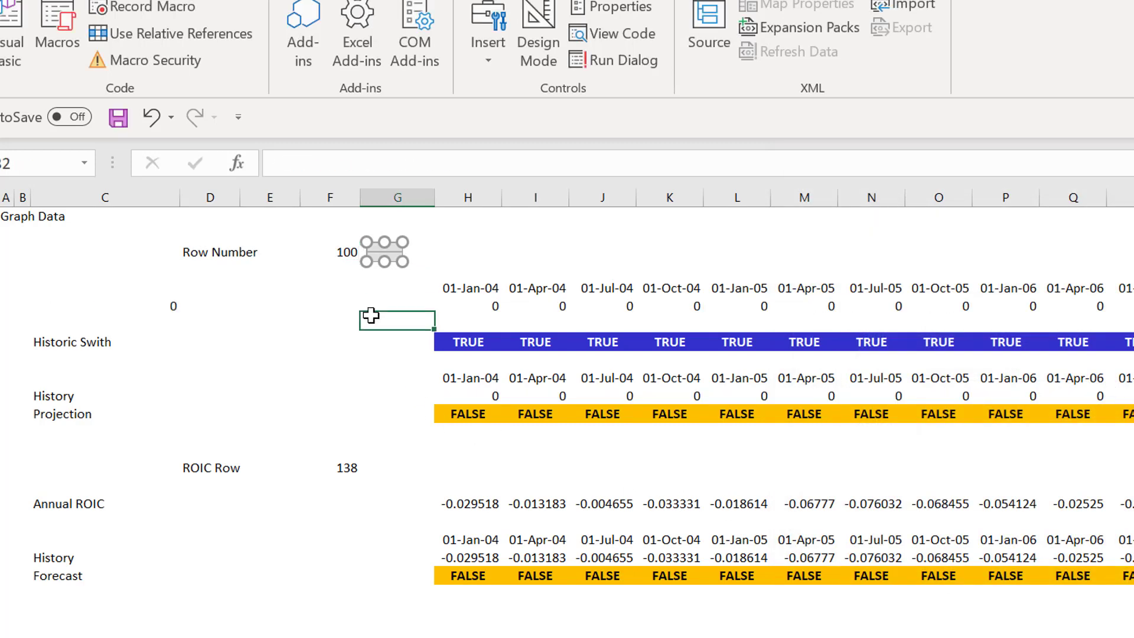
Advance the Row Number with the spin button until it reaches 105
click(383, 248)
click(383, 248)
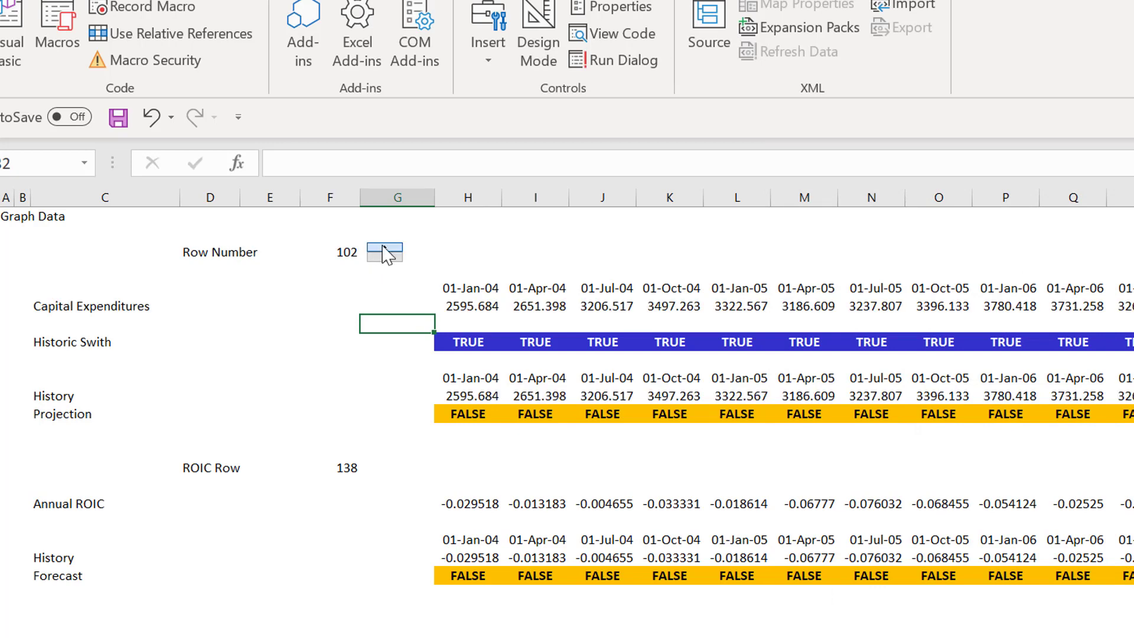
click(383, 248)
click(383, 248)
click(383, 248)
Give the Row Number cell F28 a range name for the spinner
click(333, 246)
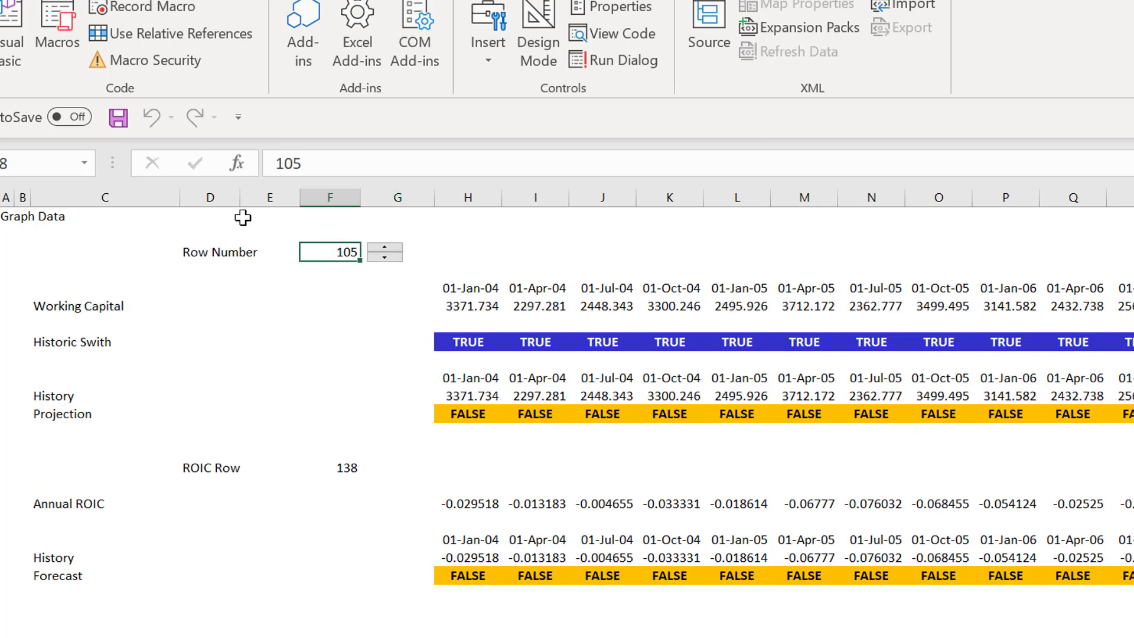
click(58, 156)
text(inner)
key(Return)
Enter a SUM formula in H28 that totals the retrieved data row across the whole timeline, H31:DZ31
click(488, 260)
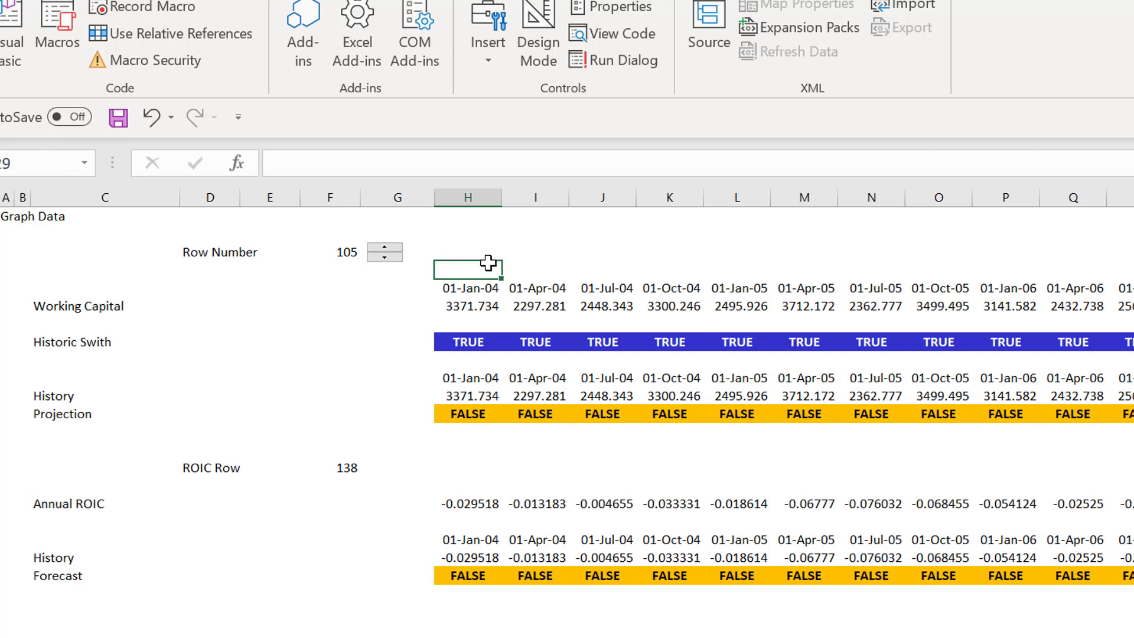
text(=sum)
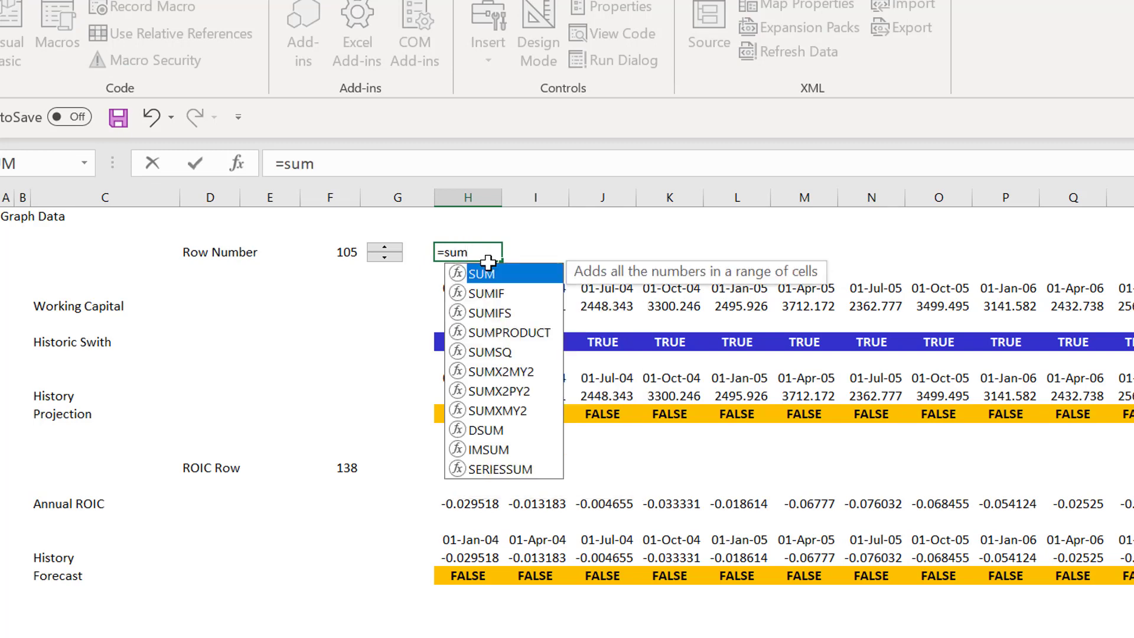
key(Tab)
key(Down)
key(Down)
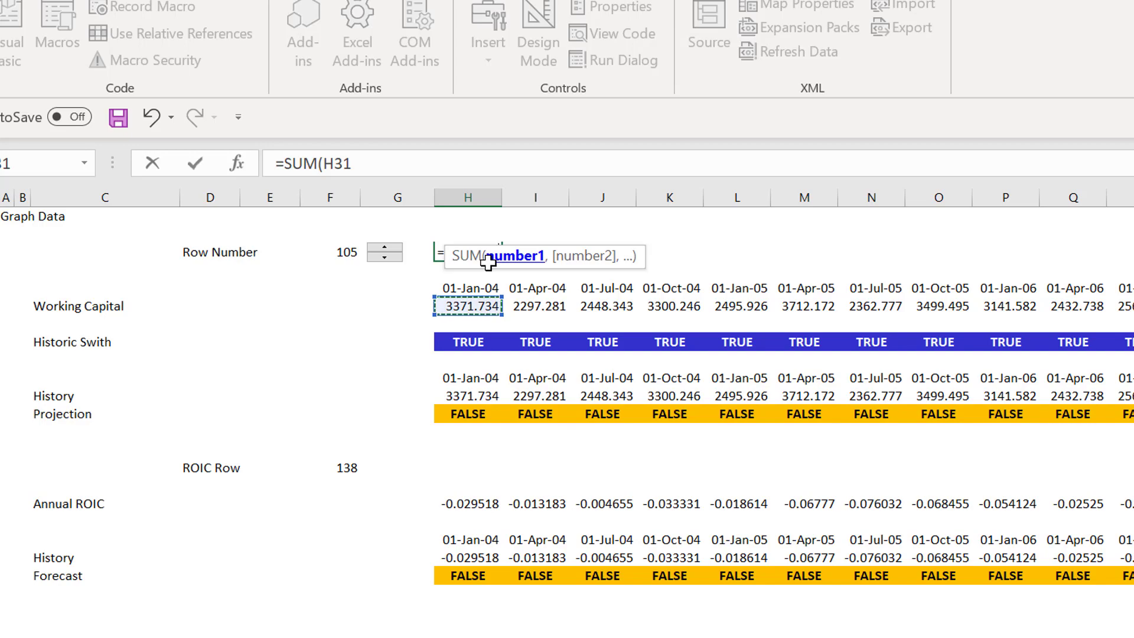
key(ctrl+shift+Right)
key(Return)
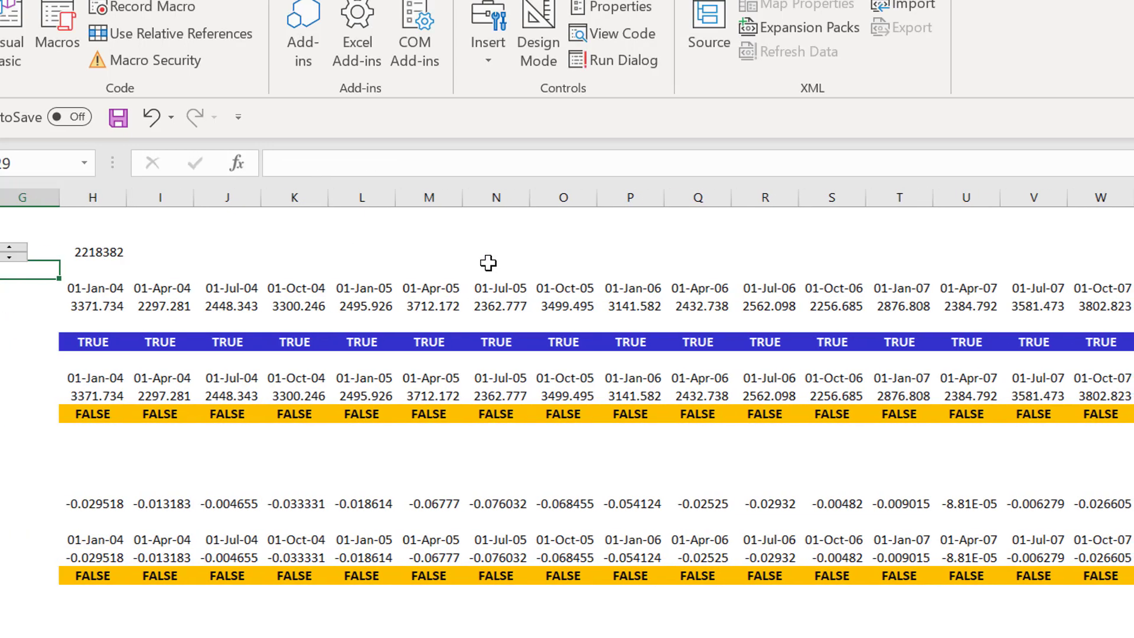
Return to the start of the graph data and advance the spin button to row 107
key(Home)
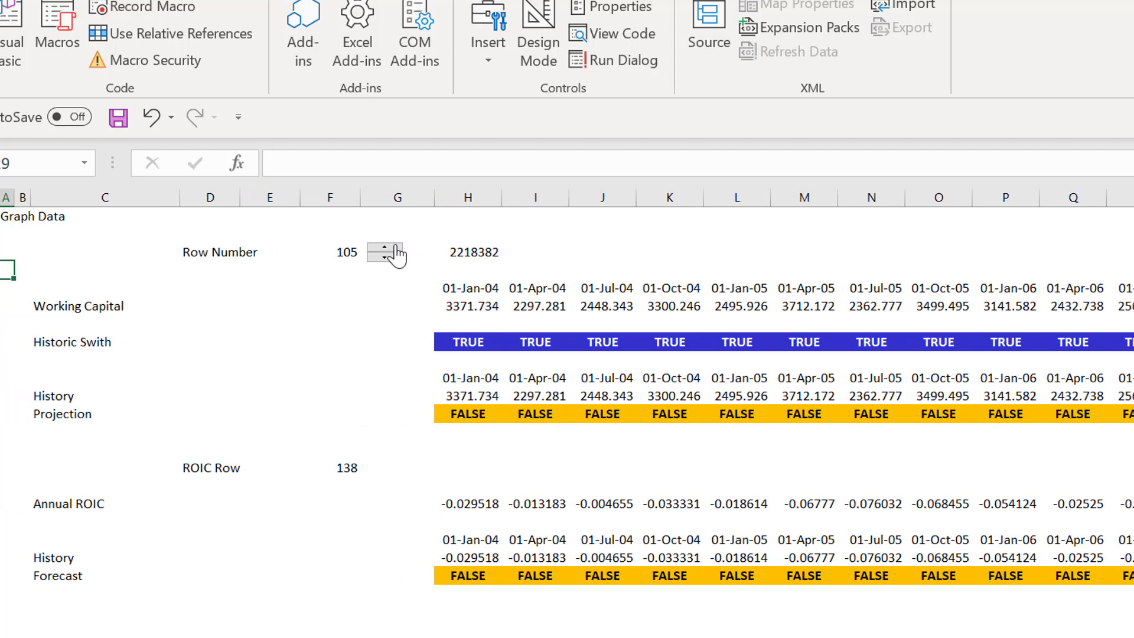
click(394, 247)
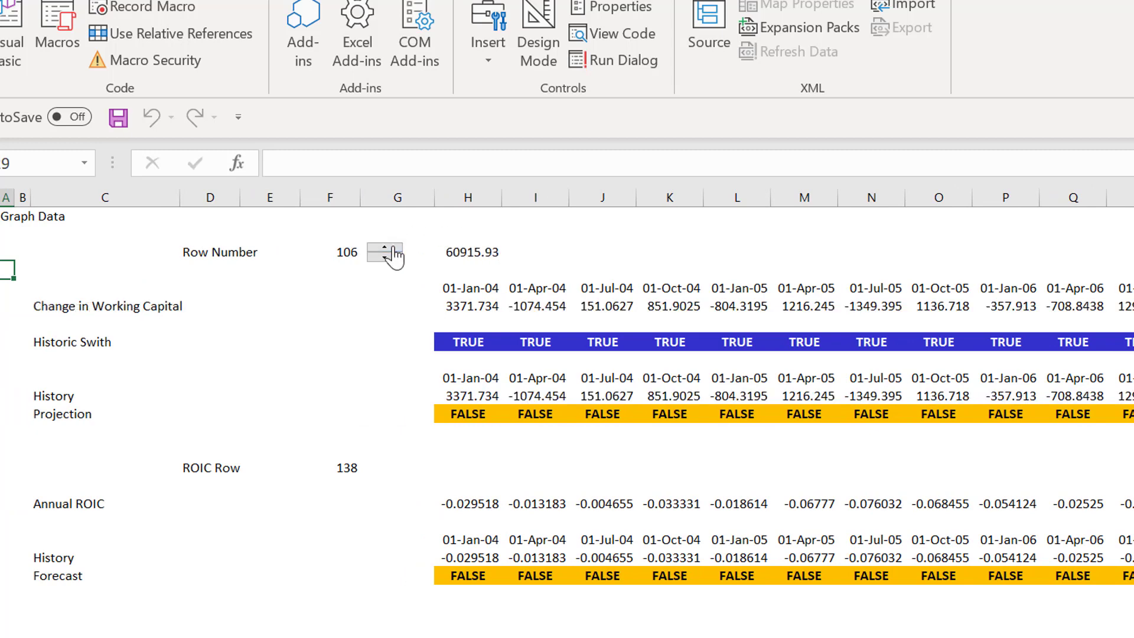
click(394, 248)
Give the row total cell H28 a range name for the output
click(473, 255)
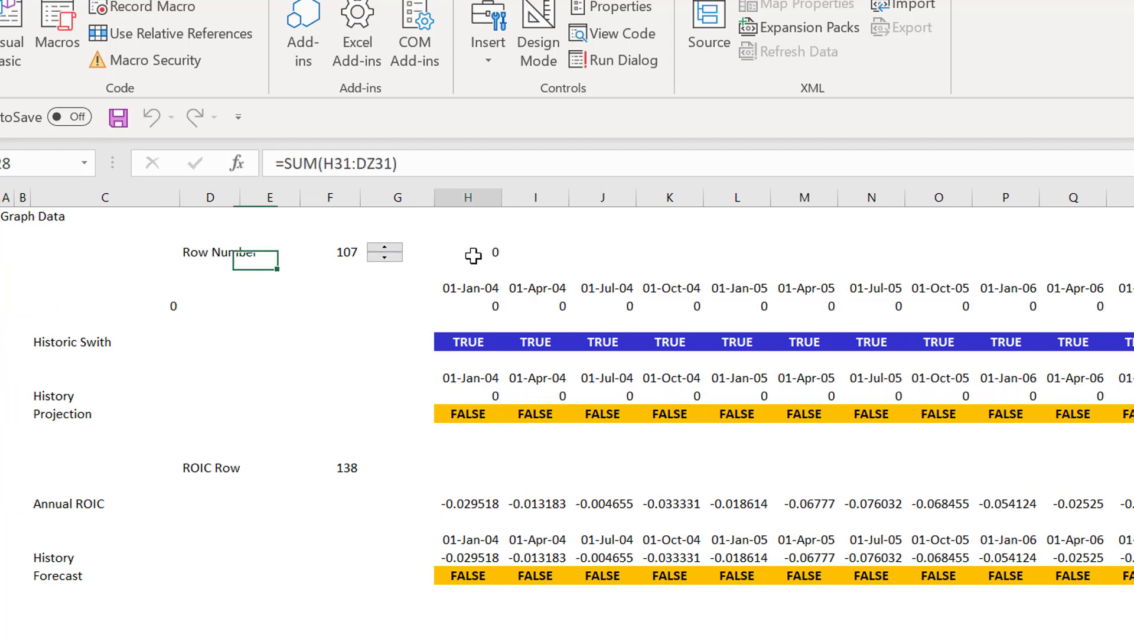
click(50, 163)
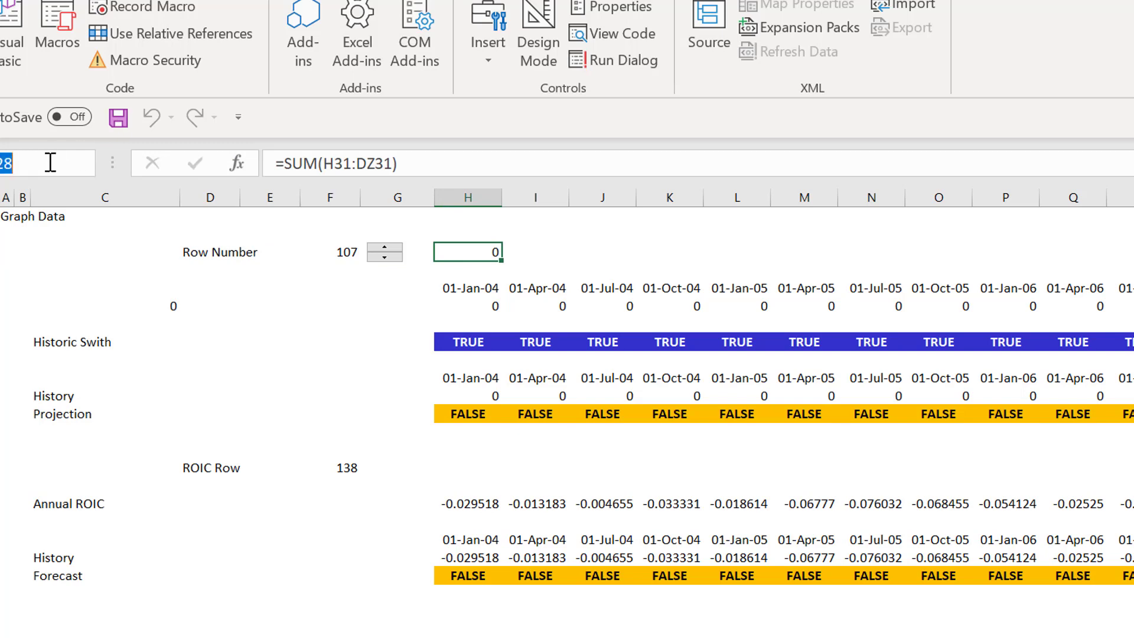
text(Su)
key(Return)
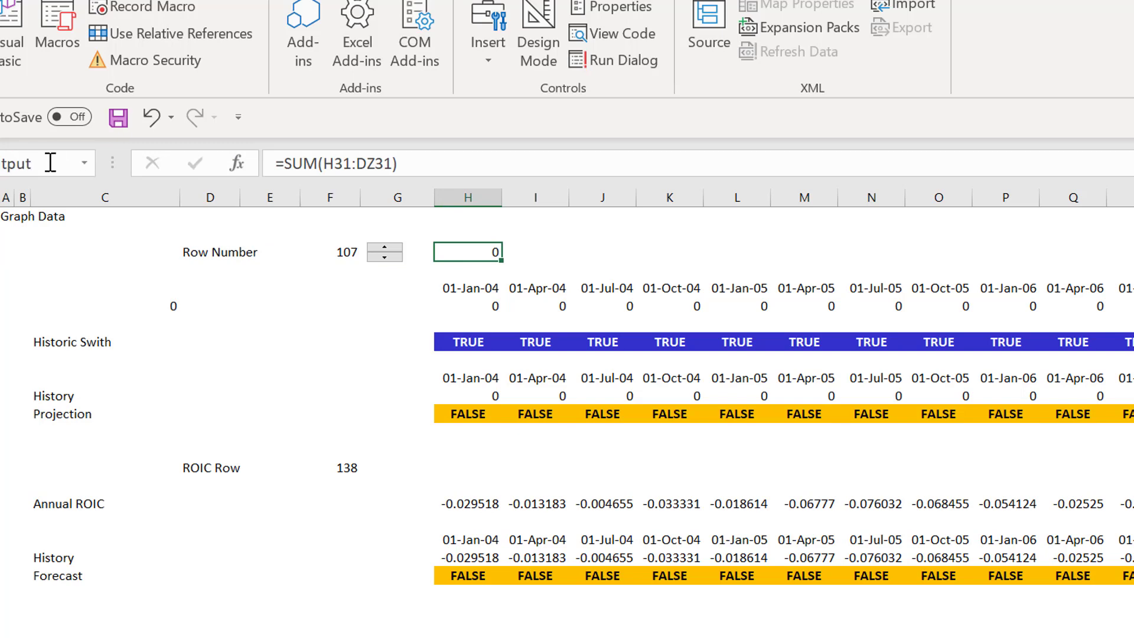
Switch to Chrome and open the finance modelling website's page "Flexible Graphs with Index Including Spinner Blank Line Skip"
click(202, 306)
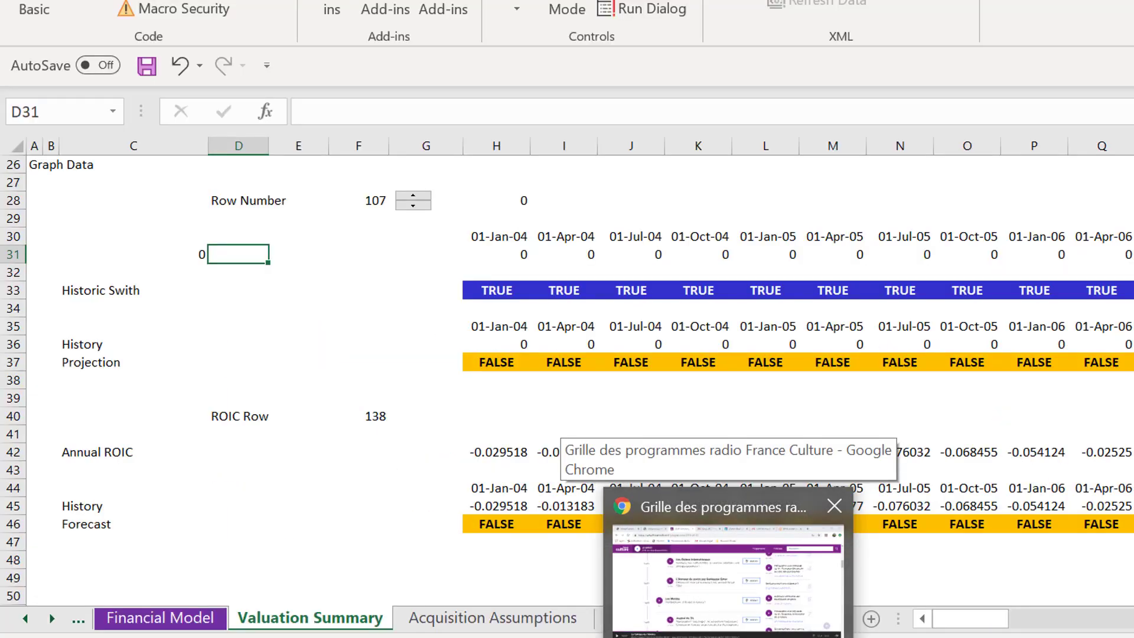
click(712, 631)
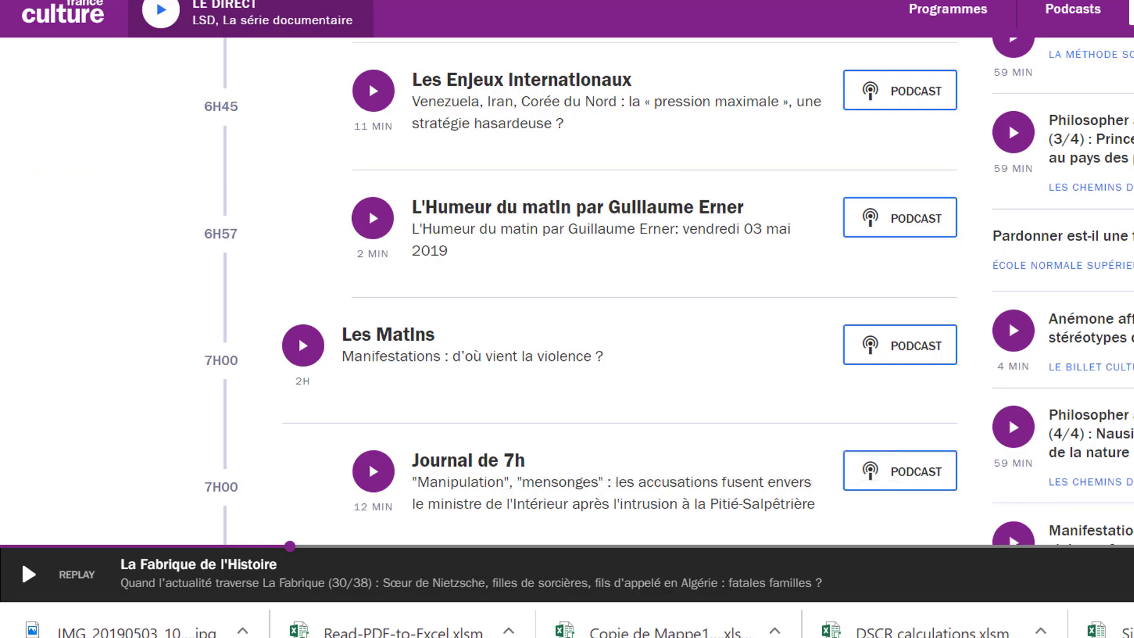
click(142, 1)
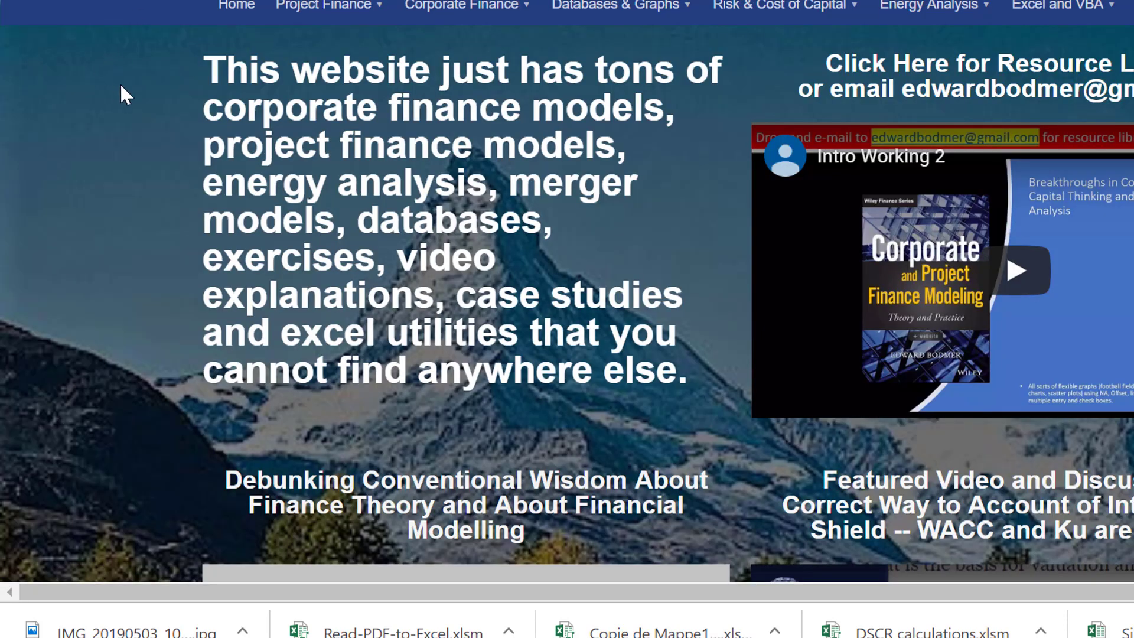
mouse_move(503, 17)
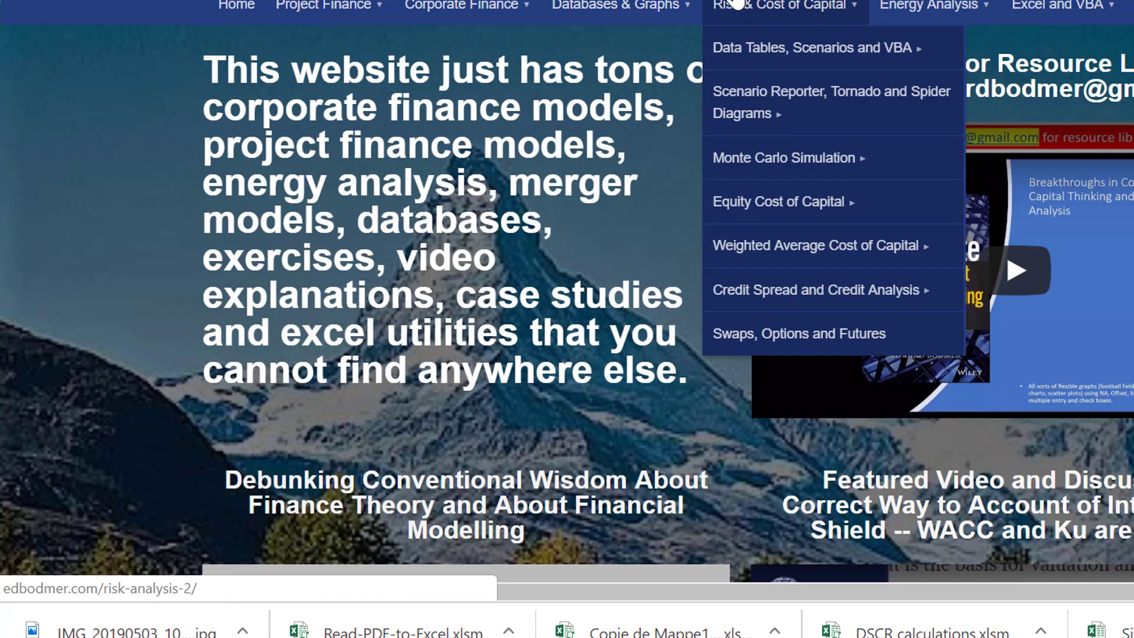
mouse_move(587, 8)
mouse_move(426, 8)
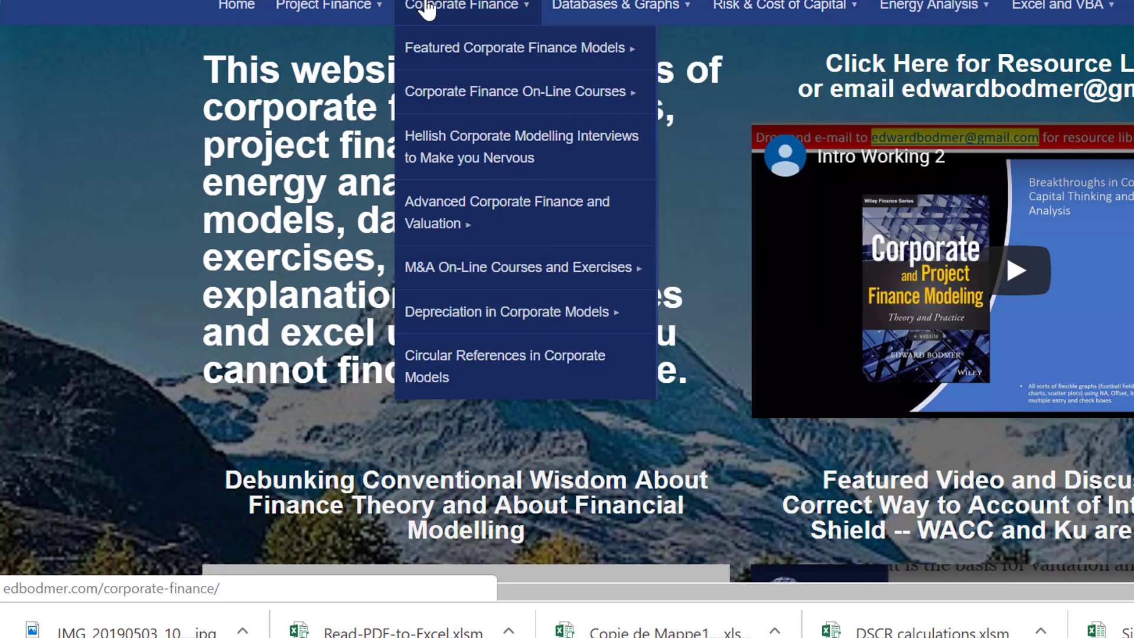
mouse_move(721, 23)
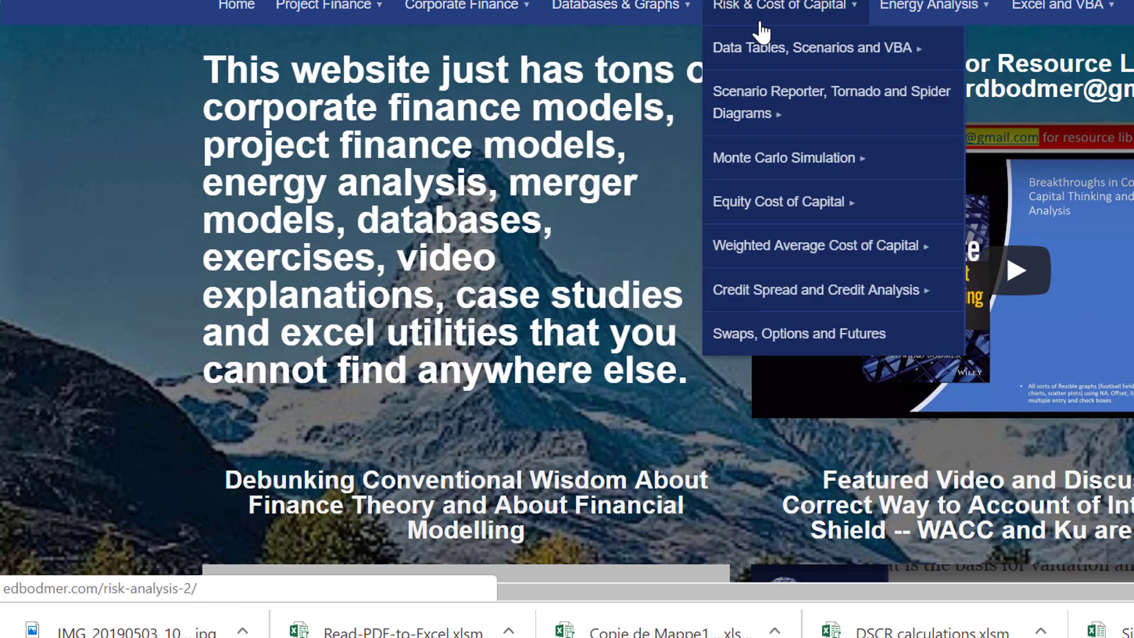
mouse_move(650, 23)
mouse_move(634, 185)
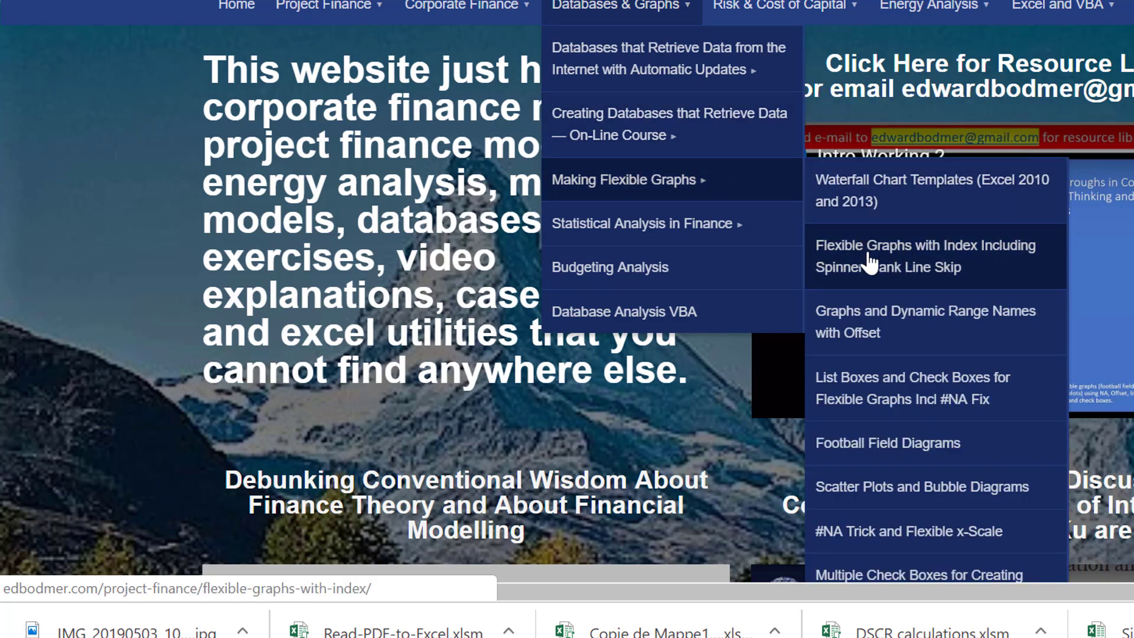
click(885, 284)
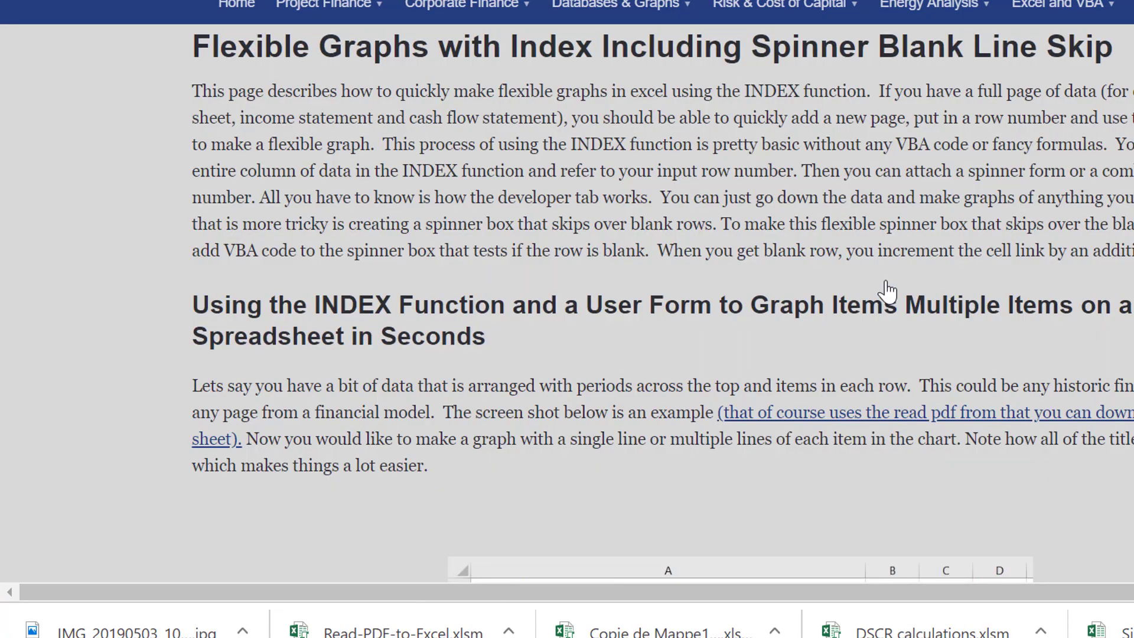
Find the Spinner1_Change code on the page and copy it from the Public last_spinner declaration through End Sub
scroll(887, 290, down, 20)
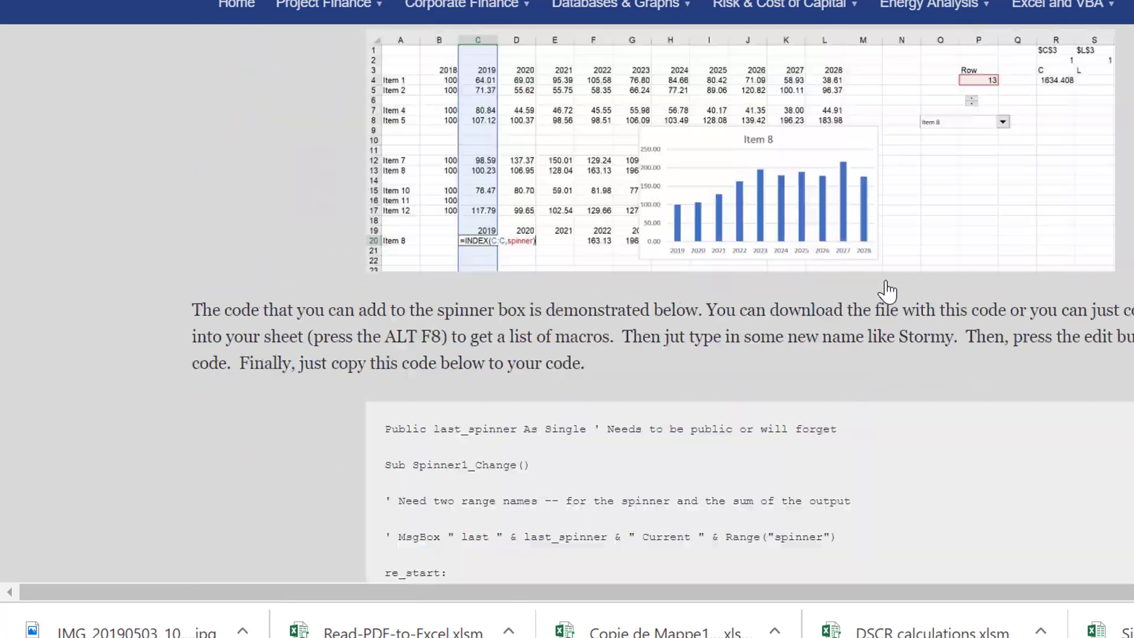
scroll(887, 290, down, 10)
scroll(887, 291, up, 10)
scroll(452, 325, down, 1)
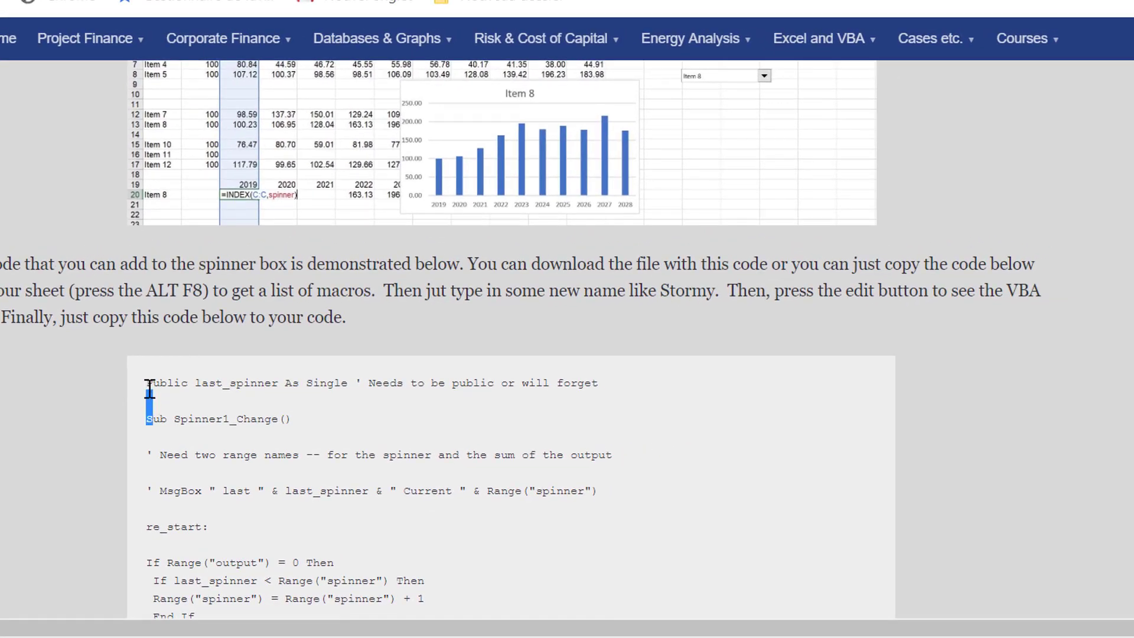
click(151, 381)
drag(150, 381, 367, 321)
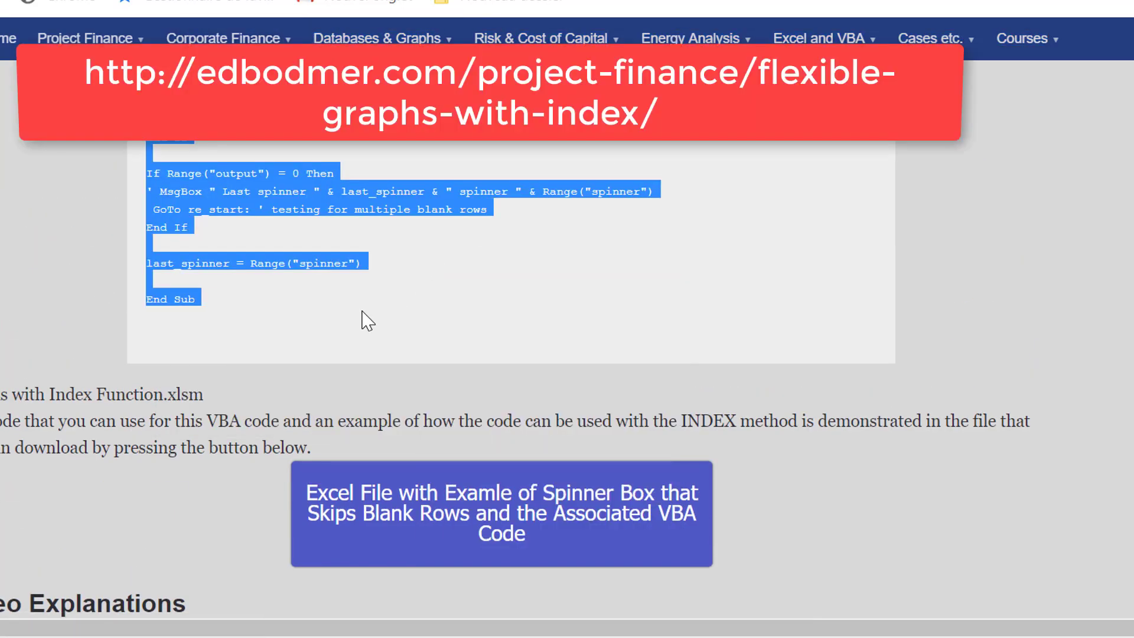
Switch to the Valuation and Acquisition workbook in Excel and open the existing sg macro for editing
click(319, 637)
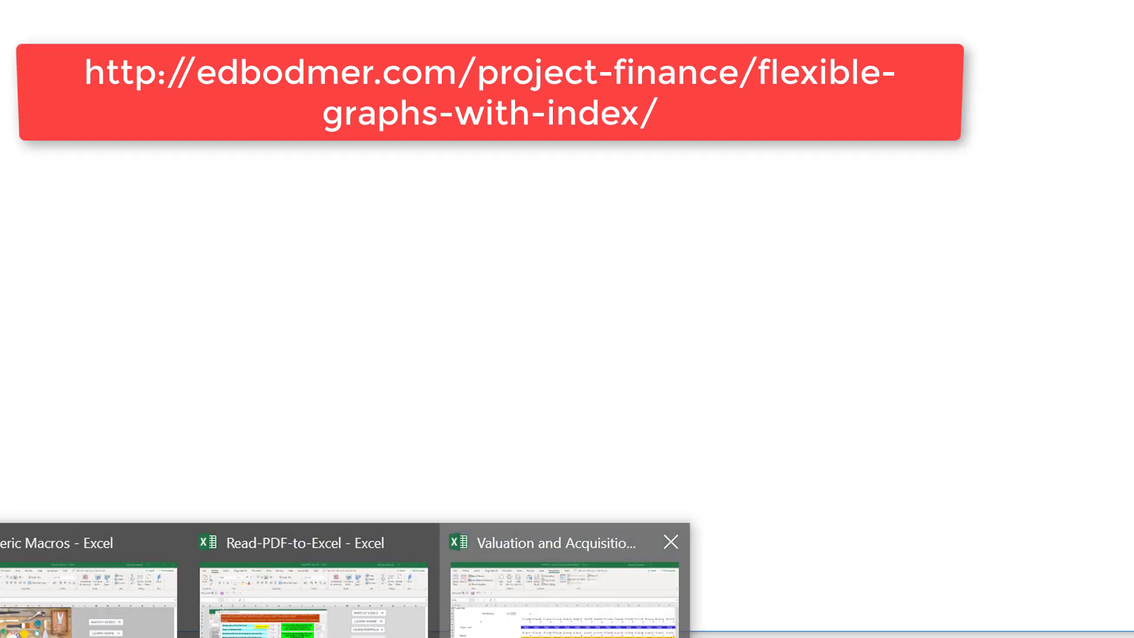
click(564, 590)
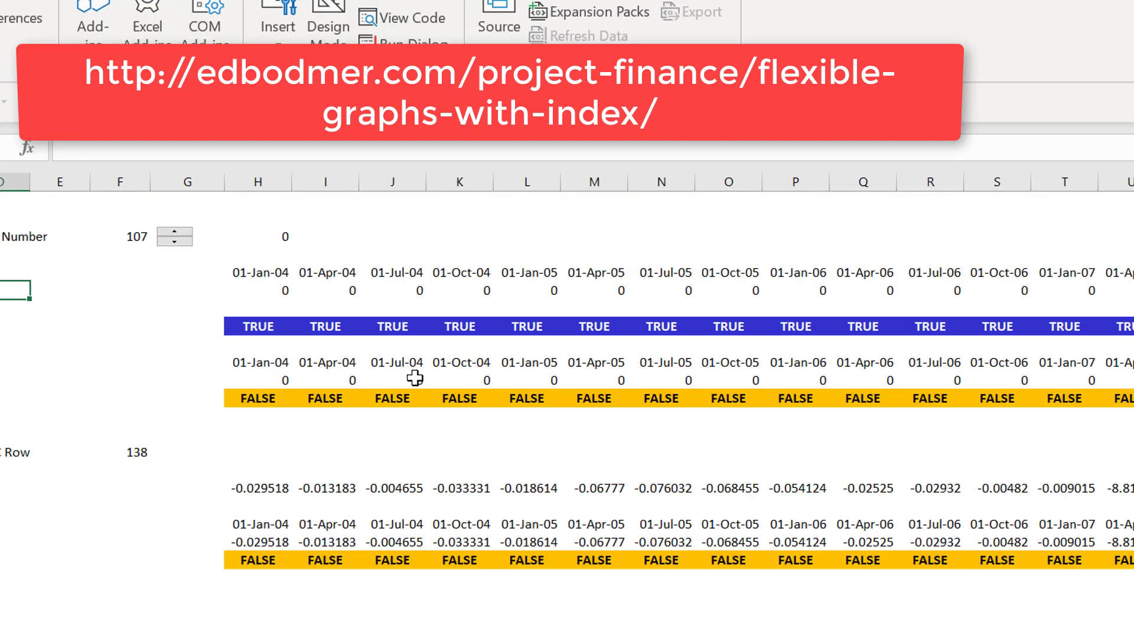
key(alt+F8)
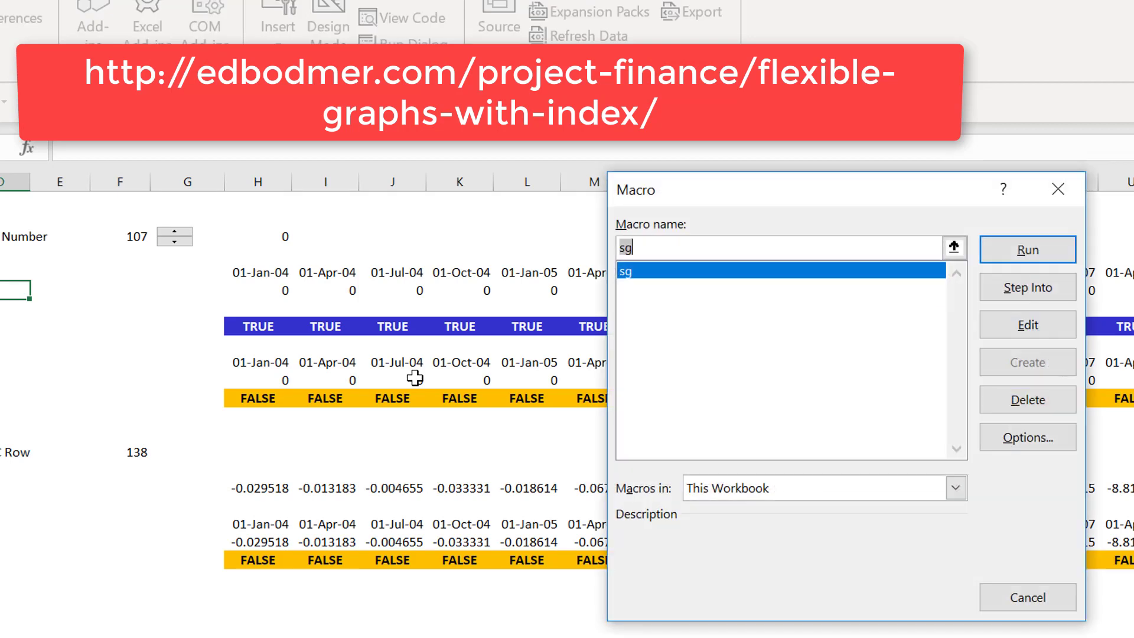
click(1003, 331)
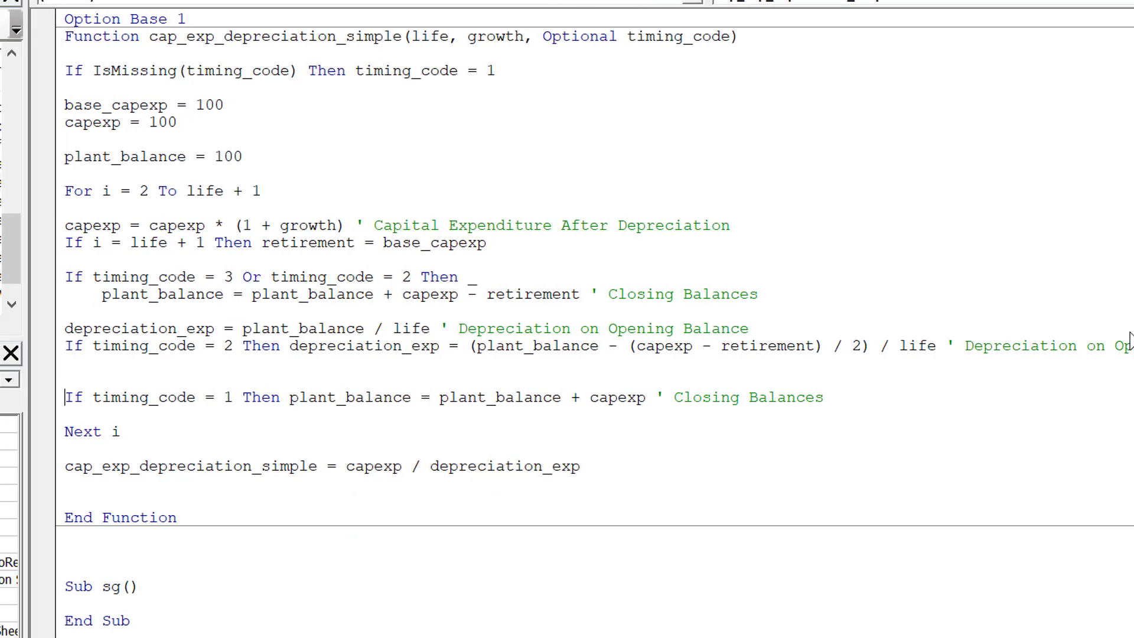
Paste the copied Spinner1_Change code above the cap_exp_depreciation_simple function, with Option Base 1 re-entered as the module's first line
scroll(1129, 341, up, 1)
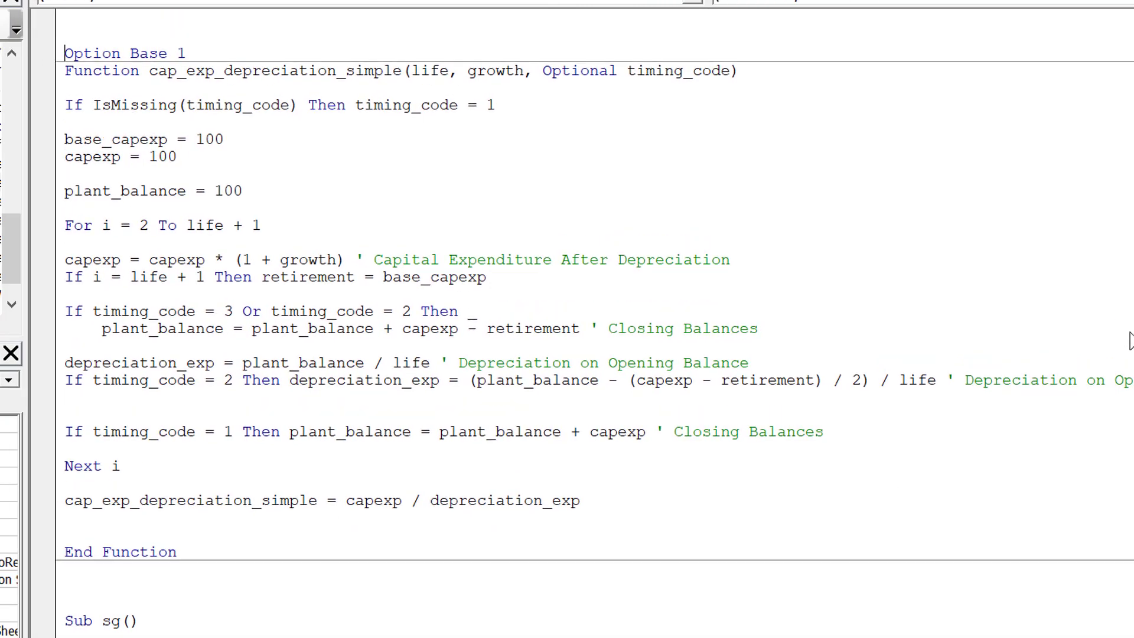
key(Return)
key(Return)
key(Up)
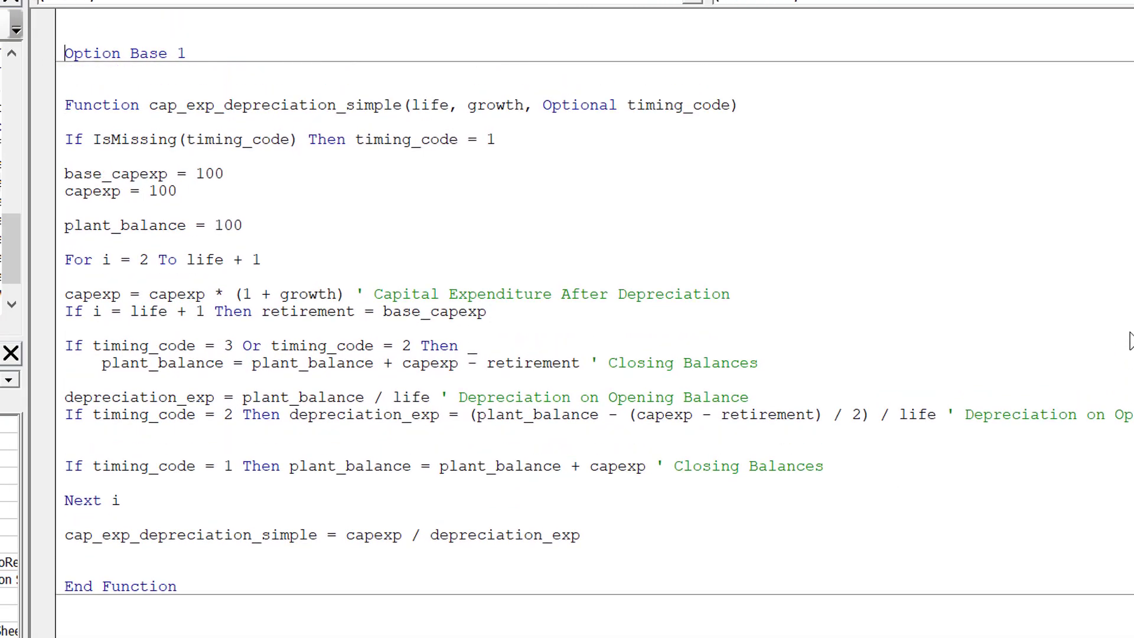
scroll(1129, 341, down, 1)
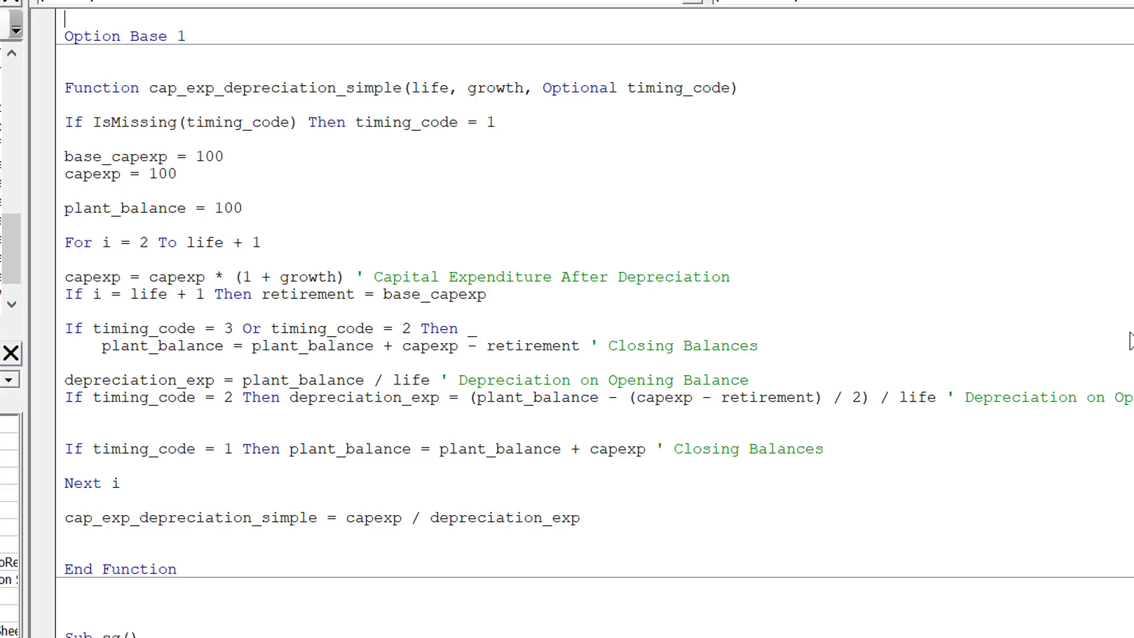
key(Delete)
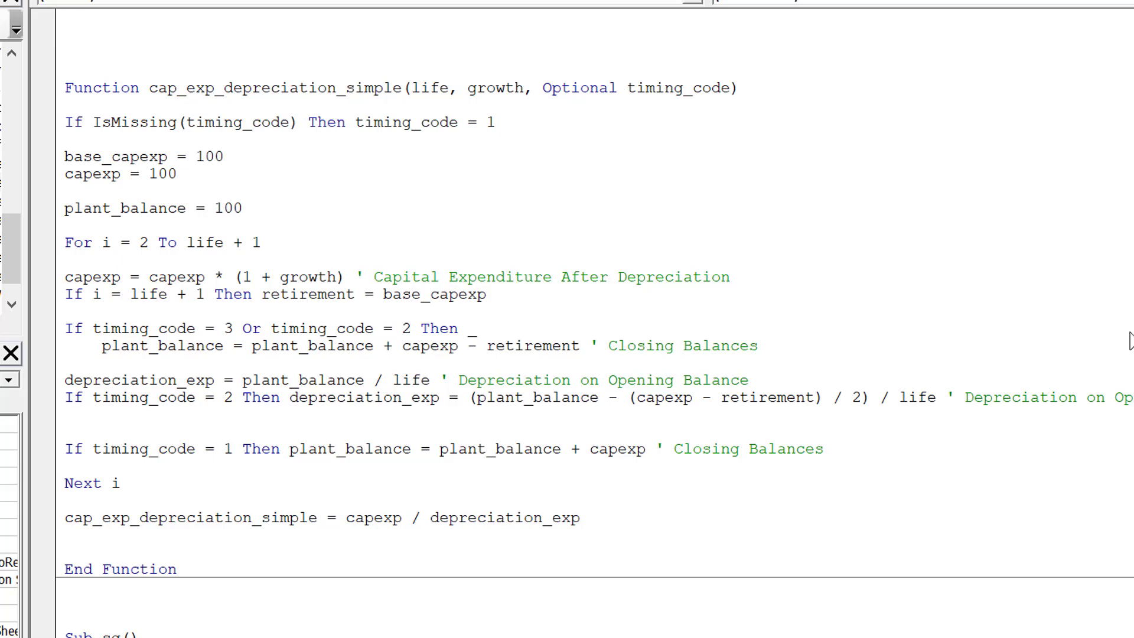
key(Delete)
scroll(1129, 340, up, 9)
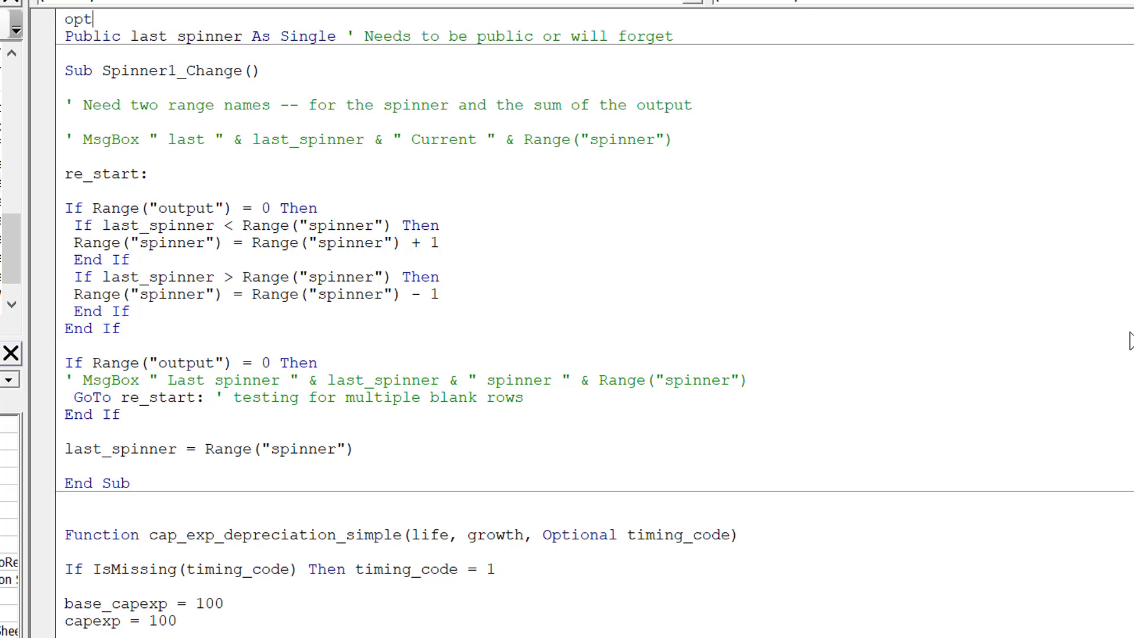
text(ase 1)
key(Return)
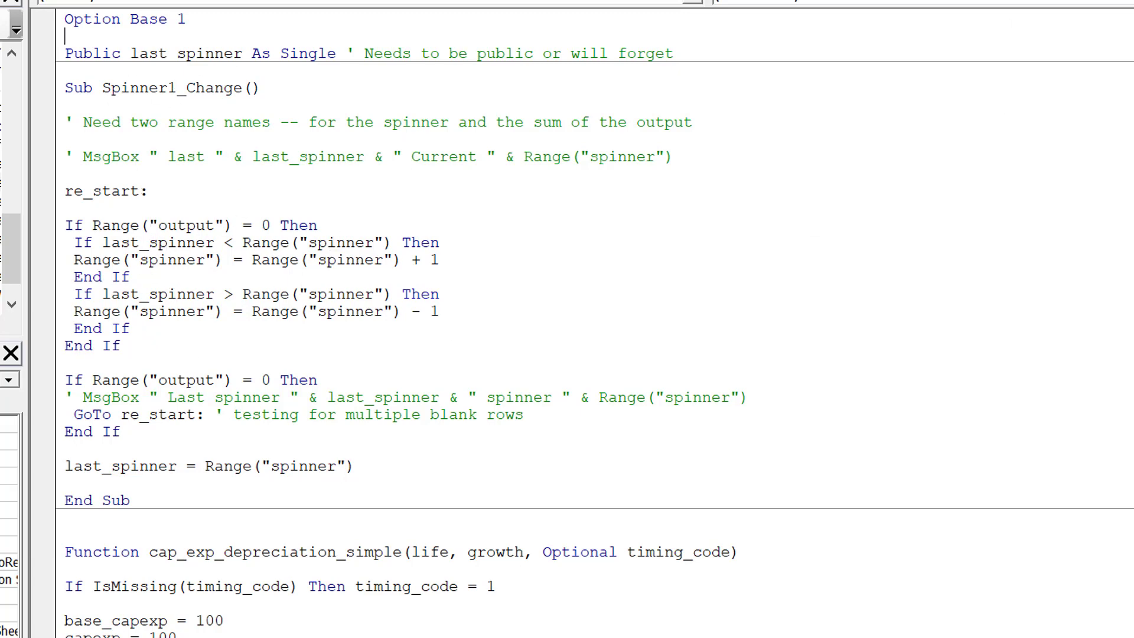
Return to the Valuation Summary sheet and check the range names of row number cell F28 and total cell H28
key(alt+F11)
click(299, 306)
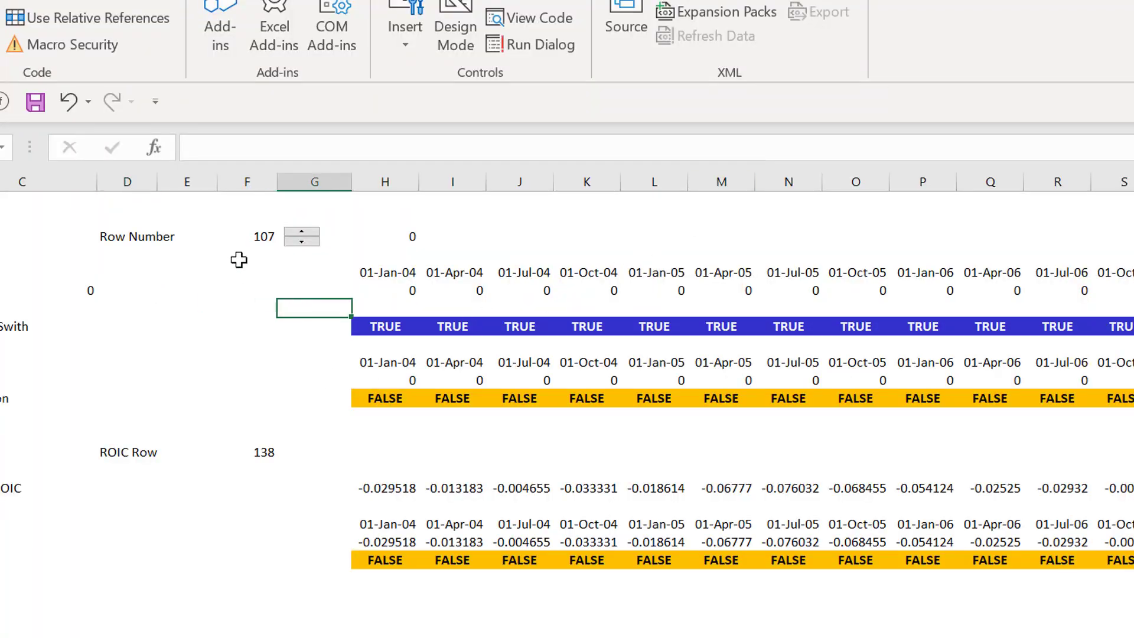
click(241, 243)
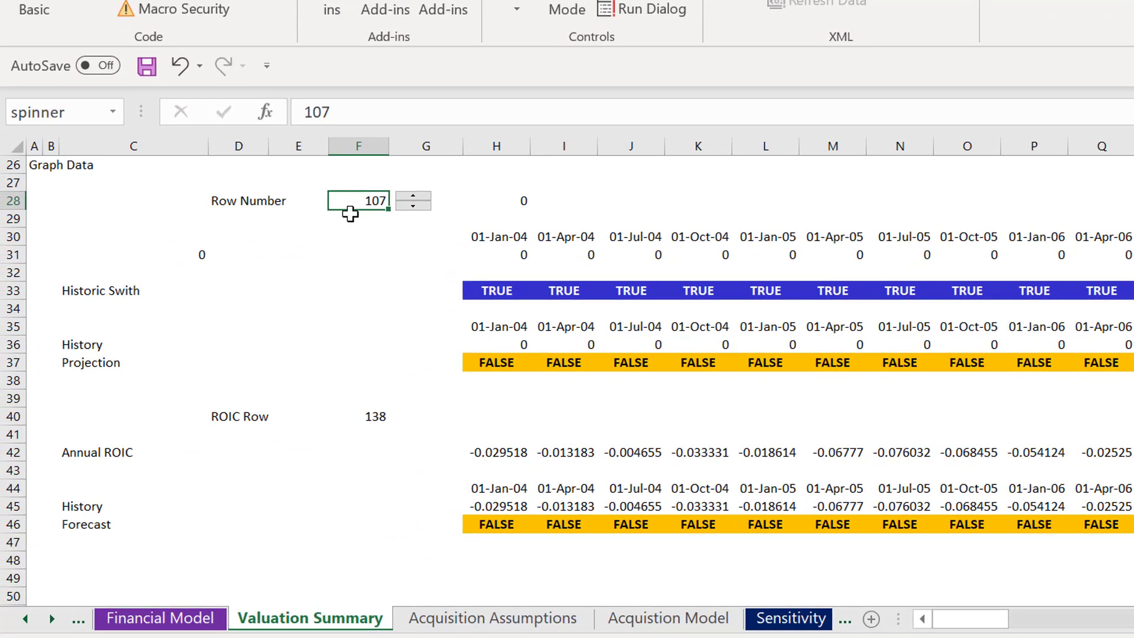
click(525, 203)
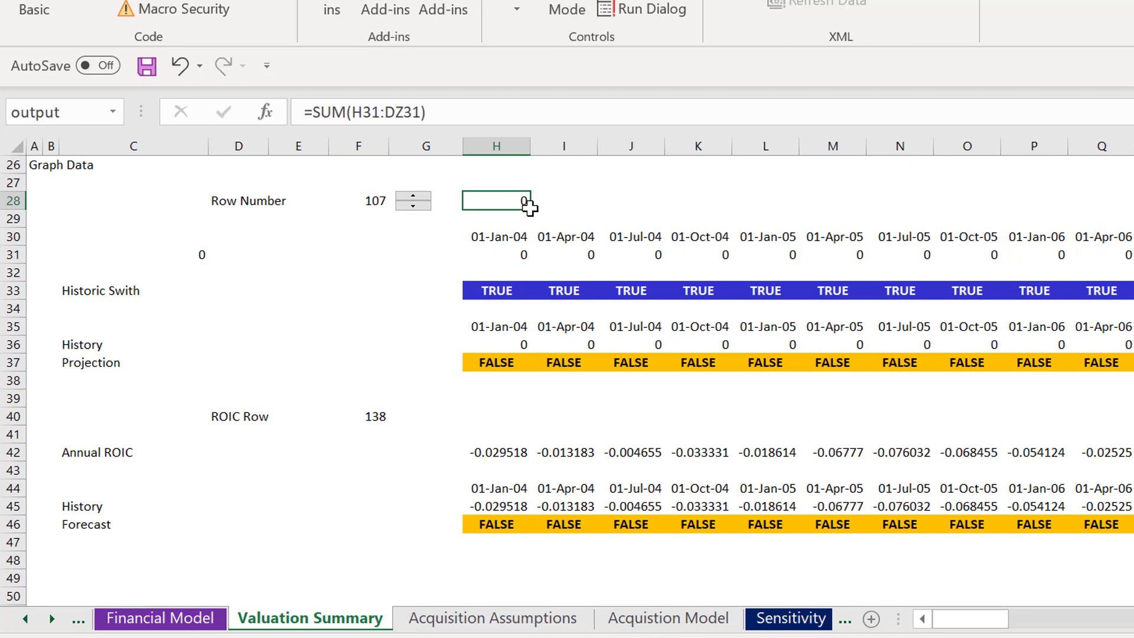
Assign the Spinner1_Change macro to the spin button beside the Row Number cell
right_click(413, 206)
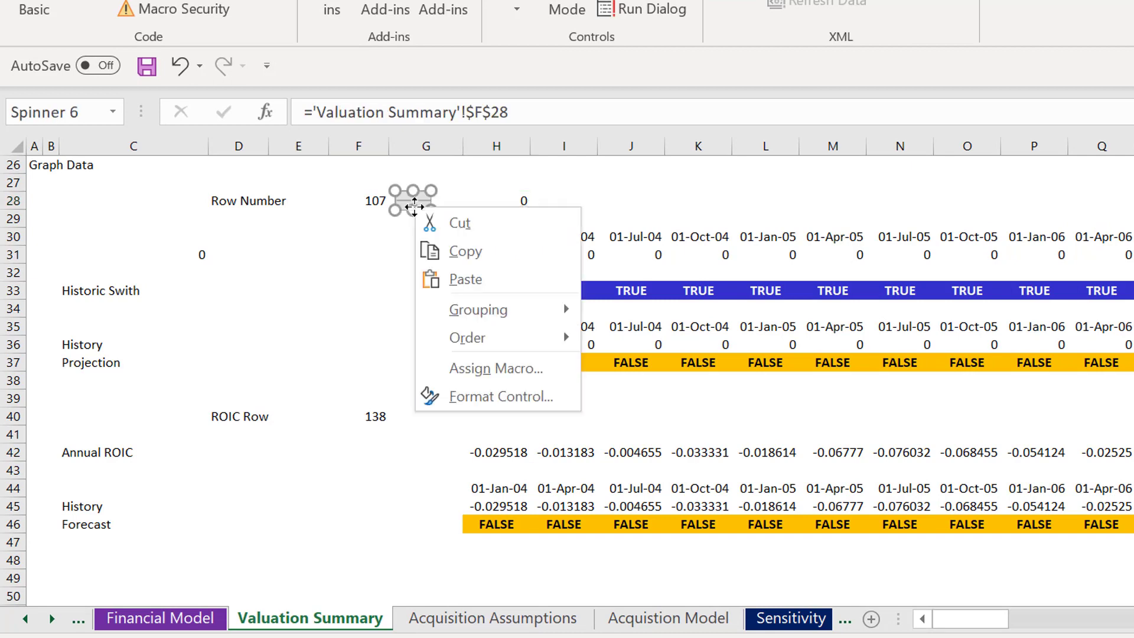
click(459, 368)
click(309, 240)
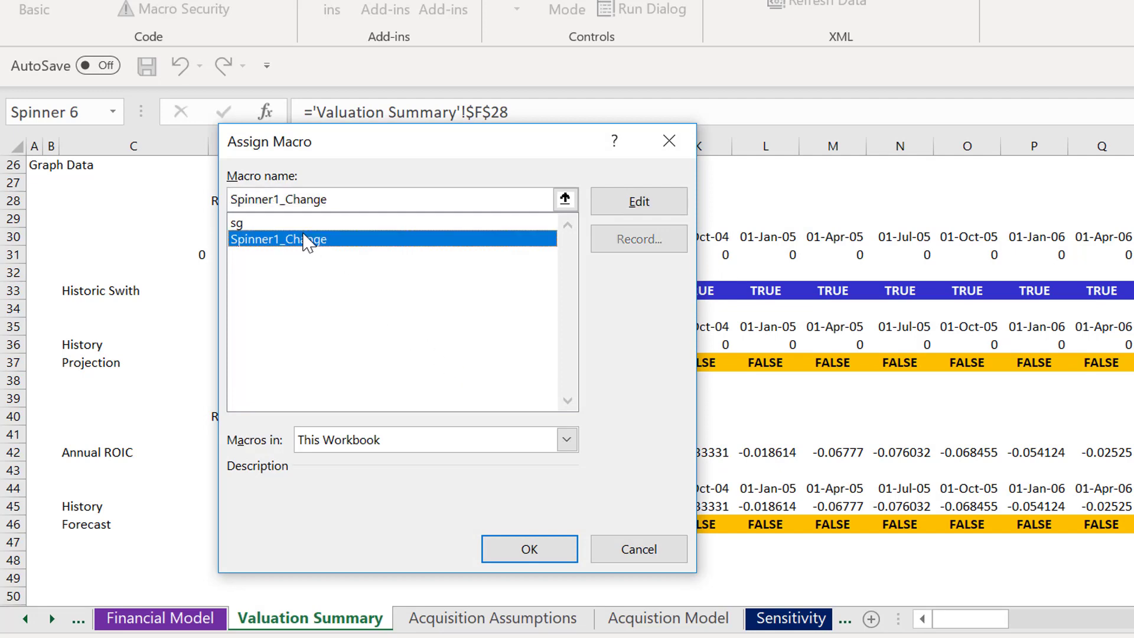
click(538, 548)
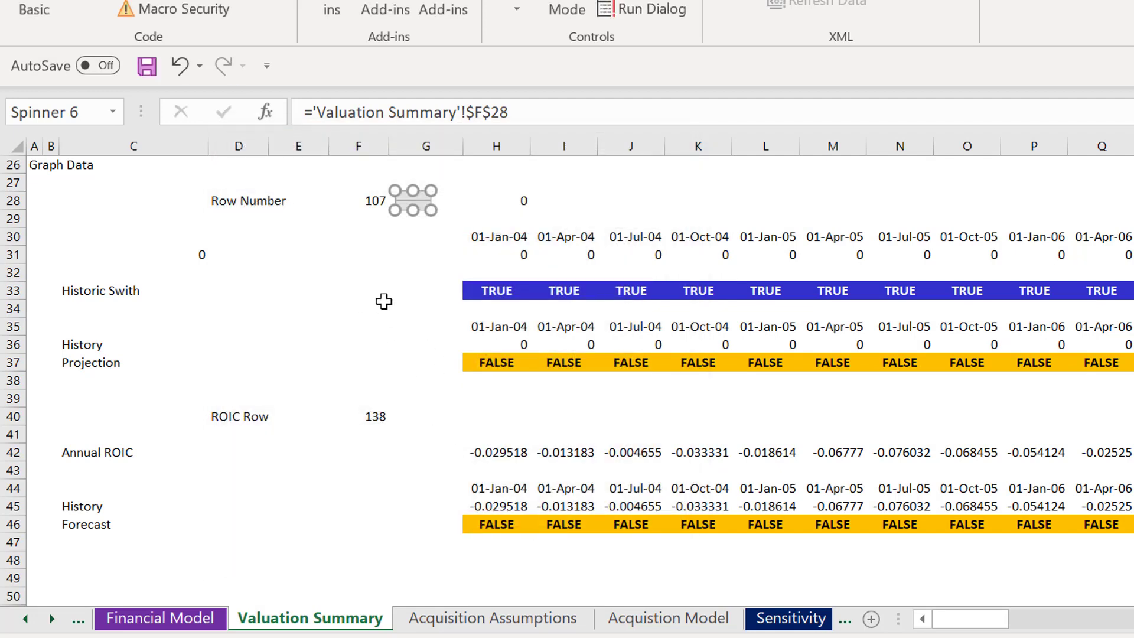
click(381, 303)
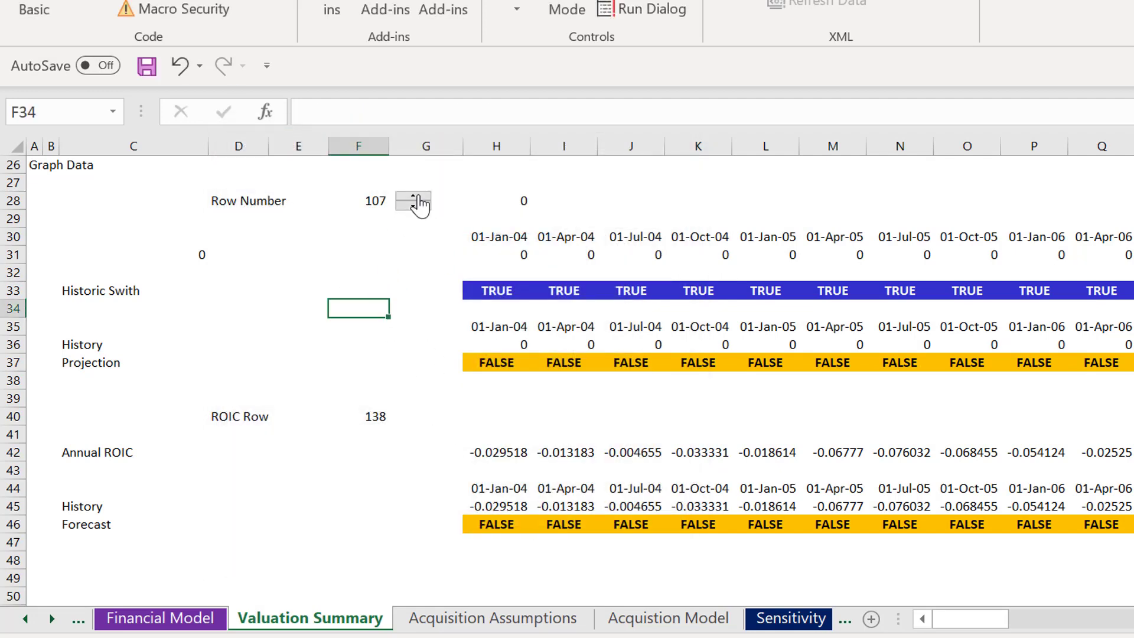
Test the blank-row skipping by advancing the Row Number spin button to row 118, Closing Balance
click(417, 197)
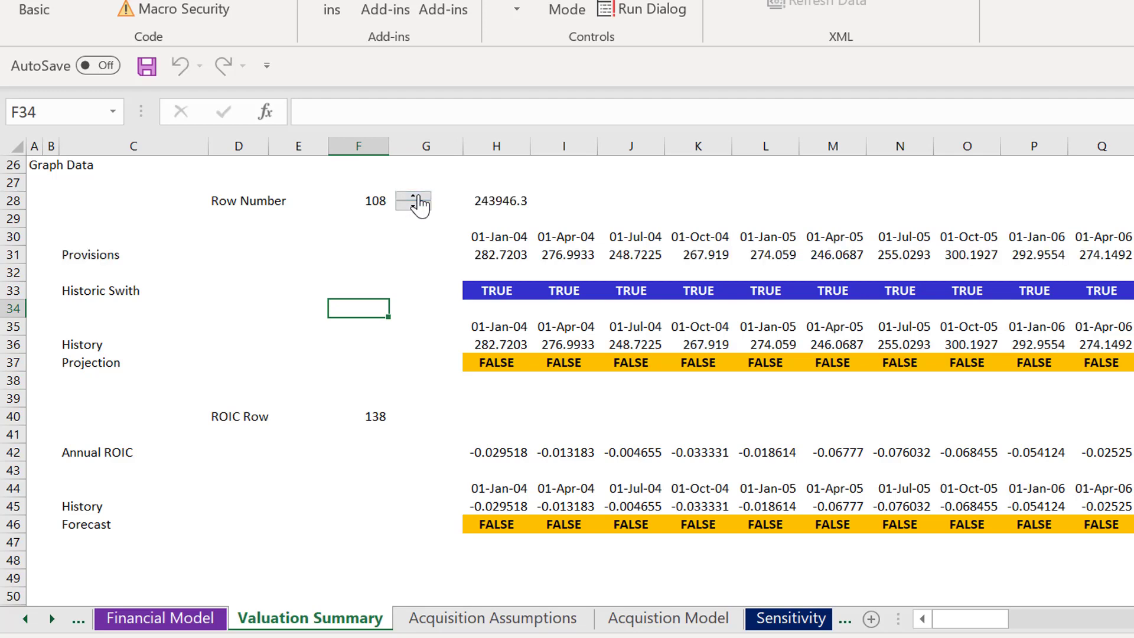
click(417, 197)
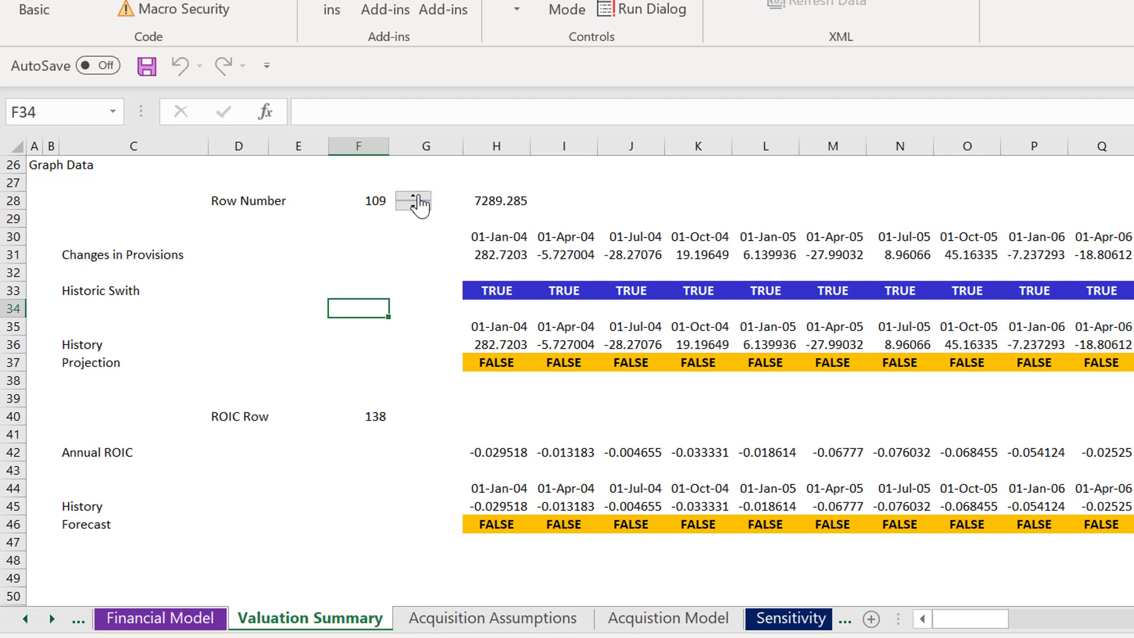
double_click(416, 197)
click(417, 197)
triple_click(417, 197)
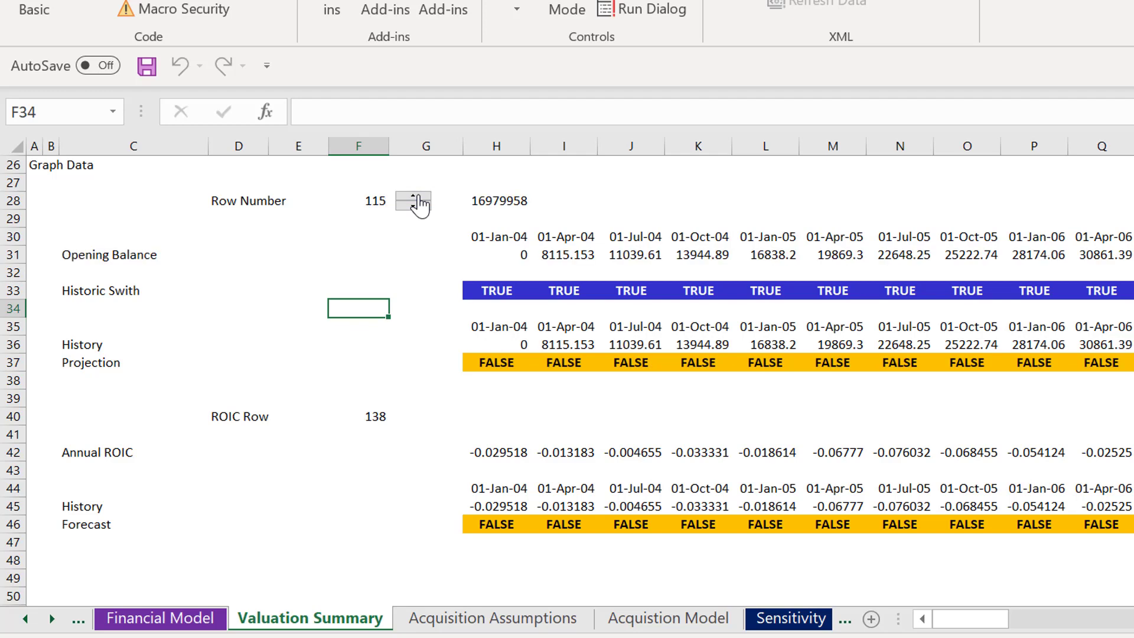
click(417, 197)
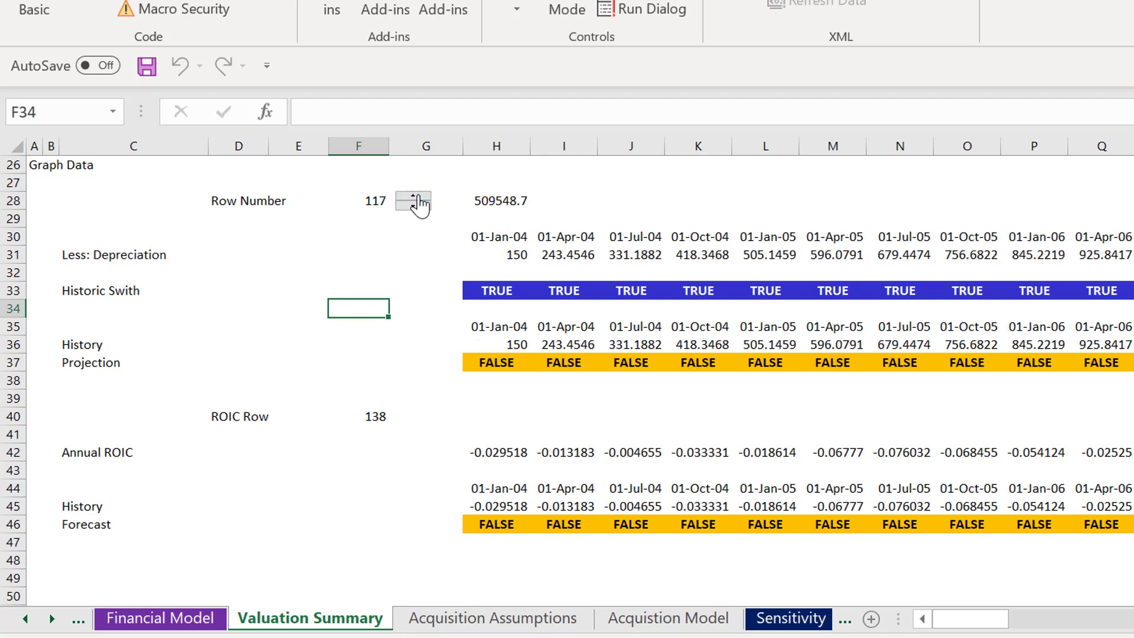
click(417, 197)
Copy the row number spin button to the area beside the Closing Balance chart, in column S
ctrl+click(418, 195)
right_click(418, 195)
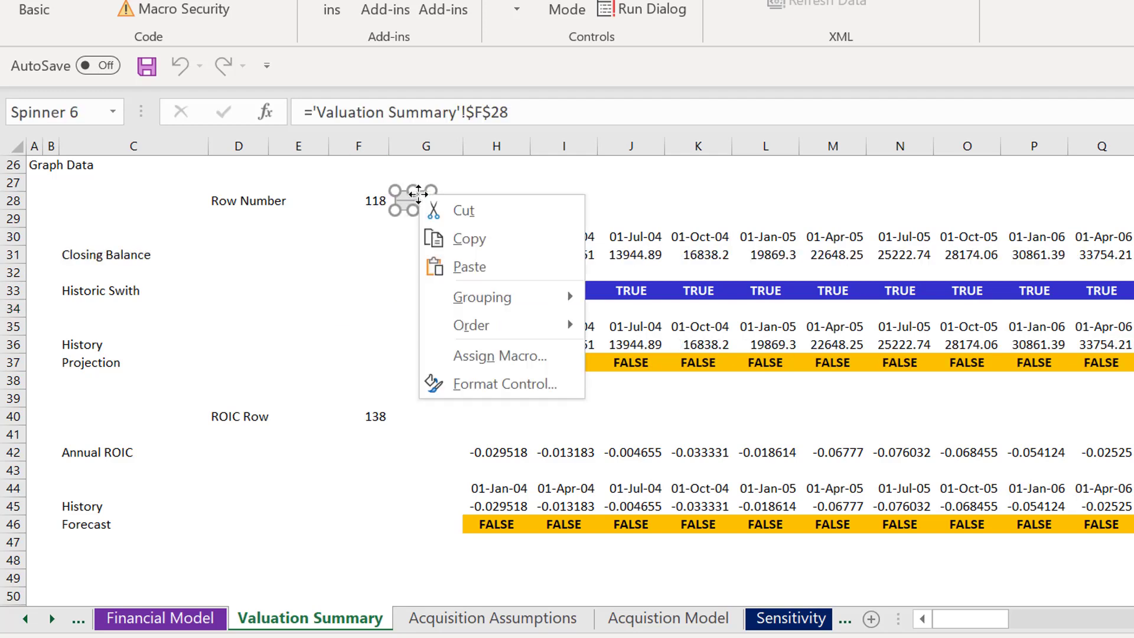
click(410, 235)
scroll(464, 251, up, 7)
scroll(464, 251, up, 1)
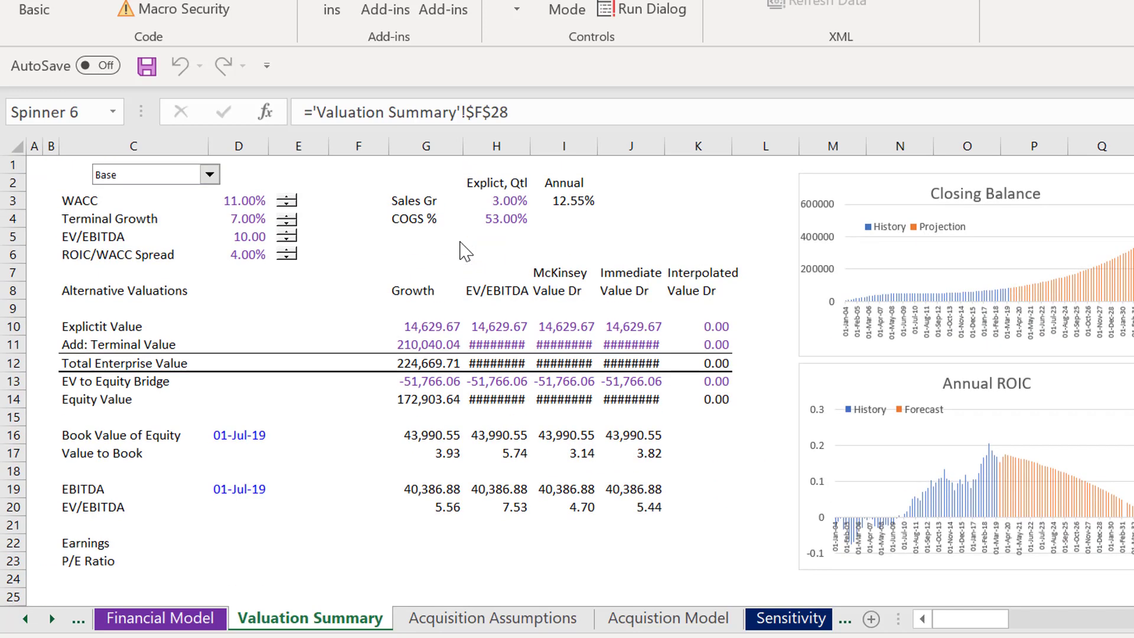
click(700, 192)
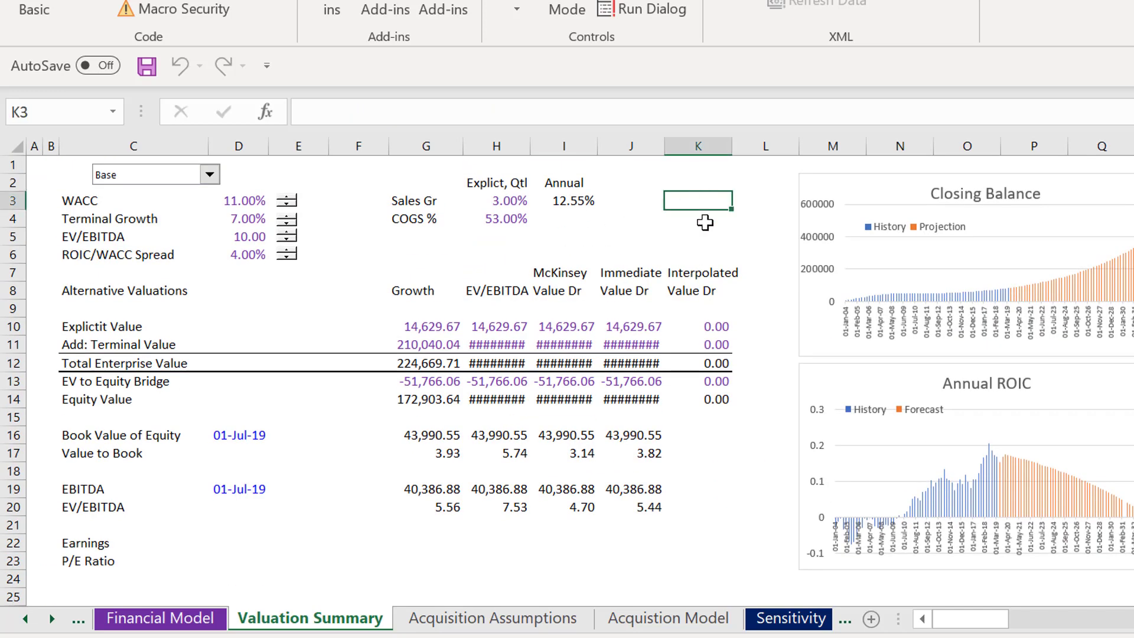
key(ctrl+v)
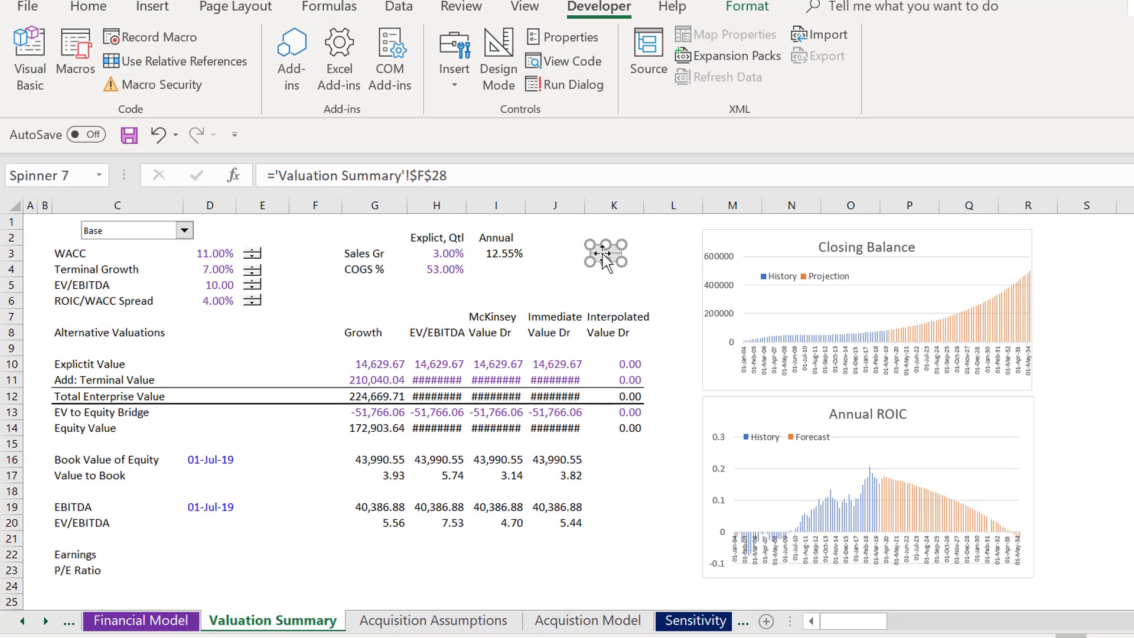
drag(602, 254, 1080, 243)
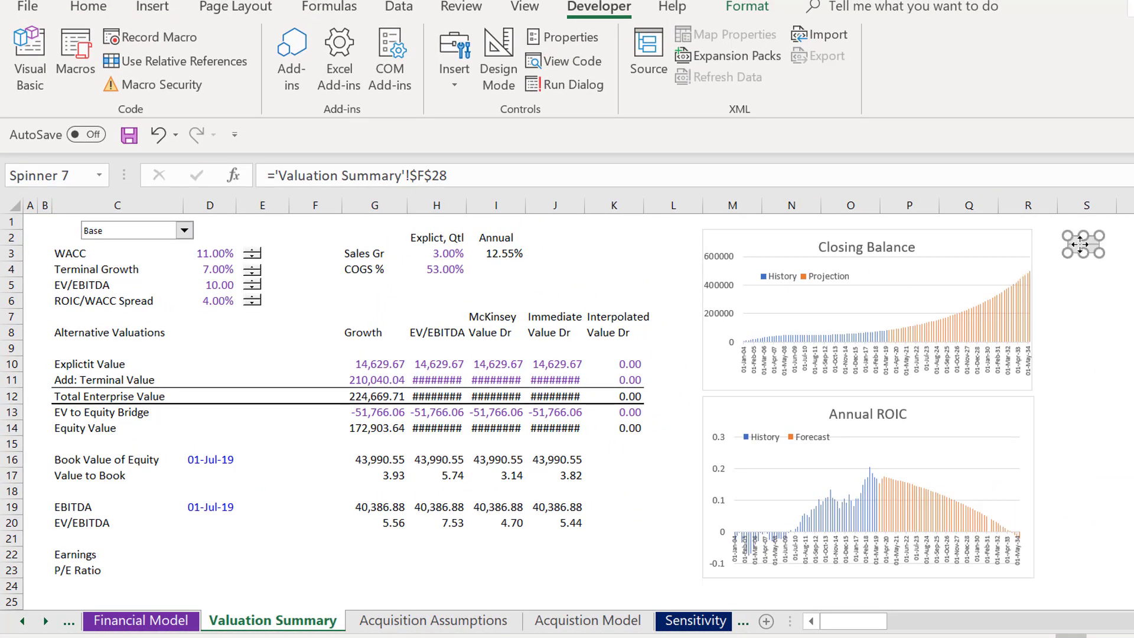
click(1101, 314)
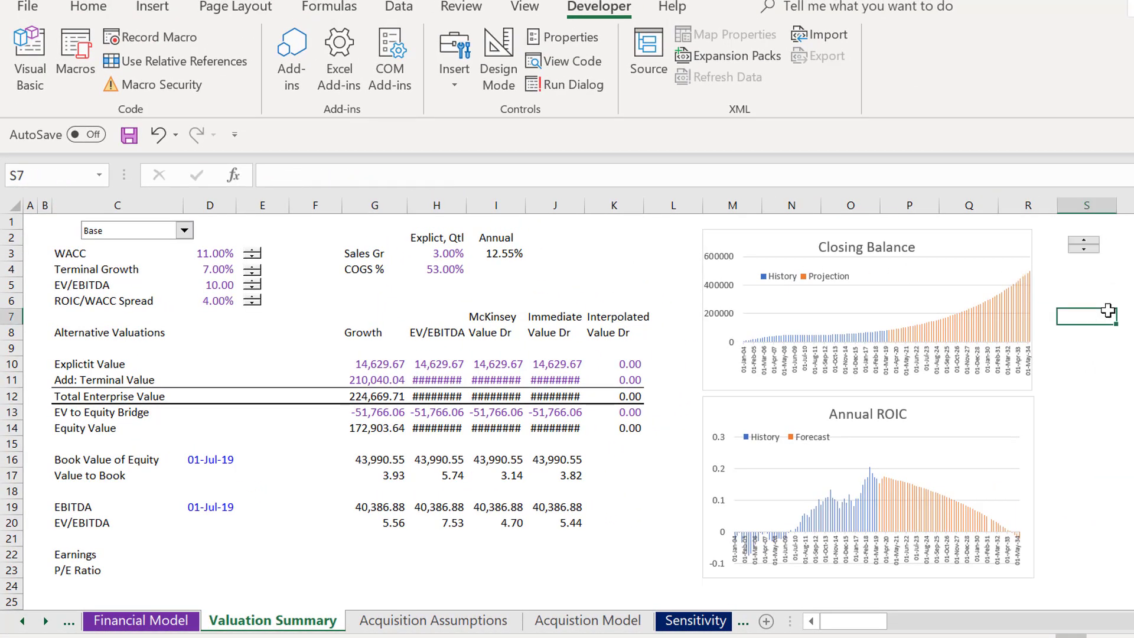
Test the copied spin button by stepping the chart up to Depreciation Expense and back down to Opening Balance
click(1092, 244)
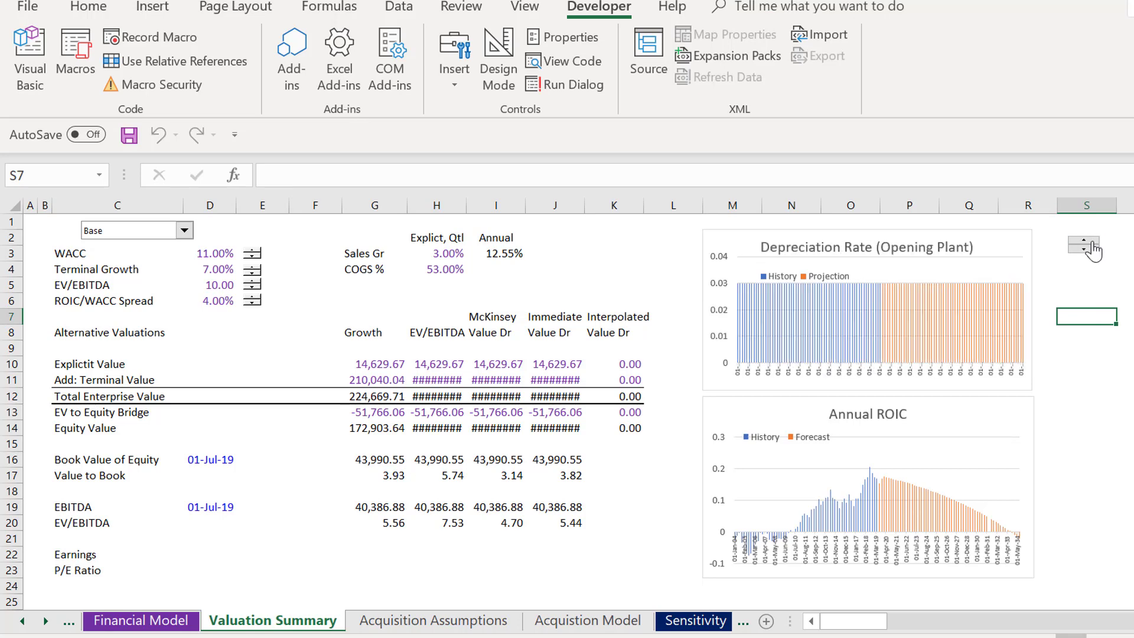
click(1092, 244)
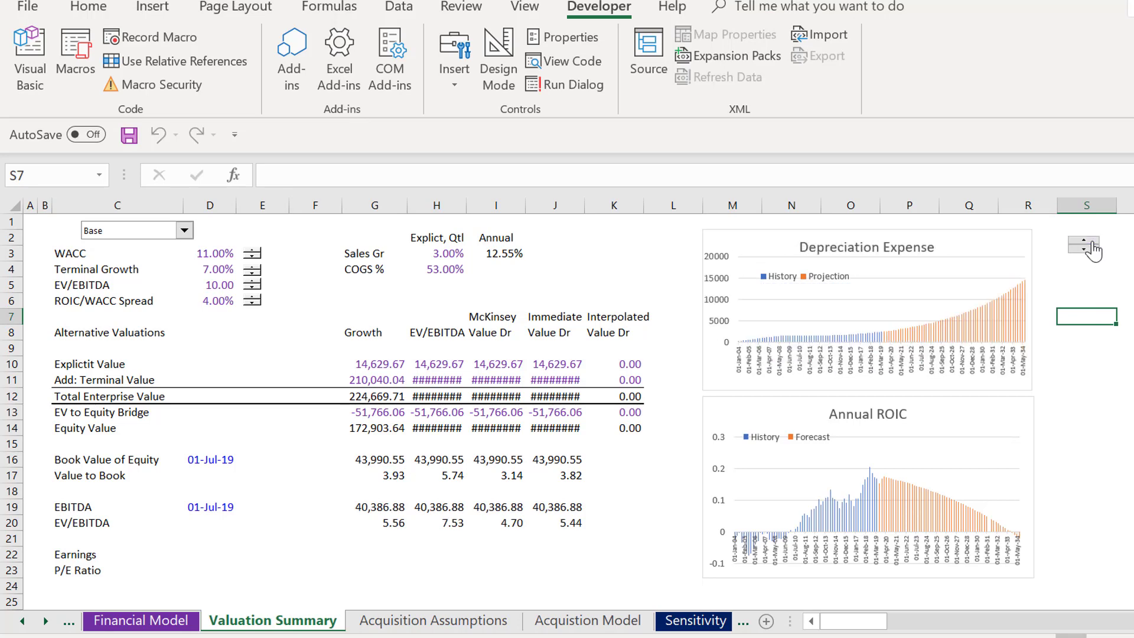
click(1088, 249)
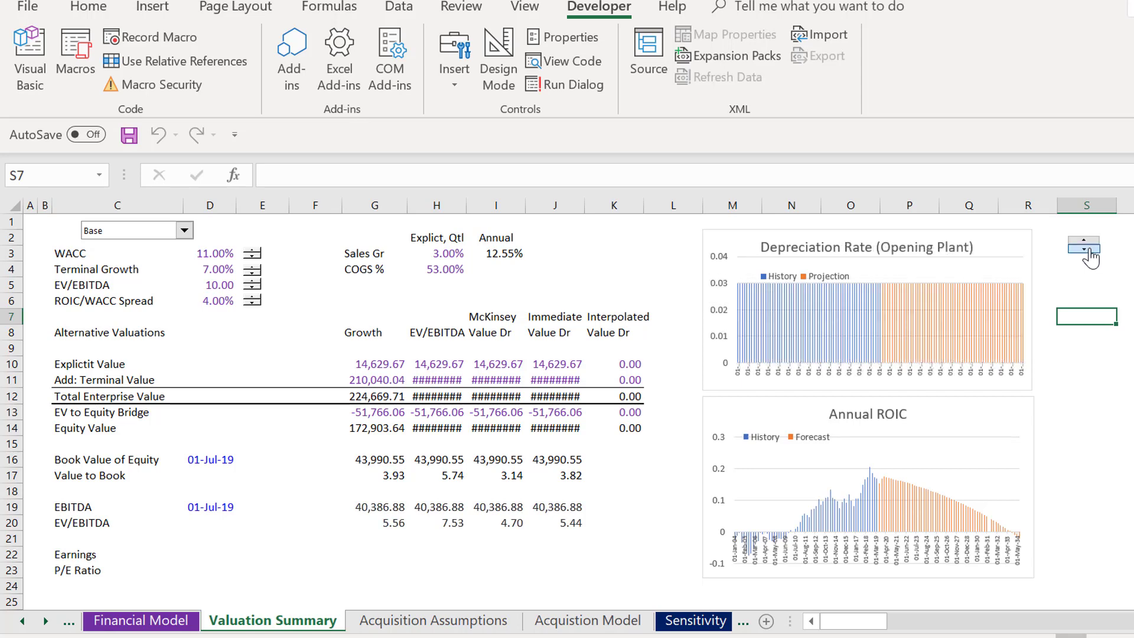
click(1088, 249)
click(1088, 248)
click(1089, 249)
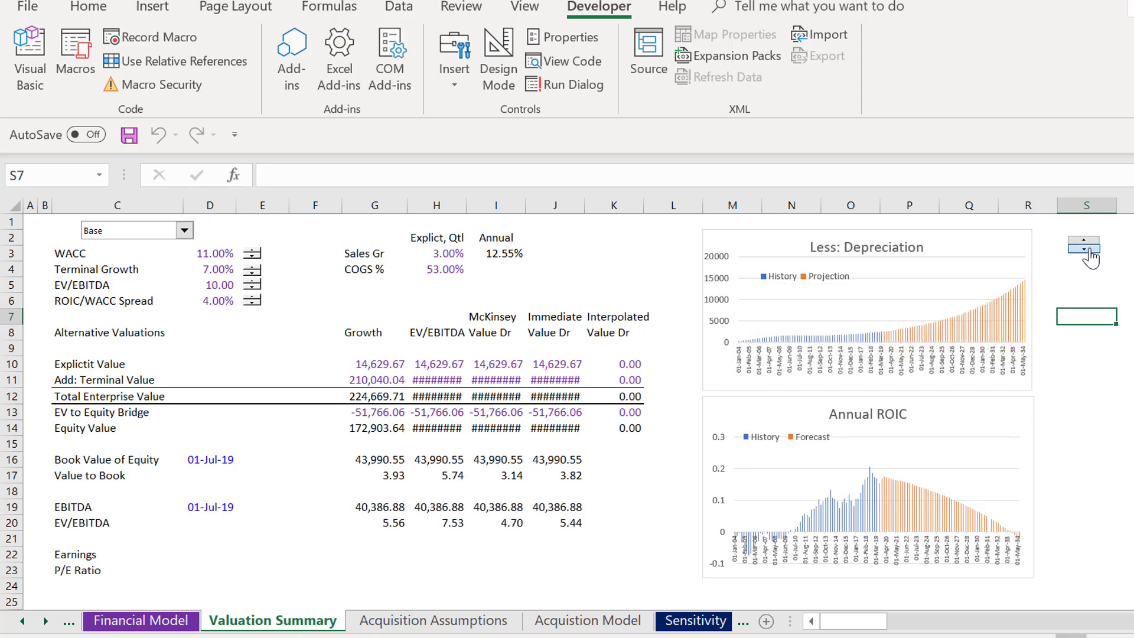
click(1088, 249)
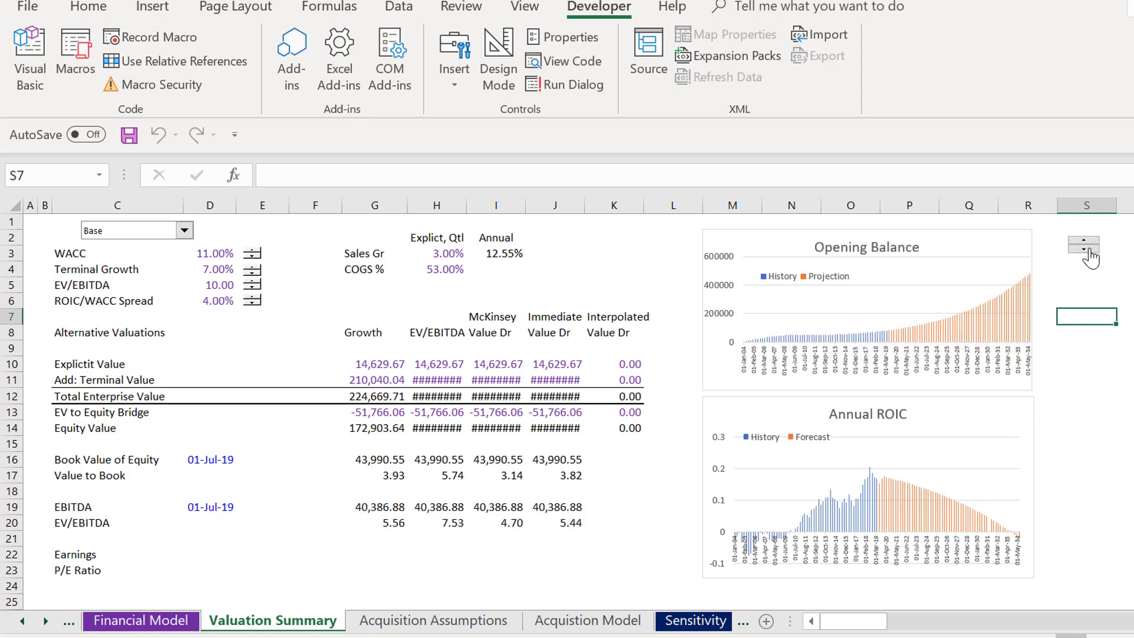
Test the copied spin button by stepping the history and projection chart from Opening Balance down to EBITDA
click(1088, 249)
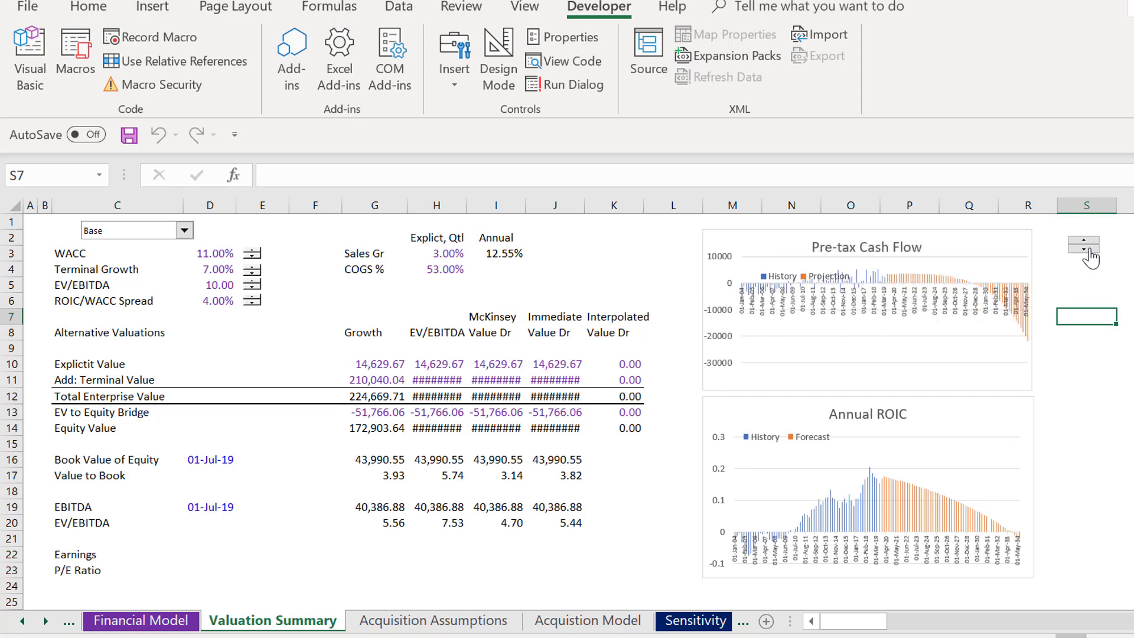
click(1089, 249)
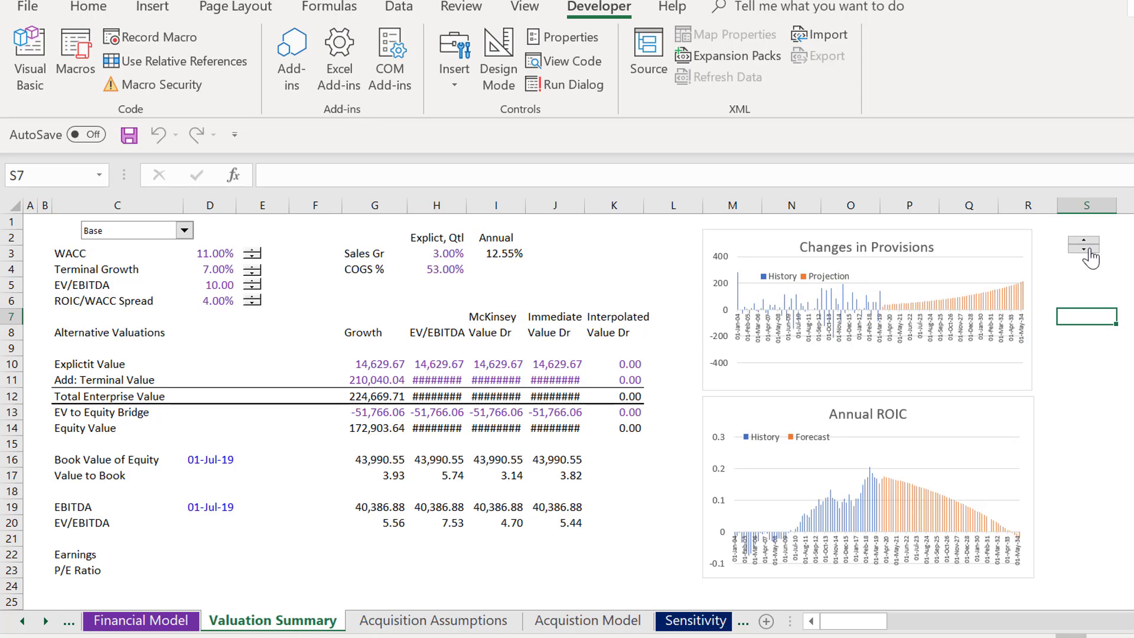
click(1088, 249)
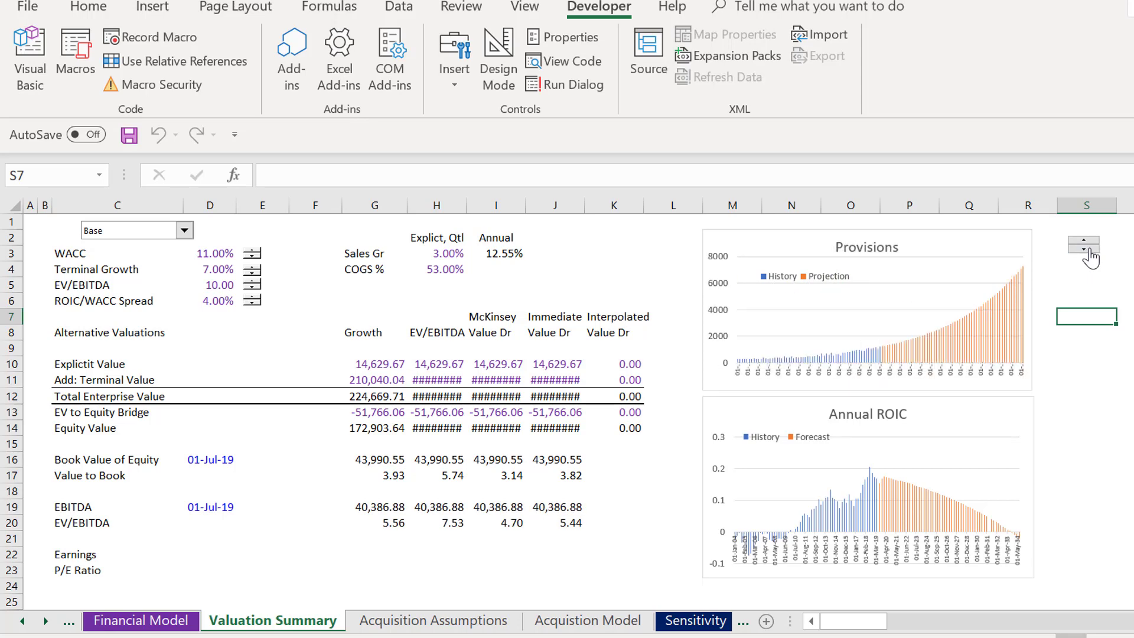
click(1089, 248)
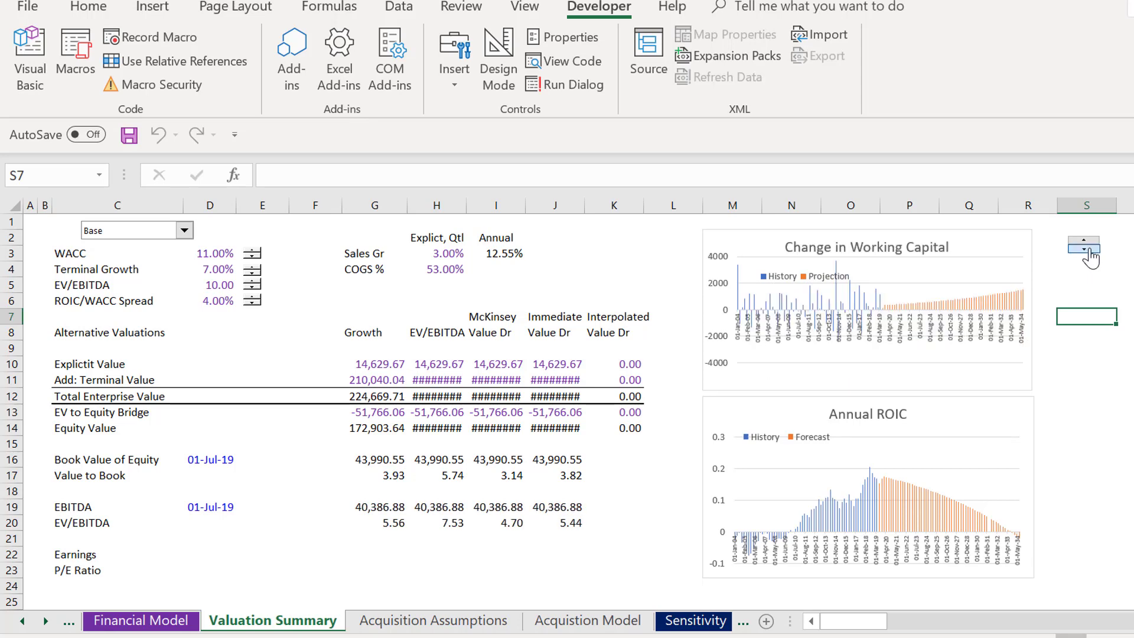
click(1089, 248)
click(1089, 249)
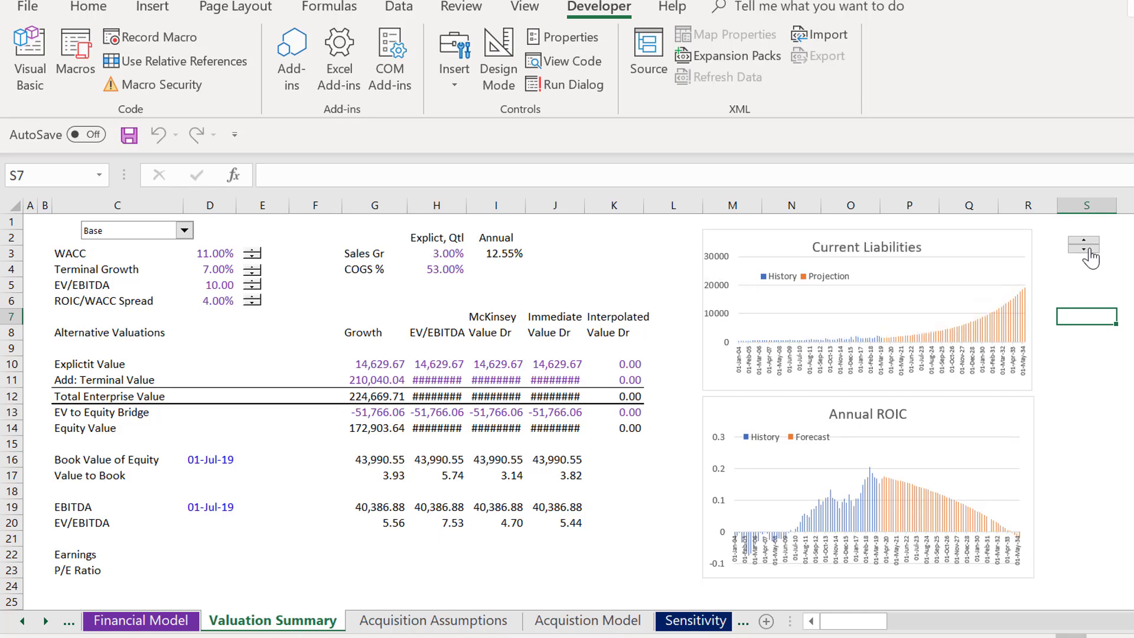
click(1088, 249)
click(1088, 248)
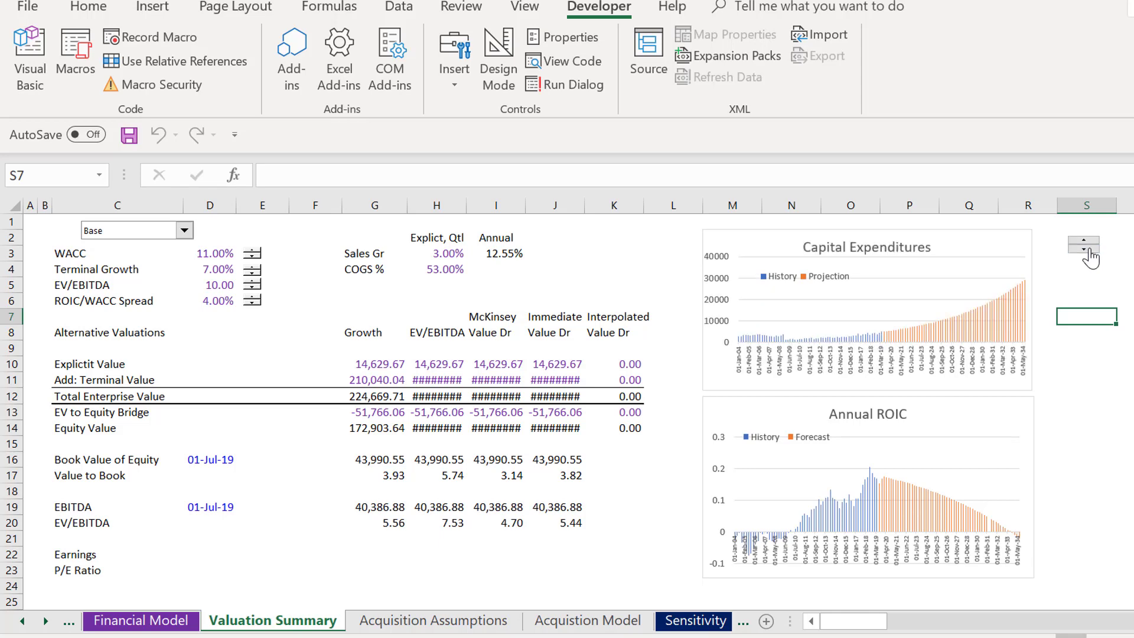
click(1089, 248)
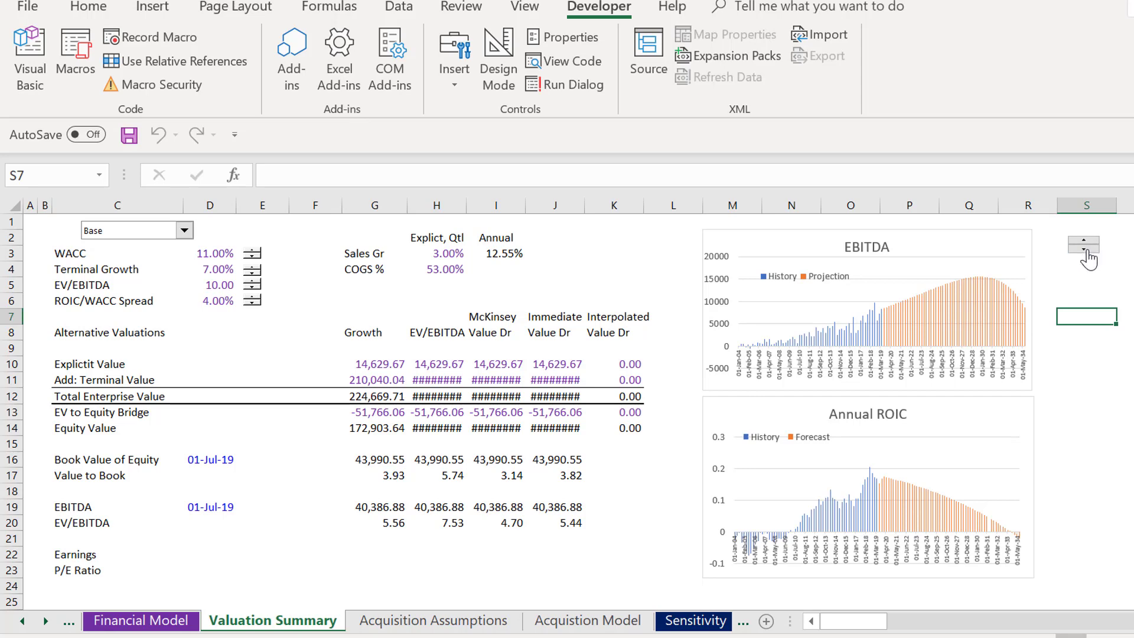
Check the macro assigned to the copied spin button and review its value limits and cell link
right_click(1085, 250)
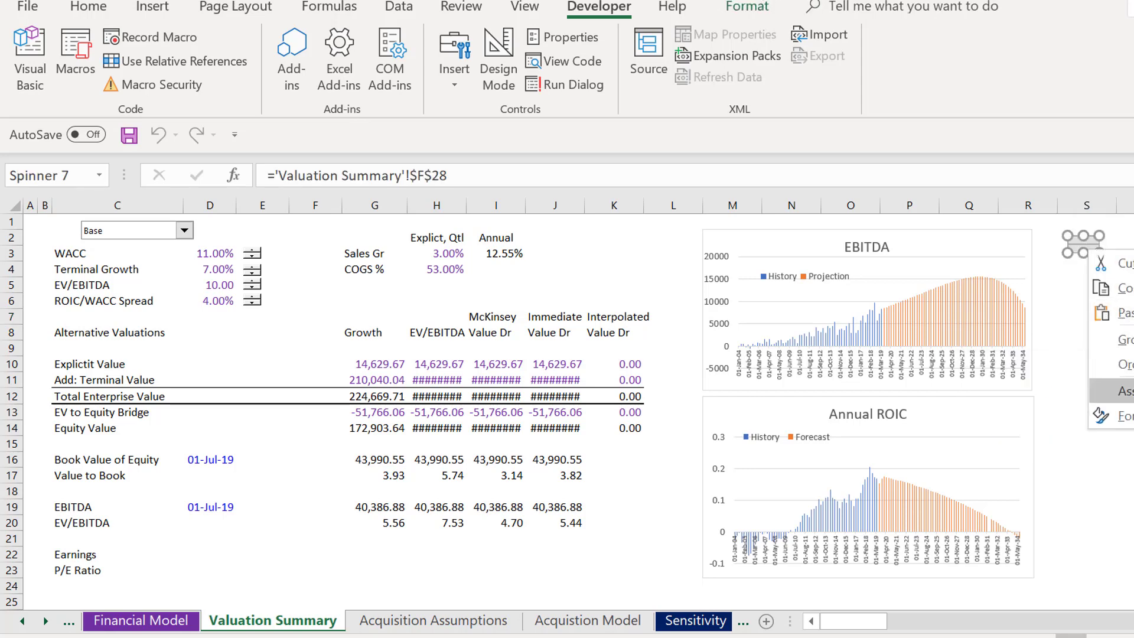
click(1119, 391)
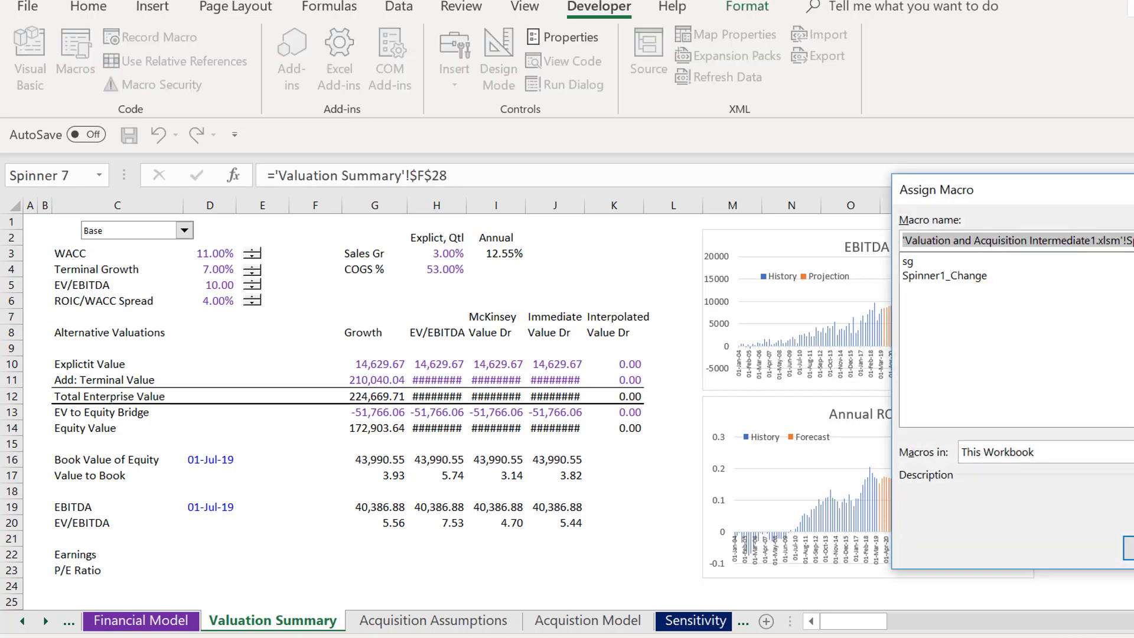
key(Return)
click(1112, 378)
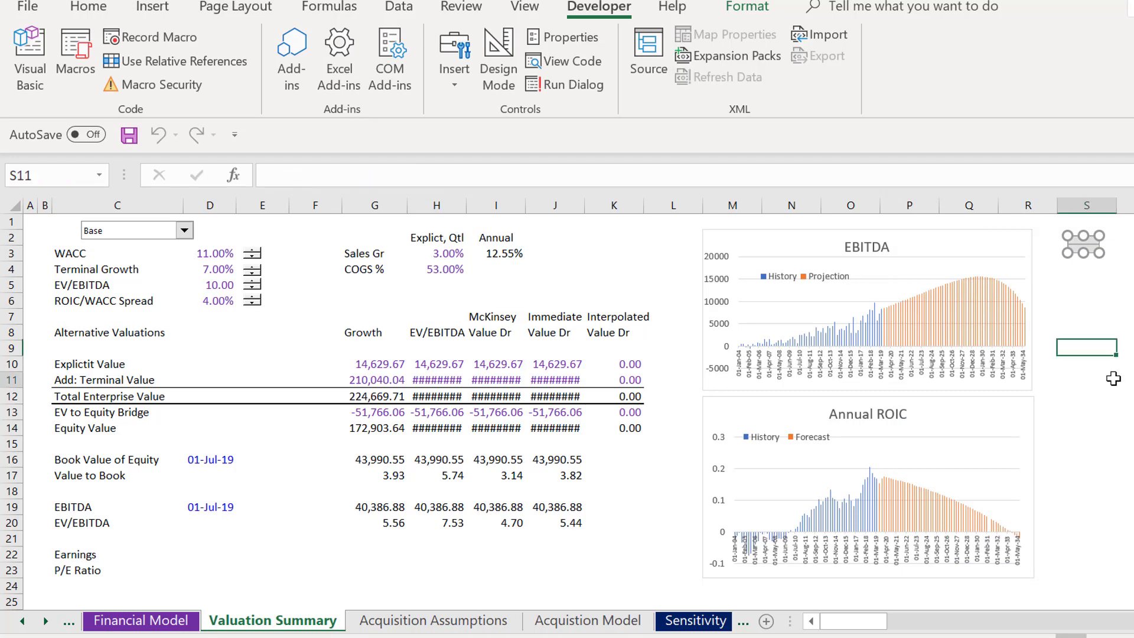
right_click(1073, 258)
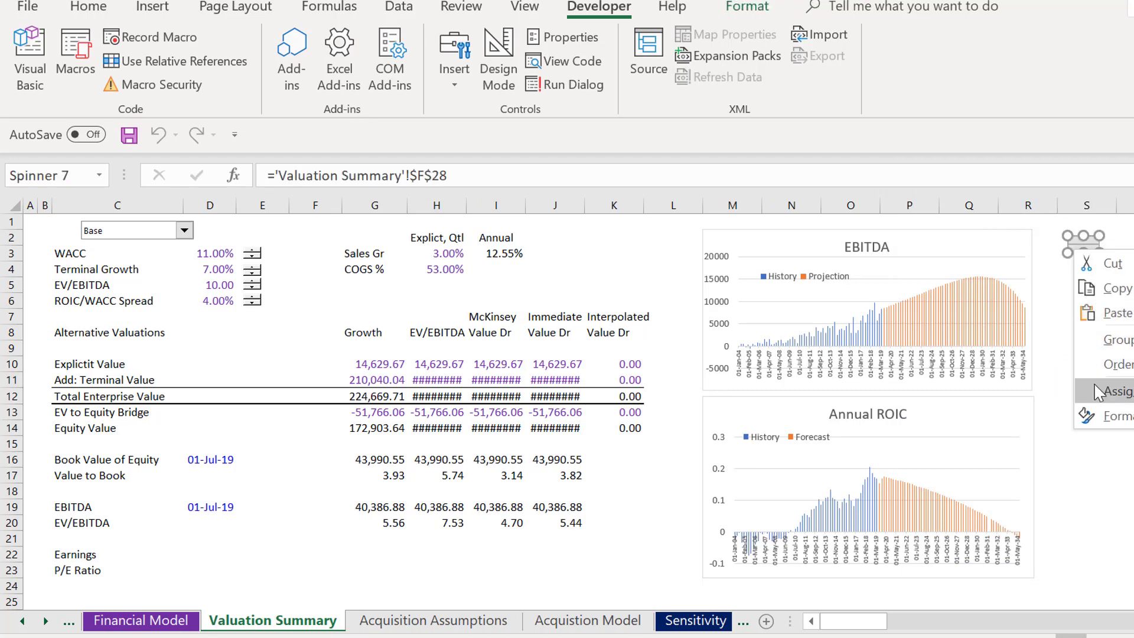
click(1116, 416)
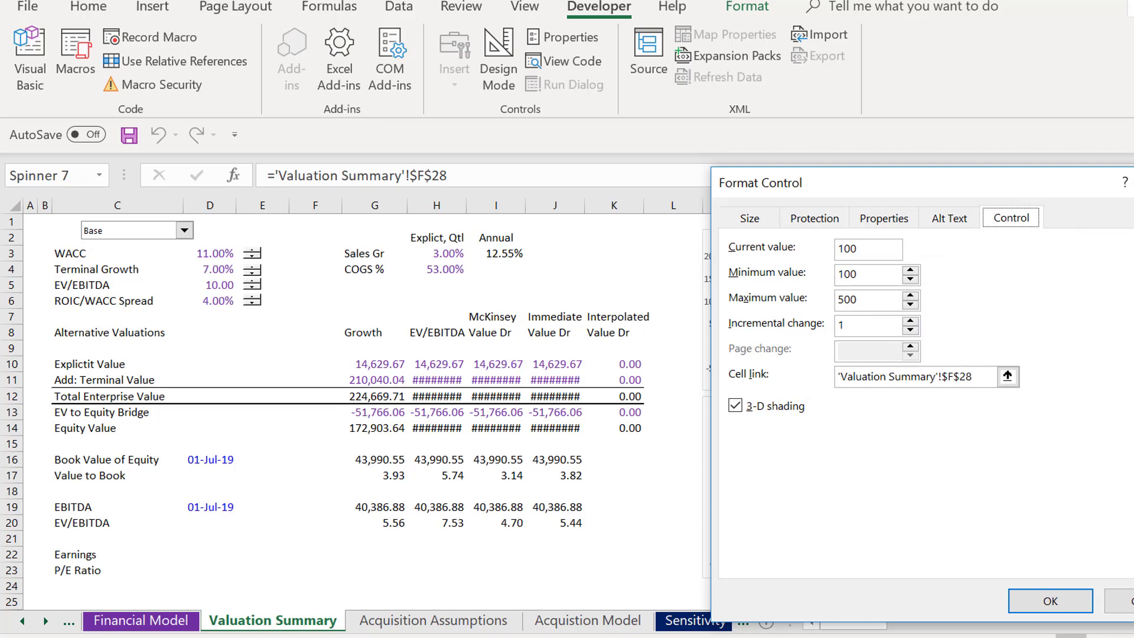
key(Return)
click(647, 284)
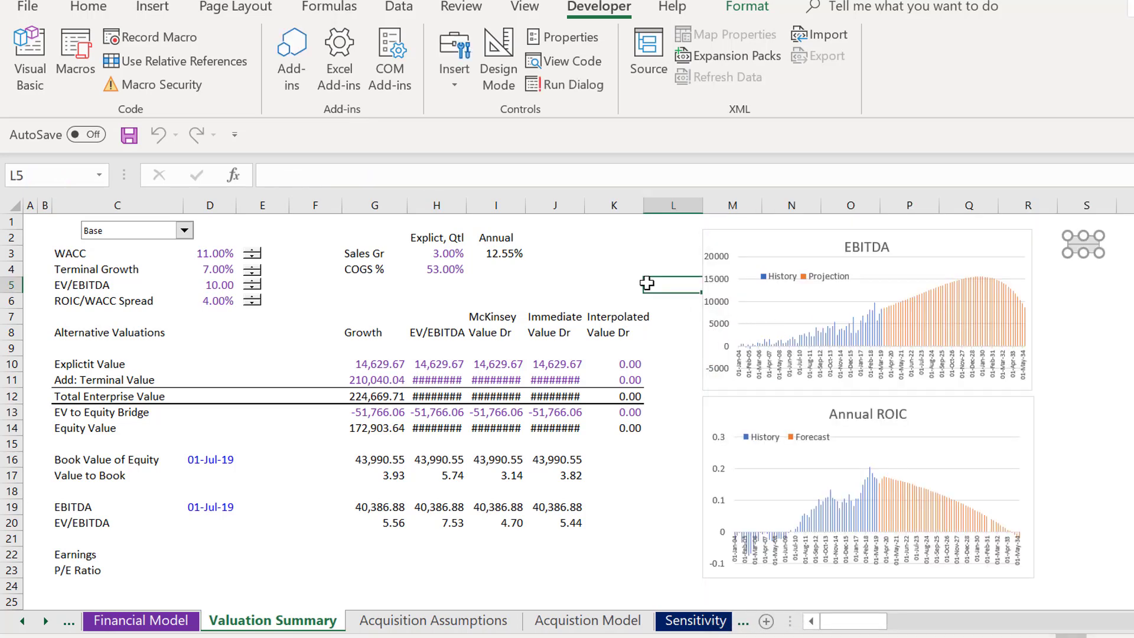
Examine the Financial Model sheet to find the first row of the Assumptions section, Revenues
key(ctrl+Page_Up)
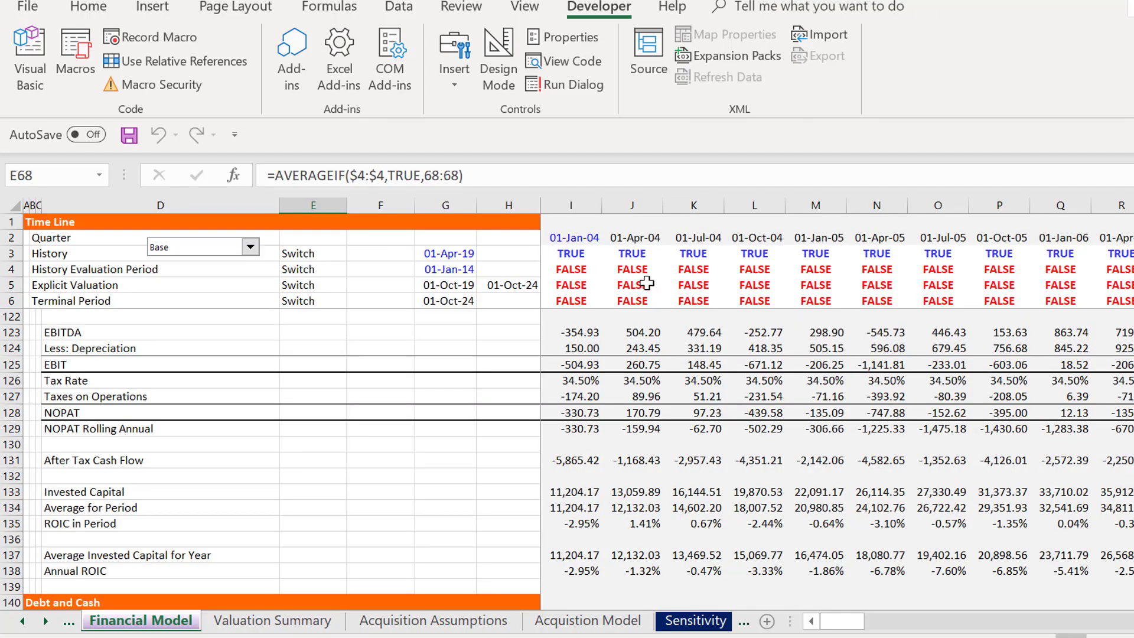
key(Page_Up)
key(Page_Up)
key(Page_Up)
key(Page_Up)
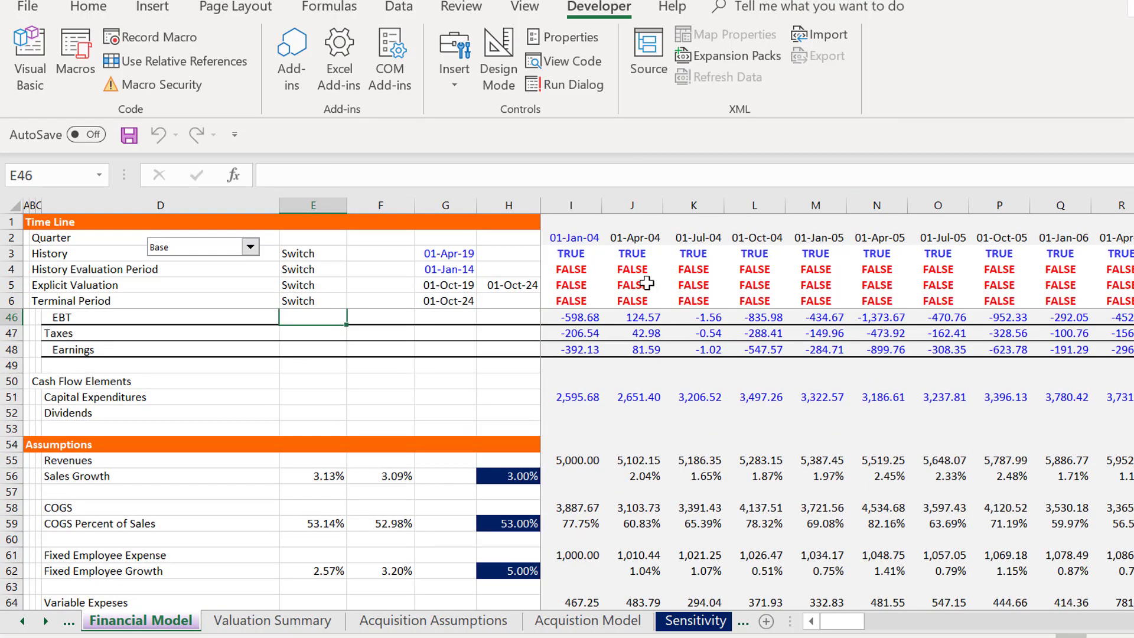
key(Down)
key(Down)
key(Down)
key(Down)
key(Down)
key(Down)
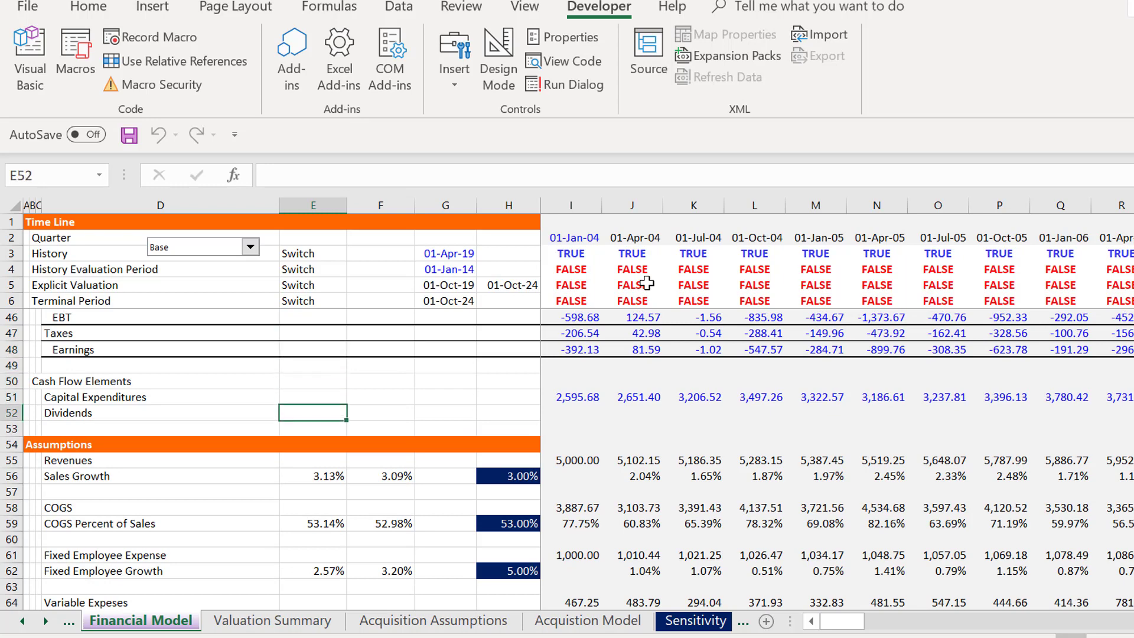
key(Down)
key(Down)
key(Down)
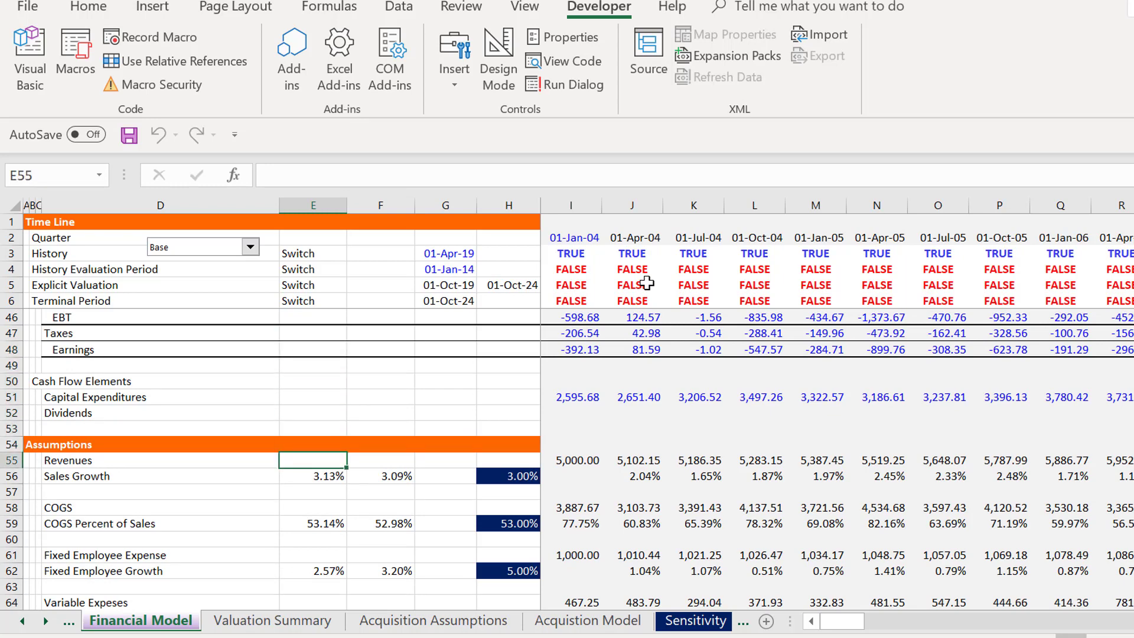
Set the minimum value of the spin button in column S of the Valuation Summary sheet to 54
key(ctrl+Page_Down)
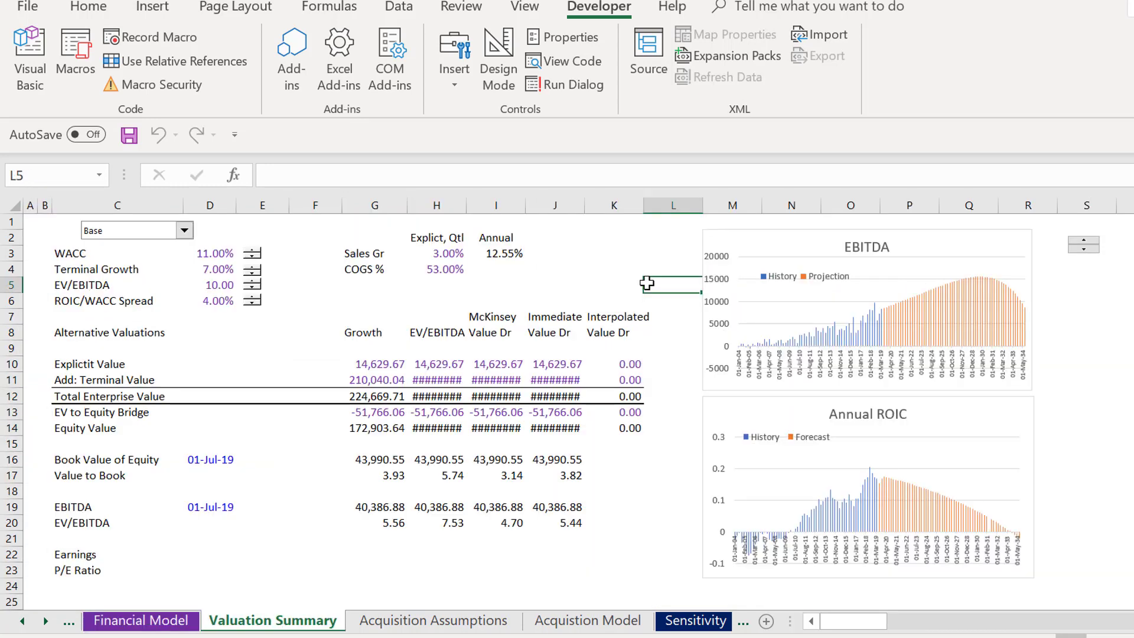
right_click(1082, 245)
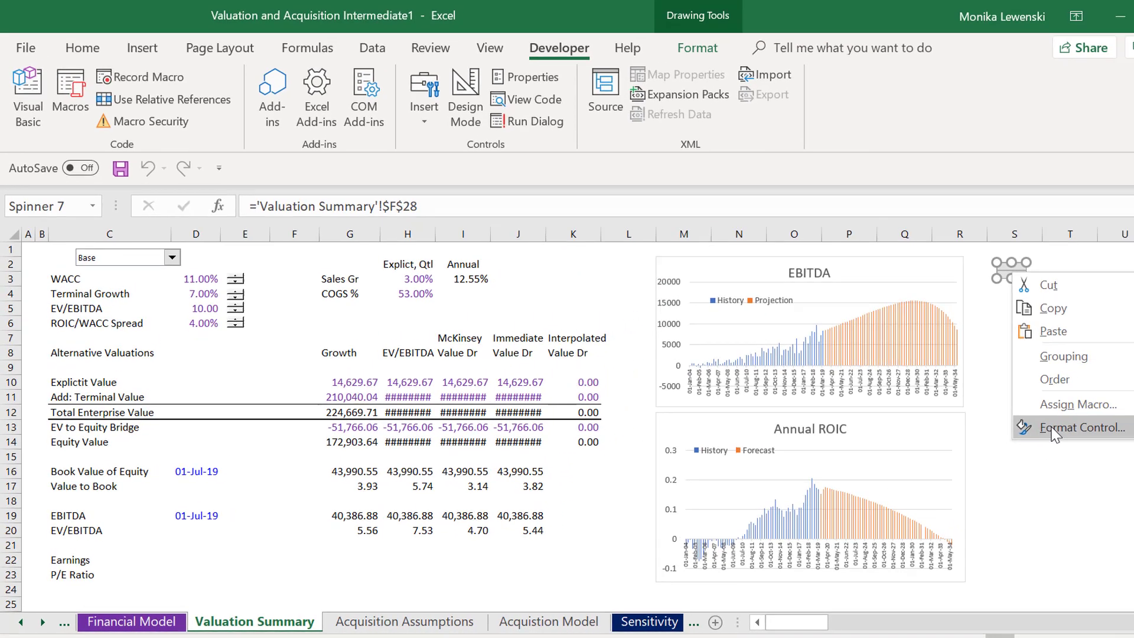
click(1054, 429)
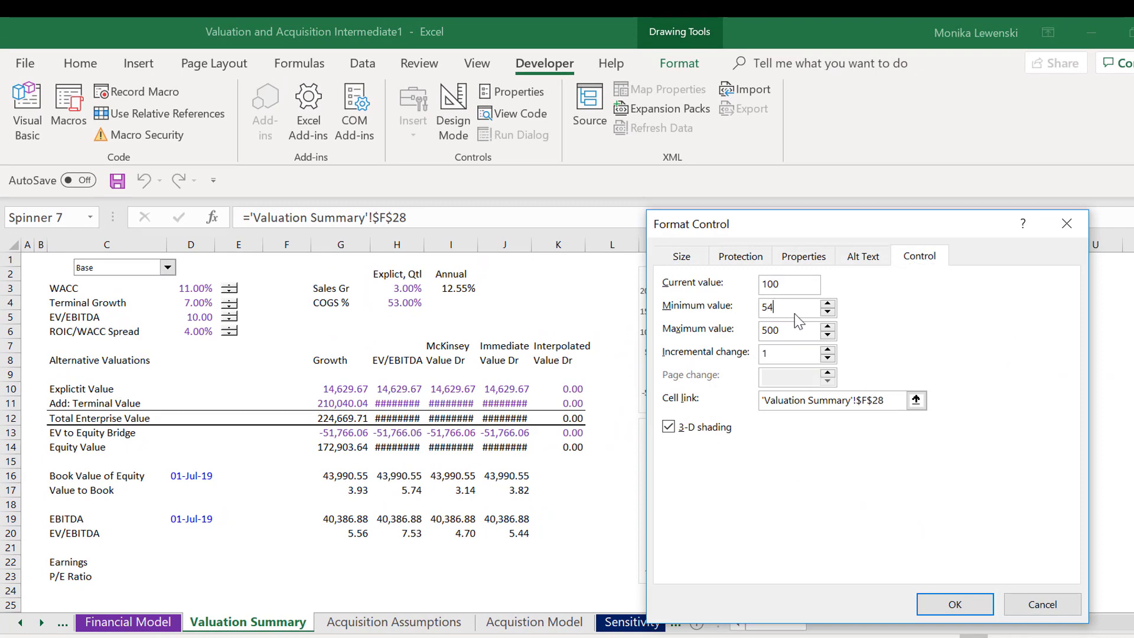
click(960, 604)
click(1012, 447)
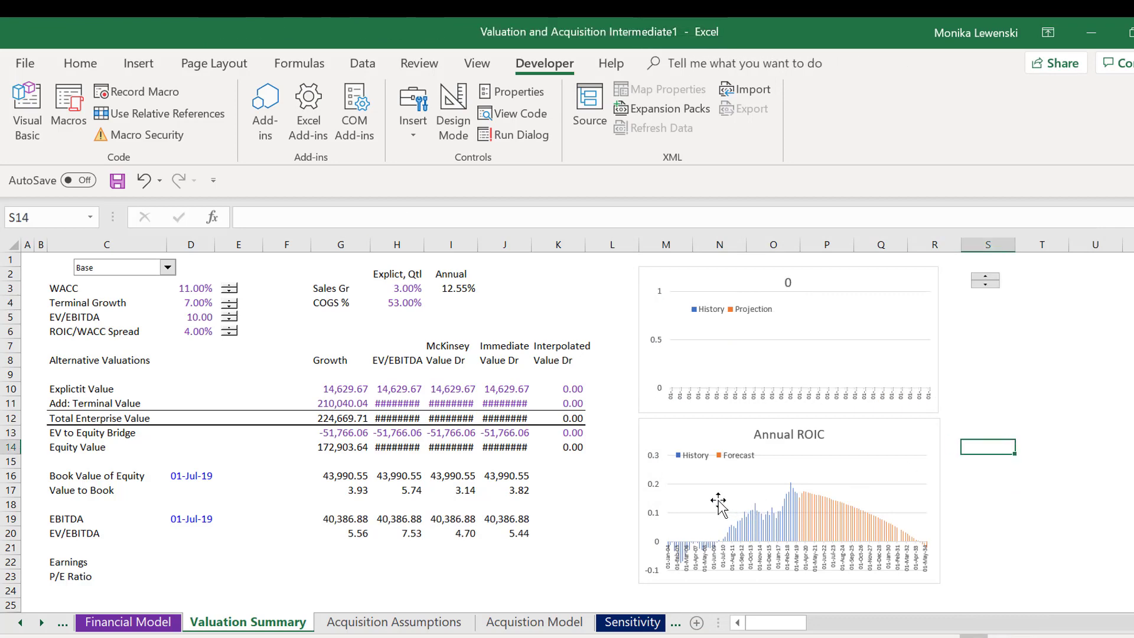
Test the new lower limit by stepping the chart through EBITDA and Depreciation Rate on Net Block to Capital Expenditures
click(990, 368)
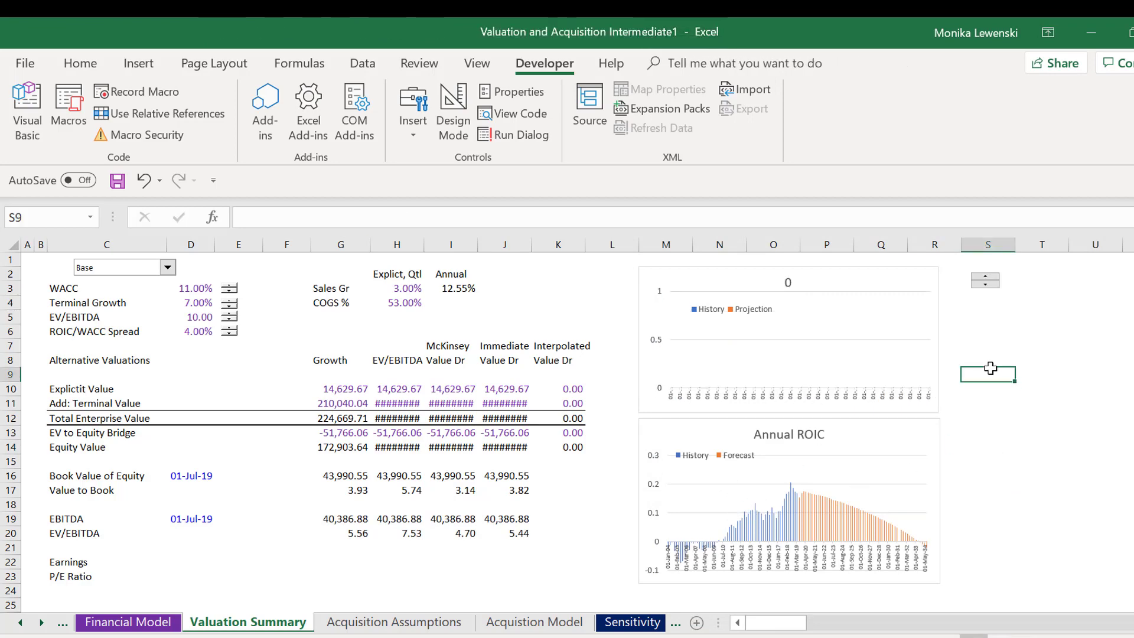
click(983, 278)
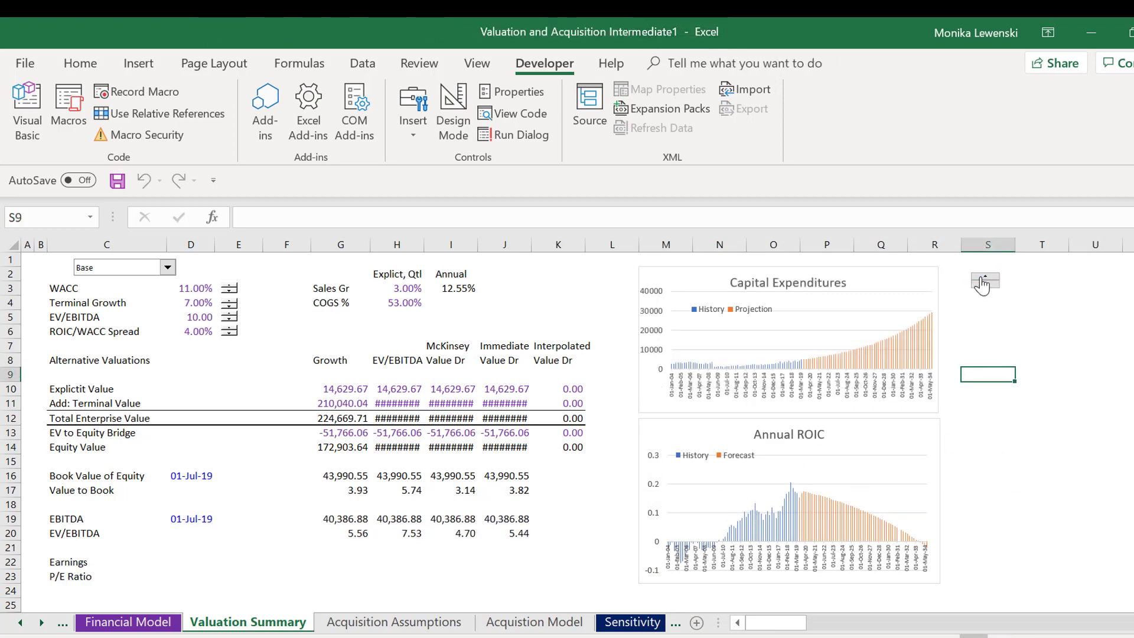
click(983, 290)
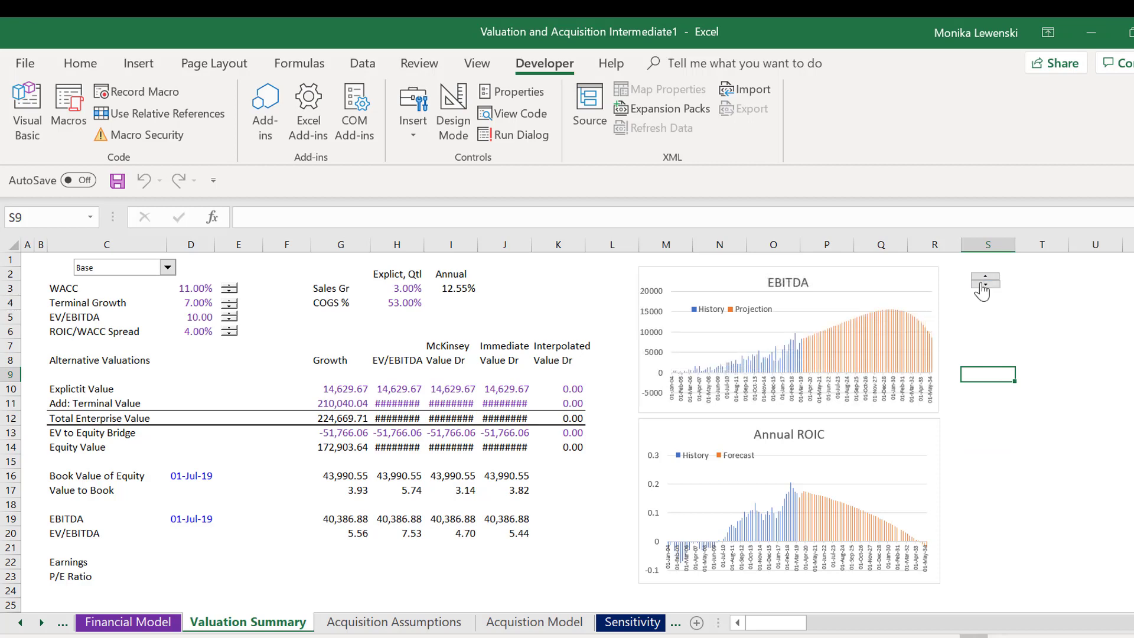
click(983, 290)
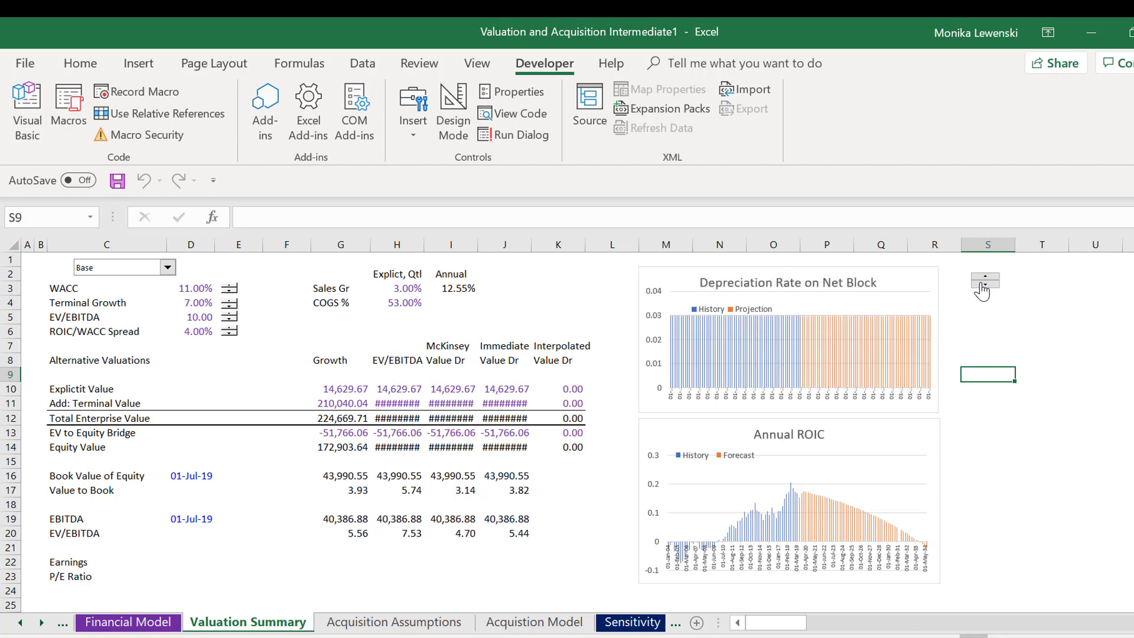
click(983, 286)
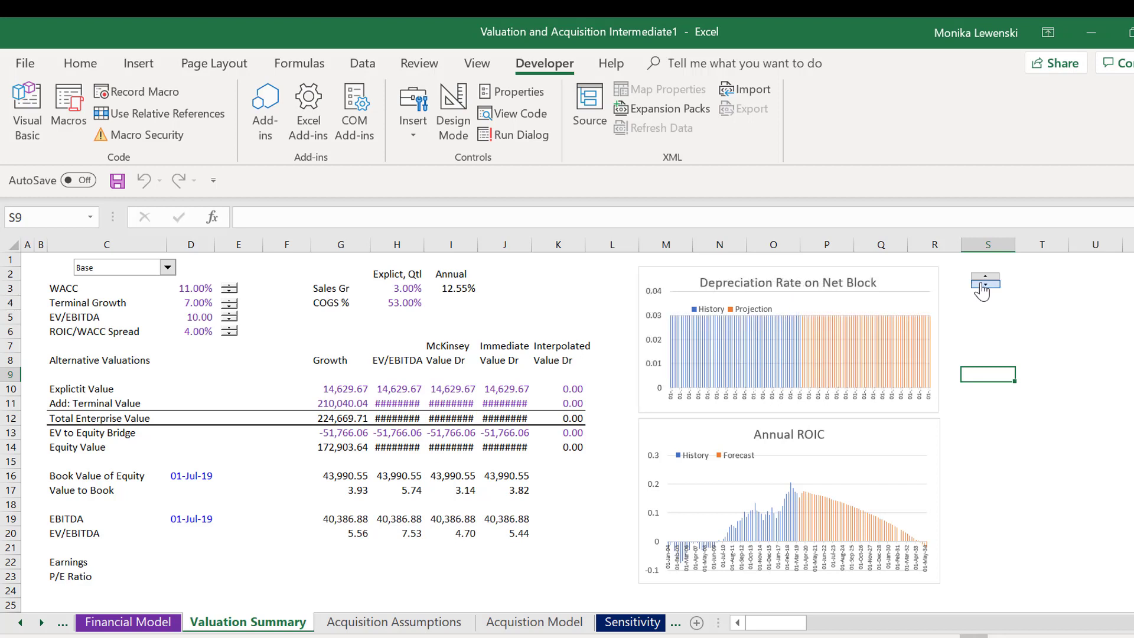
Link cell T3 beside the chart's spin button to the Row Number value in cell F28
click(1028, 282)
text(=)
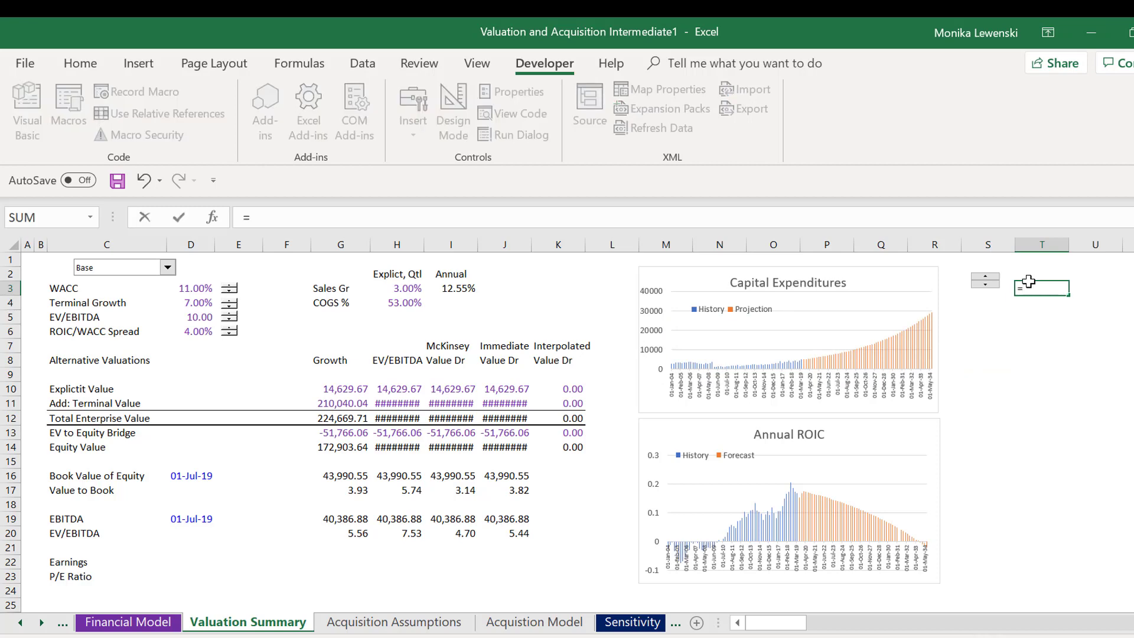
key(Page_Down)
key(Page_Down)
key(Page_Up)
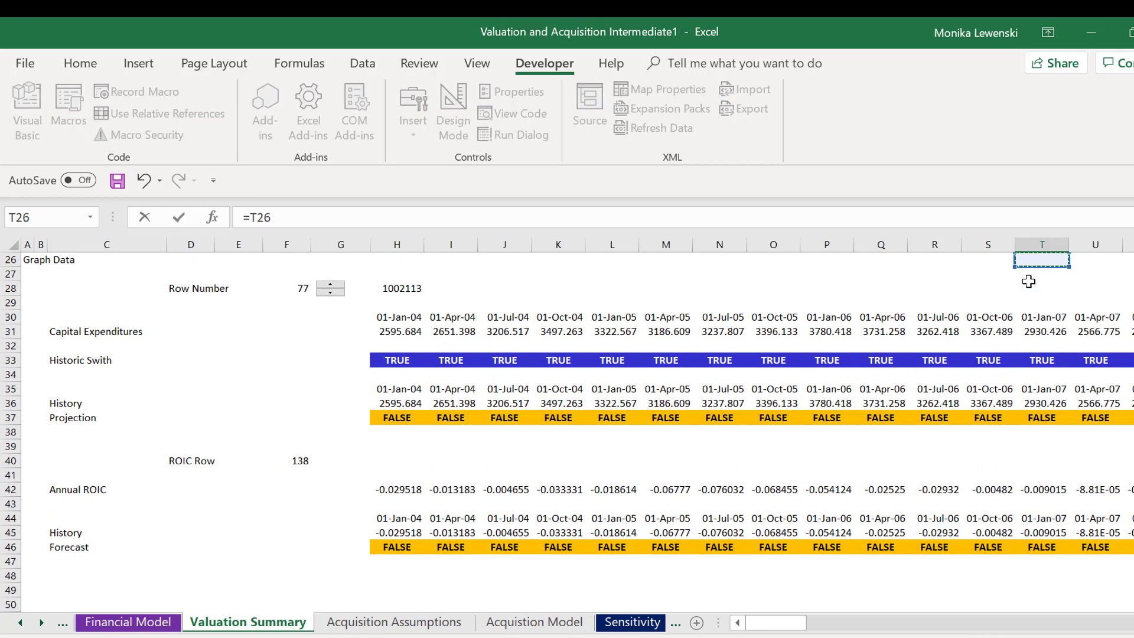
click(305, 280)
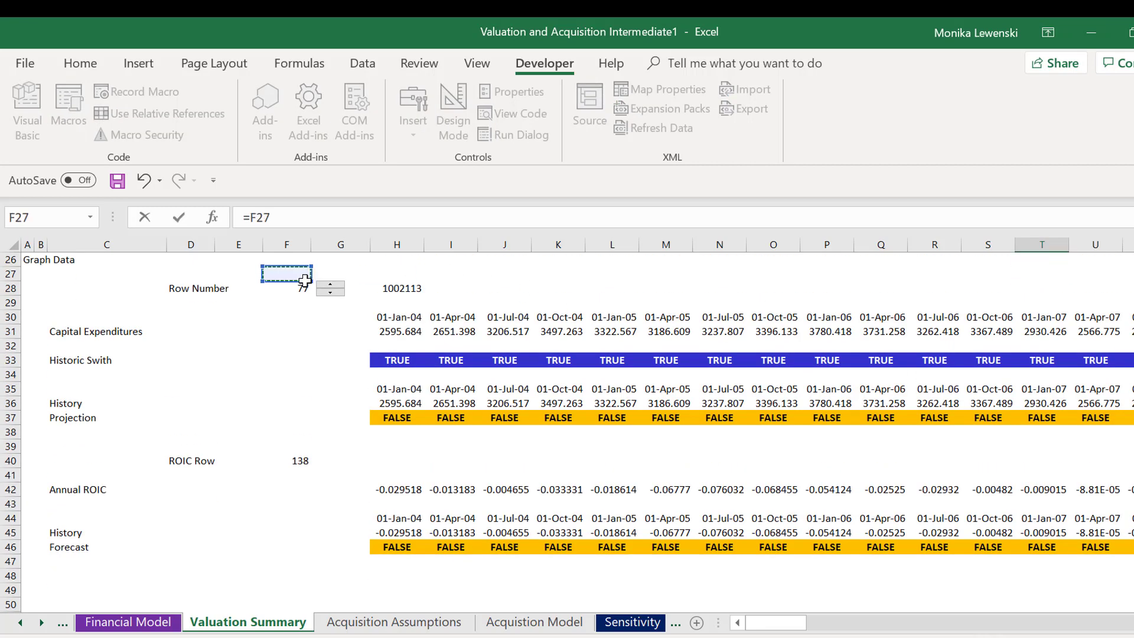
key(Down)
key(Return)
key(Up)
key(Up)
key(Up)
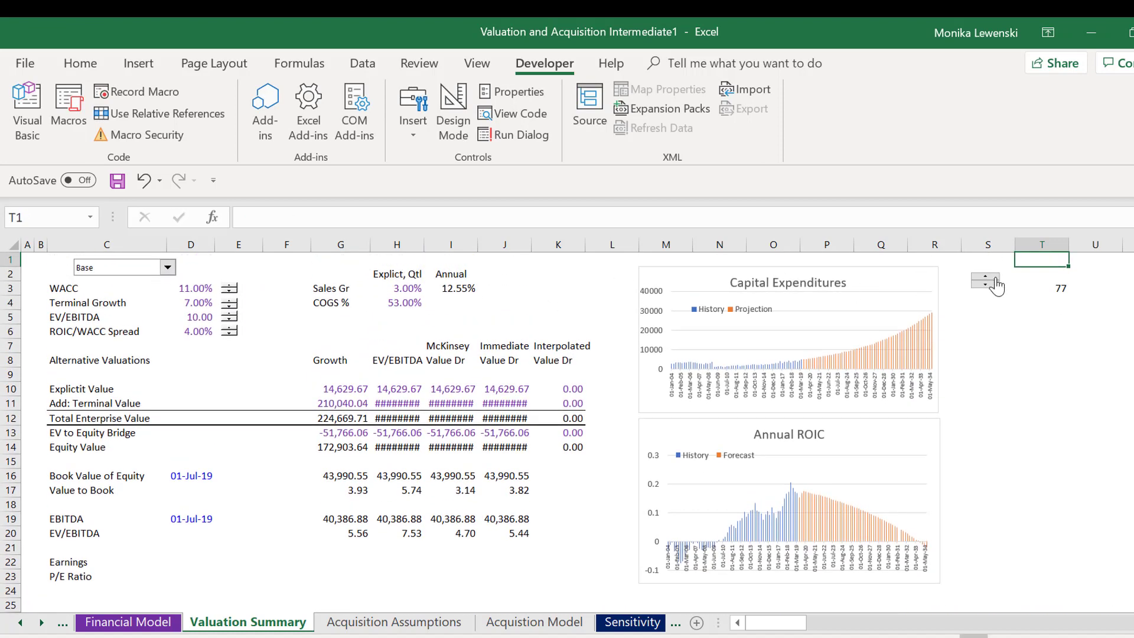
Step the chart down from row 77 through Revenues at row 55 to Capital Expenditures at row 51
click(988, 286)
click(988, 286)
click(988, 285)
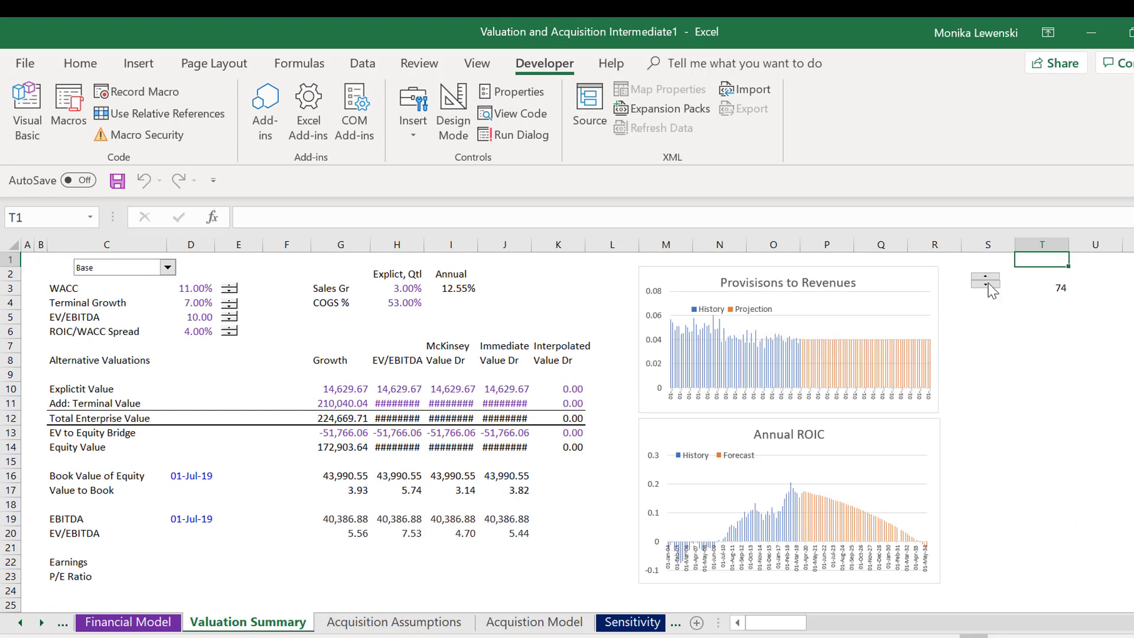
click(989, 285)
click(988, 285)
click(989, 285)
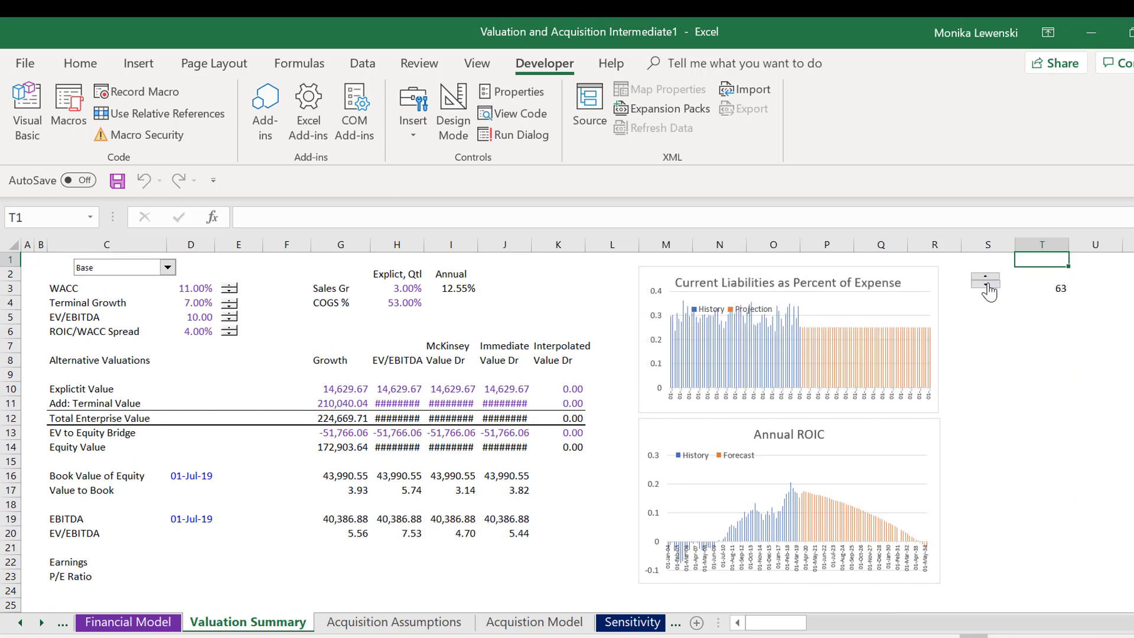
click(989, 285)
click(988, 286)
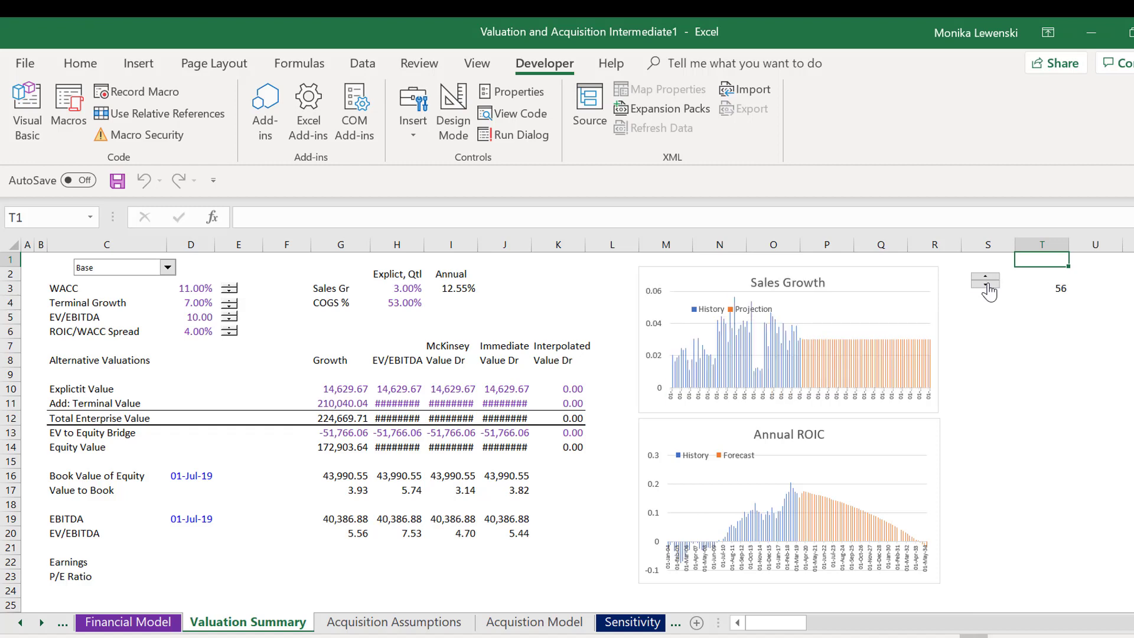
click(988, 285)
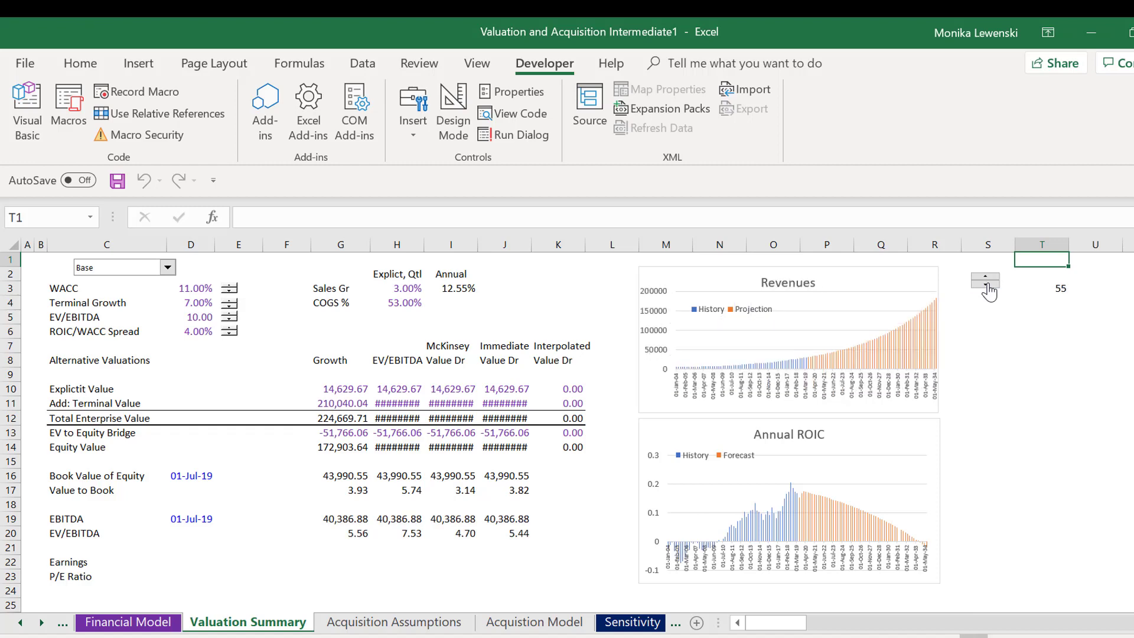
click(987, 286)
click(987, 286)
click(988, 286)
click(987, 286)
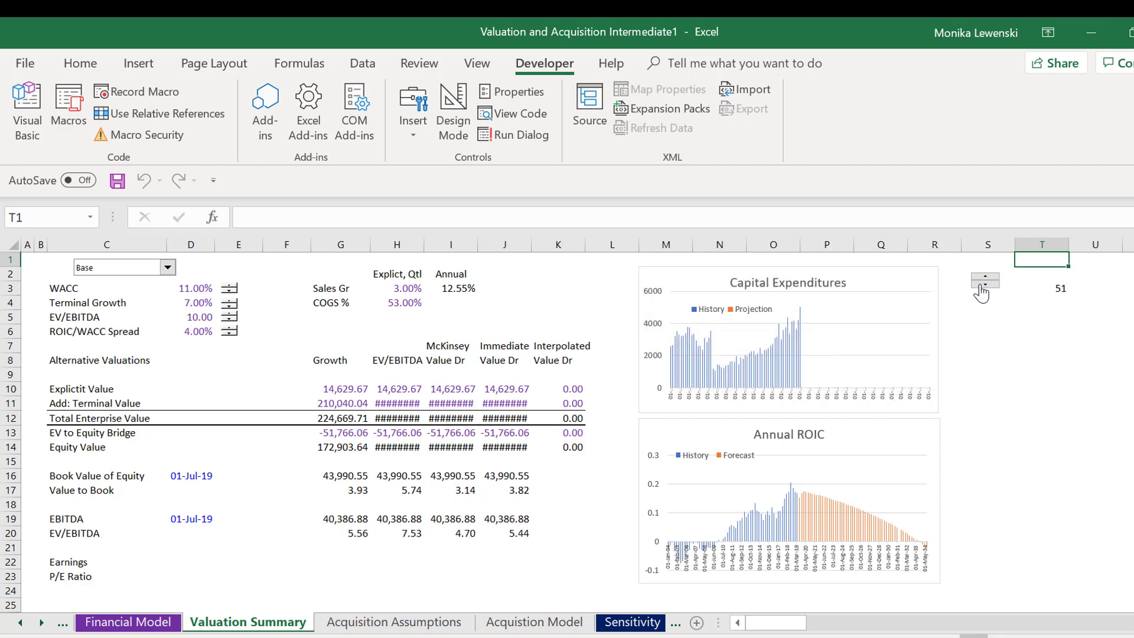
click(973, 375)
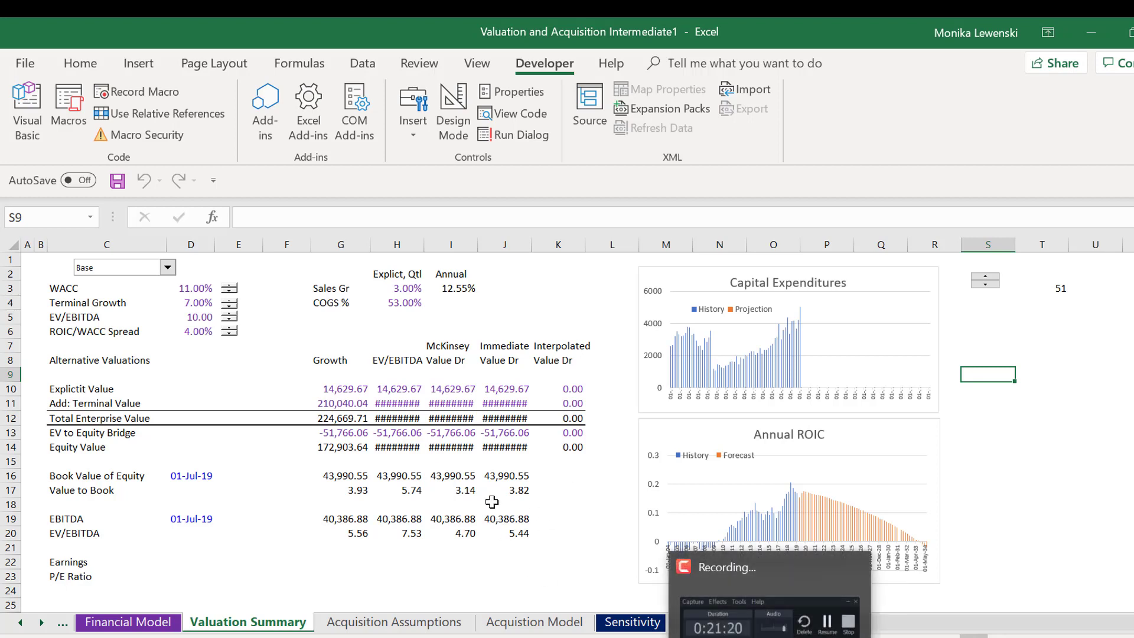
click(738, 567)
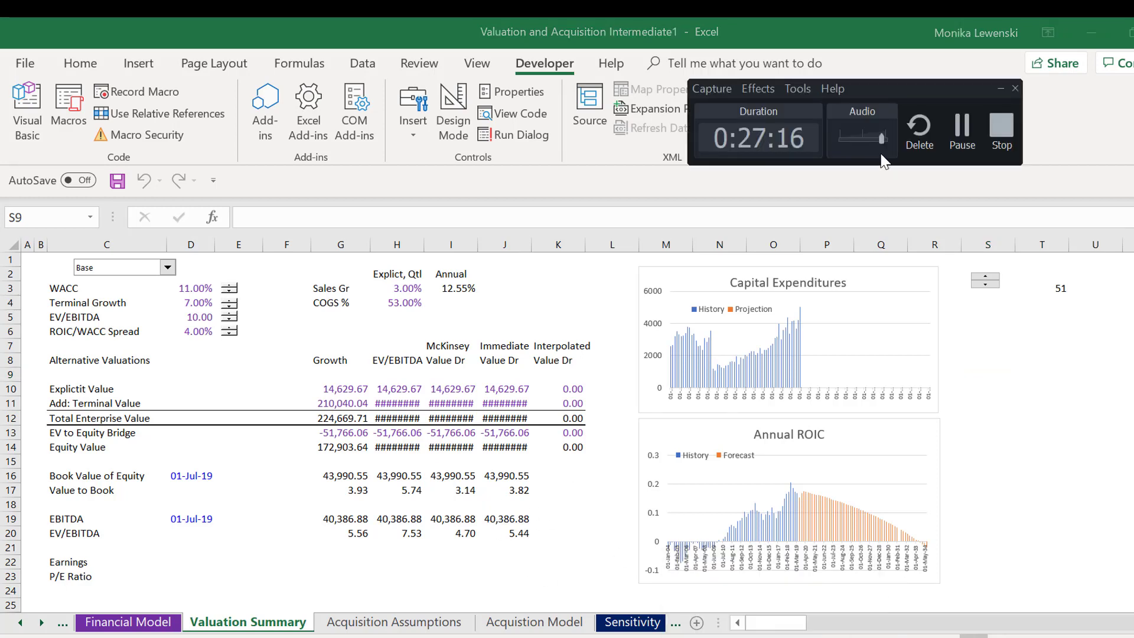
click(961, 130)
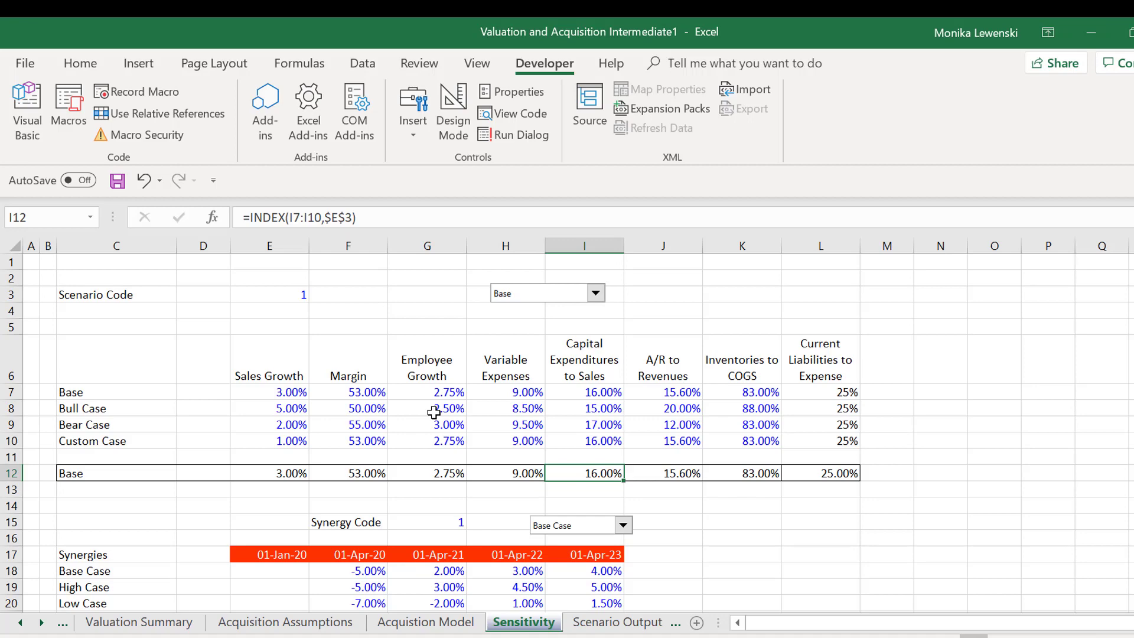
Recolour the Sensitivity sheet with the Colour Sheet macro, keeping the existing colour options
key(ctrl+alt+c)
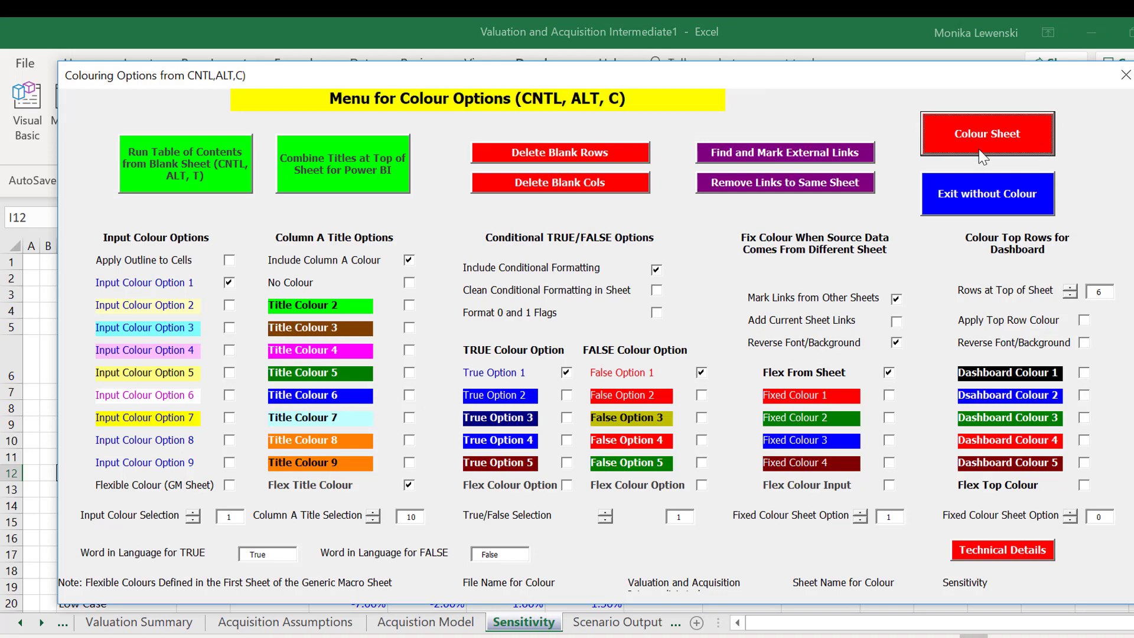
click(982, 155)
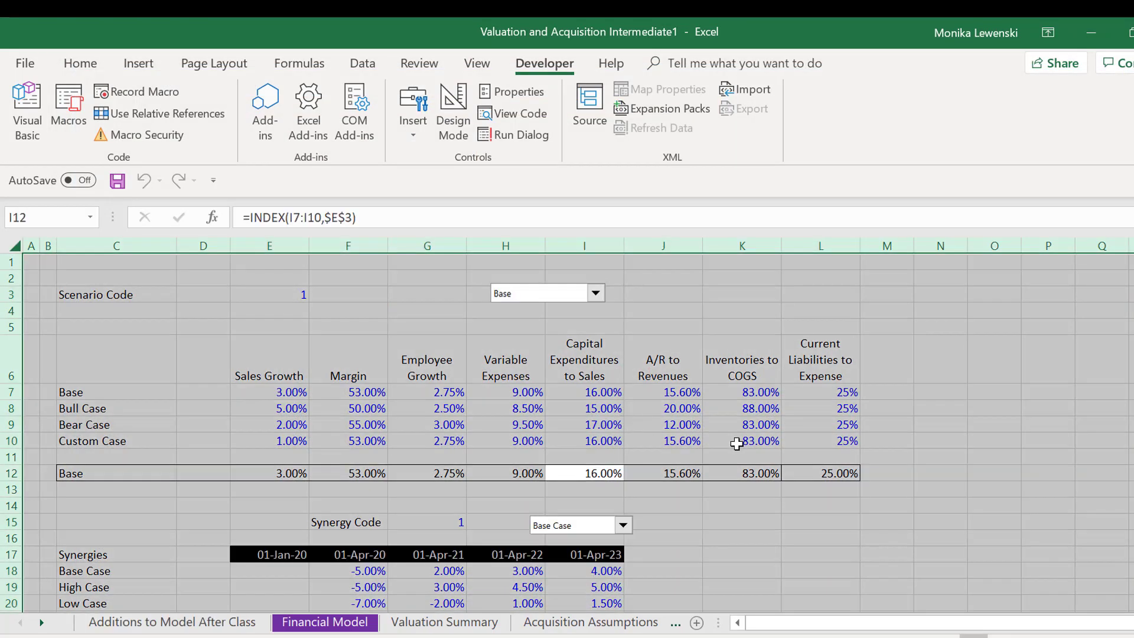
click(820, 420)
Examine the Base, Bull, Bear and Custom Case assumptions in the scenario table on the Sensitivity sheet
key(Left)
key(Left)
key(Left)
key(Left)
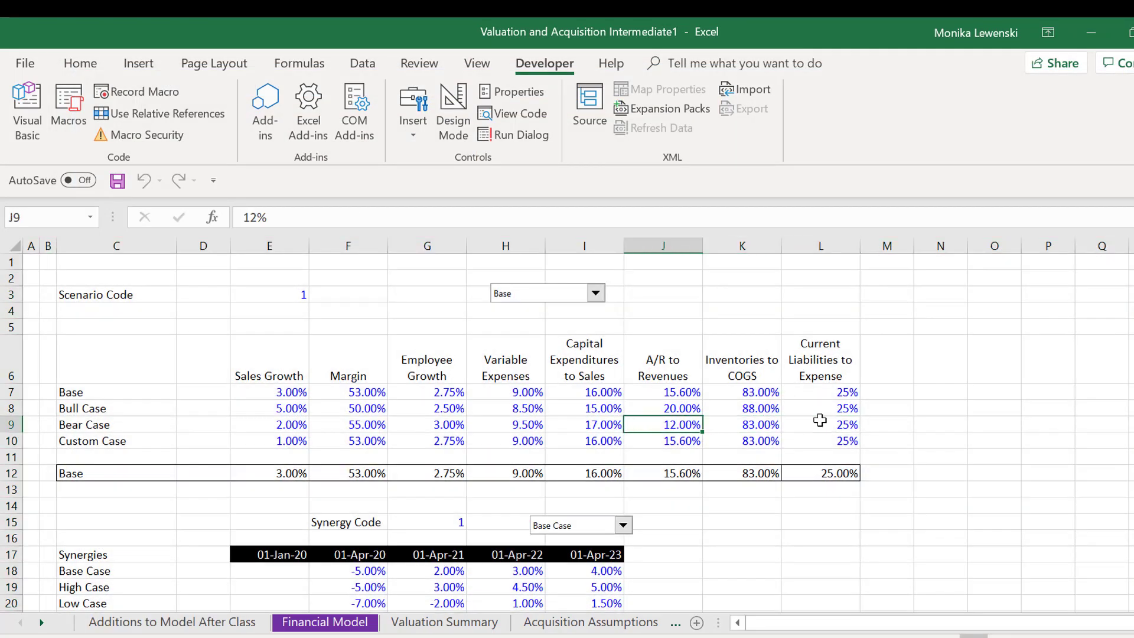
key(Up)
key(Up)
key(Up)
key(Left)
key(Down)
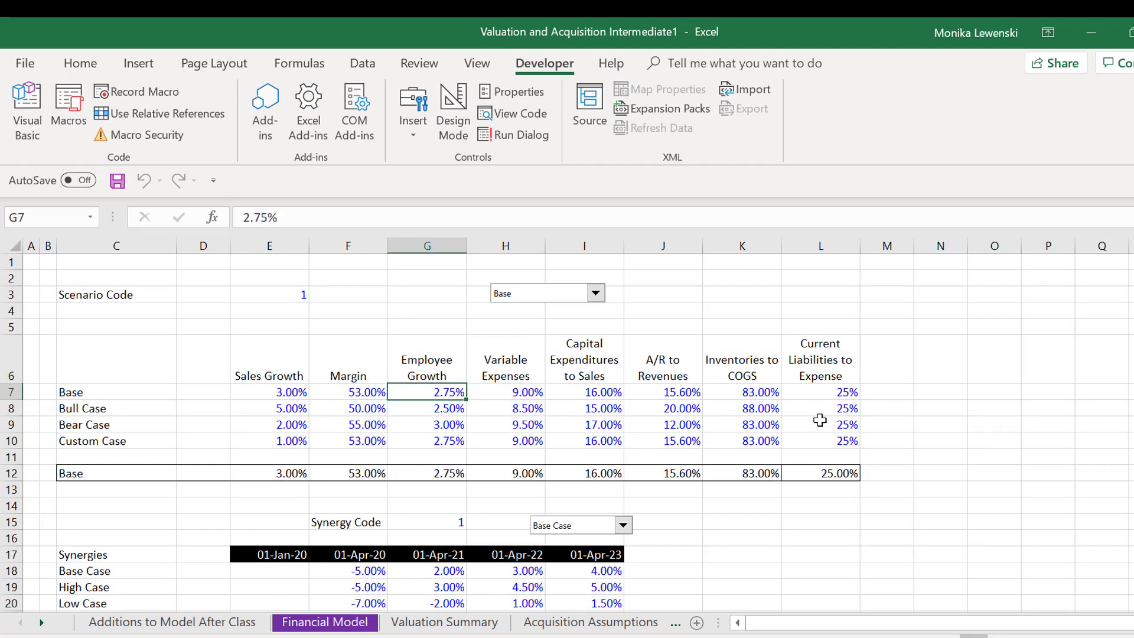
key(Down)
key(Left)
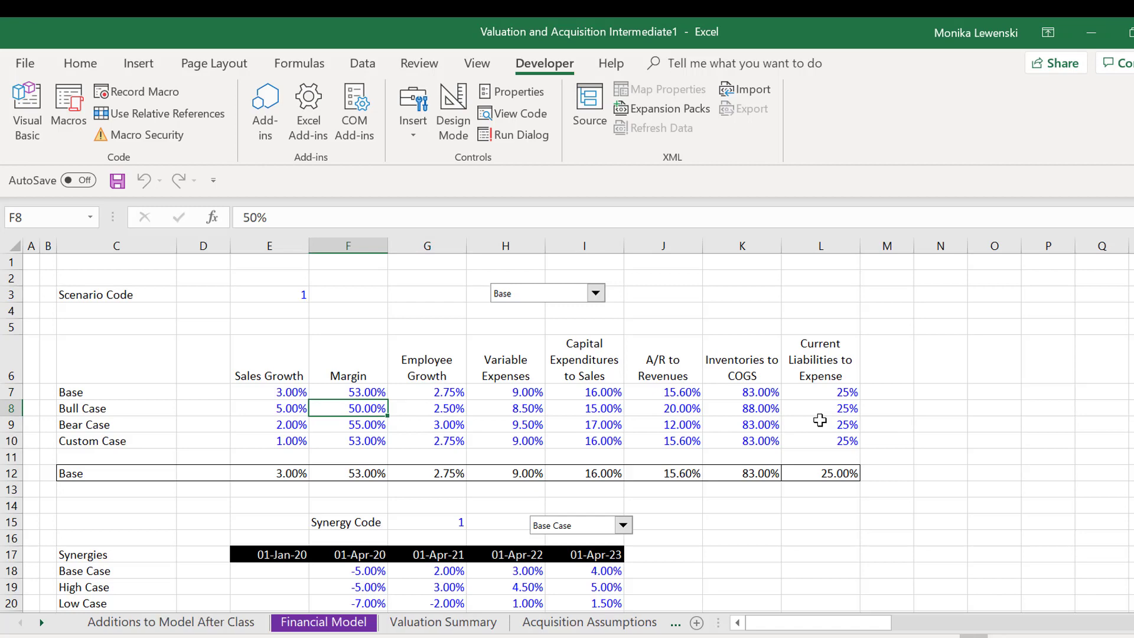
Return to the Valuation Summary sheet and step its flexible chart down through Variable Expeses to Fixed Employee Growth at row 62
key(ctrl+Page_Down)
key(ctrl+Page_Down)
key(ctrl+Page_Down)
key(ctrl+Page_Up)
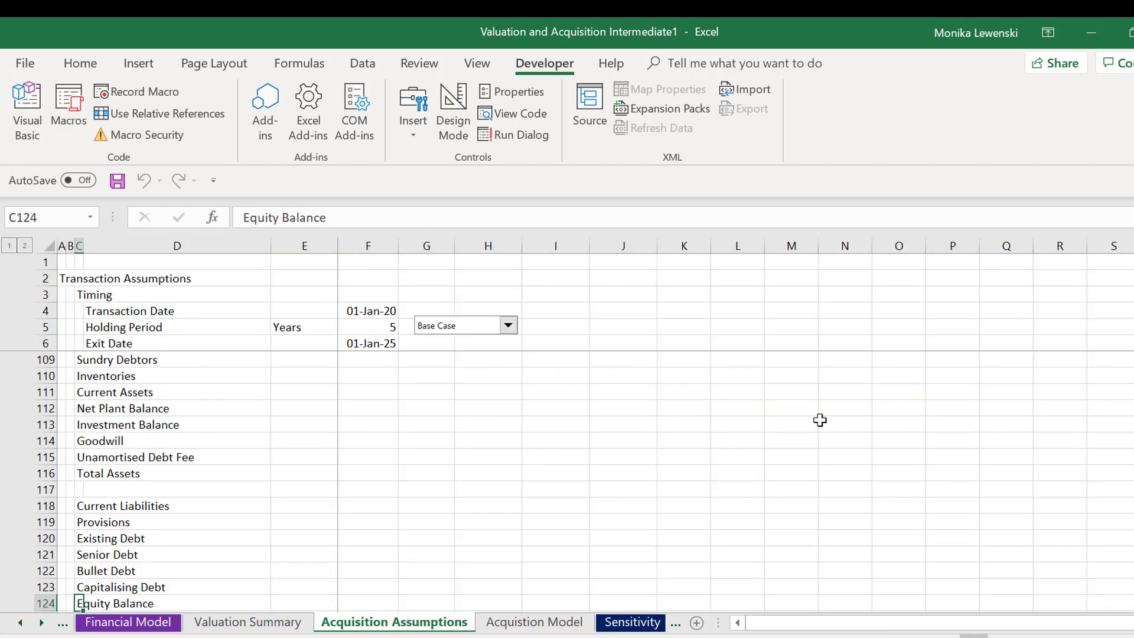
key(ctrl+Page_Up)
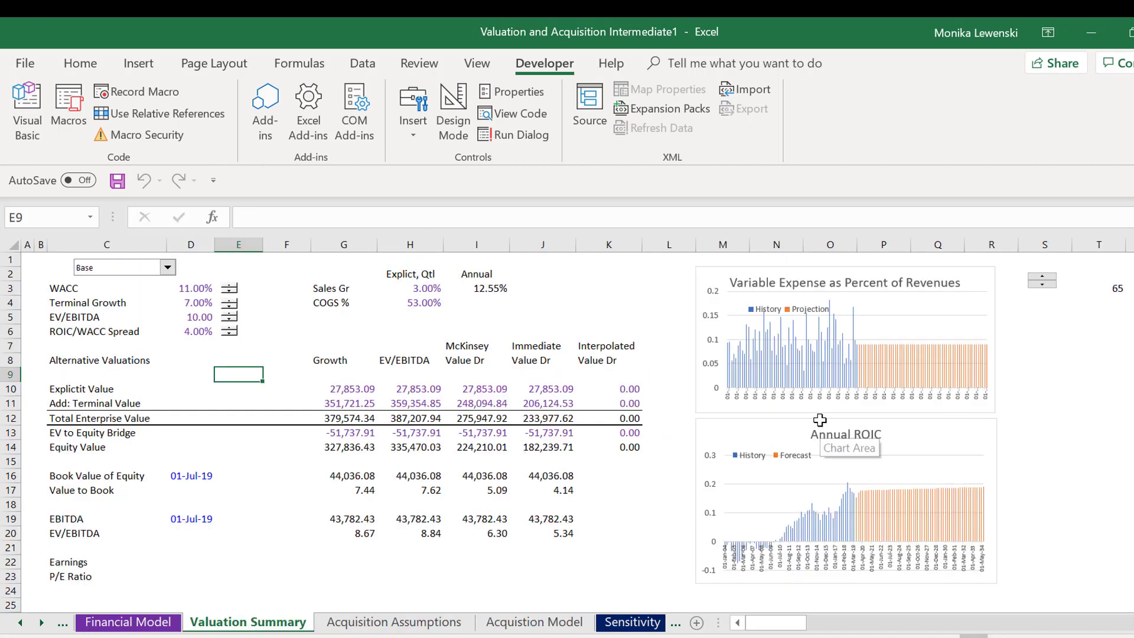
click(1043, 285)
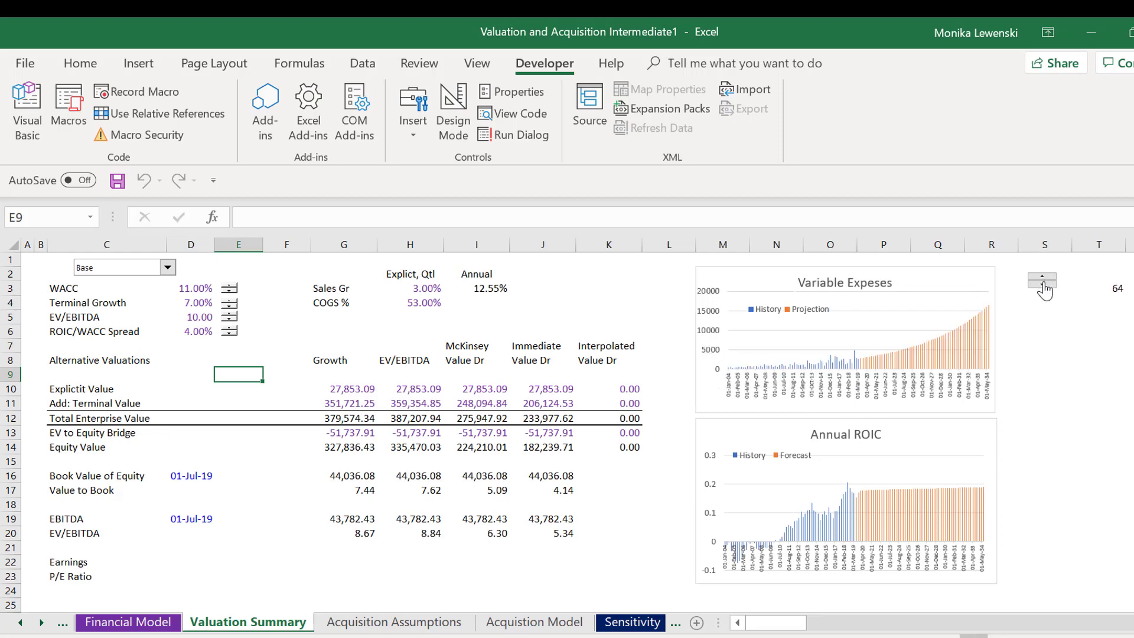
click(1043, 287)
click(1043, 287)
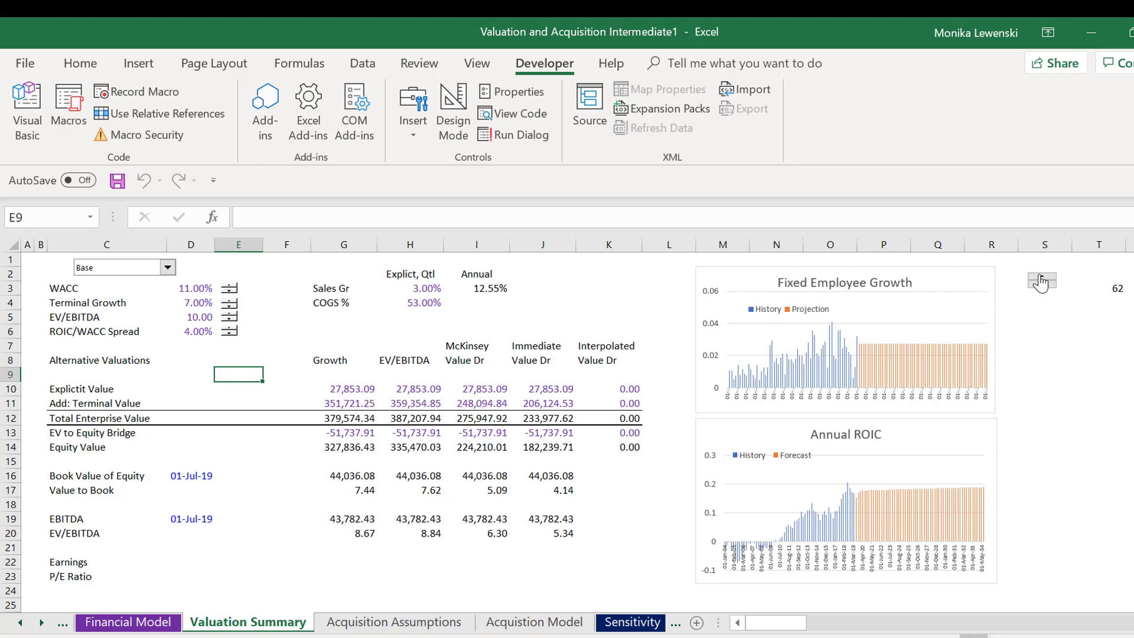
Step the chart up through Current Liabilities to Total Provisisons at row 74, and back down to Stocks as Percent of COGS at row 68
click(1040, 282)
click(1041, 282)
click(1040, 282)
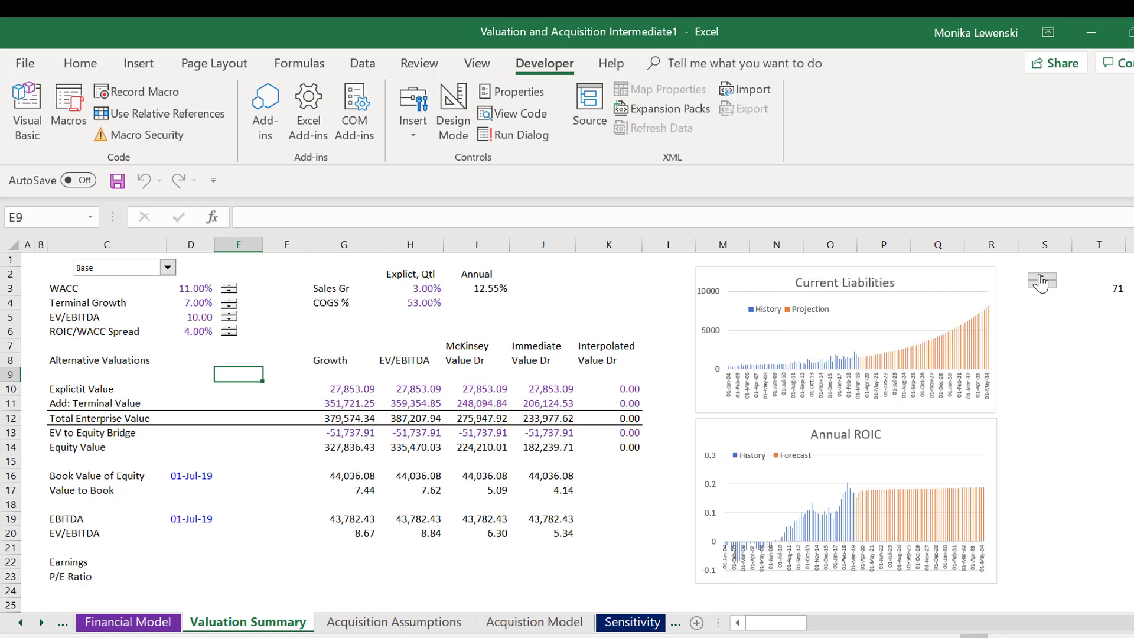
click(1040, 278)
double_click(1040, 278)
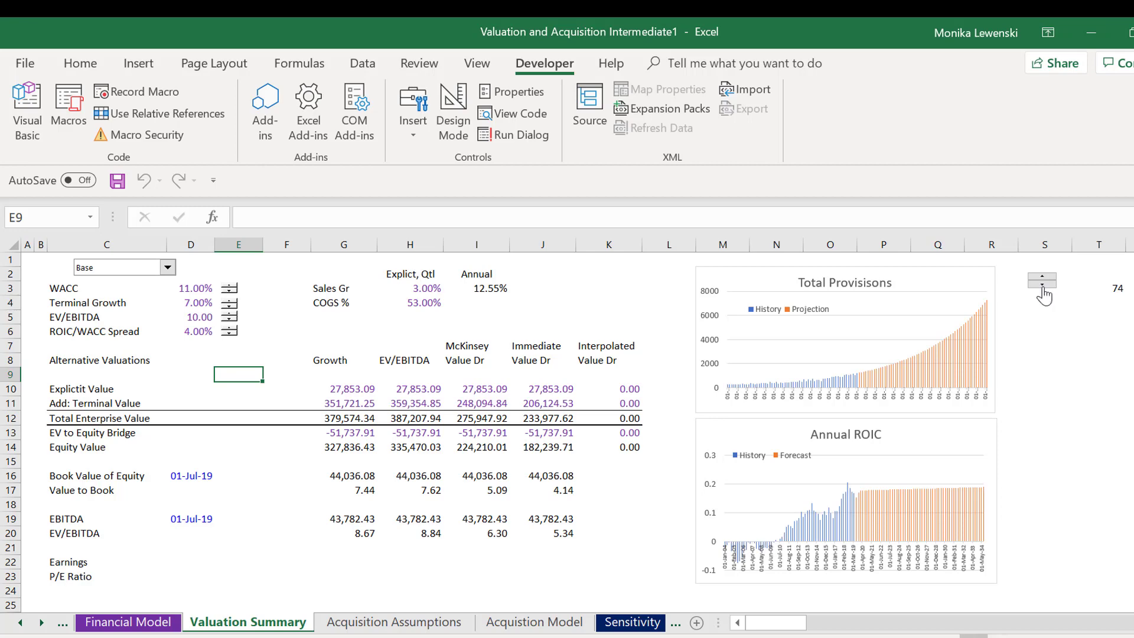
click(1042, 288)
click(1042, 287)
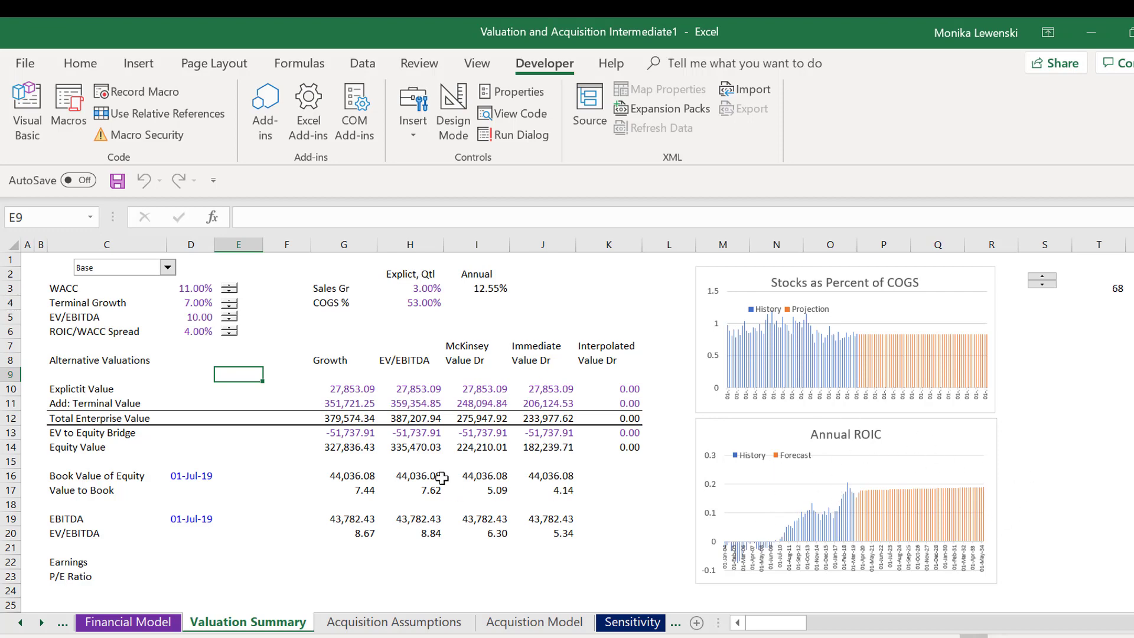
Test the valuation dashboard by switching the scenario to Bull Case and to Bear Case
click(167, 269)
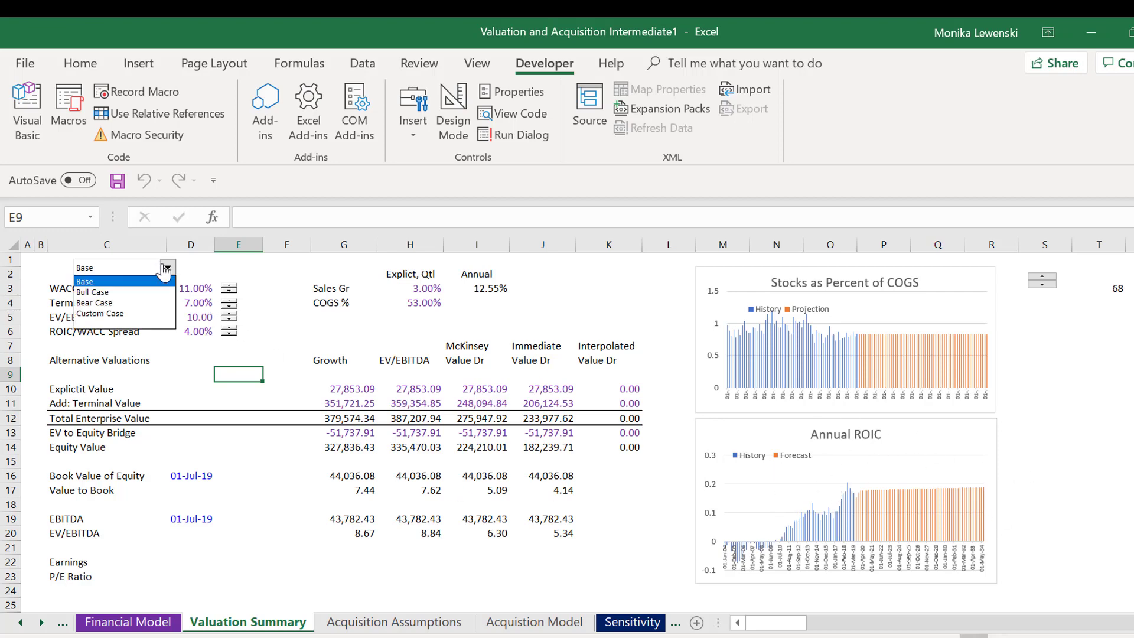
key(Down)
key(Return)
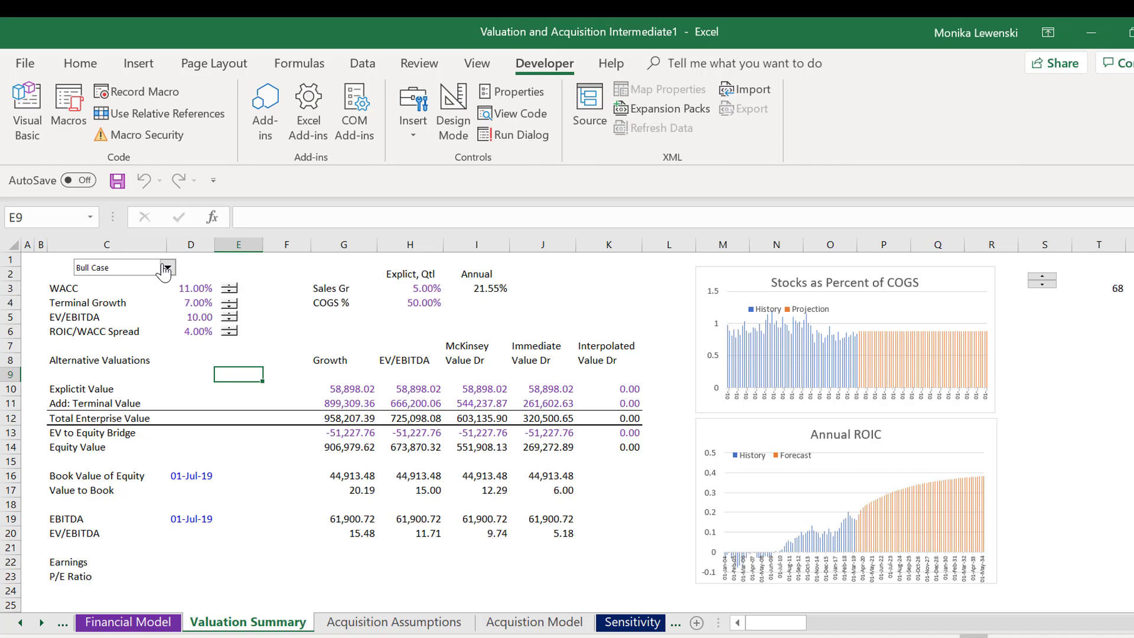
click(164, 268)
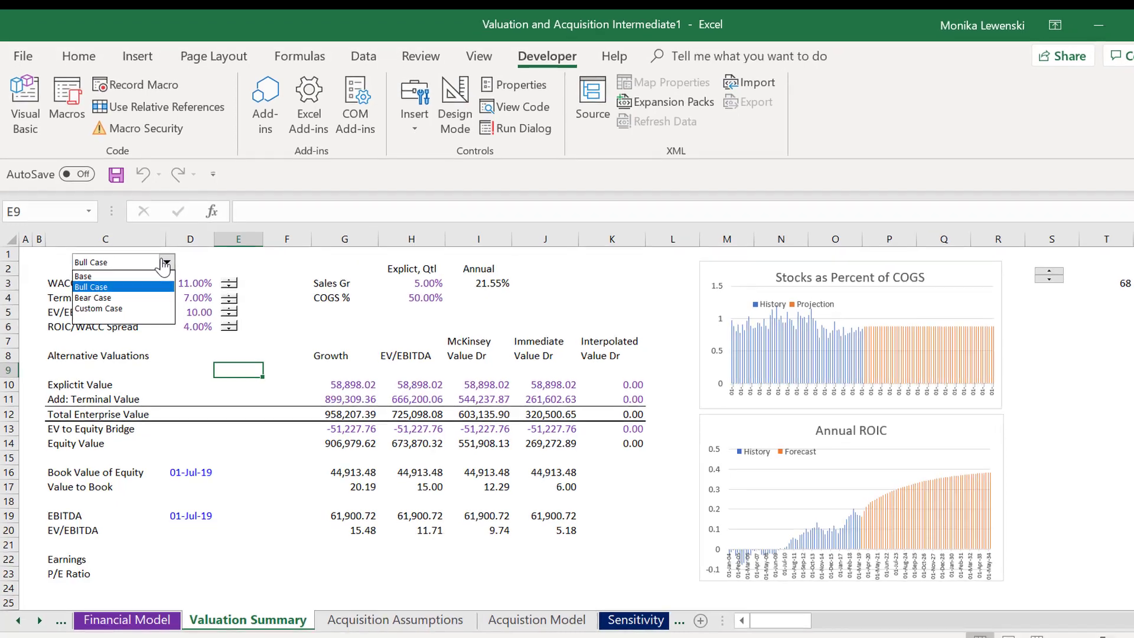
key(Down)
key(Return)
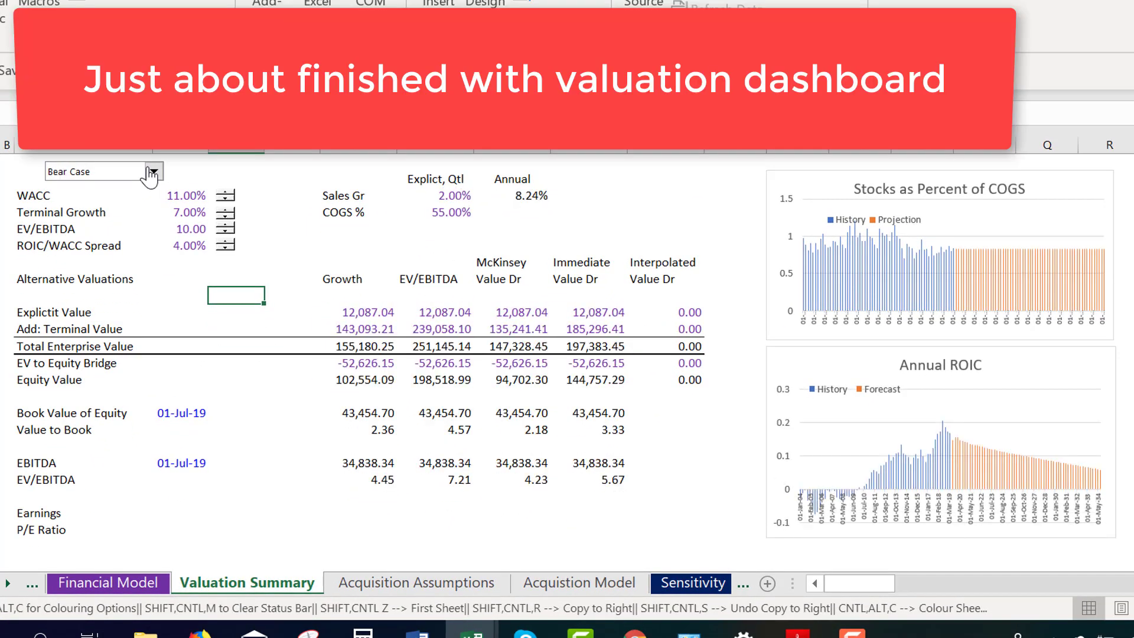
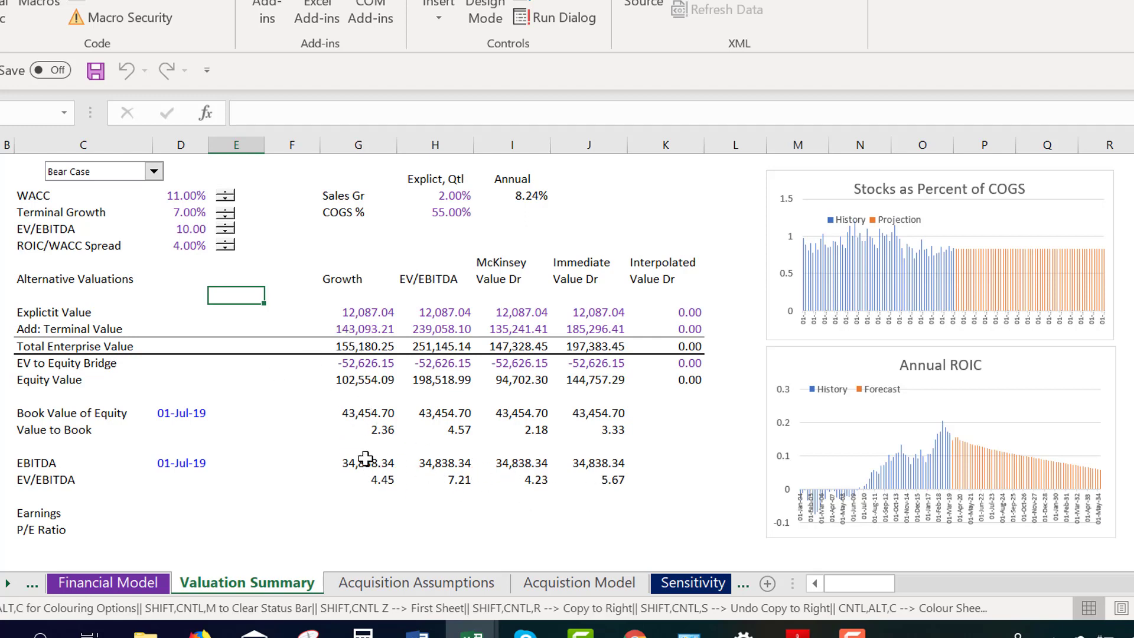
Set the Valuation Summary scenario back to Base
click(154, 173)
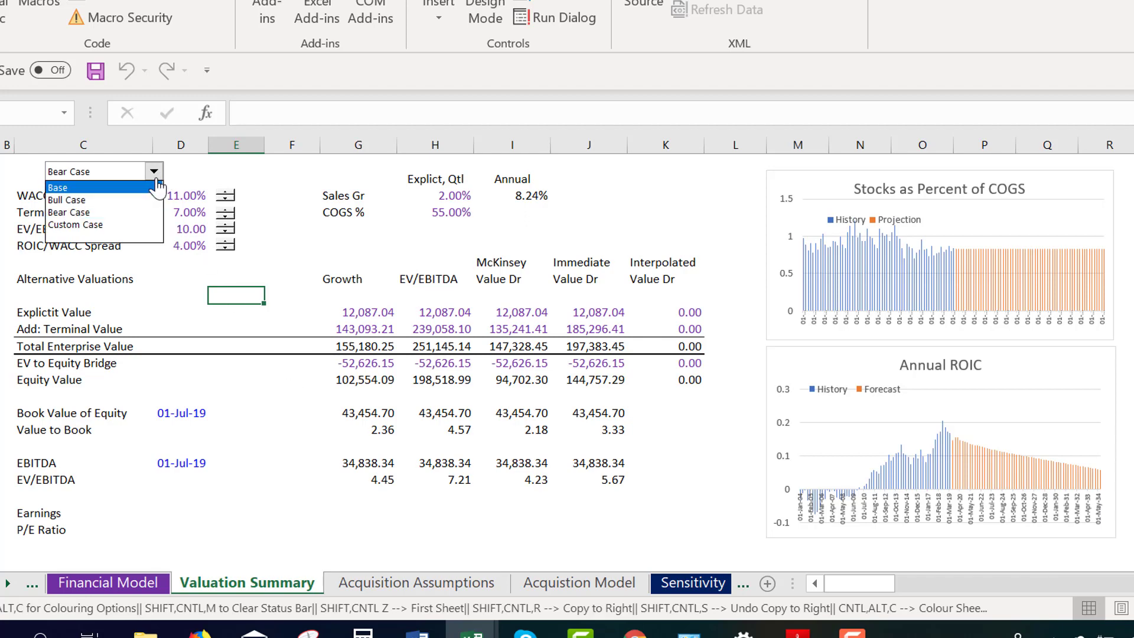
click(157, 188)
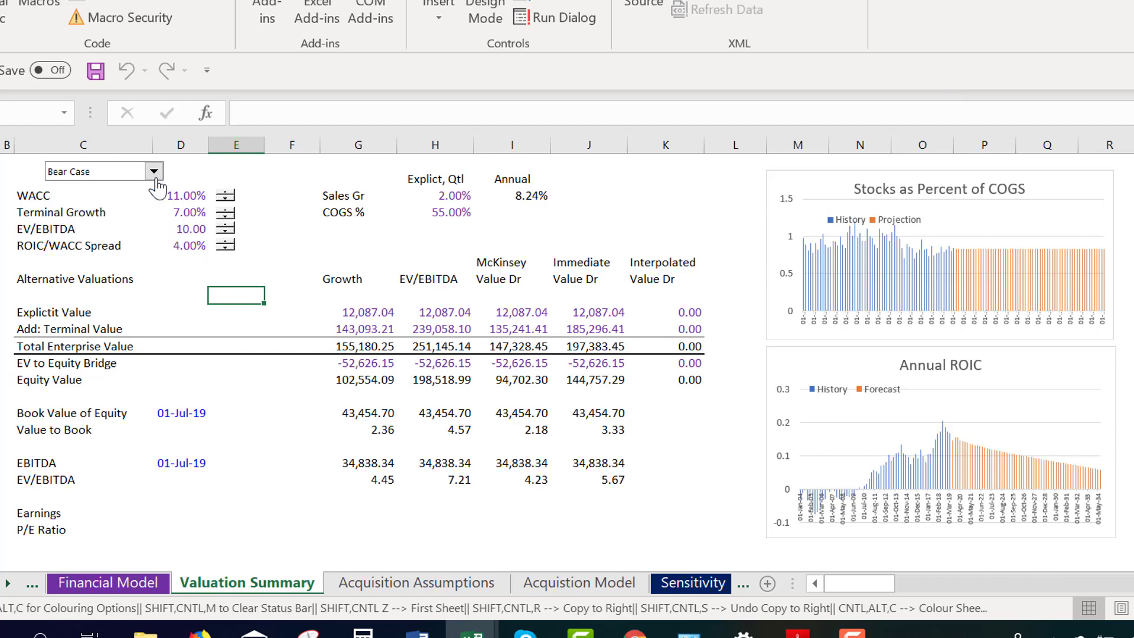
click(620, 225)
Inspect the historical average formula for Sales Growth in column E of the Financial Model sheet's Assumptions section
key(ctrl+Page_Up)
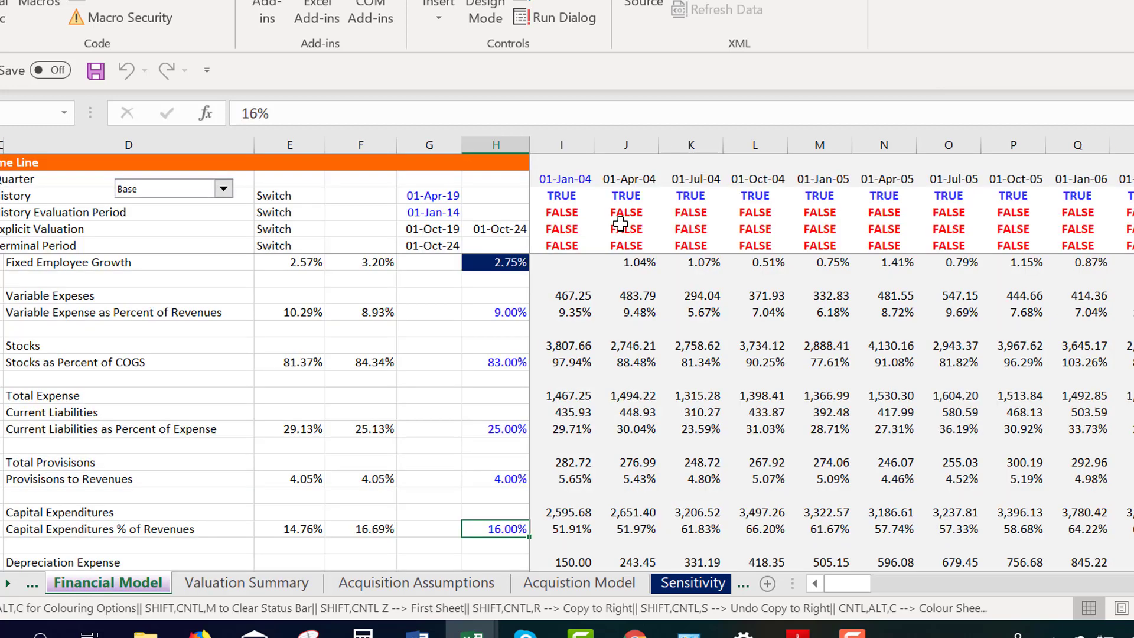
key(Up)
key(Up)
key(Up)
key(Left)
key(Left)
key(Left)
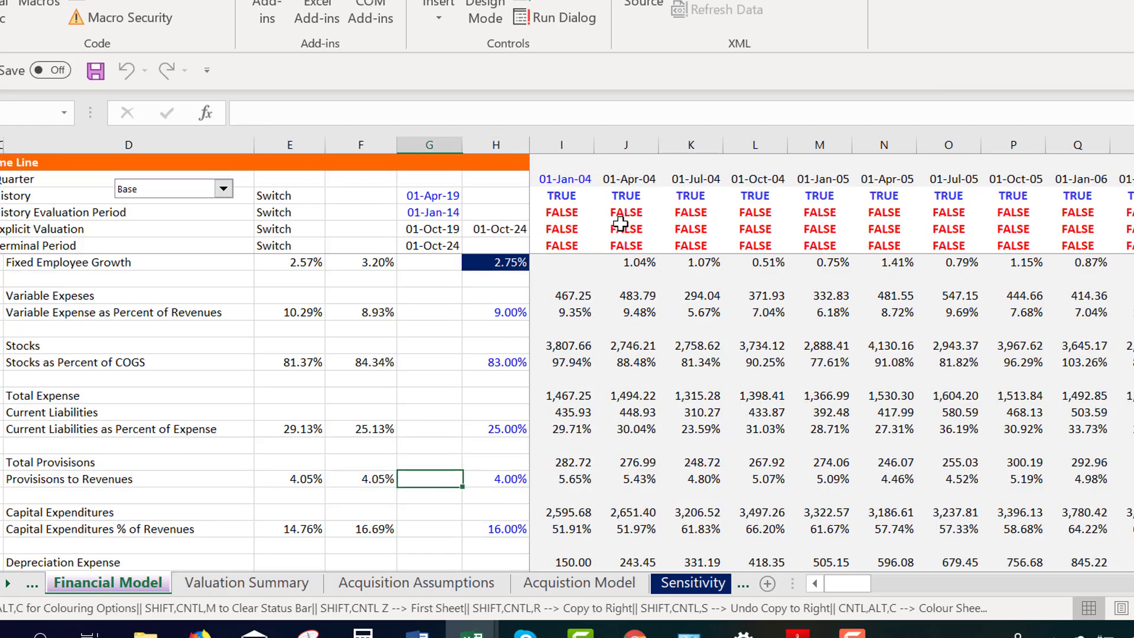
key(Up)
key(Up)
key(Up)
key(Up)
key(Up)
key(Up)
key(Up)
key(Up)
key(Up)
key(Up)
key(Up)
key(Up)
key(Up)
key(Up)
key(Up)
key(Up)
key(Up)
key(Up)
key(Up)
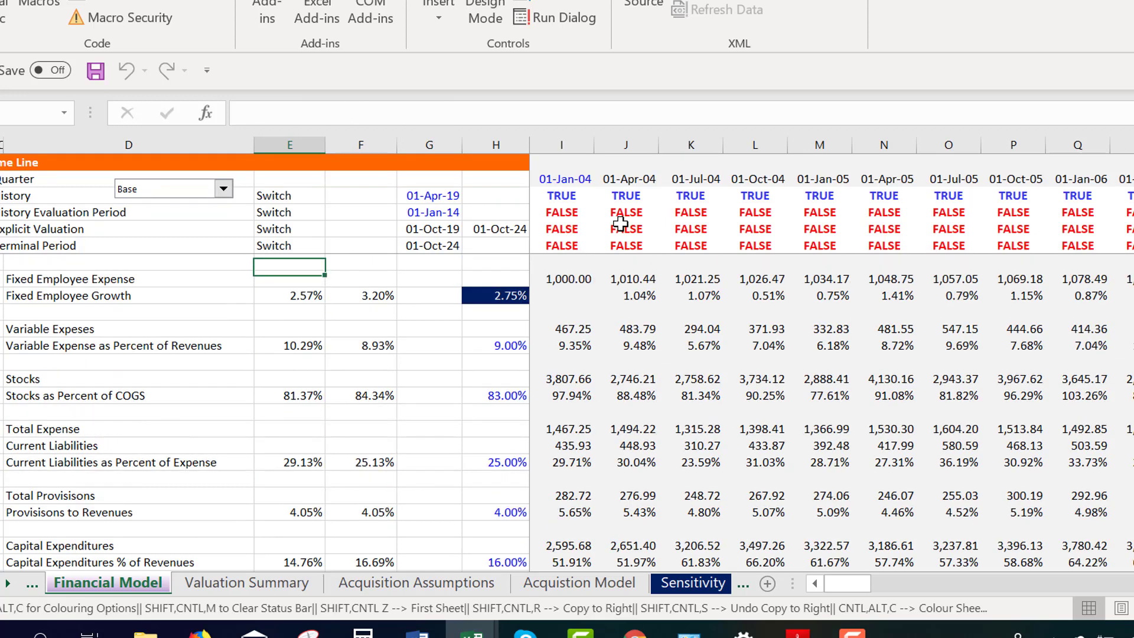
key(Up)
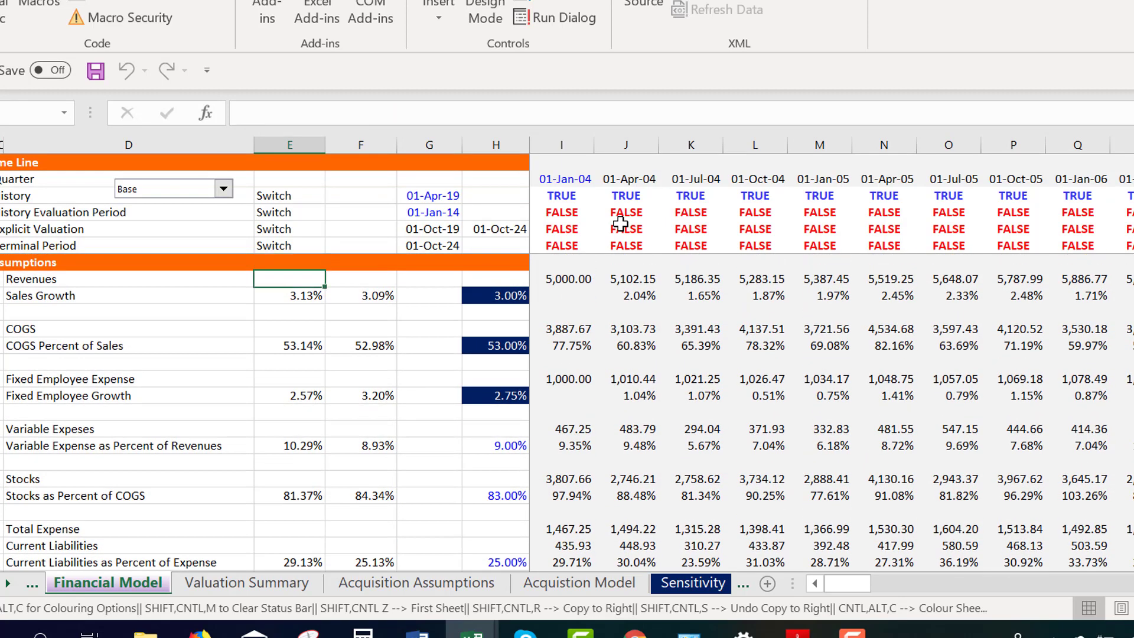
key(Down)
key(F2)
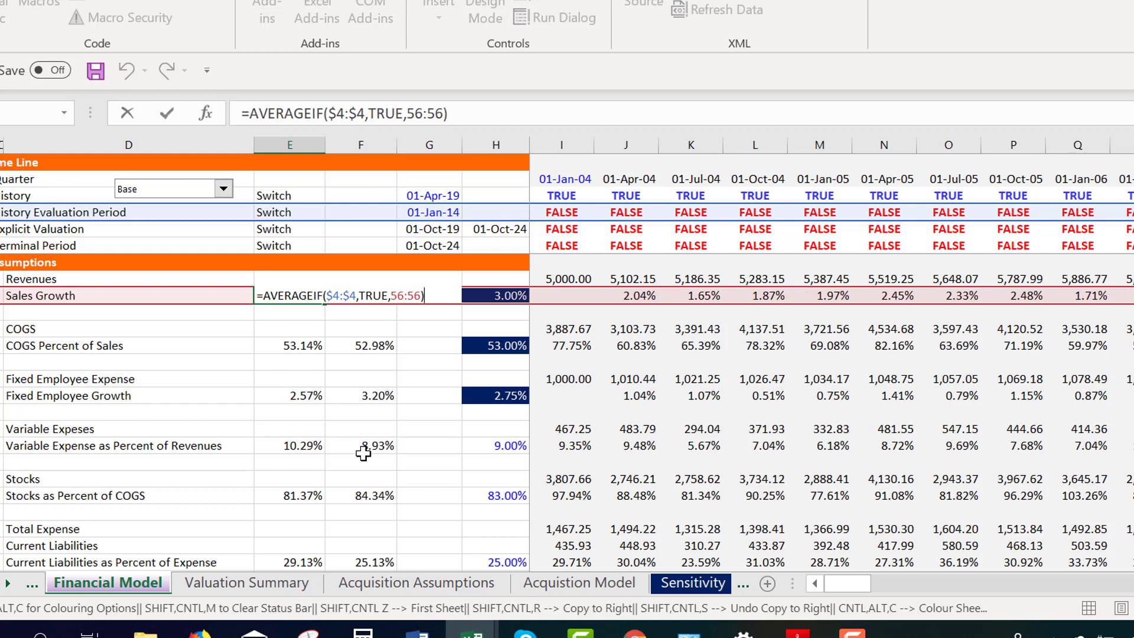
key(ctrl+Return)
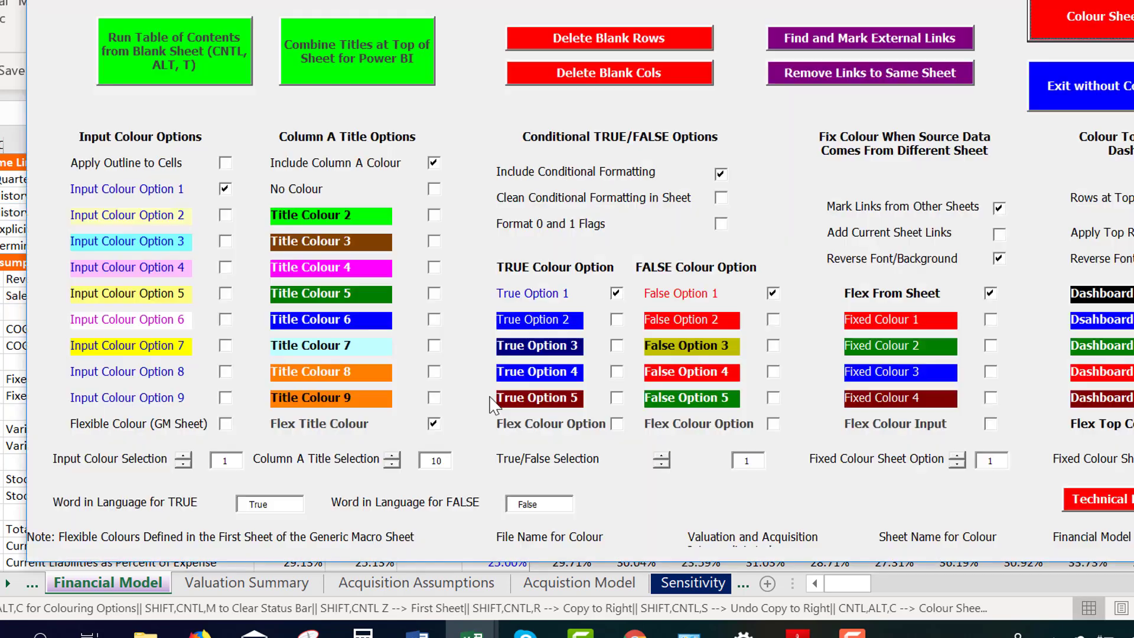
Recolour the Financial Model sheet with the Colour Sheet macro, marking links from other sheets
key(ctrl+alt+c)
click(1086, 23)
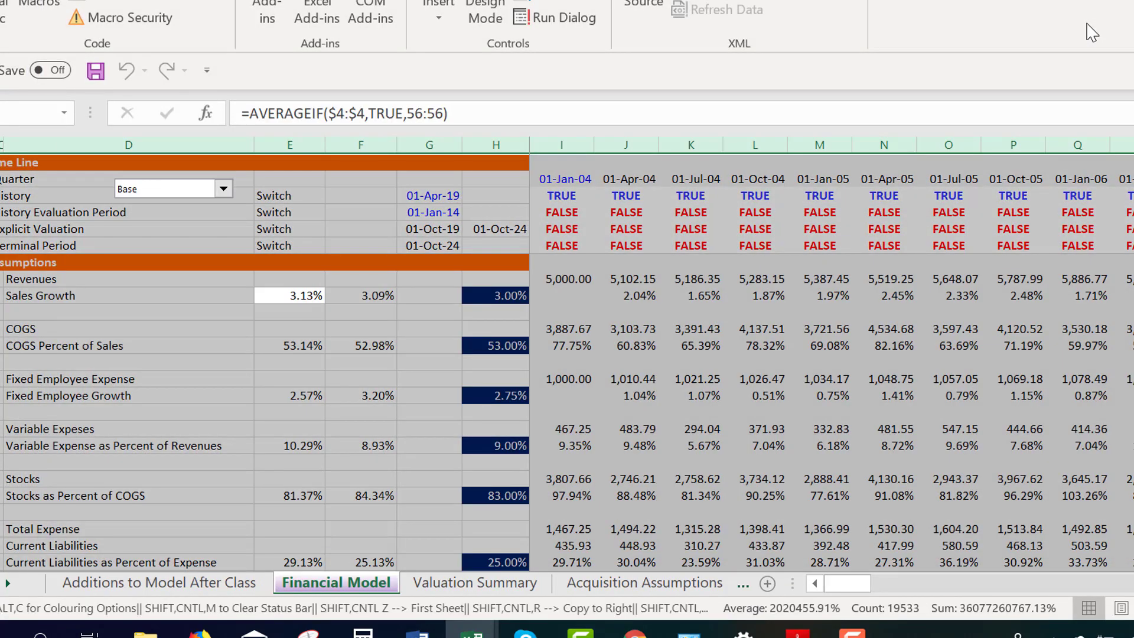
click(486, 347)
Review the column H assumptions on the Financial Model sheet to see which ones link to the Sensitivity sheet
key(Down)
key(Down)
key(Down)
key(Down)
key(Down)
key(Down)
key(Down)
key(Down)
key(Down)
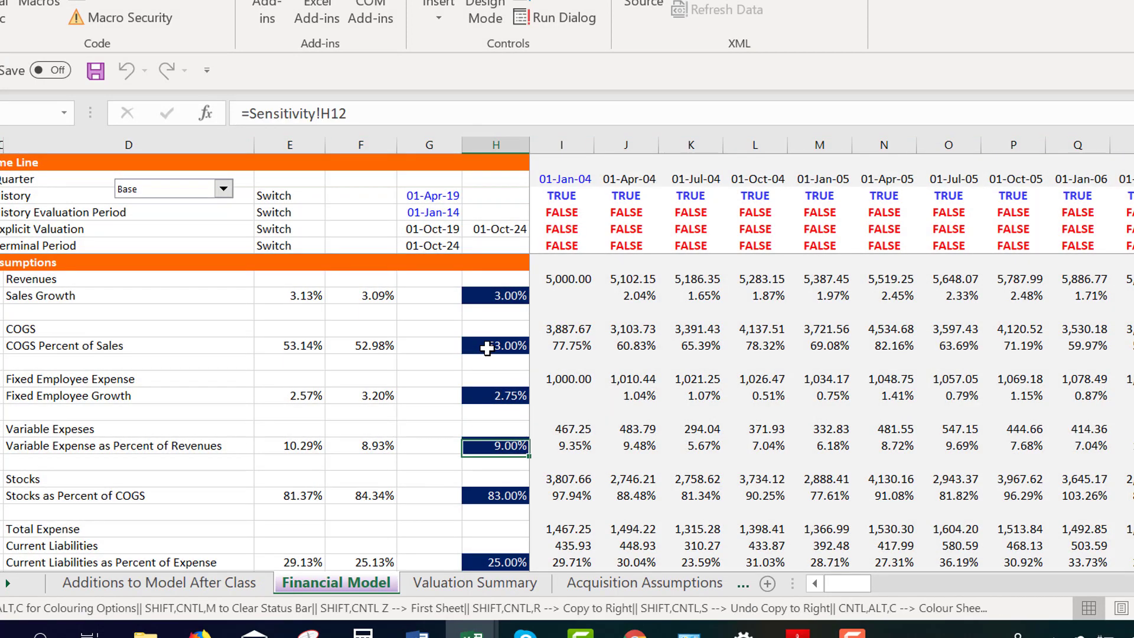
key(Down)
key(Down)
key(Down)
key(Down)
key(Down)
key(Down)
key(Down)
key(Down)
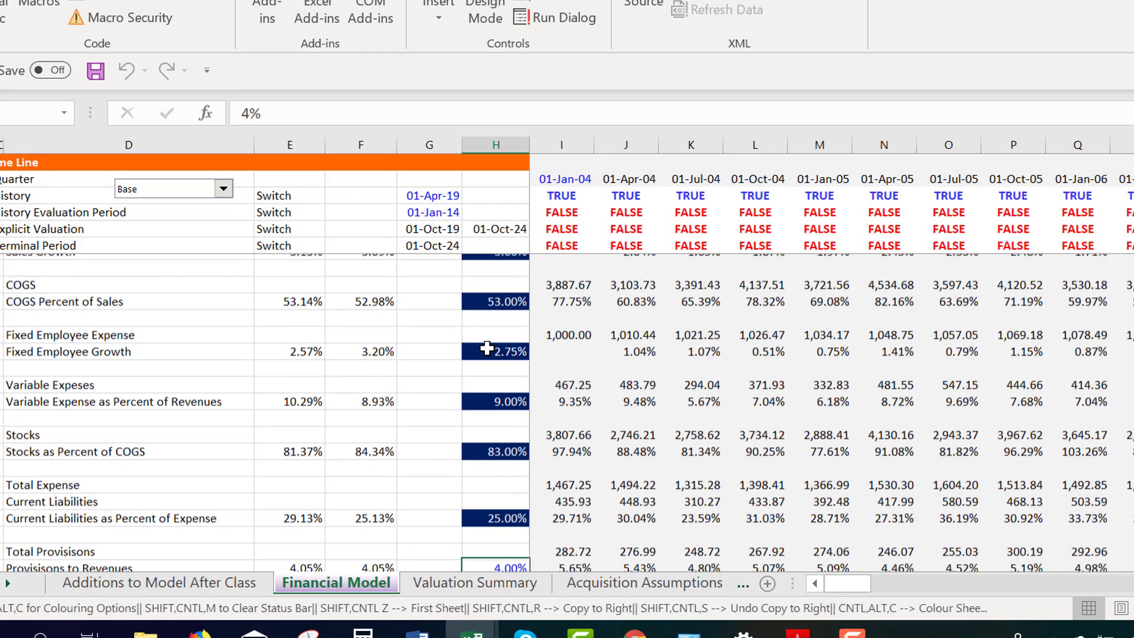
key(Down)
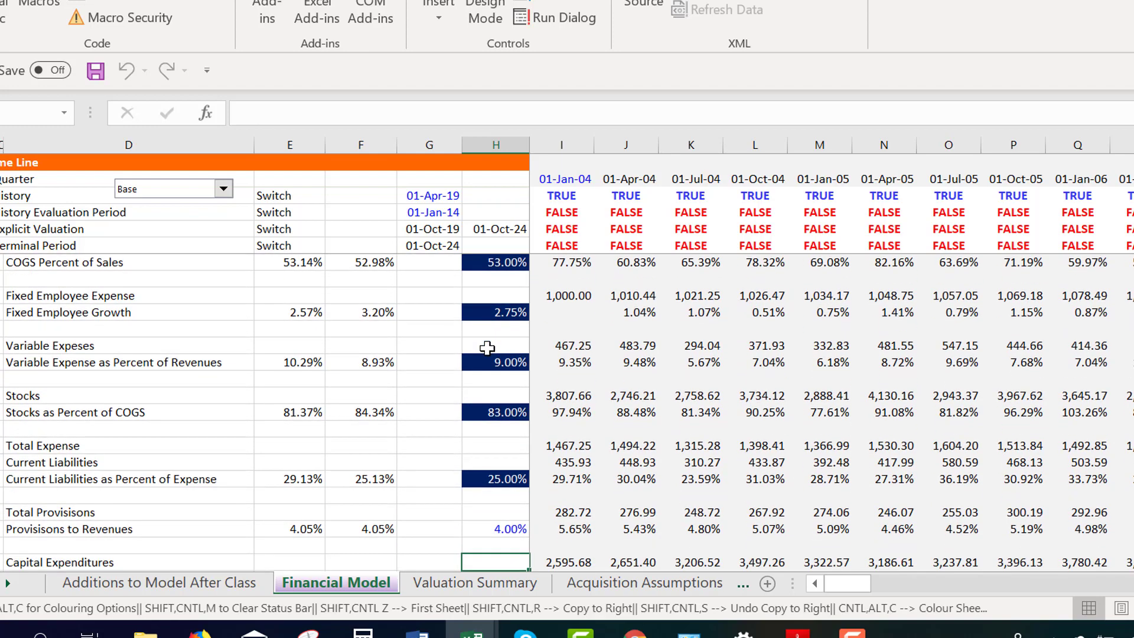
key(Page_Up)
key(Down)
key(Down)
key(Down)
key(Down)
key(Down)
key(Down)
key(Down)
key(Down)
key(Down)
key(Down)
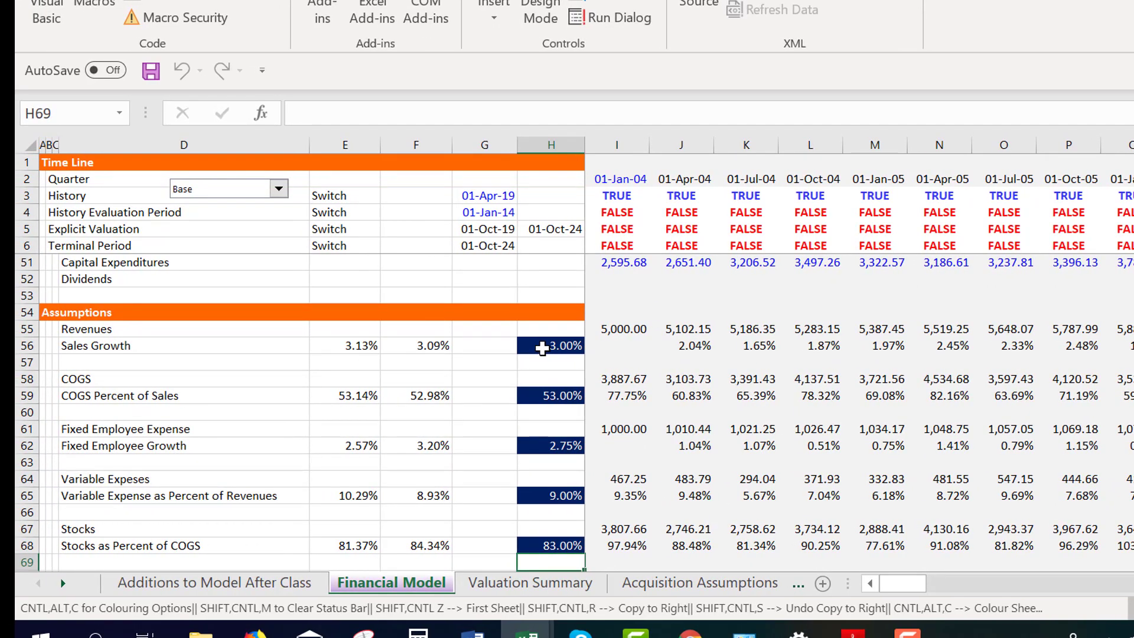
Centre the alternative valuation column headings in G7:K8 on the Valuation Summary sheet
key(ctrl+Page_Down)
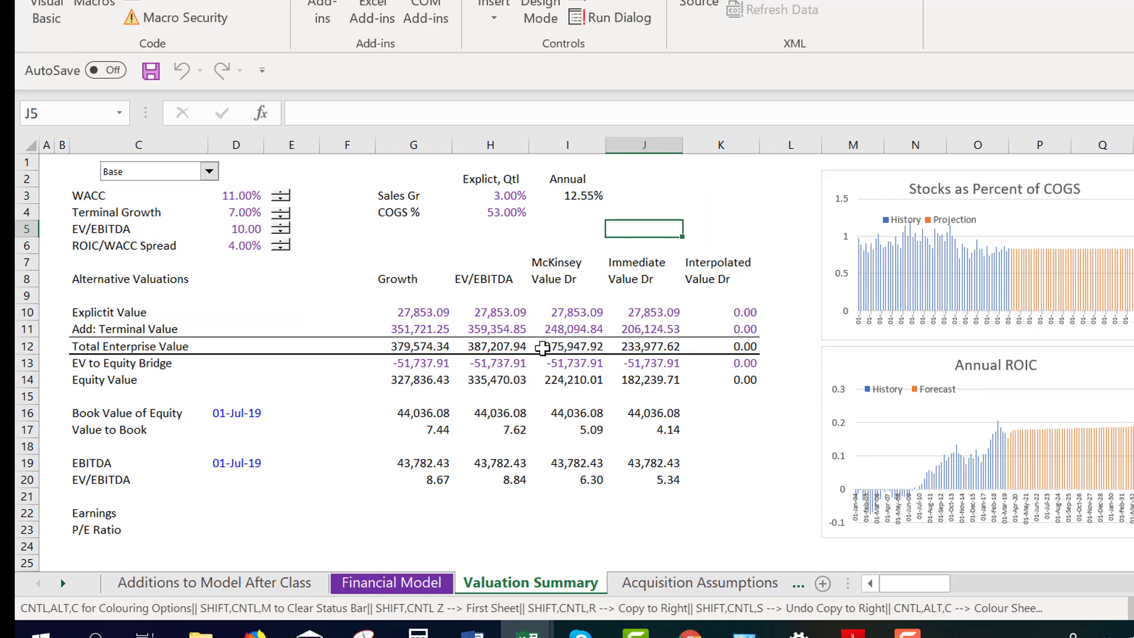
key(Down)
key(Down)
key(Left)
key(Left)
key(Left)
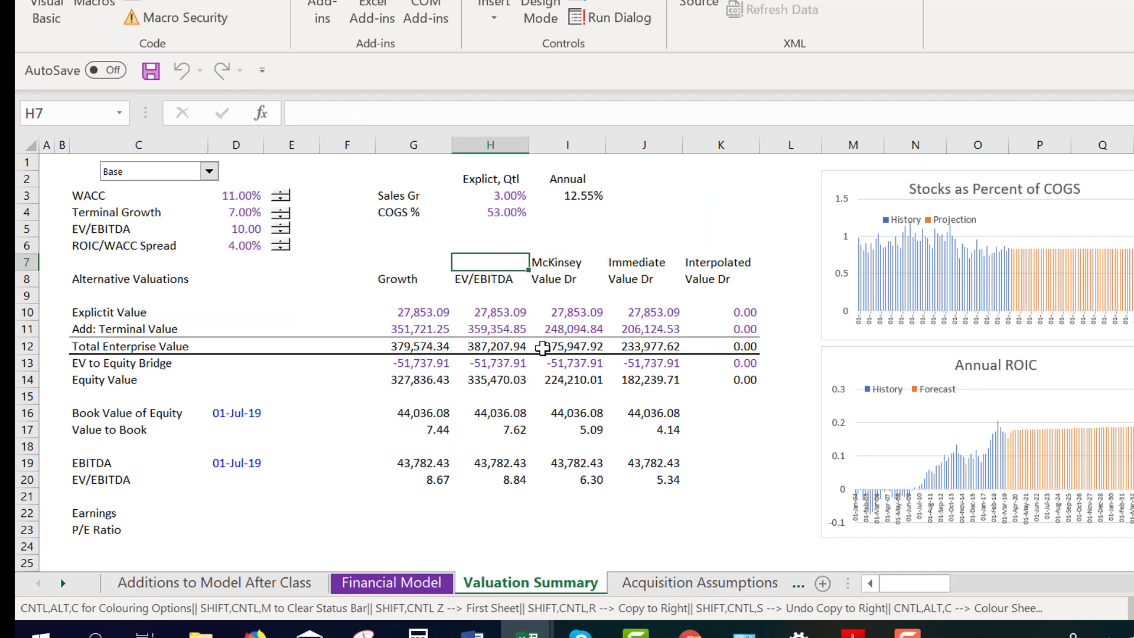
key(Right)
key(Right)
key(Right)
key(Right)
key(Left)
key(Left)
key(Left)
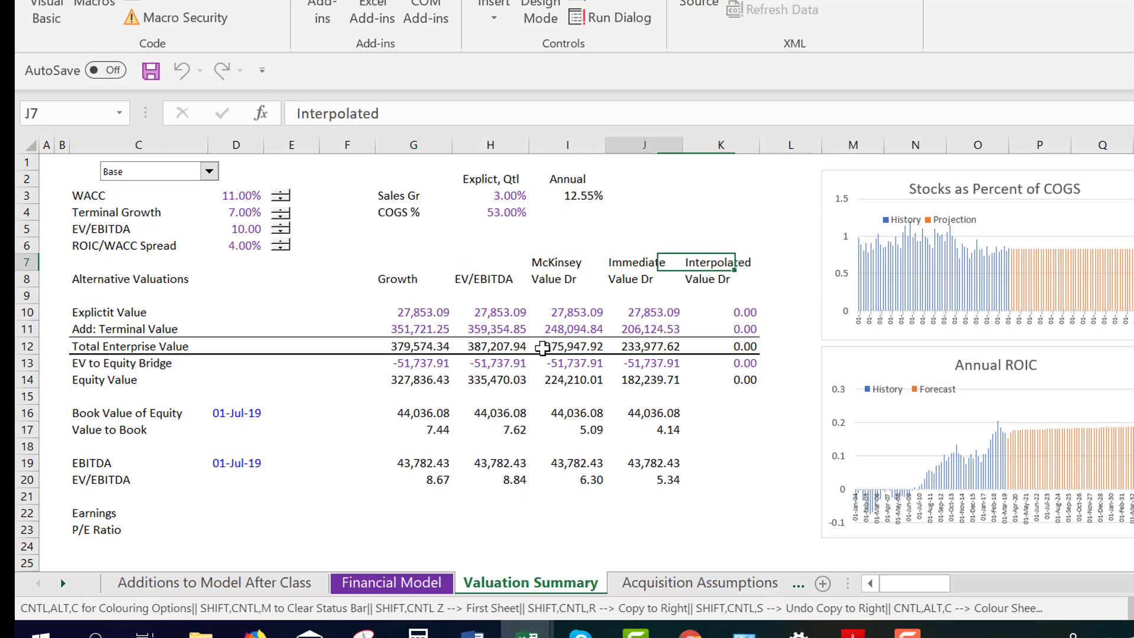
key(Left)
key(shift+Down)
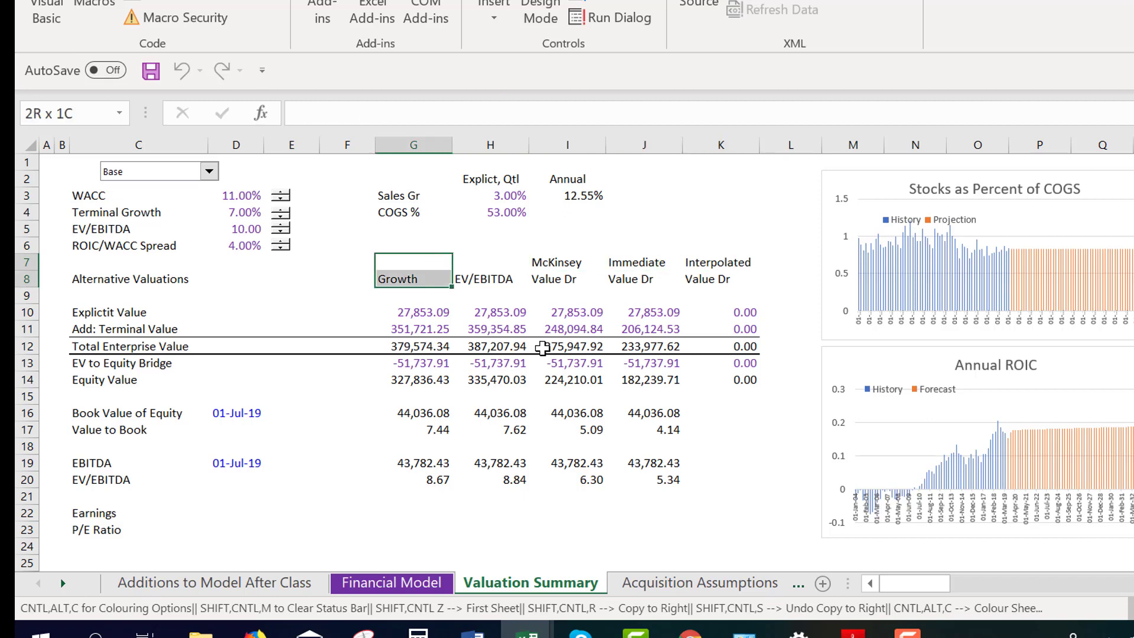
key(shift+Right)
key(shift+Right)
key(shift+Right)
key(shift+Right)
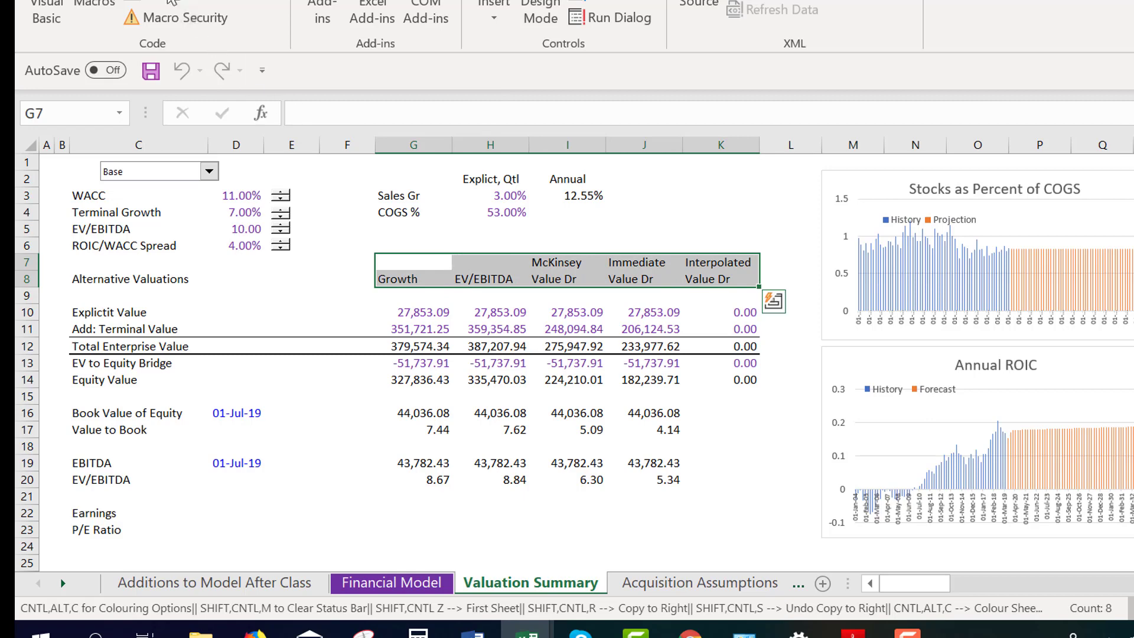
click(83, 0)
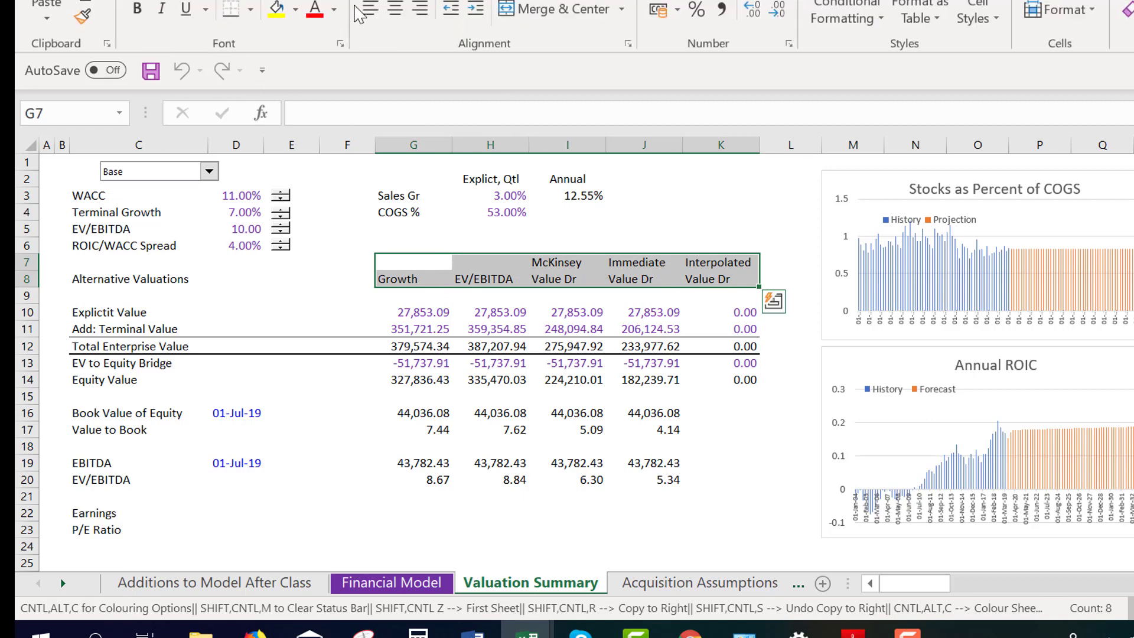
click(395, 8)
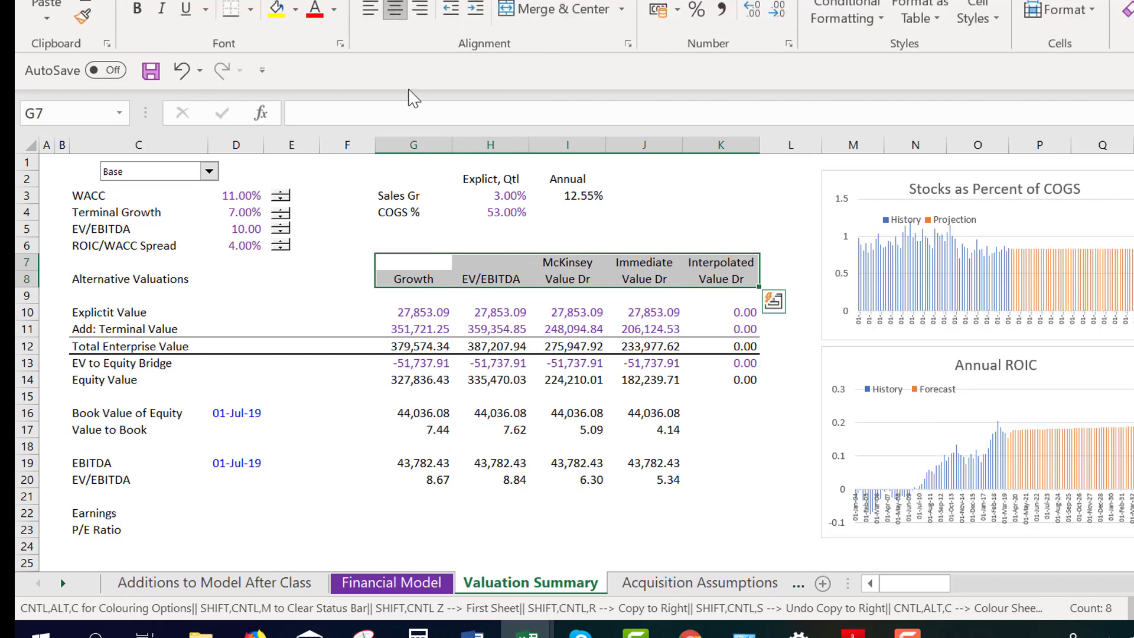
click(654, 220)
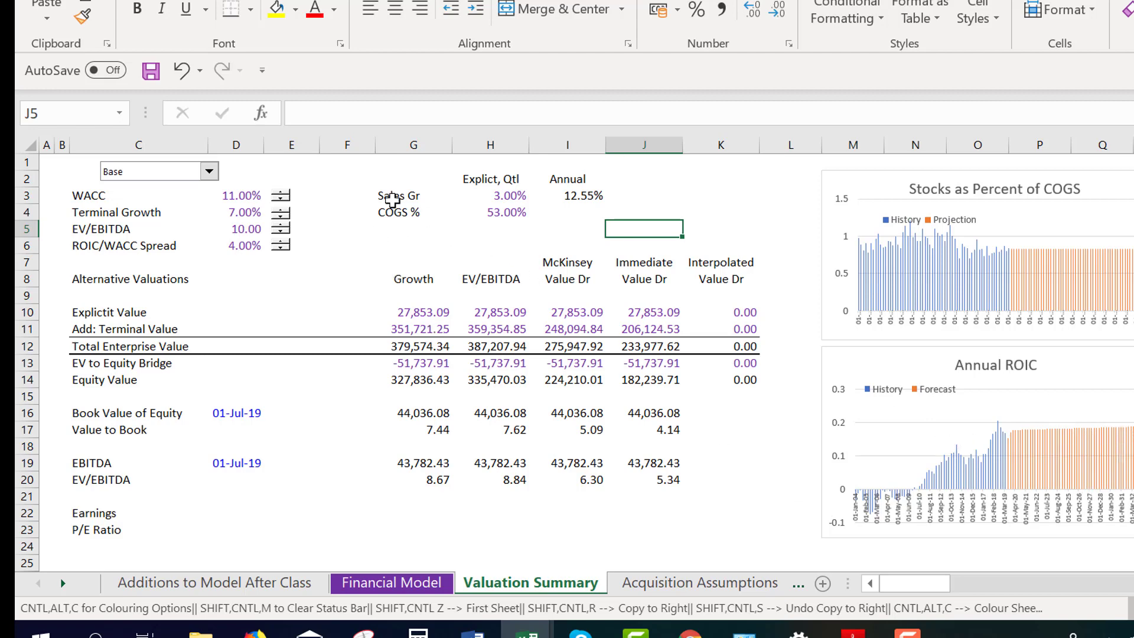
Raise the WACC to 22.00% on the Valuation Summary sheet to test the valuations' sensitivity
click(282, 195)
click(283, 194)
click(283, 193)
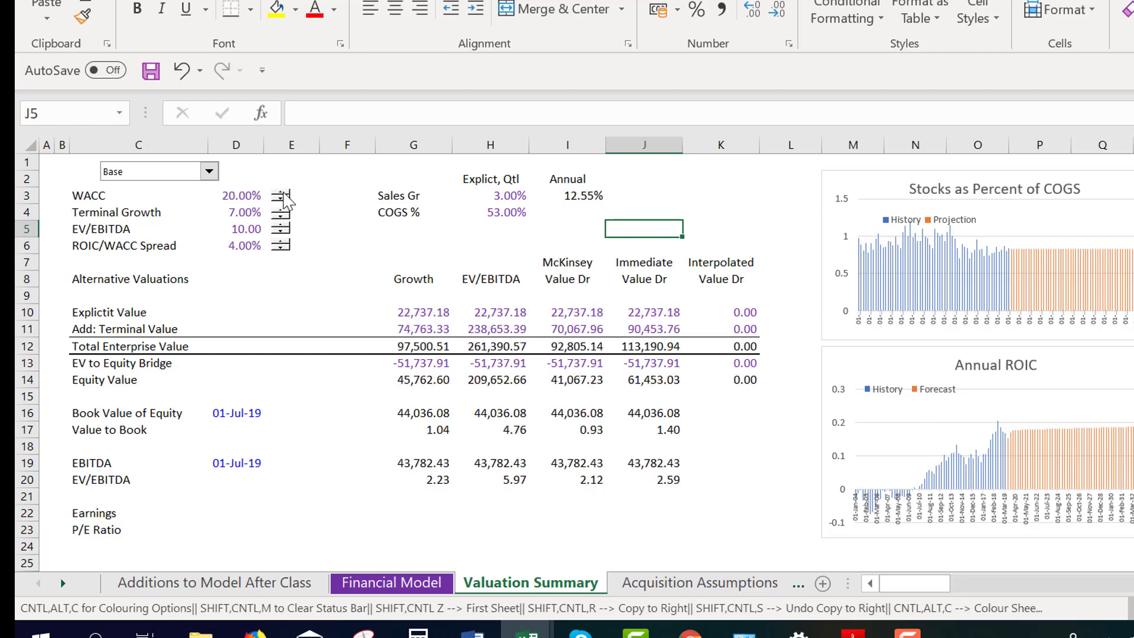
click(282, 193)
click(282, 193)
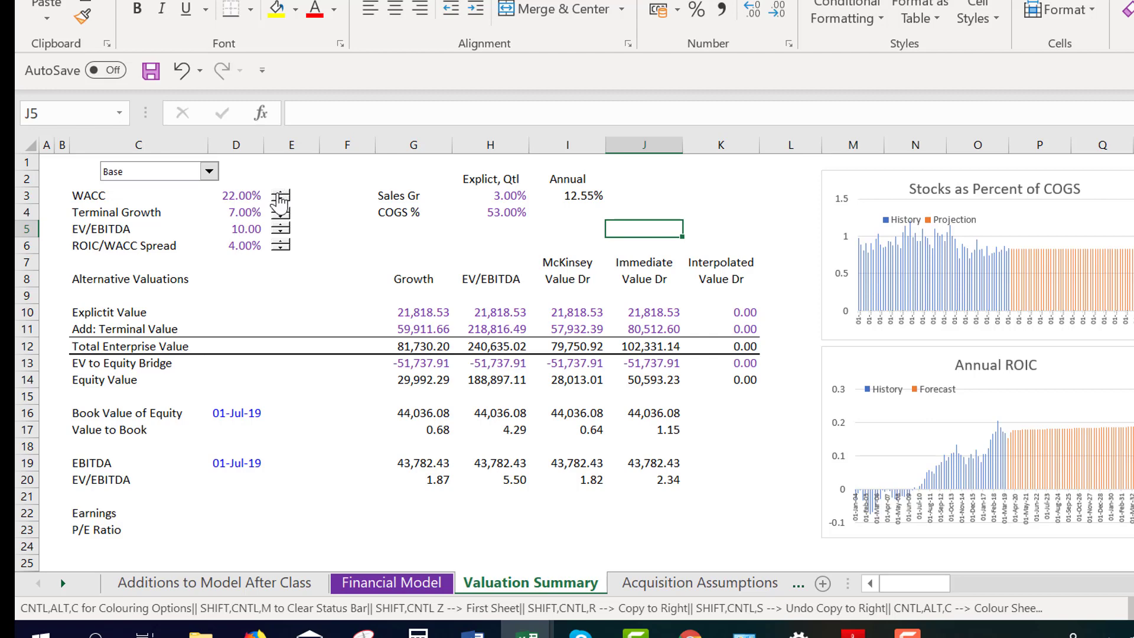
Lower the WACC on the Valuation Summary sheet to 10.00%
drag(278, 200, 280, 204)
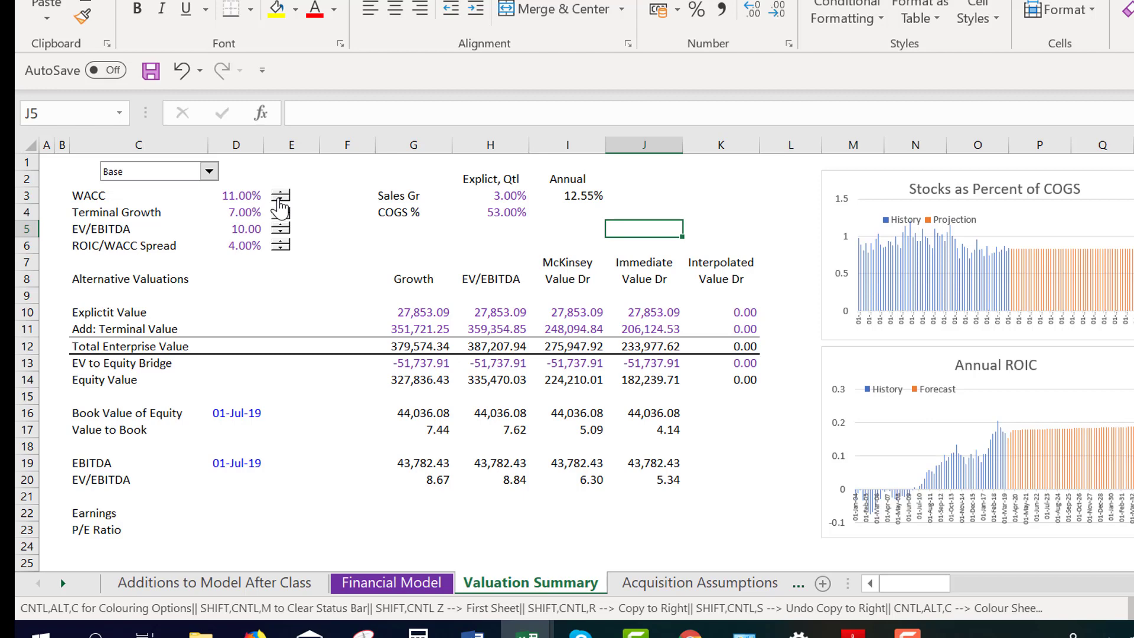
drag(280, 204, 280, 204)
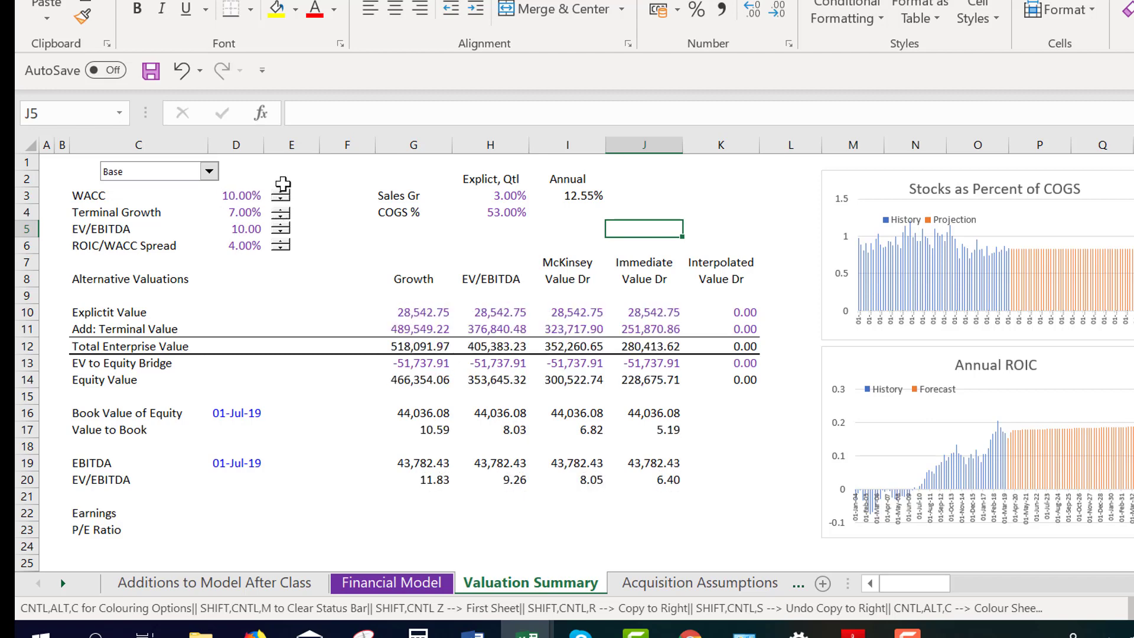
click(282, 195)
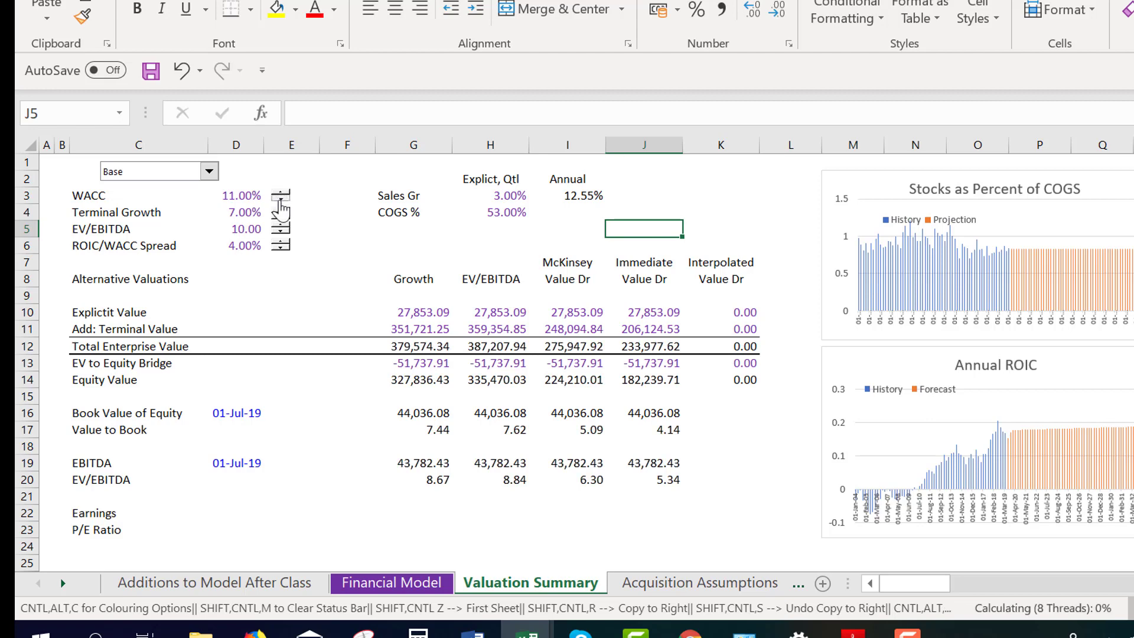
click(281, 199)
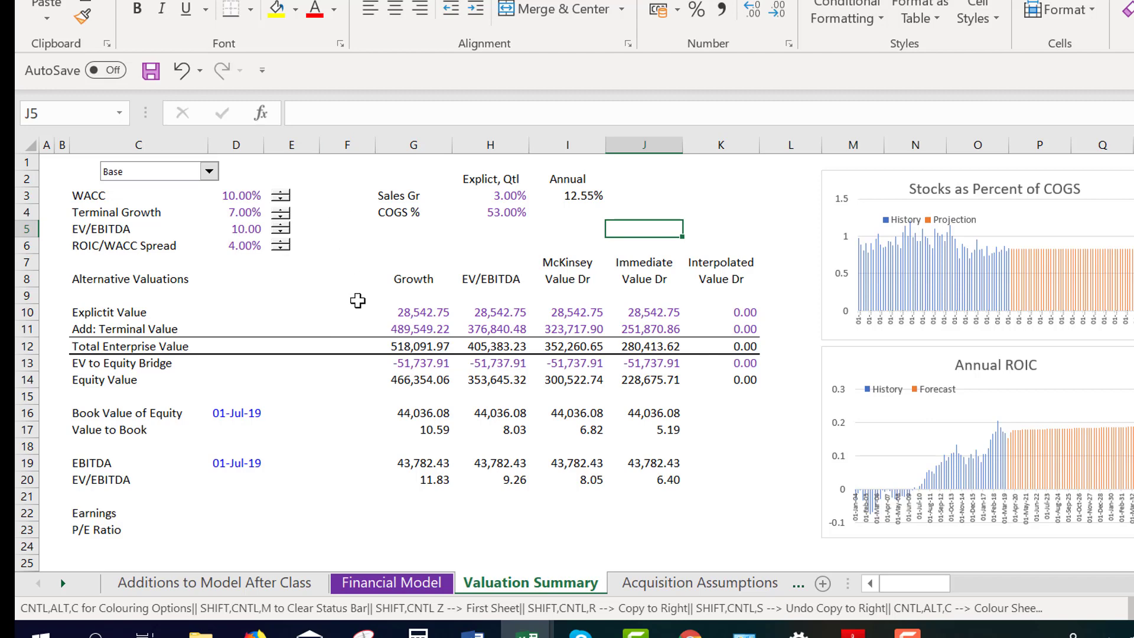
Set Terminal Growth to 6.00% and the EV/EBITDA multiple to 7.00 on the Valuation Summary sheet
click(281, 217)
click(281, 217)
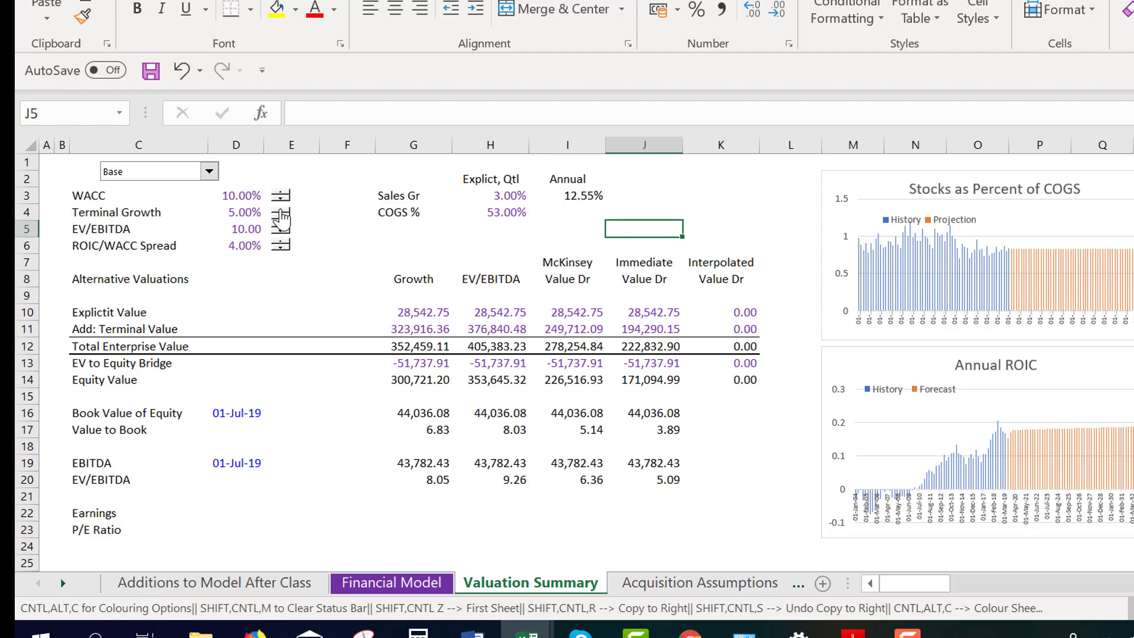
click(281, 210)
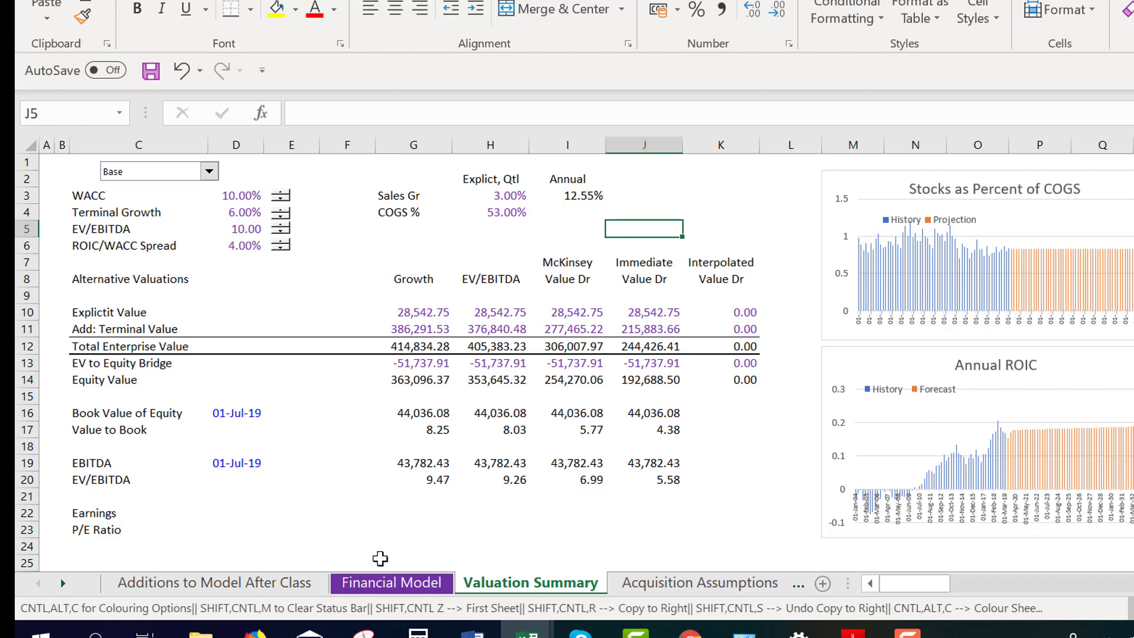
click(280, 233)
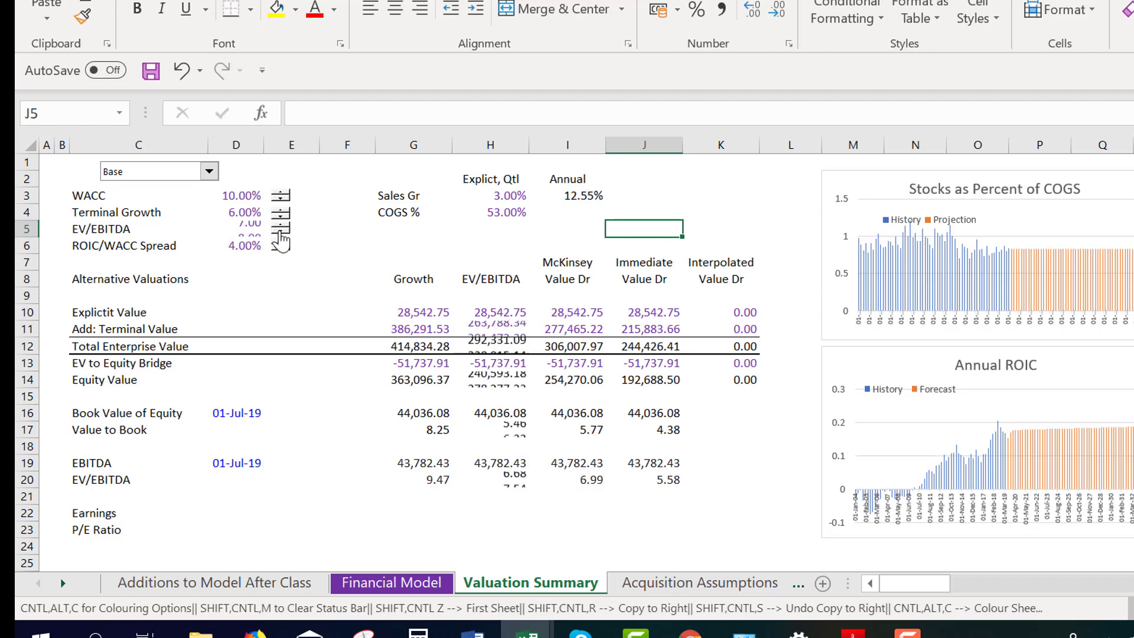
click(346, 460)
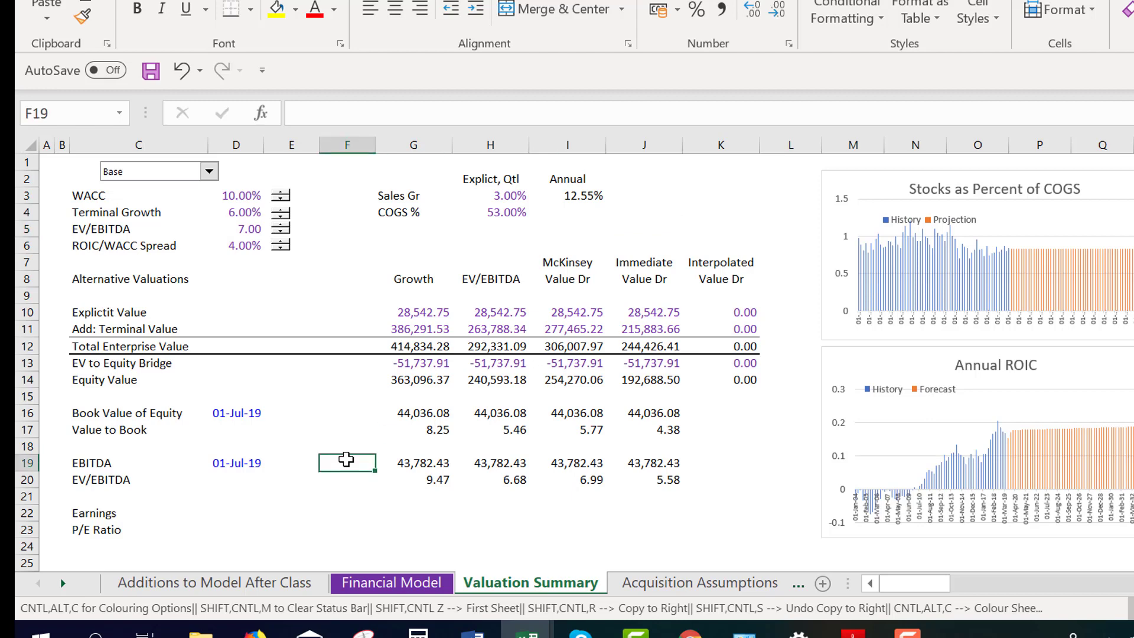
Review the Acquisition Assumptions sheet from the pro-forma balance sheet lines up to the Transaction Date in the Timing section
key(ctrl+Page_Down)
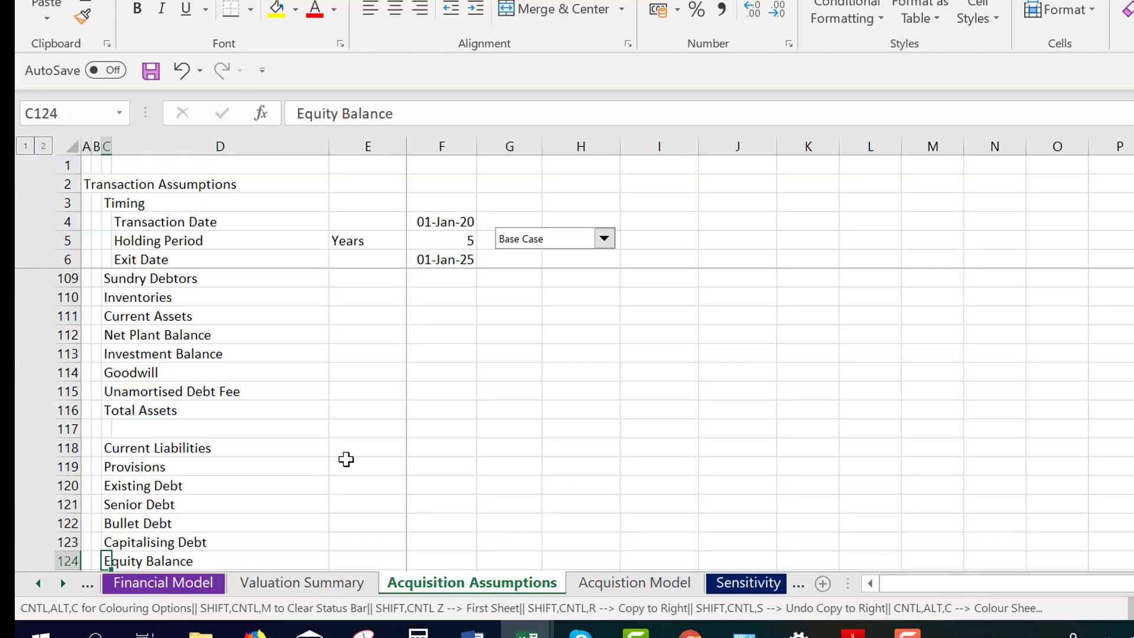
key(ctrl+Page_Up)
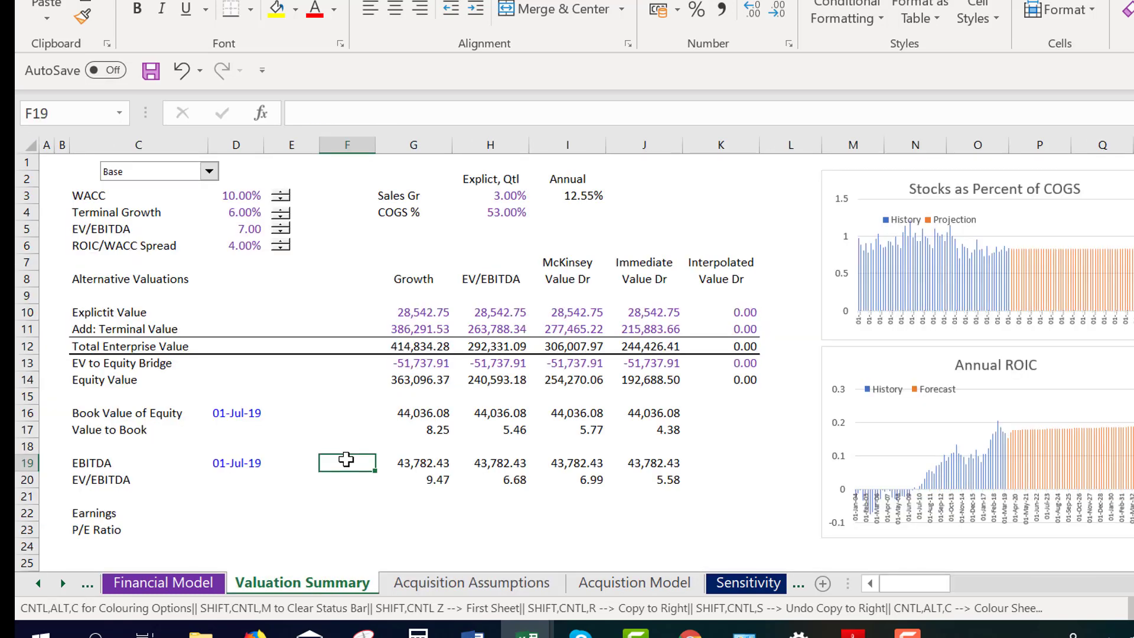
key(ctrl+Page_Down)
key(ctrl+Page_Down)
key(ctrl+Page_Up)
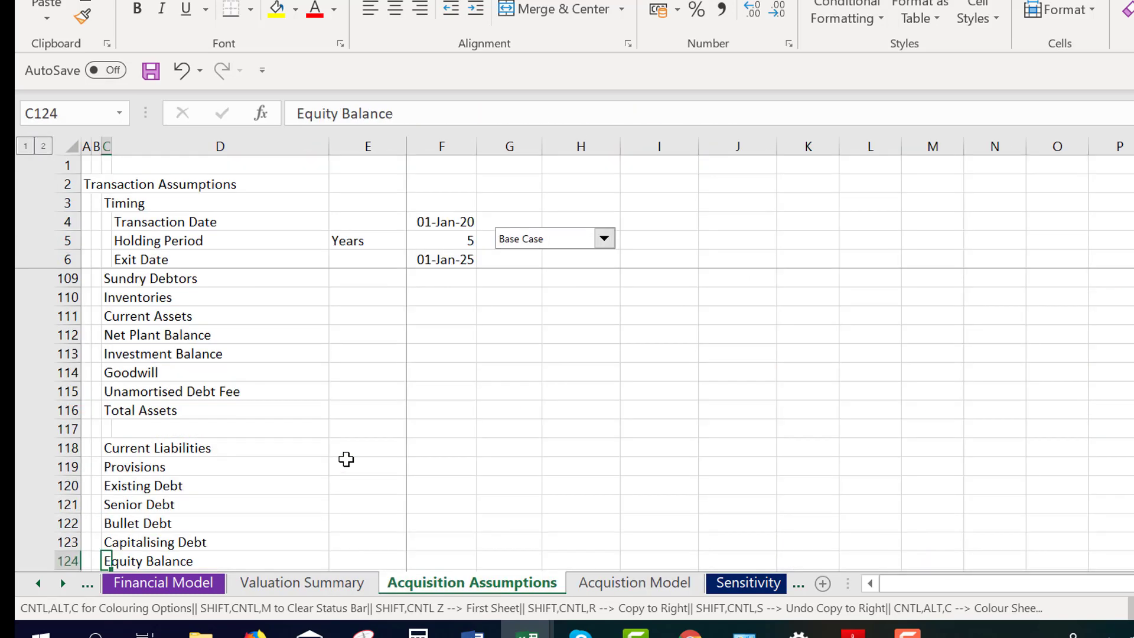
key(Left)
key(Left)
key(Page_Up)
key(Page_Up)
key(Page_Up)
key(Page_Up)
key(Page_Up)
key(Page_Up)
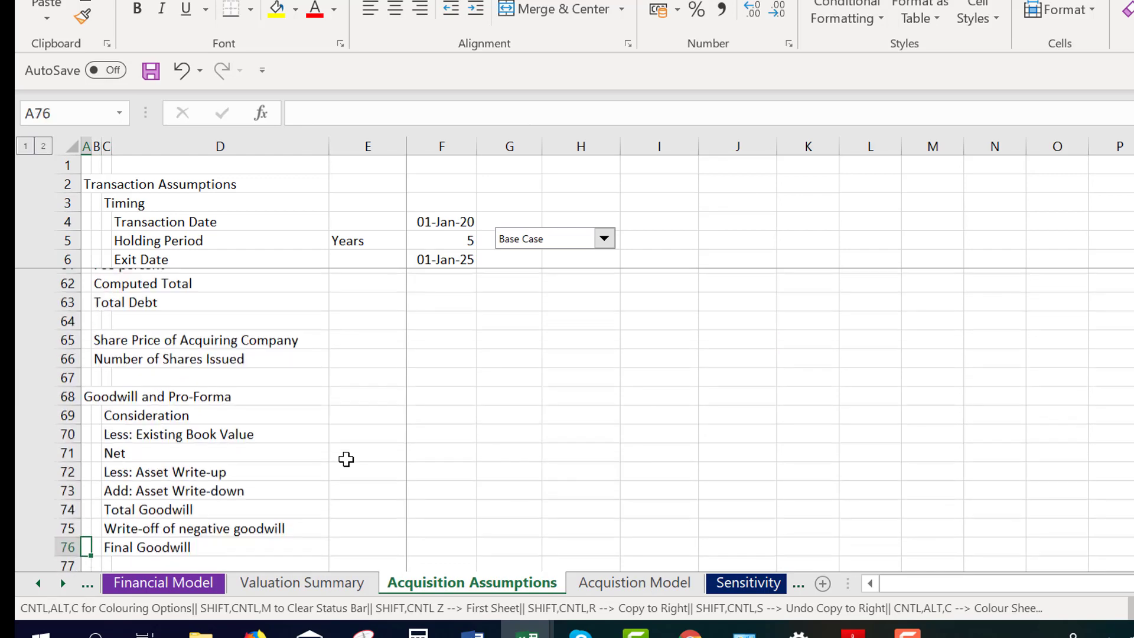
key(Up)
key(Up)
key(Up)
key(Up)
key(Up)
key(Up)
key(Up)
key(Up)
key(Up)
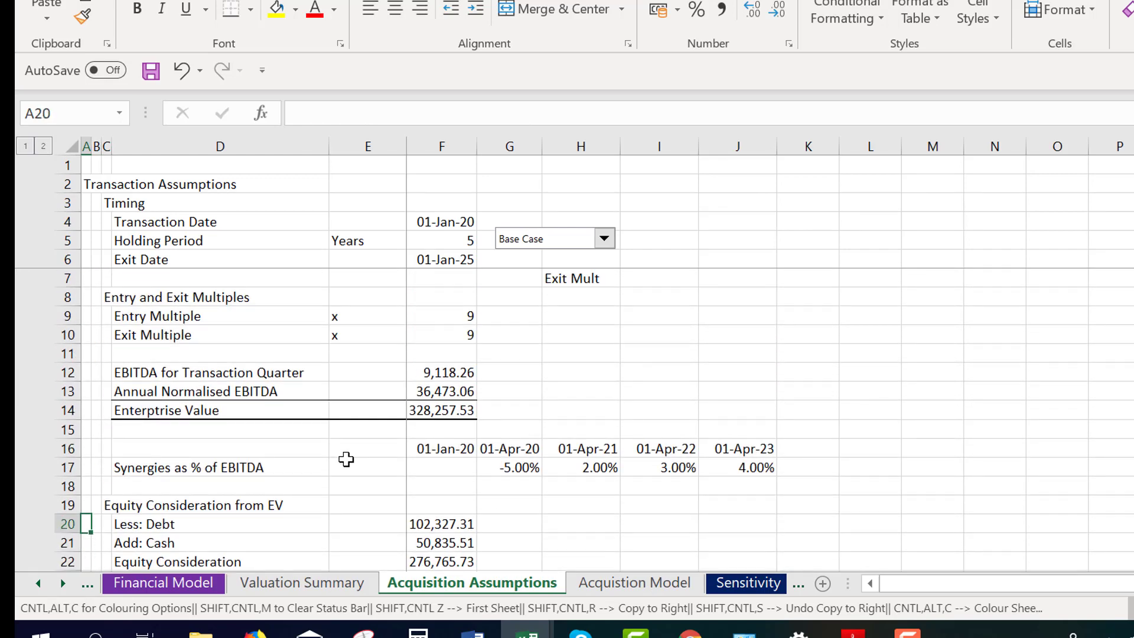
key(Up)
key(Up)
key(Up)
key(Up)
key(Up)
key(Up)
key(Up)
key(Up)
key(Up)
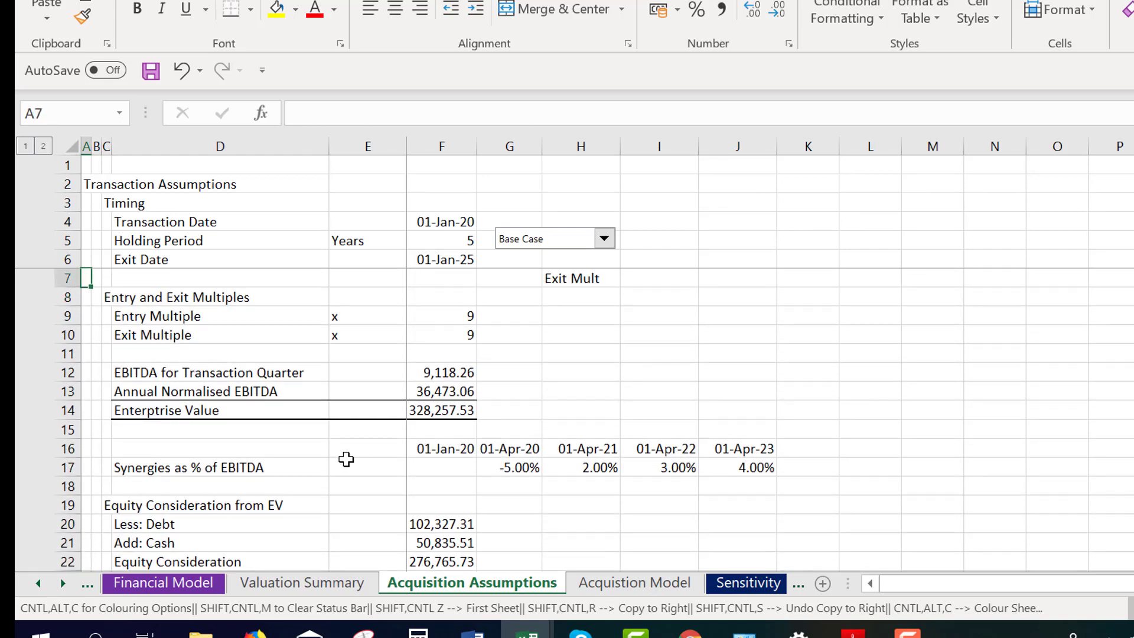
key(Right)
key(Right)
key(Right)
key(Right)
key(Right)
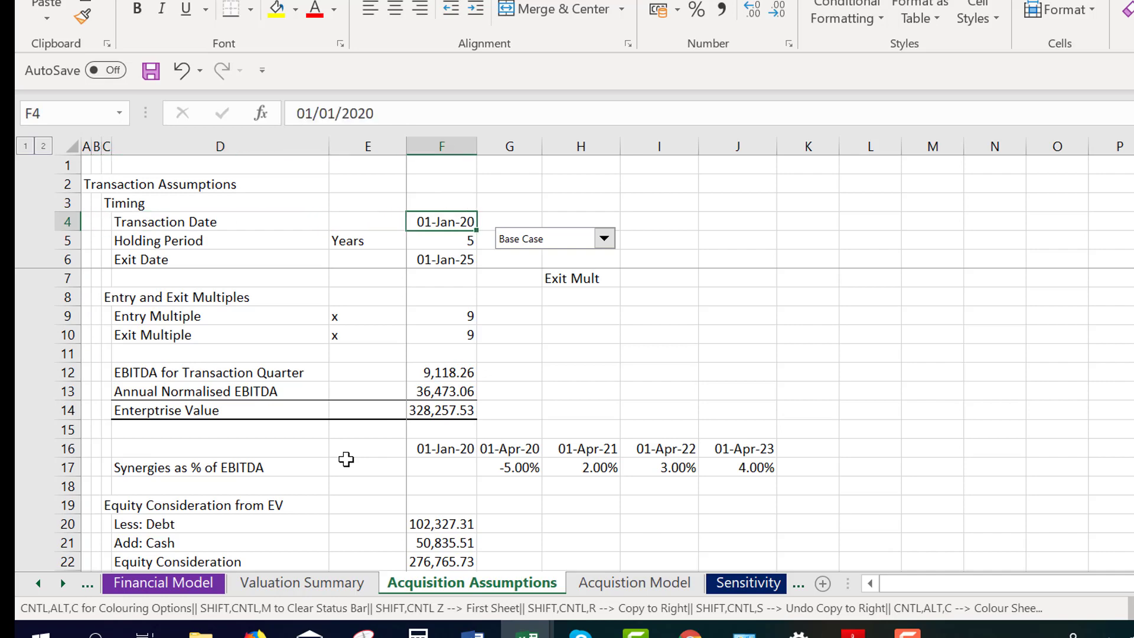
Recolour the Acquisition Assumptions sheet with the Colour Sheet macro, marking links from other sheets with reversed font and background
key(Left)
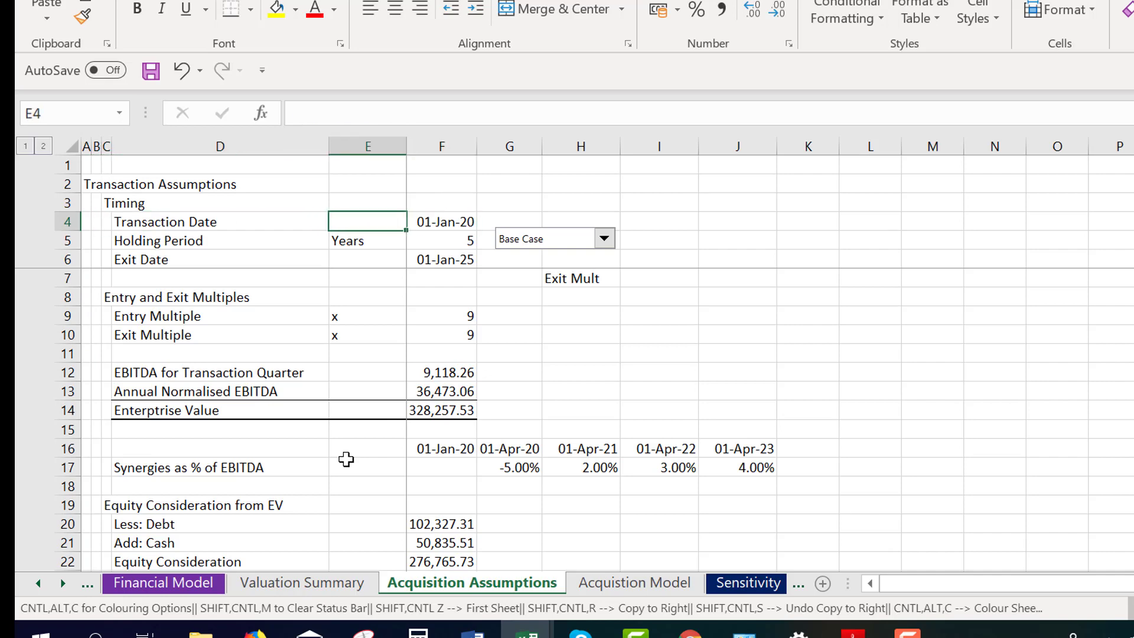
key(ctrl+alt+c)
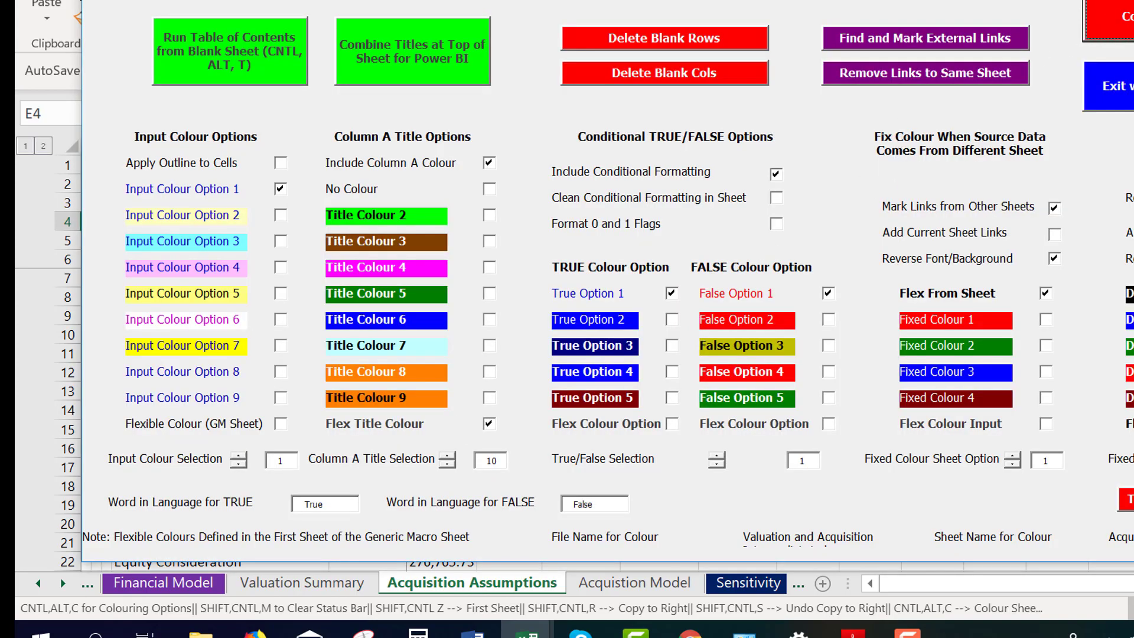
click(1109, 19)
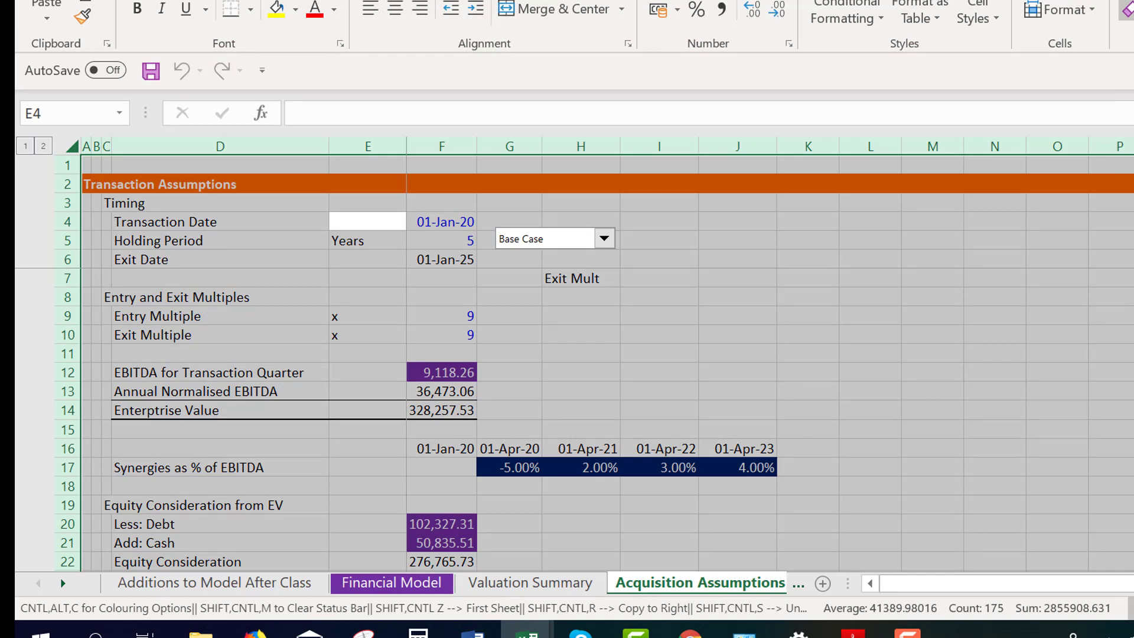
Inspect the LOOKUP formula for EBITDA for Transaction Quarter in cell F12 of the Acquisition Assumptions sheet
key(Down)
key(Down)
key(Down)
key(Down)
key(Down)
key(Down)
key(Down)
key(Down)
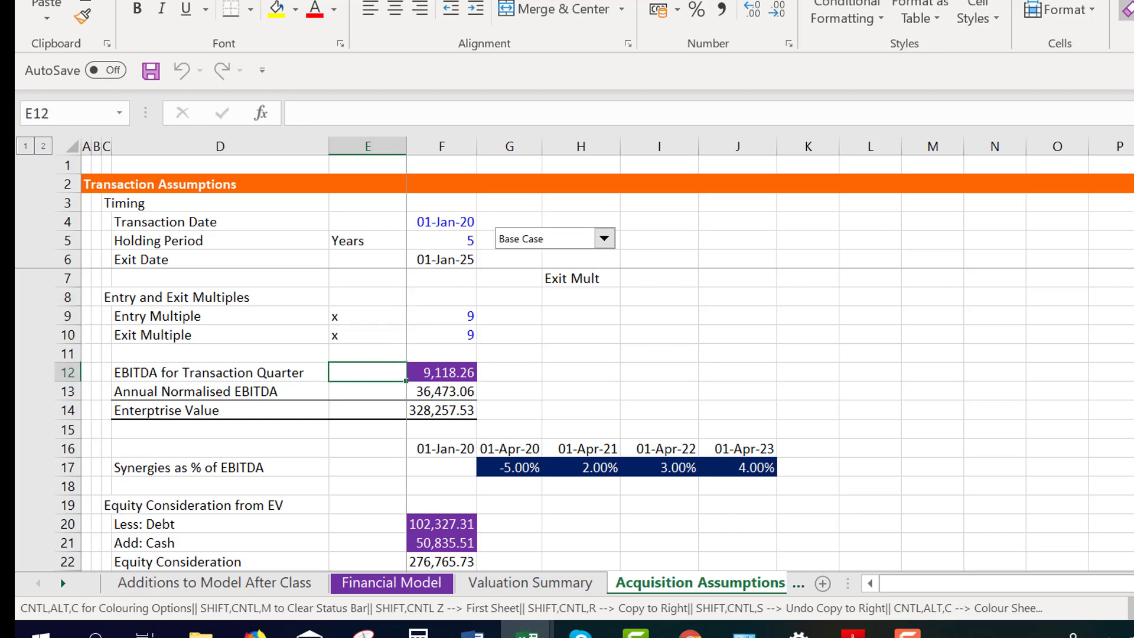
key(Right)
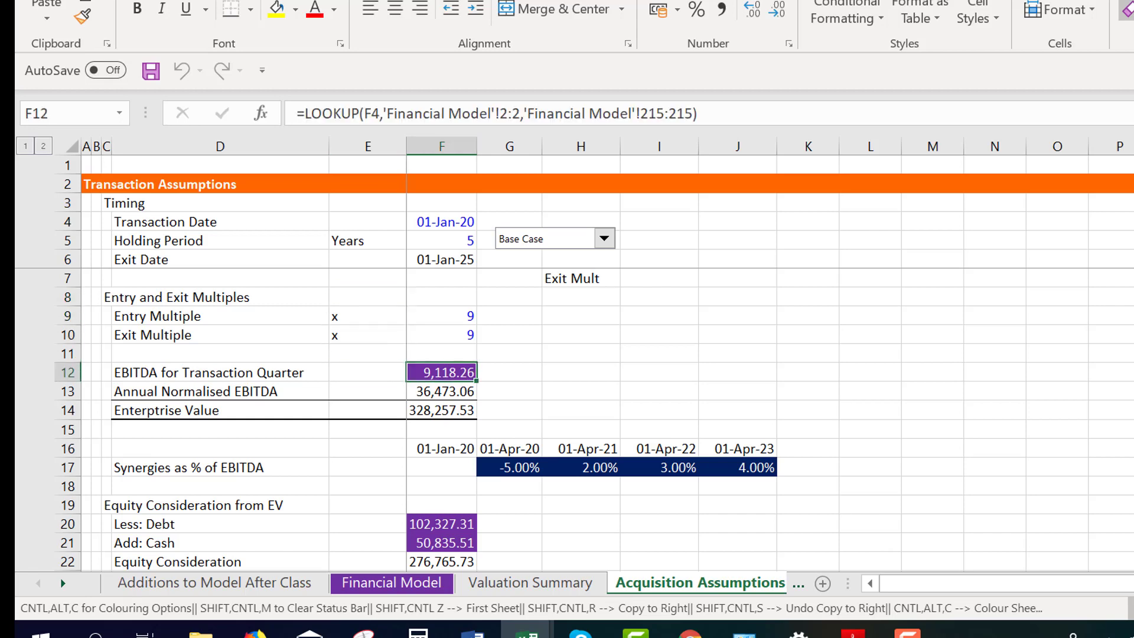
Recolour the Acquisition Assumptions sheet with the Reverse Font/Background option for linked cells switched off
key(ctrl+alt+c)
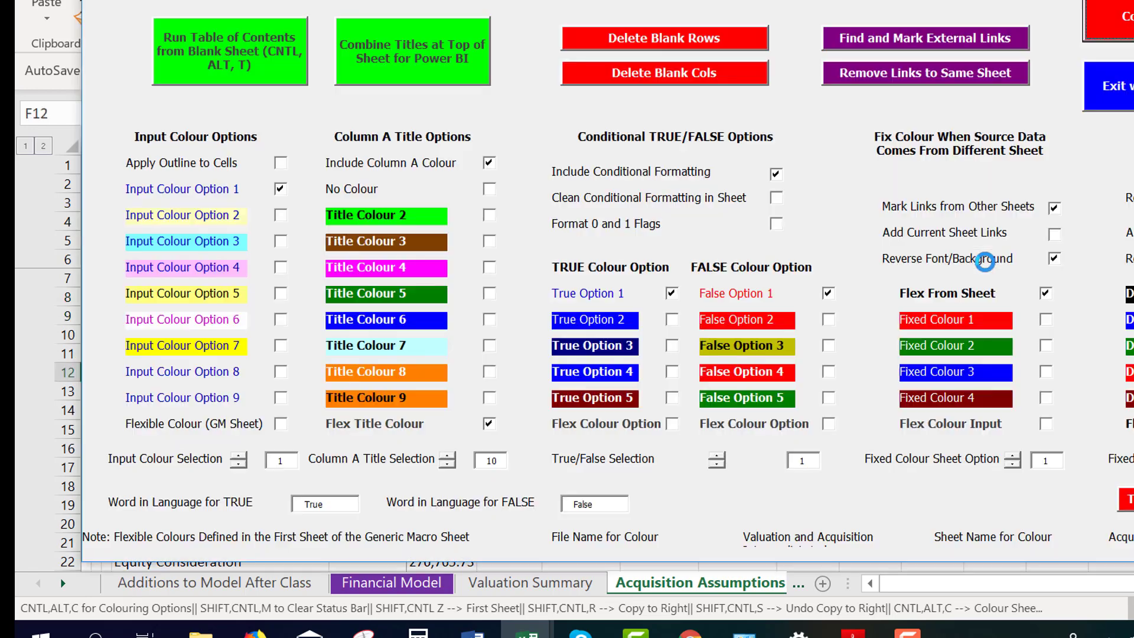
click(984, 262)
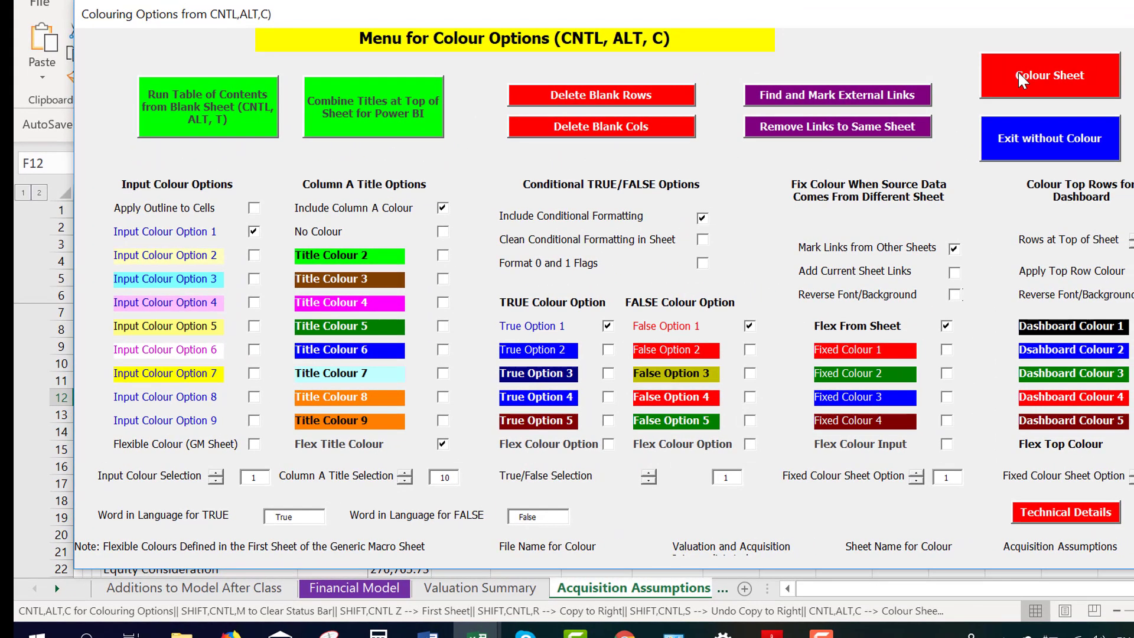
click(1018, 73)
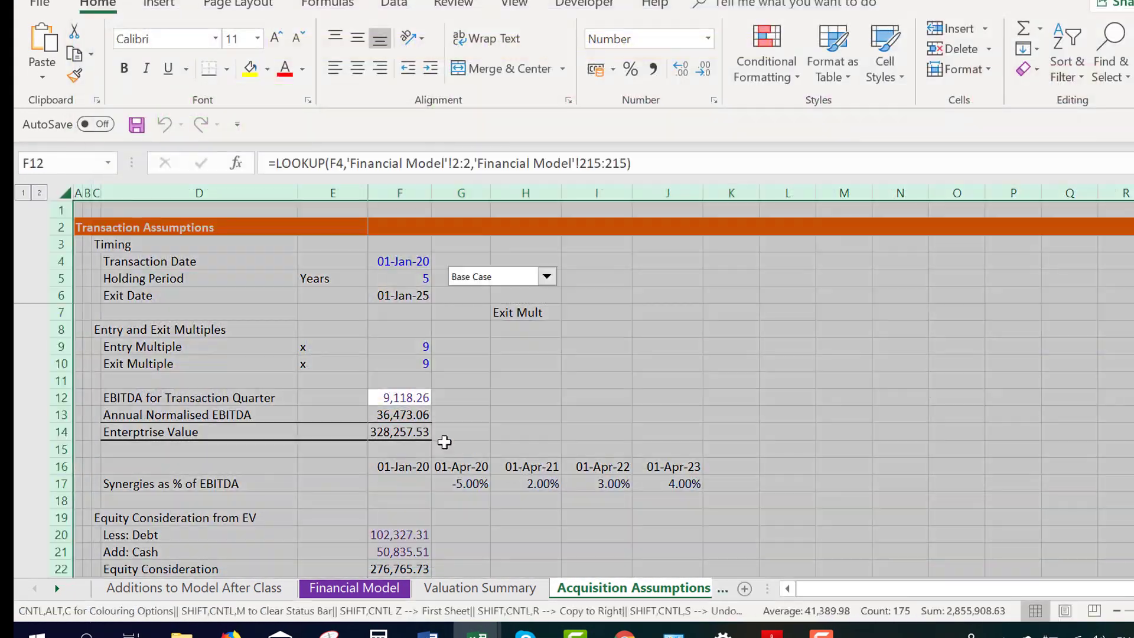
Inspect the Enterprise Value formula in cell F14 of the Acquisition Assumptions sheet
click(443, 411)
key(Left)
key(Left)
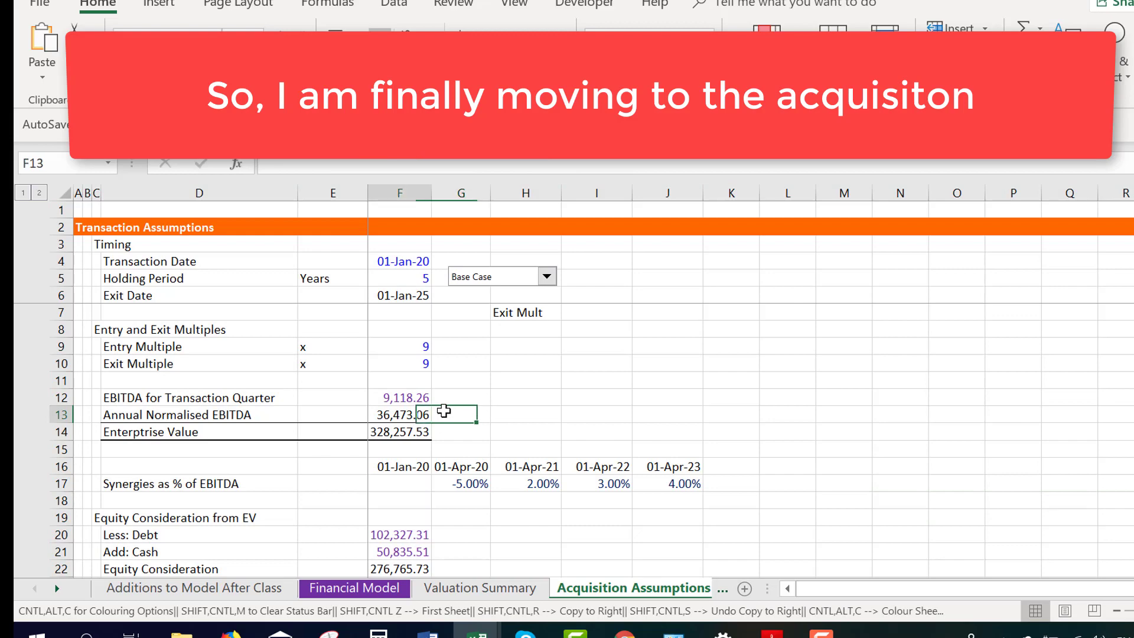
key(Right)
key(Down)
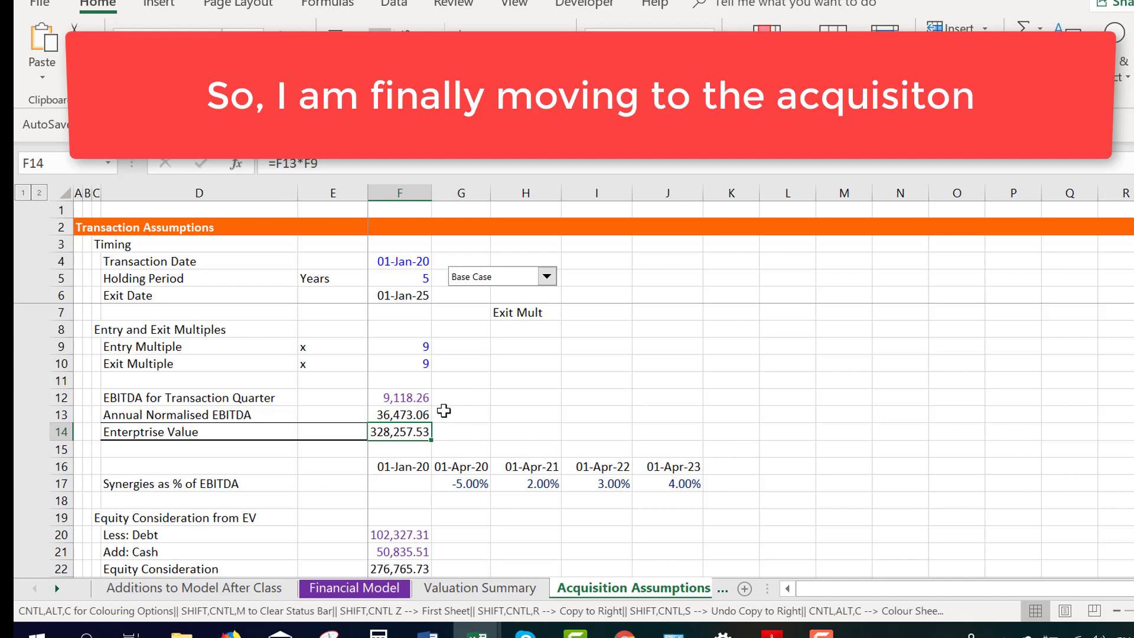
Inspect the formulas for EBITDA for Transaction Quarter in cell F12 and Annual Normalised EBITDA in cell F13
key(Up)
key(Up)
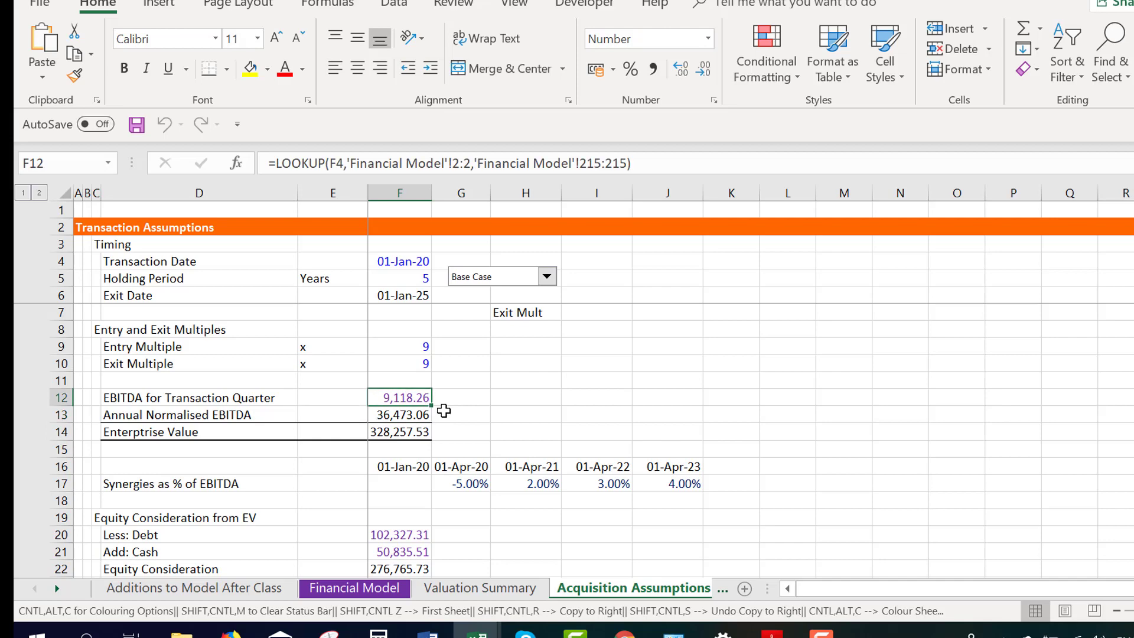
key(F2)
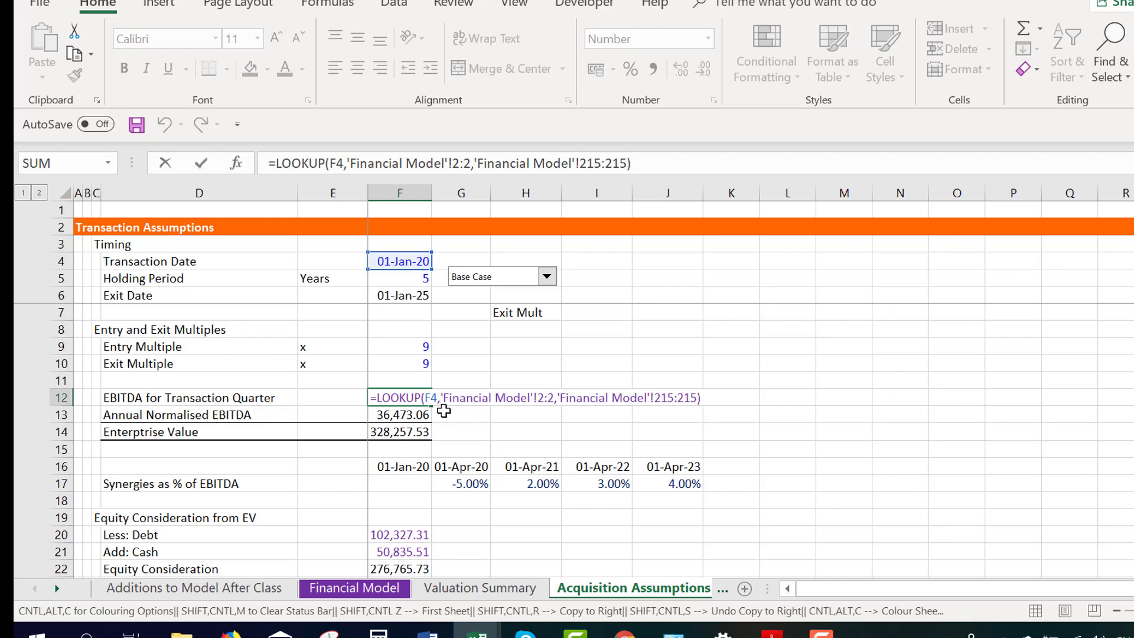
key(ctrl+Return)
key(Down)
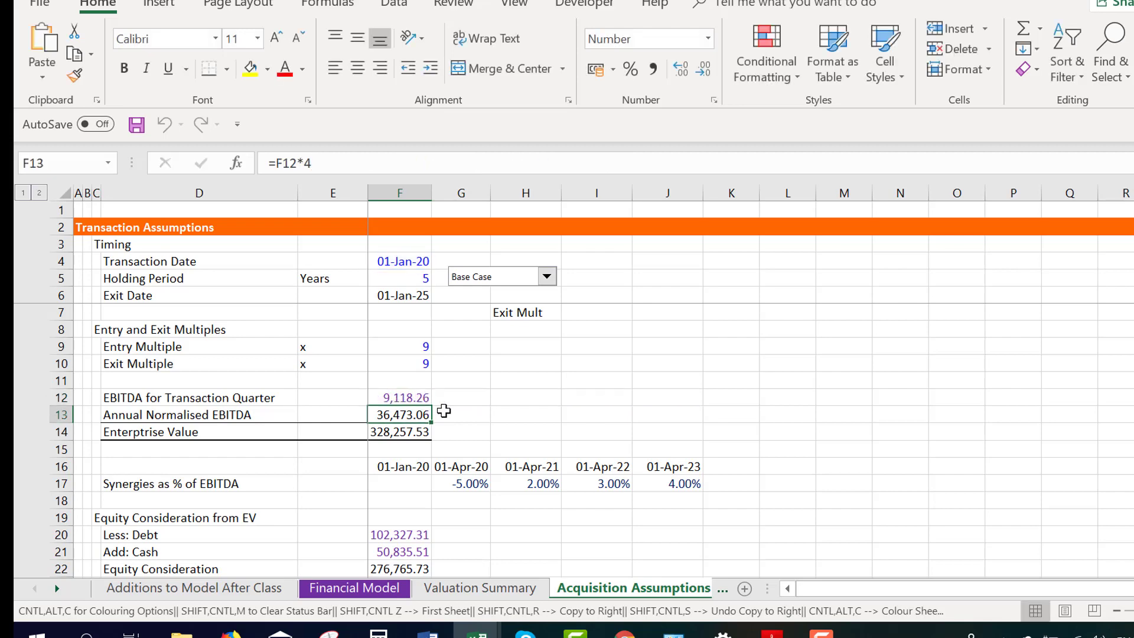
key(Up)
key(Up)
key(Up)
key(Down)
key(Down)
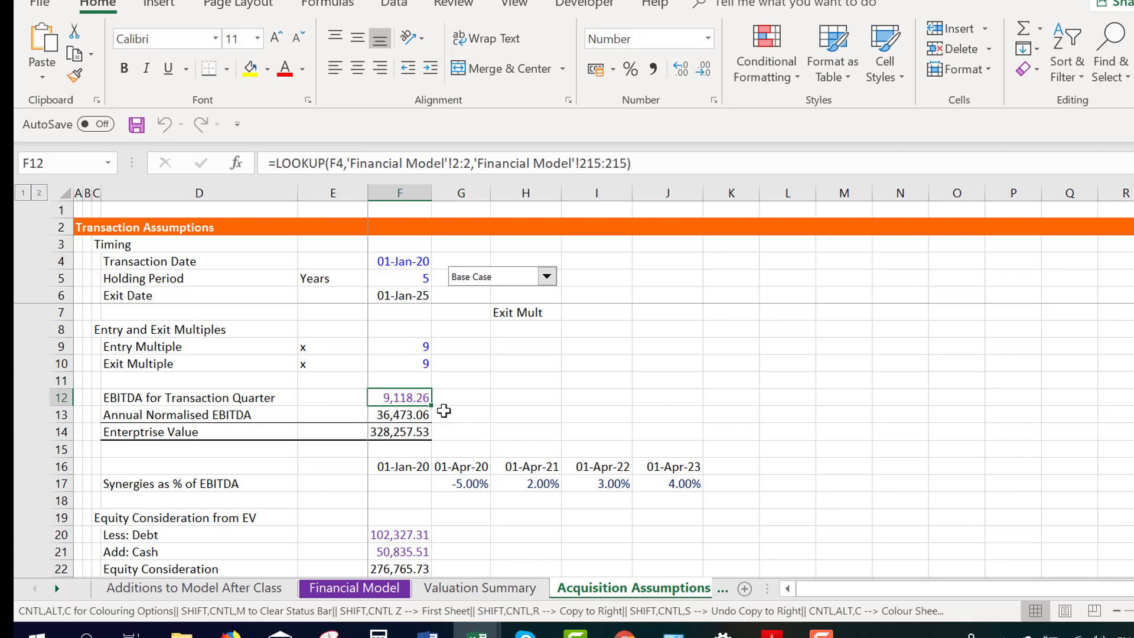
key(Down)
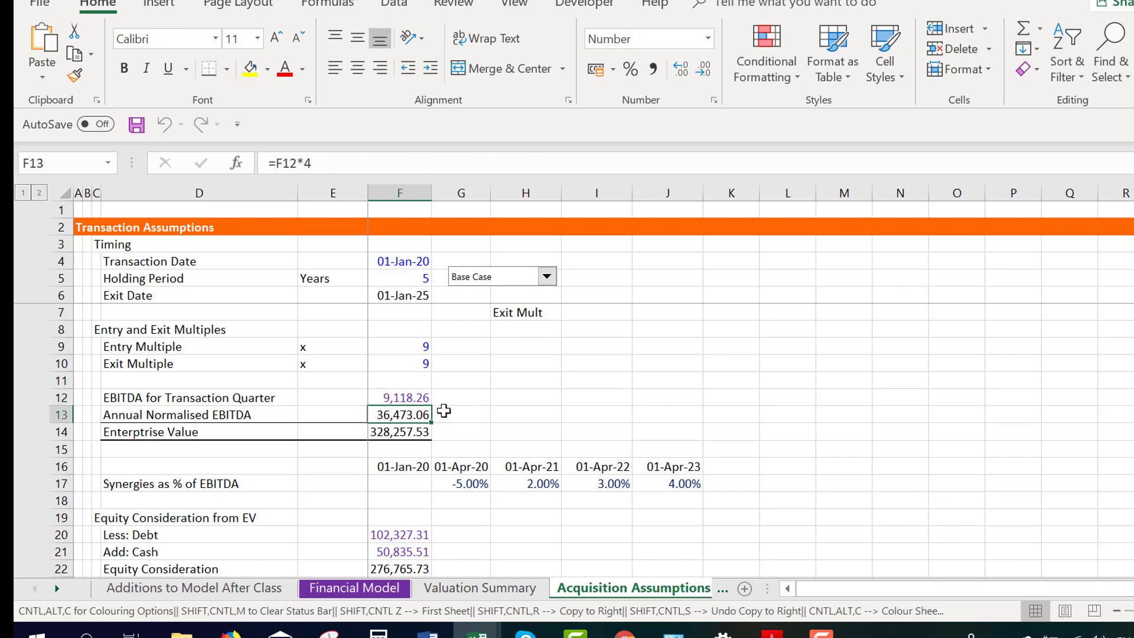
Check which cells feed the Enterprise Value formula in cell F14
key(Down)
key(Left)
key(Left)
key(Left)
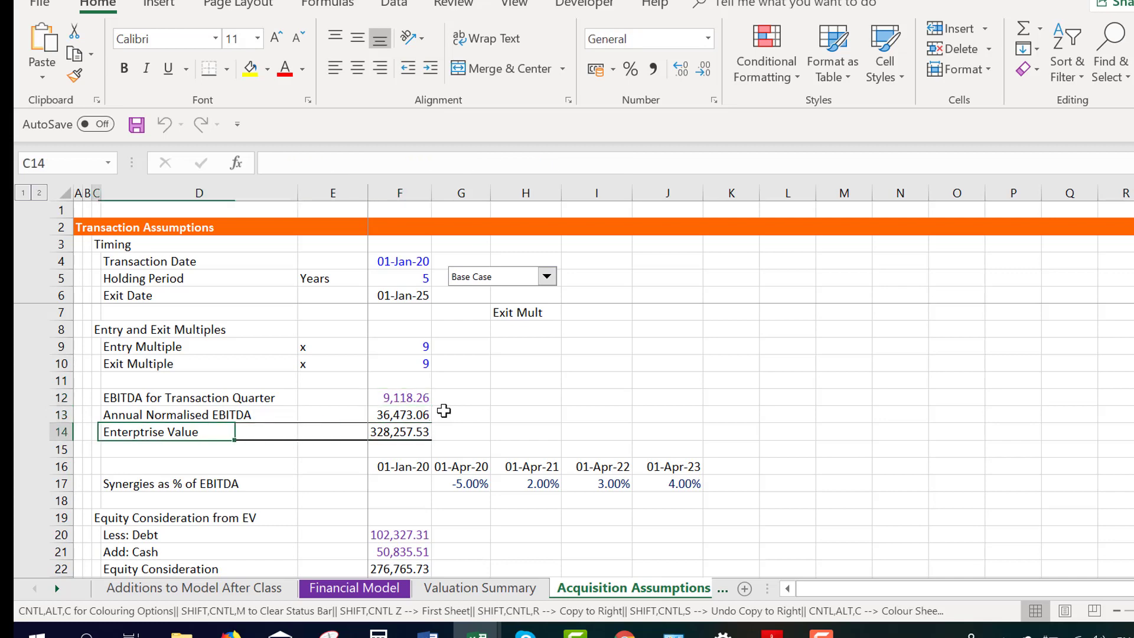
key(Right)
key(Right)
key(Right)
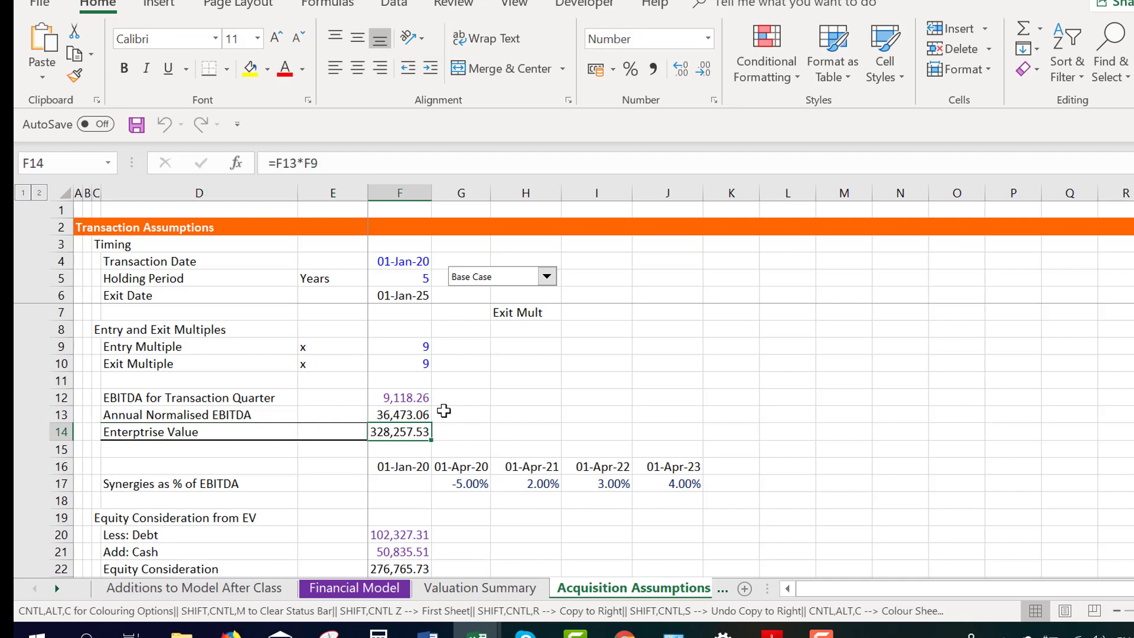
key(F2)
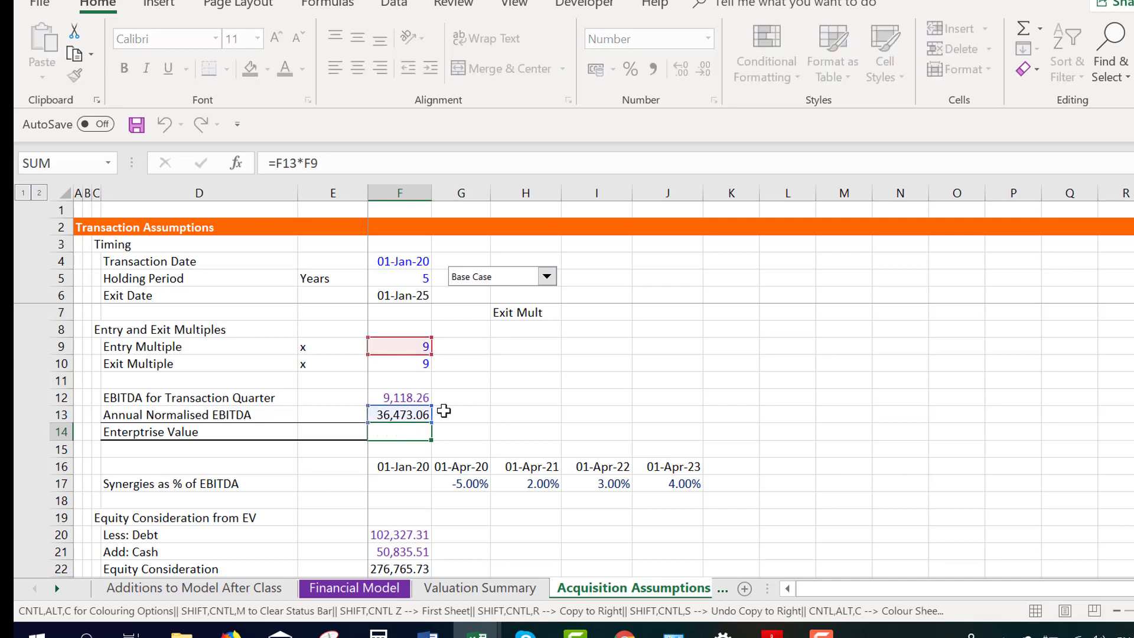
key(Escape)
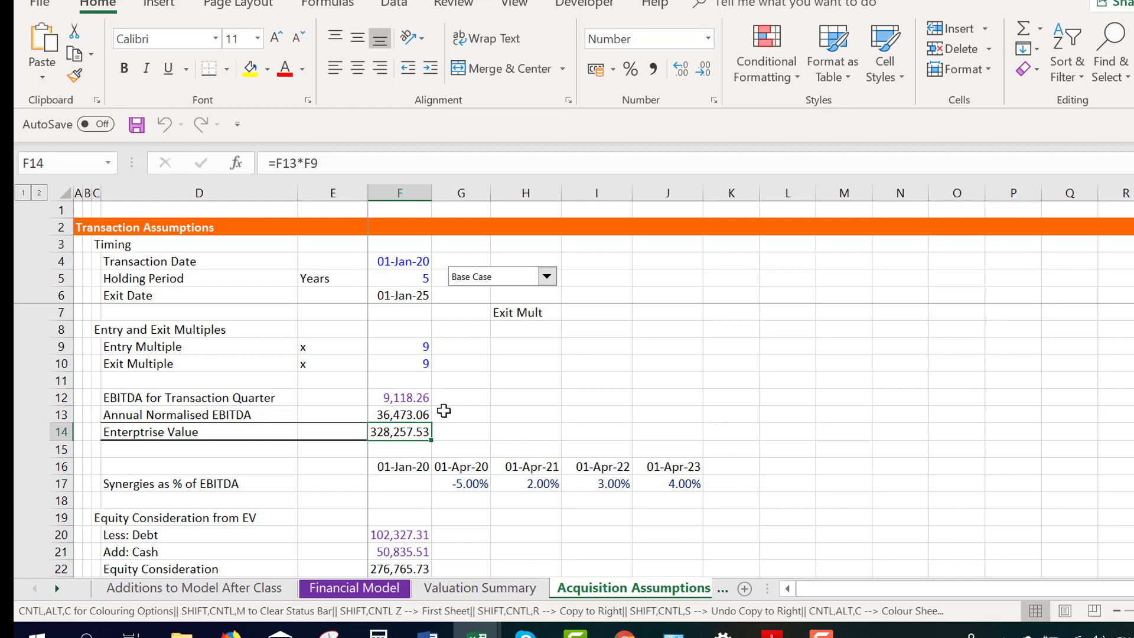
Try the Copy to Right macro on the Equity Consideration row D22:F22, and undo it with the matching macro
key(Down)
key(Down)
key(Down)
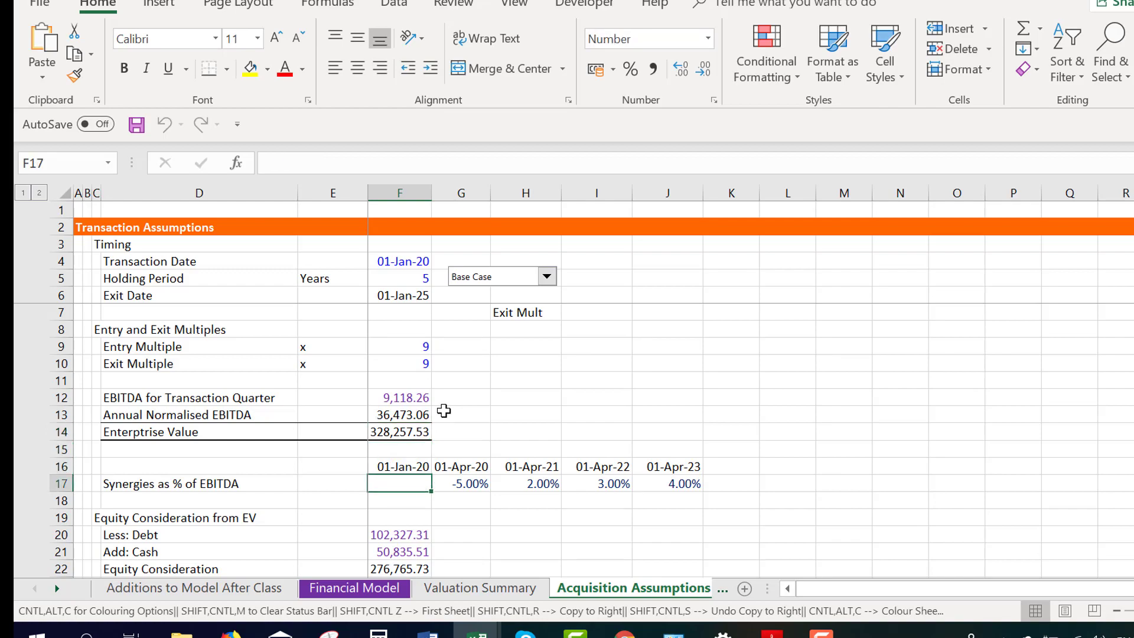
key(Down)
key(Down)
key(Down)
key(Down)
key(Down)
key(Down)
key(Down)
key(Down)
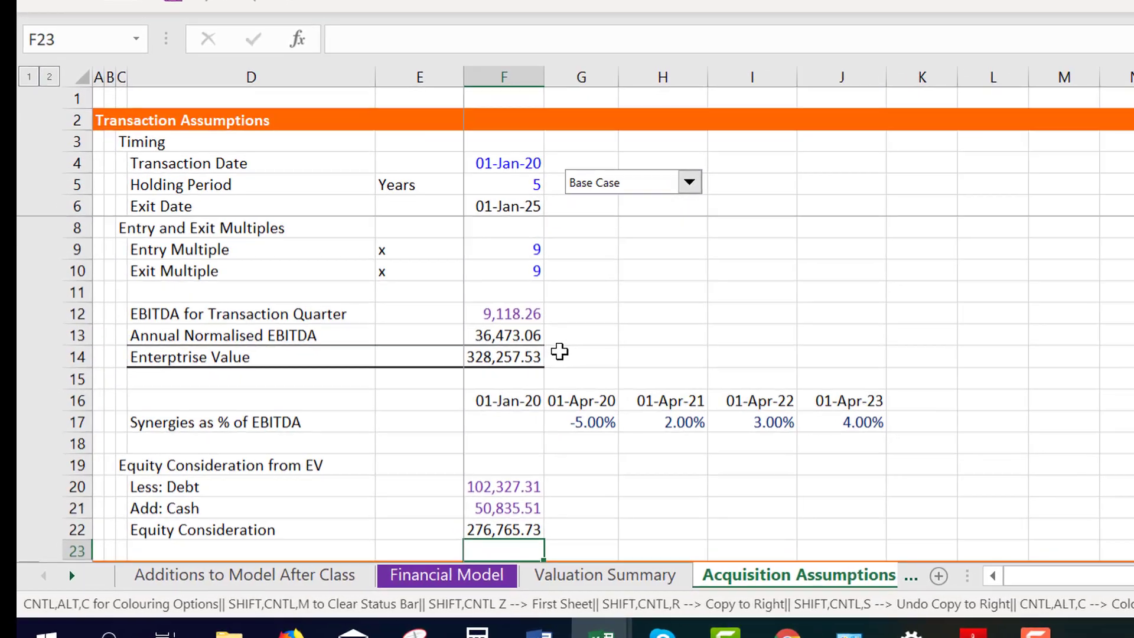
key(Up)
key(Up)
key(Up)
key(Left)
key(Left)
key(Left)
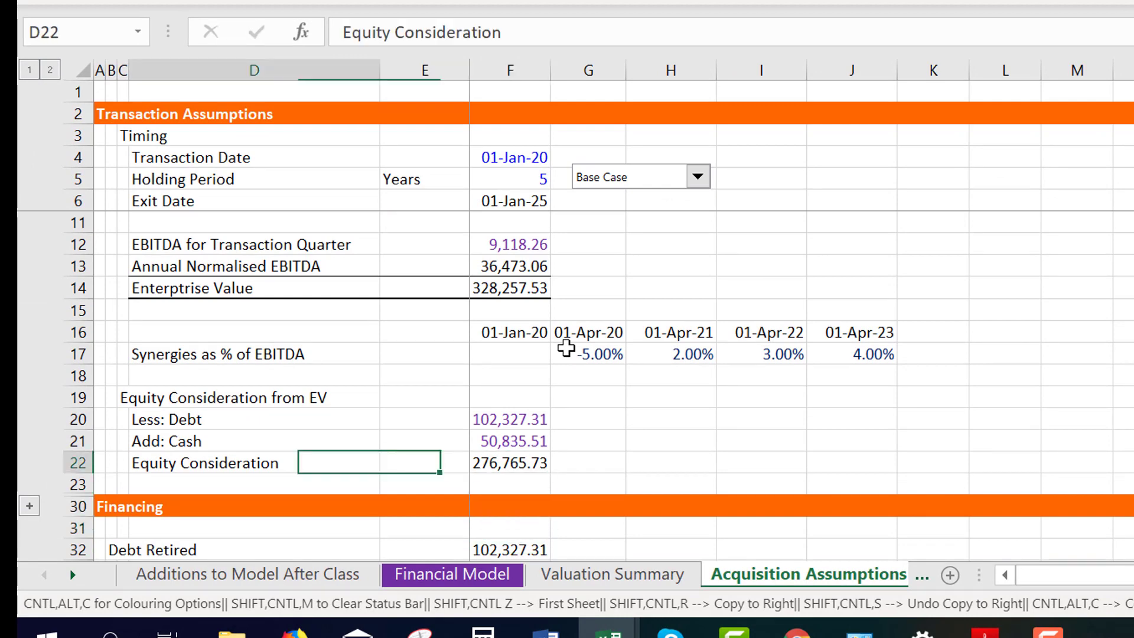
key(Right)
key(shift+Right)
key(shift+Right)
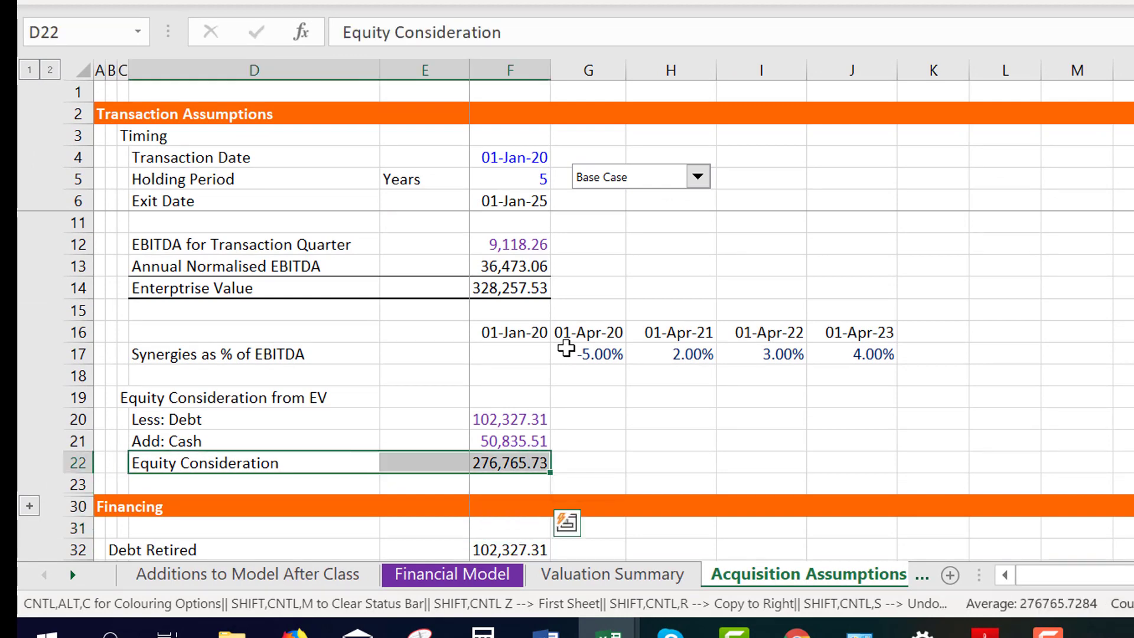
key(ctrl+shift+r)
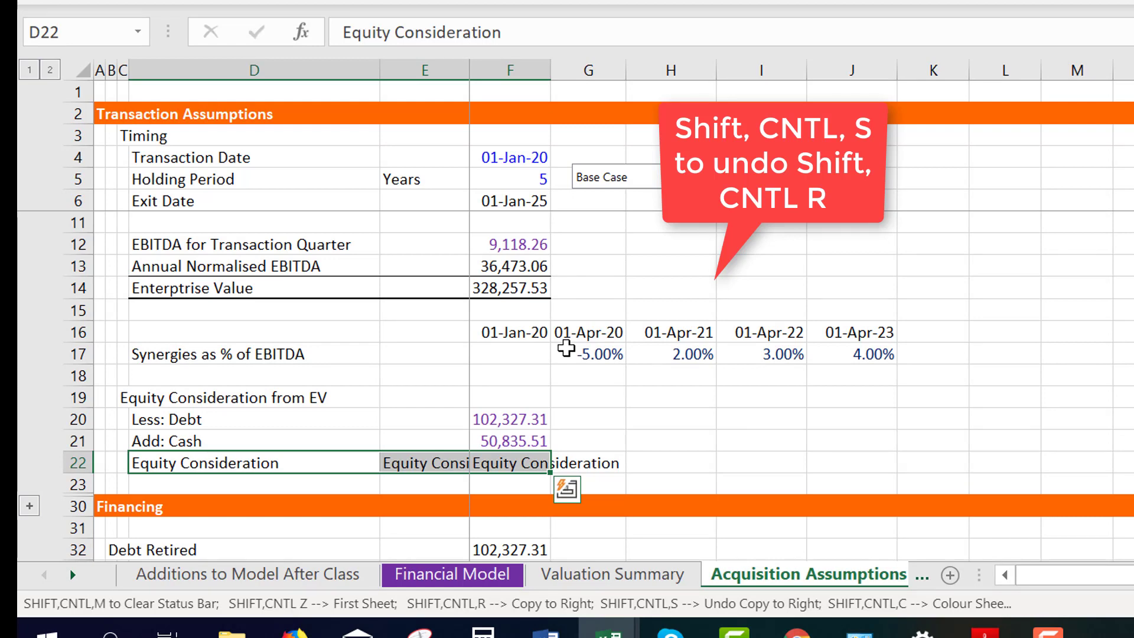
key(ctrl+shift+s)
key(Left)
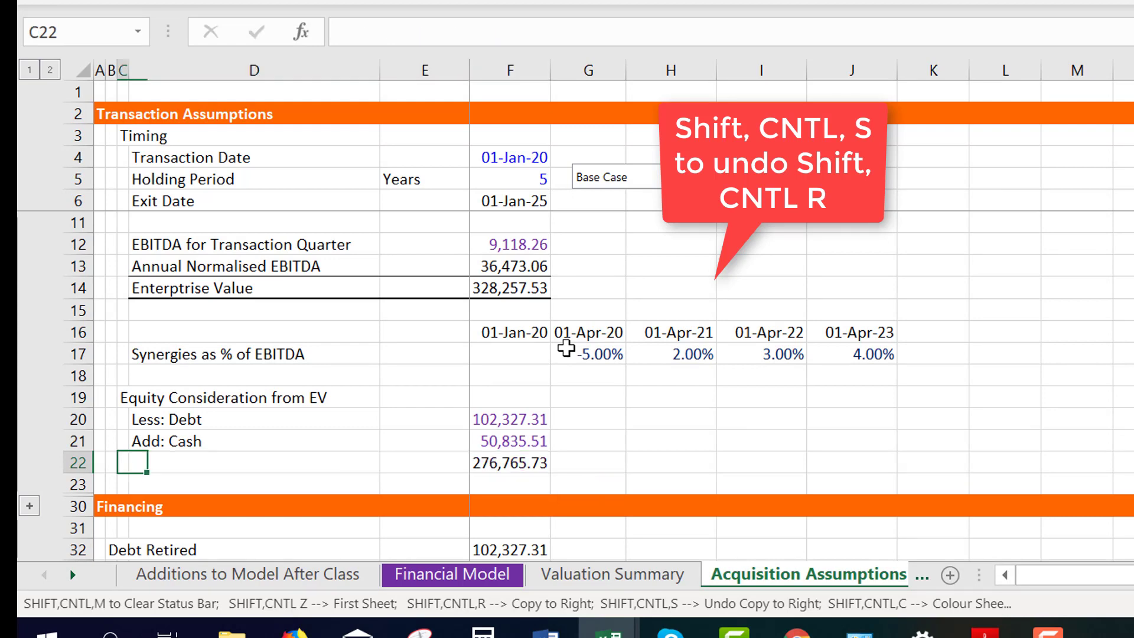
click(566, 348)
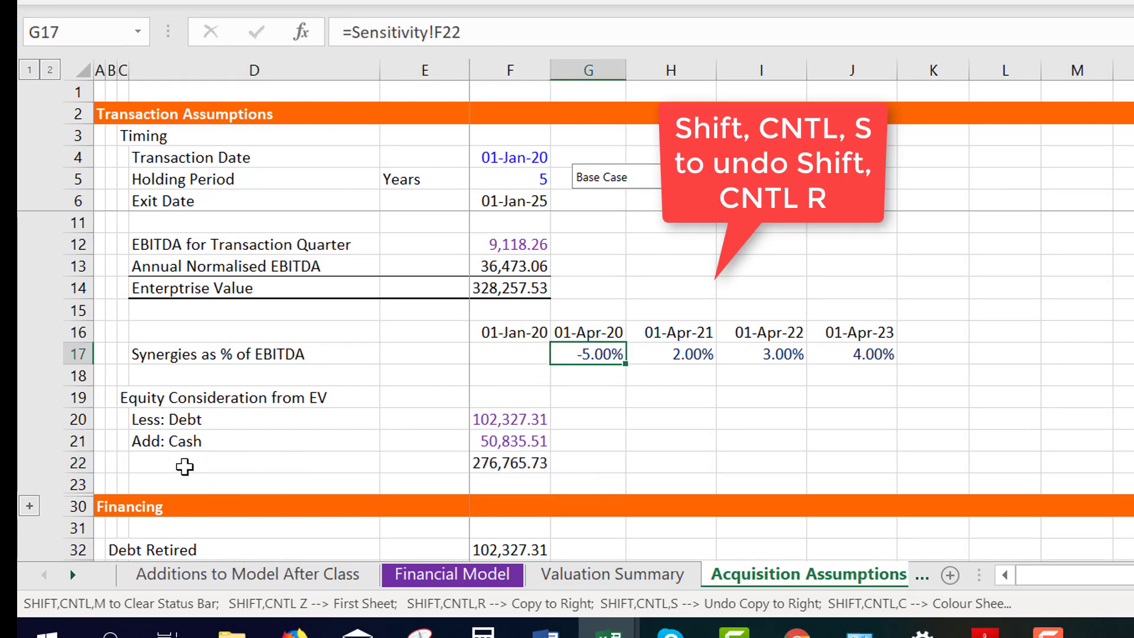
Label cell D22 under Equity Consideration from EV as "Total", and check the total's formula in F22
click(185, 466)
text(Total)
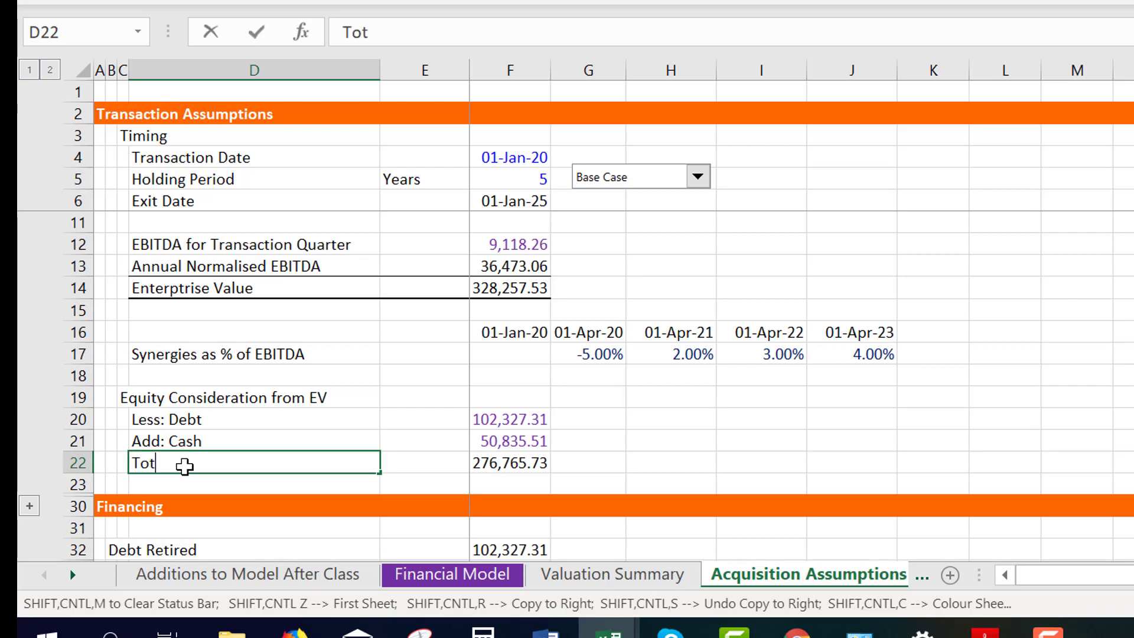
key(Return)
key(Up)
key(Right)
key(Right)
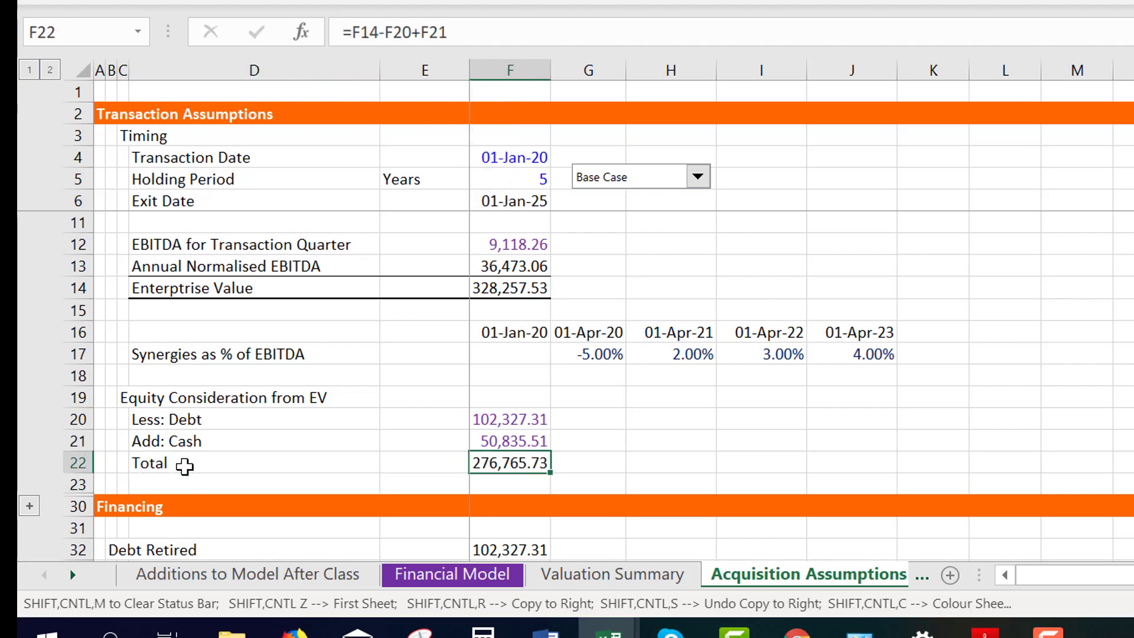
Format the Total row D22:F22 with a thin top border and a thick bottom border
key(Left)
key(Left)
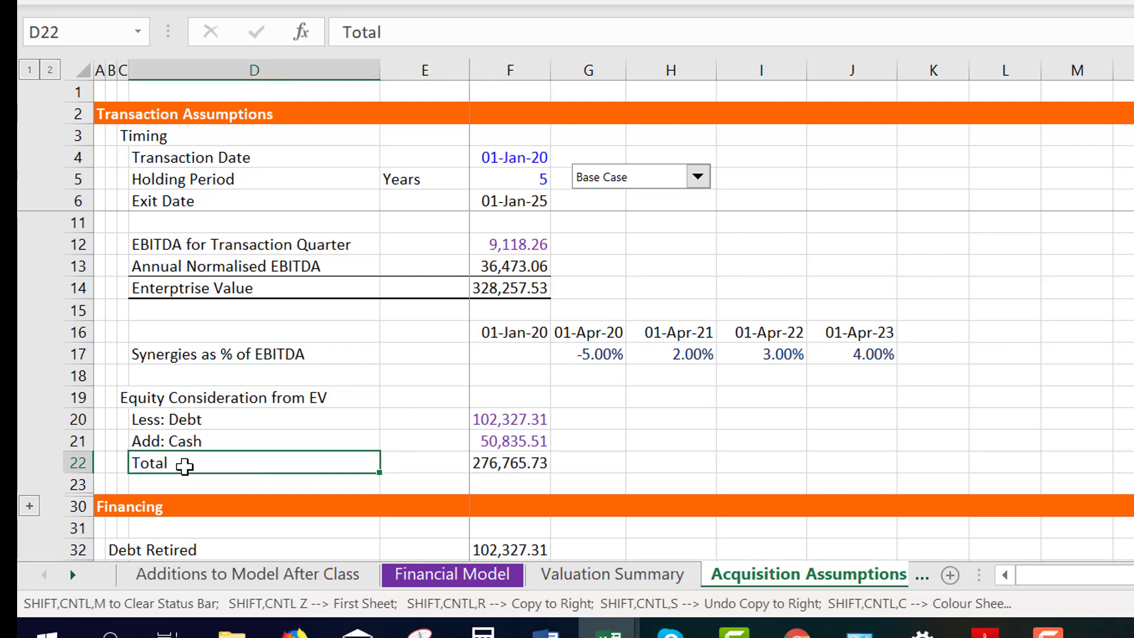
key(shift+Right)
key(shift+Right)
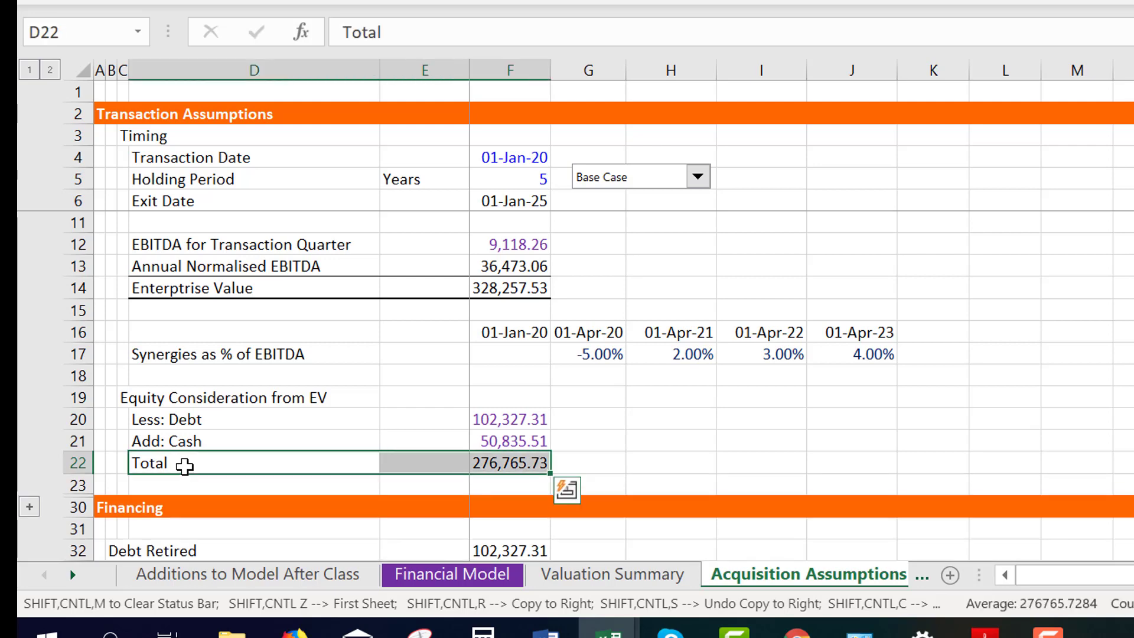
key(Right)
key(Right)
key(Right)
Examine how the total in F22 derives from Enterprise Value in F14, debt in F20 and cash in F21
key(Up)
key(Up)
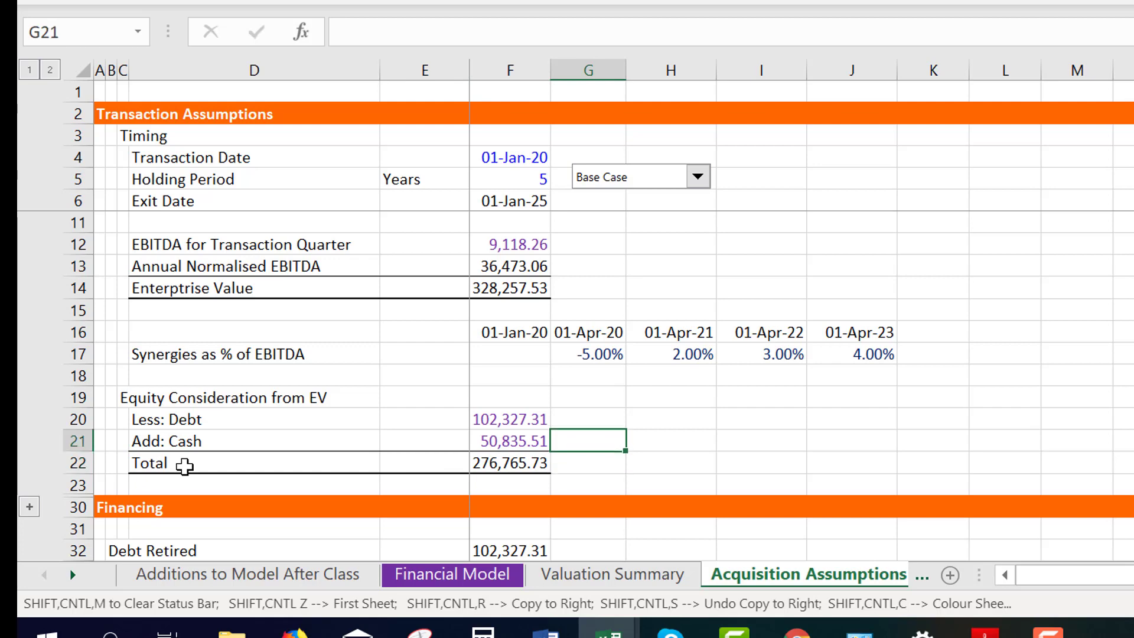
key(Left)
key(Up)
key(Down)
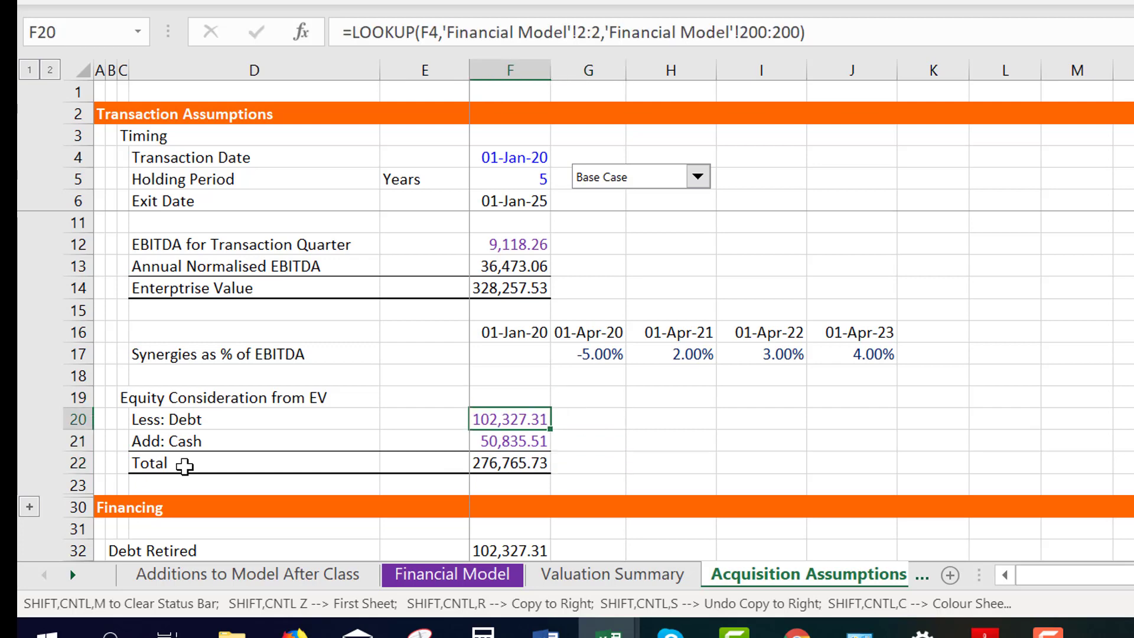
key(Up)
key(Up)
key(Up)
key(Up)
key(Up)
key(Up)
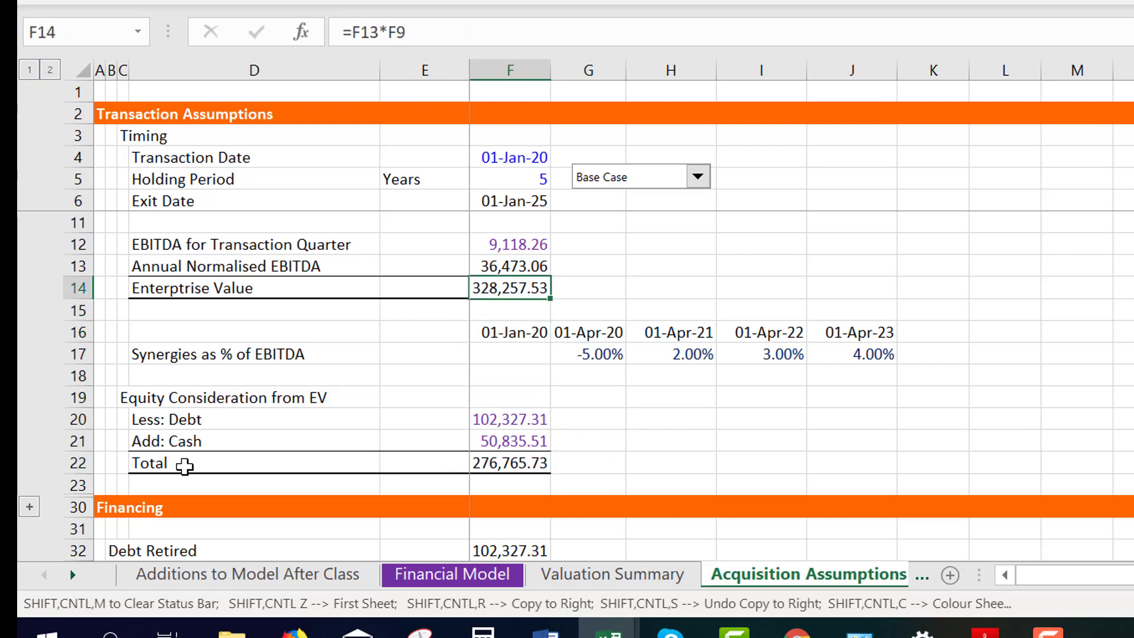
key(Down)
key(Down)
key(Down)
key(Down)
key(Down)
key(Down)
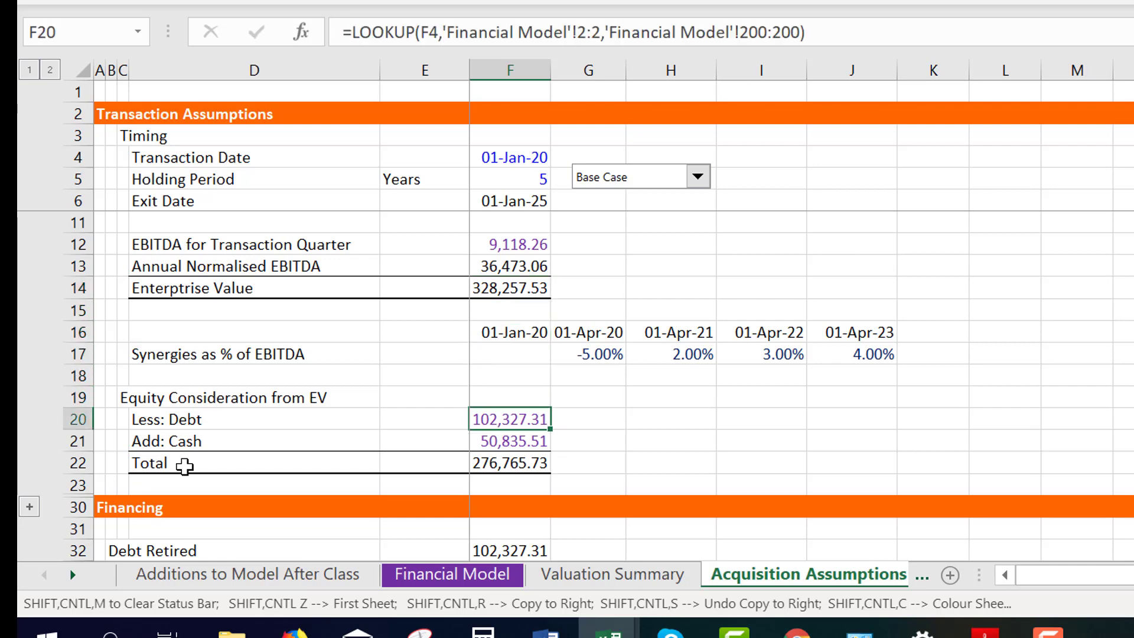
key(Down)
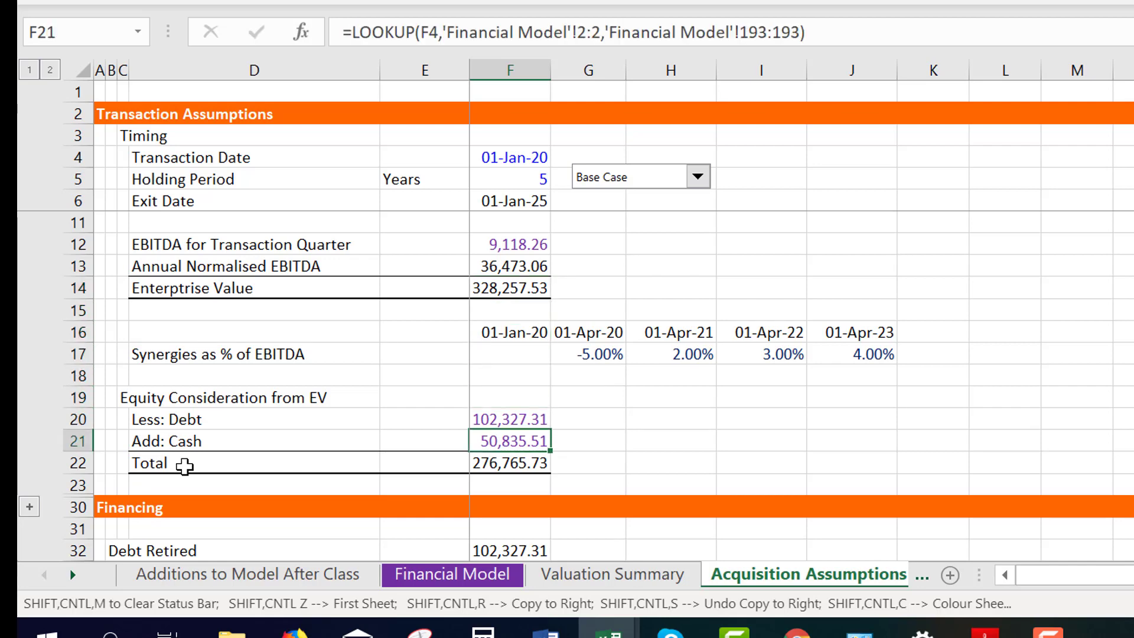
key(Down)
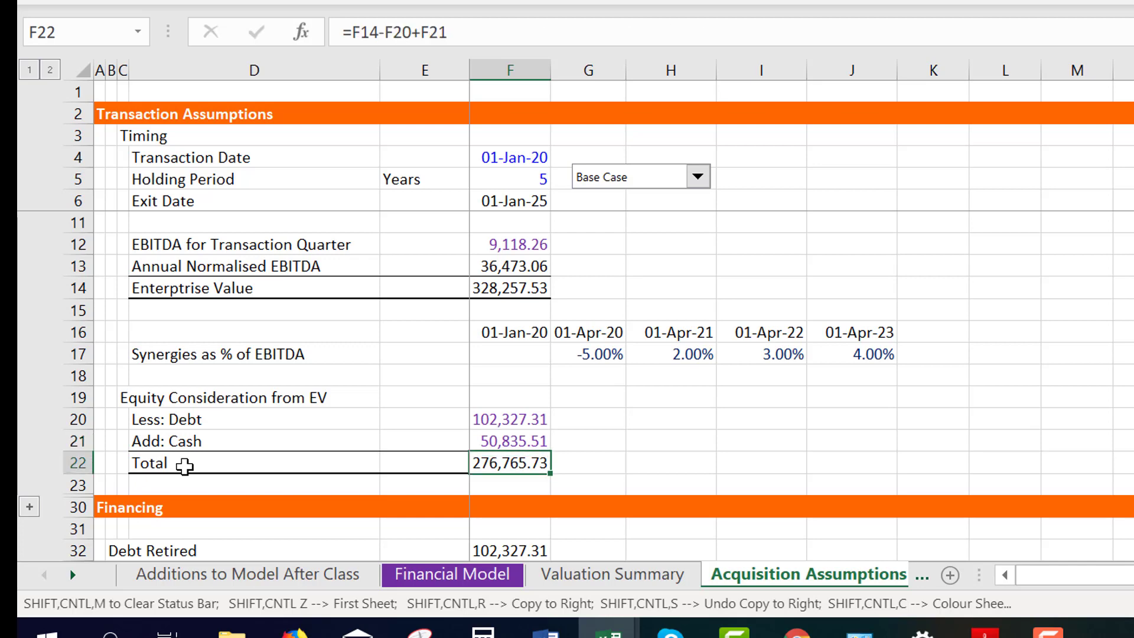
Review the Transaction Assumptions section from the timing inputs through the multiples and synergies to the equity consideration
key(Up)
key(Up)
key(Up)
key(Up)
key(Up)
key(Up)
key(Up)
key(Up)
key(Up)
key(Up)
key(Up)
key(Up)
key(Up)
key(Up)
key(Up)
key(Up)
key(Up)
key(Up)
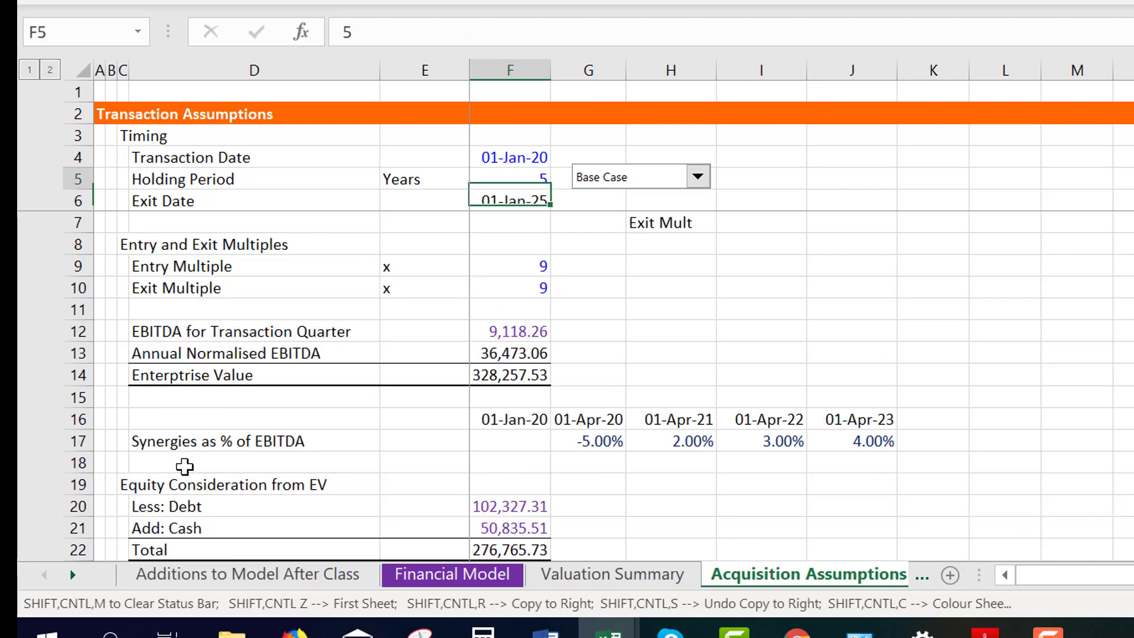
key(Down)
key(Down)
key(Down)
key(Down)
key(Down)
key(Down)
key(Down)
key(Down)
key(Down)
key(Down)
key(Down)
key(Down)
key(Down)
key(Down)
key(Down)
key(Down)
key(Down)
key(Down)
key(Down)
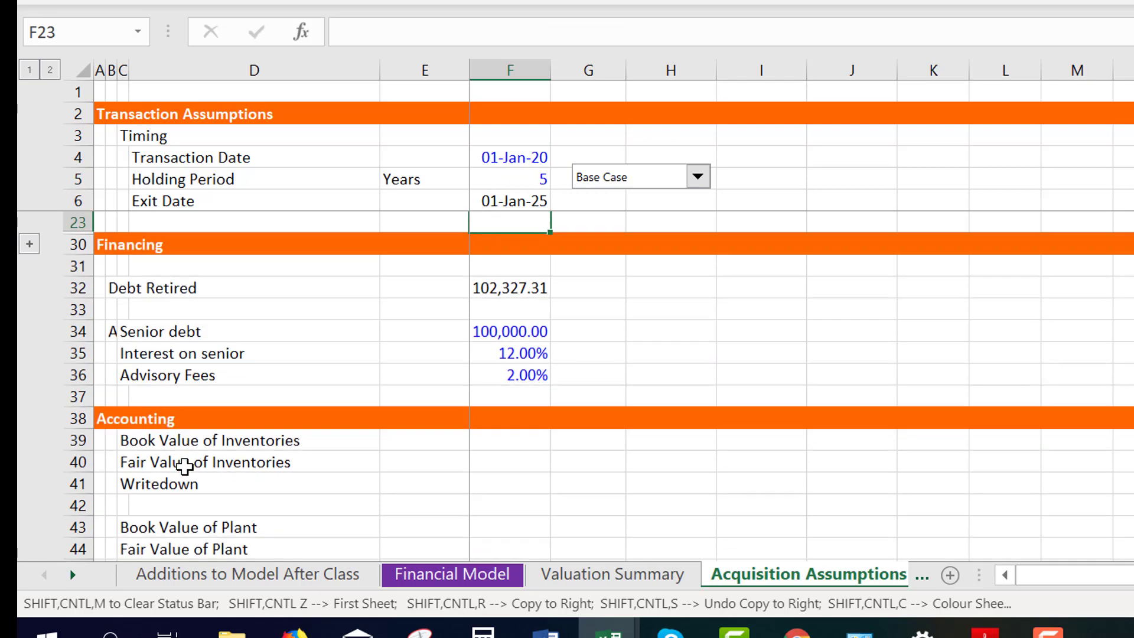
Review the Financing assumptions and the inventory rows of the Accounting section in rows 30 to 42
key(Down)
key(Down)
key(Down)
key(Down)
key(Down)
key(Down)
key(Down)
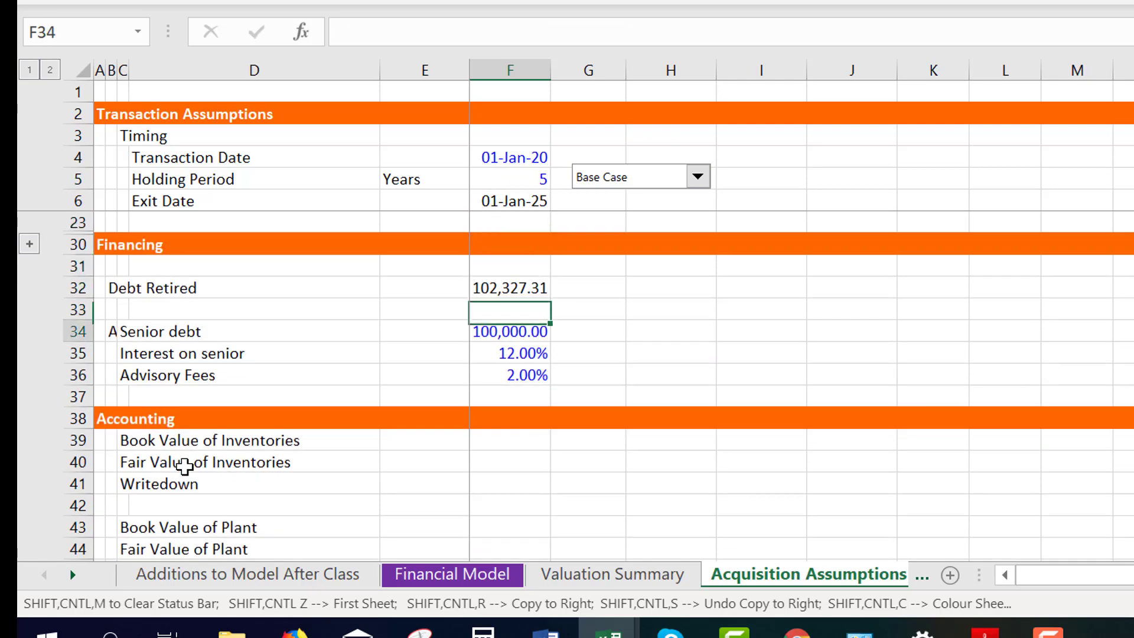
key(Down)
key(Down)
key(Down)
key(Down)
key(Down)
key(Down)
key(Down)
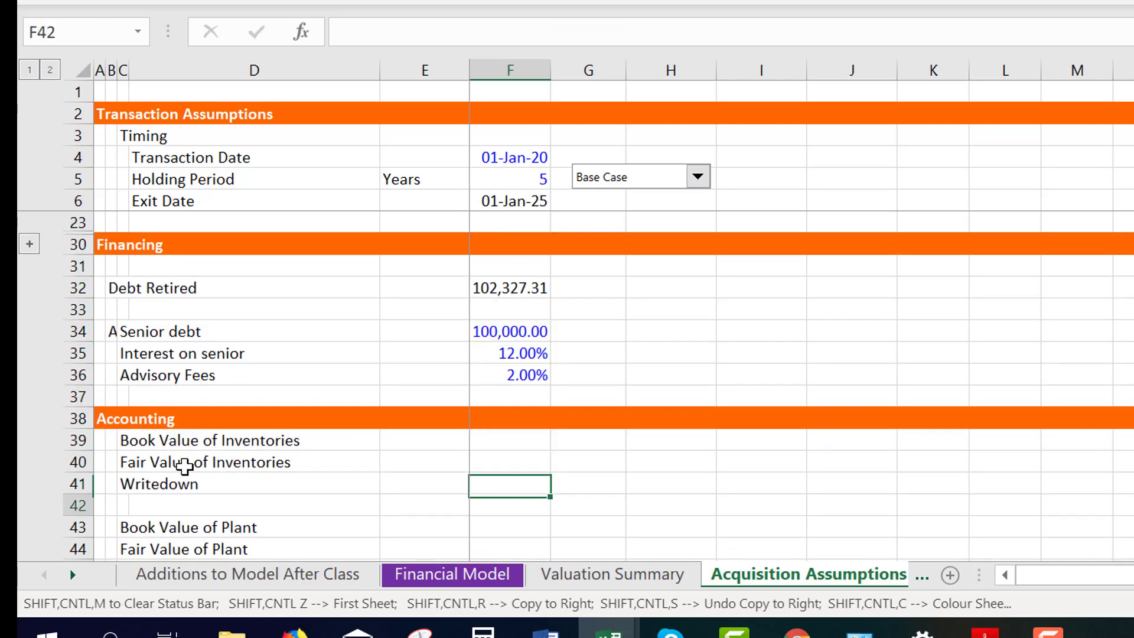
Examine the Uses and Sources of Funds for Acquisition table in rows 47 to 60
key(Down)
key(Down)
key(Down)
key(Down)
key(Down)
key(Down)
key(Down)
key(Down)
key(Down)
key(Down)
key(Down)
key(Down)
key(Down)
key(Down)
key(Down)
key(Down)
key(Down)
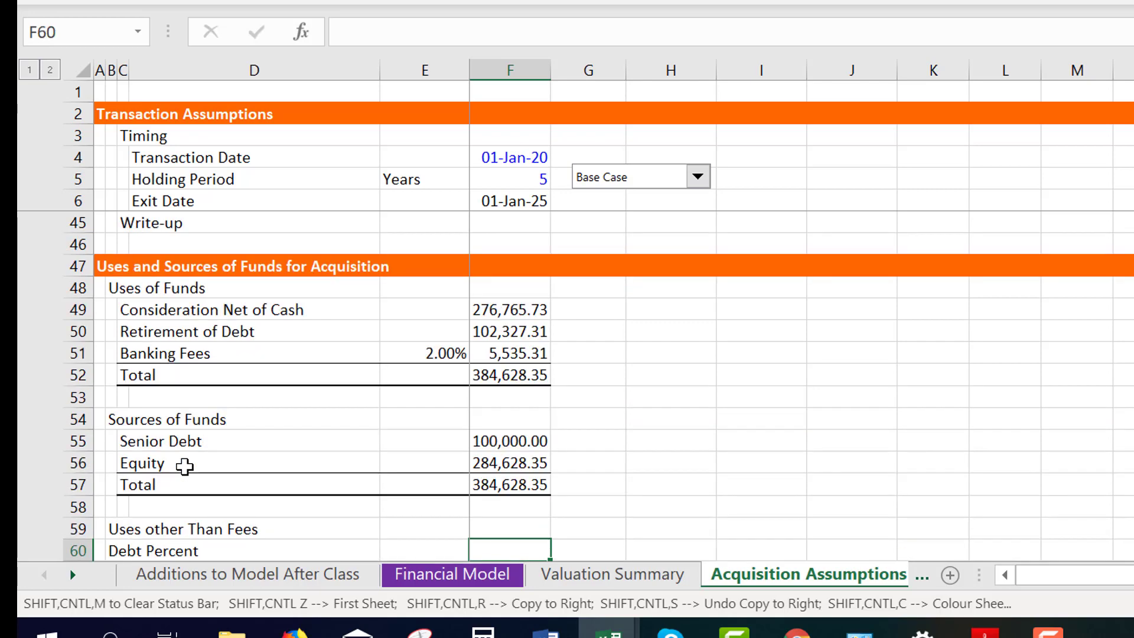
Go back up to the Financing and Accounting sections to look at their inputs again
key(Up)
key(Up)
key(Up)
key(Up)
key(Up)
key(Up)
key(Up)
key(Up)
key(Up)
key(Up)
key(Up)
key(Up)
key(Up)
key(Up)
key(Up)
key(Up)
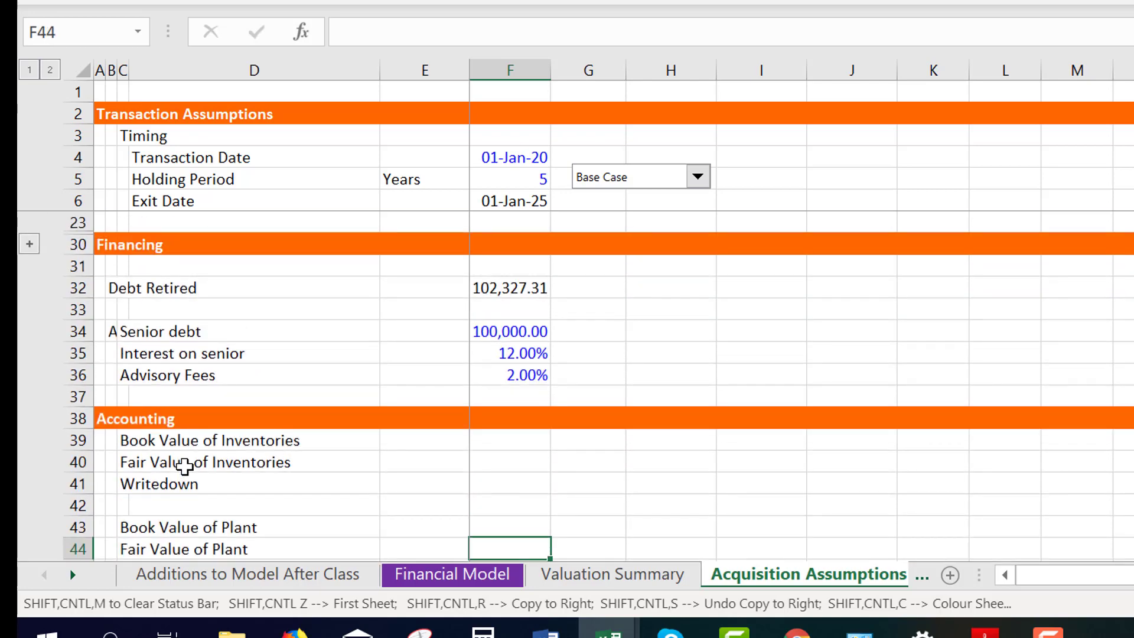
Go back up the Acquisition Assumptions sheet to the Enterprise Value formula in F14
key(Up)
key(Up)
key(Up)
key(Up)
key(Up)
key(Up)
key(Up)
key(Up)
key(Up)
key(Up)
key(Up)
key(Up)
key(Up)
key(Up)
key(Up)
key(Up)
key(Up)
key(Up)
key(Up)
key(Up)
key(Up)
key(Up)
key(Up)
key(Up)
key(Up)
key(Up)
key(Up)
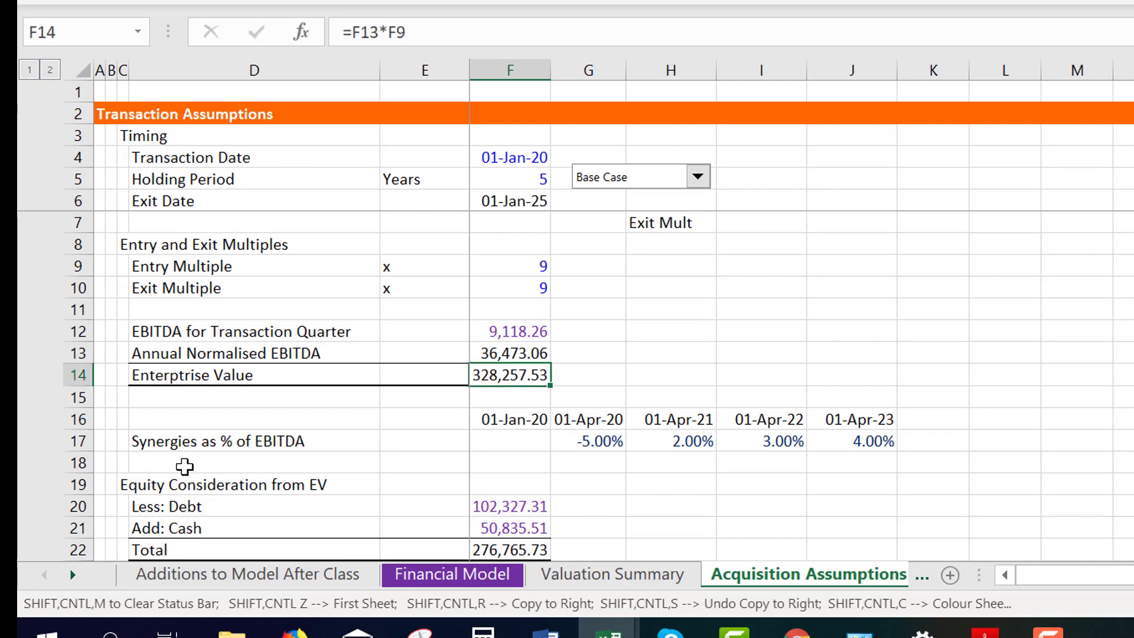
On the Acquistion Model sheet, inspect the formula behind the first quarter date in H2 of the timeline
key(ctrl+Page_Down)
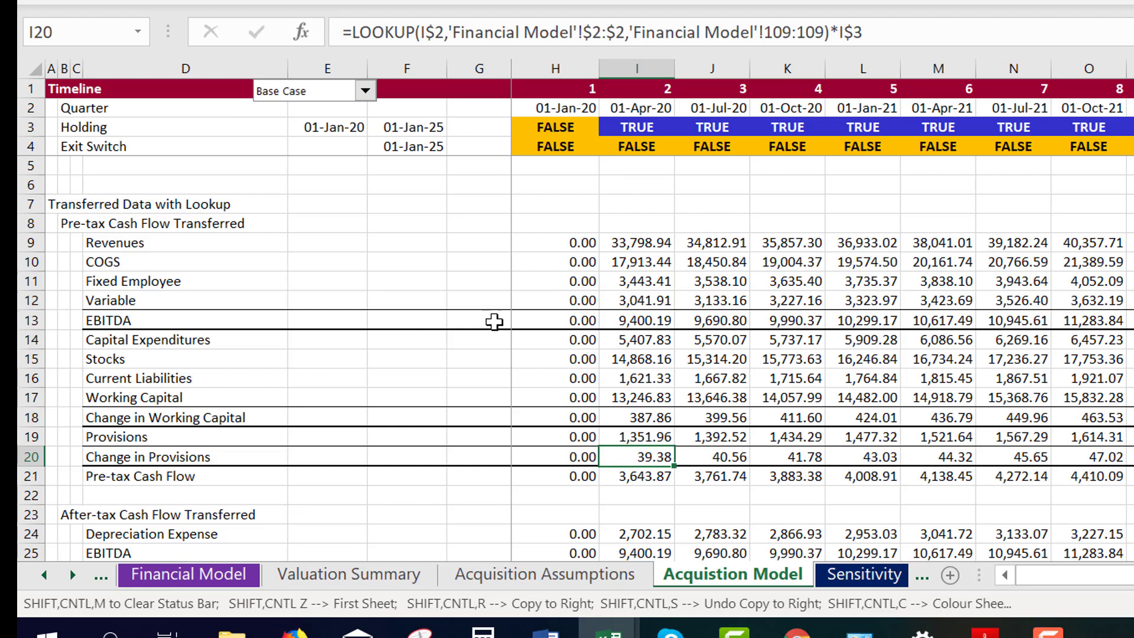
click(559, 173)
key(Up)
key(Up)
key(Up)
key(Left)
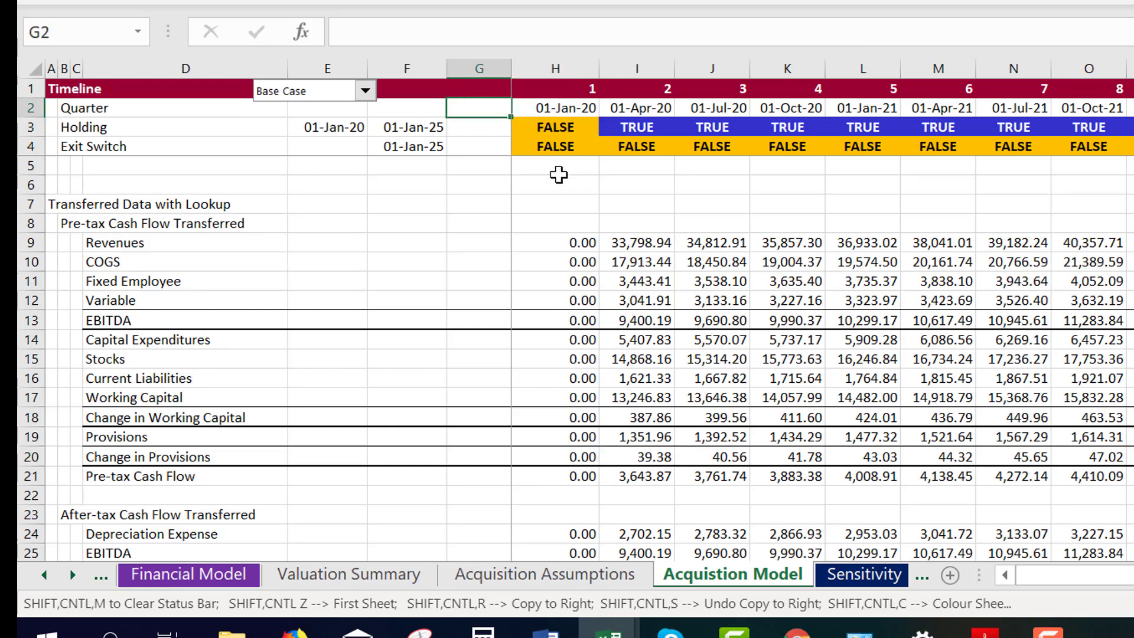
key(Right)
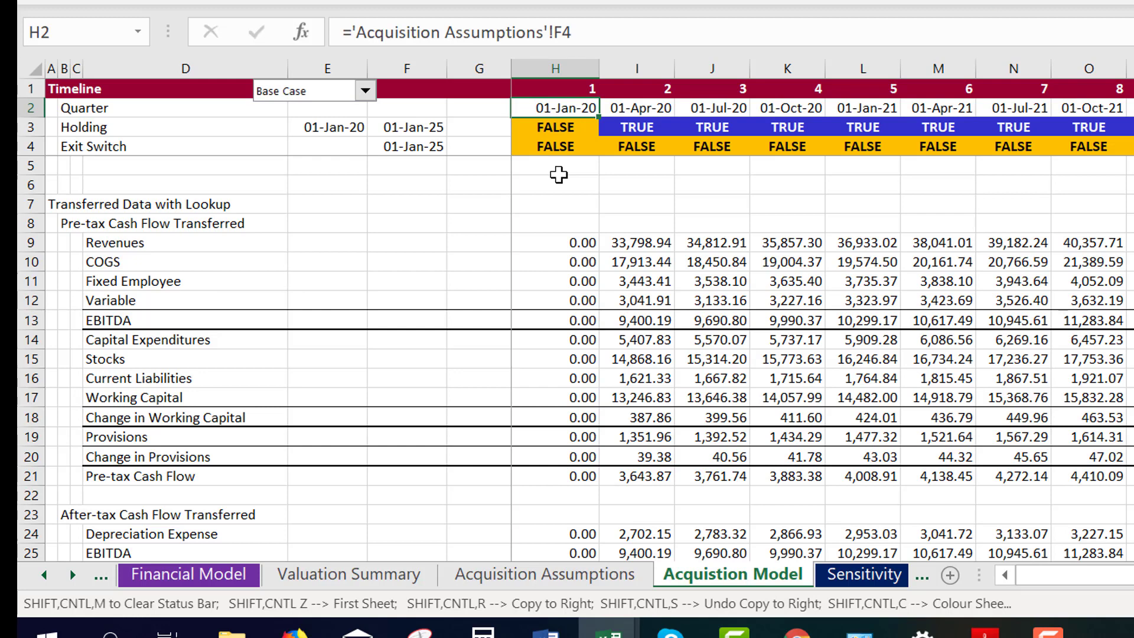
key(Left)
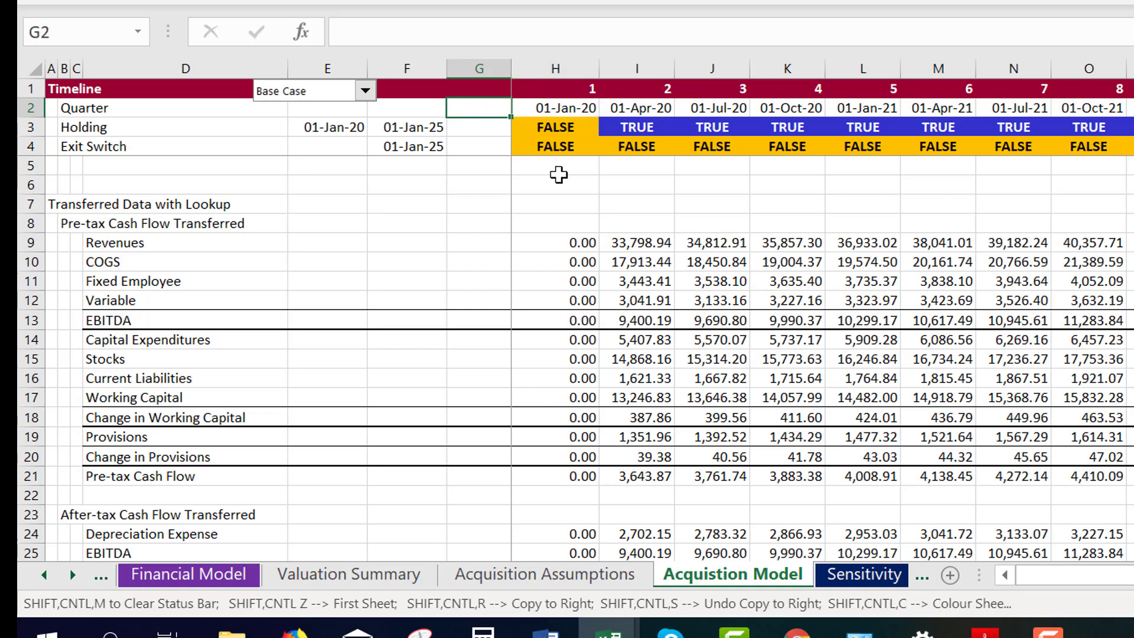
key(Right)
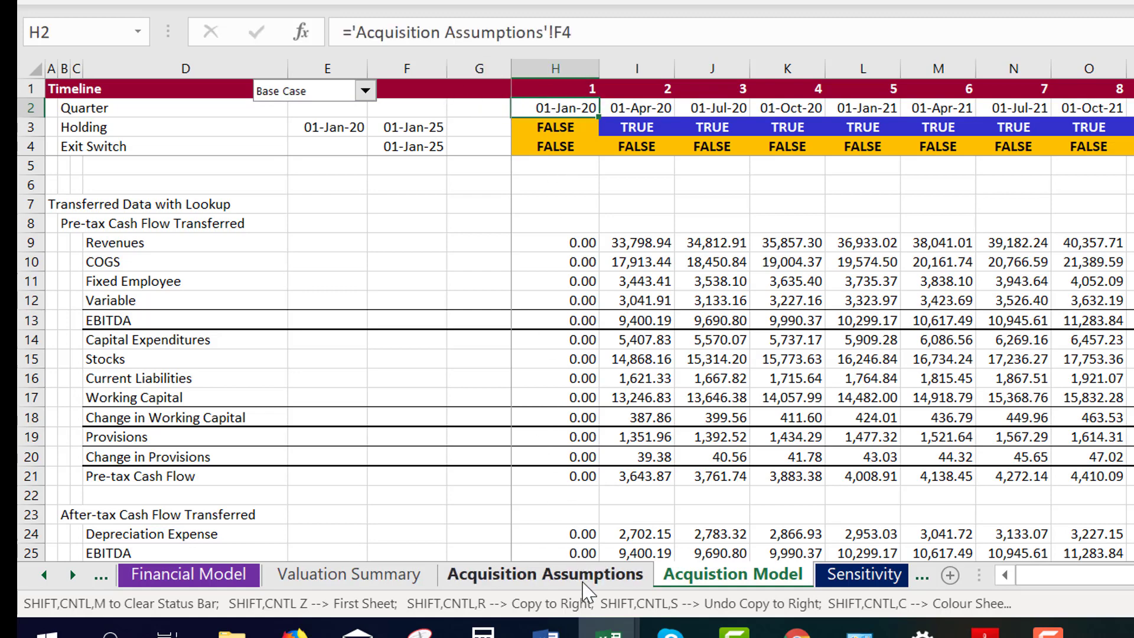
Give the Acquisition Assumptions sheet tab a custom magenta colour
right_click(583, 576)
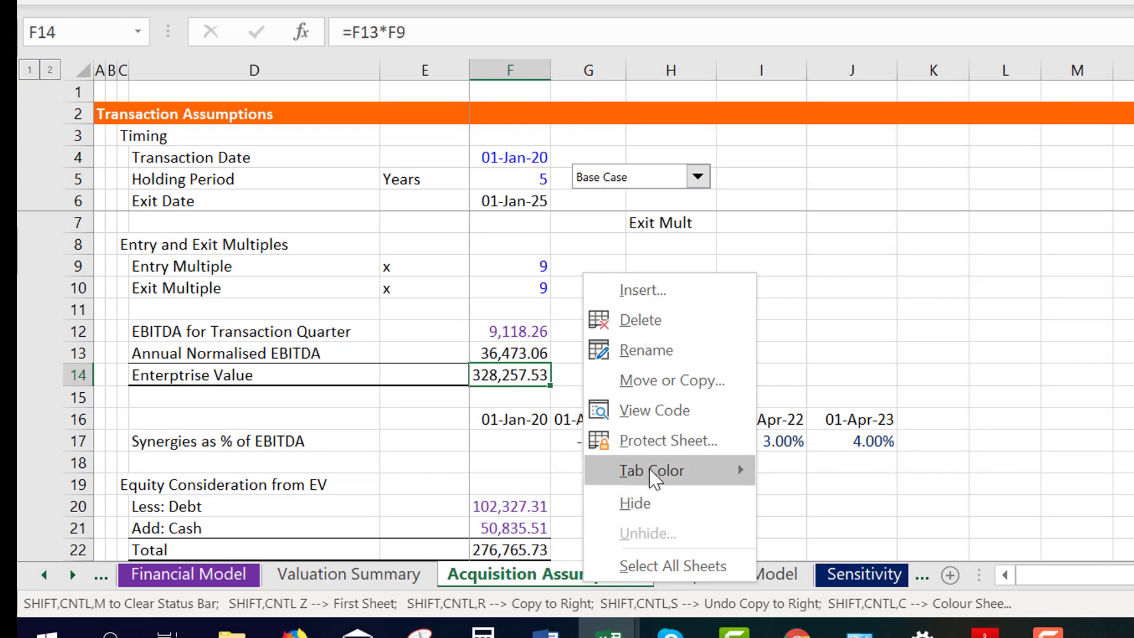
mouse_move(650, 470)
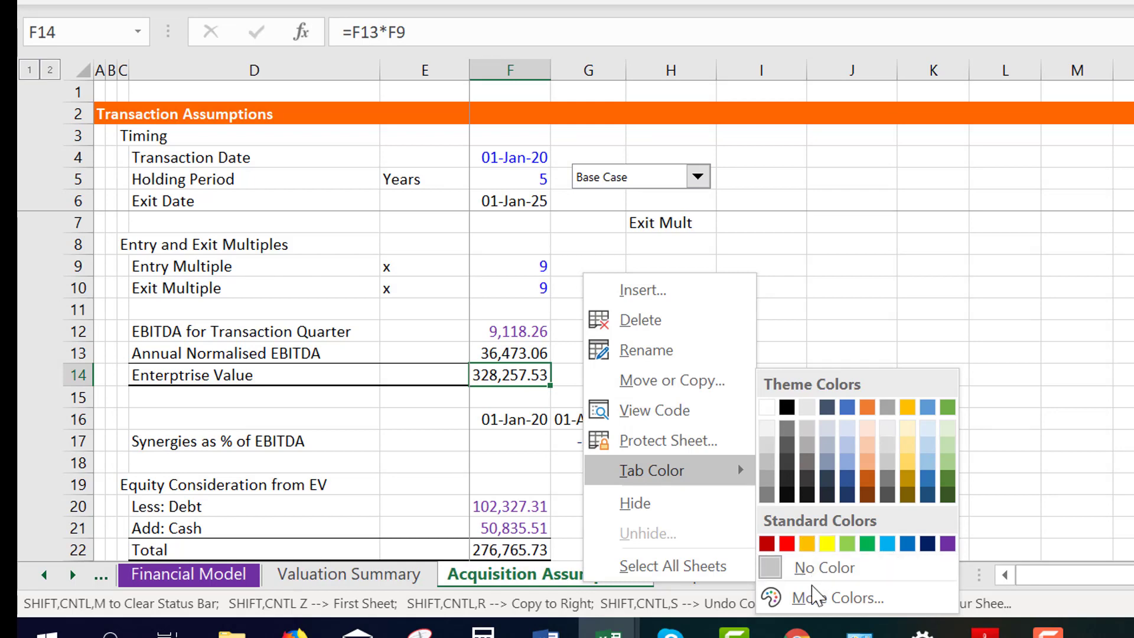
click(808, 597)
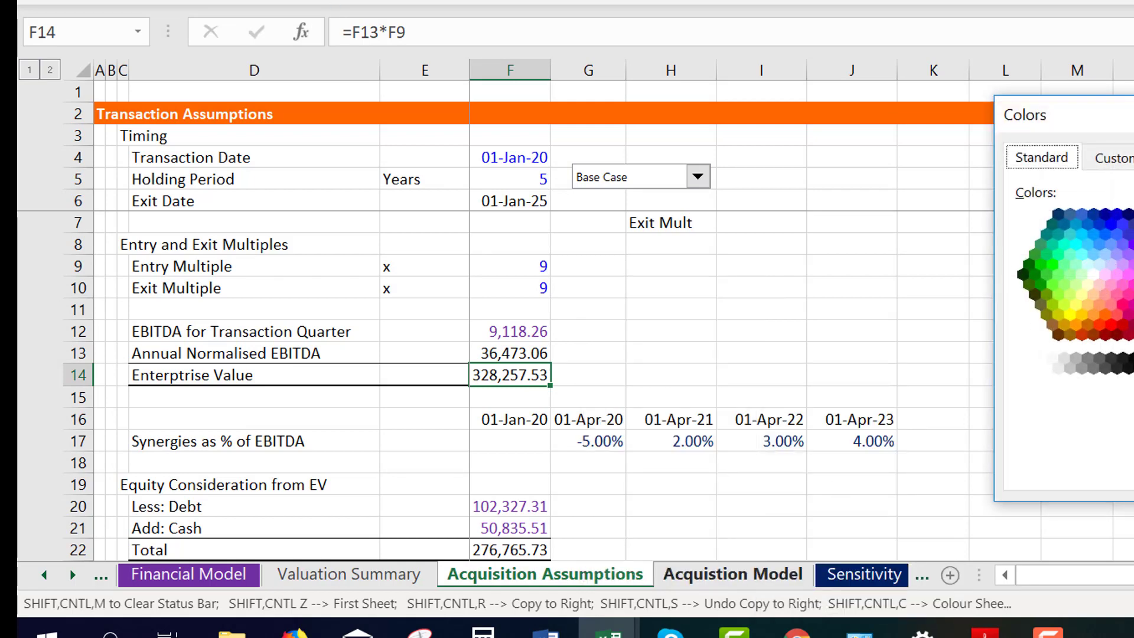
click(1129, 304)
key(Return)
click(694, 366)
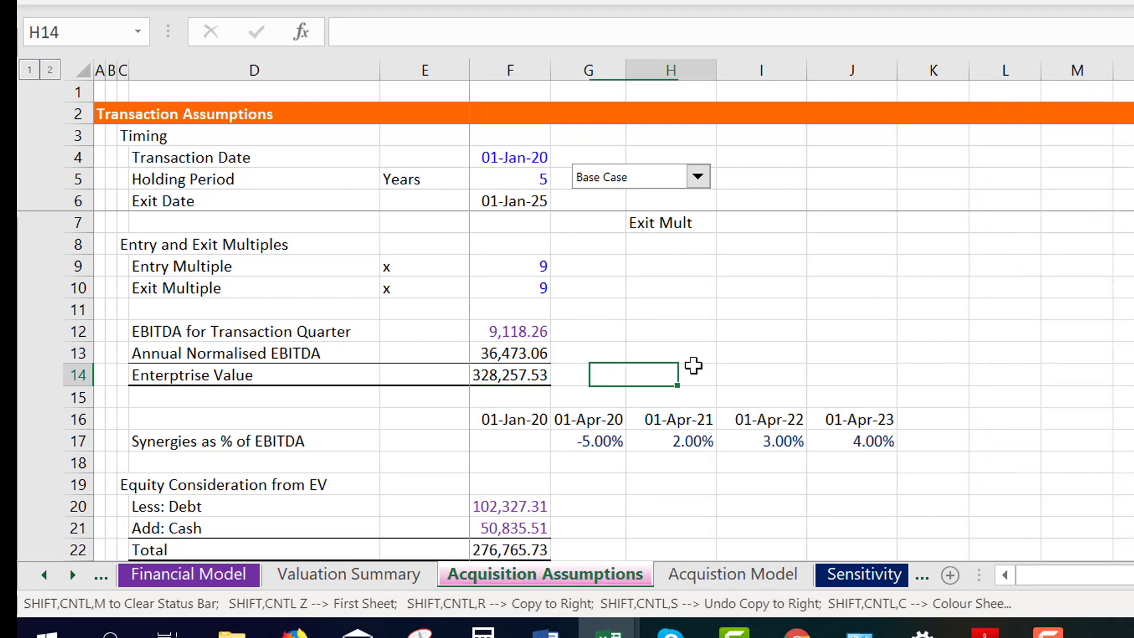
Run the sheet colouring macro on the Acquistion Model sheet with its preset colour options
key(ctrl+Page_Down)
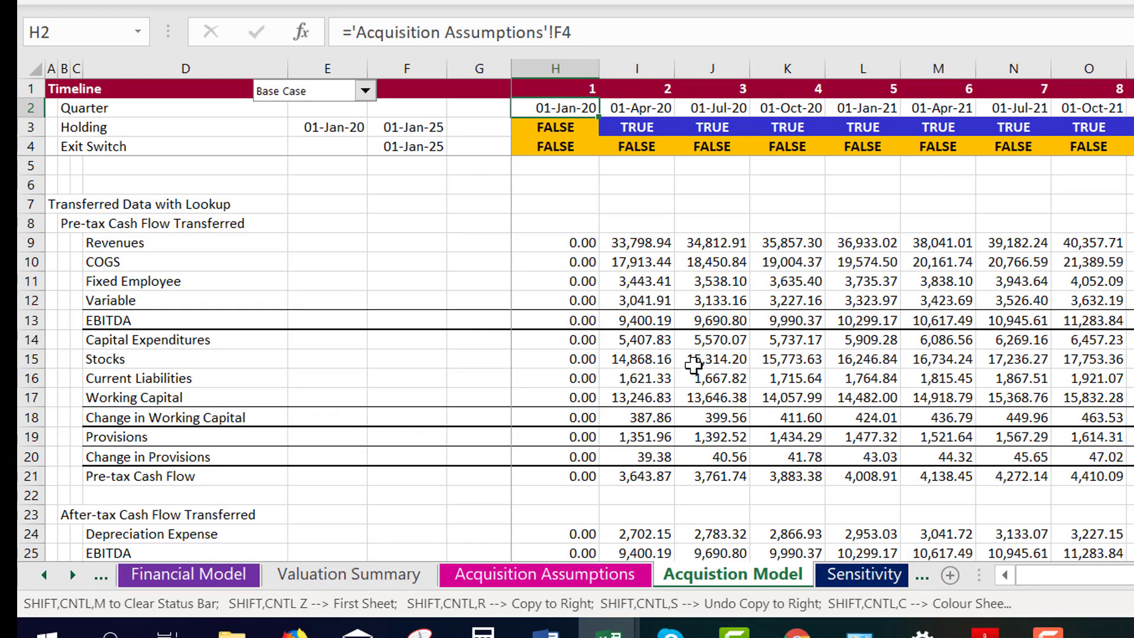
key(ctrl+shift+c)
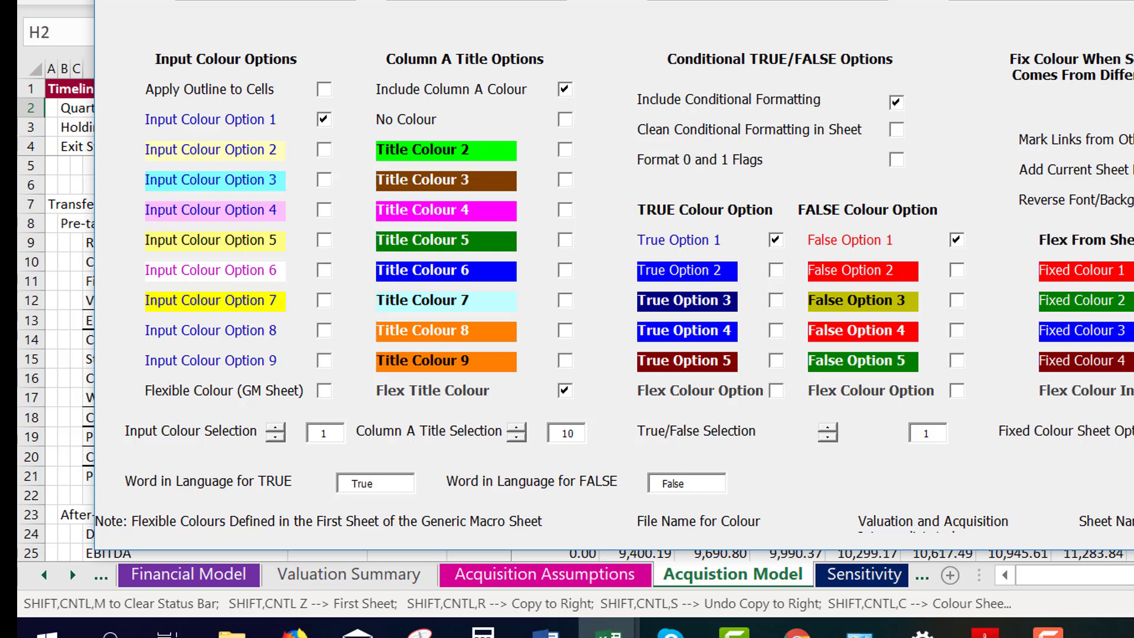
key(Return)
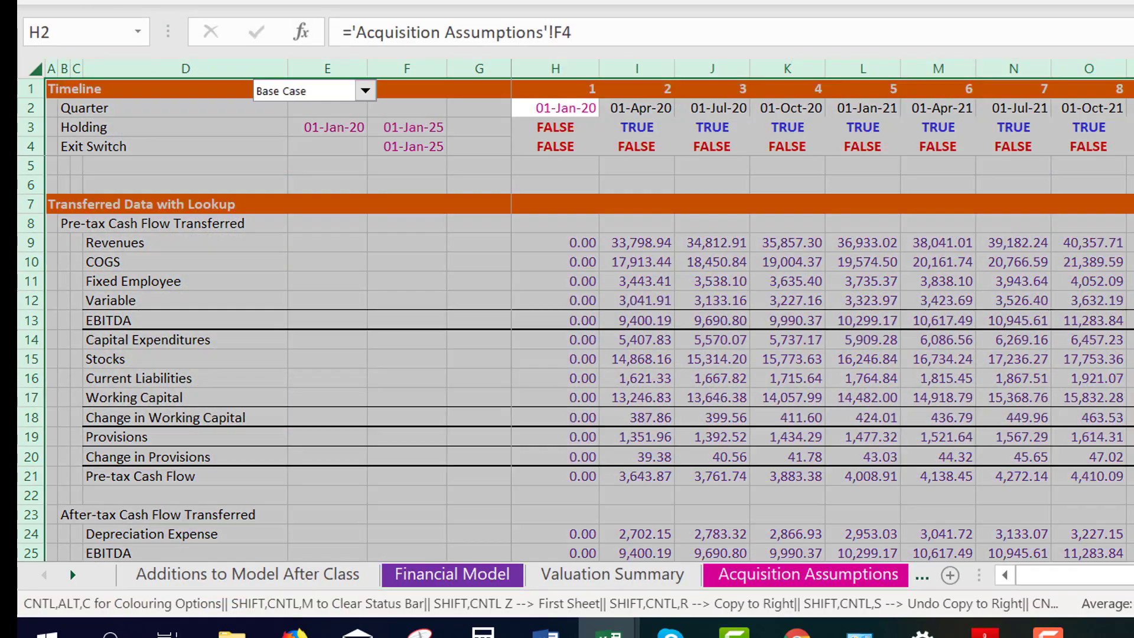
click(592, 245)
Examine the recoloured timeline on the Acquistion Model sheet and its first quarter date in H2
key(Left)
key(Left)
key(Up)
key(Up)
key(Up)
key(Up)
key(Up)
key(Up)
key(Up)
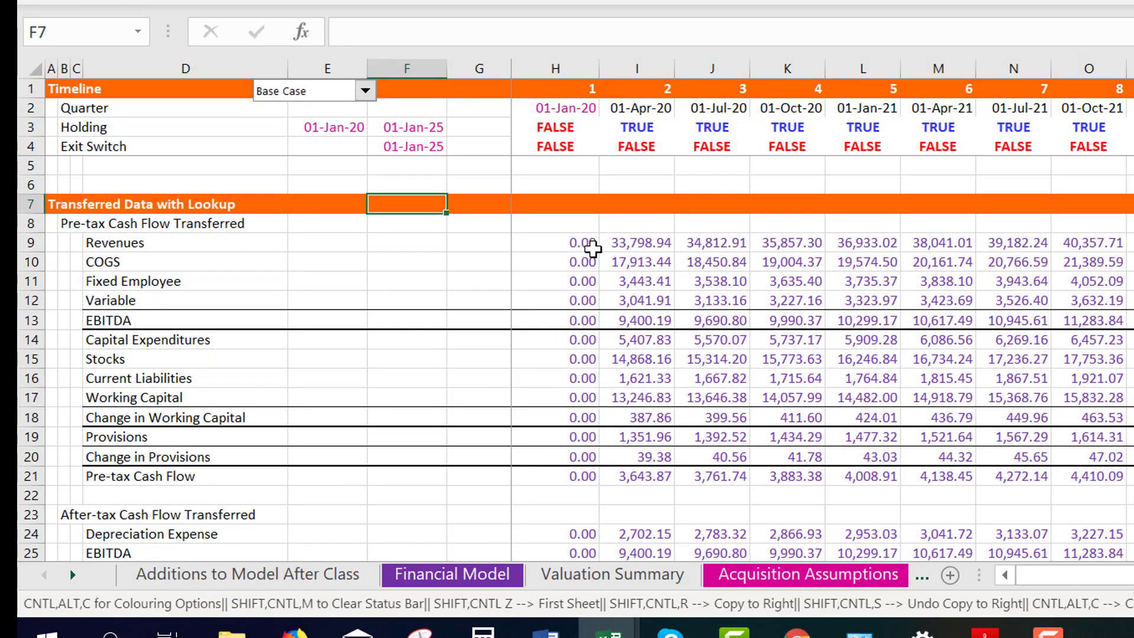
key(Right)
key(Right)
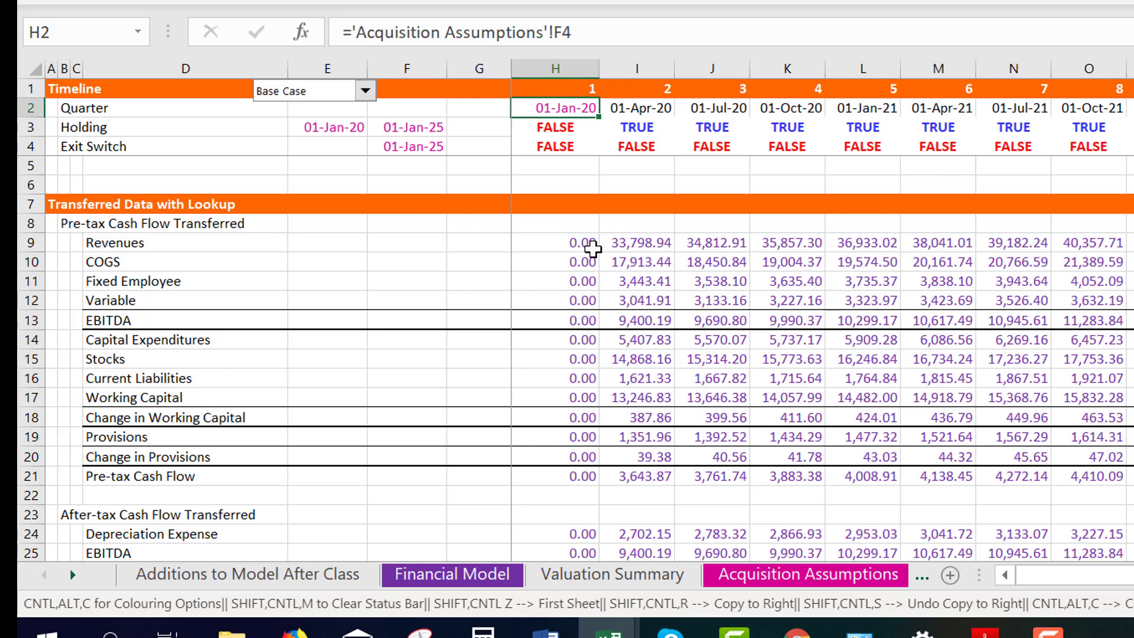
On the Acquisition Assumptions sheet, change the Transaction Date in F4 to 01/04/2020
key(ctrl+Page_Down)
key(ctrl+Page_Down)
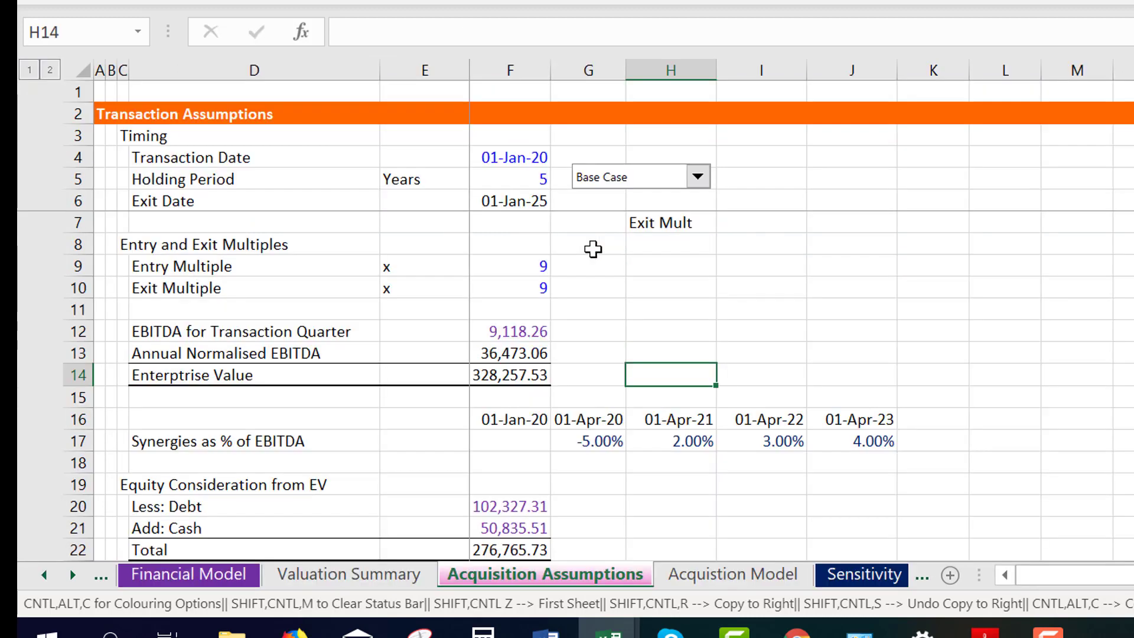
key(Up)
key(Up)
click(478, 157)
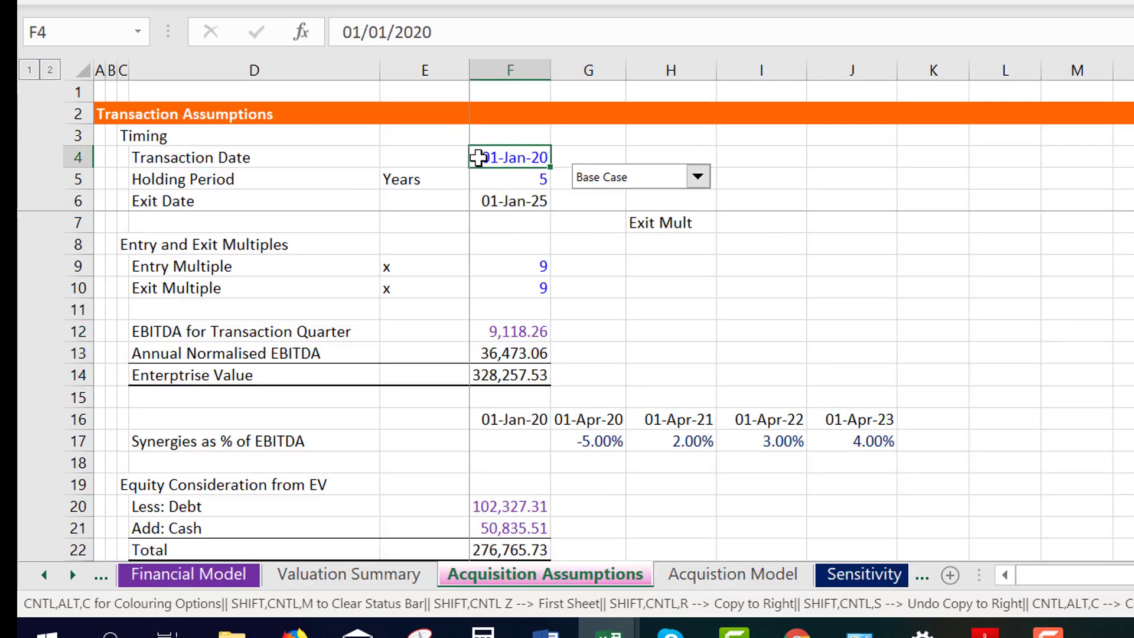
key(F2)
key(Left)
key(Left)
key(Left)
key(Left)
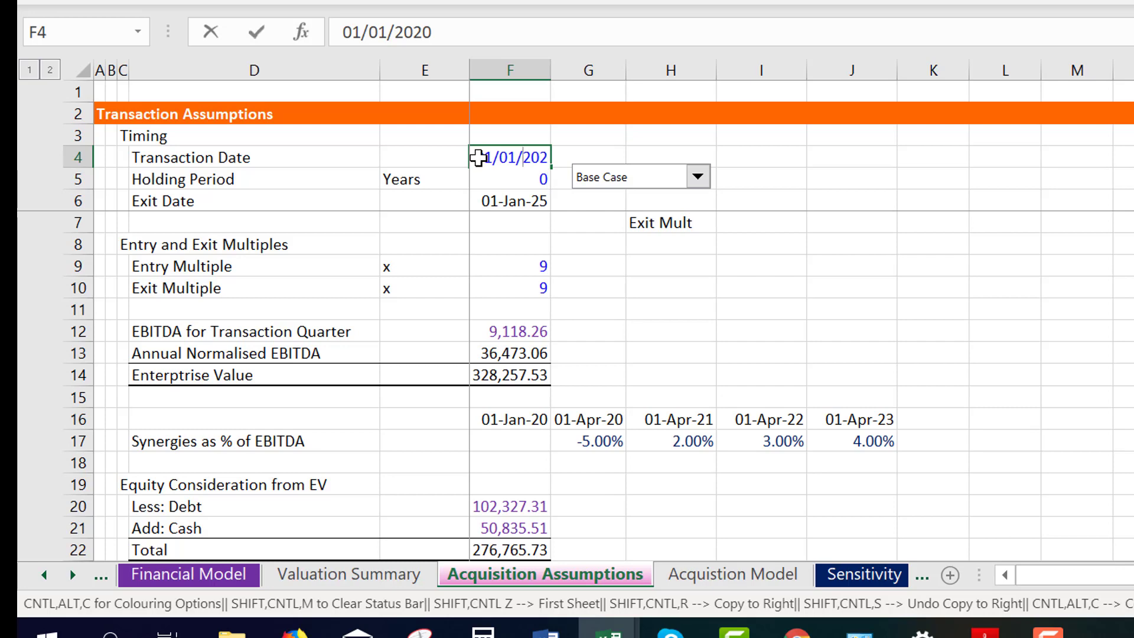
key(Left)
key(Left)
key(Right)
key(BackSpace)
text(4)
key(Return)
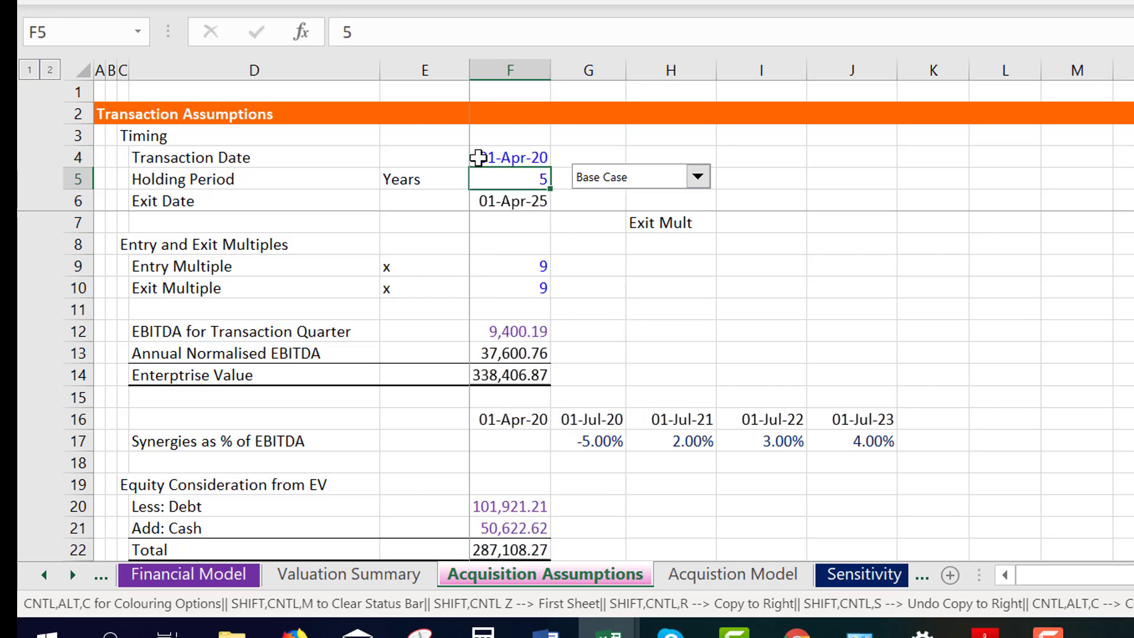
Check how the Acquistion Model timeline responds to the new transaction date, and return to the Acquisition Assumptions sheet
key(Up)
key(ctrl+Page_Down)
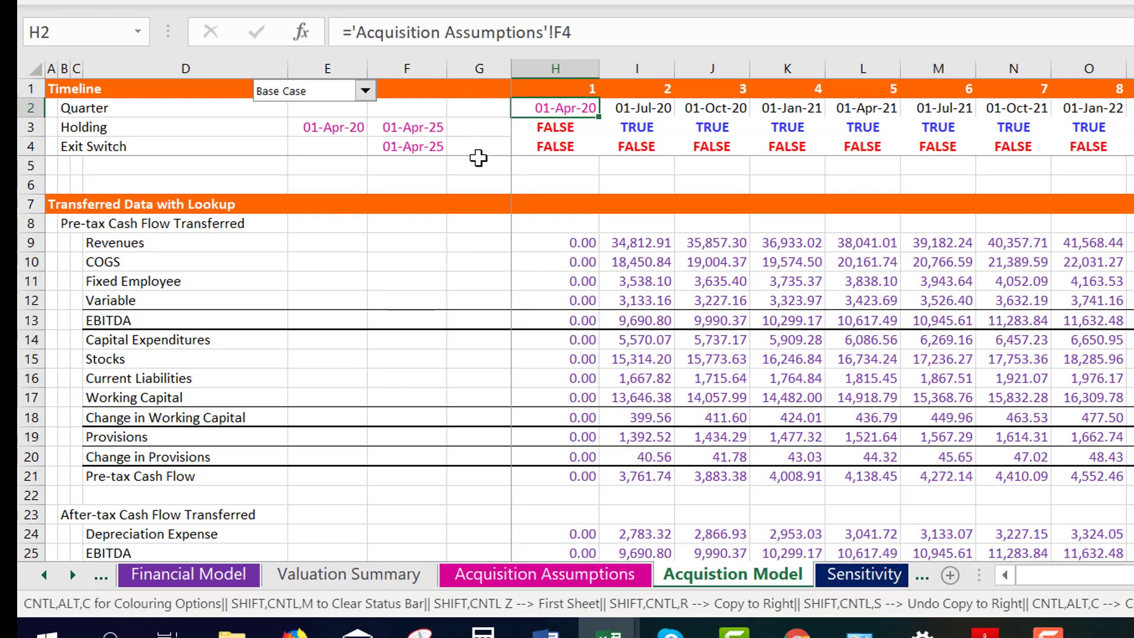
key(ctrl+Page_Up)
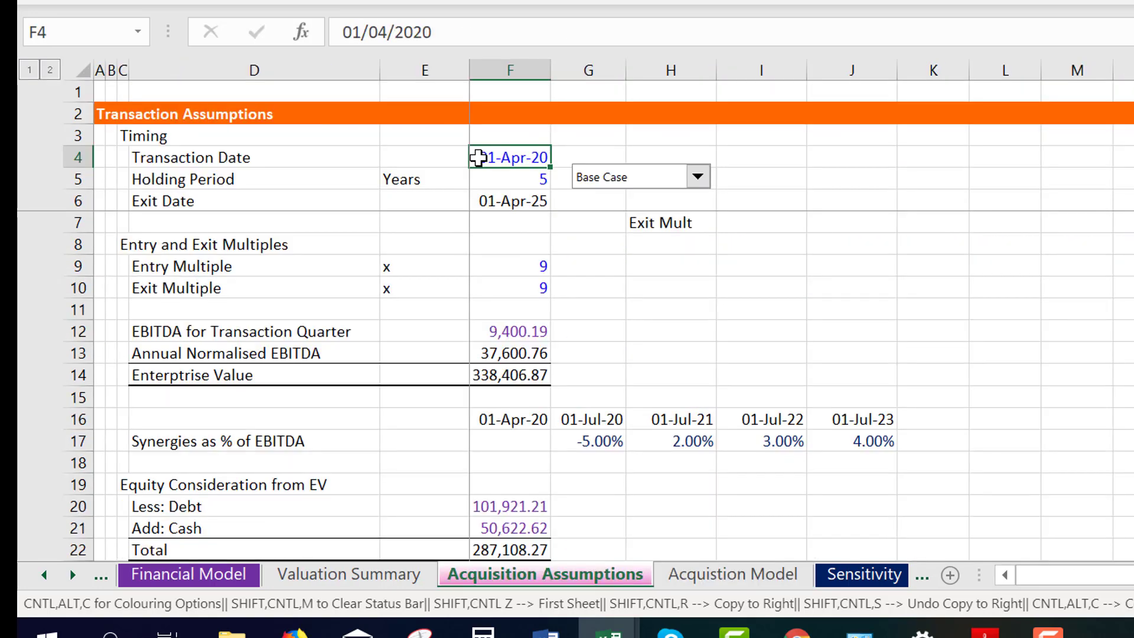
Review the EBITDA for Transaction Quarter lookup in F12 and the rows down to Equity Consideration from EV
key(Down)
key(Down)
key(Down)
key(Down)
key(Down)
key(Down)
key(Down)
key(Down)
key(Down)
key(Up)
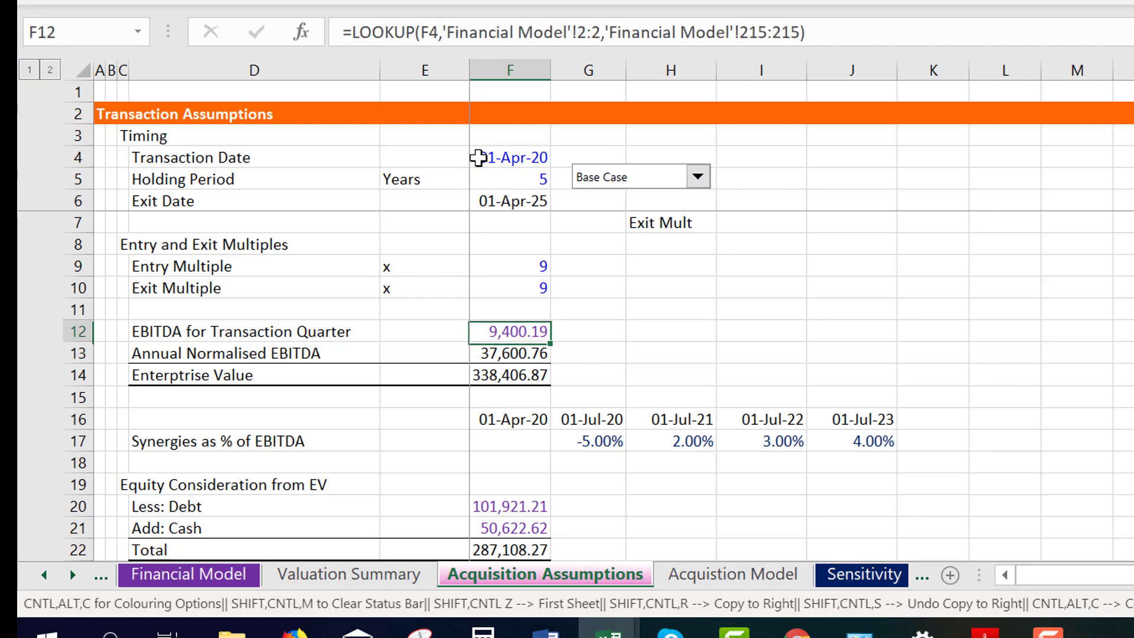
key(Down)
key(Down)
key(Down)
key(Down)
key(Down)
key(Down)
key(Down)
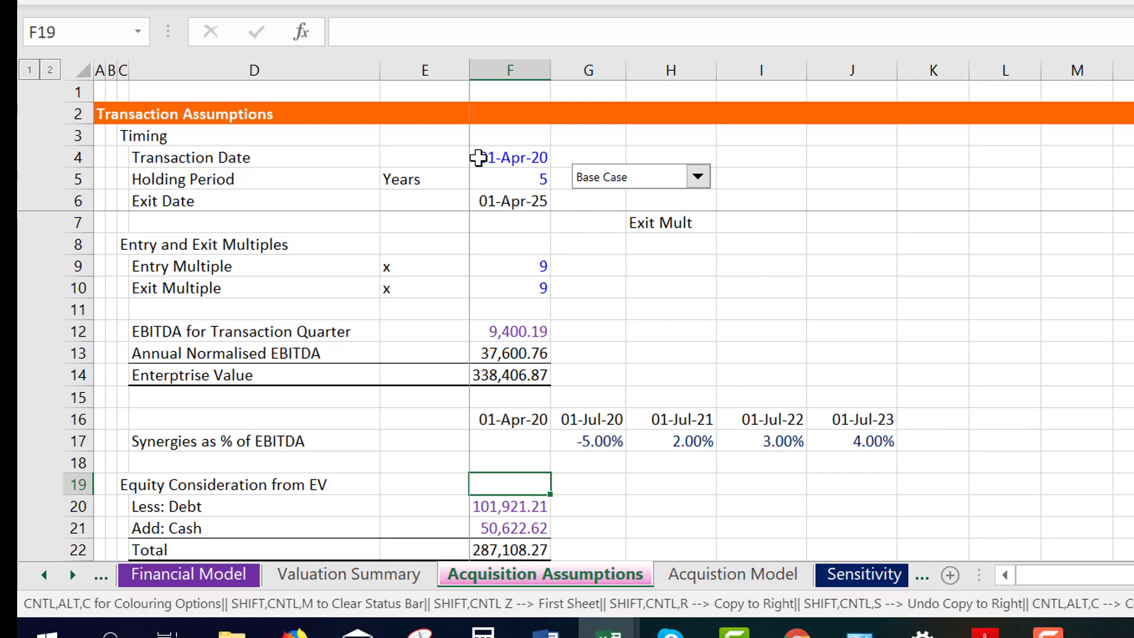
On the Acquistion Model sheet, inspect the Revenues LOOKUP formula in H9 and the cells it references, leaving it unedited
key(ctrl+Page_Down)
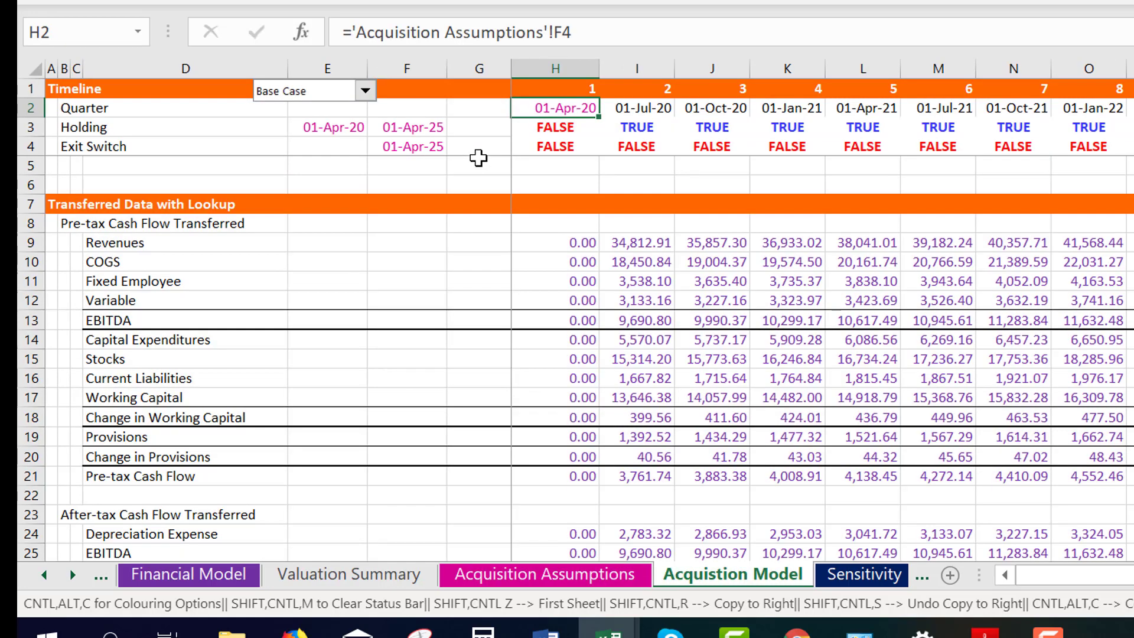
key(Down)
key(Down)
key(Down)
key(Down)
key(Down)
key(Down)
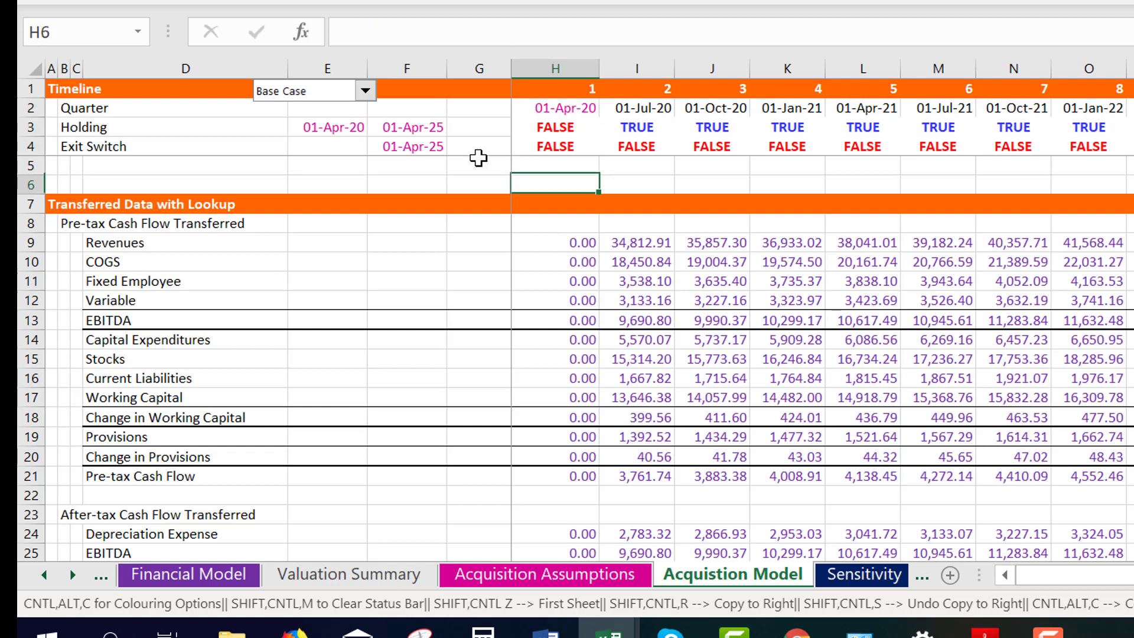
key(Down)
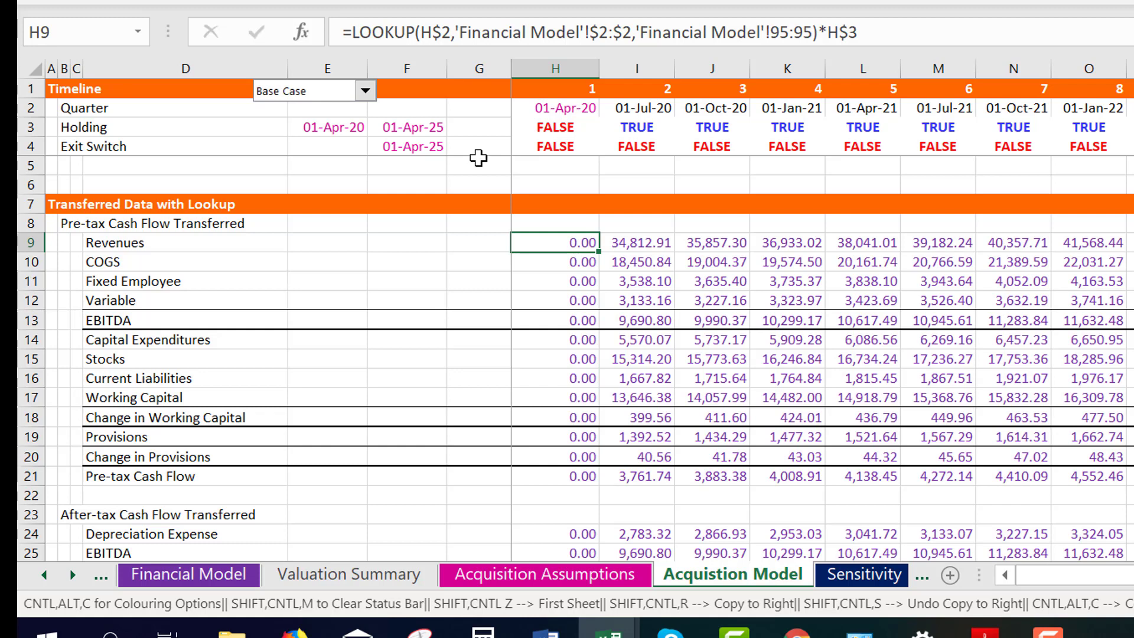
key(F2)
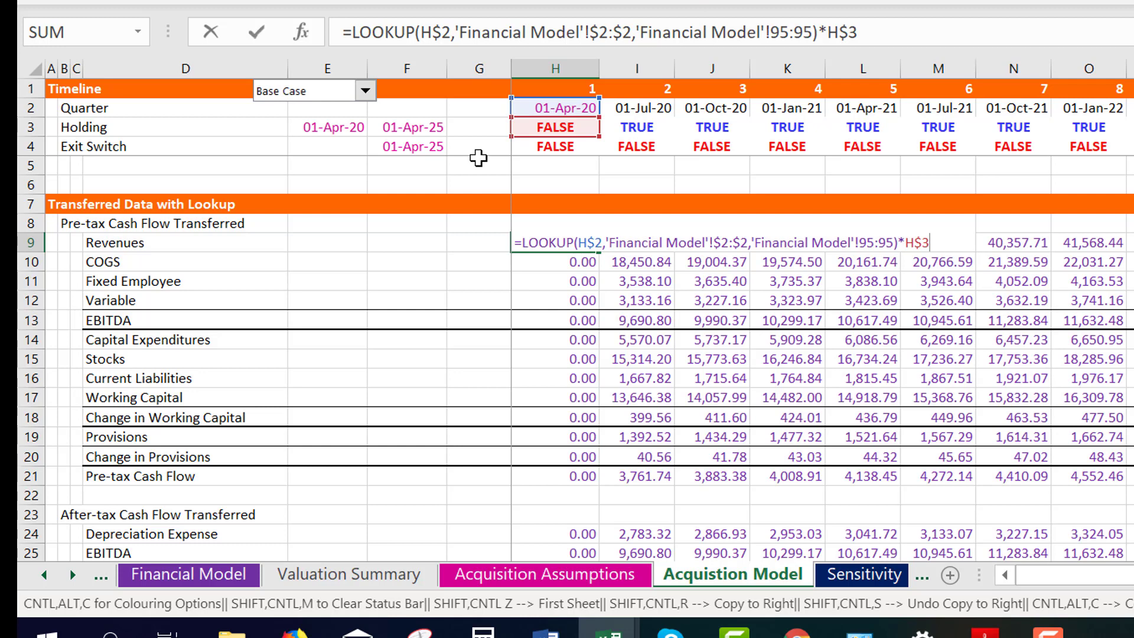
key(Escape)
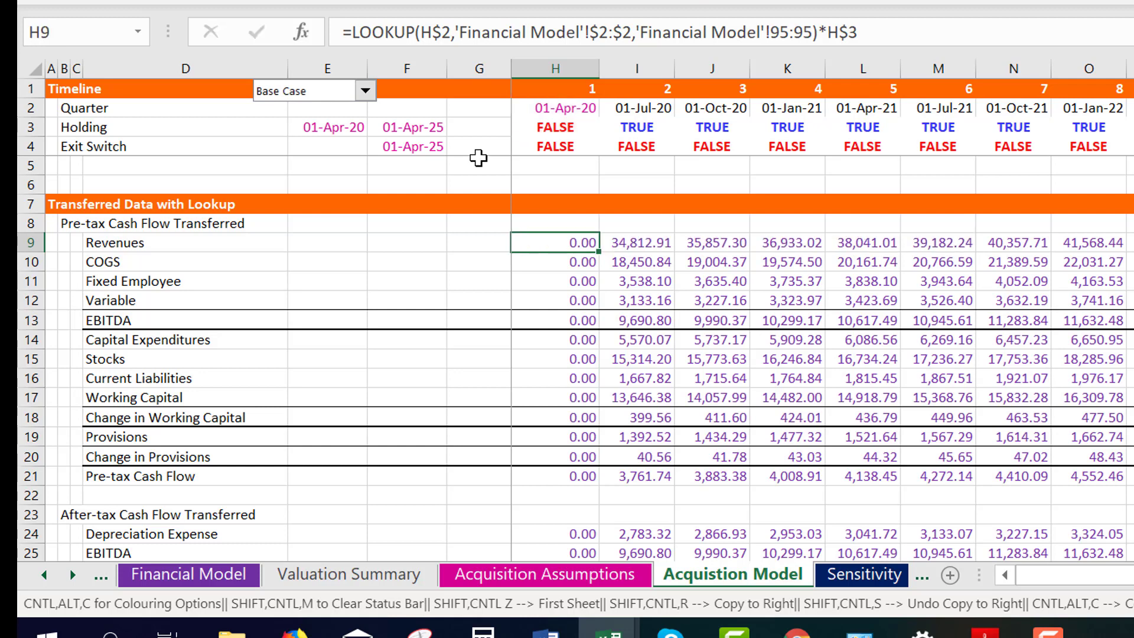
Examine the LOOKUP formula for Revenues in H9 and the transferred pre-tax and after-tax cash flow rows down to Invested Capital
key(F2)
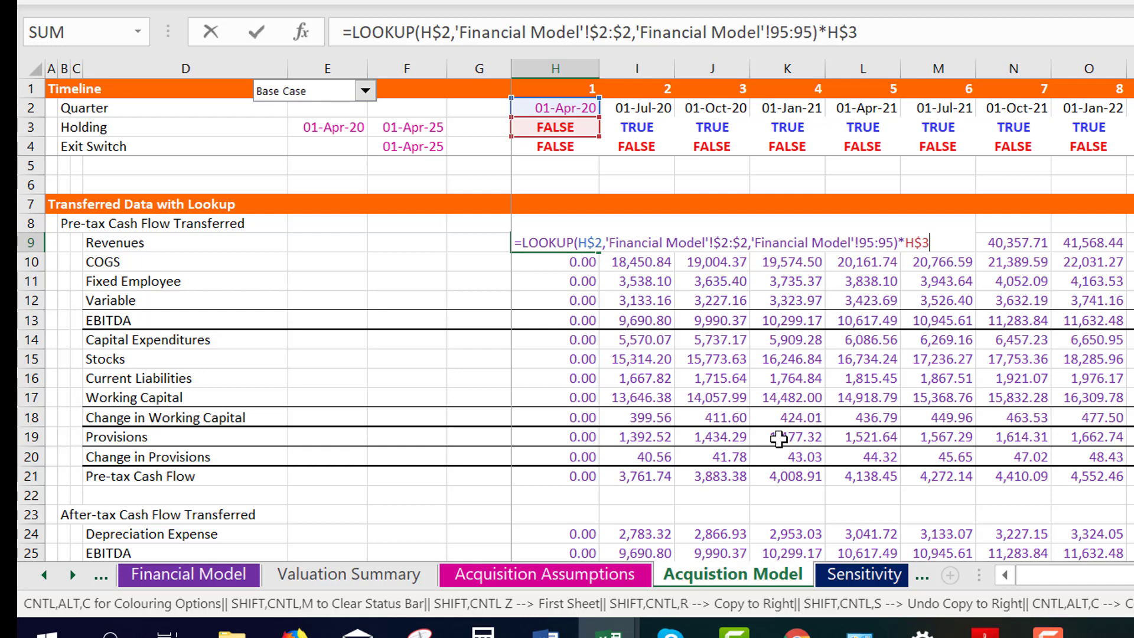
key(Return)
key(Down)
key(Down)
key(Down)
key(Down)
key(Down)
key(Down)
key(Down)
key(Down)
key(Down)
key(Down)
key(Down)
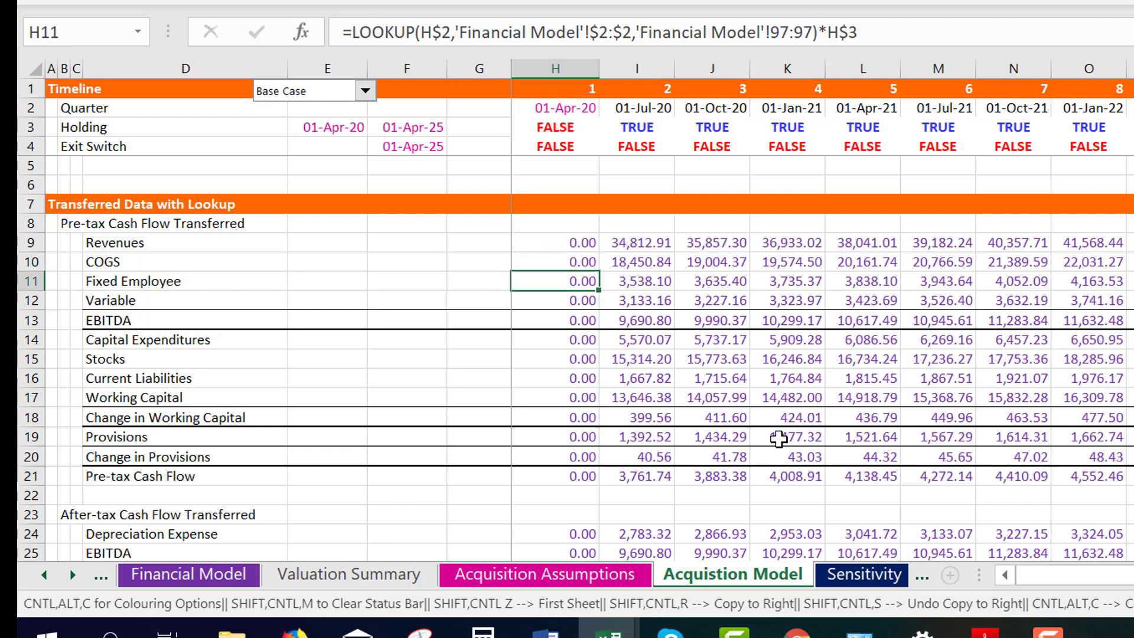
key(Down)
key(Down)
key(Down)
key(Down)
key(Down)
key(Down)
key(Down)
key(Down)
key(Down)
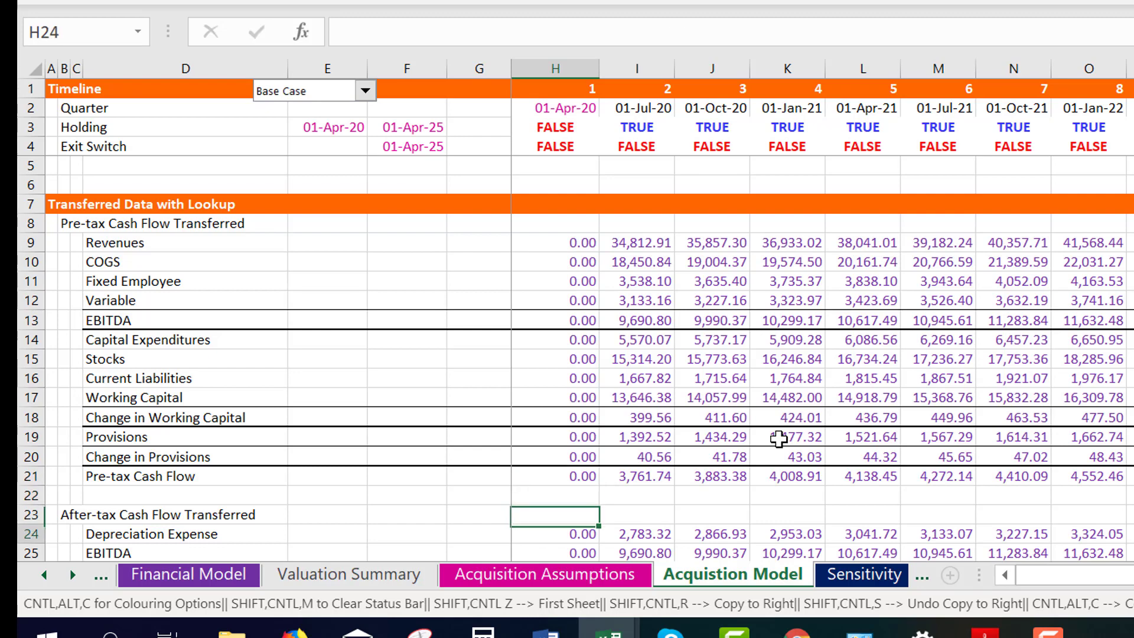
key(Down)
key(Down)
key(Down)
key(Down)
key(Down)
key(Down)
key(Down)
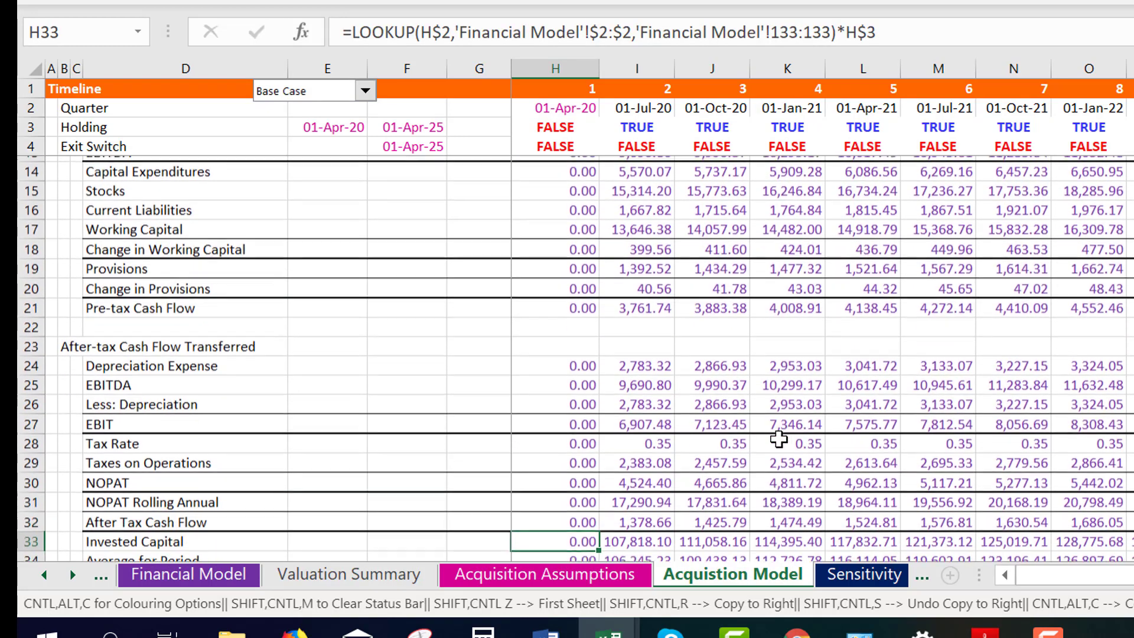
key(ctrl+Up)
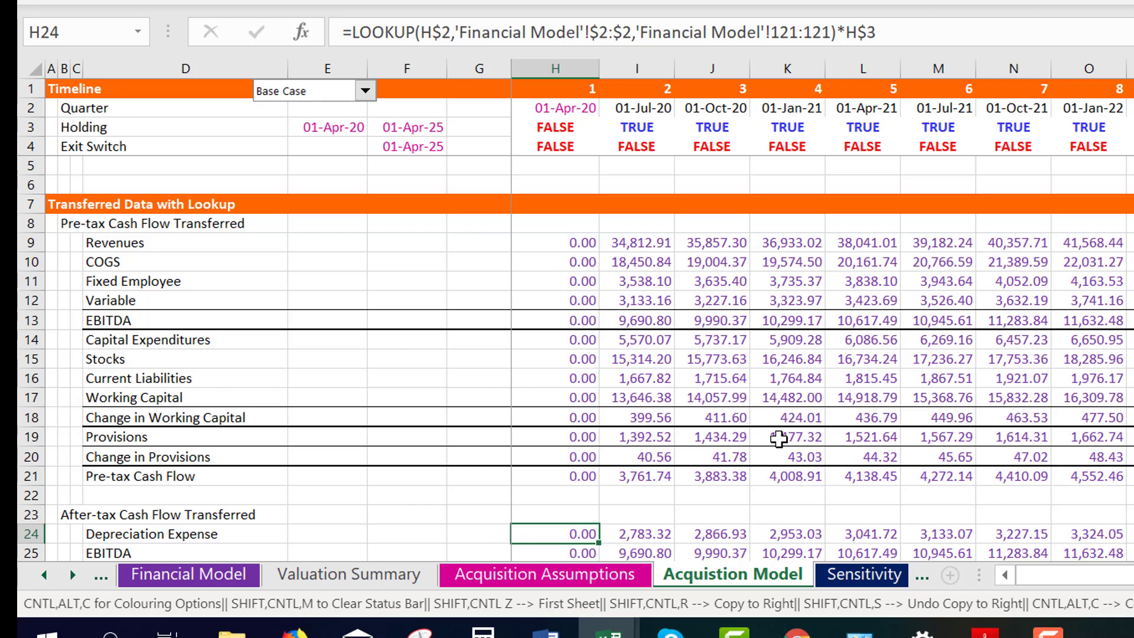
Review the after-tax data and Pre-Financing Cash Flow across the quarters beyond the exit date, returning to the start of row 44
key(Page_Down)
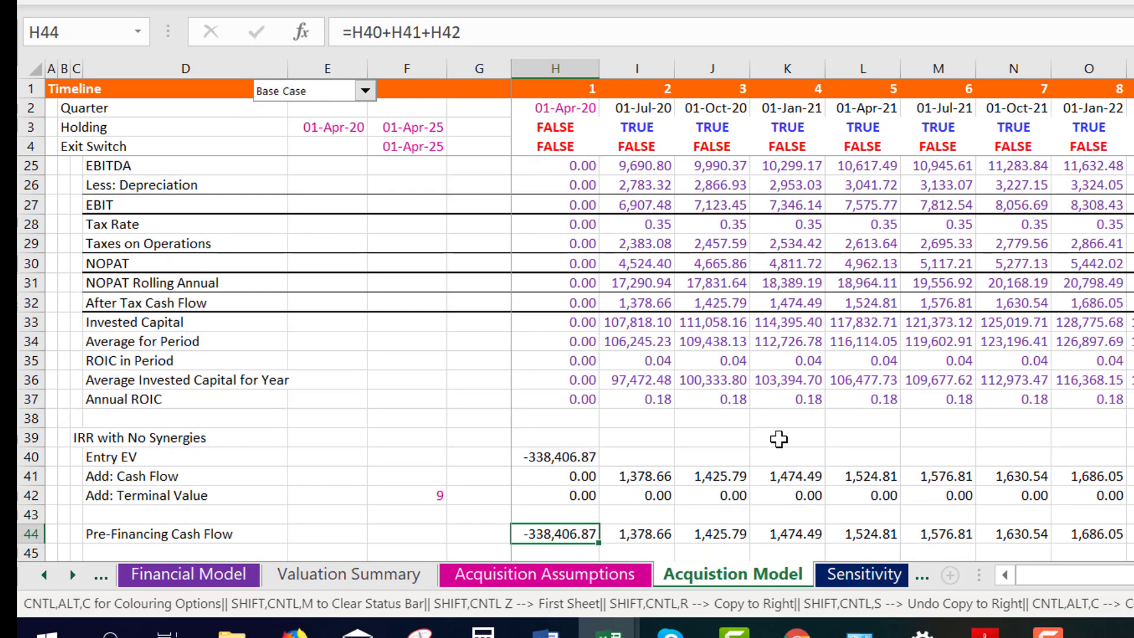
key(Right)
key(Right)
key(Right)
key(Right)
key(Right)
key(Right)
key(Right)
key(Right)
key(Right)
key(Right)
key(Right)
key(Right)
key(Right)
key(Right)
key(Right)
key(Right)
key(Right)
key(Right)
key(Right)
key(Right)
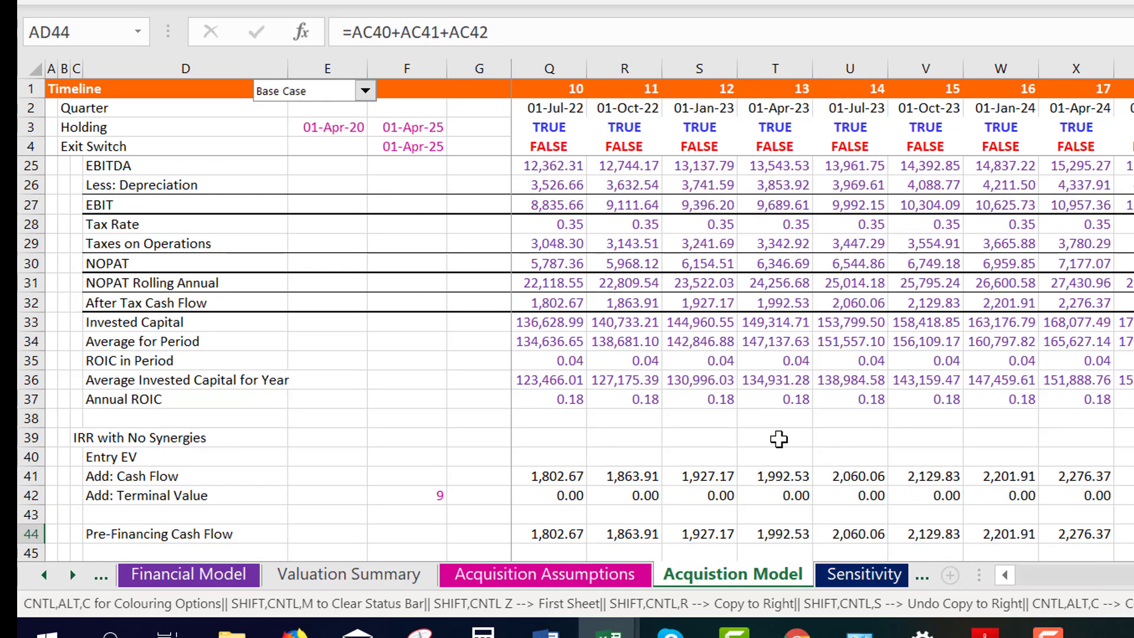
key(Right)
key(Right)
key(Right)
key(Right)
key(Right)
key(Right)
key(Right)
key(Right)
key(Right)
key(Right)
key(Right)
key(Right)
key(Right)
key(Right)
key(Right)
key(Right)
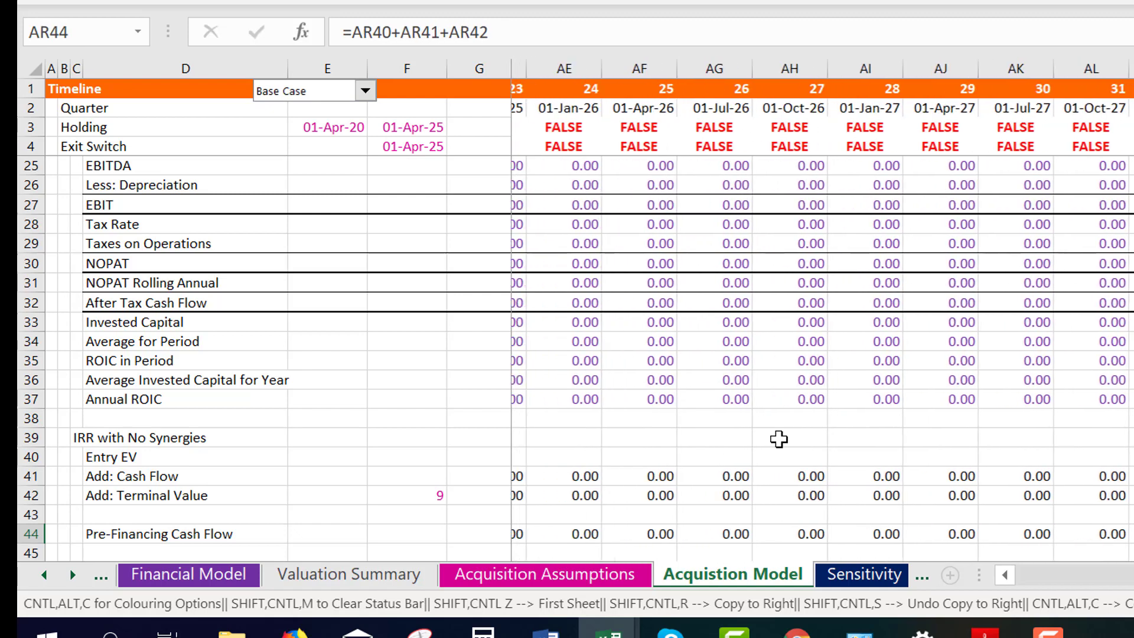
key(Left)
key(Left)
key(Left)
key(Left)
key(Left)
key(Left)
key(Left)
key(Left)
key(Left)
key(Left)
key(Left)
key(Left)
key(Left)
key(Left)
key(Left)
key(Left)
key(Left)
key(Left)
key(Left)
key(Left)
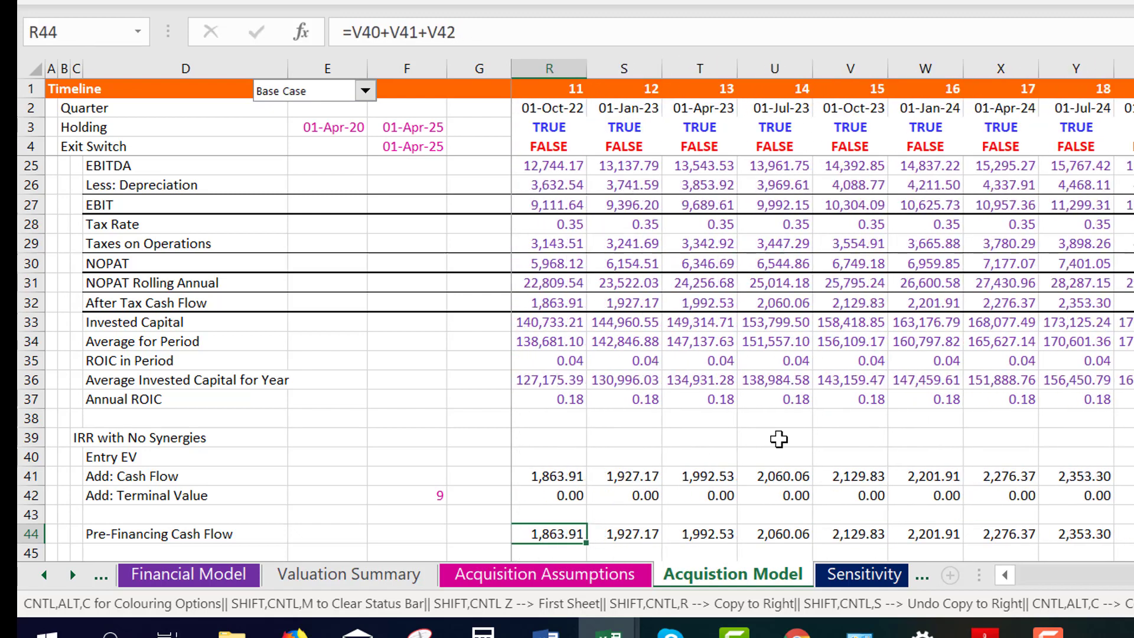
key(Left)
key(Left)
key(Left)
key(Left)
key(Left)
key(Left)
key(Left)
key(Left)
key(Left)
key(Left)
key(Left)
key(Left)
key(Left)
key(Left)
key(Left)
key(Left)
key(Left)
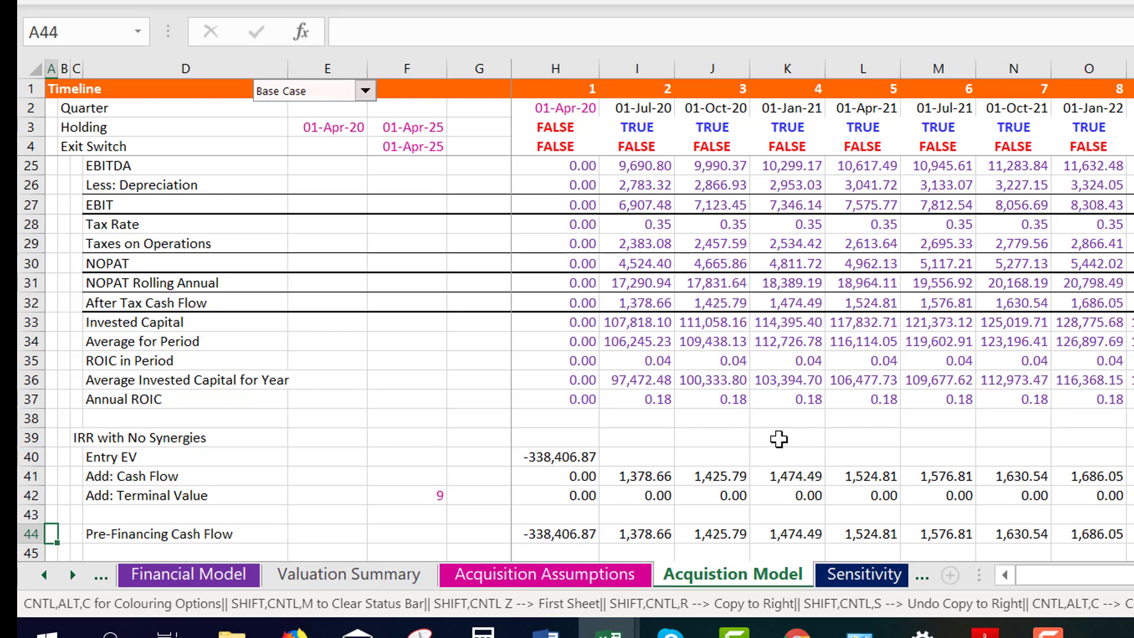
Set the Holding Period to 6 years on the Acquisition Assumptions sheet
key(ctrl+Page_Up)
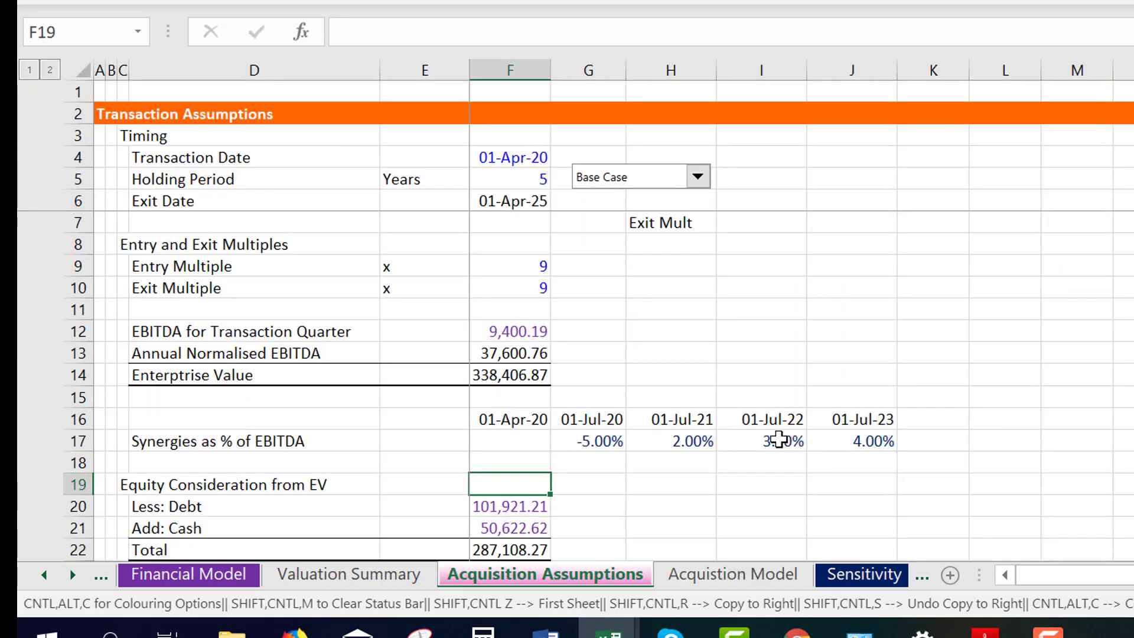
click(501, 162)
key(Down)
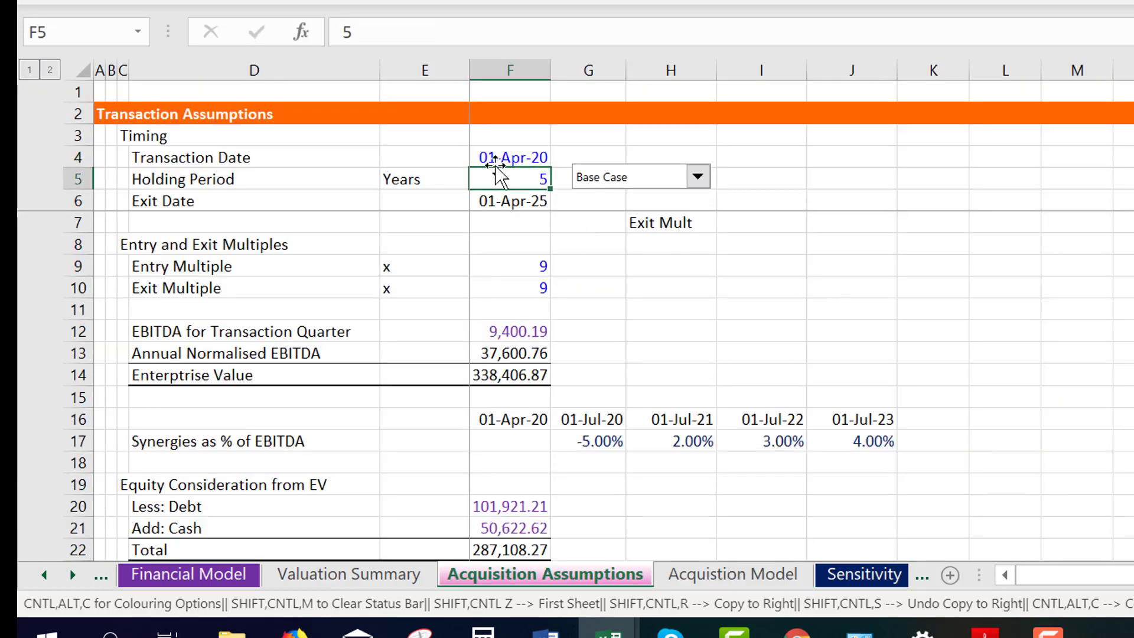
text(6)
key(Return)
key(Up)
Review the transferred after-tax rows on the Acquisition Model sheet across the quarters, out past the exit date
key(ctrl+Page_Down)
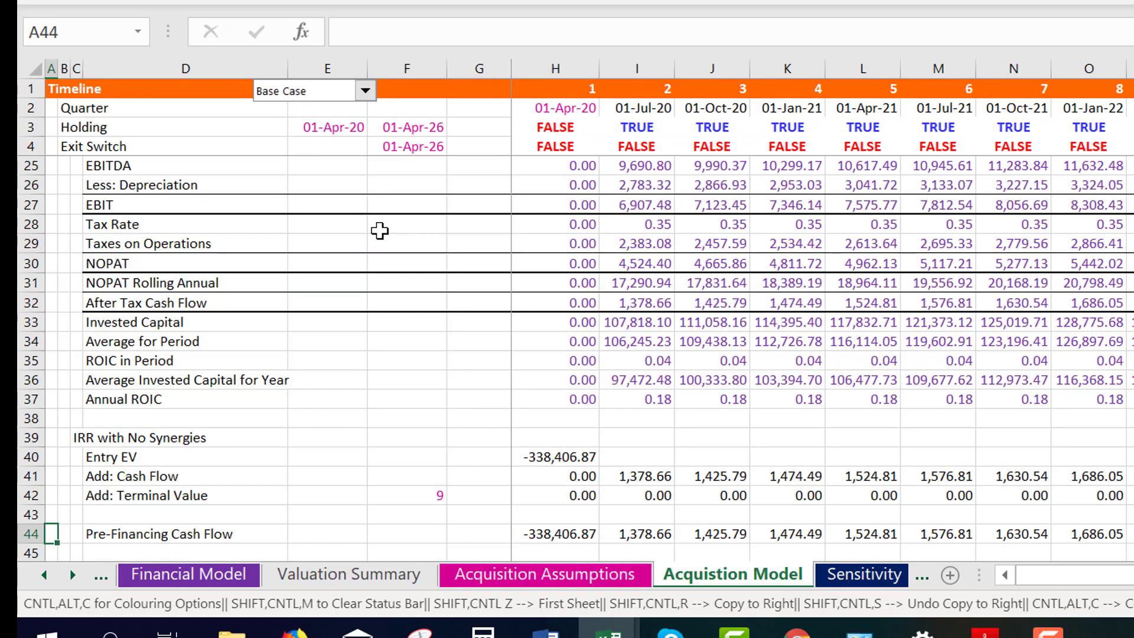
click(568, 203)
key(Right)
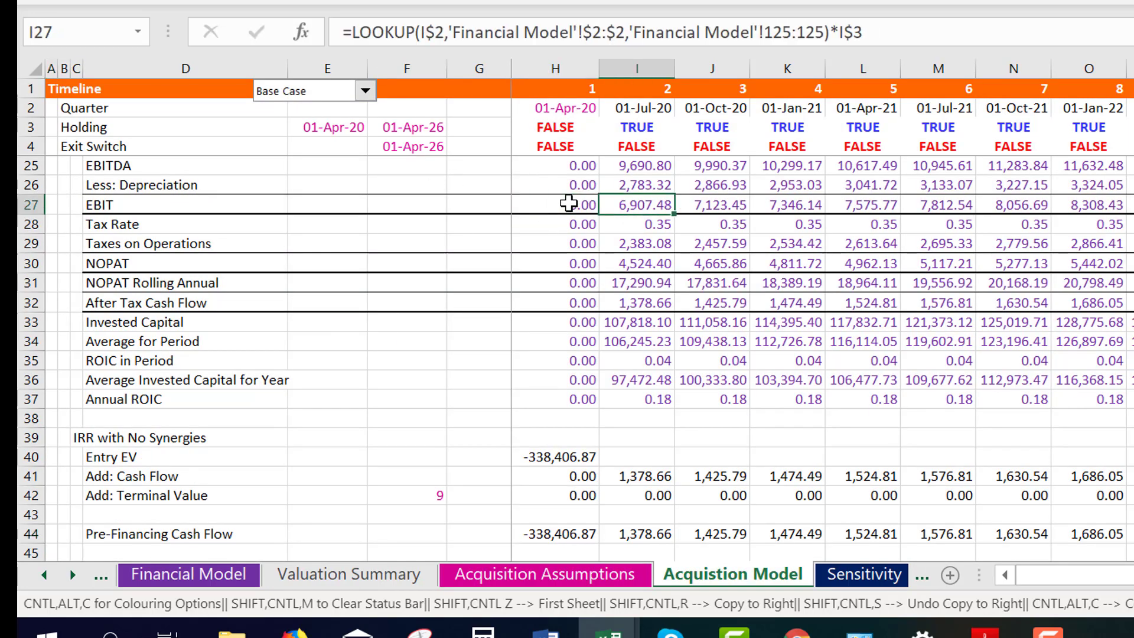
key(Right)
key(Right)
key(Right)
key(Right)
key(Right)
key(Right)
key(Right)
key(Right)
key(Right)
key(Right)
key(Right)
key(Right)
key(Right)
key(Right)
key(Right)
key(Right)
key(Right)
key(Right)
key(Right)
key(Right)
key(Right)
key(Up)
key(Up)
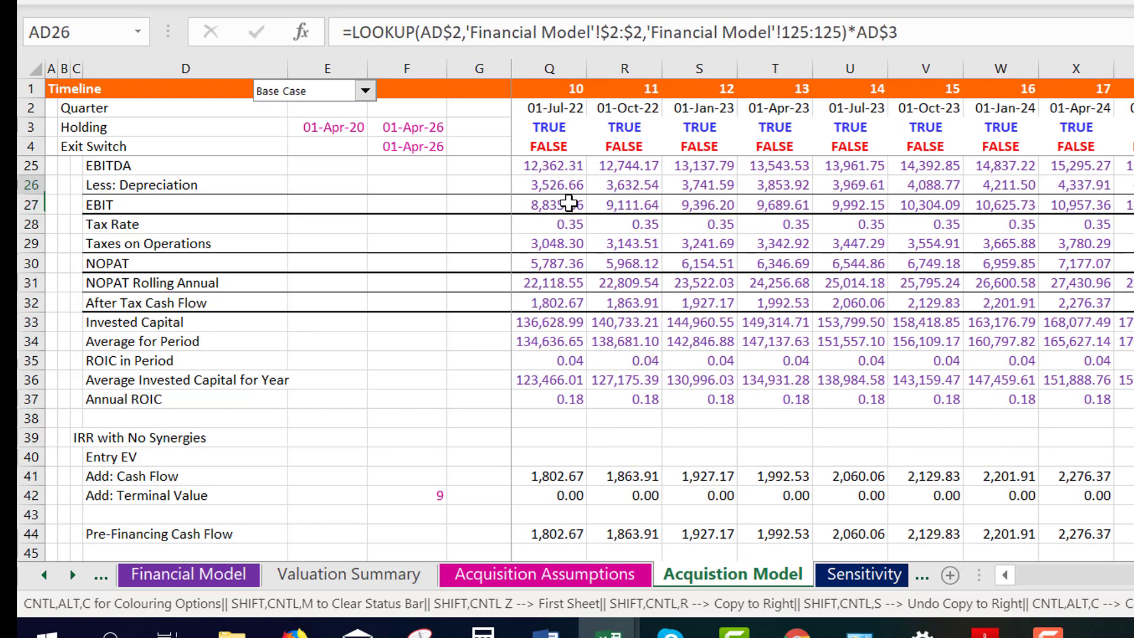
key(Right)
key(Right)
key(Right)
key(Right)
key(Right)
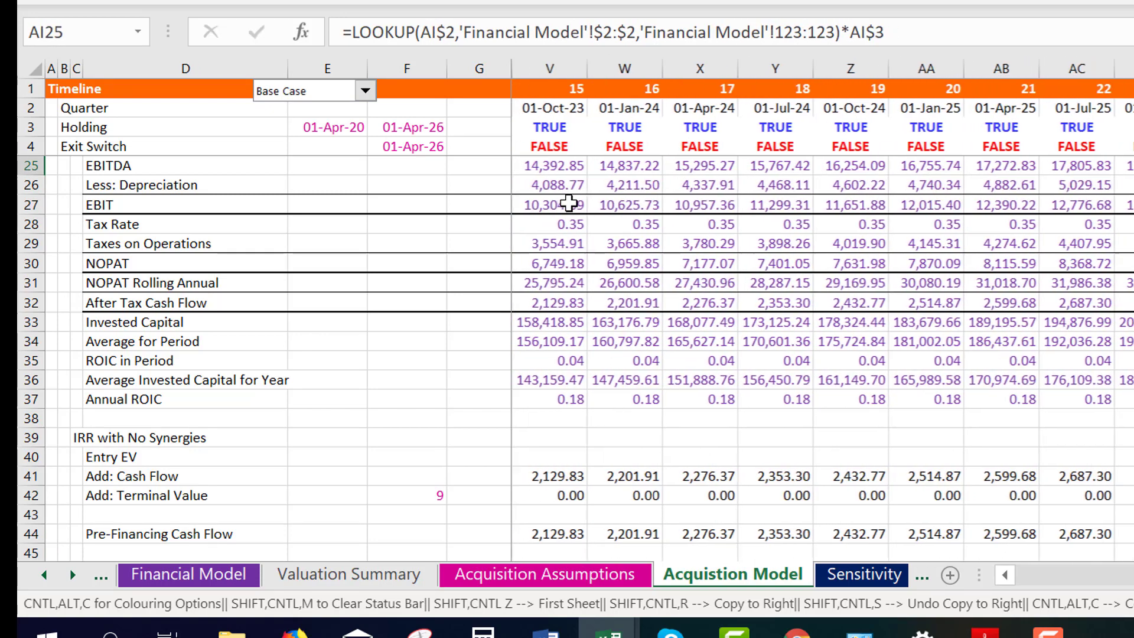
Examine how the LOOKUP formula in the Revenues row, column AF, is multiplied by the Holding switch
key(Left)
key(Left)
key(Left)
key(Up)
key(Up)
key(Up)
key(Up)
key(Up)
key(Up)
key(Up)
key(Up)
key(Up)
key(Up)
key(Up)
key(Up)
key(Up)
key(Up)
key(Up)
key(Up)
key(Up)
key(Up)
key(Up)
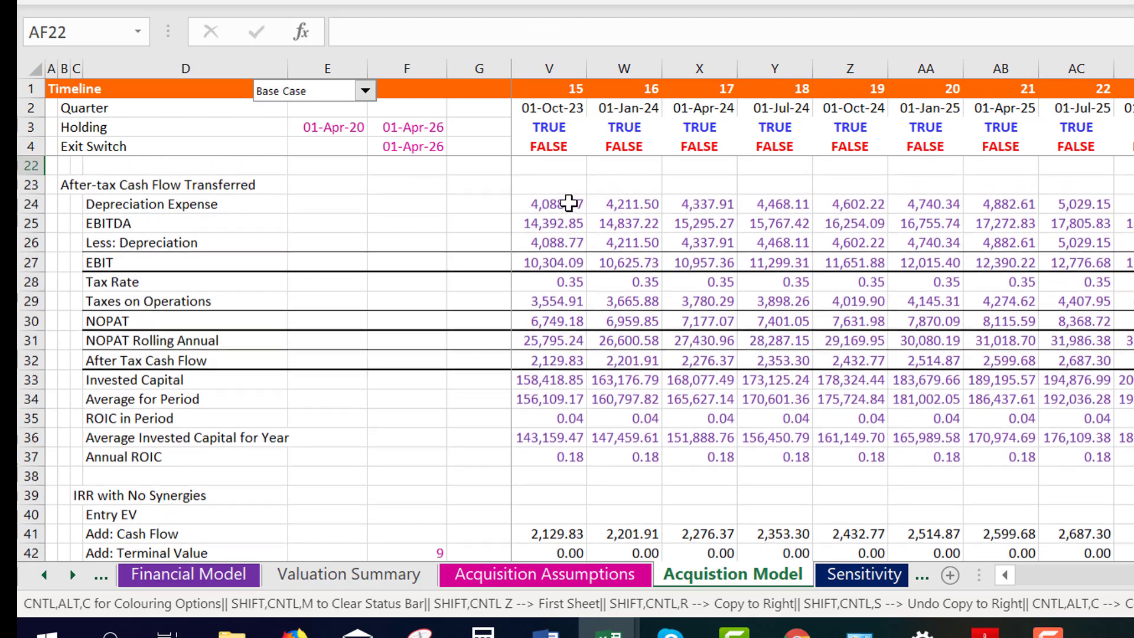
key(Down)
key(Down)
key(Down)
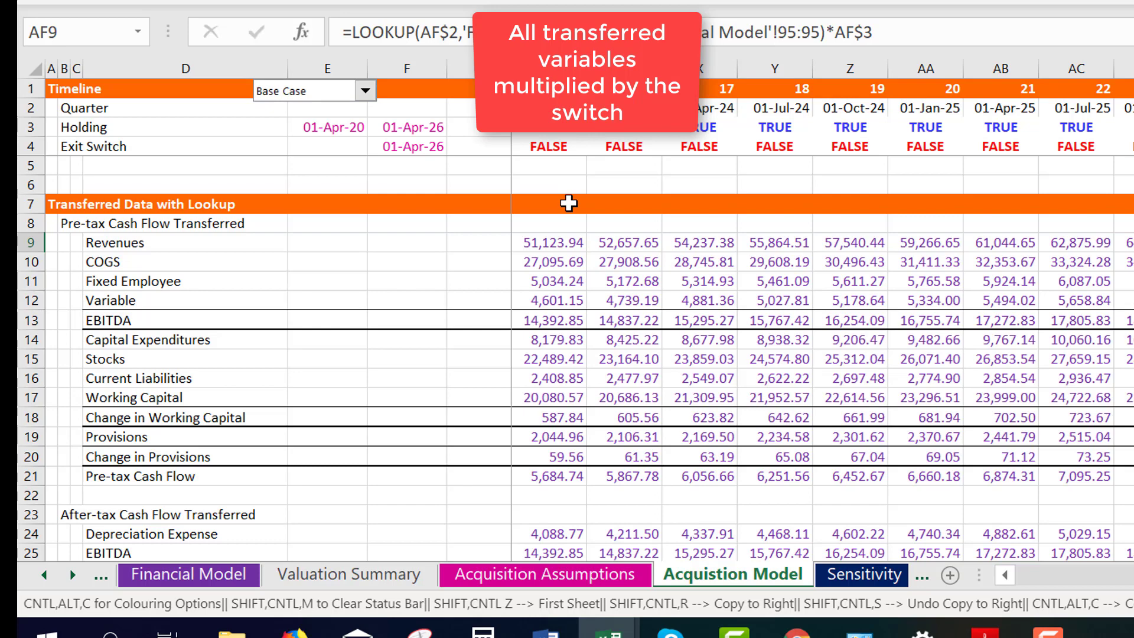
Review the COGS row's LOOKUP formulas back across the quarters to the first holding quarter in I10
key(Down)
key(Left)
key(Left)
key(Left)
key(Left)
key(Left)
key(Left)
key(Left)
key(Left)
key(Left)
key(Left)
key(Left)
key(Left)
key(Left)
key(Left)
key(Left)
key(Left)
key(Left)
key(Left)
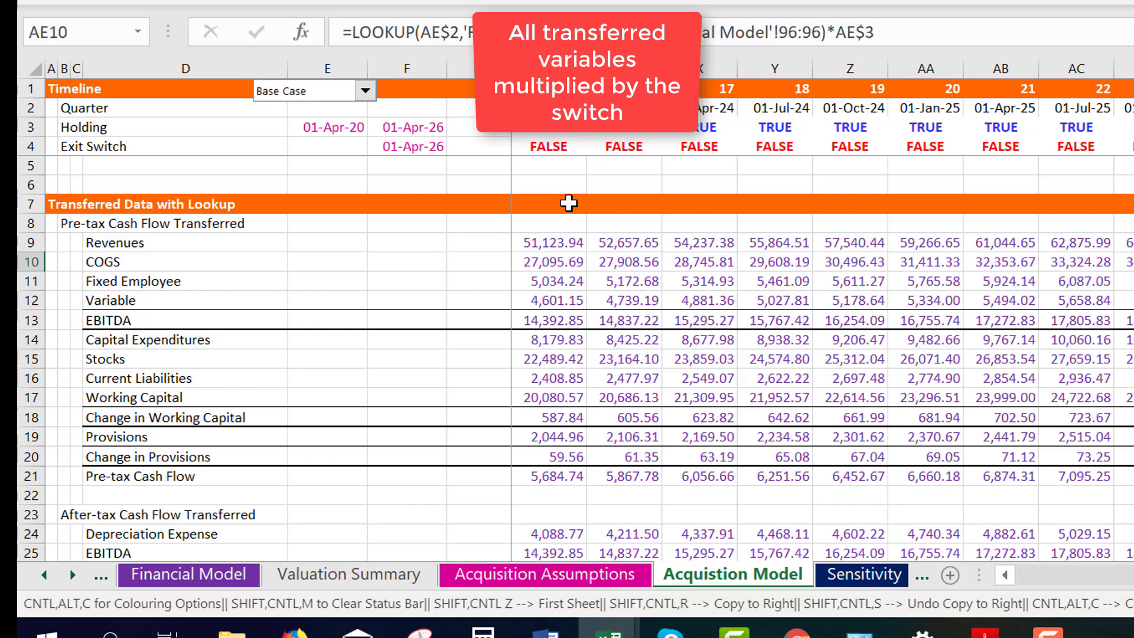
key(Left)
key(Left)
key(Left)
key(Left)
key(Left)
key(Left)
key(Left)
key(Left)
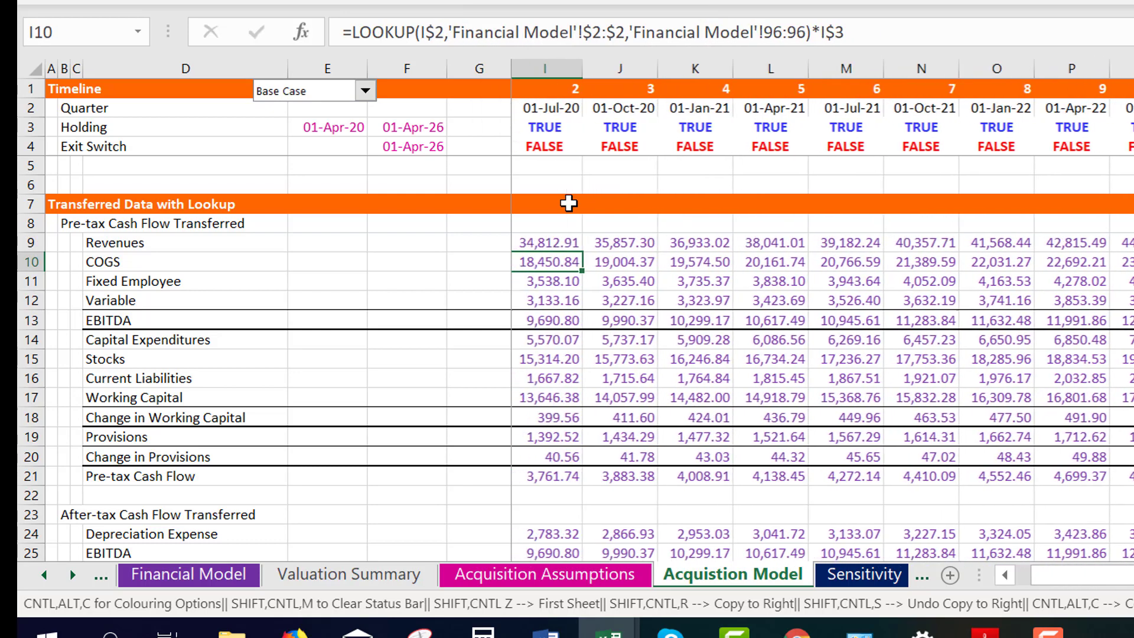
key(Right)
key(Right)
key(Right)
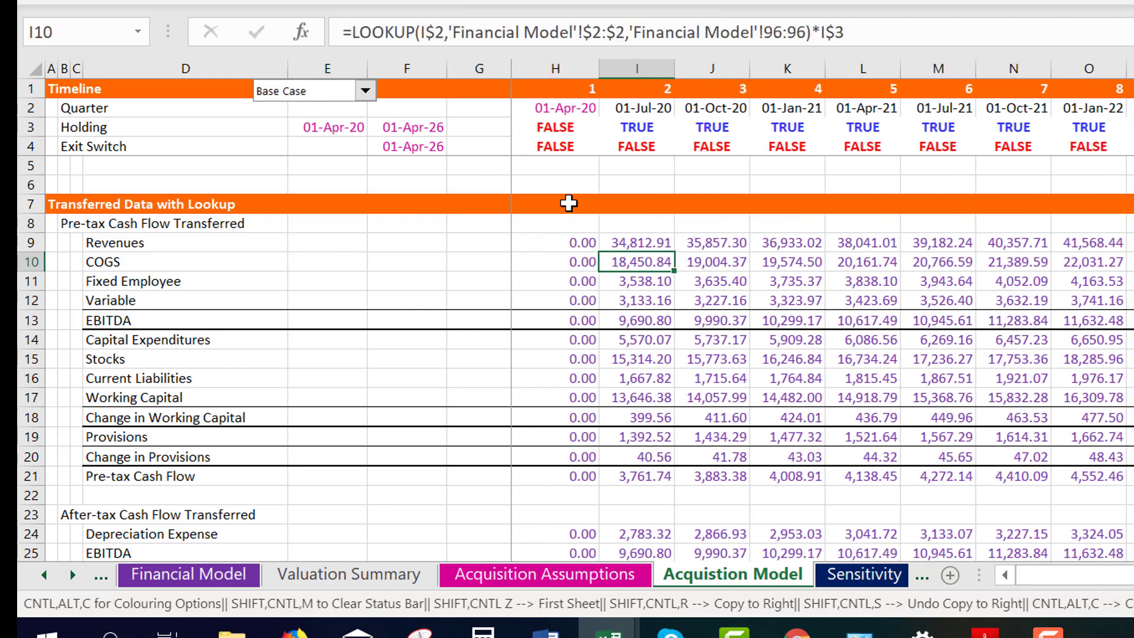
Examine the column I LOOKUP formulas for the transferred pre-tax and after-tax rows, from COGS down to Invested Capital
key(Down)
key(Down)
key(Down)
key(Down)
key(Down)
key(Down)
key(Down)
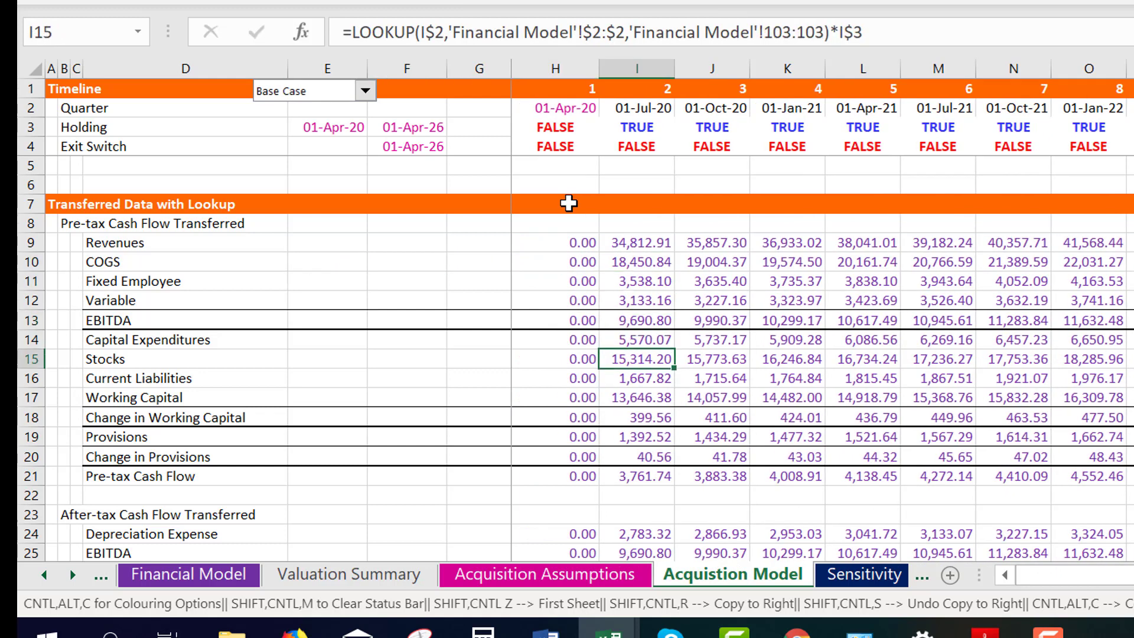
key(Down)
key(Down)
key(Down)
key(Down)
key(Down)
key(Down)
key(Down)
key(Down)
key(Down)
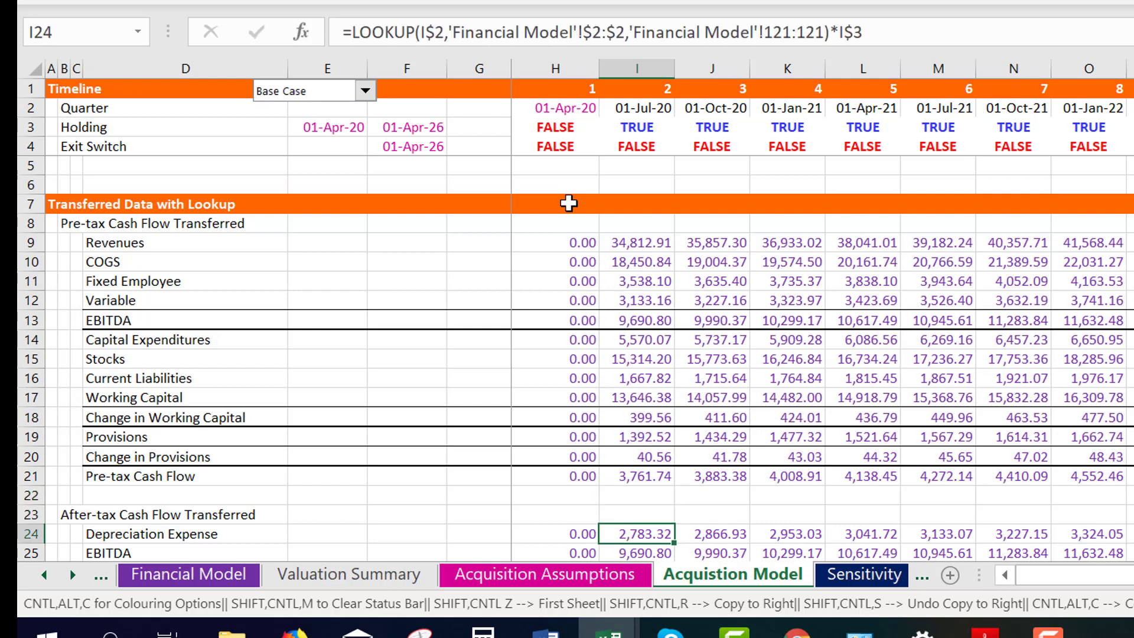
key(Down)
key(Down)
key(Down)
key(Down)
key(Down)
key(Down)
key(Down)
key(Down)
key(Down)
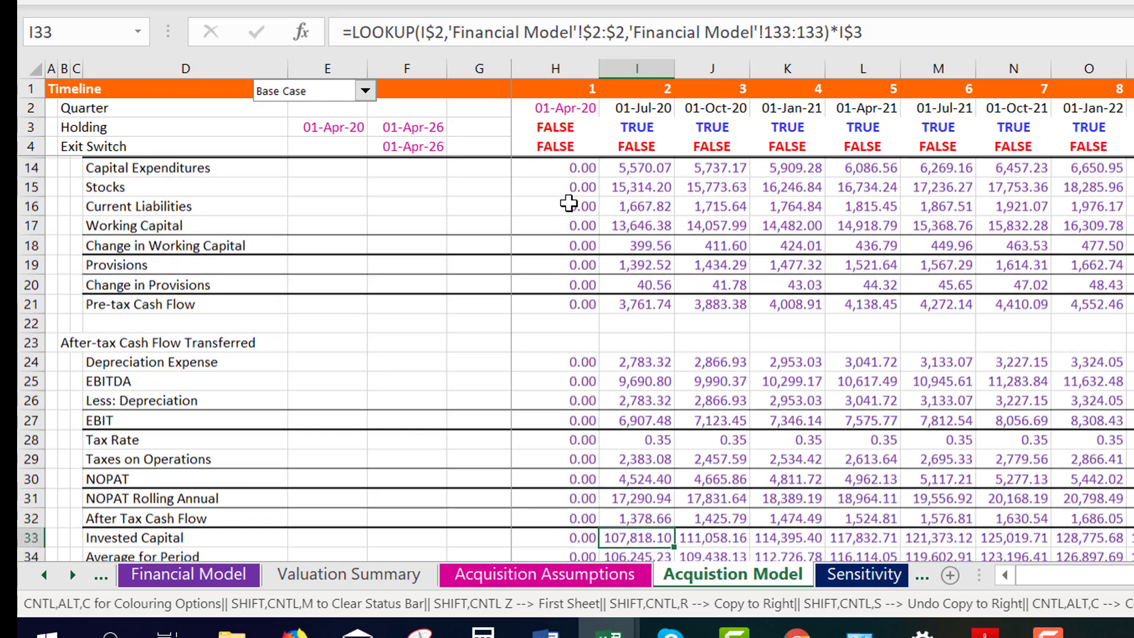
Review the IRR with No Synergies section and examine the Pre-Financing Cash Flow formula in H44
key(Down)
key(Down)
key(Down)
key(Down)
key(Down)
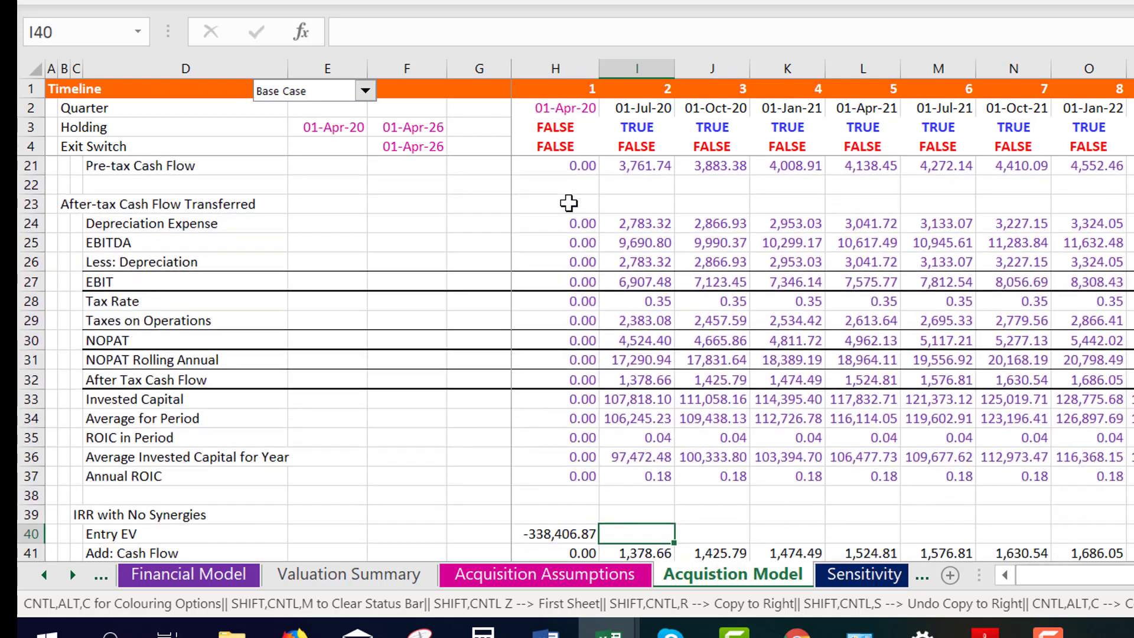
key(Down)
key(Down)
key(Down)
key(Down)
key(Down)
key(Down)
key(Down)
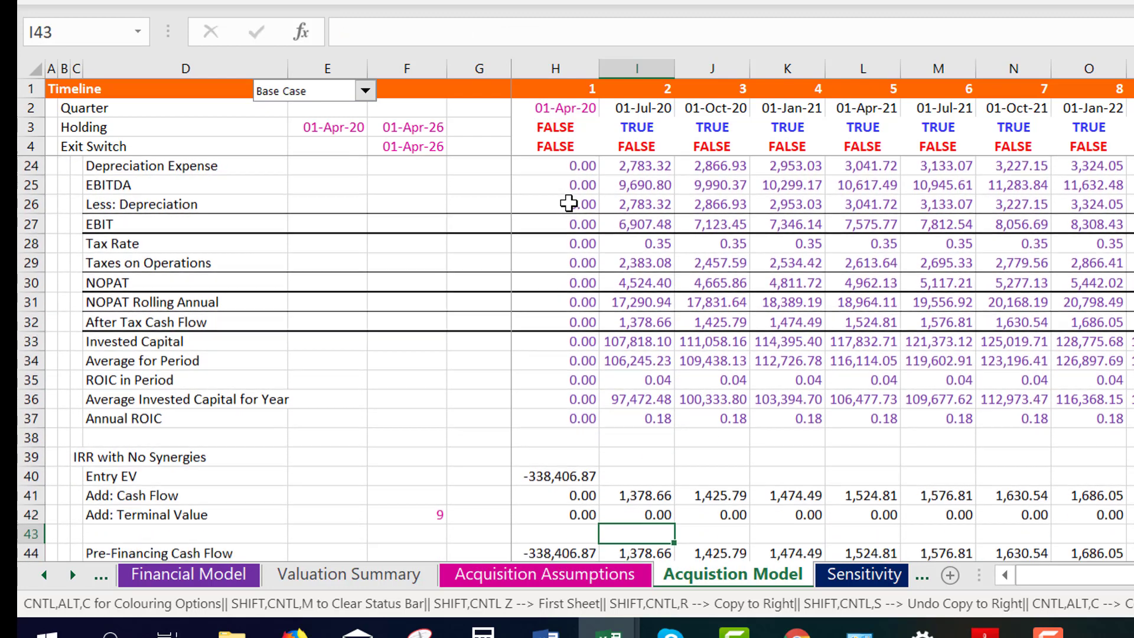
key(Up)
key(Up)
key(Up)
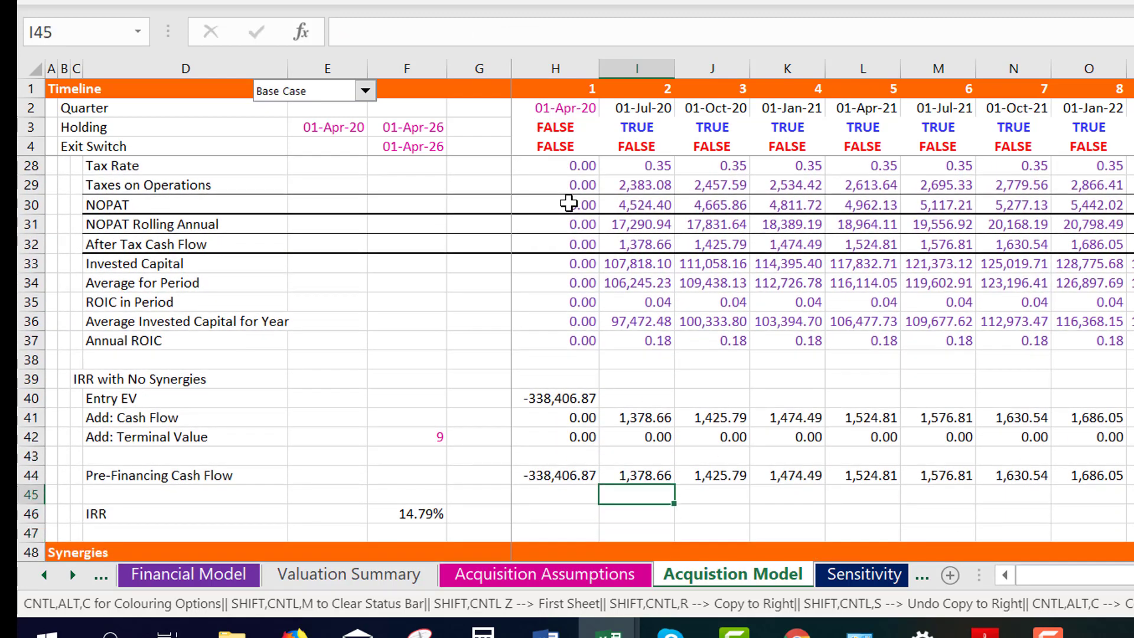
key(Left)
key(Left)
key(Left)
key(Right)
key(Right)
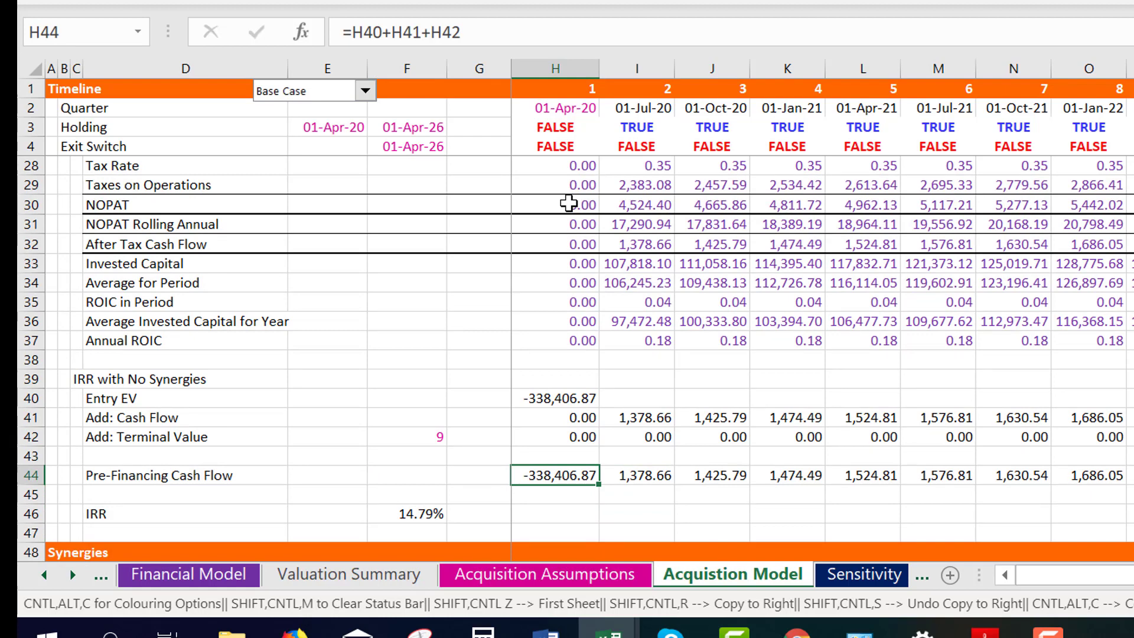
Examine the Entry EV formula in H40 and its reference to the Acquisition Assumptions sheet
key(Up)
key(Up)
key(Up)
key(Up)
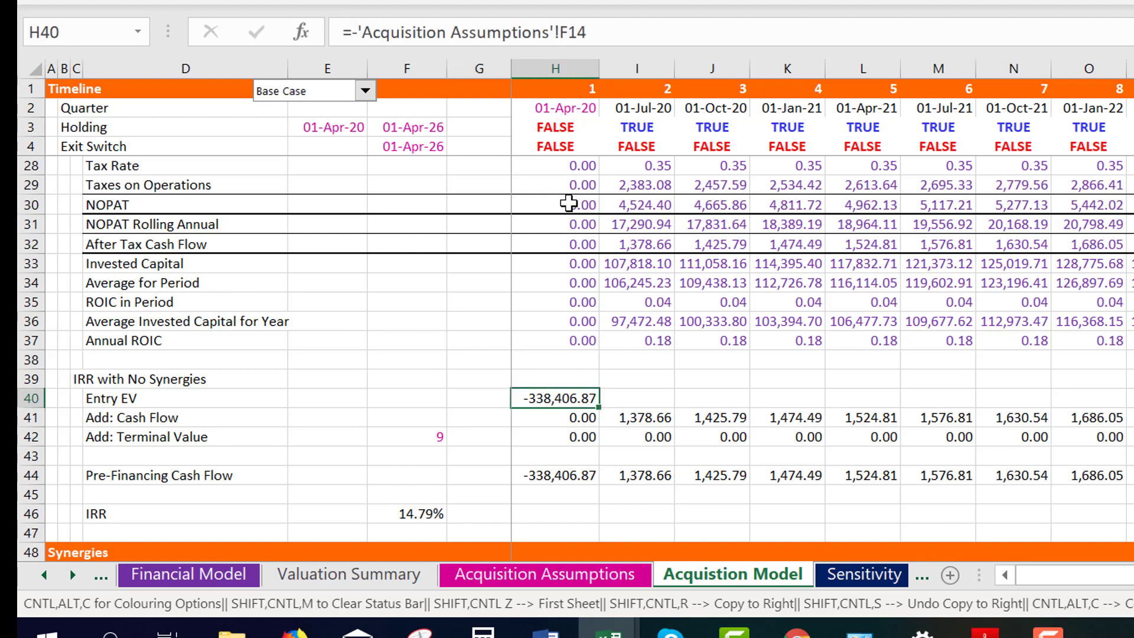
key(Left)
key(Right)
Remove the minus sign from the Entry EV formula in H40, making it ='Acquisition Assumptions'!F14
key(F2)
key(Left)
key(Left)
key(Left)
key(Left)
key(Left)
key(Left)
key(Left)
key(Left)
key(Left)
key(Left)
key(Left)
key(Left)
key(Left)
key(Left)
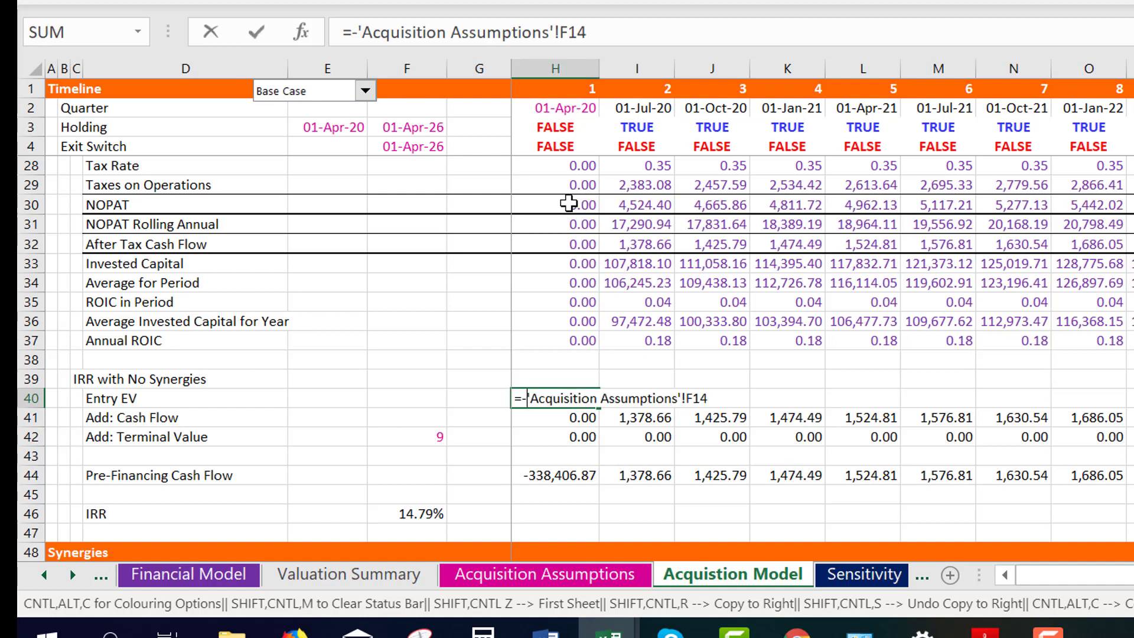
key(BackSpace)
key(Return)
Multiply the Entry EV reference in H40 by -1, making the formula ='Acquisition Assumptions'!F14*-1
key(Up)
key(F2)
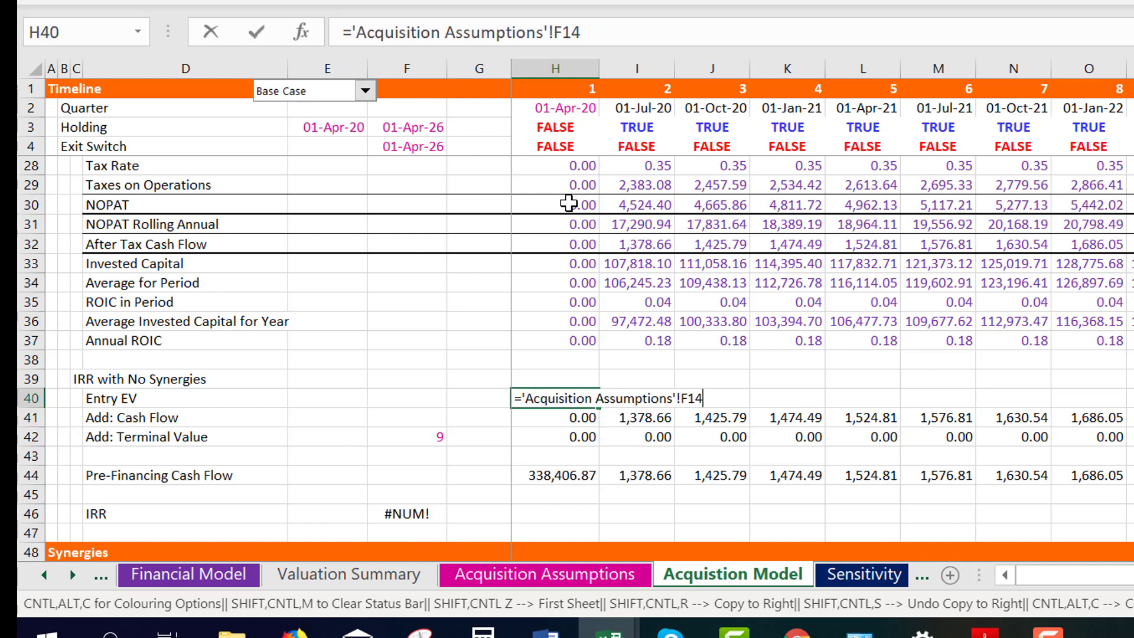
text(*-1)
key(Return)
key(Up)
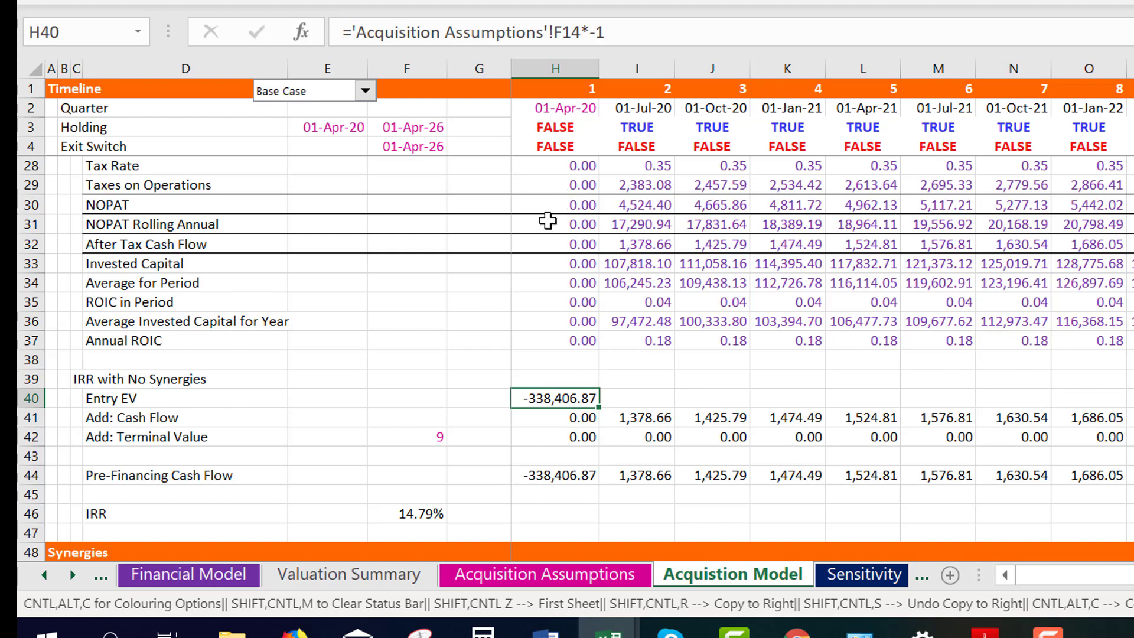
Recolour the acquisition model sheet with the colouring macro's current options and check the Entry EV cell H40
click(709, 363)
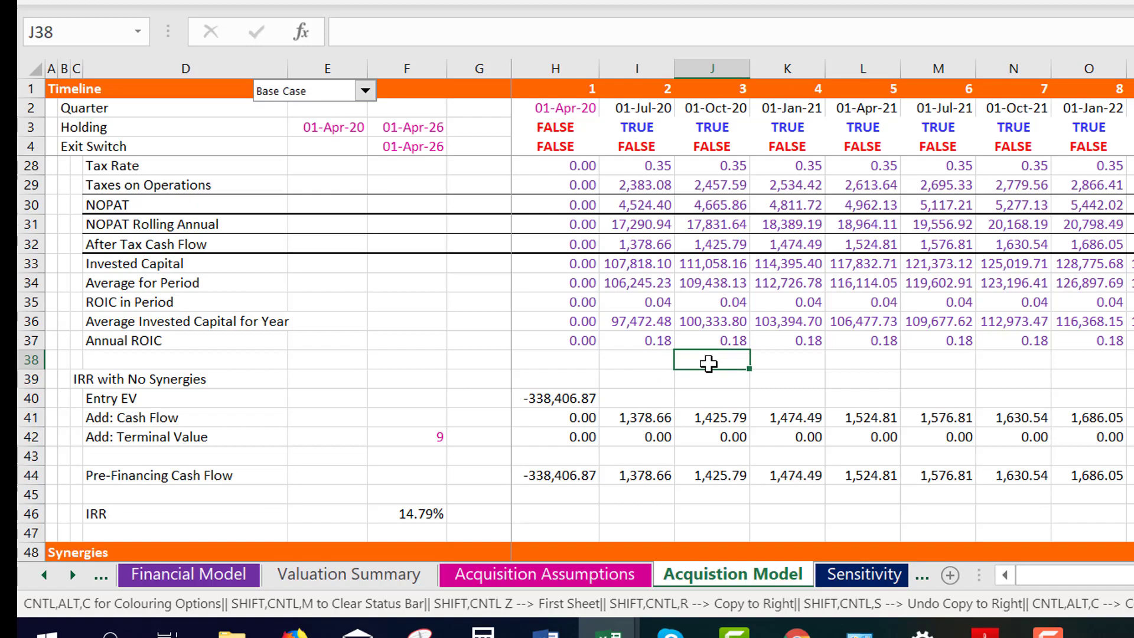
key(ctrl+alt+c)
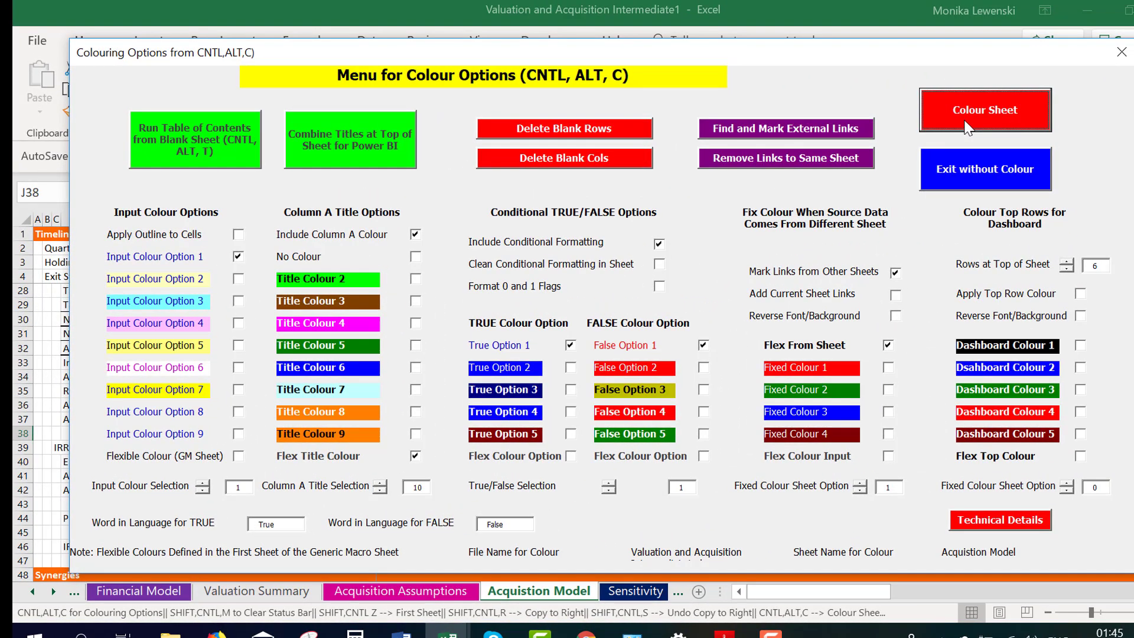
click(987, 111)
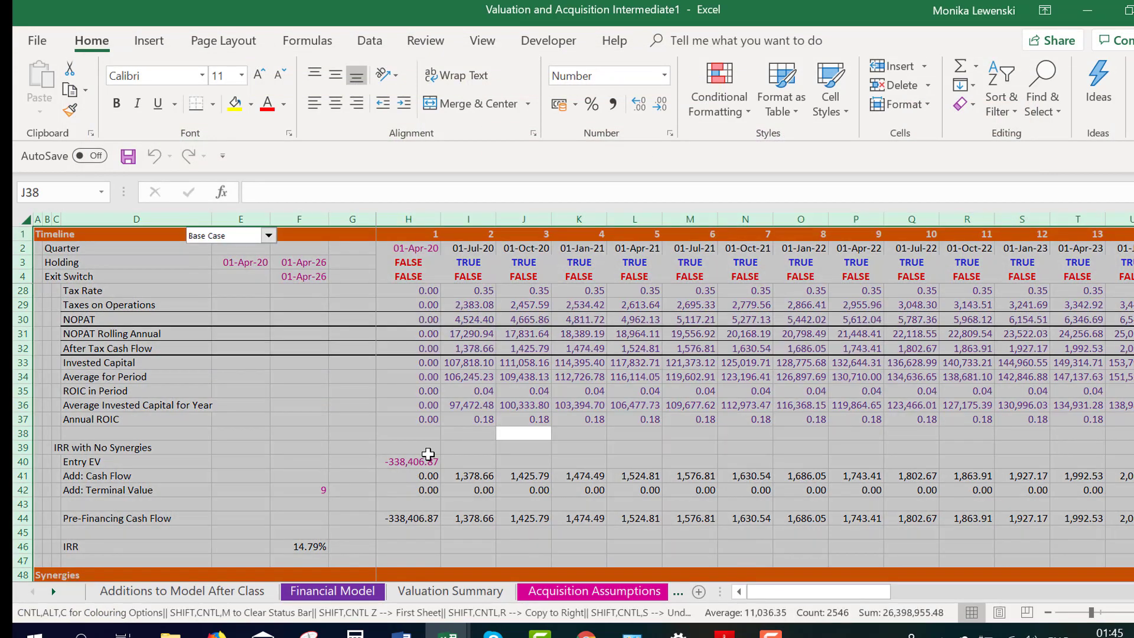
click(435, 459)
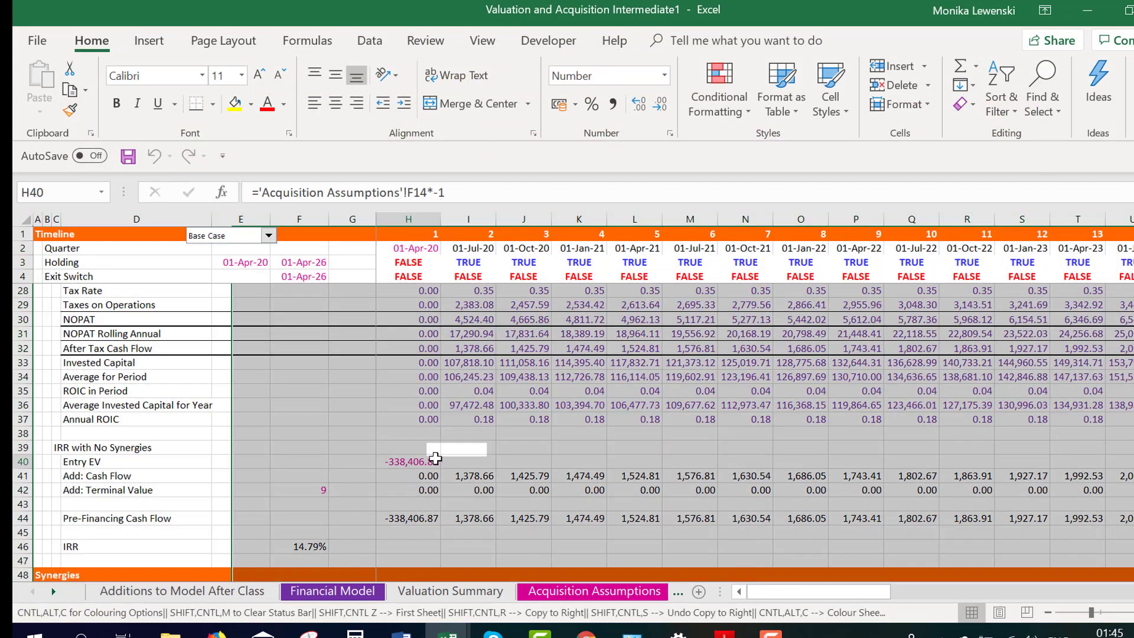
key(Down)
key(Up)
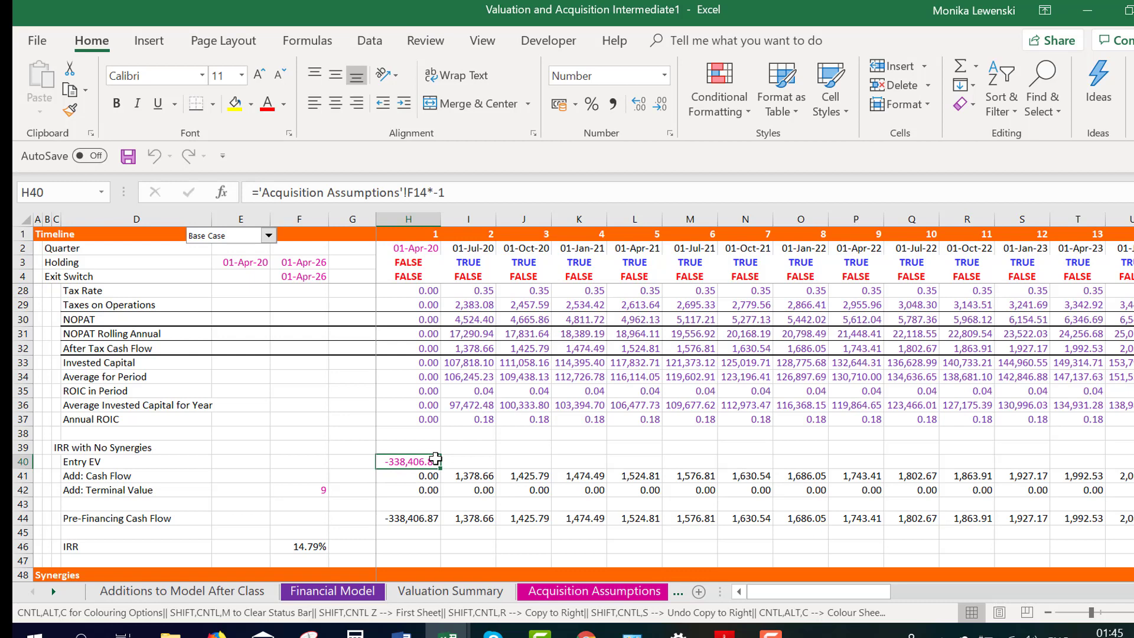
key(Down)
key(Up)
Examine the Pre-Financing Cash Flow formula in H44 and the exit multiple reference in F42
key(Down)
key(Down)
key(Down)
key(Down)
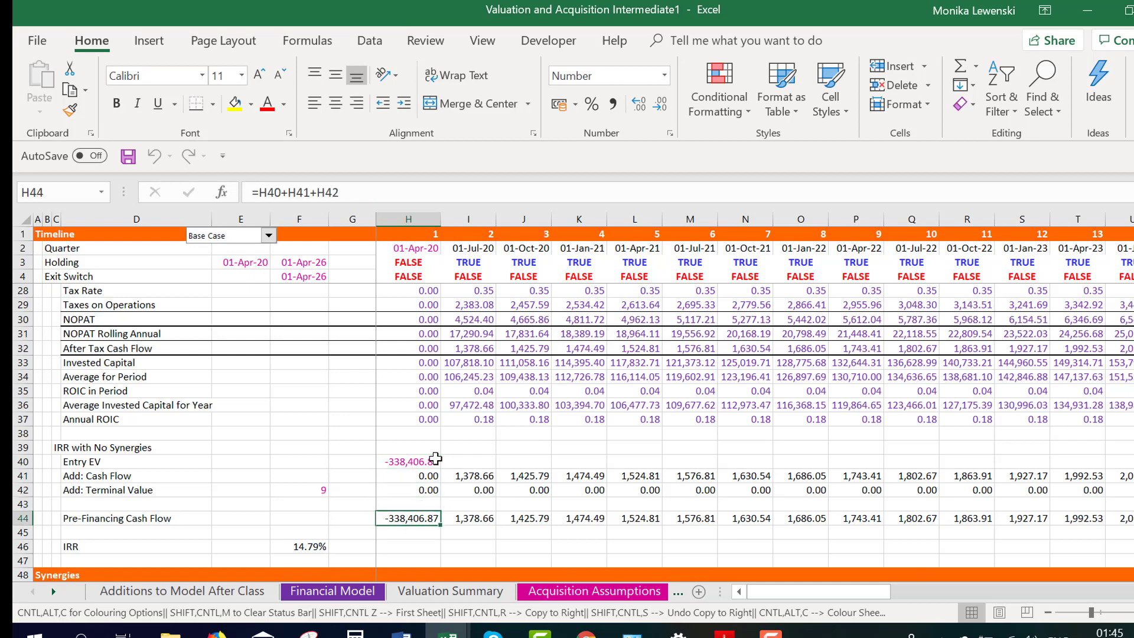
key(Down)
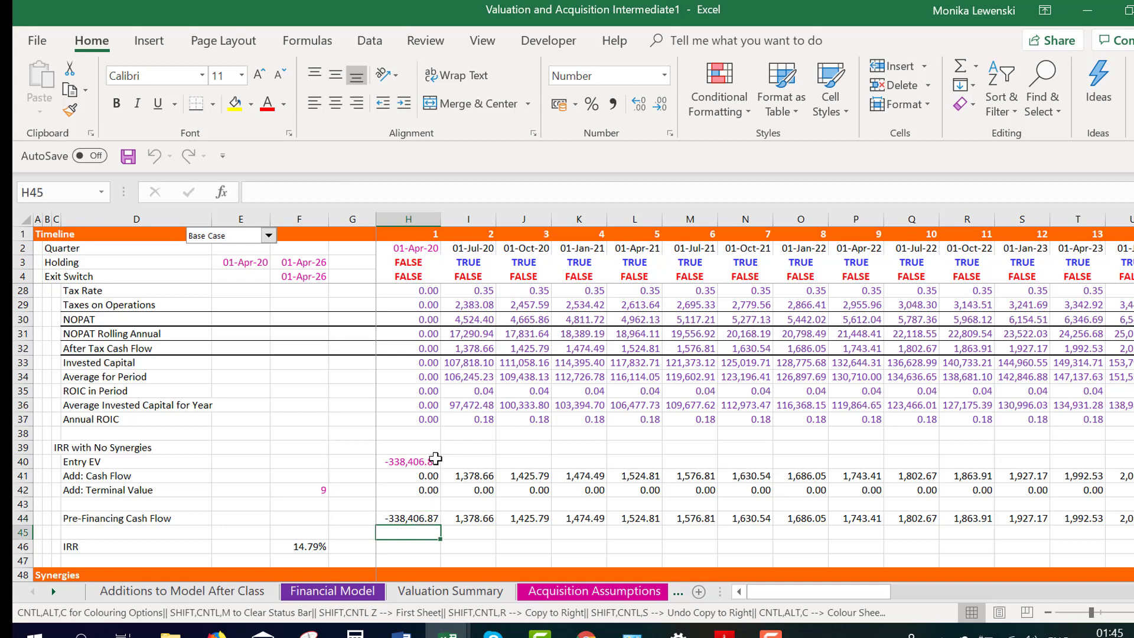
key(Up)
key(Left)
key(Left)
key(Up)
key(Up)
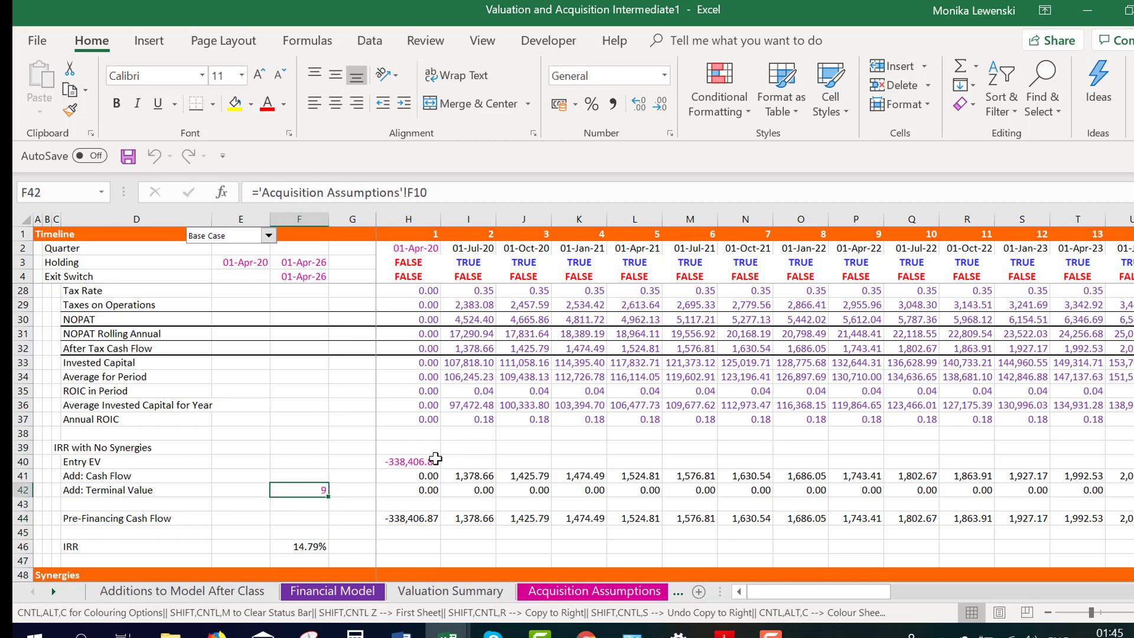
Trace the Terminal Value formula across row 42 to the exit quarter in AF42 and inspect its precedents
key(Right)
key(Right)
key(Right)
key(Right)
key(Right)
key(Right)
key(Right)
key(Right)
key(Right)
key(Right)
key(Right)
key(Right)
key(Right)
key(Right)
key(Right)
key(Right)
key(Right)
key(Right)
key(Right)
key(Right)
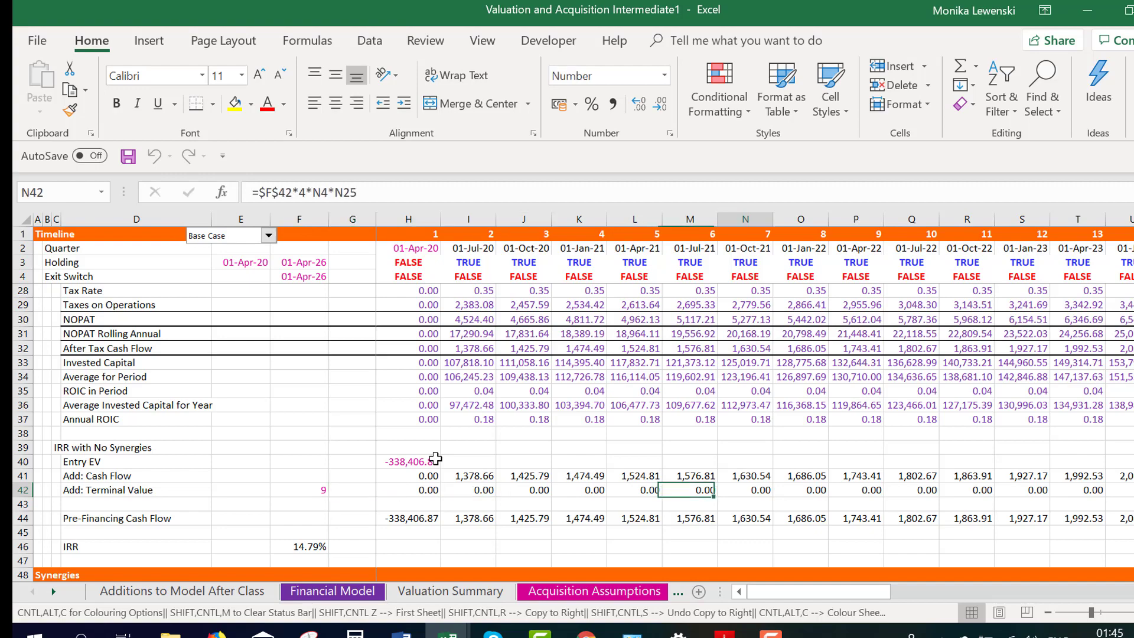
key(Right)
key(Right)
key(Right)
key(Right)
key(Right)
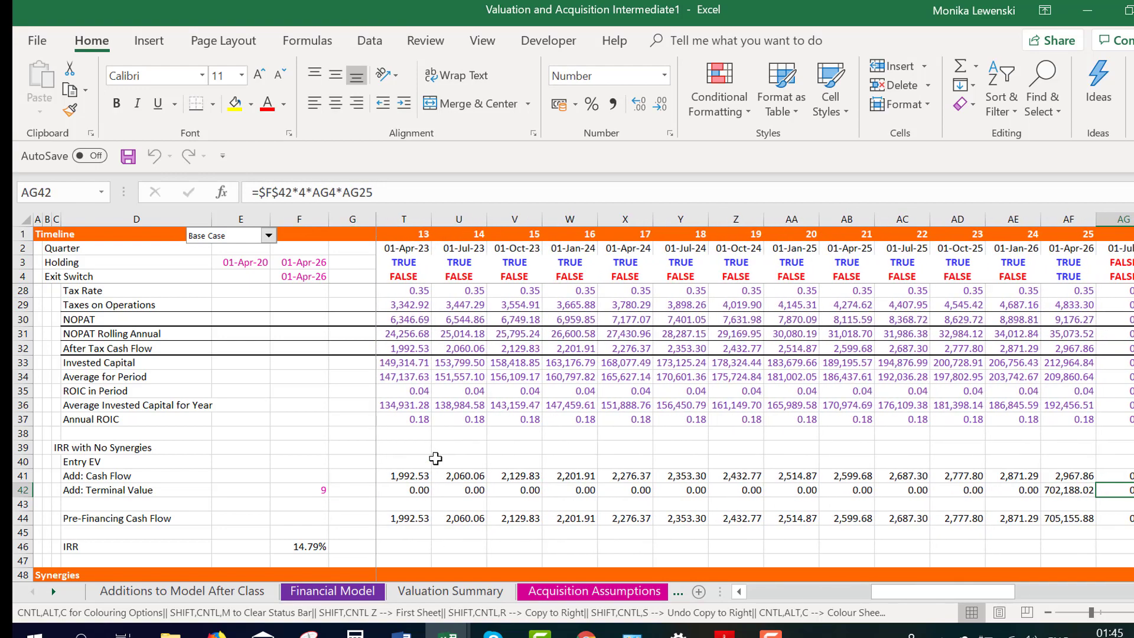
key(Left)
key(Left)
key(Left)
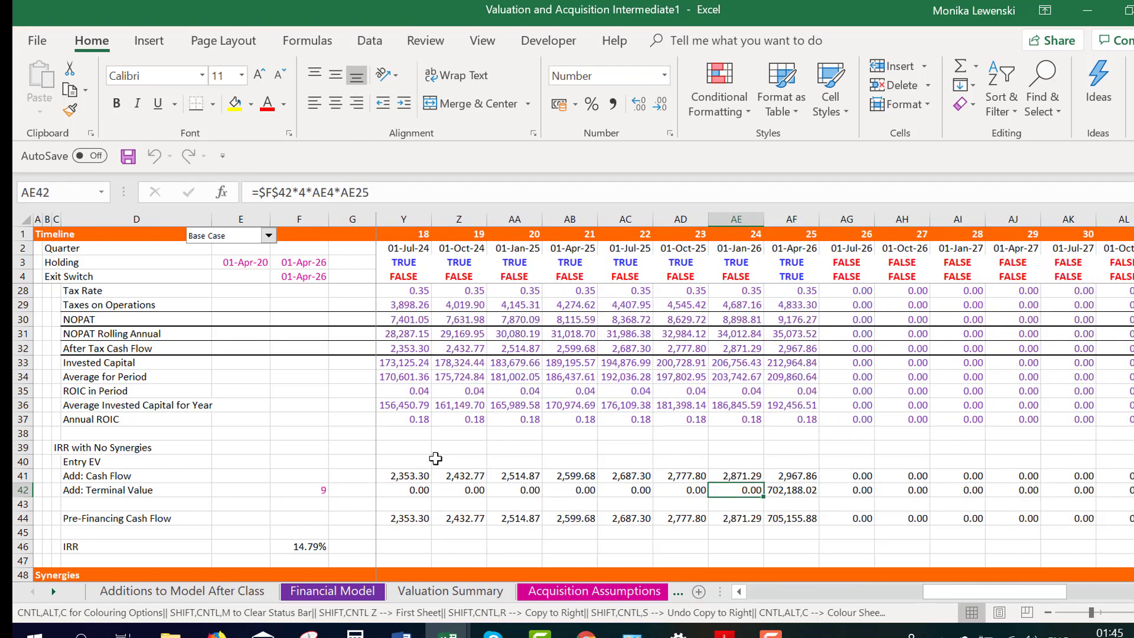
key(F2)
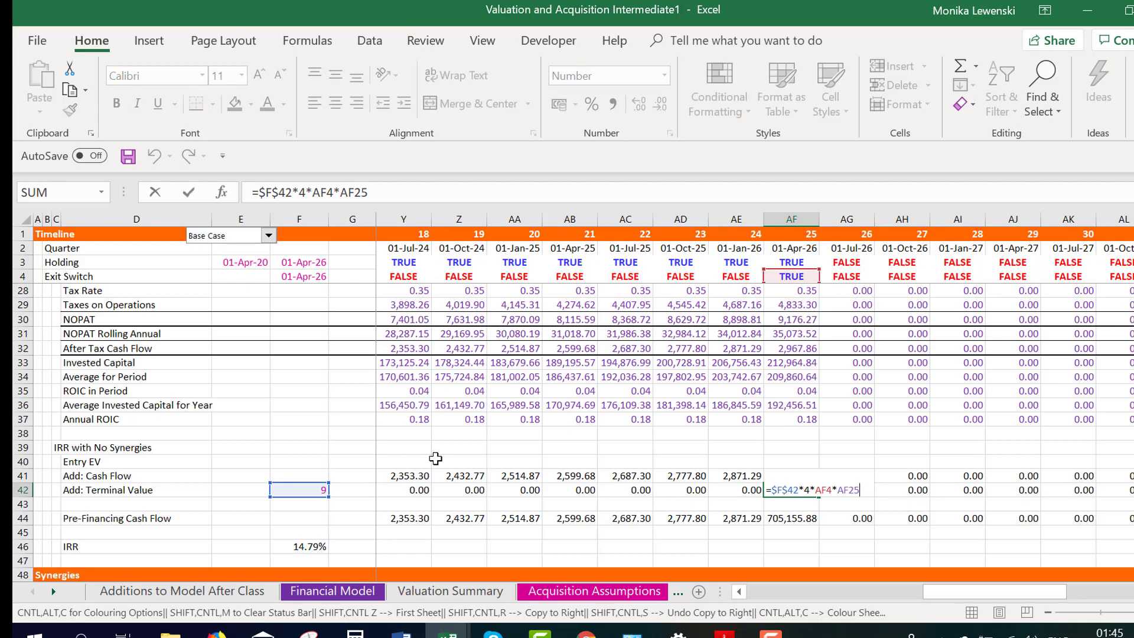
key(Escape)
Review the Pre-Financing Cash Flow row 44 from the quarter before exit back to the start of the timeline
key(Left)
key(Down)
key(Down)
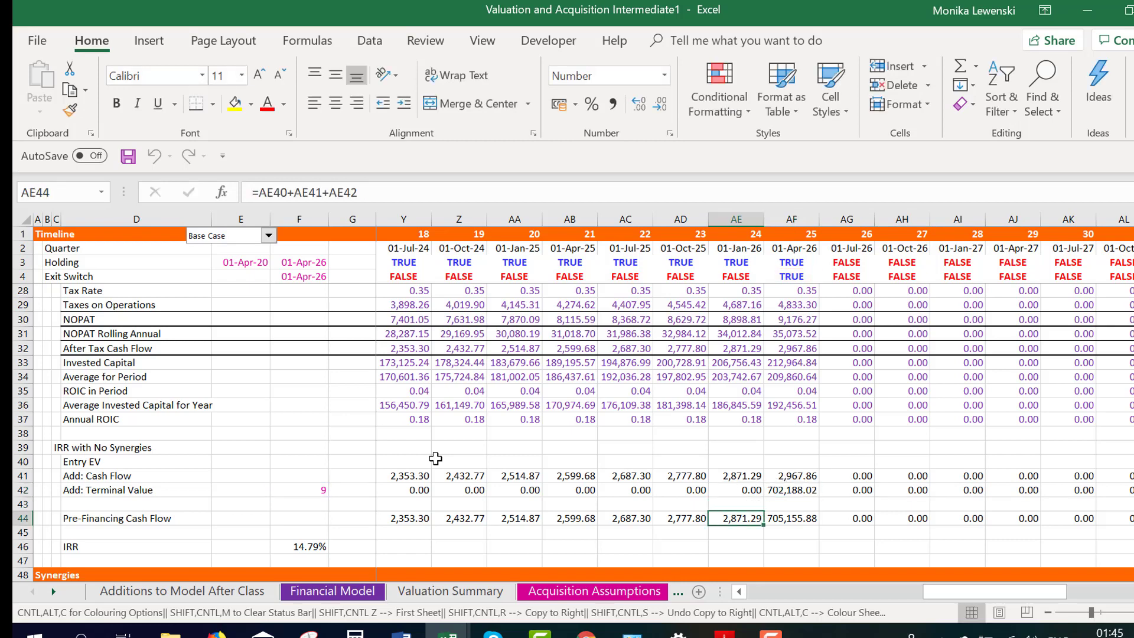
key(Left)
key(Left)
key(Left)
key(Left)
key(Left)
key(Left)
key(Left)
key(Left)
key(Left)
key(Left)
key(Left)
key(Left)
key(Left)
key(Left)
key(Left)
key(Left)
key(Left)
key(Left)
key(Left)
key(Left)
key(Left)
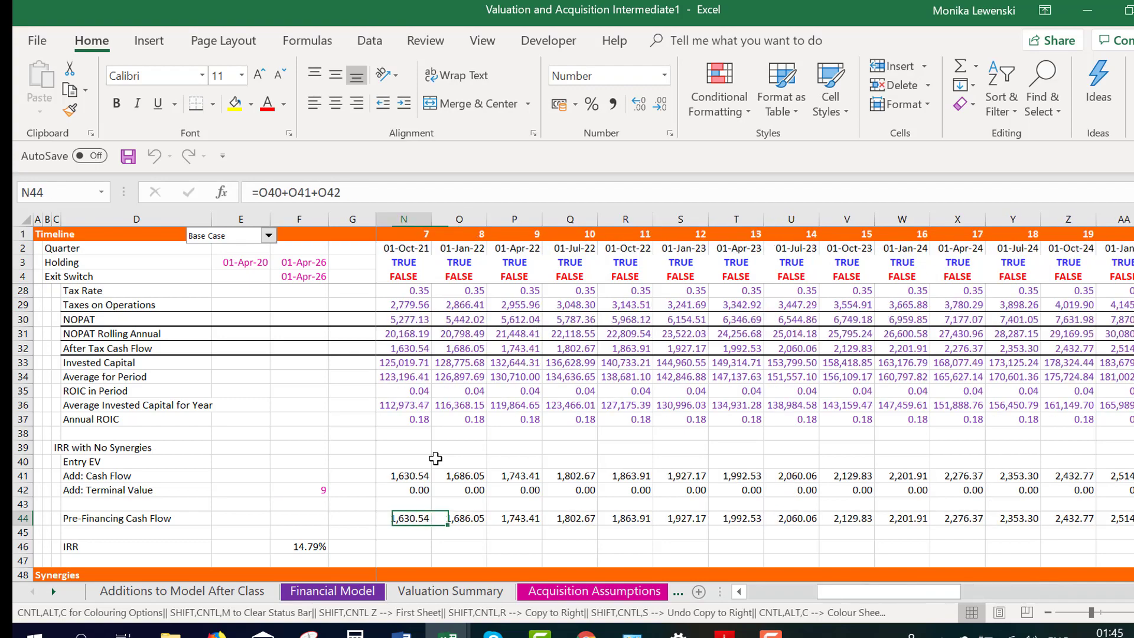
key(Left)
key(Left)
key(Left)
key(Left)
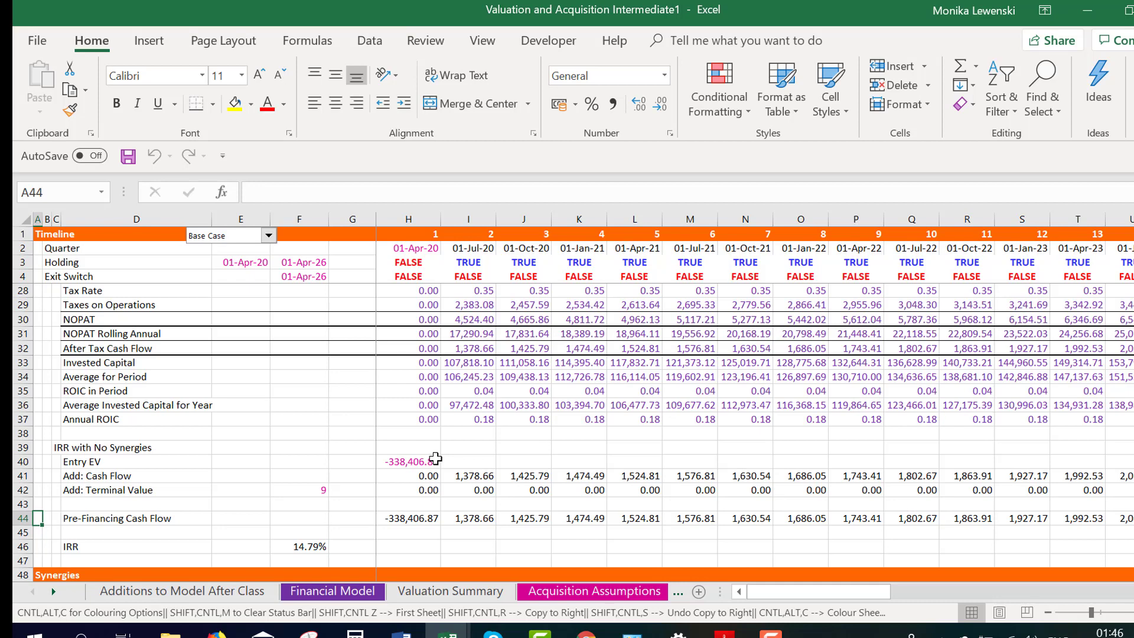
Review the Synergies section of the acquisition model, from Synergy Percent to Adjusted Exit
key(Down)
key(Down)
key(Down)
key(Down)
key(Down)
key(Down)
key(Down)
key(Down)
key(Down)
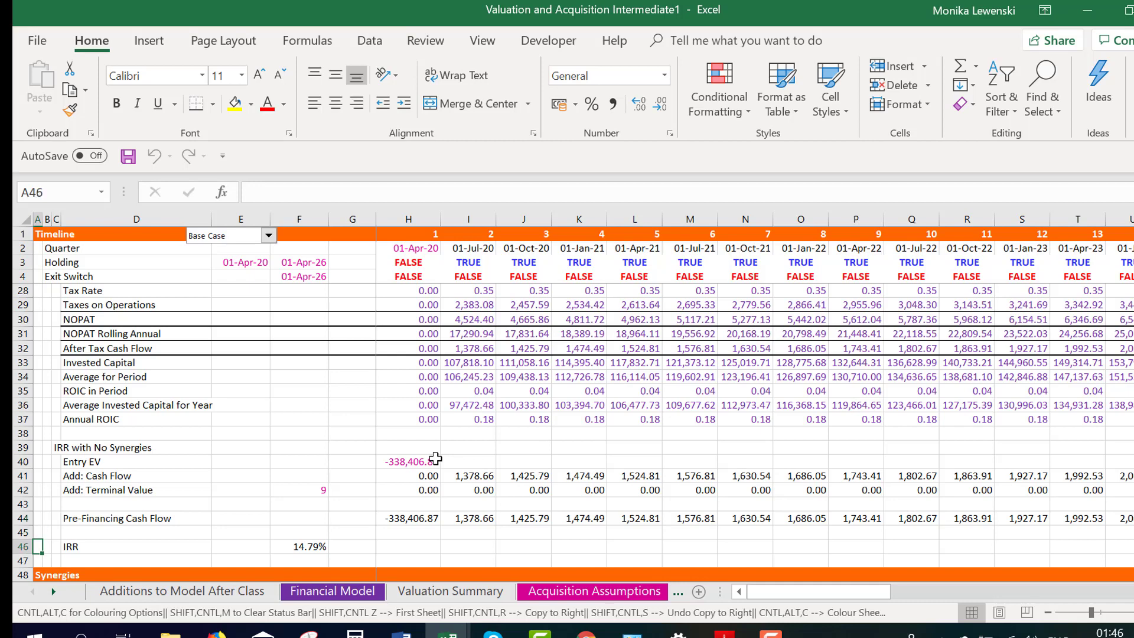
key(Down)
key(Down)
key(Down)
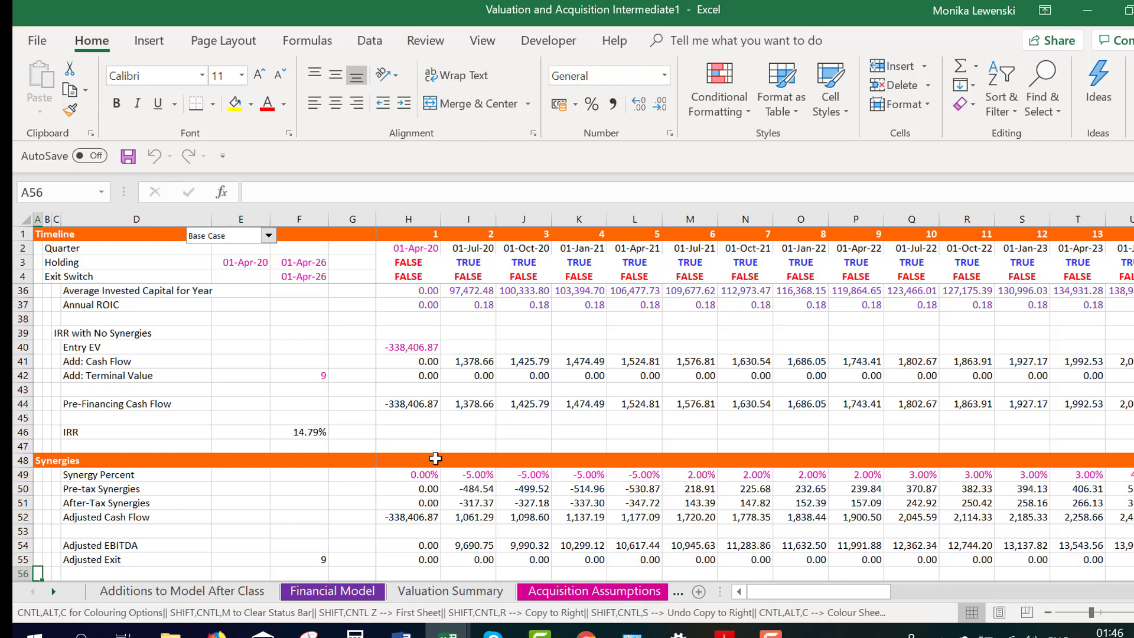
key(Up)
key(Up)
key(Up)
key(Up)
Examine the Synergies as % of EBITDA inputs in G17:J17 on the Acquisition Assumptions sheet
key(ctrl+Page_Down)
key(ctrl+Page_Down)
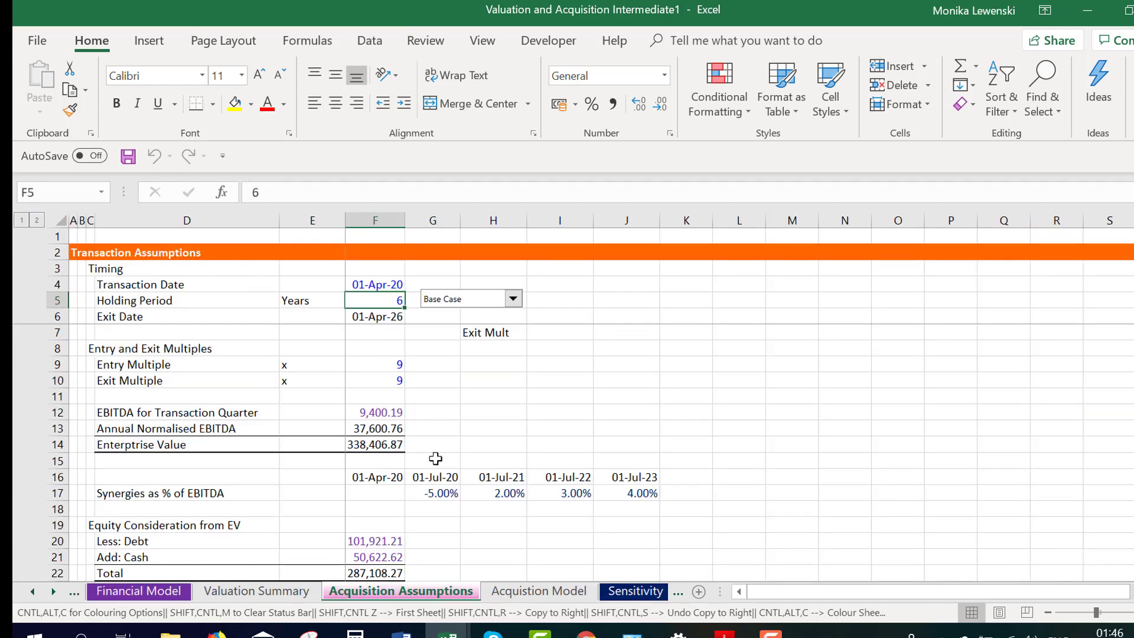
click(436, 491)
key(Right)
key(Right)
key(Right)
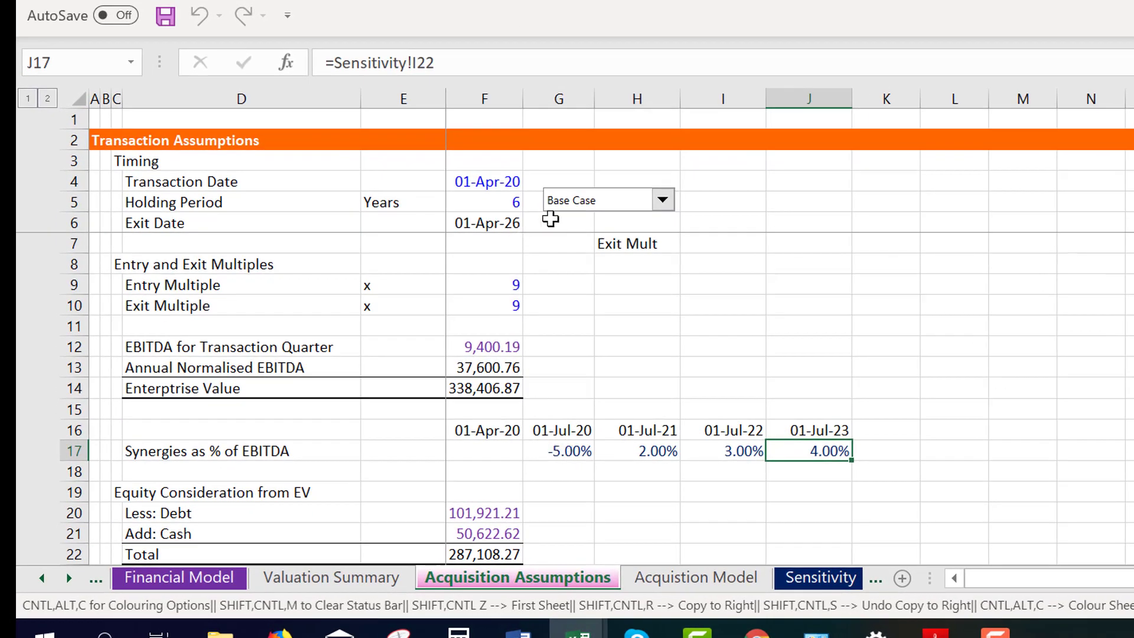
Move the Base Case synergy drop-down from beside the Holding Period to the area right of J16:J17
right_click(576, 195)
key(Escape)
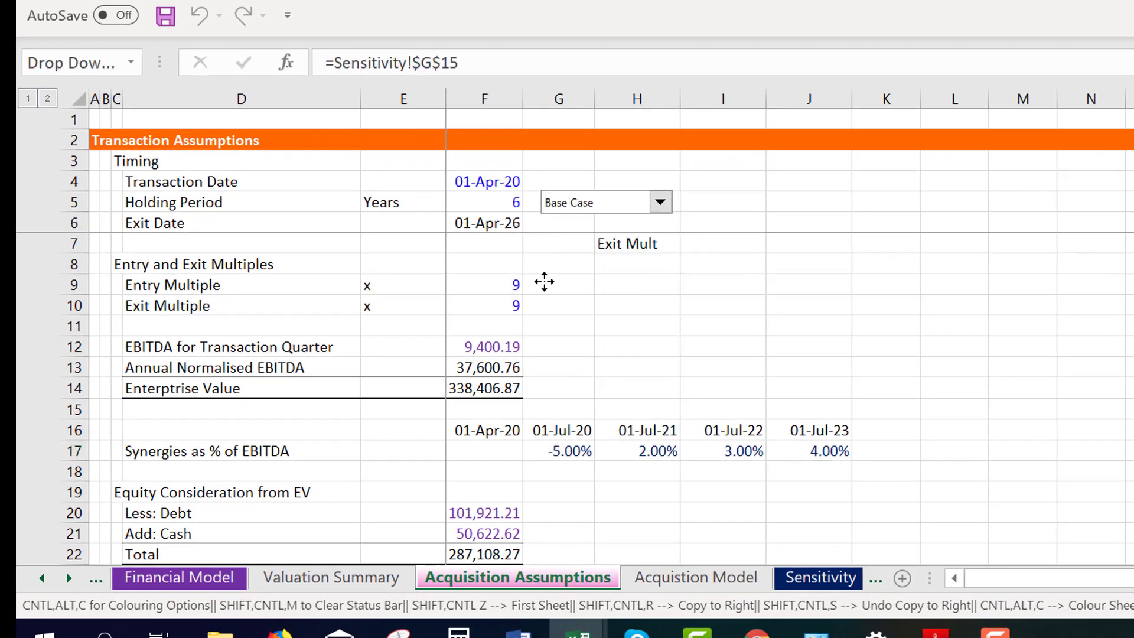
drag(543, 282, 921, 418)
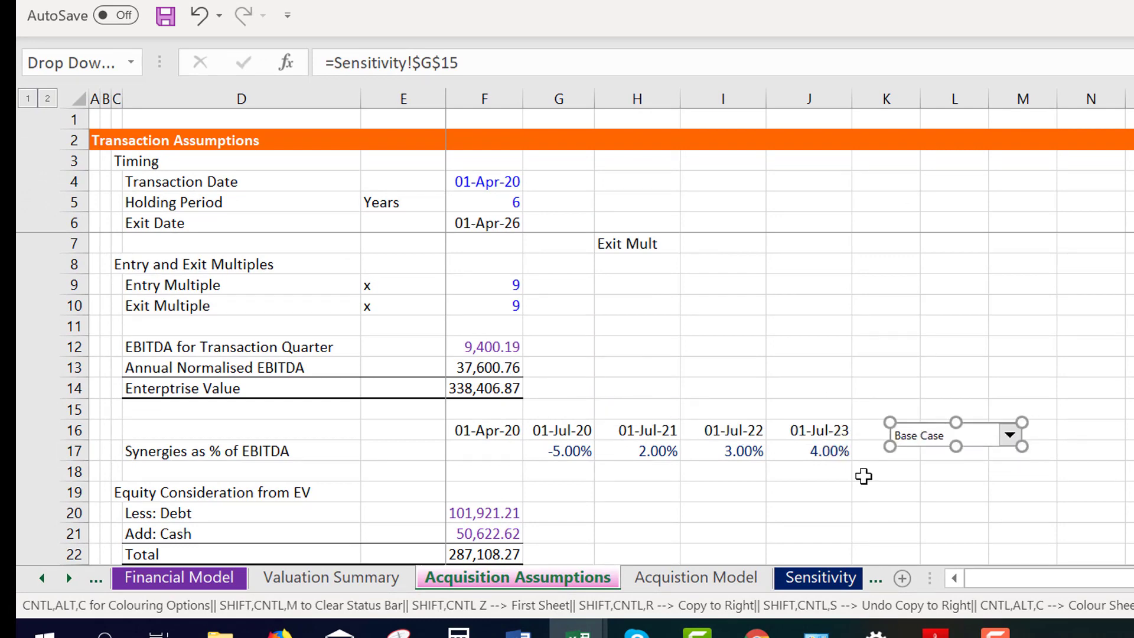
click(863, 476)
Open the Sensitivity sheet and review the scenario table and the synergy cases down to row 22
key(ctrl+Page_Down)
key(ctrl+Page_Down)
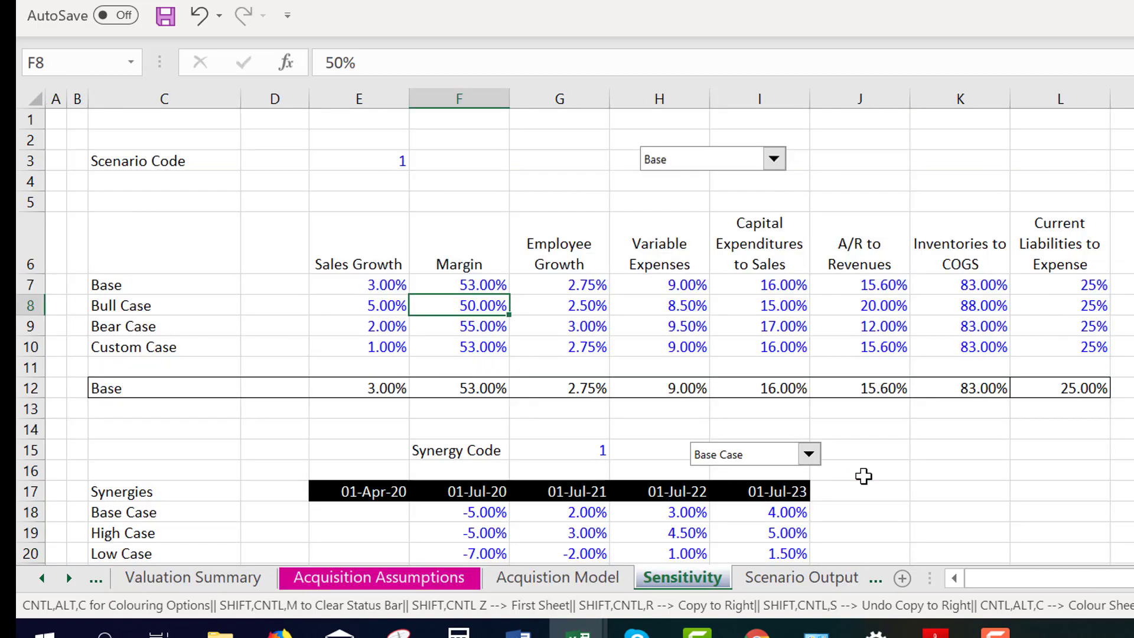
key(ctrl+Page_Down)
key(ctrl+Page_Up)
key(Left)
key(Left)
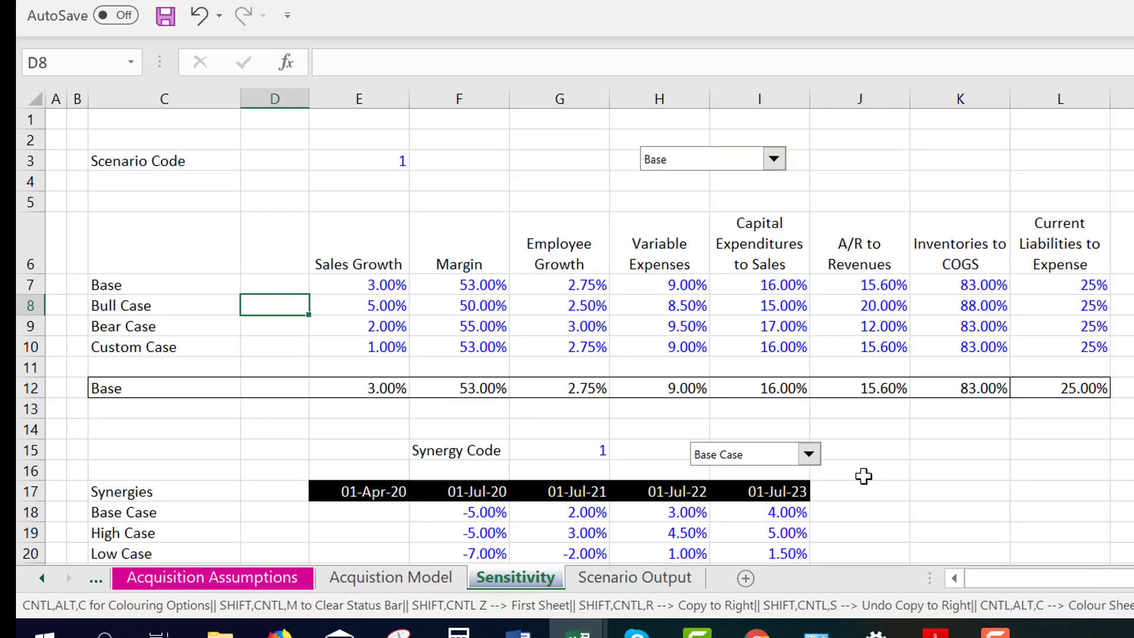
key(Down)
key(Down)
key(Down)
key(Down)
key(Down)
key(Down)
key(Down)
key(Down)
key(Down)
key(Down)
key(Down)
key(Down)
key(Down)
key(Down)
key(Down)
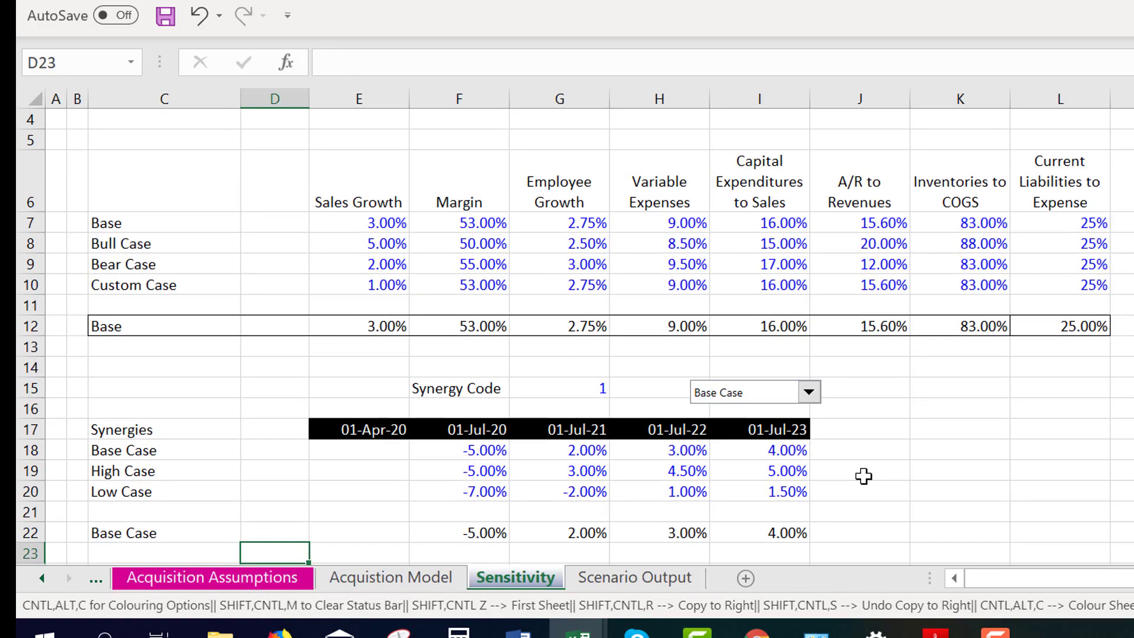
Examine the linked dates in row 17 and the High and Low Case synergy percentages by year
key(Up)
key(Up)
key(Up)
key(Up)
key(Up)
key(Up)
key(Right)
key(Right)
key(Right)
key(Right)
key(Right)
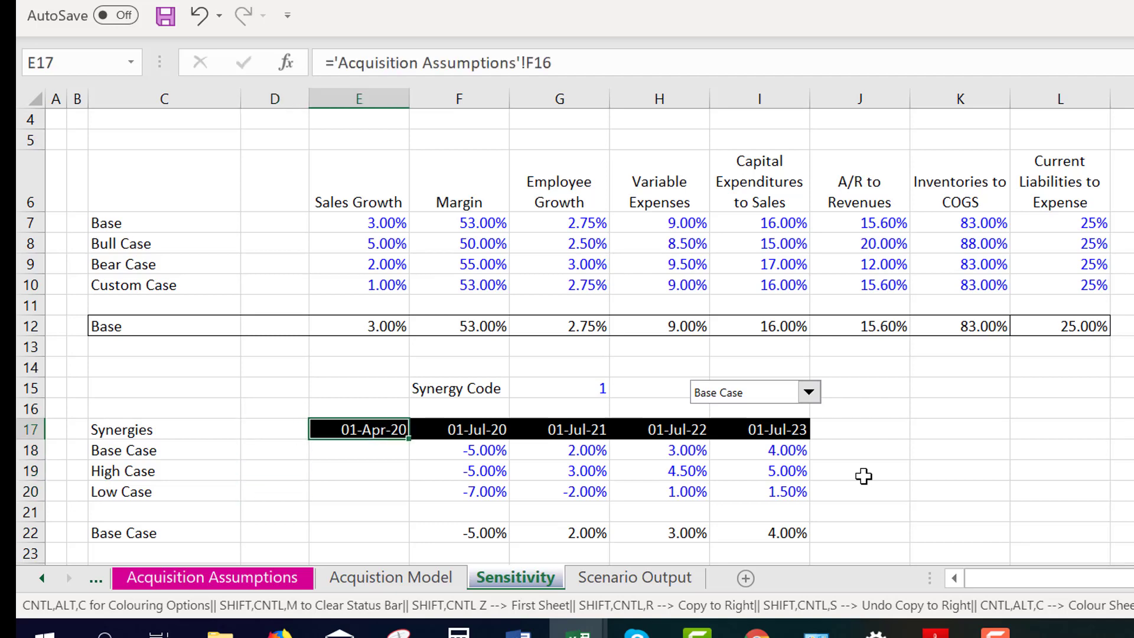
key(Down)
key(Down)
key(Left)
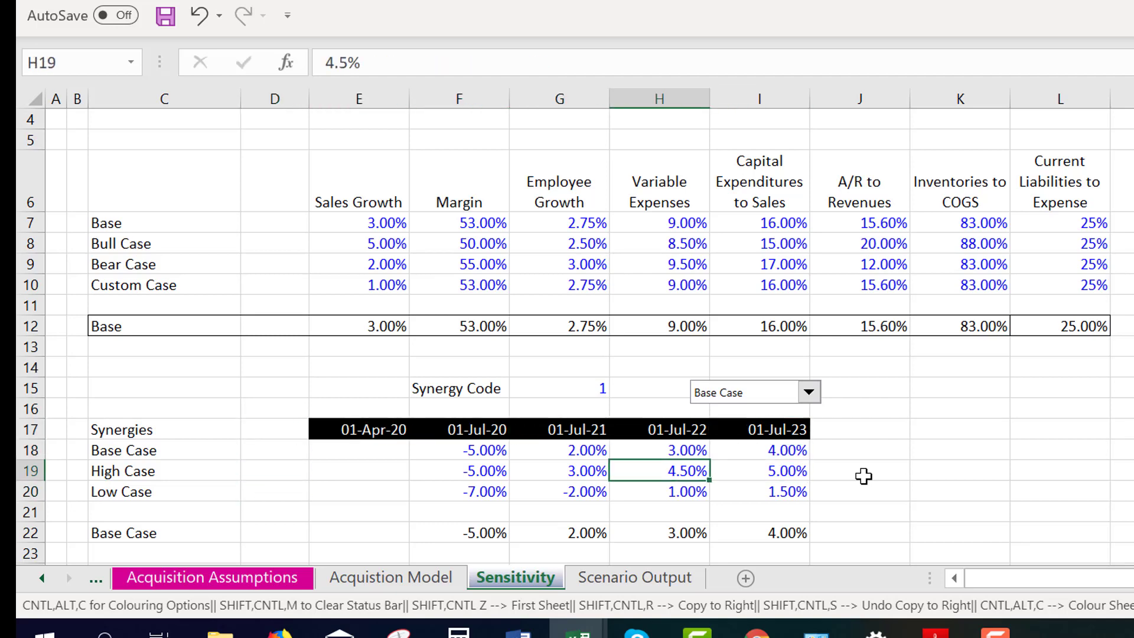
key(Left)
key(Down)
key(Down)
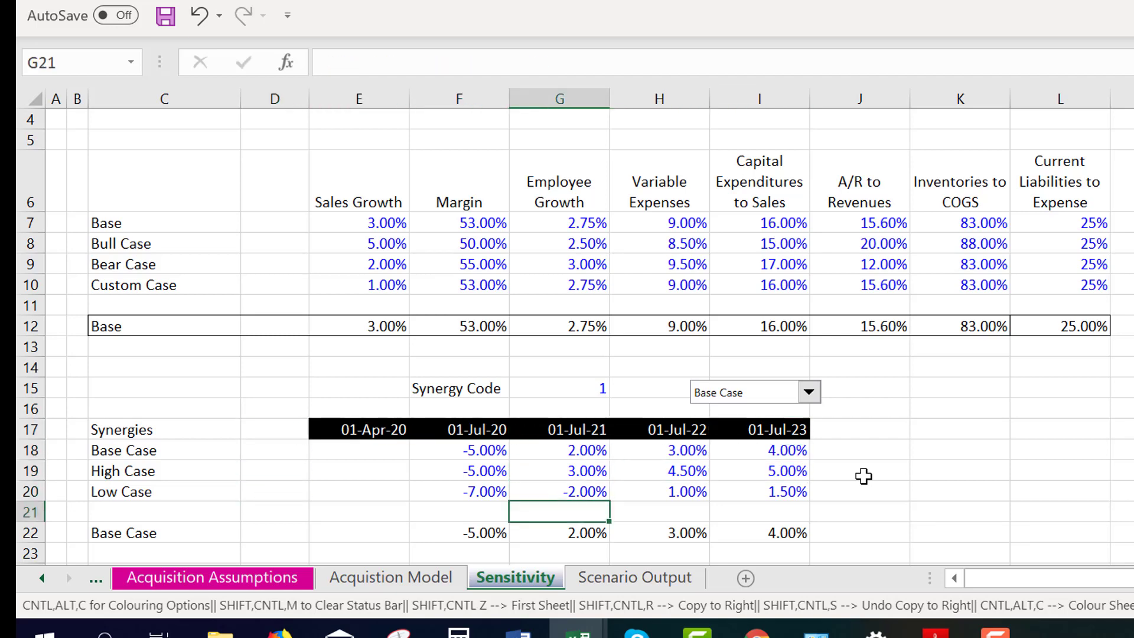
key(Down)
key(Up)
key(Up)
key(Up)
key(Up)
key(Up)
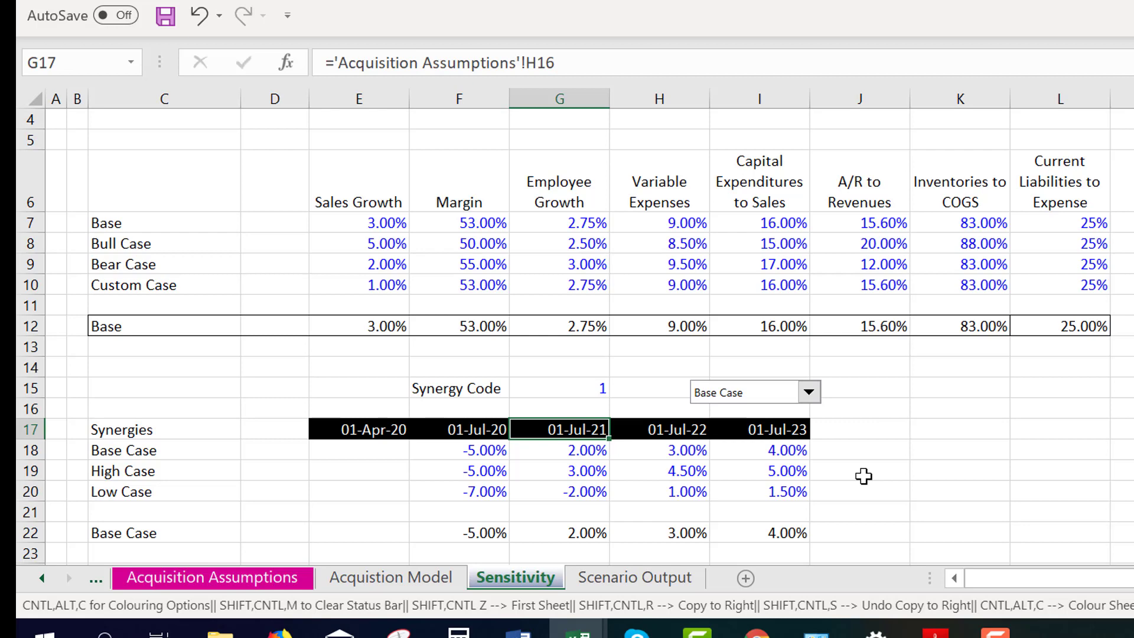
Relabel the synergy cases in C18:C20 as Base Case Synergies, High Case Synergies and Low Case Synergies
click(180, 443)
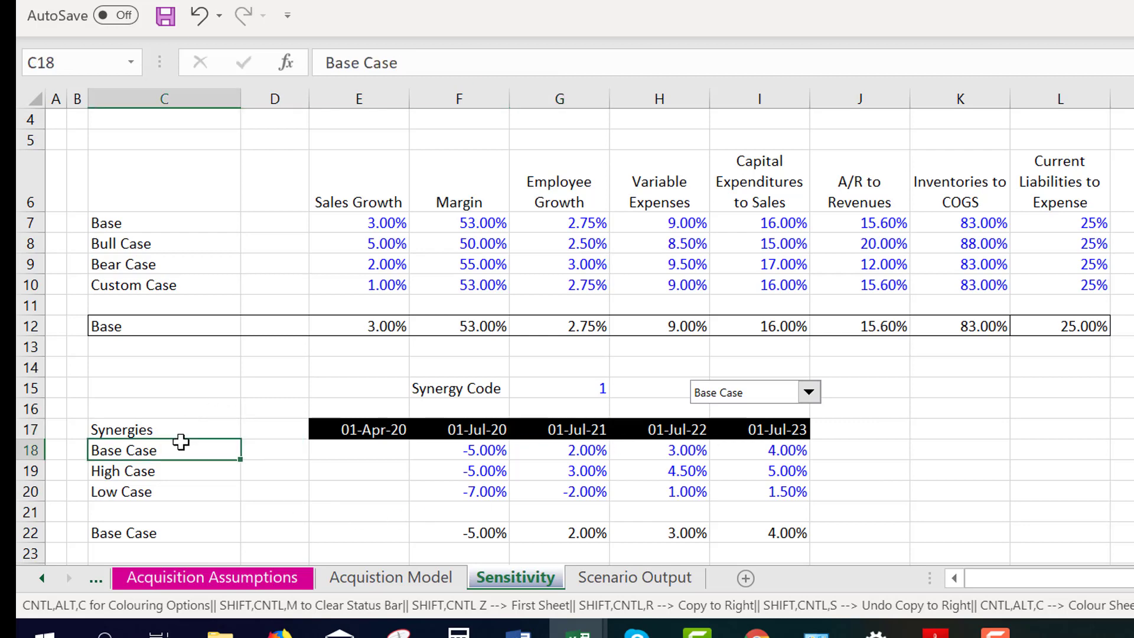
key(F2)
text(Synergies)
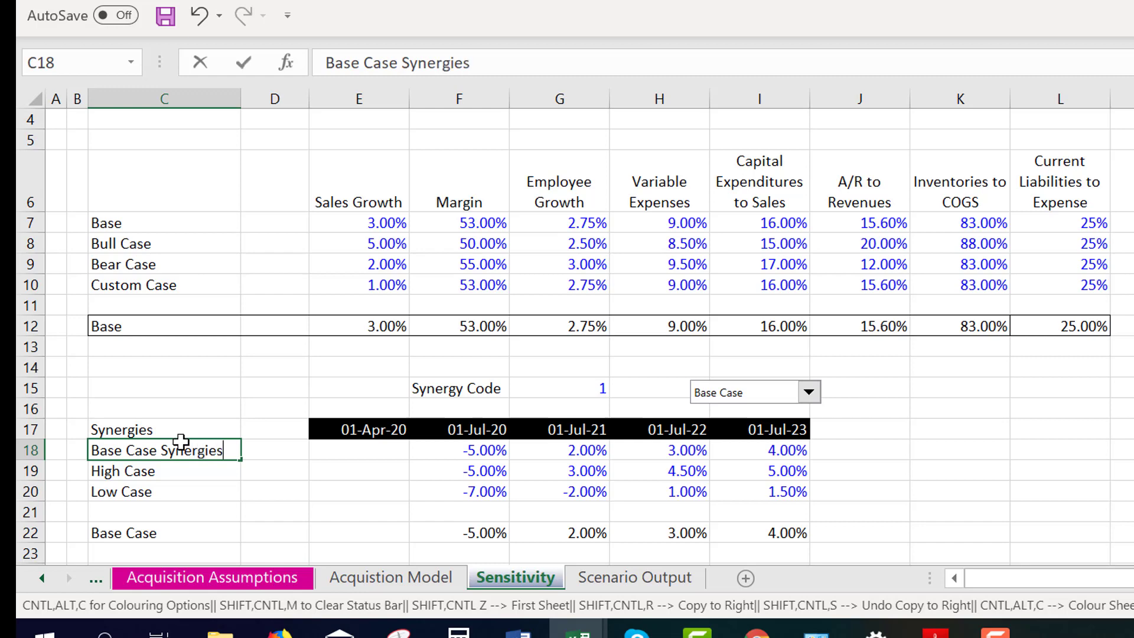
key(Return)
key(F2)
text(Syb)
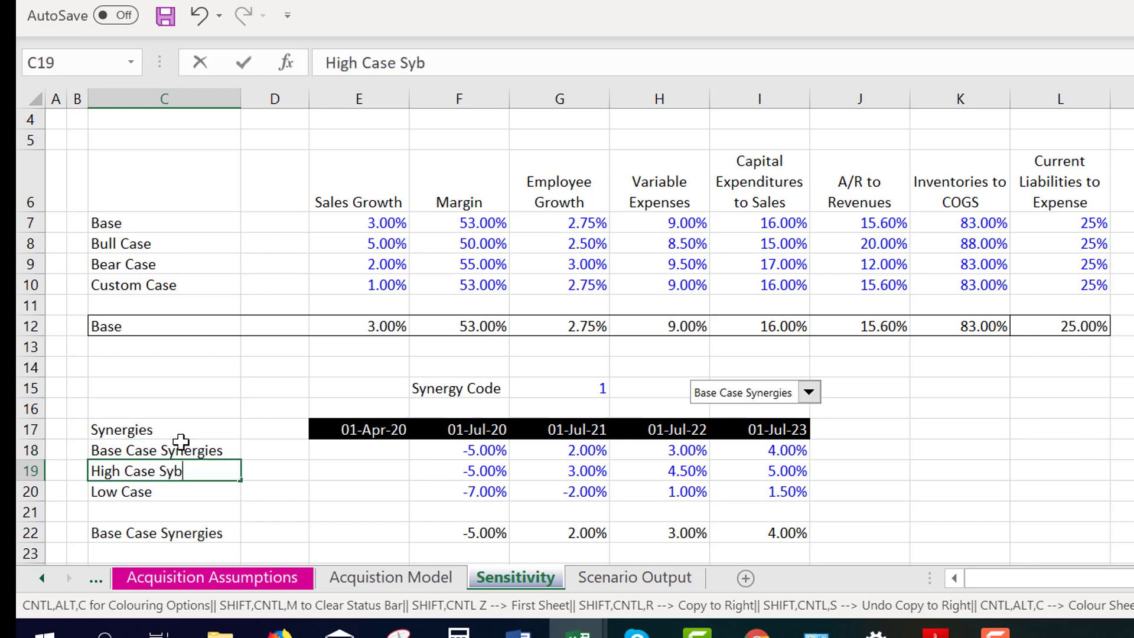
key(BackSpace)
text(nergies)
key(Return)
key(F2)
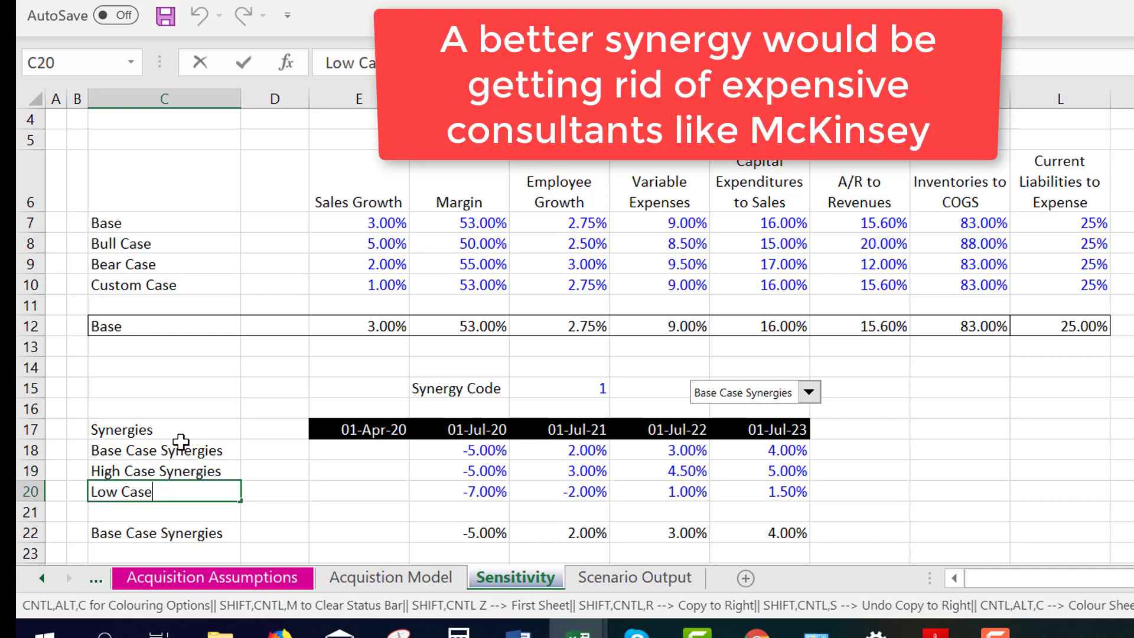
text(Synergies)
key(ctrl+Return)
key(Down)
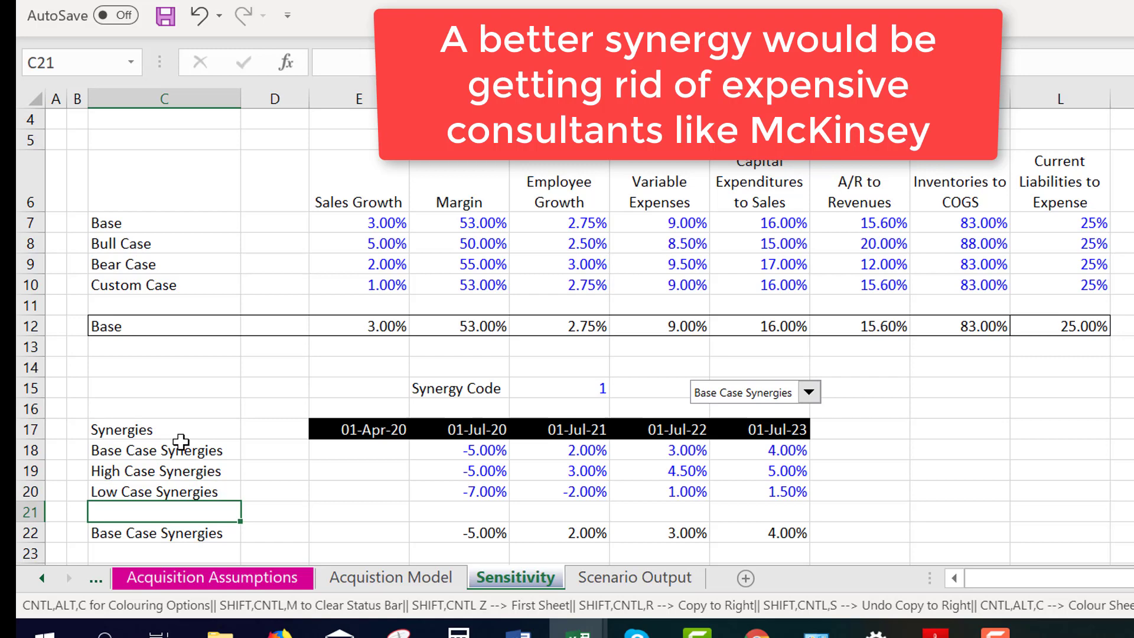
Review the Sensitivity sheet from the Scenario Code row down to the relabelled synergy cases
click(475, 142)
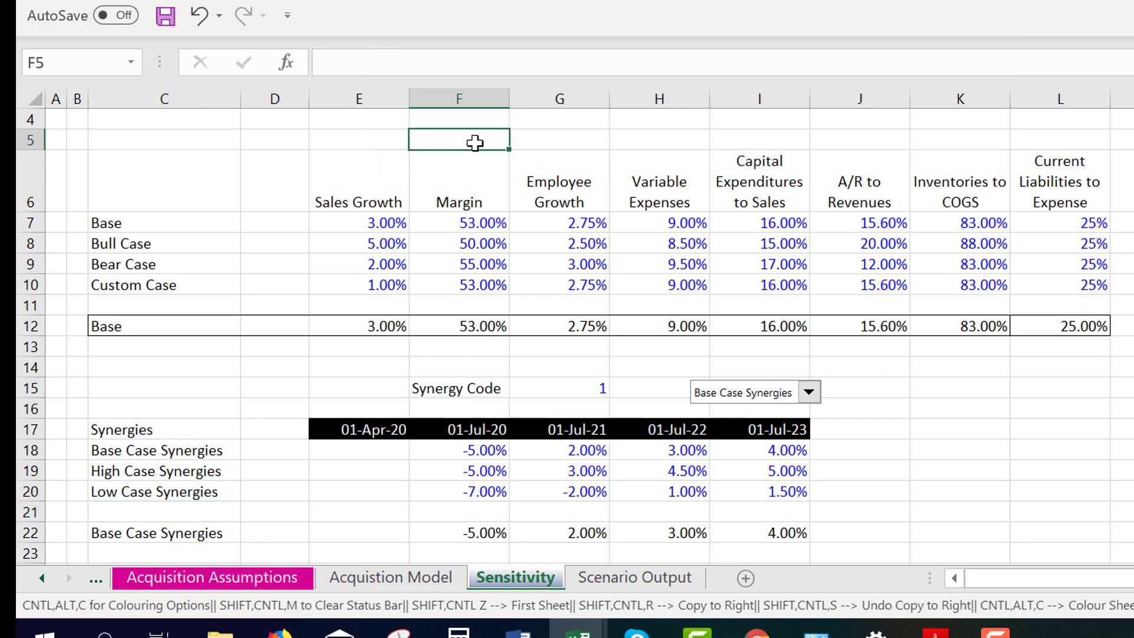
key(Up)
key(Up)
key(Up)
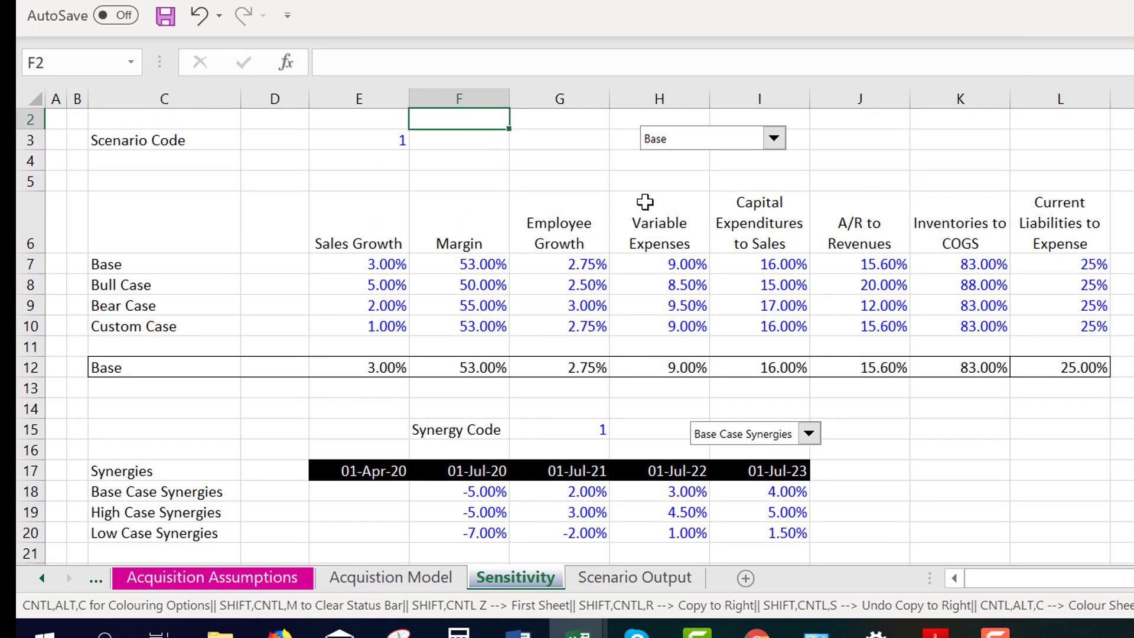
scroll(575, 326, down, 1)
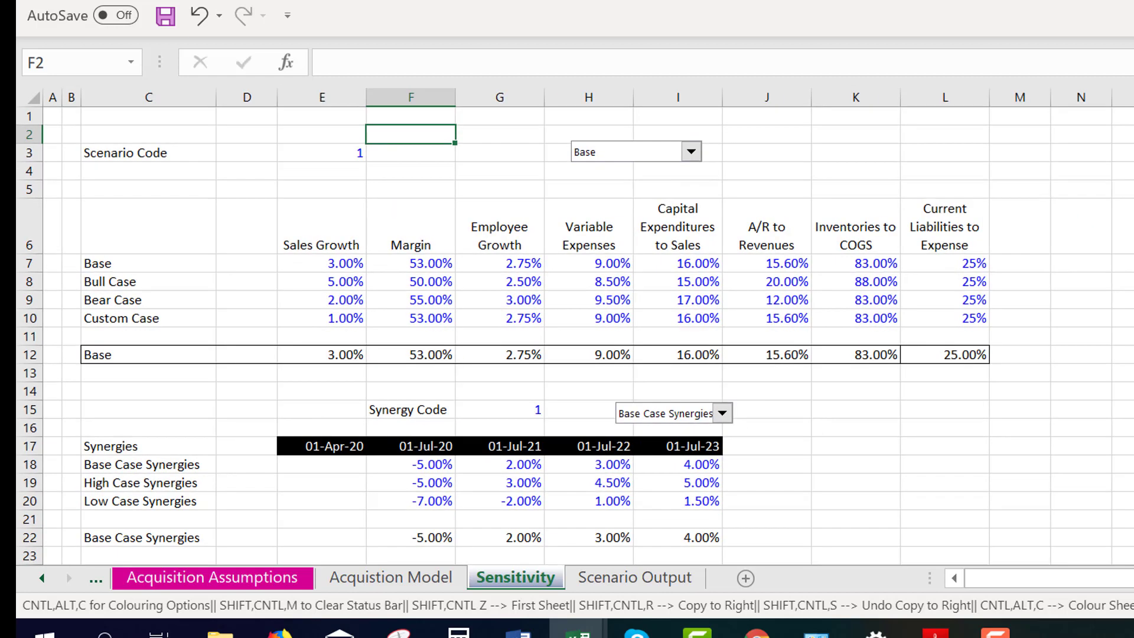
key(Left)
key(Left)
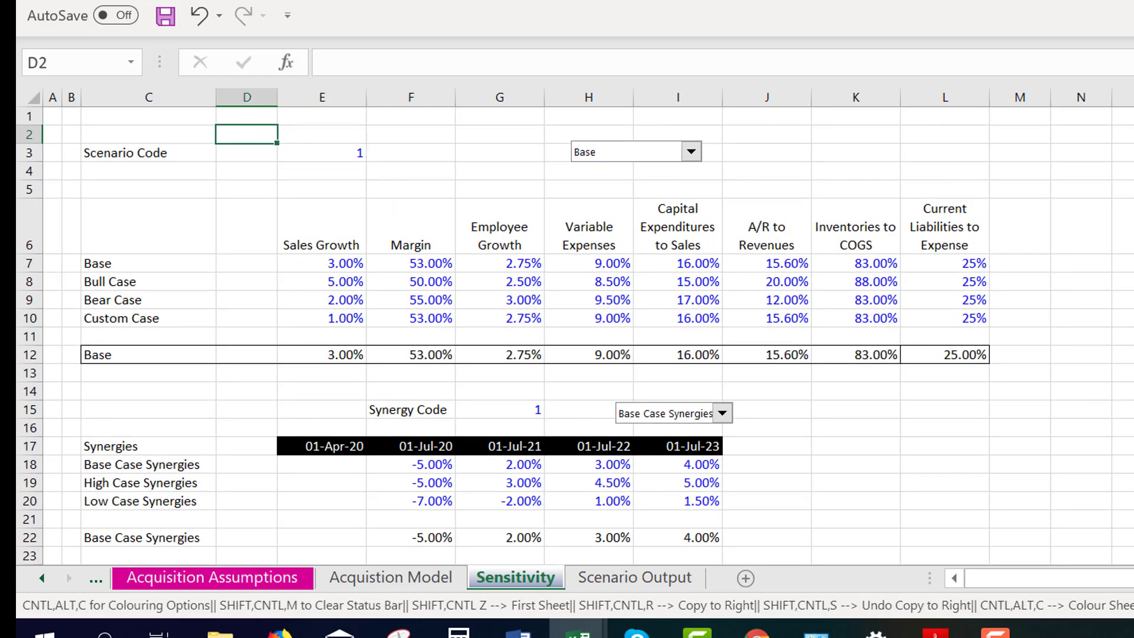
key(Home)
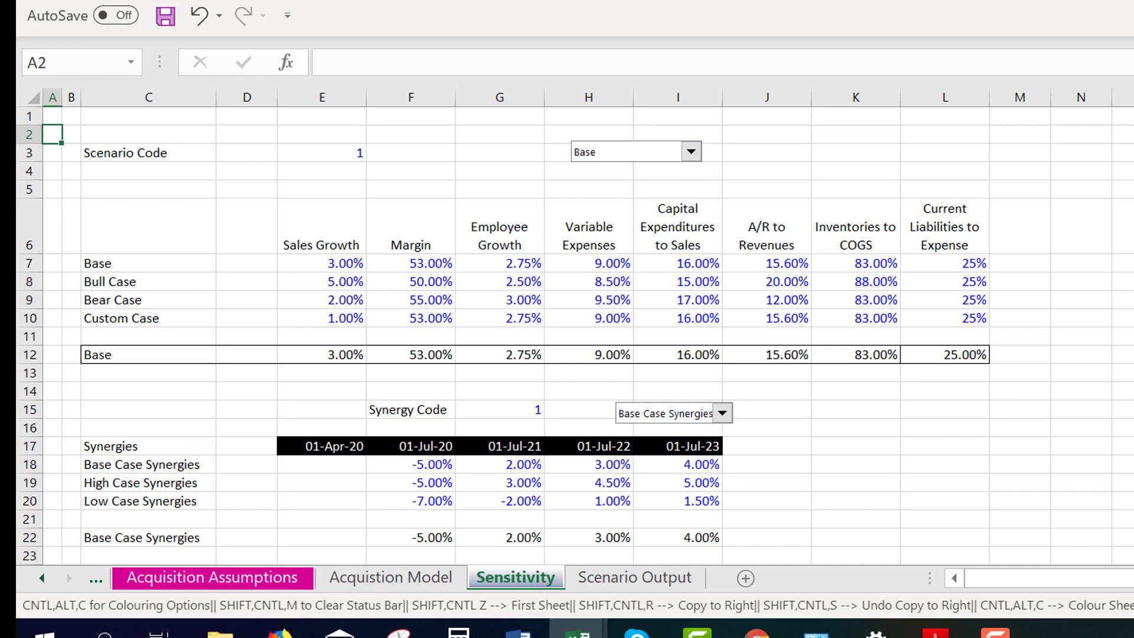
Return to the Acquisition Assumptions sheet and inspect the formulas behind the first two synergy dates in F16 and G16
key(ctrl+Page_Up)
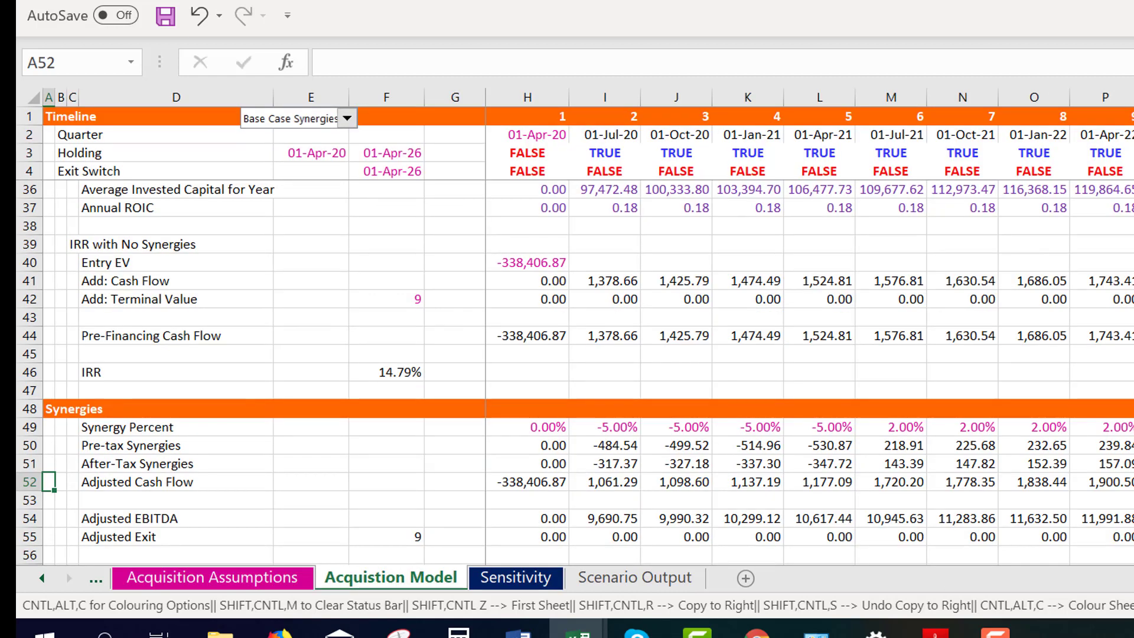
key(ctrl+Page_Up)
key(Down)
key(Up)
key(Up)
key(Left)
key(Left)
key(Left)
key(Left)
key(Left)
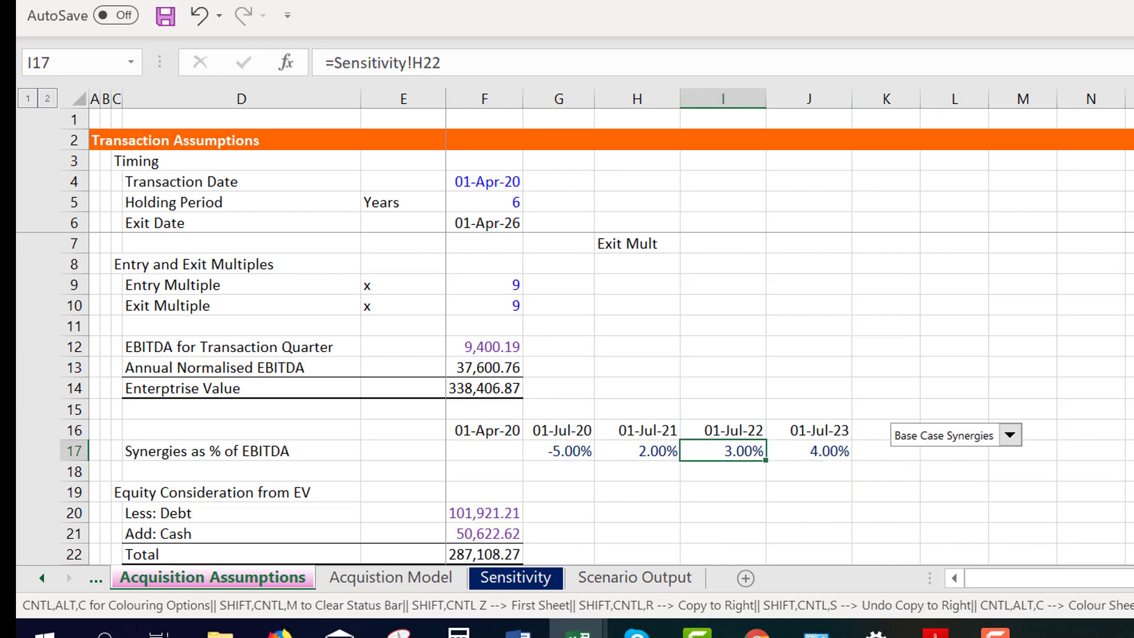
key(Up)
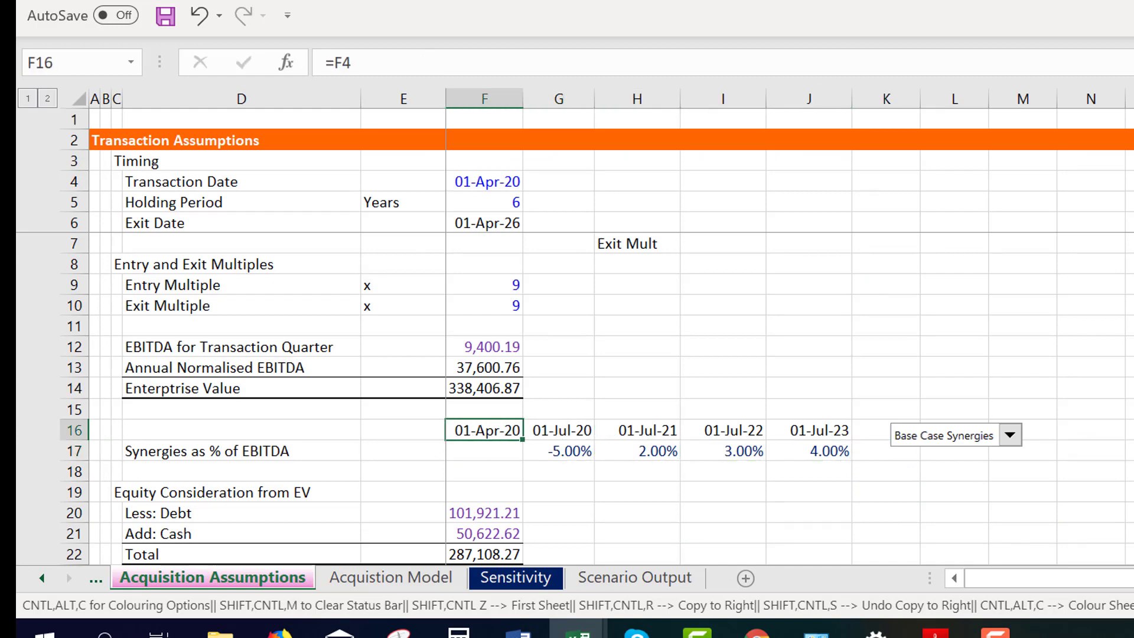
key(F2)
key(Escape)
key(Right)
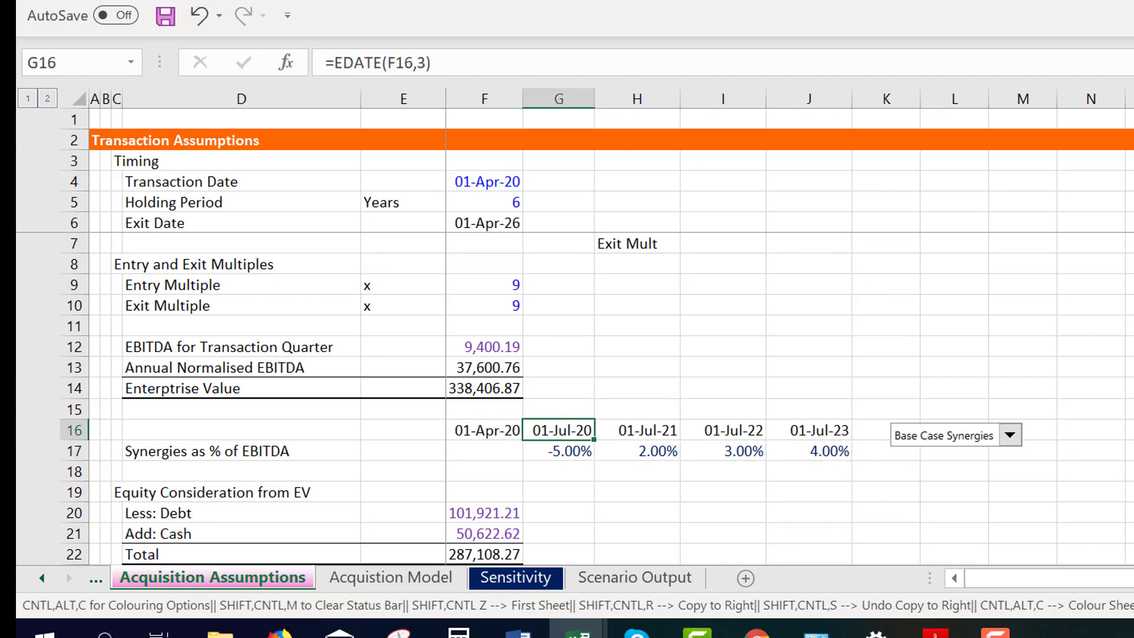
key(F2)
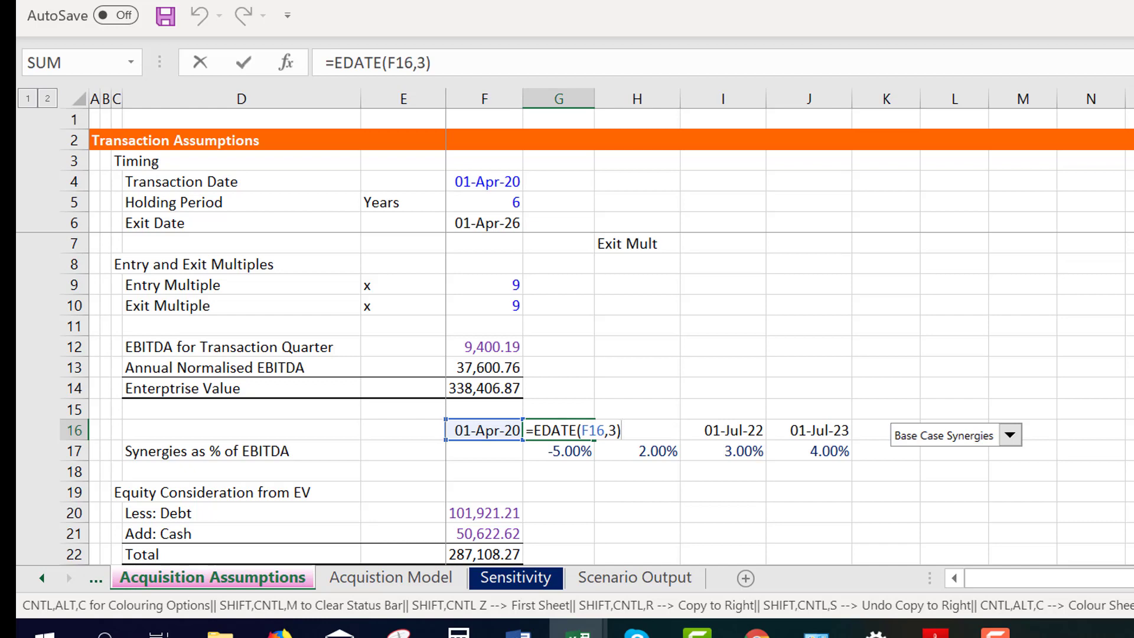
key(Escape)
Inspect the EDATE formulas for the annual synergy dates in H16:J16 and the linked percentage in J17
key(Right)
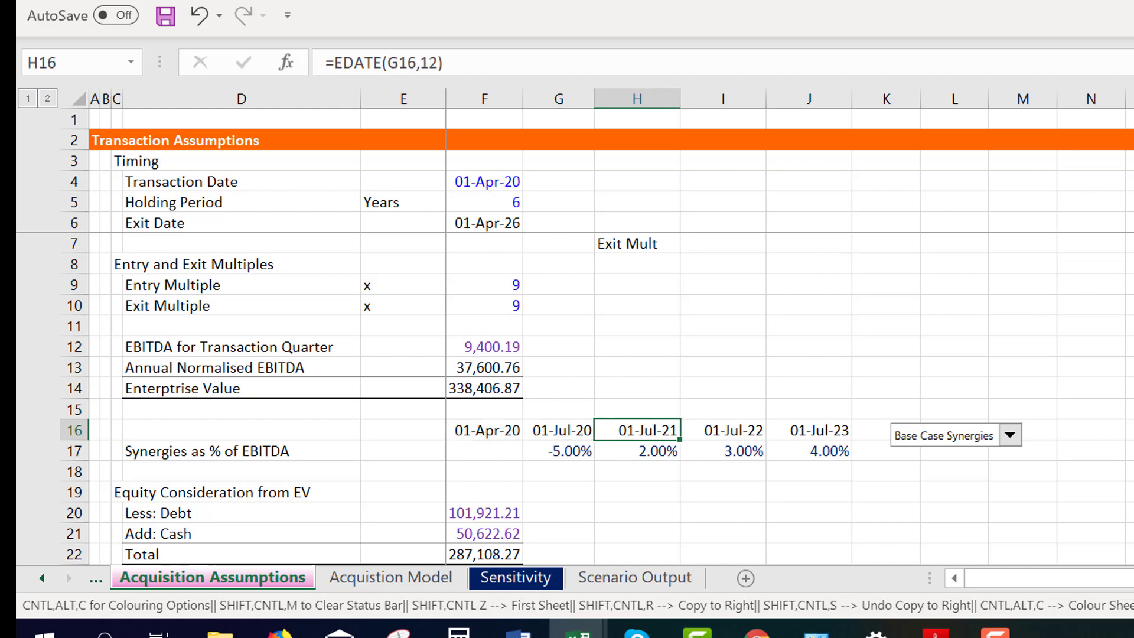
key(F2)
key(Escape)
key(Right)
key(F2)
key(Escape)
key(Right)
key(F2)
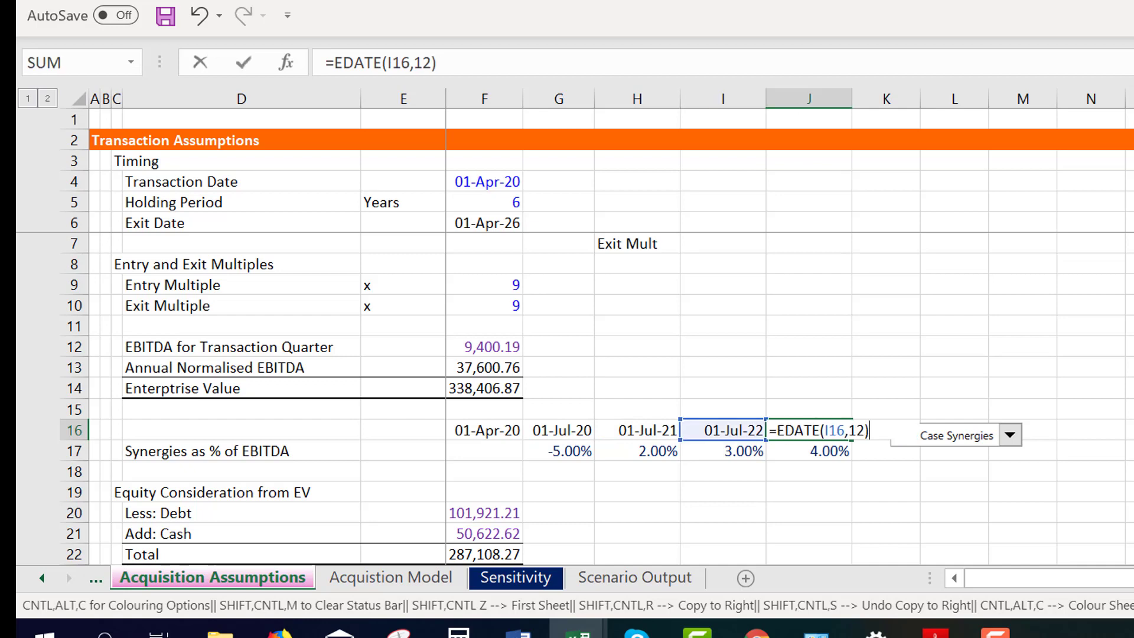
key(Escape)
key(Down)
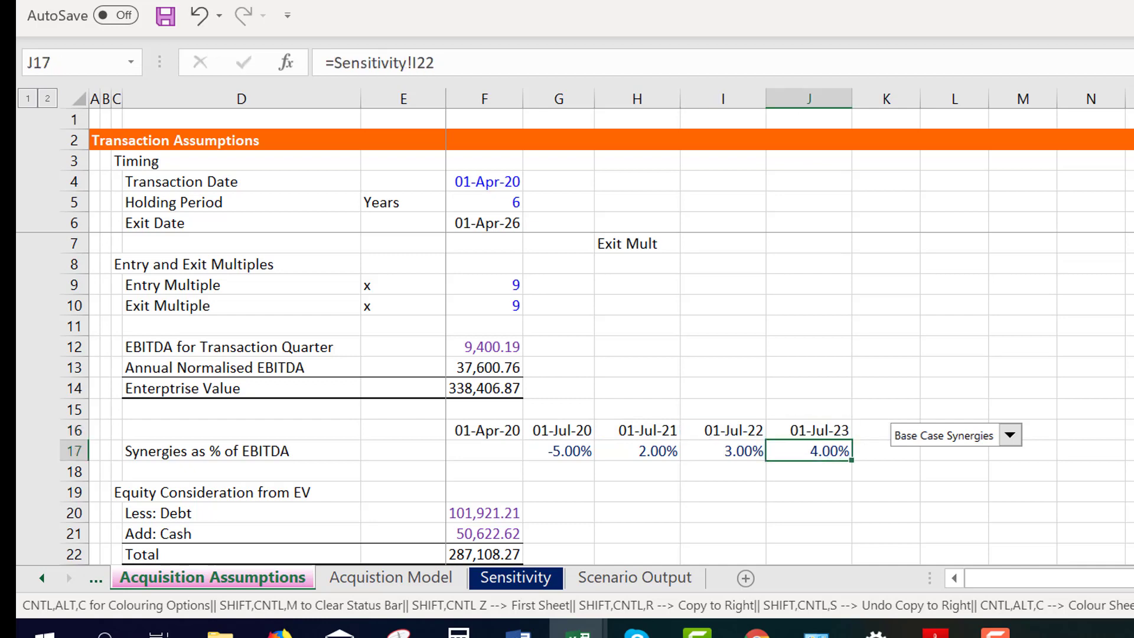
key(Right)
key(Right)
key(Left)
Open the Acquistion Model sheet and examine the LOOKUP formulas across the Synergy Percent row 49
key(ctrl+Page_Down)
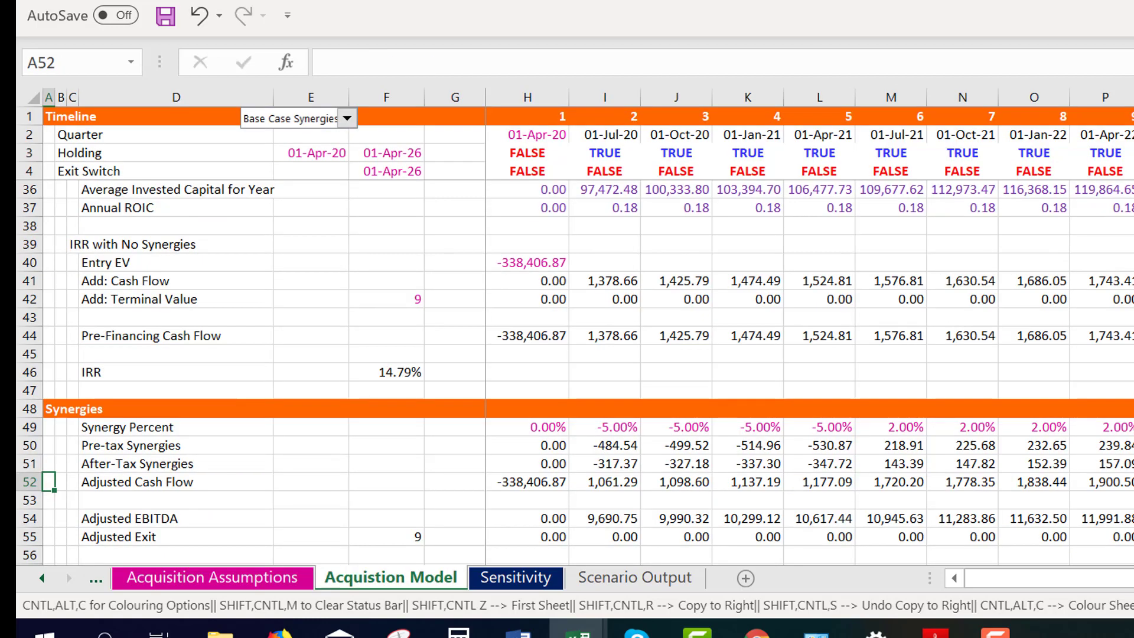
key(Up)
key(Up)
key(Up)
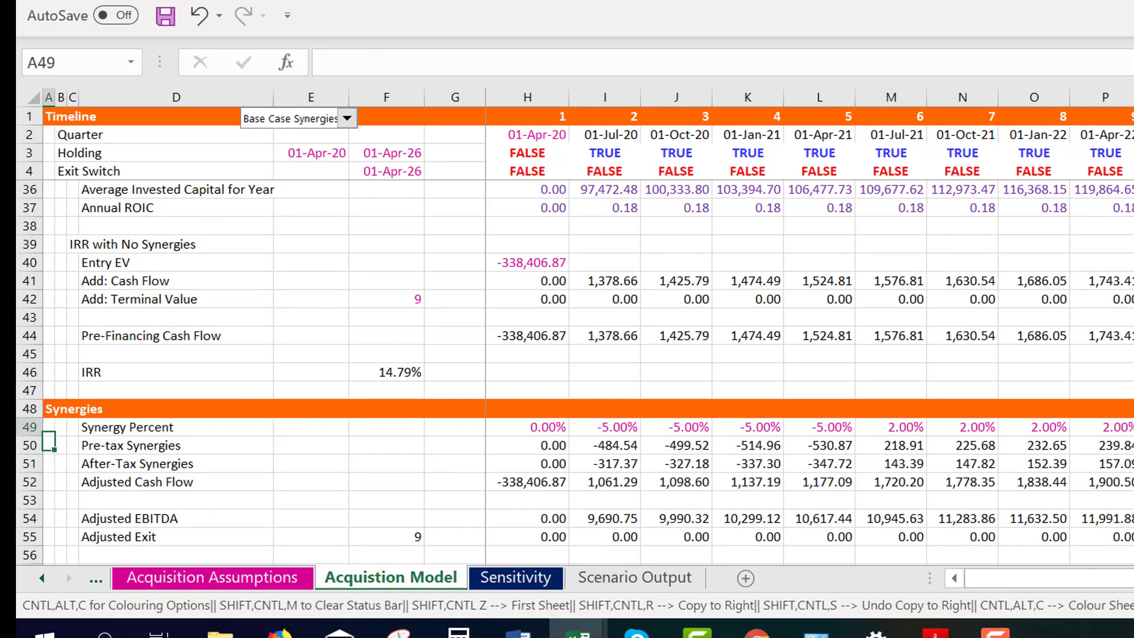
key(Right)
key(Right)
key(Right)
key(Right)
key(Right)
key(Right)
key(Right)
key(Right)
key(Right)
key(Right)
key(Right)
key(Left)
key(Left)
key(Right)
key(Right)
key(Right)
key(Right)
key(Right)
key(Right)
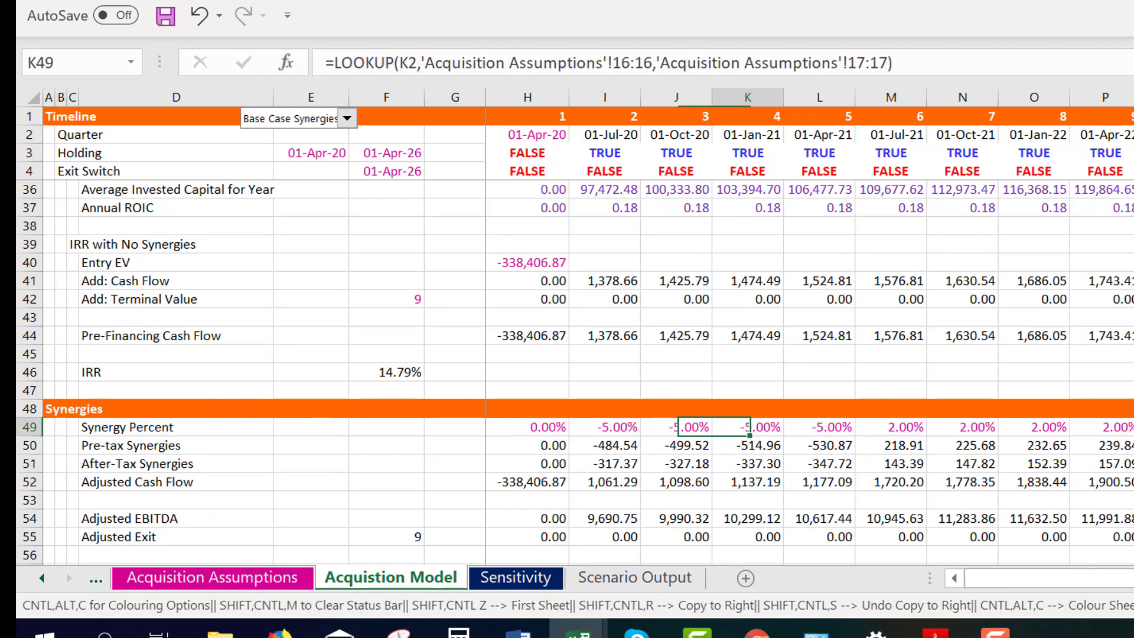
key(Left)
key(Left)
key(Left)
key(Left)
key(Left)
key(Left)
key(Left)
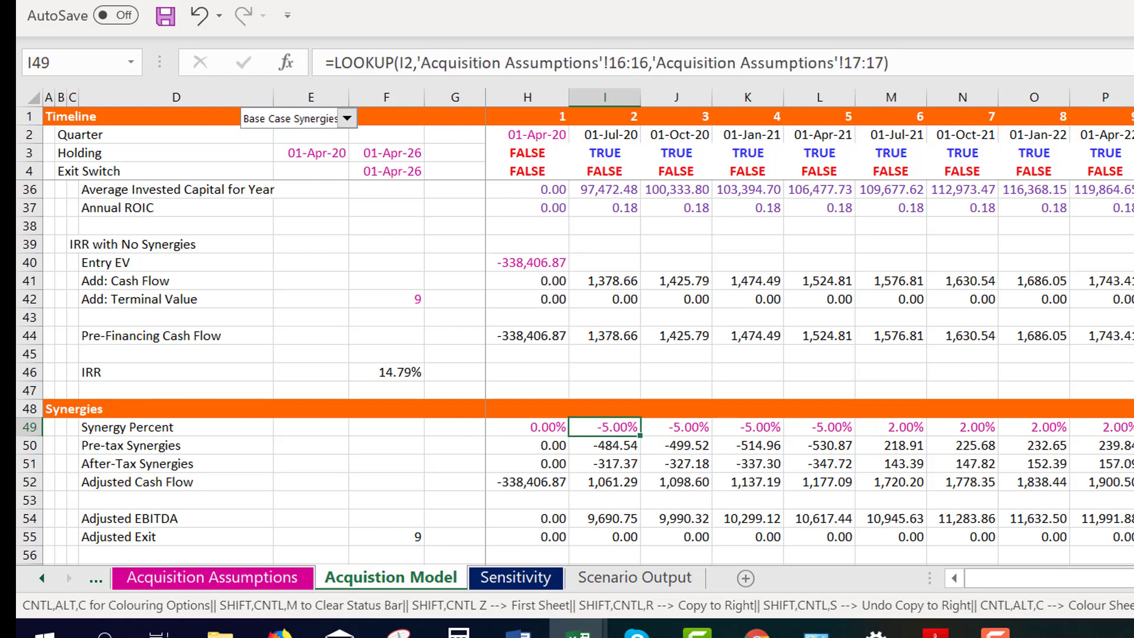
Inspect the Pre-tax Synergies formula in I50 and the cells it references
key(Down)
key(Up)
key(Left)
key(Left)
key(Down)
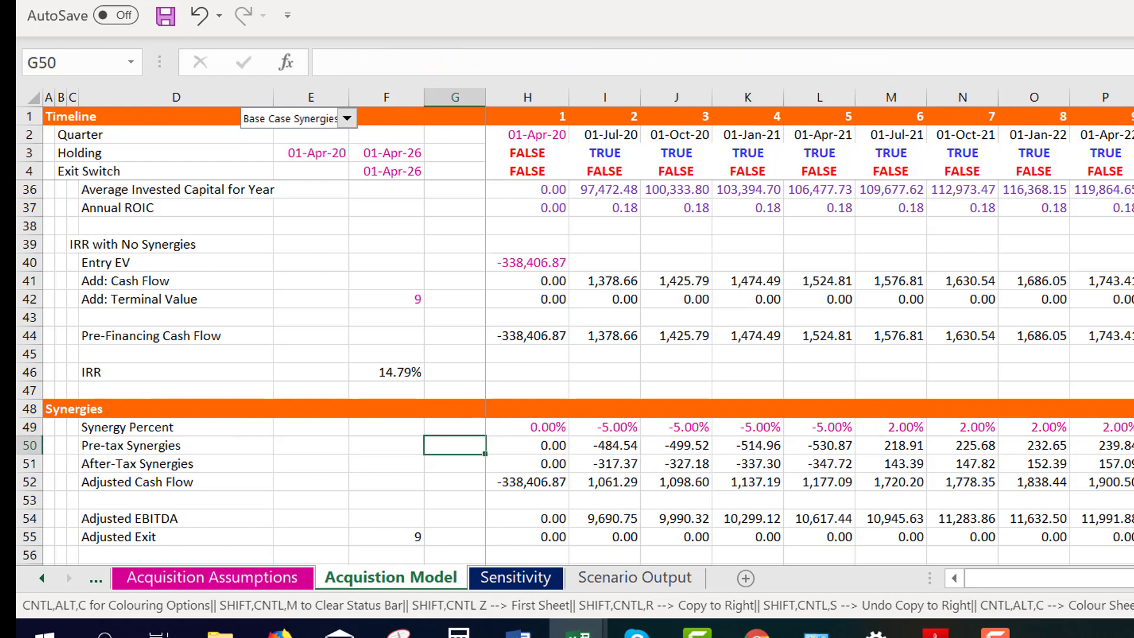
key(Right)
key(Right)
key(F2)
key(Escape)
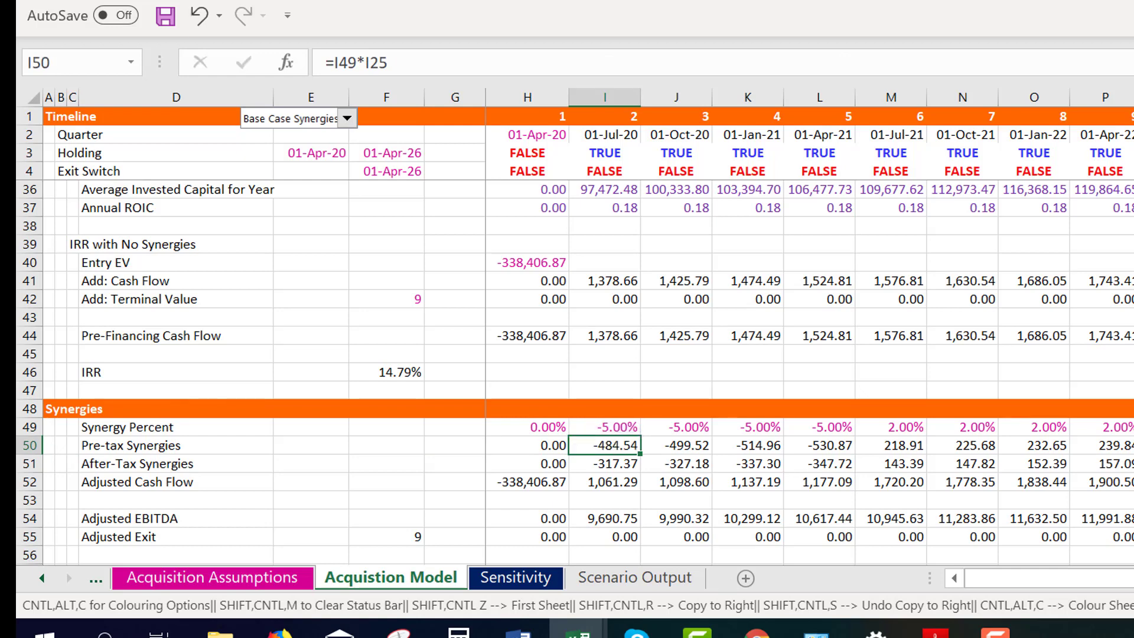
key(F2)
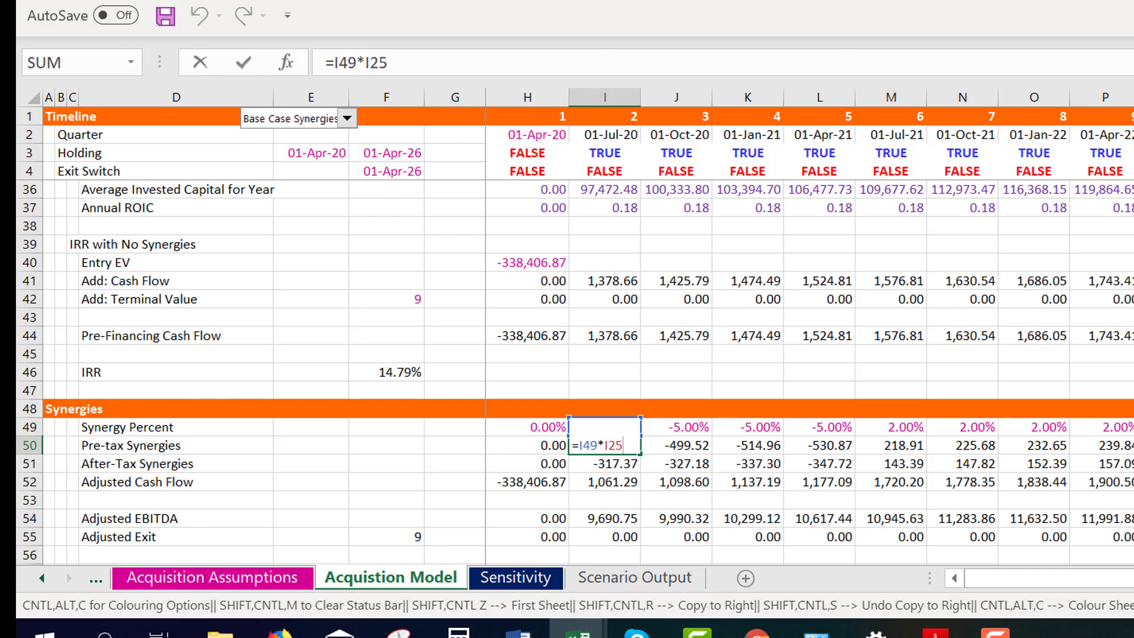
key(Escape)
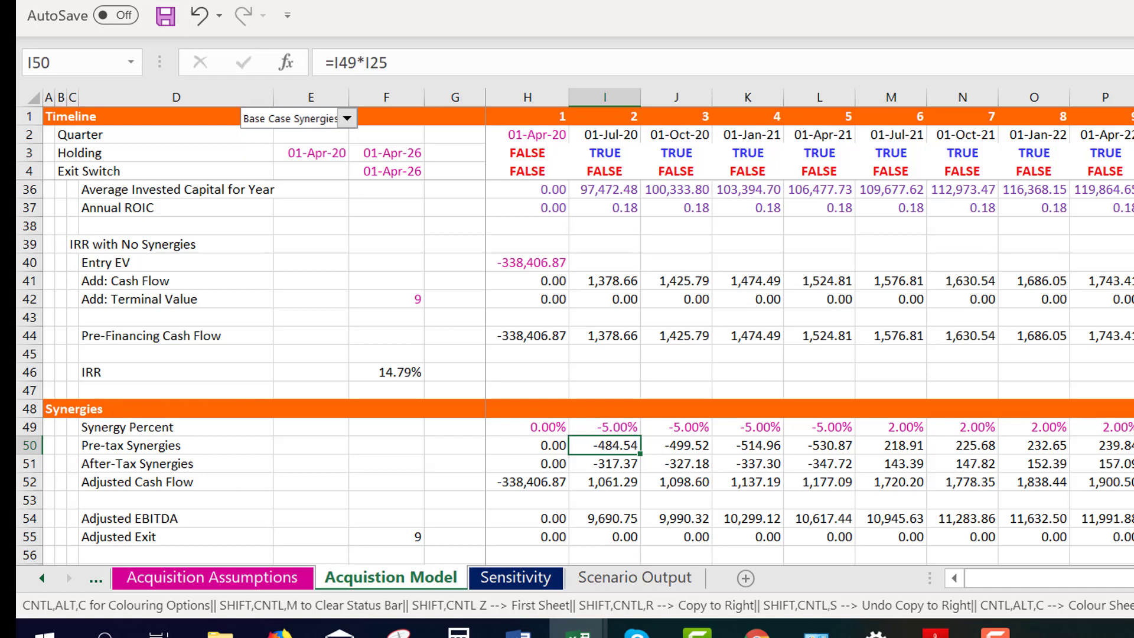
Insert a row above Pre-tax Synergies and label it EBITDA in D50
key(shift+space)
key(ctrl+shift+plus)
key(Left)
key(Left)
key(Left)
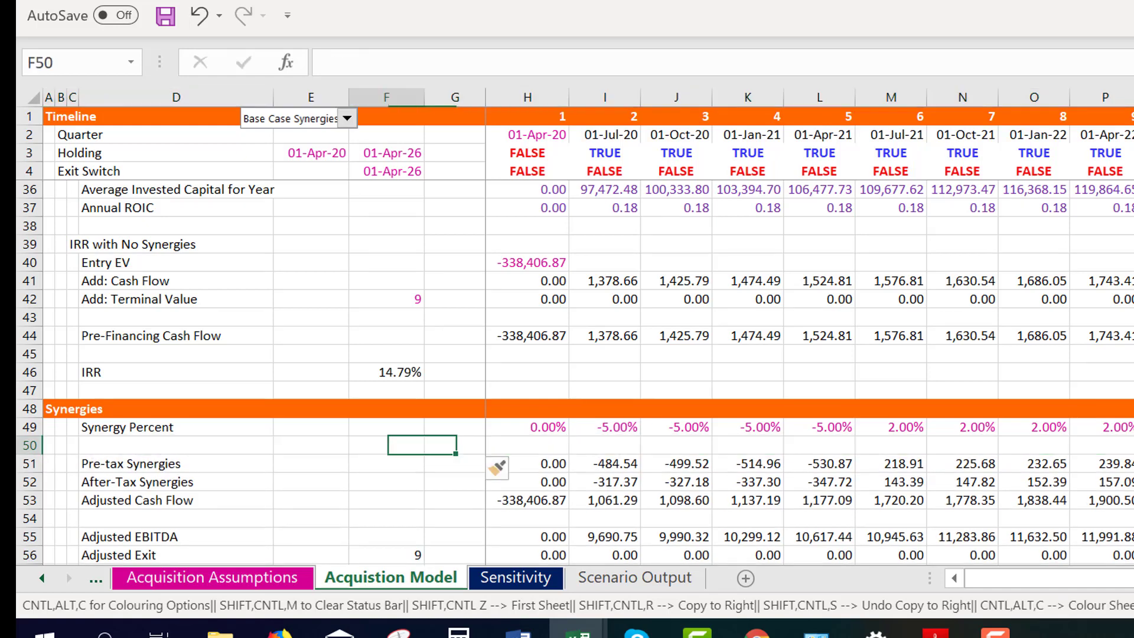
key(Left)
key(Left)
text(E)
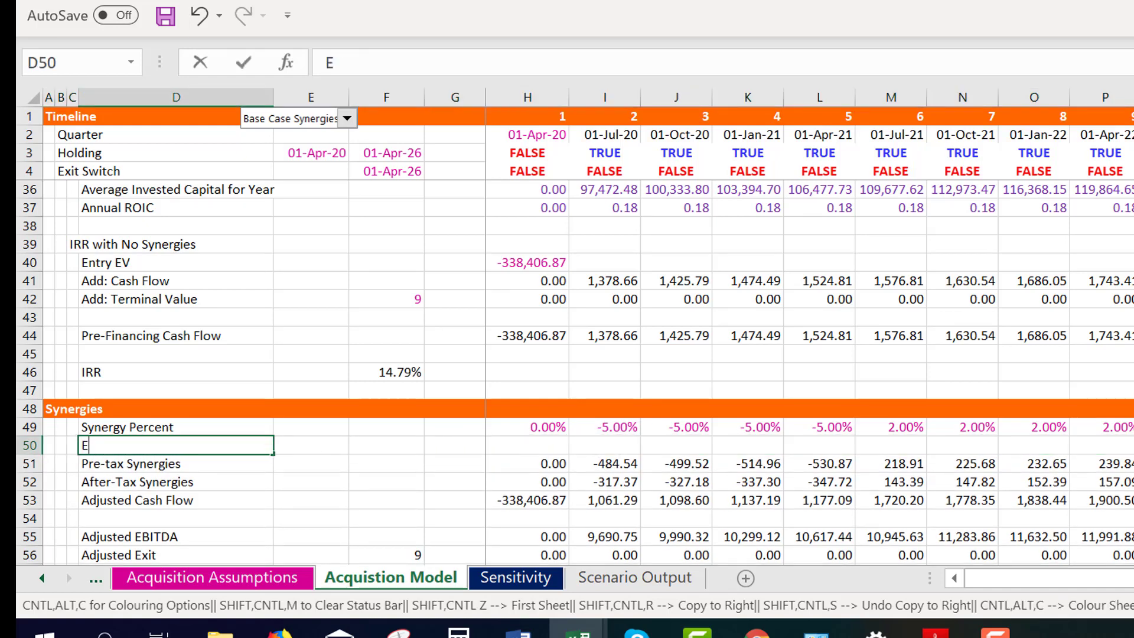
text(BITDA)
key(Return)
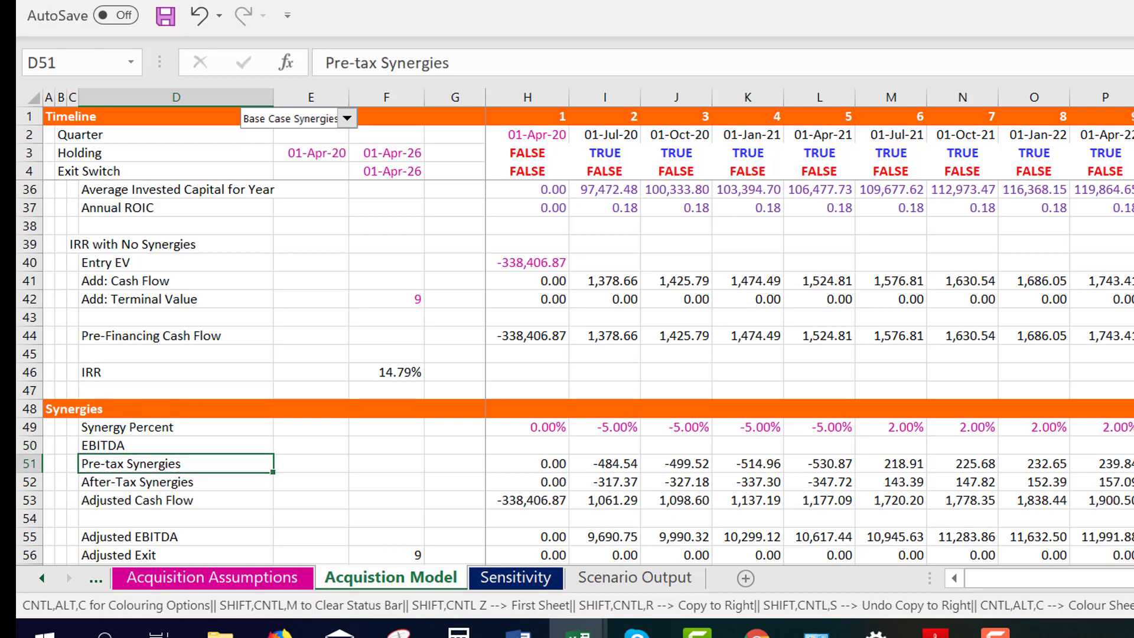
Link the EBITDA row's first period in H50 to the after-tax section's EBITDA with the formula =H25
key(Up)
key(Right)
key(Right)
key(Right)
key(Right)
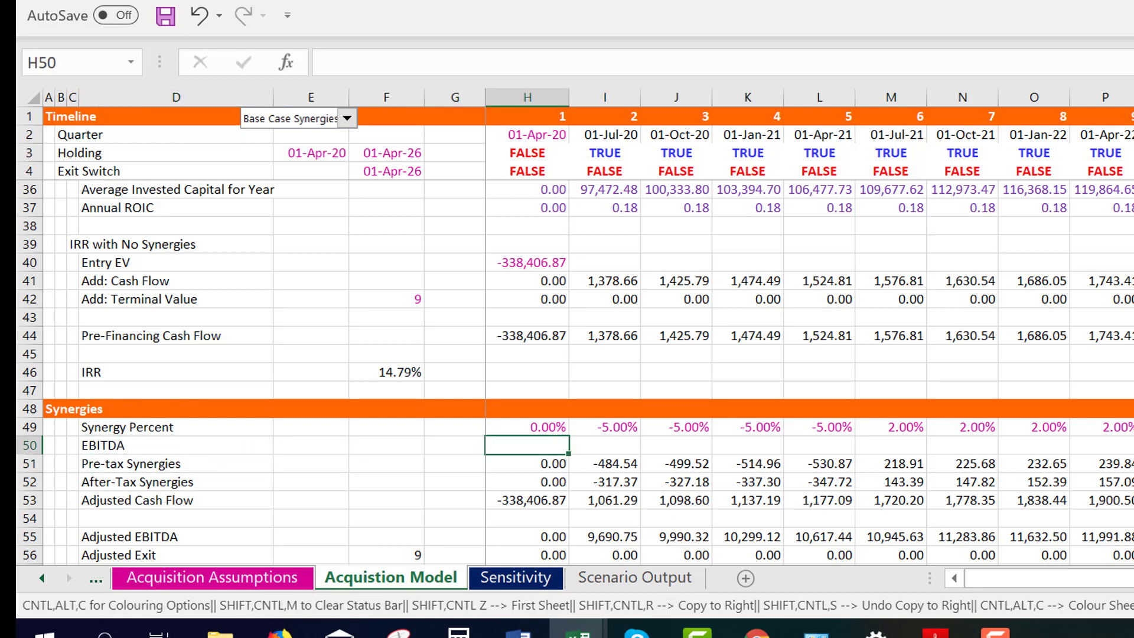
text(=)
key(Up)
key(Up)
key(Up)
key(Up)
key(Up)
key(Up)
key(Up)
key(Up)
key(Up)
key(Up)
key(Up)
key(Up)
key(Up)
key(Up)
key(Up)
key(Up)
key(Up)
key(Up)
key(Up)
key(Up)
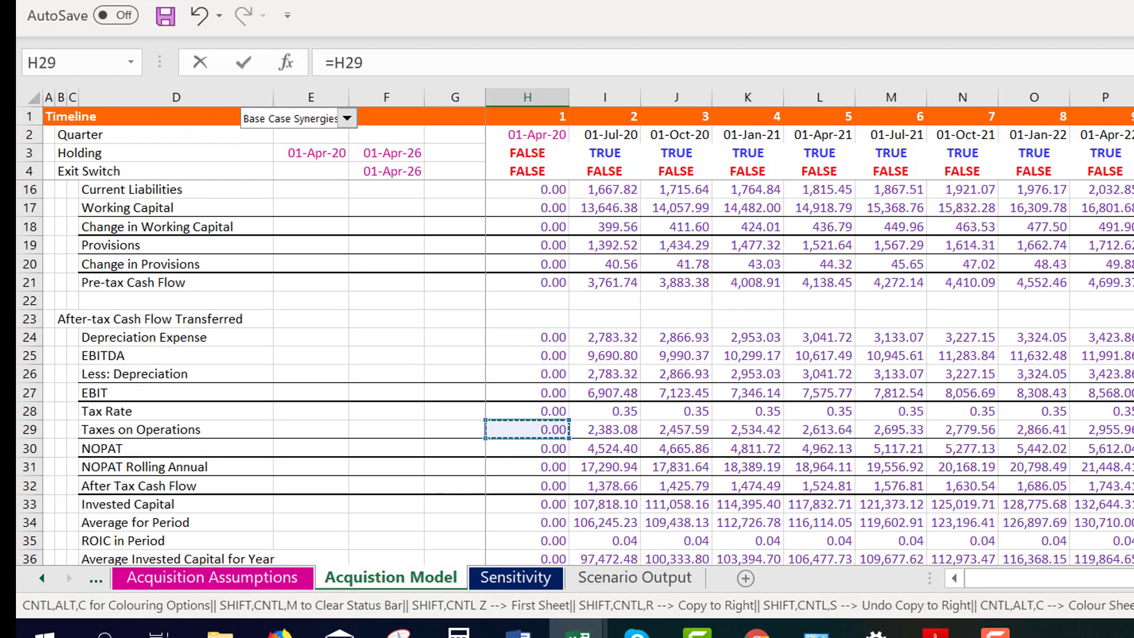
key(Up)
key(Up)
key(Up)
key(Up)
key(Up)
key(Up)
key(Up)
key(Up)
key(Up)
key(Up)
key(Up)
key(Up)
key(Up)
key(Up)
key(Up)
key(Up)
key(Up)
key(Down)
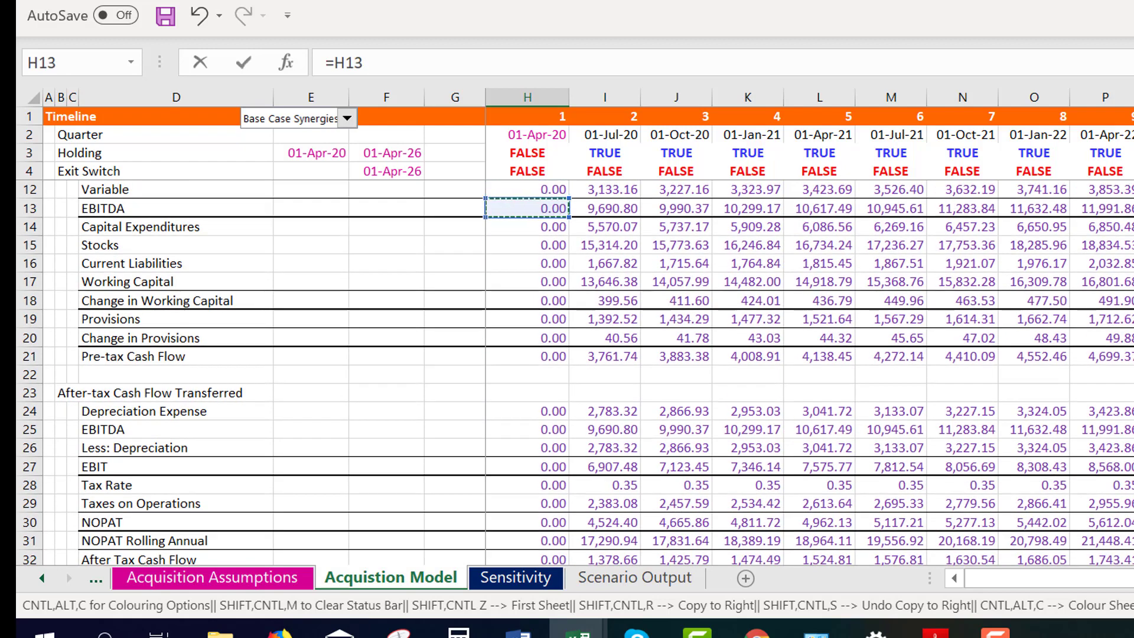
key(Down)
key(Down)
key(Down)
key(Down)
key(Down)
key(Down)
key(Down)
key(Down)
key(Down)
key(Down)
key(Down)
key(Down)
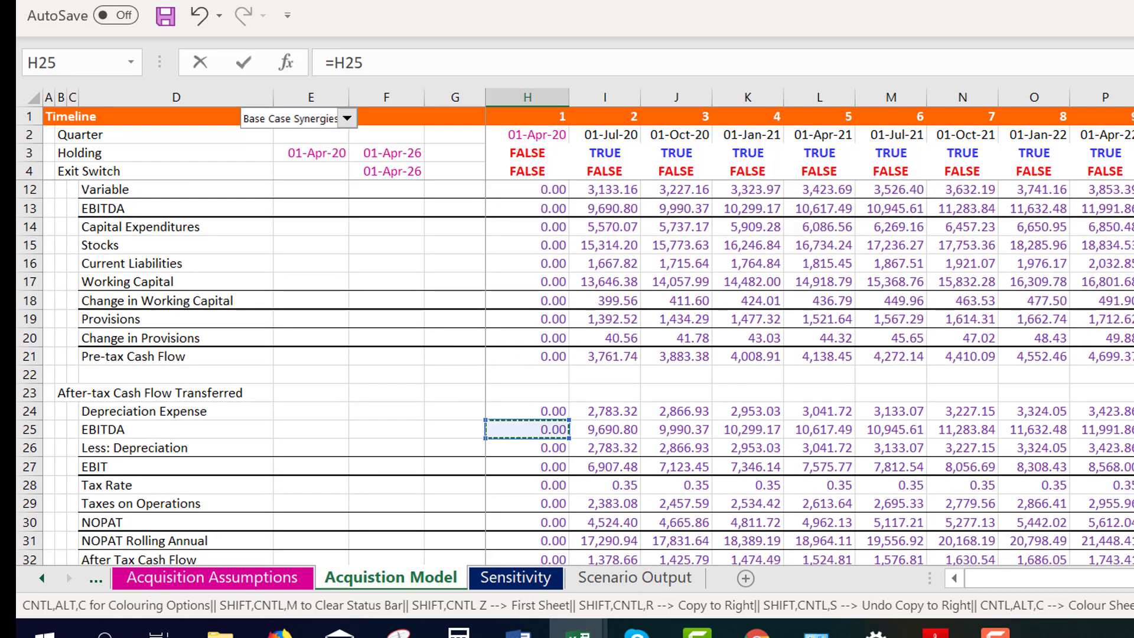
key(Left)
key(Left)
key(Left)
key(Left)
key(Right)
key(Right)
key(Right)
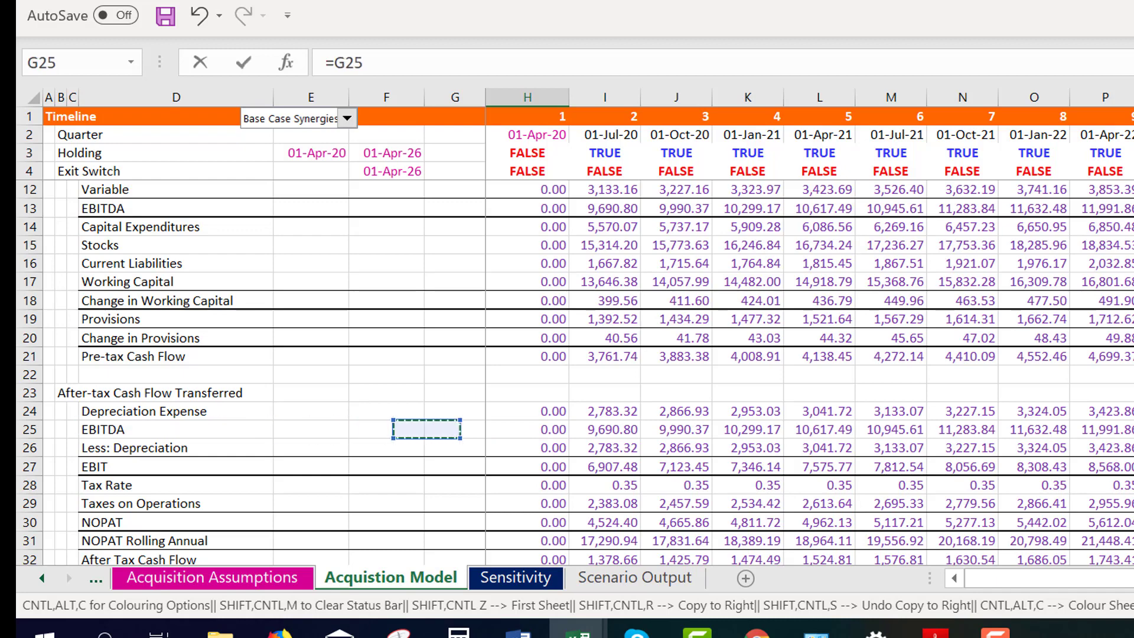
key(Right)
key(Right)
key(Left)
key(ctrl+Return)
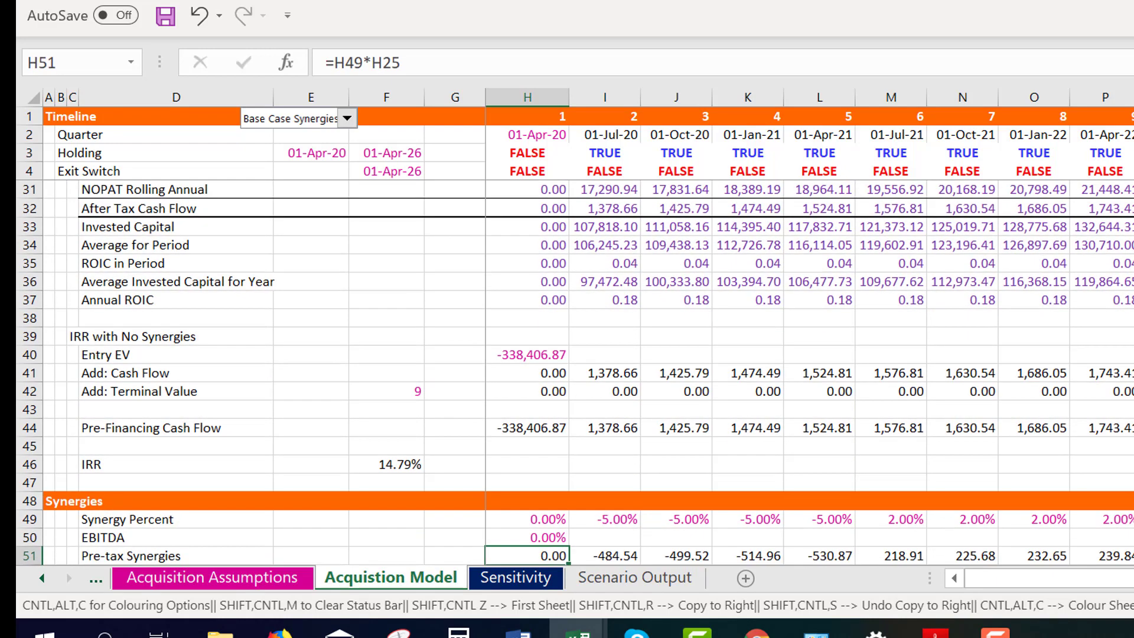
Format H50 as a two-decimal number with thousands separators and copy it across the EBITDA row
key(Up)
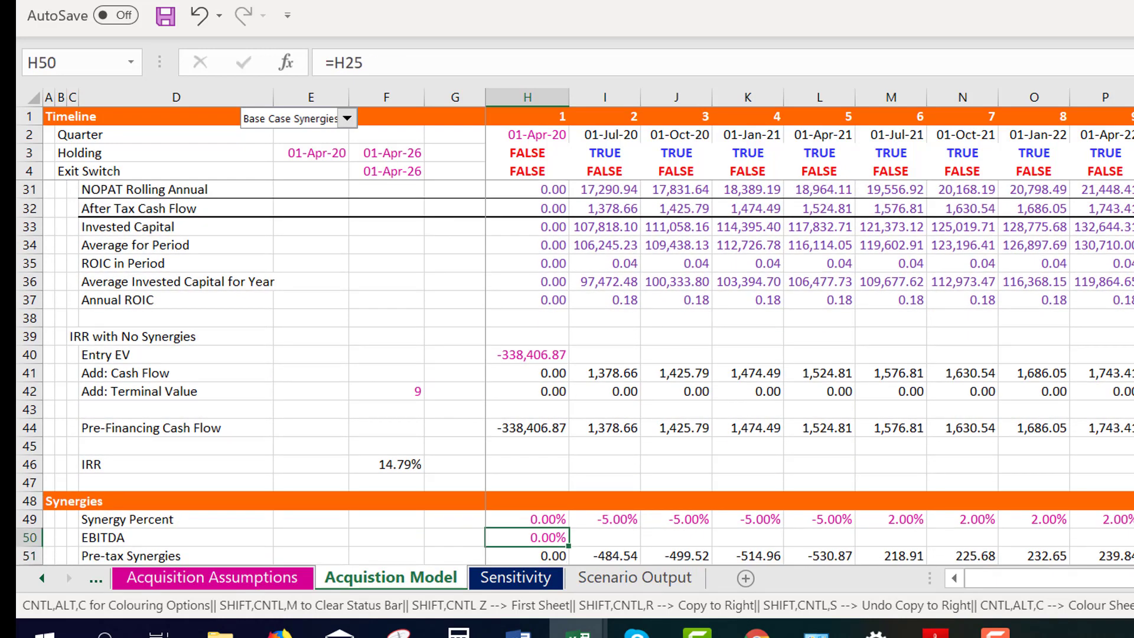
key(ctrl+shift+1)
key(ctrl+shift+r)
Check the Pre-tax Synergies formula in H51 and insert a blank row between EBITDA and Pre-tax Synergies
key(Down)
key(Down)
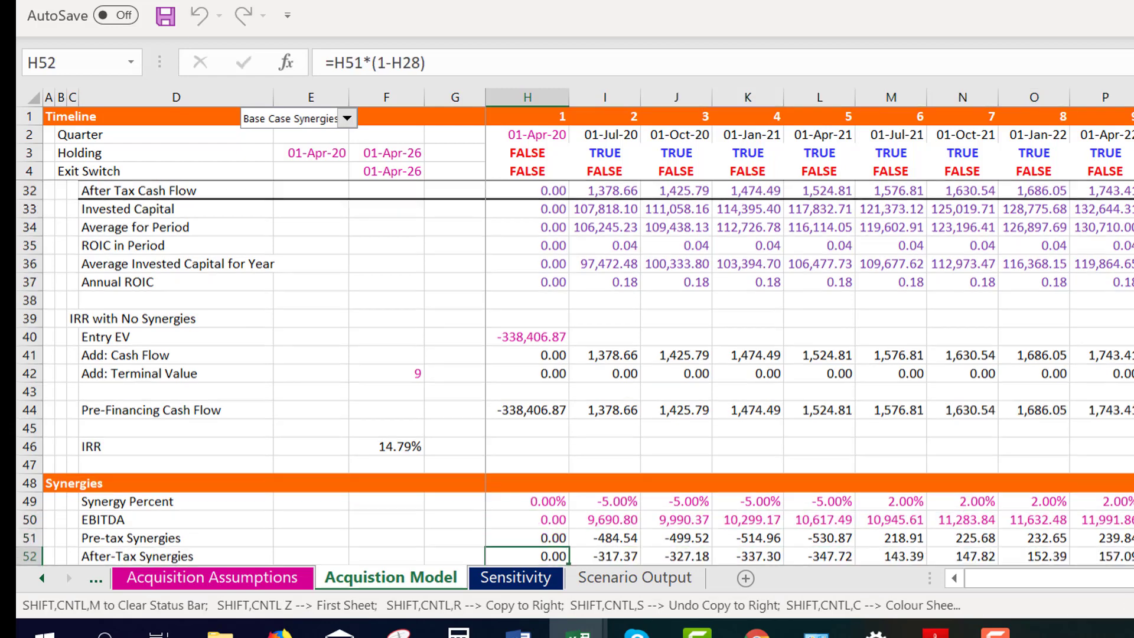
key(Up)
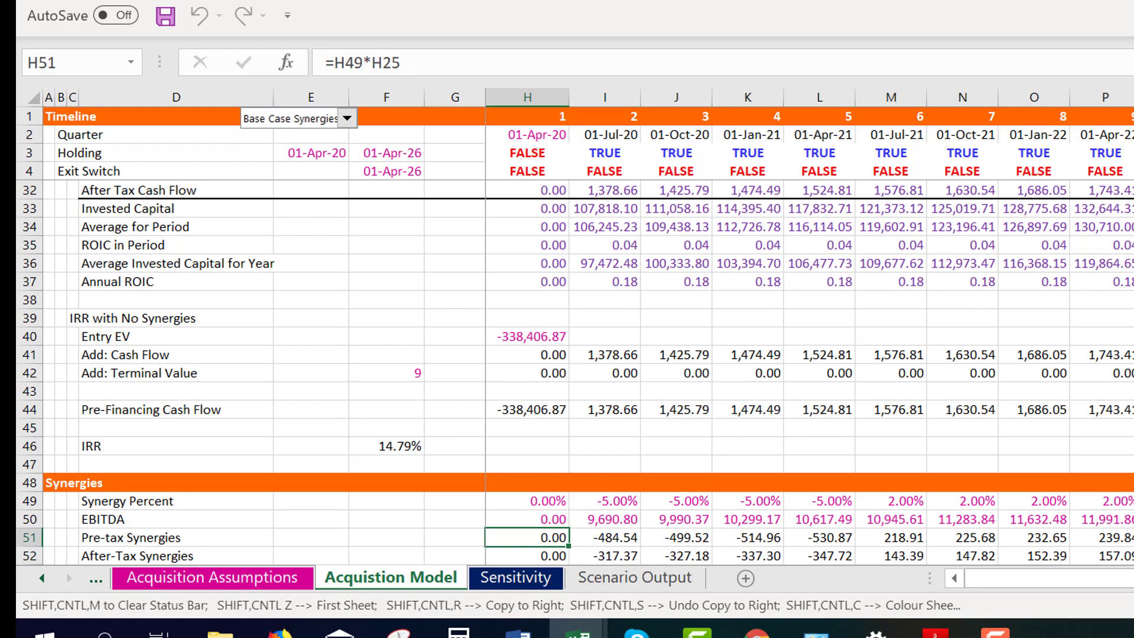
key(F2)
key(Escape)
key(Down)
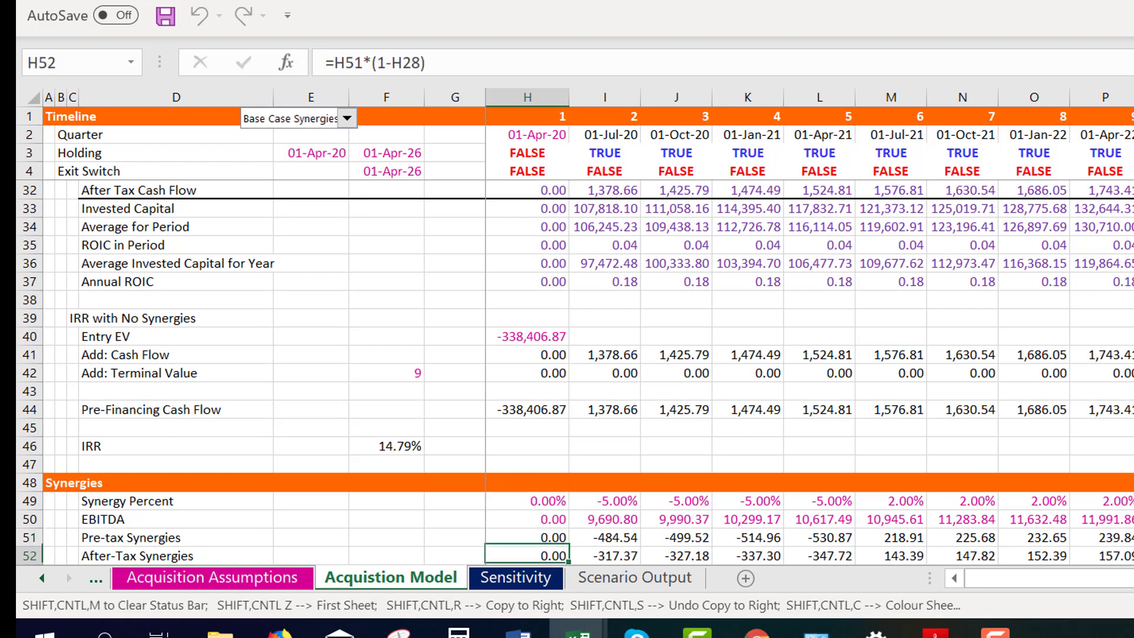
key(Down)
key(Up)
key(Up)
key(ctrl+shift+Right)
key(shift+space)
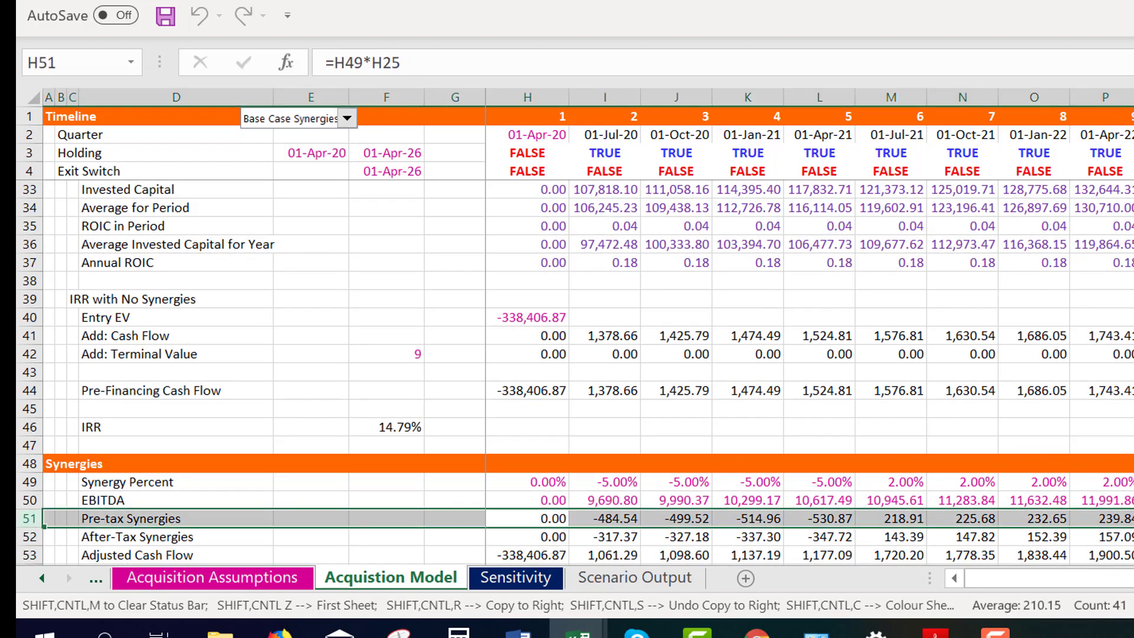
key(ctrl+shift+plus)
Set the Pre-tax Synergies formula in H52 to =H49*H50 and copy it across the row
key(Down)
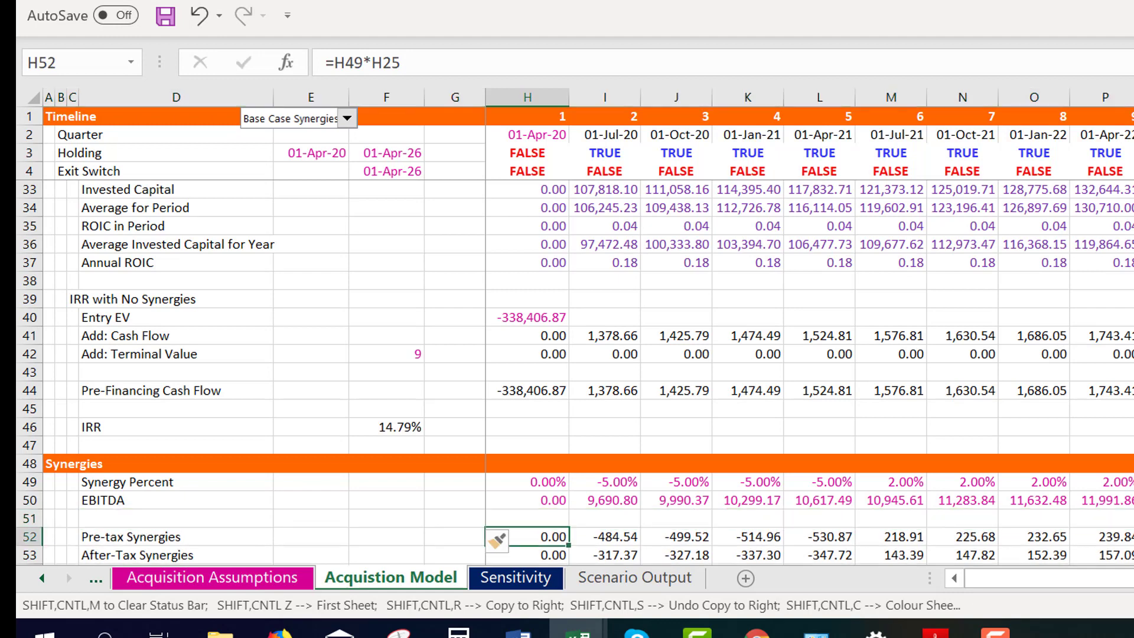
text(=)
key(Up)
key(Up)
key(Up)
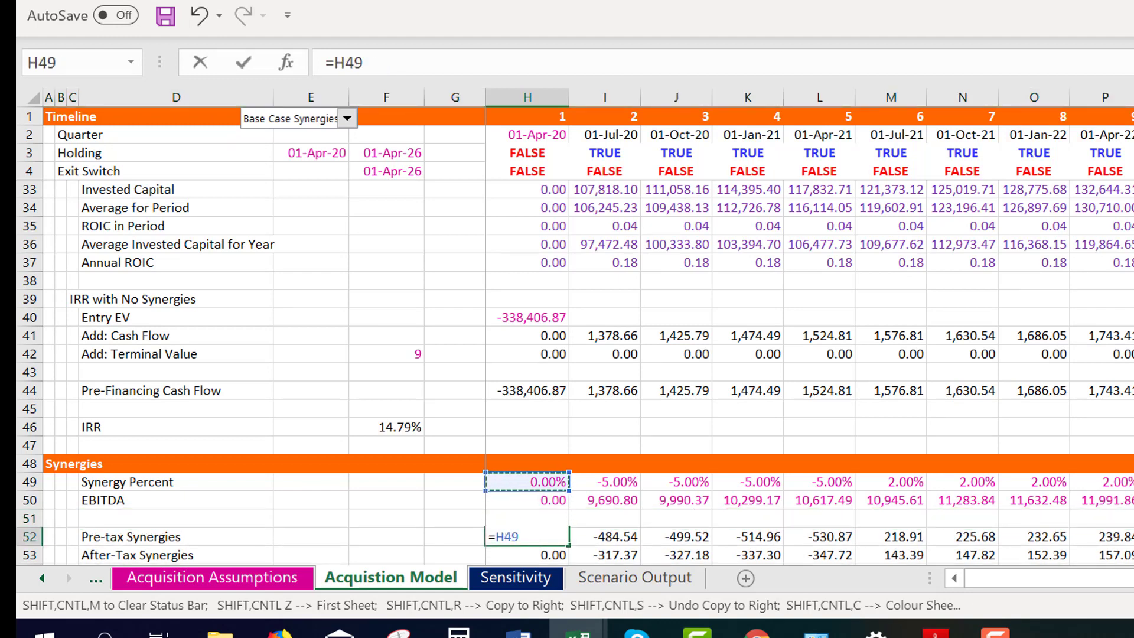
text(*)
key(Up)
key(Up)
key(Return)
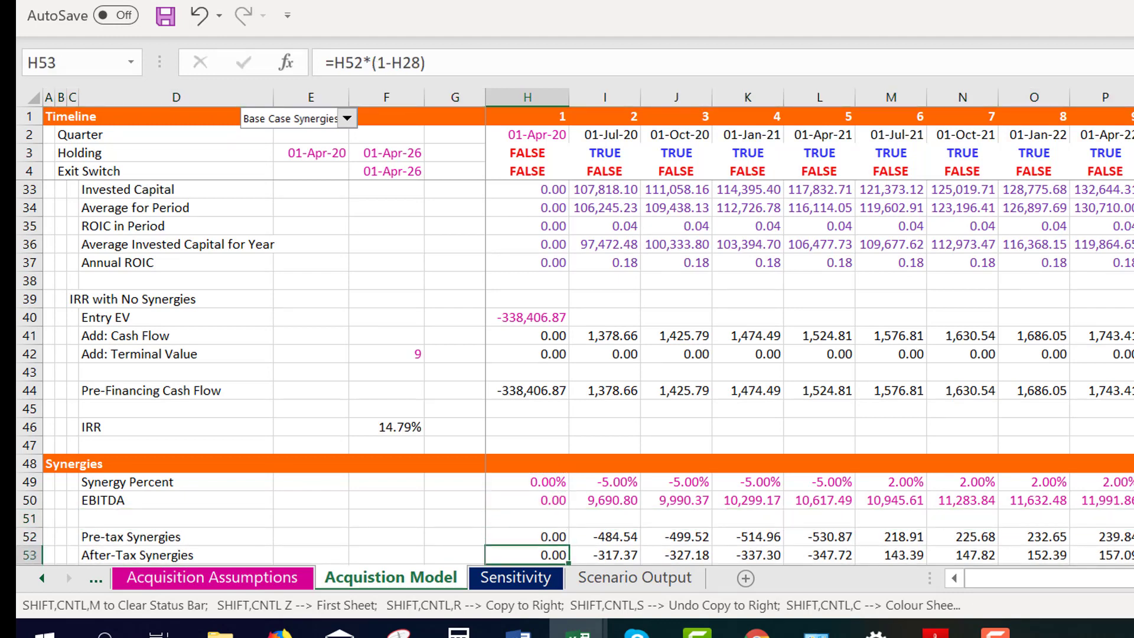
key(Up)
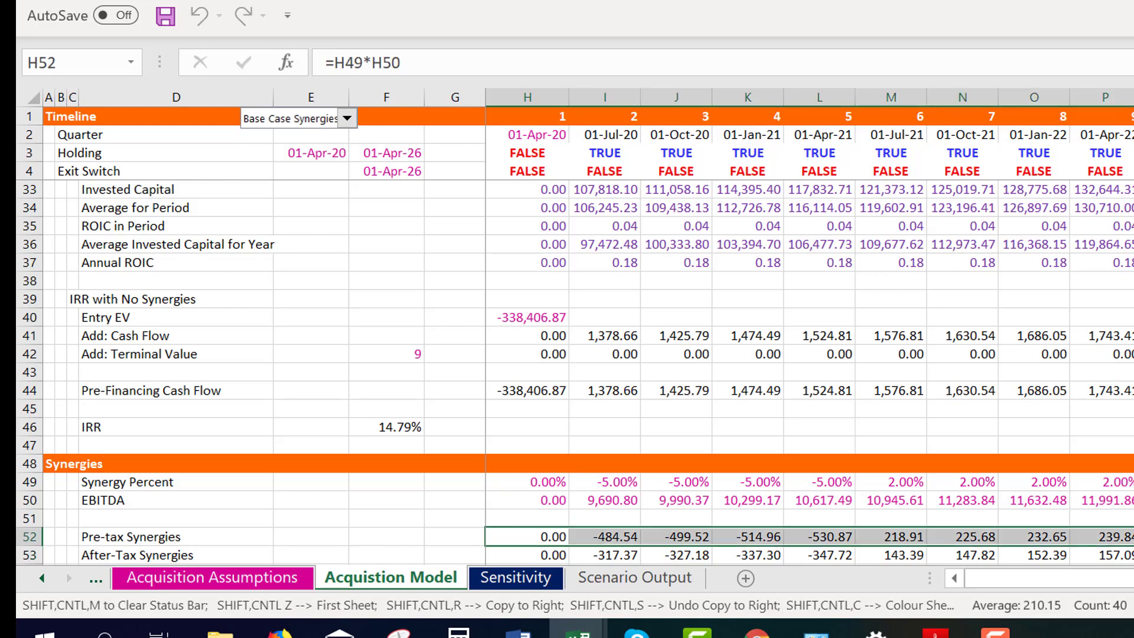
Inspect the After-Tax Synergies formula in H53 and the cells it references
key(Down)
key(Down)
key(Down)
key(Down)
key(Down)
key(Up)
key(Up)
key(Up)
key(Up)
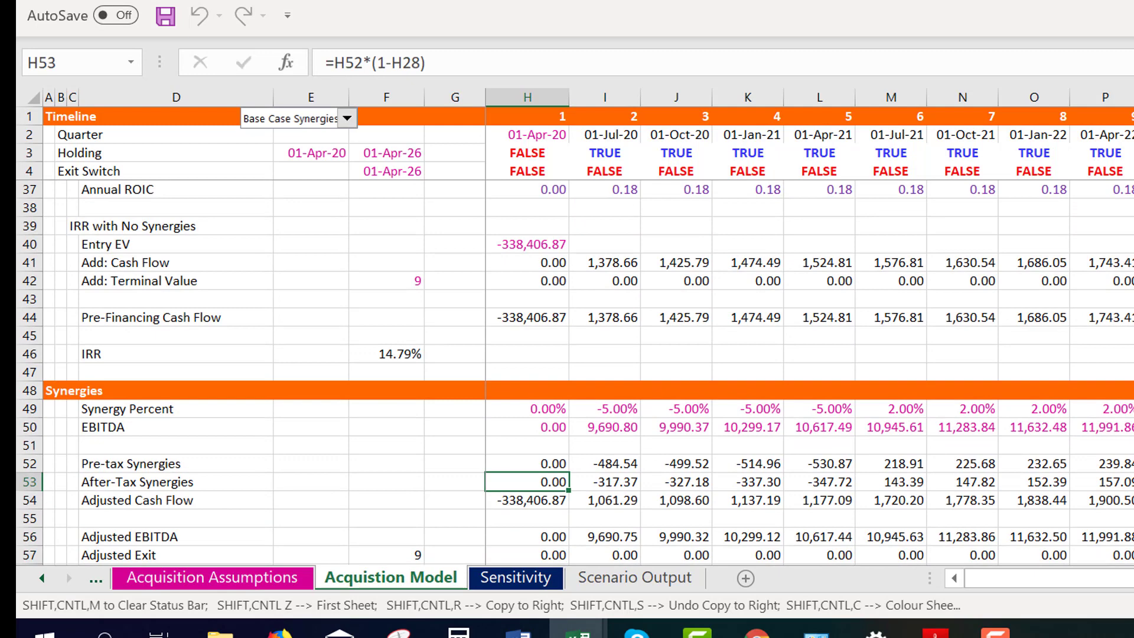
key(F2)
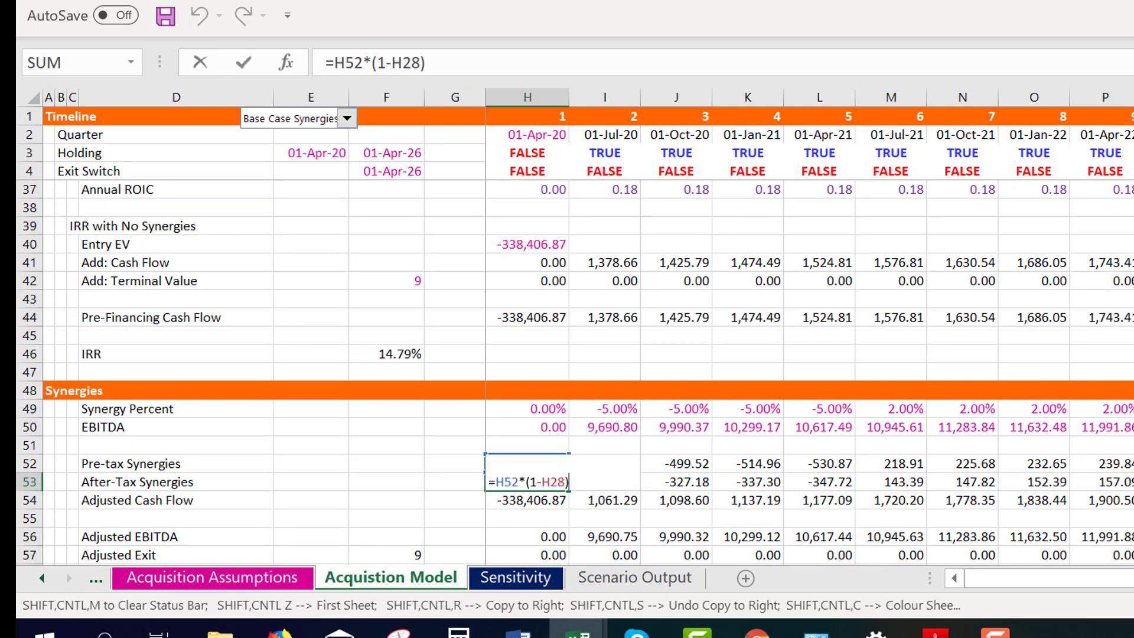
key(Escape)
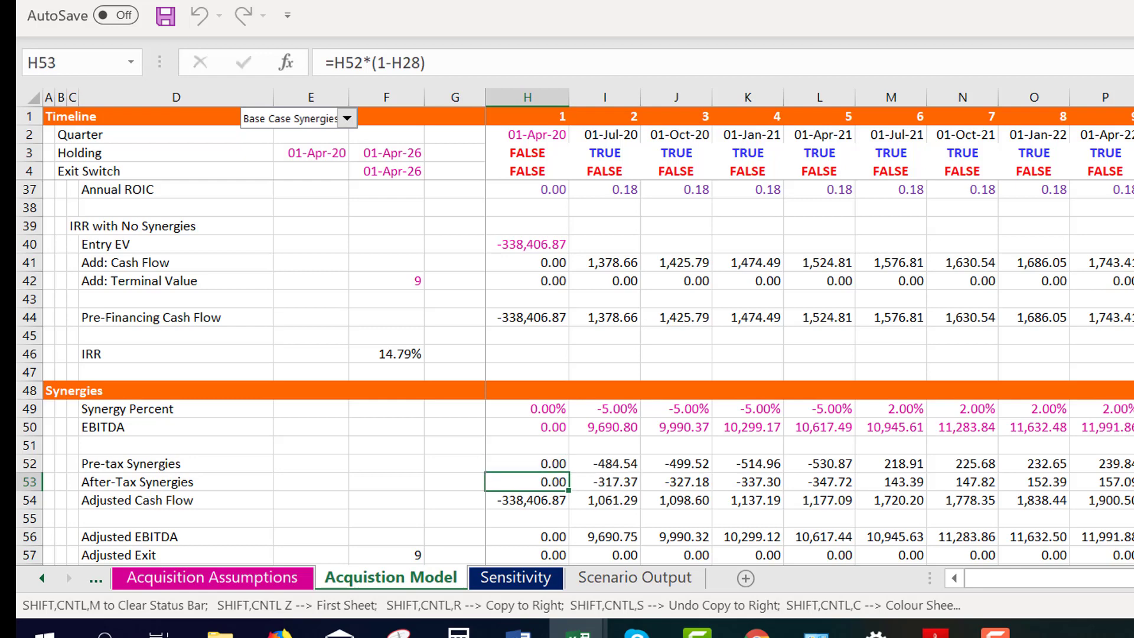
Reapply the automatic colour coding to the whole acquisition model sheet
key(ctrl+shift+c)
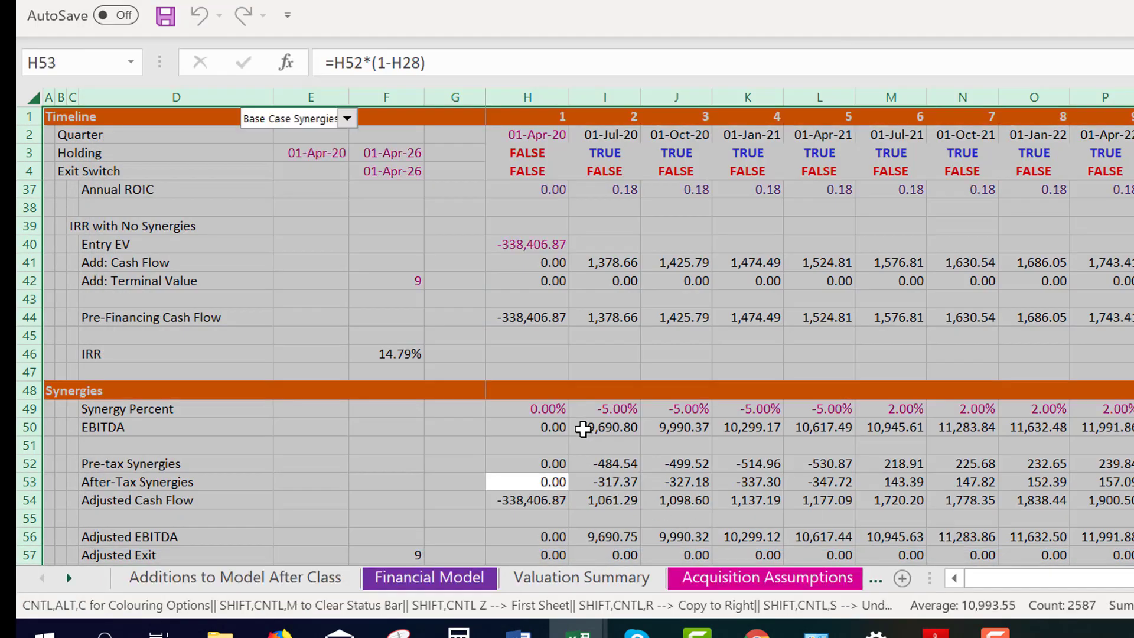
key(Up)
key(Up)
key(Up)
Examine the formulas in column H for After-Tax Synergies, Adjusted Exit and both Adjusted Cash Flow rows
key(Down)
key(Down)
key(Down)
key(Down)
key(Down)
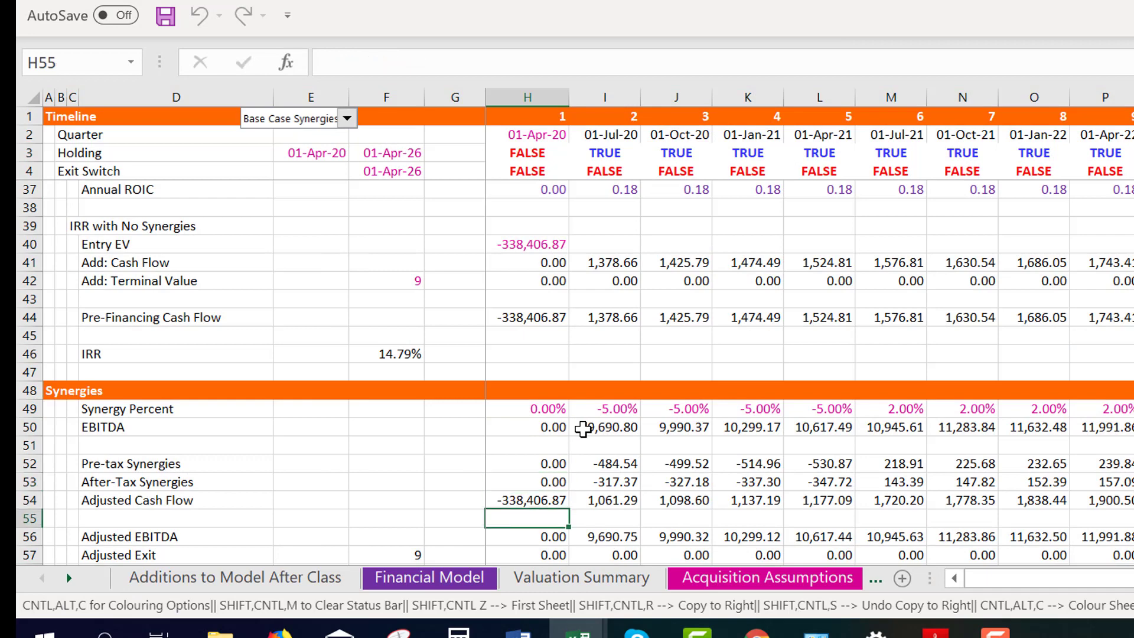
key(Down)
key(Down)
key(Down)
key(Down)
key(Up)
key(Up)
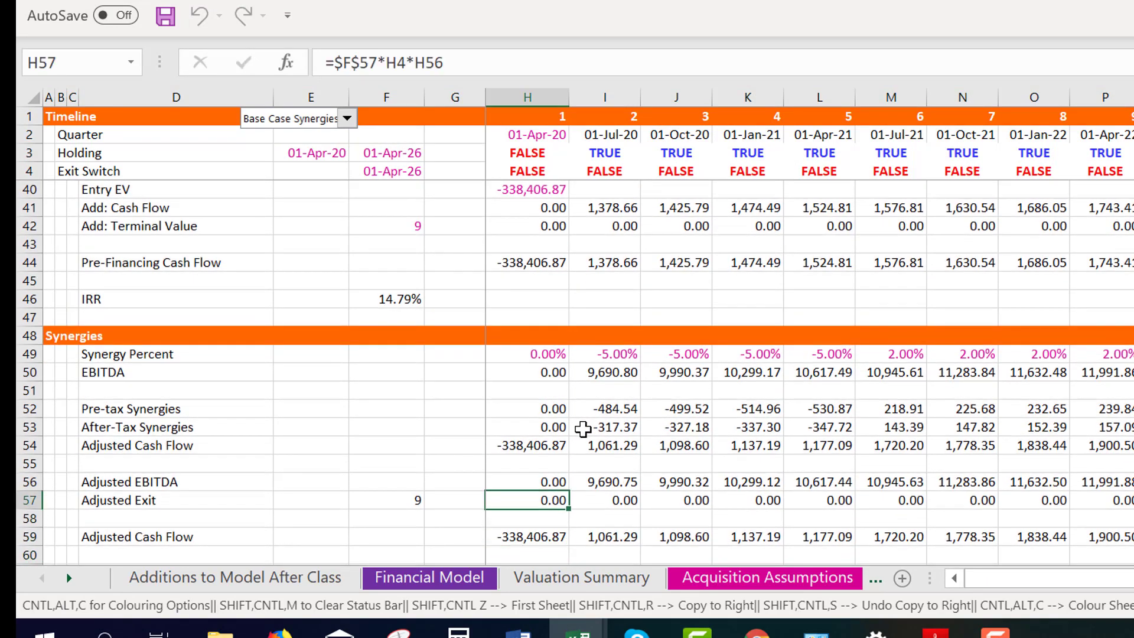
key(Up)
key(Up)
key(Up)
key(Up)
key(Up)
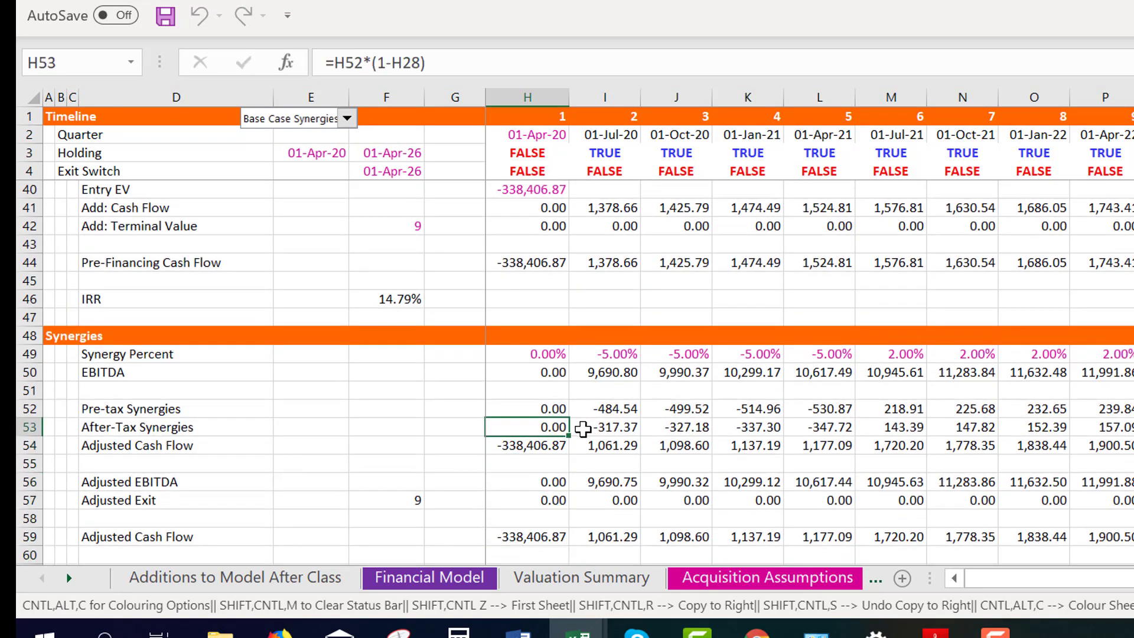
key(Down)
key(Down)
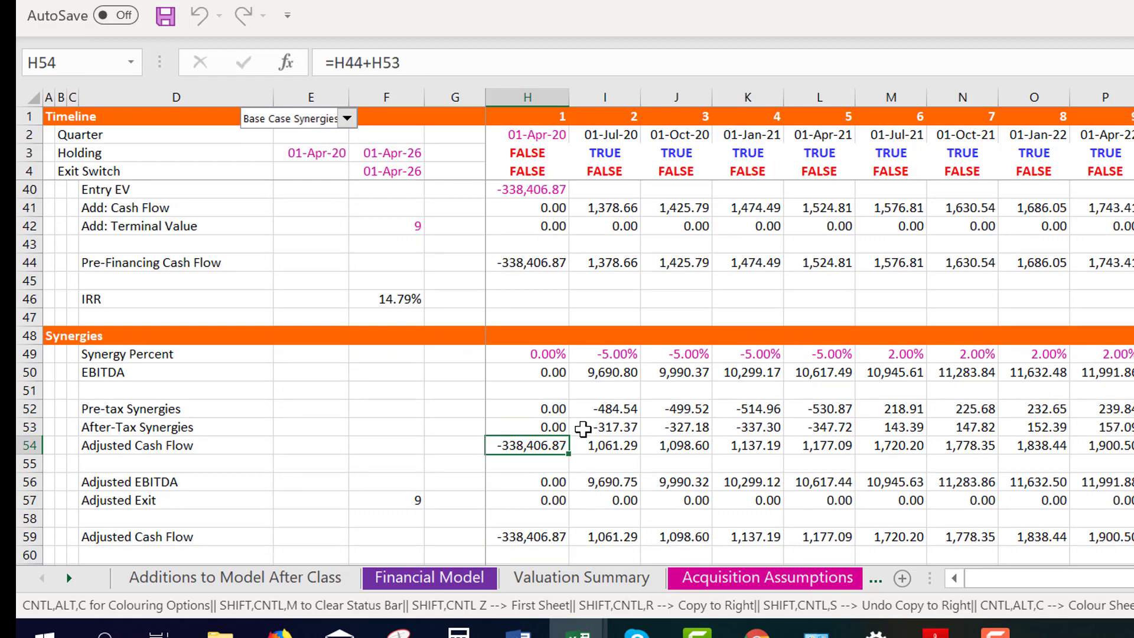
key(Down)
key(Down)
key(Down)
key(Down)
key(Down)
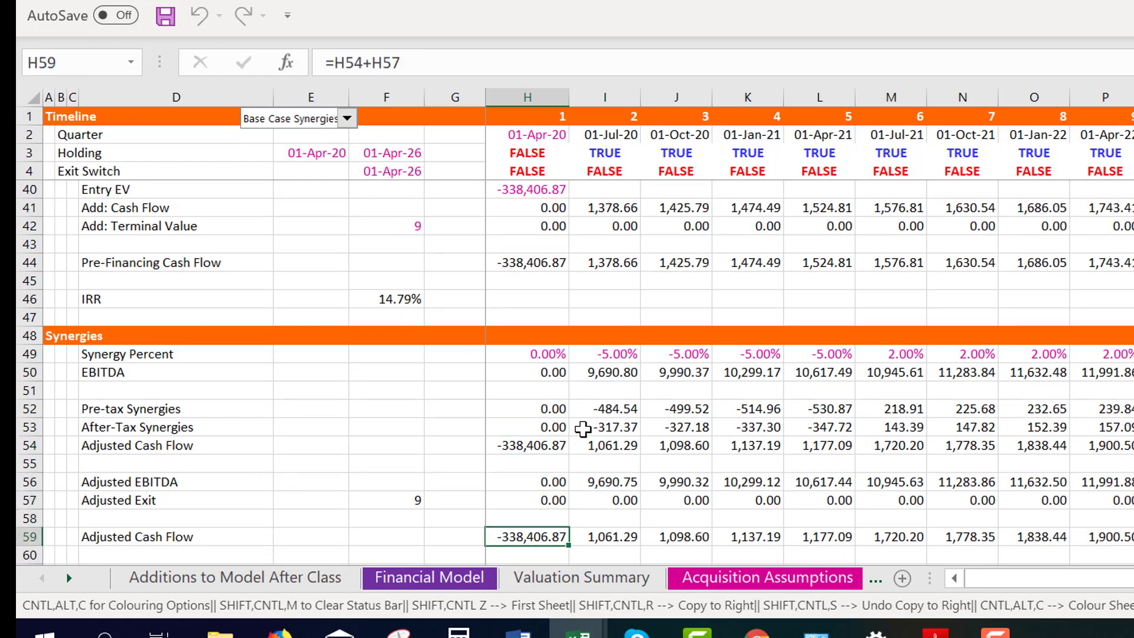
Delete the upper Adjusted Cash Flow row 54, directly below After-Tax Synergies
key(Up)
key(Up)
key(Up)
key(Up)
key(Up)
key(shift+space)
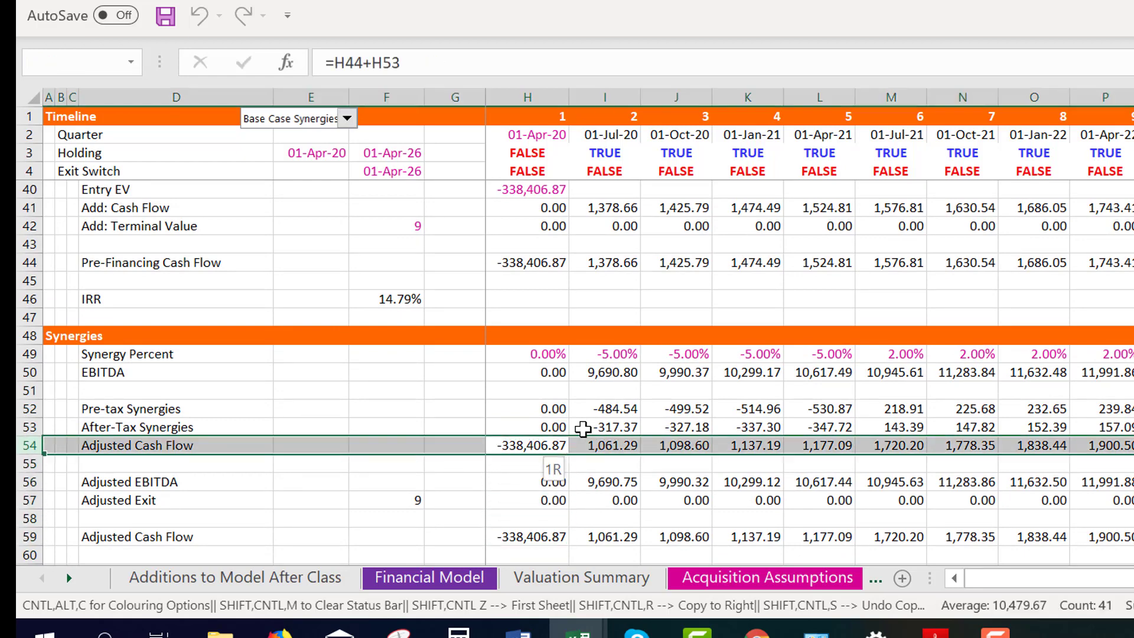
key(ctrl+minus)
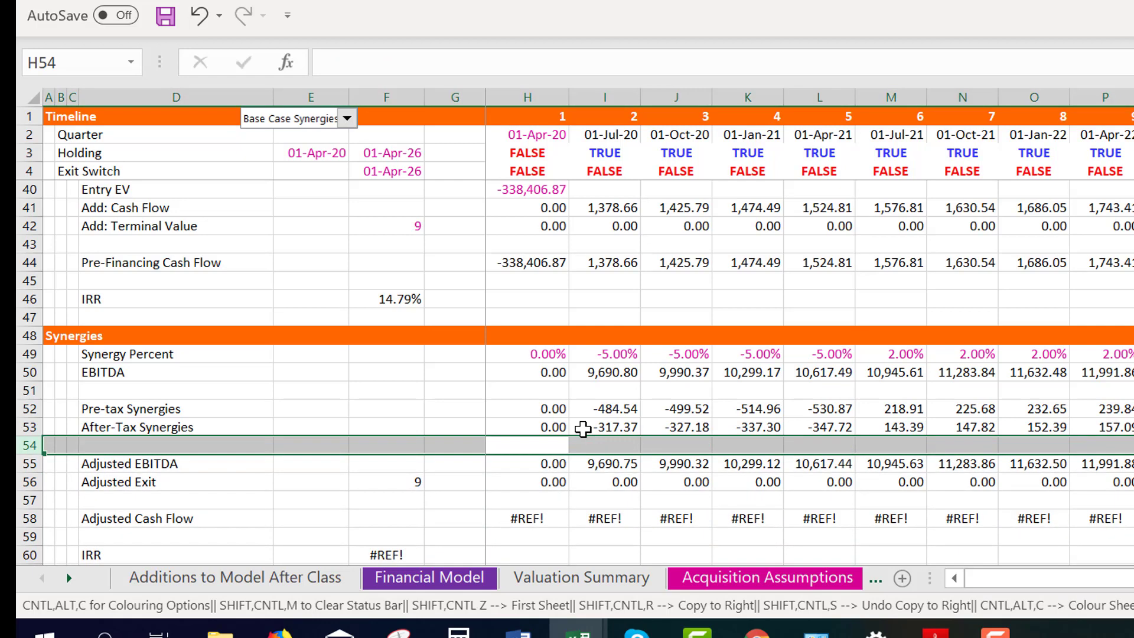
key(Down)
key(Down)
key(Up)
key(Up)
key(Up)
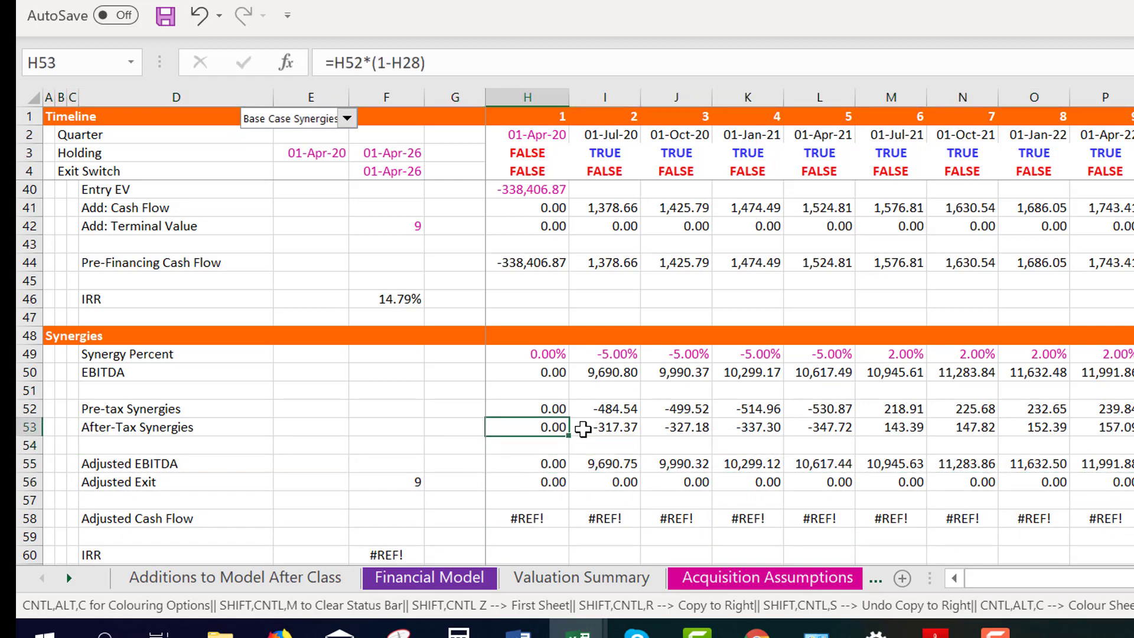
key(Left)
key(Left)
key(Left)
key(Left)
key(Left)
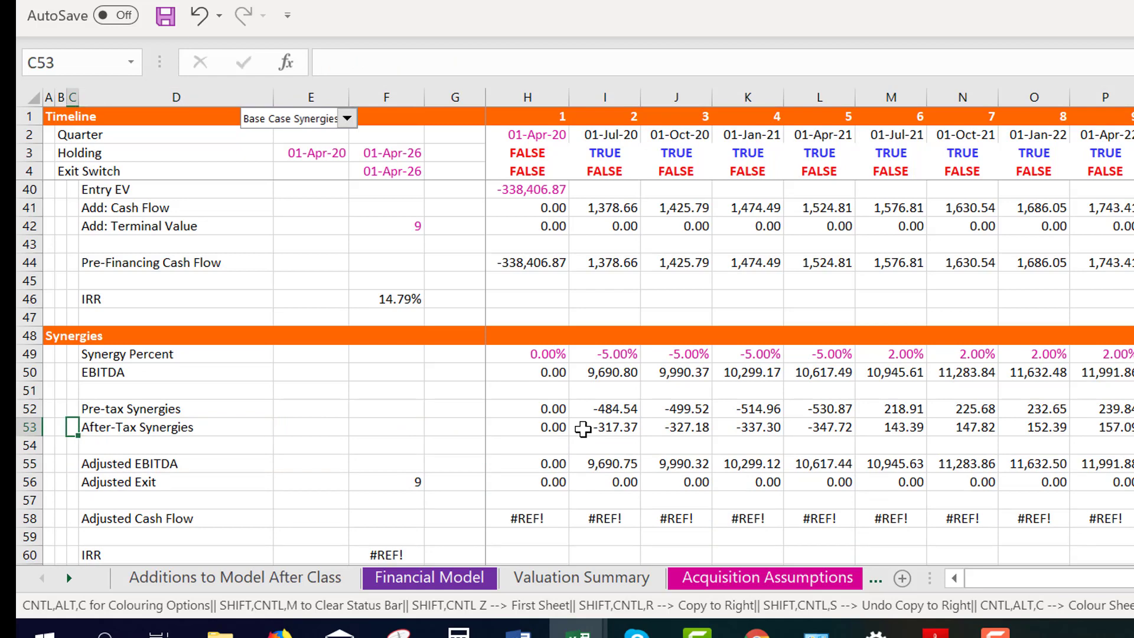
key(Right)
key(Right)
key(Right)
key(Right)
key(Right)
key(Right)
key(Right)
key(Right)
key(Left)
key(Left)
key(Left)
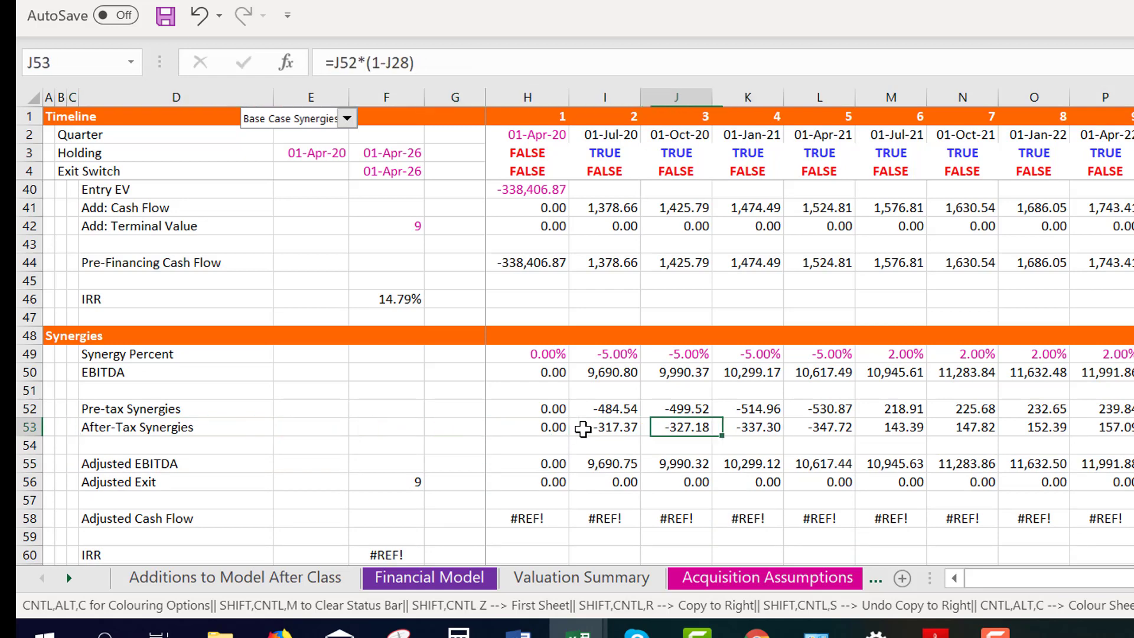
Inspect the Adjusted EBITDA formula in H55 and the cells it references
key(Up)
key(Down)
key(Down)
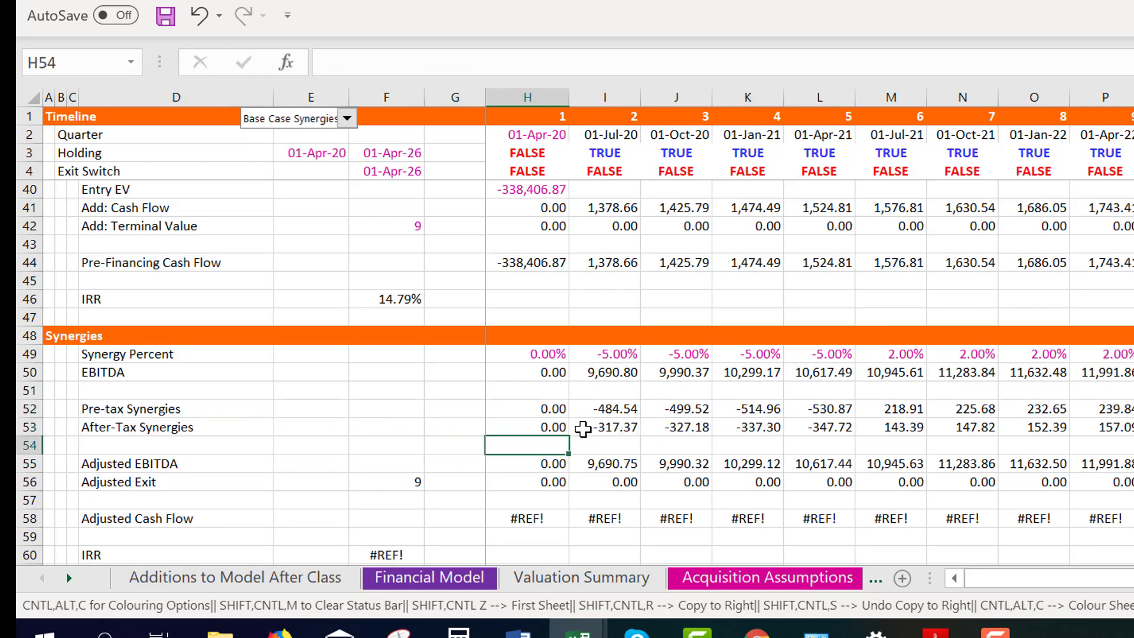
key(Down)
key(F2)
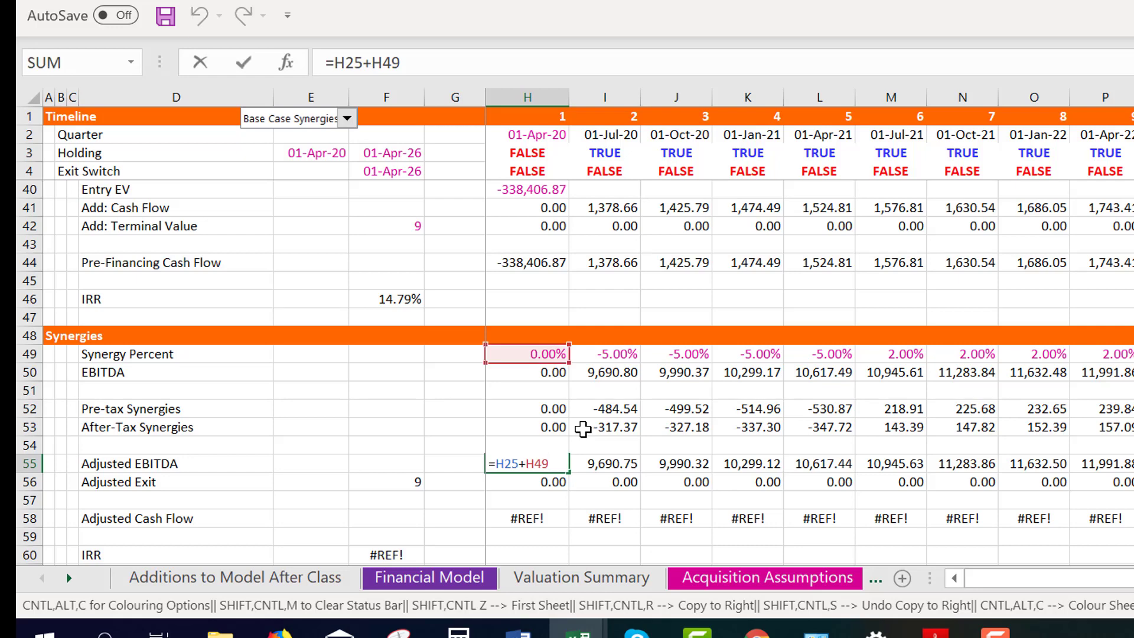
key(Escape)
Follow the Adjusted Exit formula along row 56 to column AF and check the cells it references
key(Down)
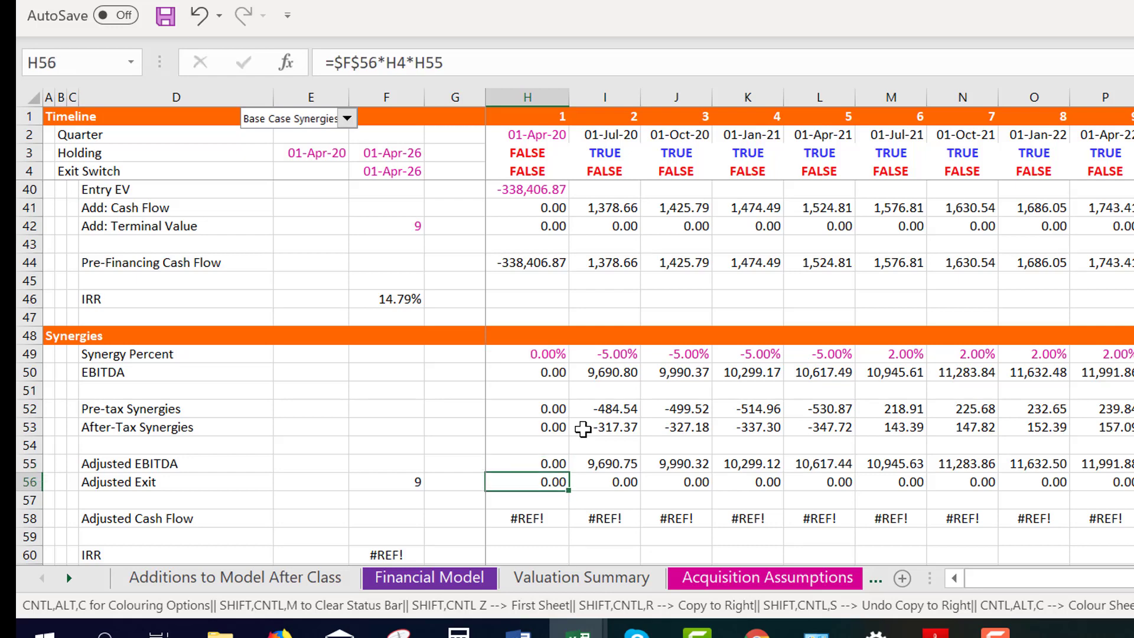
key(Right)
key(Right)
key(Right)
key(Right)
key(Right)
key(Right)
key(Right)
key(Right)
key(Right)
key(Right)
key(Right)
key(Right)
key(Right)
key(Right)
key(Right)
key(Right)
key(Right)
key(Right)
key(Right)
key(Right)
key(Right)
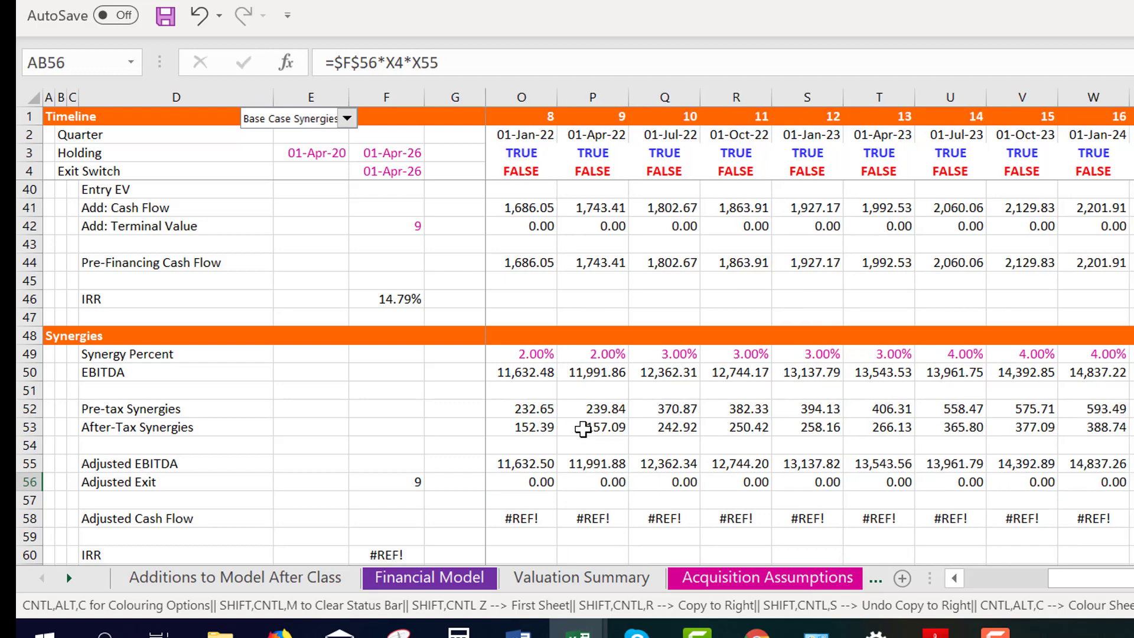
key(F2)
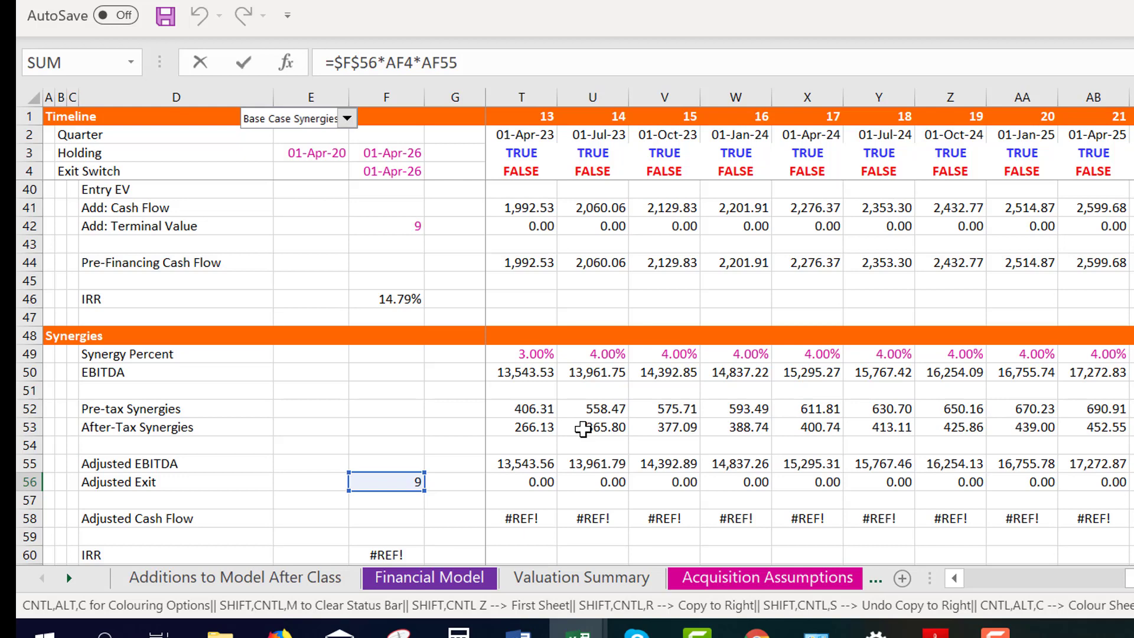
key(Escape)
Review the broken Adjusted Cash Flow formula in row 58, from column AE back to the first period in H58
key(Down)
key(Left)
key(Down)
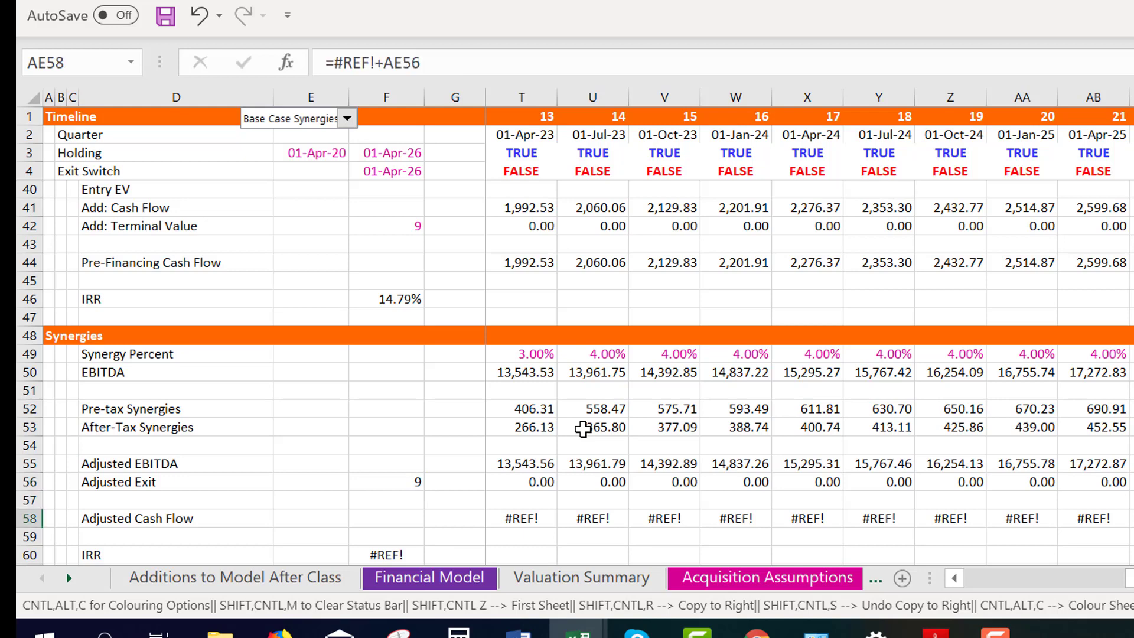
key(ctrl+Left)
key(Left)
key(Left)
key(Right)
key(Right)
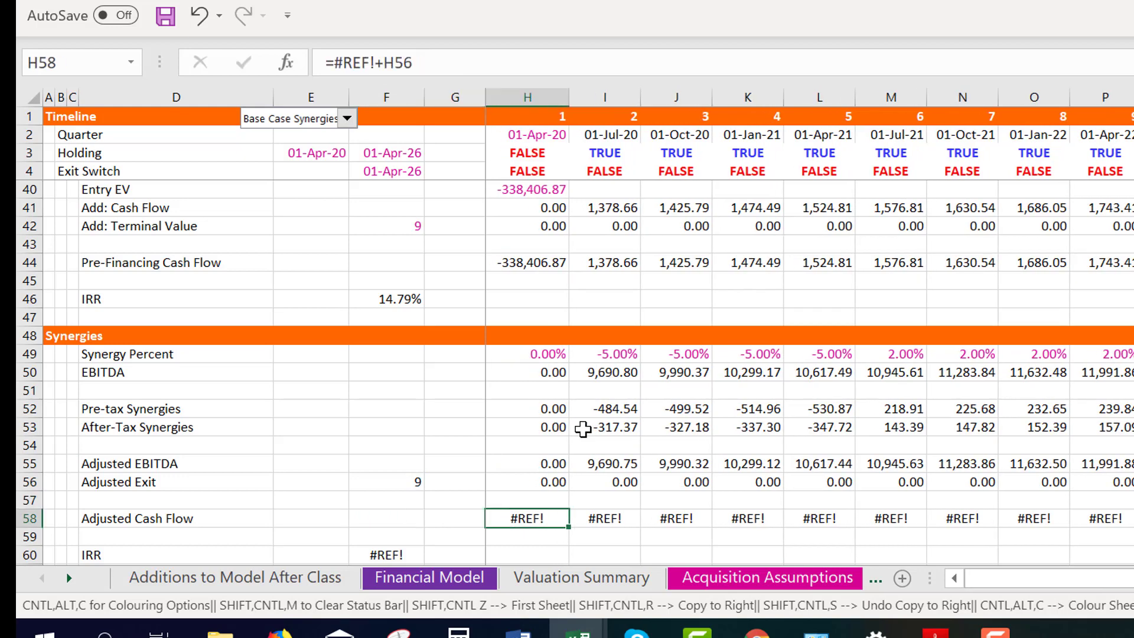
text(=)
key(Up)
key(Up)
key(Up)
key(Up)
key(Up)
key(Up)
key(Up)
key(Up)
key(Up)
key(Up)
key(Up)
key(Up)
key(Up)
key(Up)
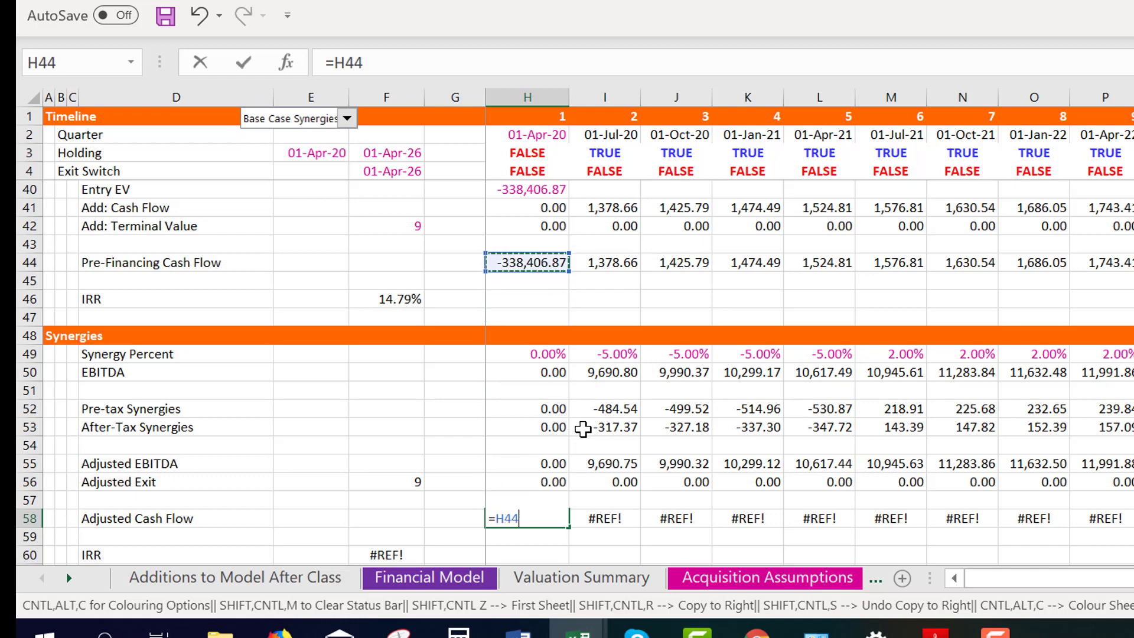
text(+)
key(Up)
key(Up)
key(ctrl+Return)
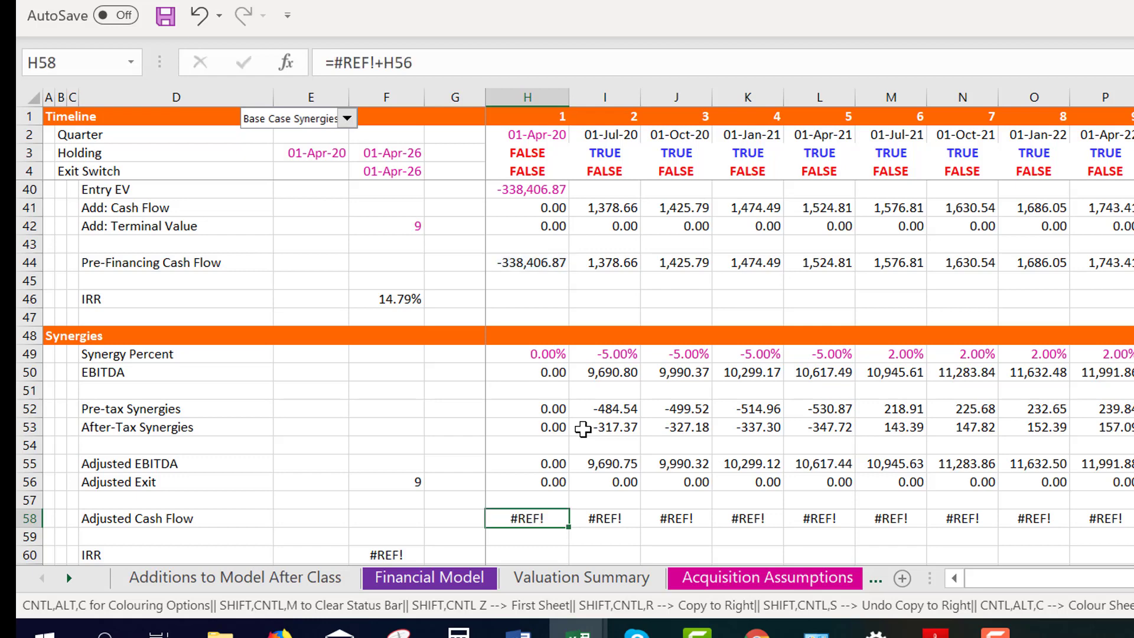
text(=)
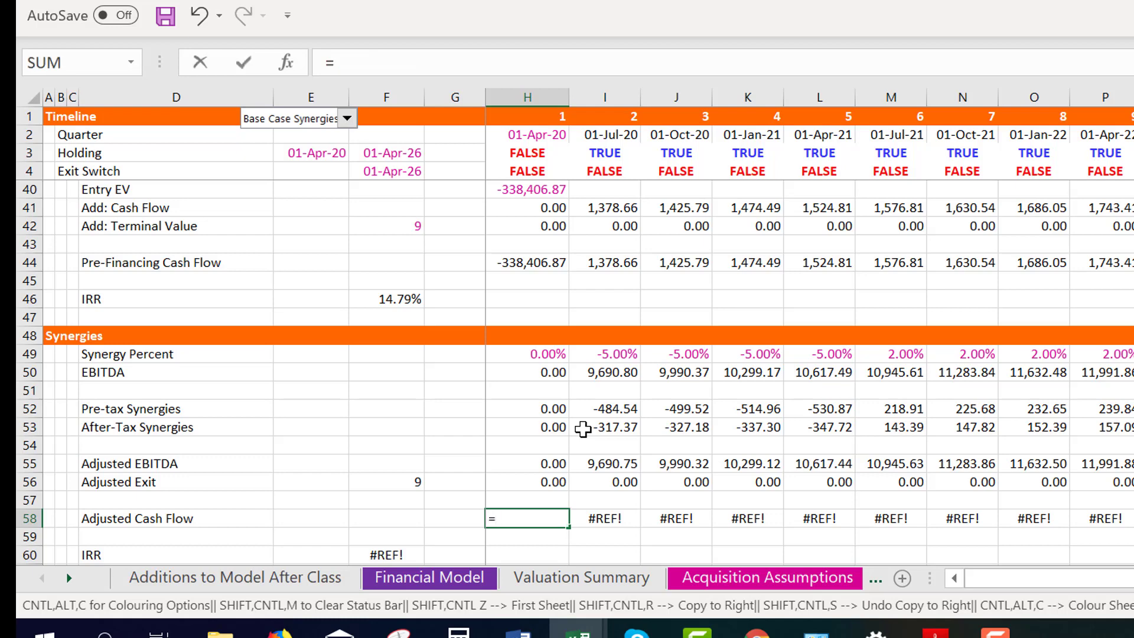
key(Up)
key(Up)
key(Up)
key(Up)
key(Up)
key(Up)
key(Up)
key(Up)
key(Up)
key(Up)
key(Up)
key(Up)
key(Up)
key(Up)
key(Up)
key(Down)
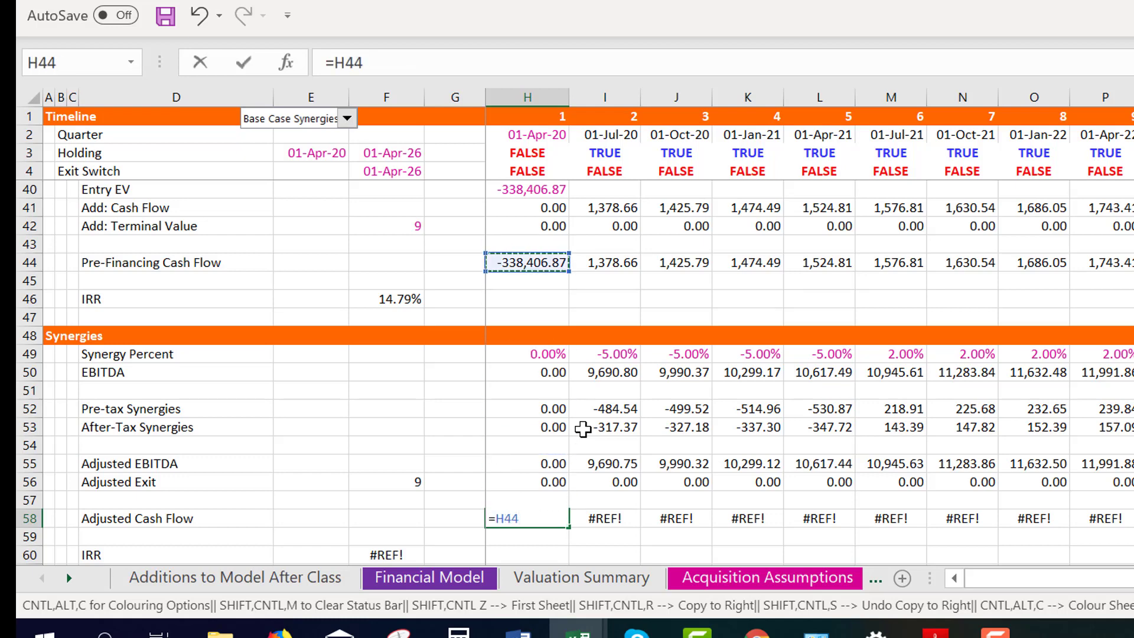
text(-)
key(Up)
key(Up)
key(Up)
key(Up)
key(Up)
key(Up)
key(Up)
key(Up)
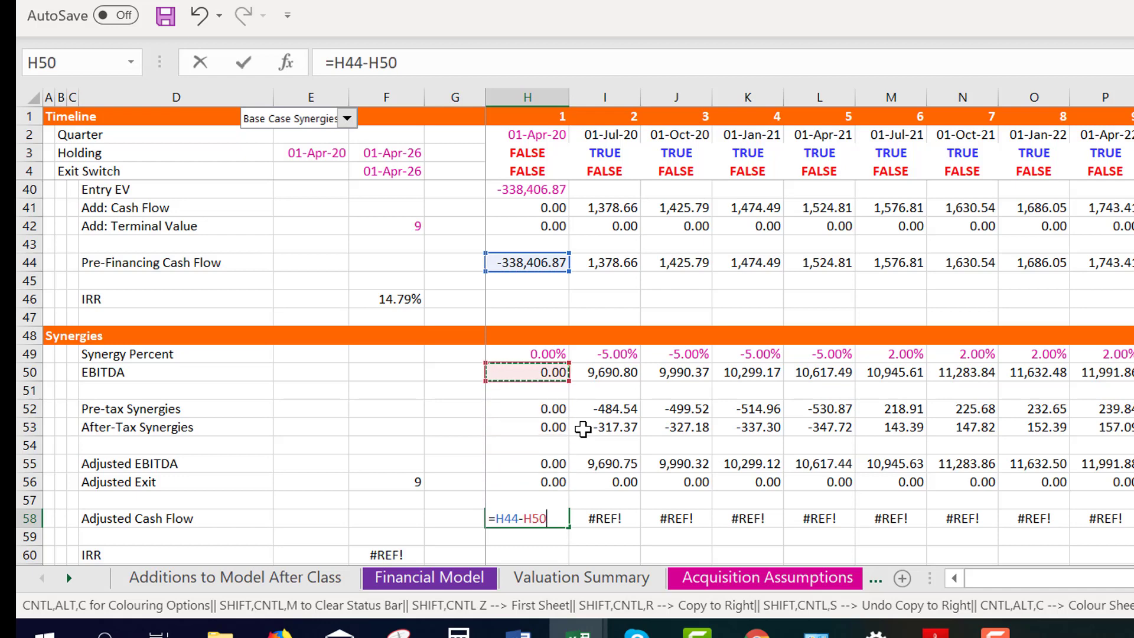
text(+)
key(Up)
key(Up)
key(Up)
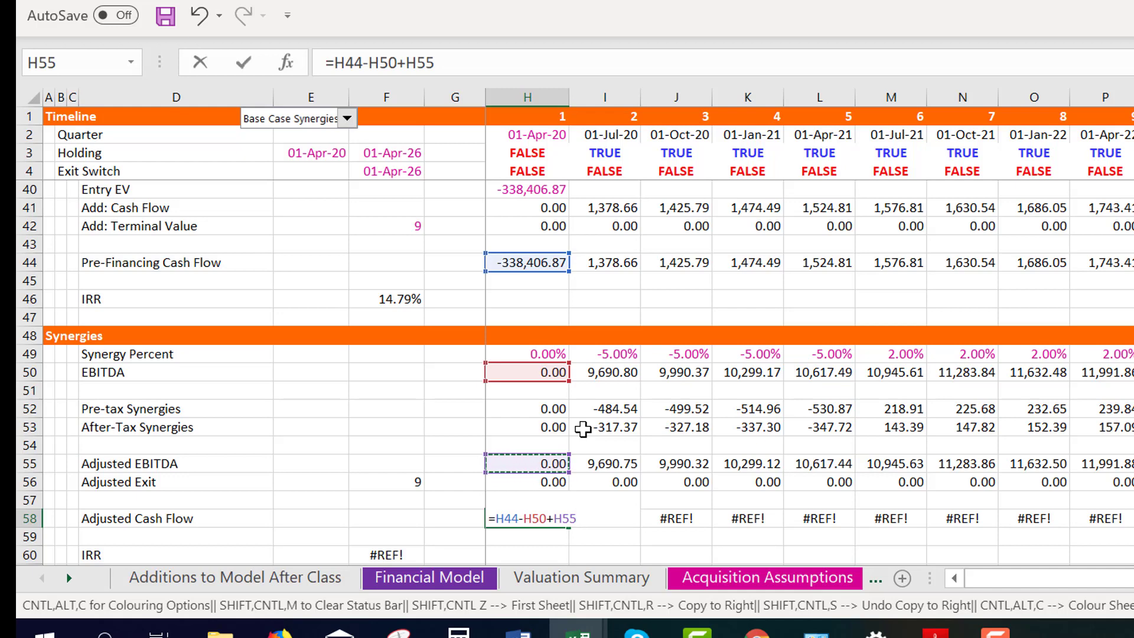
key(Down)
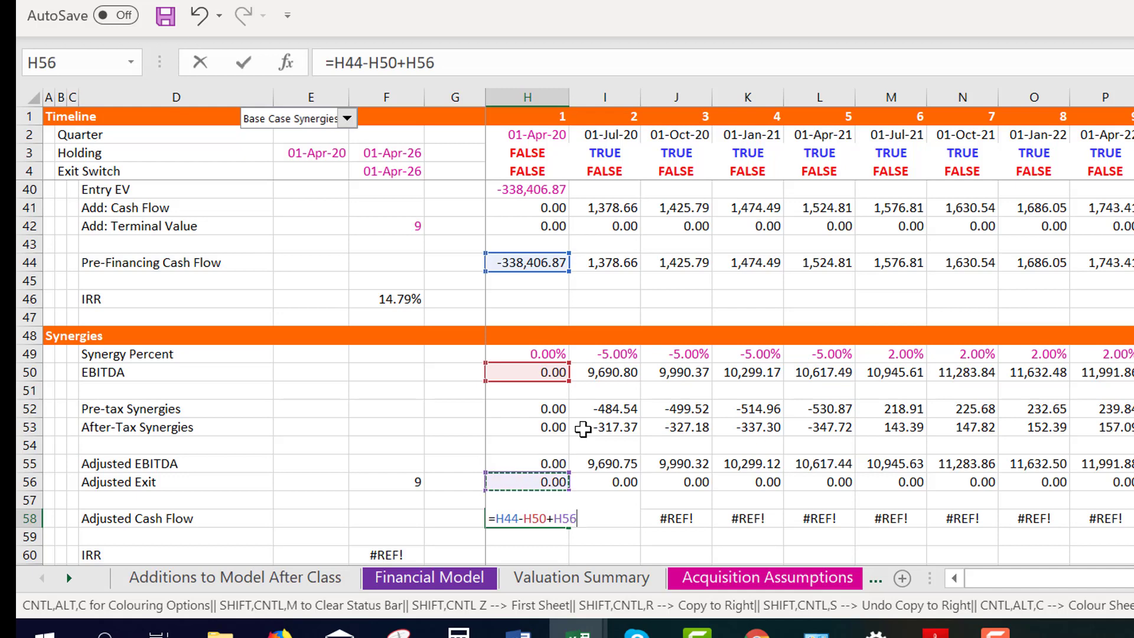
key(Up)
key(Up)
key(Up)
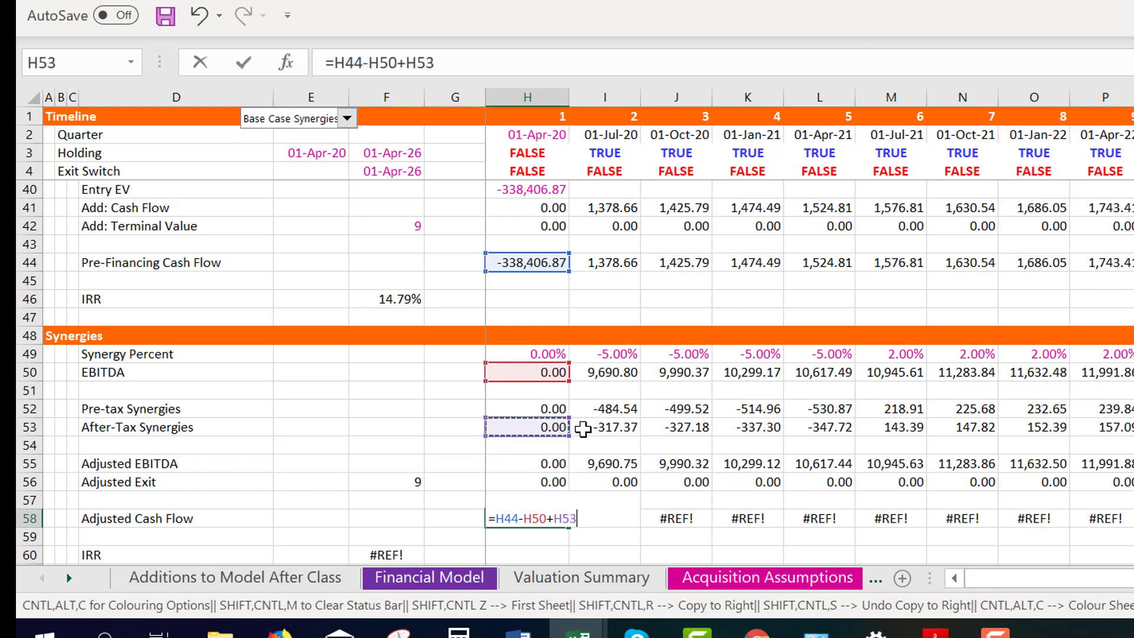
key(Escape)
Enter the Adjusted Cash Flow formula =H44+H53-H42+H56 in H58 and copy it across all periods in row 58
text(=)
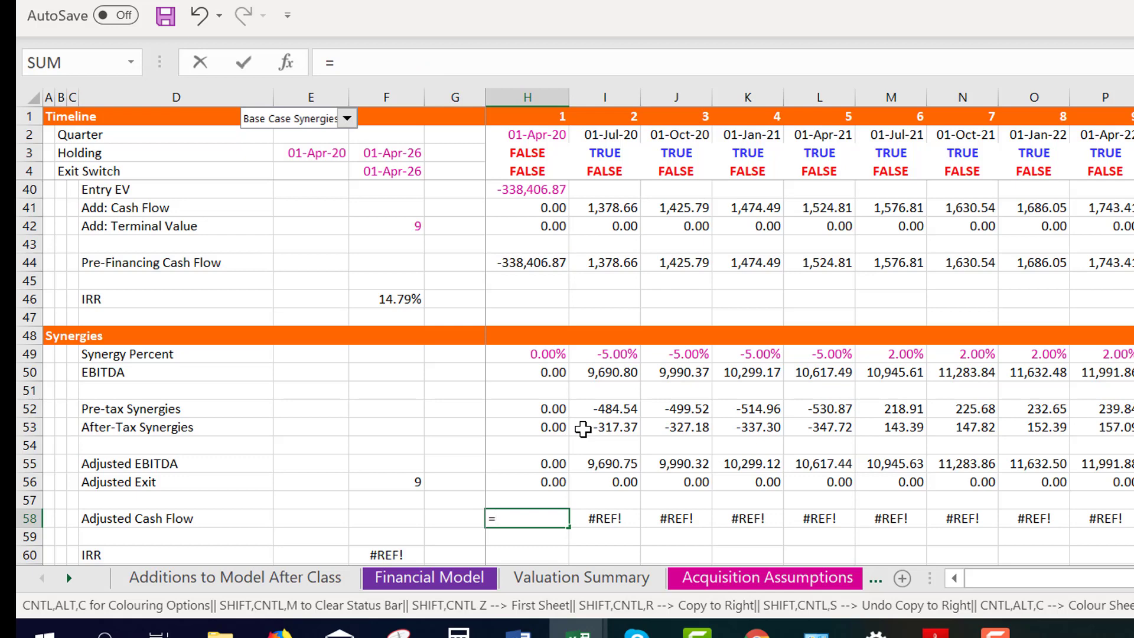
key(Up)
key(Up)
key(Up)
key(Up)
key(Up)
key(Up)
key(Up)
key(Up)
key(Up)
key(Up)
key(Up)
key(Up)
key(Up)
key(Up)
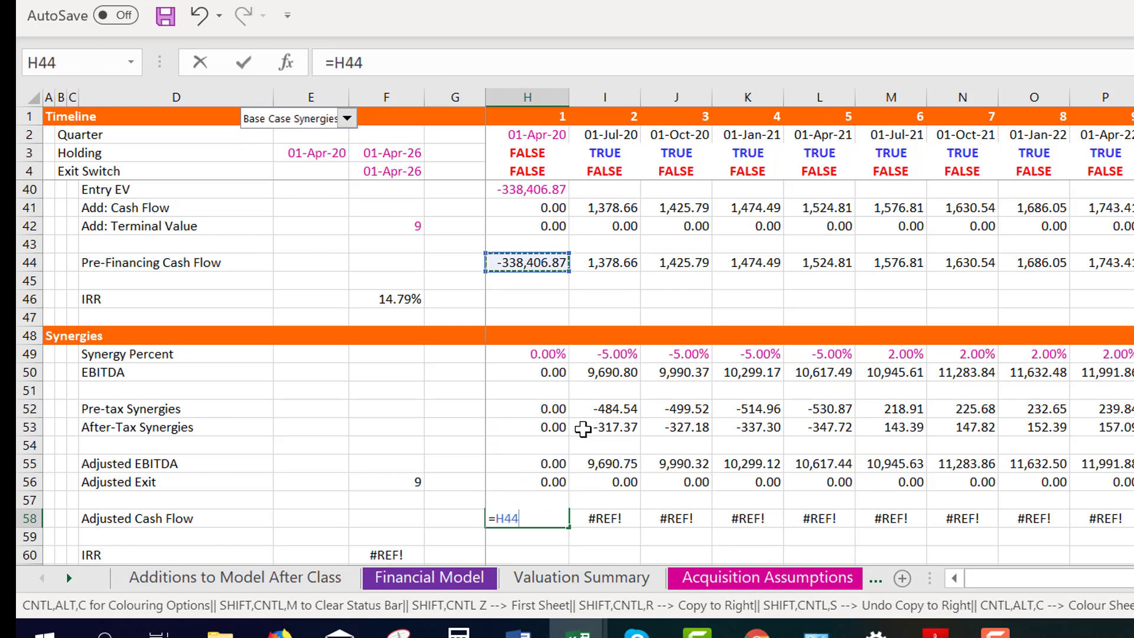
text(+)
key(Up)
key(Up)
key(Up)
key(Up)
key(Up)
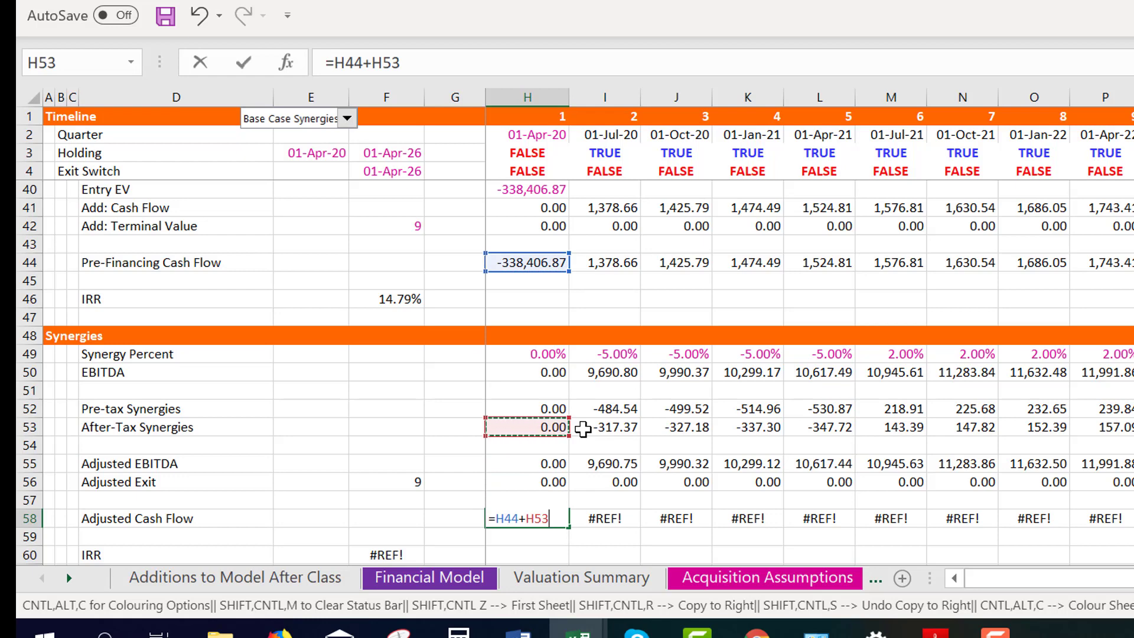
text(-)
key(Up)
key(Up)
key(Up)
key(Up)
key(Up)
key(Up)
key(Up)
key(Up)
key(Up)
key(Up)
key(Up)
key(Up)
key(Up)
key(Up)
key(Up)
key(Up)
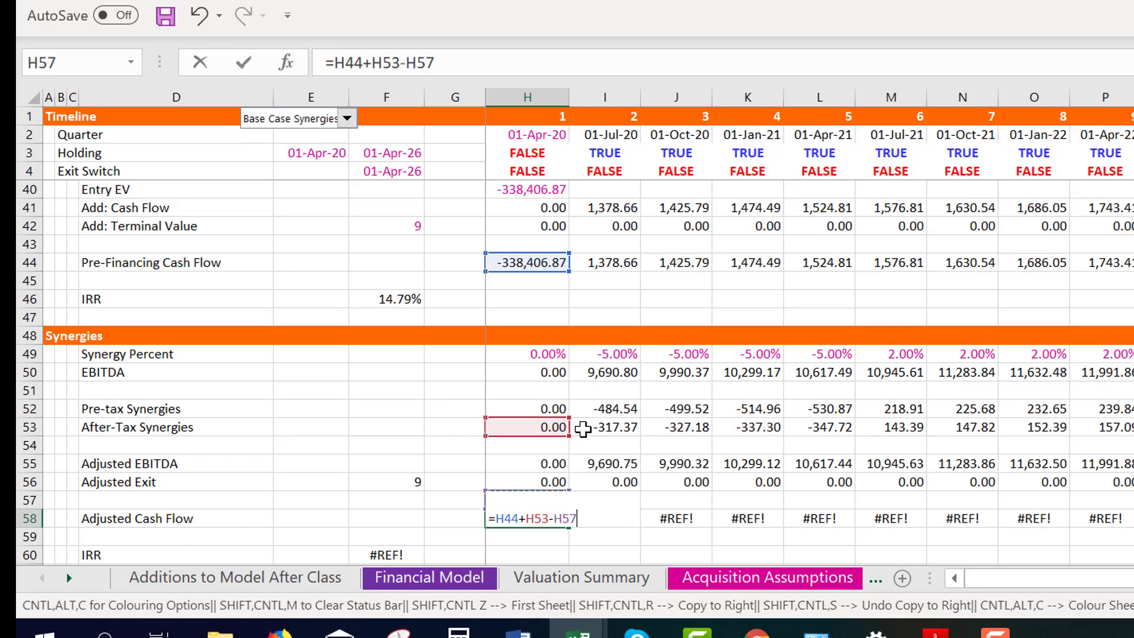
text(+)
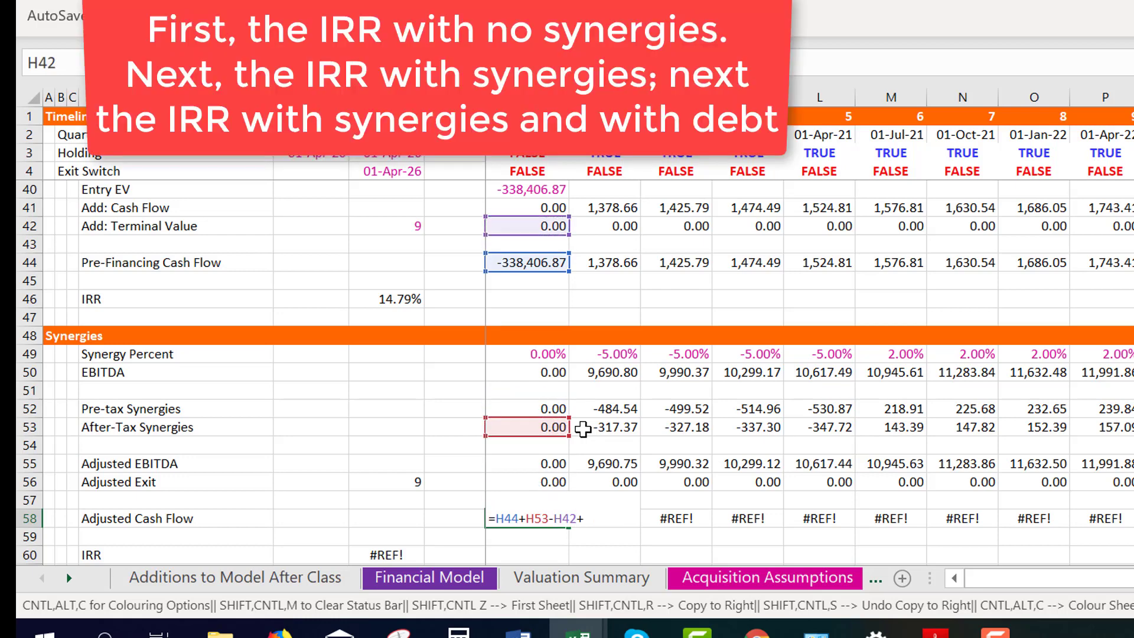
key(Up)
key(Up)
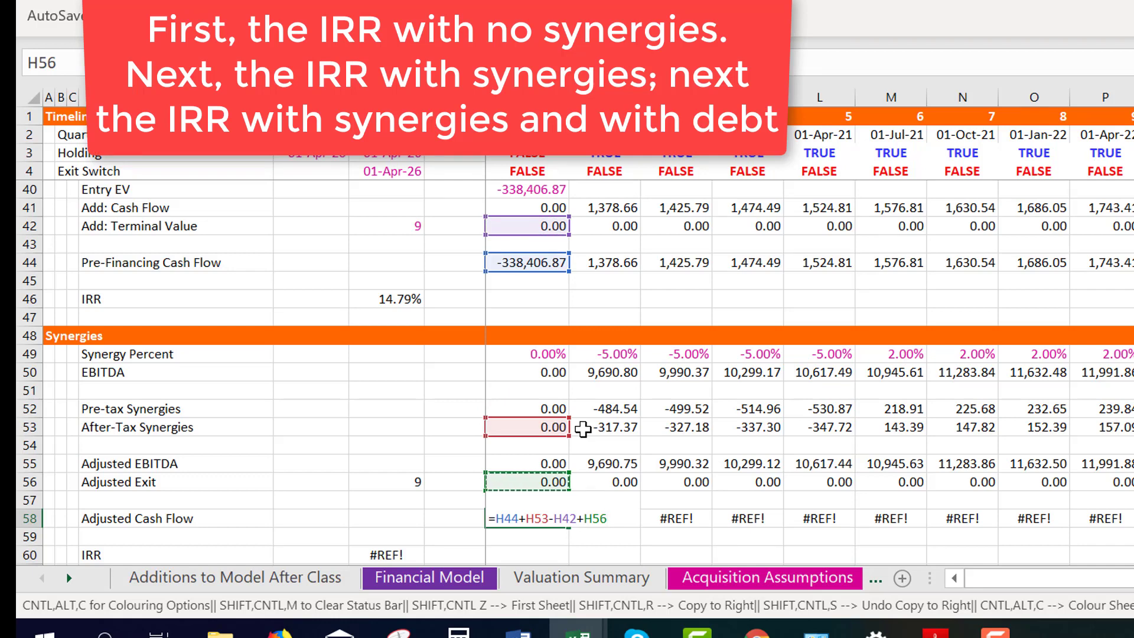
key(Return)
key(Up)
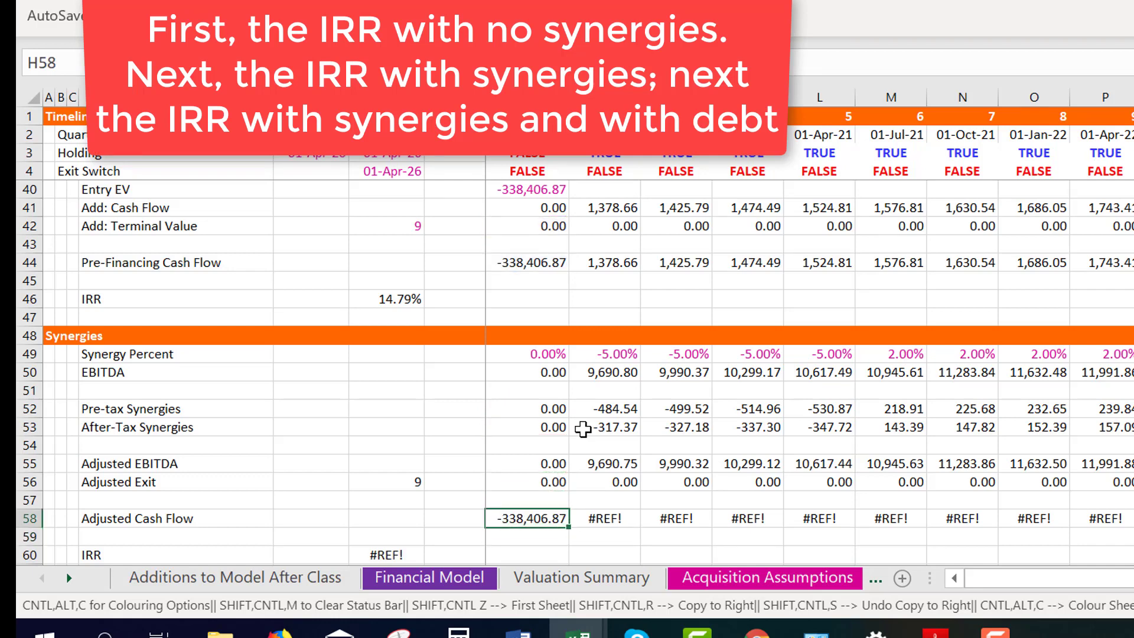
key(ctrl+shift+r)
key(Down)
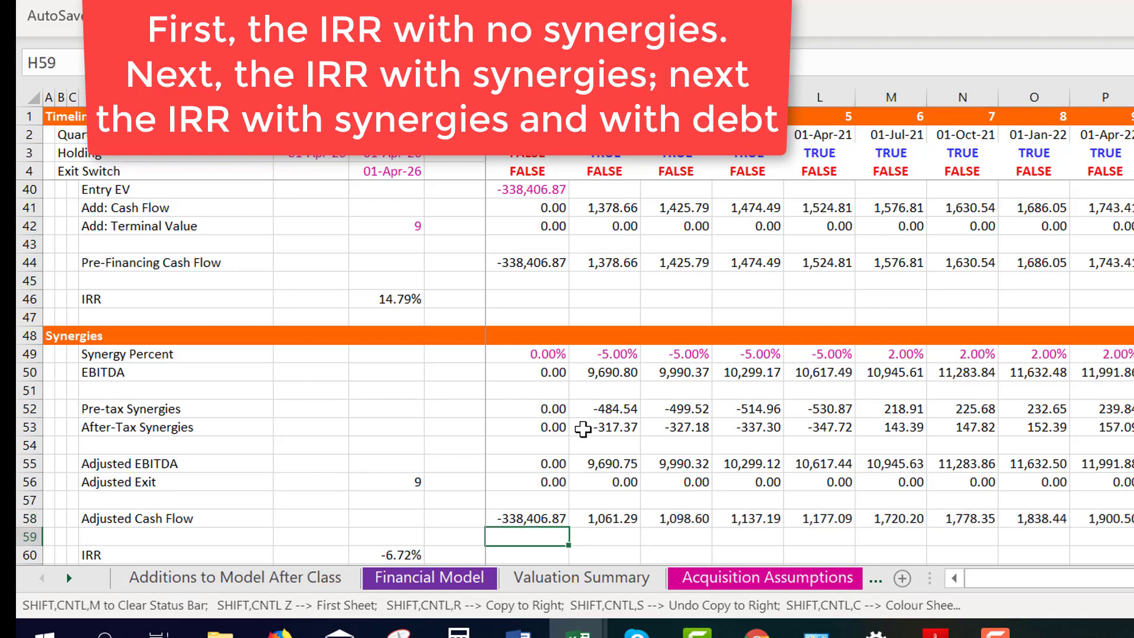
Examine the Adjusted Cash Flow formulas and values across the periods in row 58
key(Left)
key(Up)
key(Right)
key(Right)
key(Right)
key(Right)
key(Right)
key(Right)
key(Right)
key(Right)
key(Right)
key(Right)
key(Right)
key(Right)
key(Right)
key(Right)
key(Right)
key(Right)
key(Right)
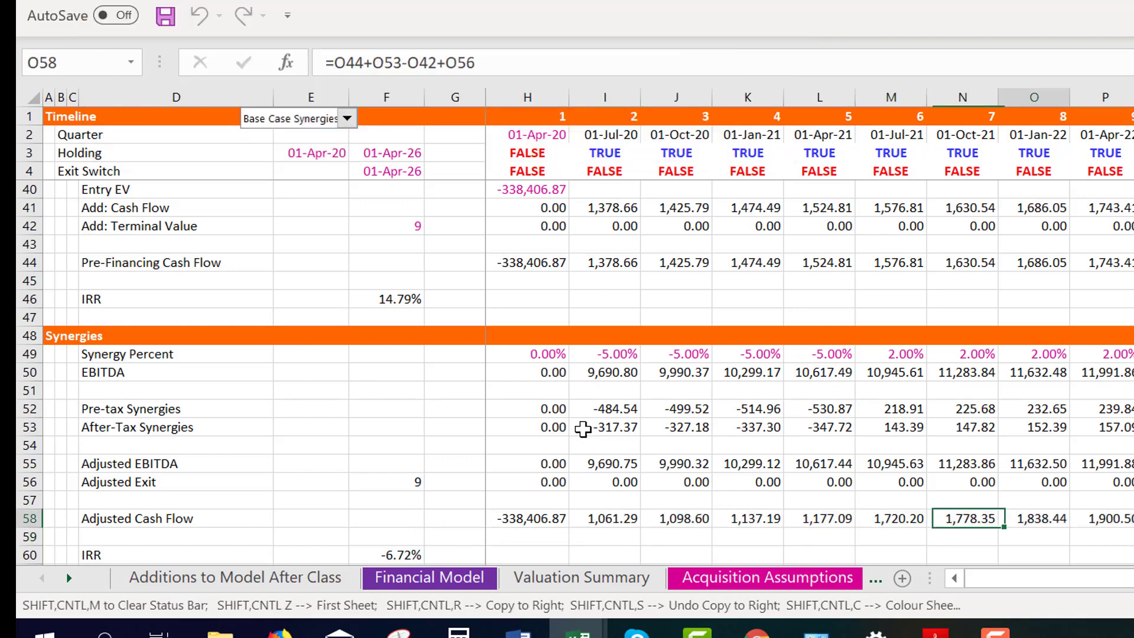
Follow the Adjusted Cash Flow formula along row 58 up to the exit period near column AE
key(Right)
key(Right)
key(Right)
key(Right)
key(Right)
key(Right)
key(Right)
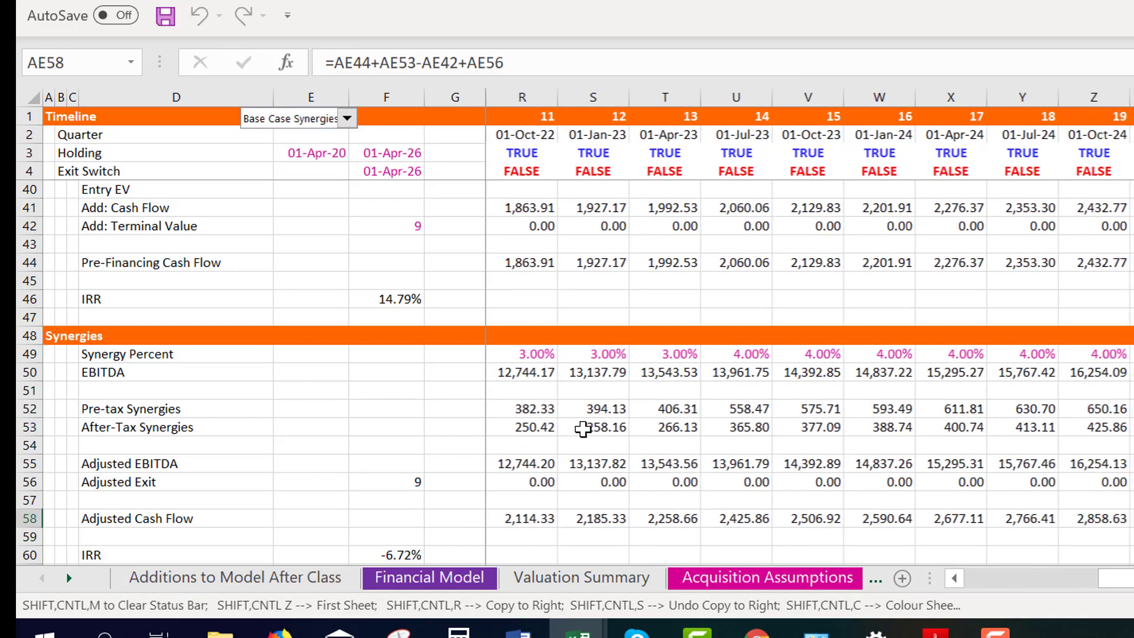
key(Left)
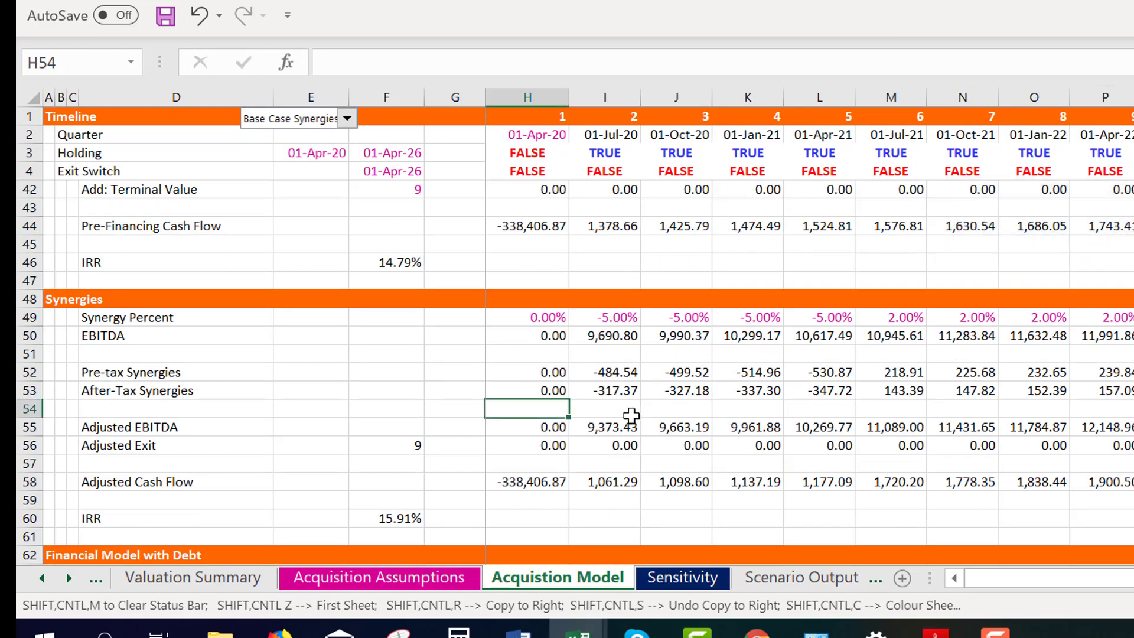
Review the Adjusted Exit formula in row 56 from H56 across to the exit quarter in column AF
key(Down)
key(Down)
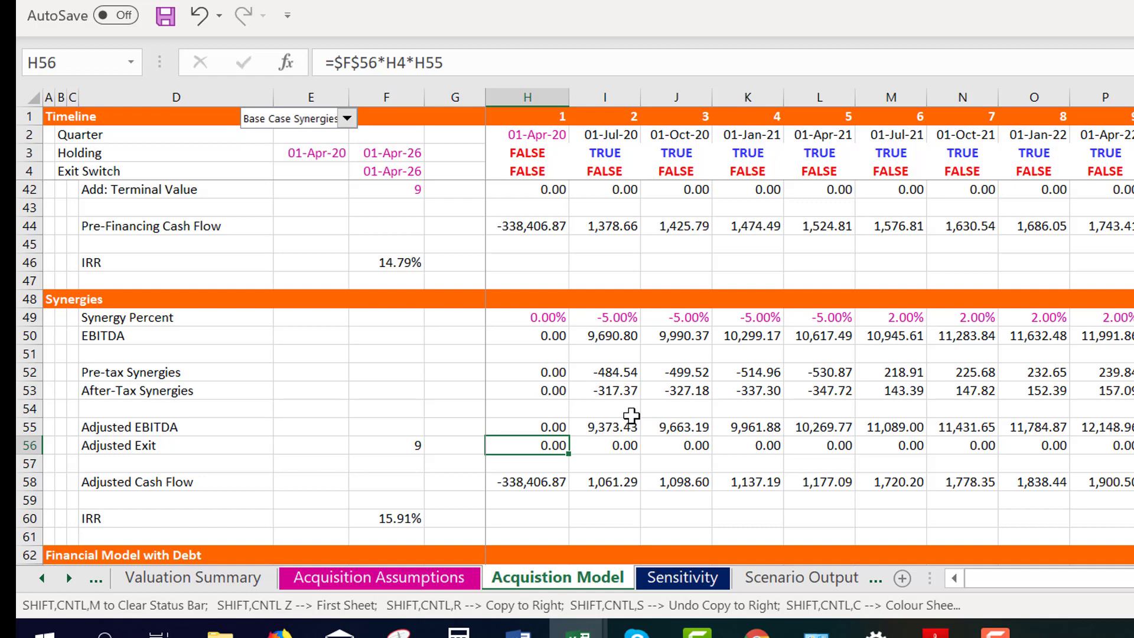
key(ctrl+Right)
key(Left)
key(Left)
key(Left)
key(Left)
key(Left)
key(Left)
key(Left)
key(Left)
key(Left)
key(Left)
key(Left)
key(Left)
key(Left)
key(Left)
key(Left)
key(Left)
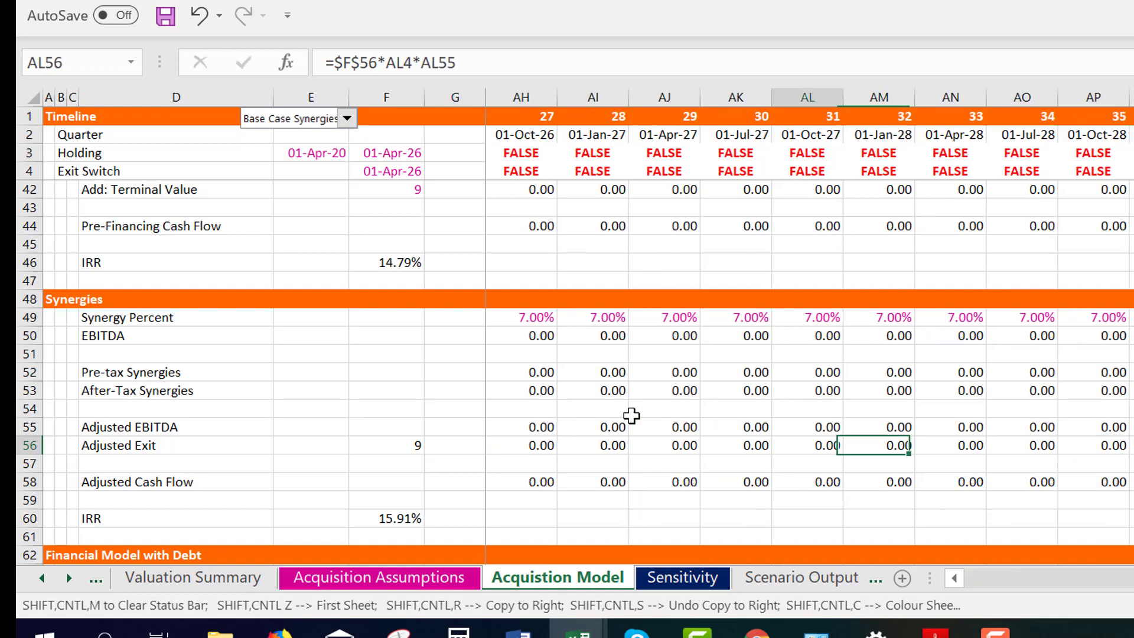
key(Left)
key(Left)
key(Left)
key(Left)
key(Left)
key(Left)
key(Right)
key(Right)
key(Right)
key(Right)
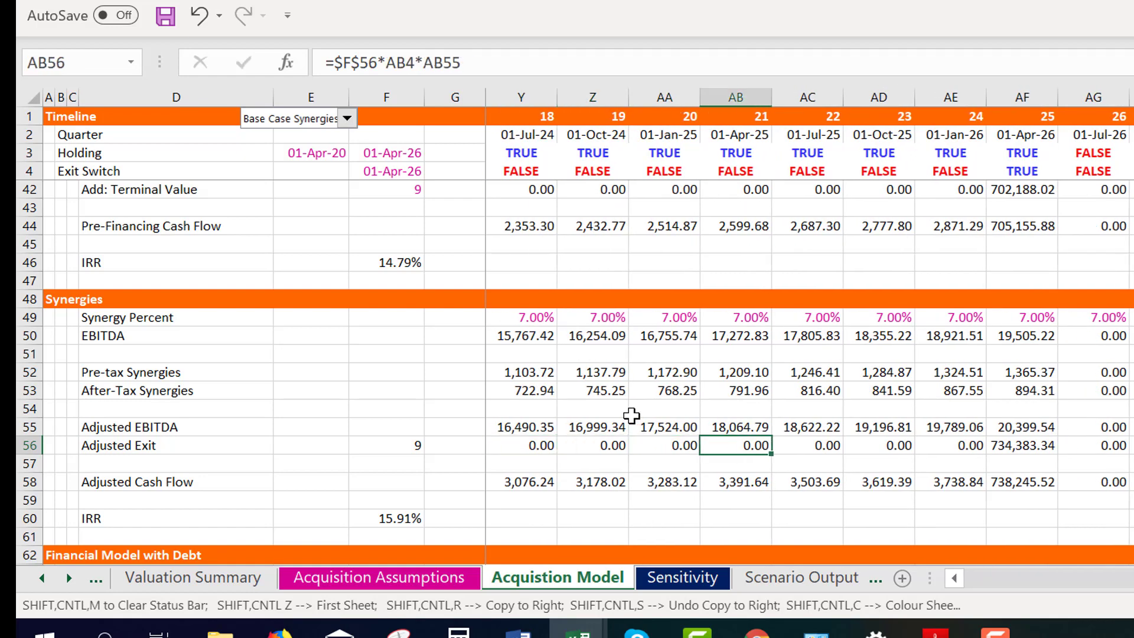
Inspect the XIRR formula behind the synergies IRR in F60
click(300, 381)
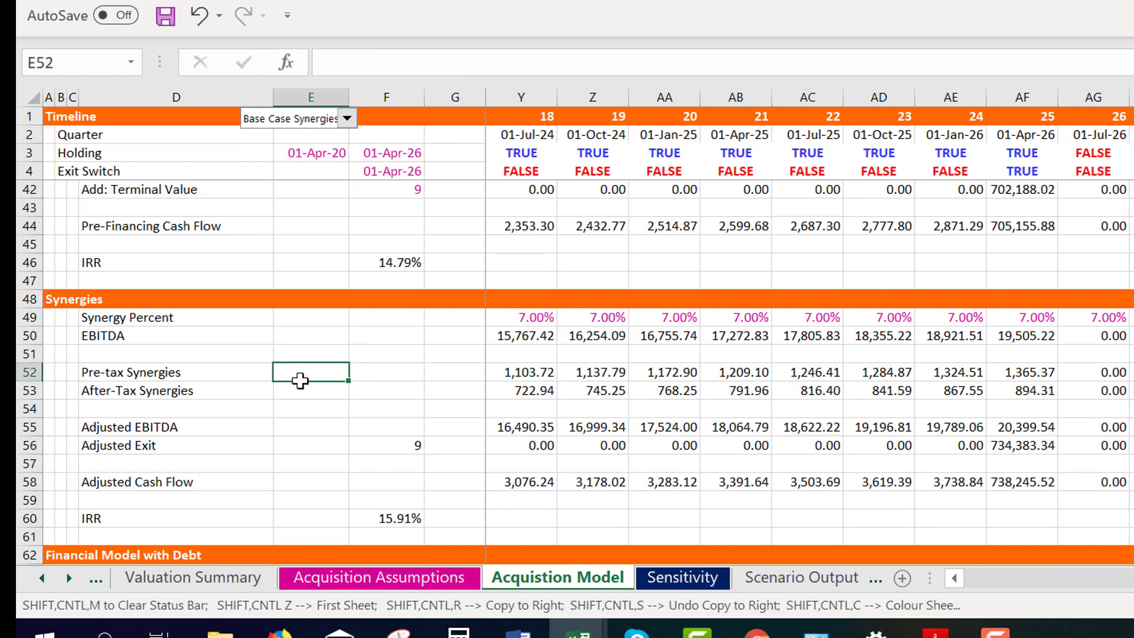
key(Down)
key(Down)
key(Up)
key(Up)
click(392, 522)
key(F2)
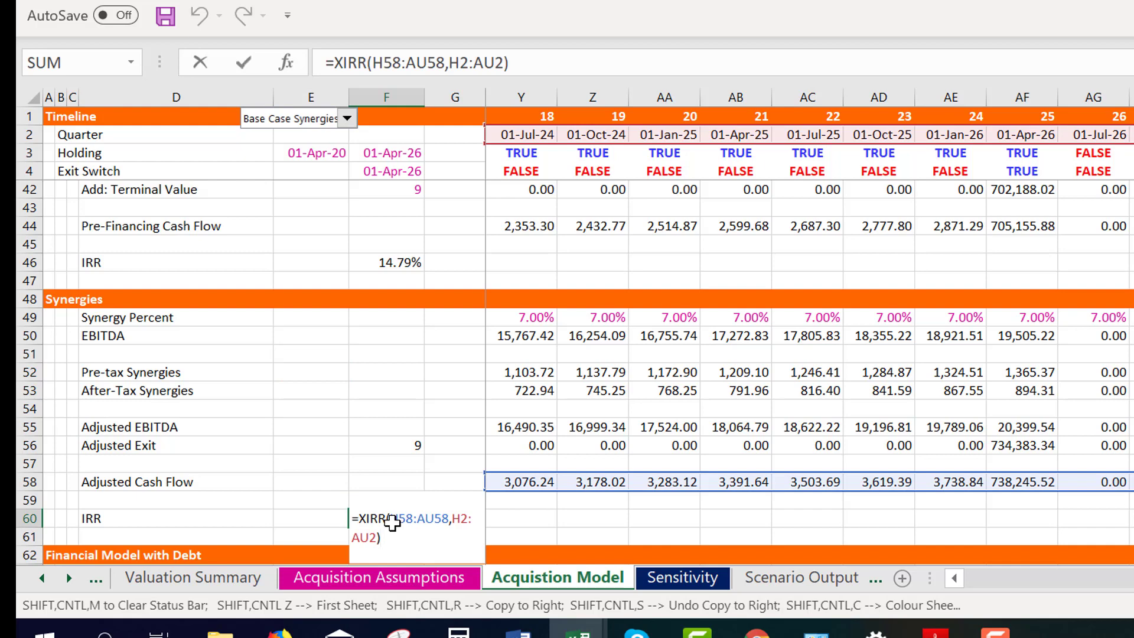
key(Escape)
key(Left)
key(Left)
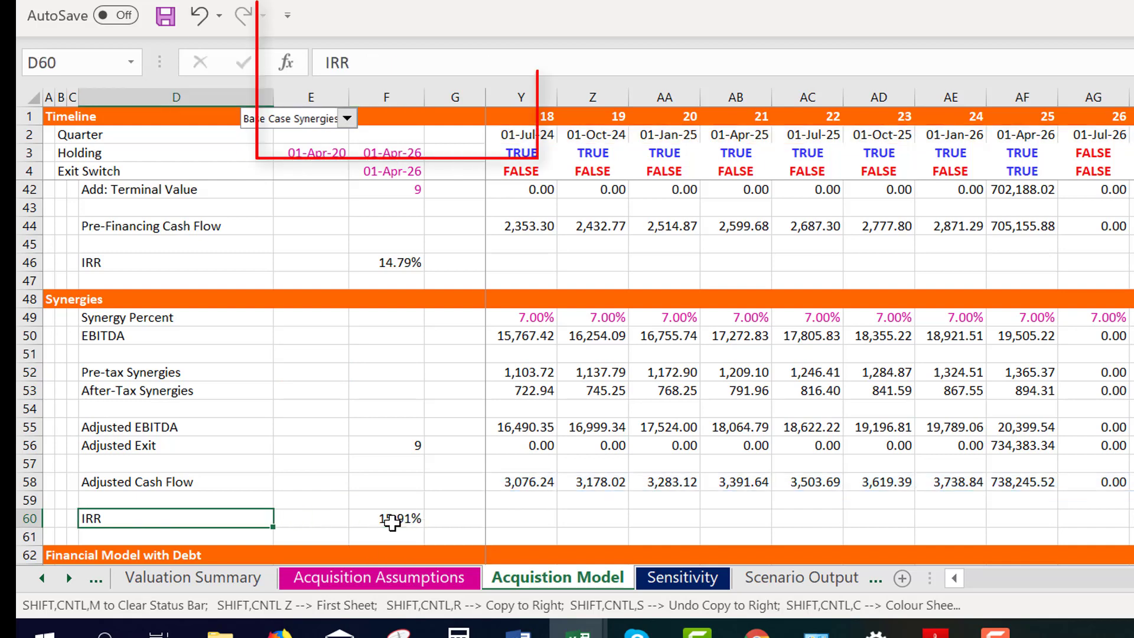
Check from the first period in column H which cash flow and date ranges the F60 IRR formula uses
key(Left)
key(Left)
key(Right)
key(Right)
key(Right)
key(Right)
key(Right)
key(Right)
key(Right)
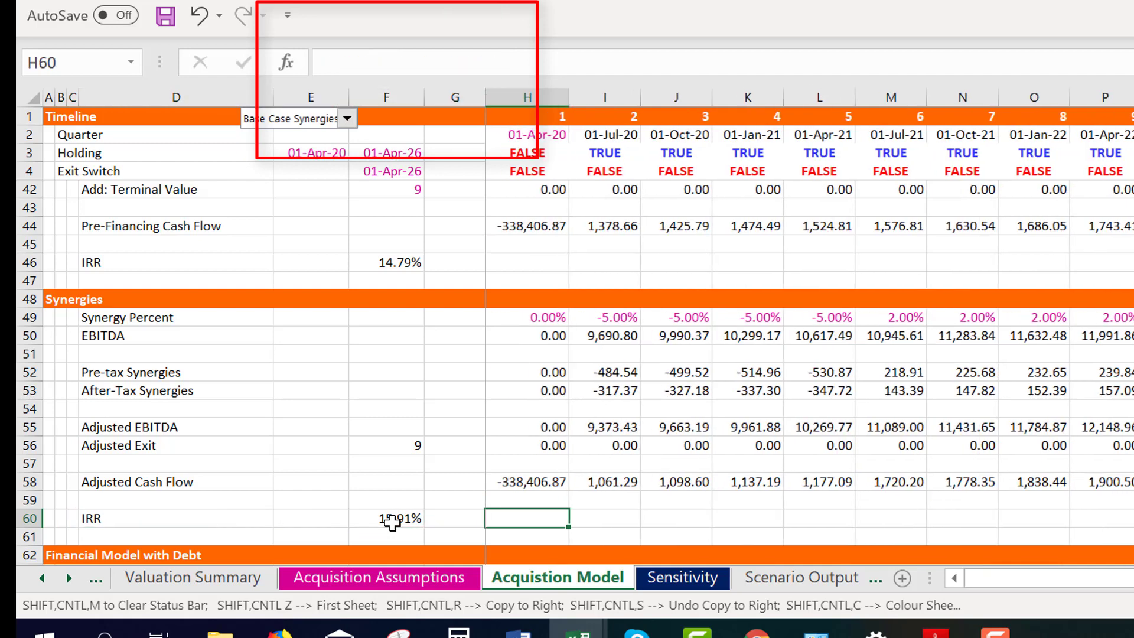
key(Left)
key(Left)
key(Left)
key(F2)
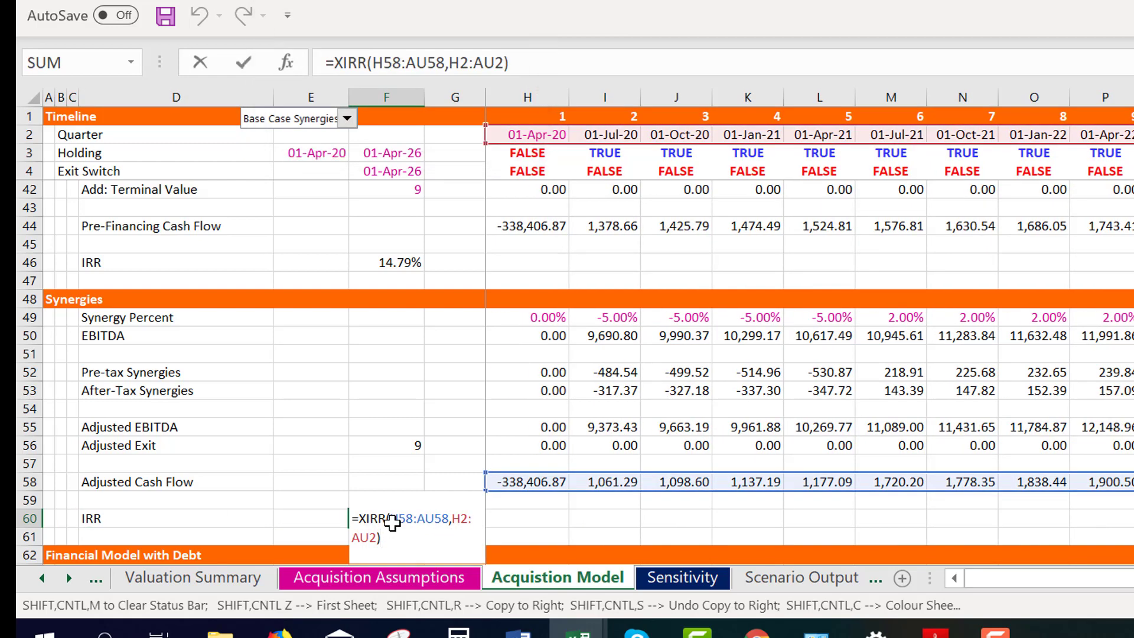
key(Escape)
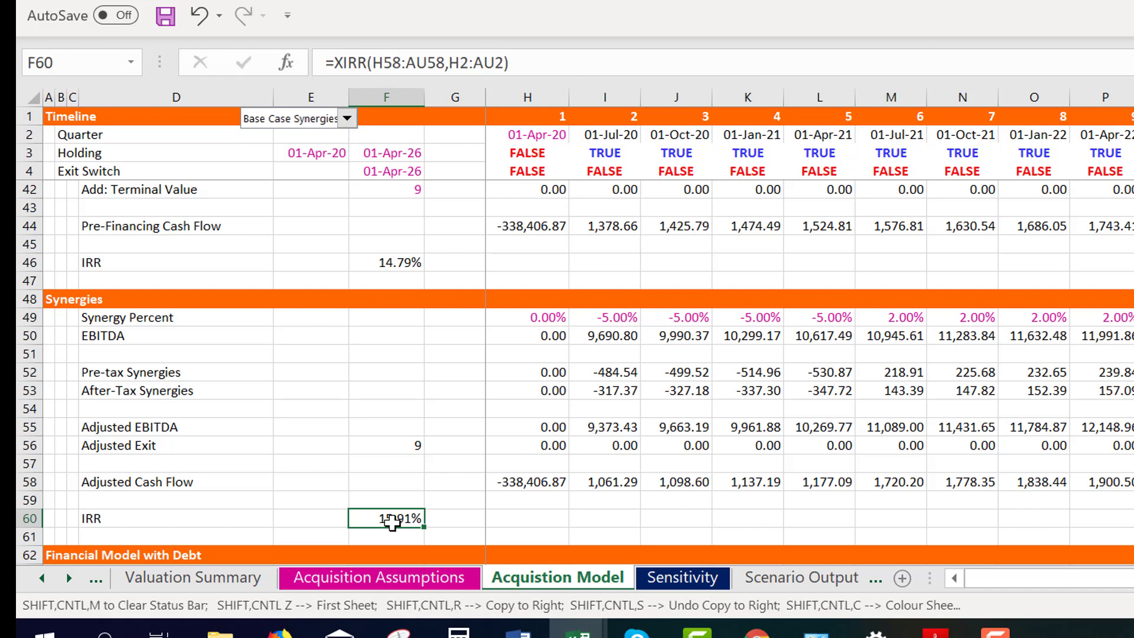
Compare the synergies IRR under High Case Synergies and Low Case Synergies, and return the scenario to Base Case Synergies
click(348, 118)
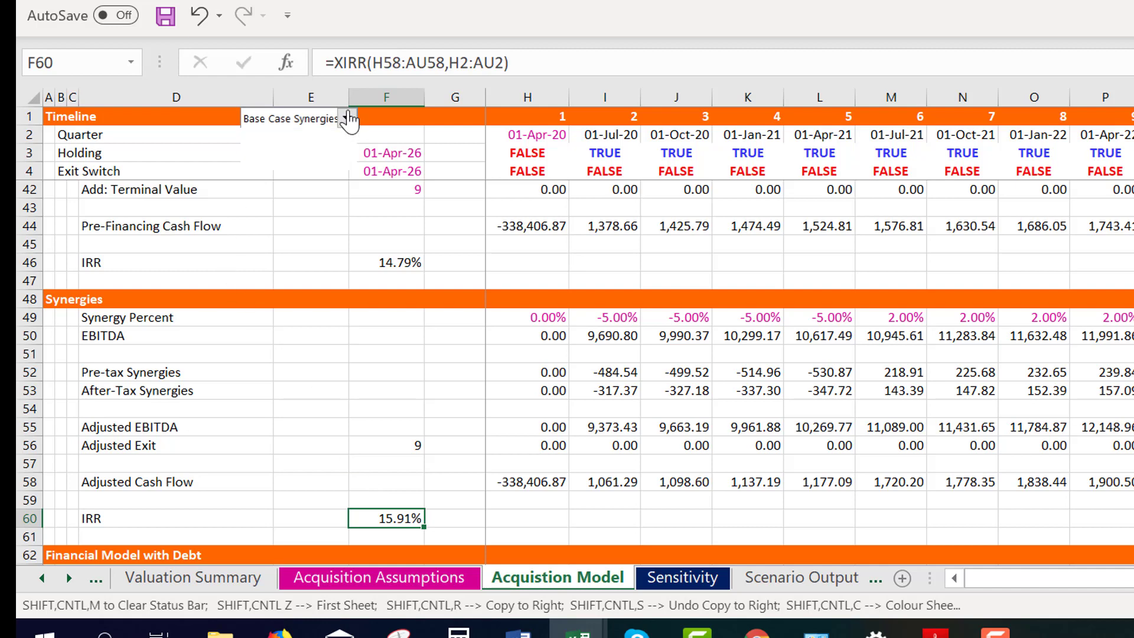
key(Down)
key(Return)
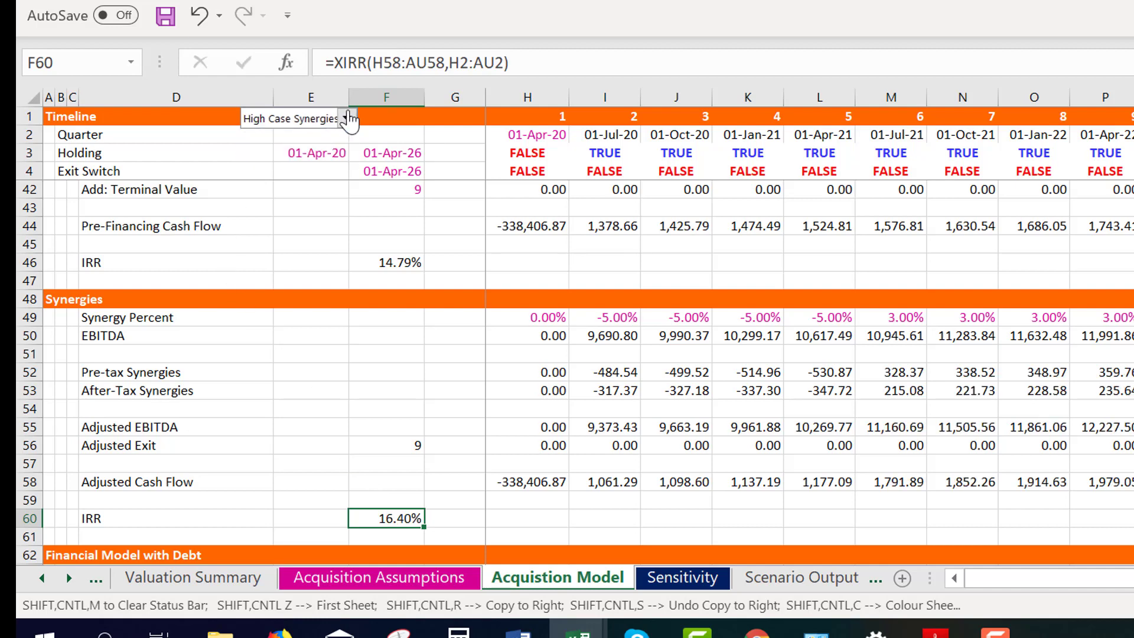
click(348, 118)
key(Down)
key(Return)
click(348, 119)
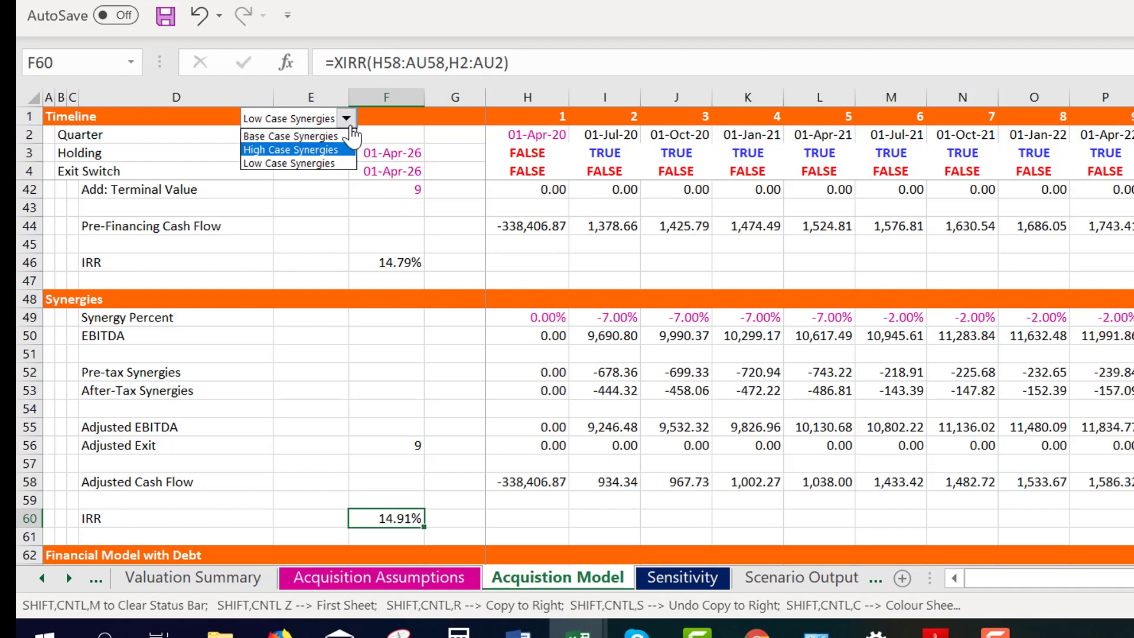
click(351, 134)
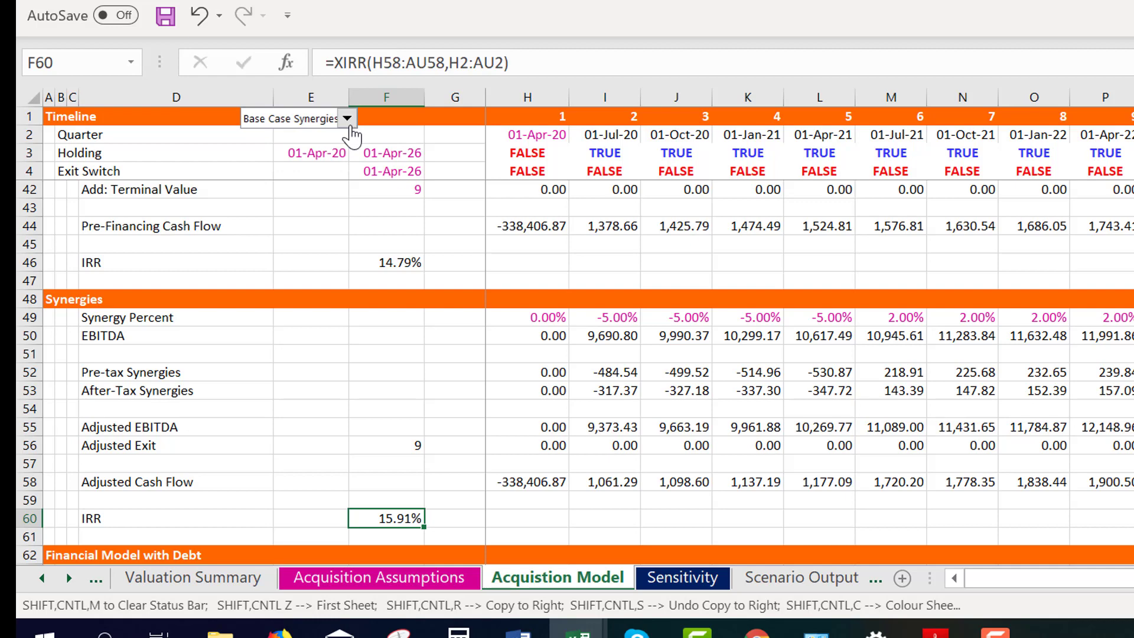
Look over the start of the Financial Model with Debt section below the Synergies section
key(Down)
key(Down)
key(Down)
key(Down)
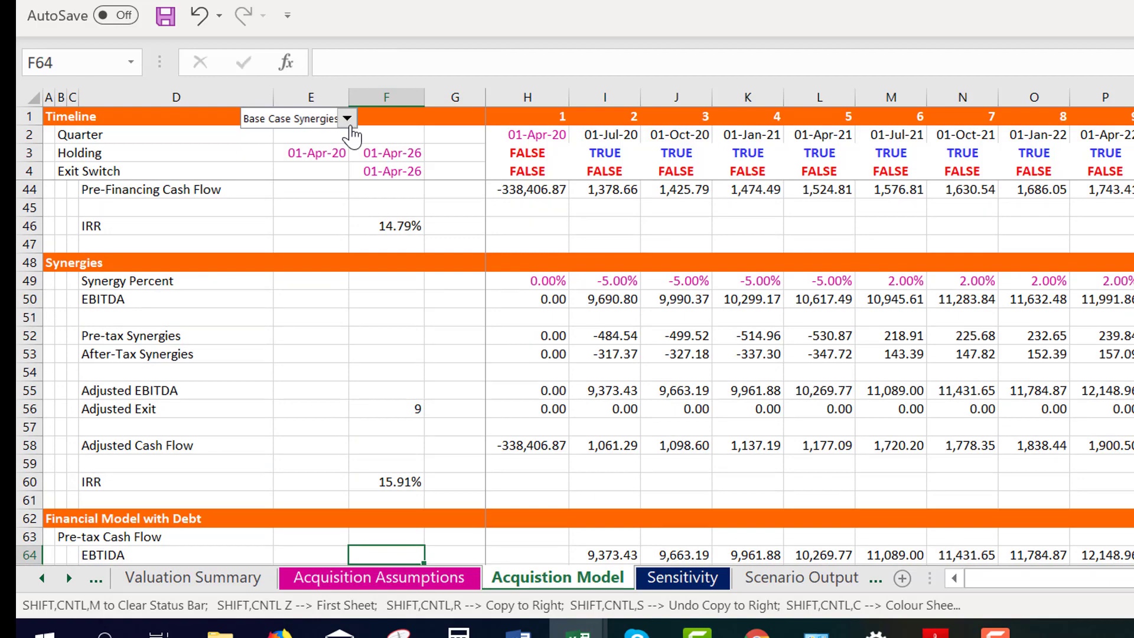
key(Page_Up)
key(Page_Down)
key(Down)
key(Down)
key(Down)
key(Down)
key(Down)
key(Down)
key(Down)
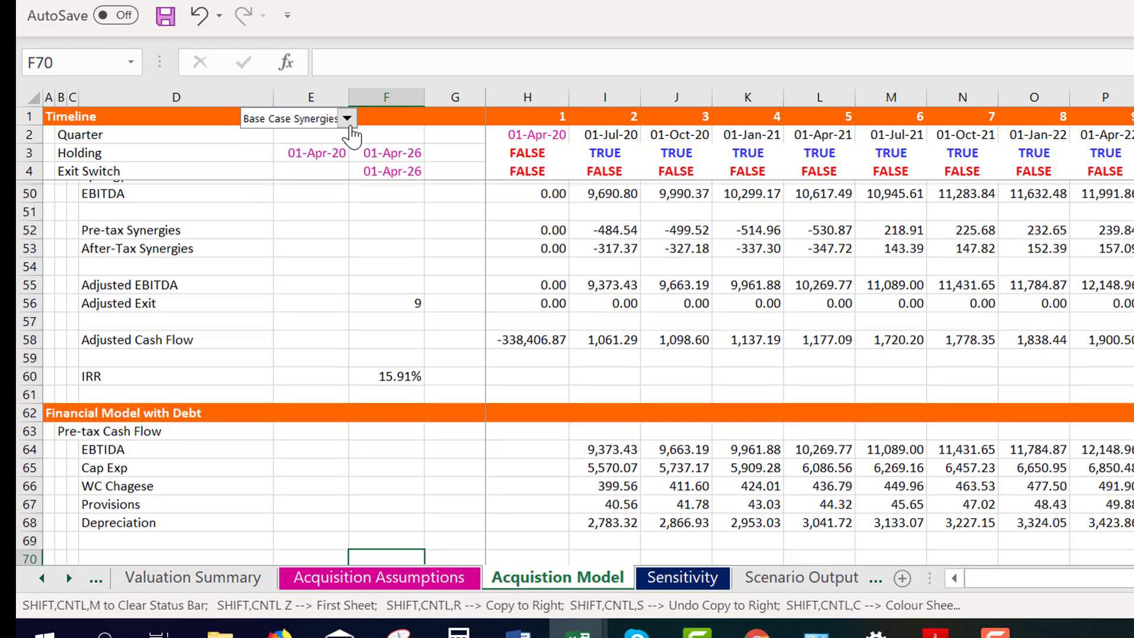
Compare the IRR with no synergies in F46 against the synergies IRR in F60
key(Page_Up)
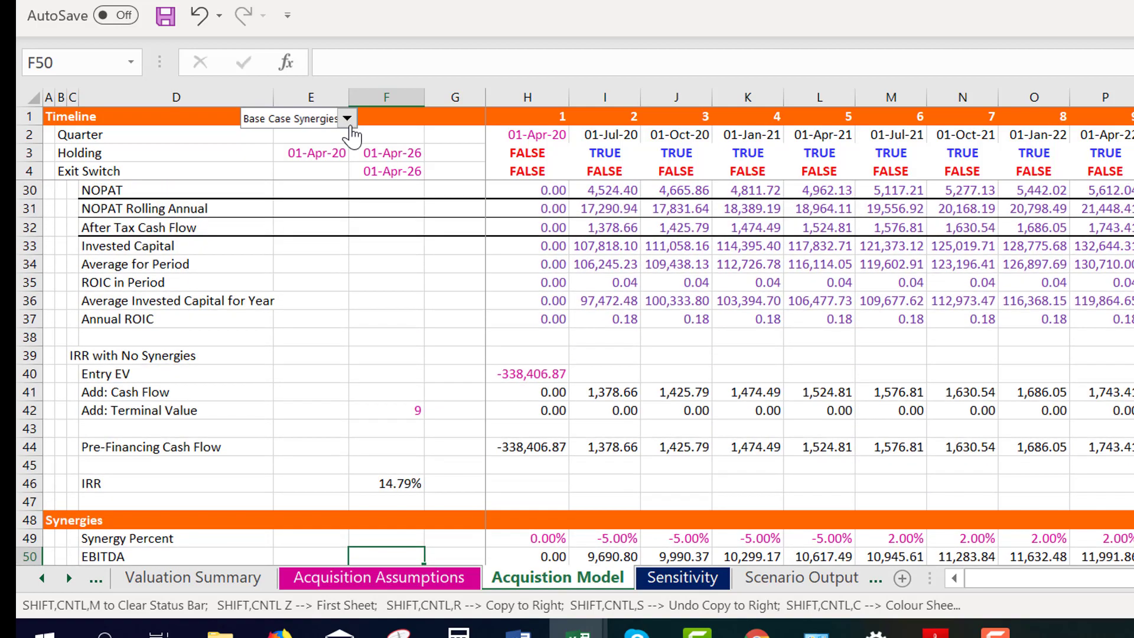
key(Down)
key(Down)
key(Down)
key(Down)
key(Down)
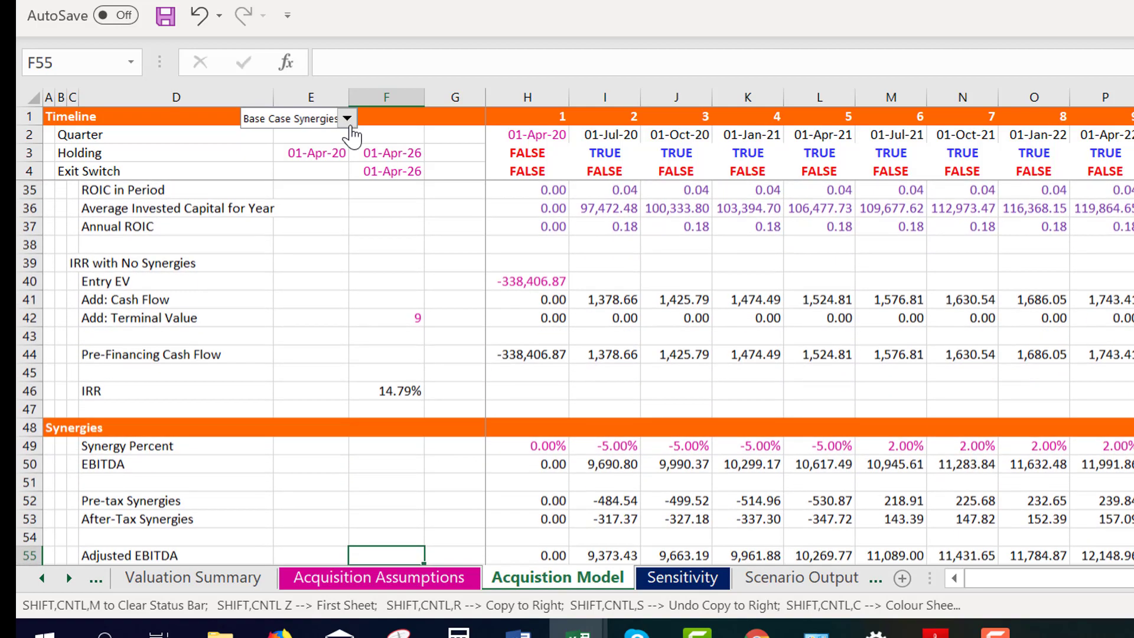
key(Down)
key(Down)
key(Down)
key(Down)
key(Down)
key(Down)
key(Down)
key(Down)
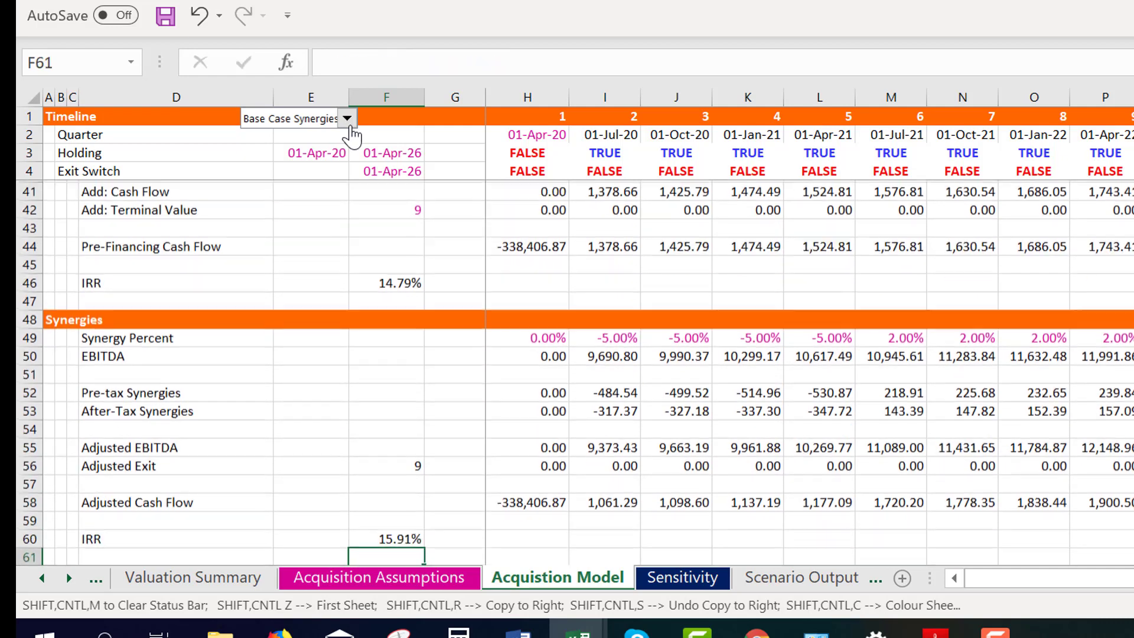
key(Up)
key(Up)
key(Up)
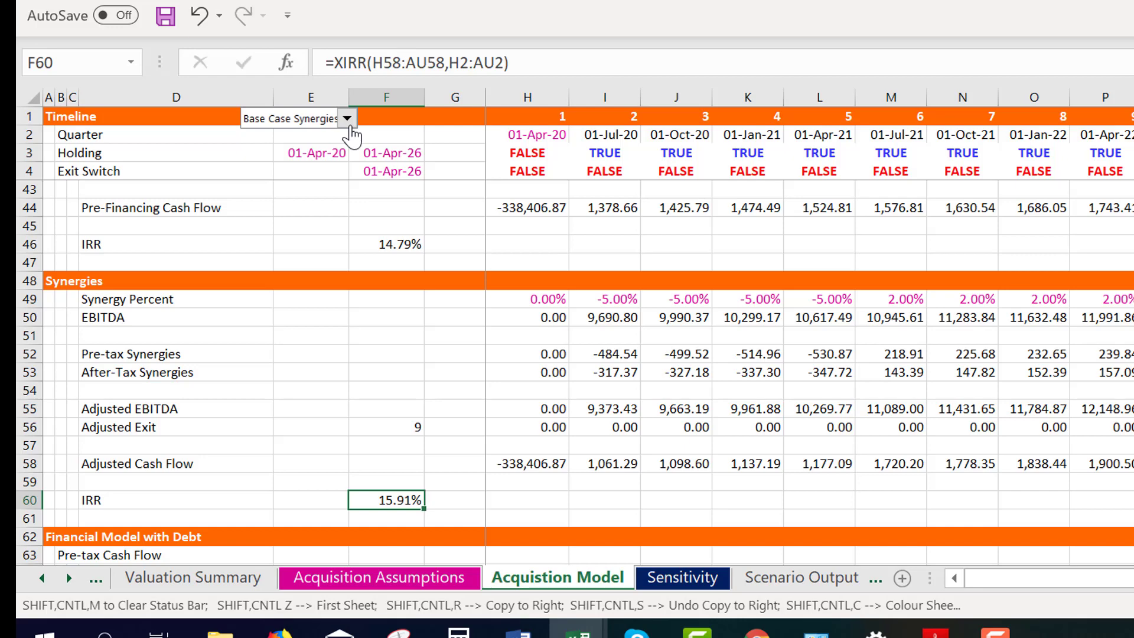
Review the Pre-tax Cash Flow rows of the Financial Model with Debt section, from EBITDA to Depreciation
key(Down)
key(Down)
key(Down)
key(Down)
key(Down)
key(Down)
key(Down)
key(Down)
key(Down)
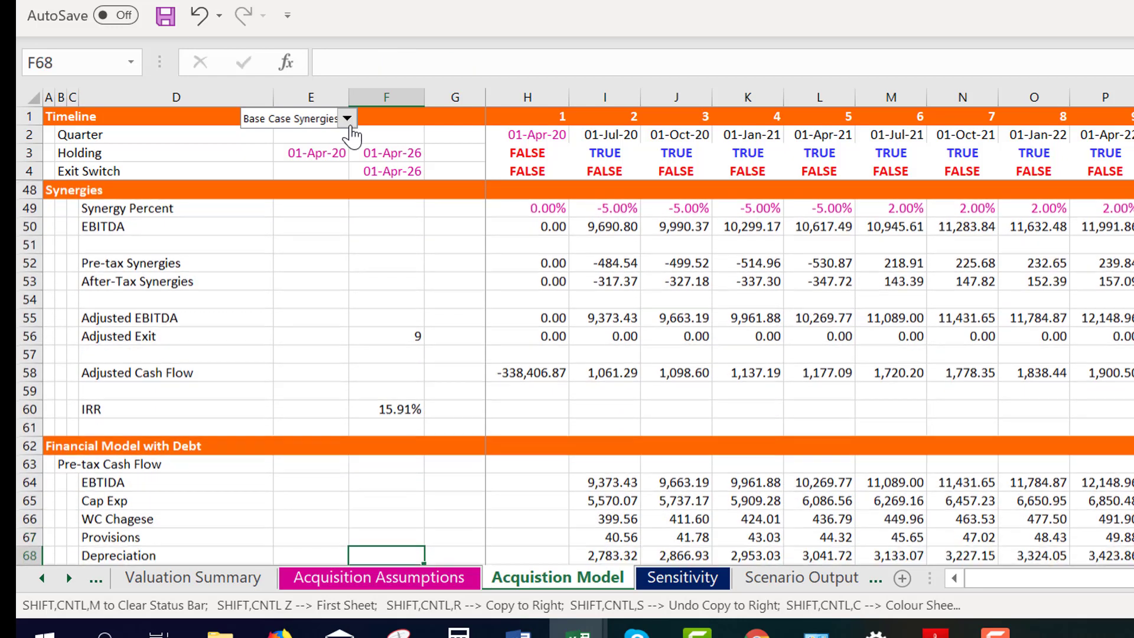
key(Up)
key(Up)
key(Up)
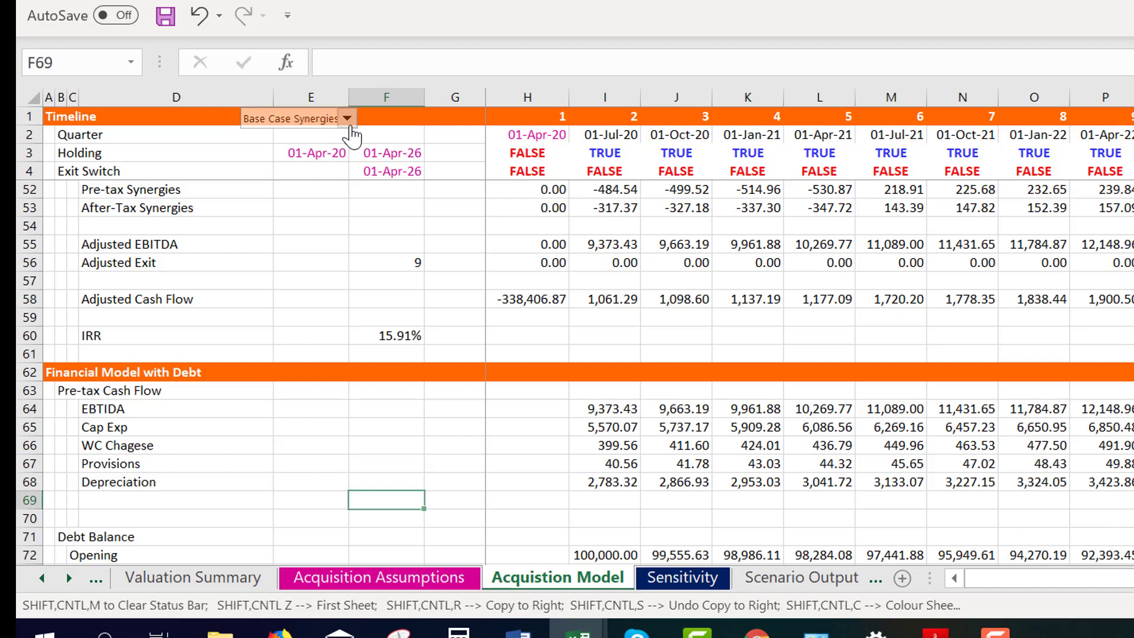
Switch to the Acquisition Assumptions sheet and look through it down to the Financing section
key(ctrl+Page_Up)
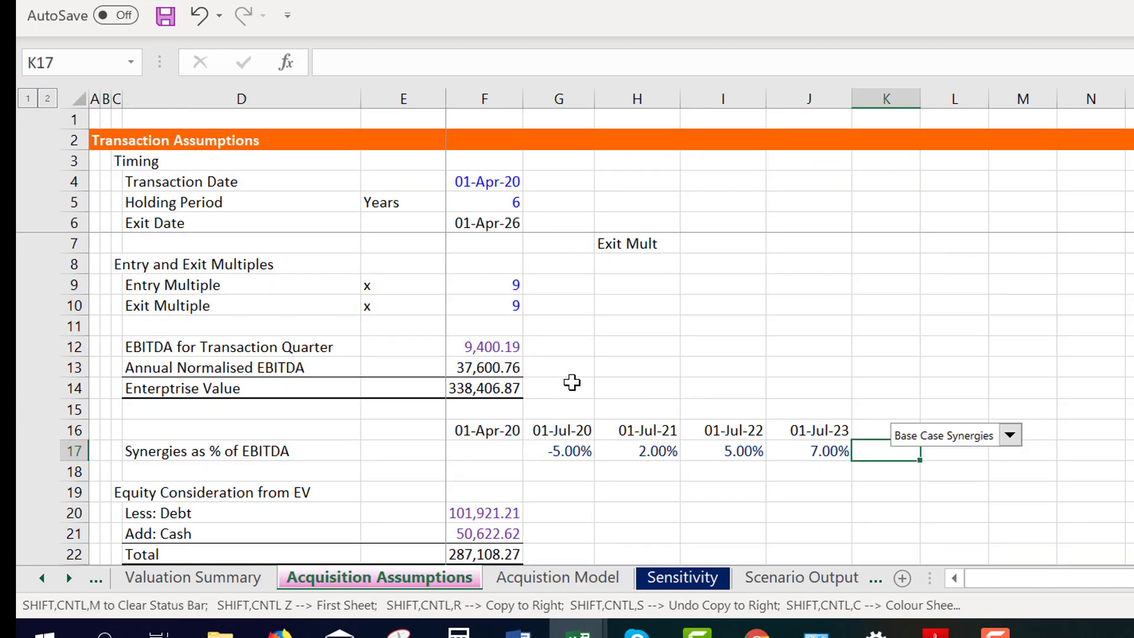
click(551, 500)
key(Down)
key(Down)
key(Down)
key(Down)
key(Down)
key(Down)
key(Down)
key(Down)
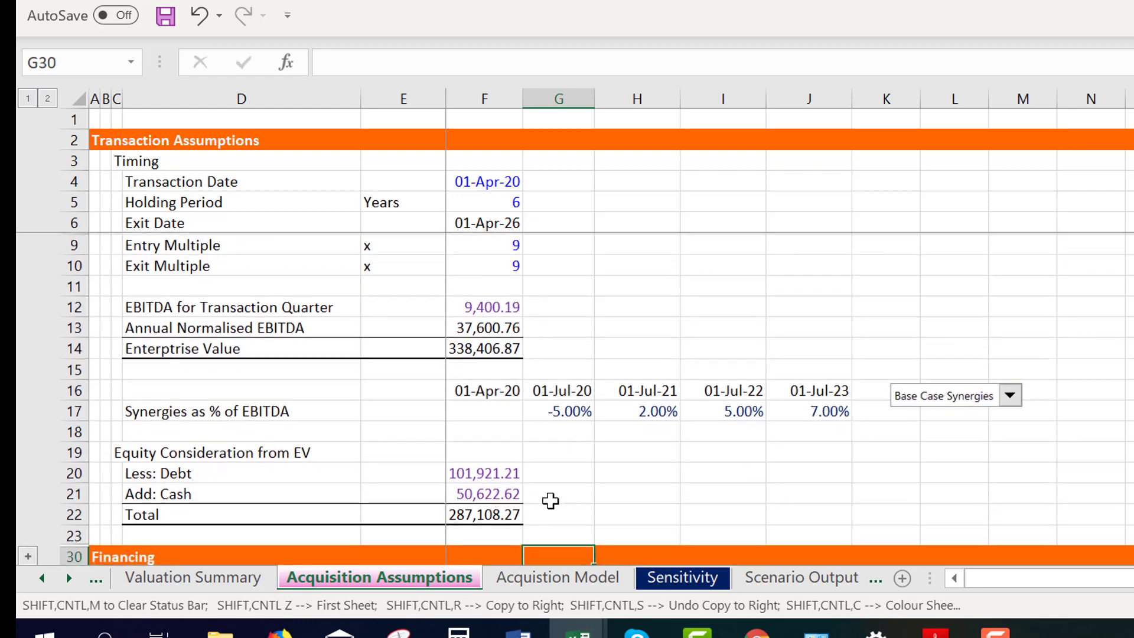
key(Down)
key(Down)
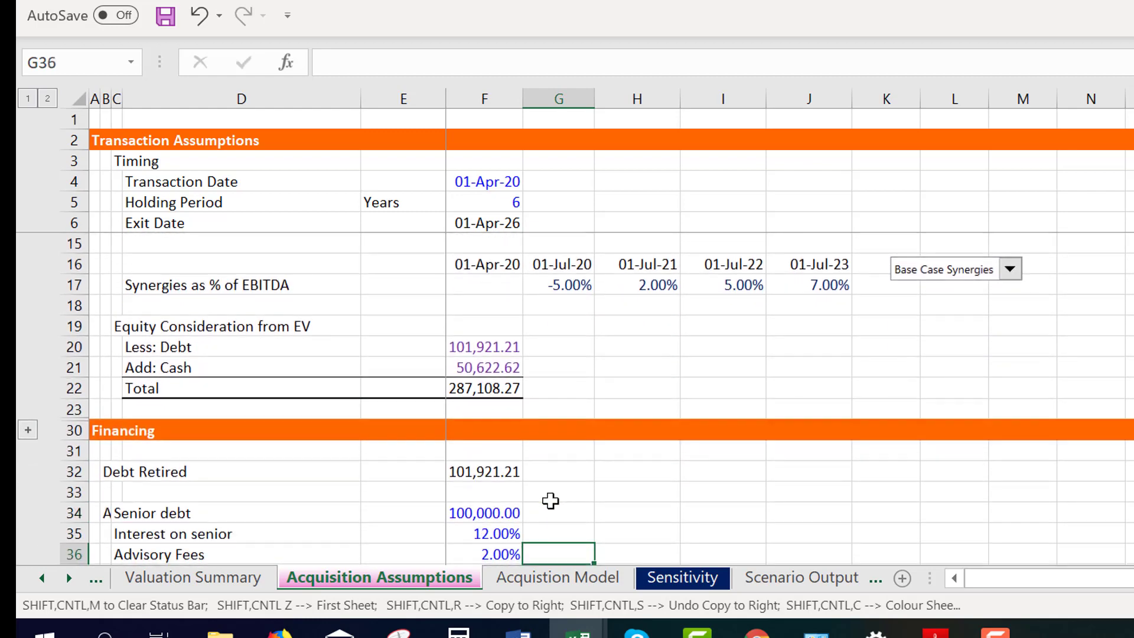
Check the Debt Retired formula in F32 and view the grouped rows 24 to 29, collapsing them again
key(Up)
key(Up)
key(Up)
key(Up)
key(Left)
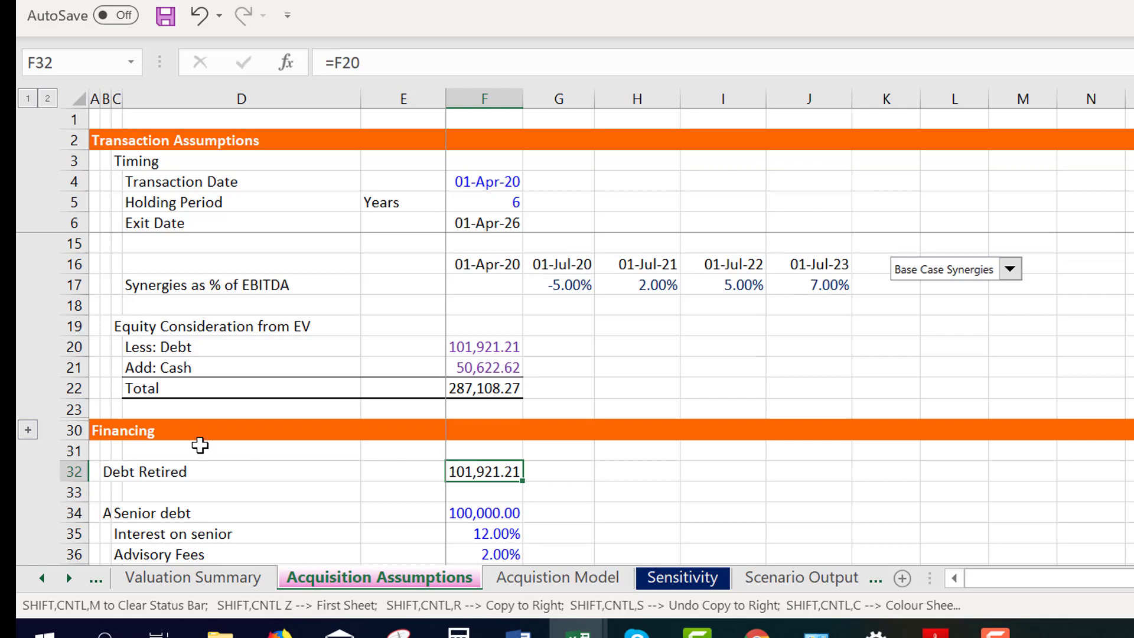
click(28, 430)
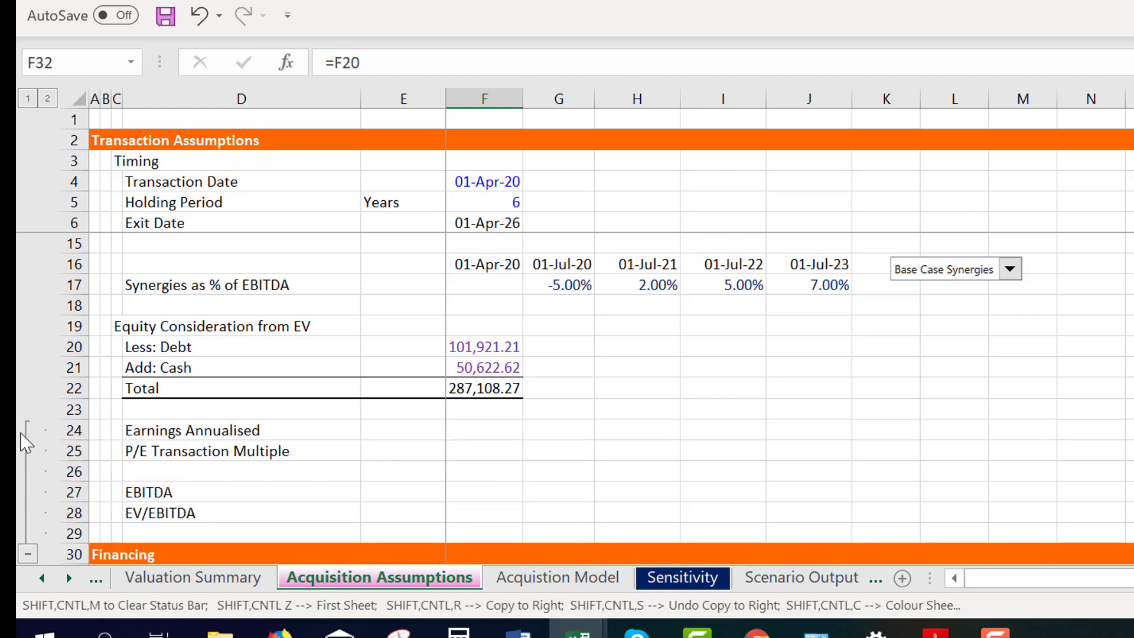
click(28, 553)
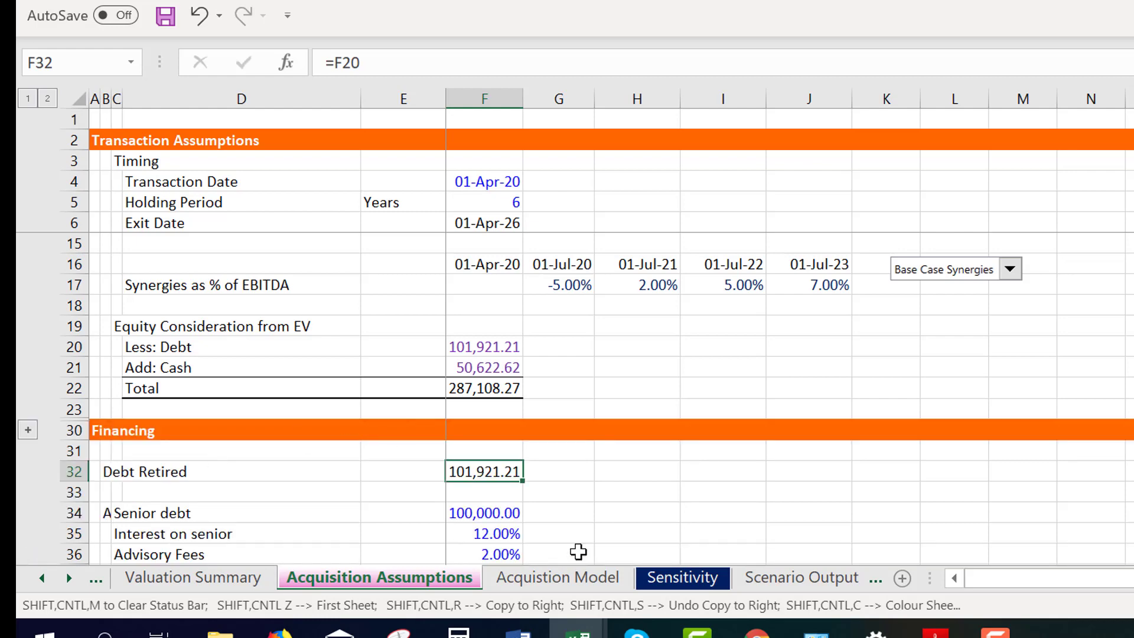
Delete the stray letter A from B34 beside the Senior debt label in the Financing section
click(600, 517)
key(Down)
key(Down)
key(Down)
key(Down)
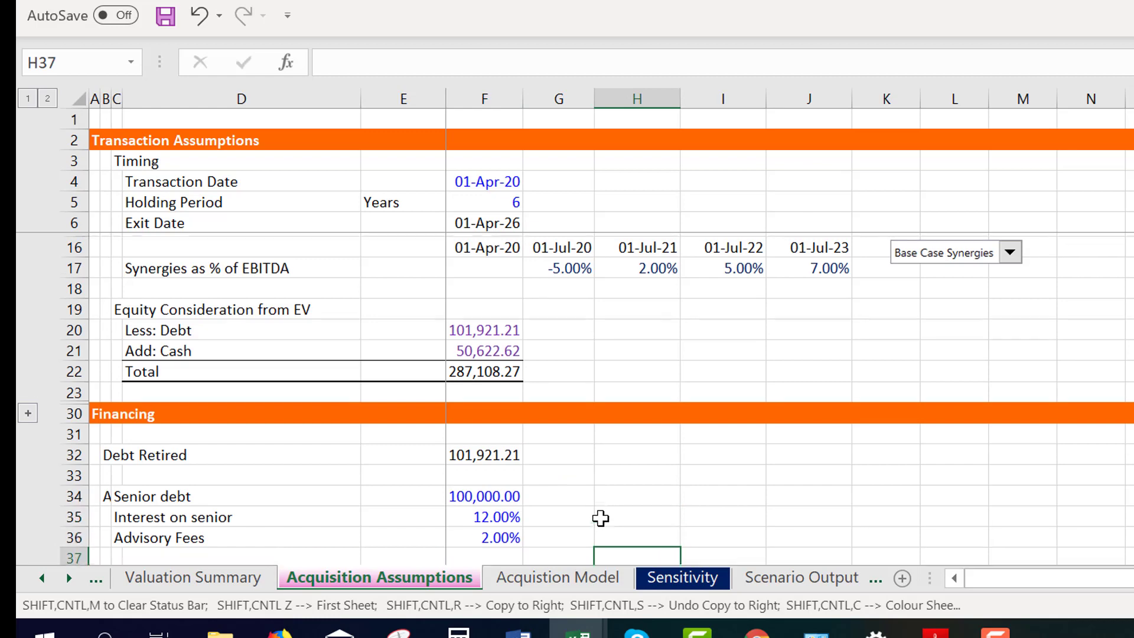
key(Up)
key(Left)
key(Left)
key(Left)
key(Left)
key(Left)
key(Left)
key(Up)
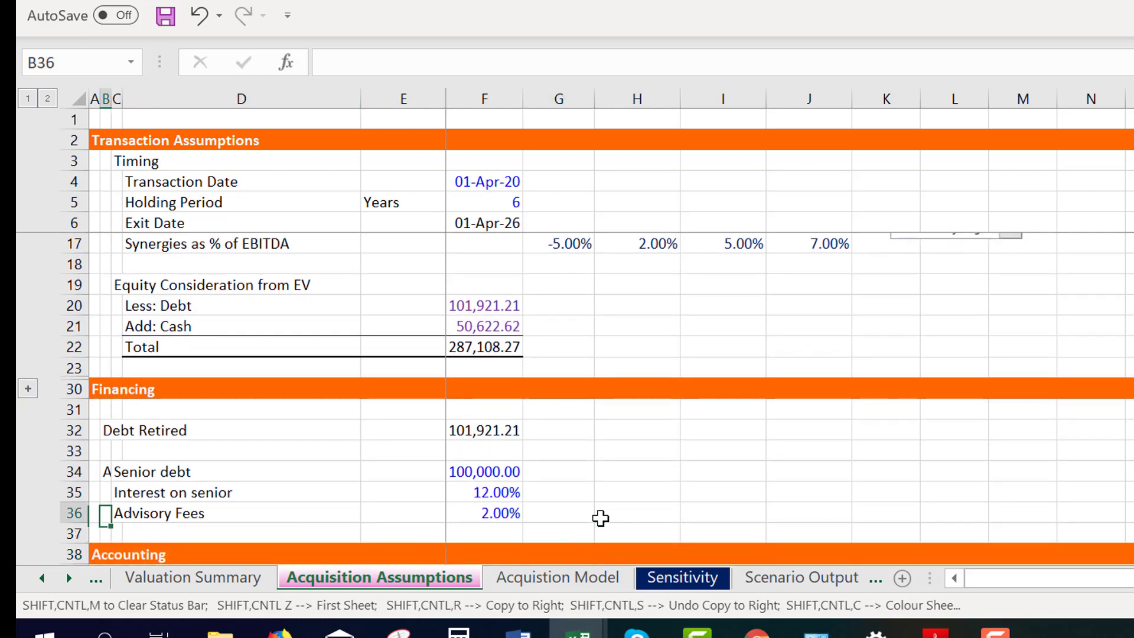
key(Up)
key(Up)
key(Delete)
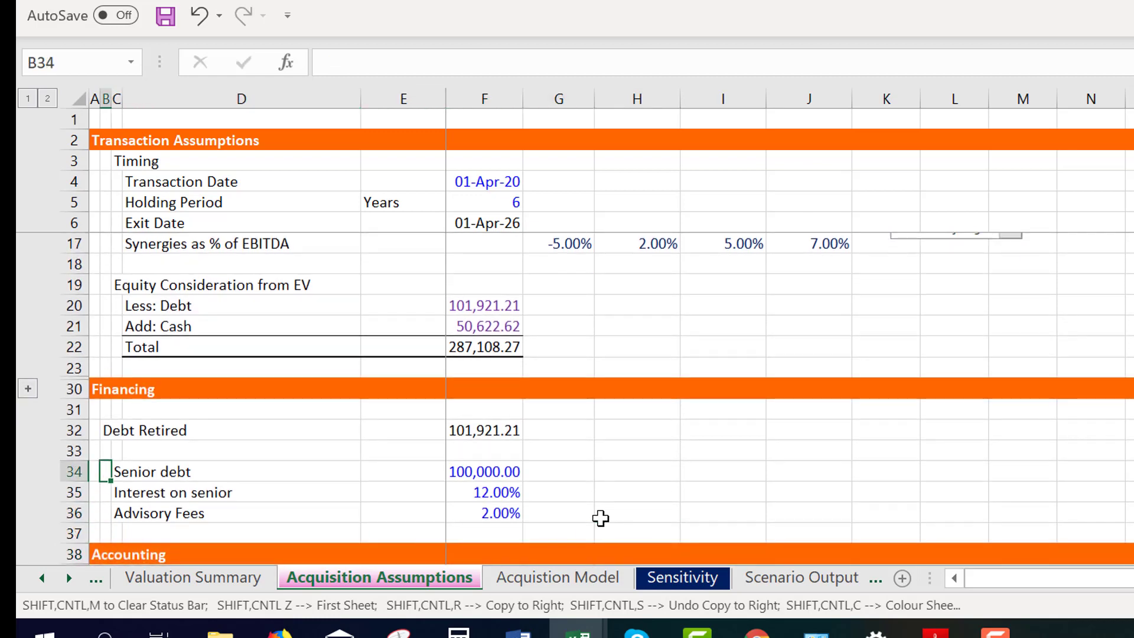
Move the Senior debt label from C34 to B34 so it aligns with Debt Retired
key(Right)
key(ctrl+c)
key(Left)
text(v)
key(Right)
key(Right)
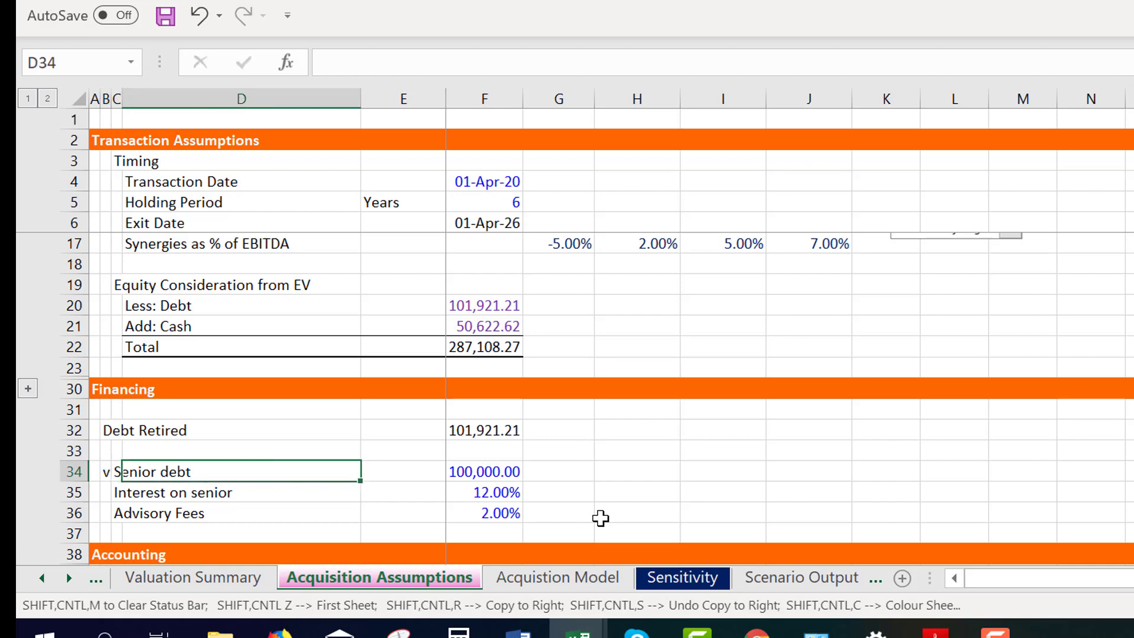
key(Left)
key(Left)
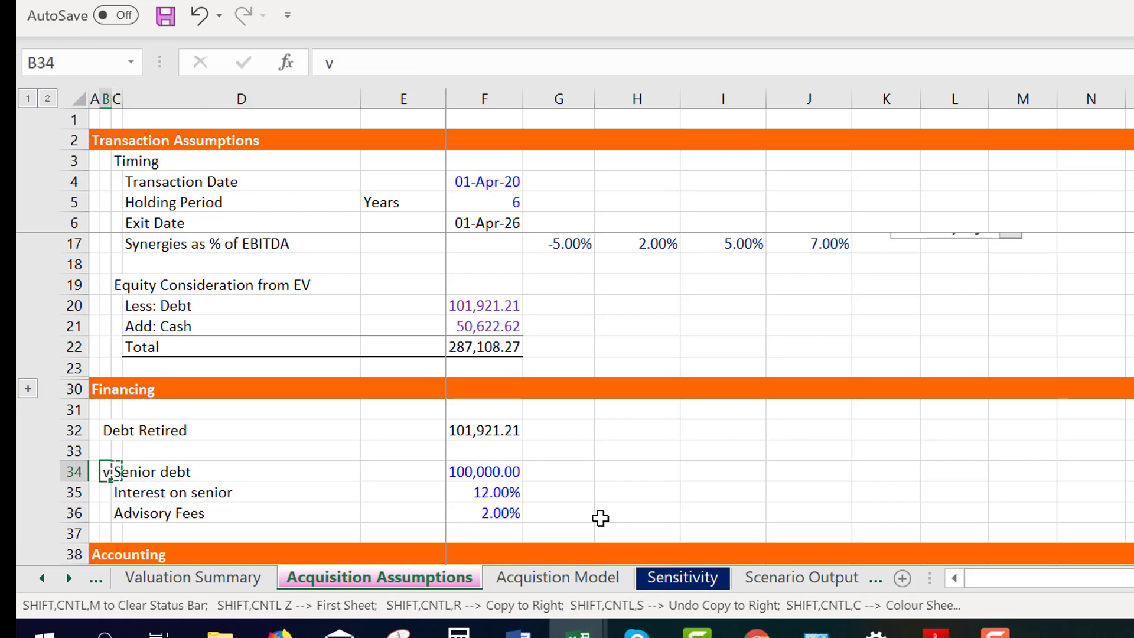
key(ctrl+v)
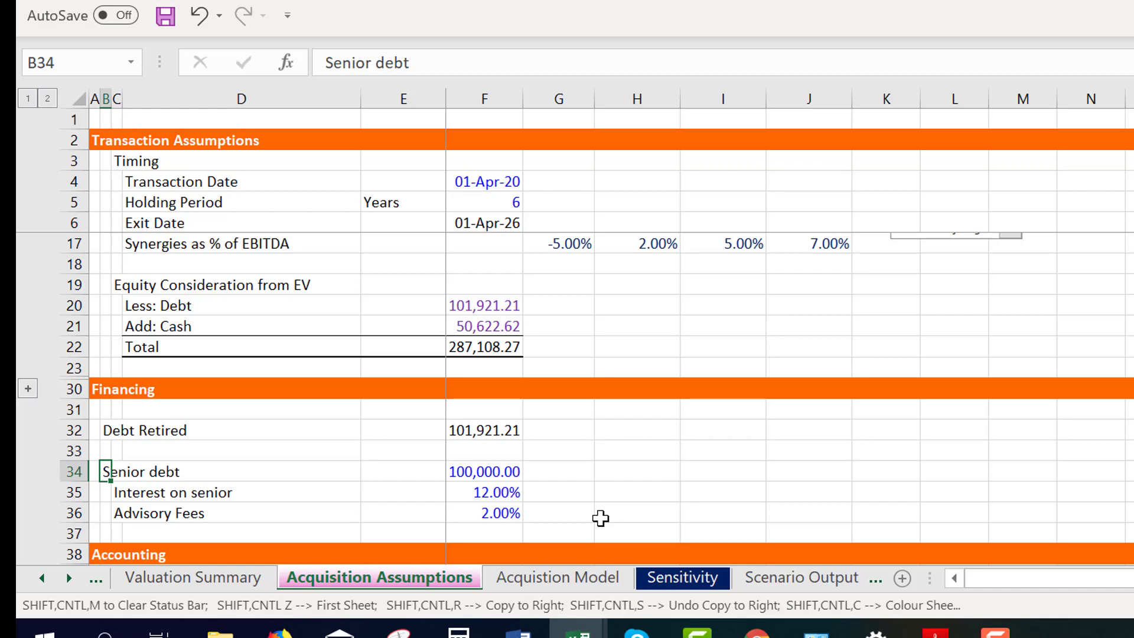
key(Down)
key(Down)
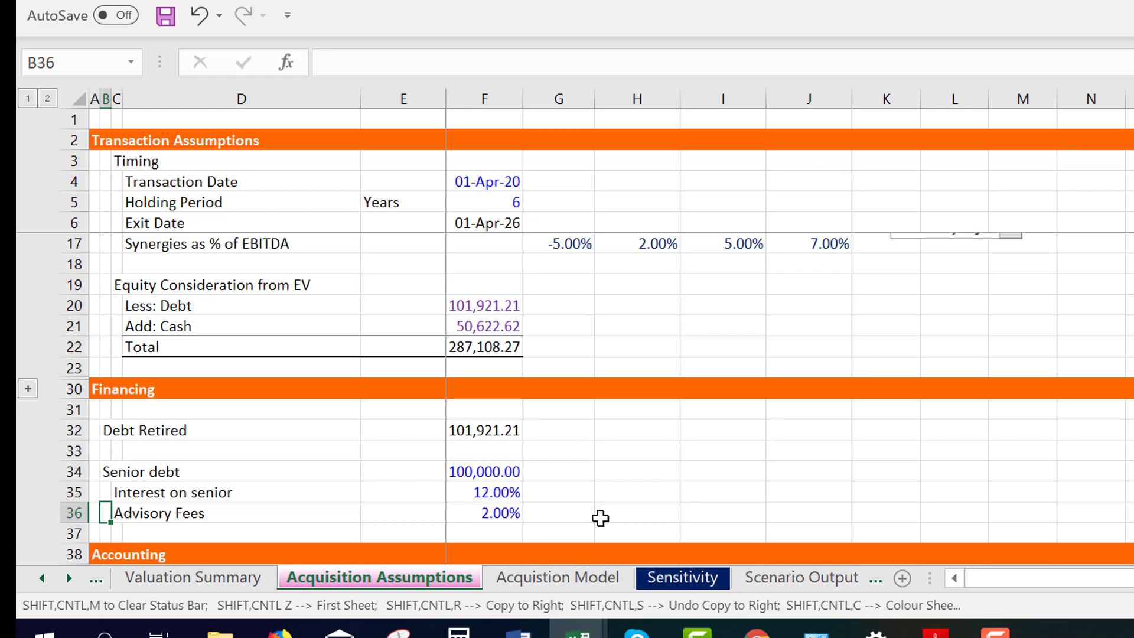
key(Up)
key(Up)
key(Up)
key(Up)
key(Up)
key(Up)
key(Up)
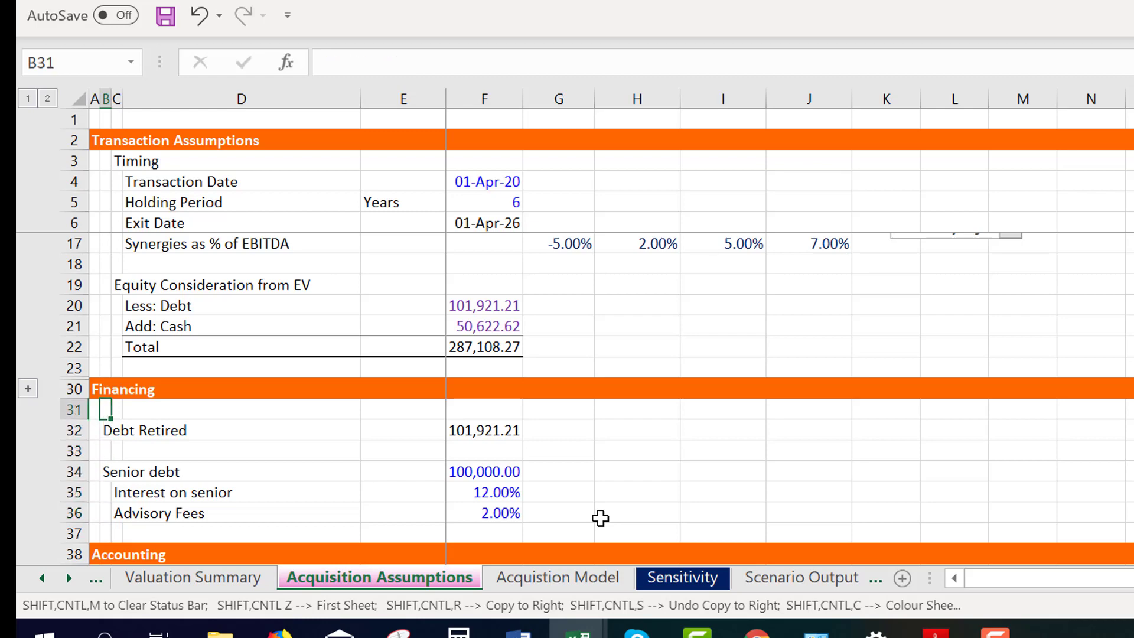
key(shift+space)
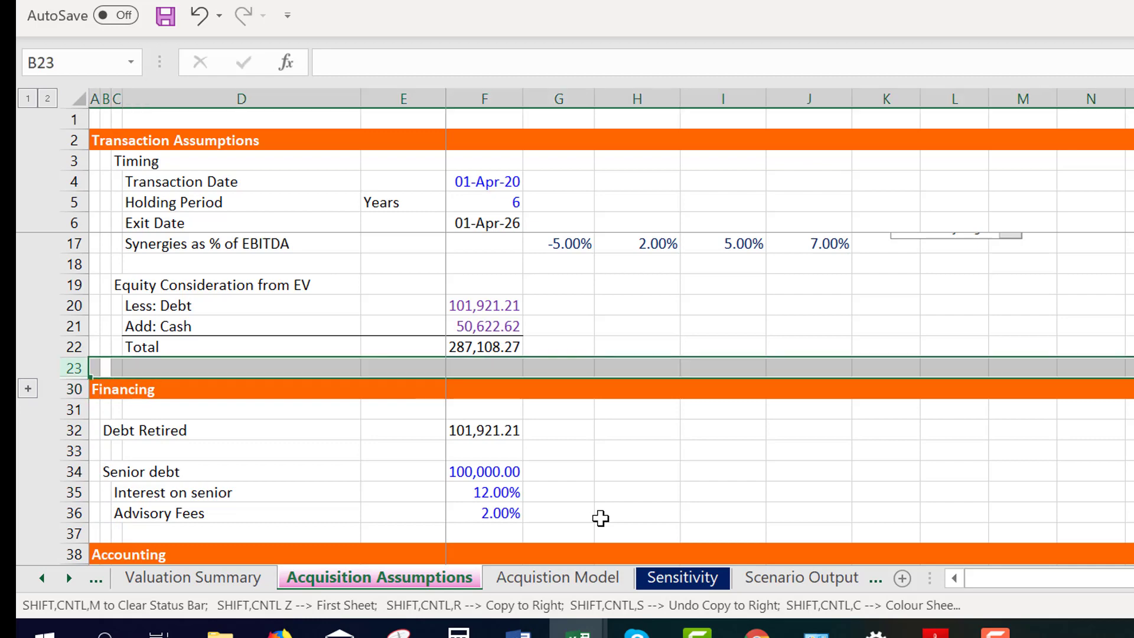
key(shift+Down)
key(alt+shift+Left)
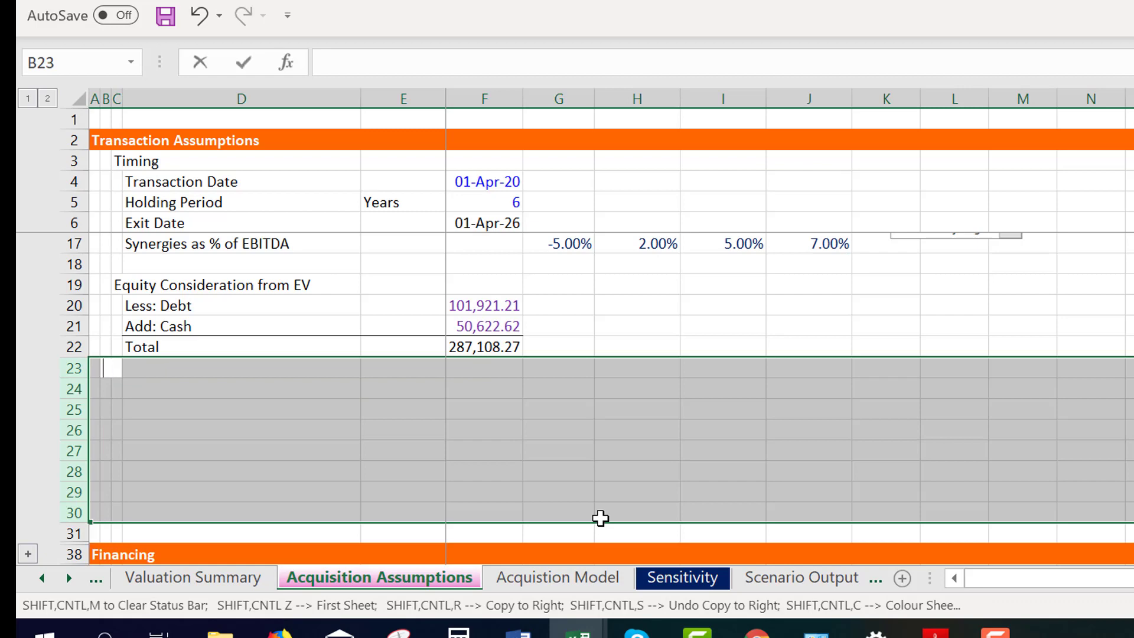
text(z)
key(Escape)
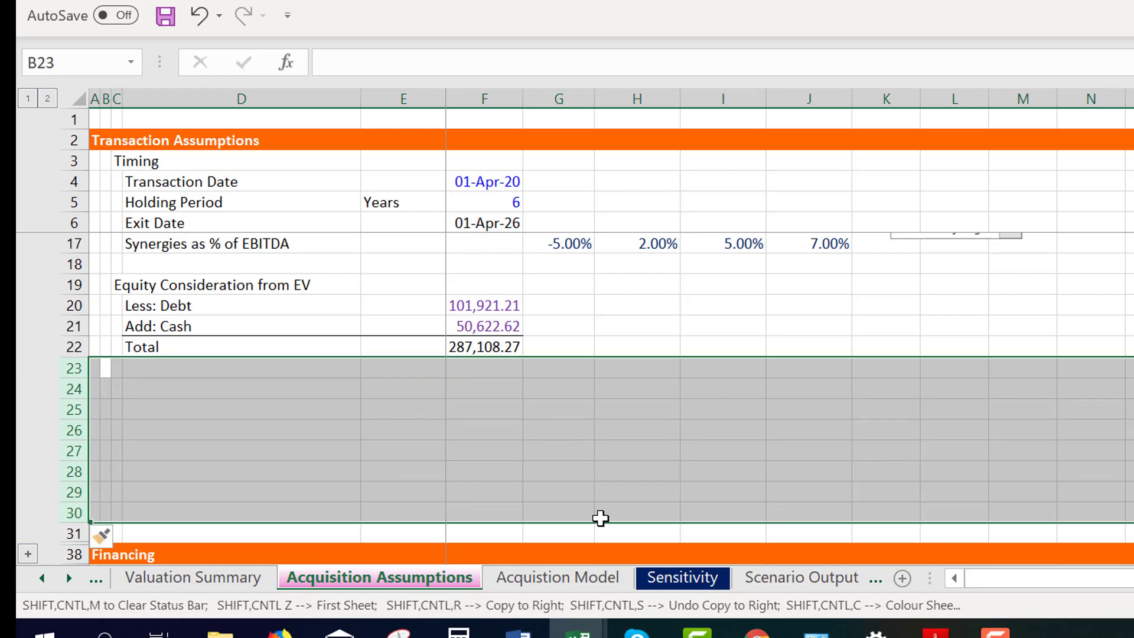
key(ctrl+z)
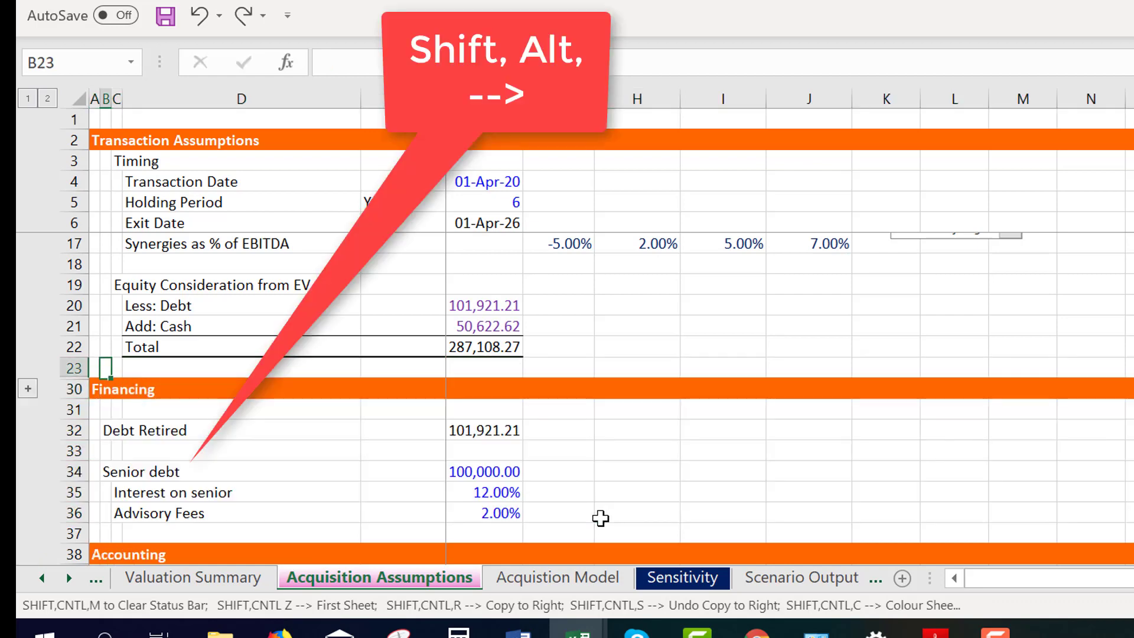
Insert two blank rows at row 23, between the Equity Consideration total and the Financing section
key(shift+space)
key(shift+Down)
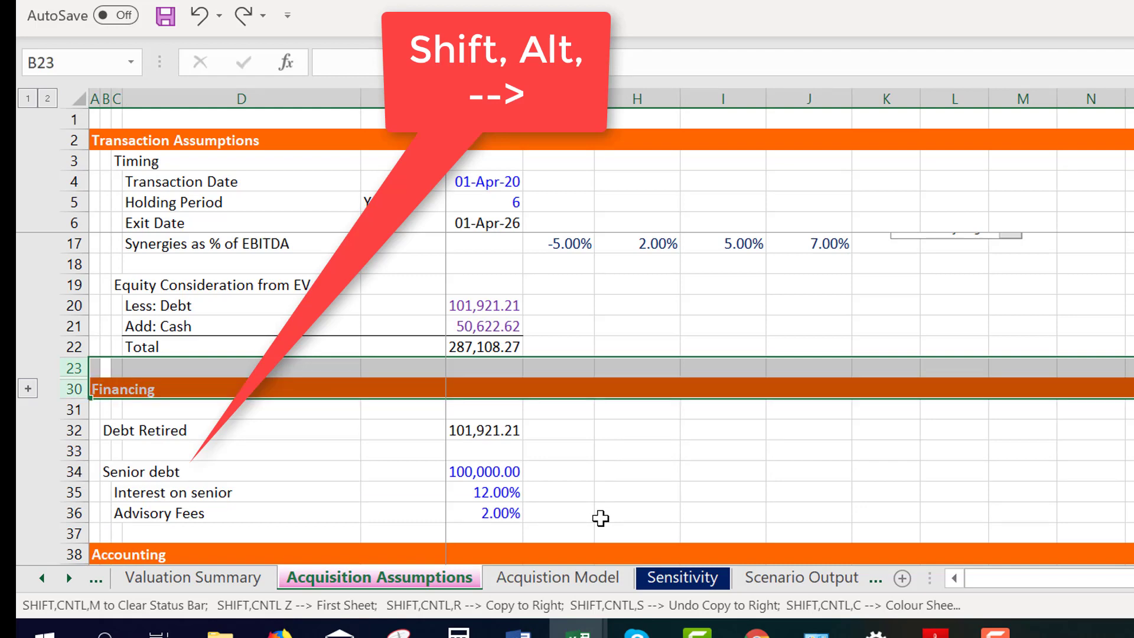
key(shift+Up)
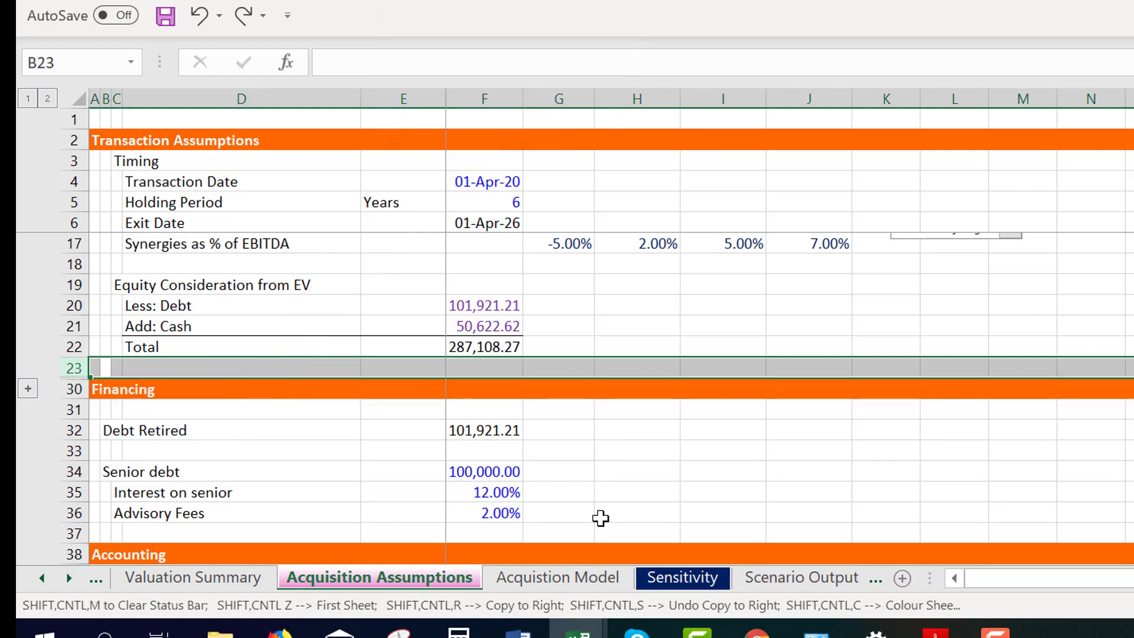
key(ctrl+shift+plus)
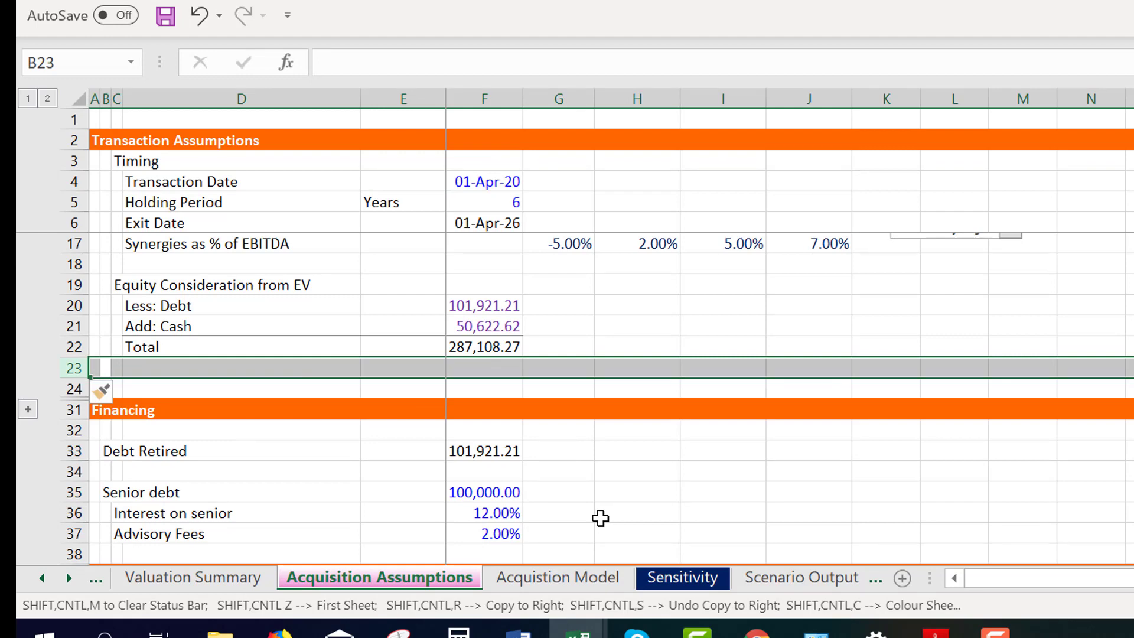
key(ctrl+shift+plus)
Move the Advisory Fees label and its rate from C38:F38 to row 24, above the Financing section
key(Down)
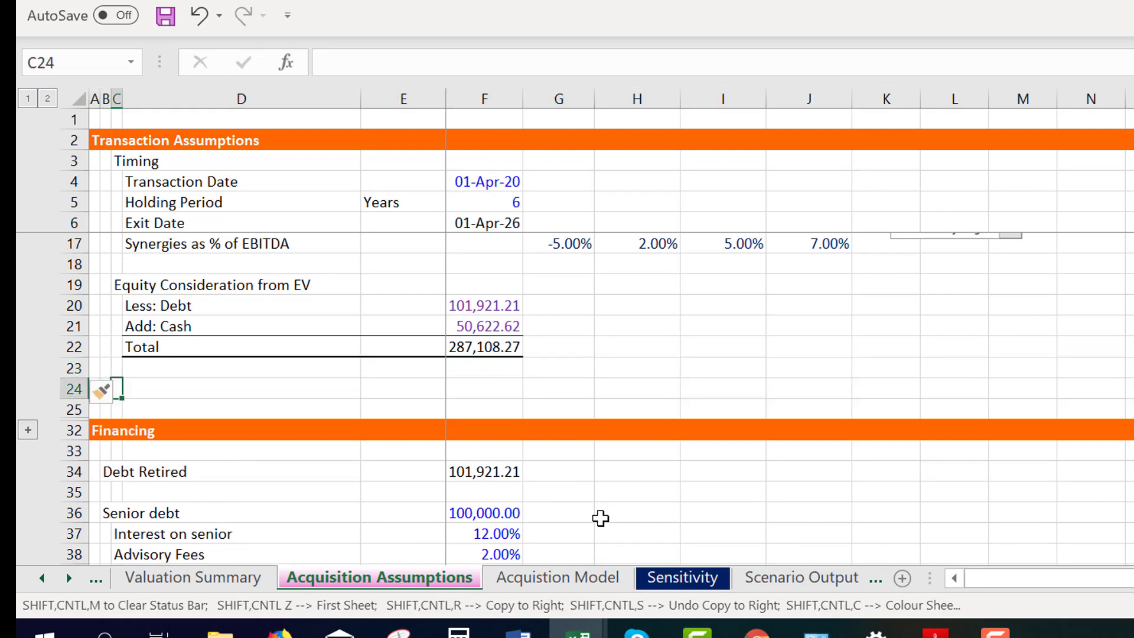
key(Right)
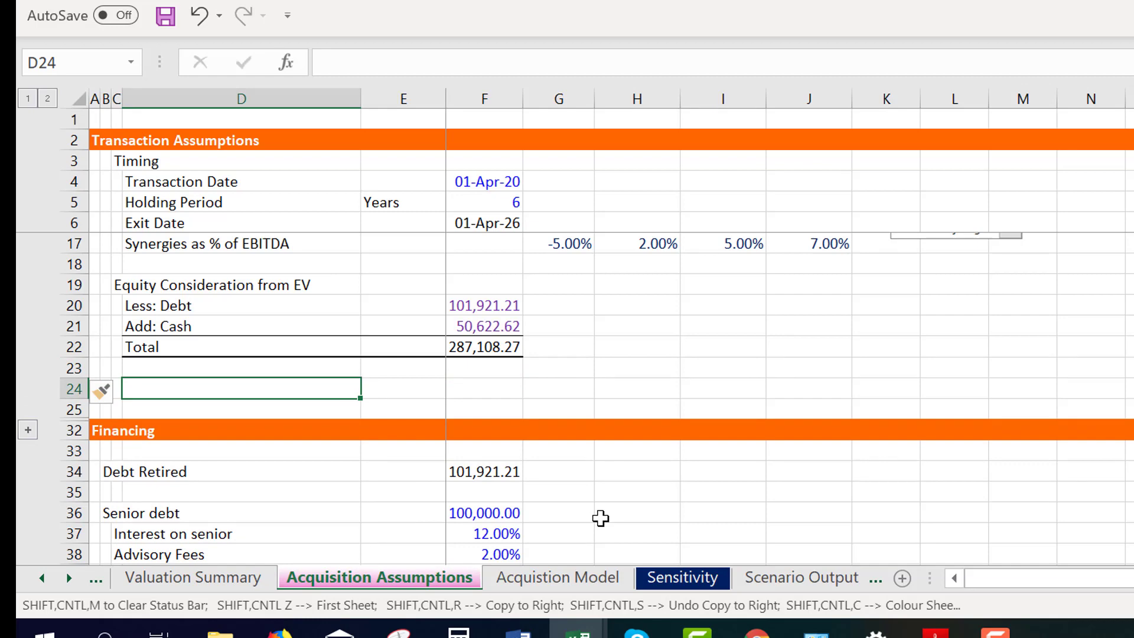
key(Down)
key(Down)
key(Down)
key(Down)
key(Down)
key(Down)
key(Down)
key(Down)
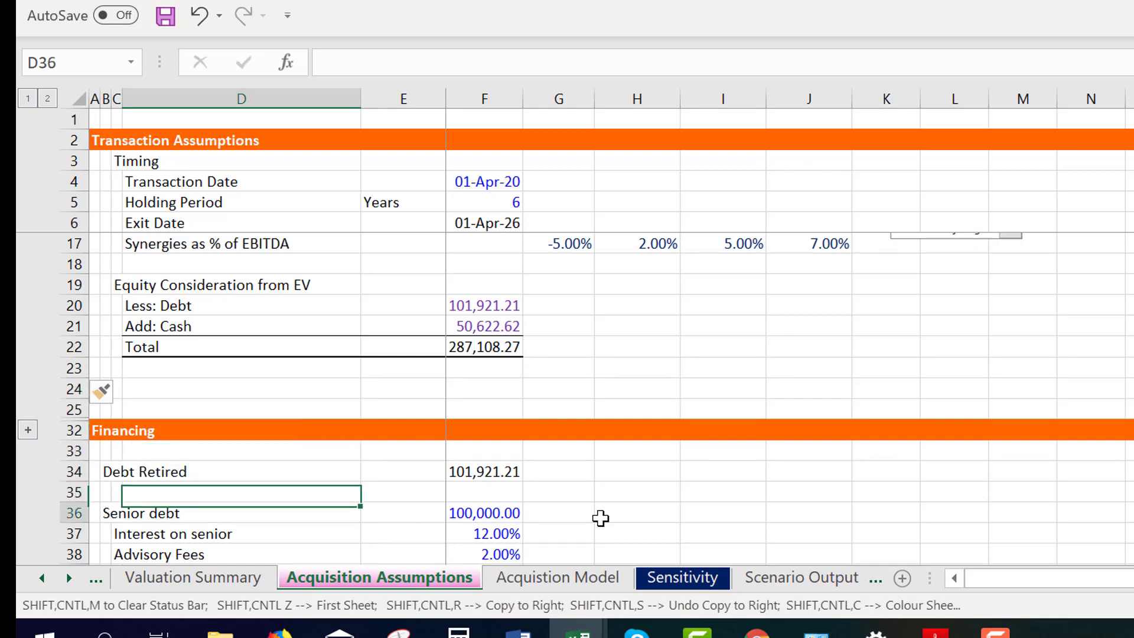
key(Down)
key(Left)
key(Up)
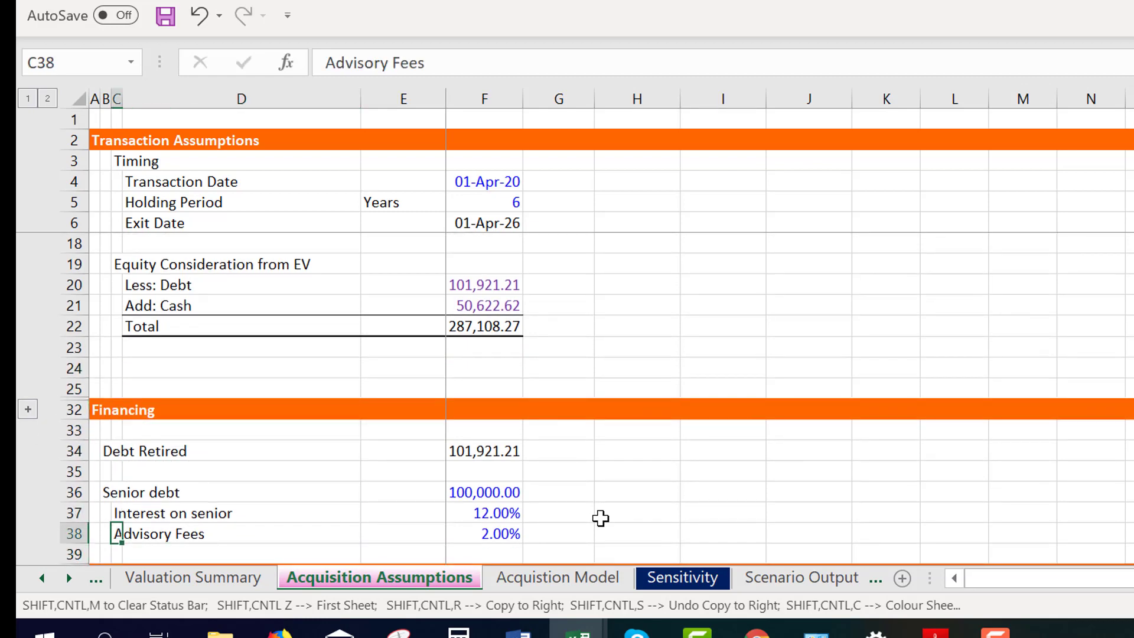
key(shift+Right)
key(shift+Right)
key(shift+Right)
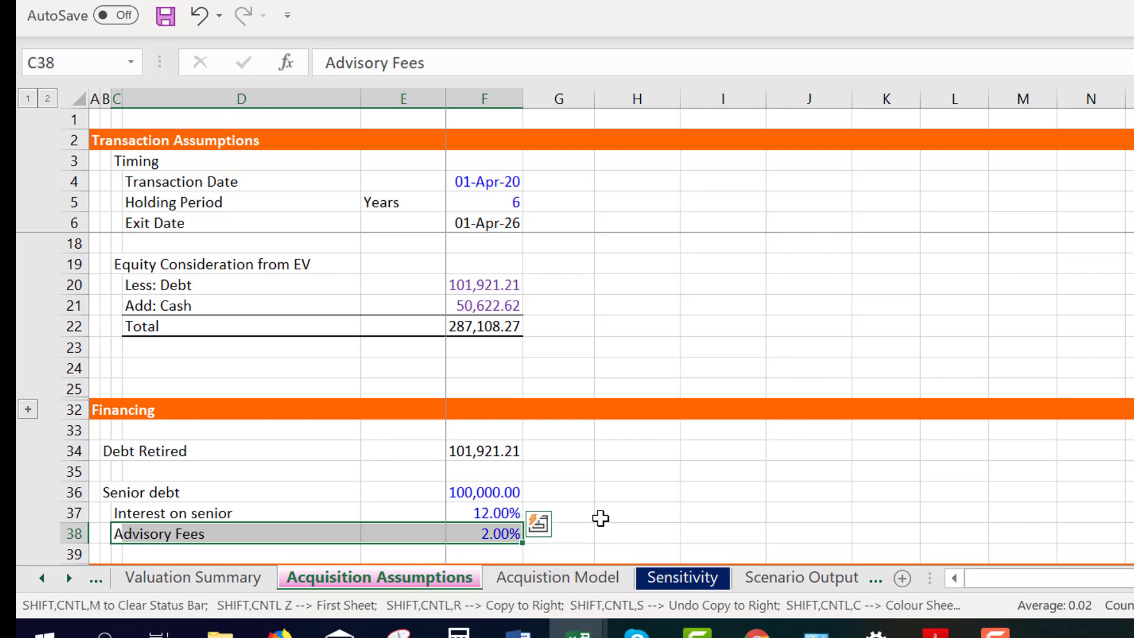
key(ctrl+c)
key(Up)
key(Up)
key(Up)
key(Up)
key(Up)
key(Up)
key(Up)
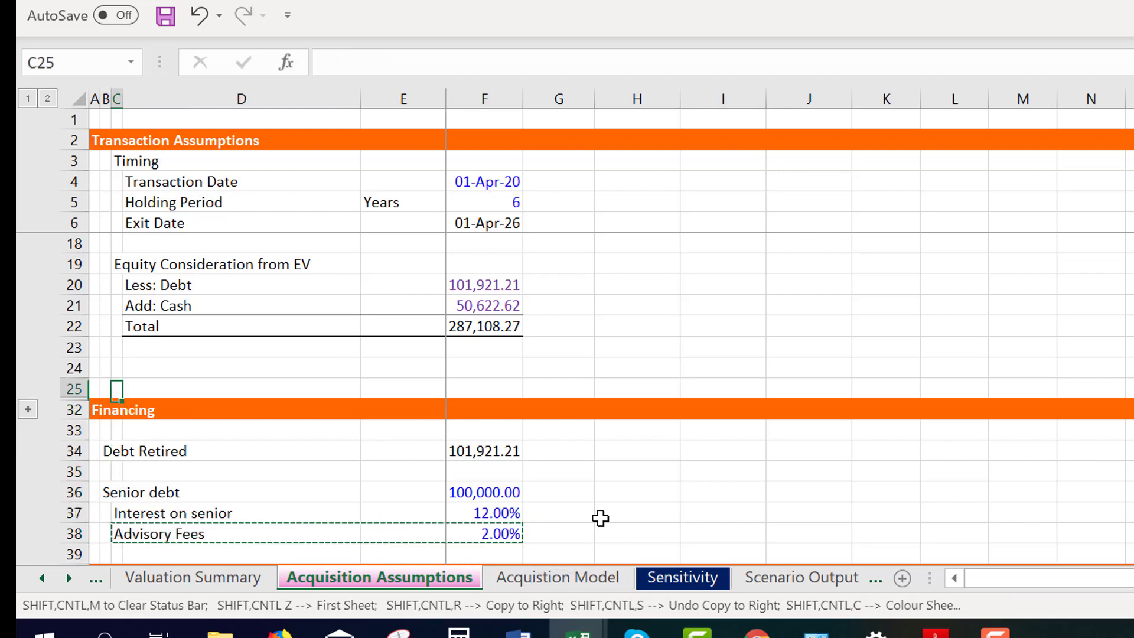
key(Up)
key(ctrl+v)
Enter the label Debt Fees in C38, below Interest on senior
key(Down)
key(Down)
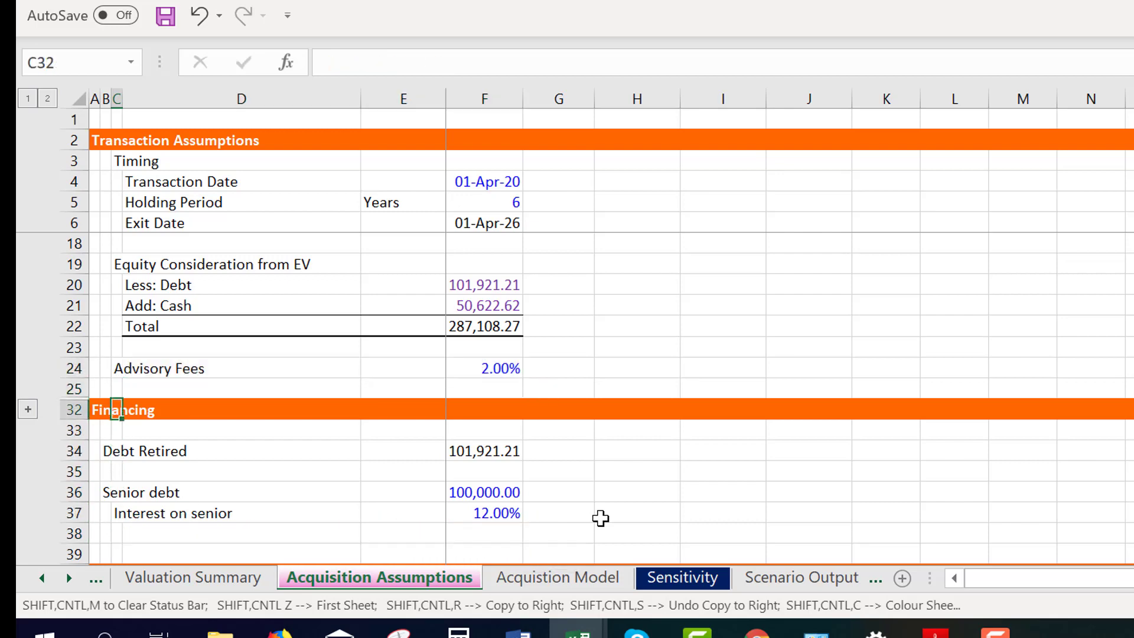
key(Down)
key(Down)
key(Down)
key(Down)
key(Down)
key(Down)
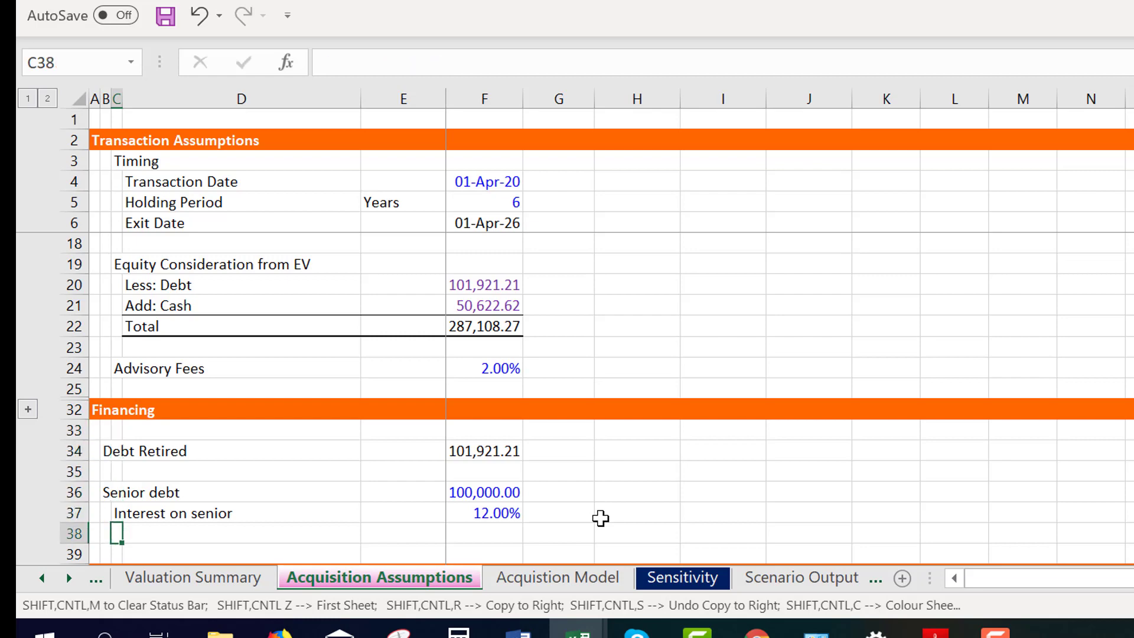
text(Debt )
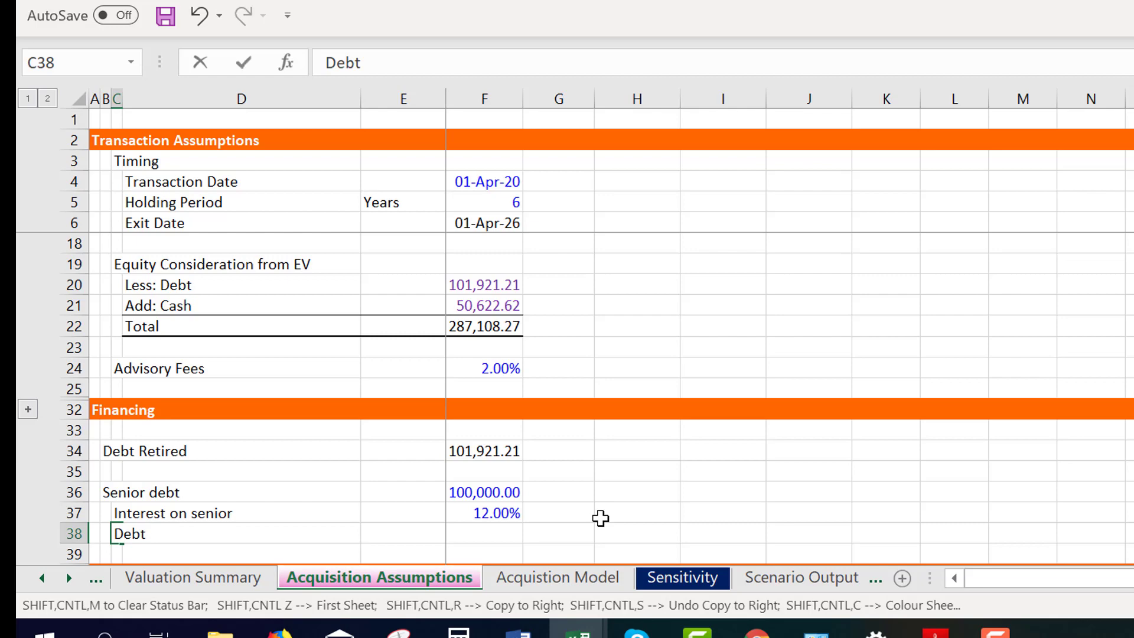
text(Fees)
key(Return)
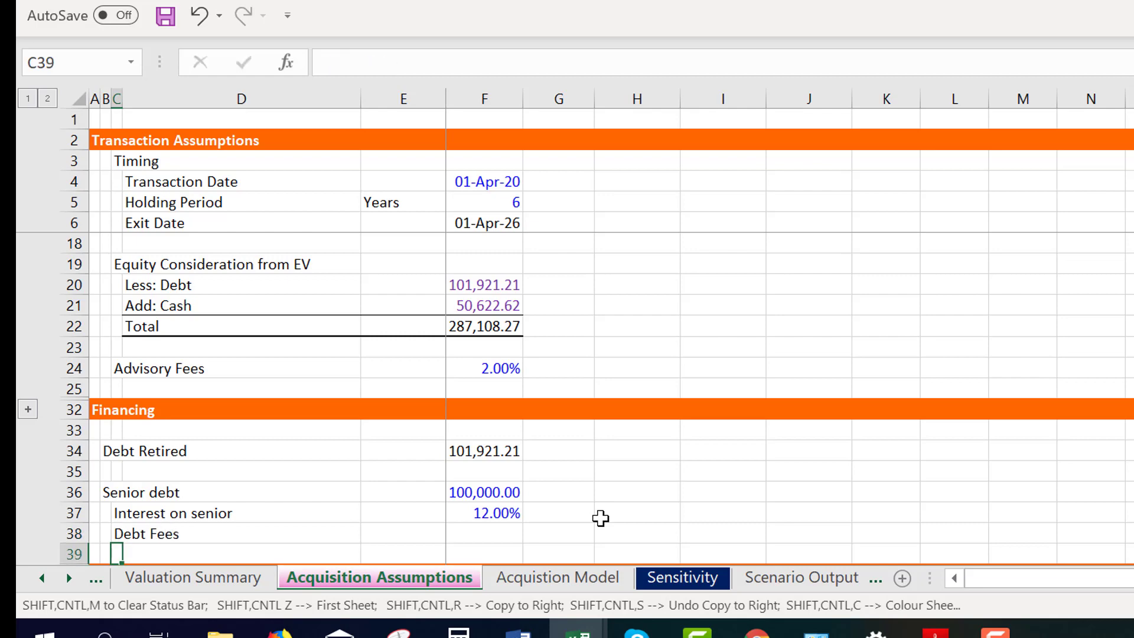
Switch to the Acquistion Model sheet and review the Synergies, IRR with No Synergies and After Tax Cash Flow rows
key(Up)
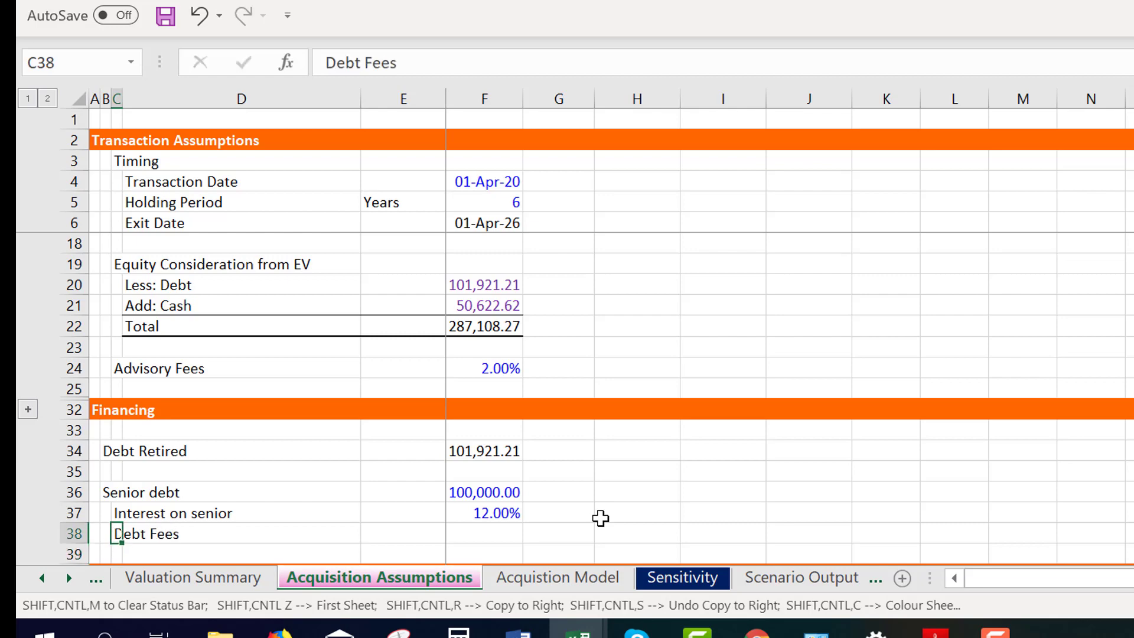
key(Right)
key(Right)
key(Right)
key(Up)
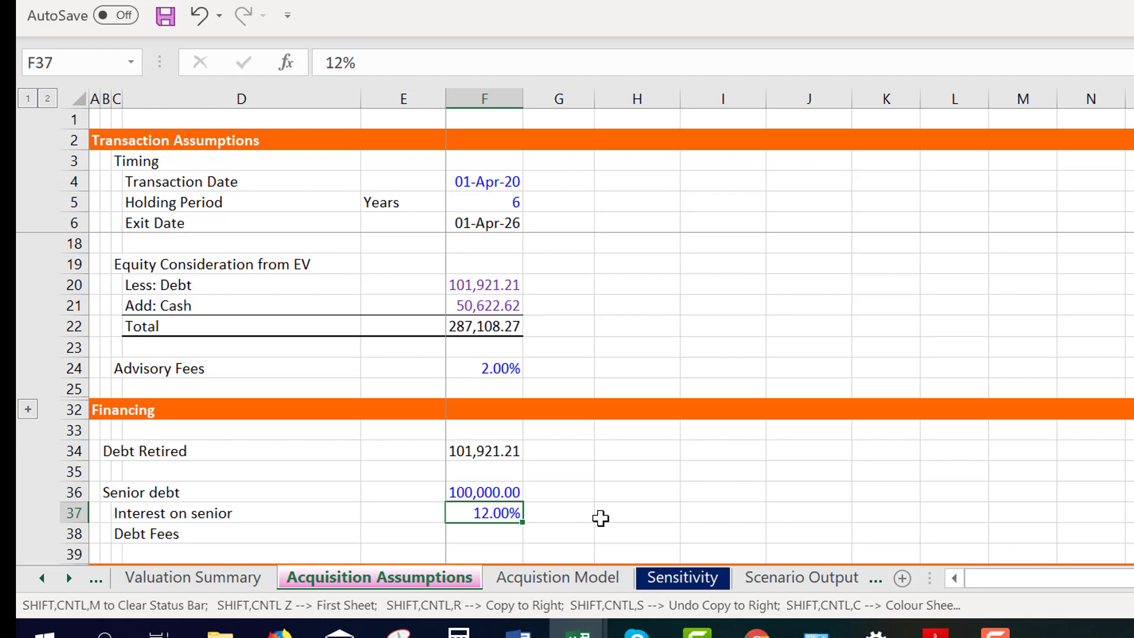
key(ctrl+bracketright)
key(F5)
key(Return)
key(ctrl+Page_Down)
key(Up)
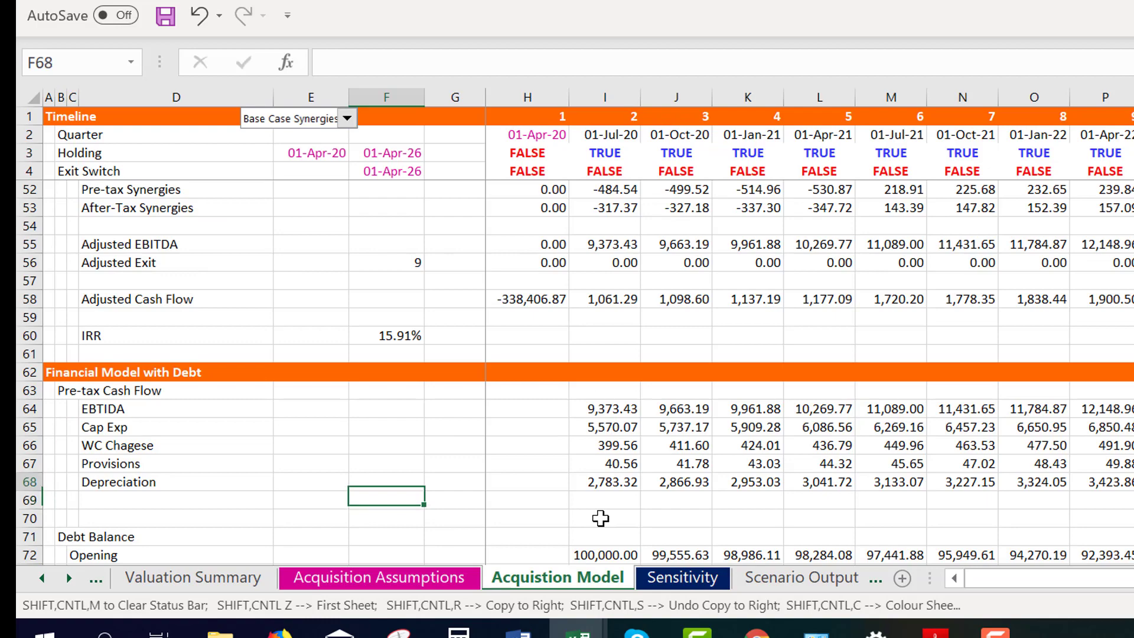
key(Up)
key(Up)
key(Up)
key(Up)
key(Up)
key(Up)
key(Up)
key(Up)
key(Up)
key(Up)
key(Up)
key(Up)
key(Up)
key(Up)
key(Up)
key(Up)
key(Up)
key(Up)
key(Up)
key(Up)
key(Up)
key(Up)
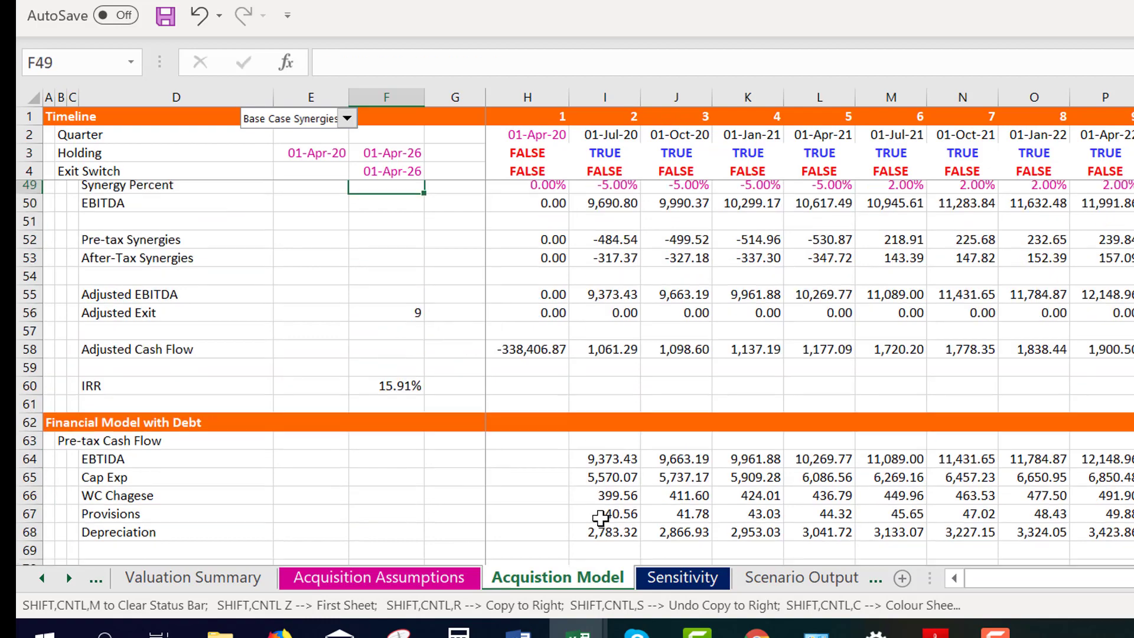
key(Down)
key(Up)
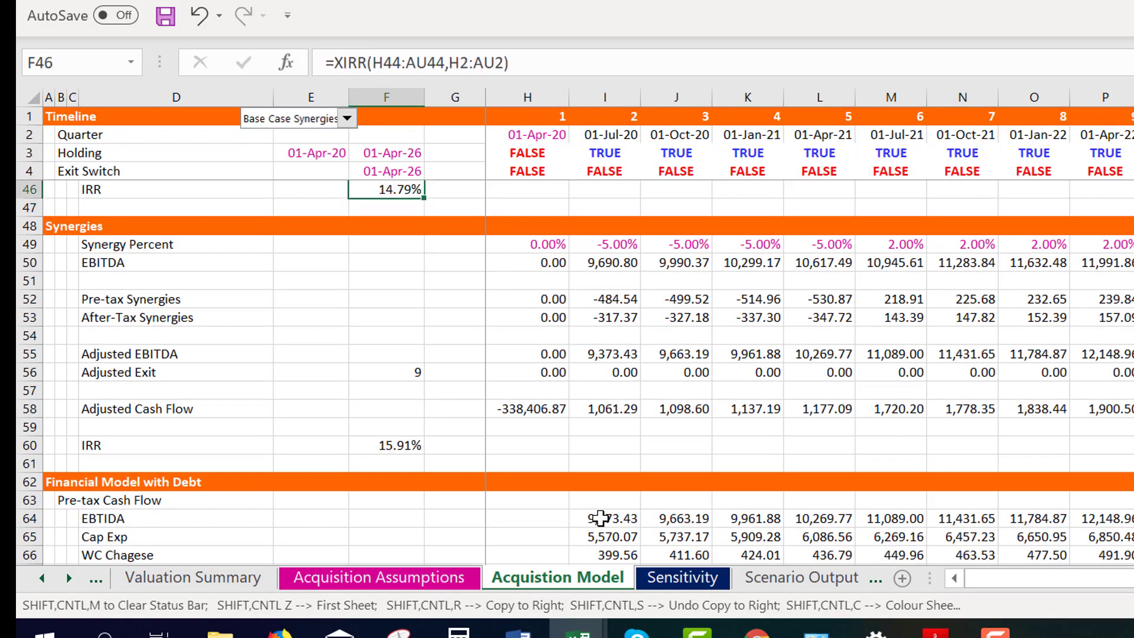
scroll(600, 518, up, 1)
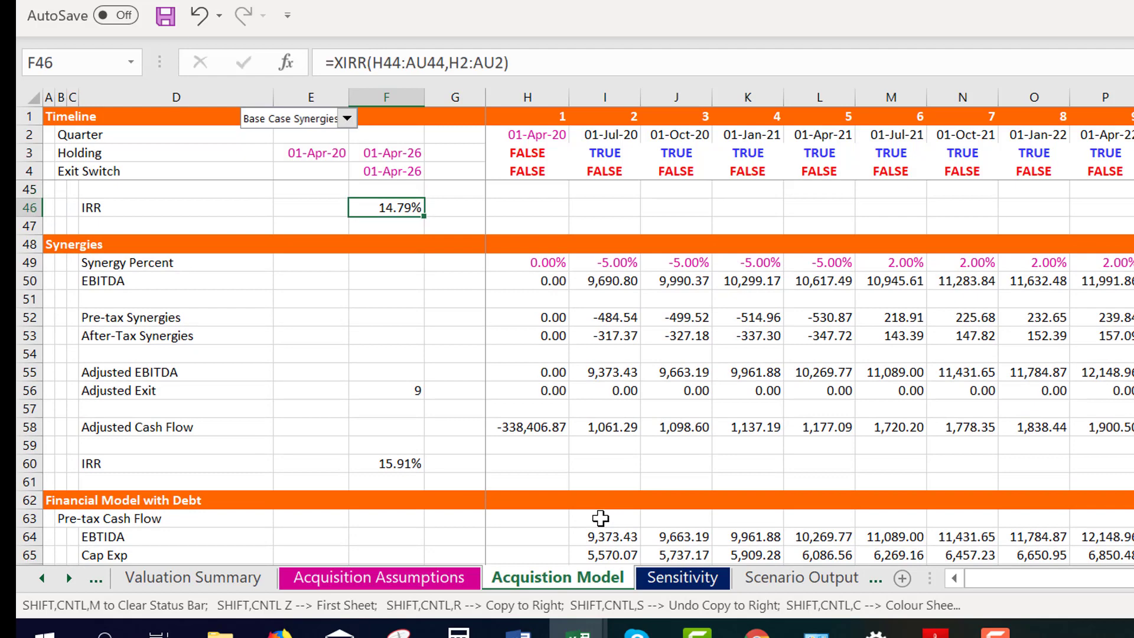
key(Down)
key(Down)
key(Down)
key(Down)
key(Down)
key(Down)
key(Down)
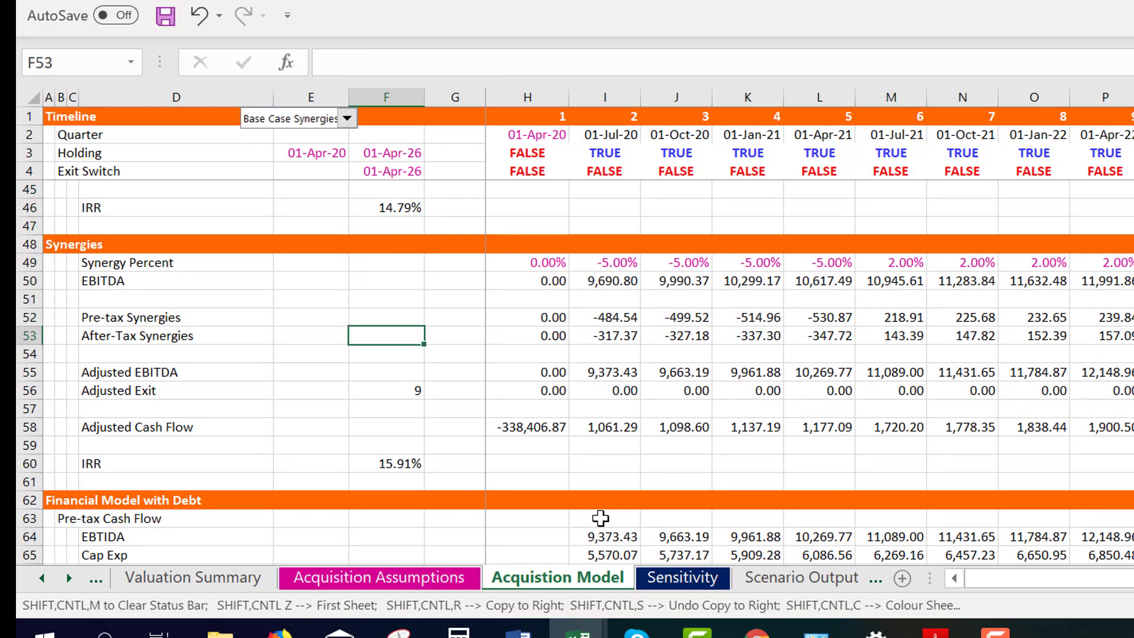
key(Down)
key(Down)
key(Down)
key(Up)
key(Up)
key(Up)
key(Up)
key(Up)
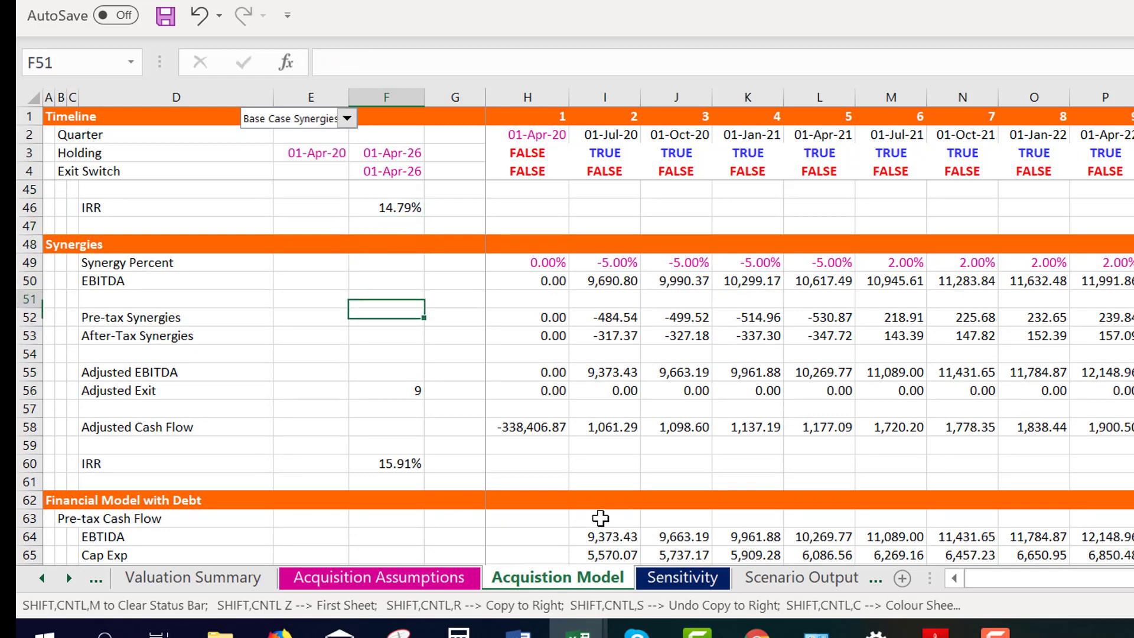
key(Up)
key(Up)
key(Up)
key(Up)
key(Up)
key(Up)
key(Up)
key(Up)
key(Up)
key(Up)
key(Up)
key(Up)
key(Up)
key(Up)
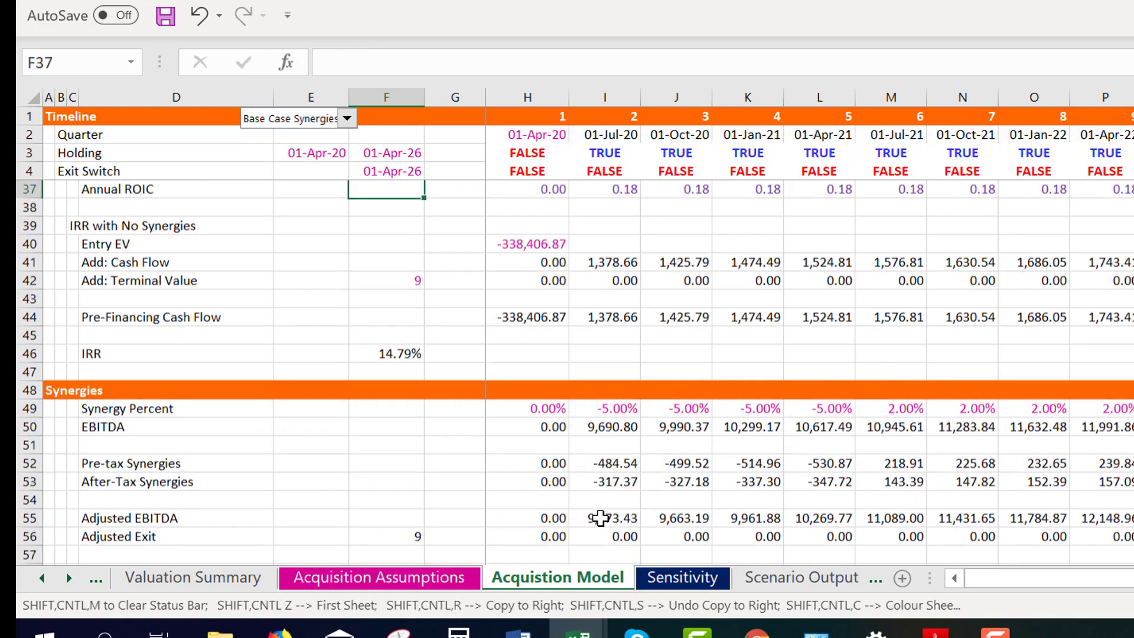
key(Up)
key(Up)
key(Up)
key(Up)
key(Up)
Check the Add: Cash Flow formula in I41 under IRR with No Synergies
key(Down)
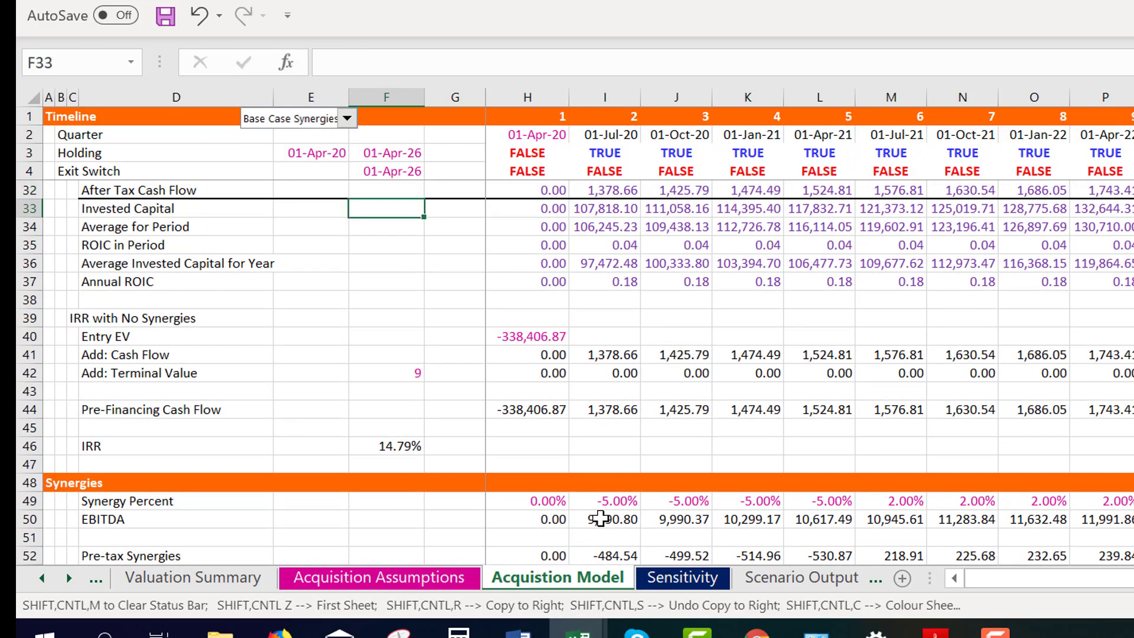
key(Down)
key(Down)
key(Down)
key(Down)
key(Down)
key(Down)
key(Down)
key(Down)
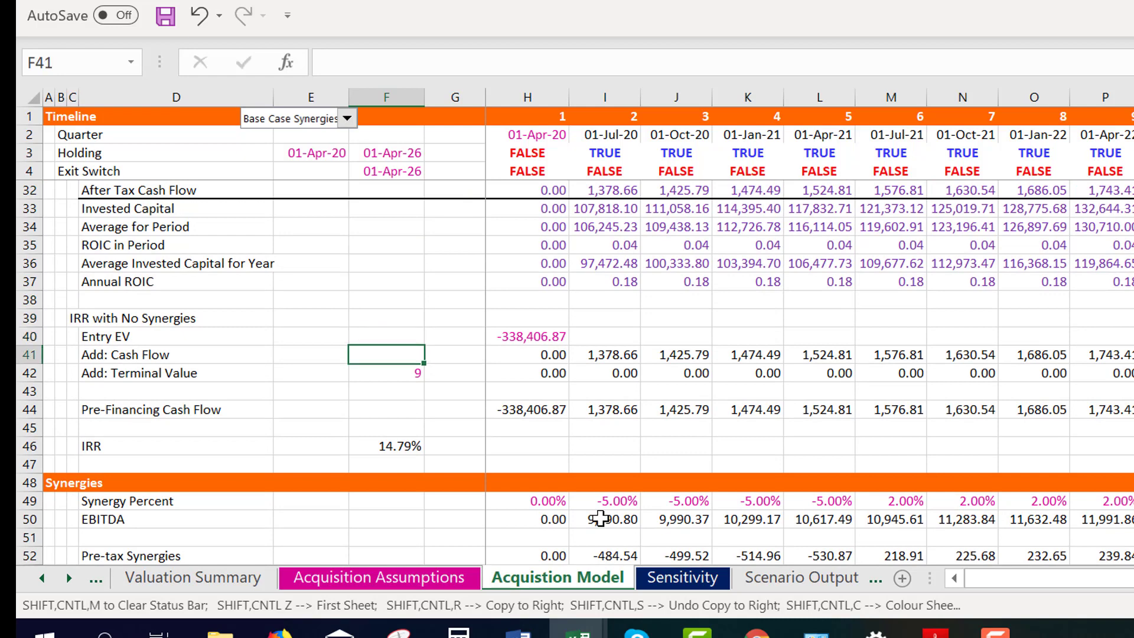
key(Right)
key(Right)
key(Right)
key(F2)
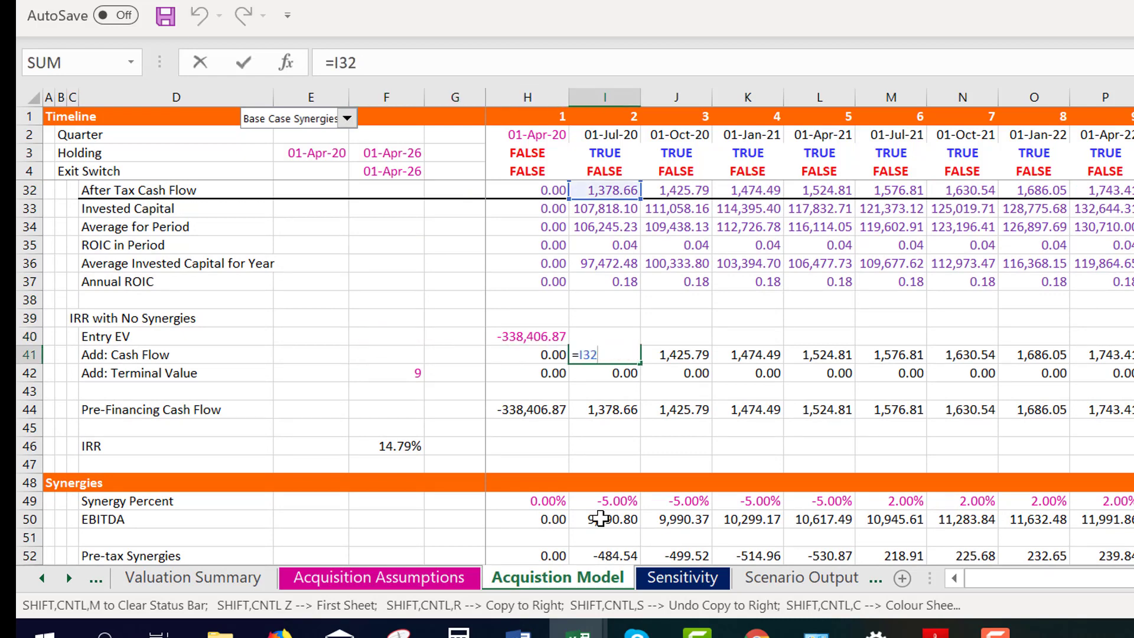
key(ctrl+Return)
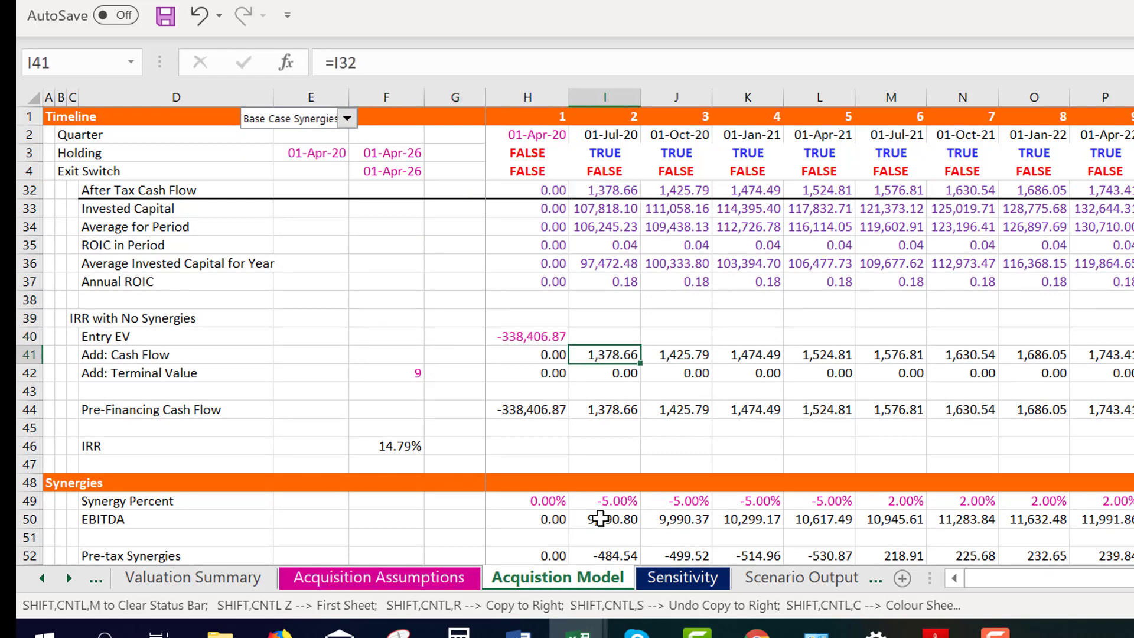
Return to the Acquisition Assumptions sheet and set Debt Fees in F38 to 1.50%
key(ctrl+Page_Up)
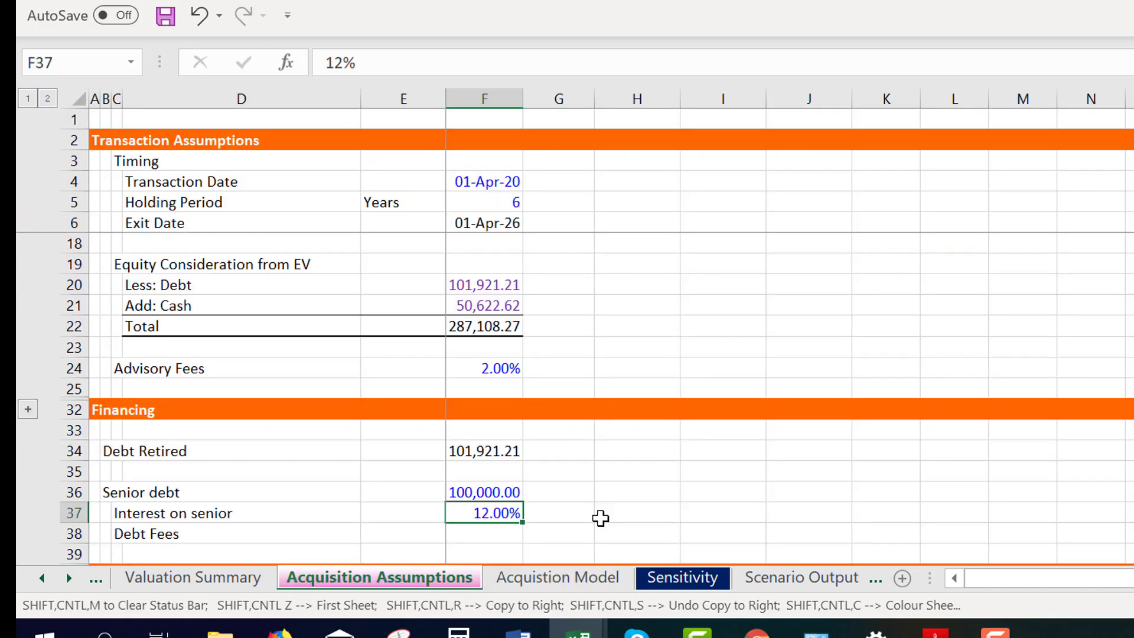
key(Left)
key(Right)
key(Down)
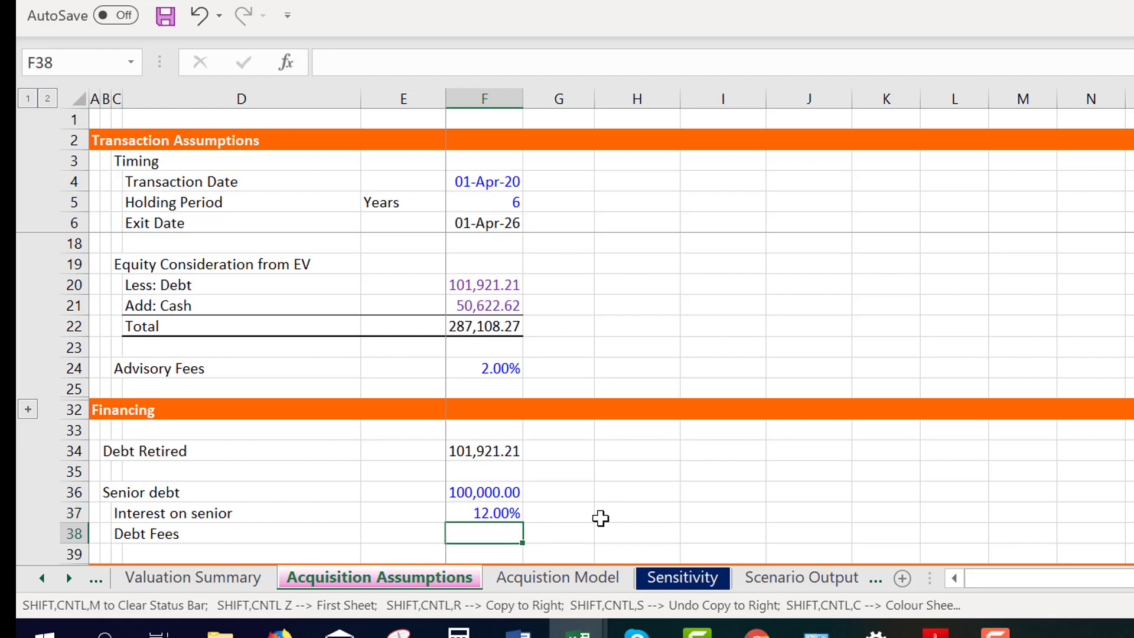
text(1.50)
text(%)
key(Return)
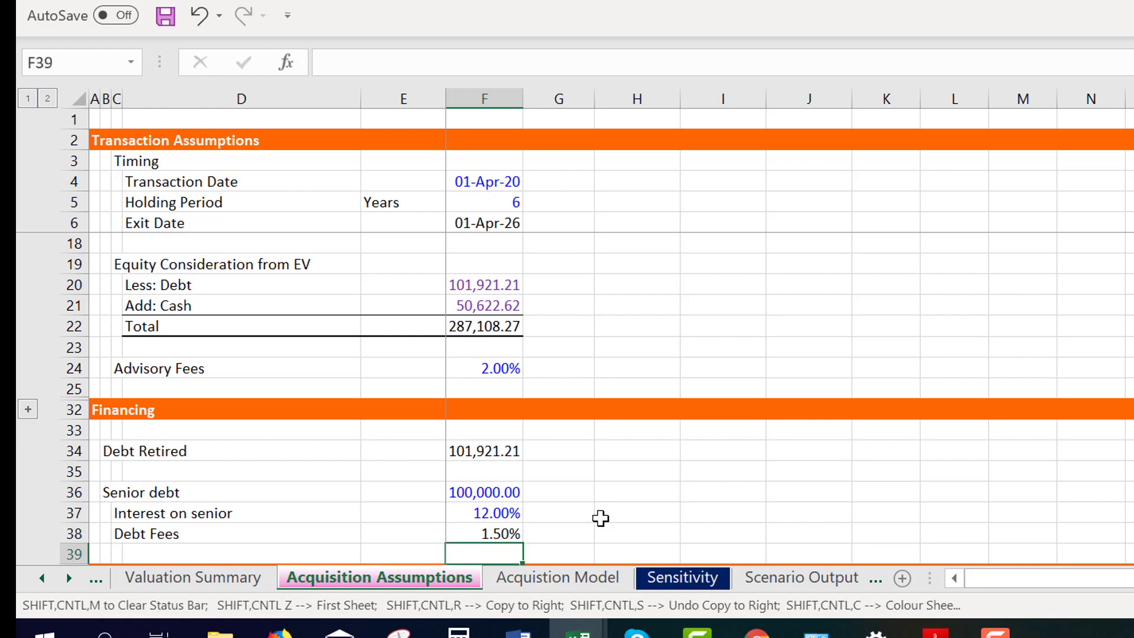
Switch to the Acquistion Model sheet and review the rows from IRR with No Synergies through Synergies to Financial Model with Debt
key(Down)
key(Up)
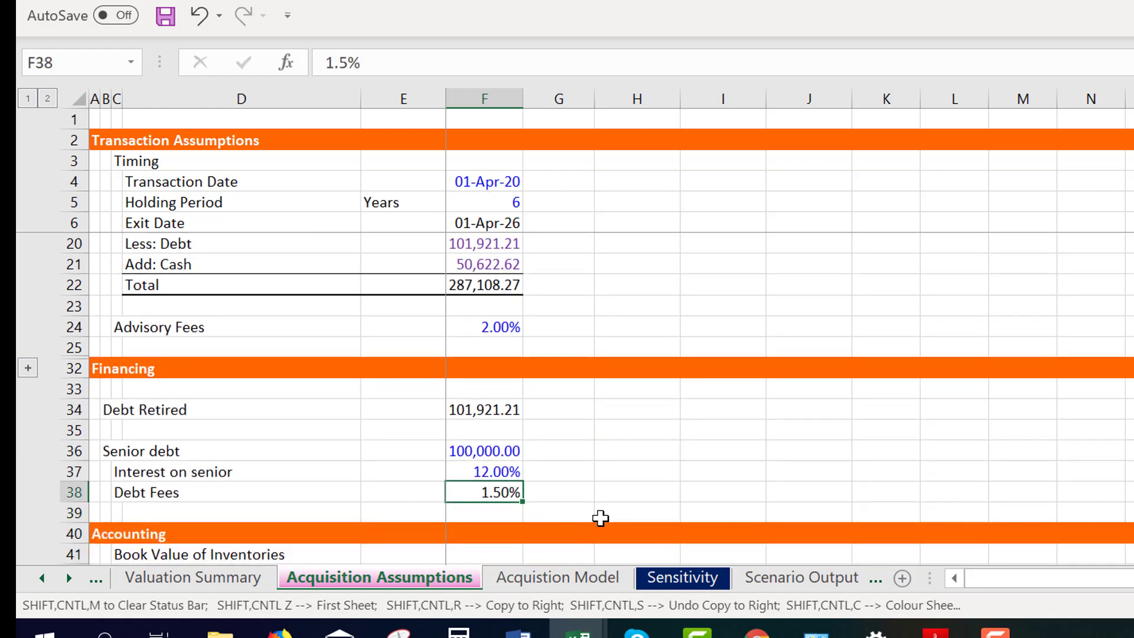
key(Up)
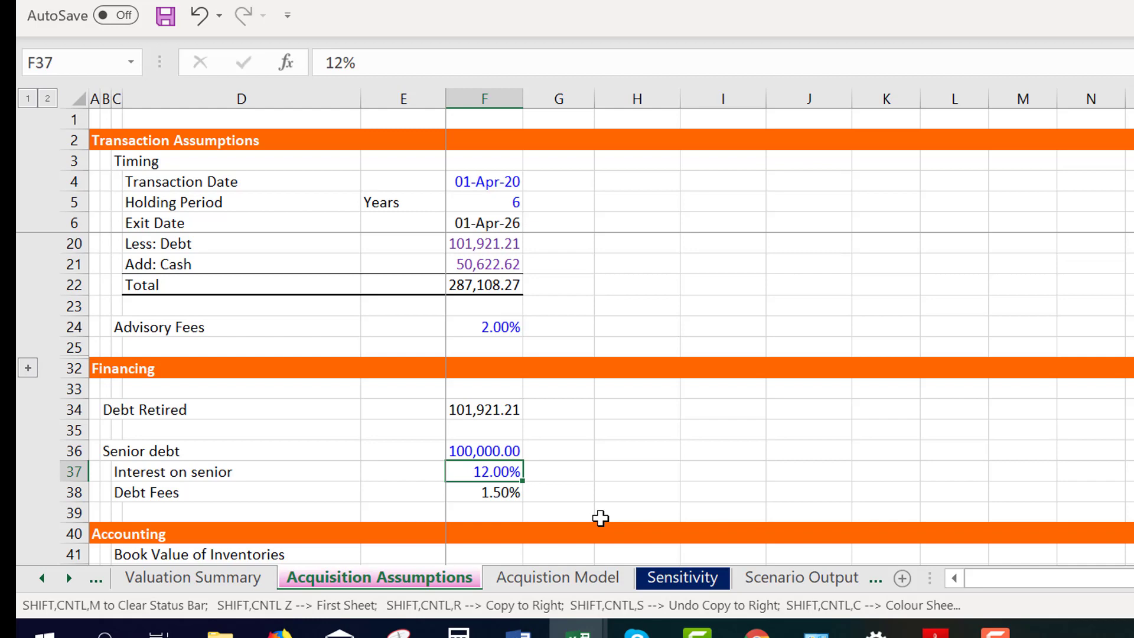
key(ctrl+Page_Down)
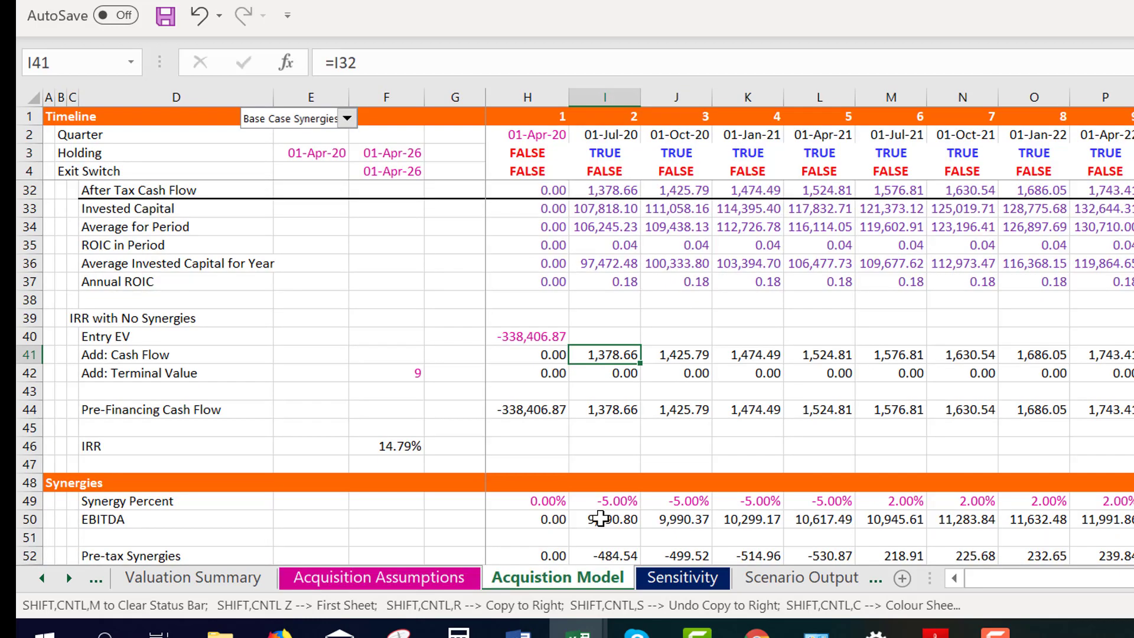
key(Left)
key(Left)
key(Down)
key(Down)
key(Down)
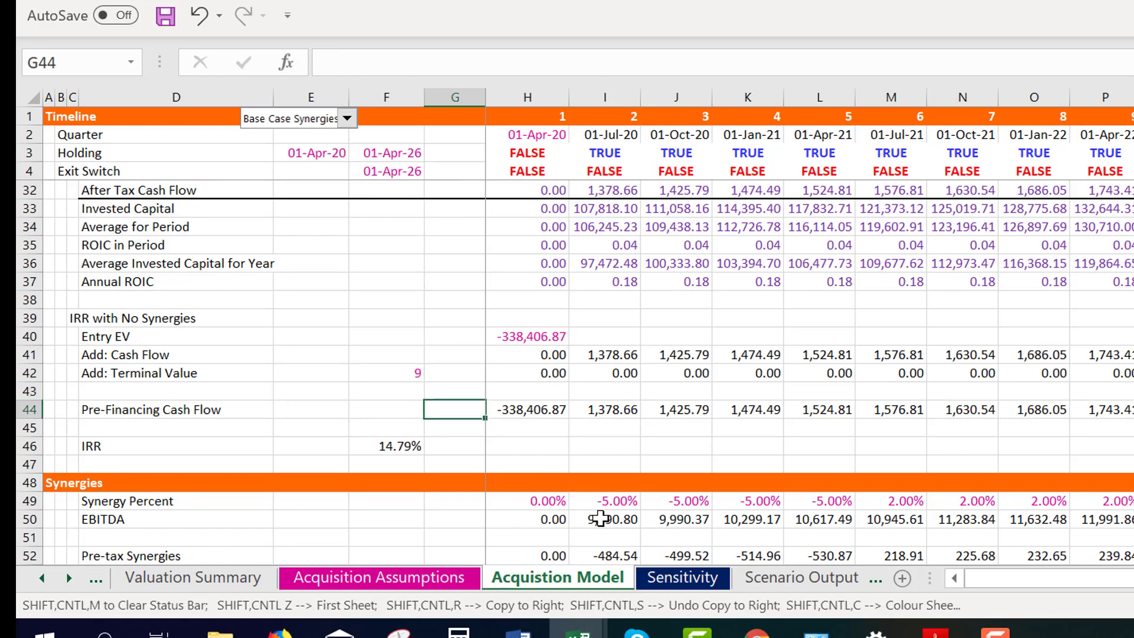
key(Down)
key(Down)
key(Down)
key(Down)
key(Down)
key(Down)
key(Down)
key(Down)
key(Down)
key(Down)
key(Down)
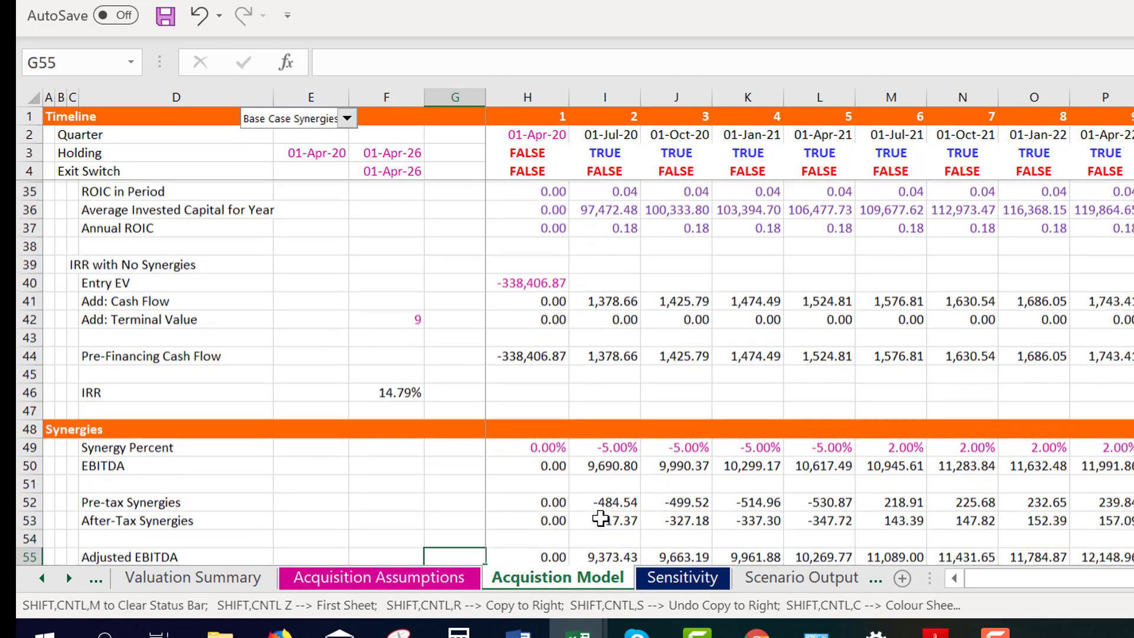
key(Down)
key(Down)
key(Down)
key(Down)
key(Down)
key(Down)
key(Down)
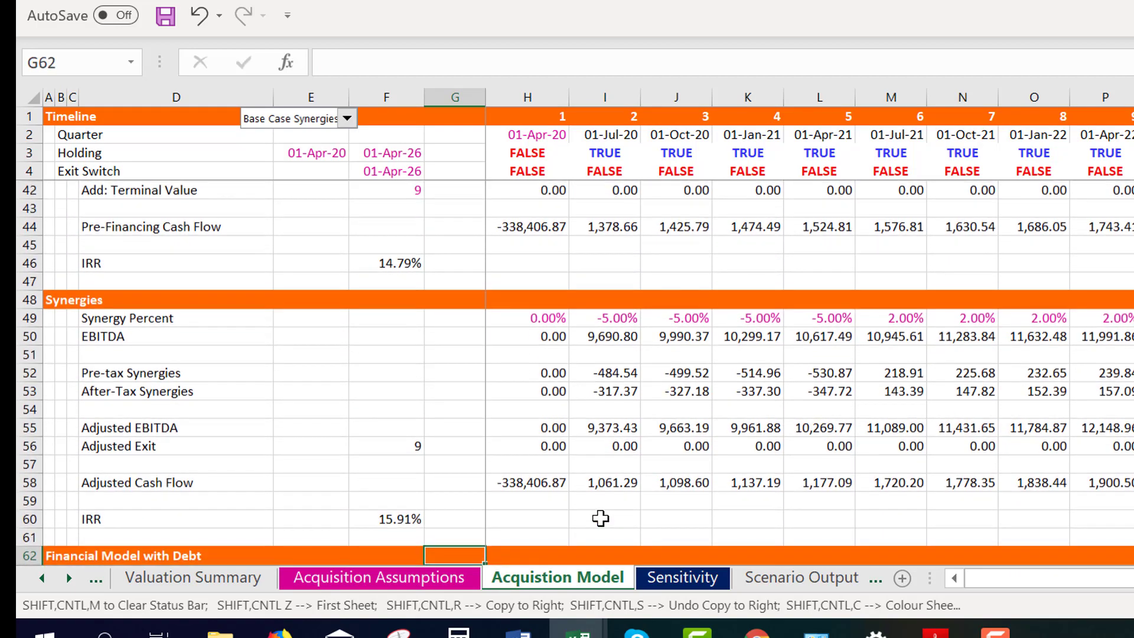
key(Down)
Relabel the IRR row in D46, under Pre-Financing Cash Flow, as Project IRR
key(Up)
key(Up)
key(Up)
key(Up)
key(Up)
key(Up)
key(Up)
key(Up)
key(Up)
key(Up)
key(Up)
key(Up)
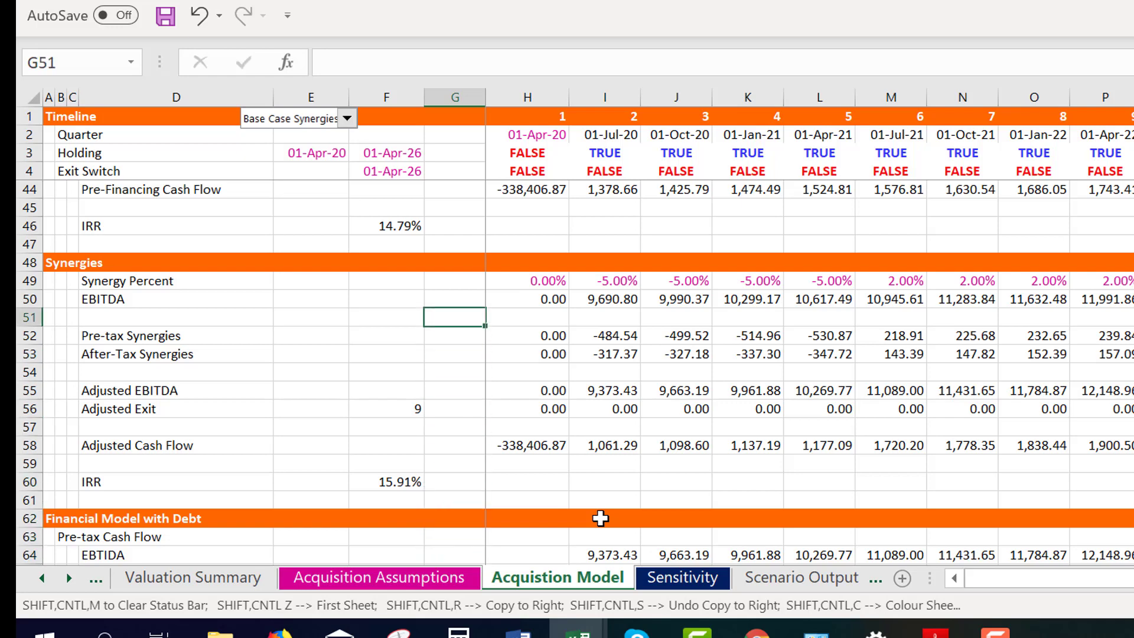
key(Up)
key(Up)
key(Up)
key(Up)
key(Up)
key(Left)
key(Left)
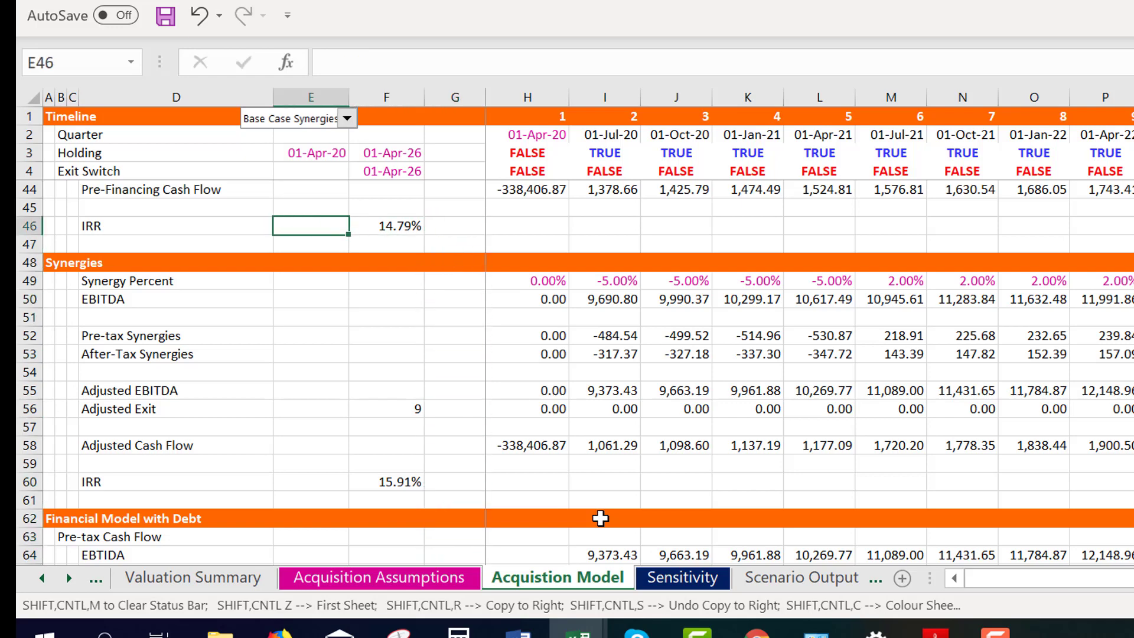
key(Left)
key(Left)
key(Right)
text(P)
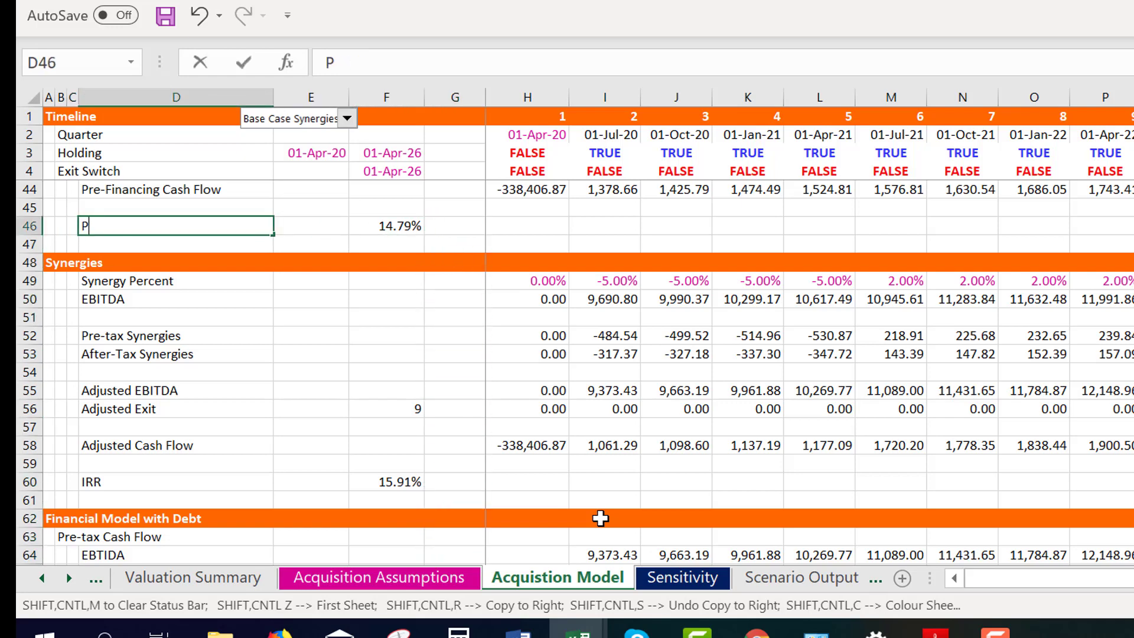
text(roject IRR)
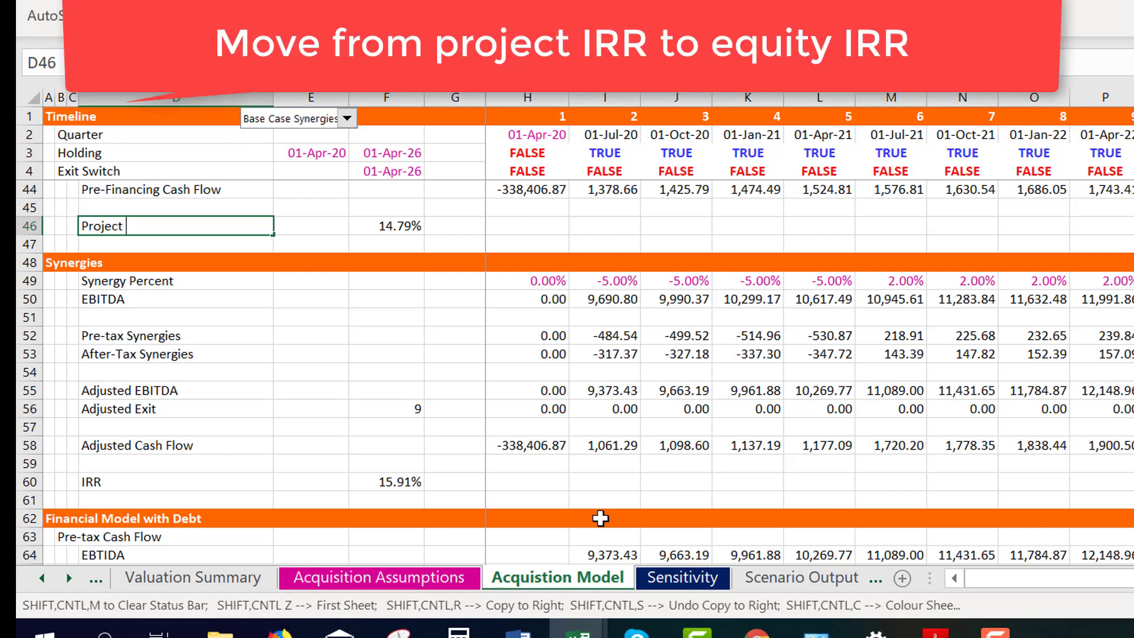
key(Down)
Relabel the IRR row in D60, at the end of the Synergies section, as Project IRR
key(Down)
key(Down)
key(Down)
key(Down)
key(Down)
key(Down)
key(Down)
key(Down)
key(Down)
key(Down)
key(Down)
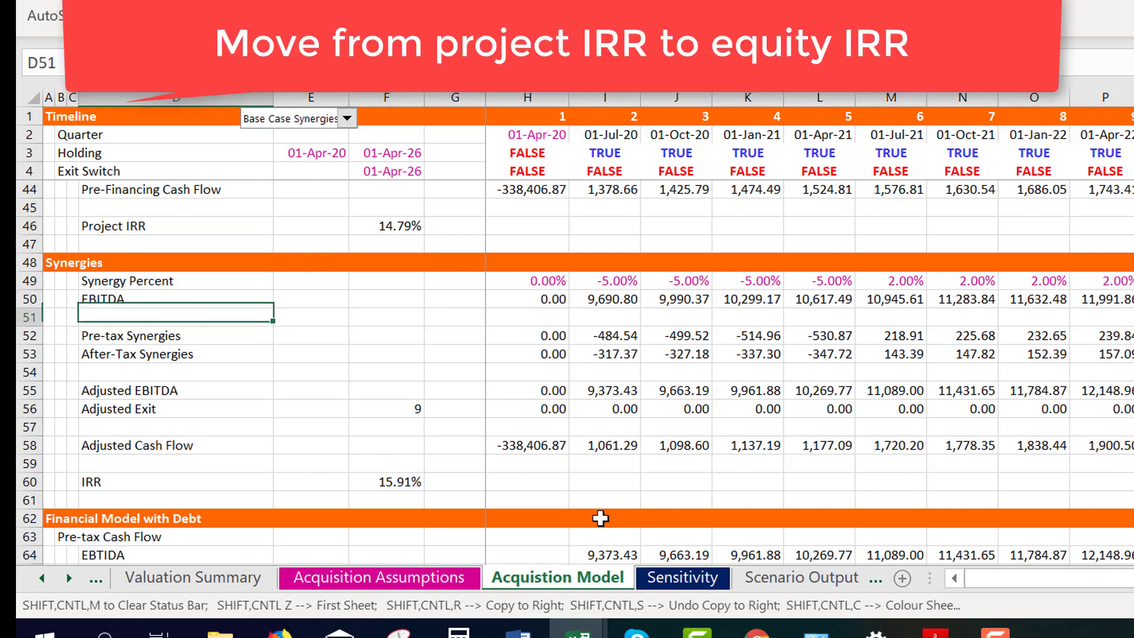
key(Down)
key(Down)
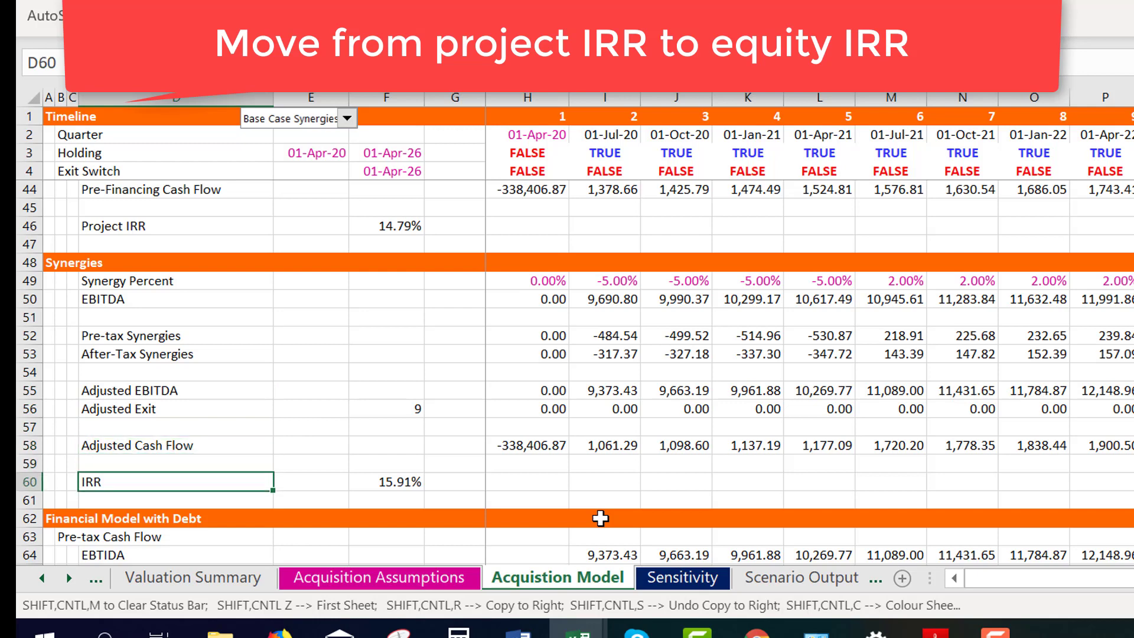
text(Project IRR)
key(Return)
Review the Pre-tax Cash Flow rows and the Debt Balance opening row under Financial Model with Debt
key(Down)
key(Down)
key(Down)
key(Down)
key(Down)
key(Down)
key(Down)
key(Down)
key(Down)
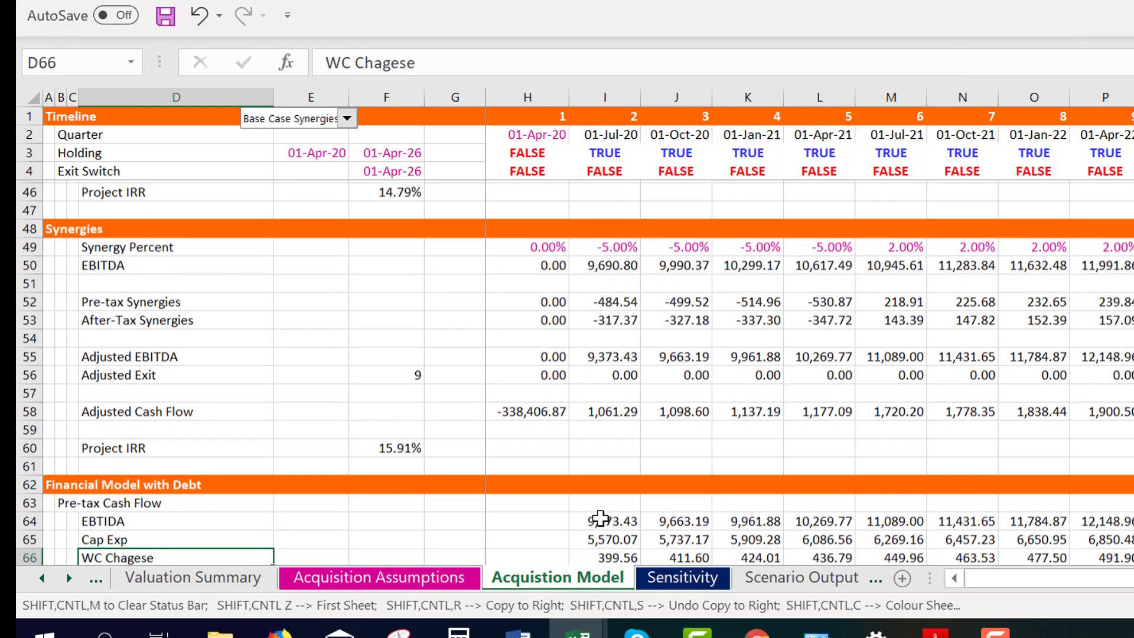
key(Down)
key(Down)
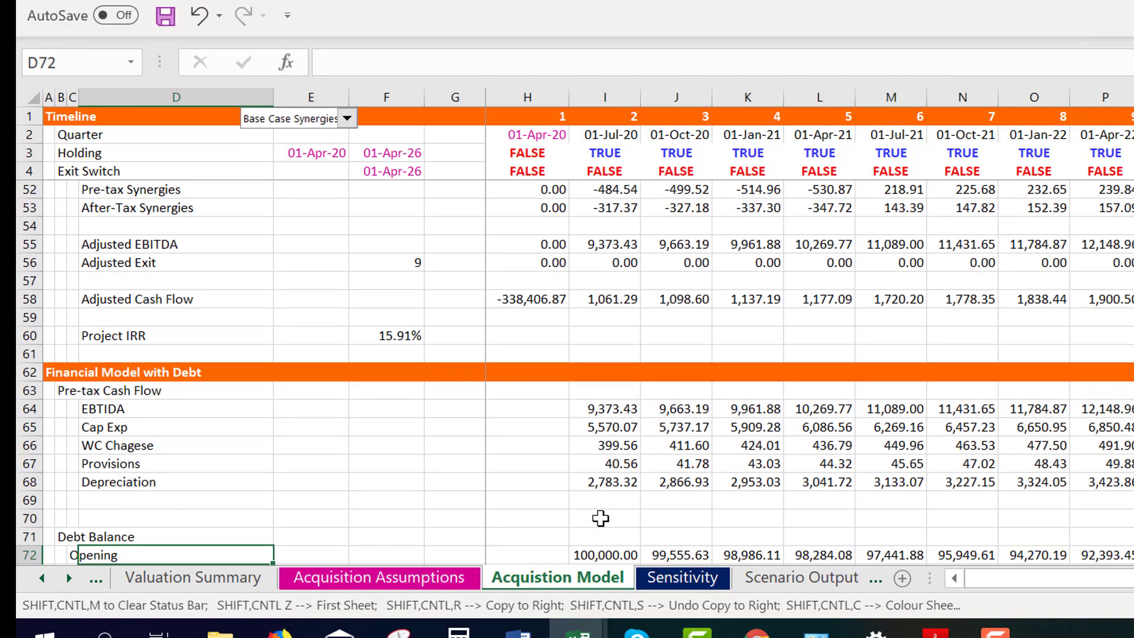
key(Up)
key(Up)
key(Up)
key(Up)
key(Up)
key(Up)
key(Up)
key(Up)
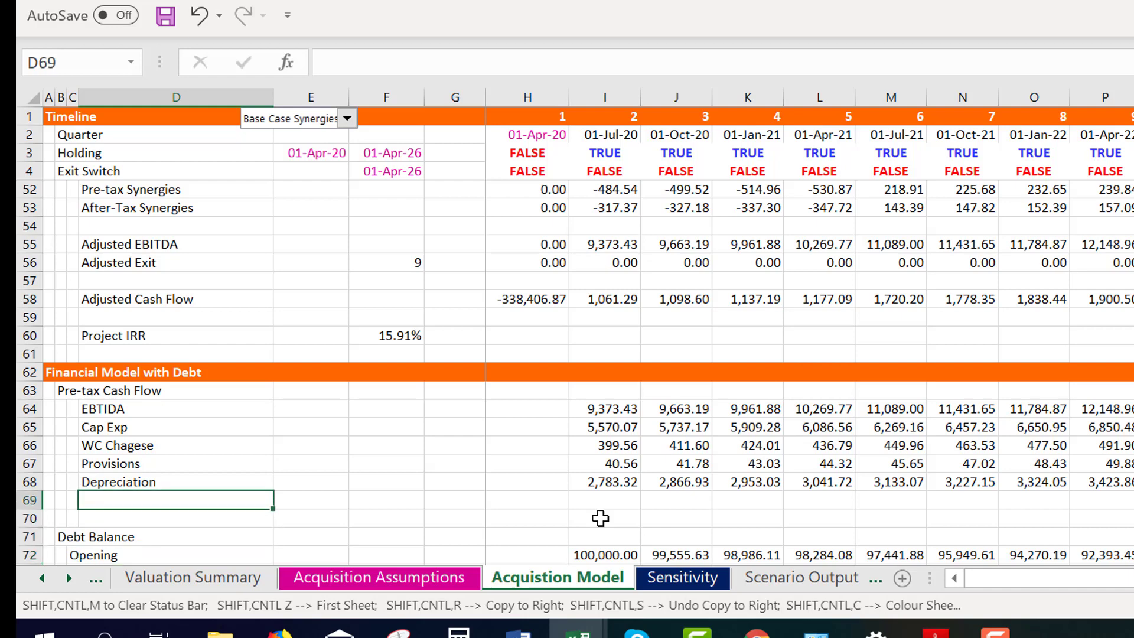
Examine the EBTIDA row 64 across the quarters up to the exit date and return to the start of the row
key(Right)
key(Right)
key(Right)
key(Right)
key(Right)
key(Right)
key(Right)
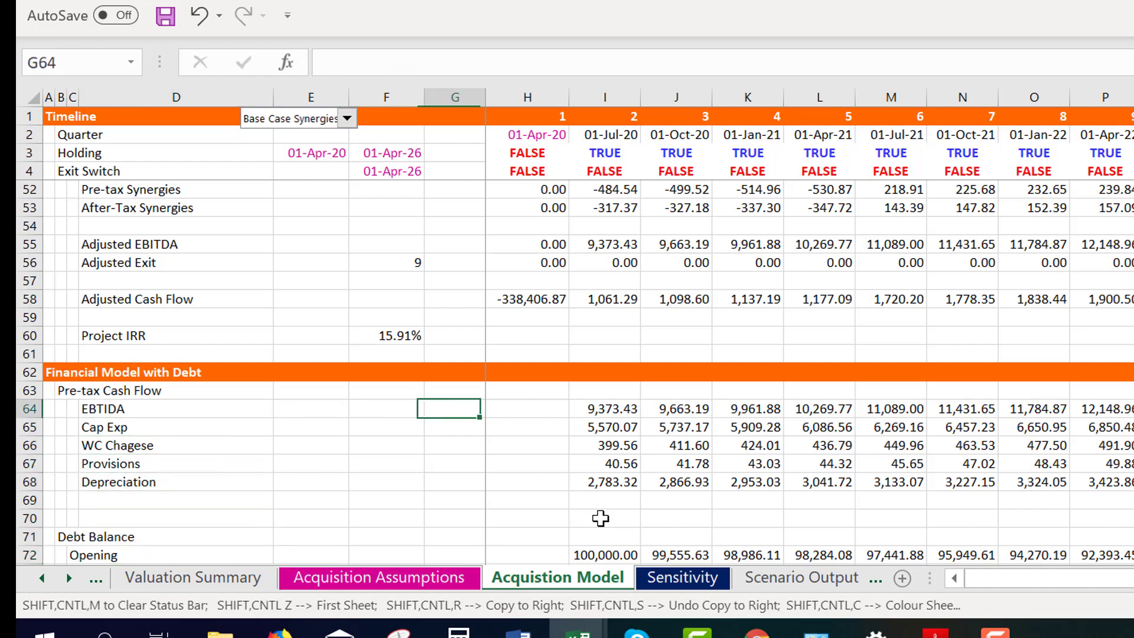
key(Right)
key(Right)
key(Right)
key(Right)
key(Right)
key(Right)
key(Right)
key(Right)
key(Right)
key(Right)
key(Right)
key(Right)
key(Right)
key(Right)
key(Right)
key(Right)
key(Right)
key(Right)
key(Right)
key(Right)
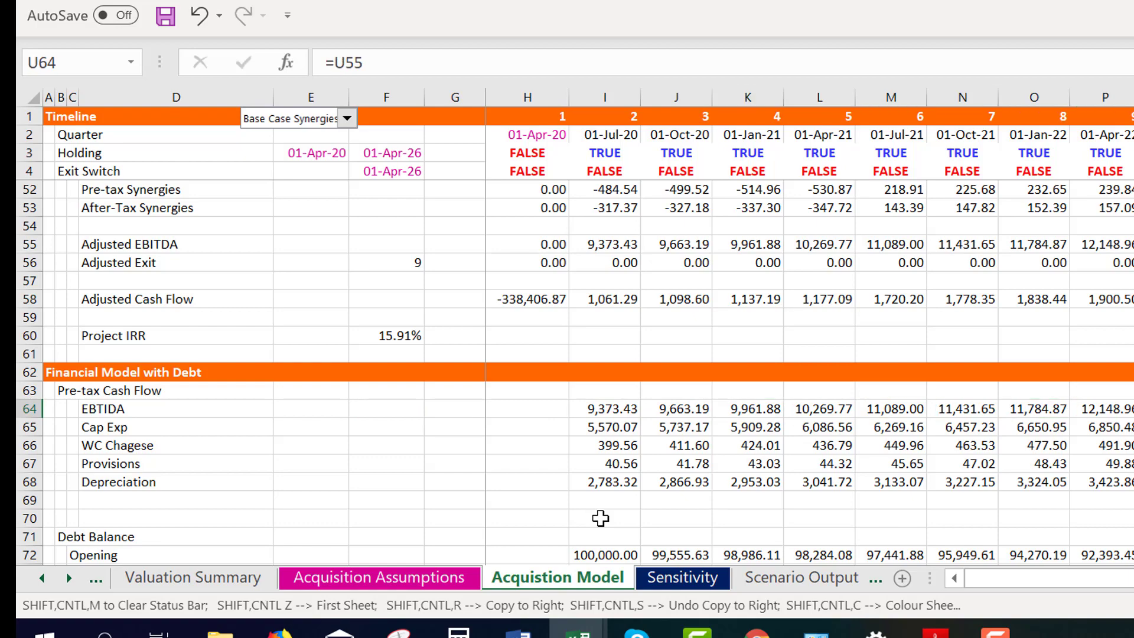
key(Left)
key(Left)
key(Left)
key(Left)
key(Left)
key(Left)
key(Left)
key(Left)
key(Left)
key(Left)
key(Left)
key(Left)
key(Left)
key(Left)
key(Left)
key(Left)
key(Left)
key(Left)
key(Left)
key(Left)
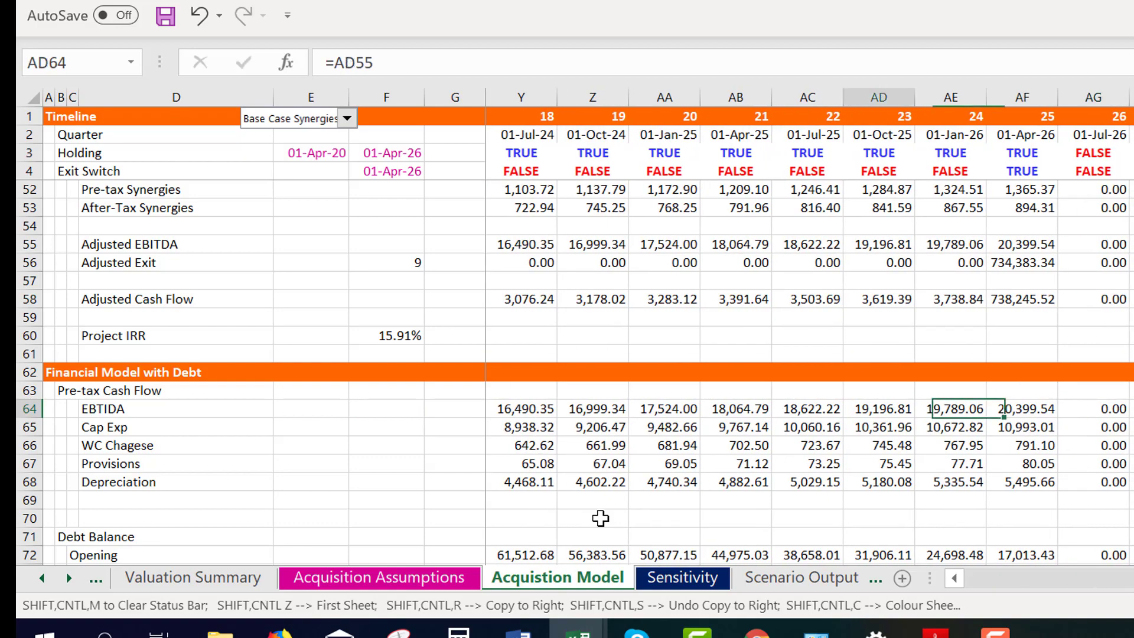
key(Left)
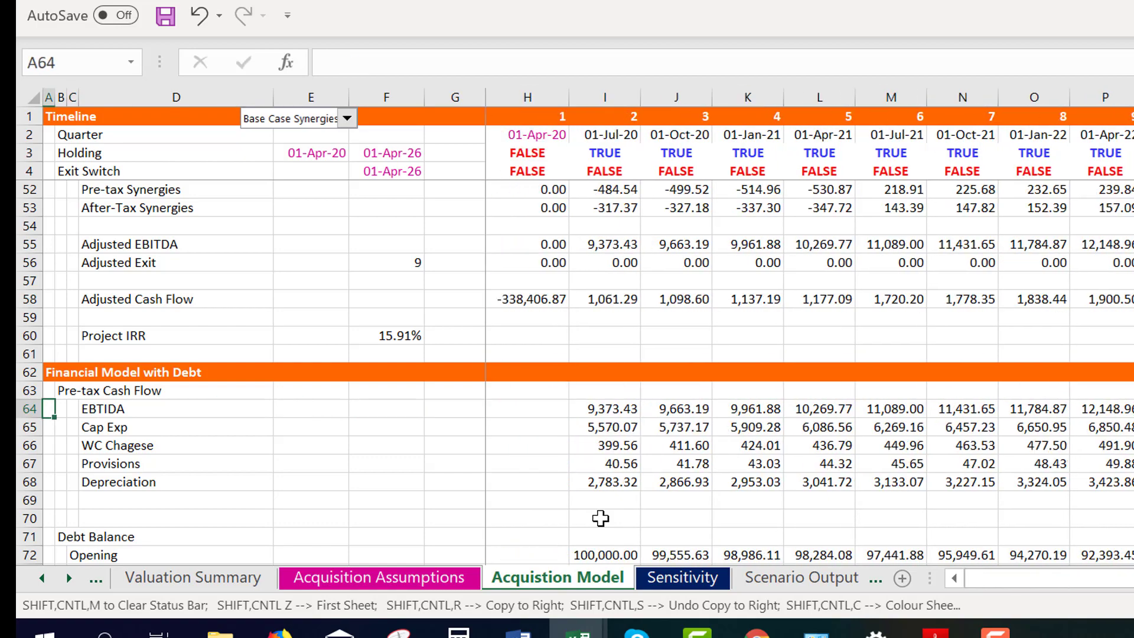
Return to the Acquisition Assumptions sheet and check the senior debt inputs and the equity consideration Total formula in F22
key(ctrl+Page_Up)
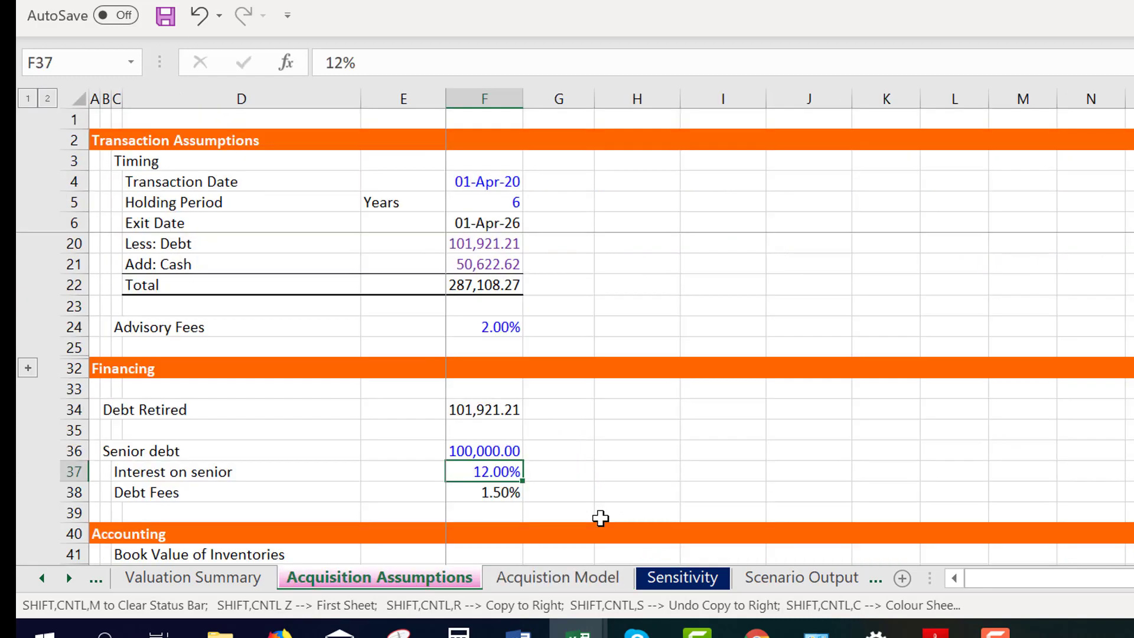
key(Down)
key(Up)
key(Up)
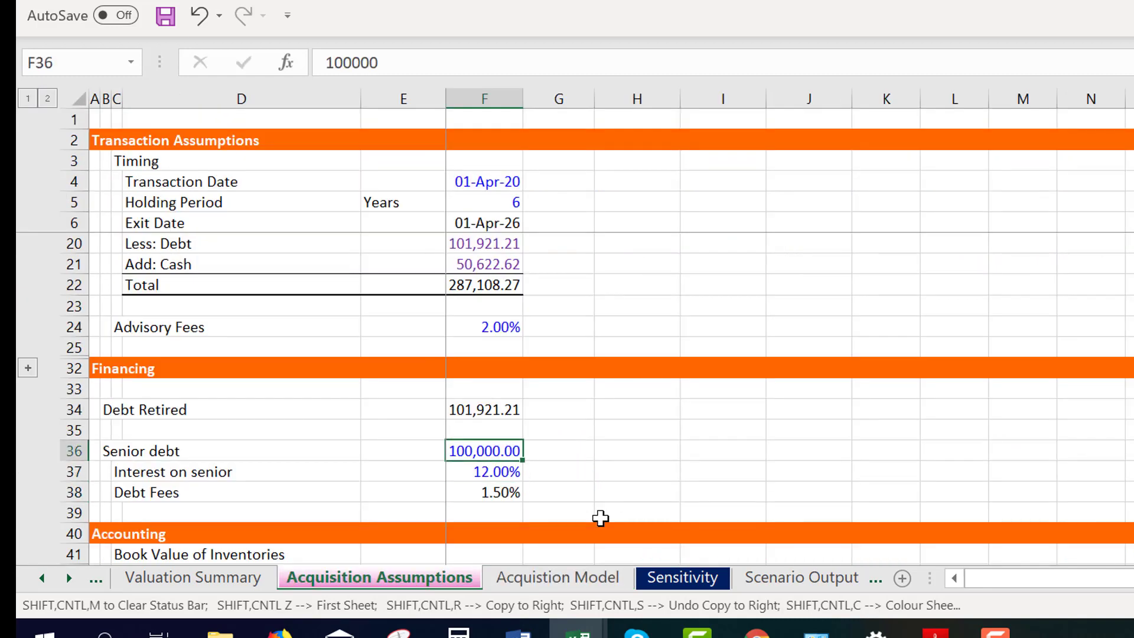
key(Down)
key(Down)
key(Up)
key(Up)
key(Up)
key(Up)
key(ctrl+bracketleft)
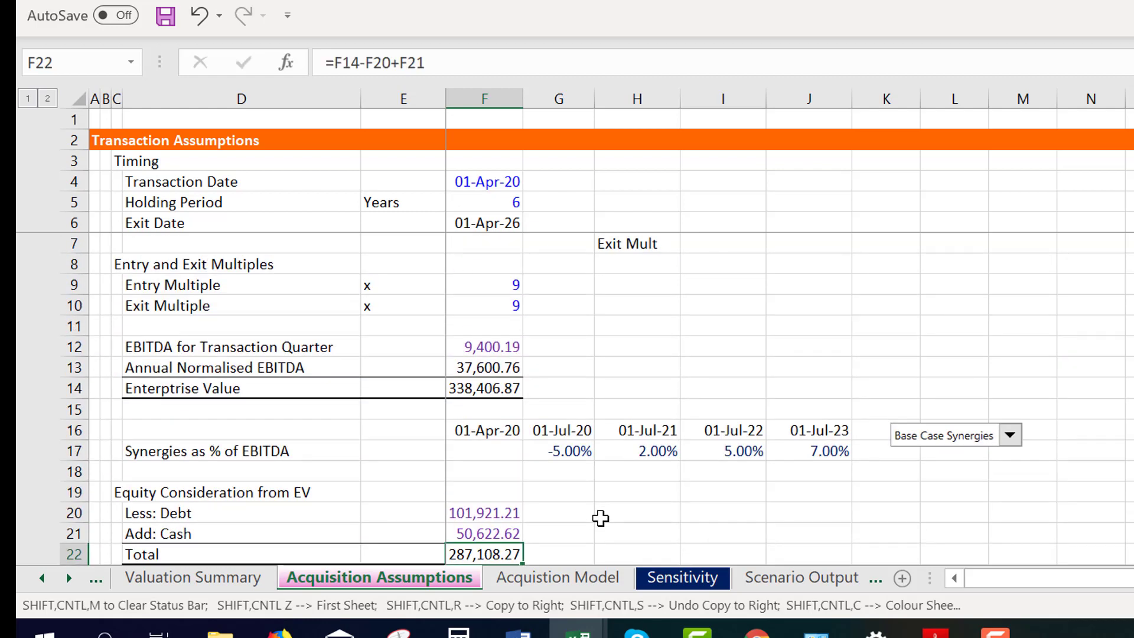
Set Senior debt in F36 of the Financing section to 250,000
key(Down)
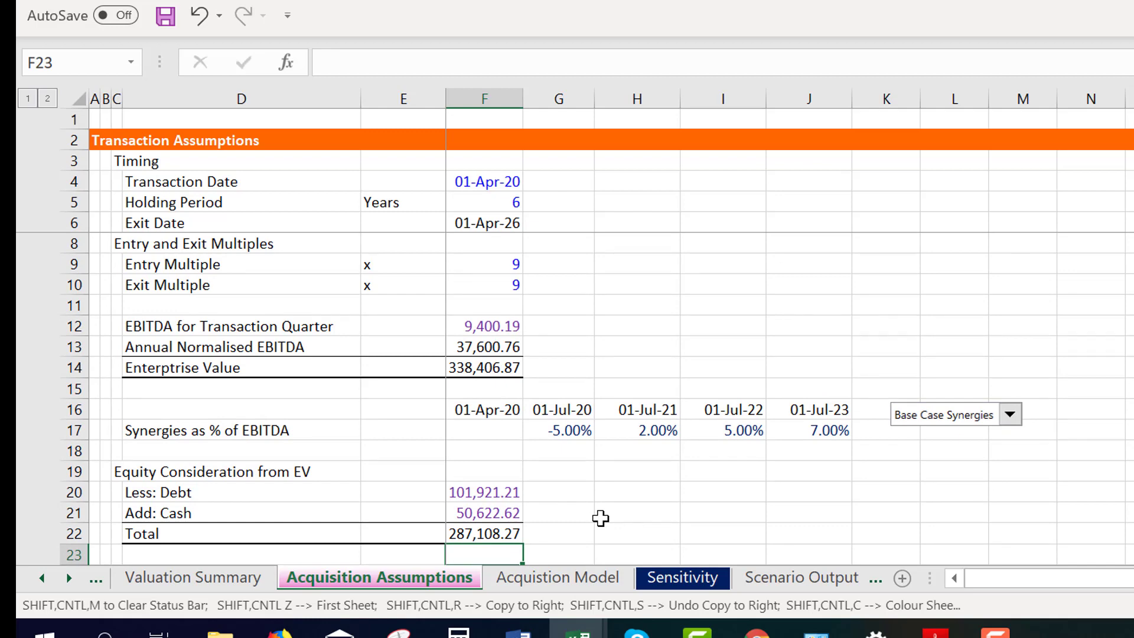
key(Page_Down)
key(Up)
key(Up)
key(Up)
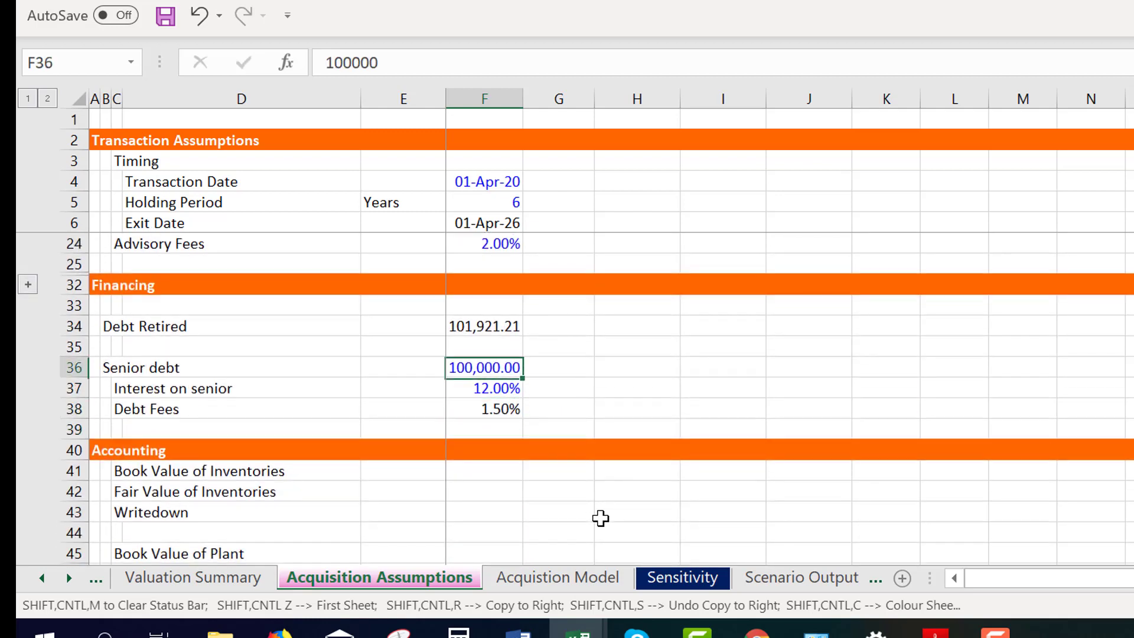
text(2)
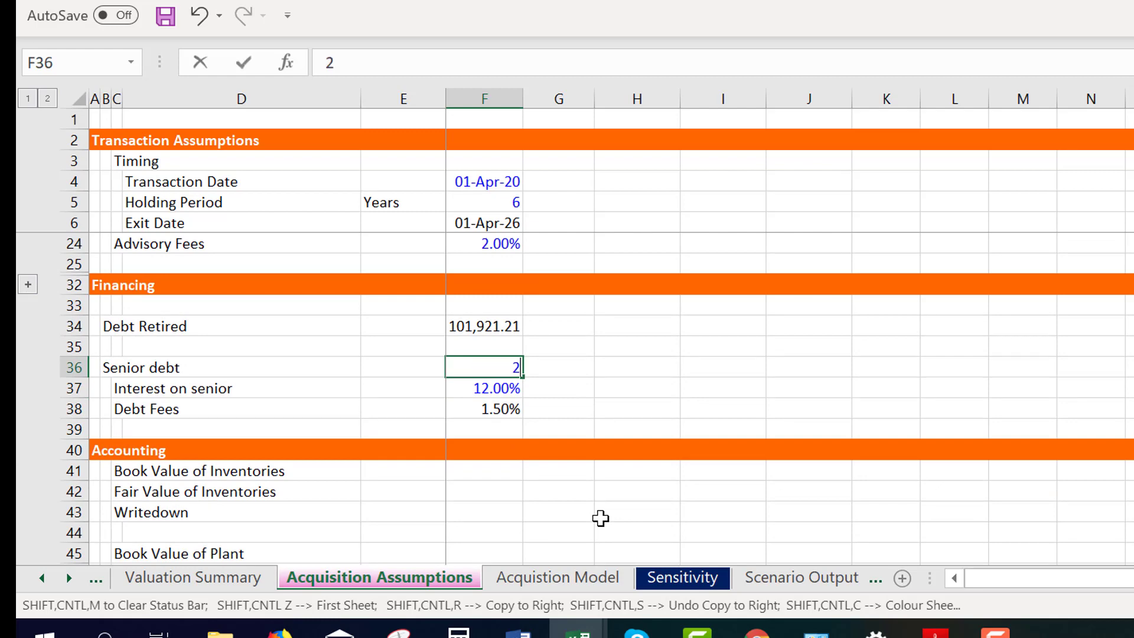
text(50,000)
key(Return)
key(Down)
key(Down)
key(Down)
key(Down)
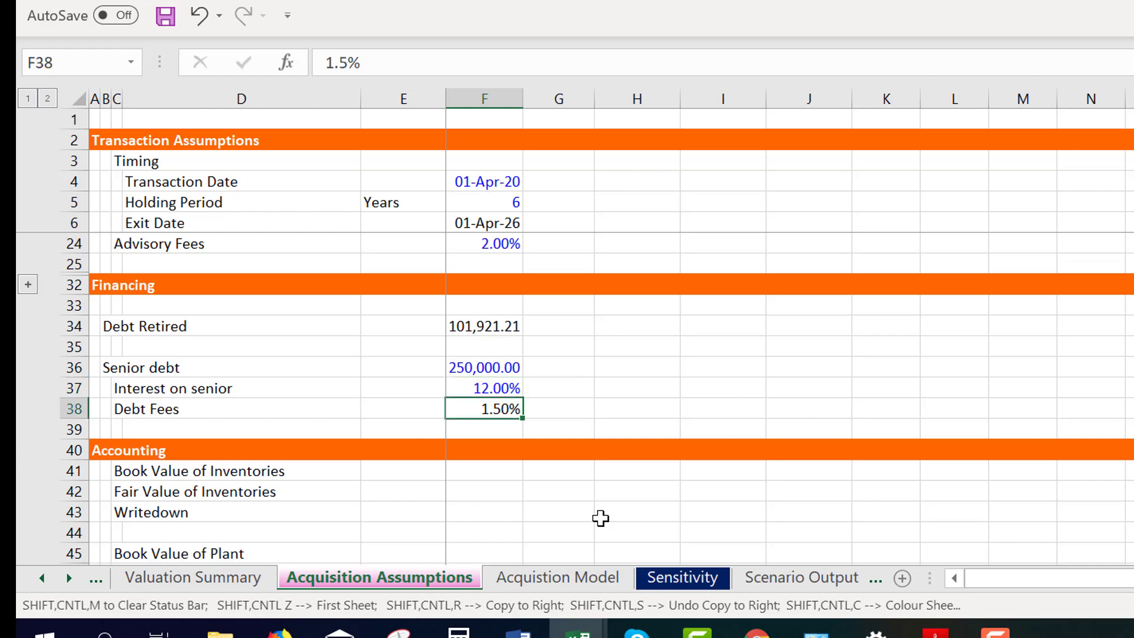
Review the Uses and Sources of Funds for Acquisition section, down to the Sources of Funds Total formula in F59
key(Down)
key(Down)
key(Down)
key(Down)
key(Down)
key(Down)
key(Down)
key(Down)
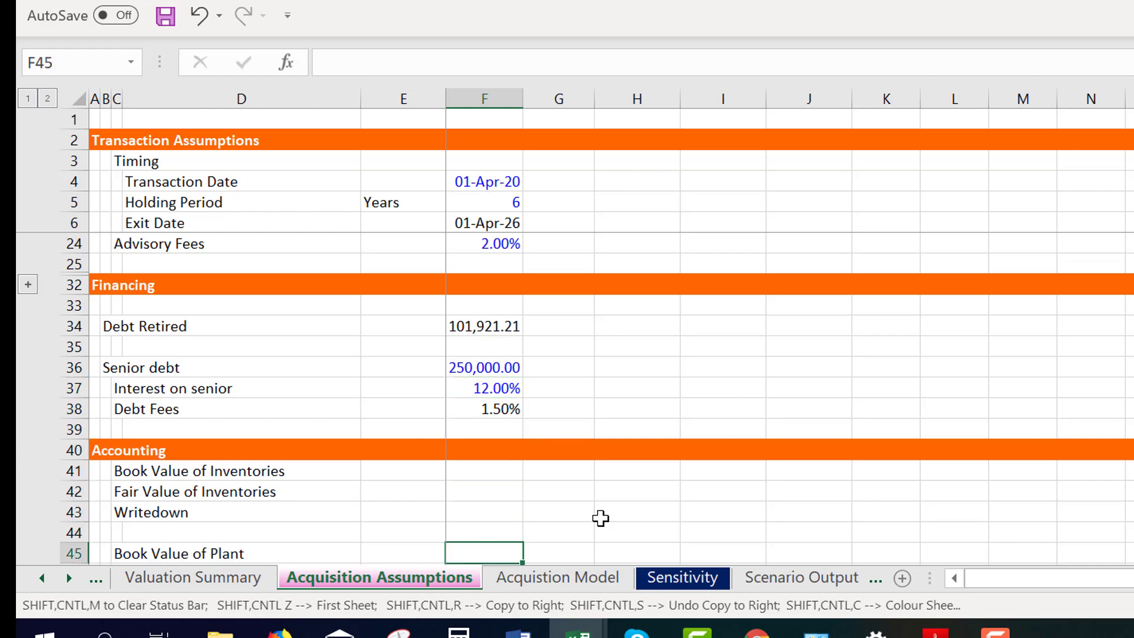
key(Down)
key(Down)
key(Down)
key(Down)
key(Down)
key(Down)
key(Down)
key(Down)
key(Down)
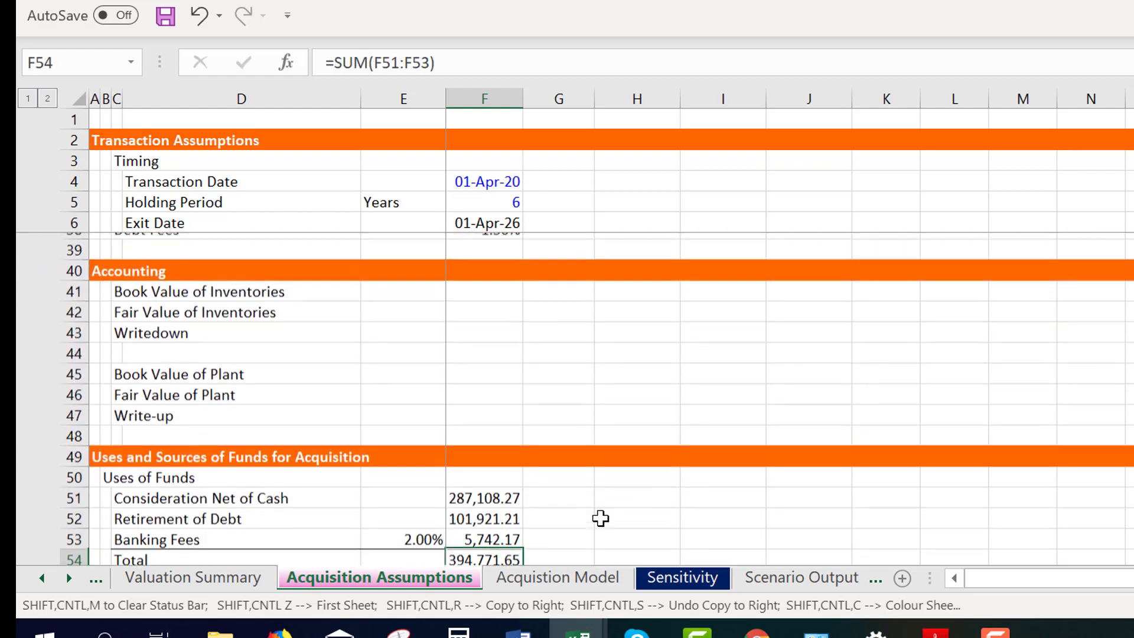
key(Down)
key(Down)
key(Down)
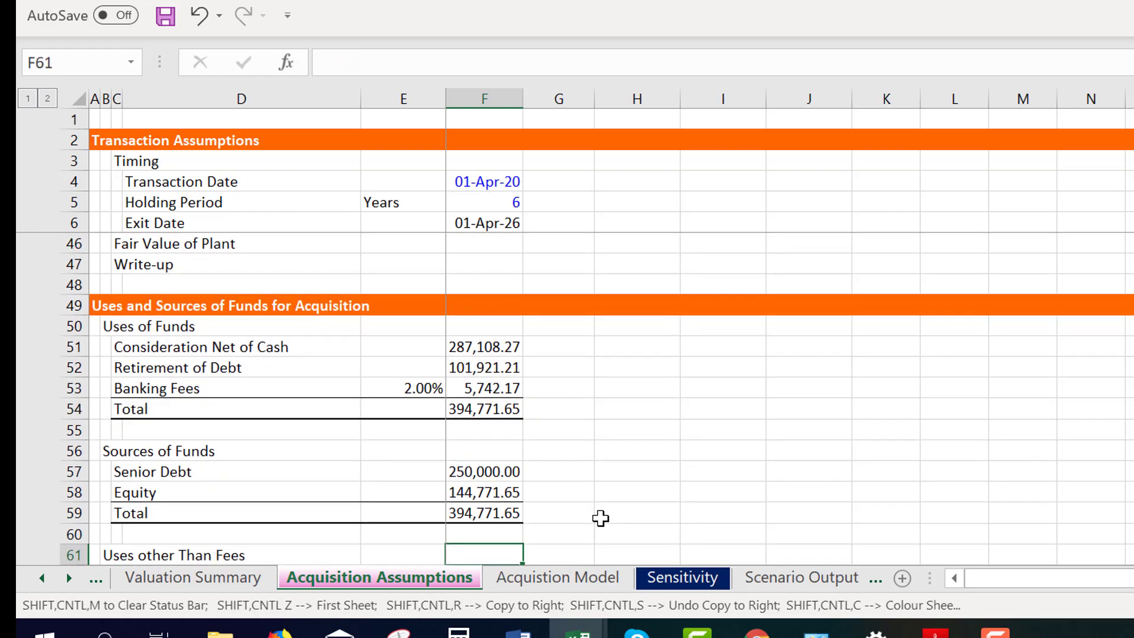
key(Up)
key(Up)
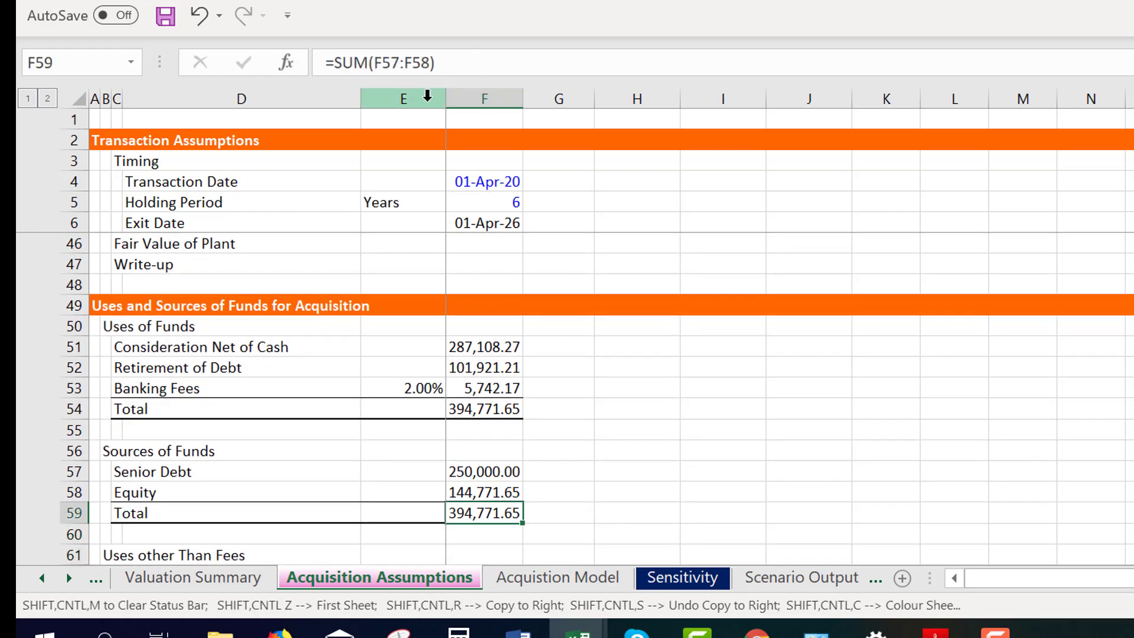
Widen columns E and F slightly on the Acquisition Assumptions sheet
drag(427, 95, 543, 112)
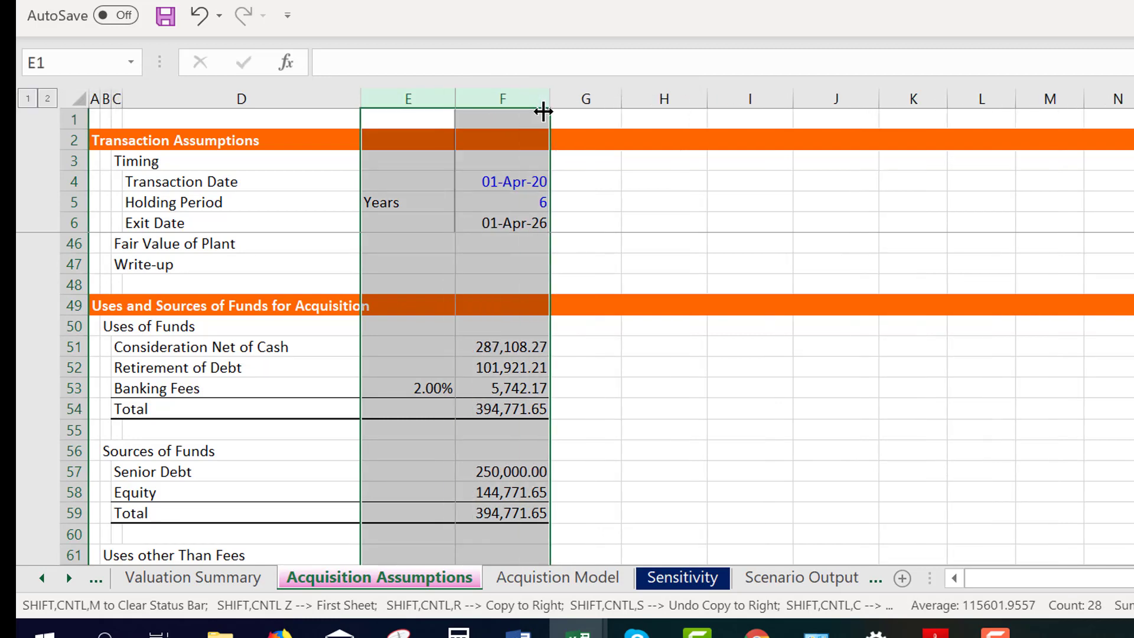
Rename the Banking Fees label in C53 under Uses of Funds to "Advisory Fees"
key(Down)
key(Down)
key(Down)
key(Down)
key(Down)
key(Down)
key(Down)
key(Down)
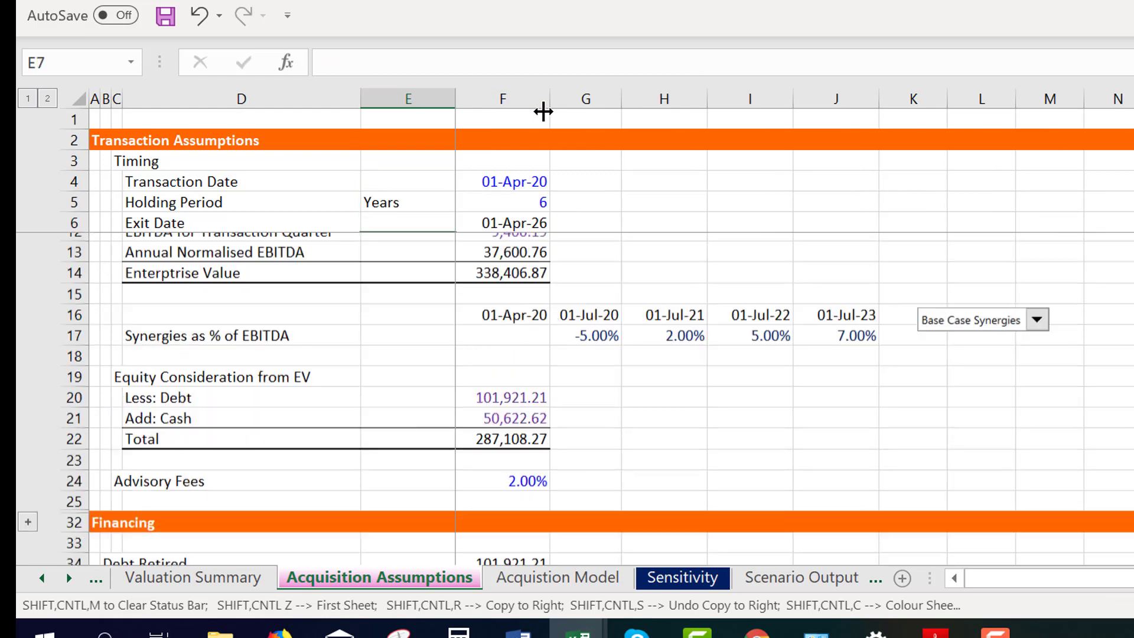
key(Down)
key(Down)
key(Down)
key(Down)
key(Down)
key(Down)
key(Down)
key(Down)
key(Down)
key(Down)
key(Down)
key(Down)
key(Down)
key(Down)
key(Down)
key(Down)
key(Down)
key(Down)
key(Down)
key(Down)
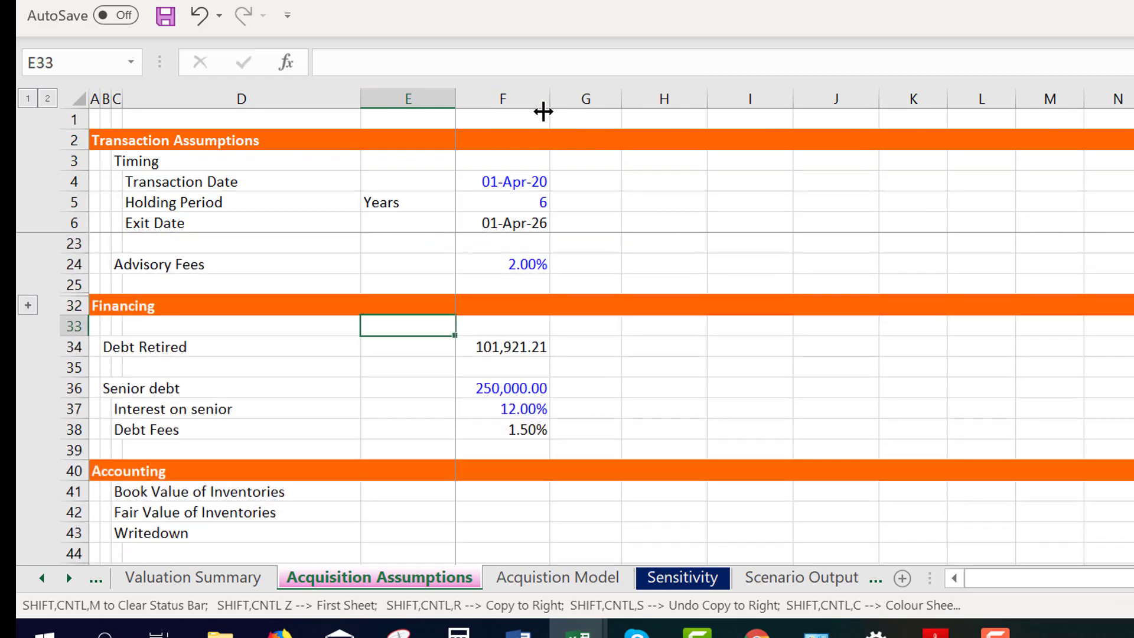
key(Down)
key(Down)
key(Down)
key(Down)
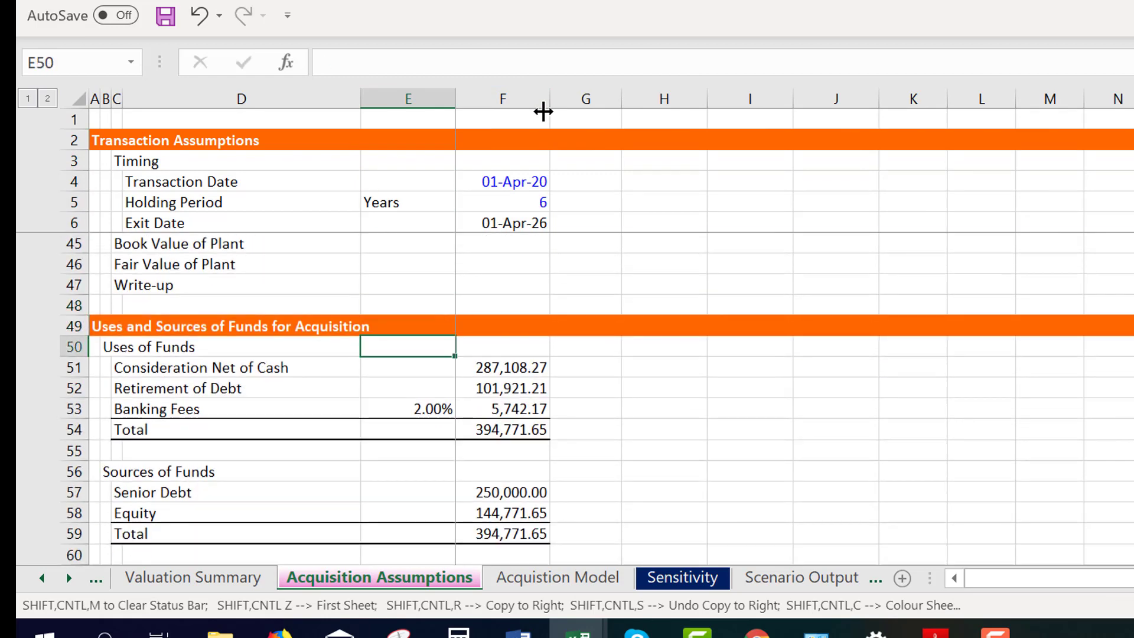
key(Down)
key(Left)
key(Left)
key(Right)
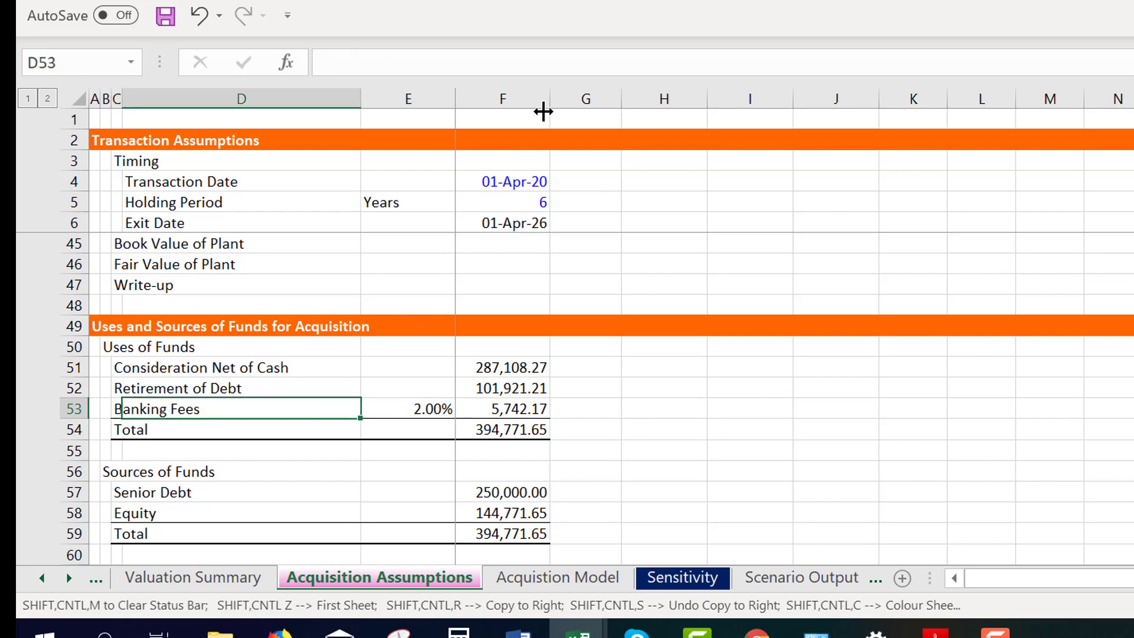
key(Left)
text(Adv)
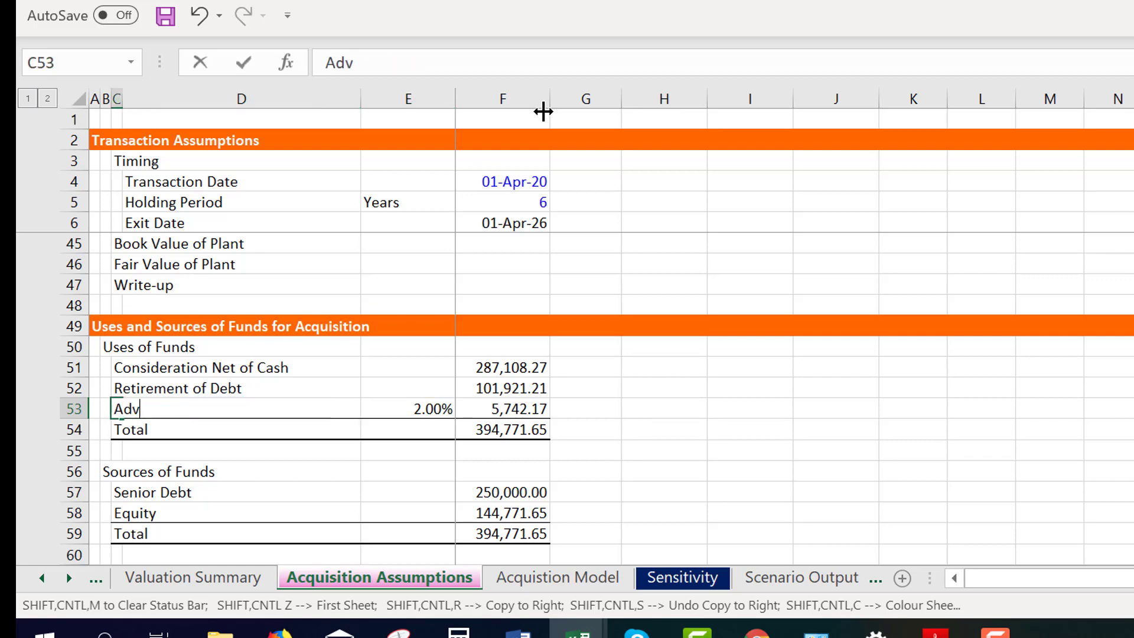
text(isory)
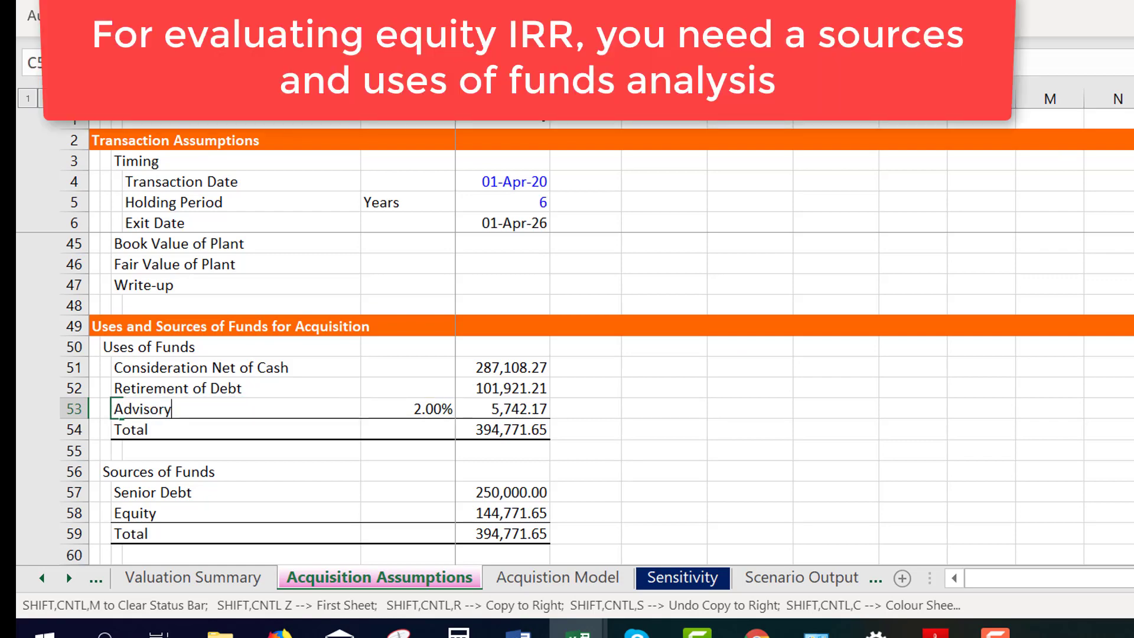
text( F)
key(Right)
Check which cells the Advisory Fees amount formula in F53 refers to
key(Right)
key(Right)
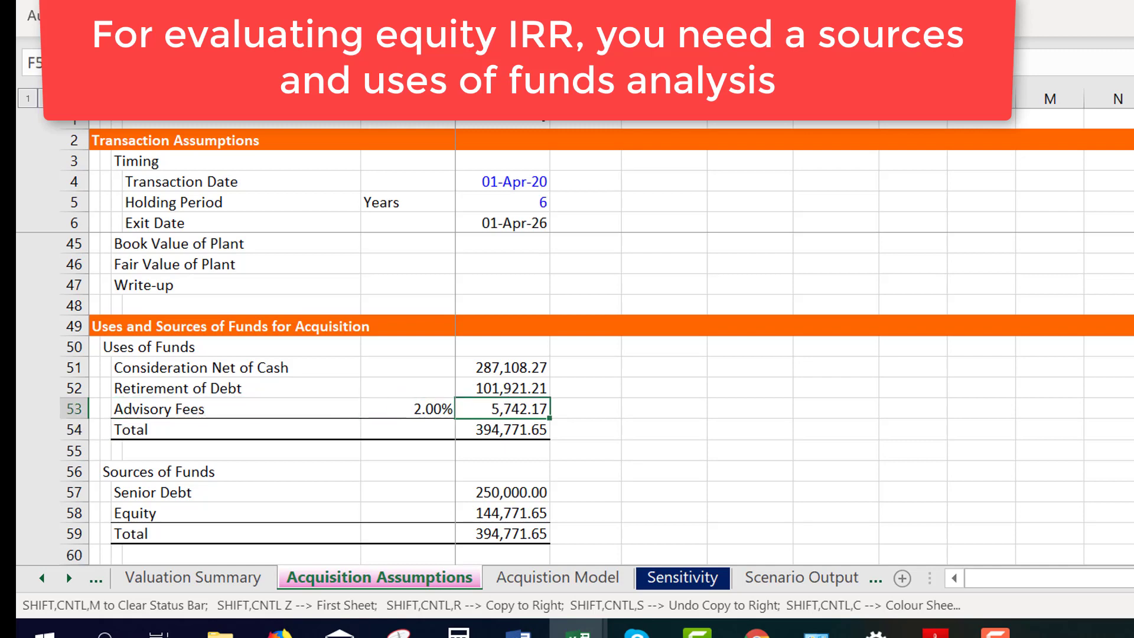
text(=F51*E53)
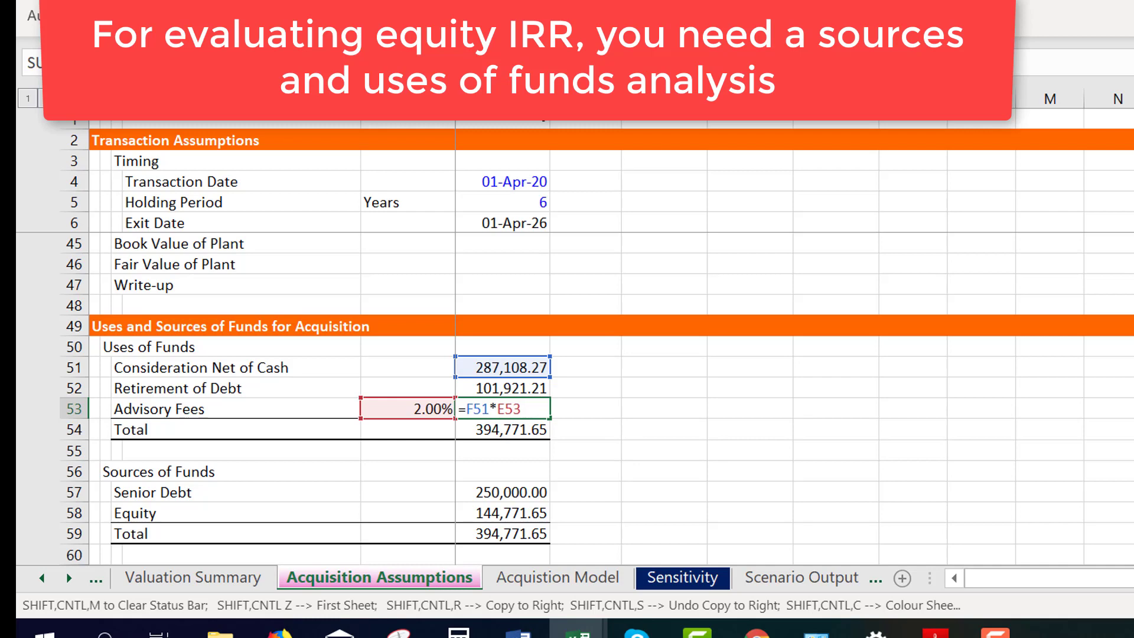
key(ctrl+Return)
Insert a new row 54 above the Uses of Funds Total and label it "Banking Fees" in C54
key(Down)
key(shift+space)
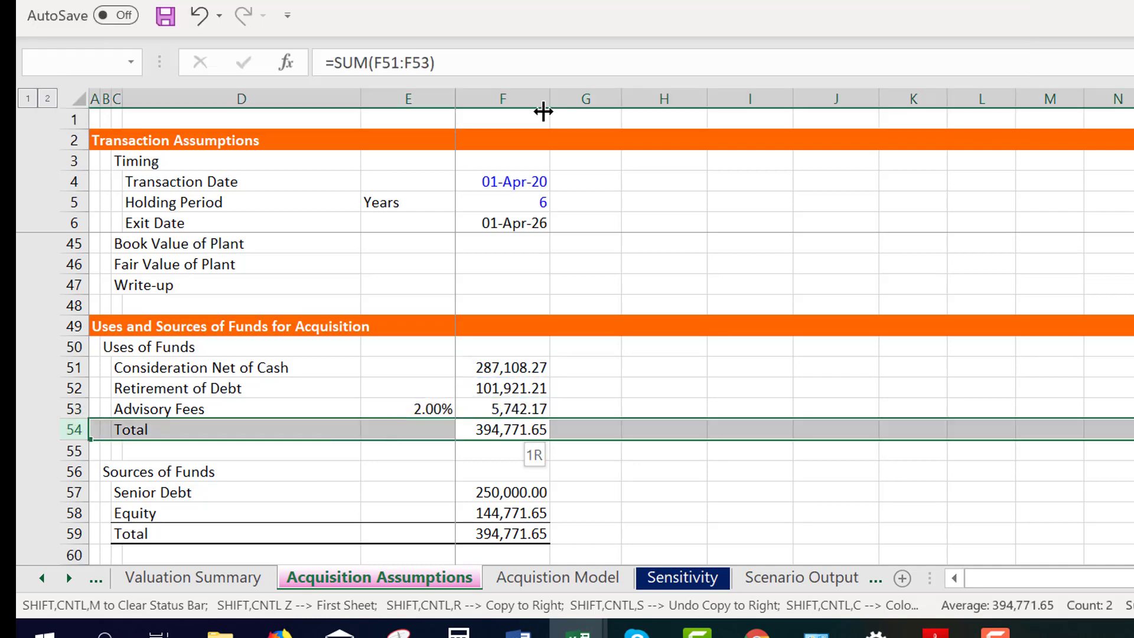
key(ctrl+shift+plus)
key(Left)
key(Left)
key(Left)
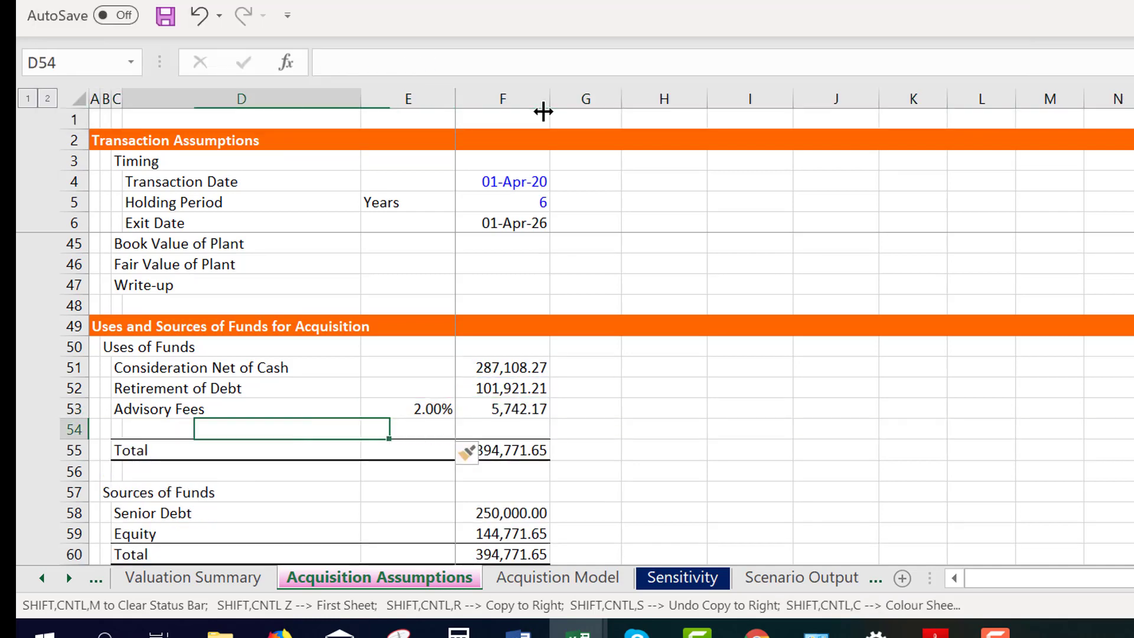
text(Bank)
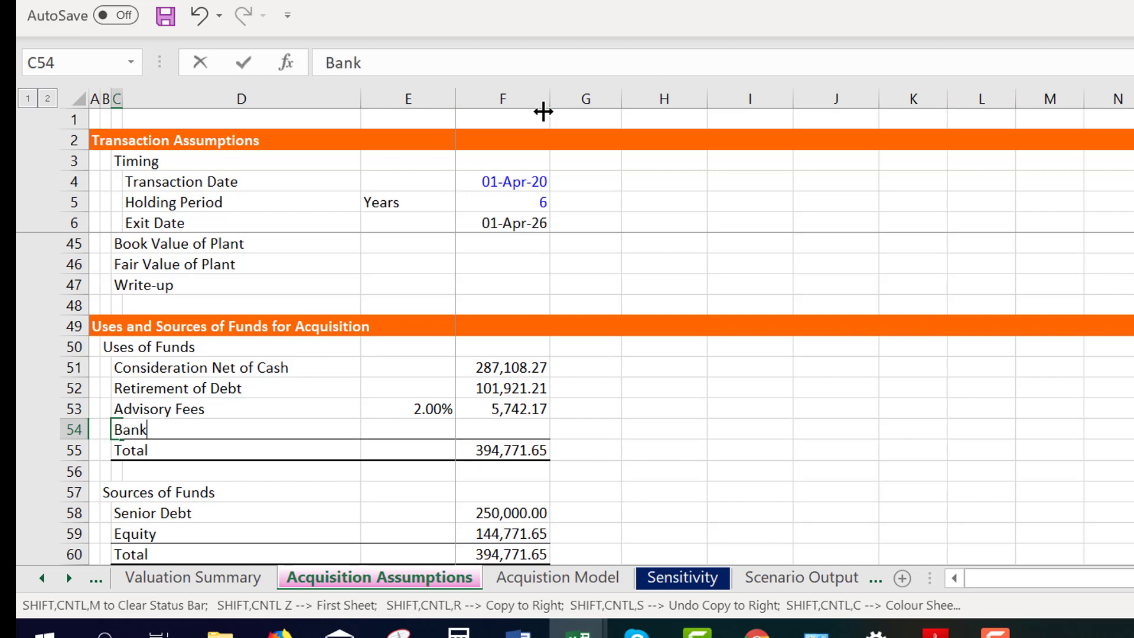
text(ing Fees)
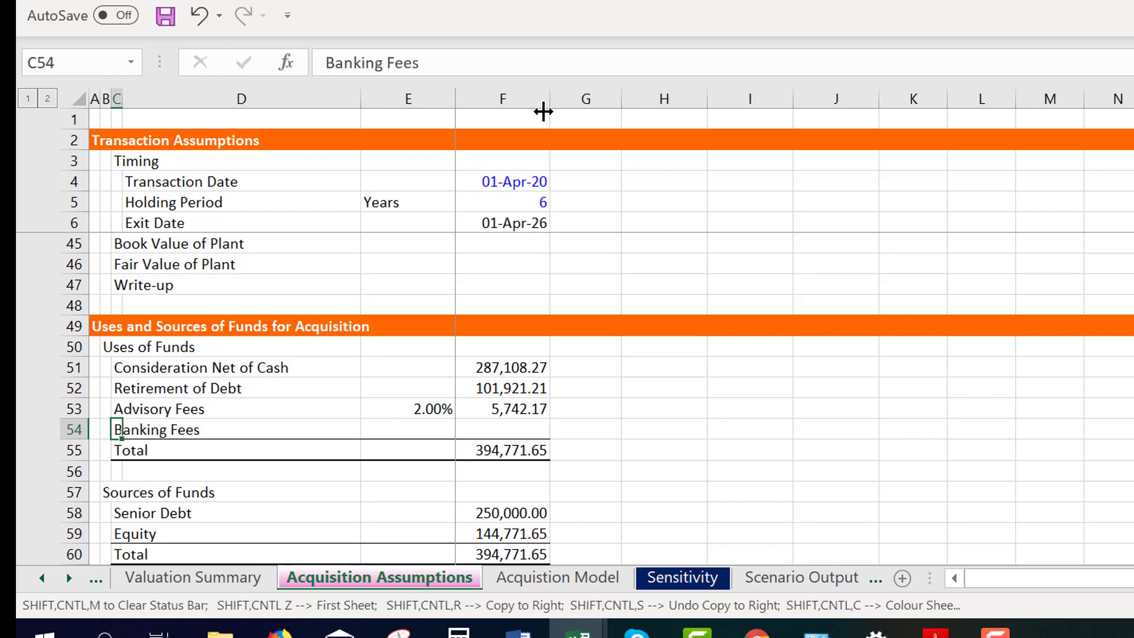
key(Return)
Link the Banking Fees percentage in E54 to the Debt Fees rate in F38 of the Financing section
key(Up)
key(Right)
key(Right)
key(Right)
key(Left)
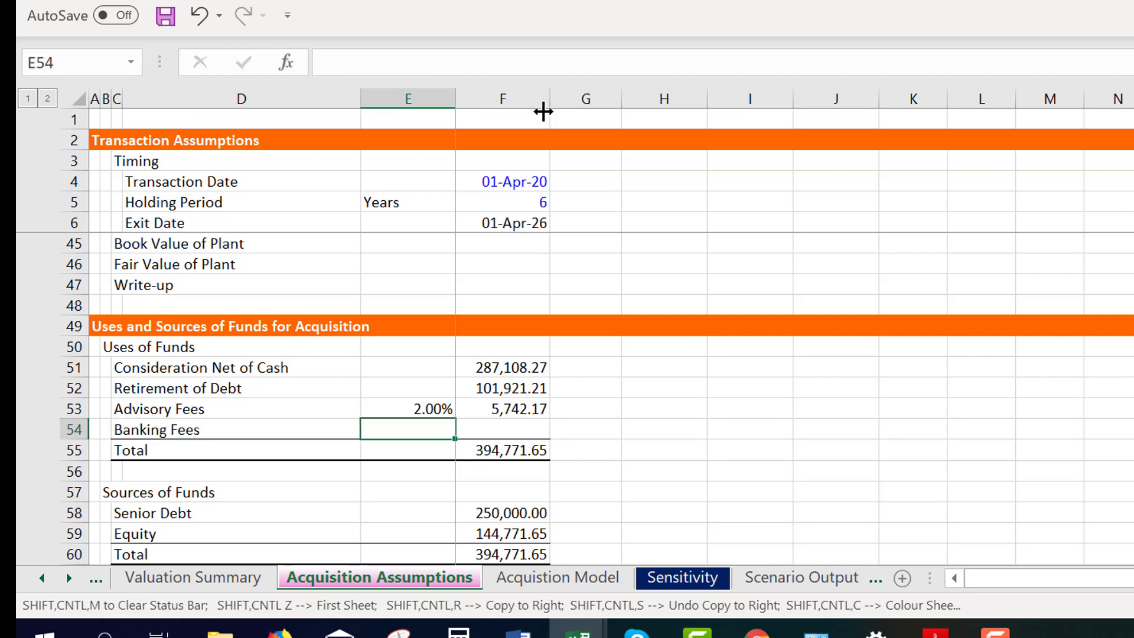
text(=)
key(Up)
key(Up)
key(Up)
key(Up)
key(Up)
key(Up)
key(Up)
key(Up)
key(Up)
key(Up)
key(Up)
key(Up)
key(Up)
key(Up)
key(Up)
key(Up)
key(Up)
key(Up)
key(Up)
key(Up)
key(Up)
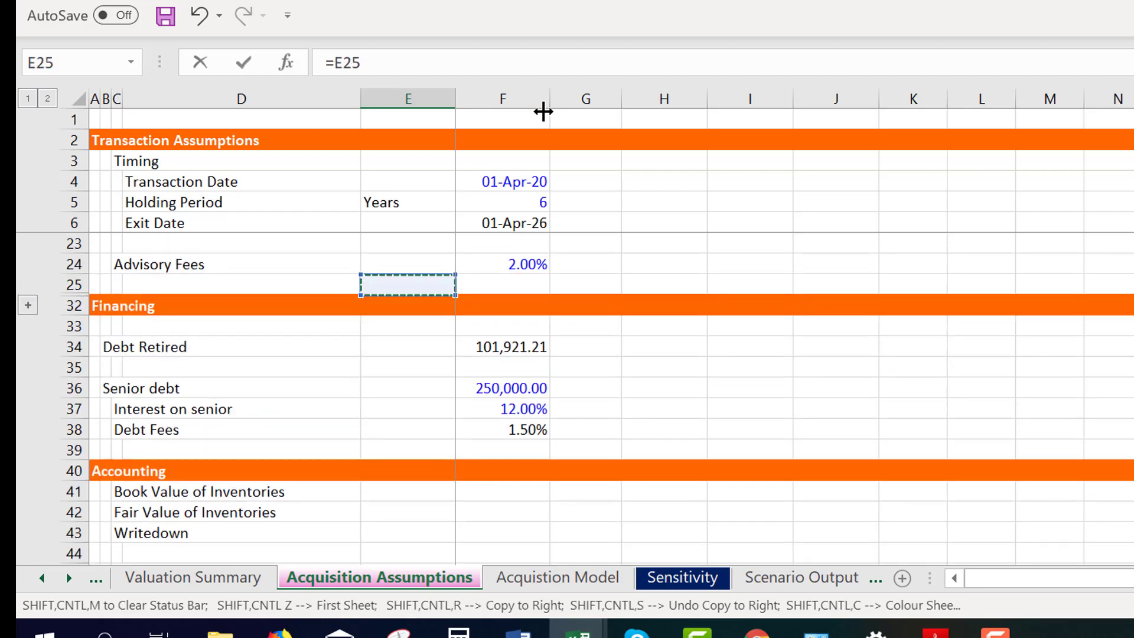
key(Up)
key(Up)
key(Down)
key(Down)
key(Down)
key(Down)
key(Down)
key(Down)
key(Down)
key(Down)
key(Down)
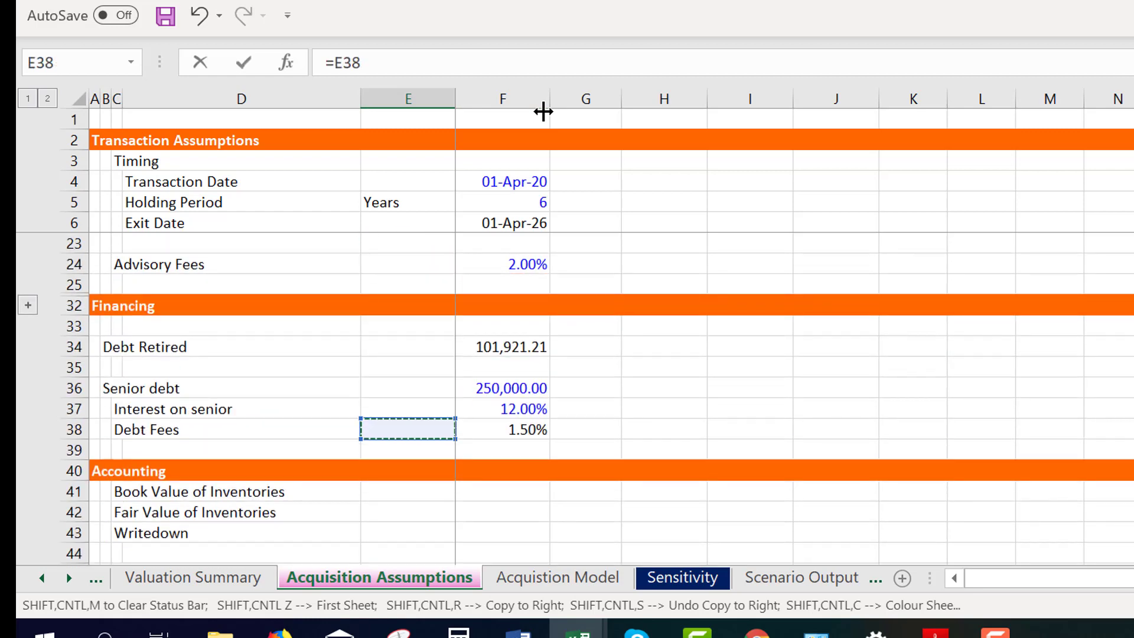
key(Right)
key(Return)
key(Up)
key(Right)
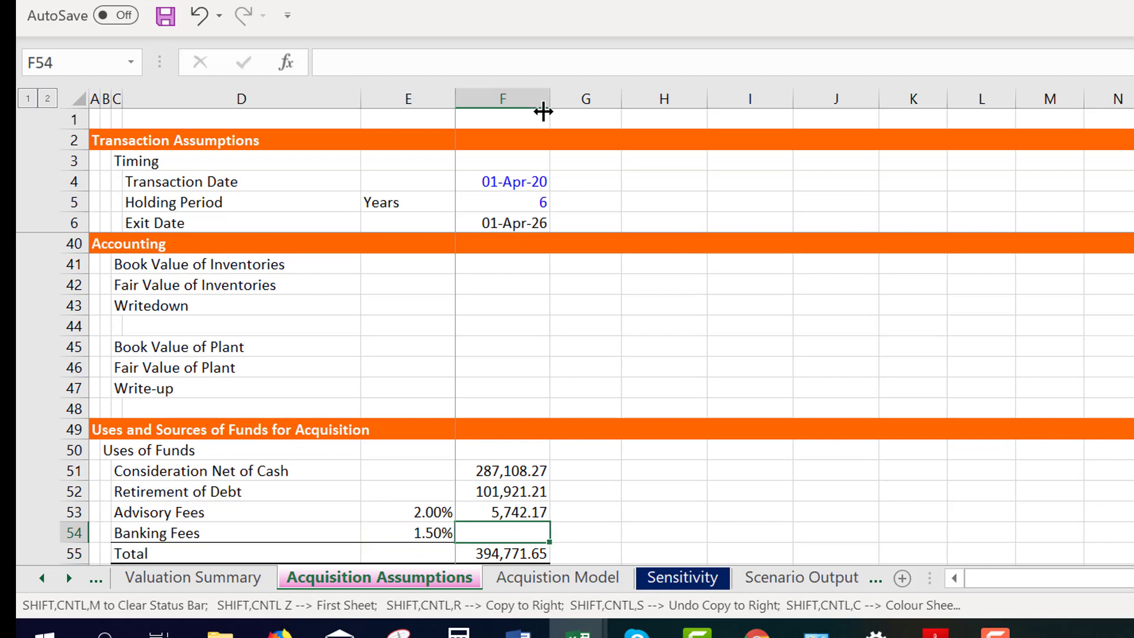
text(=)
key(Up)
key(Up)
key(Up)
key(Up)
key(Up)
key(Up)
key(Up)
key(Up)
key(Up)
key(Up)
key(Up)
key(Up)
key(Up)
key(Up)
key(Up)
key(Up)
key(Up)
key(Up)
key(Up)
key(Up)
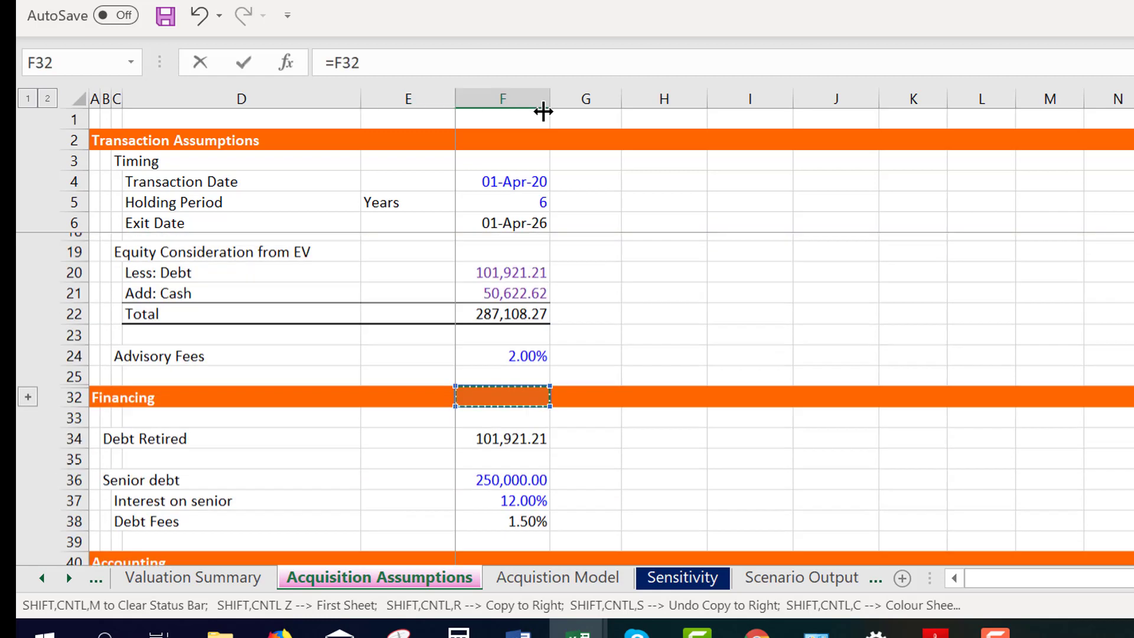
key(Up)
key(Down)
key(Down)
key(Down)
key(Down)
key(Down)
key(Down)
key(Down)
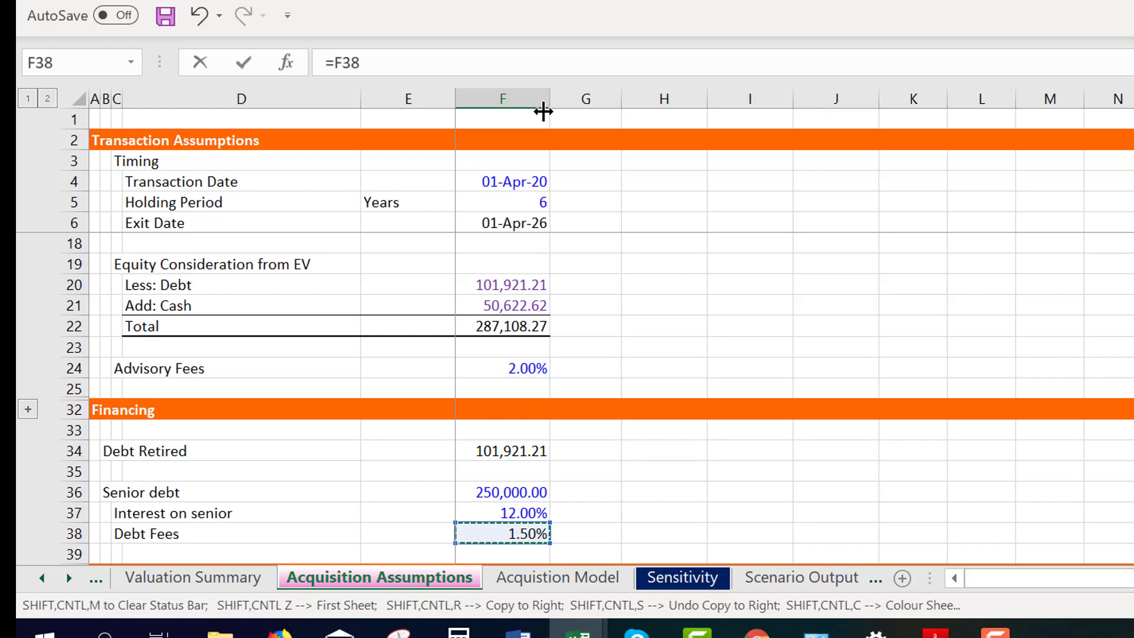
key(Up)
key(Up)
key(Escape)
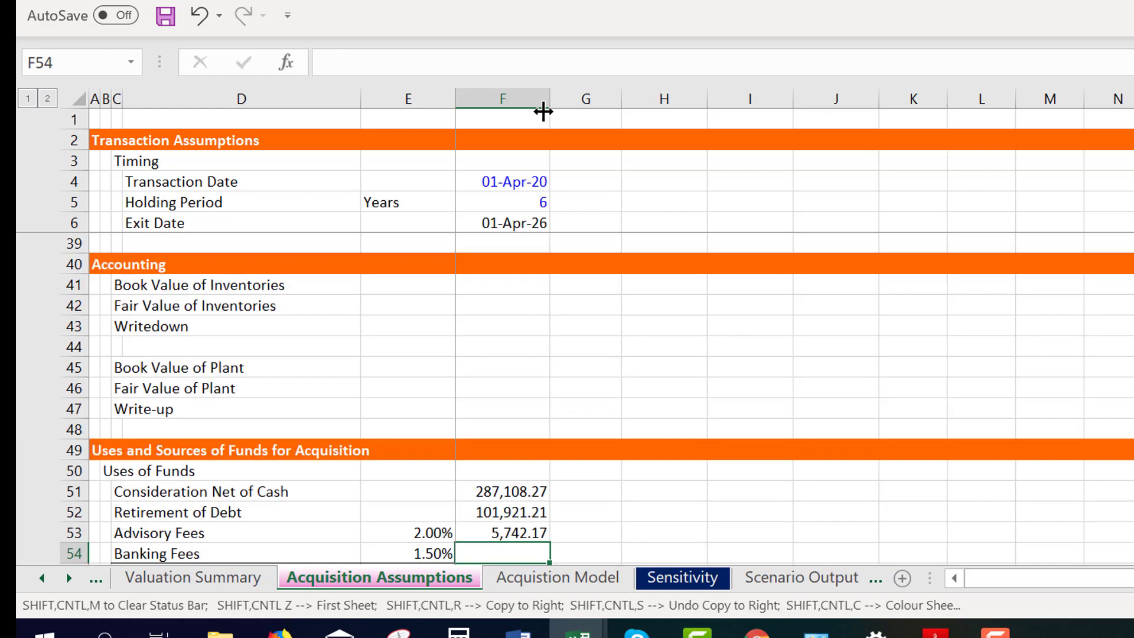
Calculate the Banking Fees amount in F54 as the E54 percentage multiplied by the Senior Debt in F58
key(Down)
key(Down)
key(Down)
key(Down)
key(Down)
key(Down)
key(Down)
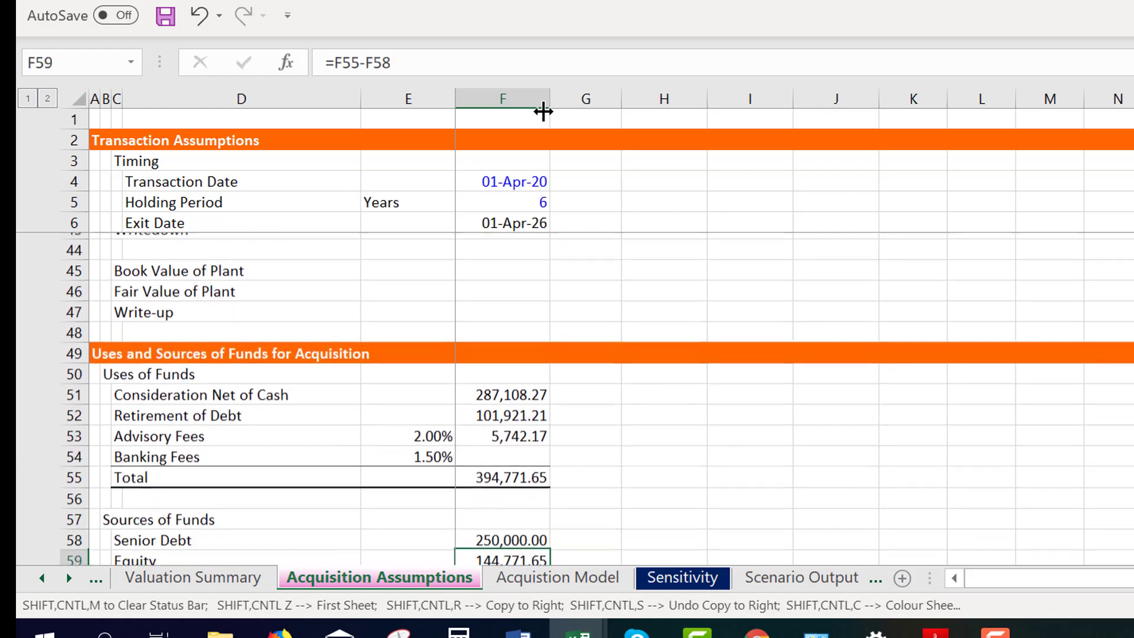
key(Up)
key(Up)
key(Up)
key(Up)
key(Up)
key(Up)
key(Up)
key(Up)
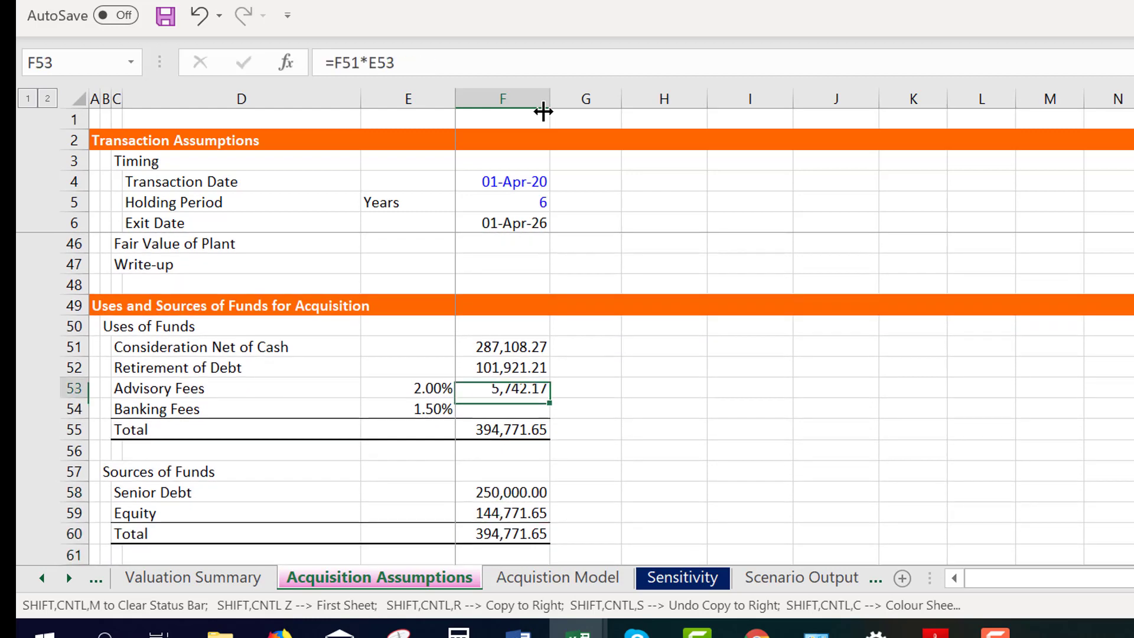
key(Down)
text(=)
key(Left)
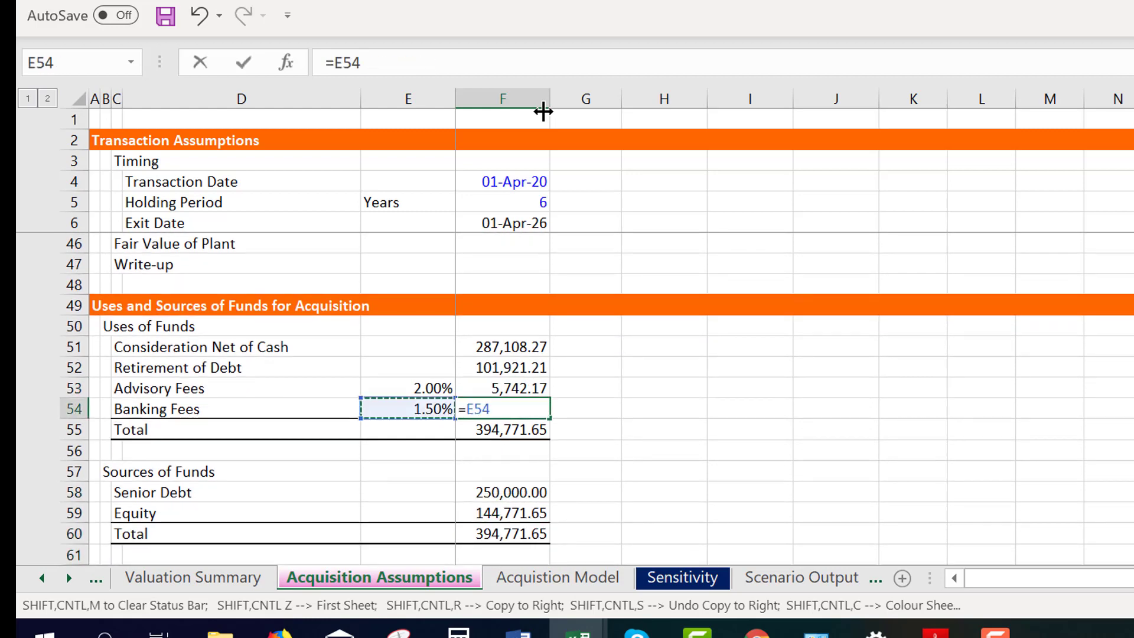
text(*)
key(Down)
key(Down)
key(Down)
key(Down)
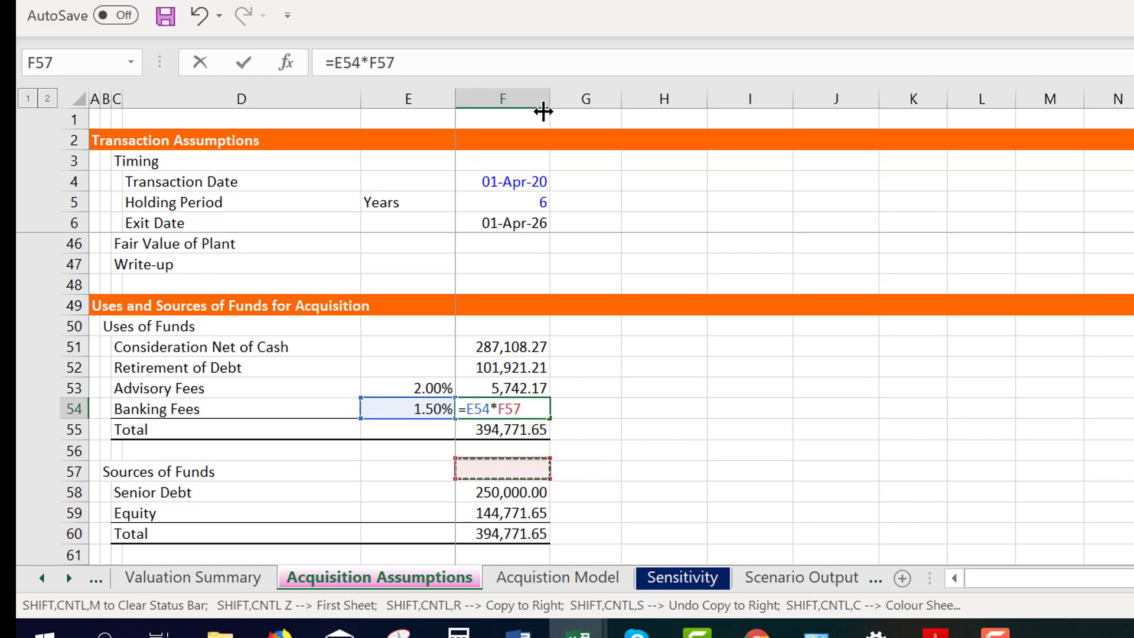
key(Return)
key(Up)
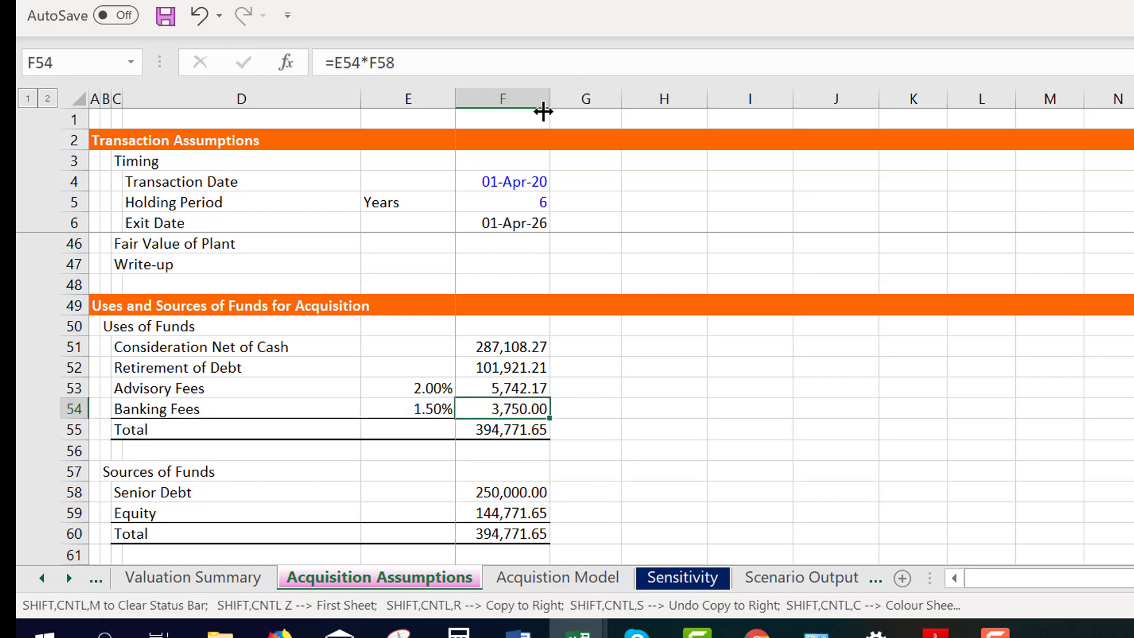
Check the Sources of Funds formulas for Senior Debt, Total and Equity, and trace the cells the Equity formula in F59 uses
key(Down)
key(Down)
key(Down)
key(Down)
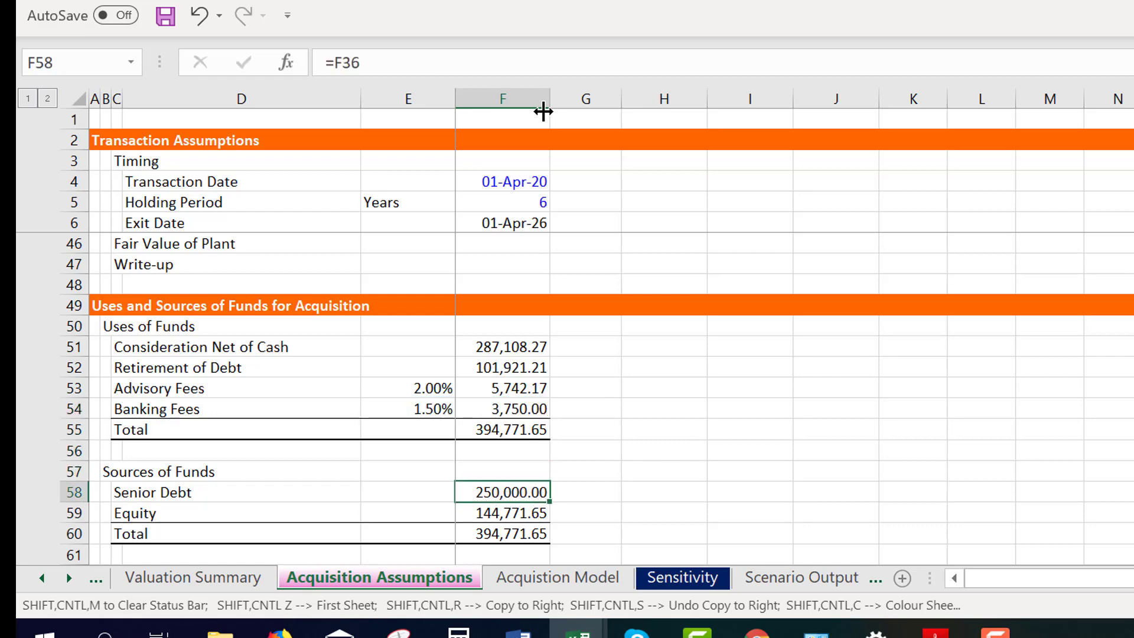
key(Up)
key(Down)
key(Up)
key(Up)
key(Up)
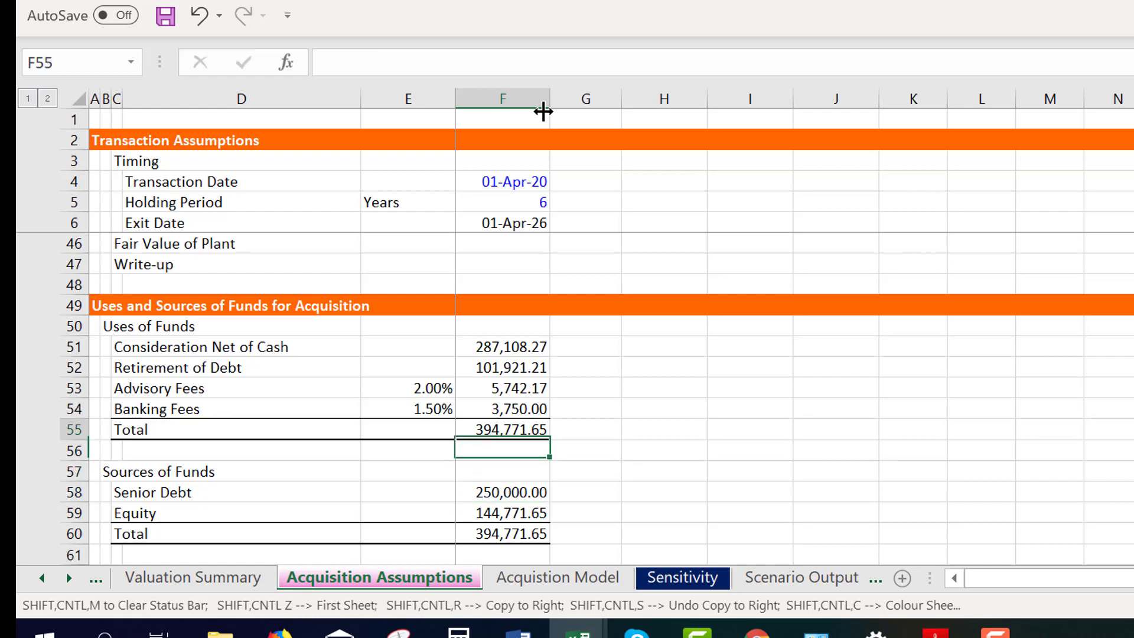
key(Down)
key(Down)
key(Down)
key(Down)
key(Down)
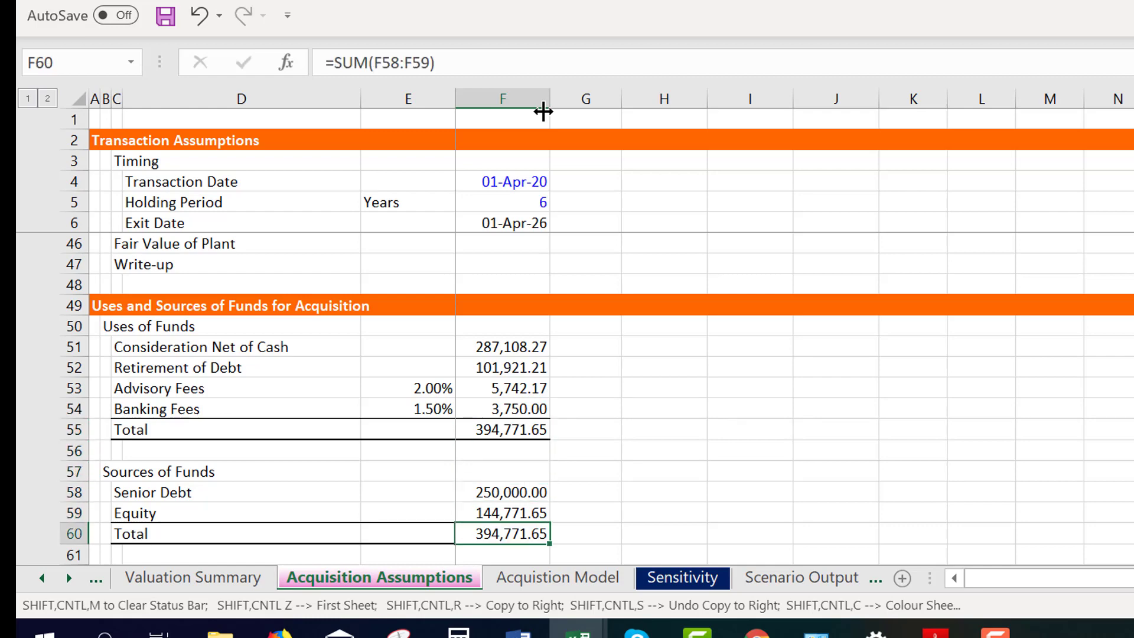
key(Up)
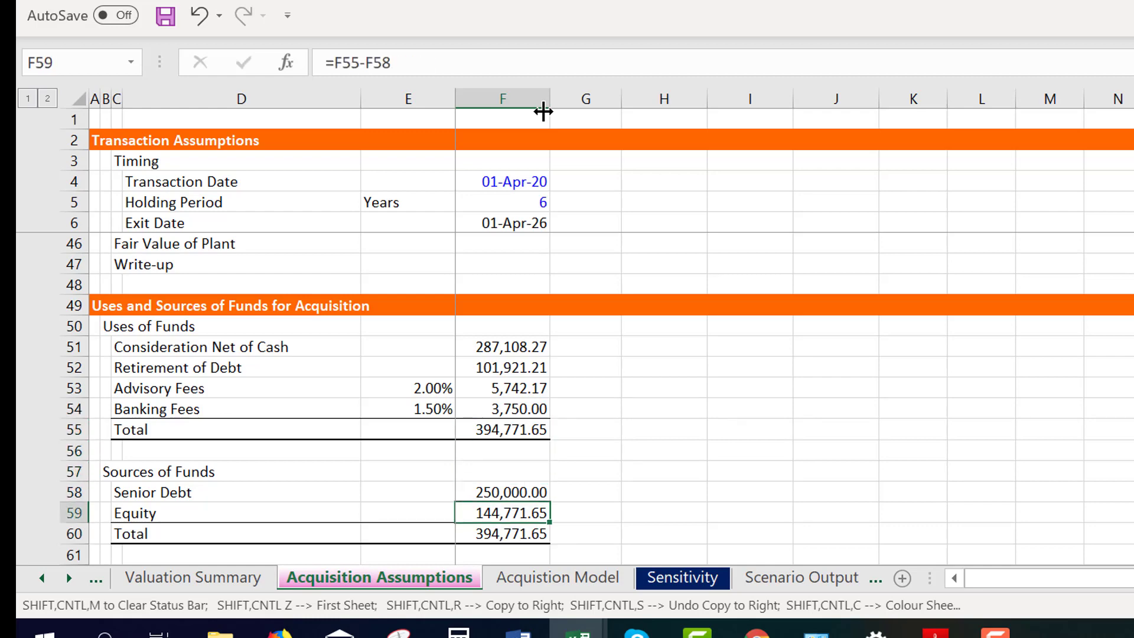
key(F2)
key(Escape)
Review the uses and sources formulas line by line, from Consideration Net of Cash in F51 to the Sources Total in F60
key(Up)
key(Up)
key(Up)
key(Up)
key(Up)
key(Up)
key(Up)
key(Up)
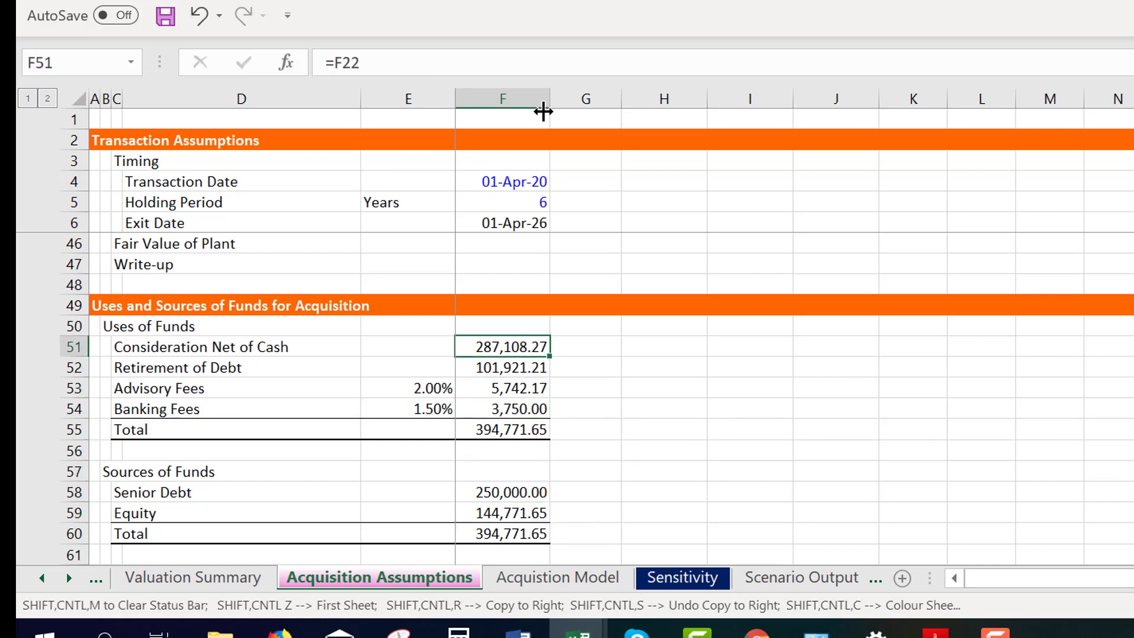
key(Down)
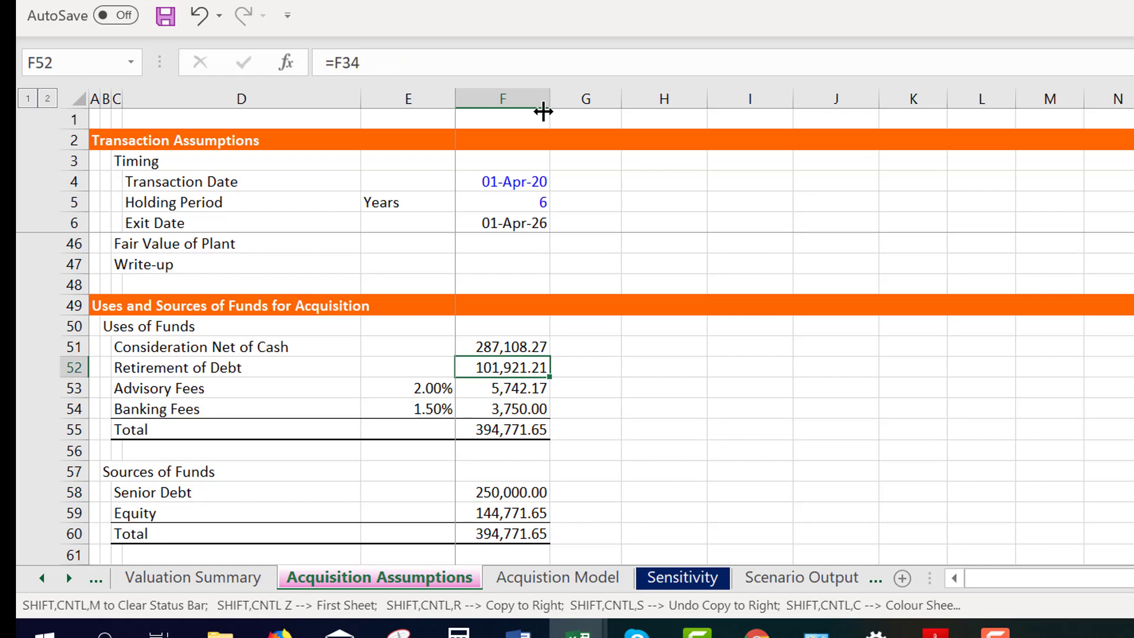
key(Down)
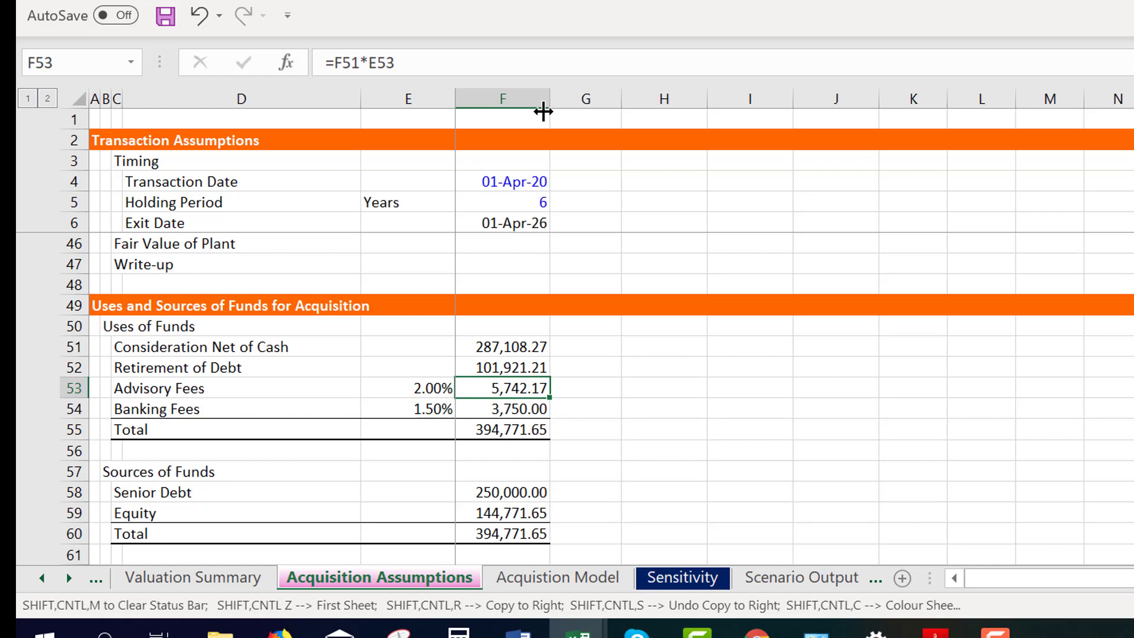
key(Down)
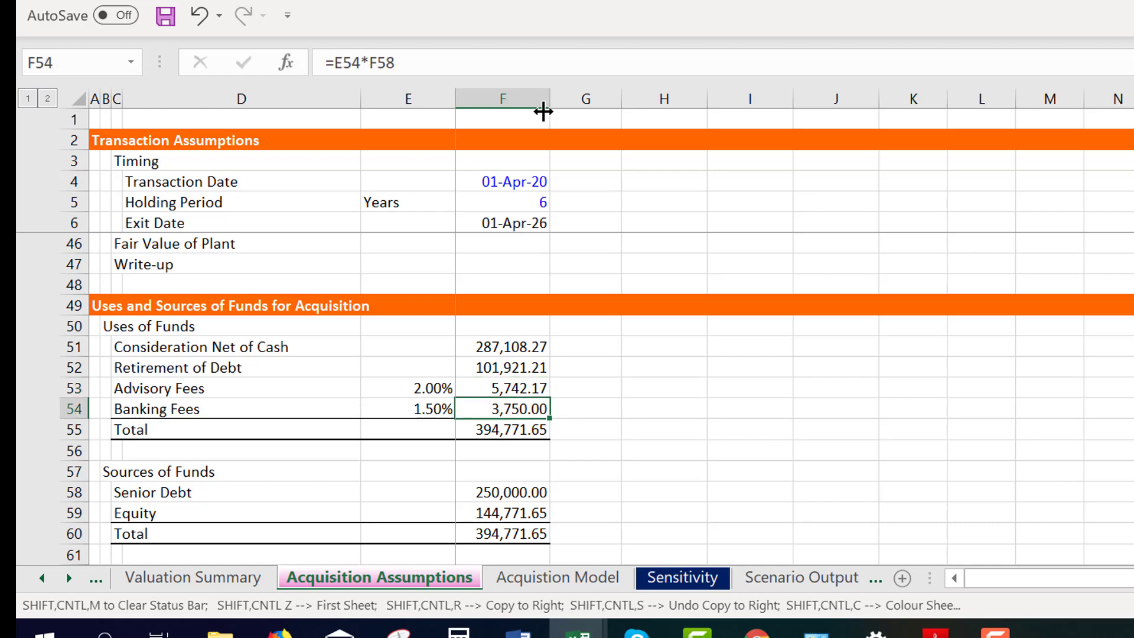
key(Down)
key(Down)
key(Down)
key(Down)
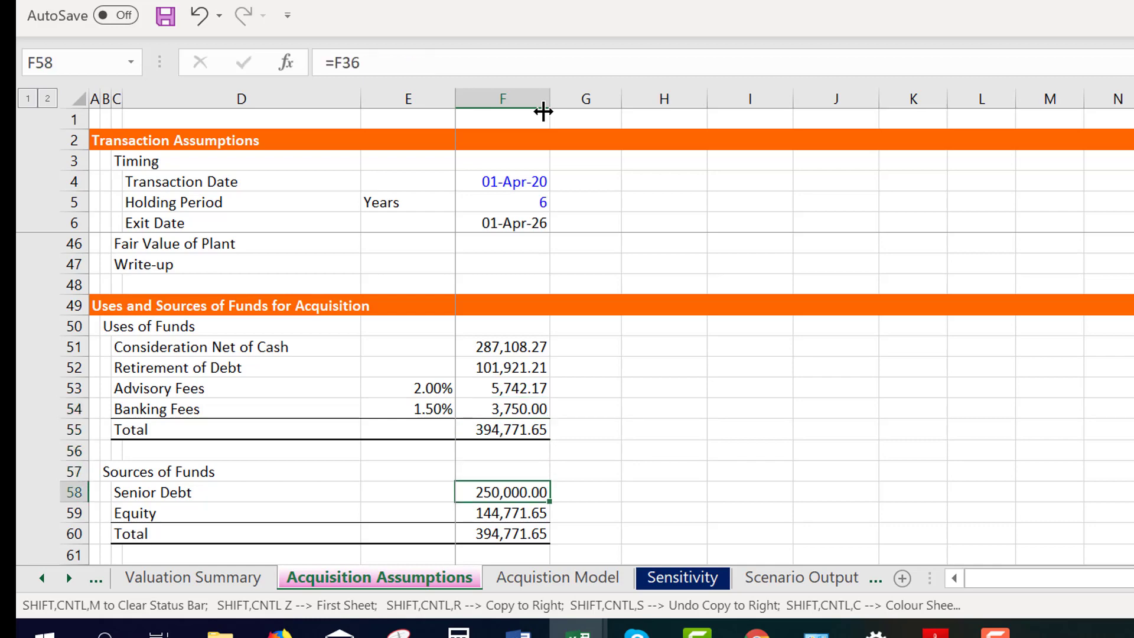
key(Down)
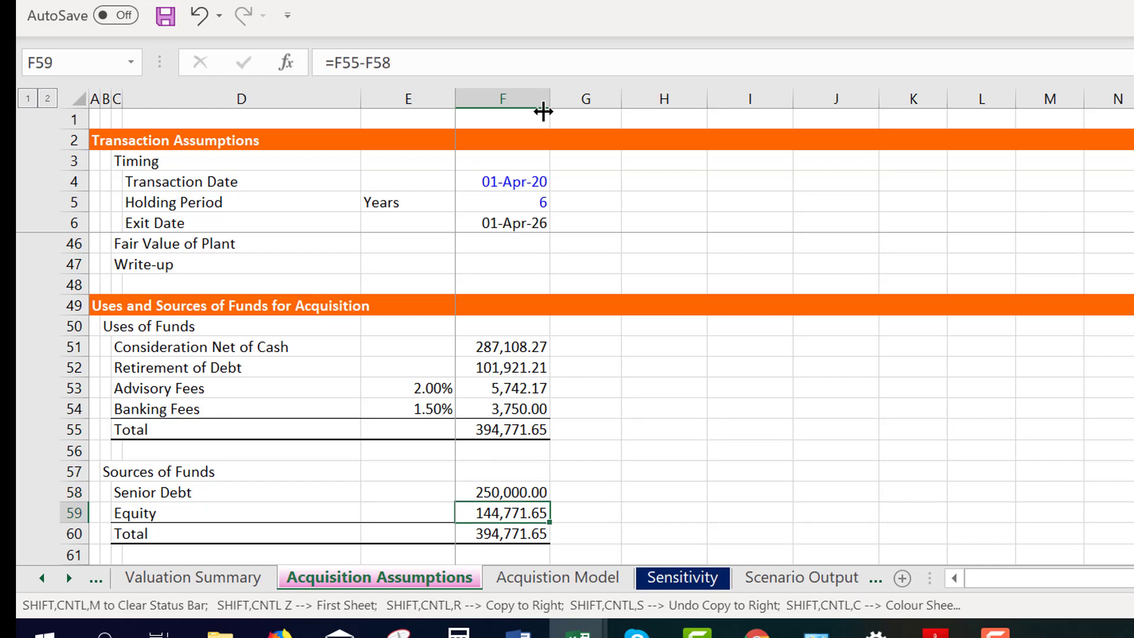
key(Down)
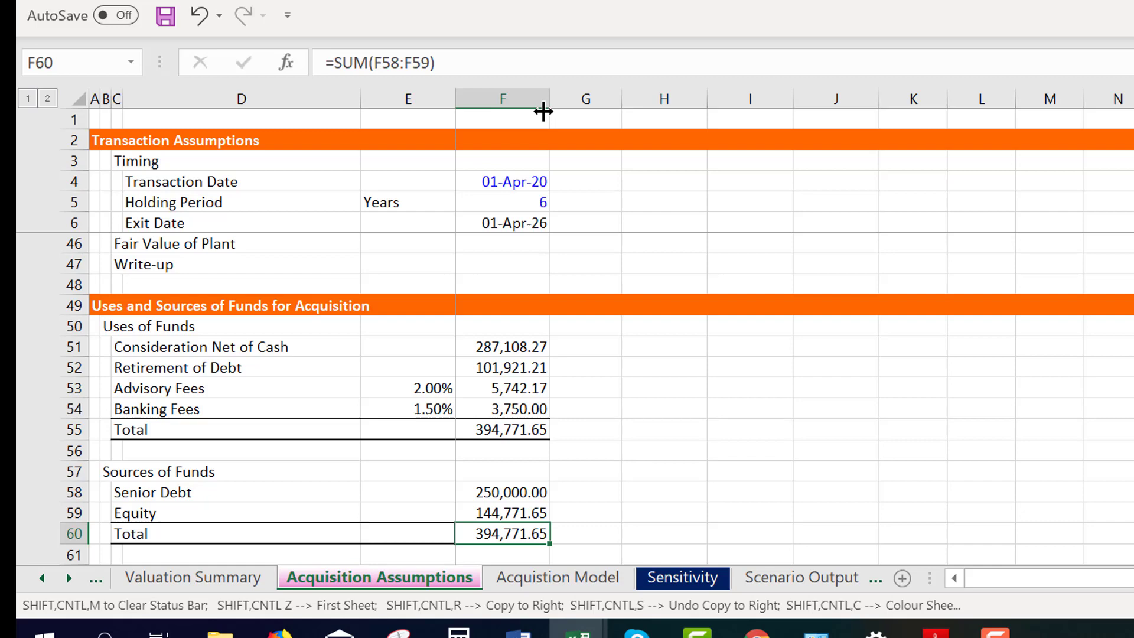
On the Acquistion Model sheet, examine the Pre-tax Cash Flow formulas in column I of the Financial Model with Debt section
key(ctrl+Page_Down)
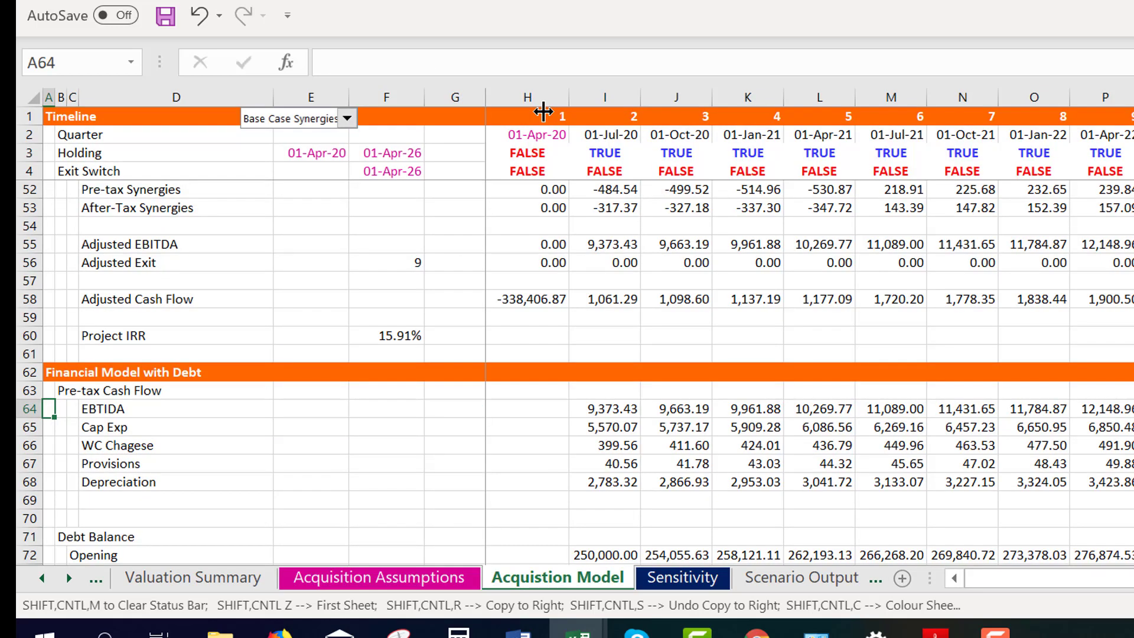
key(Down)
key(Right)
key(Right)
key(Right)
key(Right)
key(Right)
key(Right)
key(Right)
key(Right)
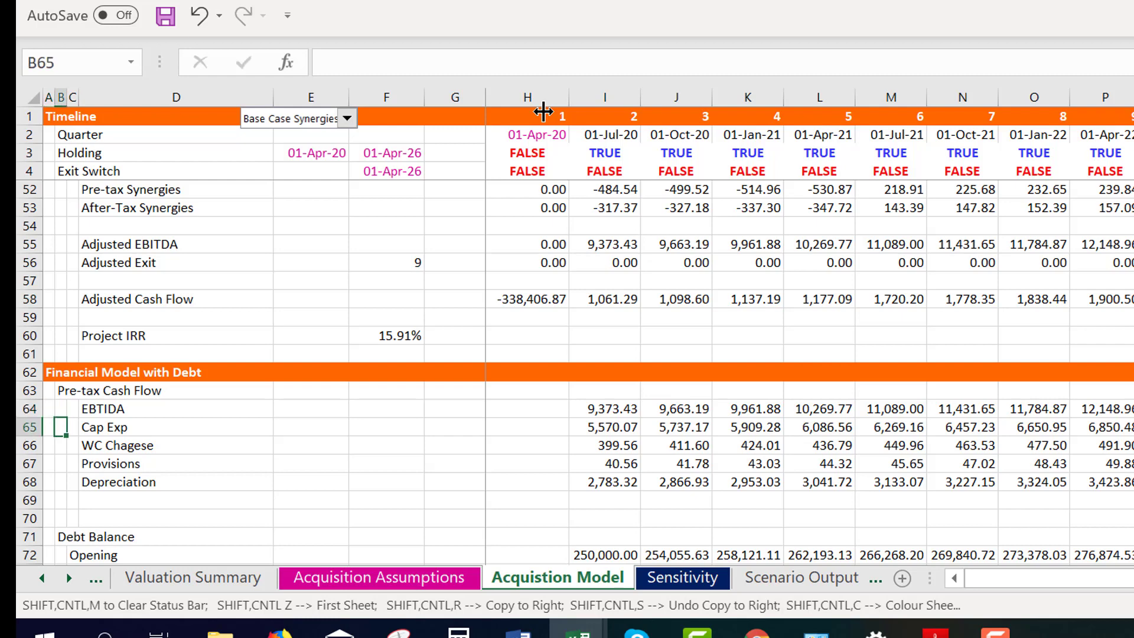
key(Down)
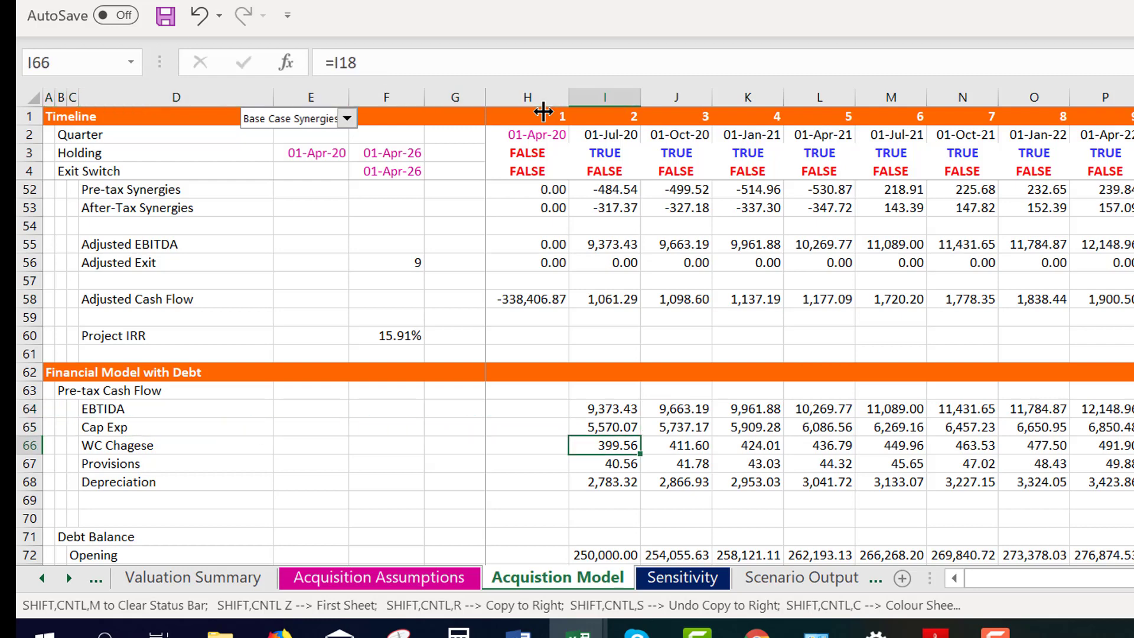
key(Down)
key(Up)
key(Up)
key(Up)
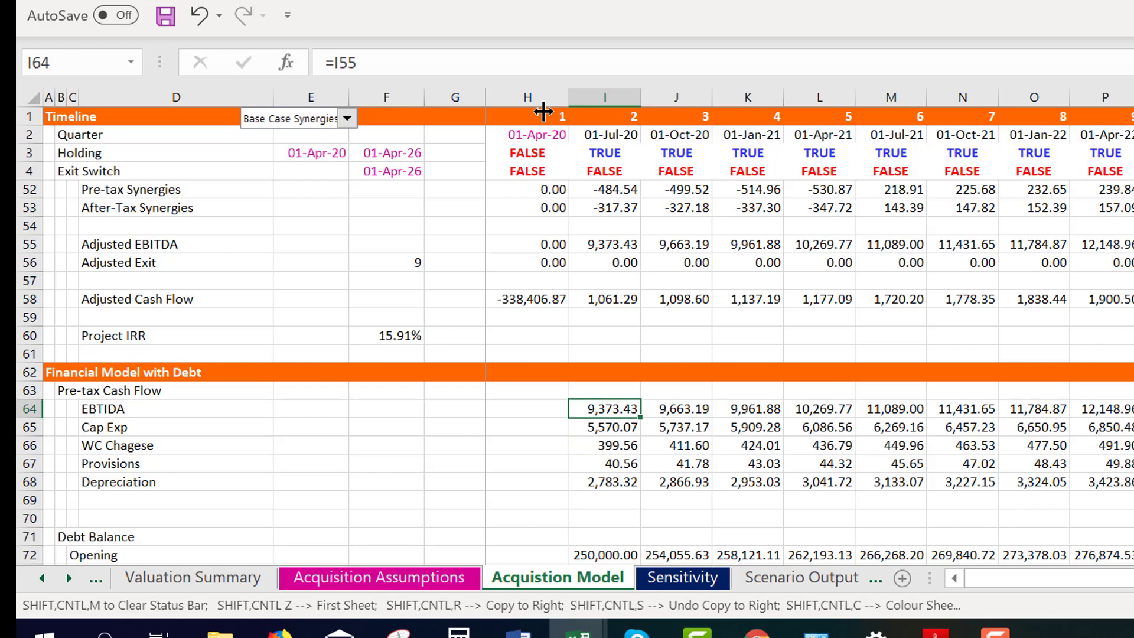
key(Down)
key(Down)
key(Down)
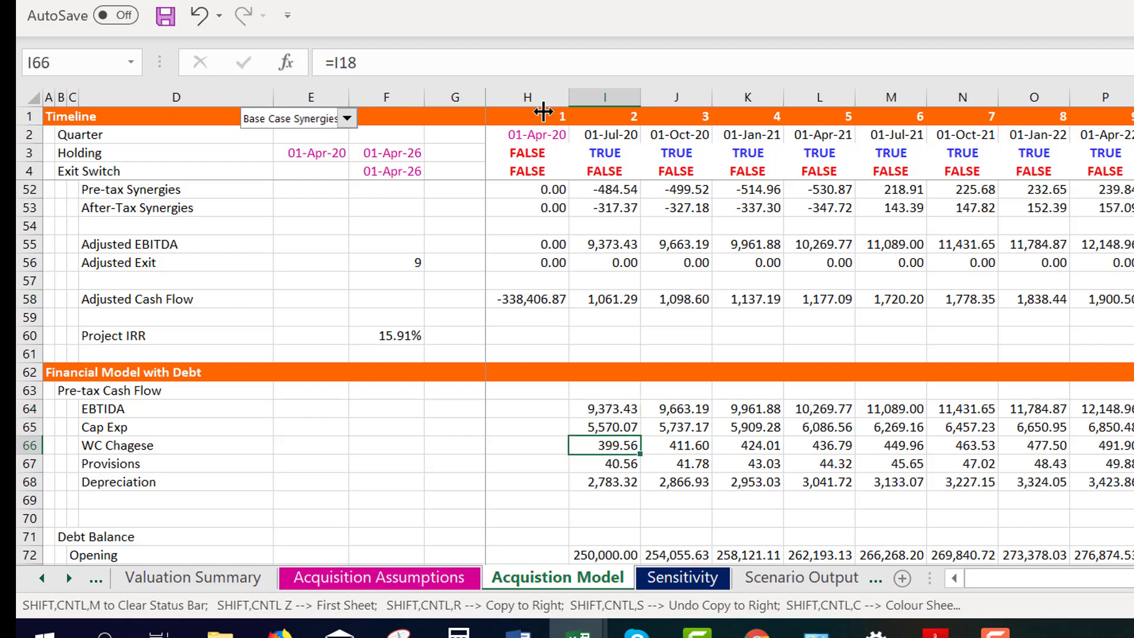
Correct the misspelled working capital label in D66 under Pre-tax Cash Flow to "WC Changes"
key(Up)
key(Left)
key(Left)
key(Left)
key(Left)
key(Left)
key(Left)
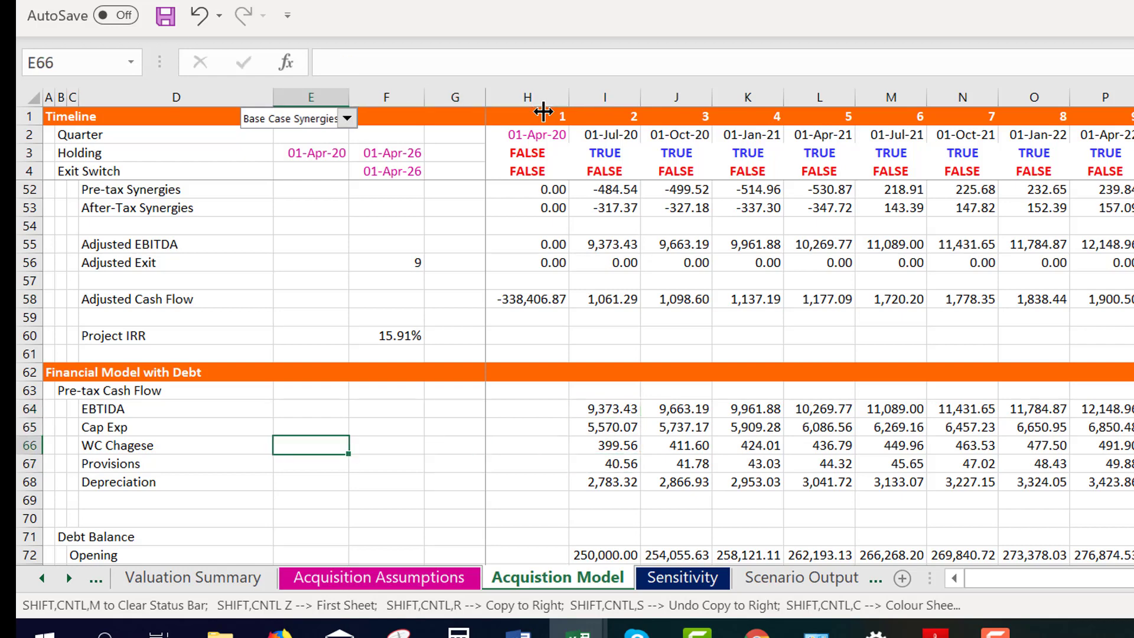
key(Right)
key(F2)
key(BackSpace)
key(BackSpace)
key(BackSpace)
key(BackSpace)
key(BackSpace)
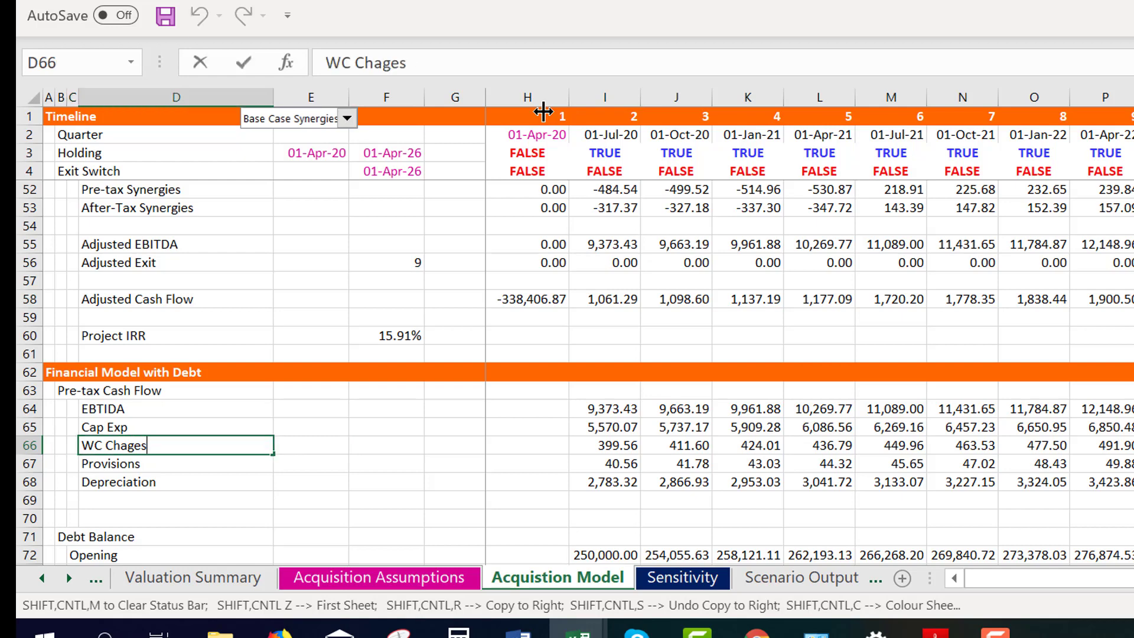
key(BackSpace)
key(BackSpace)
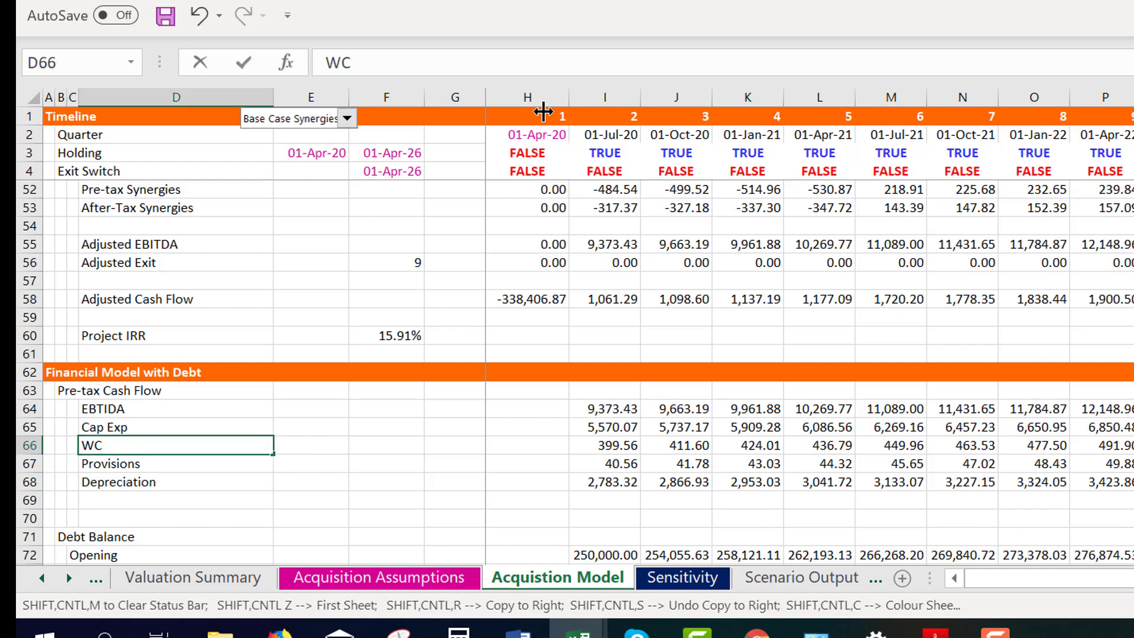
text(Changes)
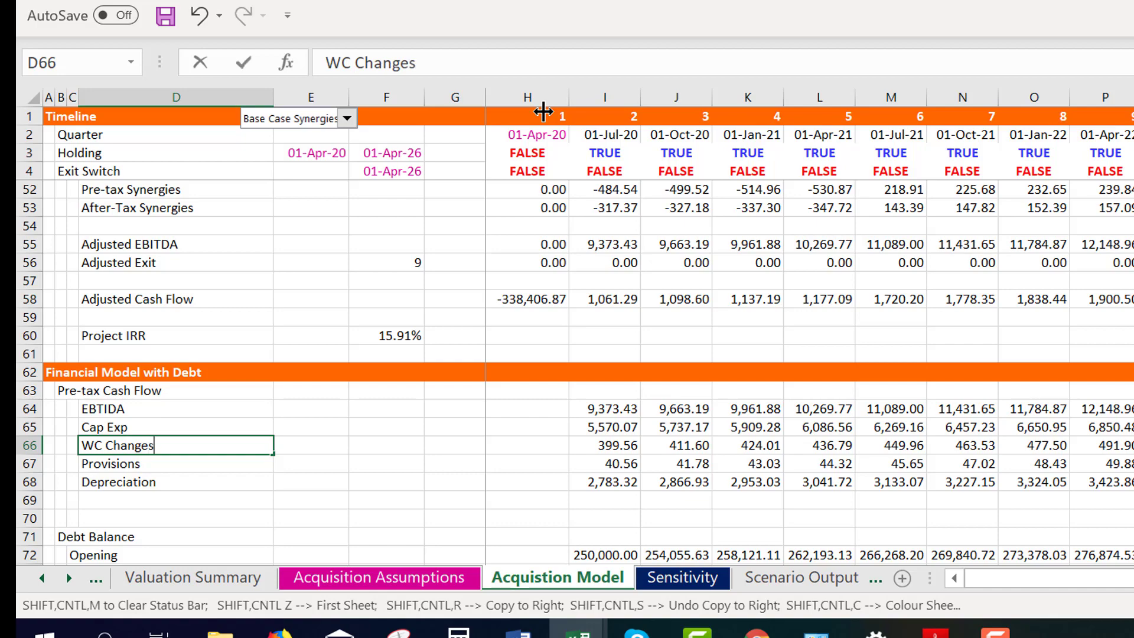
key(Return)
Review the layout of the debt model, from the Pre-tax Cash Flow rows through Debt Balance to the start of Cash Waterfall
key(Down)
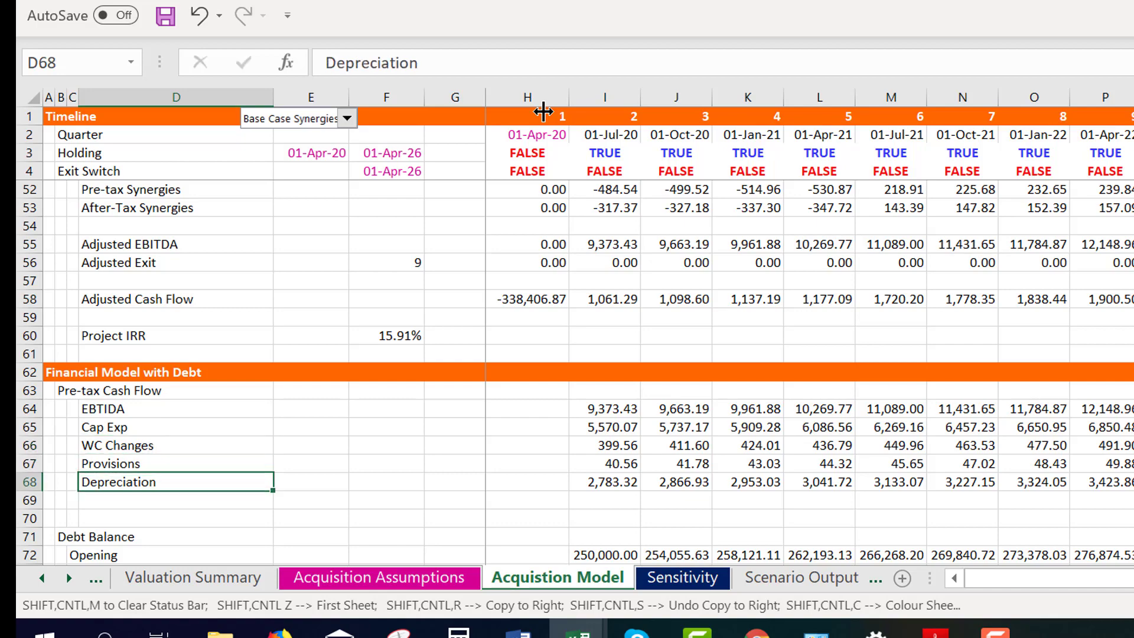
key(Down)
key(Down)
key(Up)
key(Up)
key(Down)
key(Down)
key(Down)
key(Down)
key(Down)
key(Down)
key(Down)
key(Down)
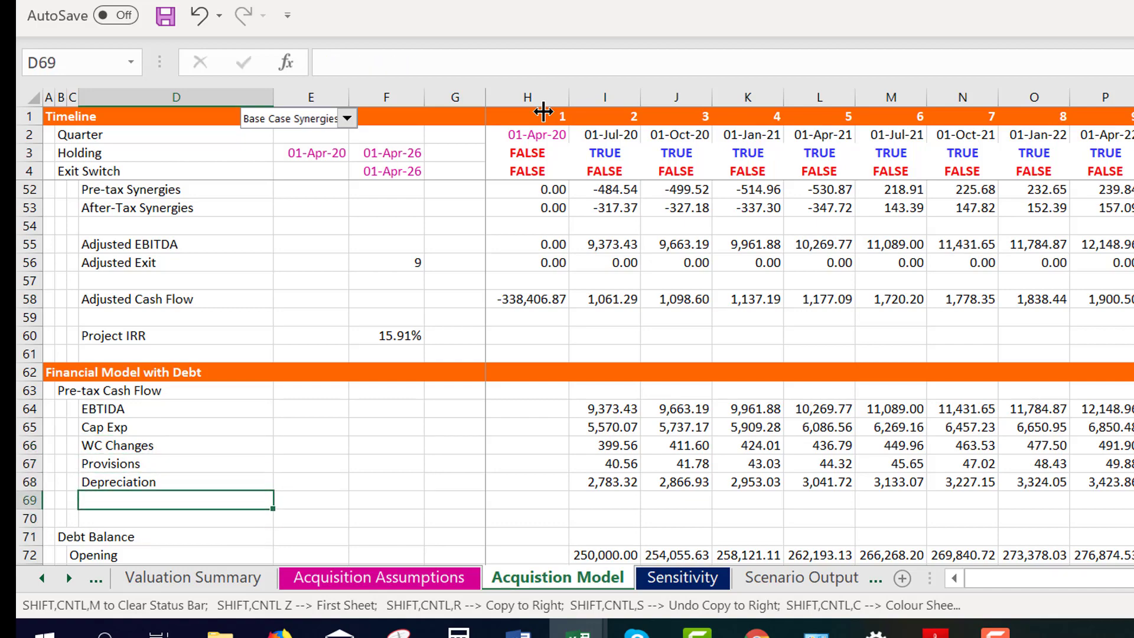
key(Down)
key(Down)
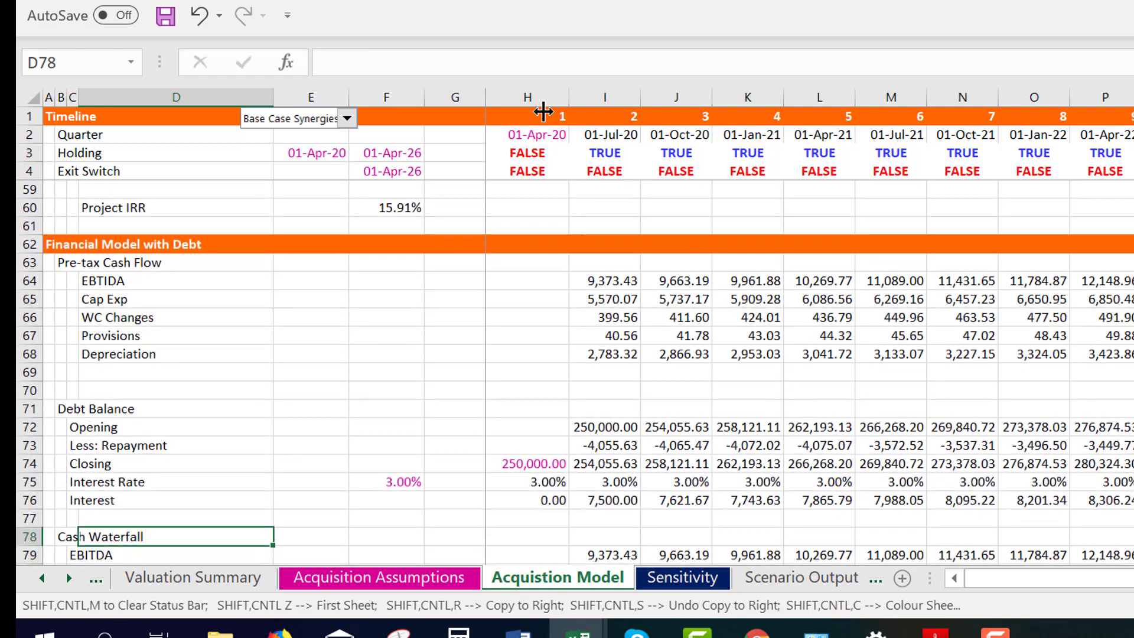
key(Up)
key(Up)
key(Up)
key(Up)
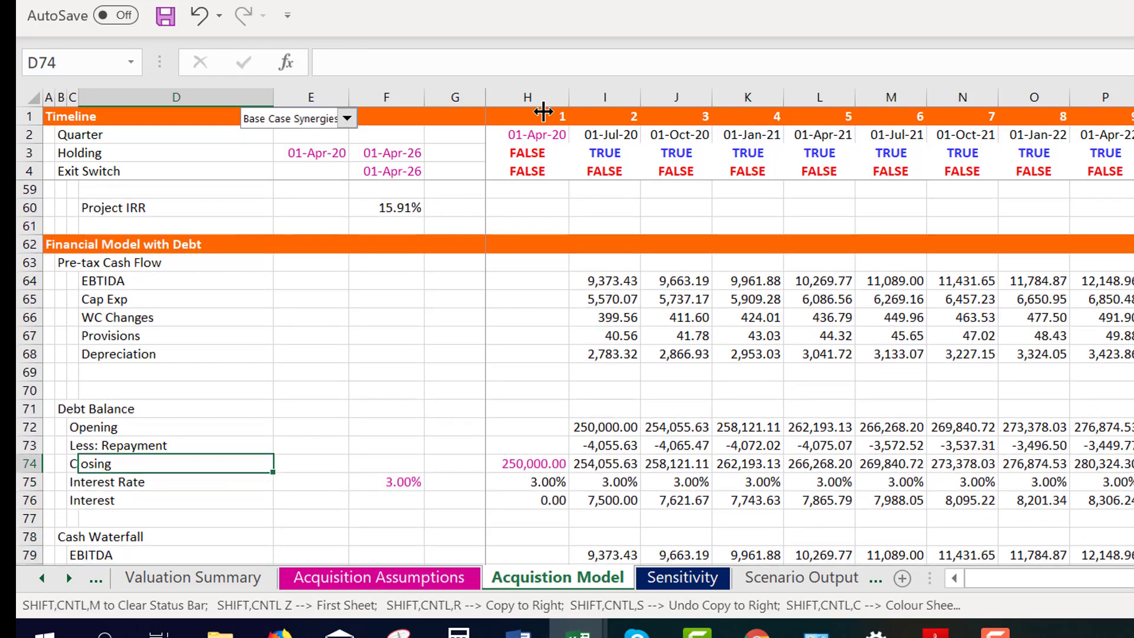
key(Up)
key(Up)
key(Up)
key(Up)
key(Up)
key(Up)
key(Up)
key(Up)
key(Up)
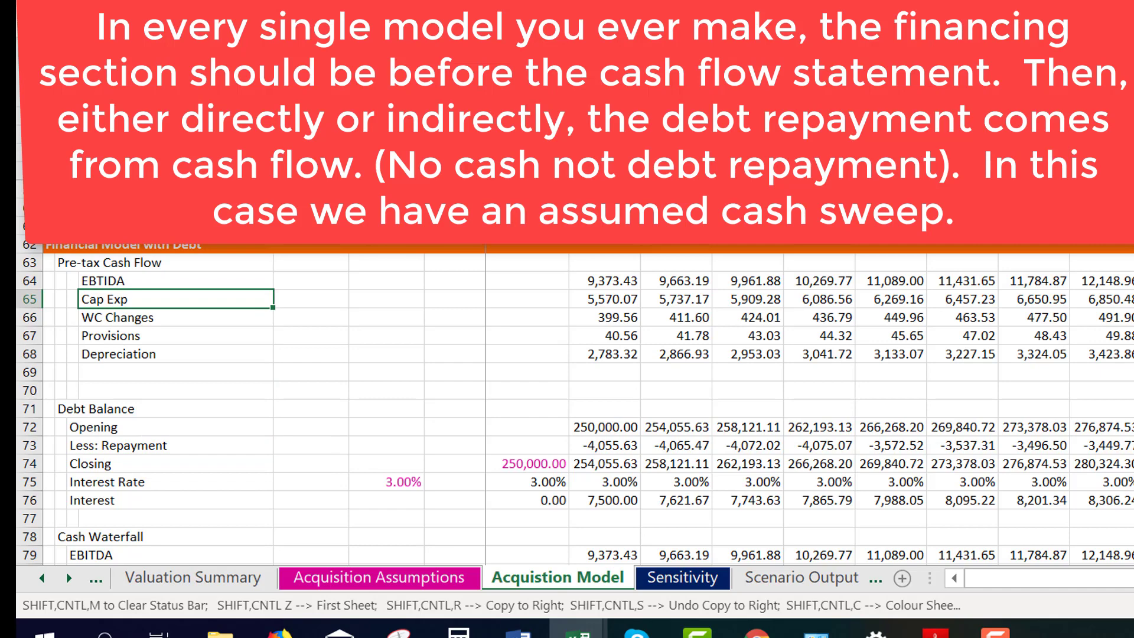
On the Financial Model sheet, review the layout from Assumptions through the Pre-tax Cash Flow section down to Change in Working Capital
key(ctrl+Page_Up)
key(ctrl+Page_Up)
key(ctrl+Page_Up)
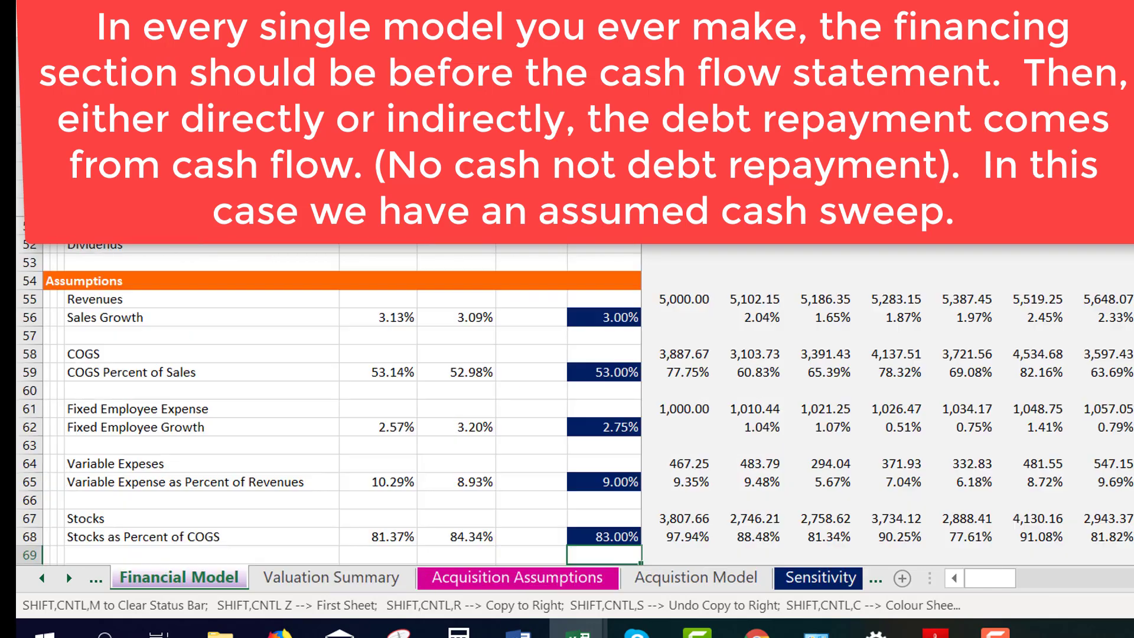
key(Left)
key(Left)
key(Left)
key(Left)
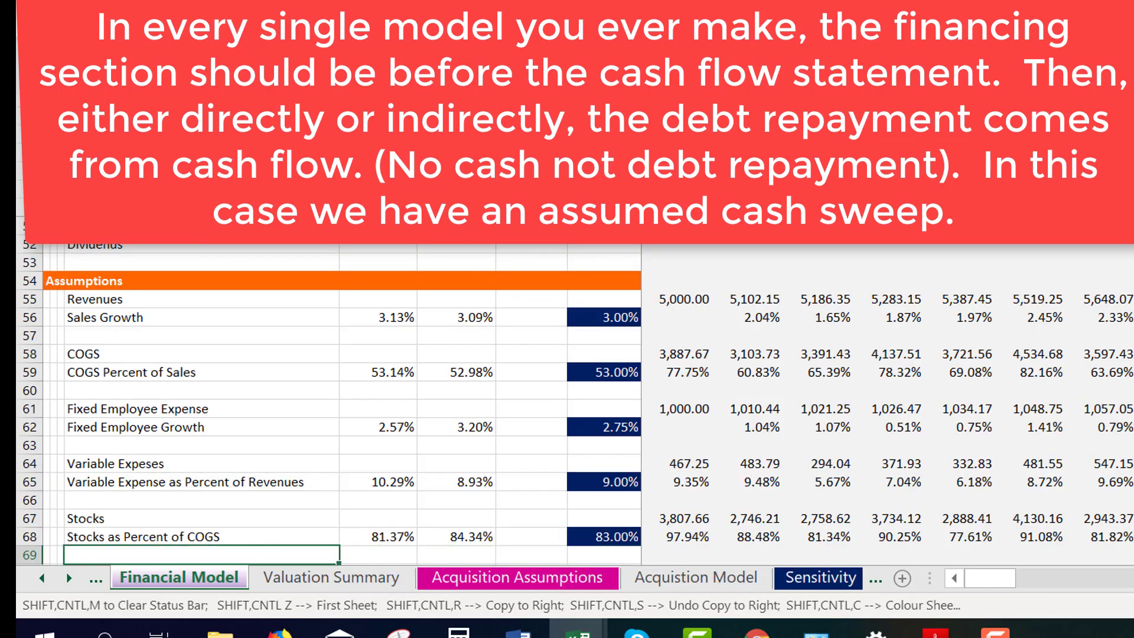
key(Down)
key(Down)
key(Down)
key(Down)
key(Down)
key(Down)
key(Down)
key(Down)
key(Down)
key(Down)
key(Down)
key(Down)
key(Down)
key(Down)
key(Down)
key(Down)
key(Down)
key(Down)
key(Down)
key(Down)
key(Down)
key(Down)
key(Down)
key(Down)
key(Down)
key(Down)
key(Down)
key(Down)
key(Down)
key(Down)
key(Down)
key(Down)
key(Down)
key(Down)
key(Down)
key(Down)
key(Down)
key(Down)
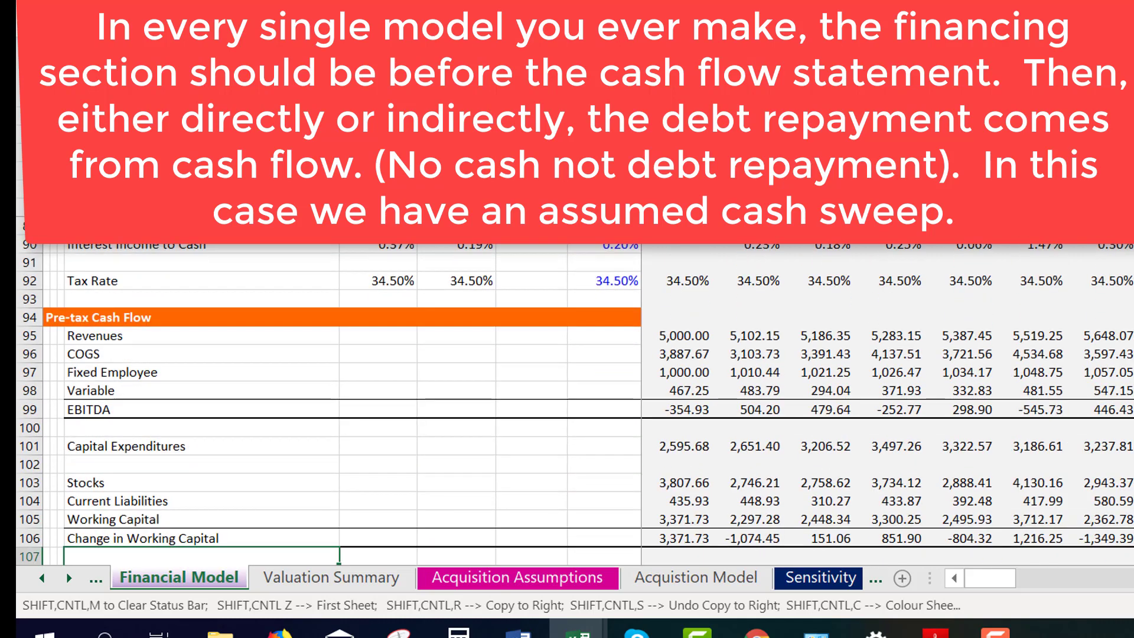
Return to the Financial Model with Debt section on the Acquistion Model sheet
key(ctrl+Page_Down)
key(ctrl+Page_Down)
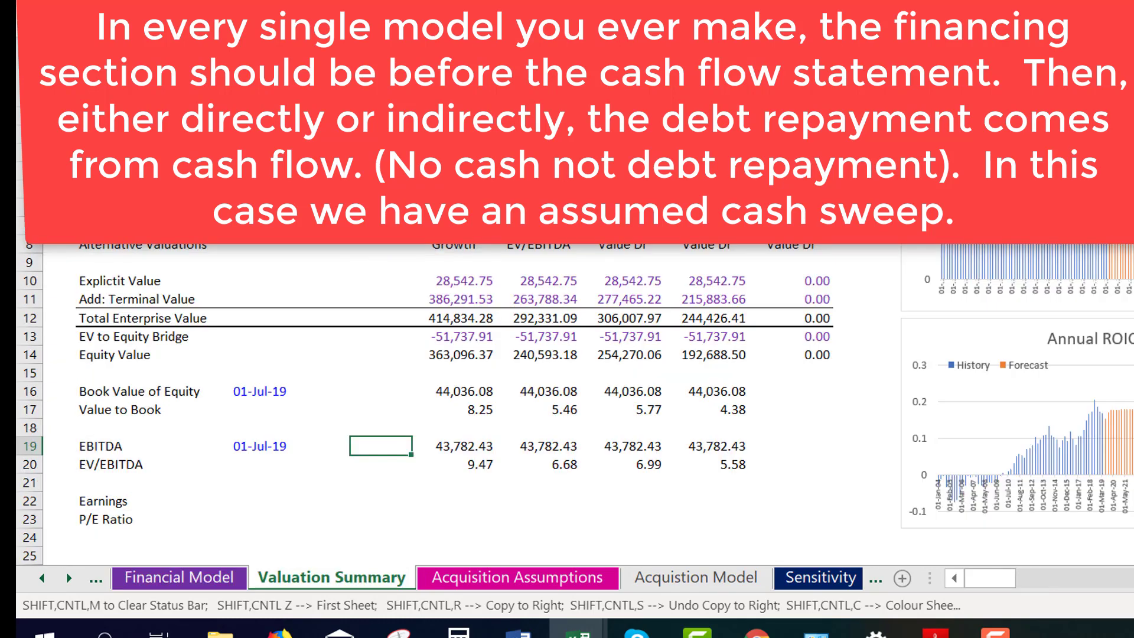
key(ctrl+Page_Down)
key(ctrl+Page_Down)
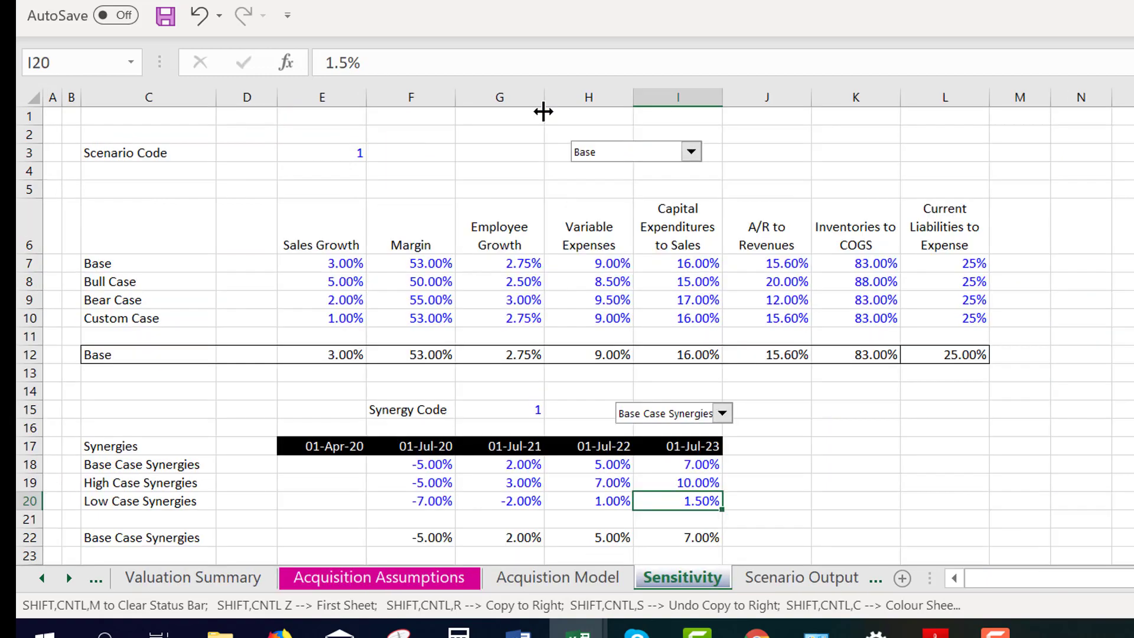
key(ctrl+Page_Up)
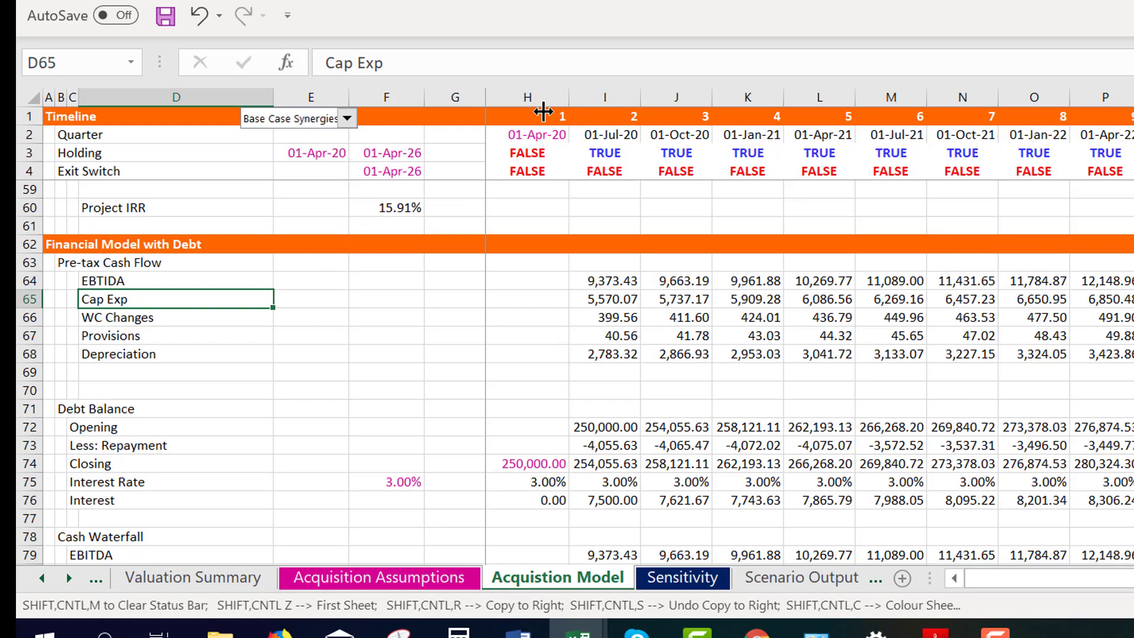
Examine the Debt Balance block from the Opening row to the initial Closing balance formula in H74
key(Down)
key(Down)
key(Left)
key(Left)
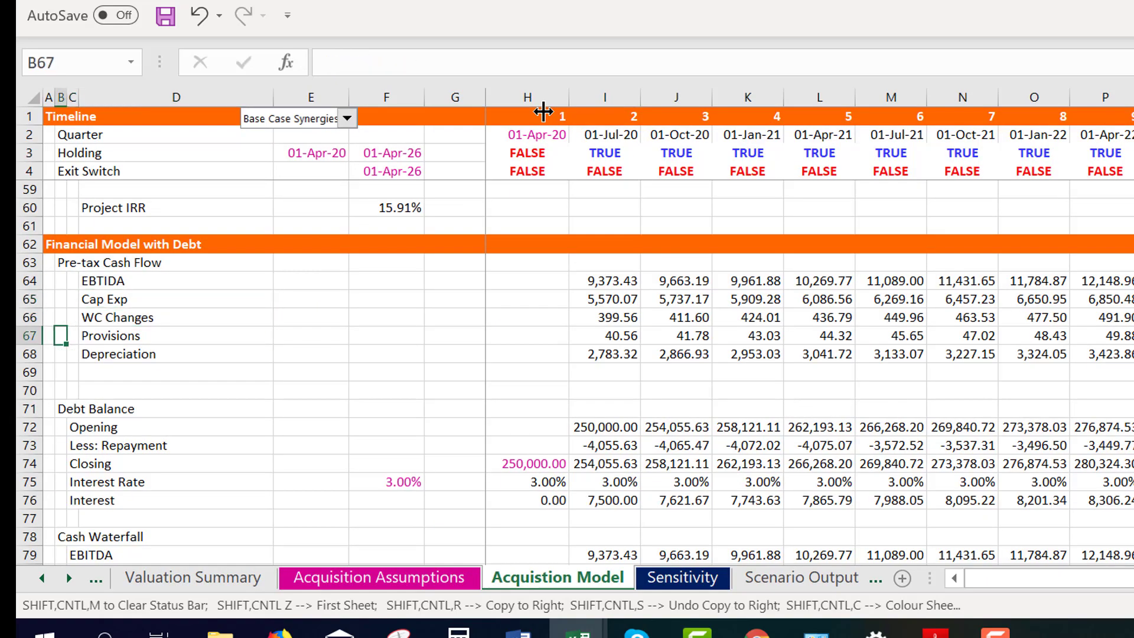
key(Down)
key(Down)
key(Down)
key(Down)
key(Down)
key(Right)
key(Right)
key(Right)
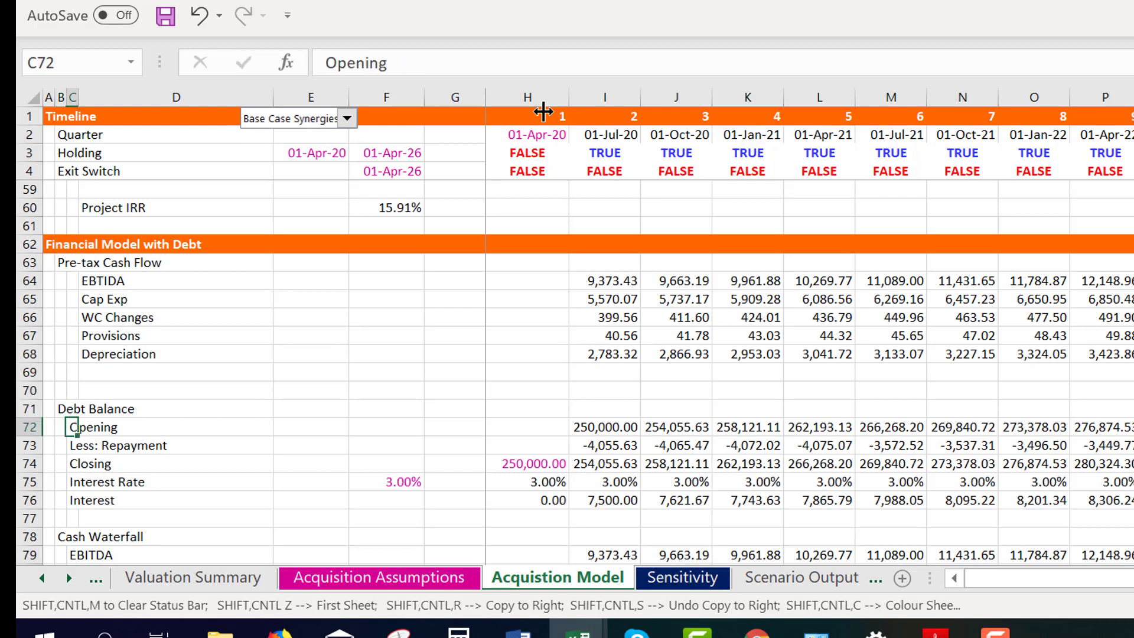
key(Right)
key(Right)
key(Down)
key(Down)
key(Right)
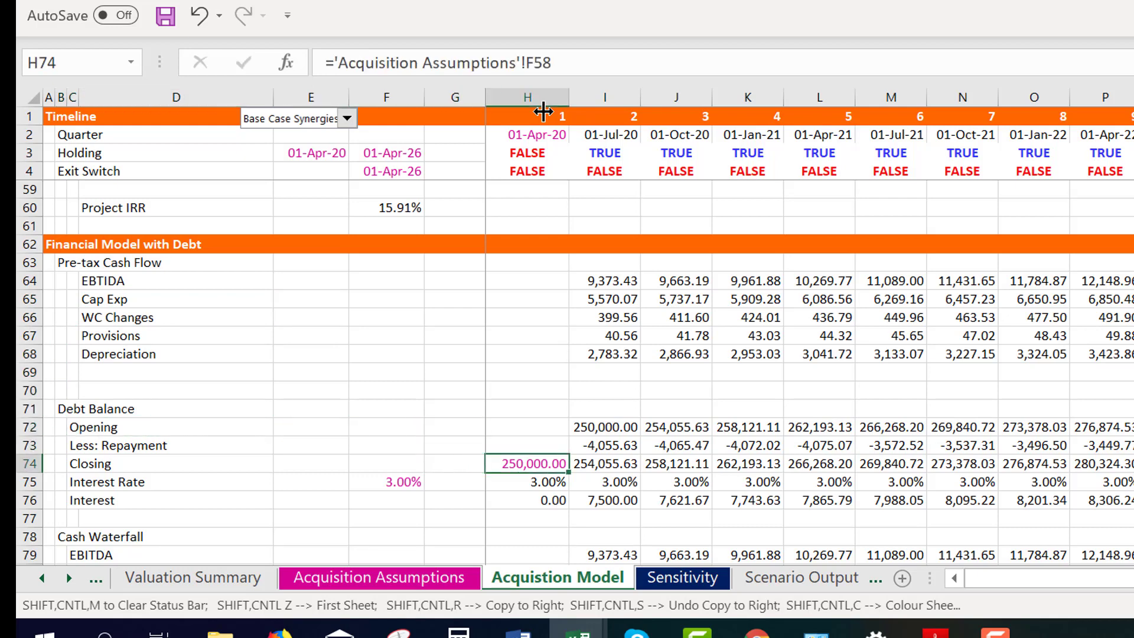
Inspect the debt Interest Rate formulas in H75 and its source cell F75
key(Down)
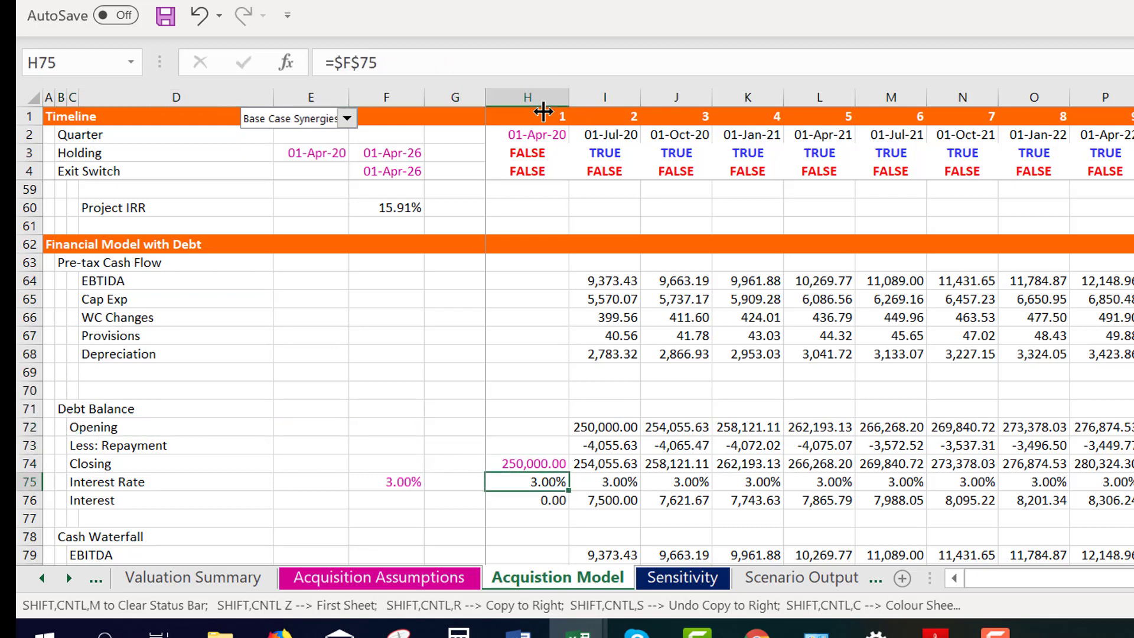
key(Left)
key(Left)
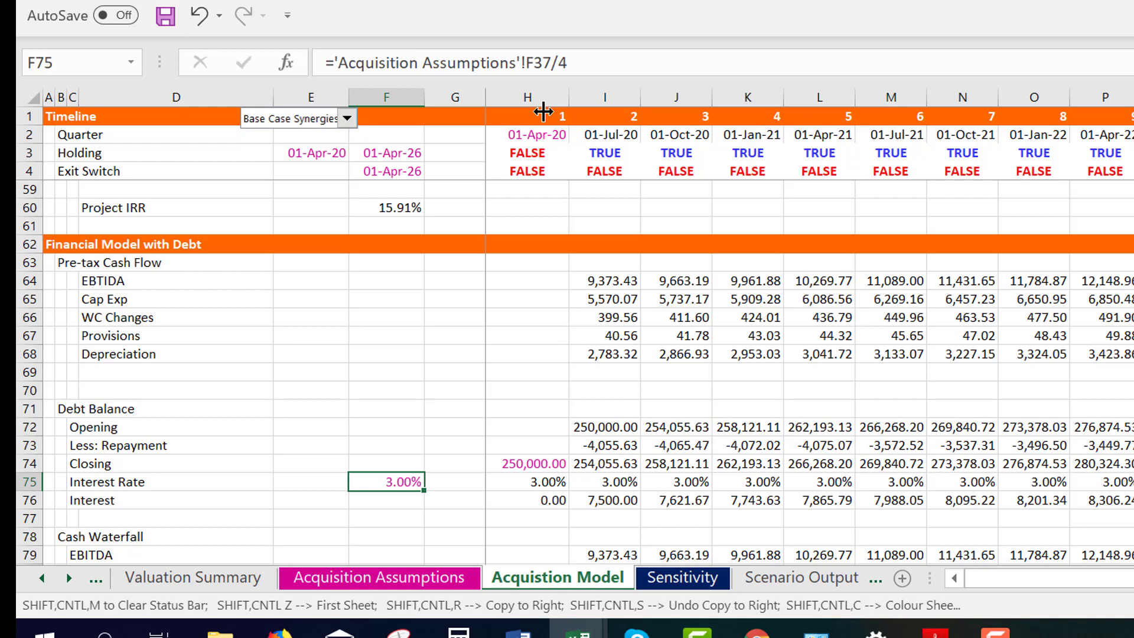
Inspect the interest formula for the 01-Jul-20 quarter in the Debt Balance section
key(Down)
key(Right)
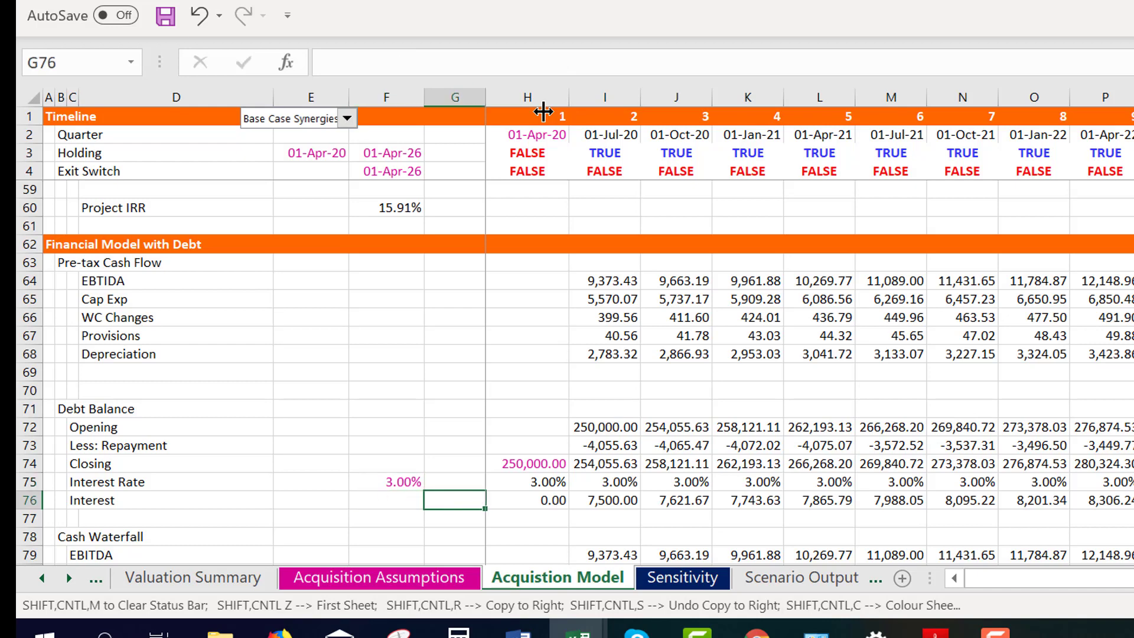
key(Left)
key(Left)
key(Right)
key(Right)
key(Right)
key(Right)
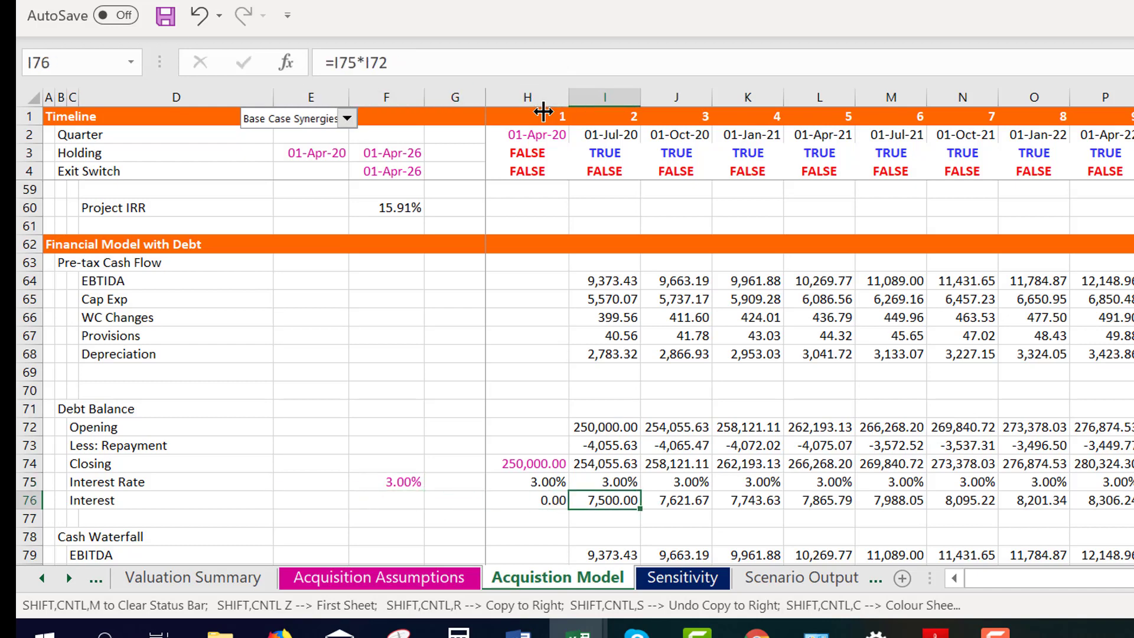
key(F2)
key(Escape)
Examine the Less: Repayment row of the Debt Balance section across the quarters and return to the 01-Jul-20 quarter
key(Up)
key(Up)
key(Up)
key(Right)
key(Right)
key(Right)
key(Right)
key(Right)
key(Right)
key(Right)
key(Right)
key(Right)
key(Right)
key(Right)
key(Right)
key(Right)
key(Right)
key(Right)
key(Right)
key(Right)
key(Right)
key(Right)
key(Right)
key(Right)
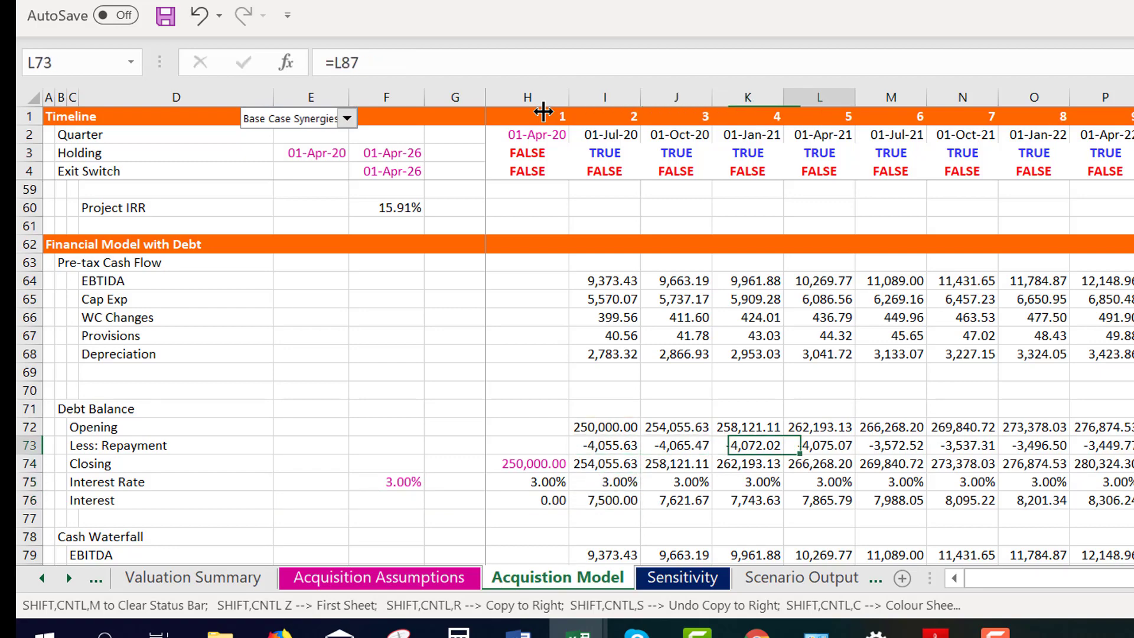
key(Right)
key(Right)
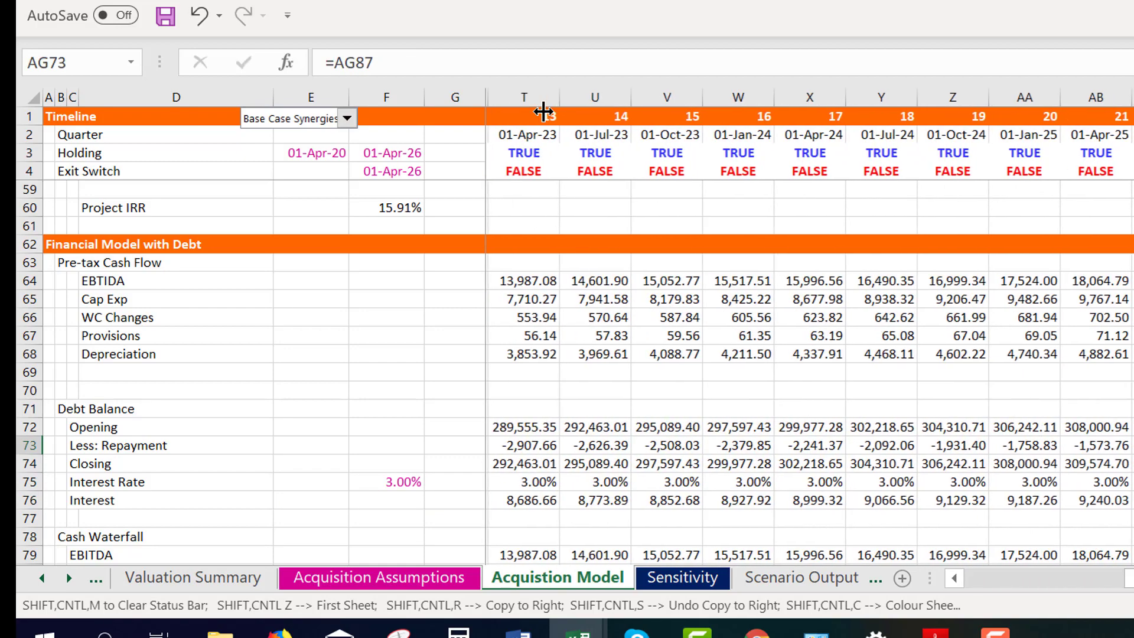
key(Left)
key(Left)
key(Left)
key(Left)
key(Left)
key(Left)
key(Left)
key(Left)
key(Left)
key(Left)
key(Left)
key(Left)
key(Left)
key(Left)
key(Left)
key(Left)
key(Left)
key(Left)
key(Left)
key(Left)
key(Left)
key(Left)
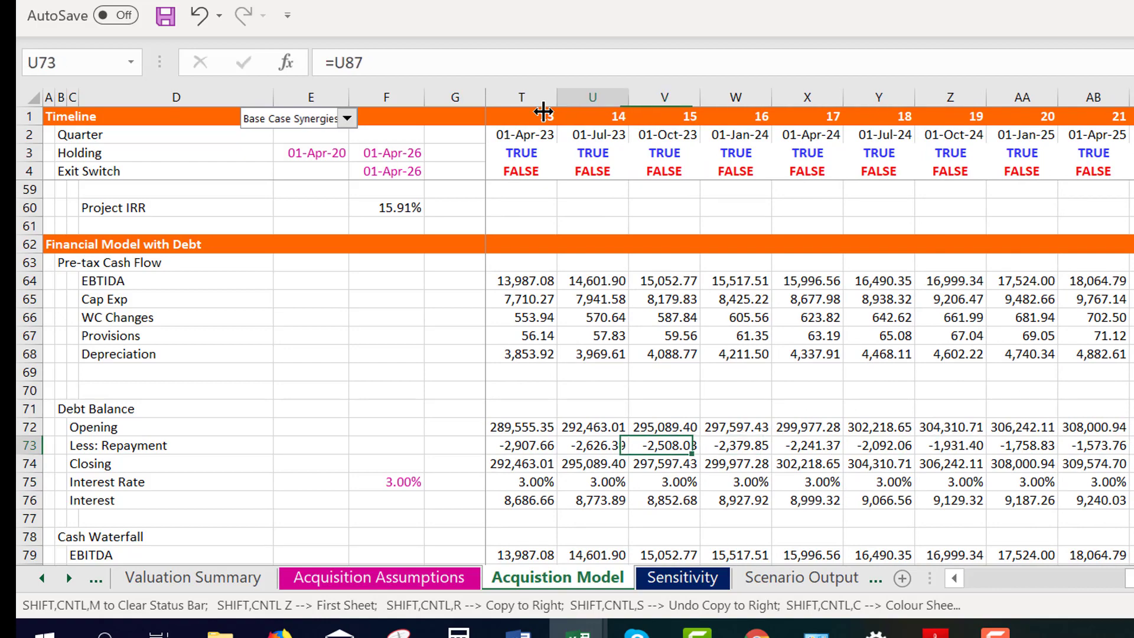
key(Left)
key(Left)
key(Left)
key(Left)
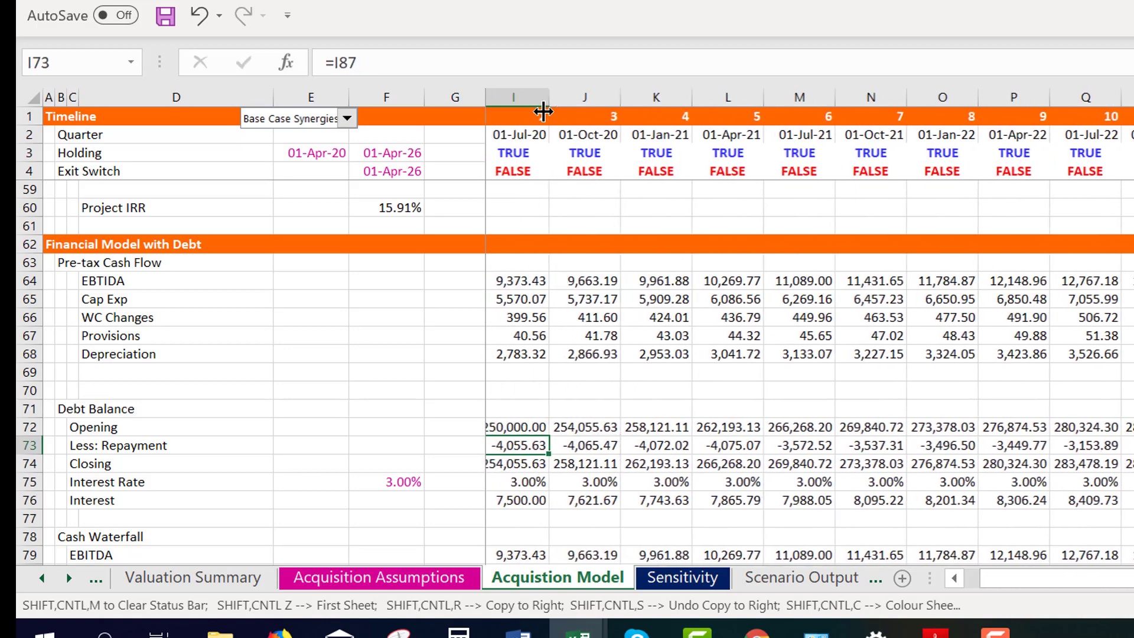
key(Right)
key(Right)
key(Left)
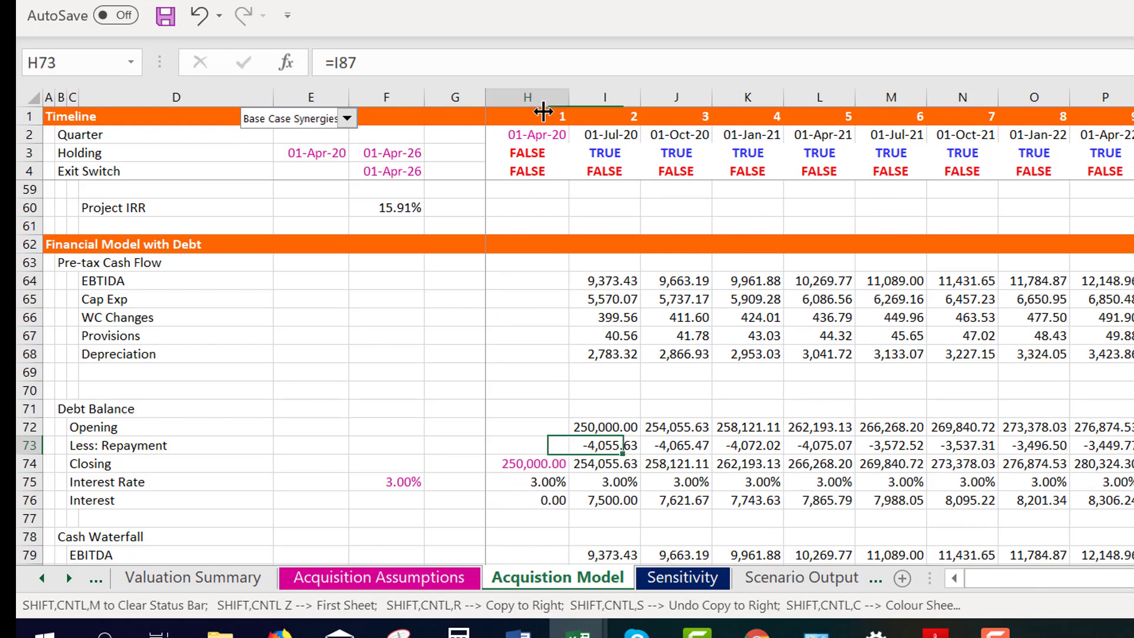
key(Right)
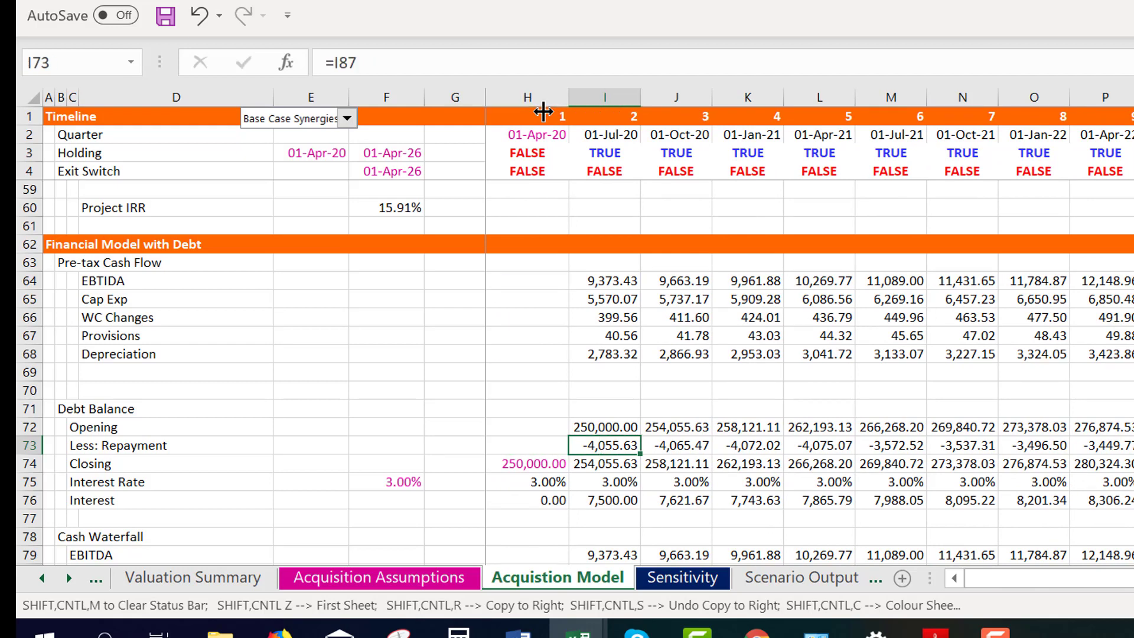
Review the Cash Waterfall lines for the 01-Jul-20 quarter down to Net Cash To Equity
key(Down)
key(Down)
key(Down)
key(Down)
key(Down)
key(Down)
key(Down)
key(Down)
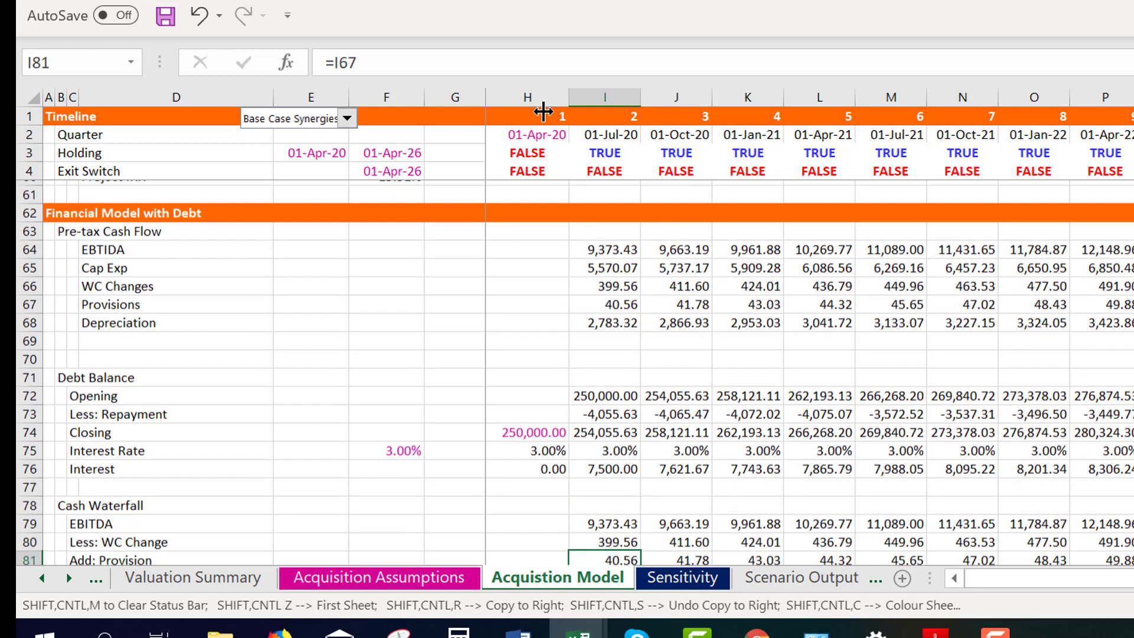
key(Down)
key(Down)
key(Down)
key(Down)
key(Down)
key(Down)
key(Down)
key(Down)
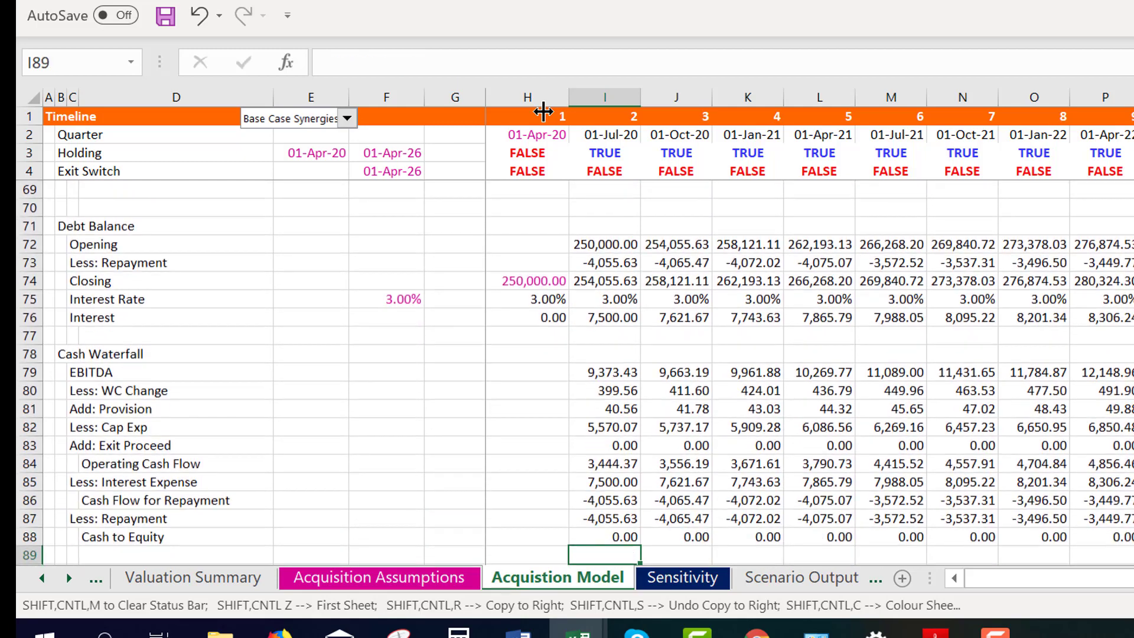
key(Down)
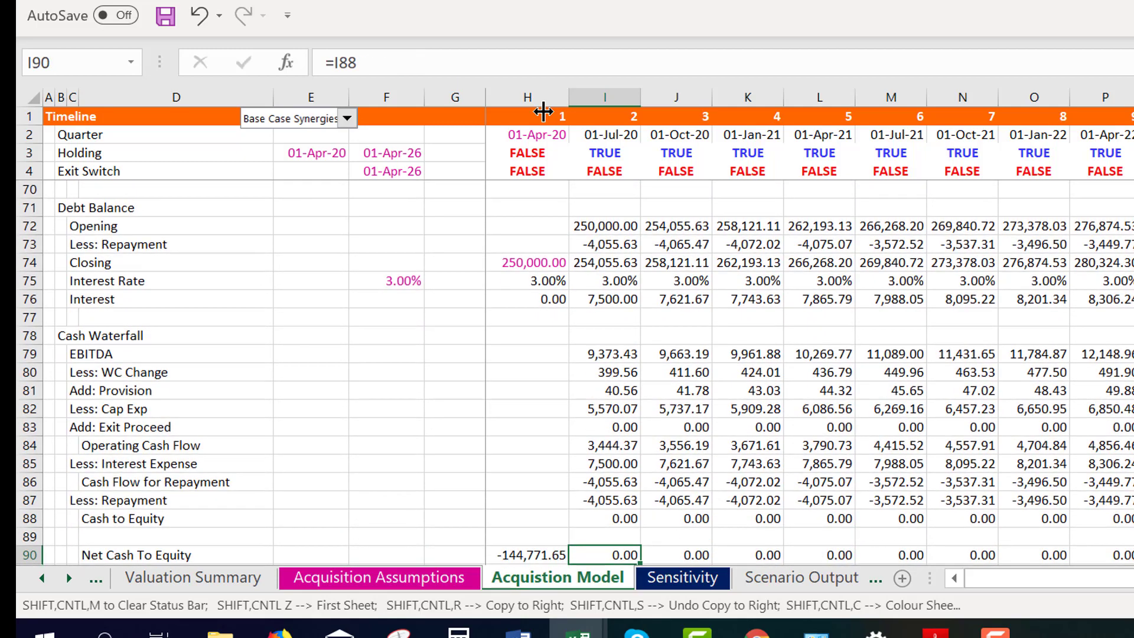
key(Up)
key(Up)
key(Up)
key(Up)
key(Up)
key(Up)
key(Up)
key(Up)
key(Up)
key(Up)
key(Up)
key(Up)
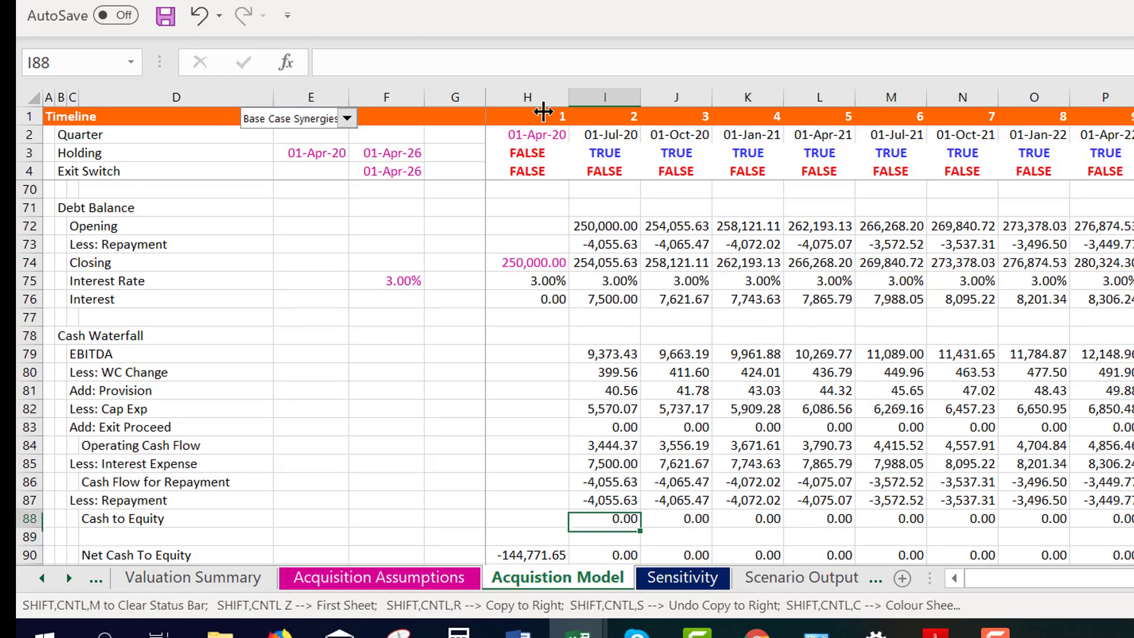
key(Down)
key(Down)
key(Down)
key(Down)
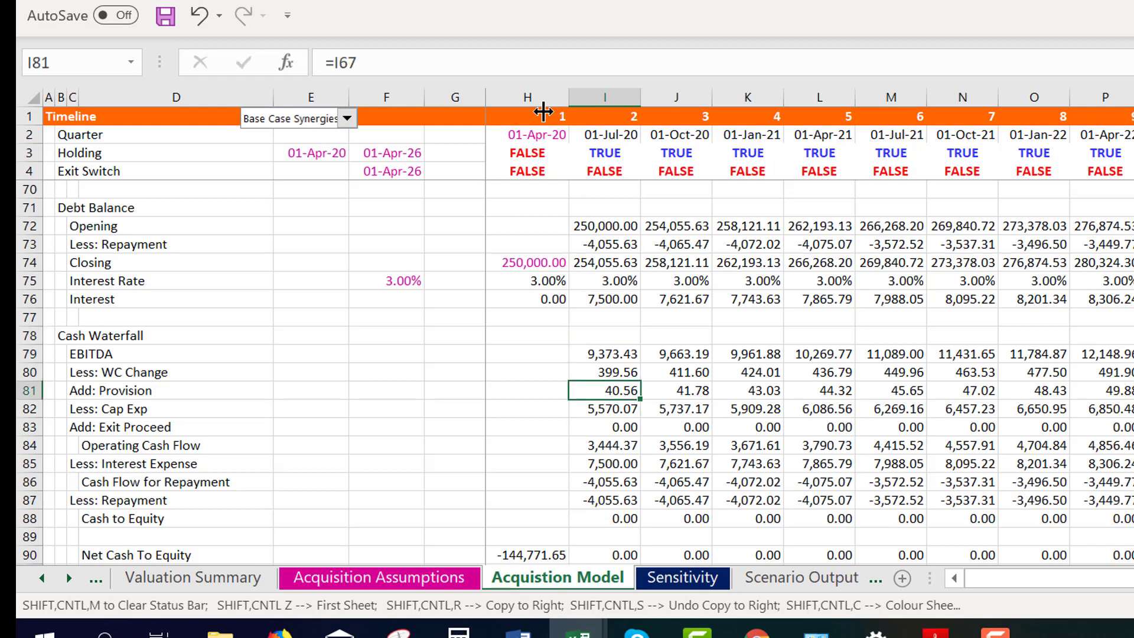
Insert a blank row above Less: WC Change in the Cash Waterfall
key(Up)
key(Down)
key(Up)
key(Up)
key(ctrl+shift+r)
key(shift+space)
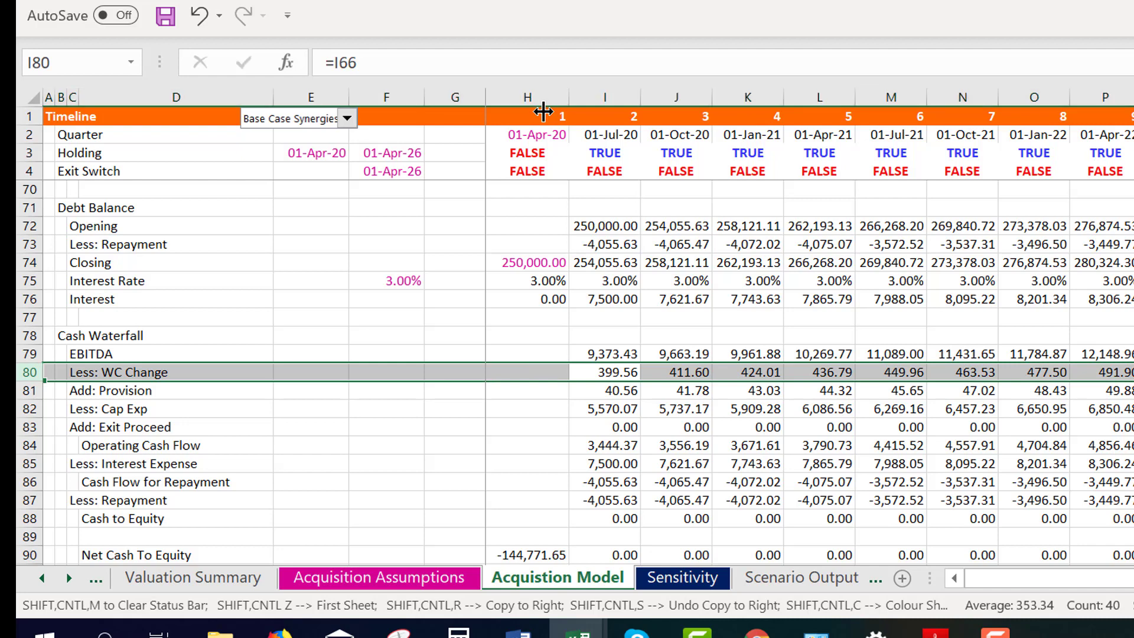
key(ctrl+shift+equal)
Label the blank row below EBITDA in the Cash Waterfall "Less: Taxes" in column C
key(Left)
key(Left)
key(Left)
key(Left)
key(Left)
key(Left)
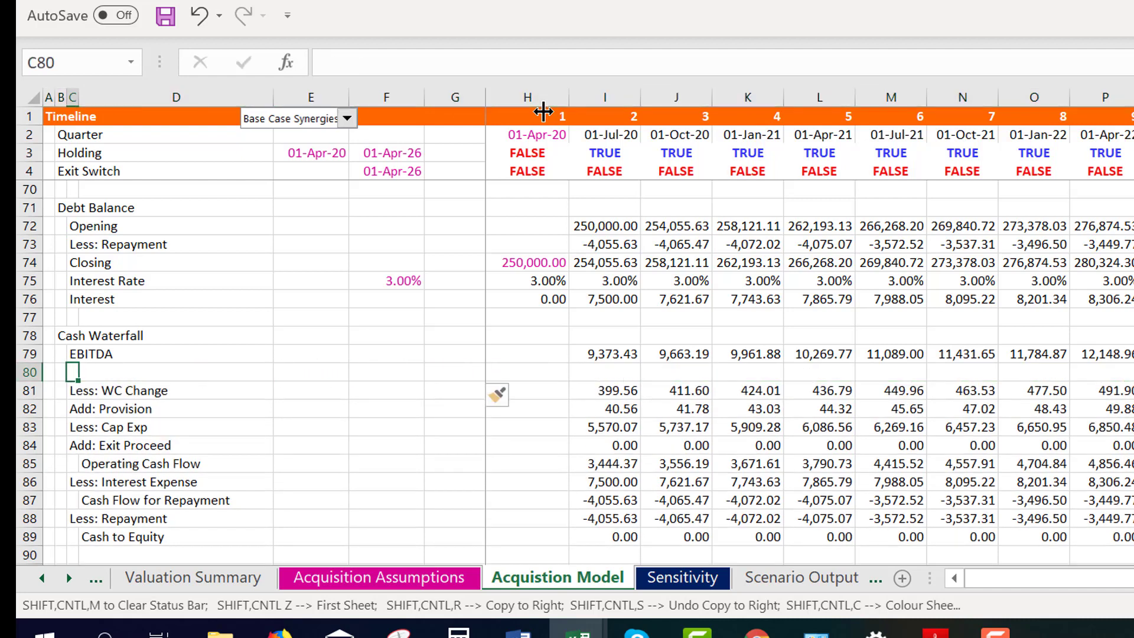
text(Less)
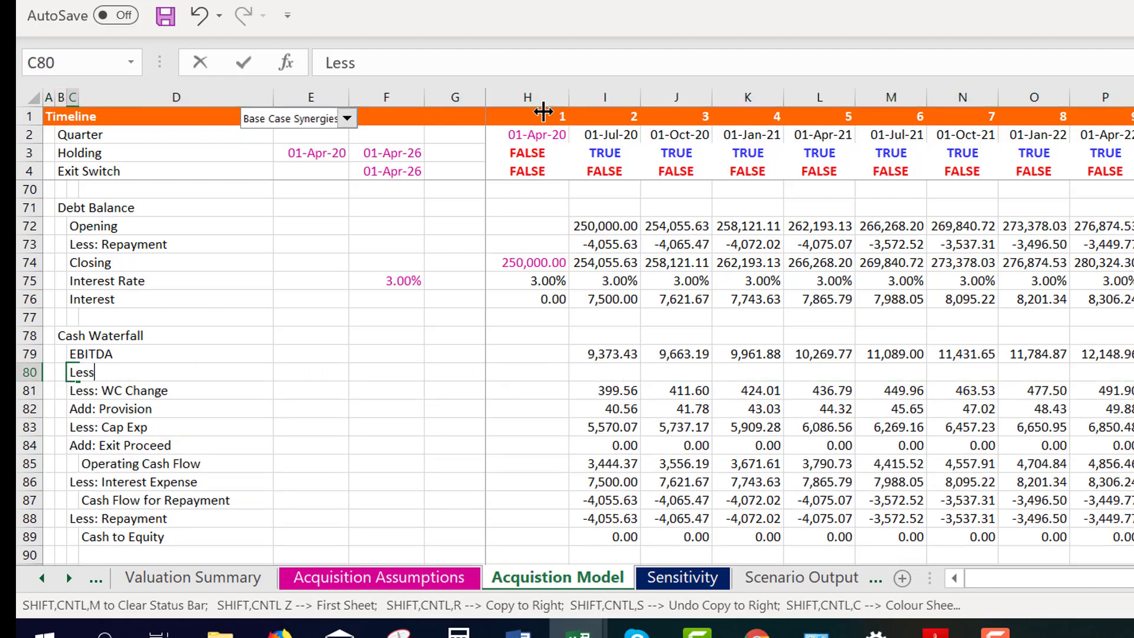
text(: Taxes)
key(Return)
key(Up)
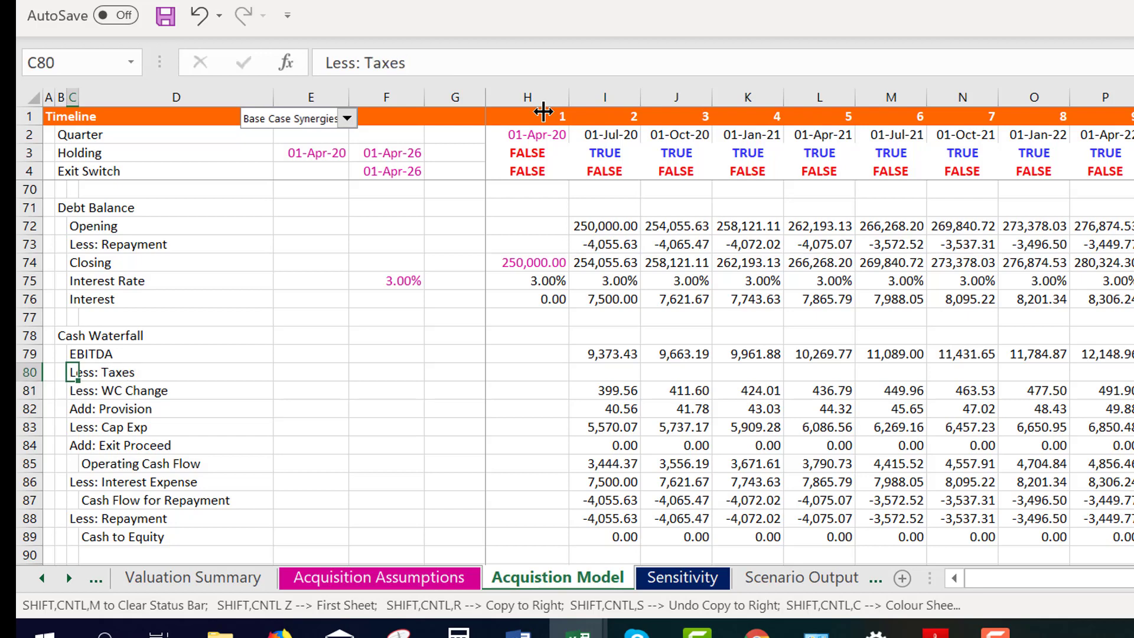
key(Right)
key(Right)
key(Right)
key(Right)
key(Right)
key(Right)
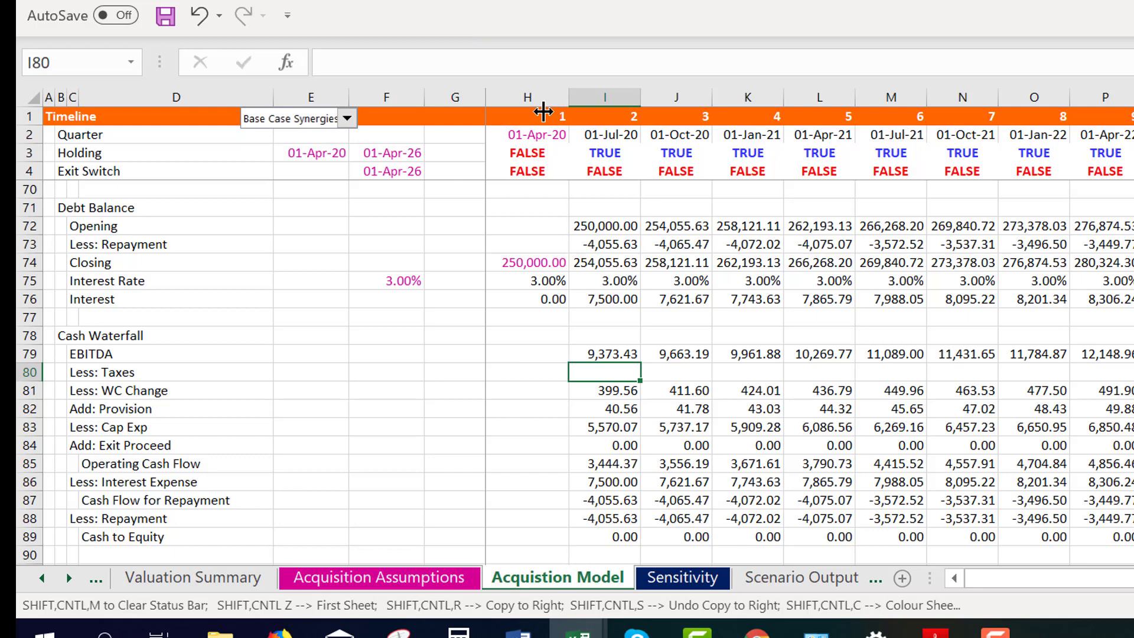
key(Up)
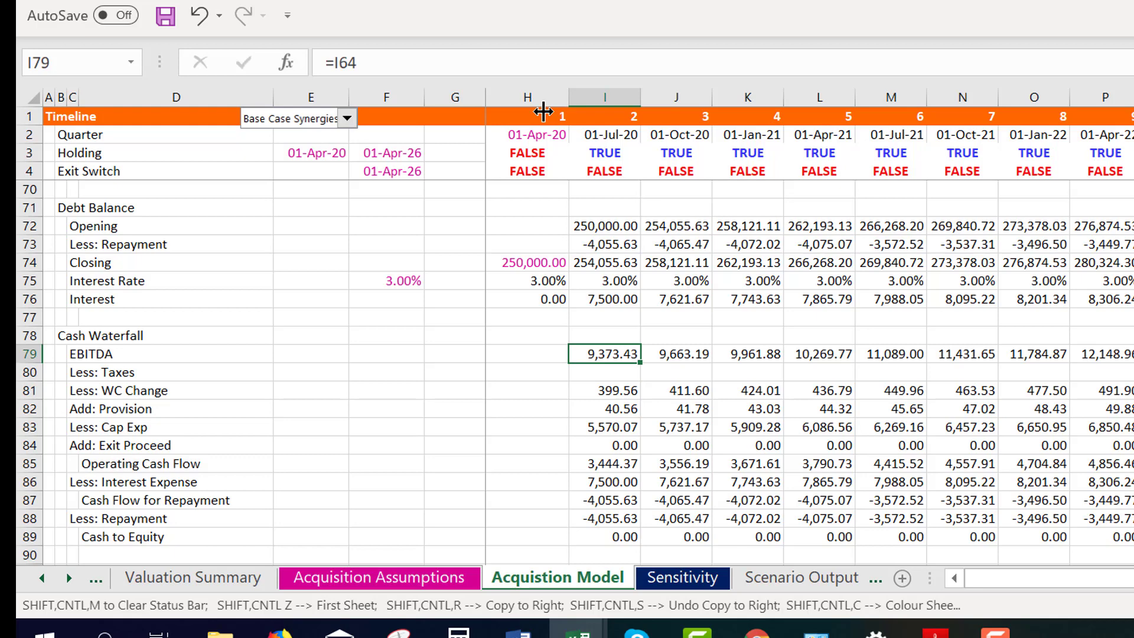
key(Down)
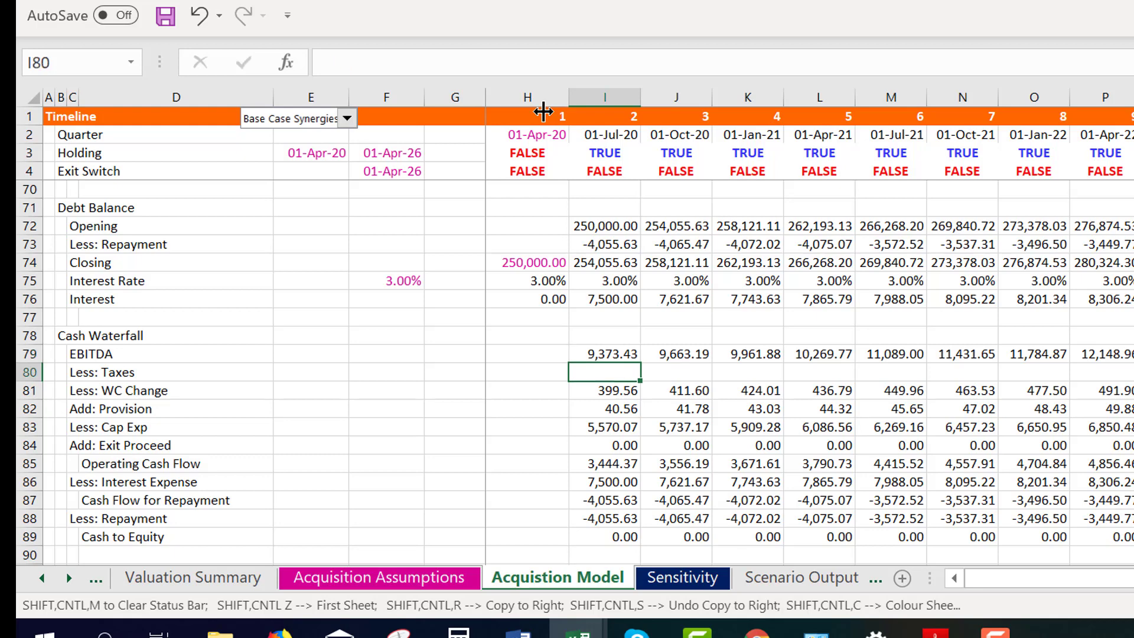
Add top and bottom borders to the Operating Cash Flow row, from its label in column D through the last timeline quarter
key(Down)
key(Down)
key(Down)
key(Down)
key(Down)
key(Down)
key(Left)
key(Left)
key(Left)
key(Up)
key(Left)
key(Left)
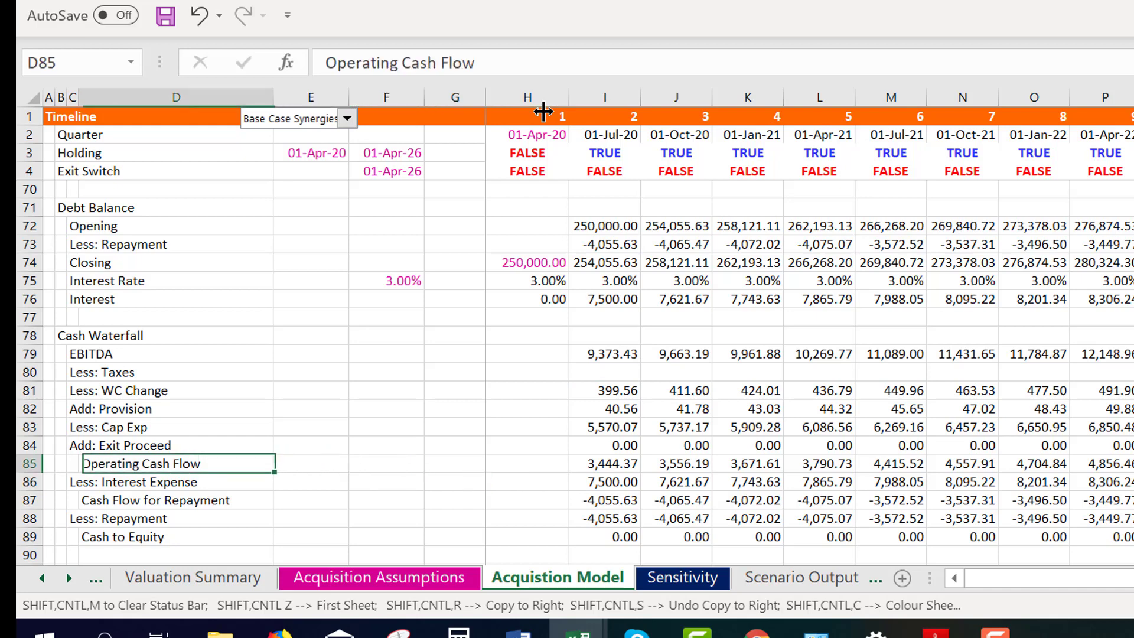
key(ctrl+shift+Right)
key(ctrl+shift+Right)
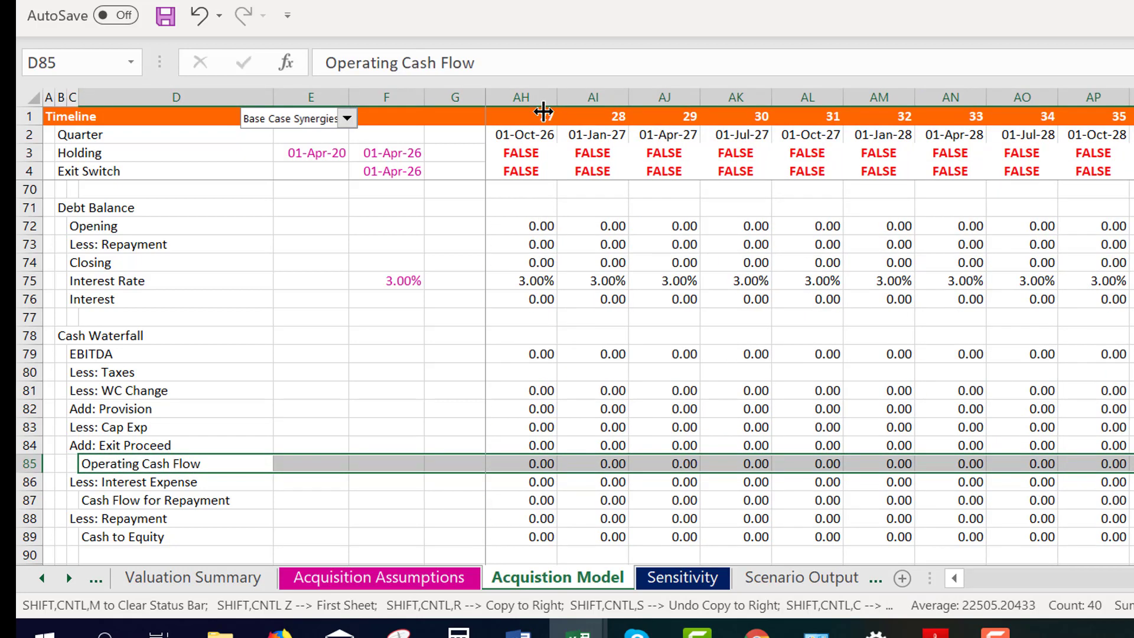
key(ctrl+shift+b)
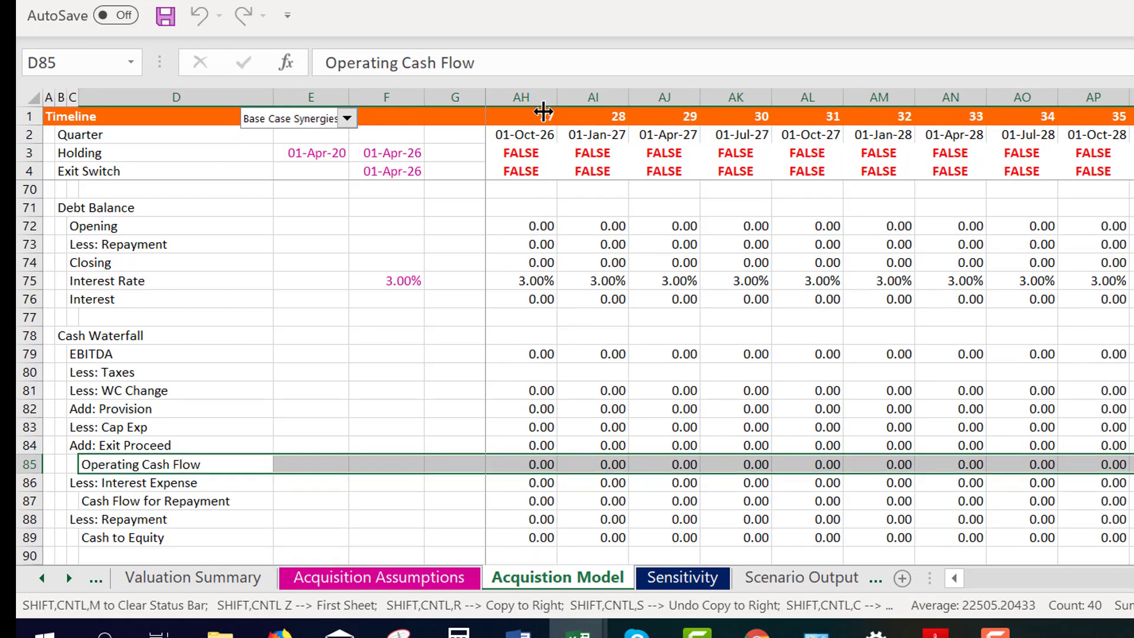
Review the Debt Balance and Cash Waterfall sections from the Depreciation row down to the Less: Taxes row
key(Down)
key(Down)
key(Down)
key(Left)
key(Left)
key(Left)
key(Up)
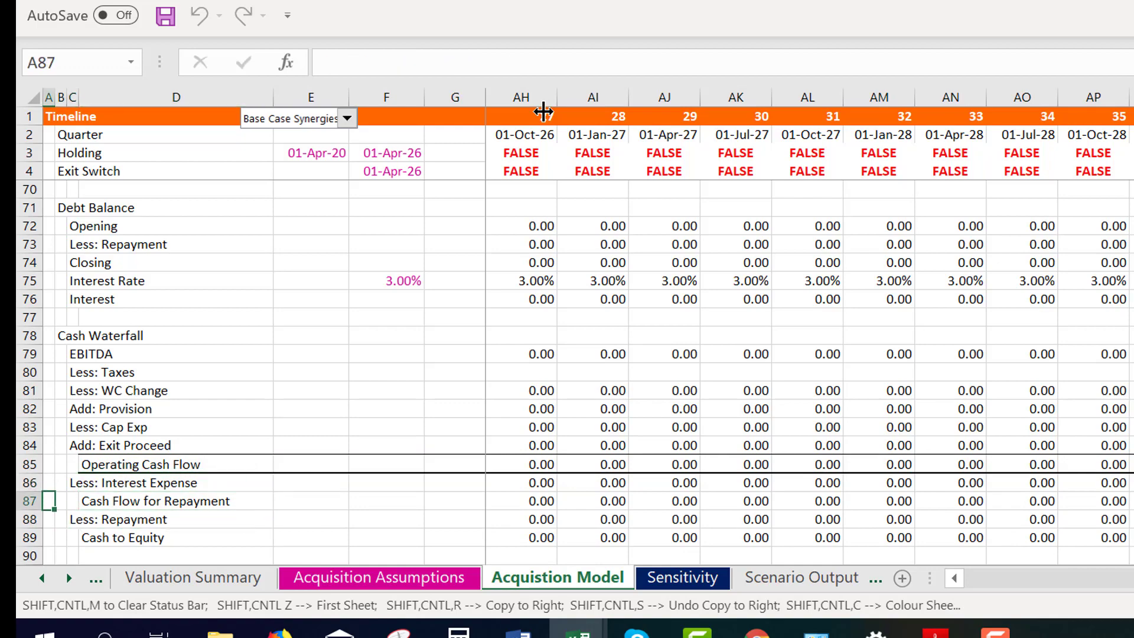
key(Up)
key(Up)
key(Up)
key(Up)
key(Up)
key(Up)
key(Up)
key(Up)
key(Up)
key(Up)
key(Up)
key(Up)
key(Up)
key(Up)
key(Up)
key(Up)
key(Up)
key(Up)
key(Up)
key(Down)
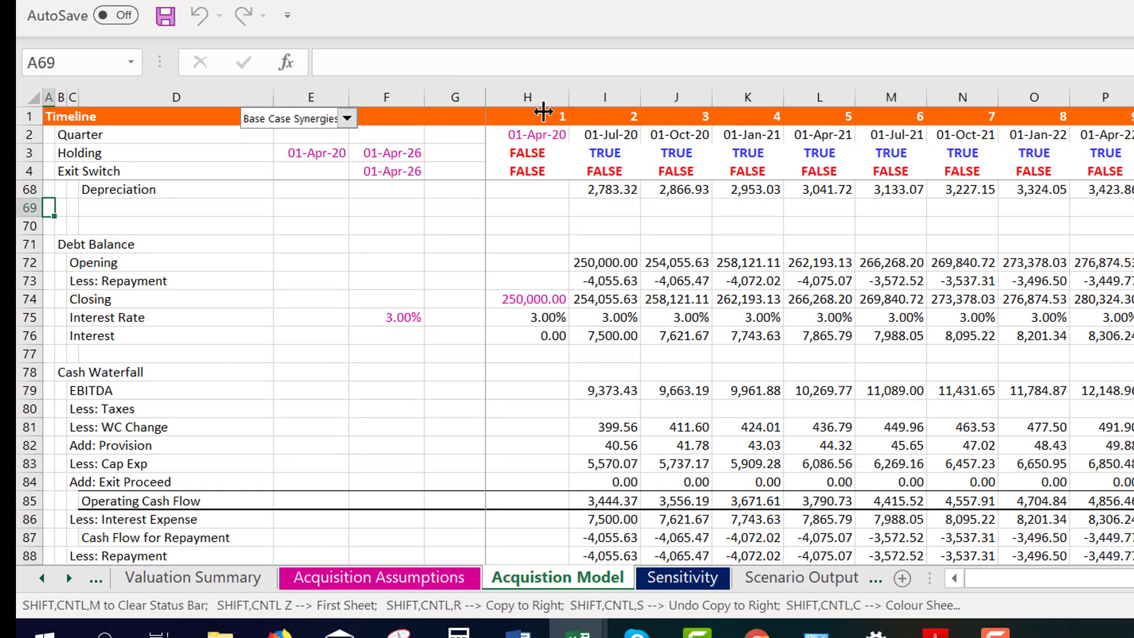
key(Down)
key(Down)
key(Down)
key(Down)
key(Down)
key(Down)
key(Down)
key(Down)
key(Down)
key(Down)
key(Down)
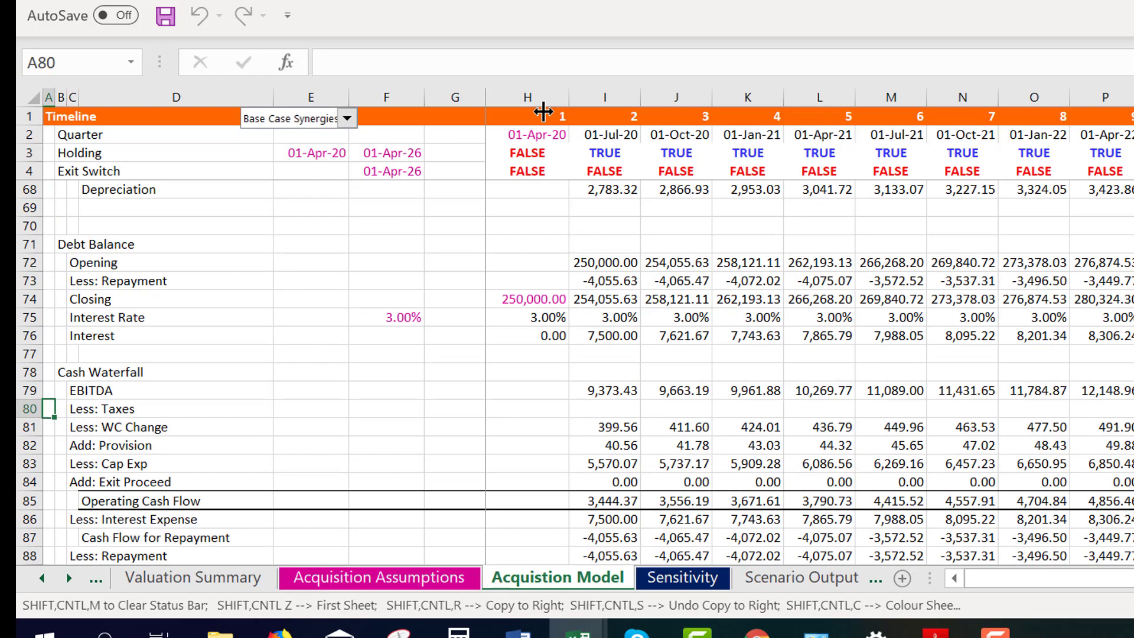
Review the Pre-tax Cash Flow lines from EBTIDA to Depreciation under the Financial Model with Debt heading
key(Up)
key(Up)
key(Up)
key(Up)
key(Right)
key(Right)
key(Right)
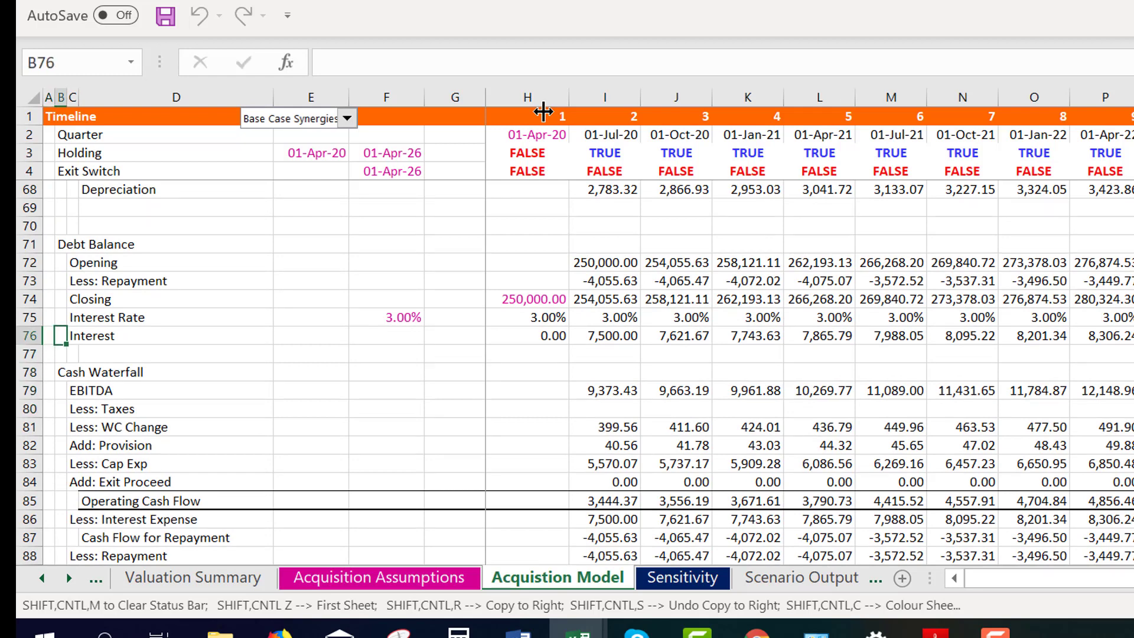
key(Up)
key(Up)
key(Up)
key(Up)
key(Up)
key(Up)
key(Up)
key(Up)
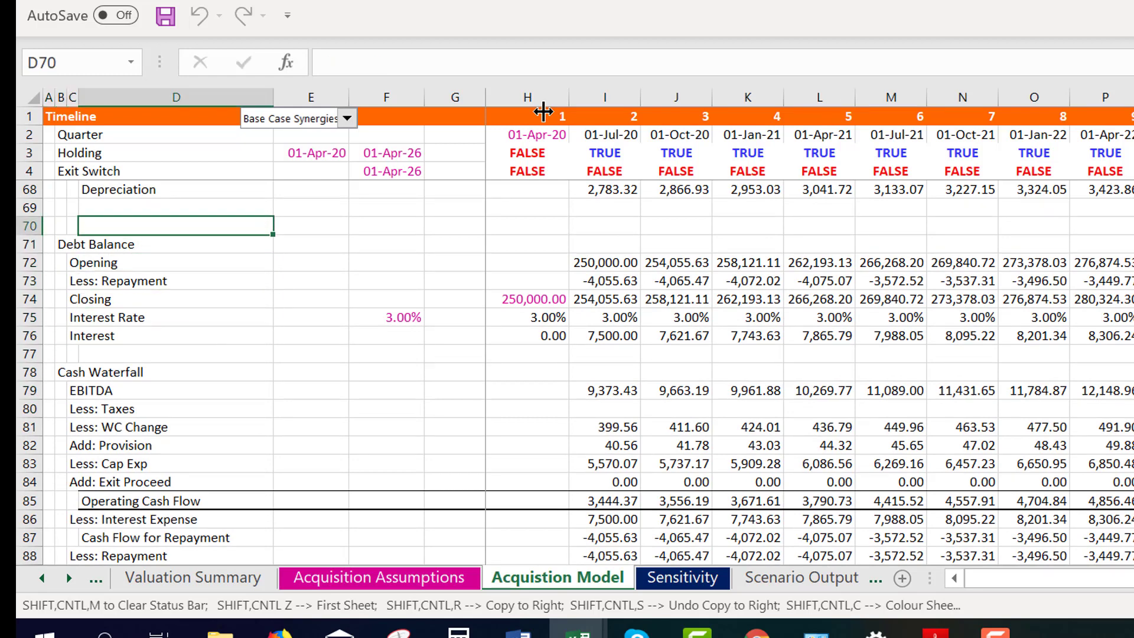
key(Up)
key(Up)
key(Up)
key(Up)
key(Up)
key(Up)
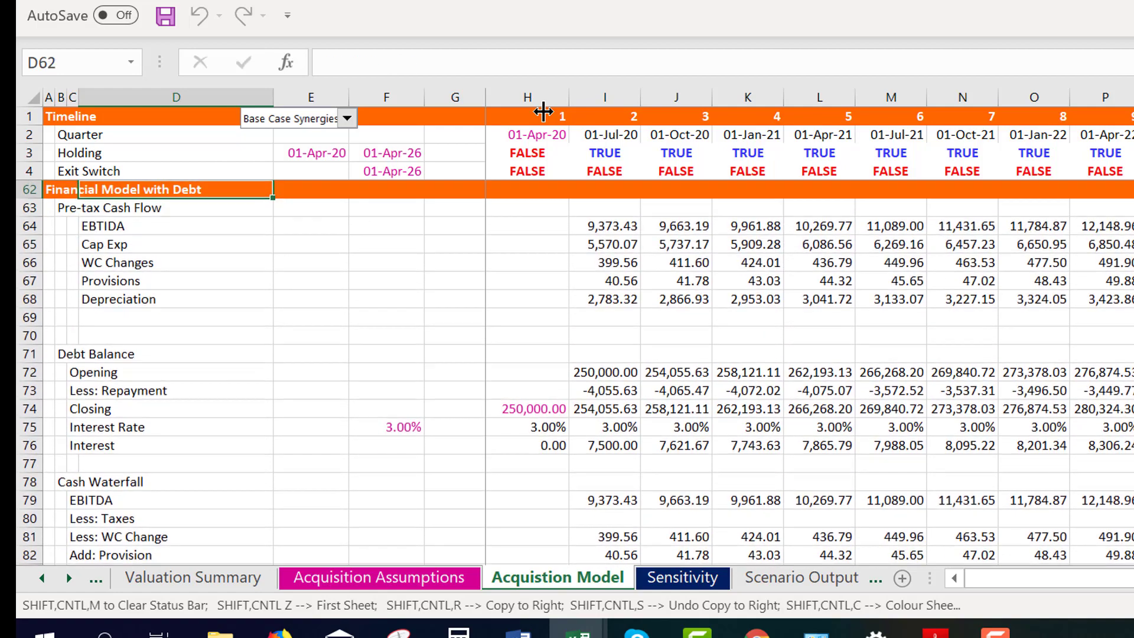
key(Down)
key(Down)
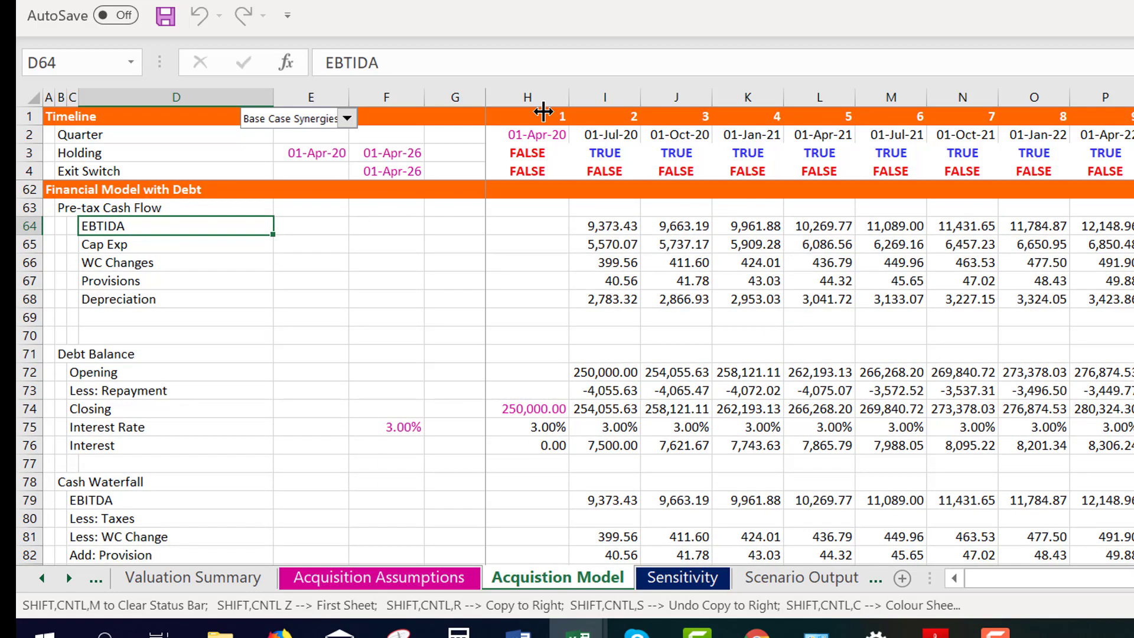
key(Down)
key(Down)
key(Down)
key(Down)
key(Down)
key(Down)
key(Down)
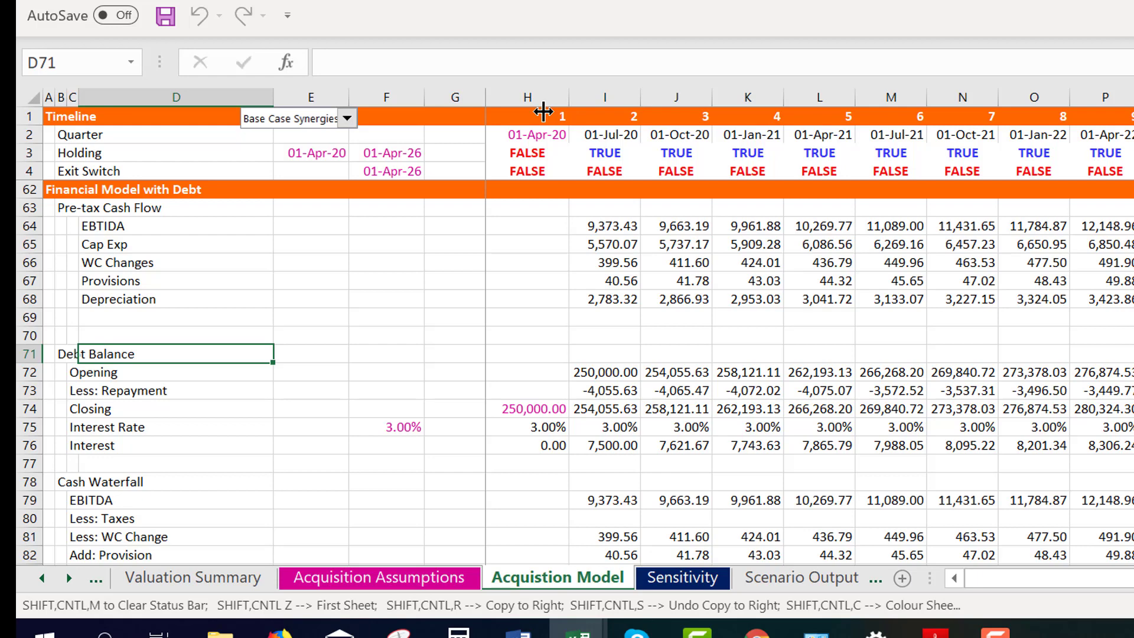
Examine the rows from the Debt Balance repayment line down through the Cash Waterfall to Net Cash To Equity
key(Down)
key(Down)
key(Down)
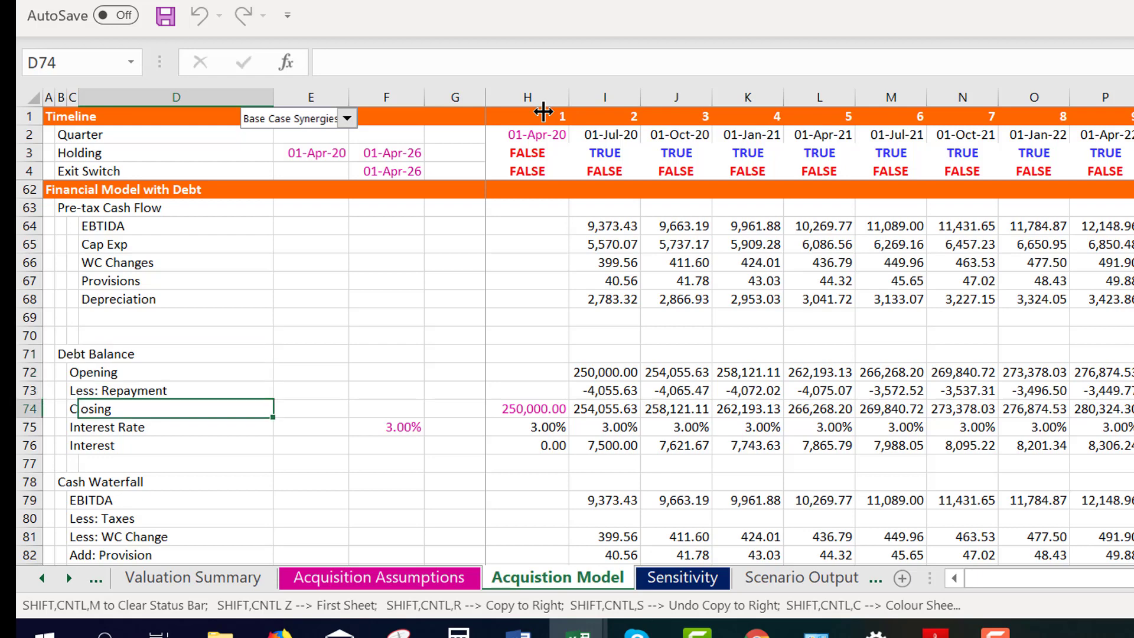
key(Up)
key(Left)
key(shift+space)
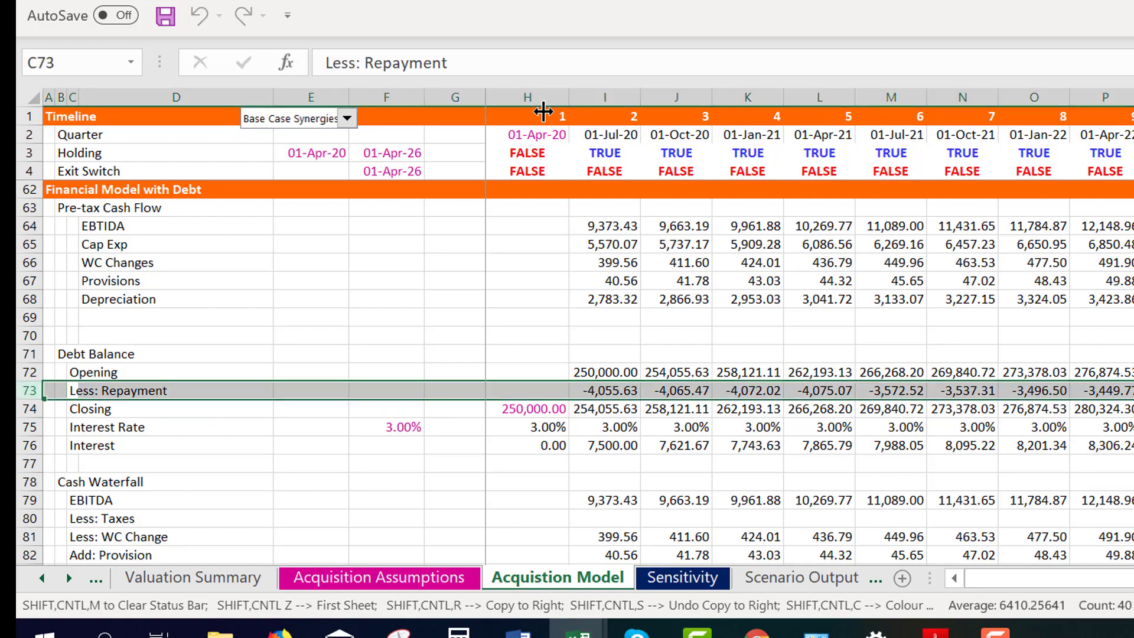
key(Down)
key(Down)
key(Down)
key(Down)
key(Down)
key(Down)
key(Down)
key(Down)
key(Down)
key(Down)
key(Down)
key(Down)
key(Down)
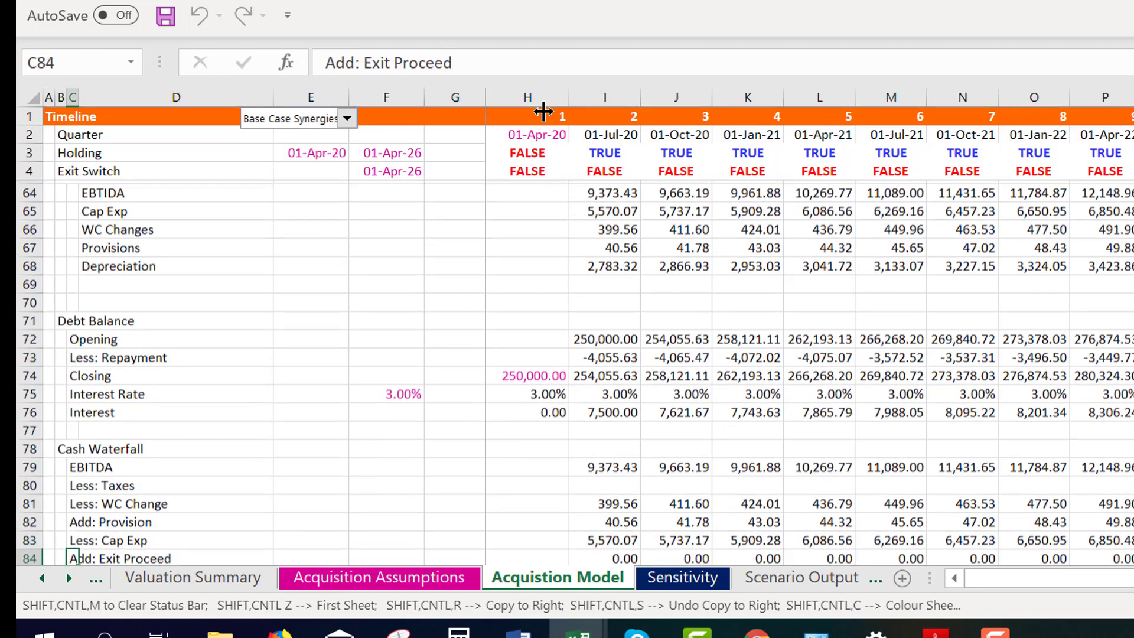
key(Down)
key(Down)
key(Down)
key(Down)
key(Down)
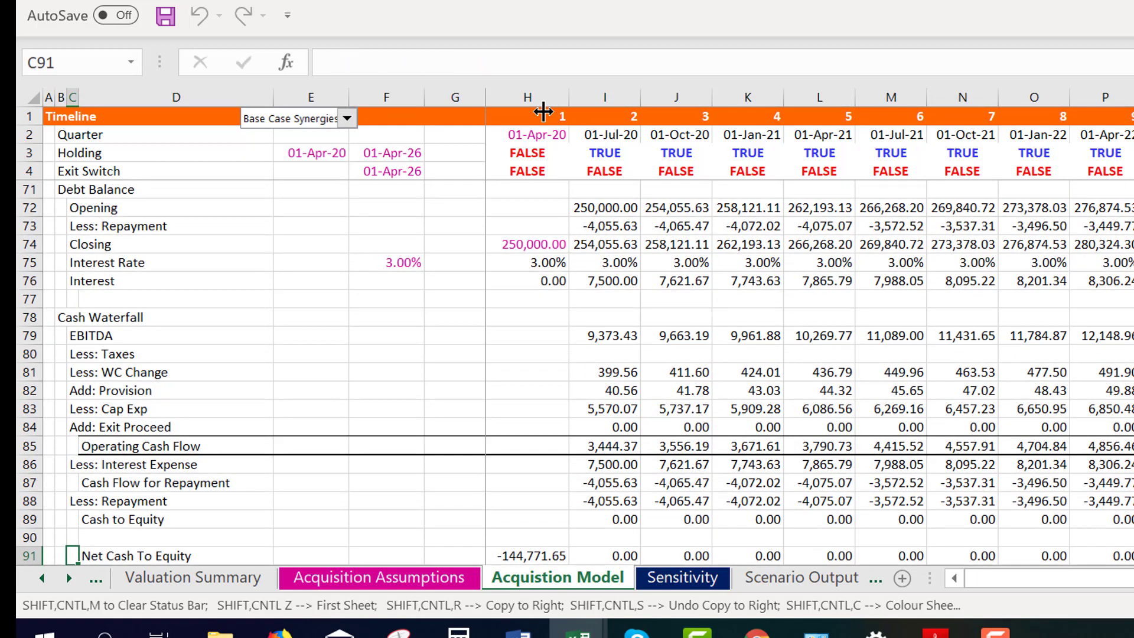
Add top and bottom borders to the Cash Waterfall's Less: Repayment row, from its label in column C through the last timeline quarter
key(Up)
key(Up)
key(Up)
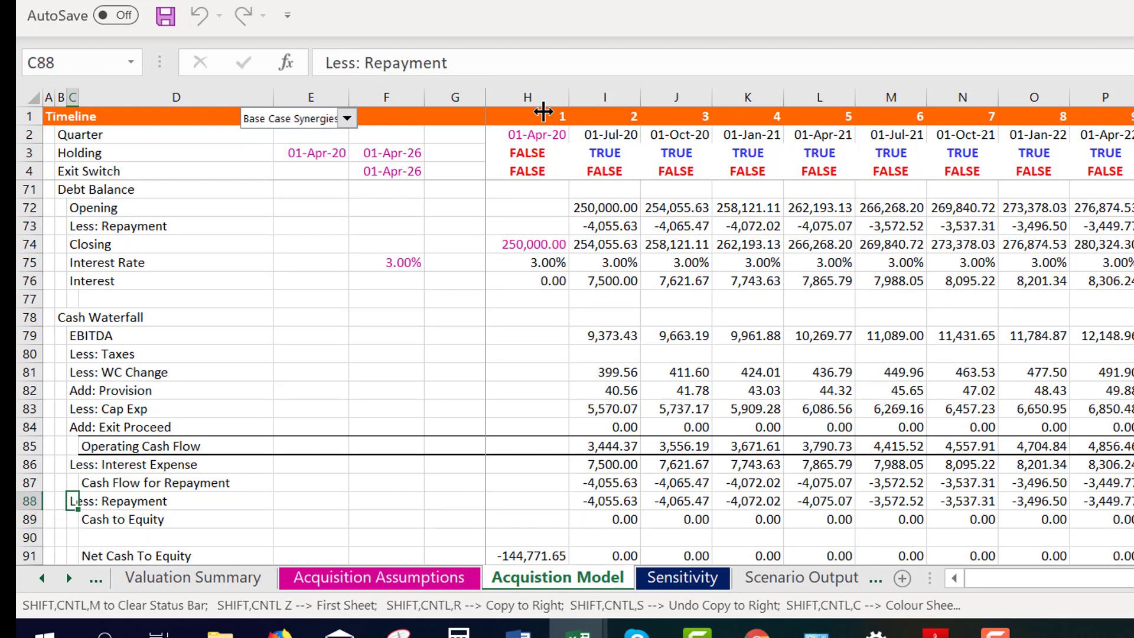
key(shift+space)
key(Right)
key(Left)
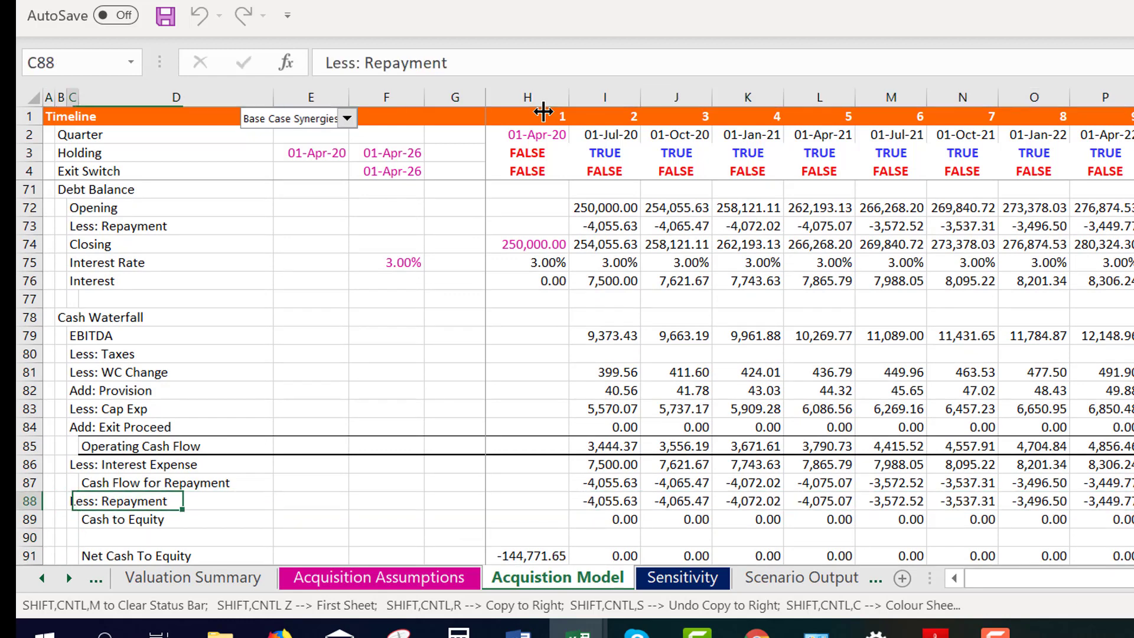
key(ctrl+shift+Right)
key(ctrl+shift+Right)
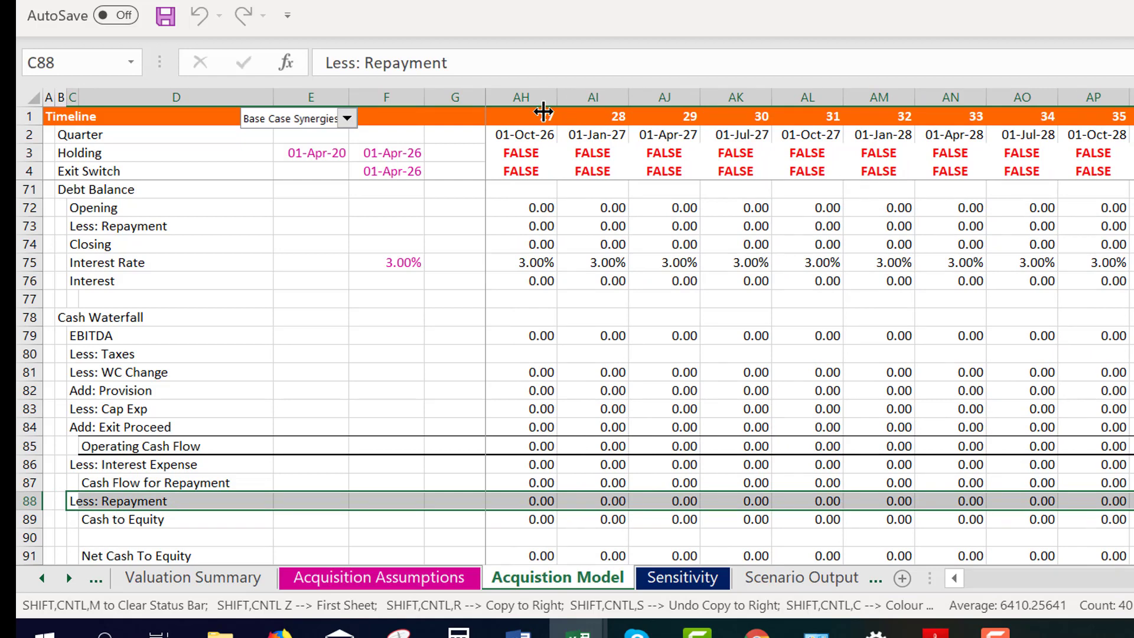
key(ctrl+shift+b)
Check the Less: Repayment values and formulas in the Cash Waterfall across the timeline quarters through column AE
key(Right)
key(Right)
key(Right)
key(Right)
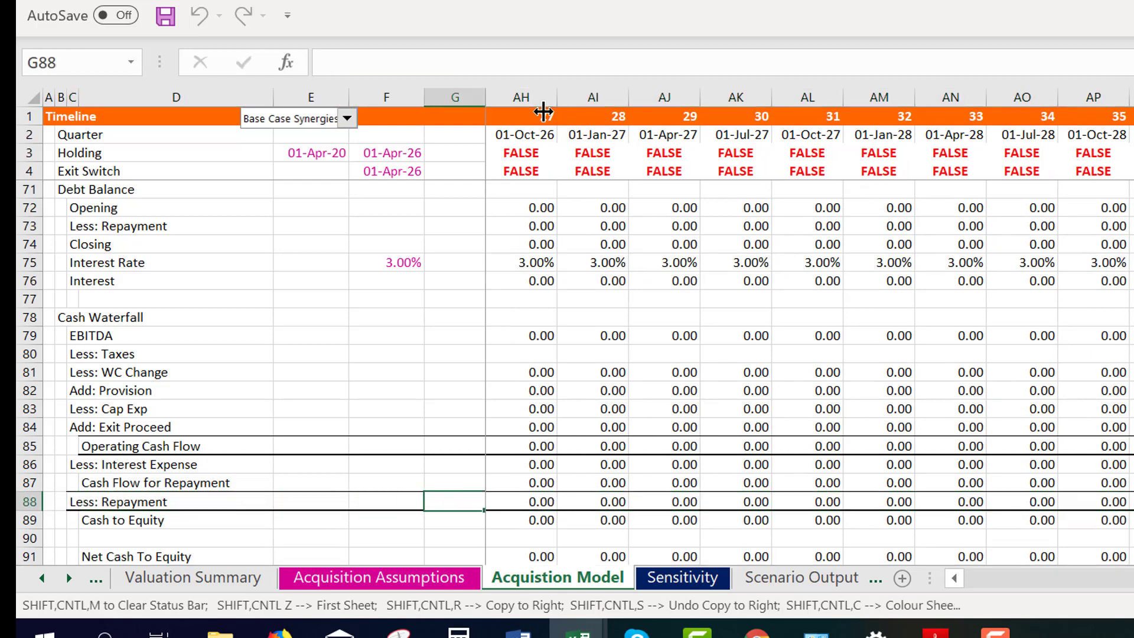
key(Right)
key(Right)
key(Left)
key(Right)
key(Right)
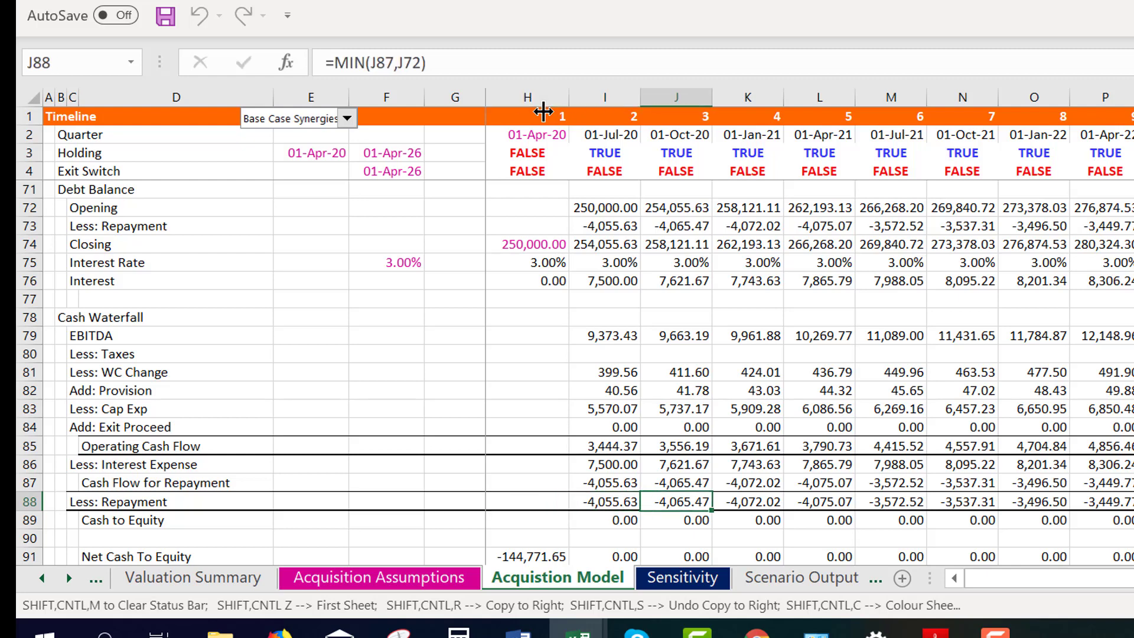
key(Right)
key(Right)
key(Right)
key(Right)
key(Right)
key(Right)
key(Right)
key(Right)
key(Right)
key(Right)
key(Right)
key(Right)
key(Right)
key(Right)
key(Right)
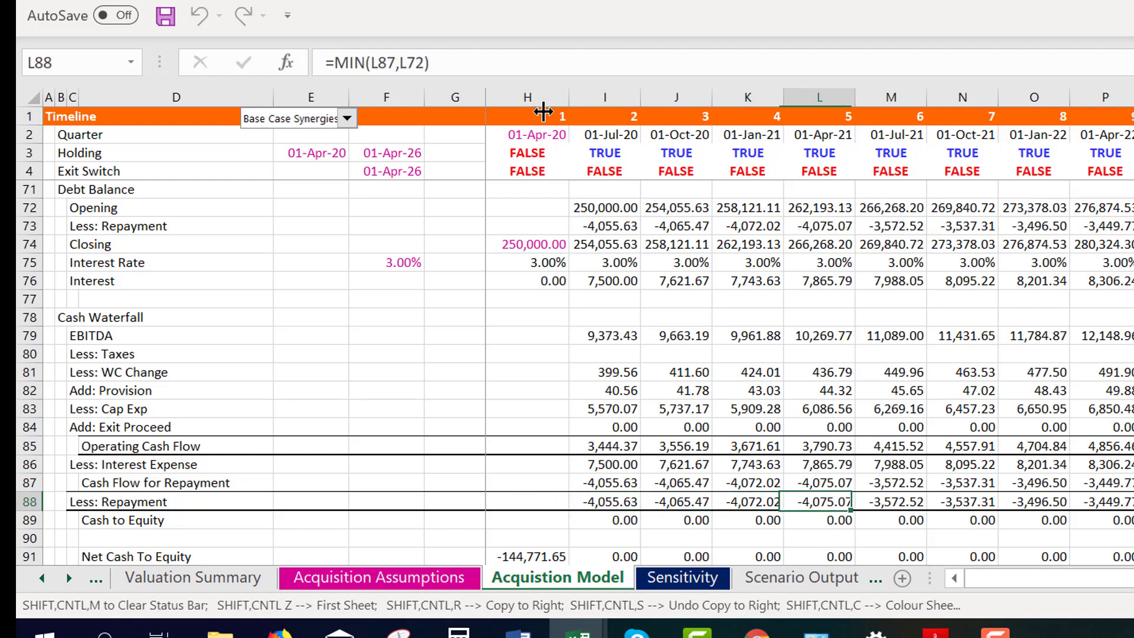
key(Right)
key(Right)
key(Right)
key(Right)
key(Right)
key(Right)
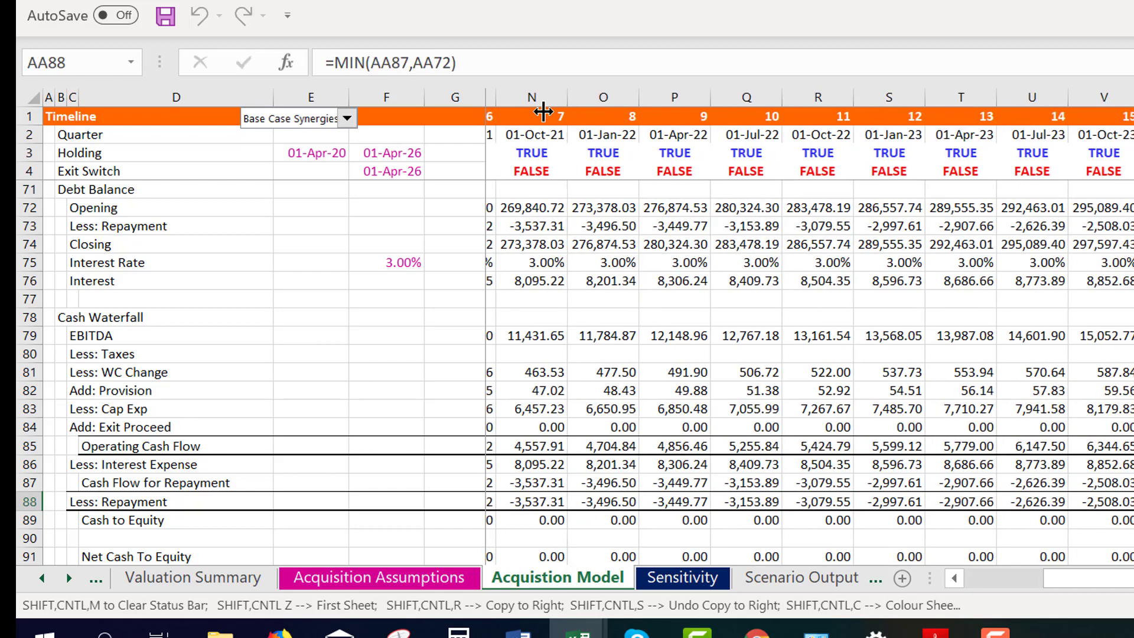
key(Left)
key(Left)
key(Right)
key(Right)
key(Right)
key(Right)
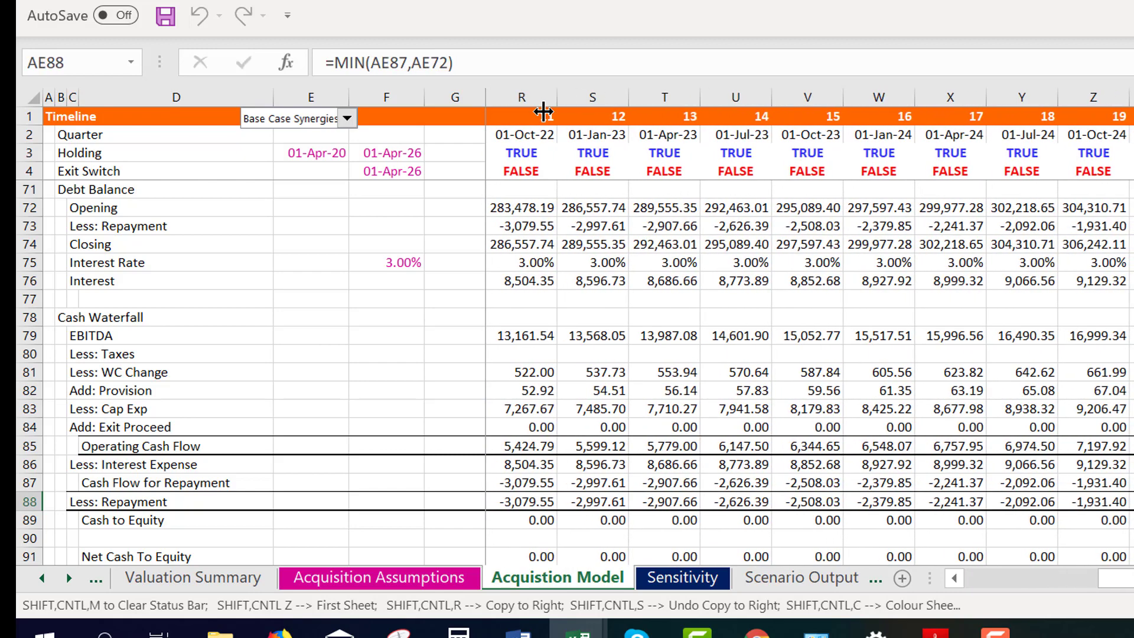
Inspect the Cash Flow for Repayment and Less: Interest Expense formulas in column AF, and Cash Flow for Repayment back to column R
key(Left)
key(Up)
key(Up)
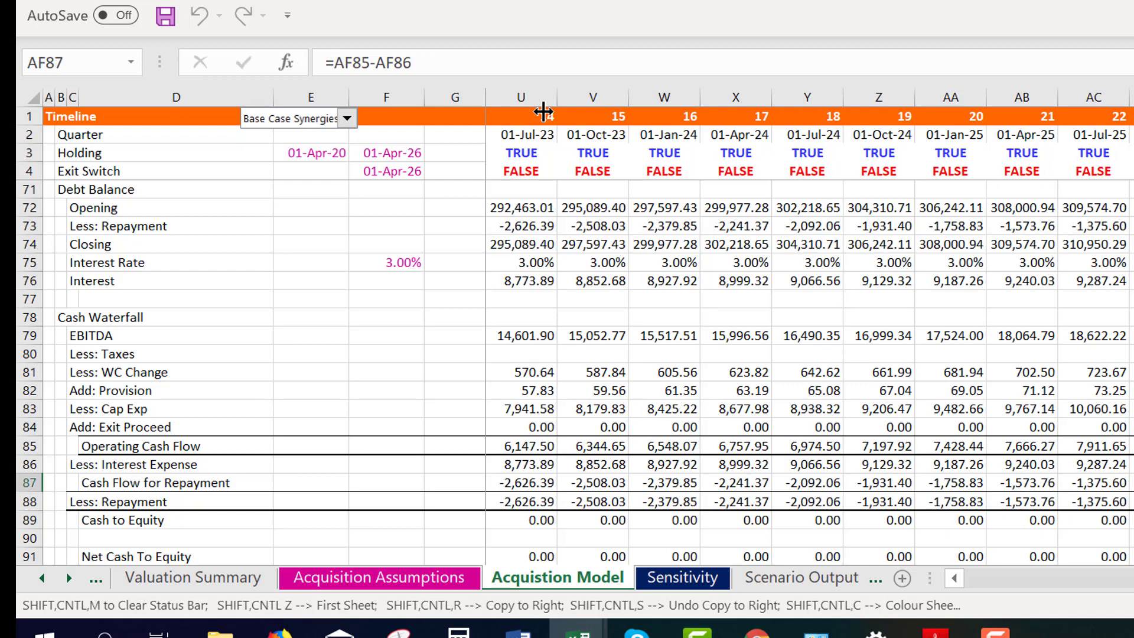
key(Down)
key(Down)
key(Up)
key(Up)
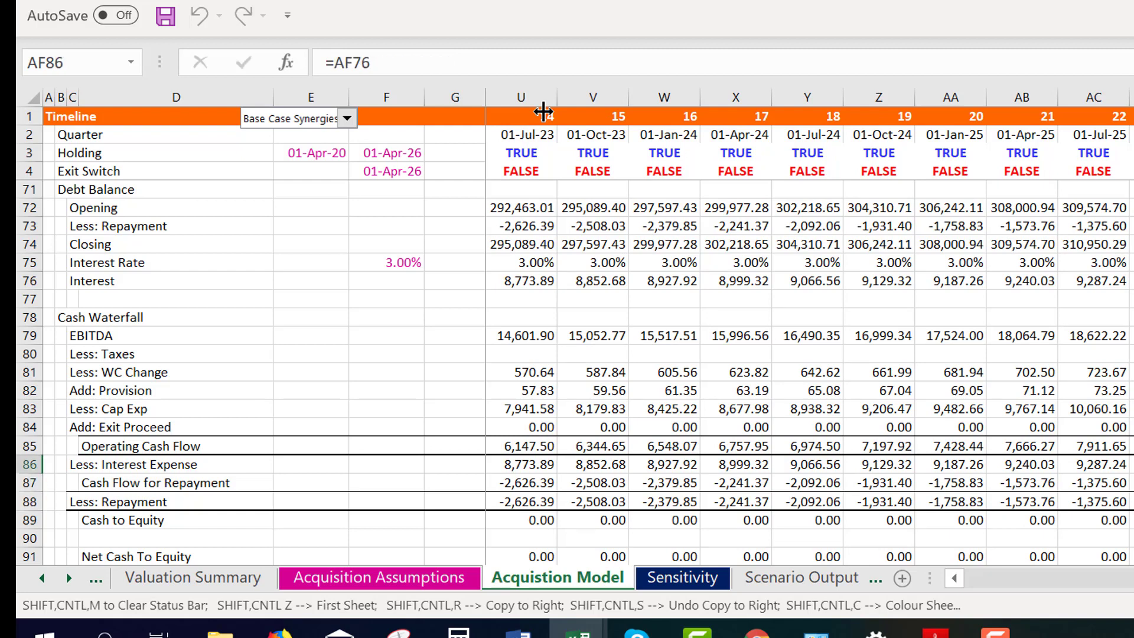
key(Down)
key(Left)
key(Left)
key(Left)
key(Left)
key(Left)
key(Left)
key(Left)
key(Left)
key(Left)
key(Left)
key(Left)
key(Left)
key(Left)
key(Left)
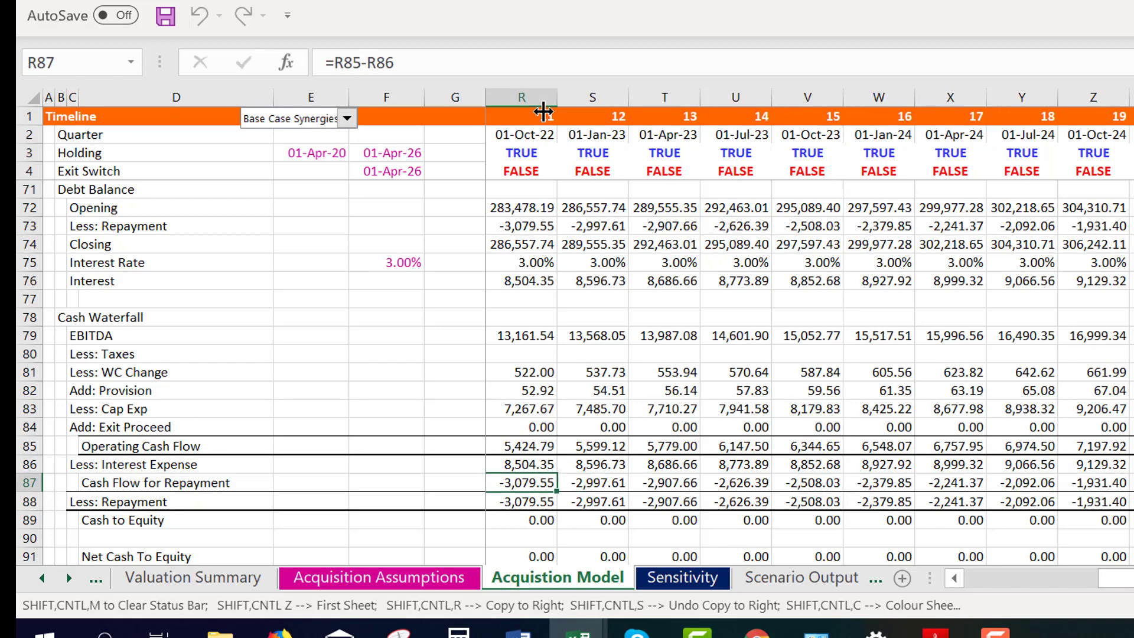
Trace the Cash Waterfall's Less: Repayment formulas from column R back to the first timeline quarters
key(Left)
key(Up)
key(Down)
key(Down)
key(Left)
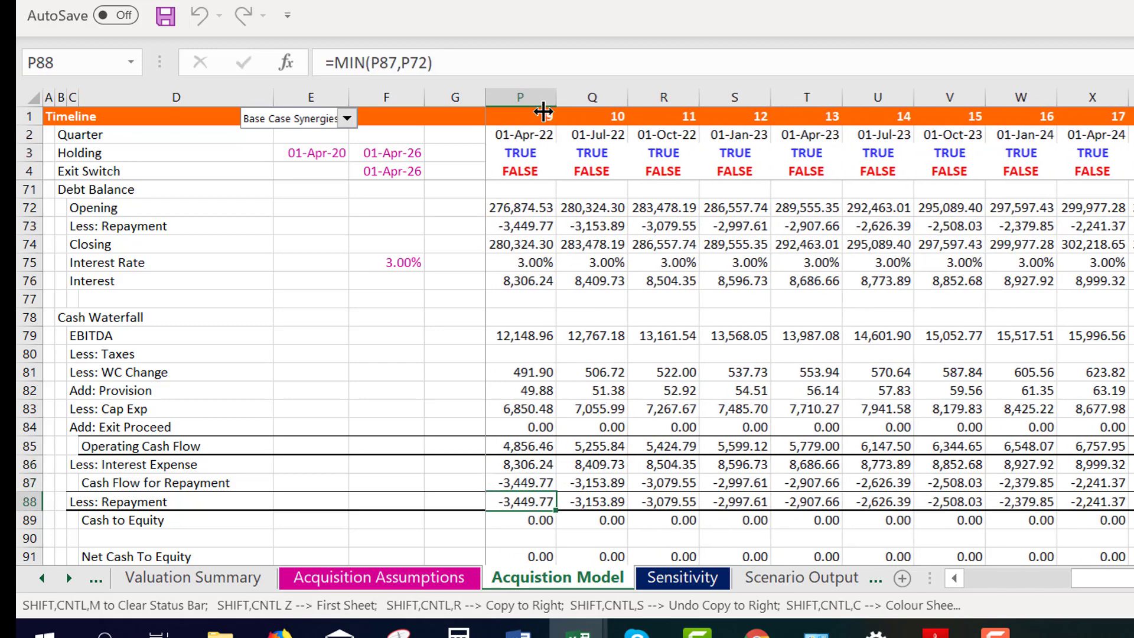
key(Left)
key(Left)
key(Left)
key(Left)
key(Left)
key(Left)
key(Left)
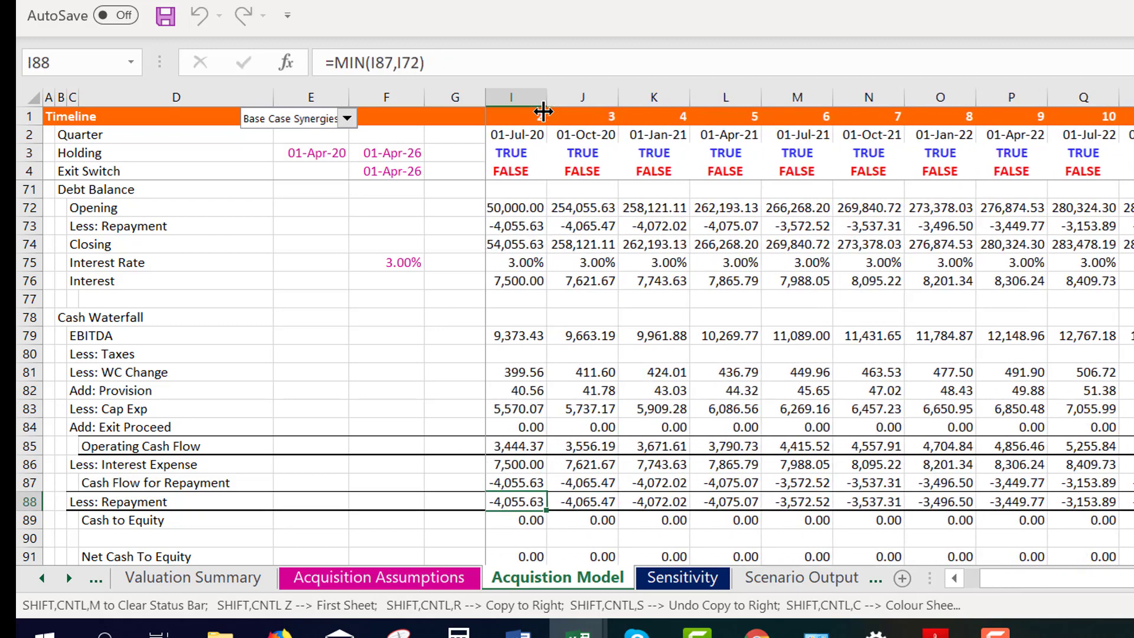
key(Left)
key(Left)
key(Left)
key(Right)
key(Right)
key(Right)
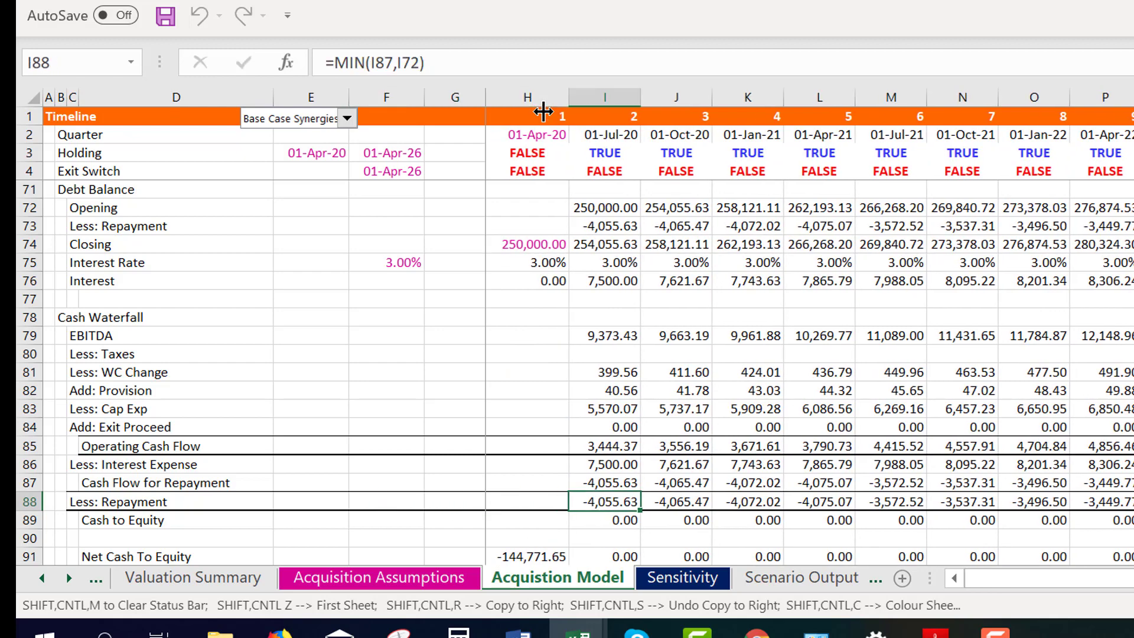
Examine the Net Cash To Equity row across the timeline quarters and its formula in column I
key(Down)
key(Down)
key(Down)
key(Down)
key(Down)
key(Down)
key(Down)
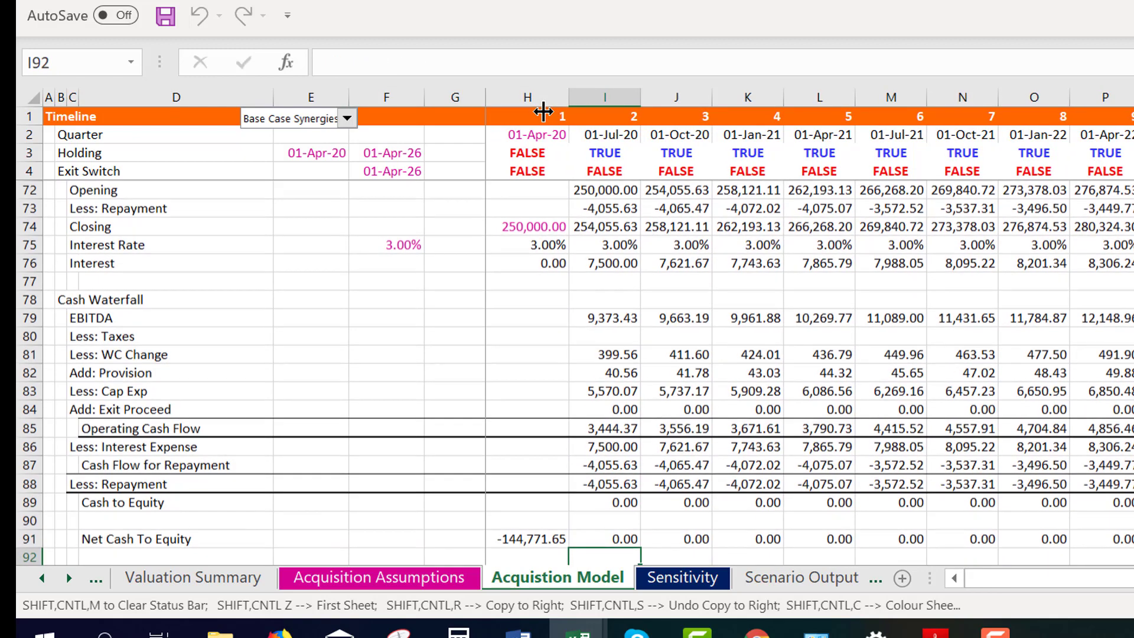
key(Up)
key(Up)
key(Up)
key(Up)
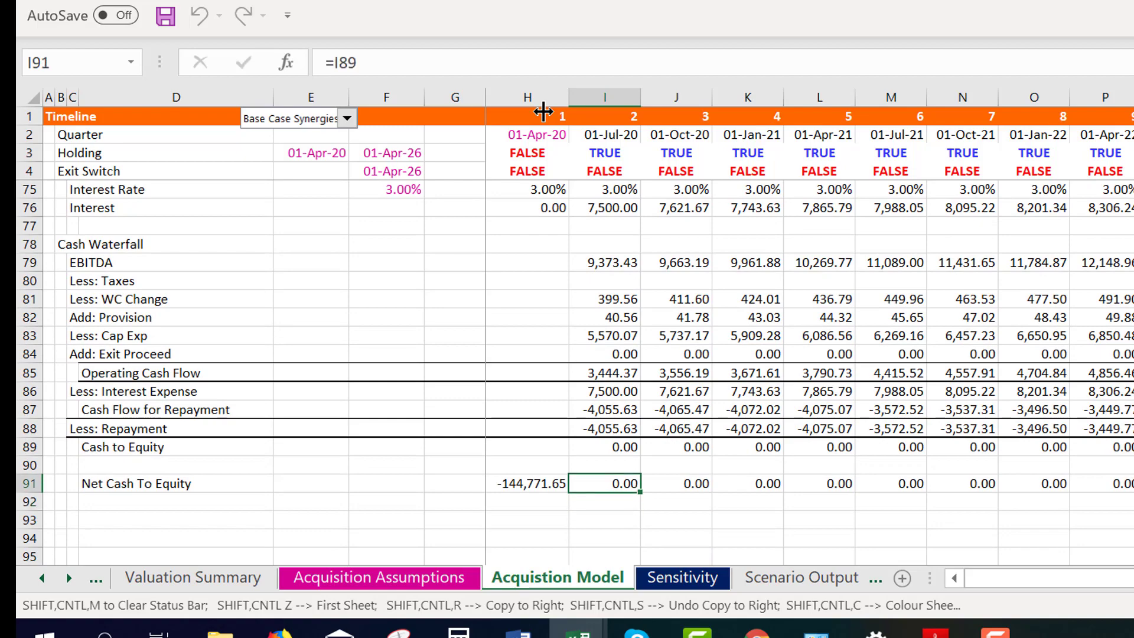
key(Down)
key(Right)
key(Right)
key(Right)
key(Right)
key(Right)
key(Right)
key(Right)
key(Right)
key(Right)
key(Right)
key(Right)
key(Right)
key(Right)
key(Right)
key(Right)
key(Right)
key(Right)
key(Right)
key(Right)
key(Right)
key(Right)
key(Right)
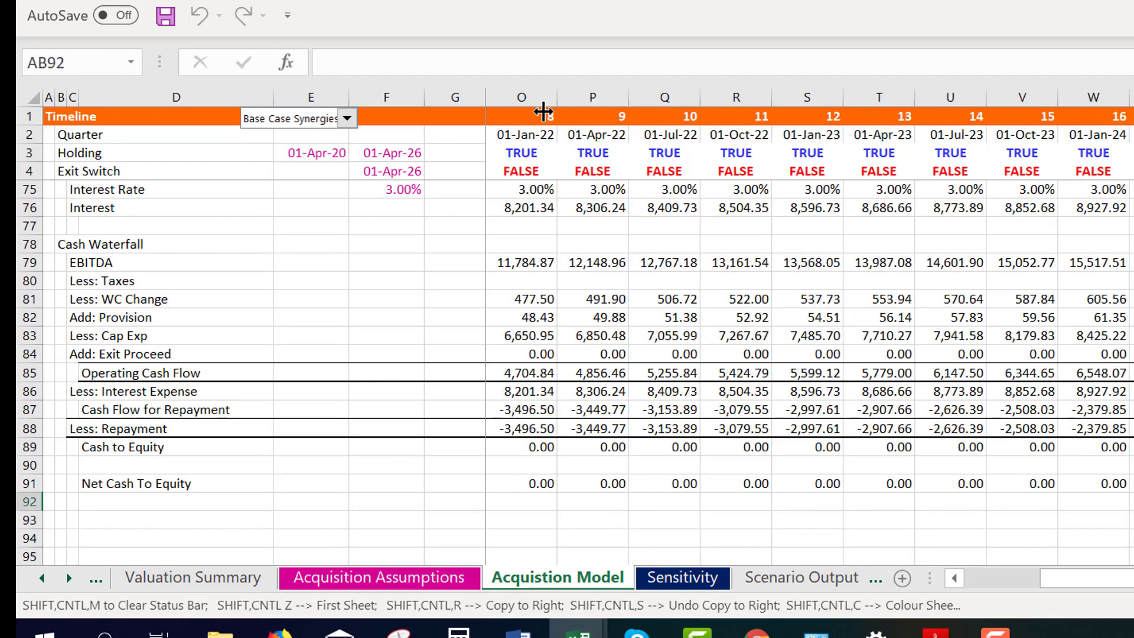
key(Left)
key(Left)
key(Left)
key(Left)
key(Left)
key(Left)
key(Left)
key(Left)
key(Left)
key(Left)
key(Left)
key(Left)
key(Left)
key(Left)
key(Left)
key(Left)
key(Left)
key(Left)
key(Left)
key(Left)
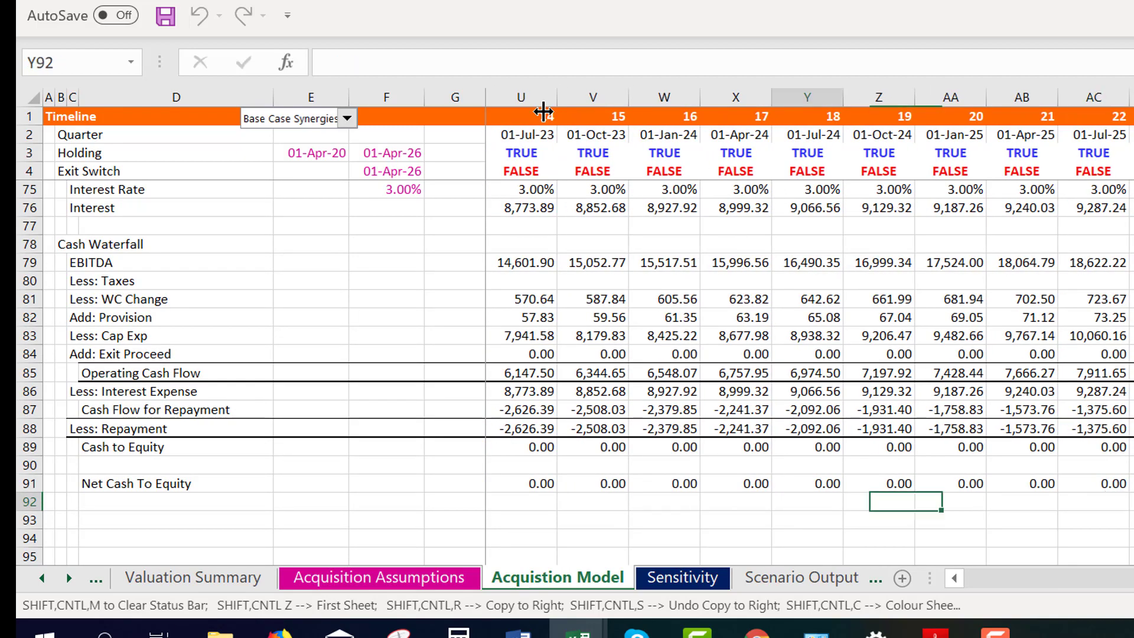
key(Left)
key(Left)
key(Left)
key(Left)
key(Left)
key(Left)
key(Left)
key(Left)
key(Left)
key(Left)
Add the label Equity IRR in column D, directly below Net Cash To Equity
key(Right)
key(Right)
key(Right)
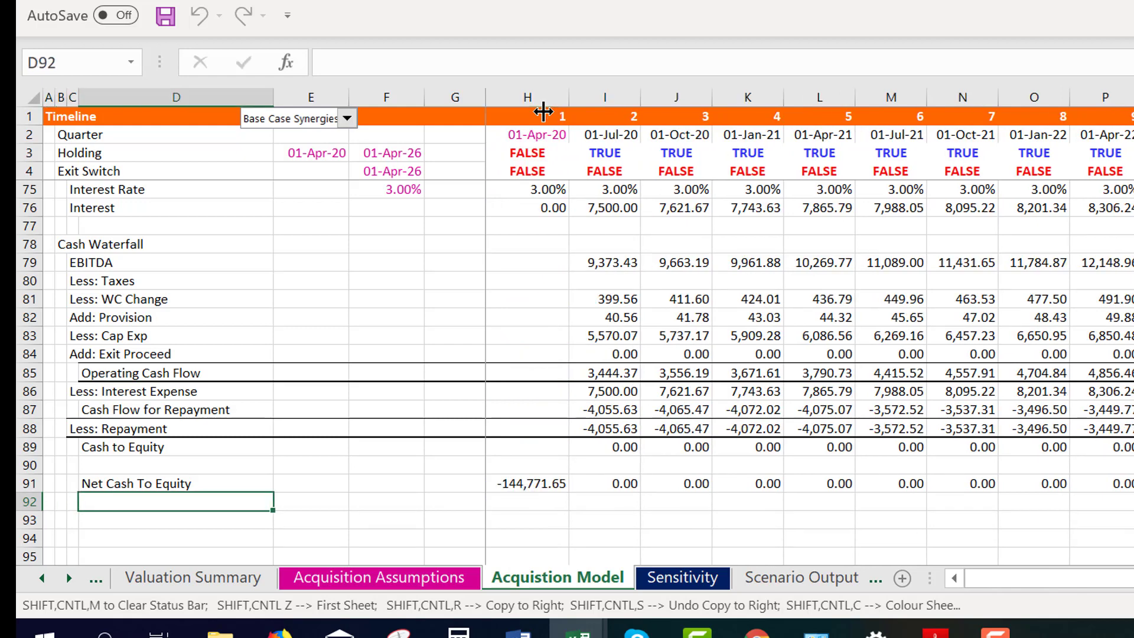
text(IRR)
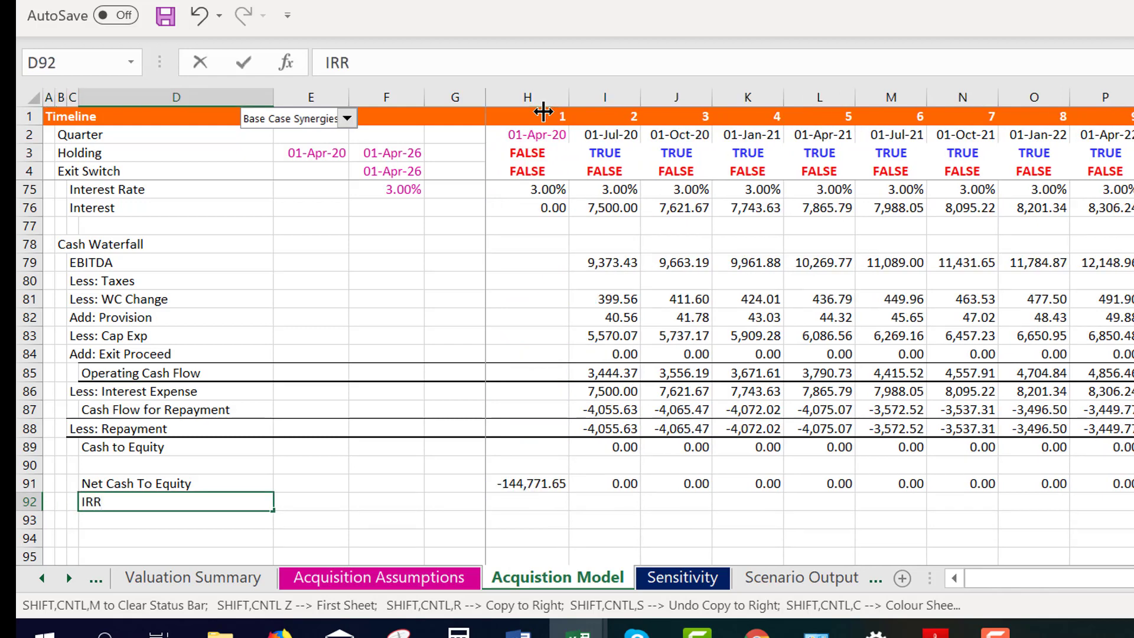
key(BackSpace)
key(BackSpace)
key(BackSpace)
text(Equity IRR)
key(Return)
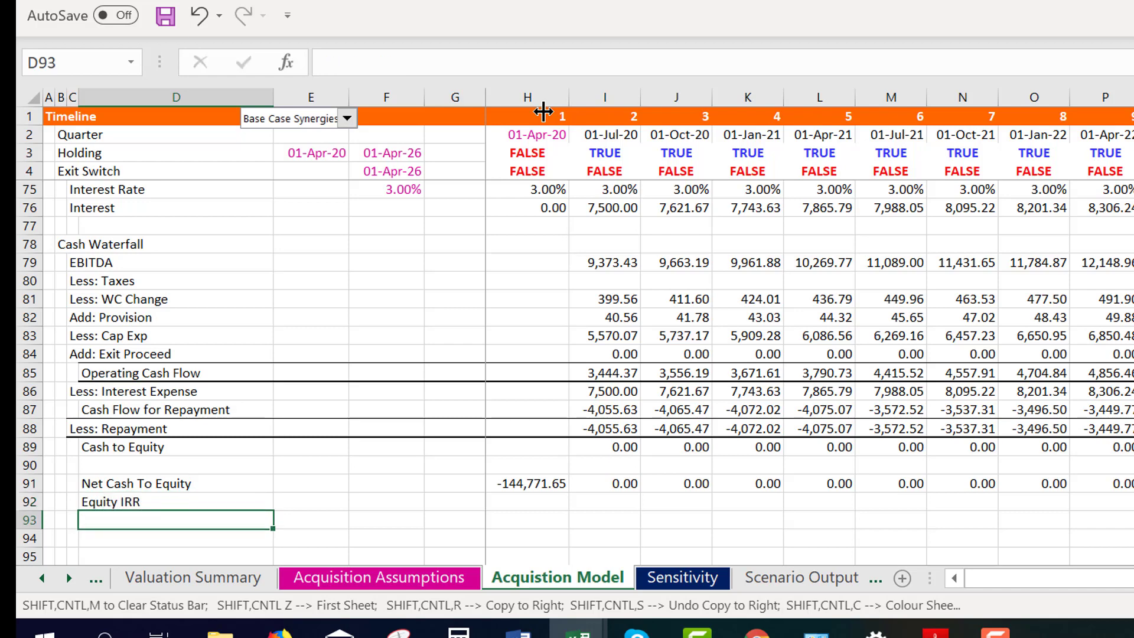
Start an XIRR formula in F92 using the Net Cash To Equity range H91:AU91 as its values
key(Up)
key(Right)
key(Right)
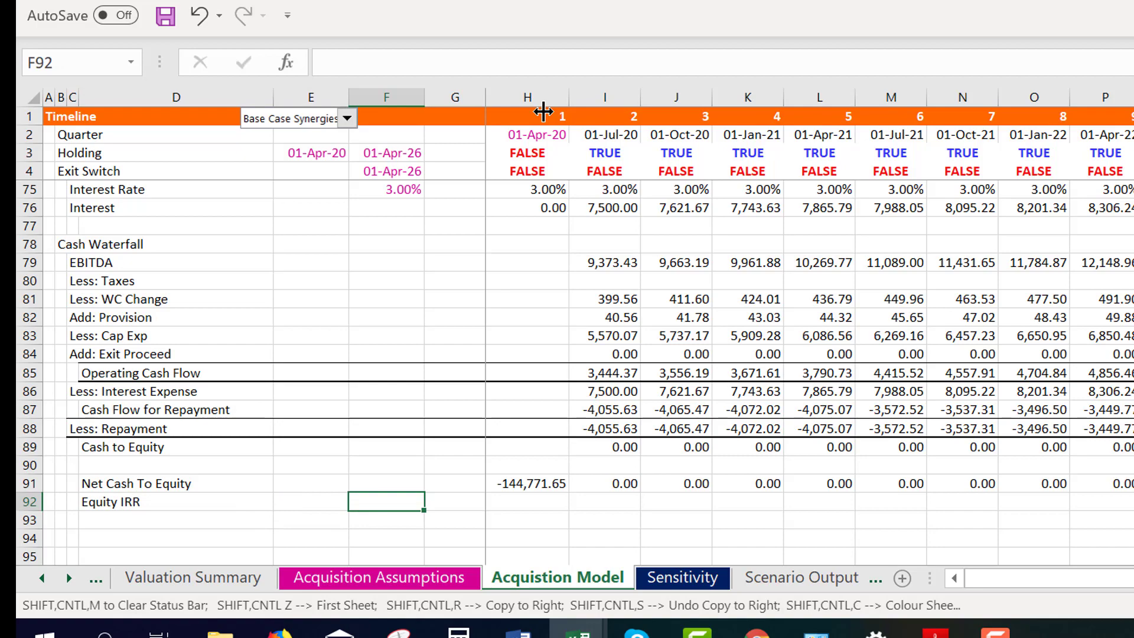
text(=xirr)
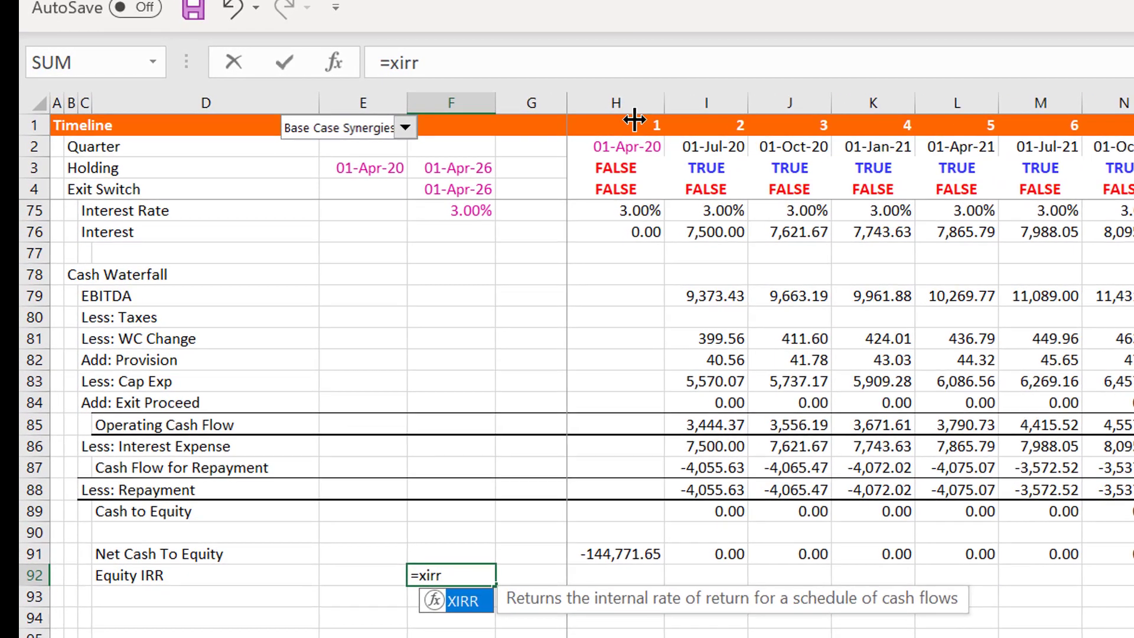
key(Tab)
key(Left)
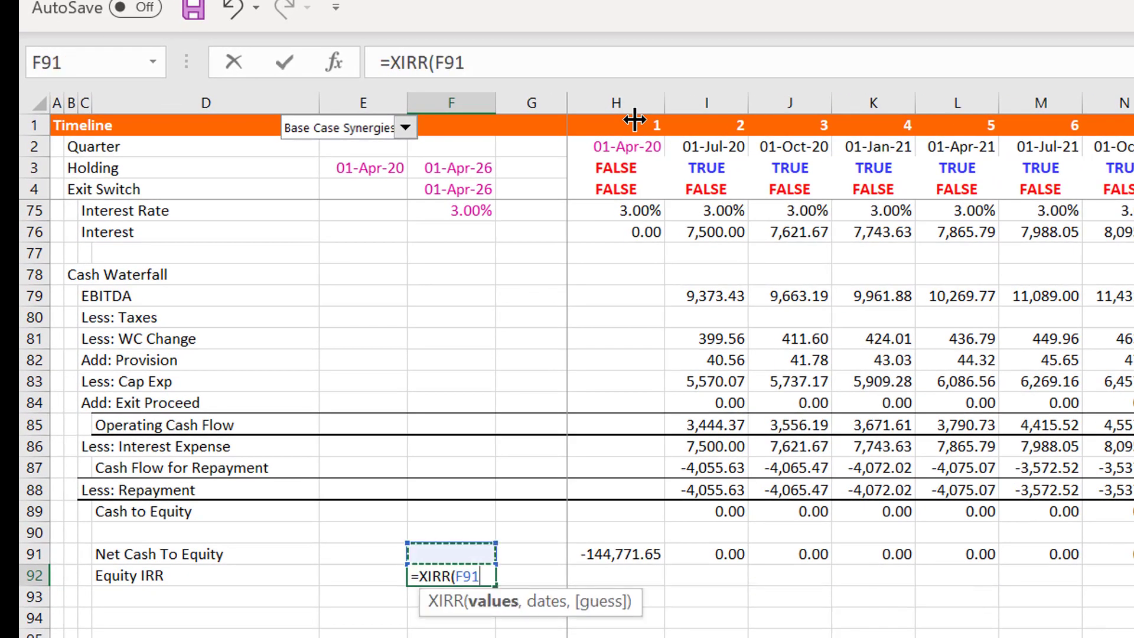
key(Right)
key(Right)
key(ctrl+shift+Right)
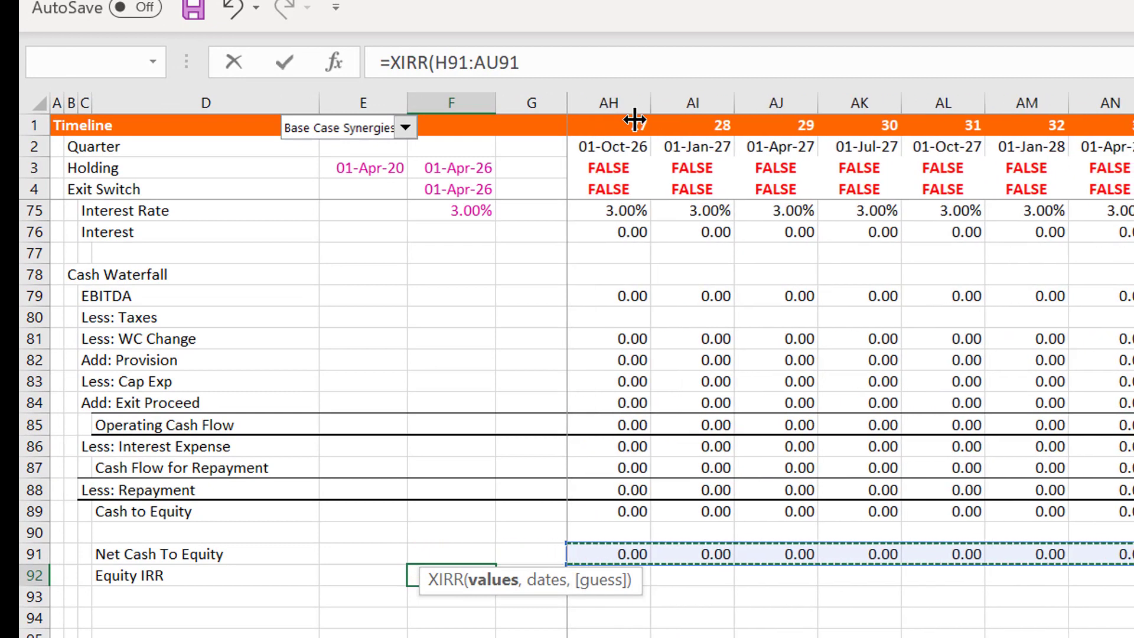
Complete the Equity IRR formula with the quarter dates H2:AU2 and format the result as a percentage
text(,)
key(Right)
key(Right)
key(Right)
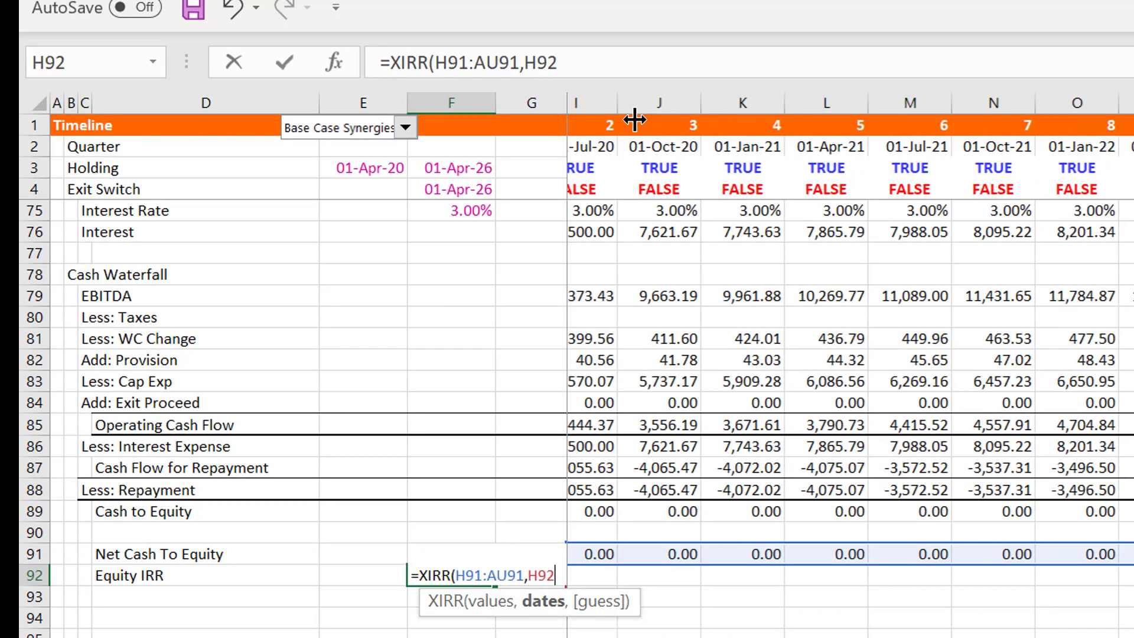
key(Left)
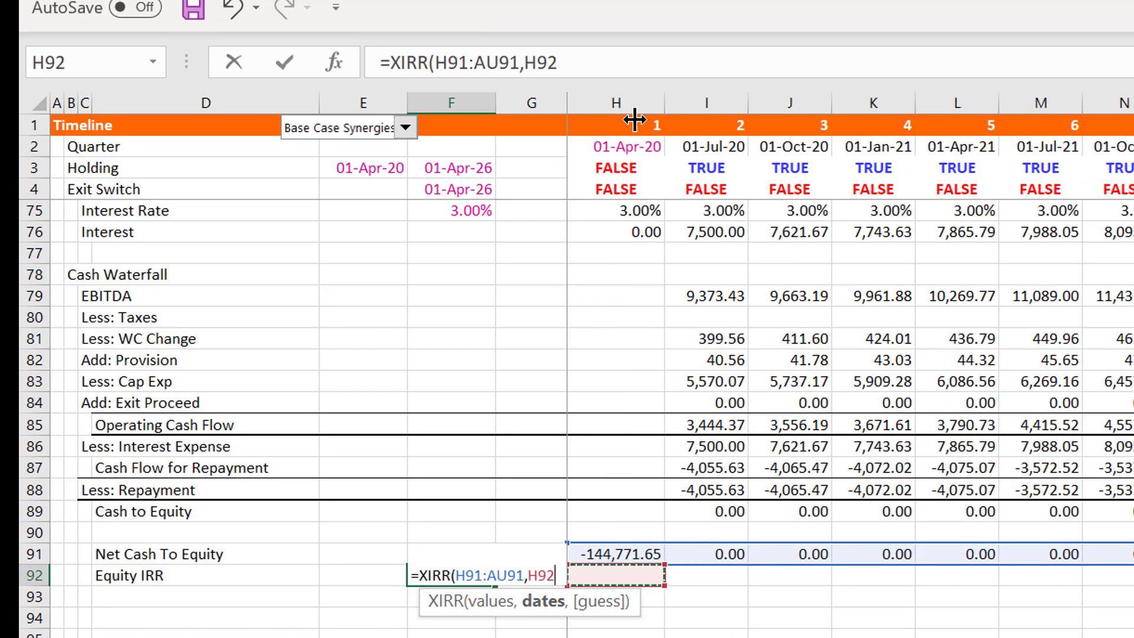
click(592, 144)
key(ctrl+shift+Right)
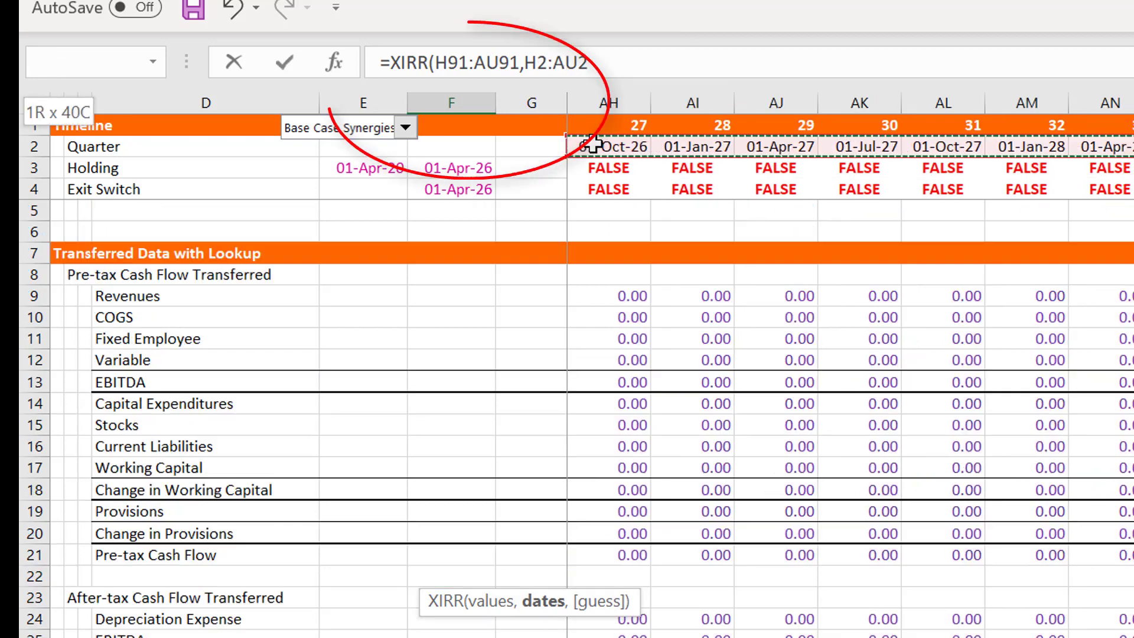
key(Return)
key(Up)
key(Left)
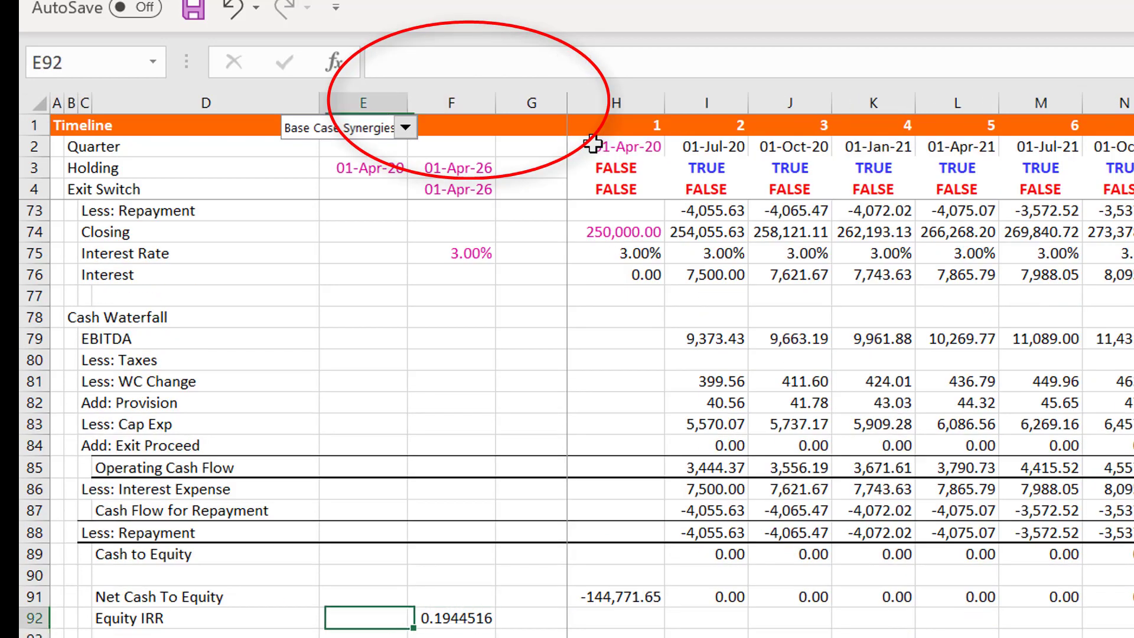
key(Right)
key(ctrl+shift+5)
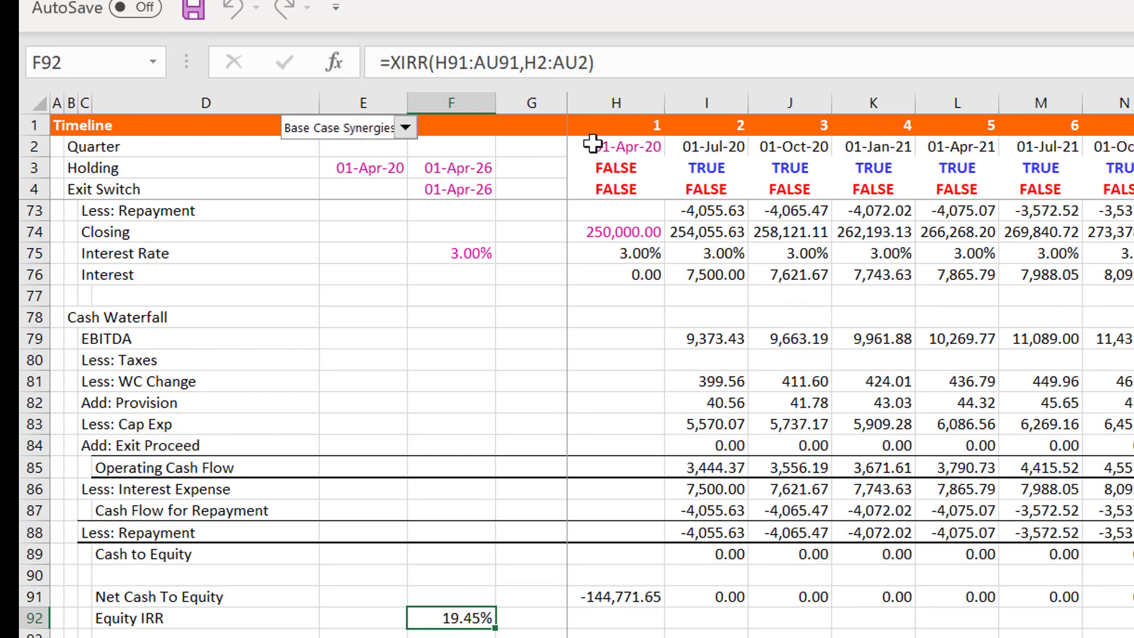
Compare the Equity IRR with the Project IRR, reviewing the debt model rows and the sources of funds on the Acquisition Assumptions sheet
key(Up)
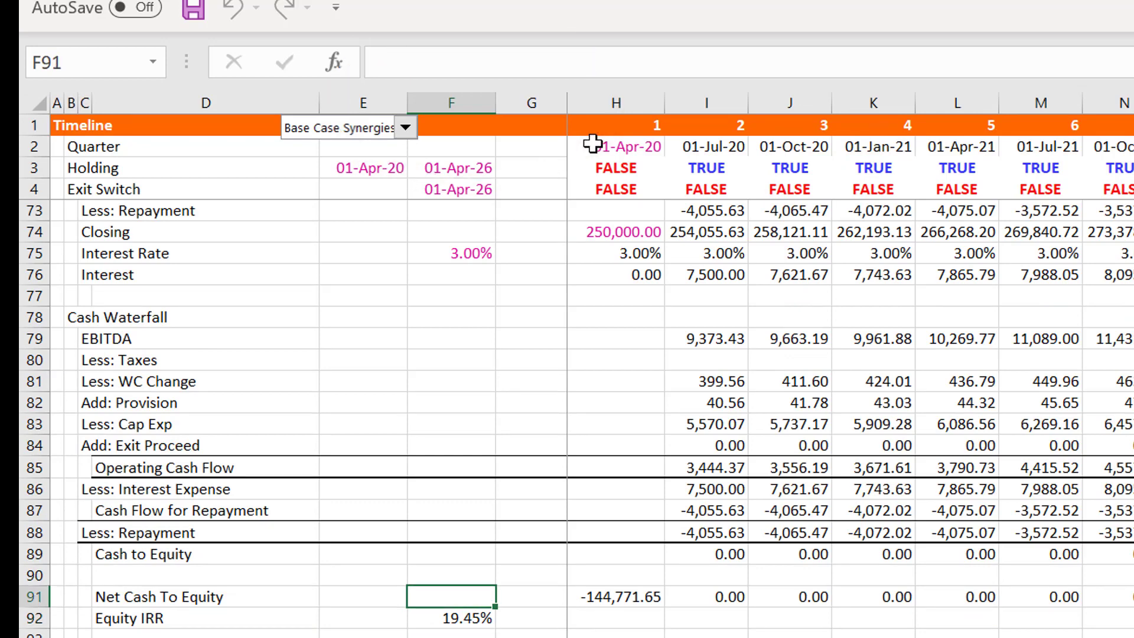
key(Down)
key(Page_Up)
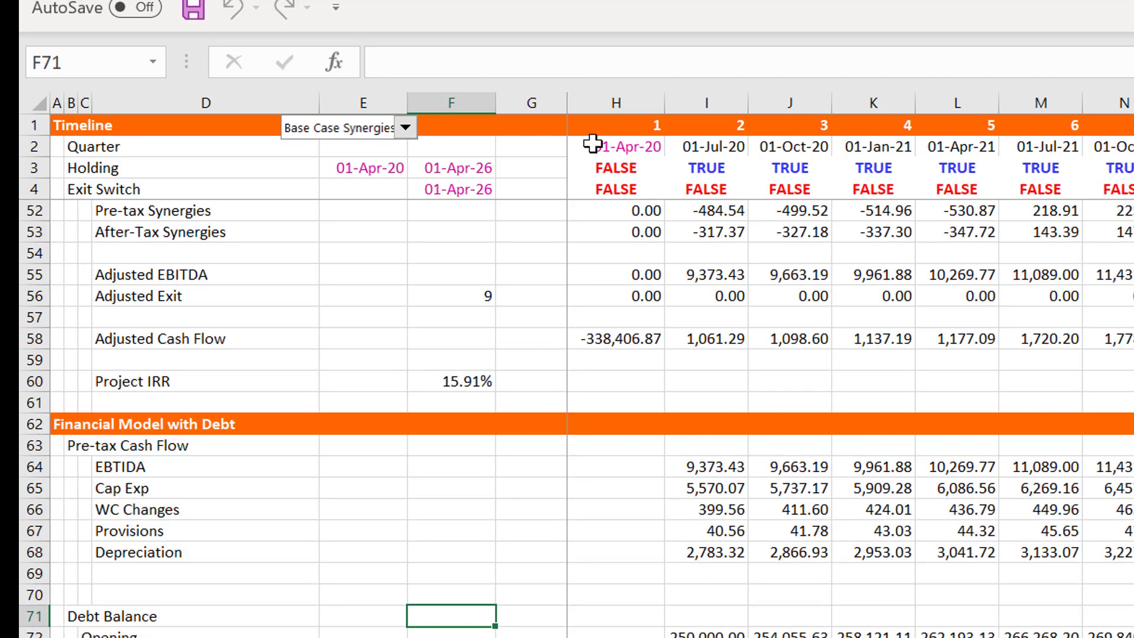
key(Down)
key(Down)
key(Down)
key(Down)
key(Down)
key(Down)
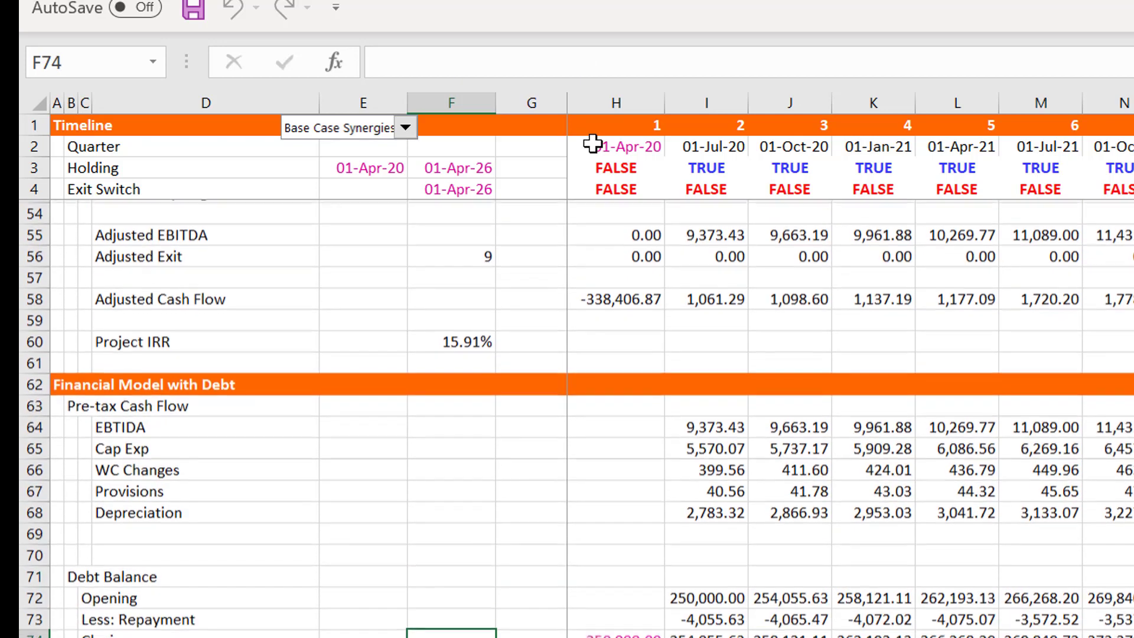
key(Down)
key(Down)
key(Down)
key(Down)
key(Down)
key(Down)
key(Down)
key(Down)
key(Down)
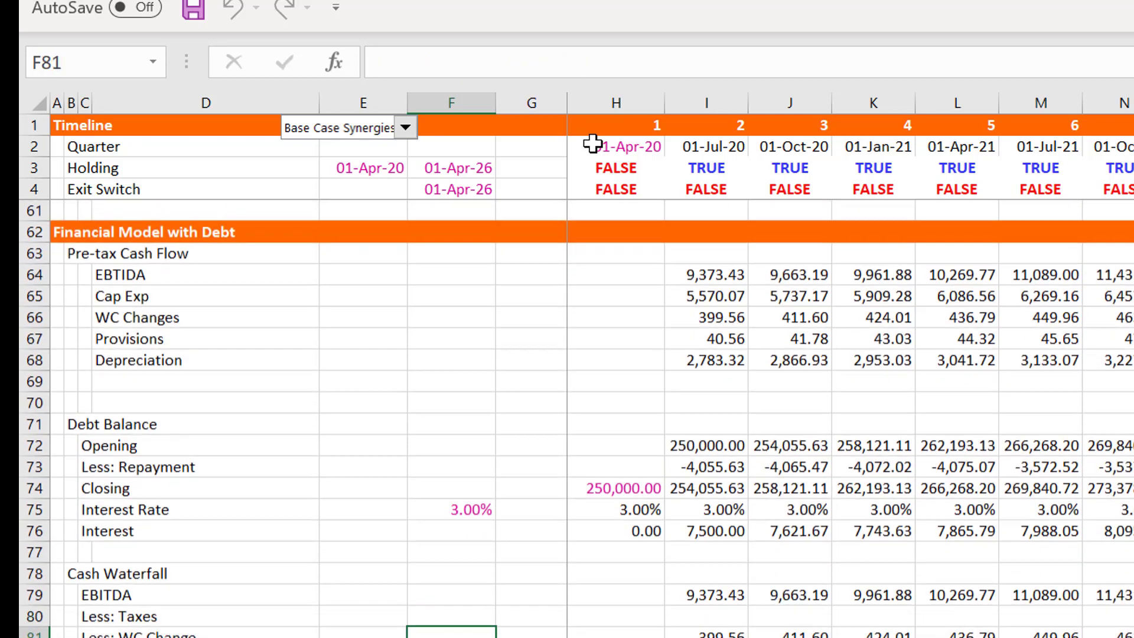
key(Down)
key(Down)
key(Down)
key(Down)
key(Down)
key(Down)
key(Down)
key(Down)
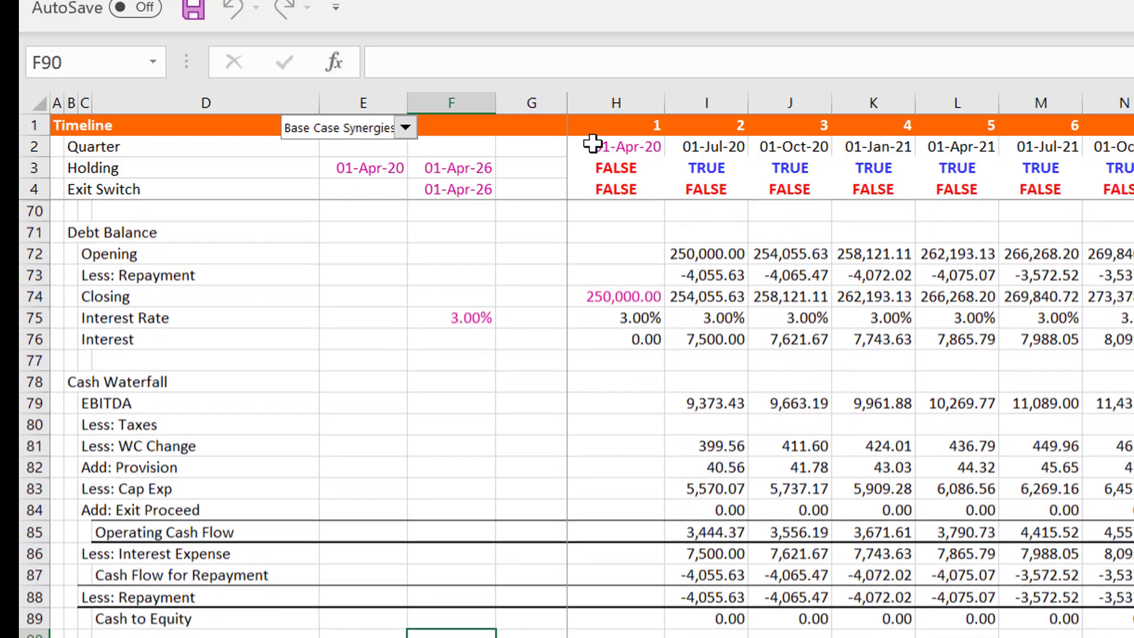
key(Up)
key(Up)
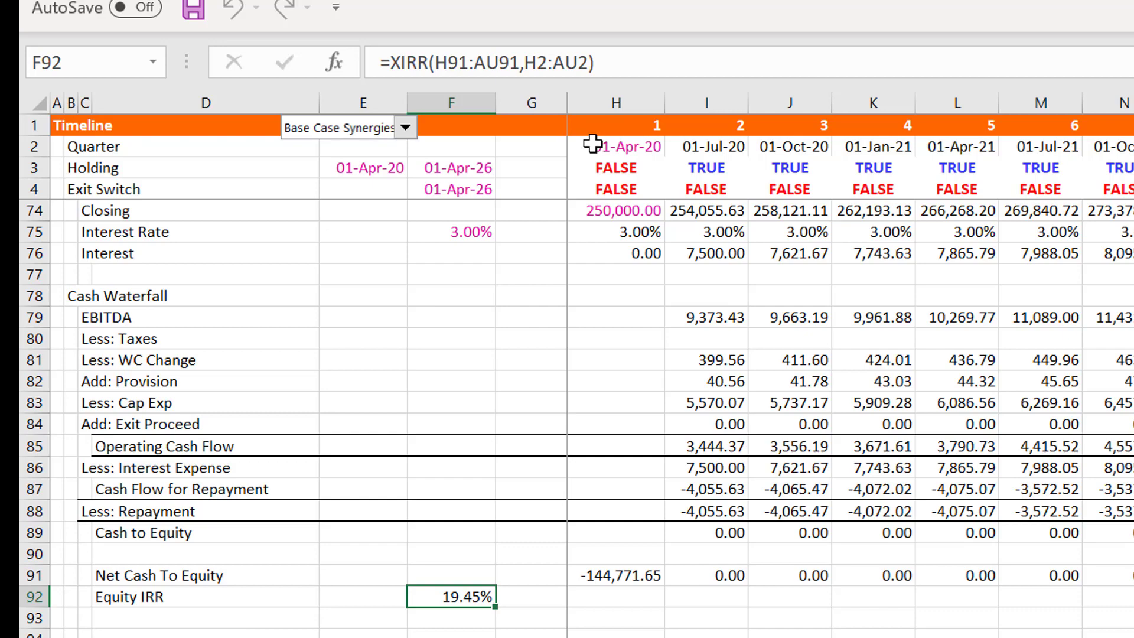
key(ctrl+Page_Up)
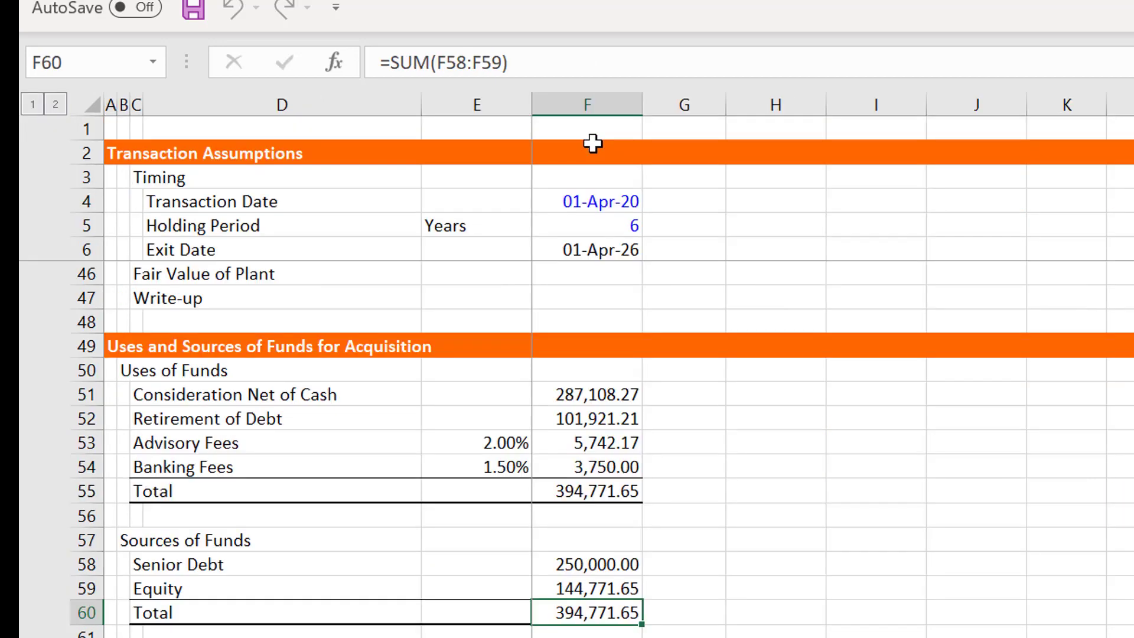
key(ctrl+Page_Down)
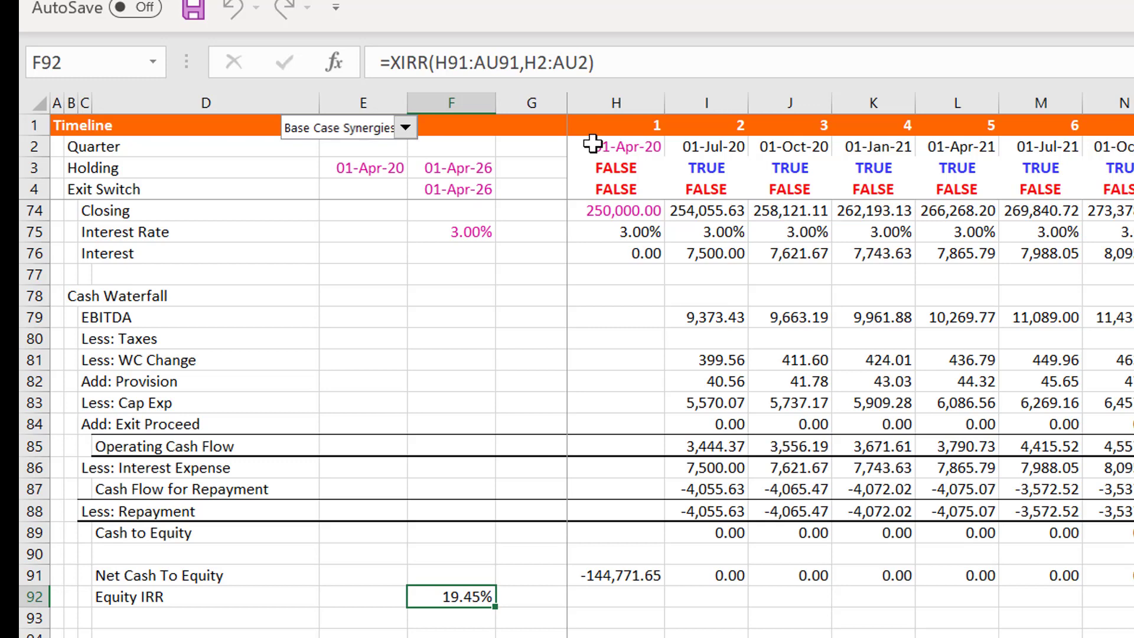
Insert a small spin button form control in G5 beside the Holding Period on the Acquisition Assumptions sheet
key(ctrl+Page_Up)
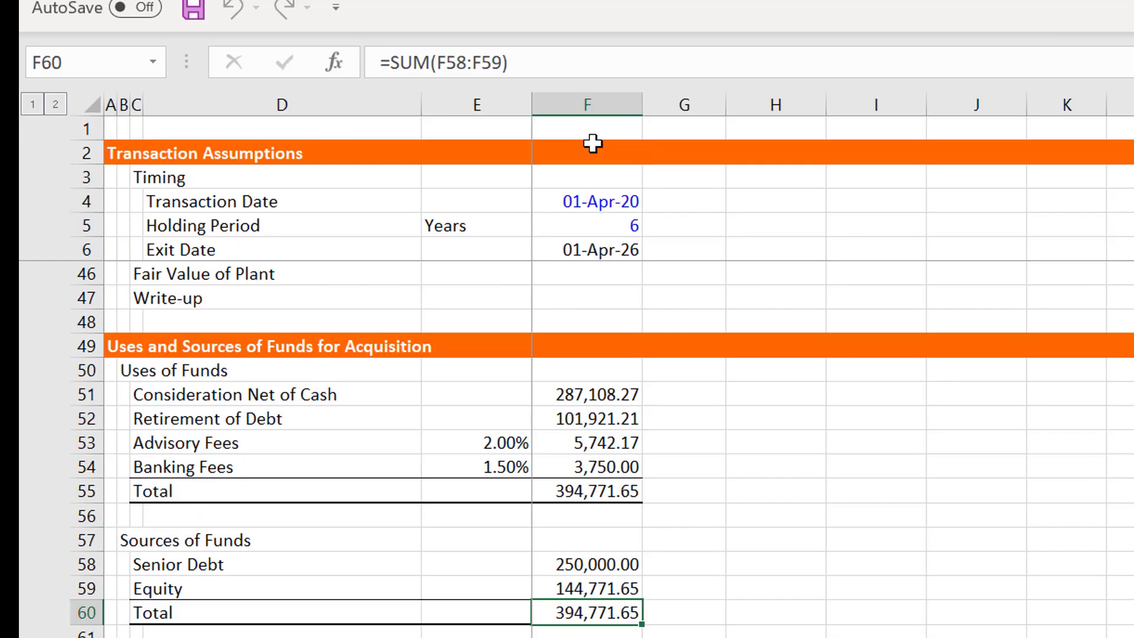
click(580, 240)
click(578, 236)
key(Right)
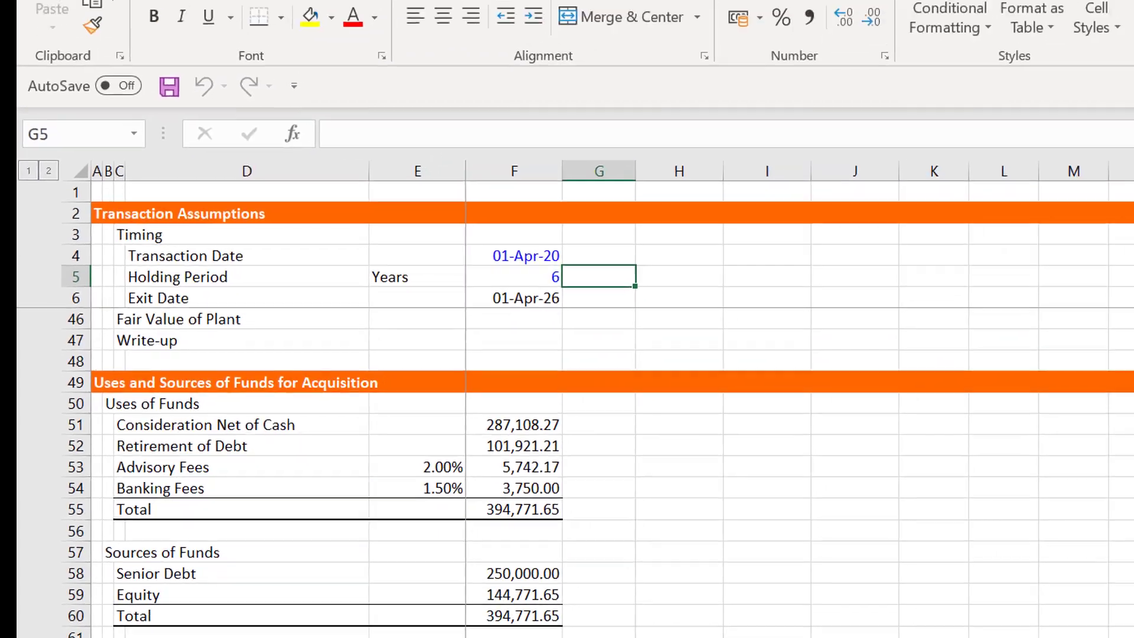
click(667, 1)
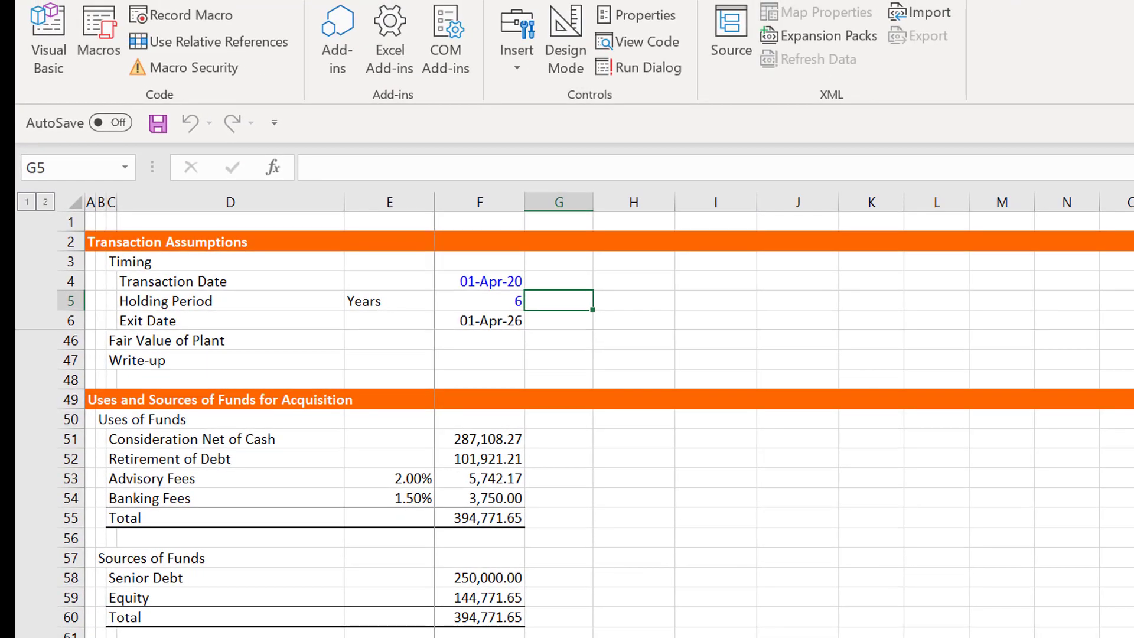
click(493, 48)
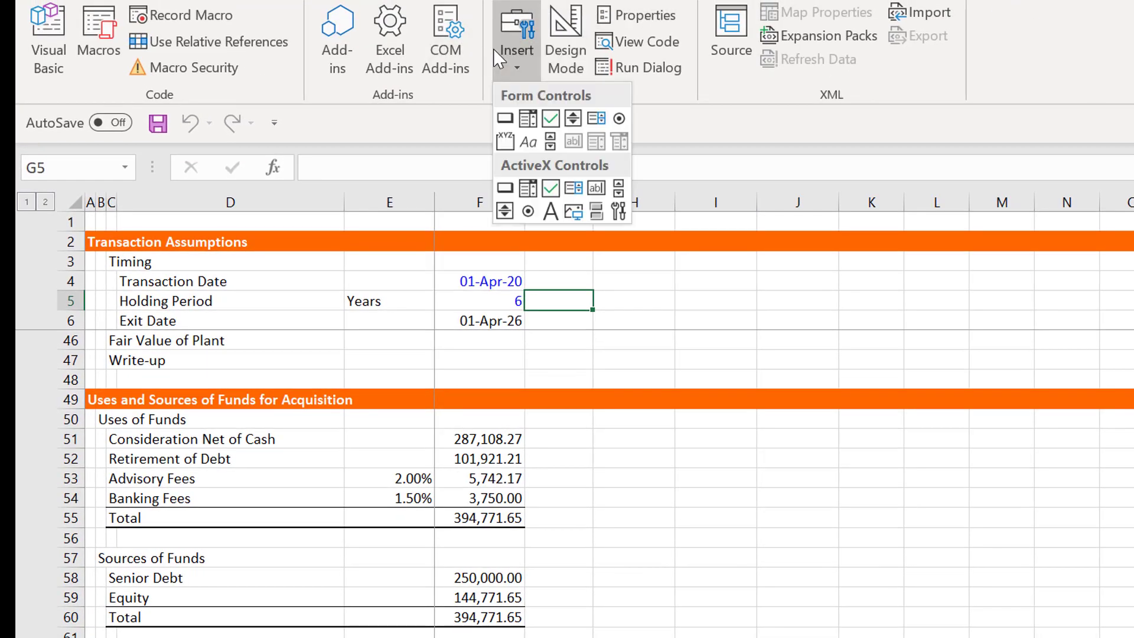
click(572, 119)
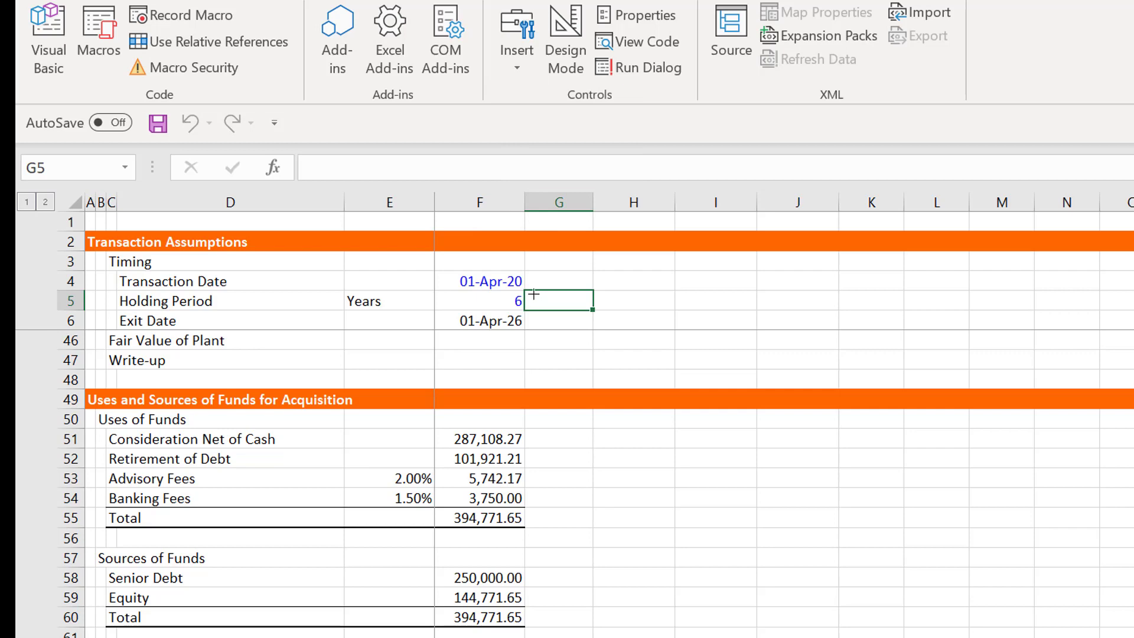
drag(534, 292, 560, 308)
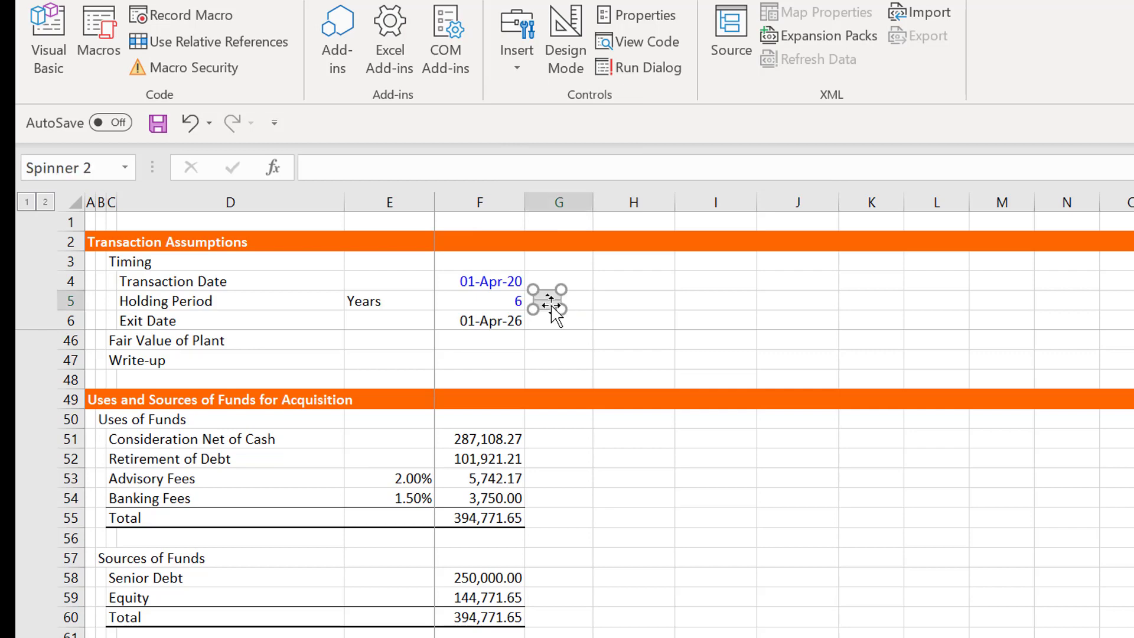
Set the spin button's minimum value to 3 and its maximum value to 10
right_click(544, 299)
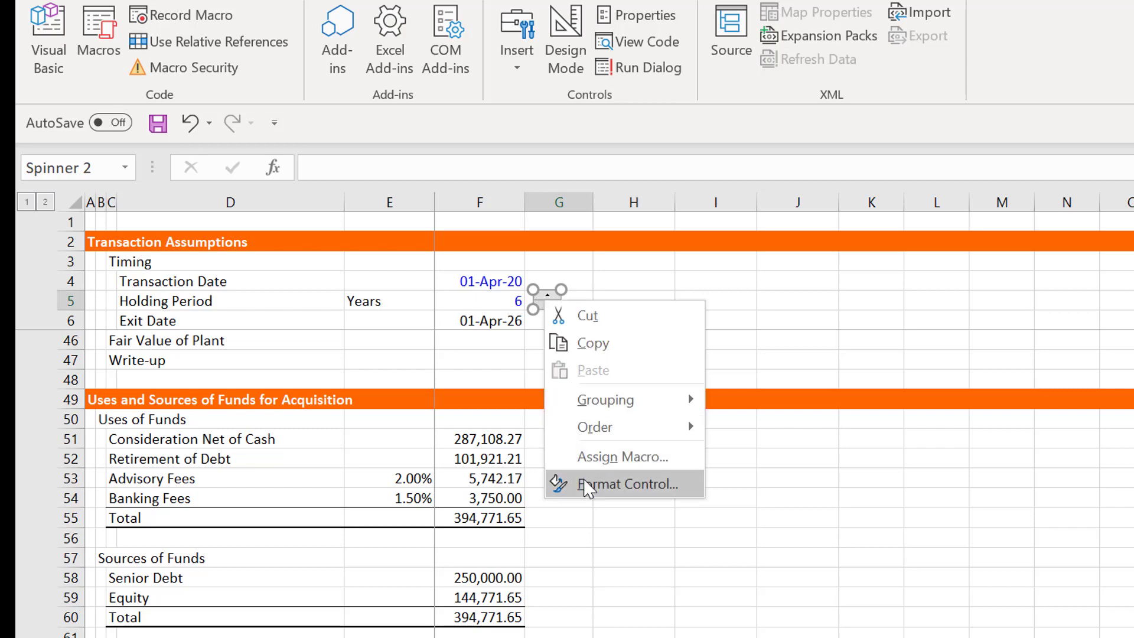
click(627, 484)
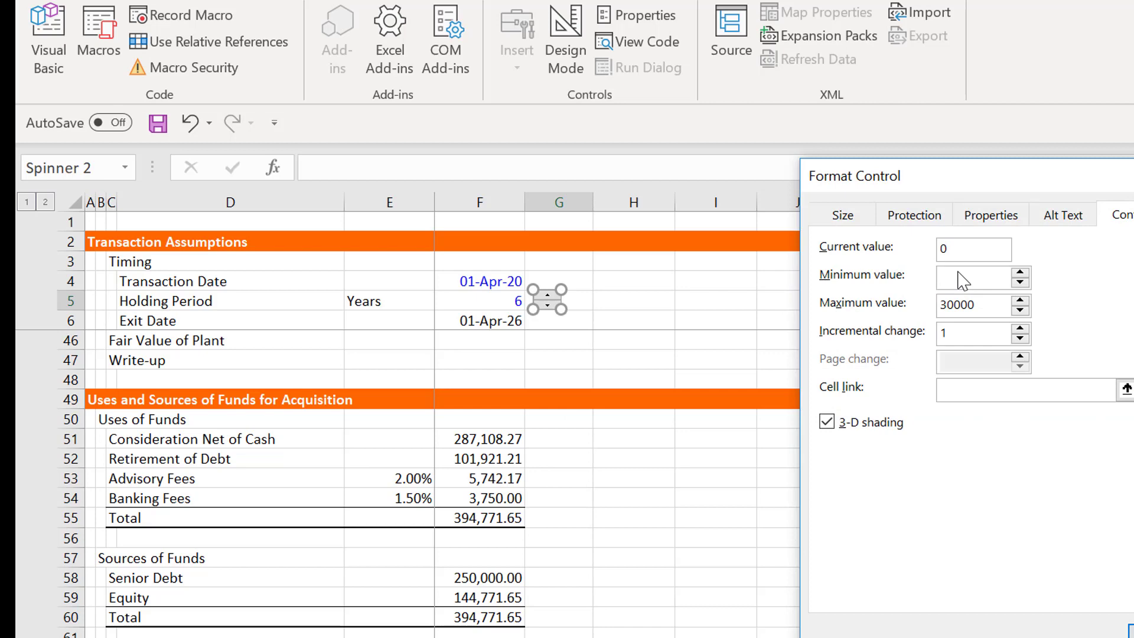
text(3)
click(985, 305)
key(BackSpace)
key(BackSpace)
key(BackSpace)
key(BackSpace)
key(BackSpace)
Link the spin button to the Holding Period cell F5 on the Acquisition Assumptions sheet and apply the control settings
click(1126, 388)
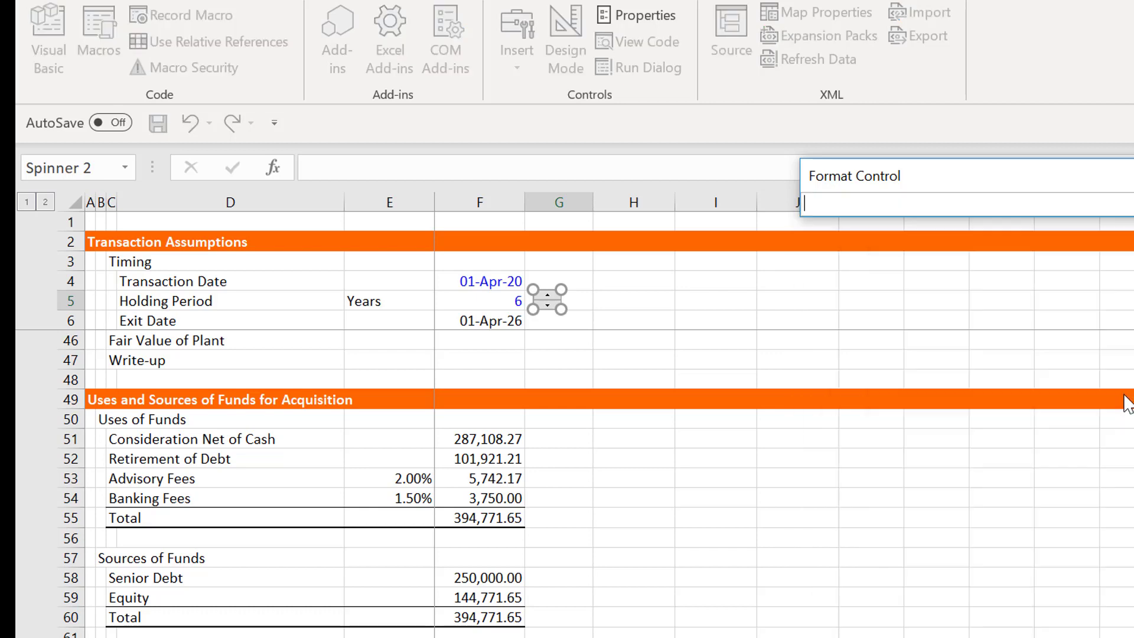
key(ctrl+Page_Down)
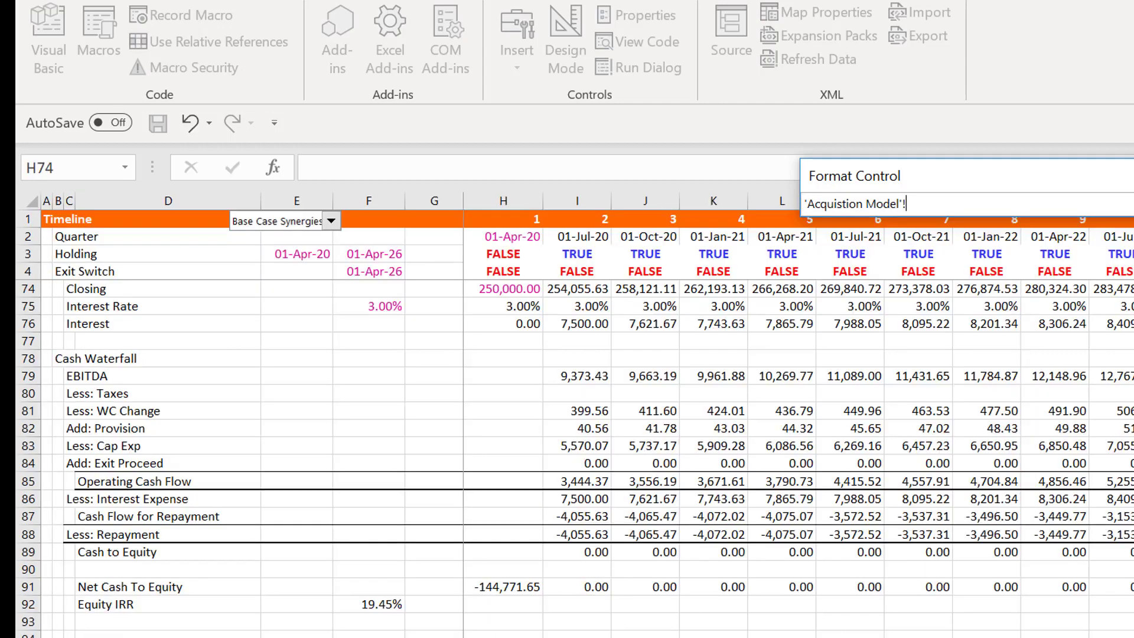
key(ctrl+Page_Up)
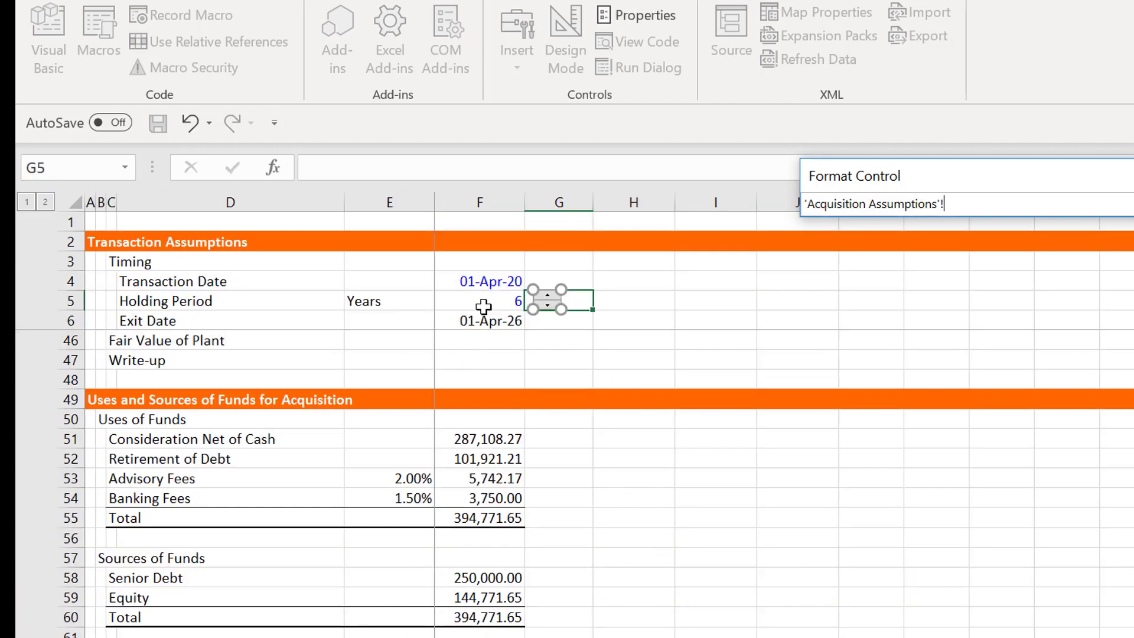
click(483, 302)
key(Return)
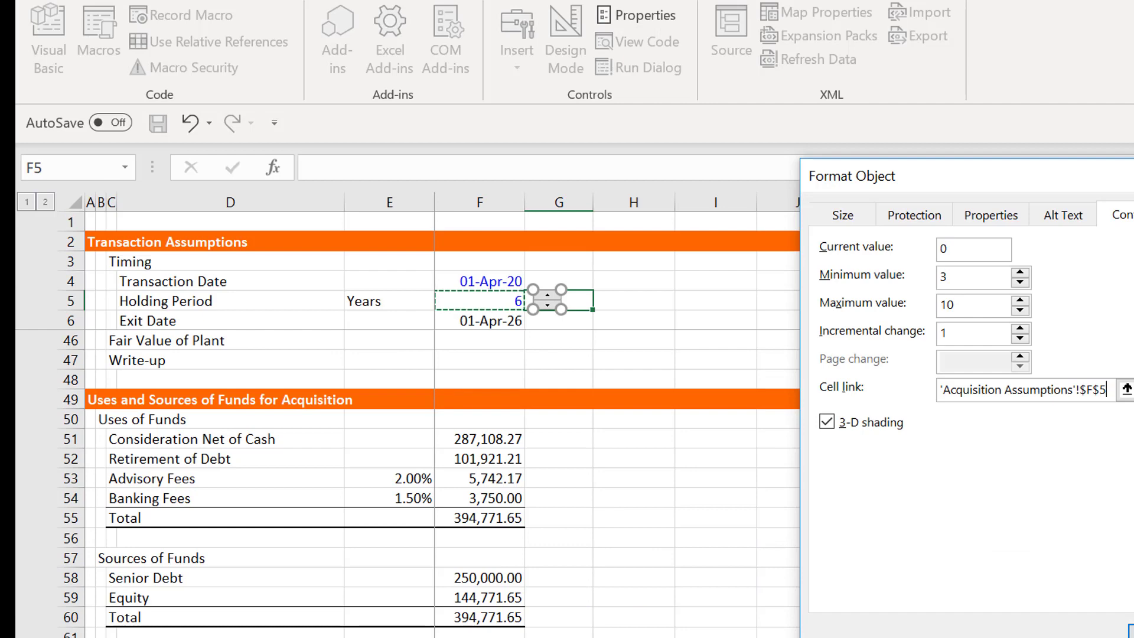
click(1116, 623)
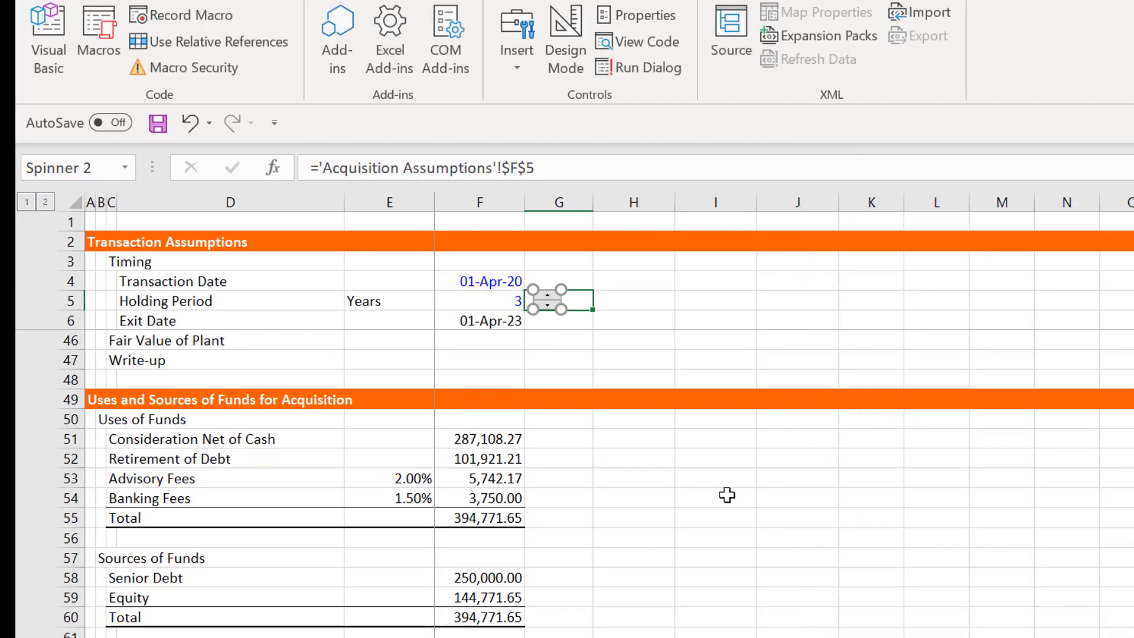
Copy the spin button to the Acquisition Model sheet and place it in G3 beside the Holding dates
right_click(548, 290)
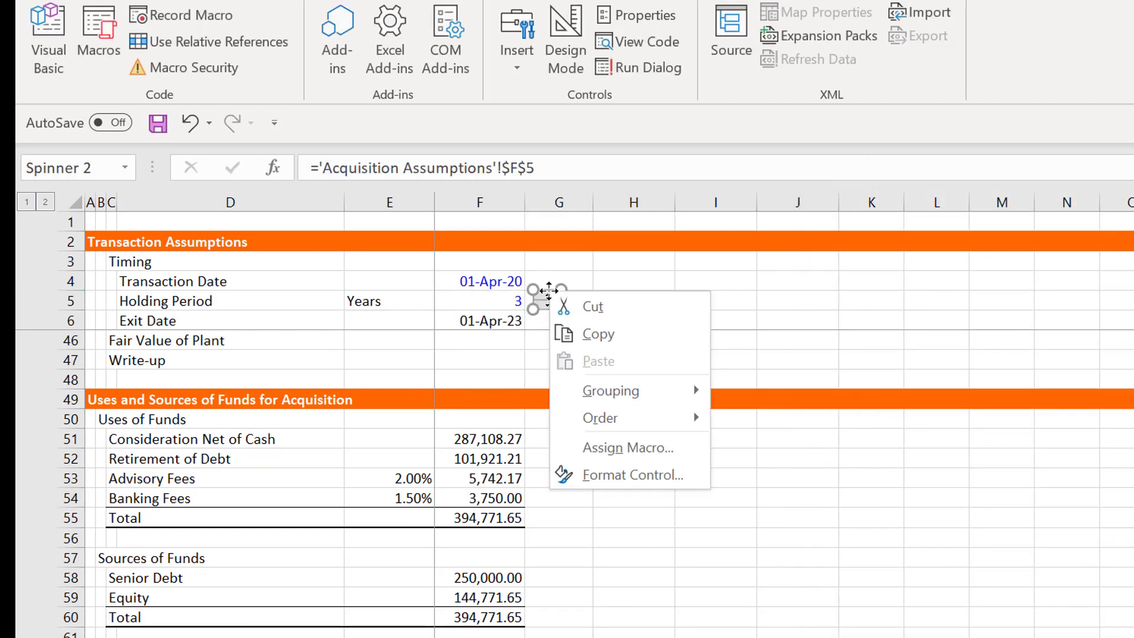
click(577, 339)
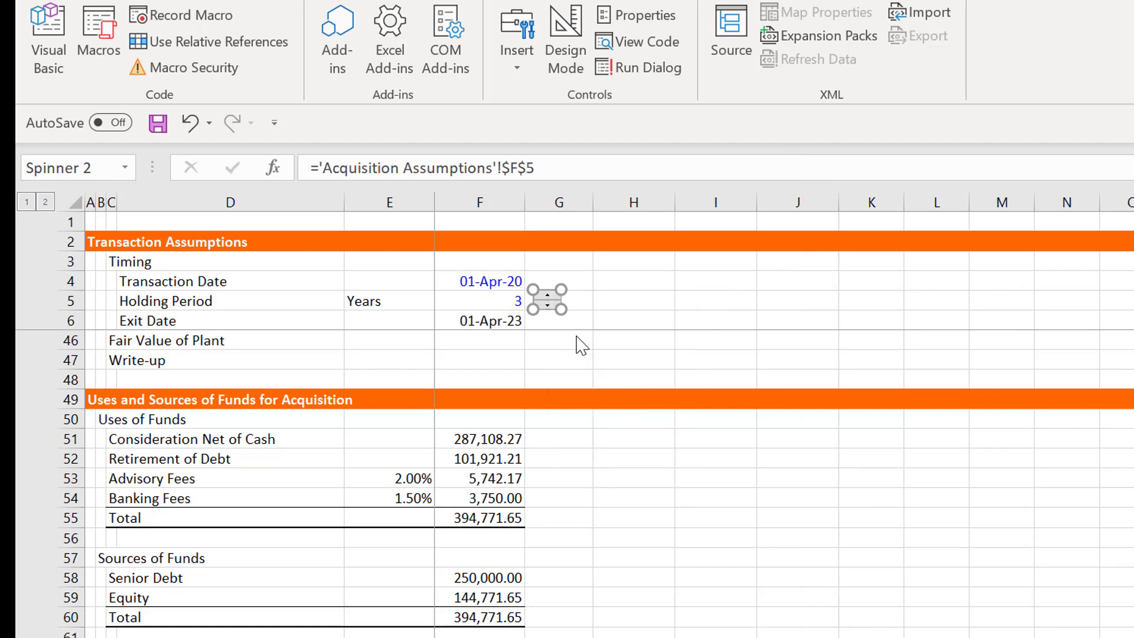
key(ctrl+Page_Down)
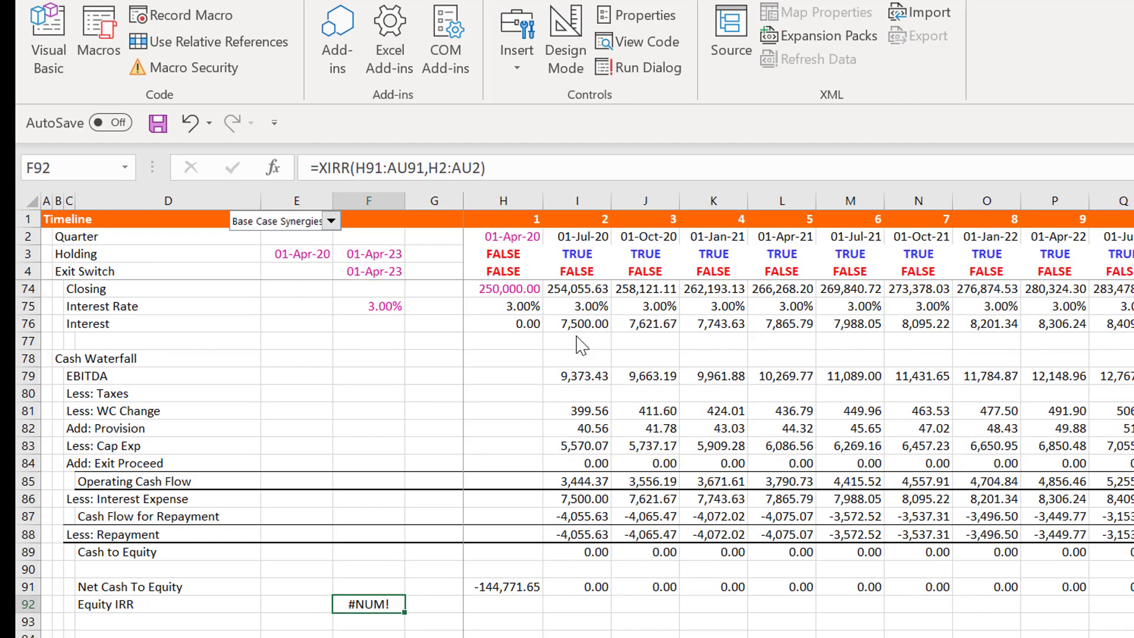
click(421, 252)
key(ctrl+v)
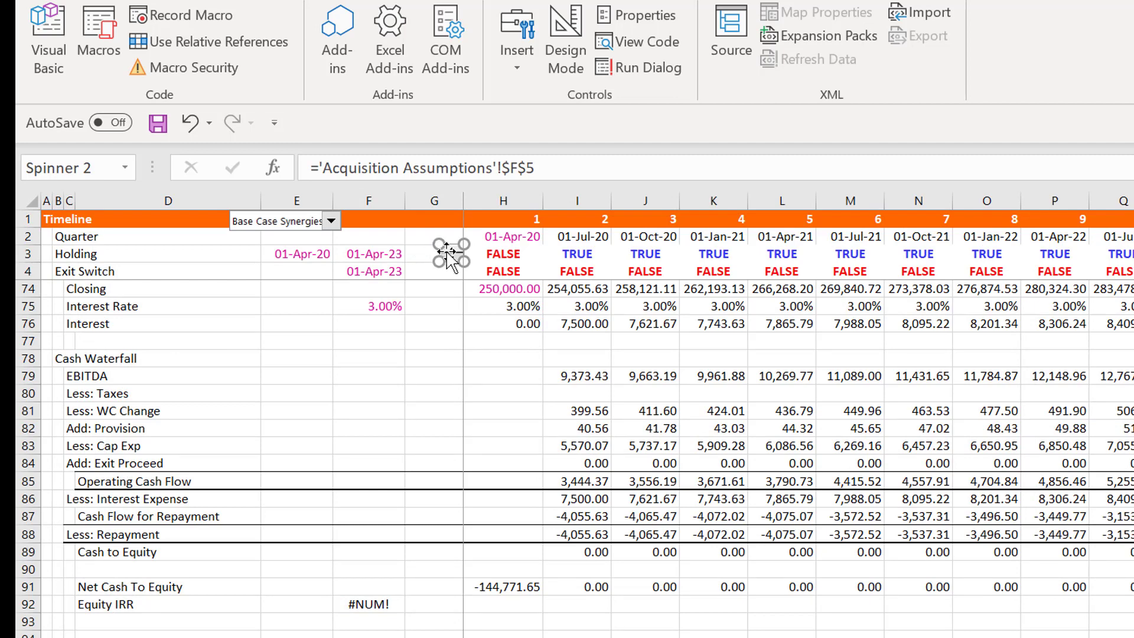
drag(448, 253, 430, 251)
click(432, 341)
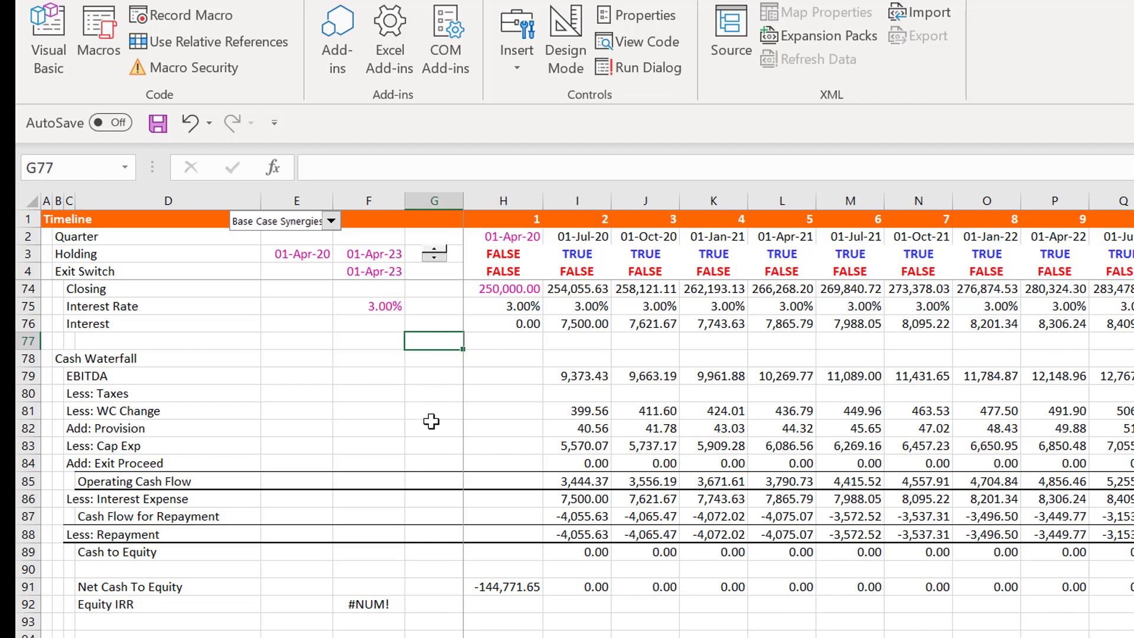
Test the copied spin button by stepping the holding period up and down, ending on an exit date of 01-Apr-27
click(438, 250)
click(434, 257)
click(434, 257)
click(435, 259)
click(434, 249)
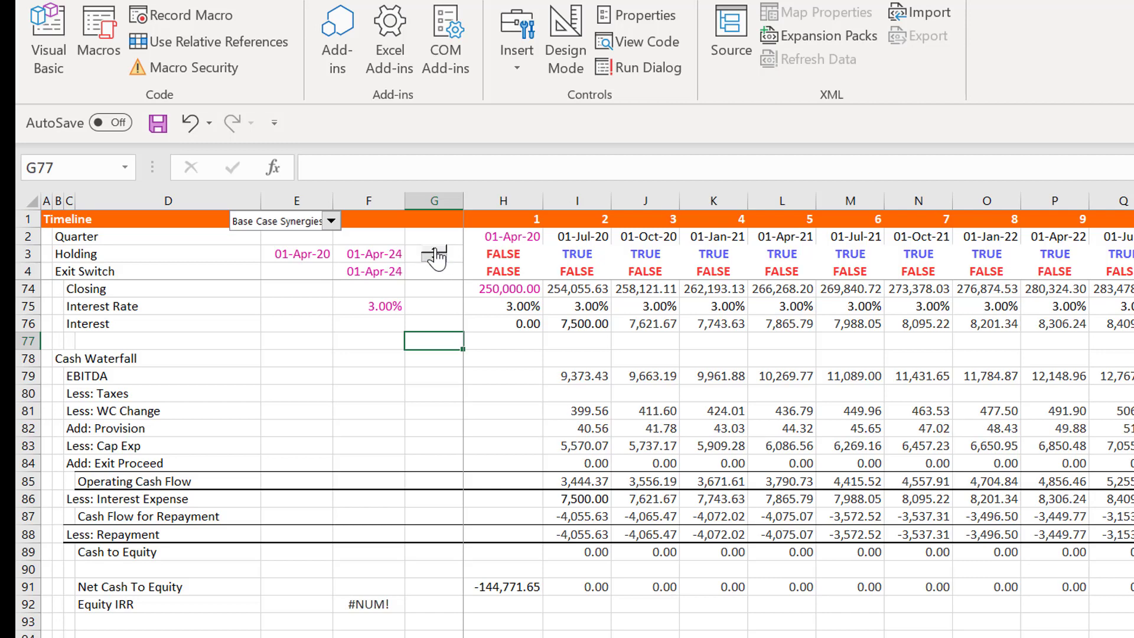
click(434, 249)
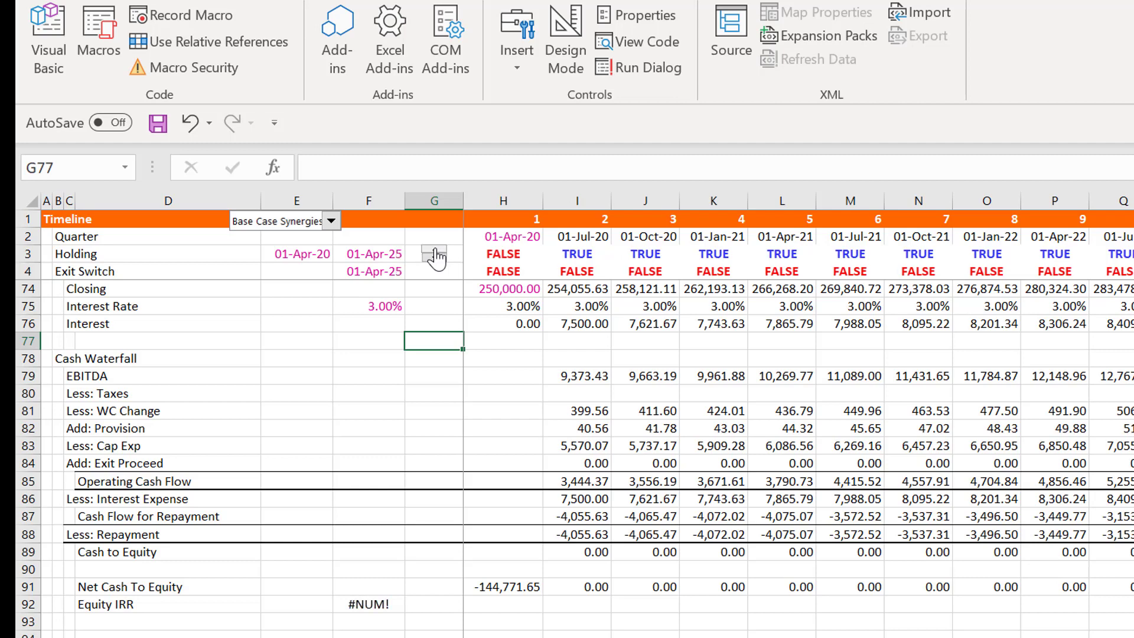
click(434, 249)
click(435, 249)
click(434, 249)
click(435, 250)
click(435, 261)
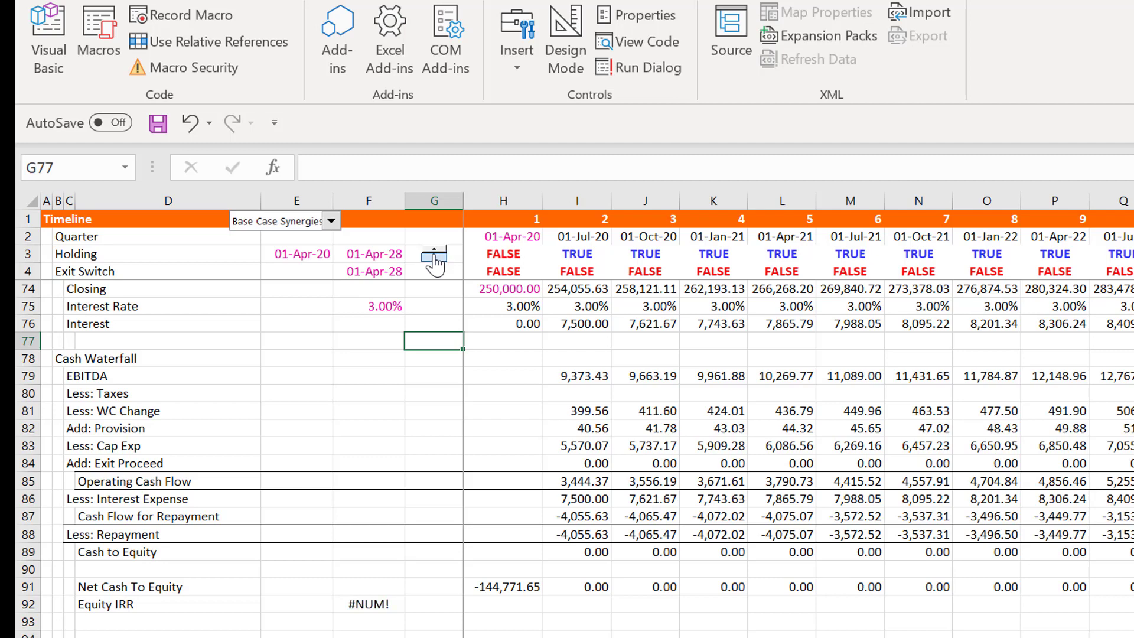
click(435, 261)
click(603, 602)
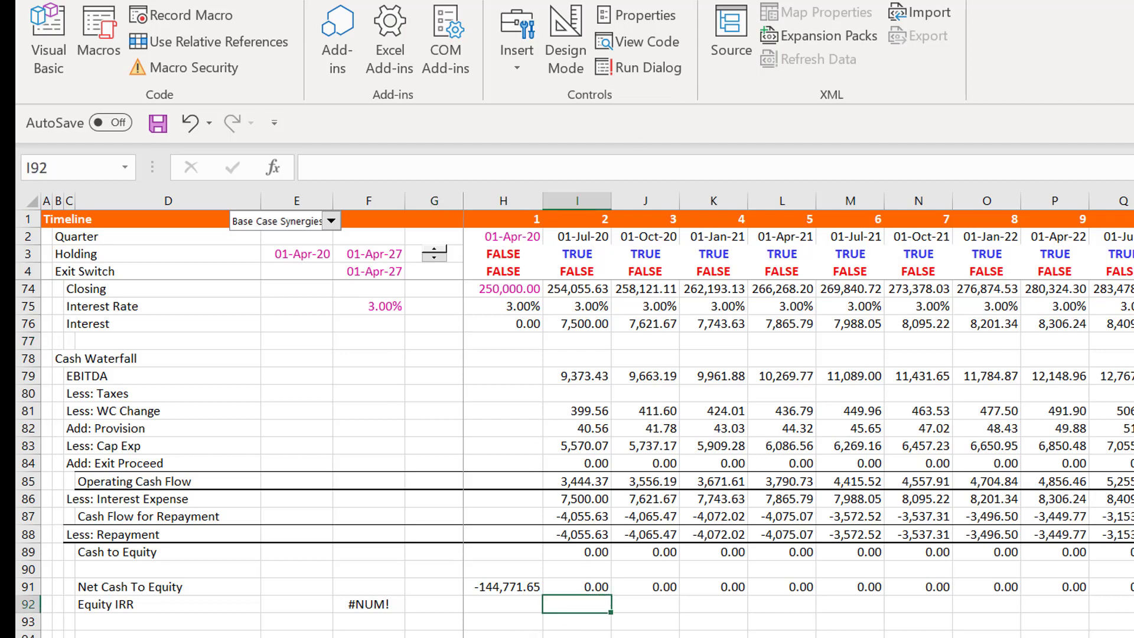
key(F10)
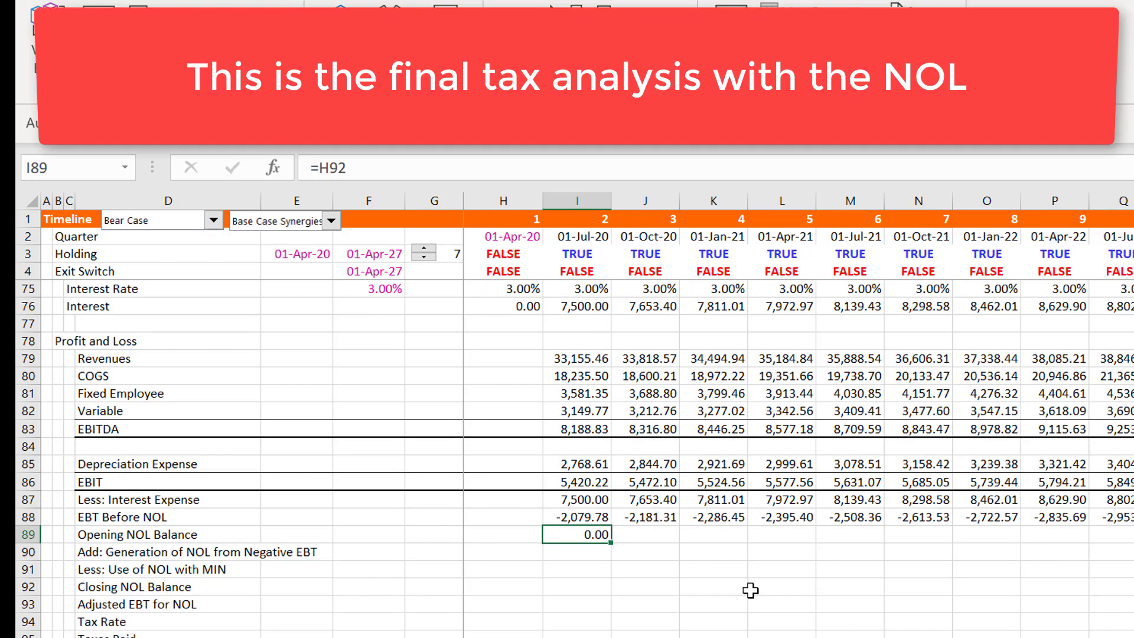
Delete the blank row 84 between EBITDA and Depreciation Expense in the Profit and Loss section
key(Up)
key(Up)
key(Up)
key(Up)
key(Up)
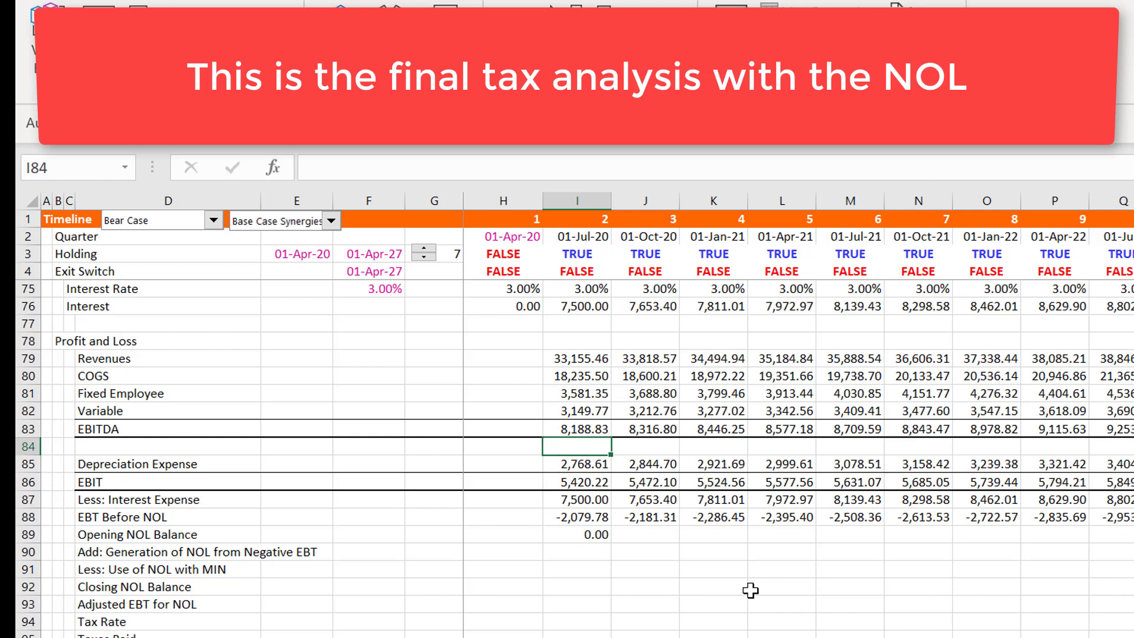
key(shift+space)
key(ctrl+minus)
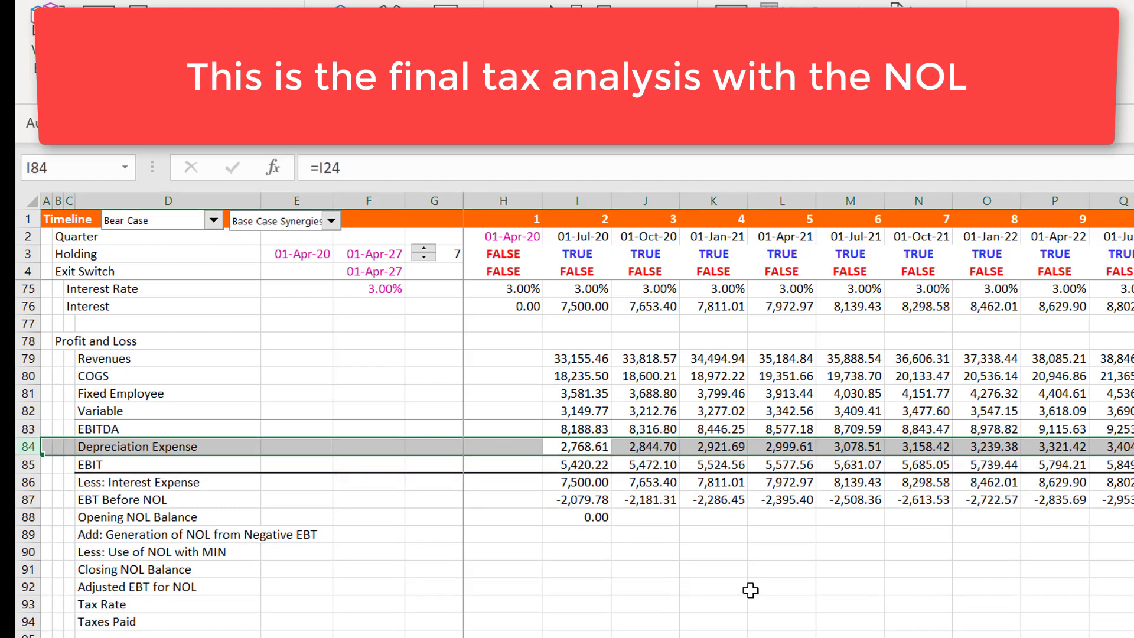
Insert a blank row above EBITDA at row 83 in the Profit and Loss section
key(Down)
key(Down)
key(Up)
key(Up)
key(Up)
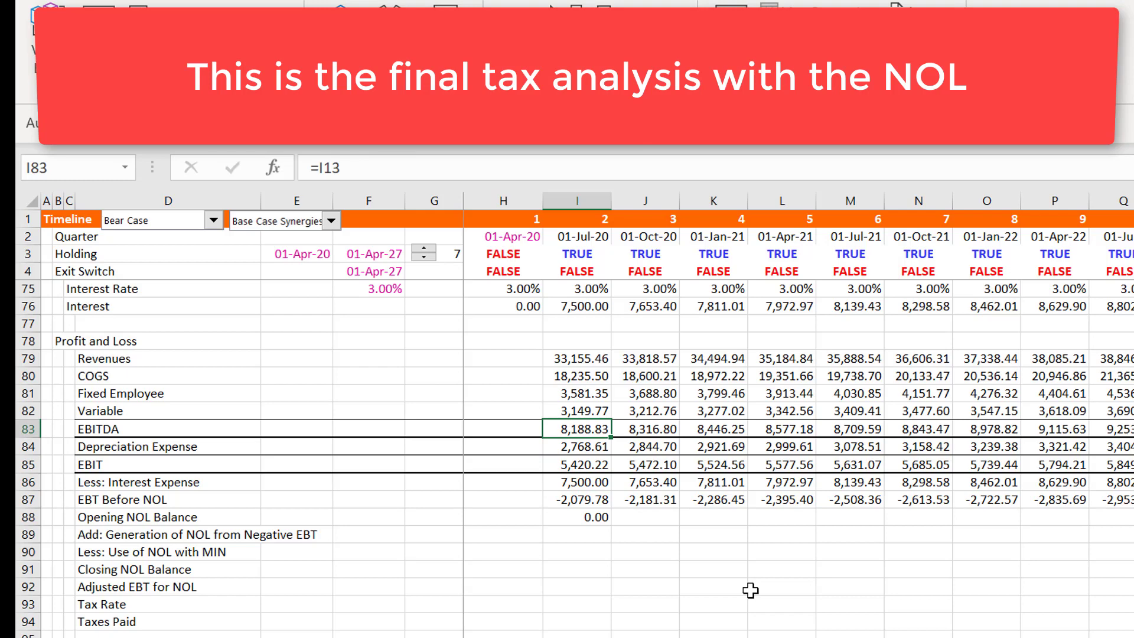
key(Up)
key(Down)
key(shift+space)
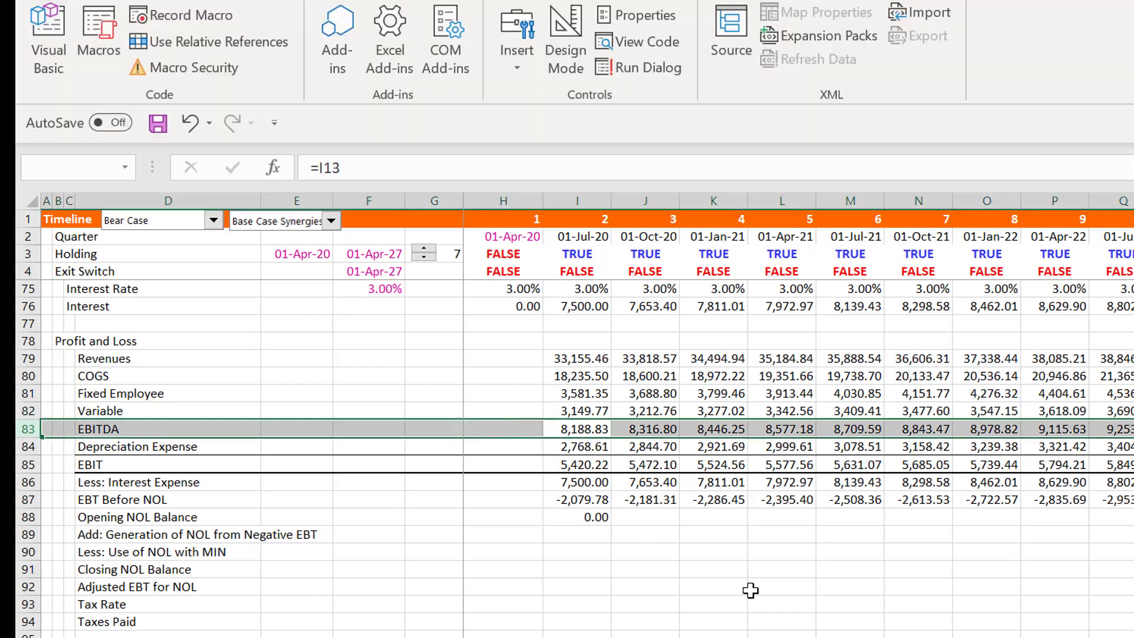
key(ctrl+plus)
Label the new row in D83 as "Add: Synergies"
key(Left)
key(Left)
key(Left)
key(Left)
key(Left)
key(Left)
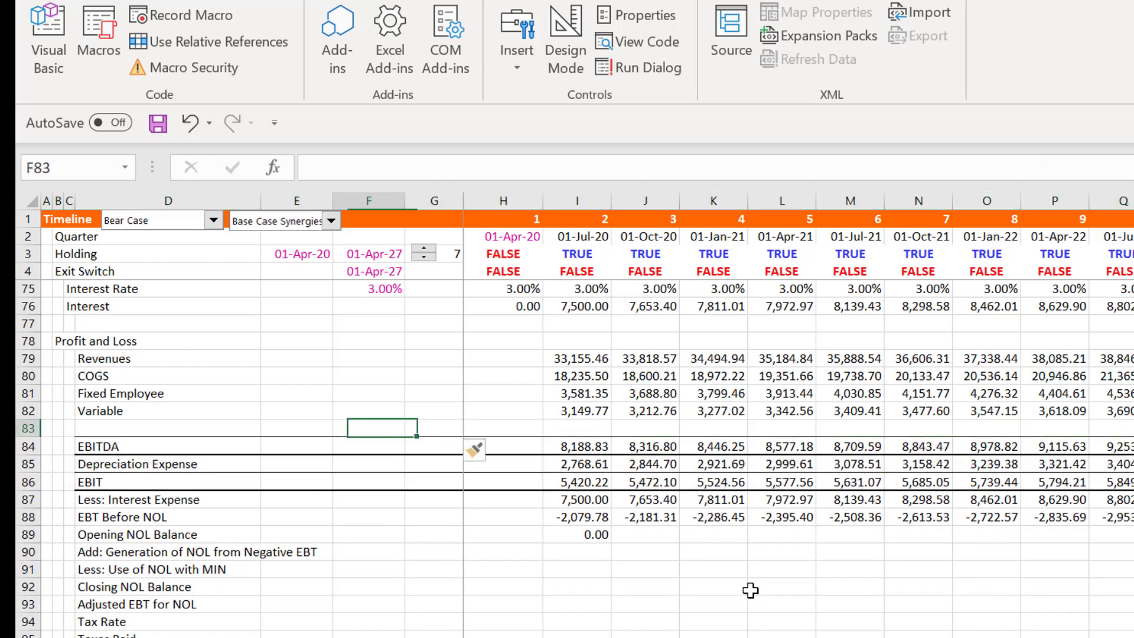
key(Right)
text(Add: Generation of NOL from Negative EBT)
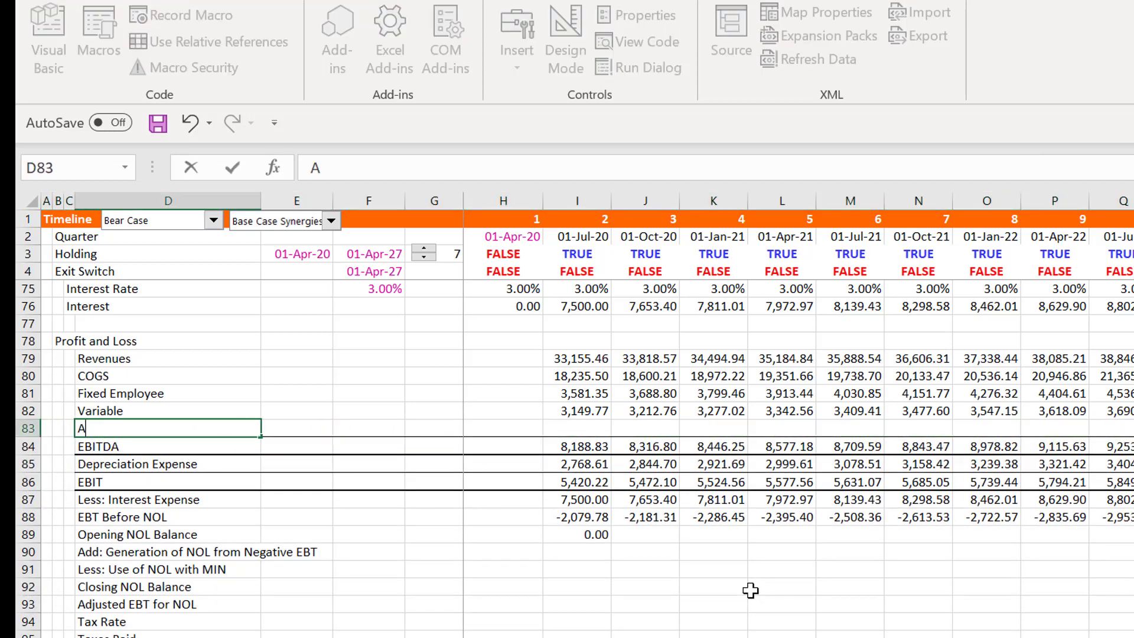
text(Synergies)
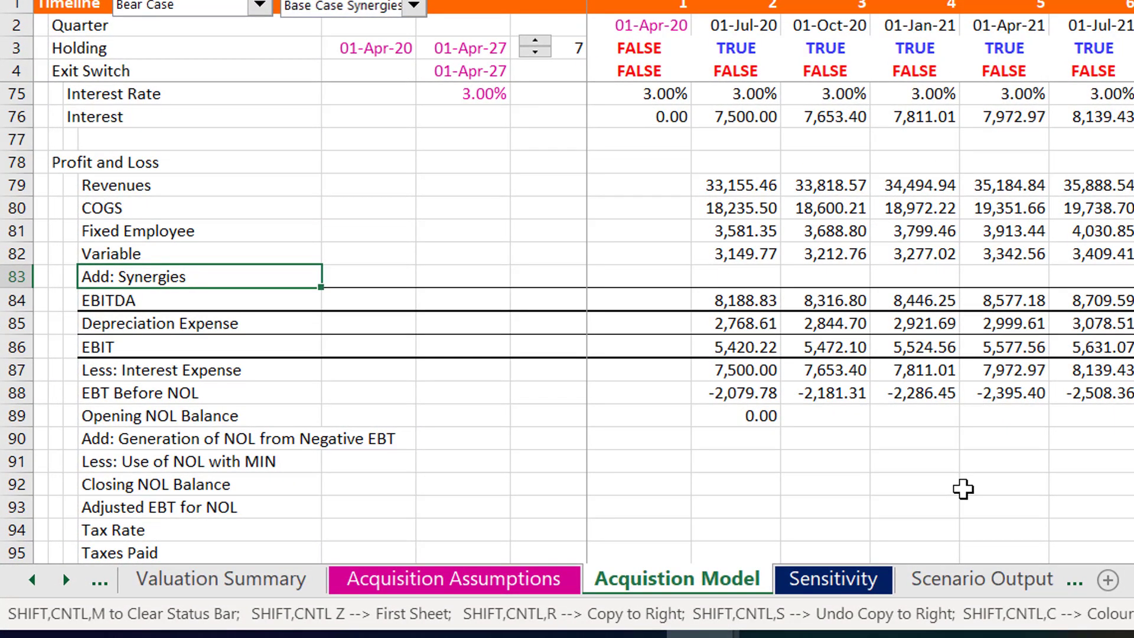
Link I83 to the Pre-tax Synergies in I52 and copy the formula across the remaining quarters
key(Right)
key(Right)
key(Right)
key(Right)
key(Right)
text(=)
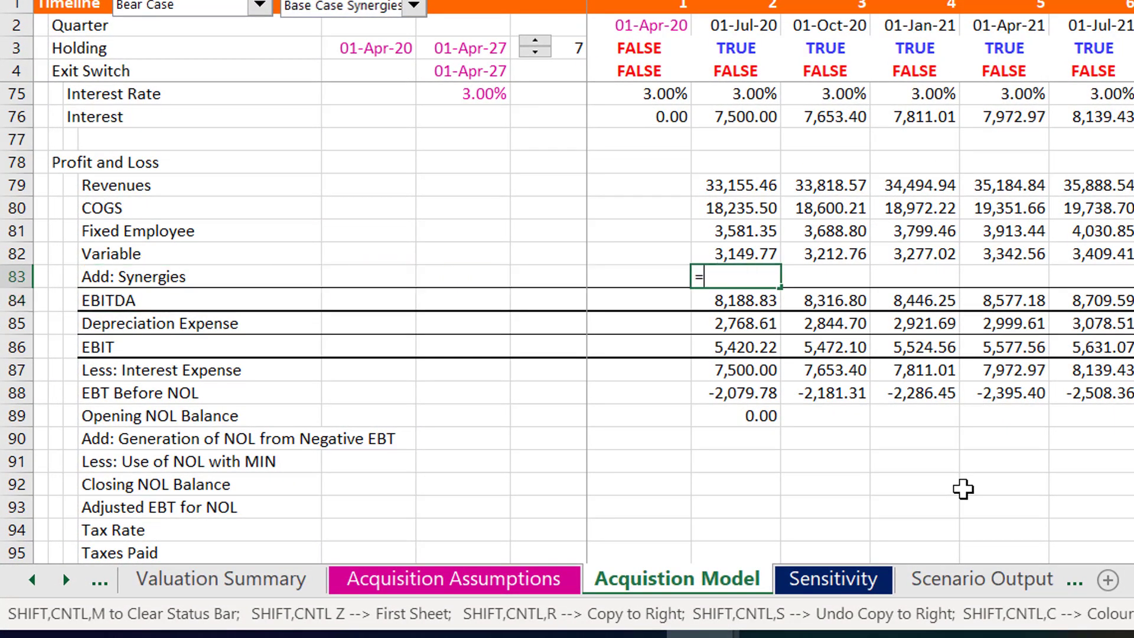
key(Page_Up)
key(Page_Up)
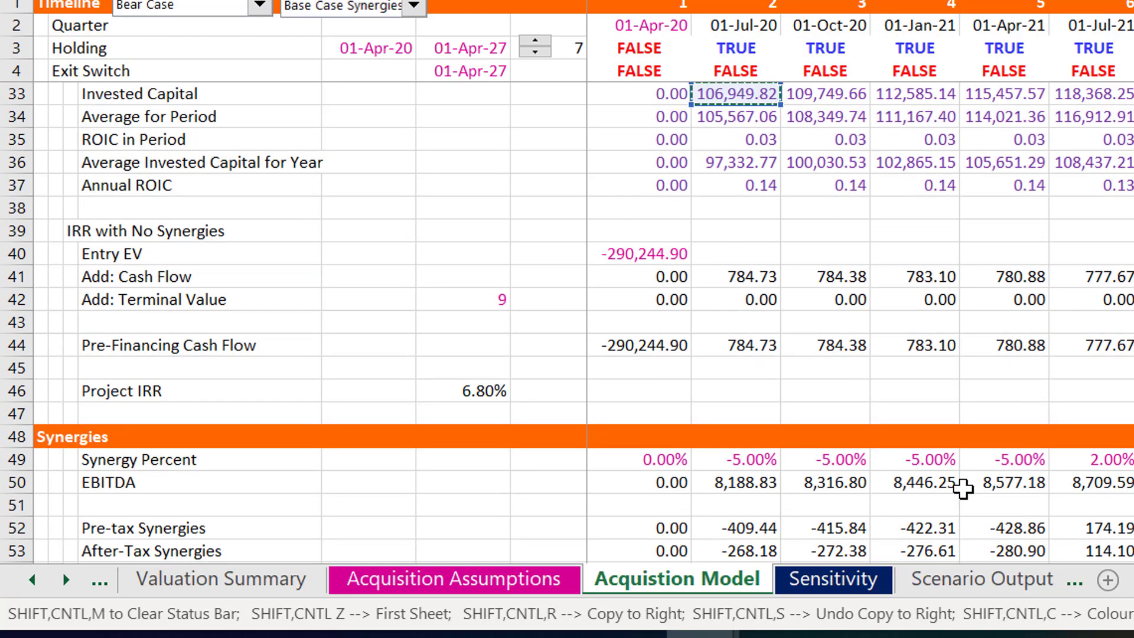
key(Down)
key(Down)
key(Down)
key(Down)
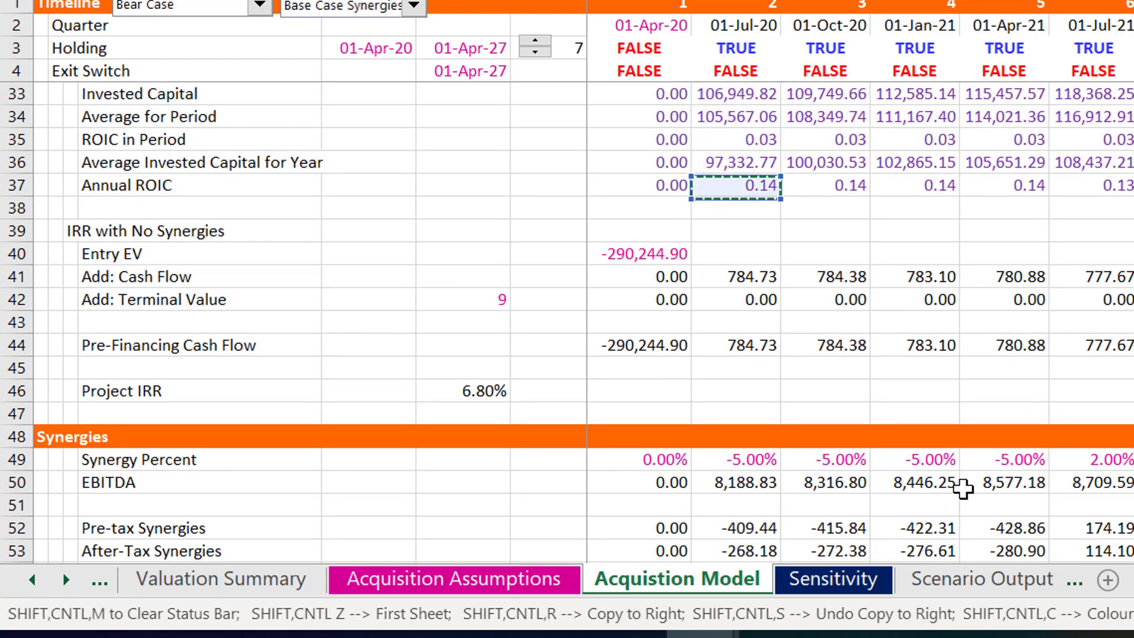
key(Down)
key(Down)
key(Down)
key(Down)
key(Down)
key(Down)
key(Down)
key(Down)
key(Down)
key(Down)
key(Down)
key(Down)
key(Down)
key(Down)
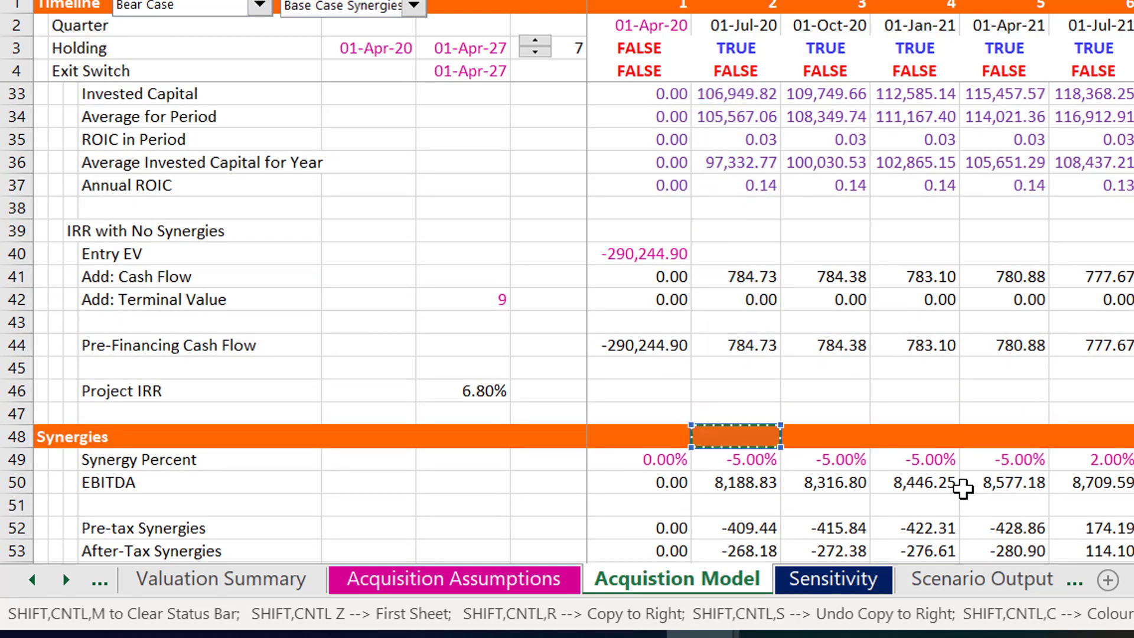
key(Down)
key(Down)
key(Down)
key(Down)
key(Up)
key(Up)
key(Up)
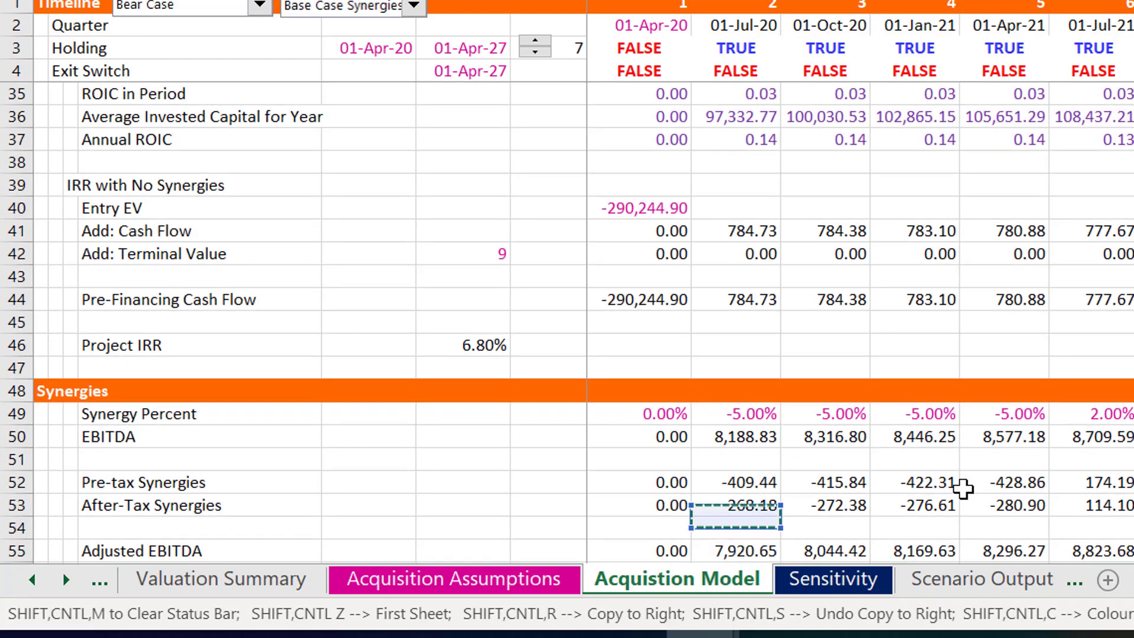
key(Return)
key(Up)
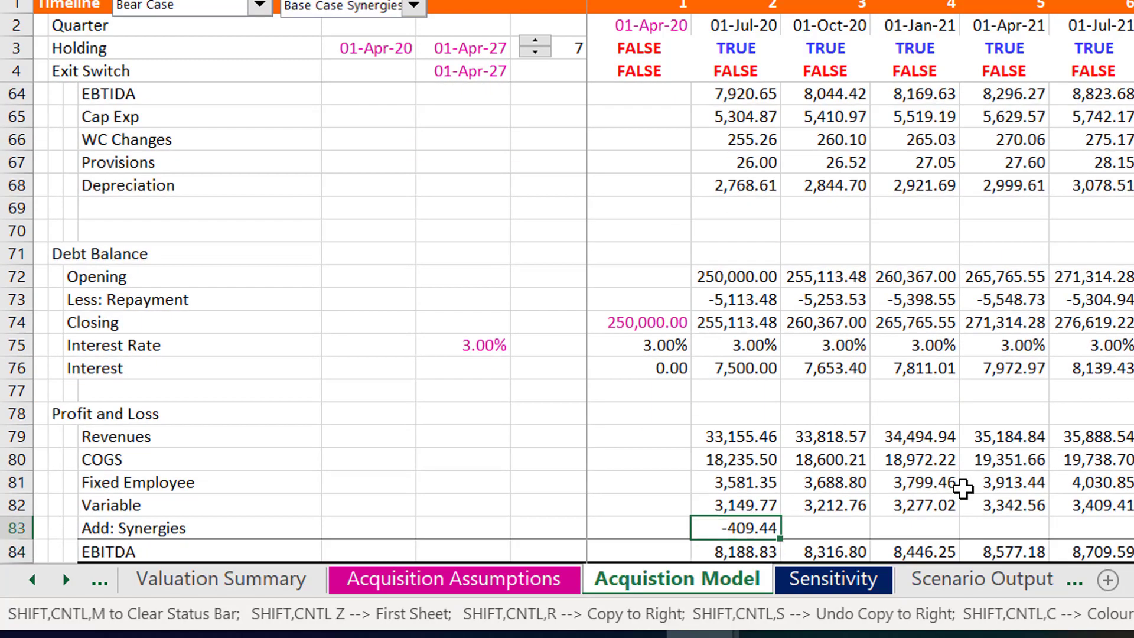
key(ctrl+shift+r)
Rewrite the EBITDA formula in I84 as =I79-I80-I81-I82+I83 to include synergies, and copy it across the remaining quarters
key(Down)
text(=I13)
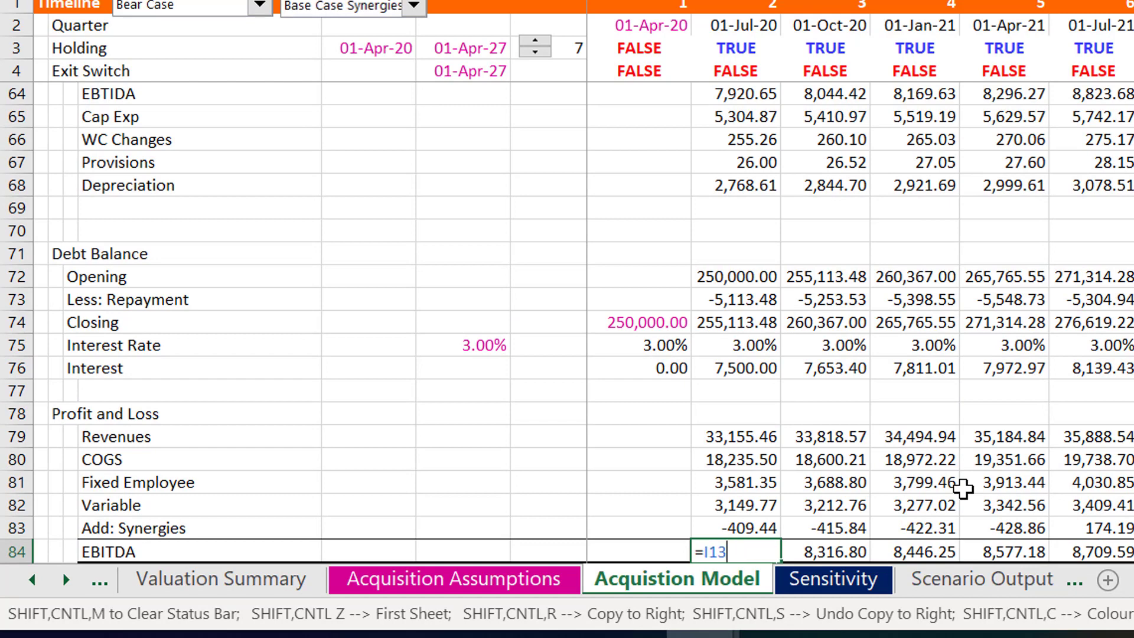
key(Escape)
text(=)
key(Up)
key(Up)
key(Up)
key(Up)
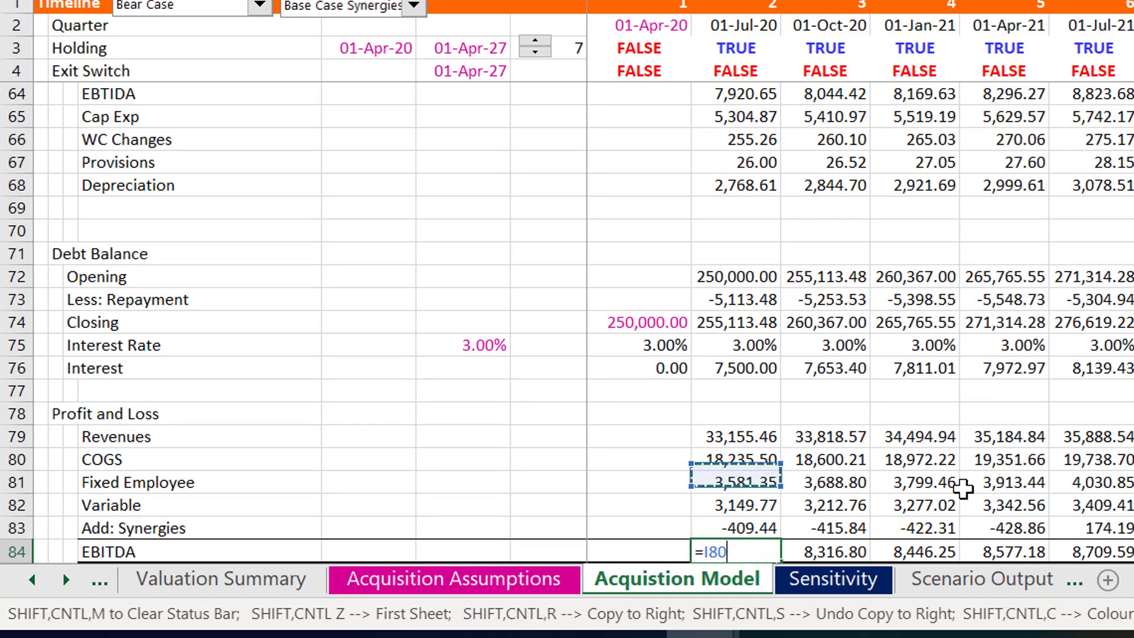
key(Up)
text(+)
key(BackSpace)
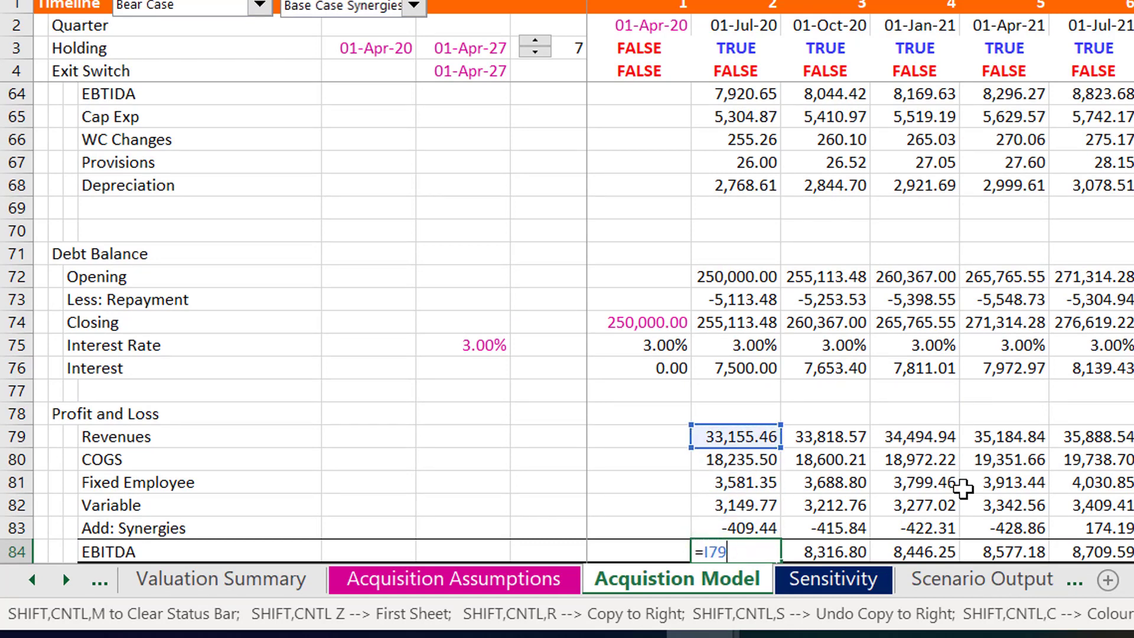
text(-)
key(Up)
key(Up)
key(Up)
key(Up)
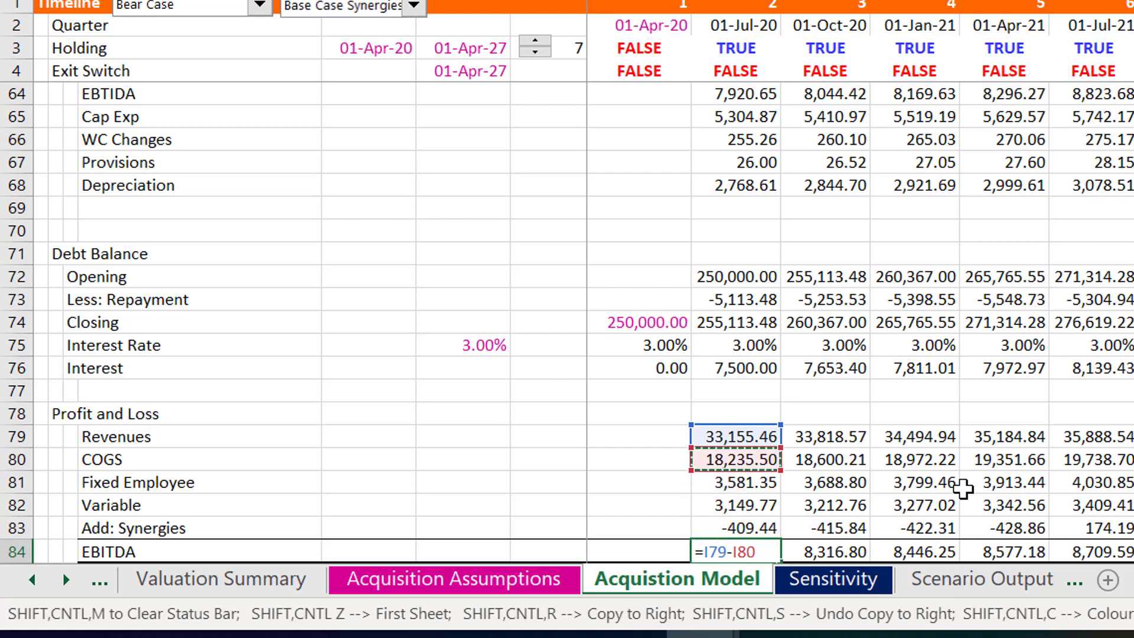
text(-)
key(Up)
key(Up)
key(Up)
text(-)
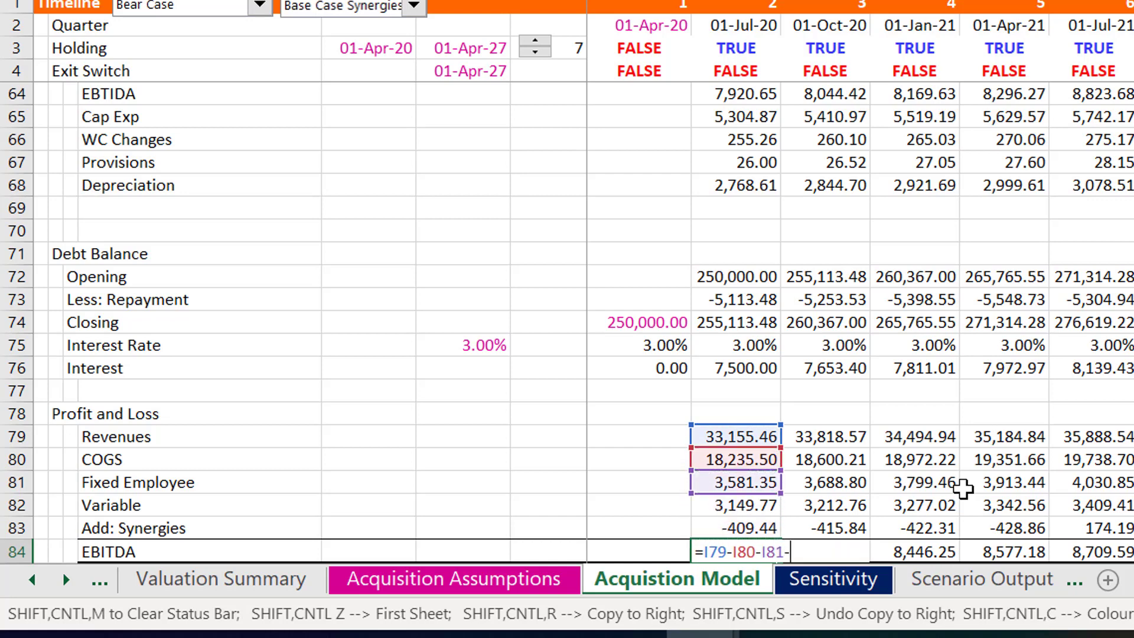
key(Up)
key(Up)
text(-)
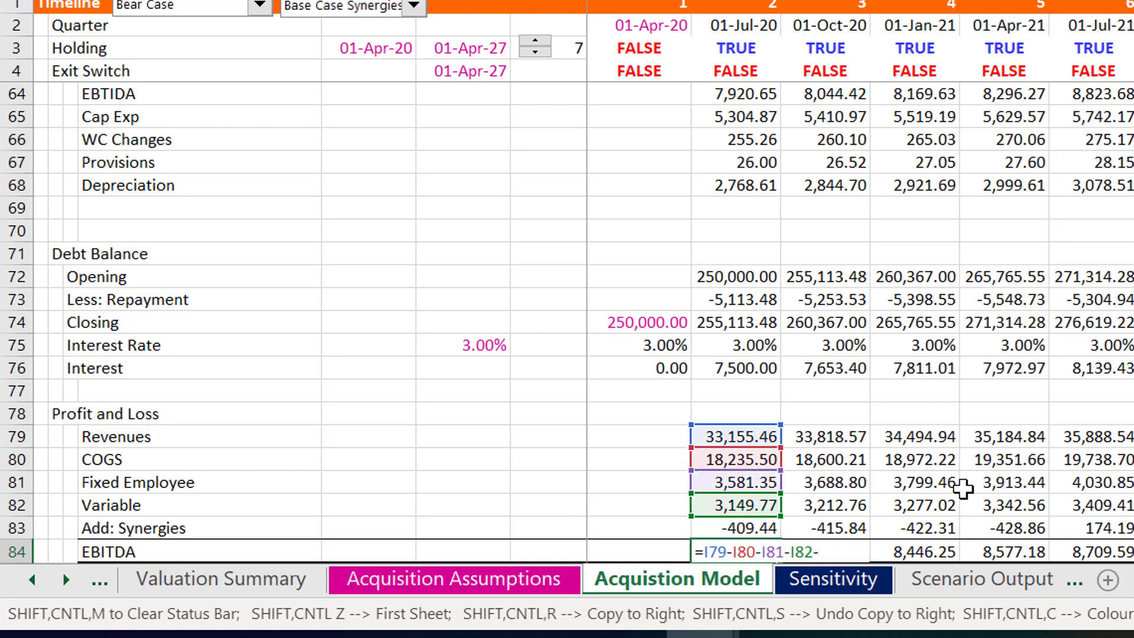
text(+)
key(Up)
key(Return)
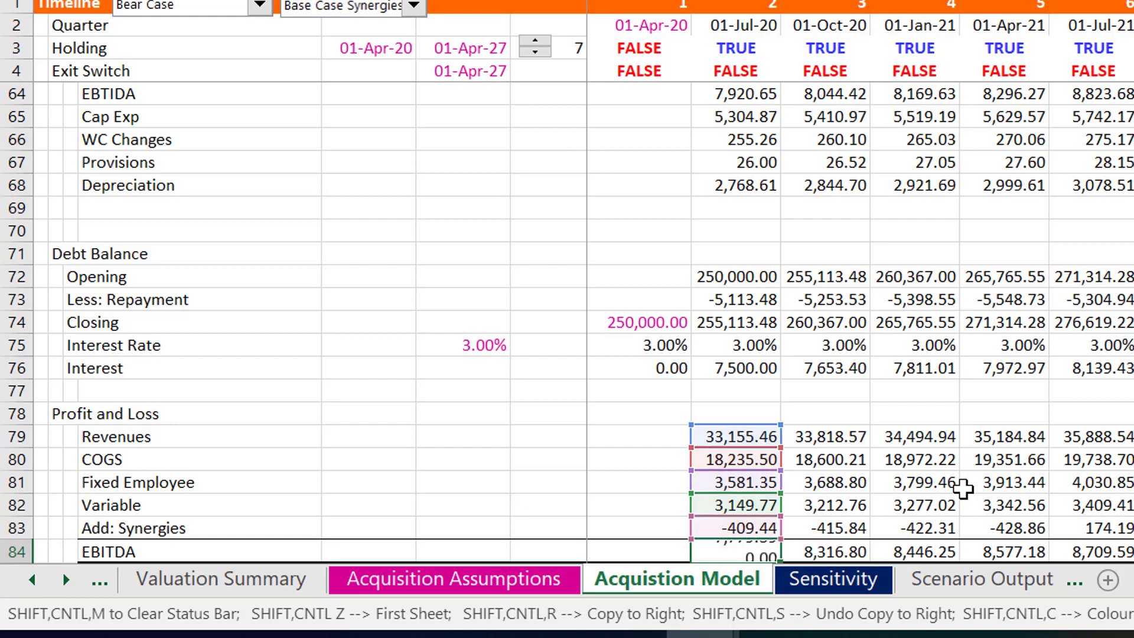
key(Up)
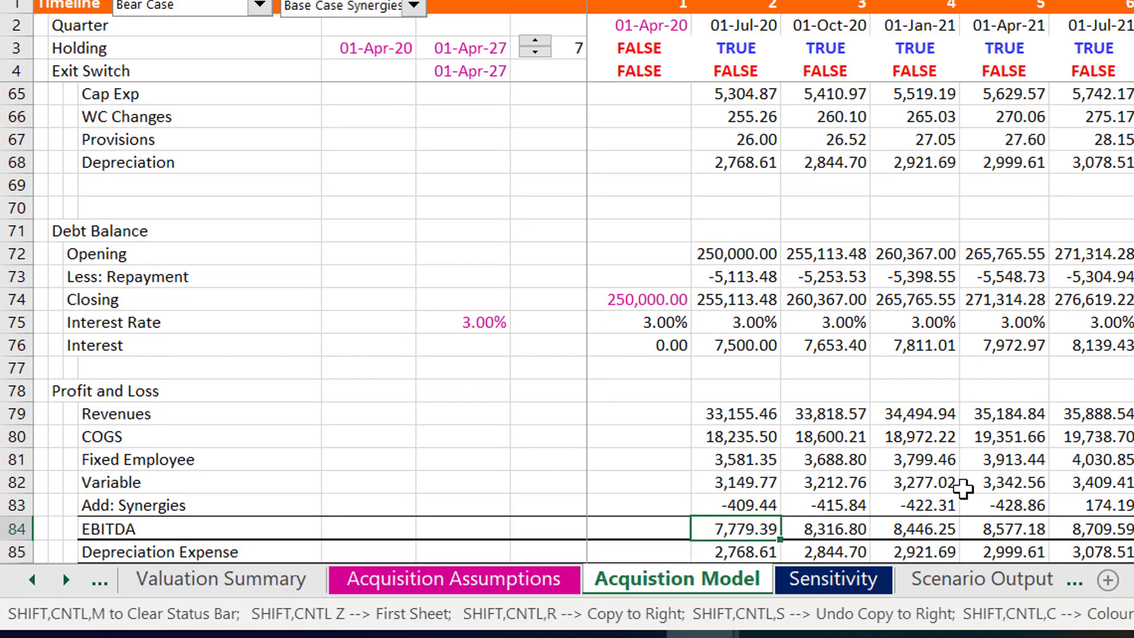
key(ctrl+shift+r)
Examine the rows below EBITDA, checking the EBIT formula in I86 and the Interest Expense link in I87
key(Down)
key(Down)
key(Down)
key(Down)
key(Down)
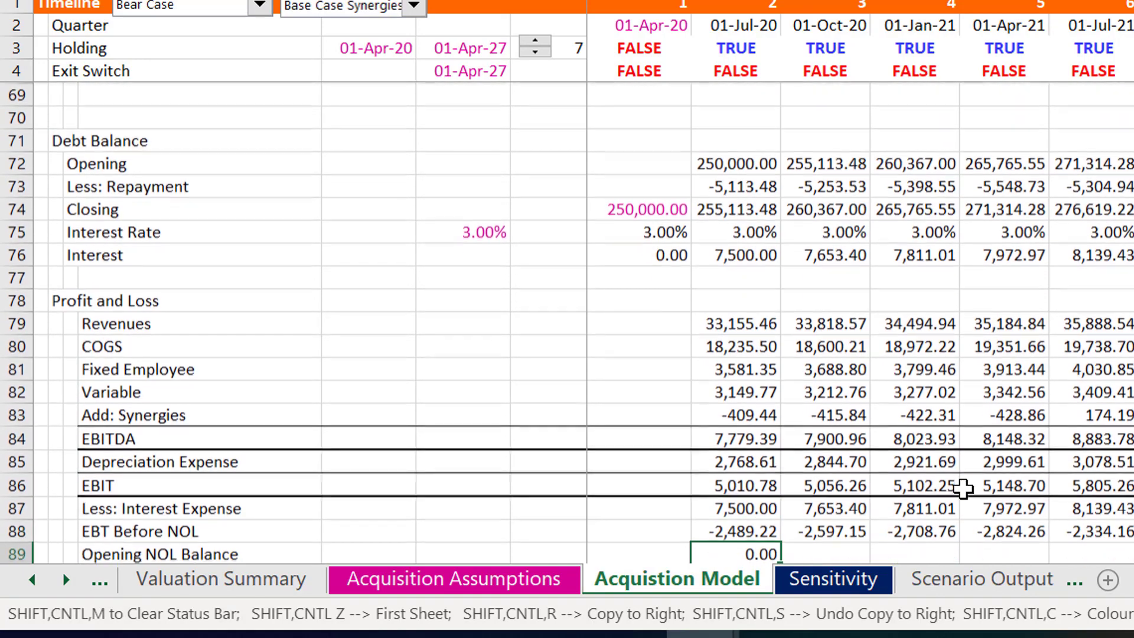
key(Up)
key(Up)
key(Up)
key(Up)
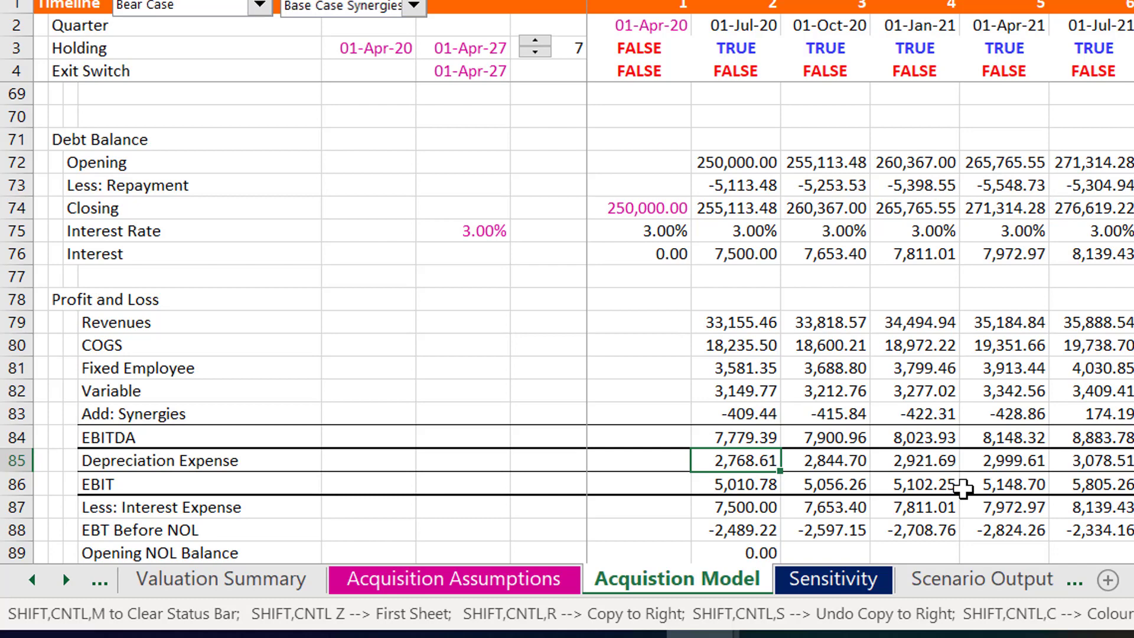
key(Down)
key(Down)
key(Down)
key(Down)
key(Down)
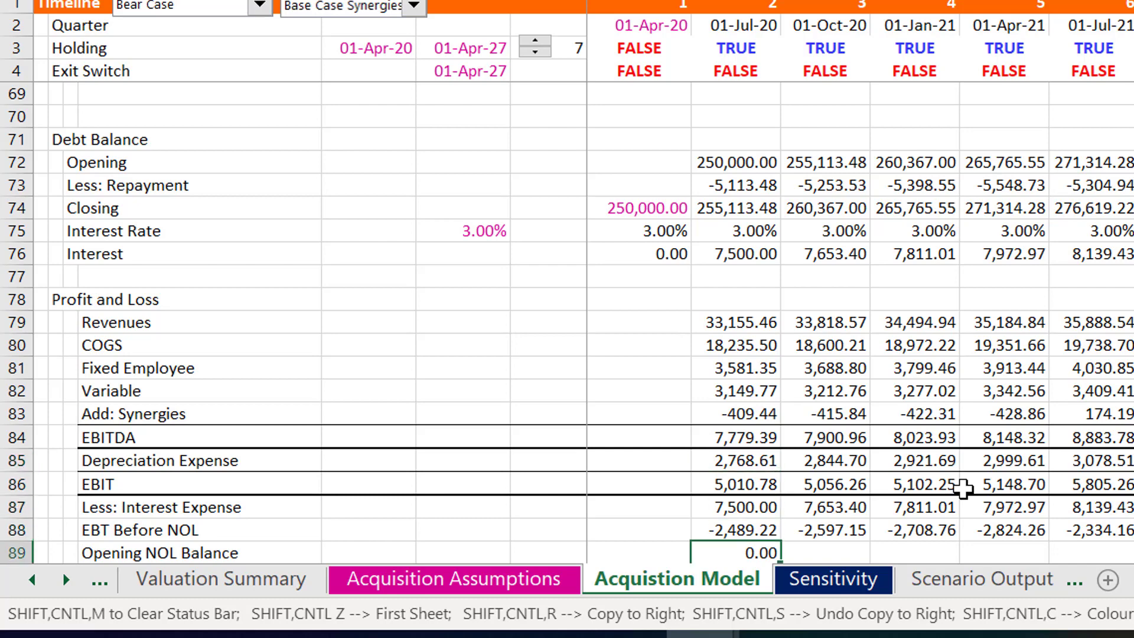
key(Up)
key(Up)
key(Up)
key(Up)
key(Up)
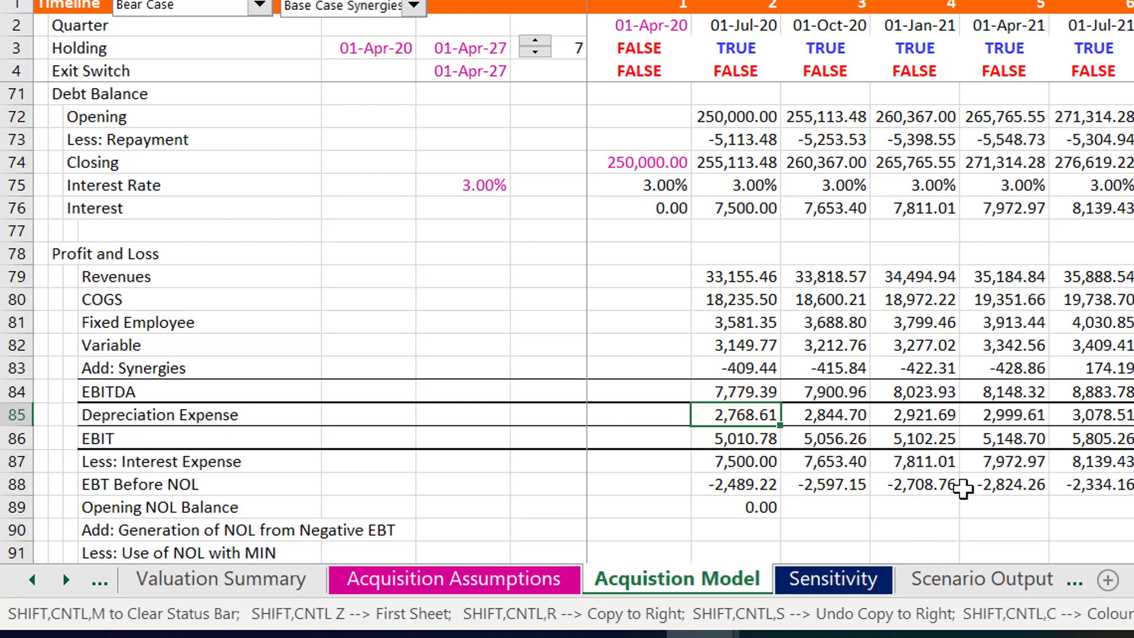
key(Down)
key(F2)
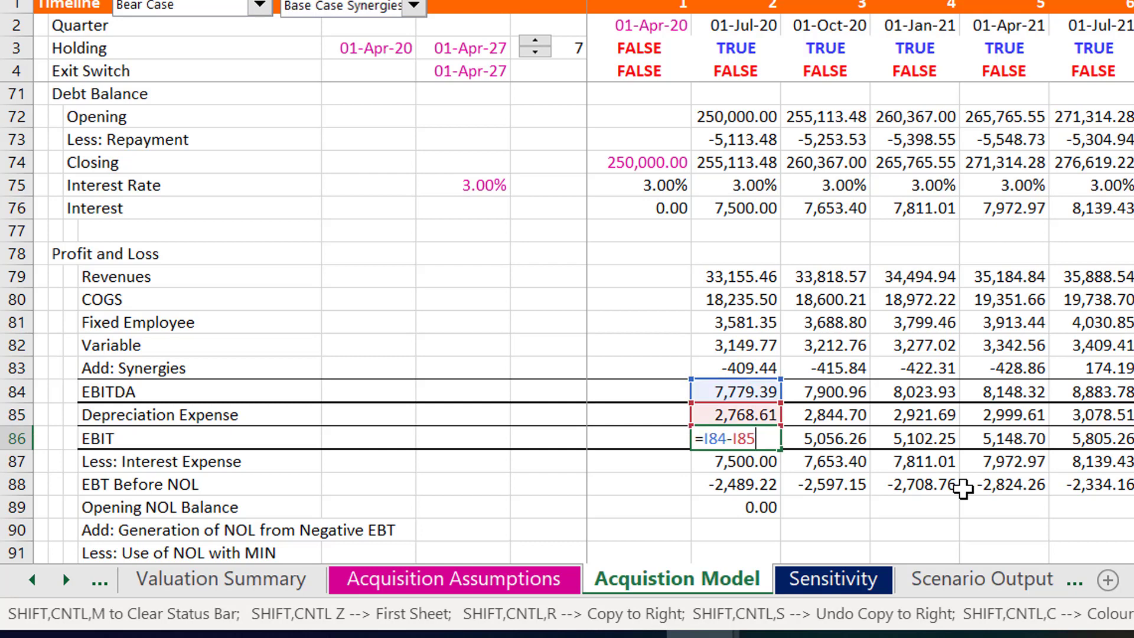
key(Escape)
key(Down)
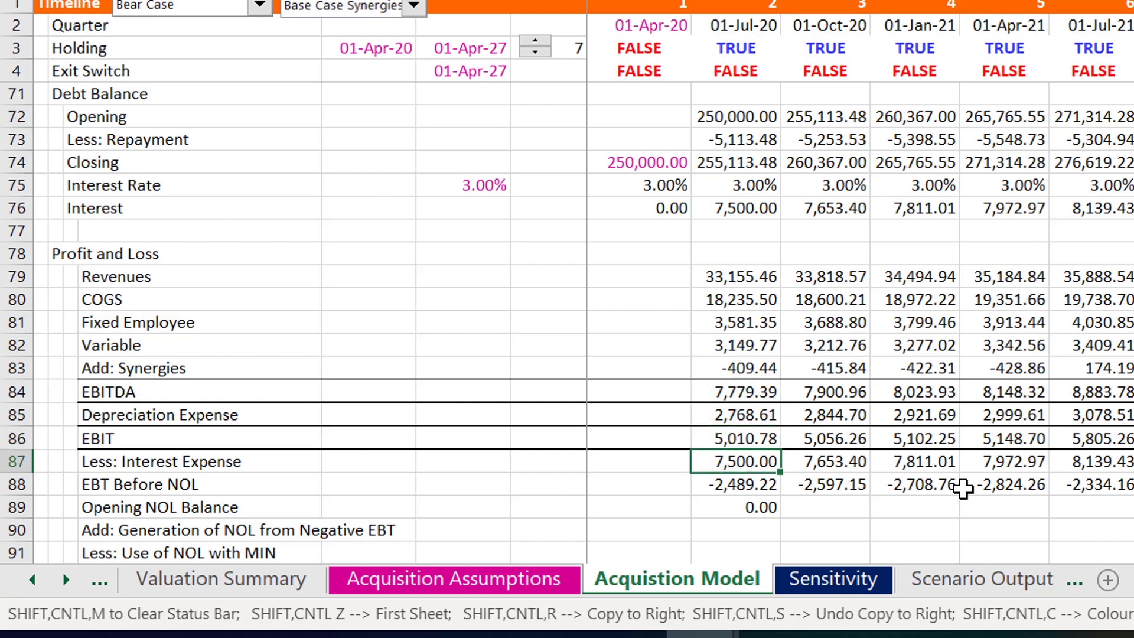
key(F2)
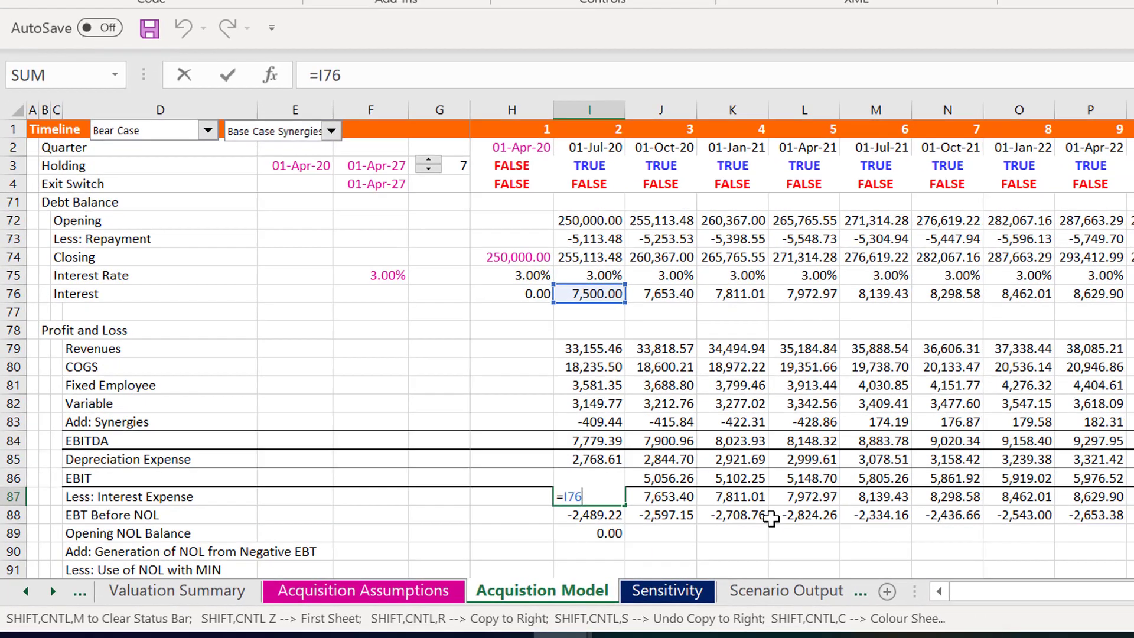
key(Escape)
key(Up)
key(Up)
key(Up)
key(Up)
key(Up)
key(Up)
key(Up)
key(Up)
key(Up)
key(Up)
key(Up)
key(Up)
key(Up)
key(Up)
key(Up)
key(Up)
key(Up)
key(Up)
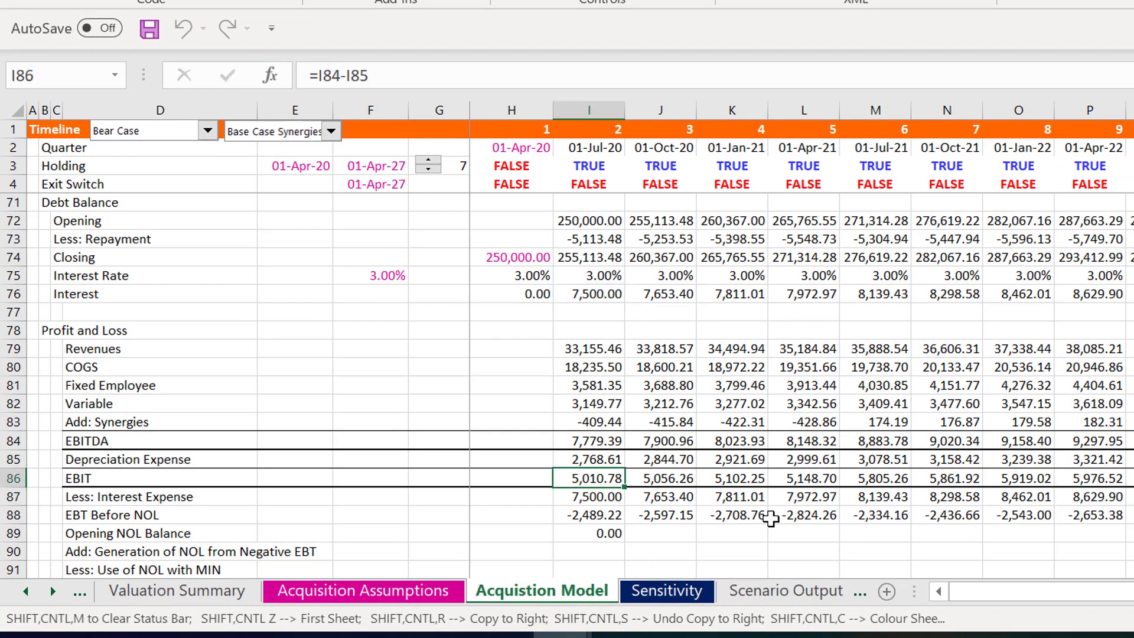
key(Down)
key(Down)
key(Down)
key(Down)
key(Down)
key(Down)
key(Down)
key(Down)
key(Down)
key(Down)
key(Down)
key(Down)
key(Down)
key(Down)
key(Down)
key(Down)
key(Down)
key(Down)
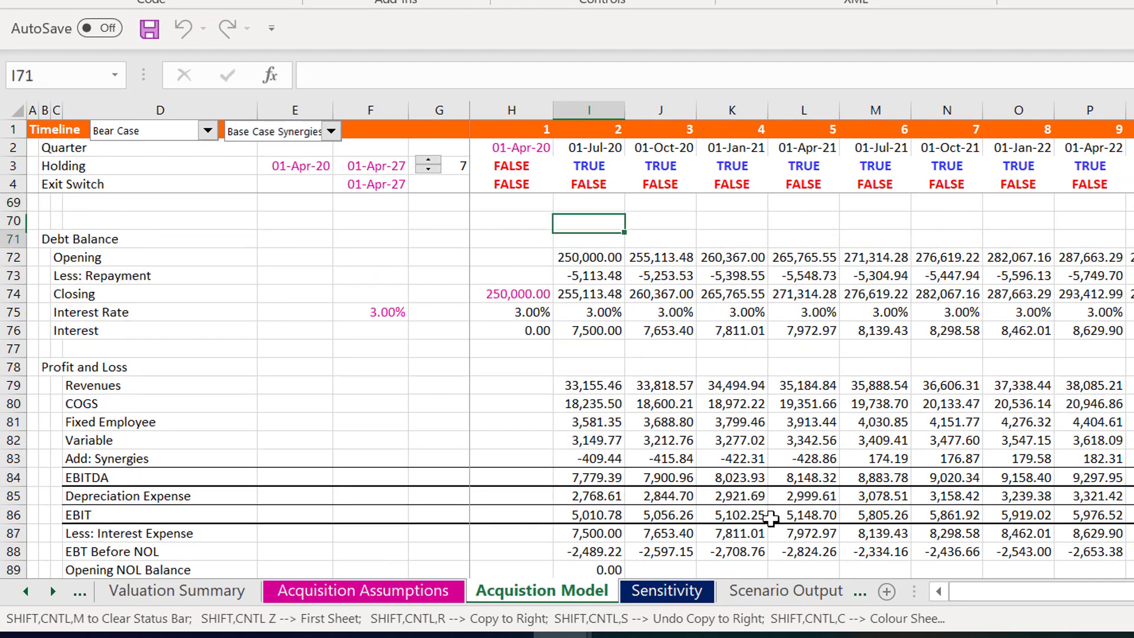
key(Down)
key(Down)
key(Down)
key(Down)
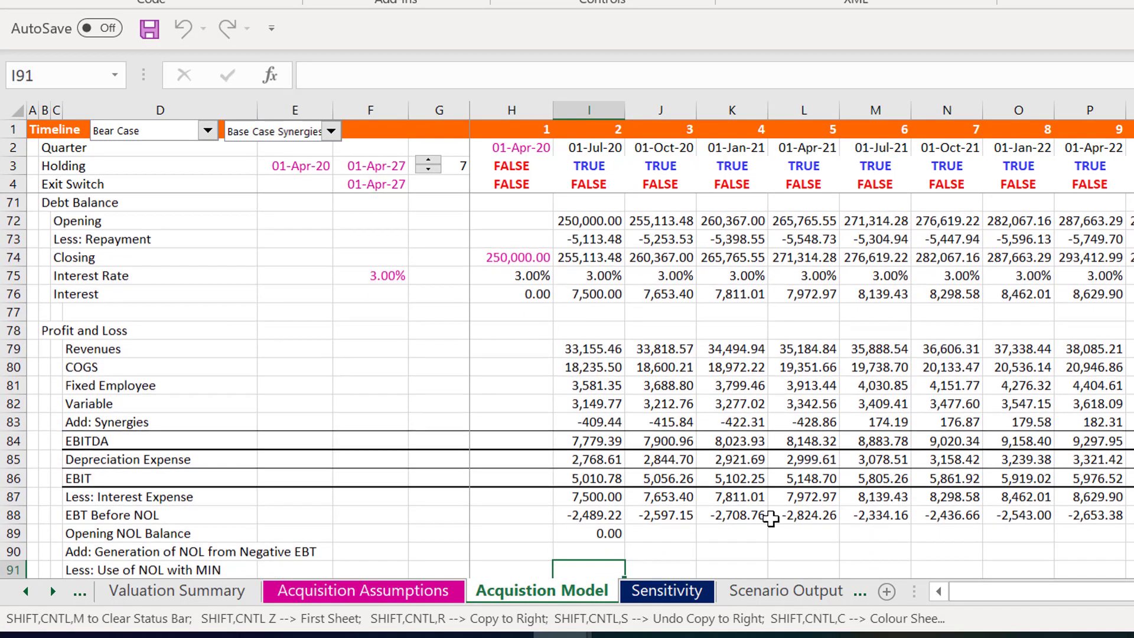
Compare EBT Before NOL under the Base and Bull Case scenarios, finishing with Bear Case selected
click(178, 138)
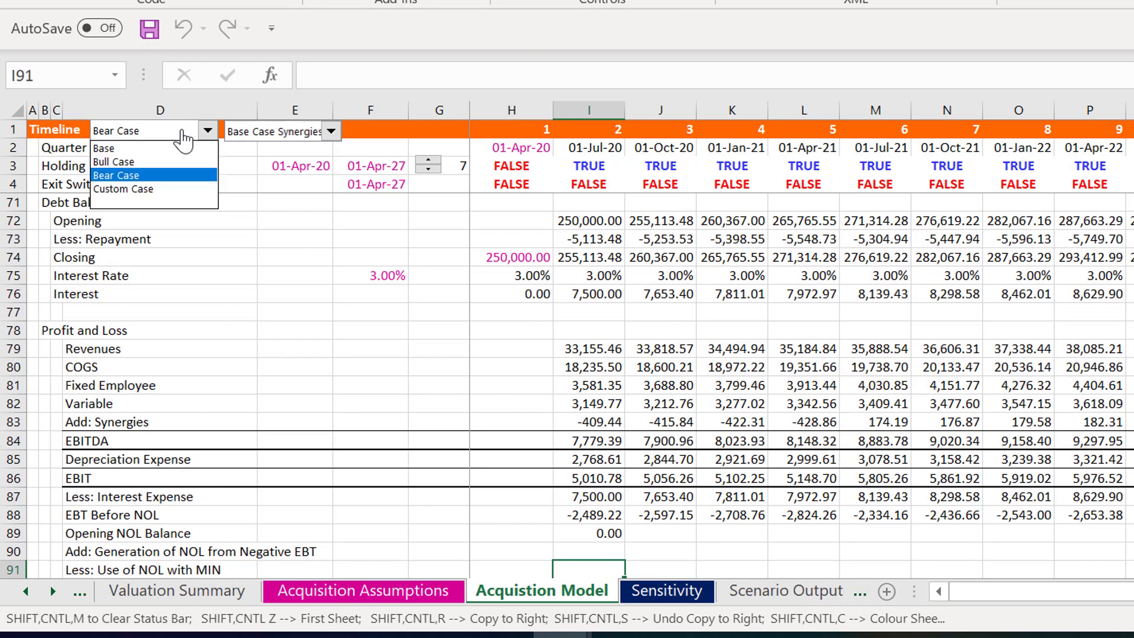
click(183, 137)
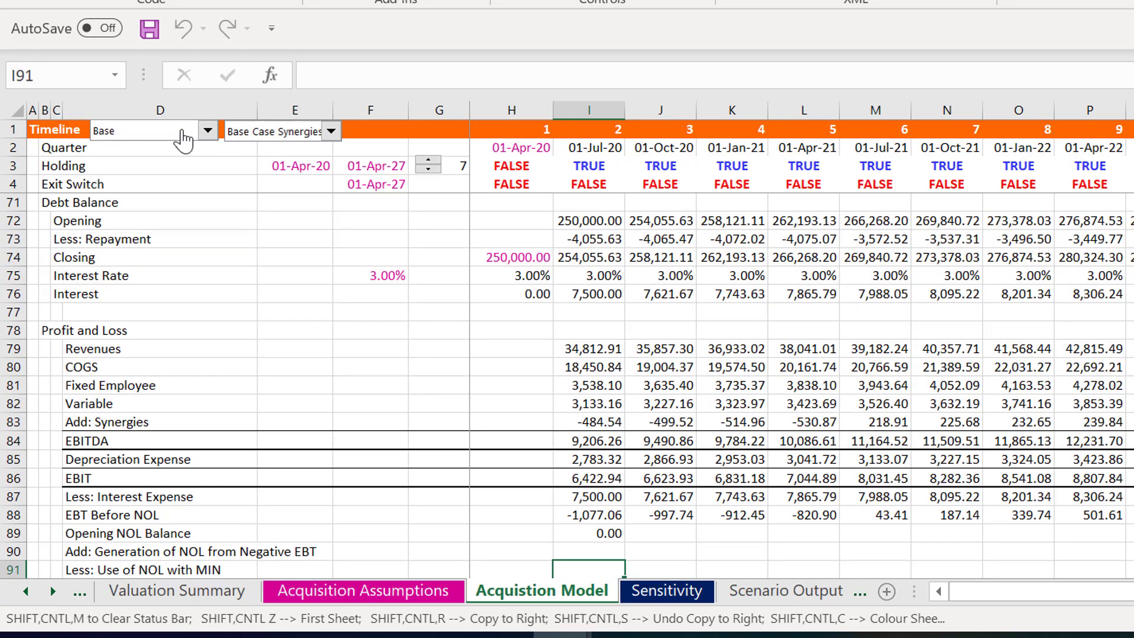
click(183, 137)
click(183, 137)
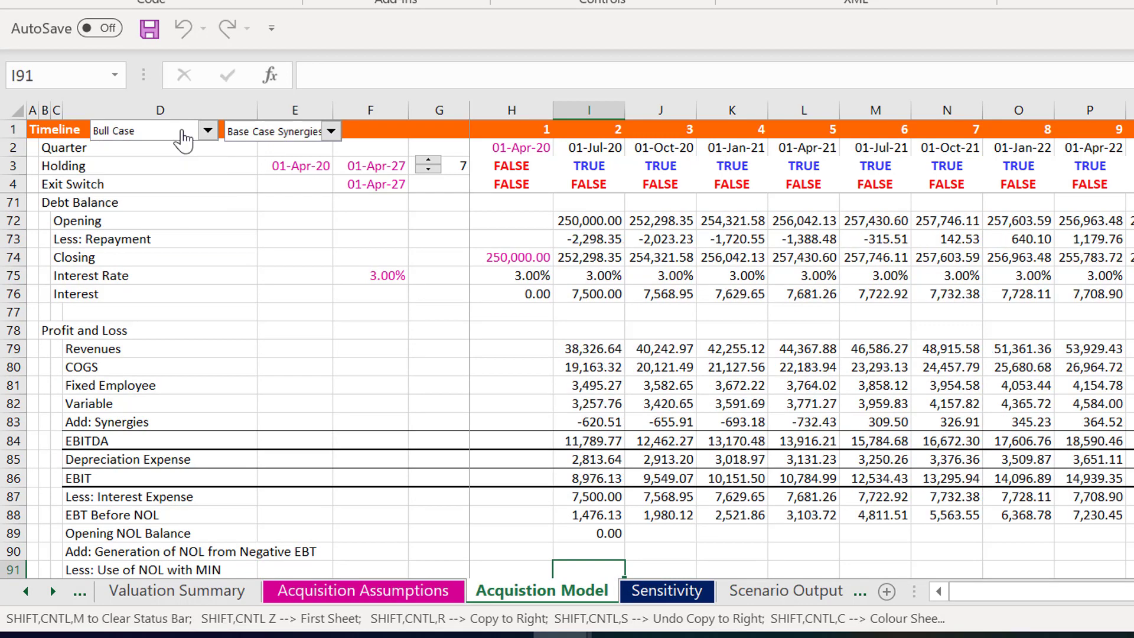
click(182, 133)
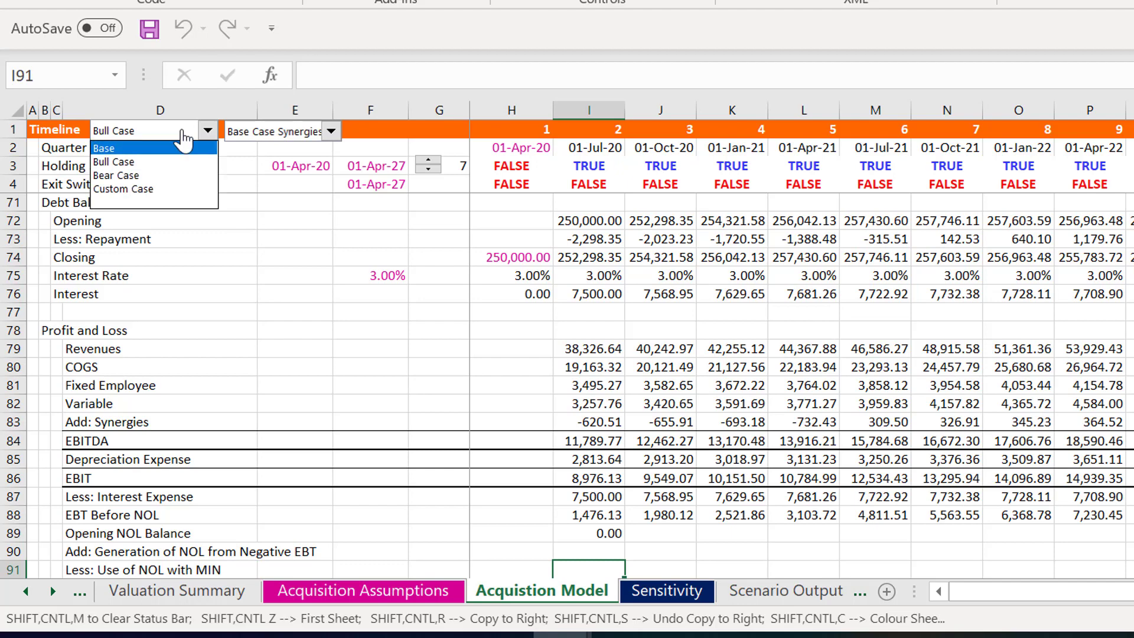
click(183, 133)
Link the Opening NOL Balance in I89 to the previous period's Closing NOL Balance in H92
key(Up)
key(Up)
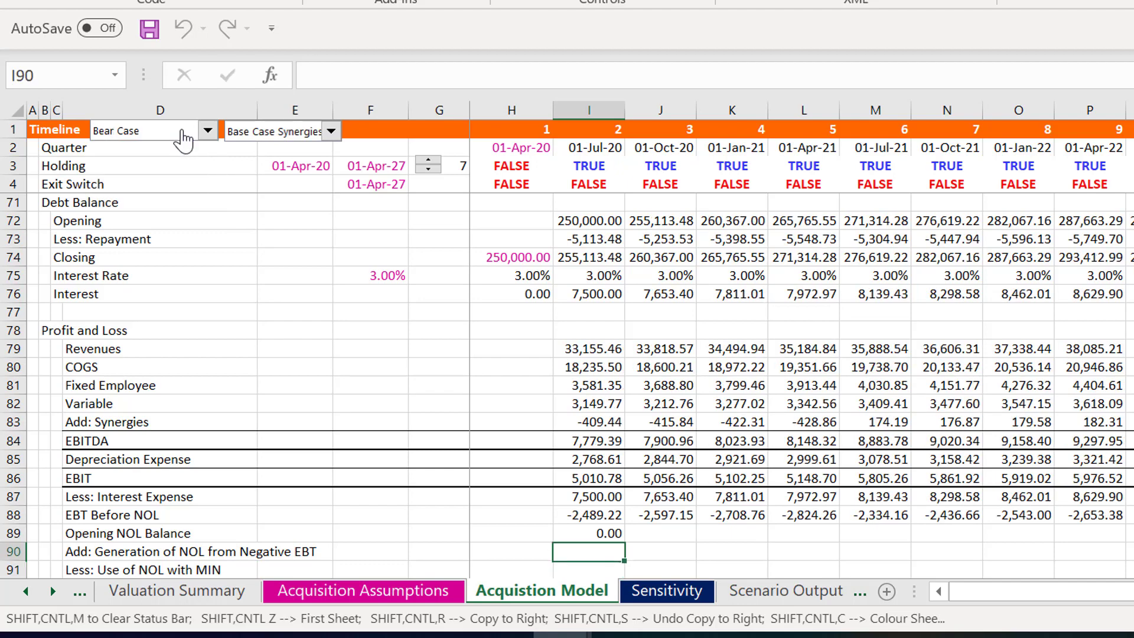
key(Down)
key(Down)
key(Down)
key(Down)
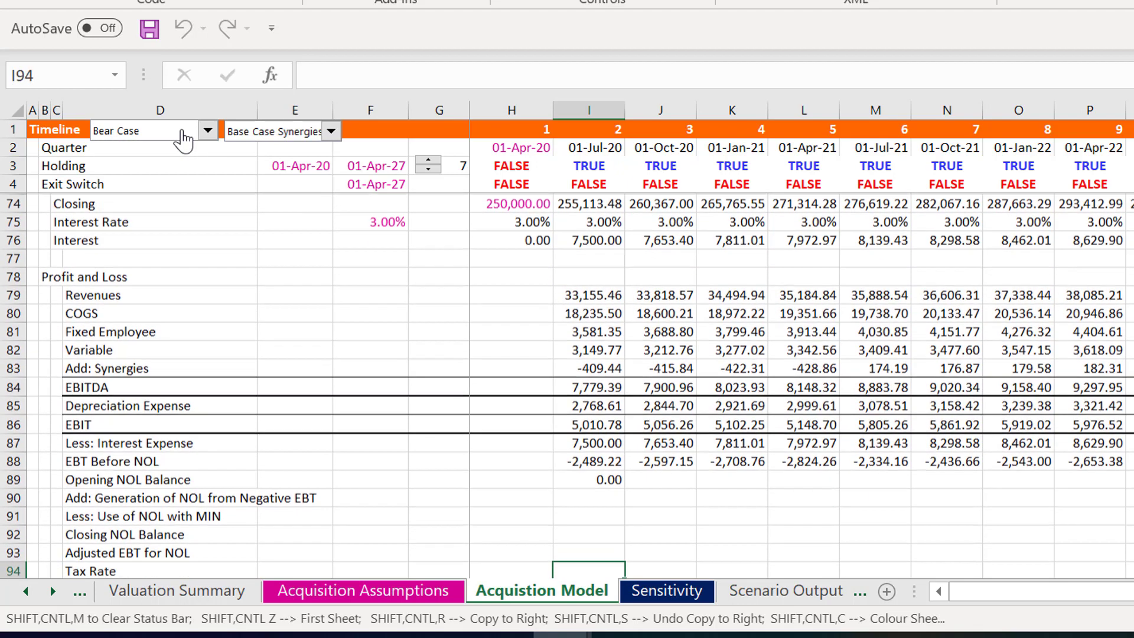
key(Up)
key(Up)
key(Up)
key(Up)
text(=)
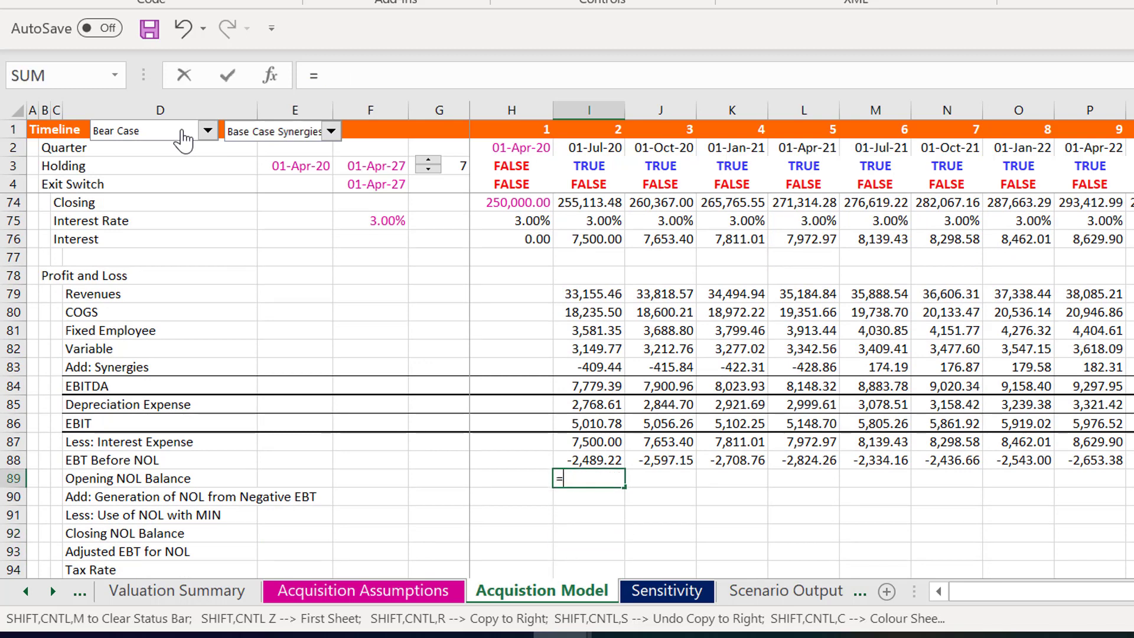
key(Down)
key(Down)
key(Down)
key(Left)
key(Left)
key(Left)
key(Left)
key(Left)
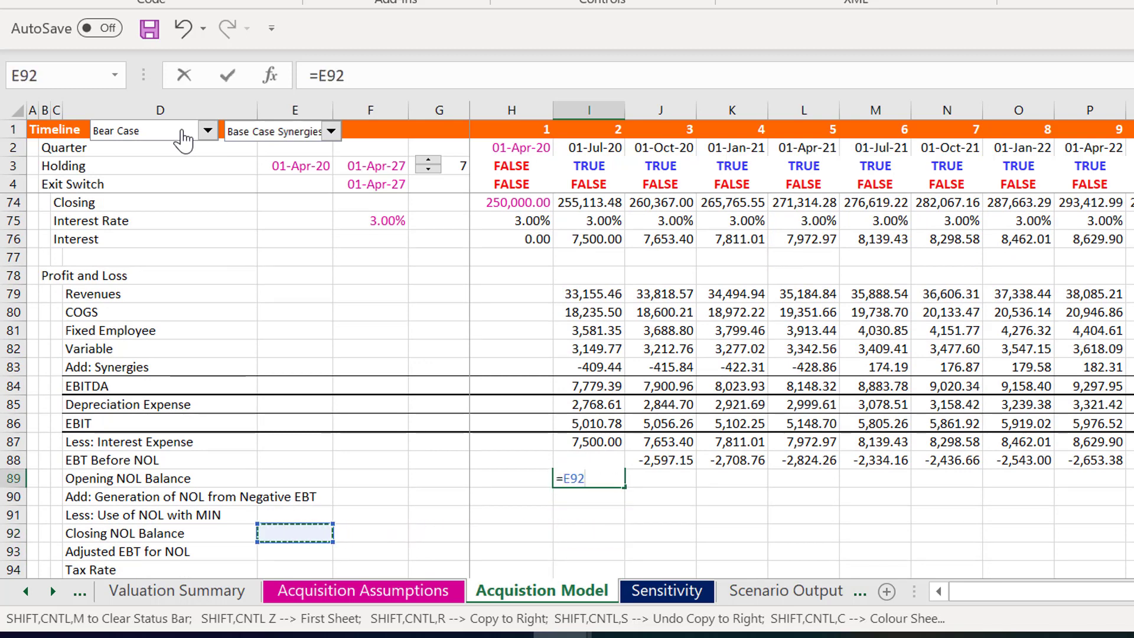
key(Right)
key(Right)
key(Right)
key(Right)
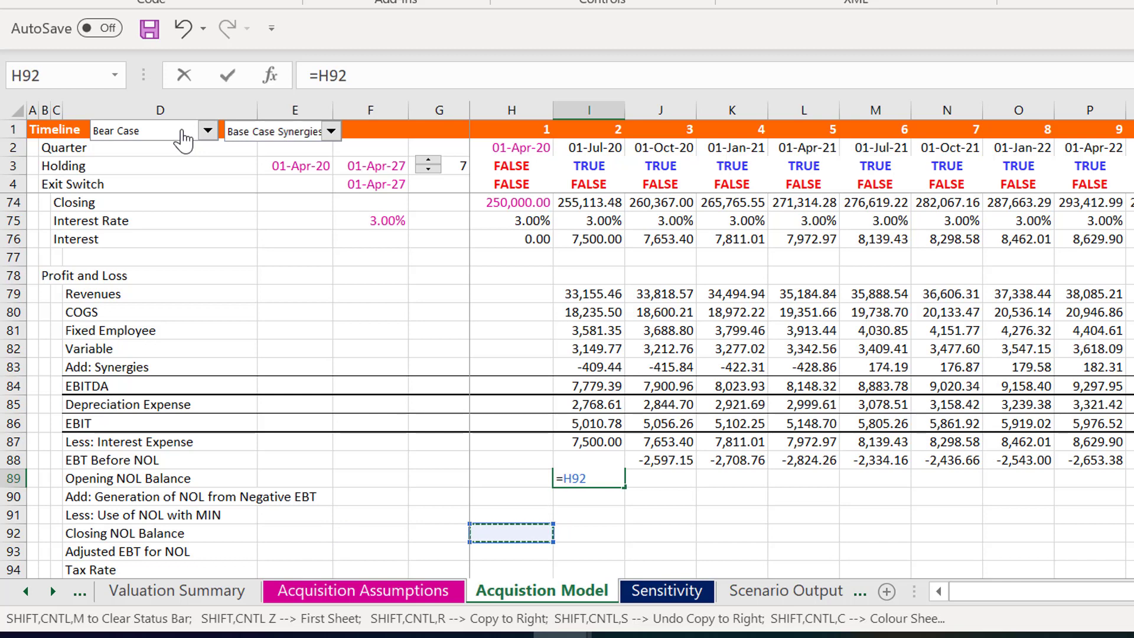
key(ctrl+Return)
Calculate the generation of NOL from negative EBT in I90 with =MAX(-I88,0)
key(Down)
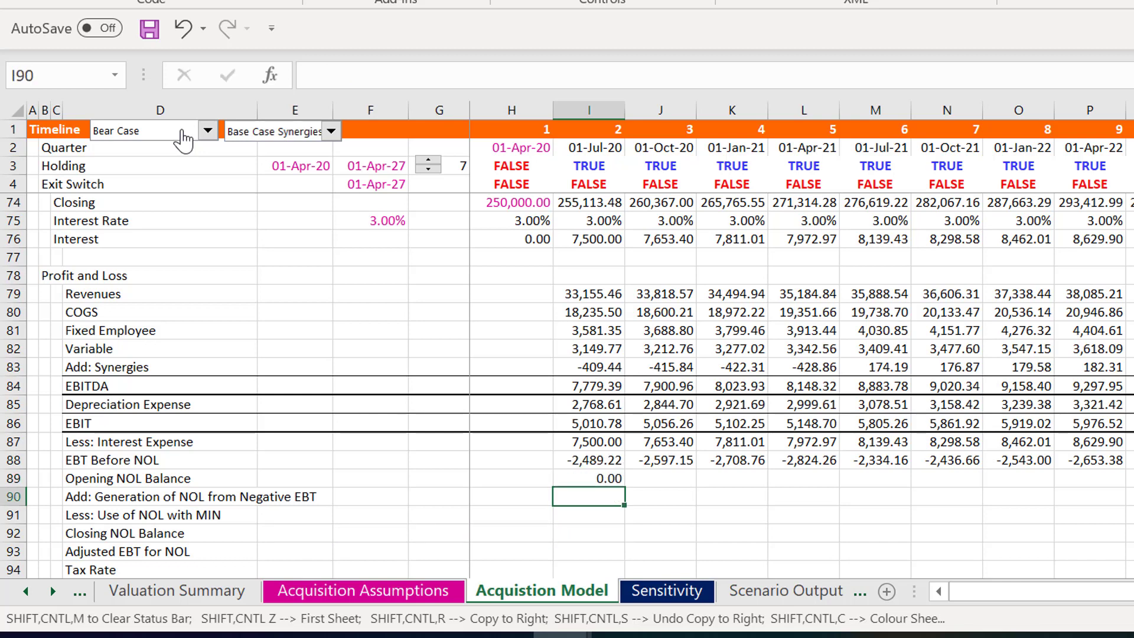
text(=max)
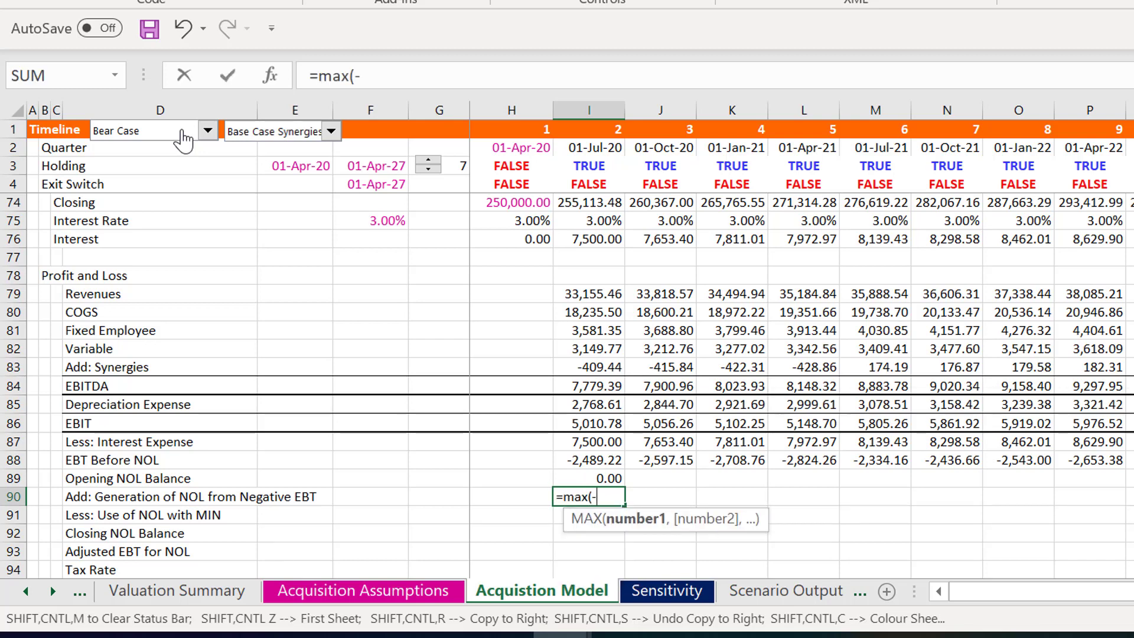
text((-)
key(Up)
key(Up)
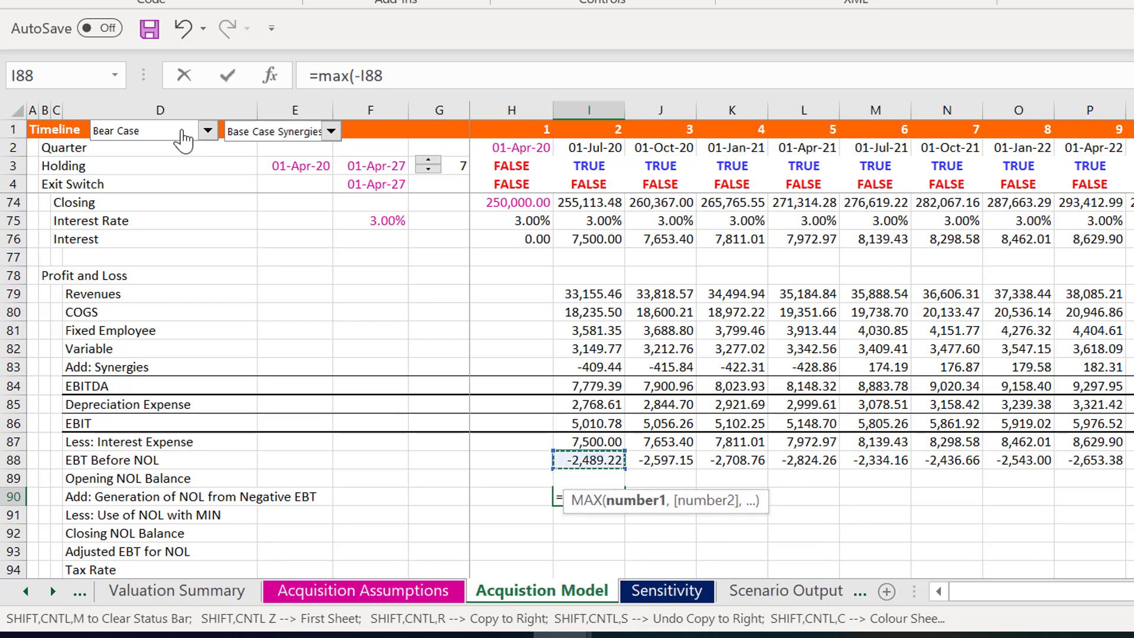
text(,0)
key(ctrl+Return)
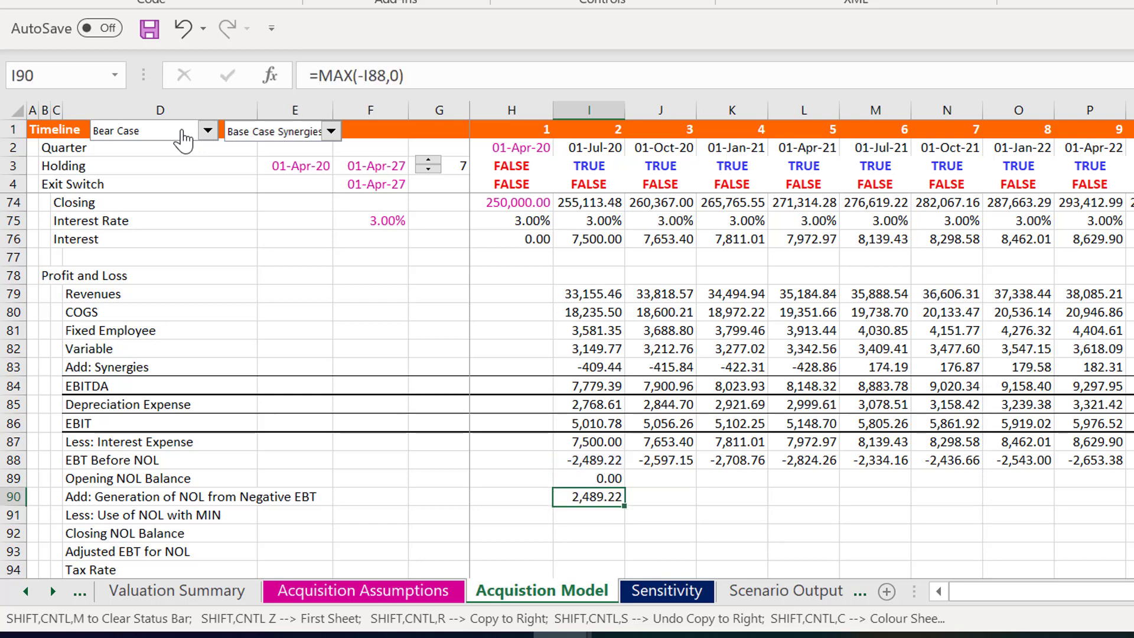
Select the EBT Before NOL row from D88 across all the quarters
key(Up)
key(Up)
key(Left)
key(Left)
key(Left)
key(Left)
key(Left)
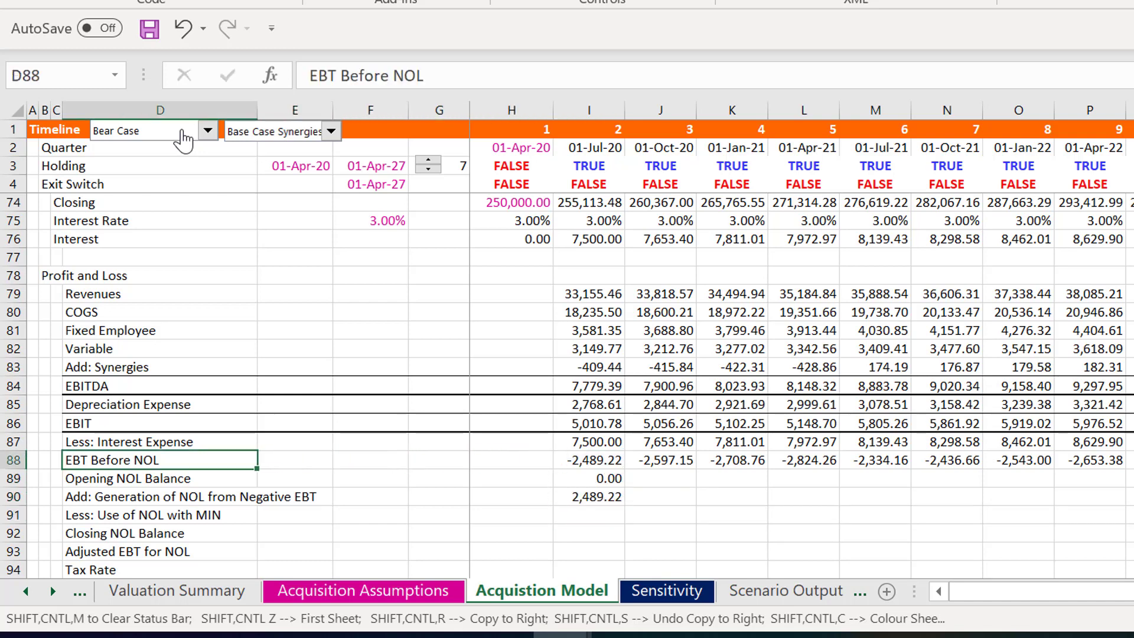
key(ctrl+shift+Right)
text(E)
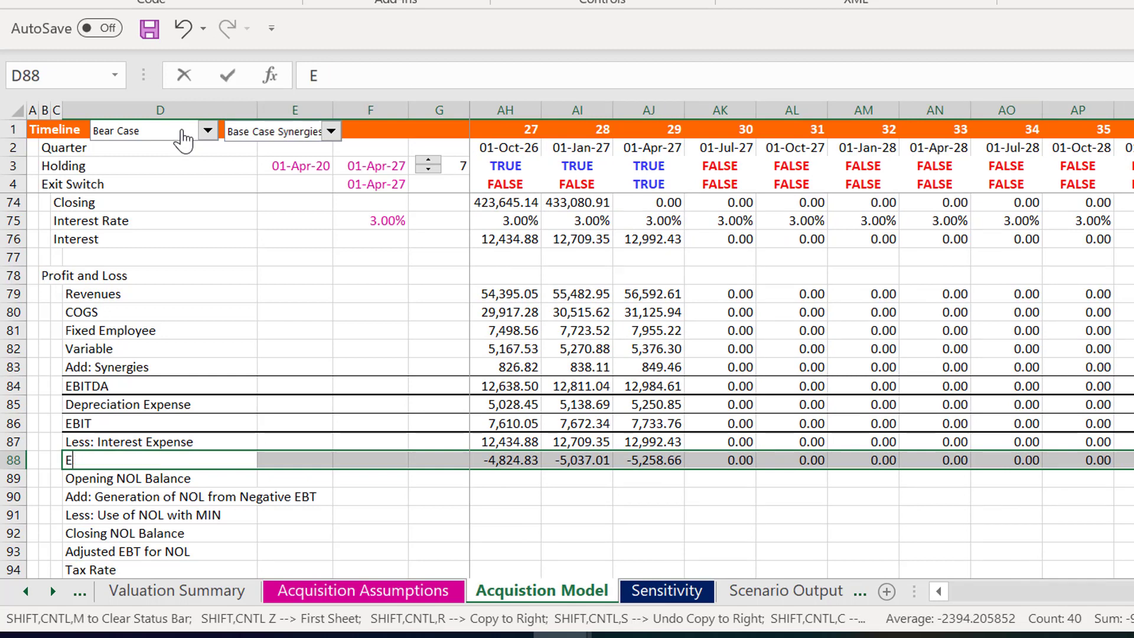
key(Left)
key(Right)
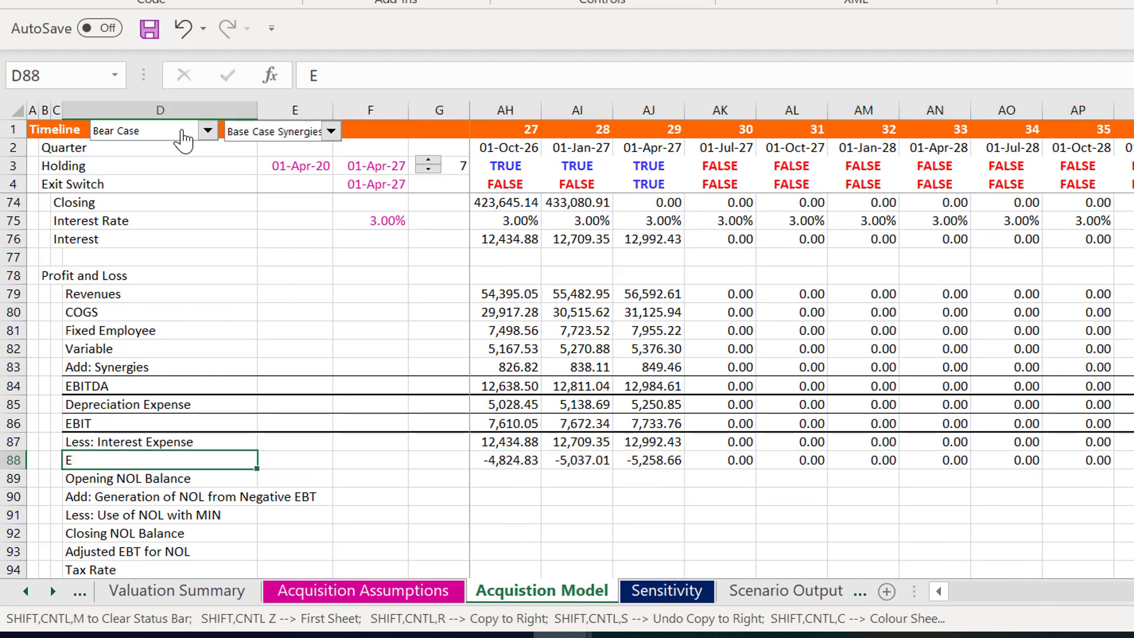
key(ctrl+z)
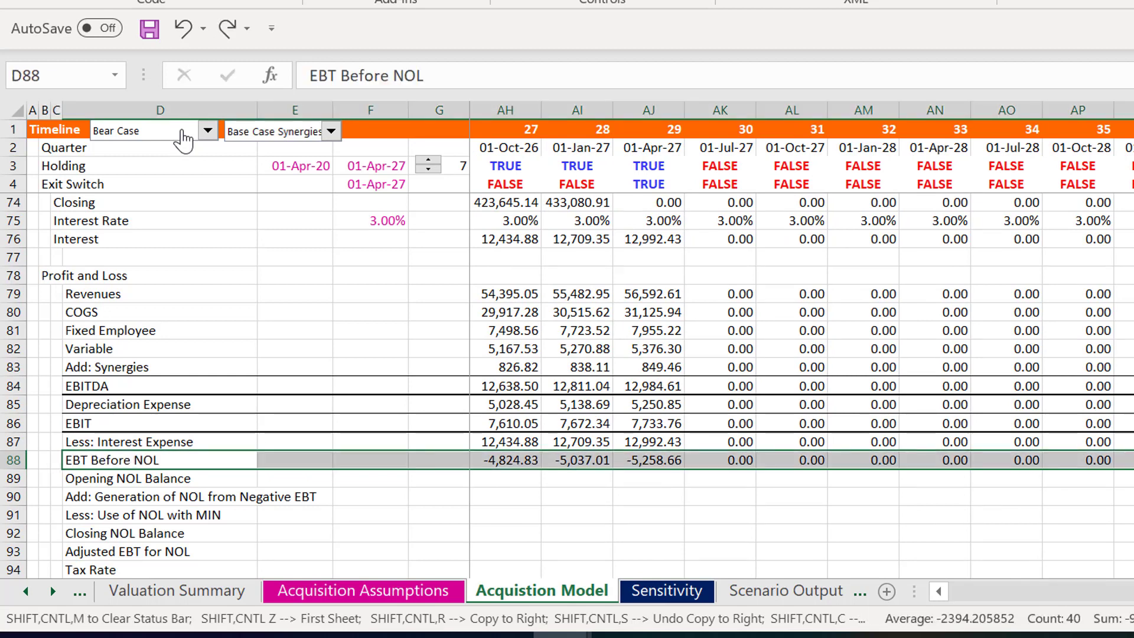
Calculate the use of NOL in I91 with =MIN(I89,MAX(I88,0)), accepting the corrected closing bracket
key(Down)
key(Down)
key(Down)
key(Right)
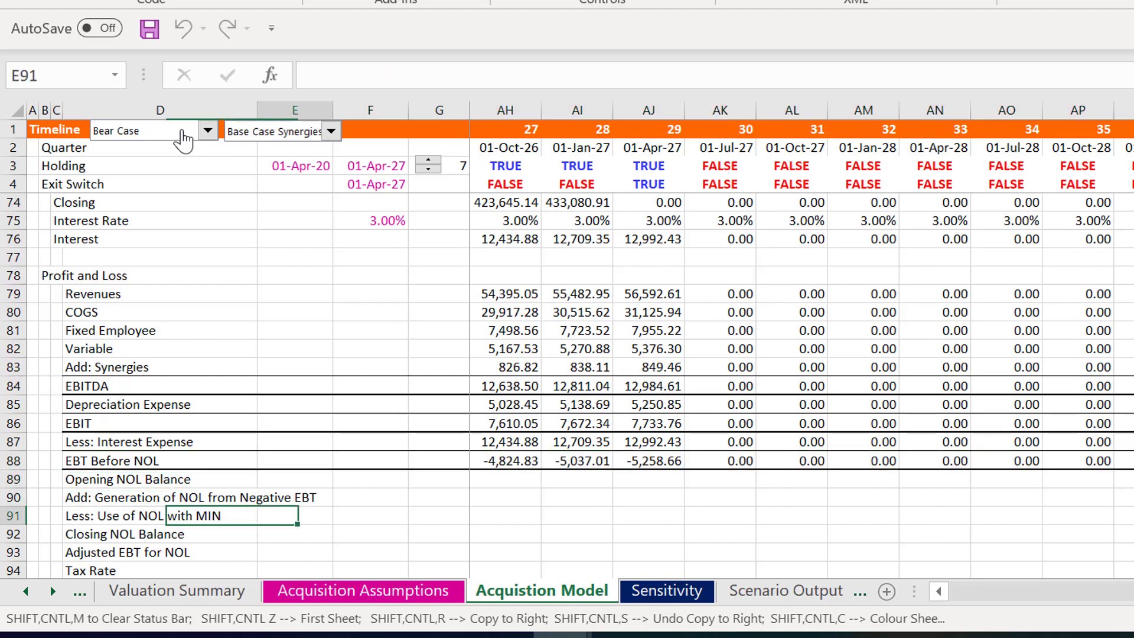
key(Right)
key(Right)
key(Right)
key(Right)
key(Up)
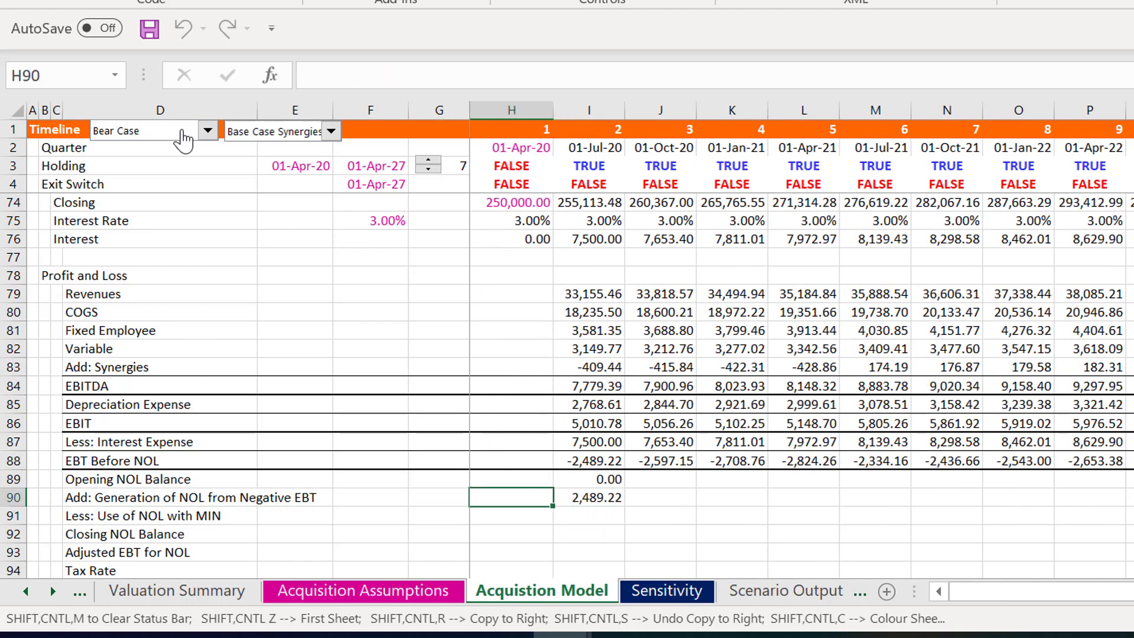
key(Right)
key(Right)
key(Down)
key(Left)
key(Left)
key(Left)
key(Left)
key(Left)
key(Left)
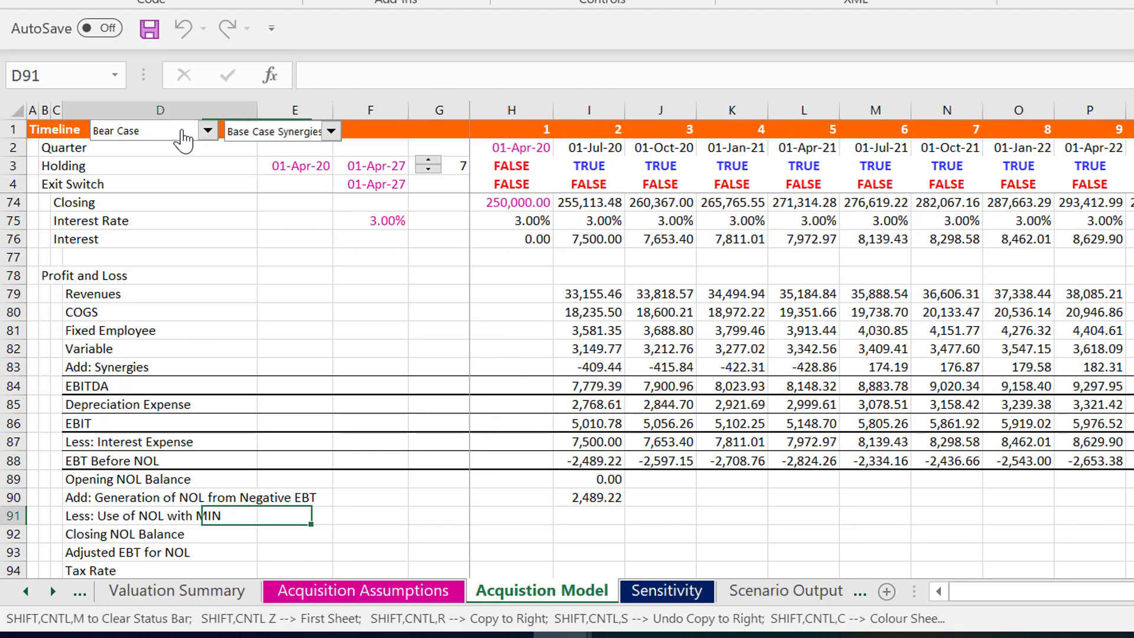
key(Right)
key(Right)
key(Right)
key(Right)
key(Right)
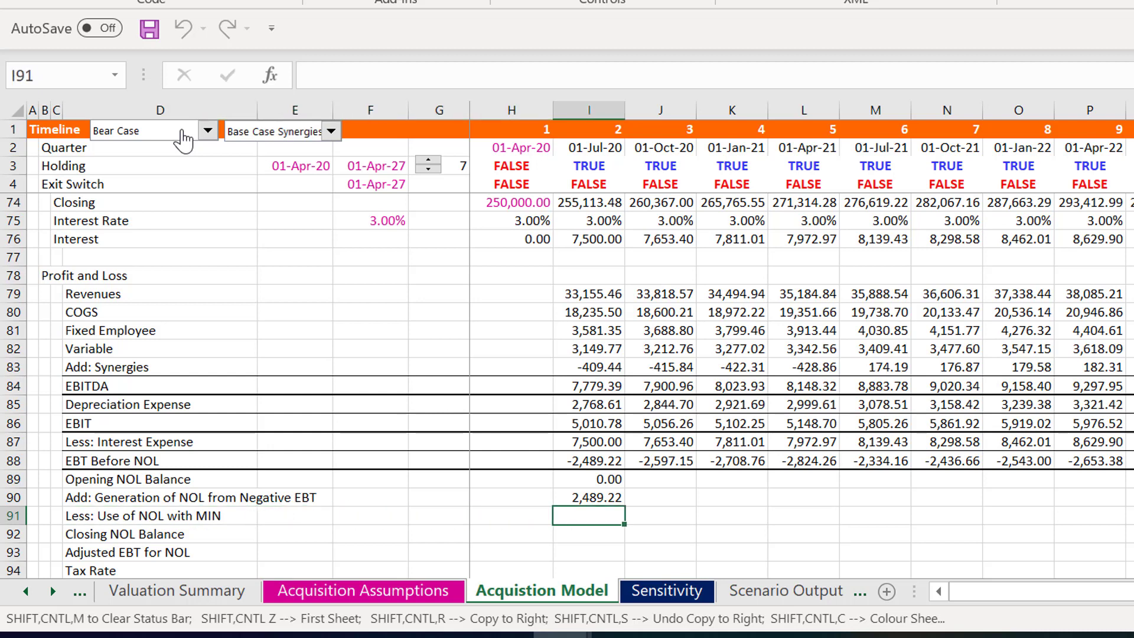
text(=min()
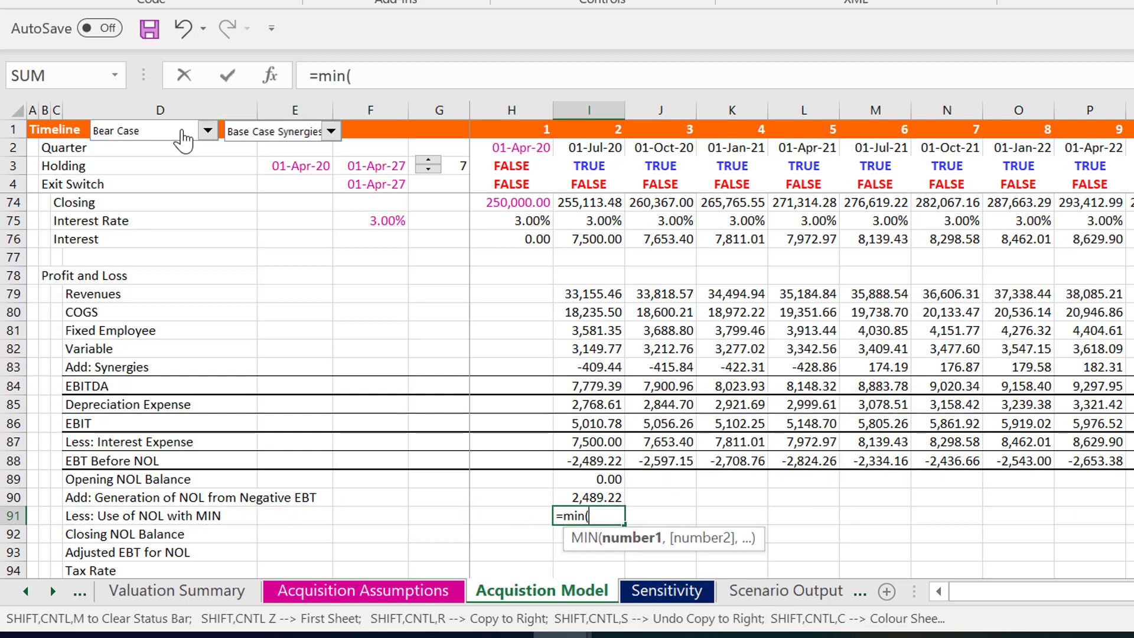
key(Up)
key(Up)
key(Up)
key(Down)
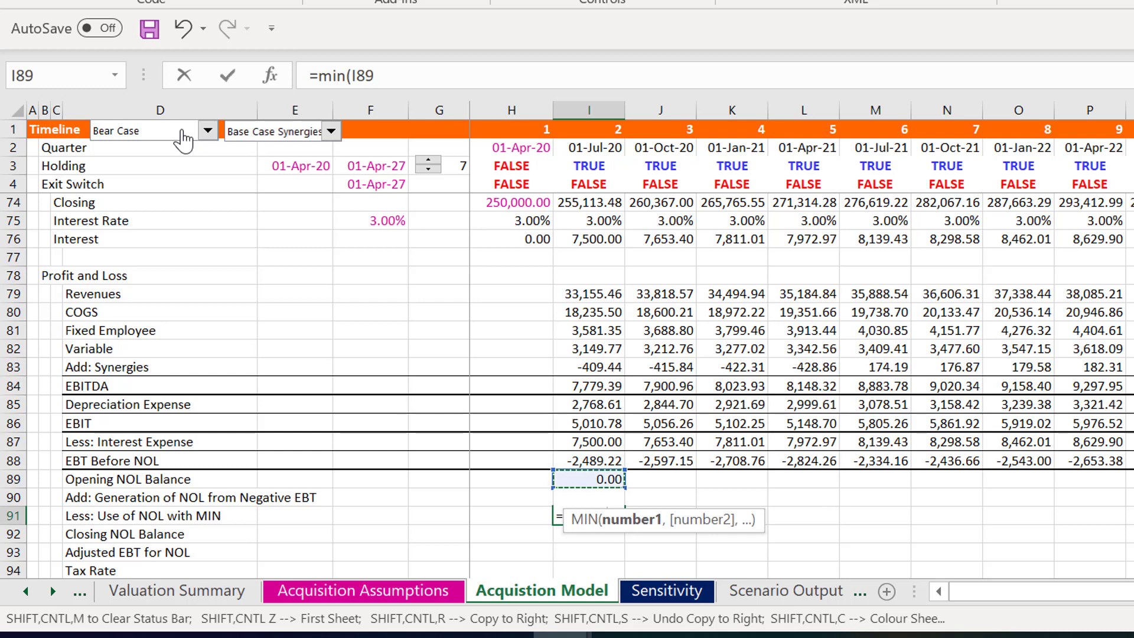
text(,max()
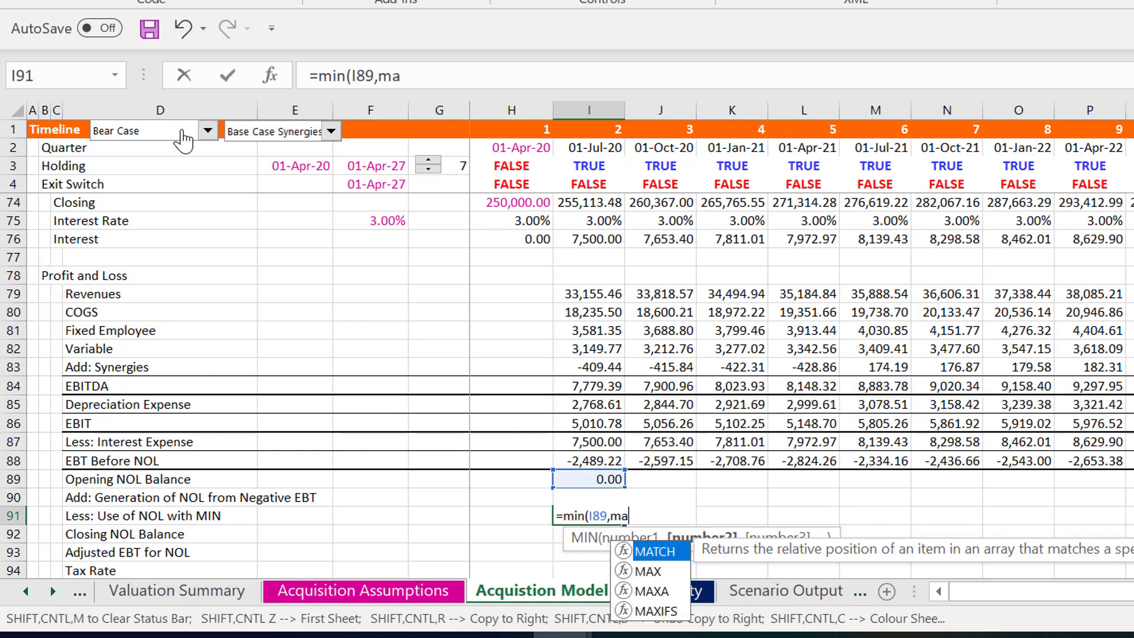
key(Up)
key(Up)
key(Up)
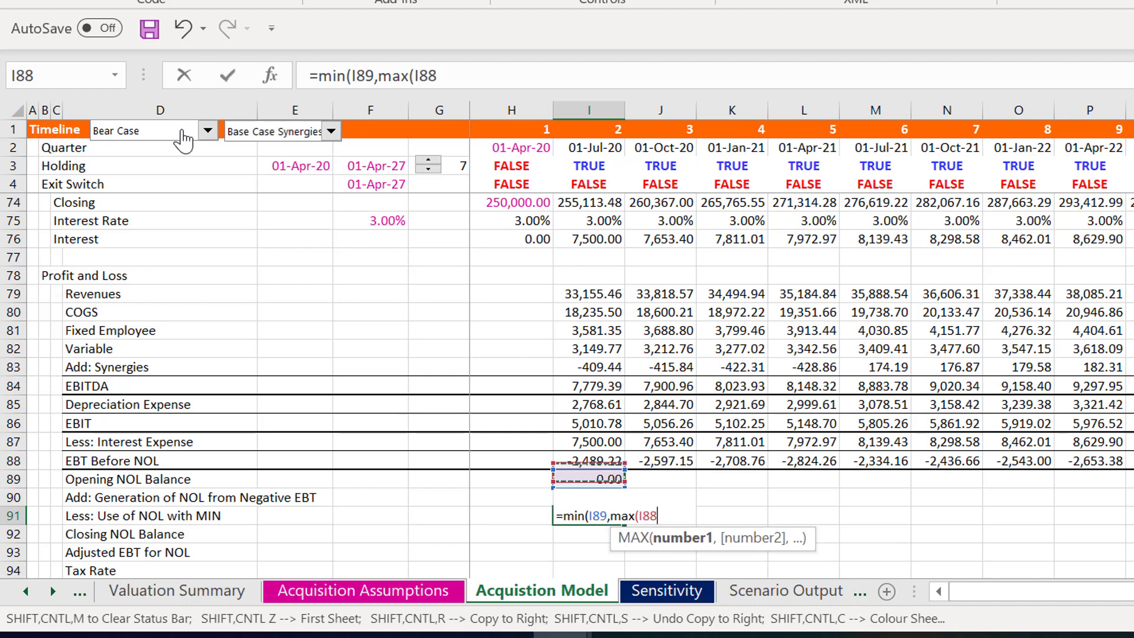
text(,0)
key(Return)
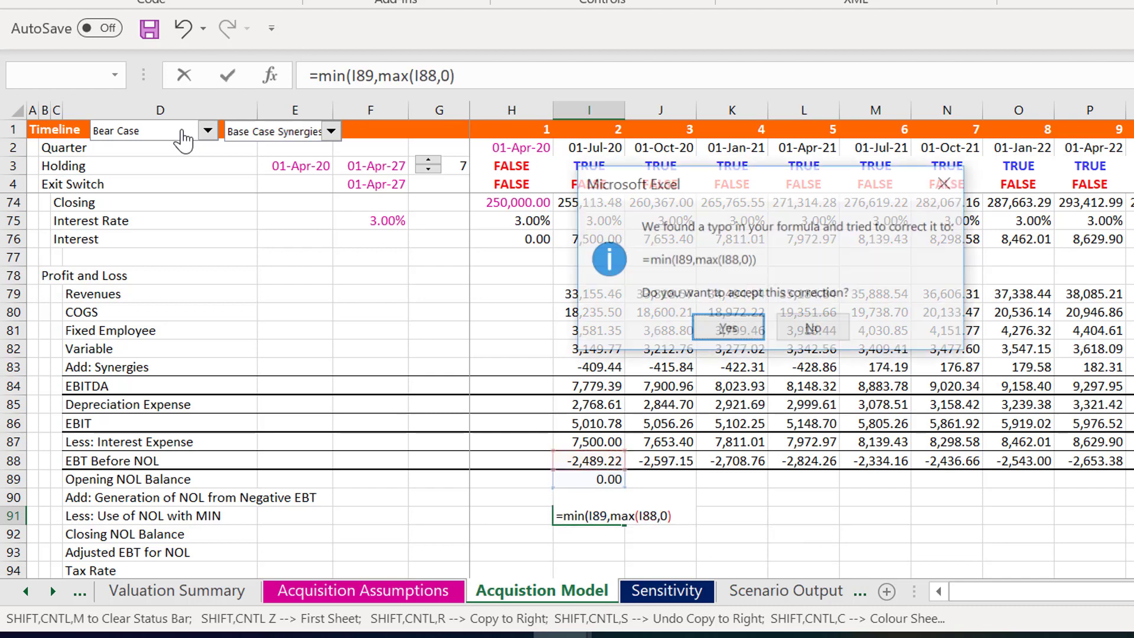
key(Return)
Calculate the Closing NOL Balance in I92 with =I89+I90-I91
key(Up)
key(Up)
key(Up)
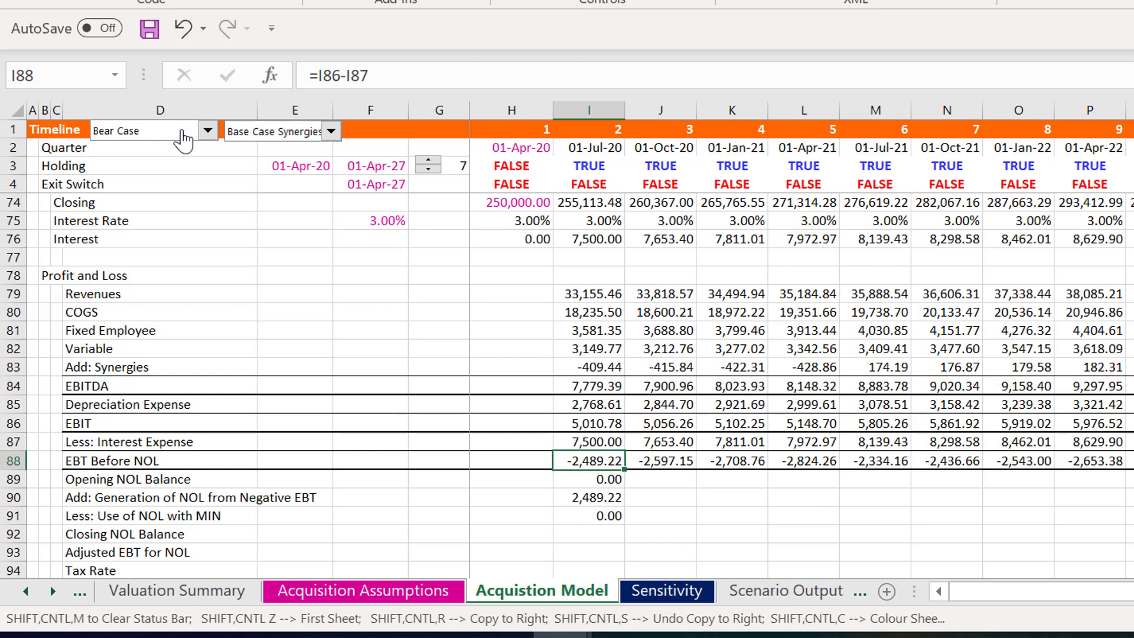
key(Down)
key(Down)
key(Down)
key(Down)
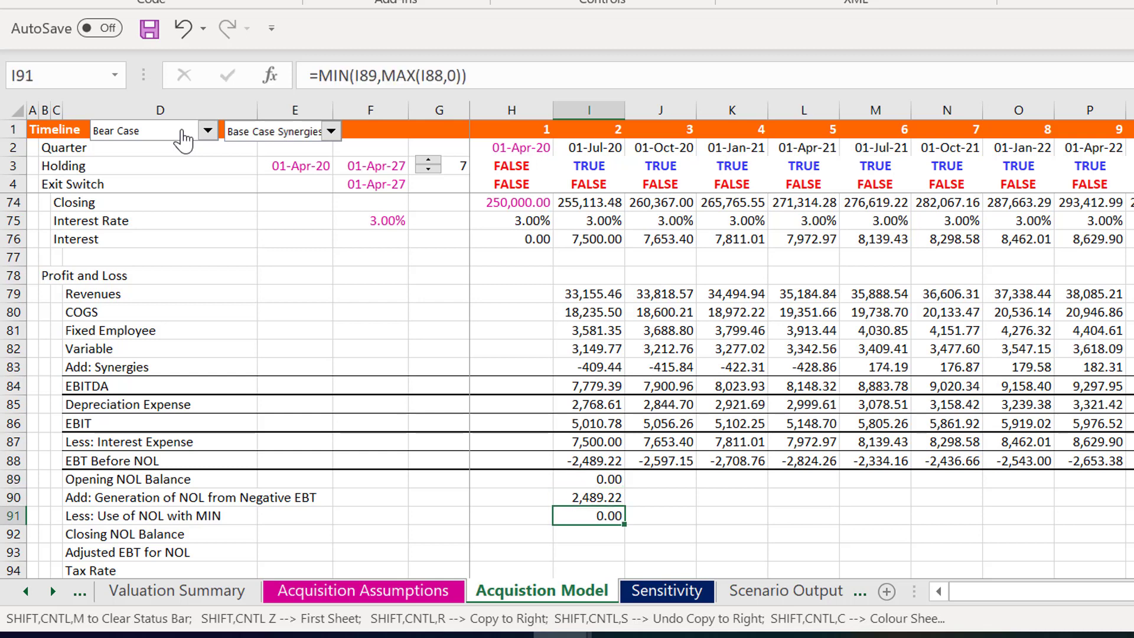
text(=)
key(Up)
key(Up)
key(Up)
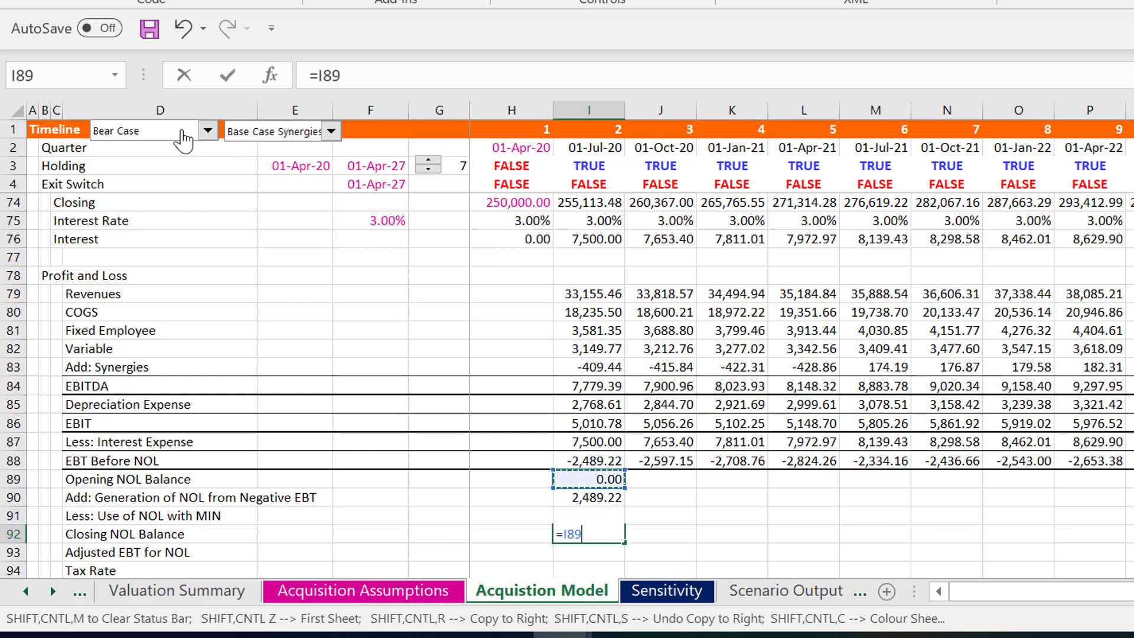
text(+)
key(Up)
key(Up)
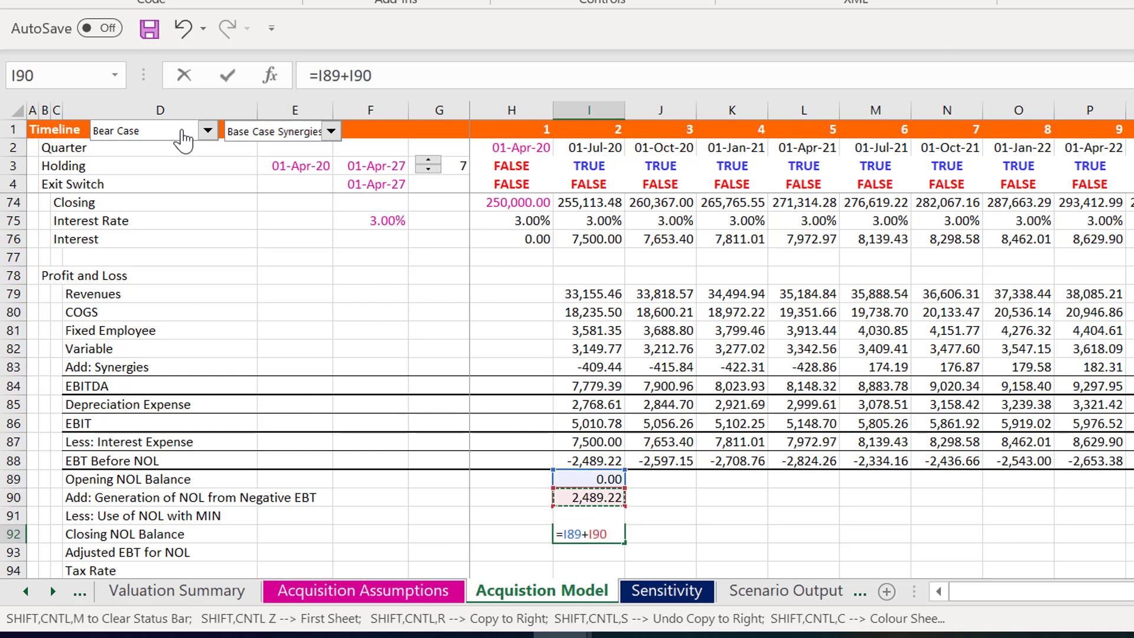
text(-)
key(Up)
key(Return)
Copy the NOL formulas in I89:I92, from opening to closing balance, across all the quarters
key(Up)
key(Up)
key(Up)
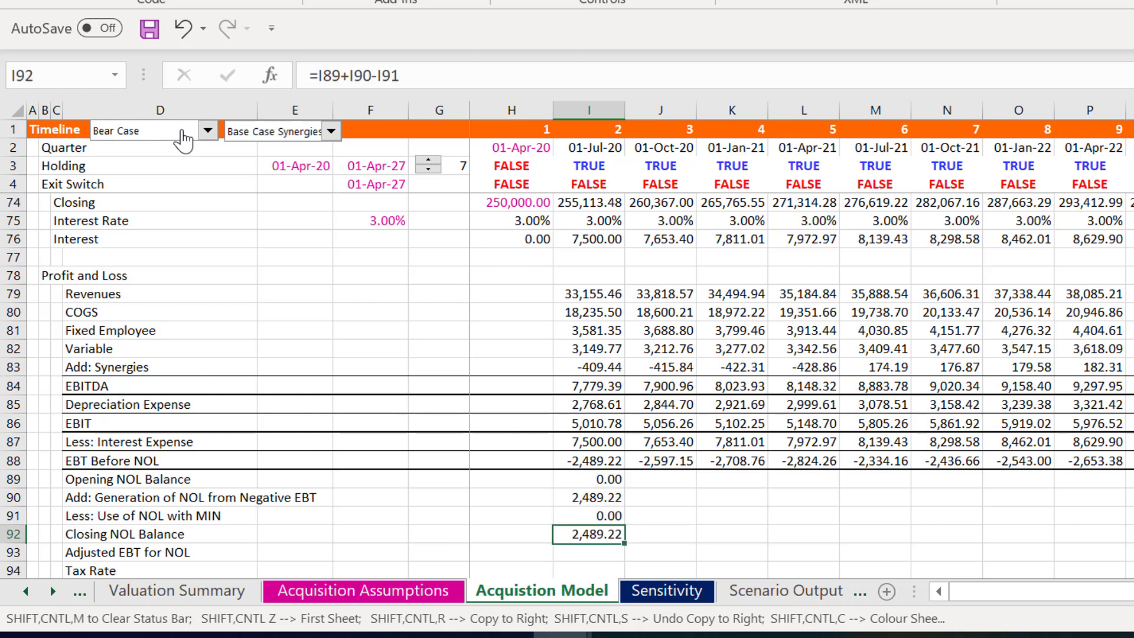
key(Up)
key(shift+Down)
key(shift+Down)
key(shift+Down)
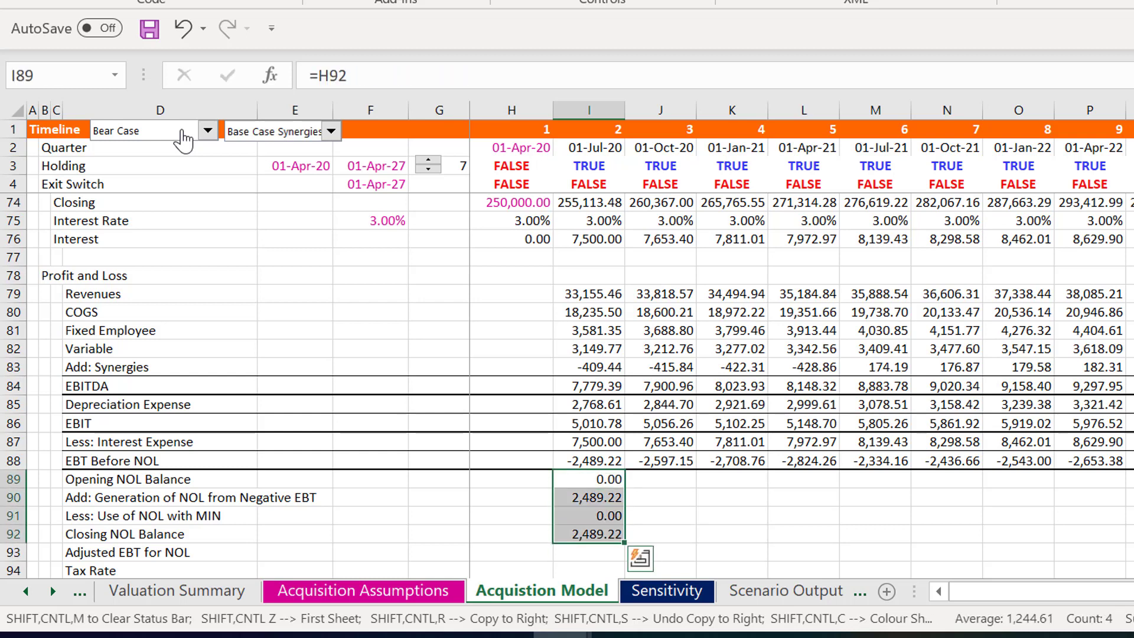
key(ctrl+shift+r)
Calculate Adjusted EBT for NOL in I93 with =I88+I90-I91 and copy it across all the quarters
key(Down)
key(Down)
key(Down)
key(Down)
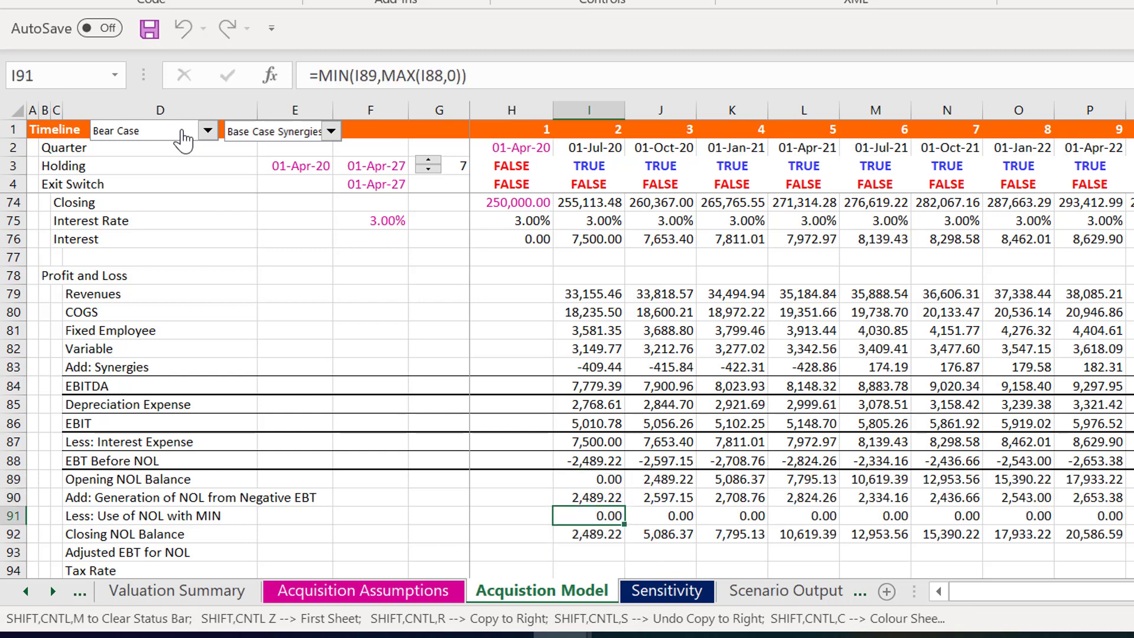
text(=)
key(Up)
key(Up)
key(Up)
key(Up)
key(Up)
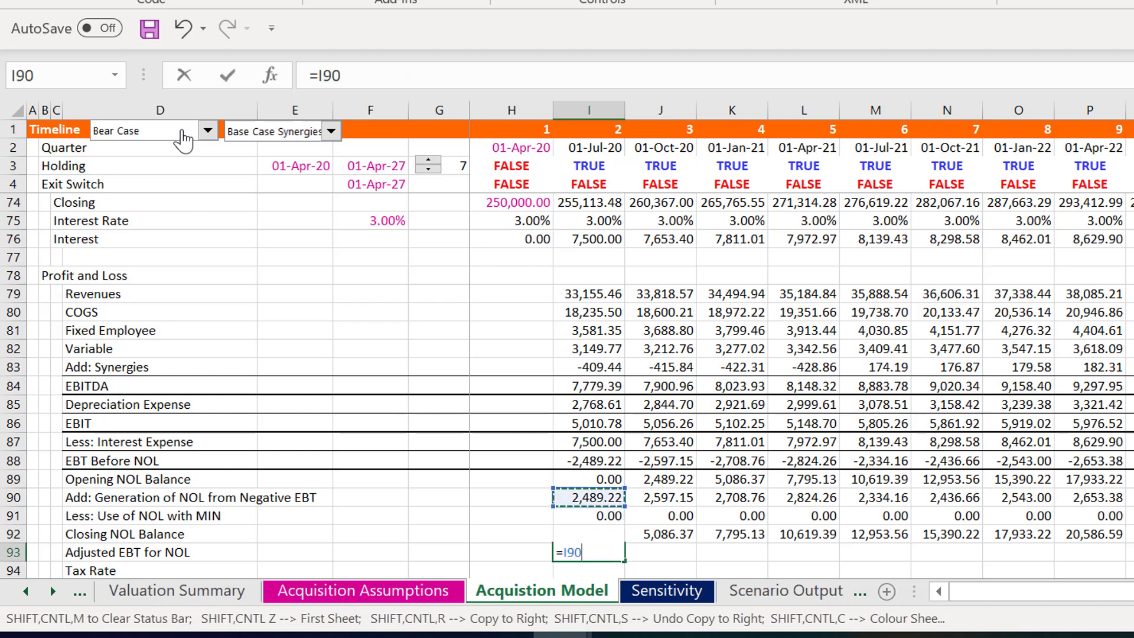
text(+)
key(Up)
key(Up)
key(Up)
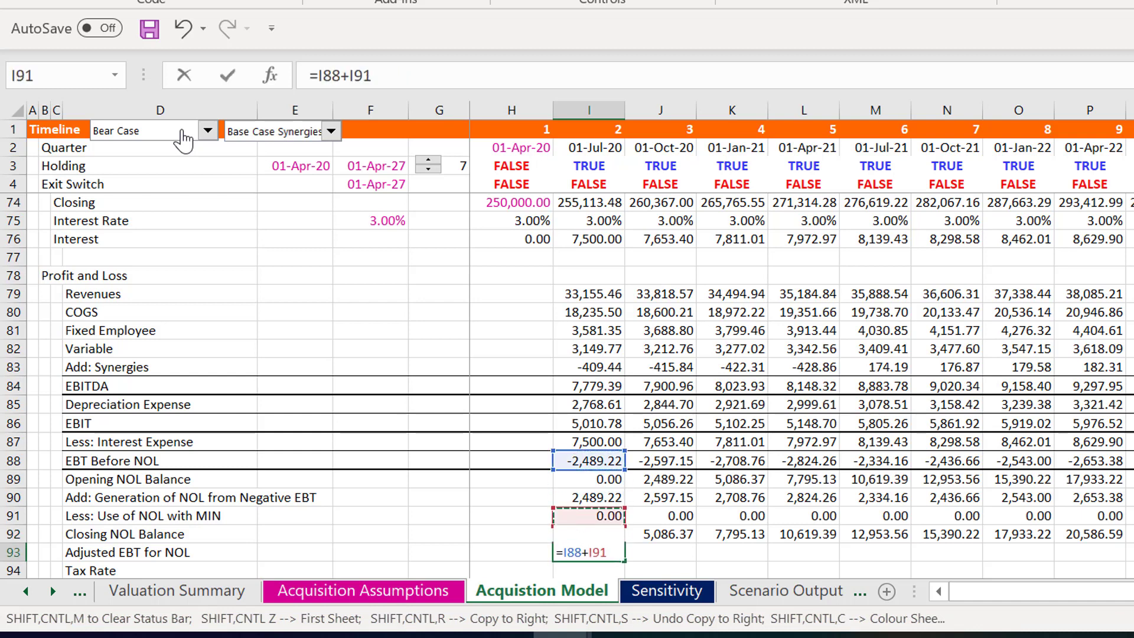
text(-)
key(Up)
key(Up)
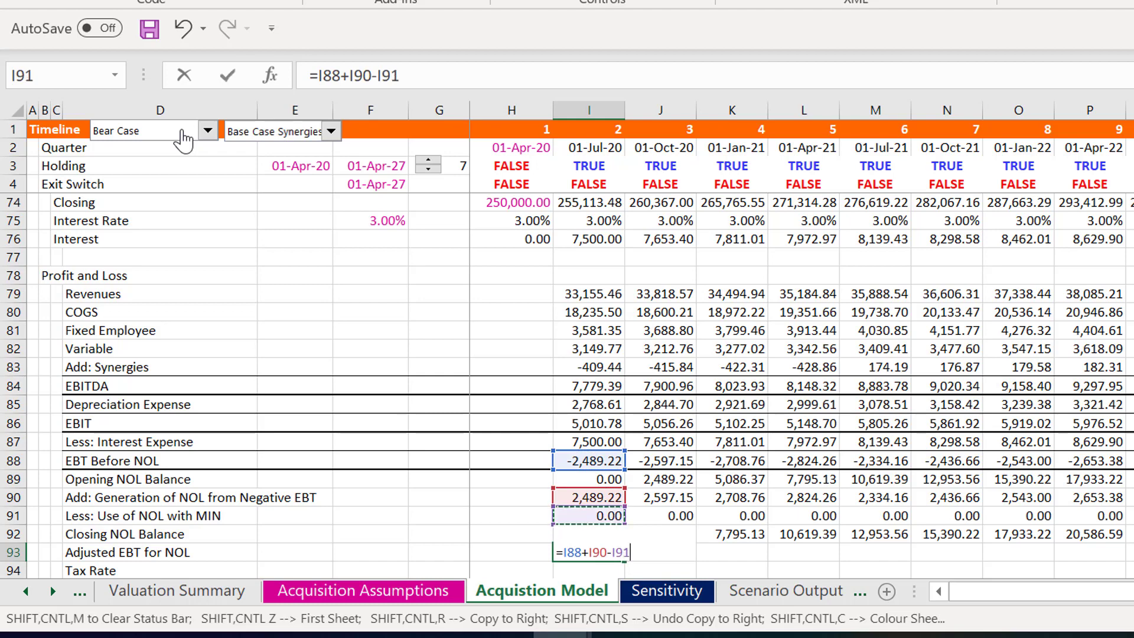
key(Return)
key(Up)
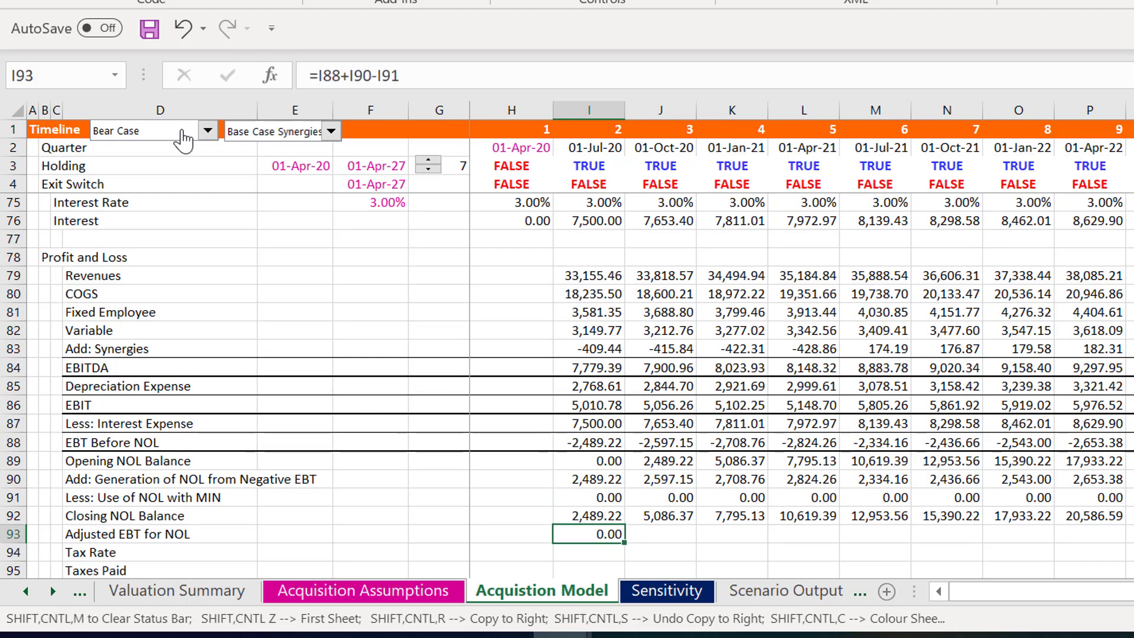
key(ctrl+shift+r)
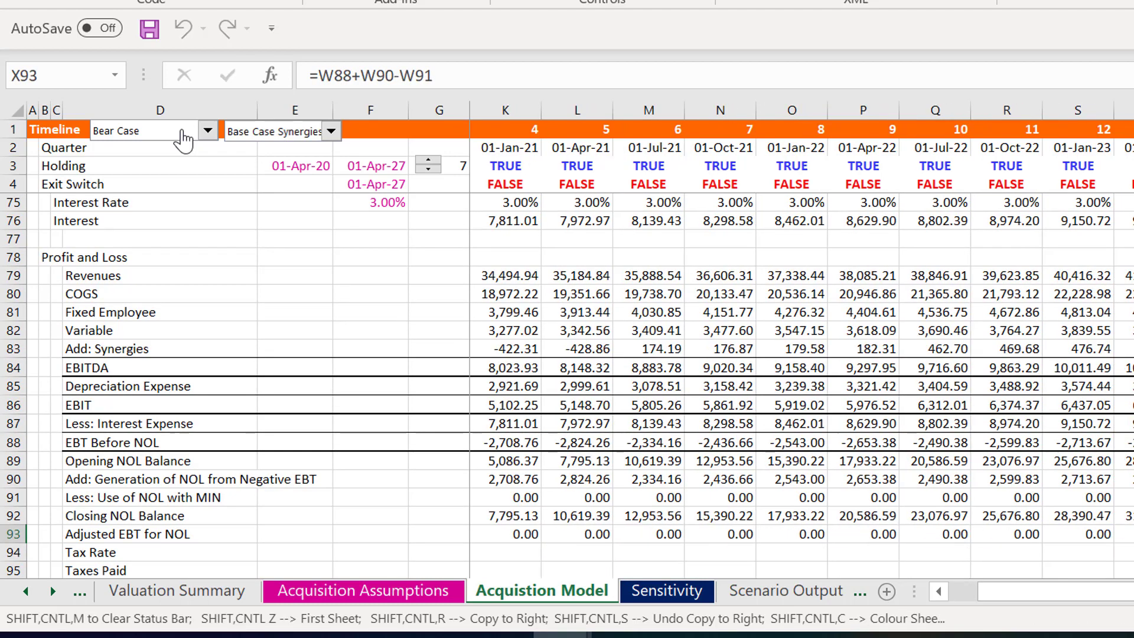
Review the NOL balances and Adjusted EBT for NOL along the timeline, including the quarters after the exit date
key(Right)
key(Right)
key(Right)
key(Right)
key(Right)
key(Right)
key(Right)
key(Right)
key(Right)
key(Right)
key(Right)
key(Right)
key(Right)
key(Right)
key(Right)
key(Right)
key(Right)
key(Right)
key(Right)
key(Right)
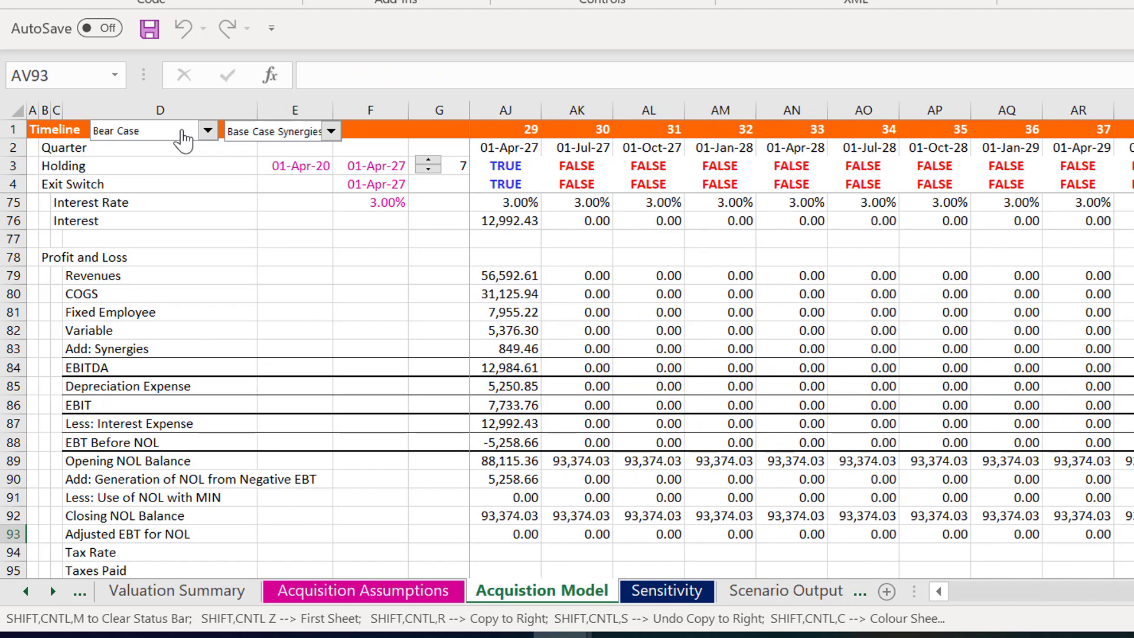
key(Left)
key(Left)
key(Left)
key(Left)
key(Left)
key(Left)
key(Left)
key(Left)
key(Left)
key(Left)
key(Left)
key(Left)
key(Left)
key(Left)
key(Left)
key(Left)
key(Left)
key(Left)
key(Left)
key(Left)
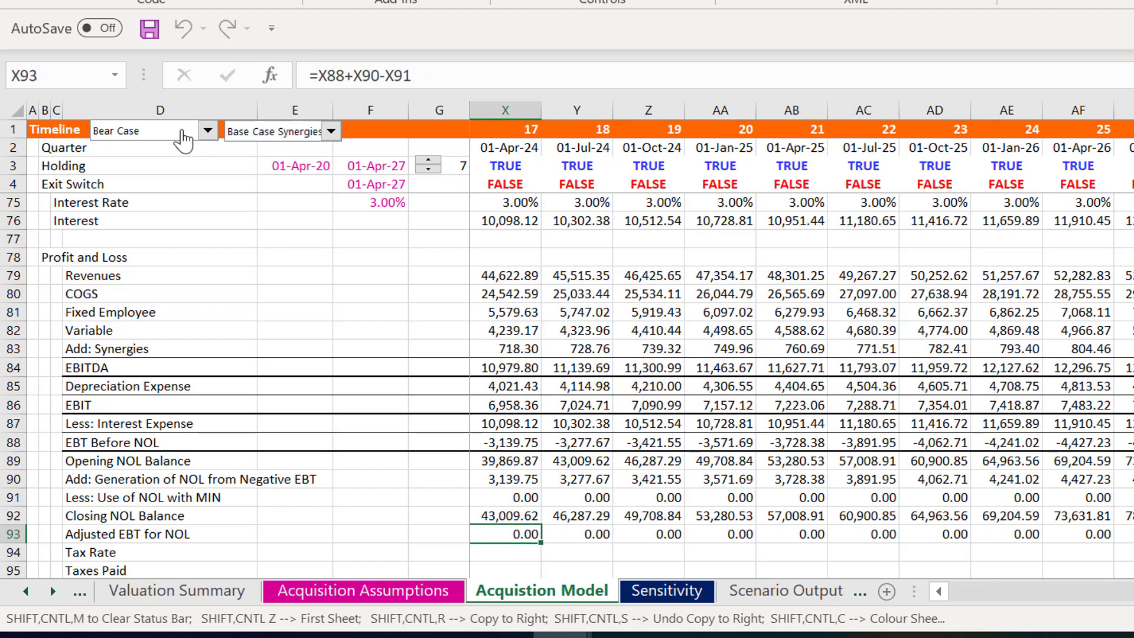
key(Left)
key(Left)
key(Left)
key(Left)
key(Left)
key(Left)
key(Left)
key(Left)
key(Left)
key(Left)
key(Left)
key(Left)
key(Left)
key(Left)
key(Left)
key(Left)
key(Left)
key(Left)
key(Left)
key(Left)
Link the Profit and Loss Tax Rate in I94 to the transferred tax rate with =I28 and copy it across all the quarters
key(Down)
key(Right)
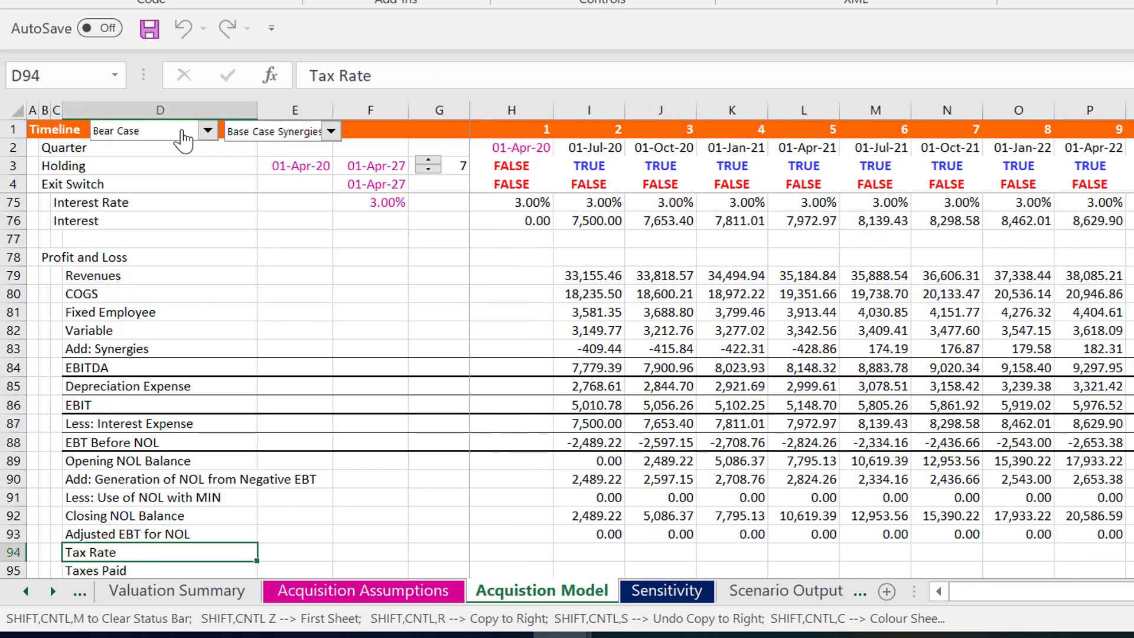
key(Right)
key(Right)
key(Right)
key(Right)
key(Right)
text(=)
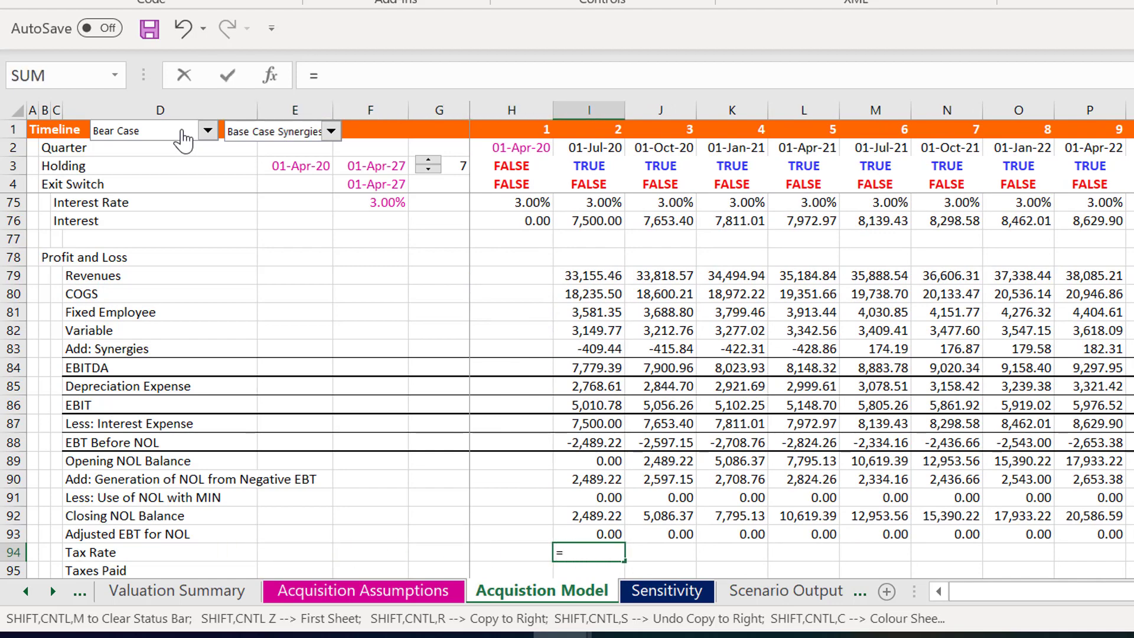
key(Up)
key(Up)
key(Up)
key(Up)
key(Up)
key(Up)
key(Up)
key(Up)
key(Up)
key(Up)
key(Up)
key(Up)
key(Up)
key(Up)
key(Up)
key(Up)
key(Up)
key(Up)
key(Up)
key(Up)
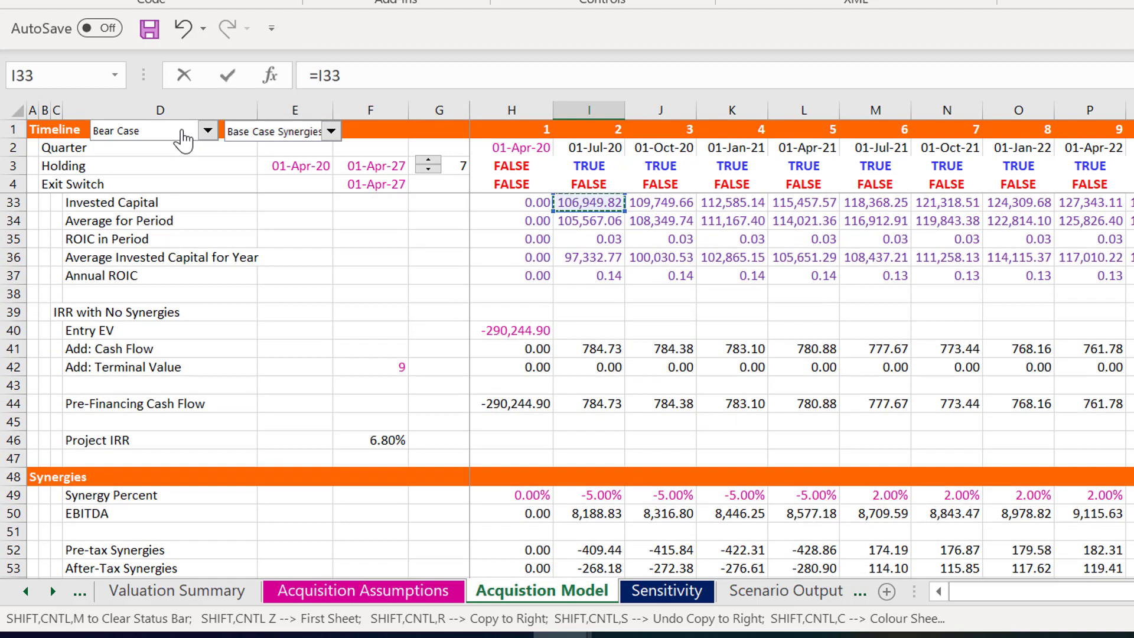
key(Up)
key(Up)
key(Up)
key(Up)
key(Up)
key(Up)
key(Up)
key(Up)
key(Up)
key(Up)
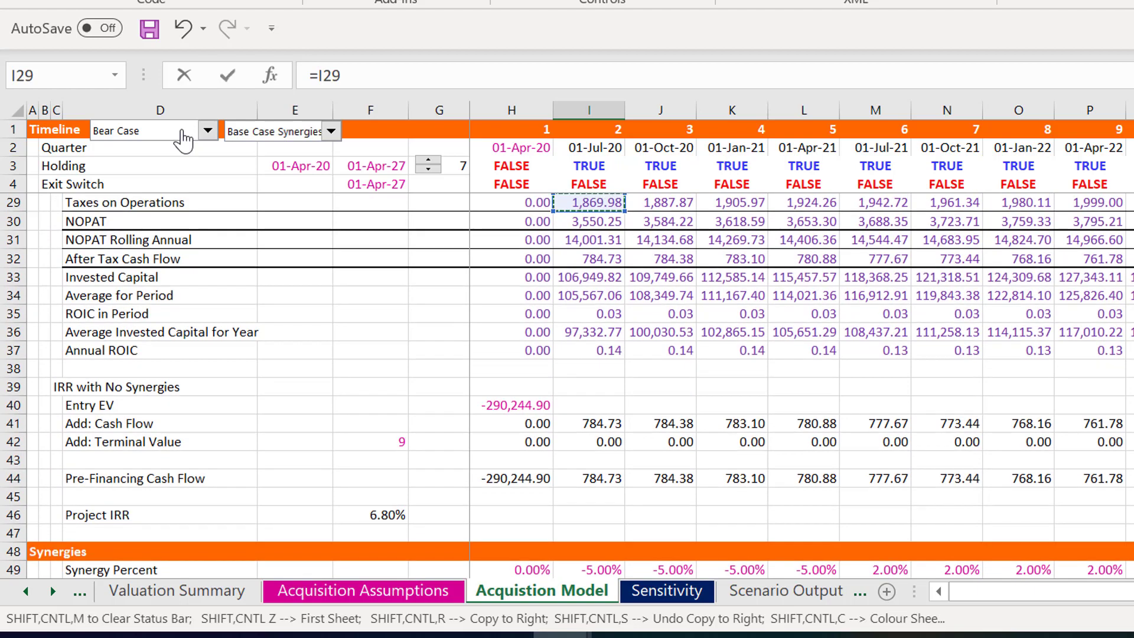
key(Up)
key(Down)
key(Down)
key(Down)
key(Down)
key(Down)
key(Down)
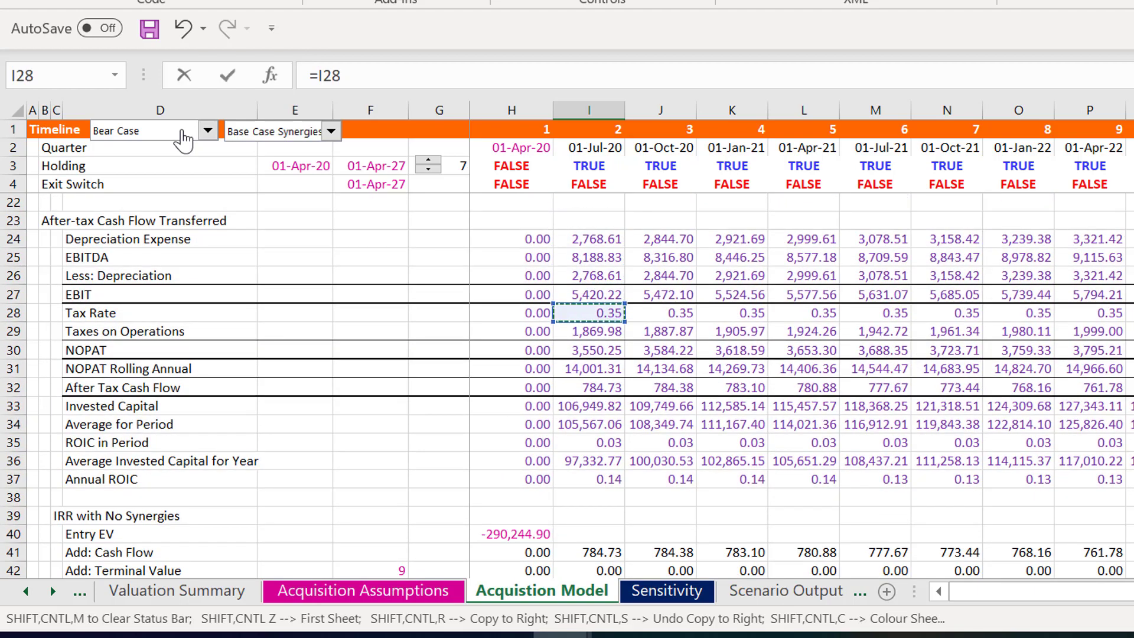
key(Return)
key(Up)
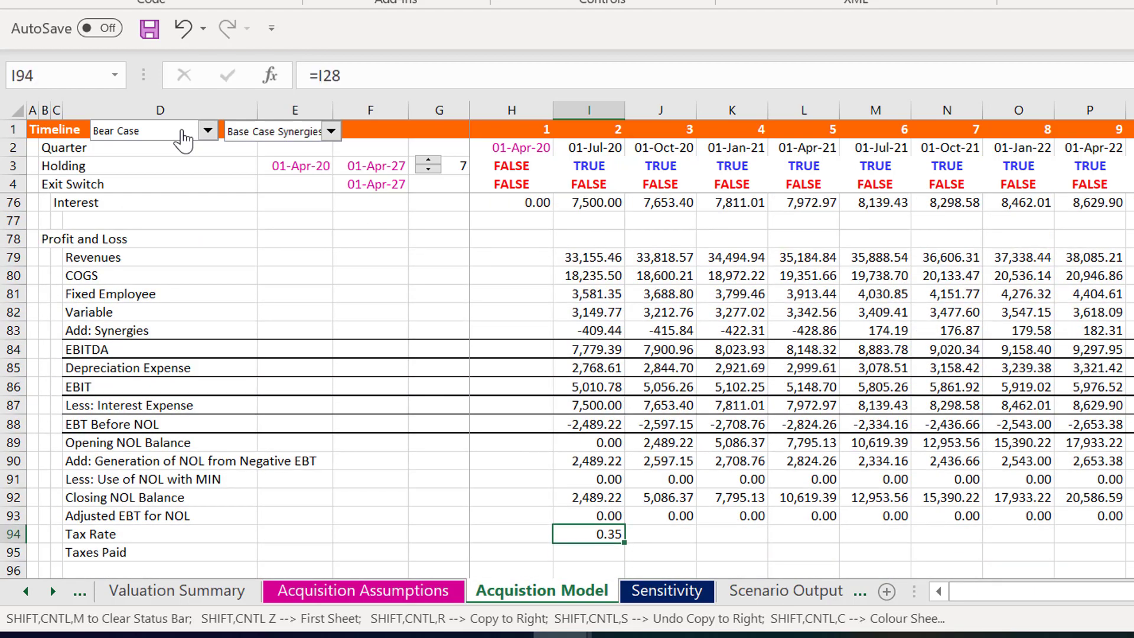
key(ctrl+shift+r)
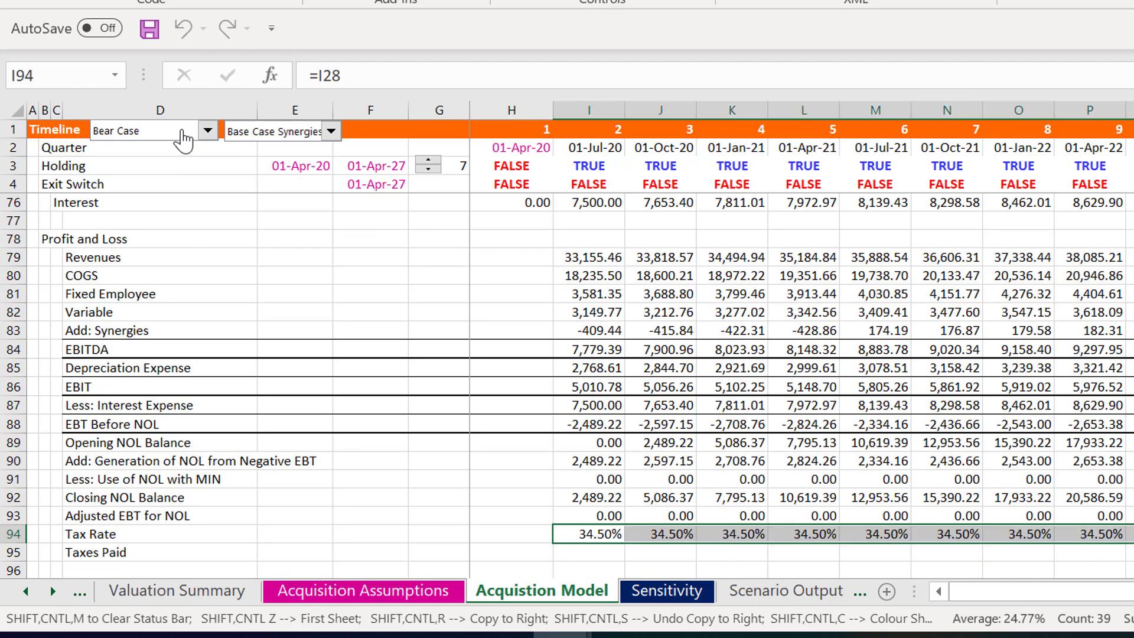
Calculate Taxes Paid in I95 with =I94*I93 and copy it across all the quarters
key(Down)
text(=)
key(Up)
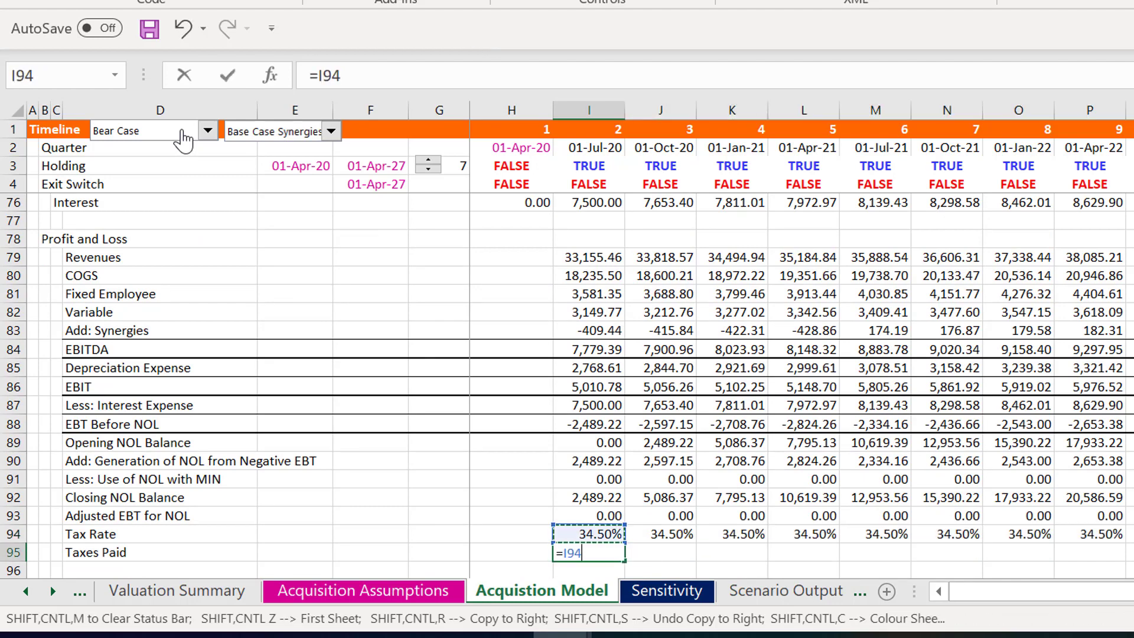
text(*)
key(Up)
key(Return)
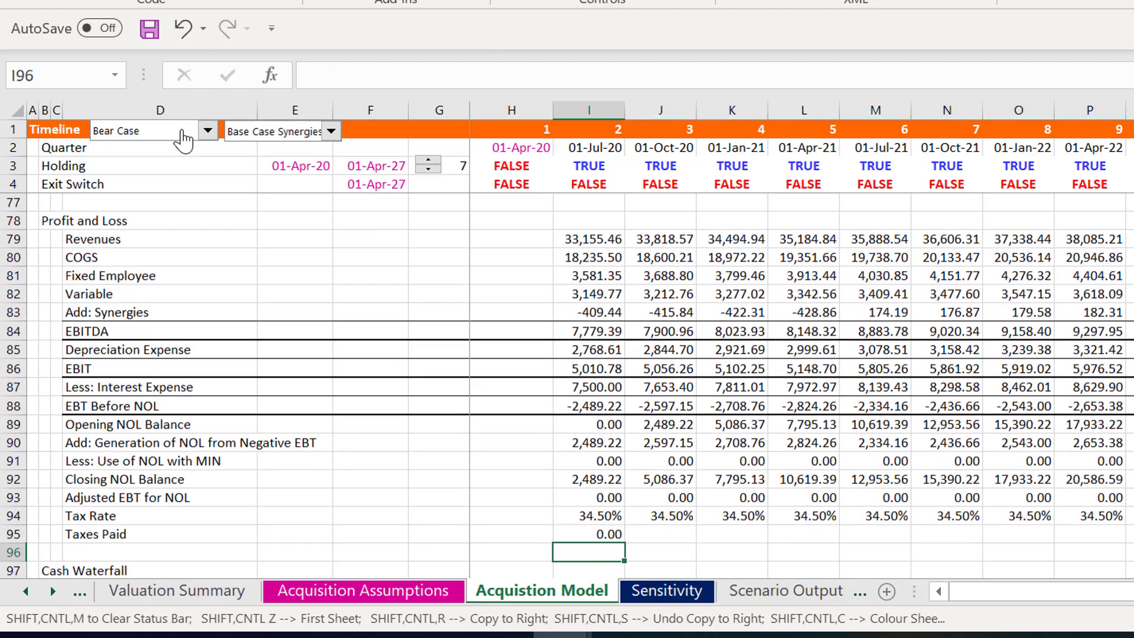
key(Up)
key(ctrl+shift+r)
Add top and bottom borders to the Taxes Paid row from D95 across the whole timeline
key(shift+Left)
key(shift+Left)
key(shift+Left)
key(shift+Left)
key(shift+Left)
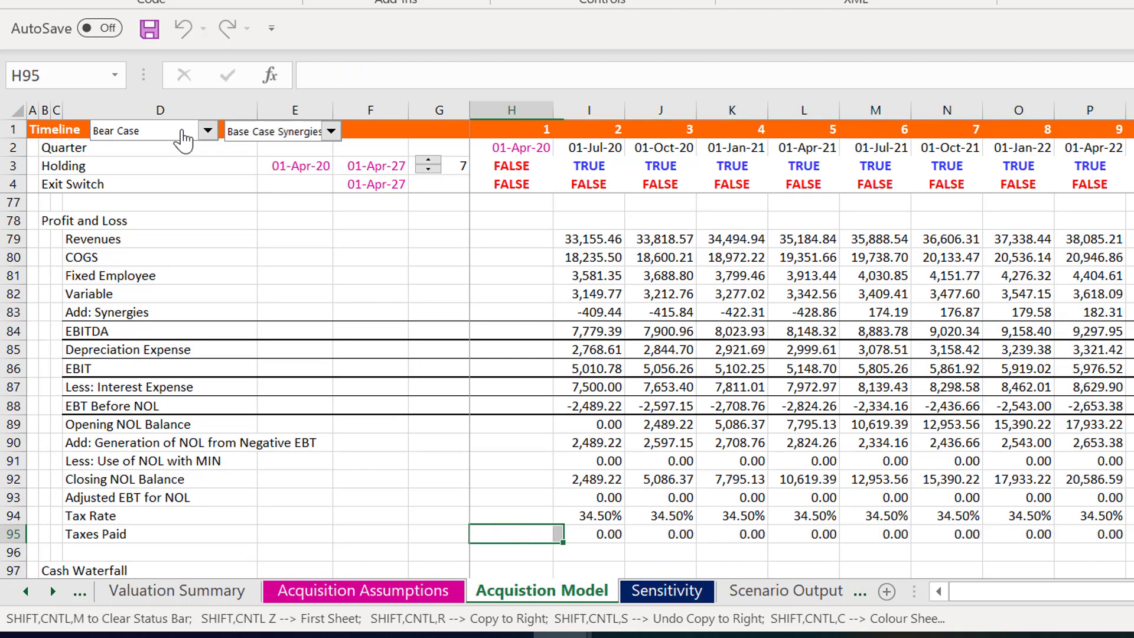
key(ctrl+shift+Right)
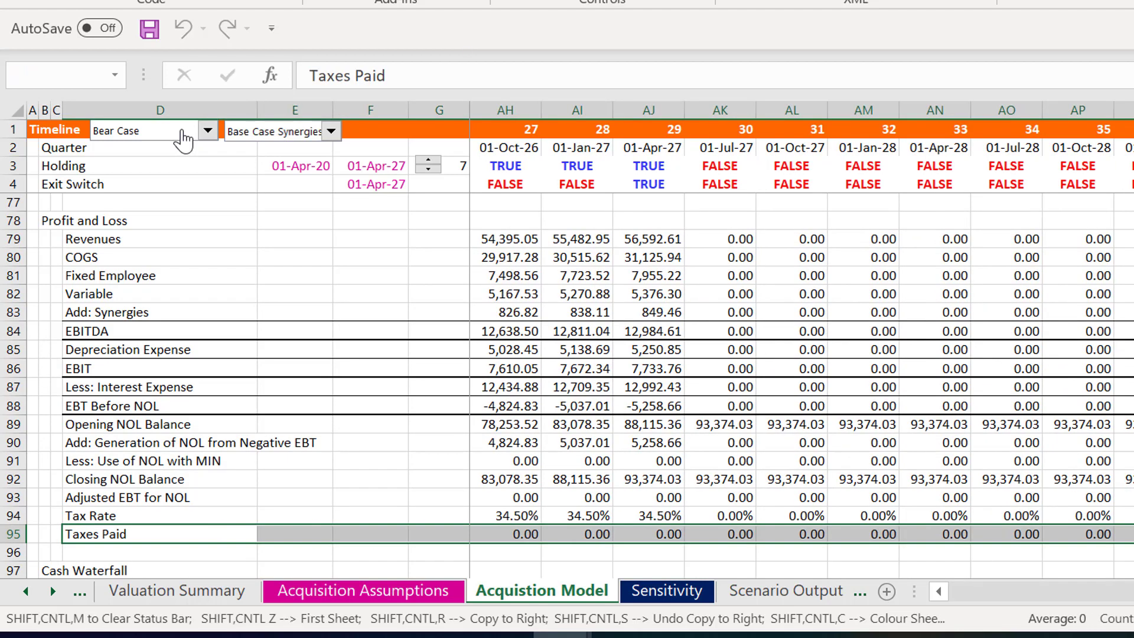
key(ctrl+shift+b)
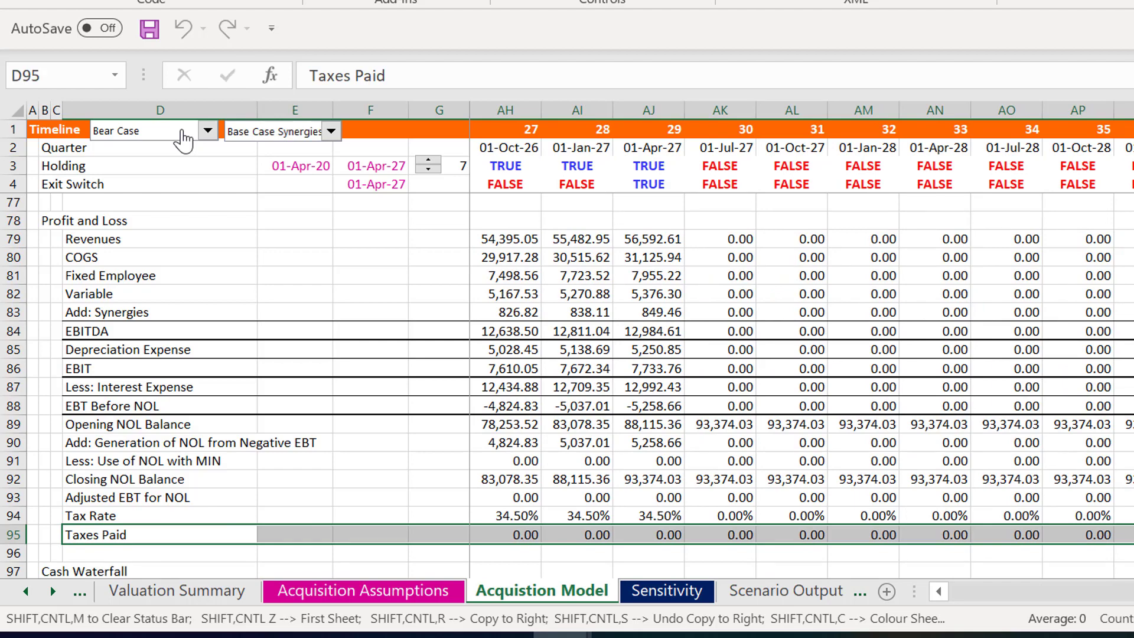
Insert three rows below Taxes Paid and label D96 "Earning after Tax"
key(Down)
key(ctrl+shift+Right)
key(shift+Down)
key(shift+Down)
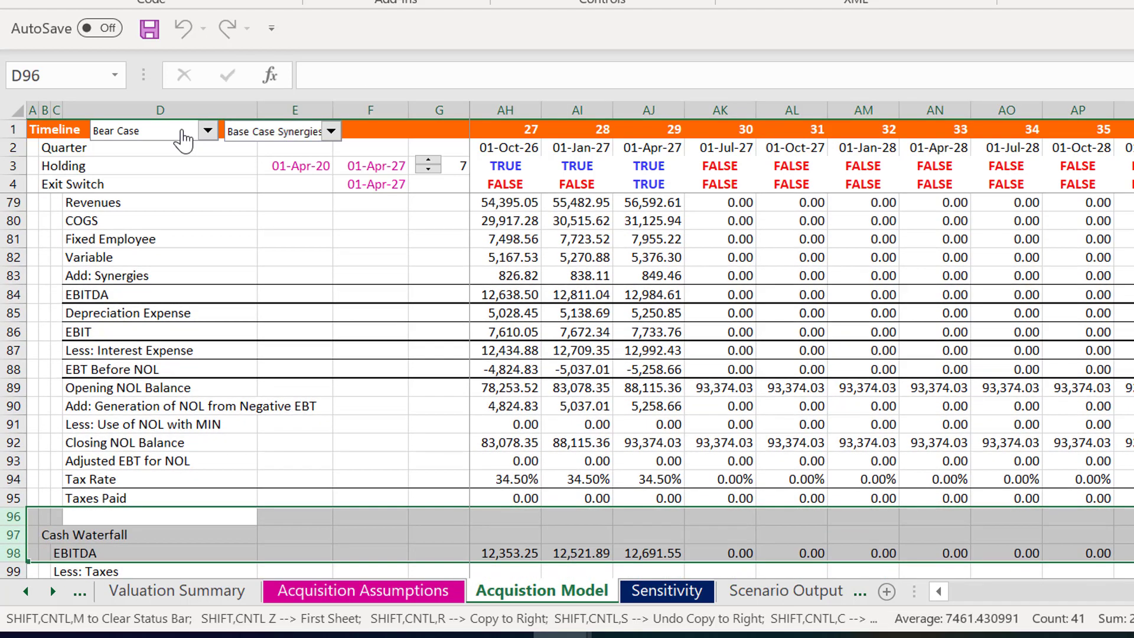
key(ctrl+shift+equal)
key(Right)
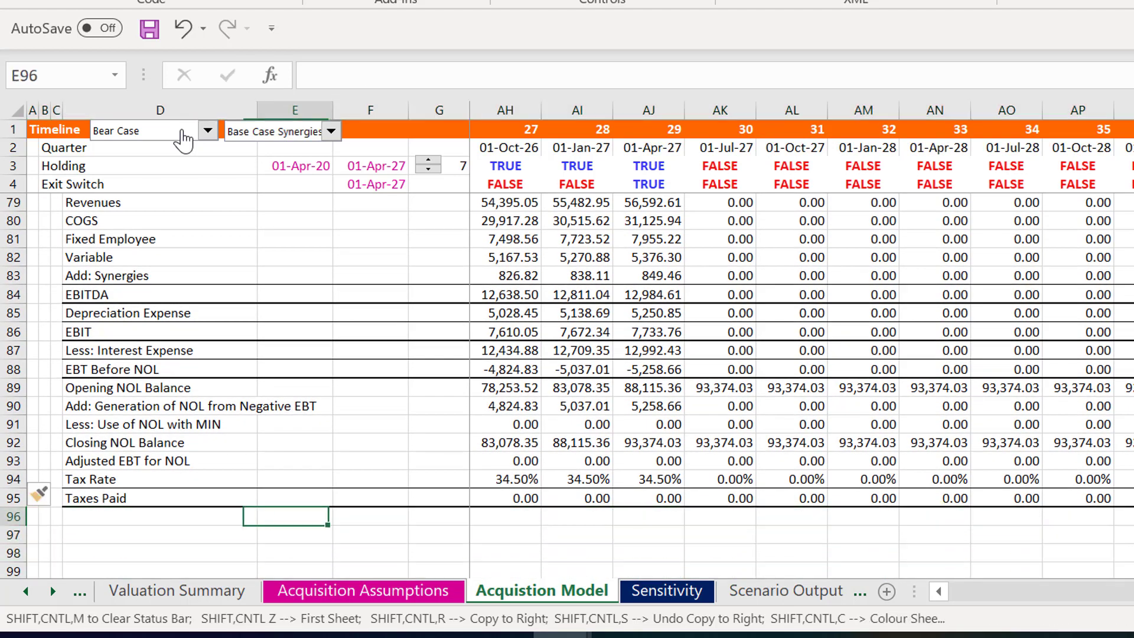
key(Left)
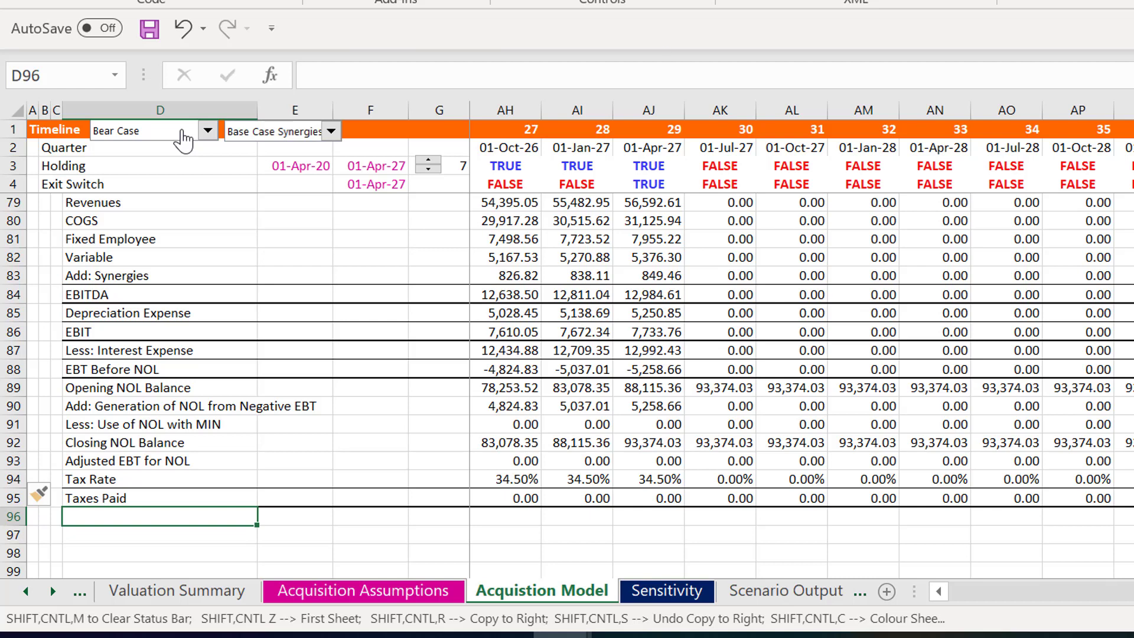
text(Earning after Tax)
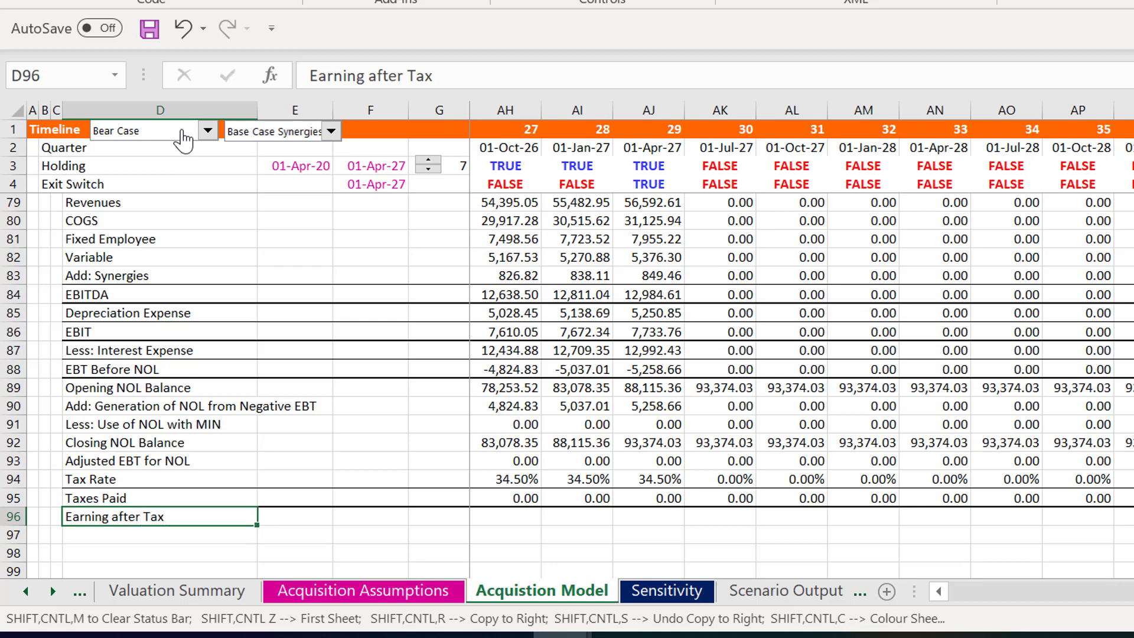
key(Down)
Calculate Earning after Tax in I96 with =I88-I95 and copy it across all the quarters
key(Up)
key(Right)
key(Right)
key(Right)
key(Right)
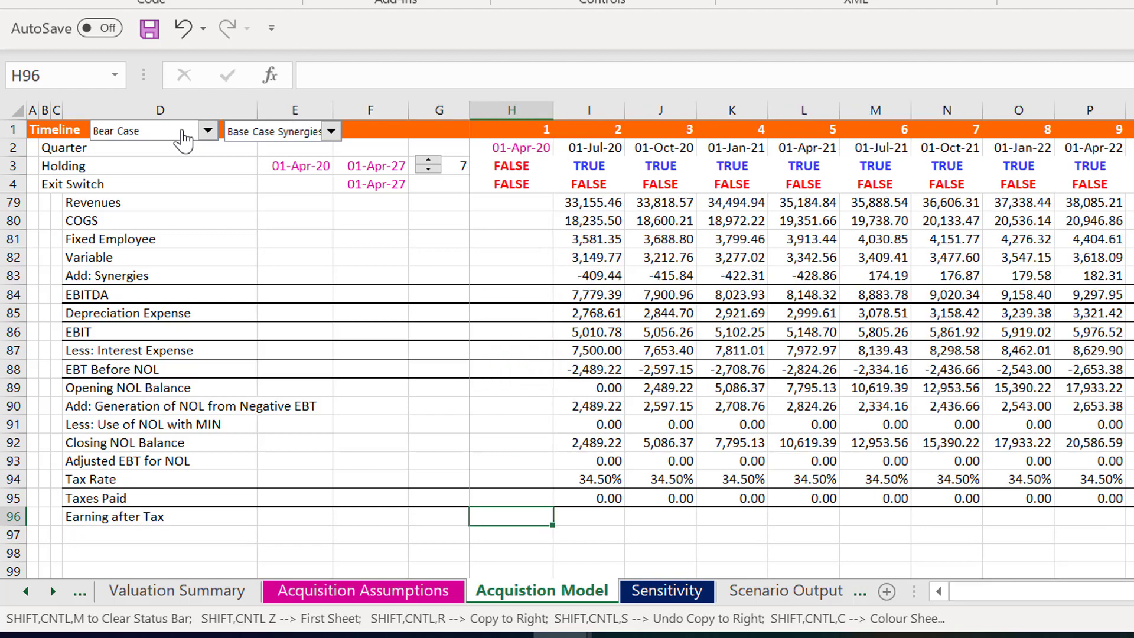
key(Right)
text(=)
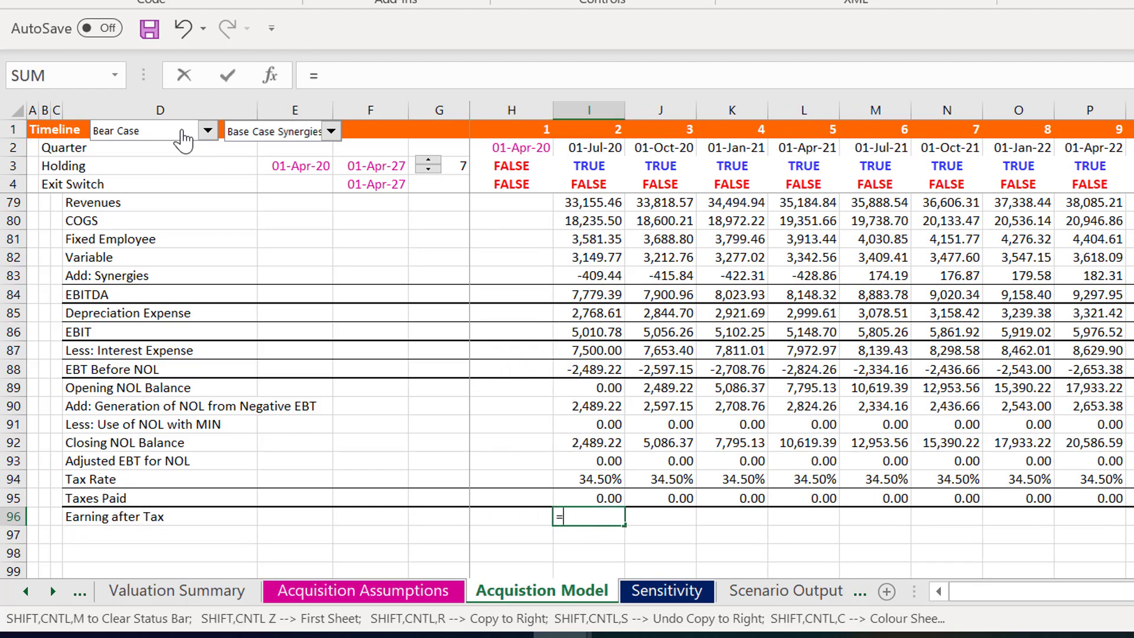
key(Up)
key(Up)
key(Up)
key(Up)
key(Up)
key(Up)
key(Up)
key(Up)
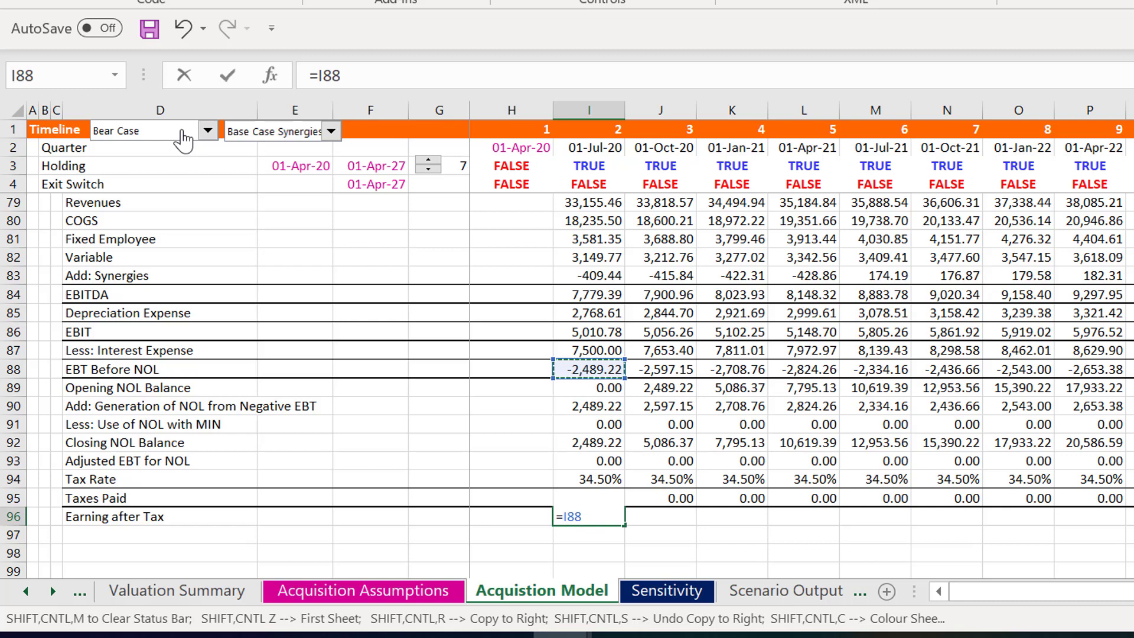
text(-)
key(Up)
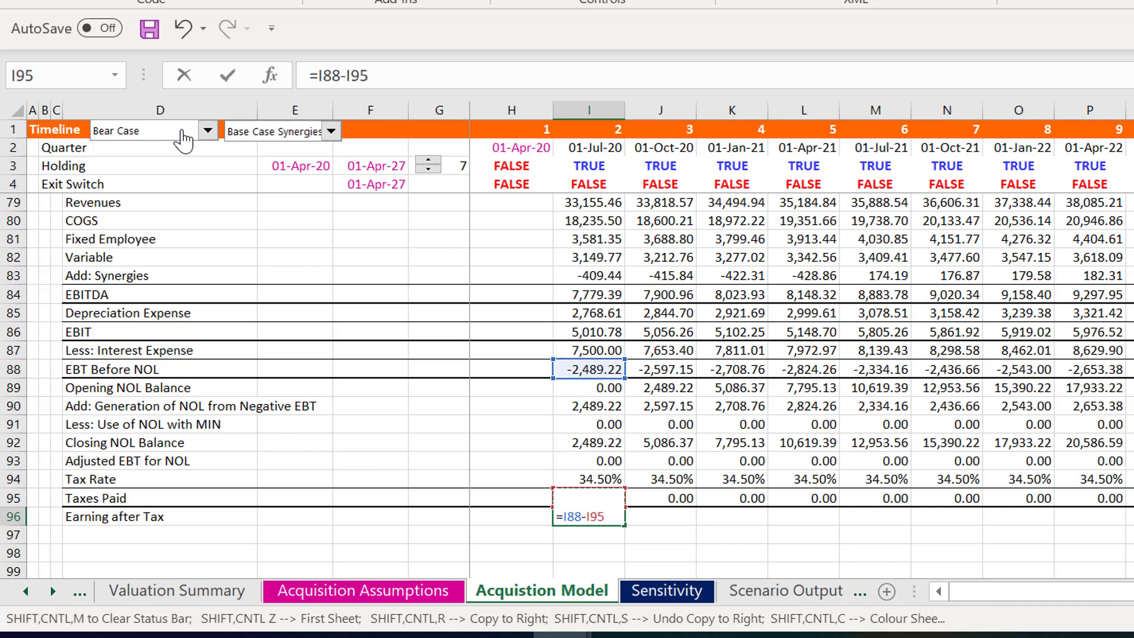
key(ctrl+Return)
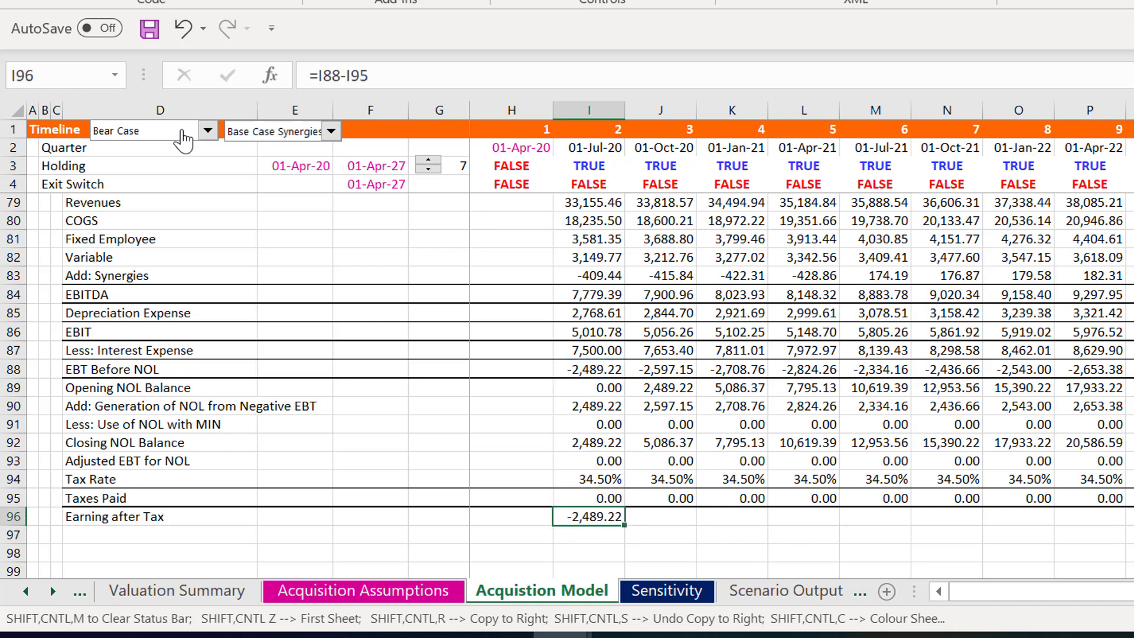
key(ctrl+shift+r)
Delete the two surplus blank rows 98 and 99 above the Cash Waterfall heading
key(Down)
key(Down)
key(Down)
key(Down)
key(Down)
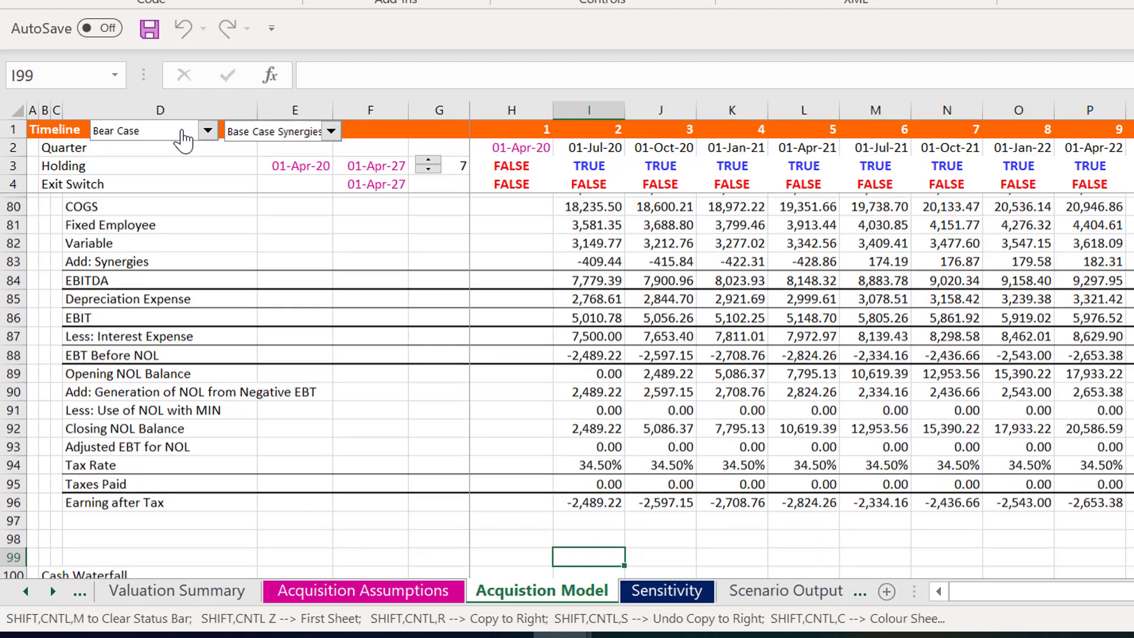
key(Up)
key(Up)
key(Up)
key(Left)
key(Left)
key(Left)
key(Left)
key(Left)
key(Left)
key(Left)
key(Left)
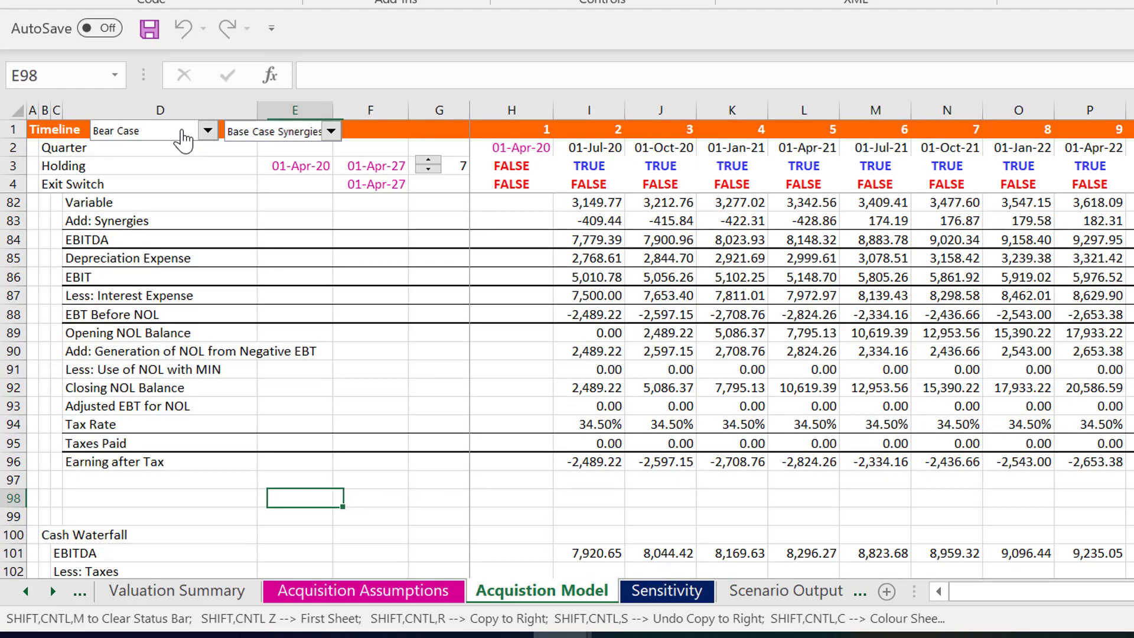
key(shift+space)
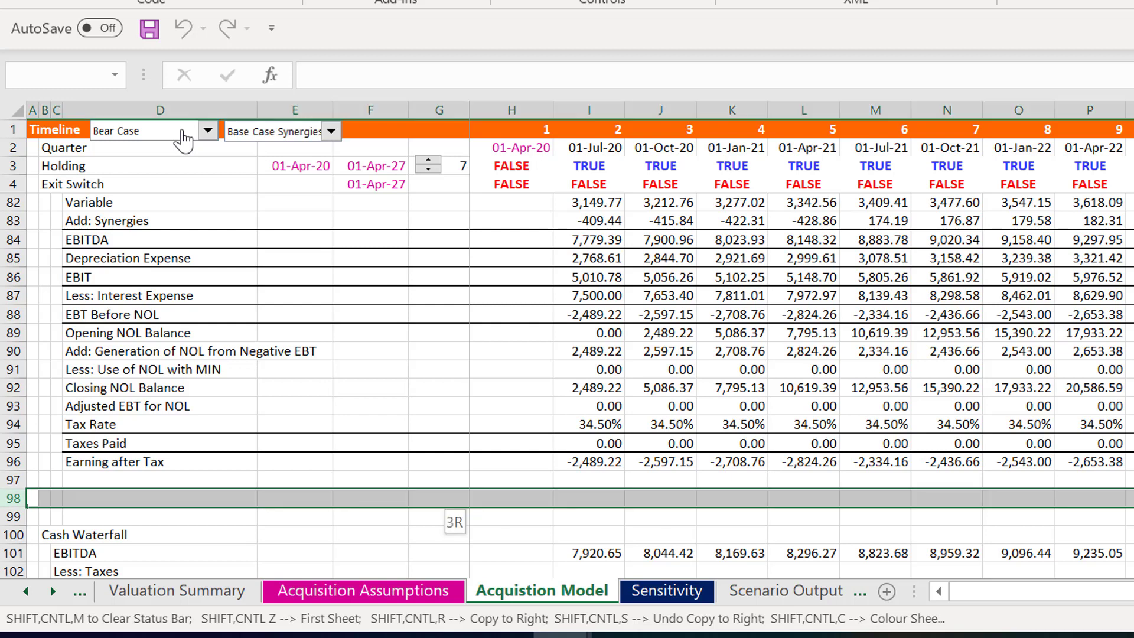
key(shift+Down)
key(ctrl+minus)
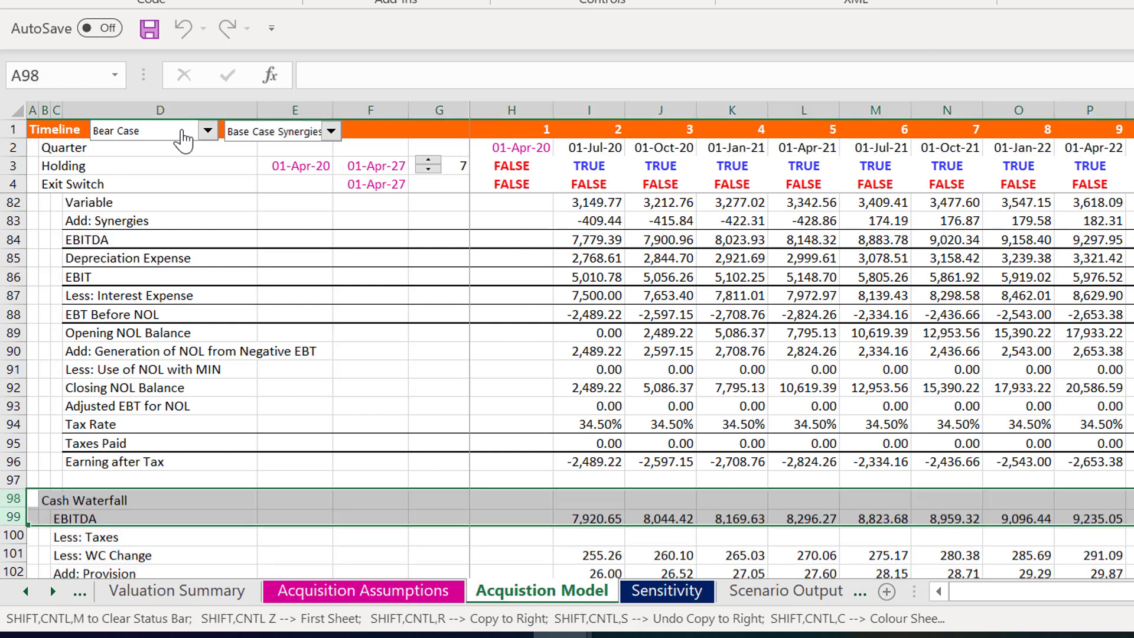
Relink the Cash Waterfall EBITDA in I99 to the Profit and Loss EBITDA including synergies with =I84
key(Down)
key(Down)
key(Right)
key(Right)
key(Right)
key(Right)
key(Right)
key(Right)
key(Right)
key(Right)
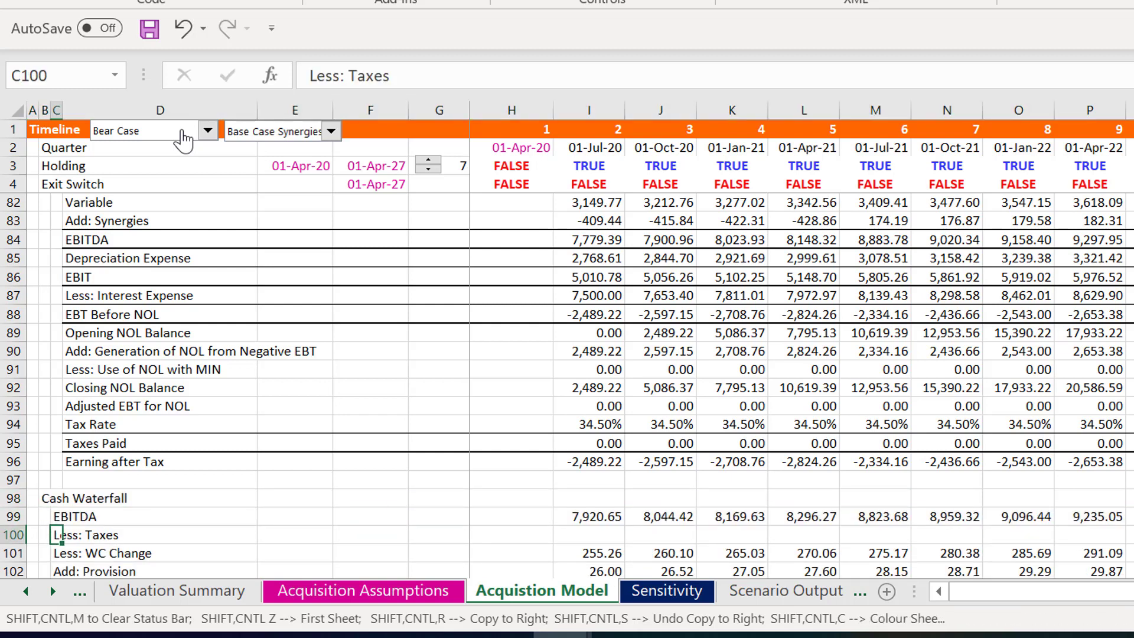
key(Up)
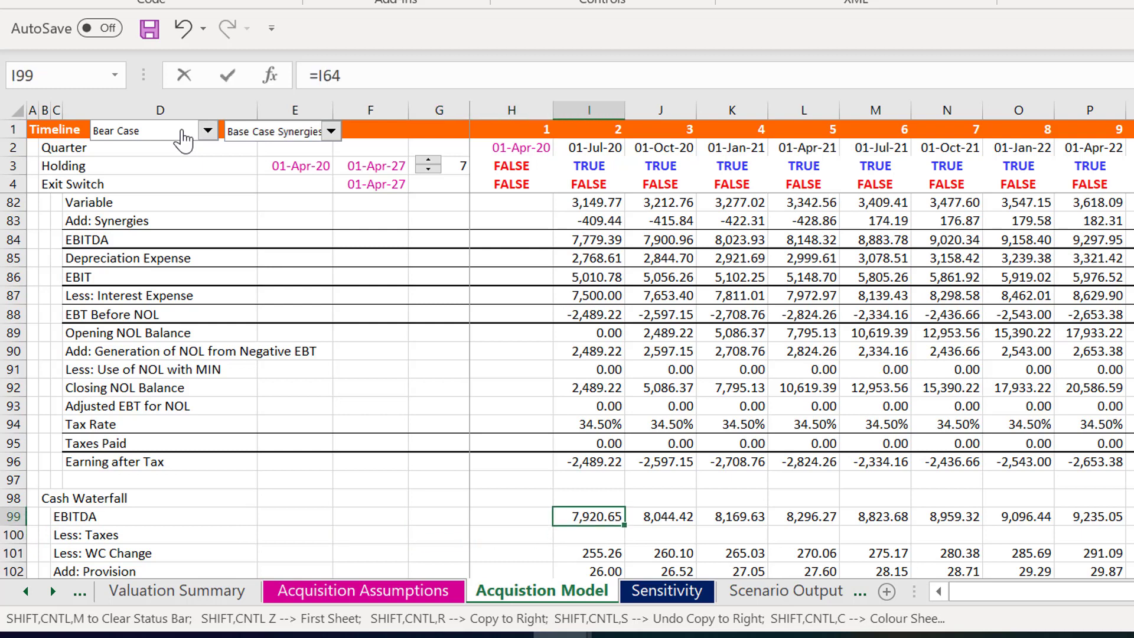
text(=)
key(Up)
key(Up)
key(Up)
key(Up)
key(Up)
key(Up)
key(Up)
key(Up)
key(Up)
key(Up)
key(Up)
key(Up)
key(Up)
key(Up)
key(Up)
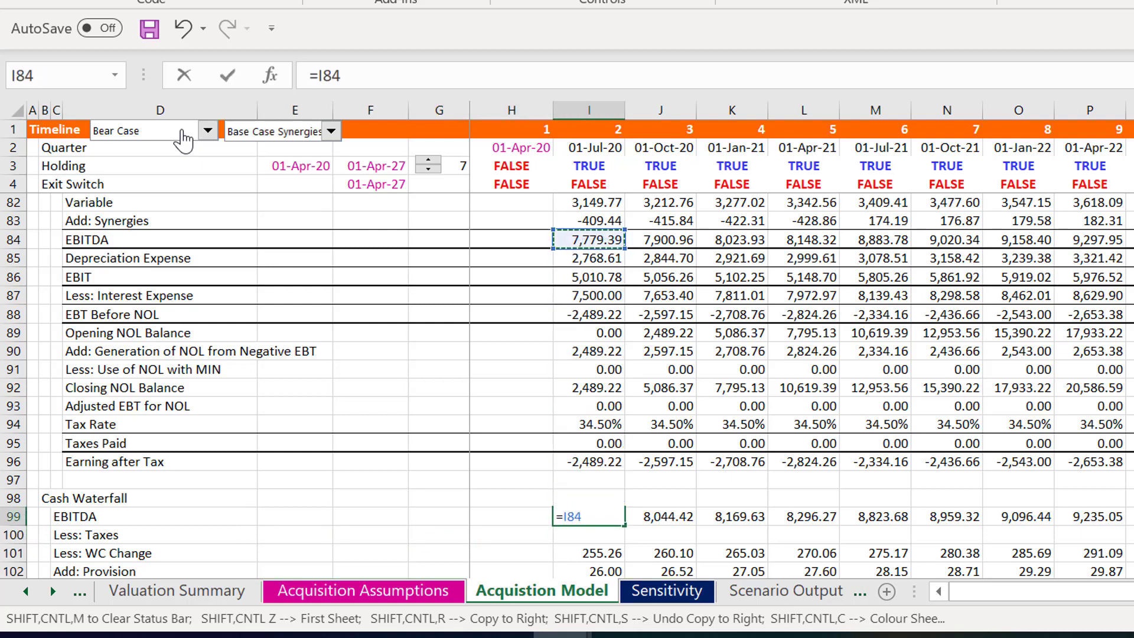
key(Return)
key(Up)
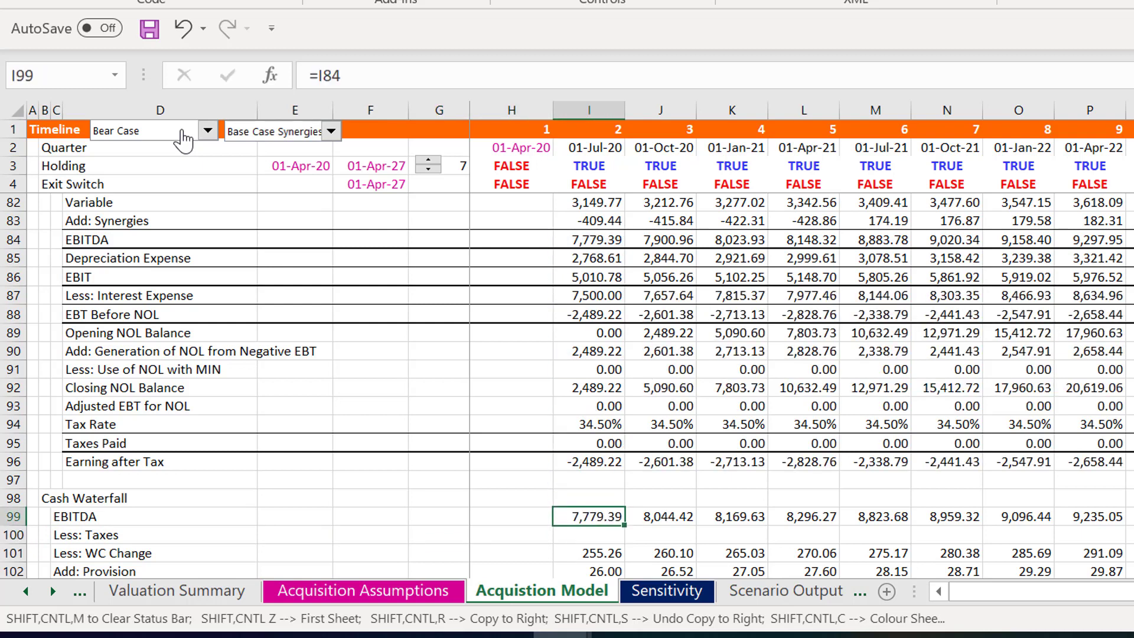
Copy the Cash Waterfall EBITDA link in I99 across all the quarters and check the Equity IRR below
key(ctrl+shift+r)
key(Down)
key(Down)
key(Page_Down)
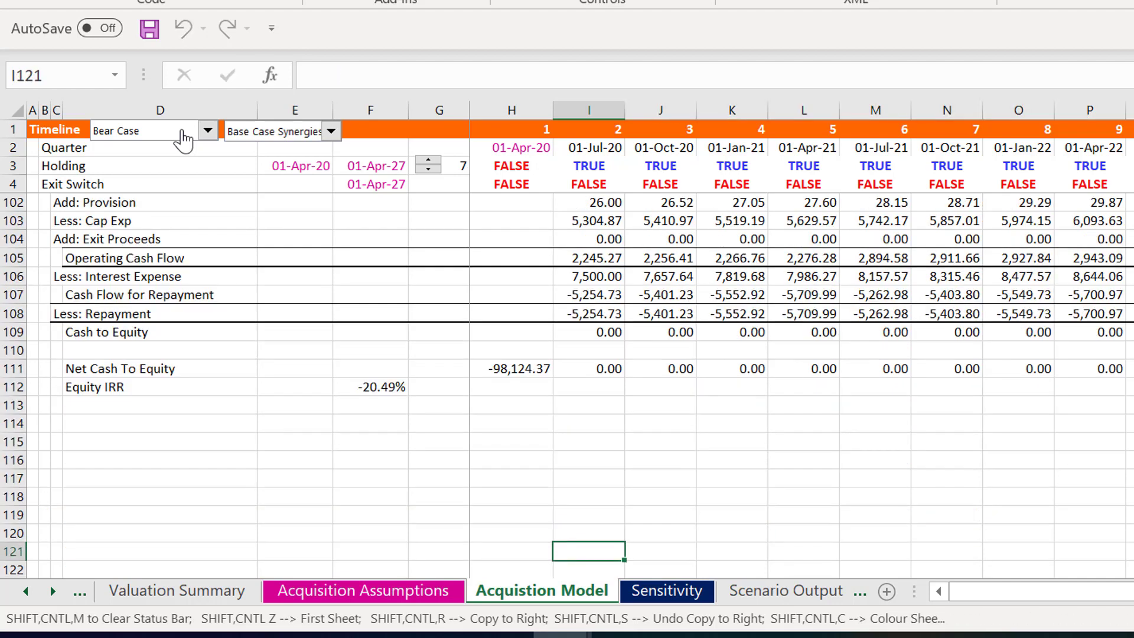
key(Page_Up)
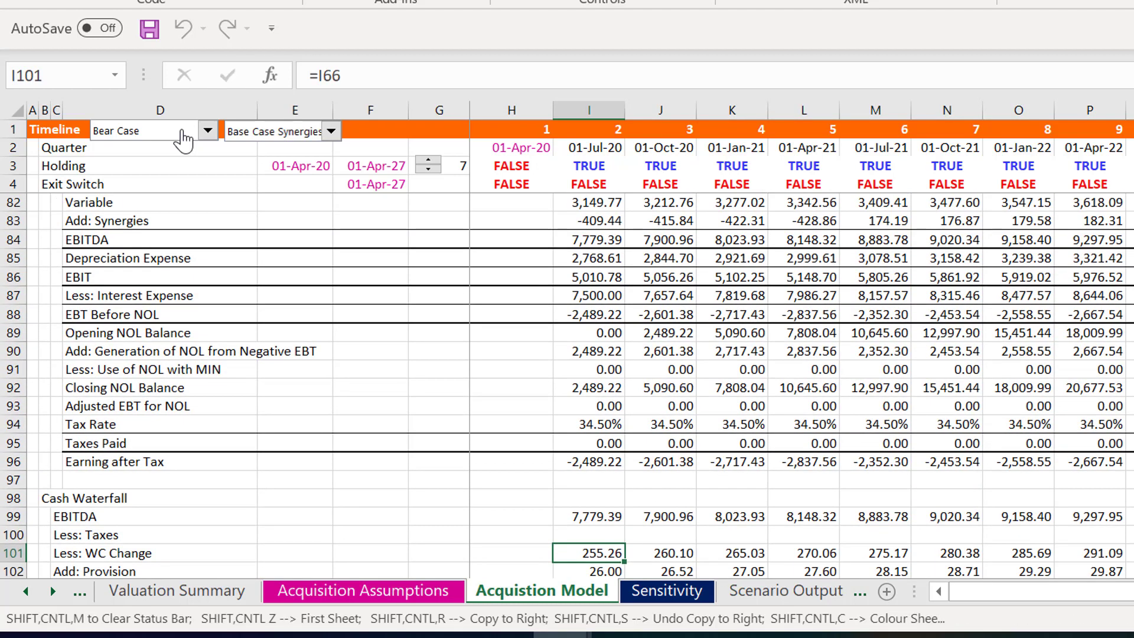
Link Less: Taxes in I100 to Taxes Paid with =I95 and copy it across all the quarters
key(Up)
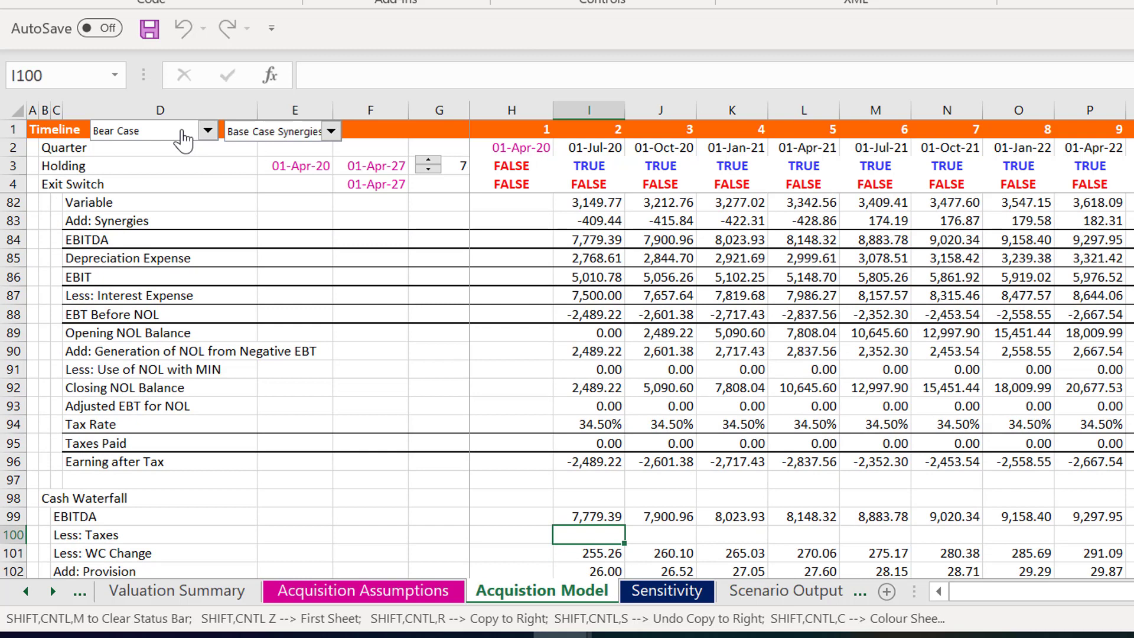
text(=)
key(Up)
key(Up)
key(Up)
key(Up)
key(Up)
key(Up)
key(Up)
key(Up)
key(Up)
key(Up)
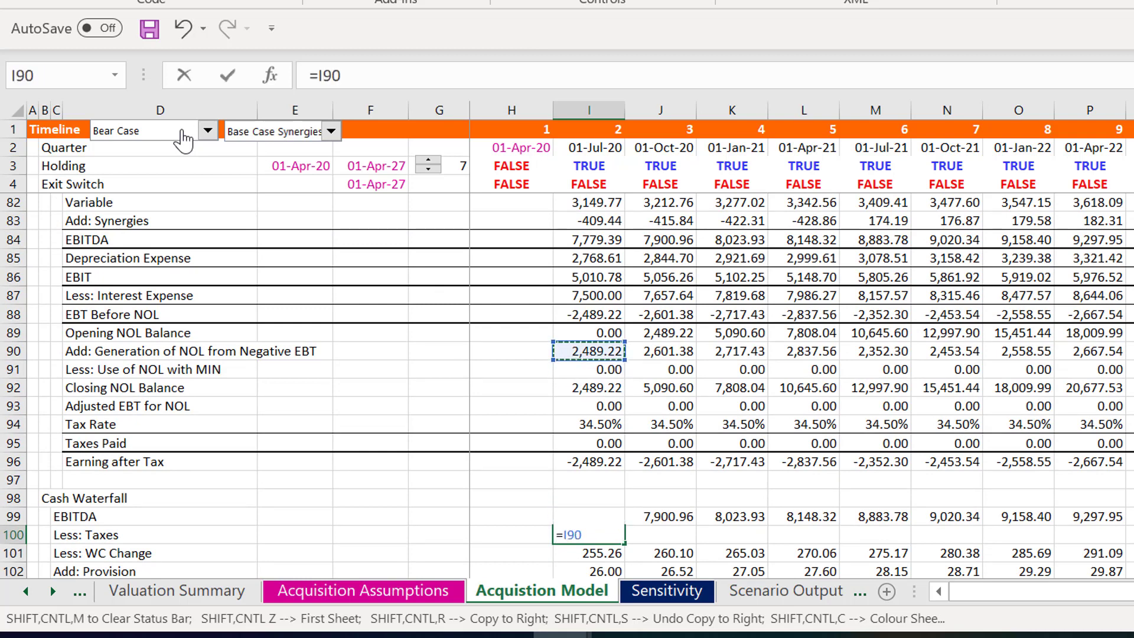
key(Down)
key(Down)
key(Down)
key(Down)
key(Down)
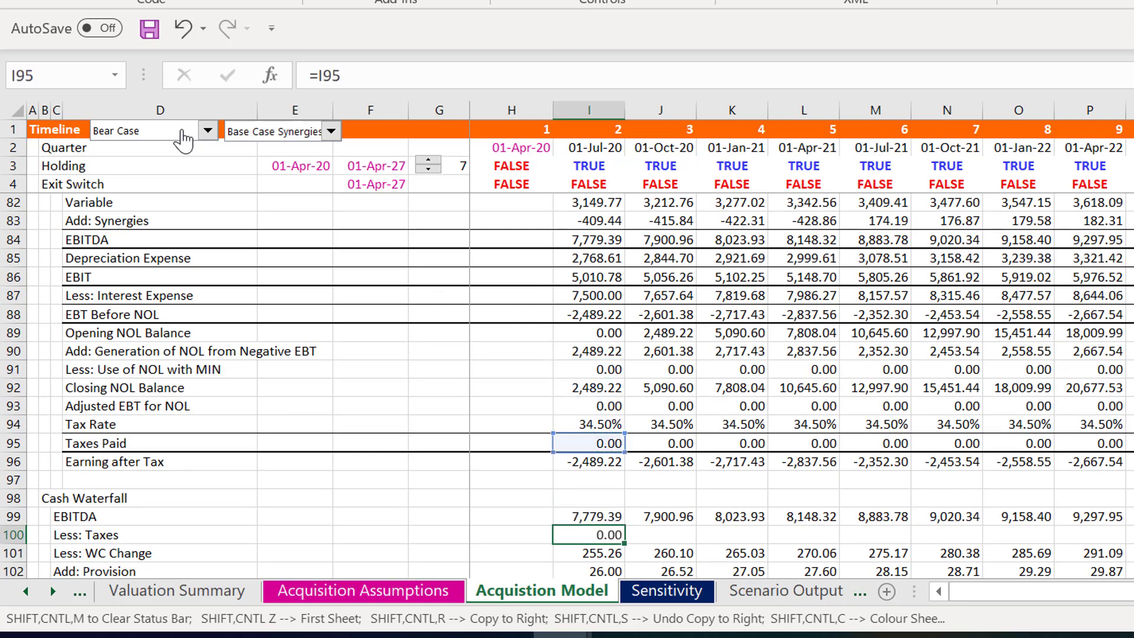
key(Return)
key(Up)
key(ctrl+shift+r)
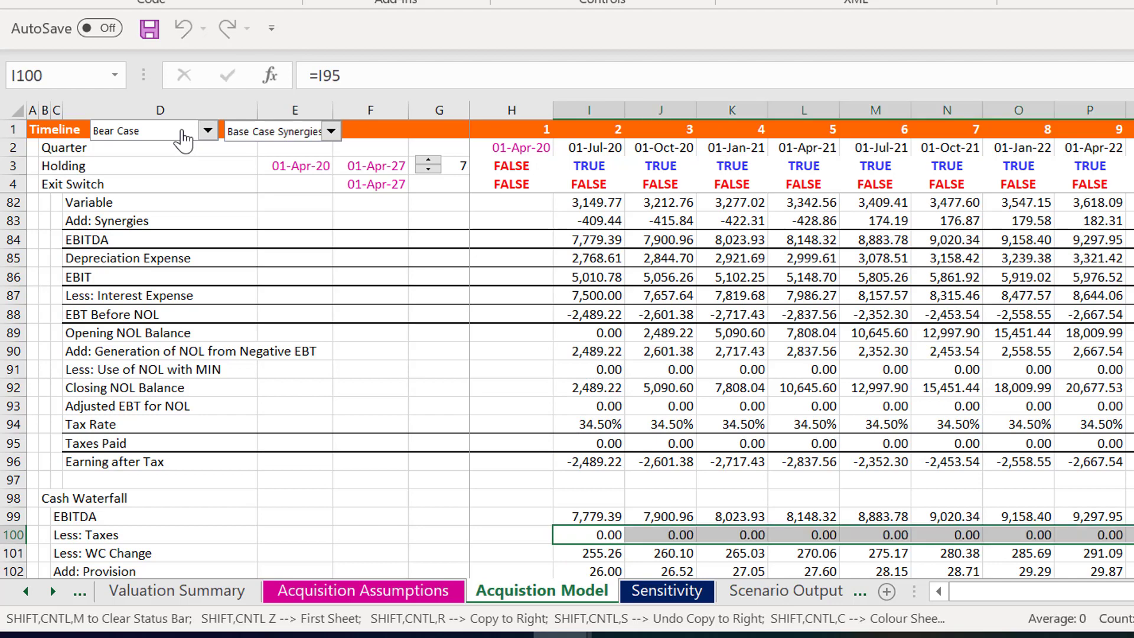
Deduct taxes from Operating Cash Flow in I105 with =I99-I101+I102-I103+I104-I100 and copy it across all the quarters
key(Down)
key(Down)
key(Down)
key(Down)
key(Down)
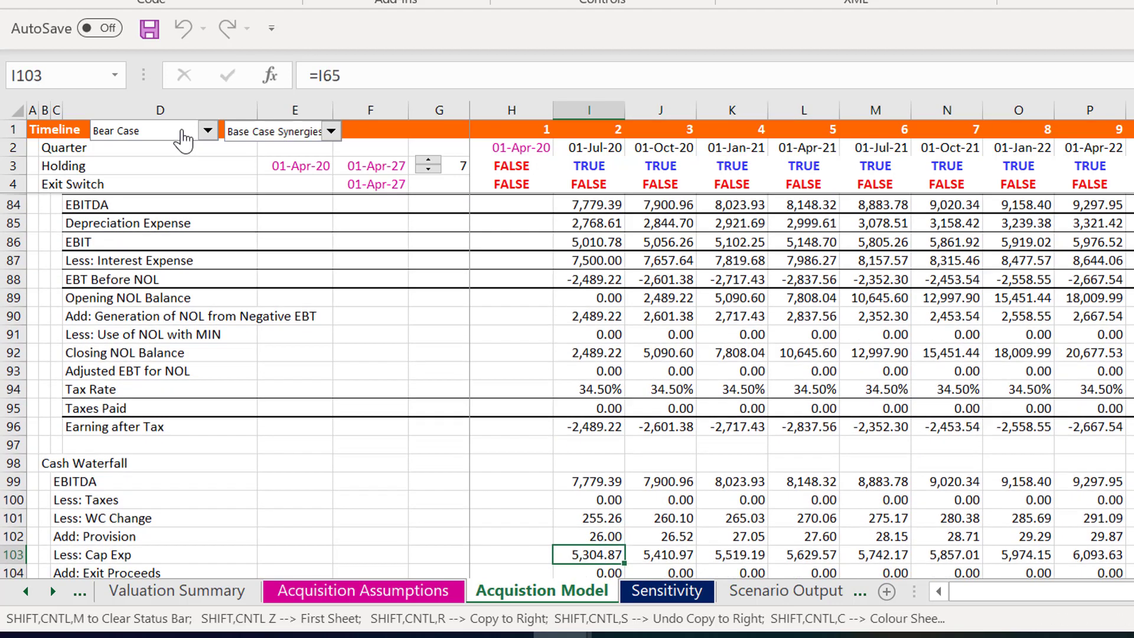
key(Up)
key(Up)
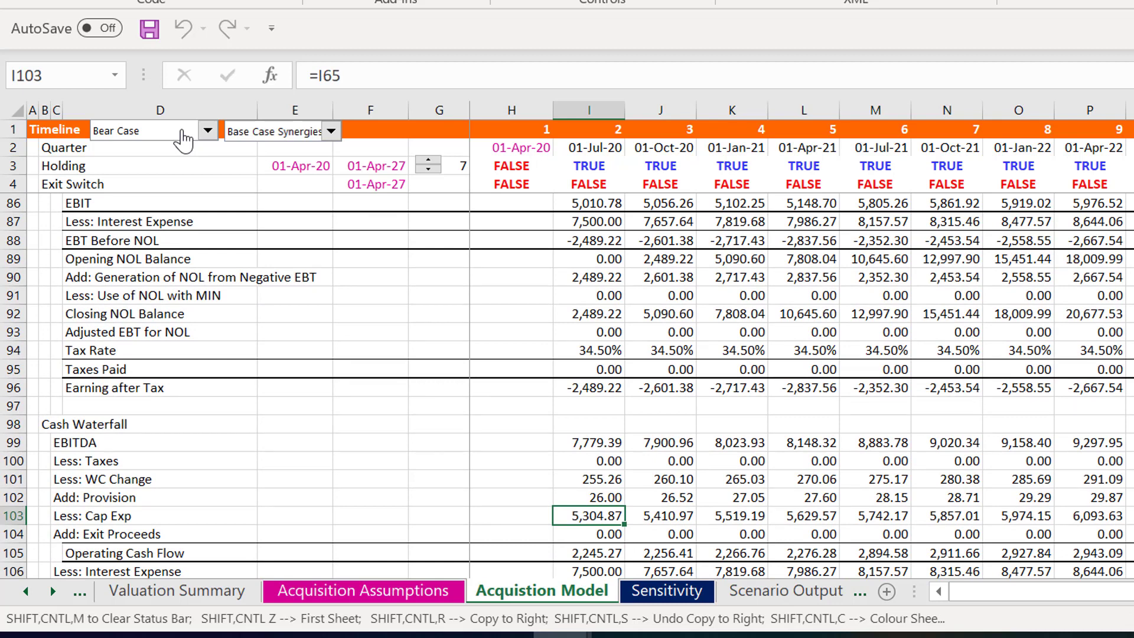
key(Up)
key(Up)
key(Up)
key(Up)
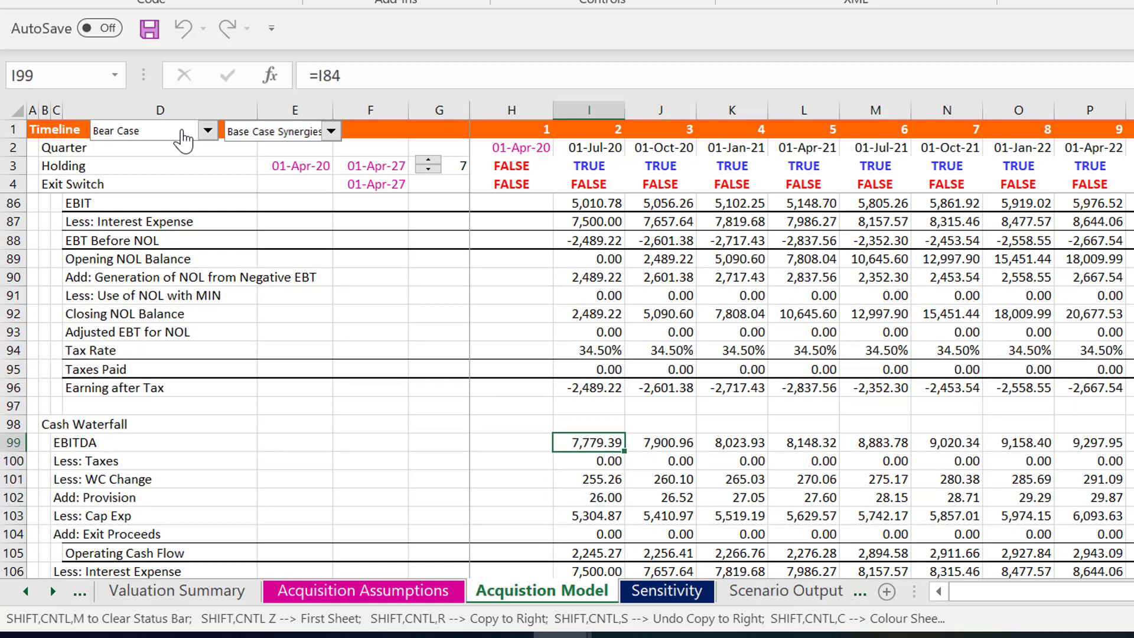
key(Down)
key(Down)
key(Down)
key(Down)
key(Down)
key(Down)
key(F2)
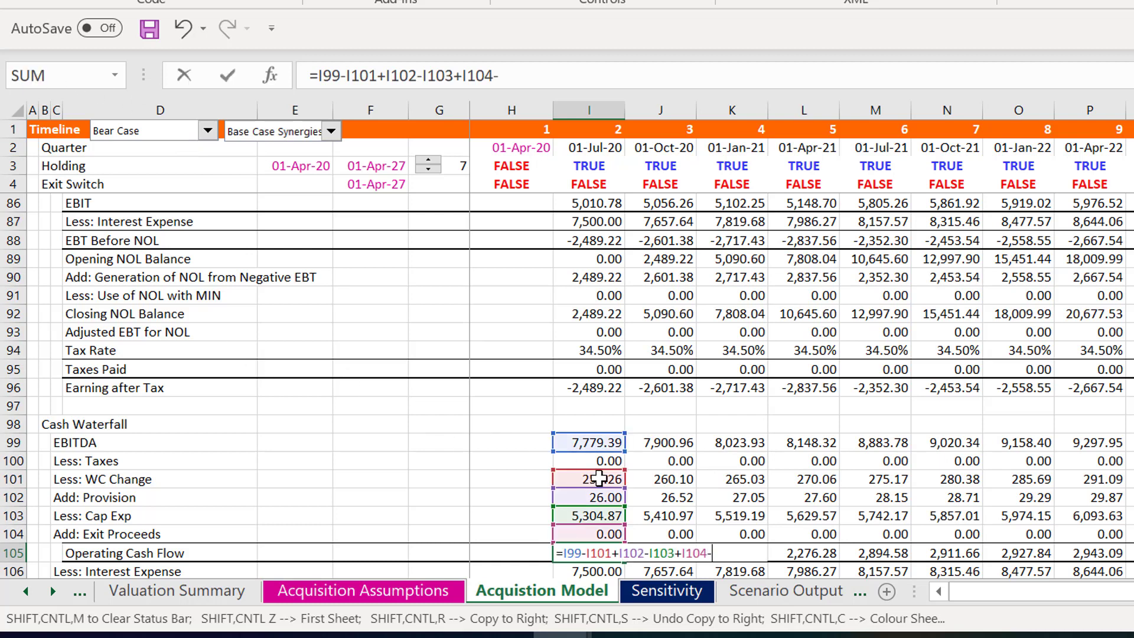
click(572, 463)
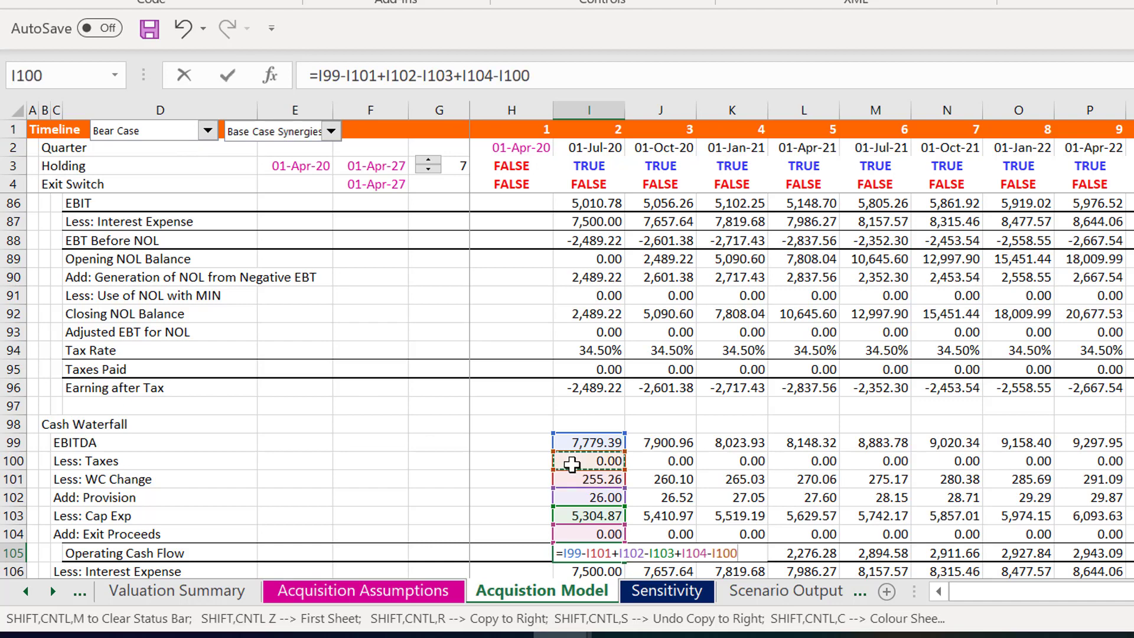
key(ctrl+Return)
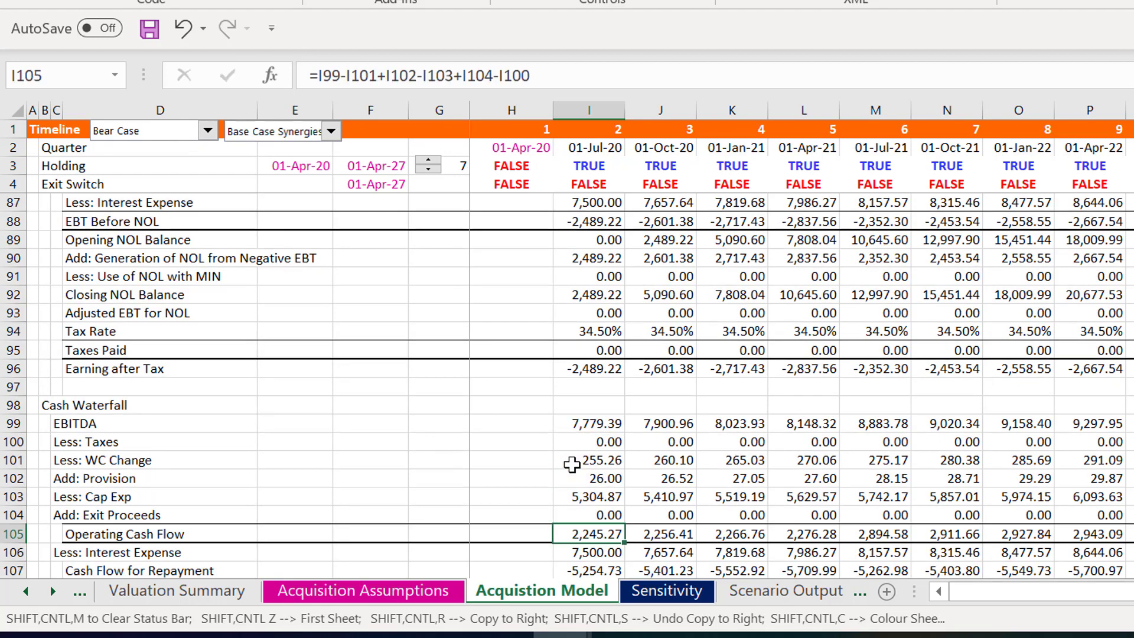
key(ctrl+shift+r)
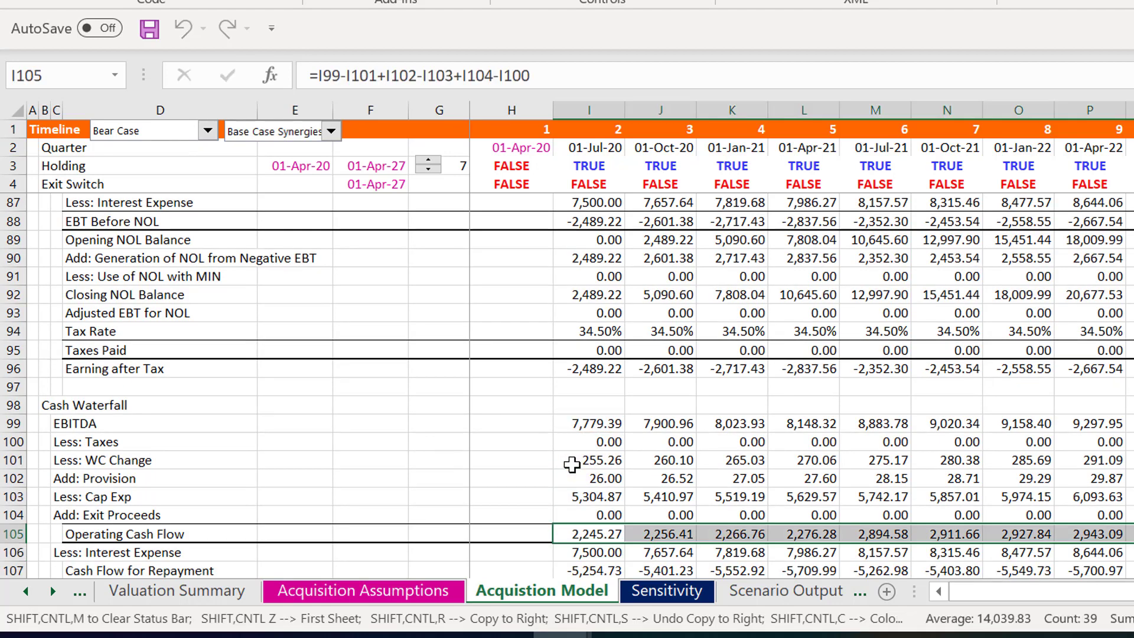
Switch the operating scenario from Bear Case to Base and view the Equity IRR
click(196, 140)
click(196, 140)
key(Page_Down)
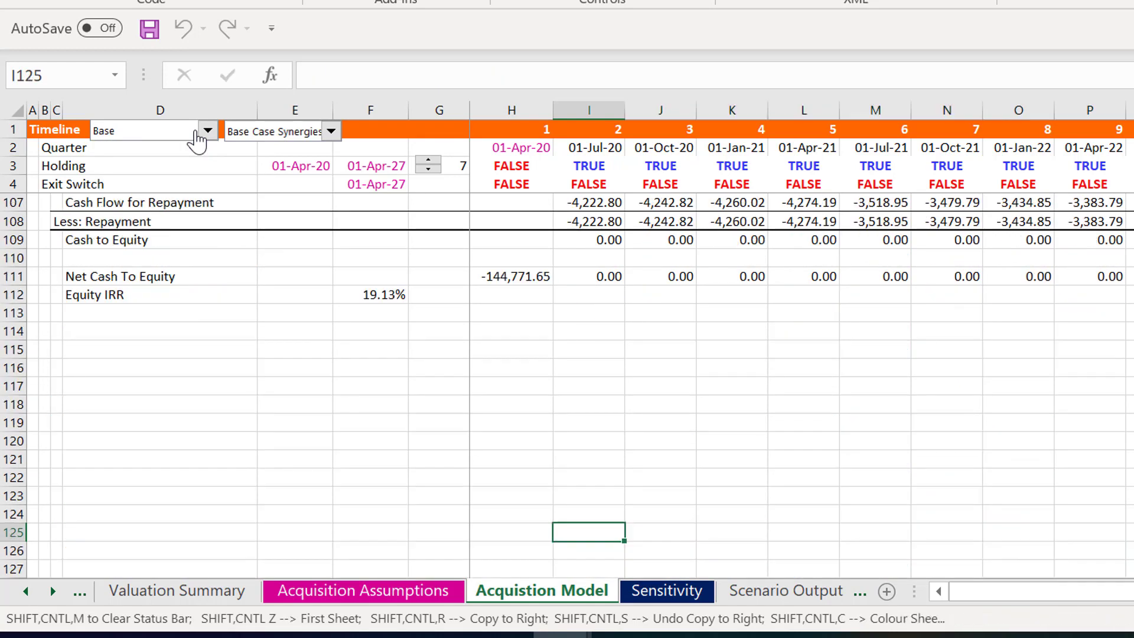
Review the Cash Waterfall under the Base scenario, including the formulas for Operating Cash Flow in I105 and Interest Expense in I106
key(Up)
key(Up)
key(Up)
key(Up)
key(Up)
key(Up)
key(Up)
key(Up)
key(Up)
key(Up)
key(Up)
key(Up)
key(Up)
key(Up)
key(Up)
key(Up)
key(Up)
key(Up)
key(Up)
key(Up)
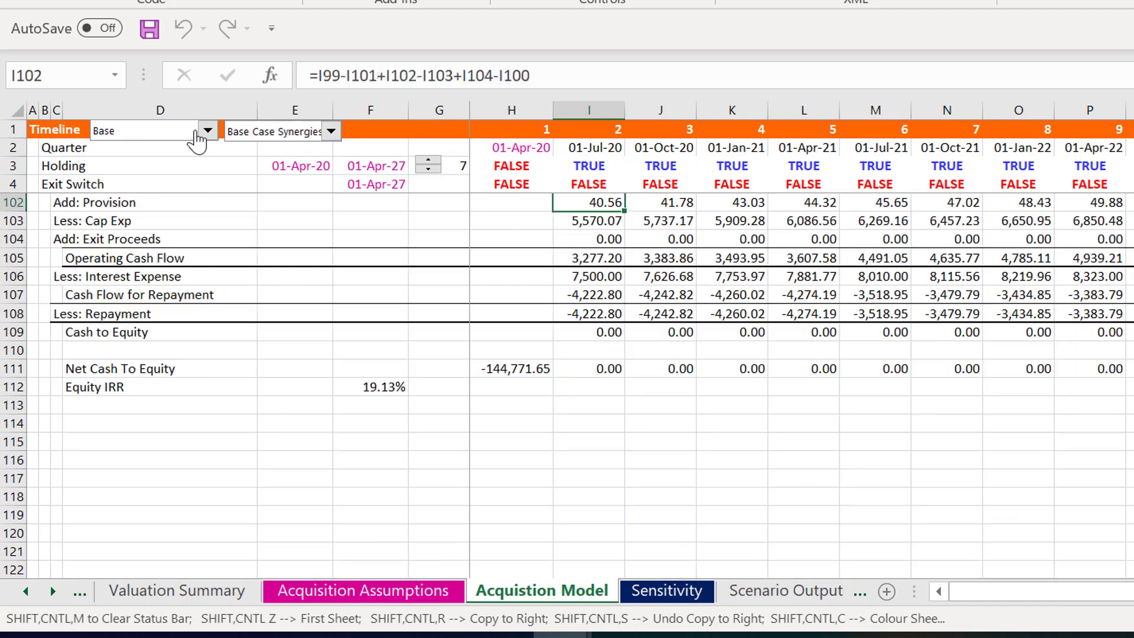
key(Up)
key(Up)
key(Up)
key(Up)
key(Up)
key(Up)
key(Up)
key(Up)
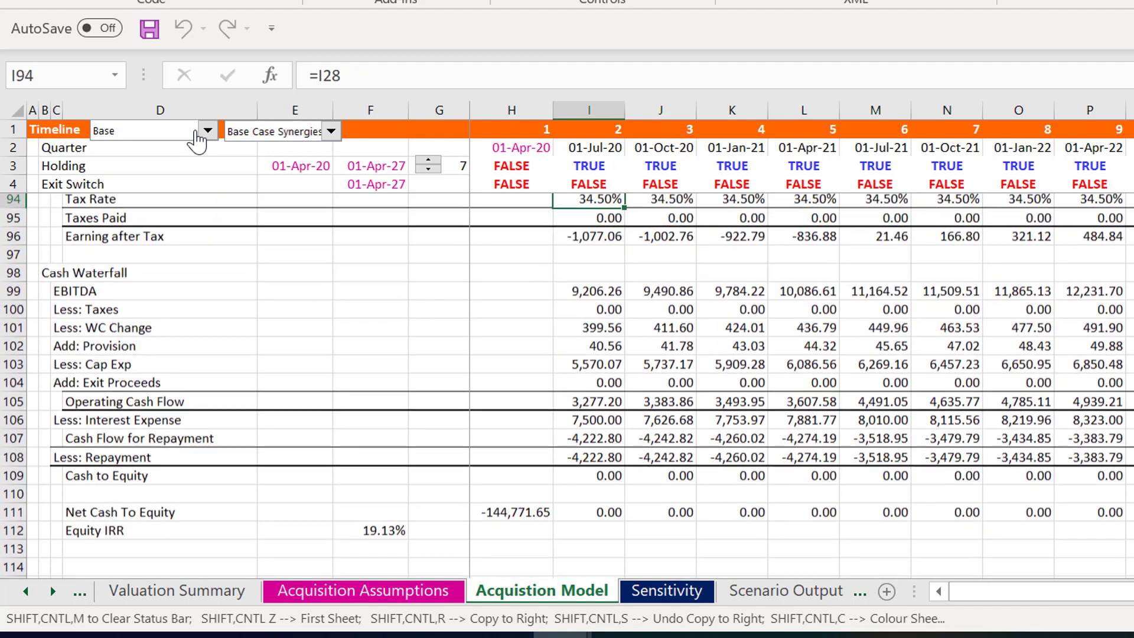
key(Down)
key(Down)
key(Down)
key(Down)
key(Down)
key(Down)
key(Down)
key(Down)
key(Down)
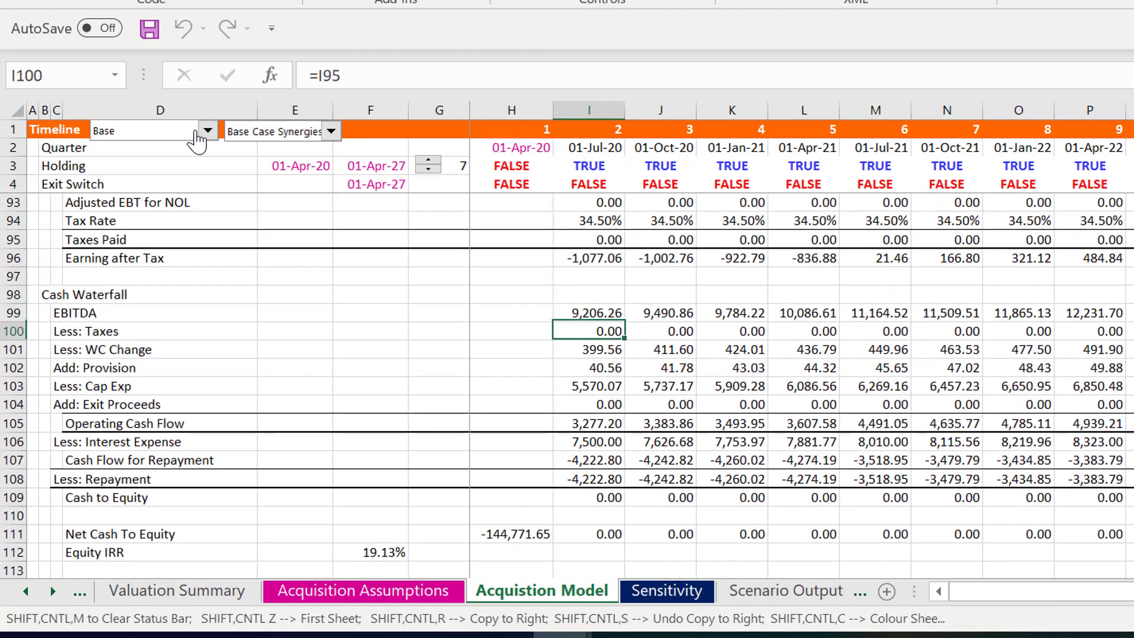
key(Down)
key(Down)
key(Down)
key(Down)
key(Up)
key(F2)
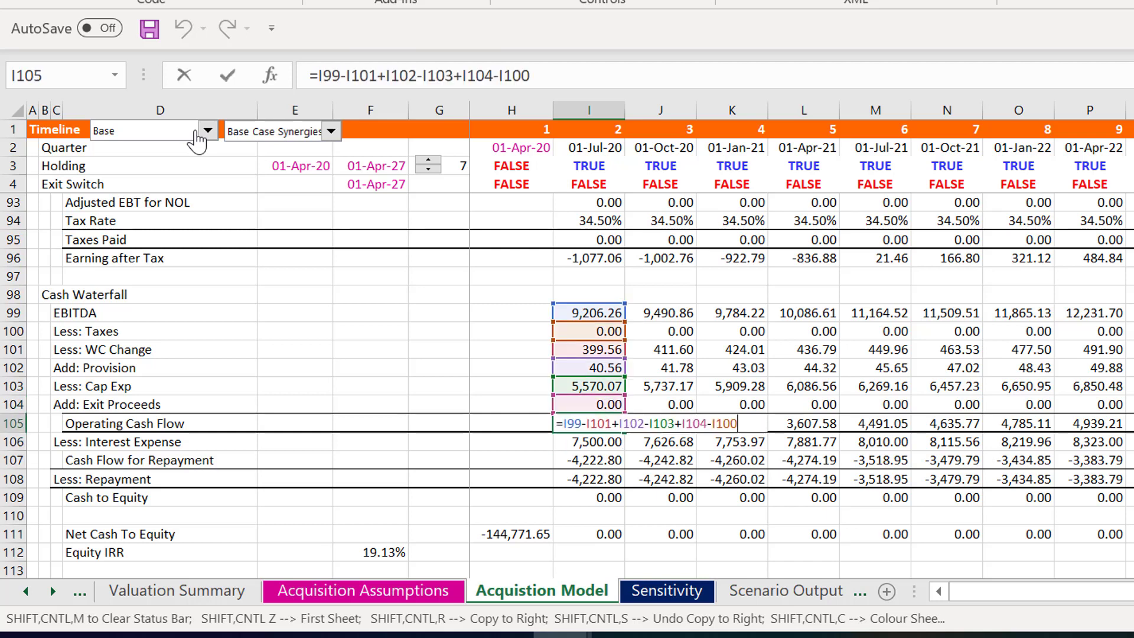
key(Escape)
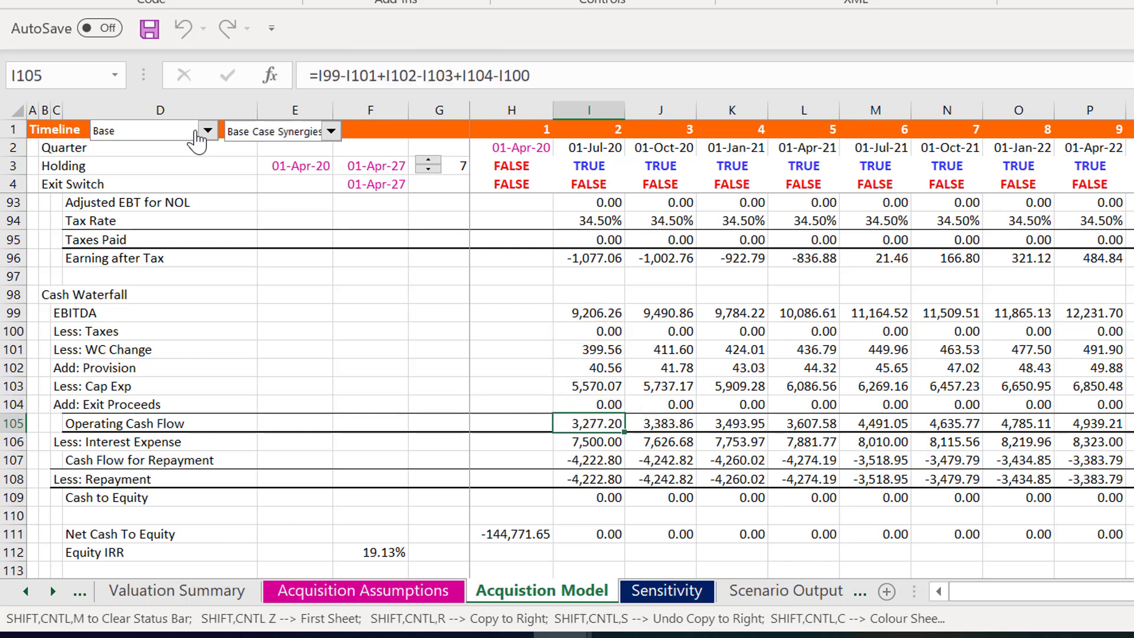
key(Down)
key(F2)
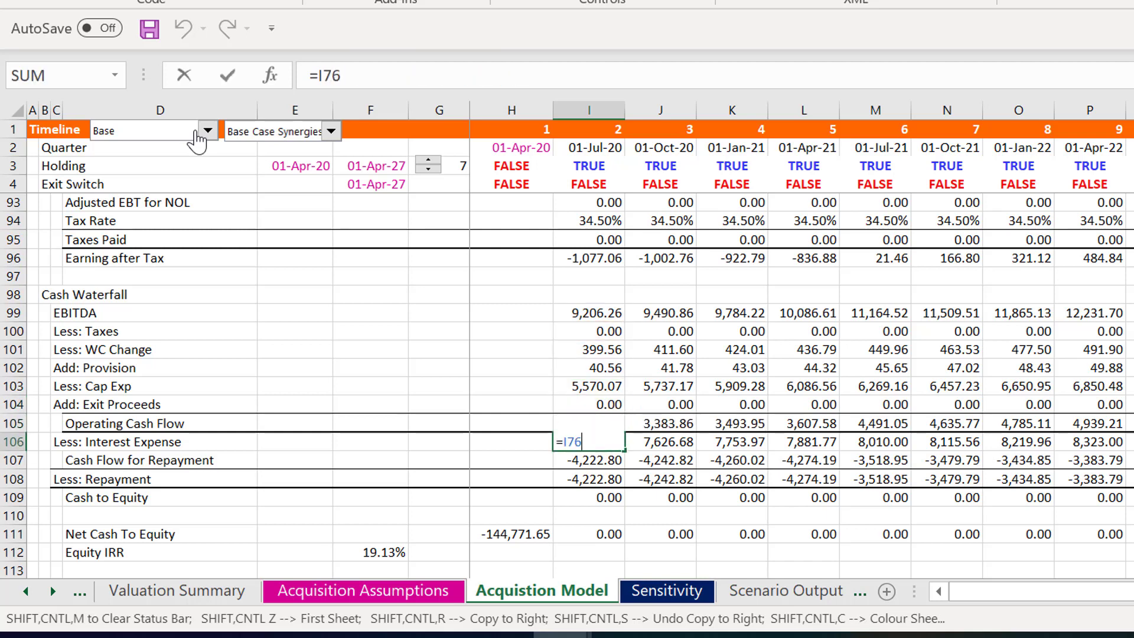
key(Escape)
Apply the subtotal-style border lines to the debt schedule's Interest row 76, from column C across all the quarters
key(Page_Up)
key(Up)
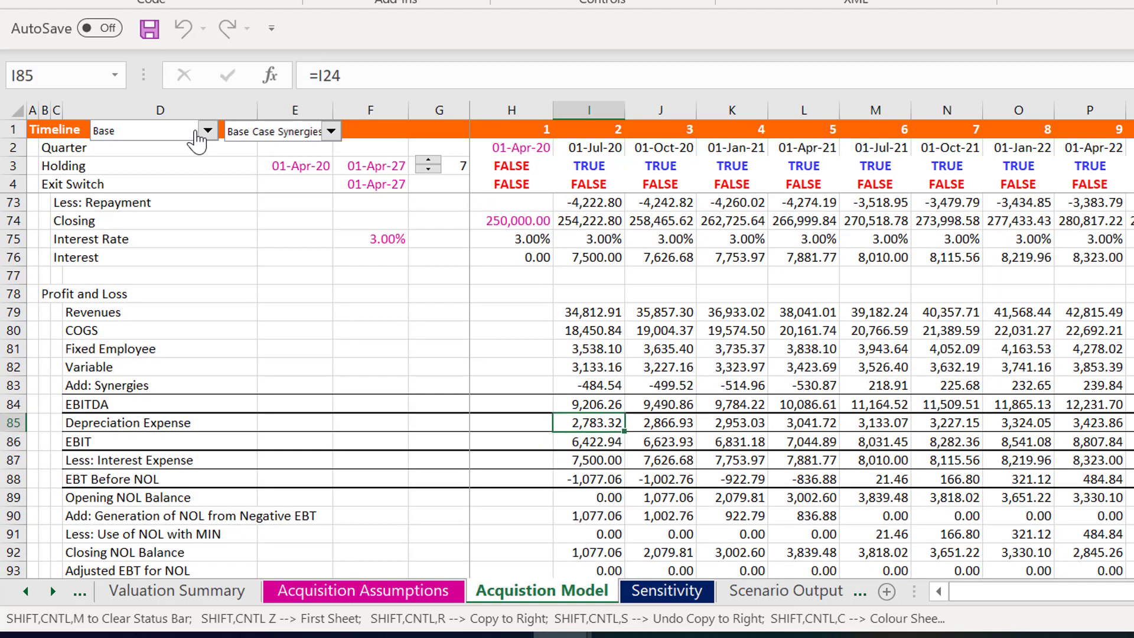
key(ctrl+Up)
key(ctrl+Up)
key(Left)
key(Left)
key(Left)
key(Left)
key(Left)
key(Left)
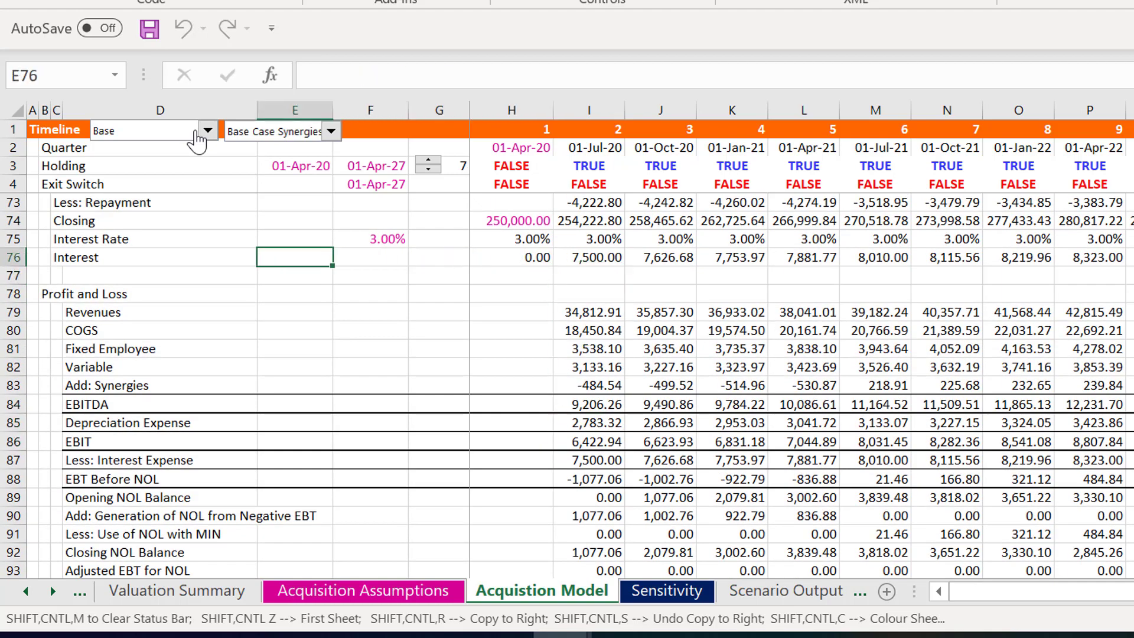
key(ctrl+shift+Right)
key(ctrl+shift+Right)
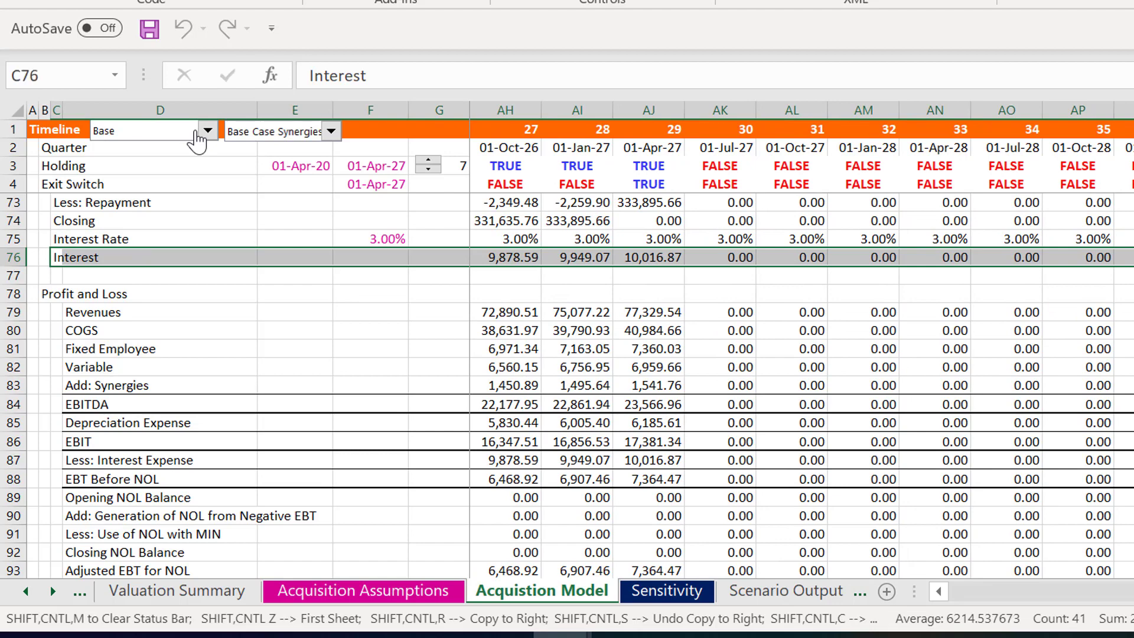
key(Down)
key(Down)
key(Down)
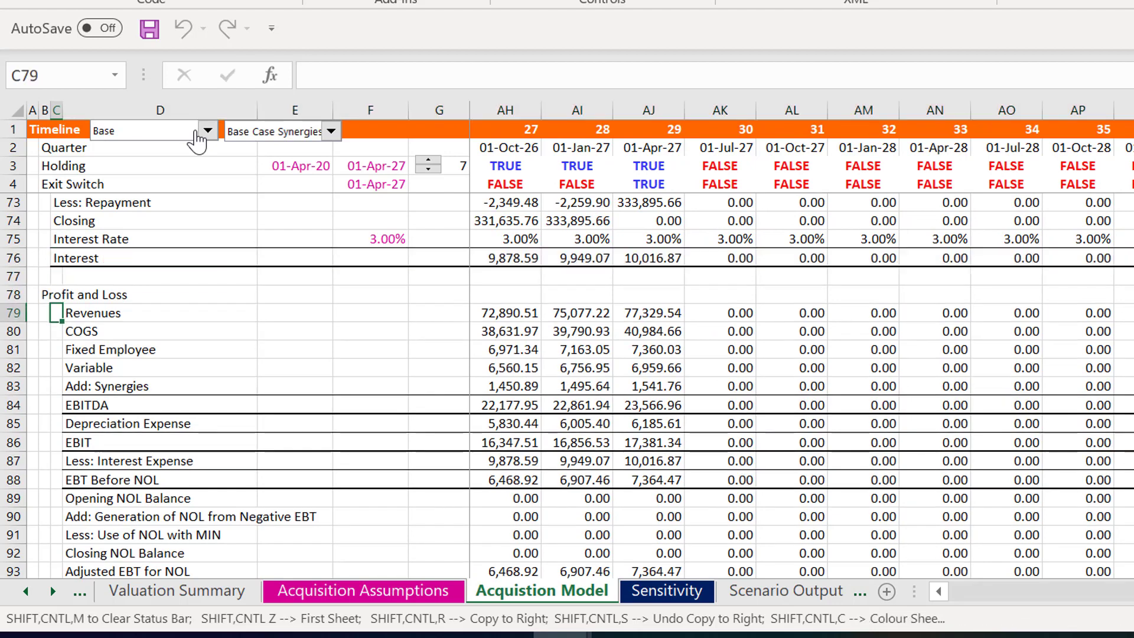
Examine the Cash Waterfall formulas for Cash Flow for Repayment in I107 and Less: Repayment in I108
key(ctrl+Down)
key(ctrl+Down)
key(Down)
key(Down)
key(Down)
key(Down)
key(Down)
key(Down)
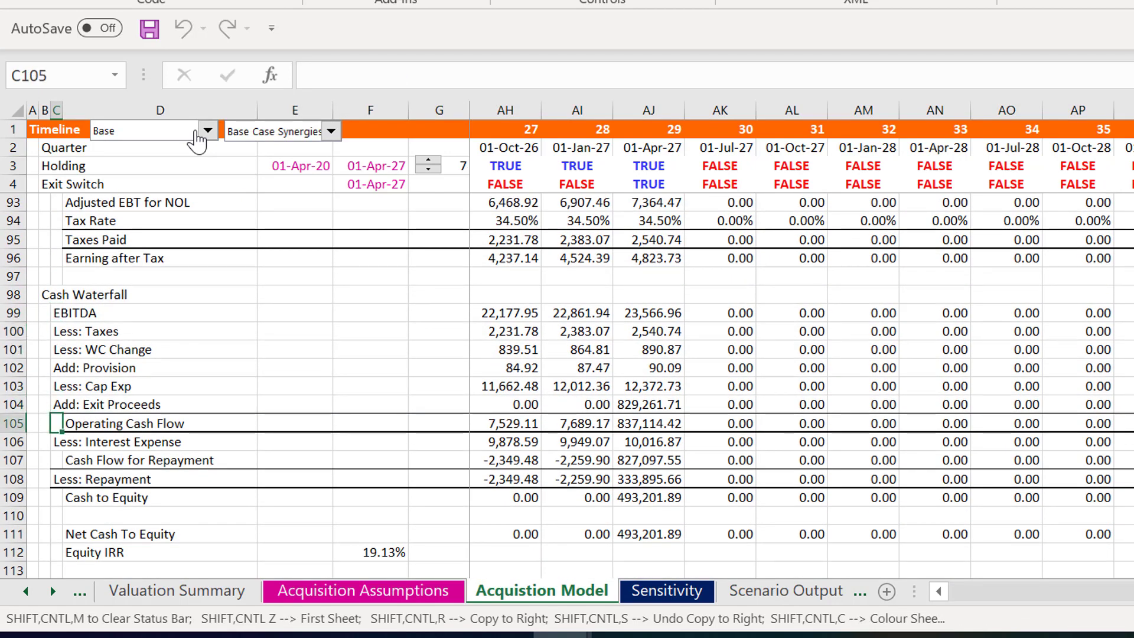
key(Down)
key(Down)
key(Right)
key(Right)
key(Right)
key(Right)
key(Right)
key(Right)
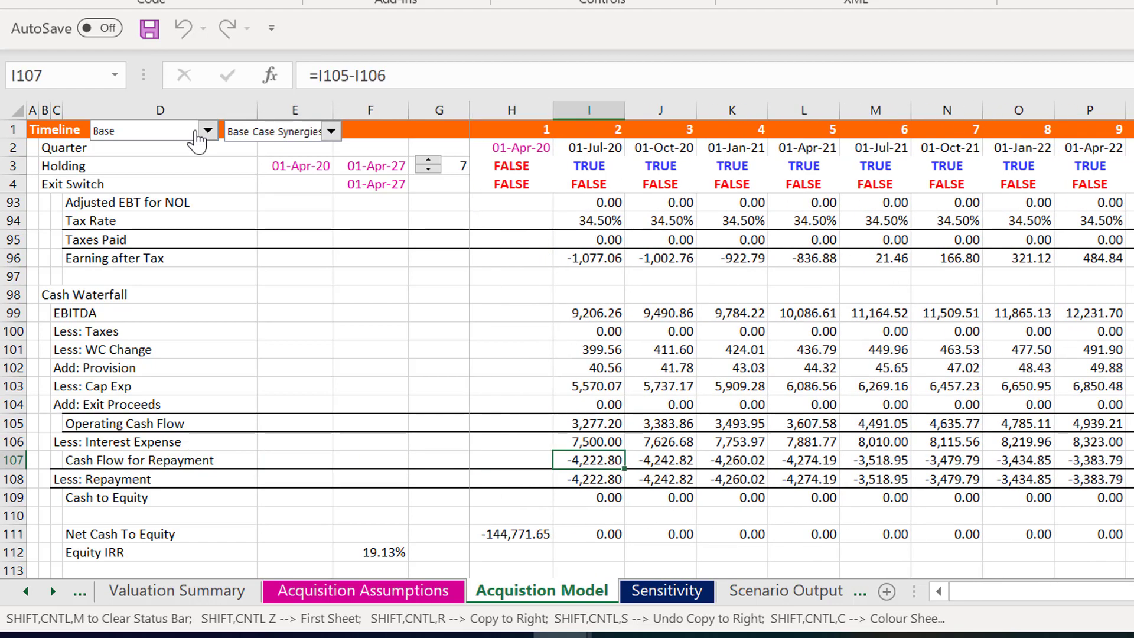
key(F2)
key(Escape)
key(F2)
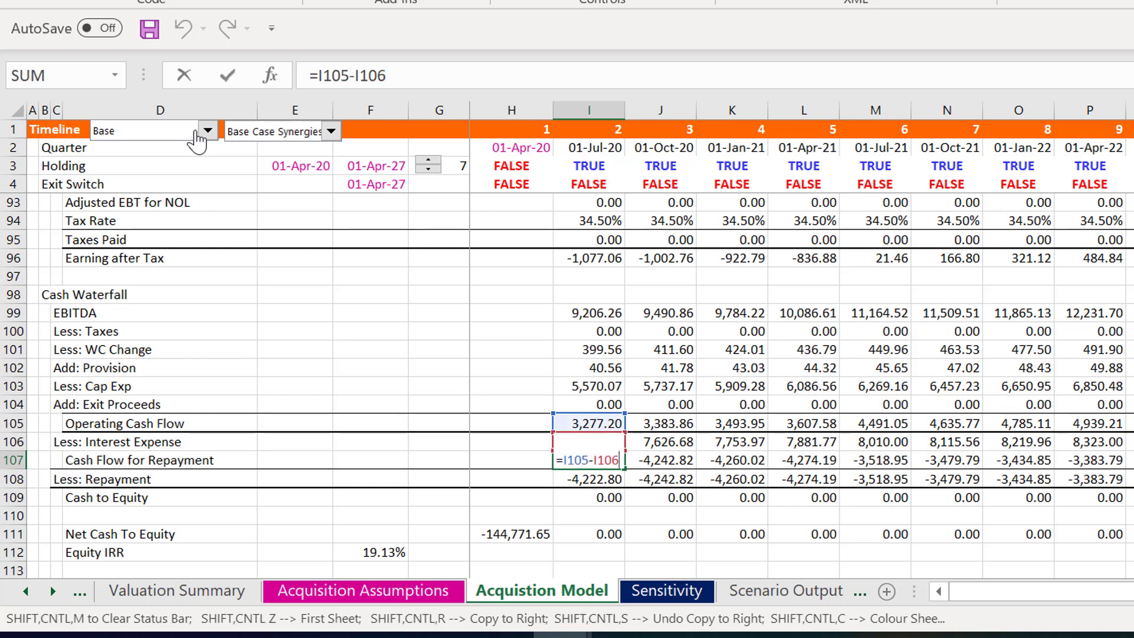
key(Escape)
key(Down)
key(F2)
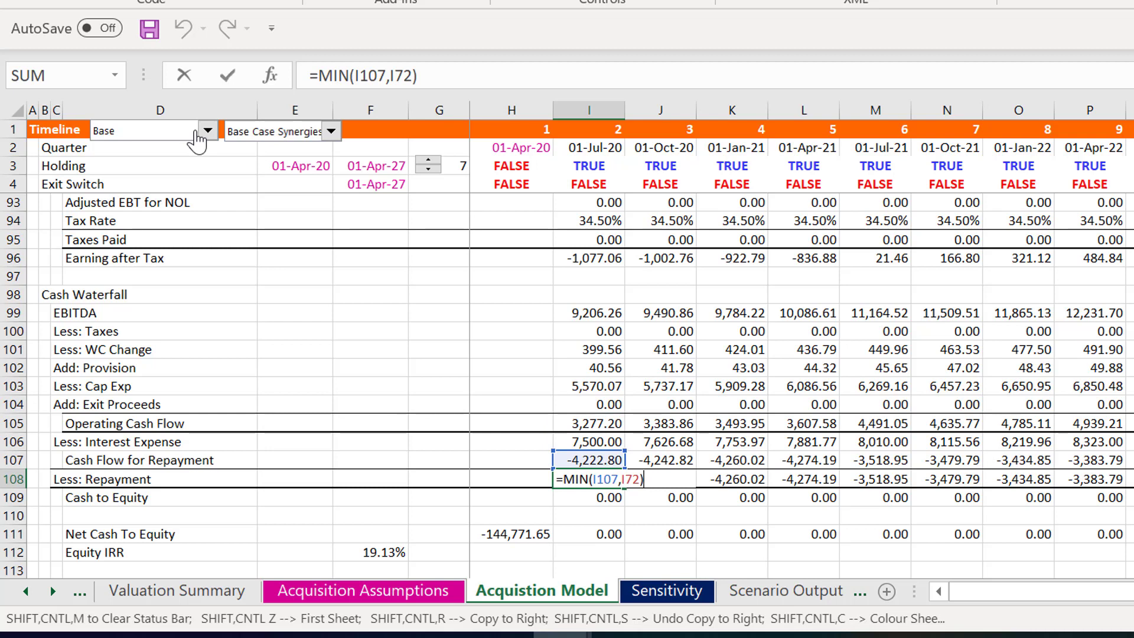
key(Escape)
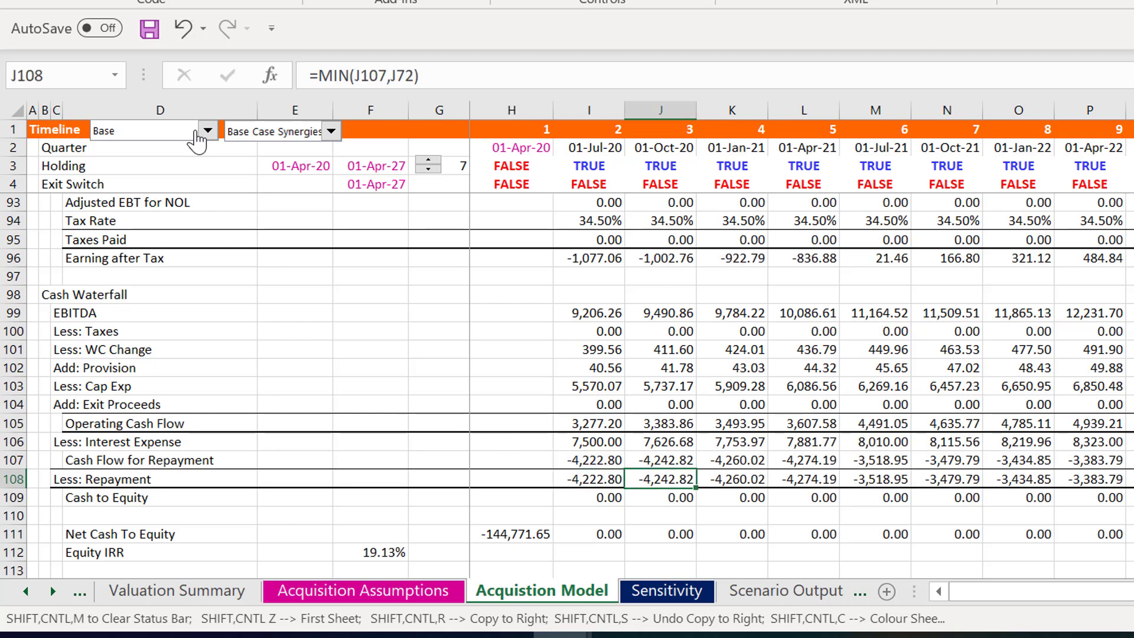
Follow the Less: Repayment row 108 across the quarters to the period after the exit date
key(Right)
key(Right)
key(Right)
key(Right)
key(Right)
key(Right)
key(Right)
key(Right)
key(Right)
key(Right)
key(Right)
key(Right)
key(Right)
key(Right)
key(Right)
key(Right)
key(Right)
key(Right)
key(Right)
key(Right)
key(Right)
key(Right)
key(Right)
key(Right)
key(Right)
key(Right)
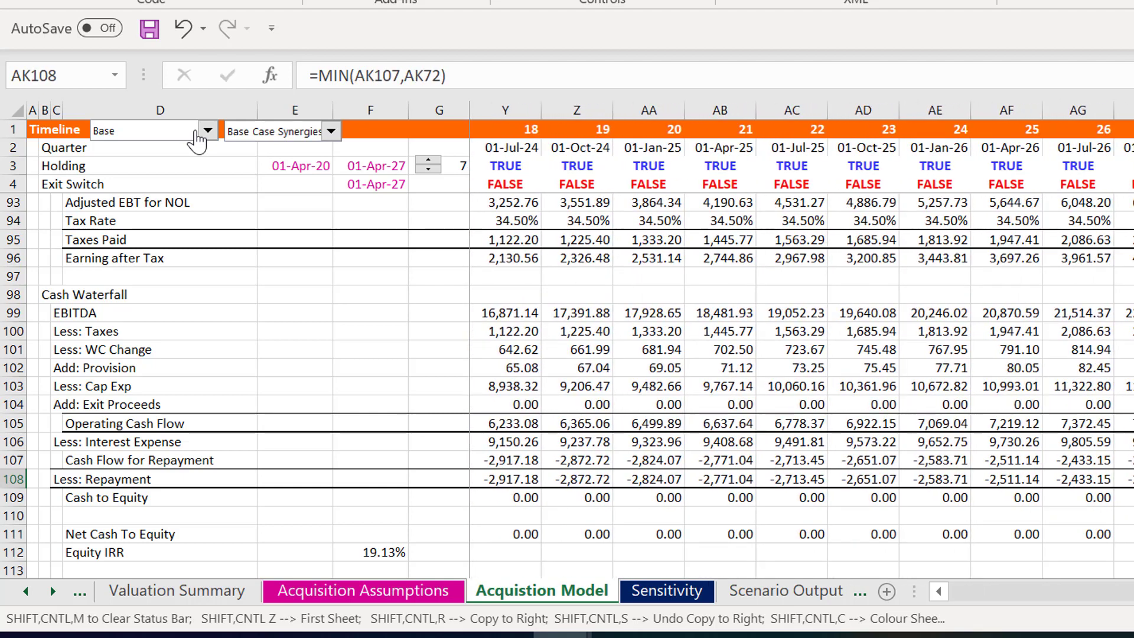
Trace the exit quarter's Interest Expense in AJ106 back through the Profit and Loss to the debt schedule's Interest row
key(Right)
key(Escape)
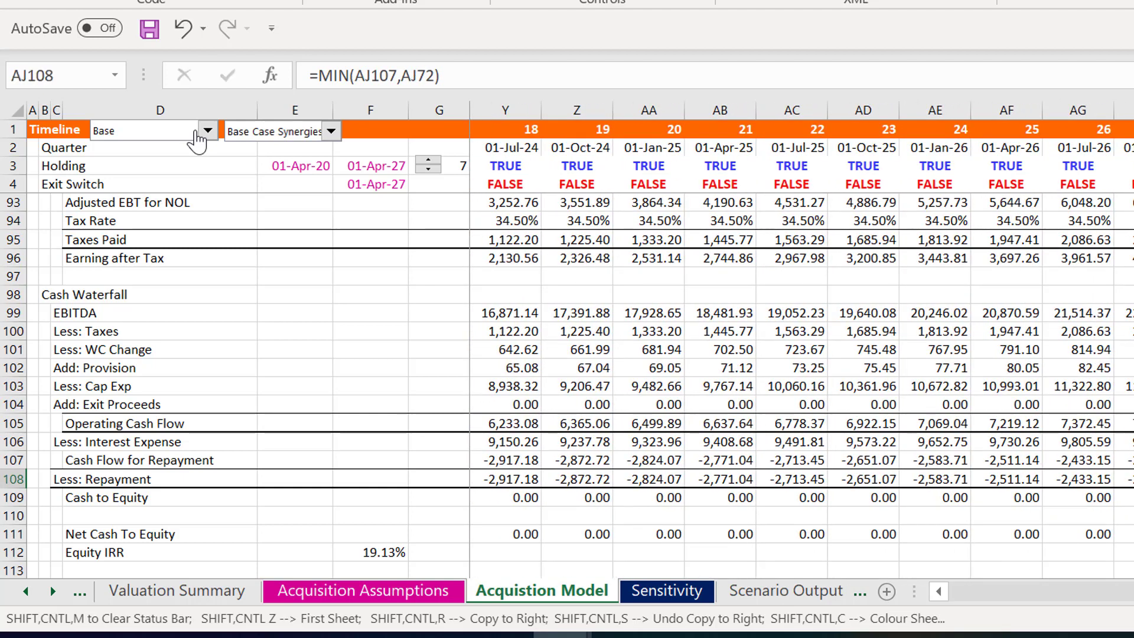
key(Up)
key(Up)
key(ctrl+bracketleft)
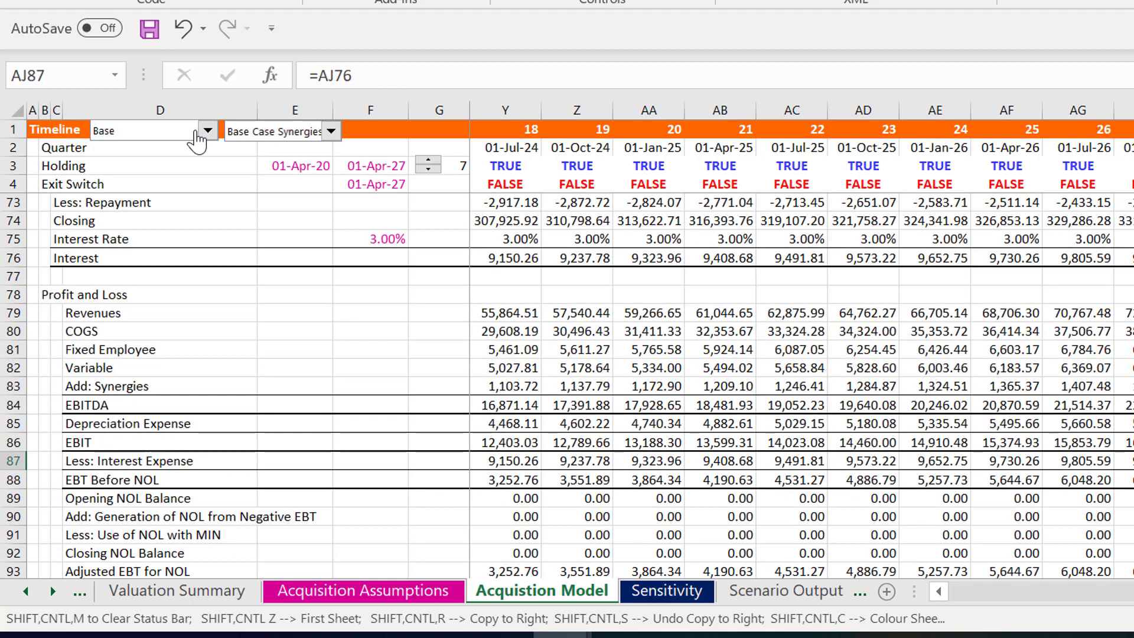
key(ctrl+bracketleft)
key(Up)
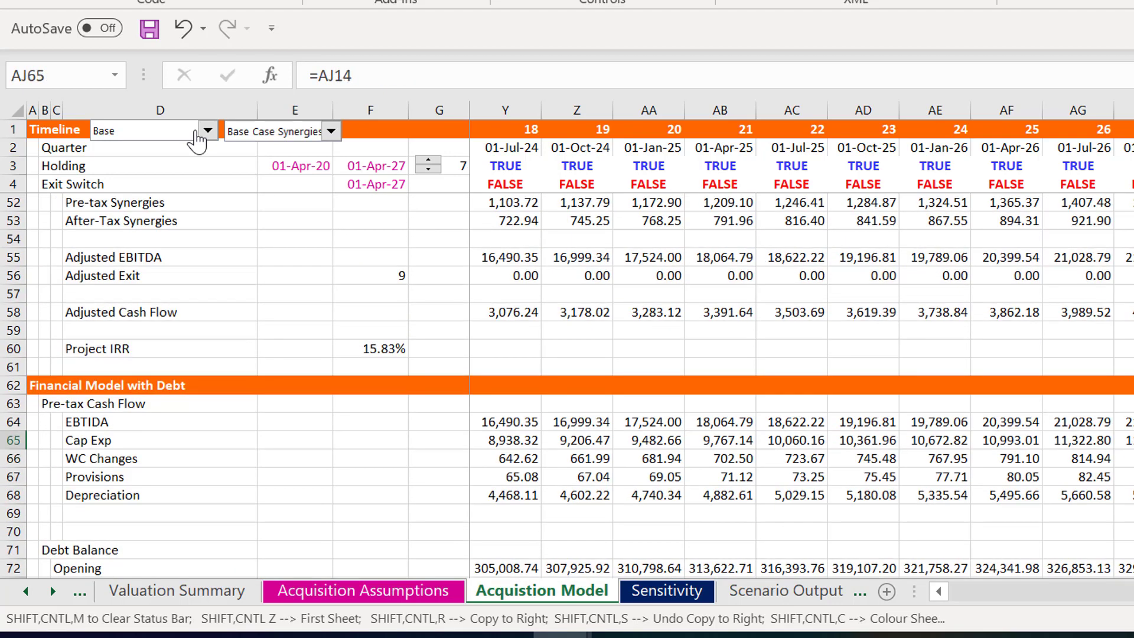
Examine the exit quarter's Debt Balance formulas in column AJ, from Opening in AJ72 through Closing and Interest Rate to Interest
key(Down)
key(Down)
key(Down)
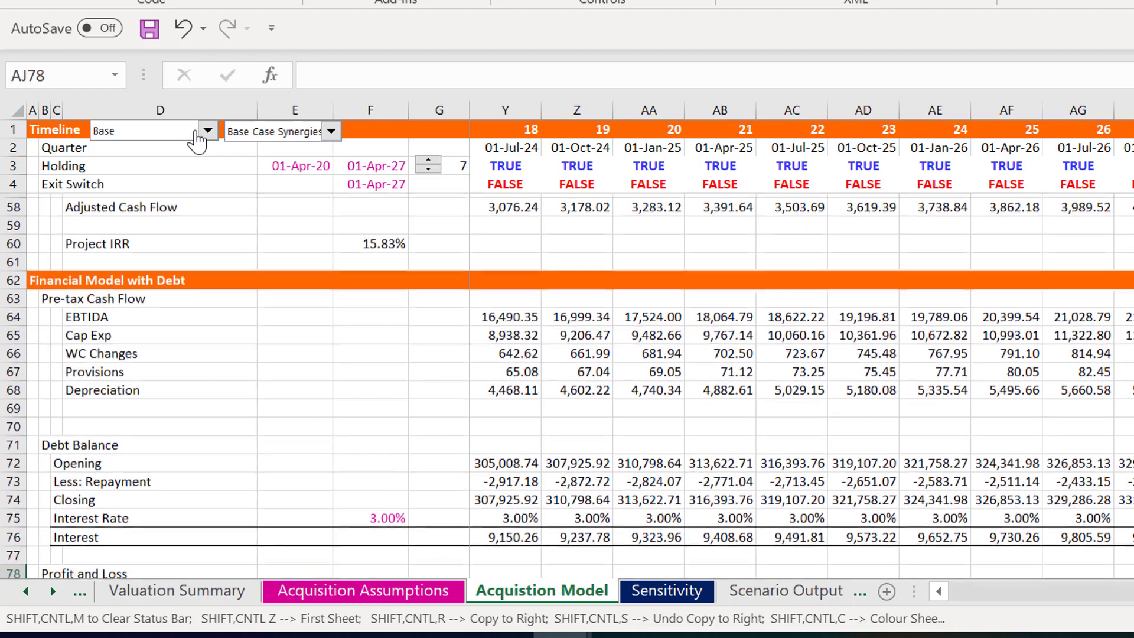
key(Up)
key(Up)
key(Up)
key(Up)
key(Up)
key(Down)
key(Down)
key(Down)
key(Down)
key(Down)
key(Down)
key(Down)
key(Down)
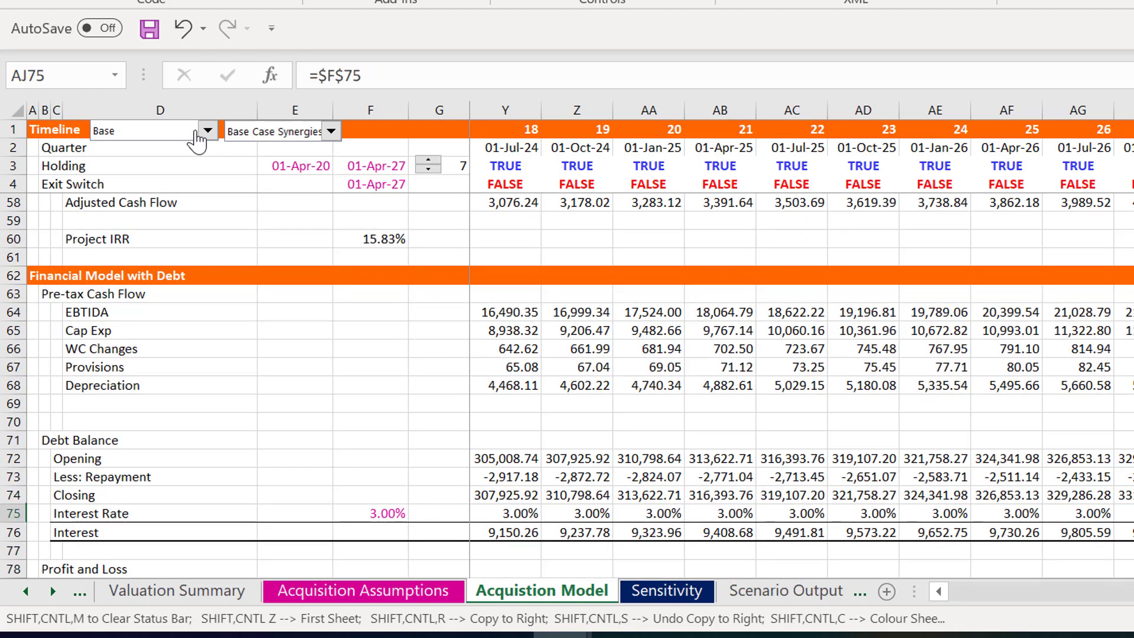
key(Up)
key(Up)
key(Up)
key(Up)
key(Up)
key(Up)
key(Up)
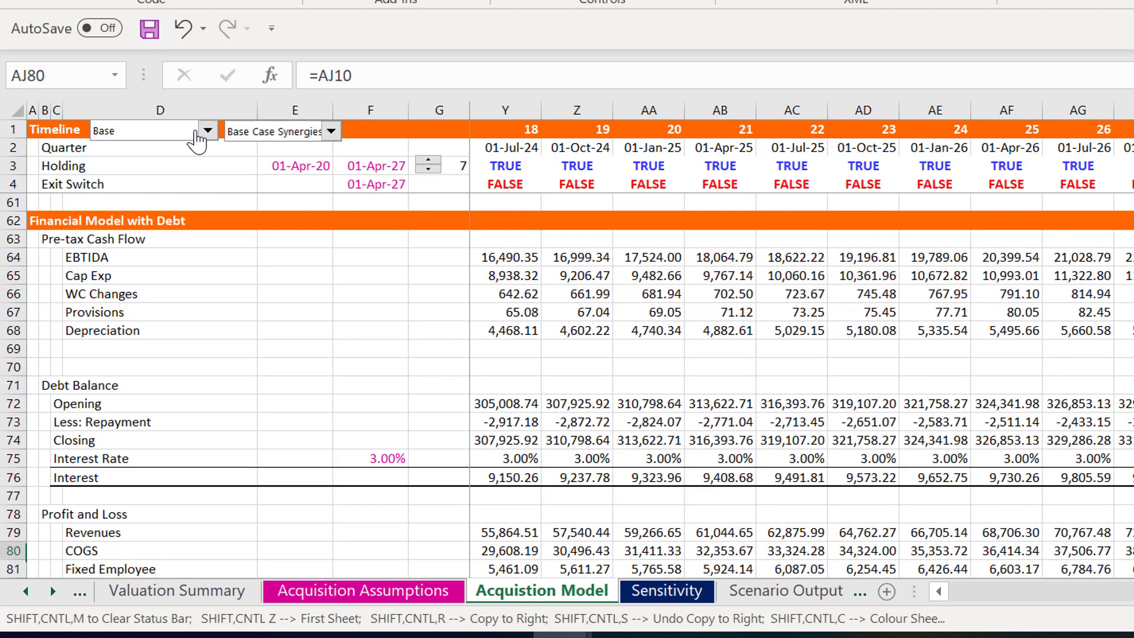
key(Up)
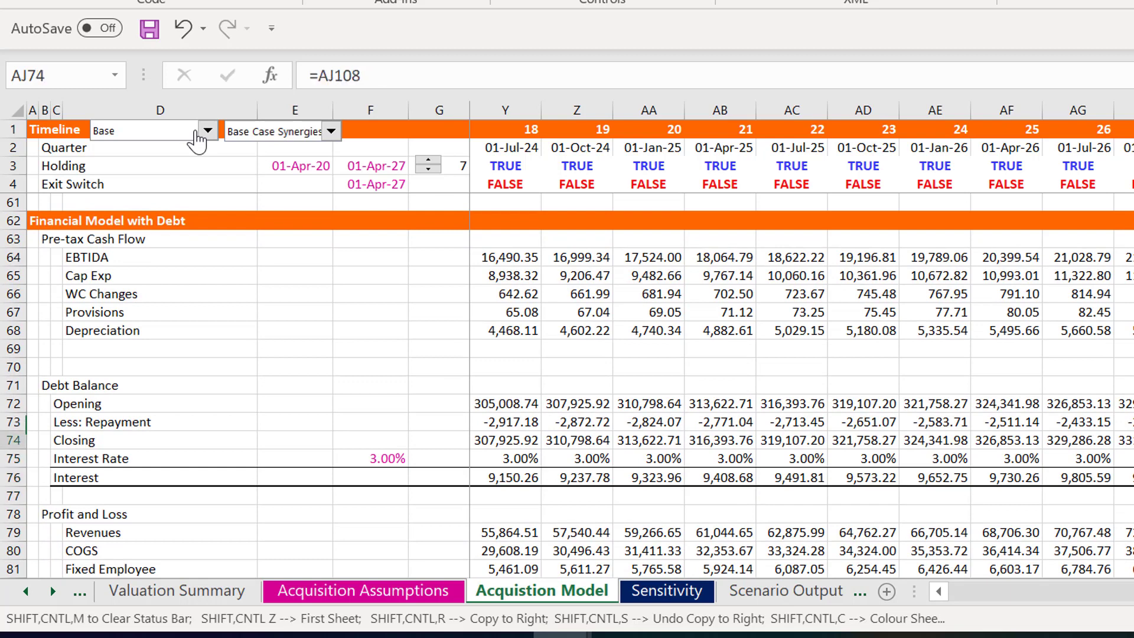
key(Down)
key(Down)
key(Down)
key(Up)
key(Up)
key(Up)
key(Up)
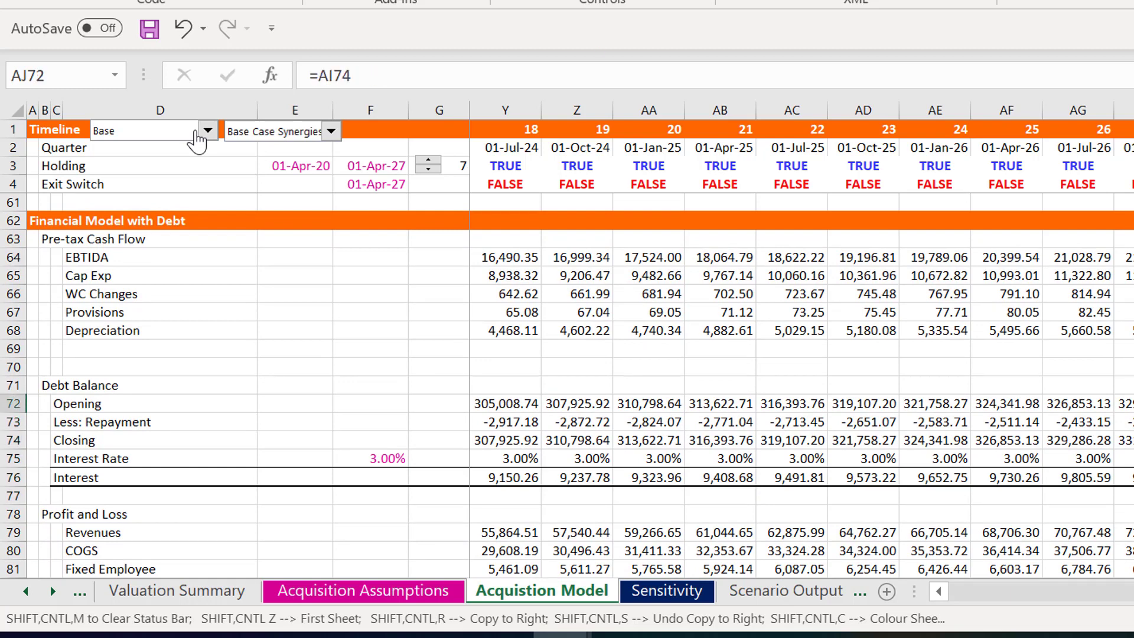
Examine the exit quarter's Cash Waterfall in column AJ, ending at the Cash Flow for Repayment formula in AJ107
key(Page_Down)
key(Down)
key(Down)
key(Down)
key(Down)
key(Down)
key(Down)
key(Down)
key(Down)
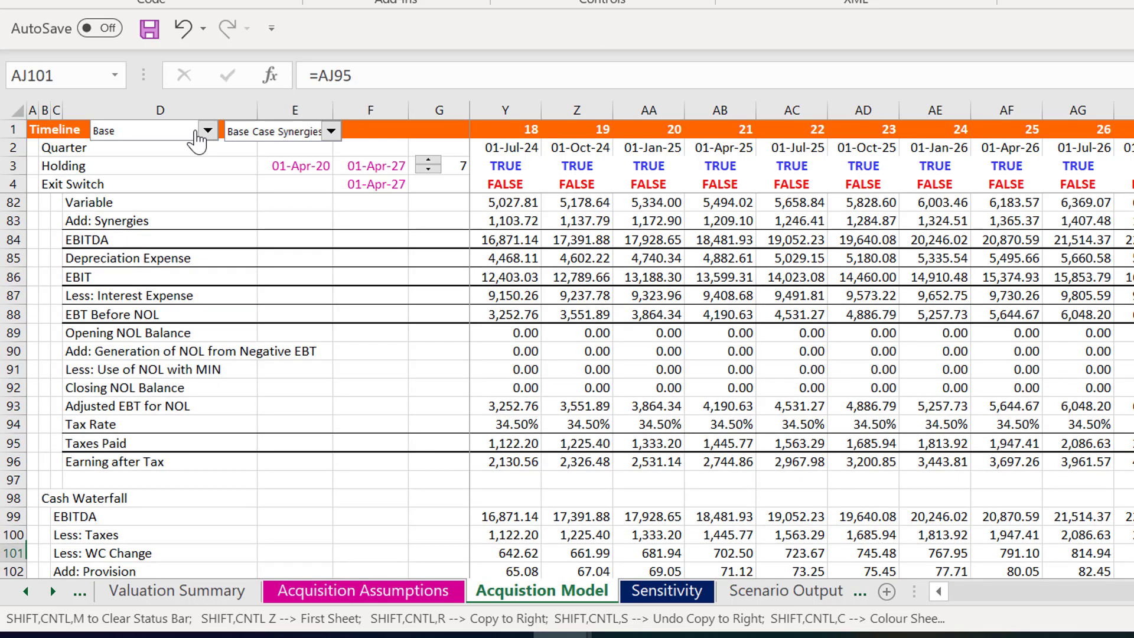
key(Down)
key(Down)
key(Down)
key(Down)
key(Down)
key(Down)
key(Down)
key(Down)
key(Down)
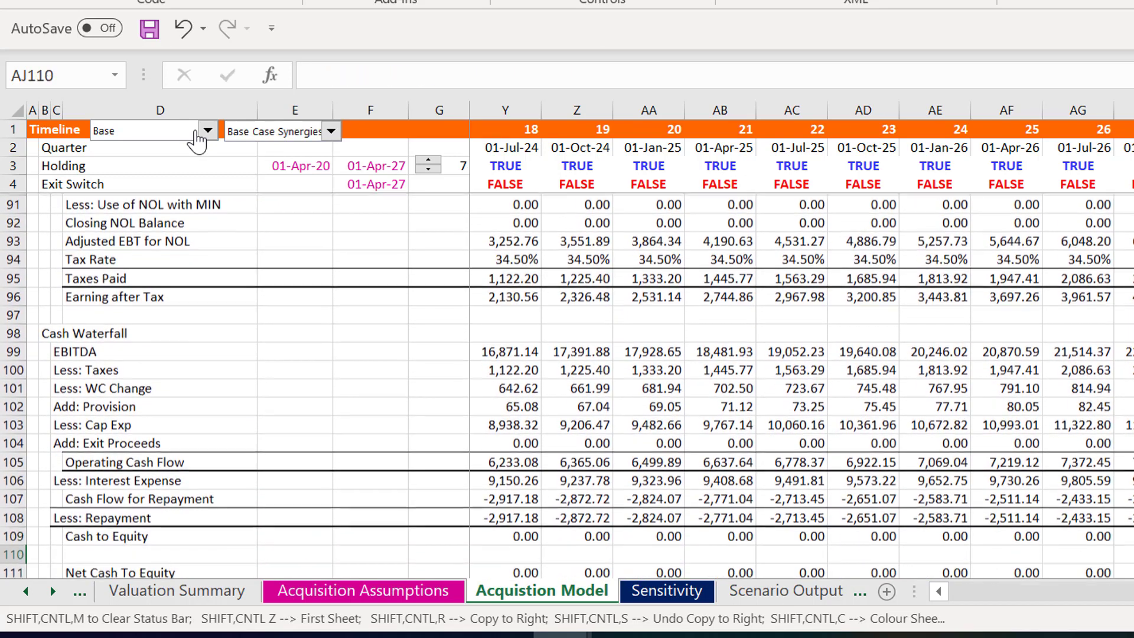
key(Up)
key(Up)
key(Up)
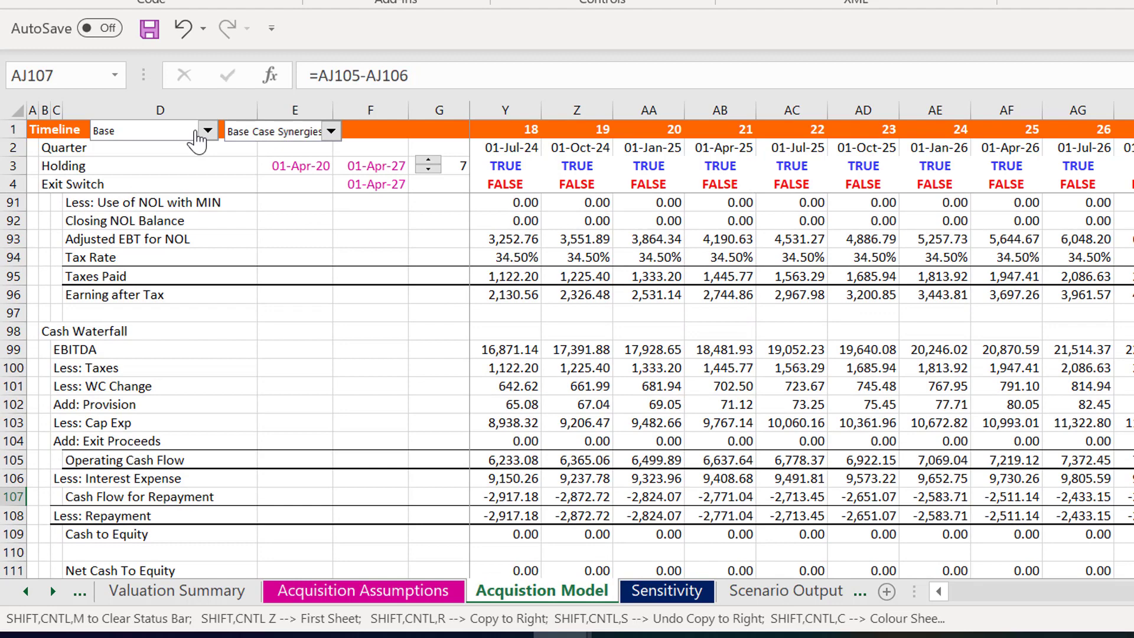
Set the Senior debt amount in F36 of the Acquisition Assumptions sheet to 160,000
key(ctrl+Page_Up)
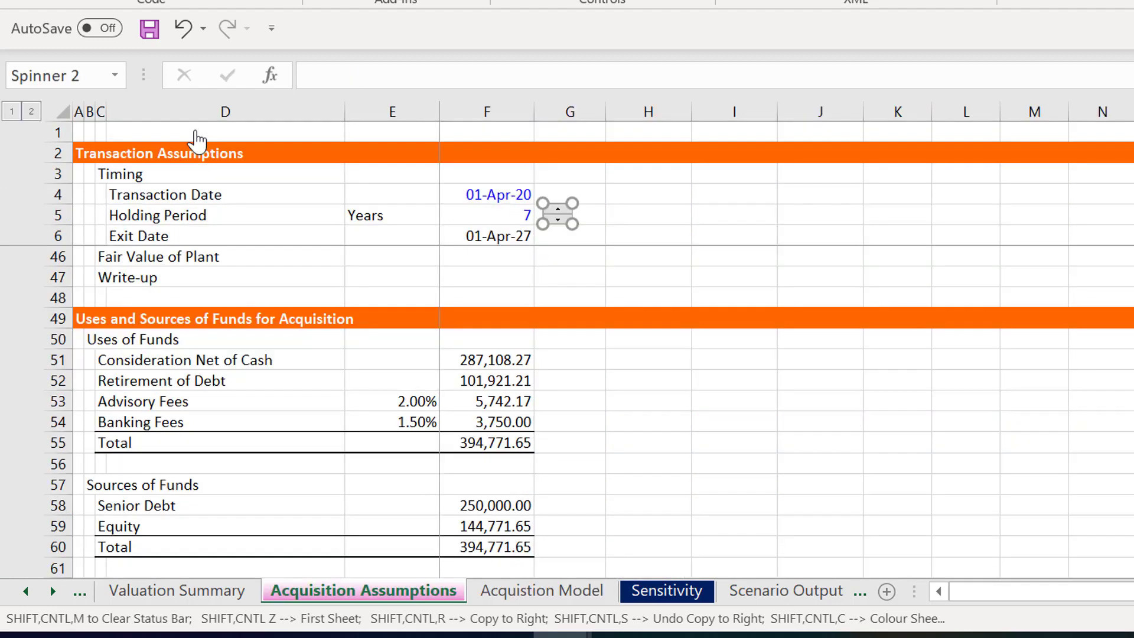
click(476, 261)
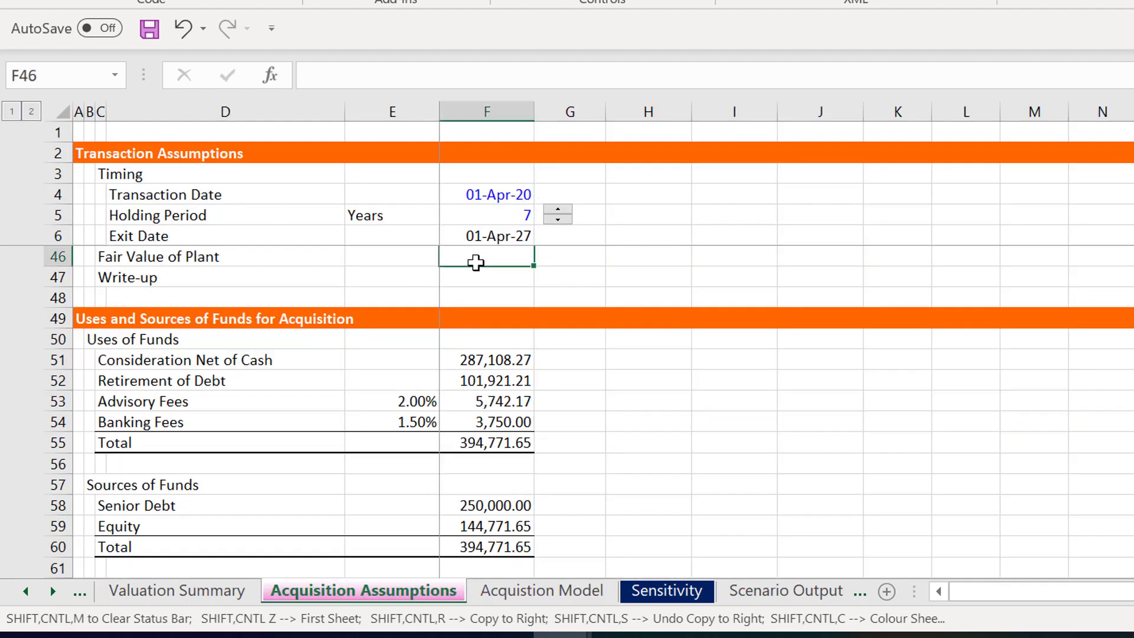
key(Page_Up)
key(Down)
key(Down)
key(Down)
key(Down)
key(Down)
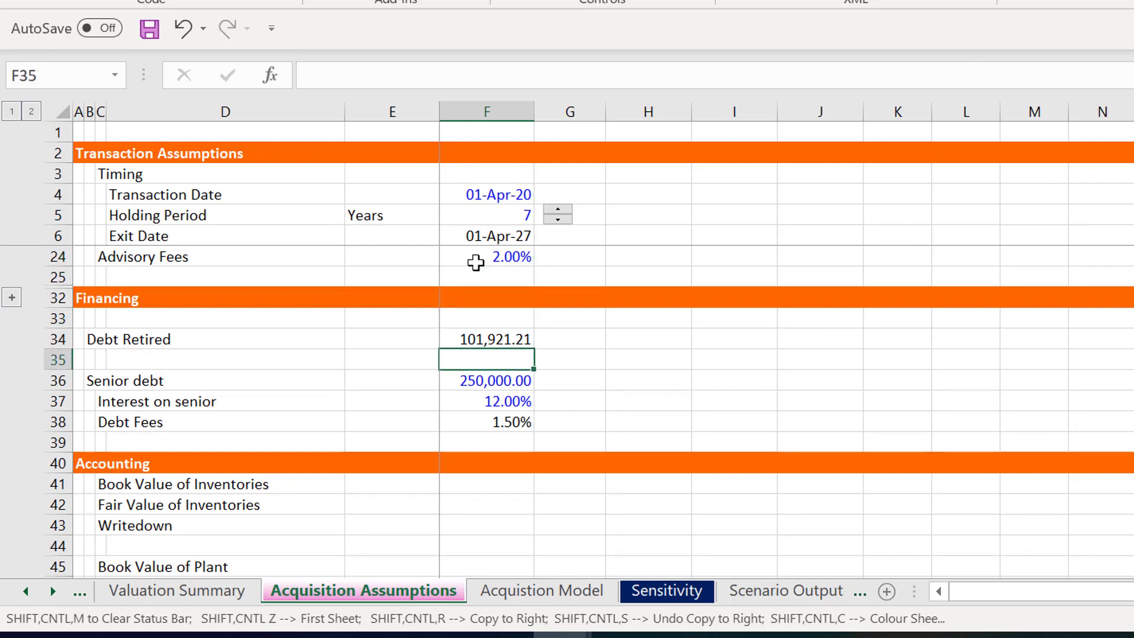
key(Down)
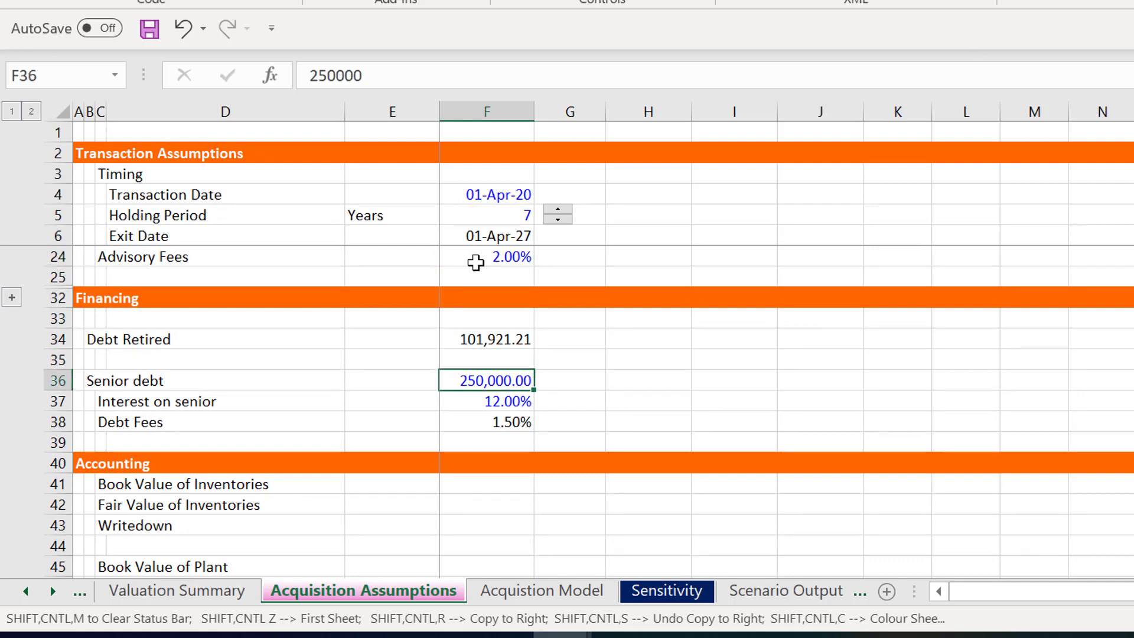
text(160)
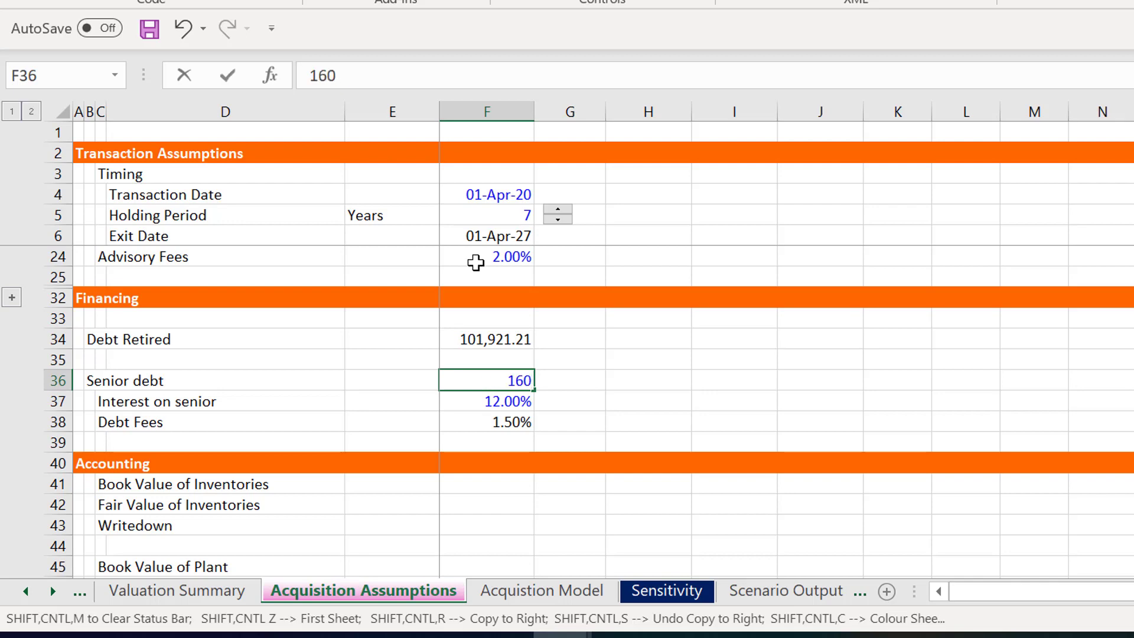
text(,000)
key(Return)
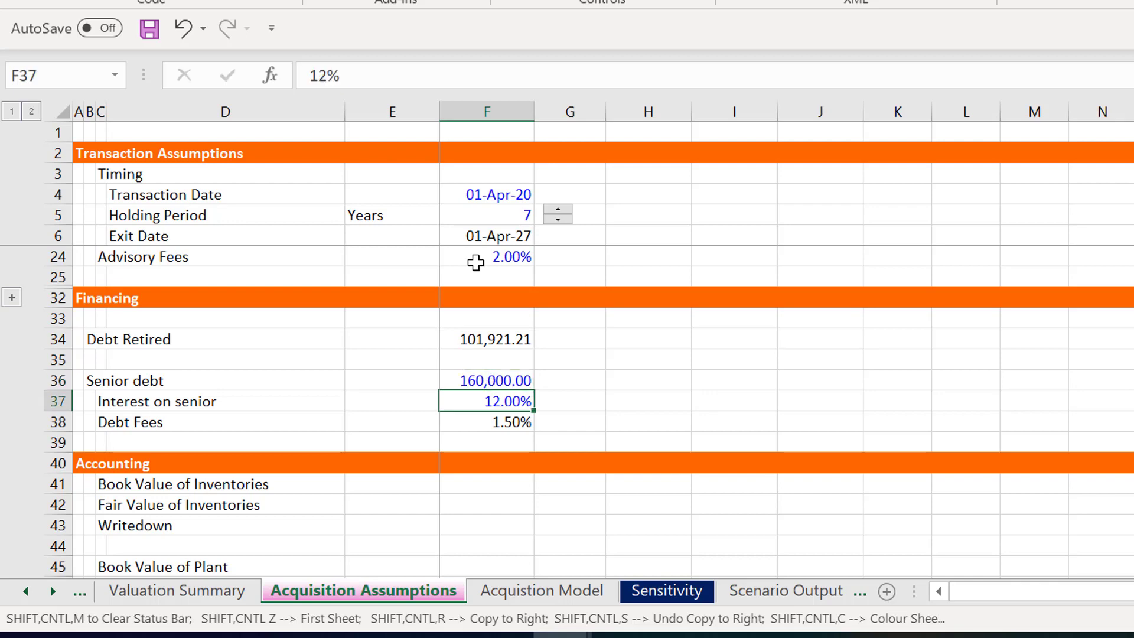
Review the Cash Flow for Repayment row 107 of the Acquistion Model from the exit quarter back to the first quarter
key(ctrl+Page_Down)
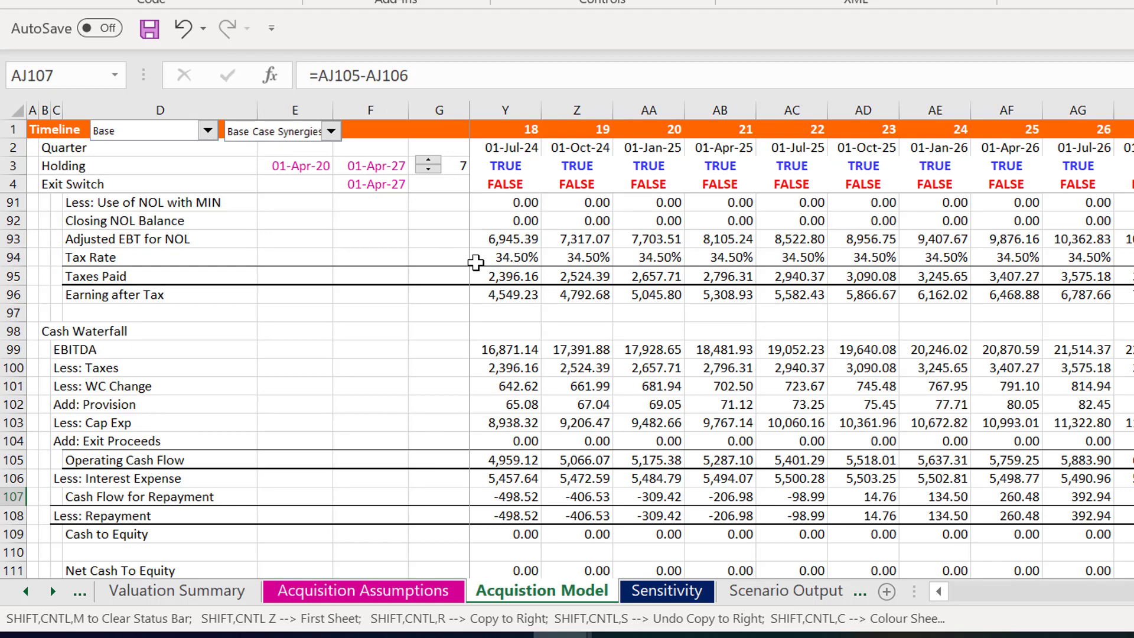
key(Left)
key(Left)
key(Left)
key(Left)
key(Left)
key(Left)
key(Left)
key(Left)
key(Left)
key(Left)
key(Left)
key(Left)
key(Left)
key(Left)
key(Left)
key(Left)
key(Left)
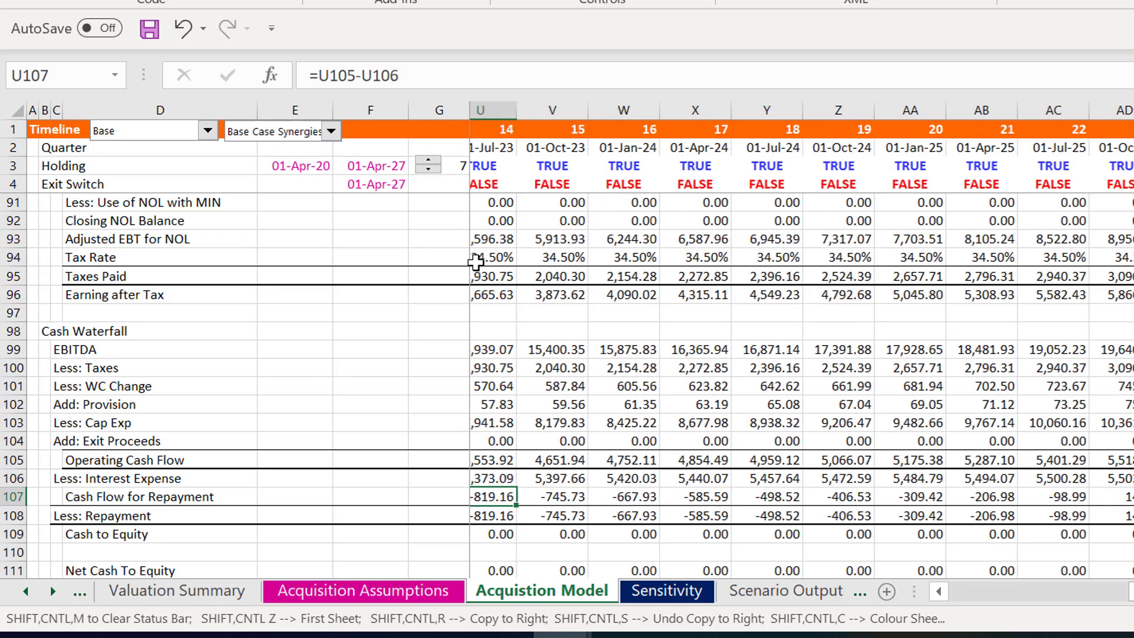
key(Left)
key(Left)
key(Left)
key(Left)
key(Left)
key(Left)
key(Left)
key(Left)
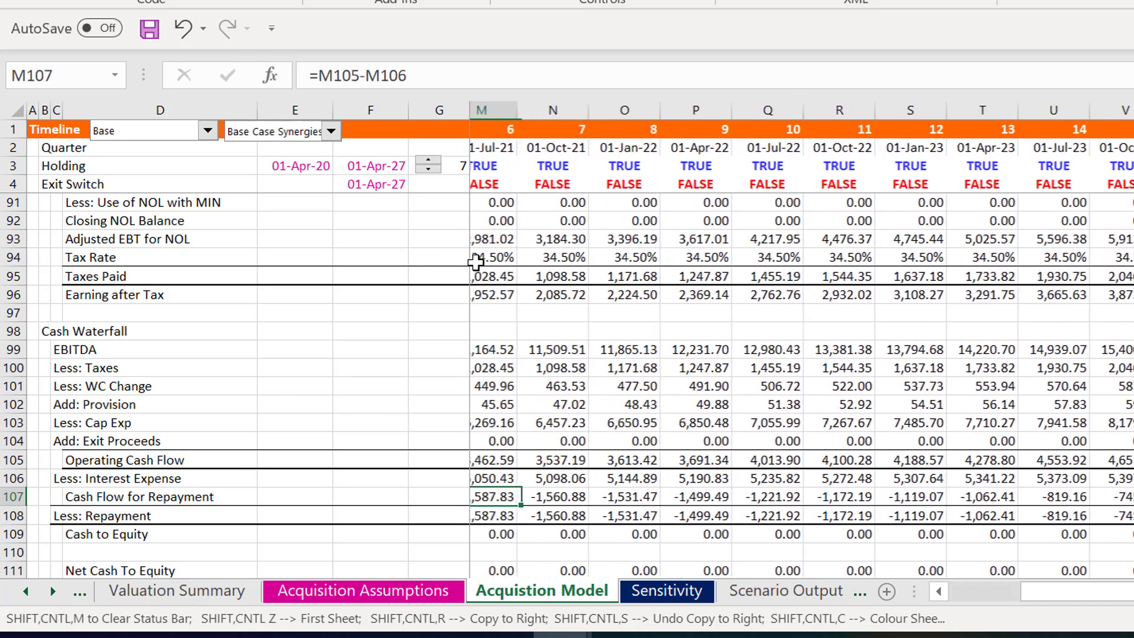
key(Left)
key(Left)
key(Left)
key(Left)
key(Left)
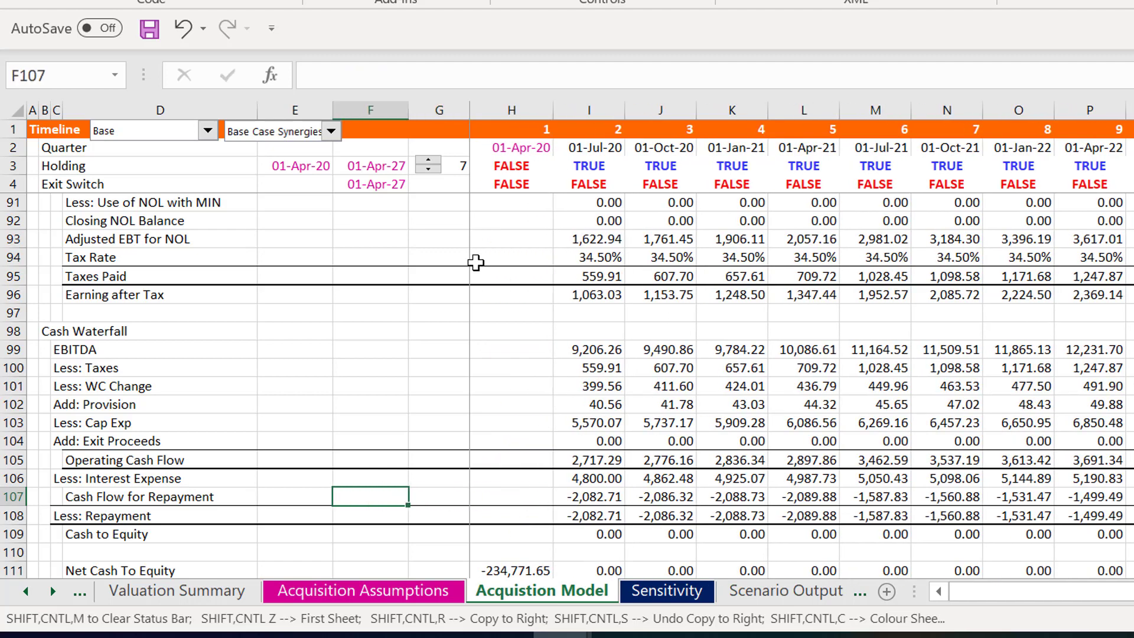
Follow the Less: Repayment row 108 from the first quarter to the exit quarter in AJ108
key(Right)
key(Right)
key(Right)
key(Down)
key(Left)
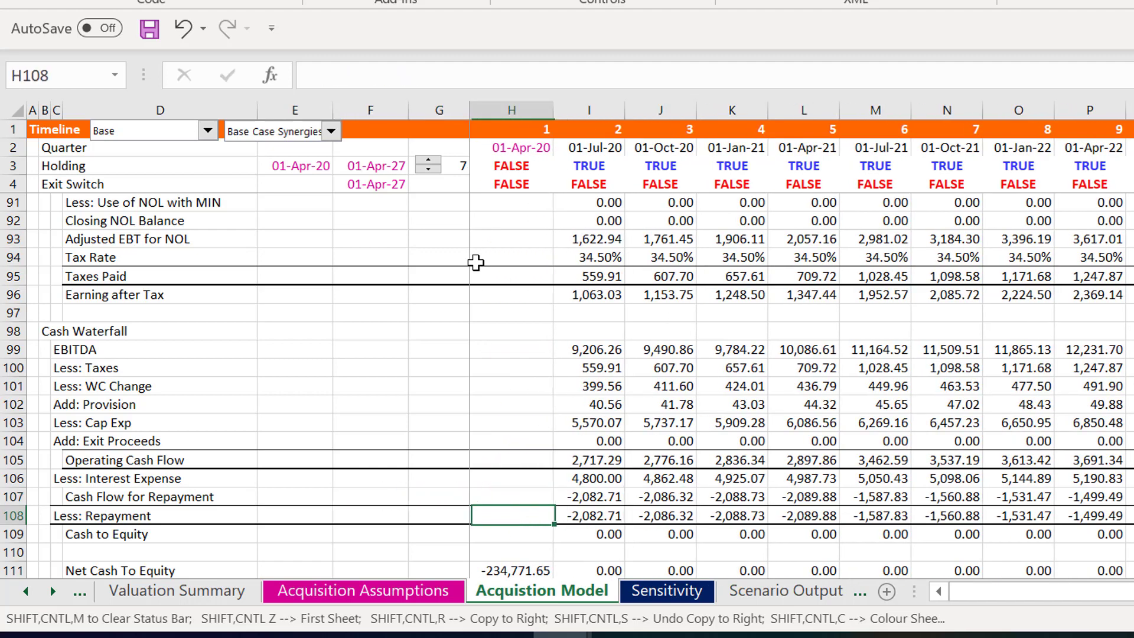
key(Right)
key(Right)
key(Right)
key(Right)
key(Right)
key(Right)
key(Right)
key(Right)
key(Right)
key(Right)
key(Right)
key(Right)
key(Right)
key(Right)
key(Right)
key(Right)
key(Right)
key(Right)
key(Right)
key(Right)
key(Right)
key(Right)
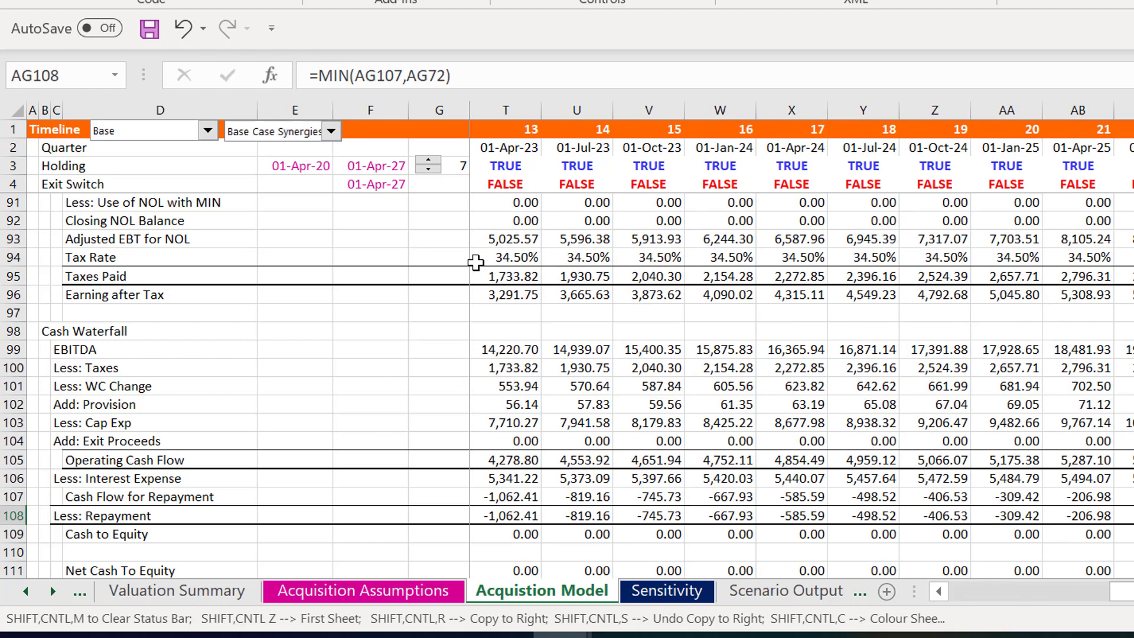
key(Right)
key(Right)
key(Right)
key(Right)
key(Left)
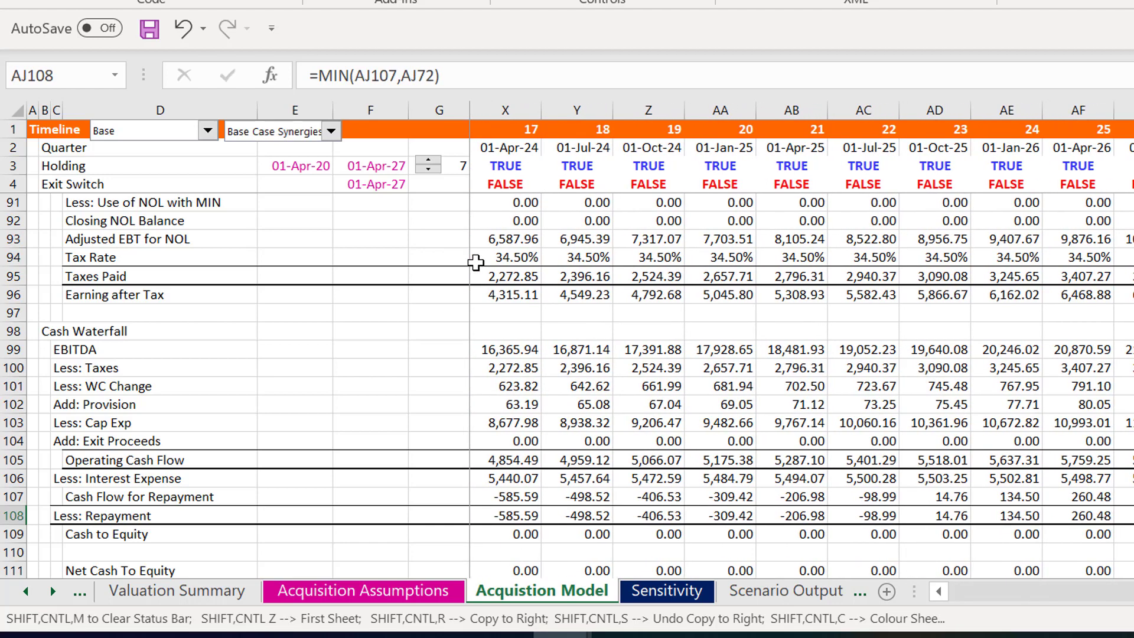
key(Up)
key(Down)
Set Senior debt to 250,000 and Interest on senior to 8% in the Financing section of the Acquisition Assumptions sheet
key(ctrl+Page_Up)
key(Up)
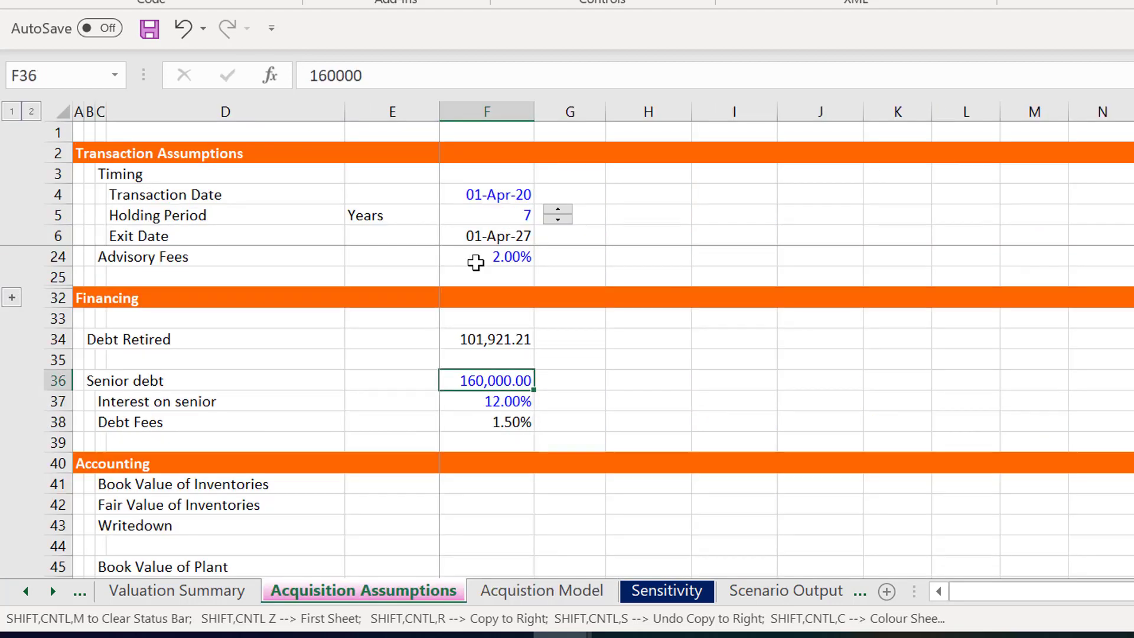
text(25)
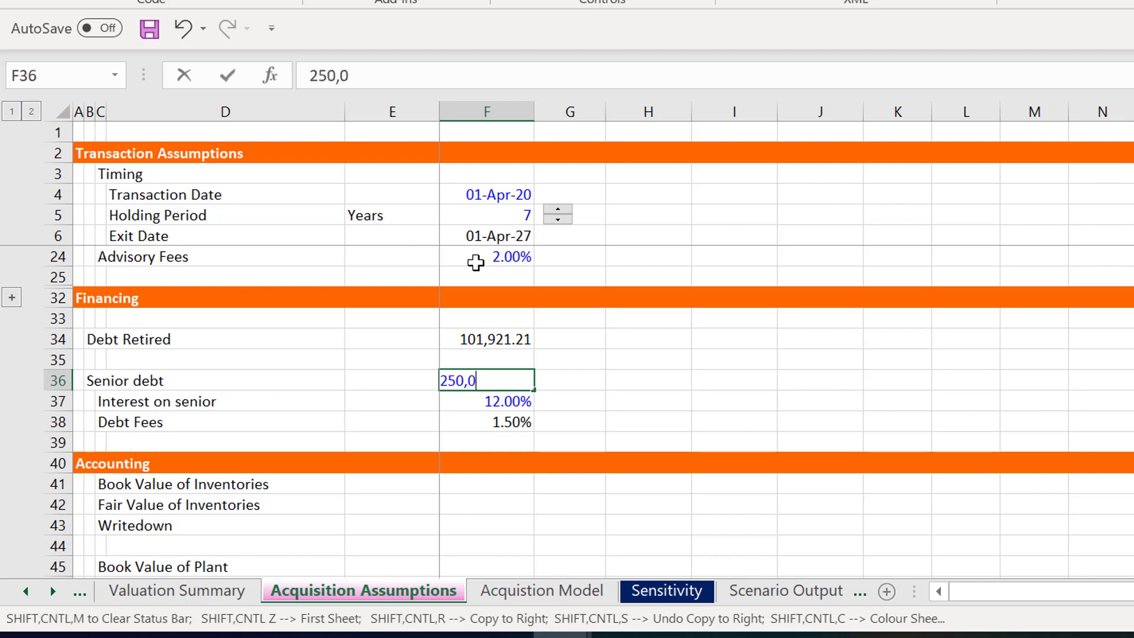
key(Return)
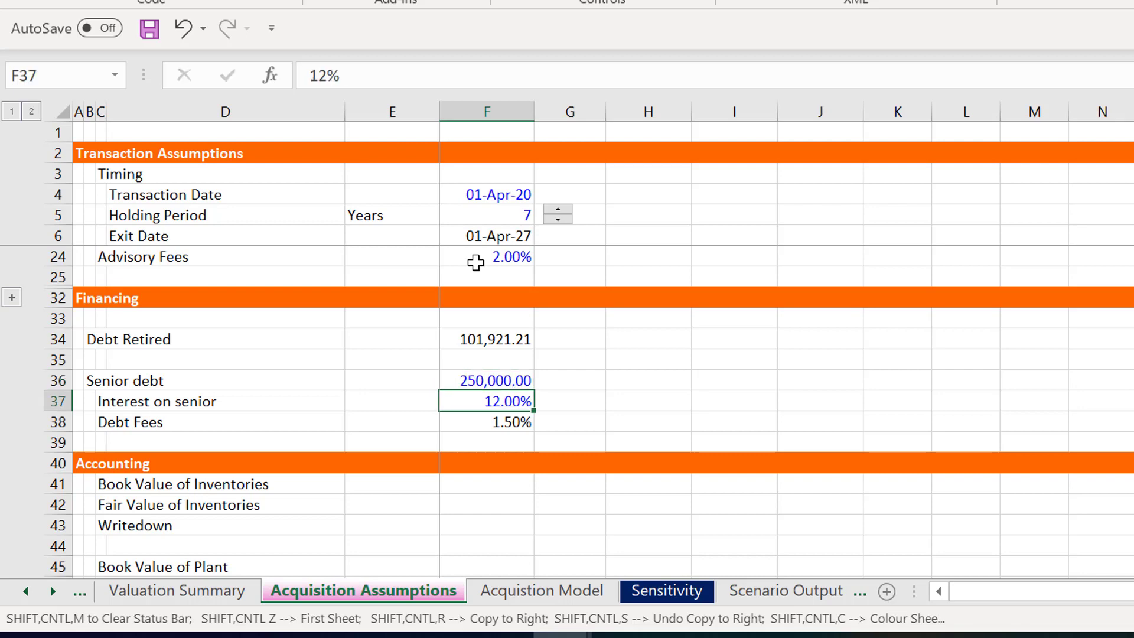
text(8)
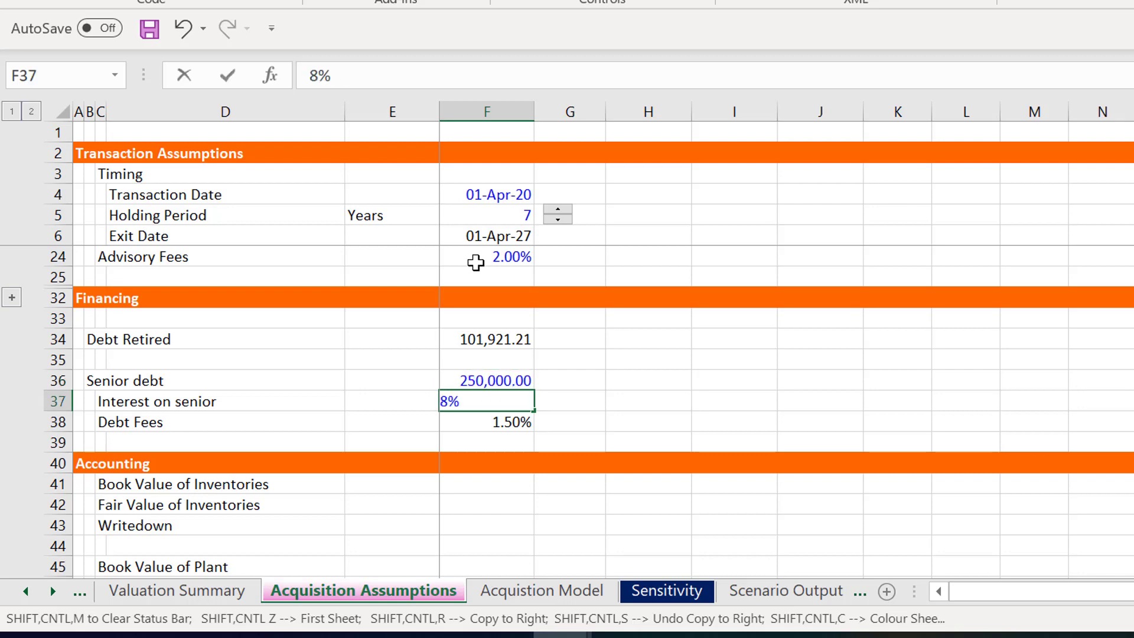
key(Return)
Follow the Less: Repayment row 108 of the Acquistion Model from the exit quarter back to the first quarter
key(ctrl+Page_Down)
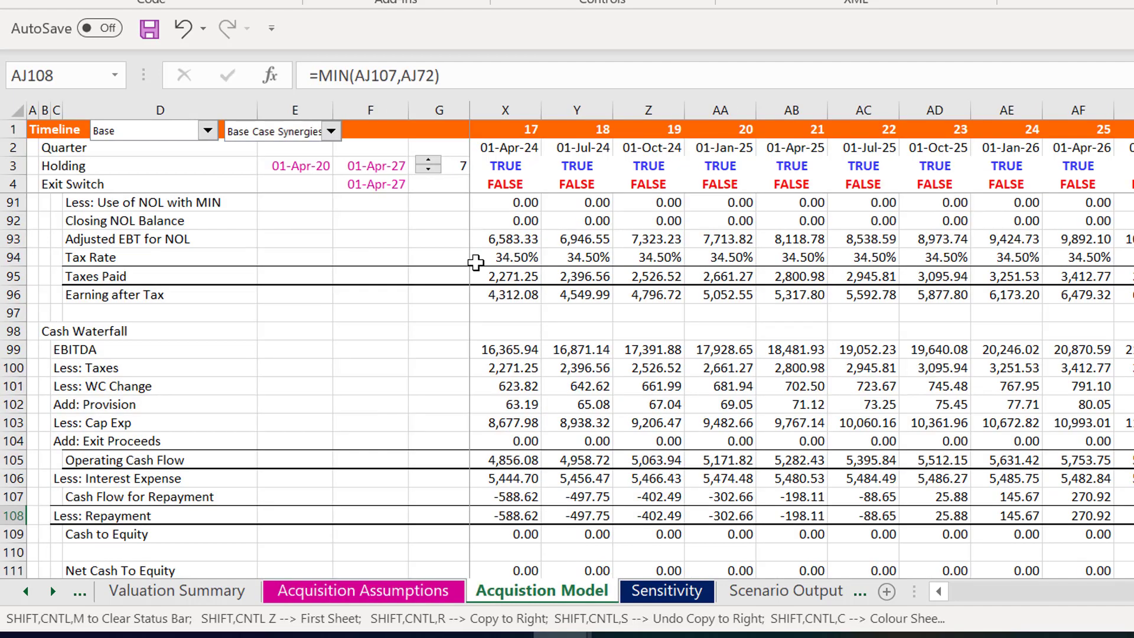
key(Left)
key(Left)
key(Left)
key(Left)
key(Left)
key(Left)
key(Left)
key(Left)
key(Left)
key(Left)
key(Left)
key(Left)
key(Left)
key(Left)
key(Left)
key(Left)
key(Left)
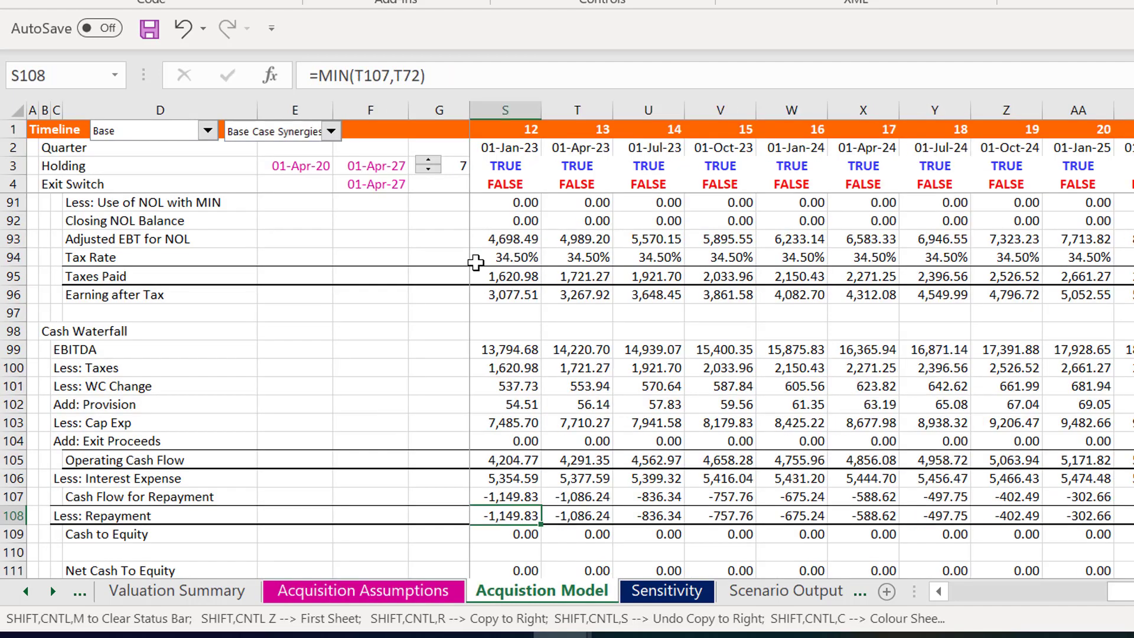
key(Left)
key(Left)
key(Left)
key(Left)
key(Left)
key(Left)
key(Left)
key(Left)
key(Left)
key(Left)
key(Left)
key(Left)
key(Left)
key(Left)
key(Left)
key(Left)
key(Left)
key(Left)
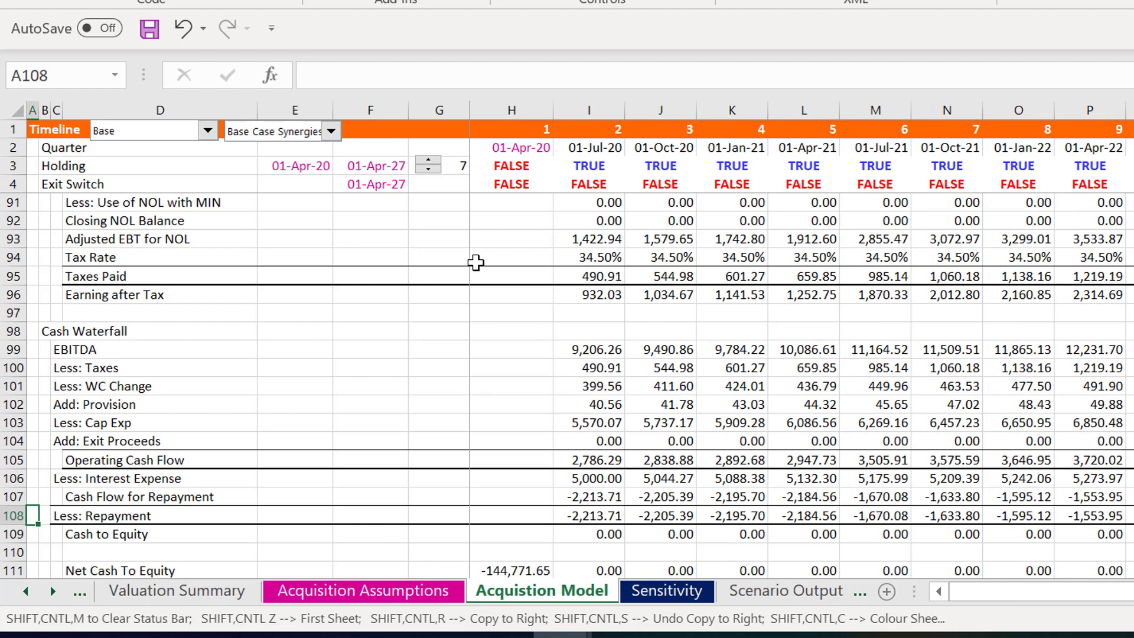
Compare the Equity IRR in row 112 under shorter holding periods, finishing with the Holding period at 6 years
key(Down)
key(Down)
key(Down)
key(Down)
key(Down)
key(Down)
key(Up)
key(Up)
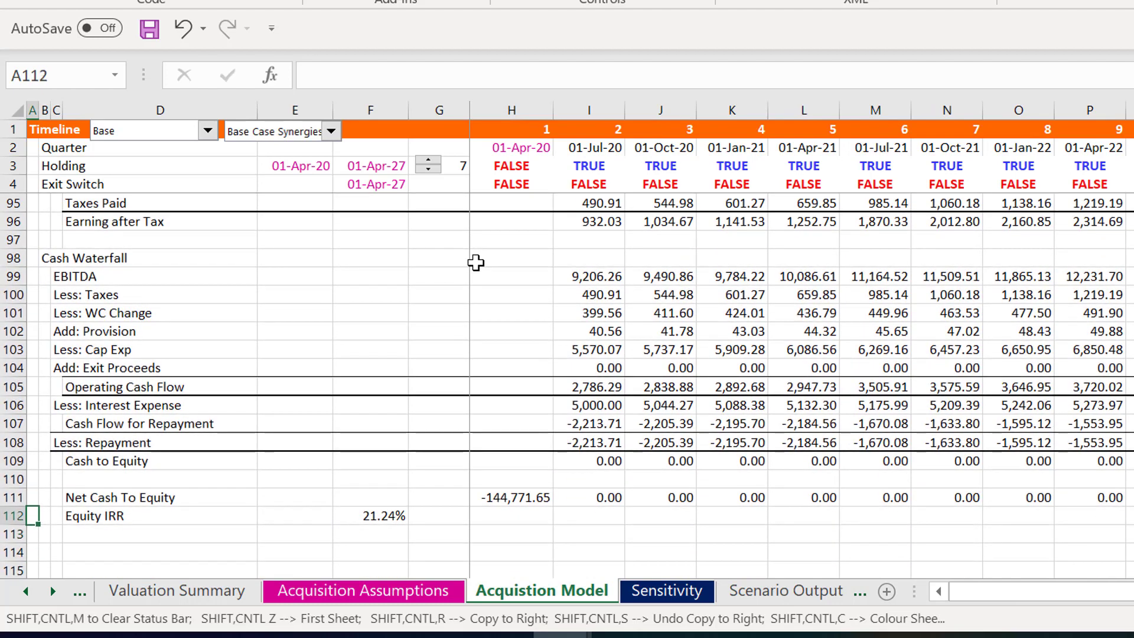
key(Right)
key(Right)
key(Right)
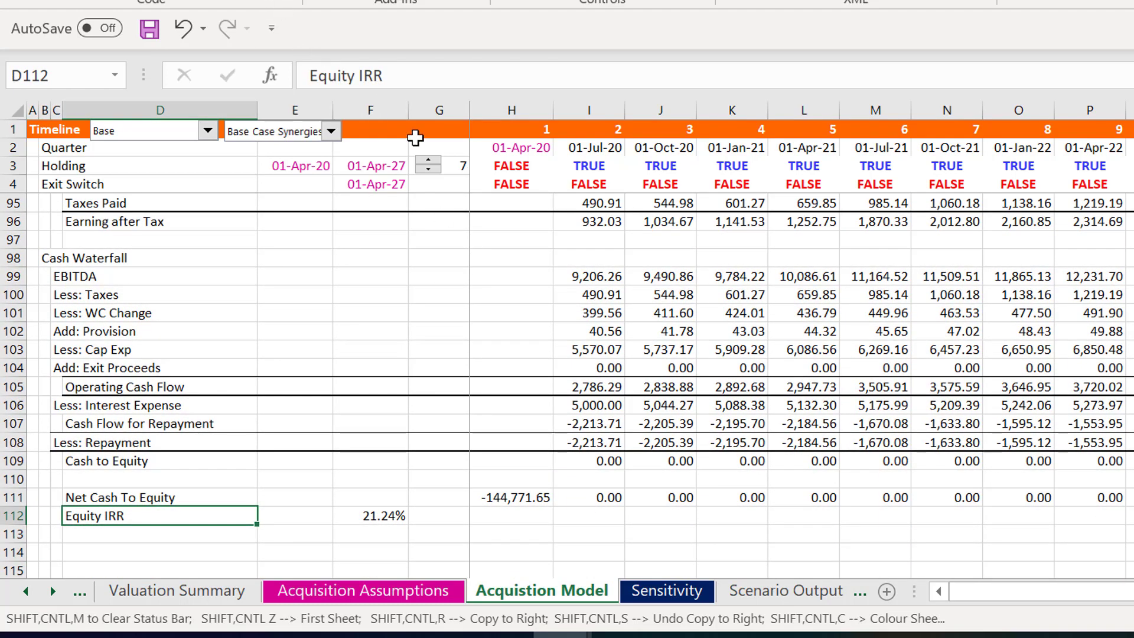
click(428, 169)
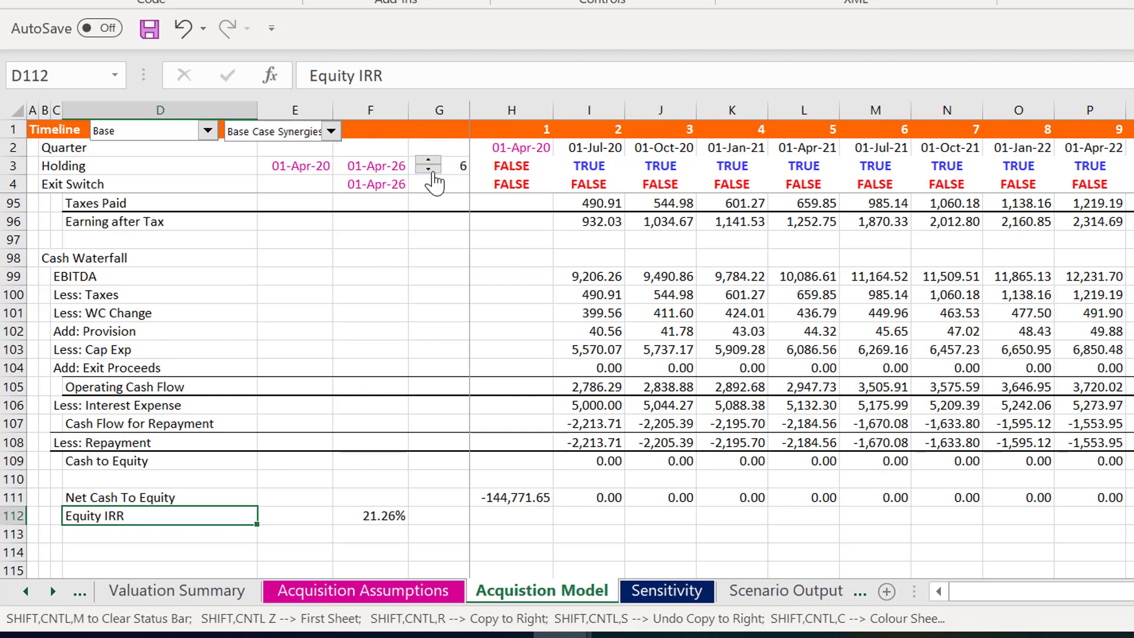
click(428, 169)
click(429, 170)
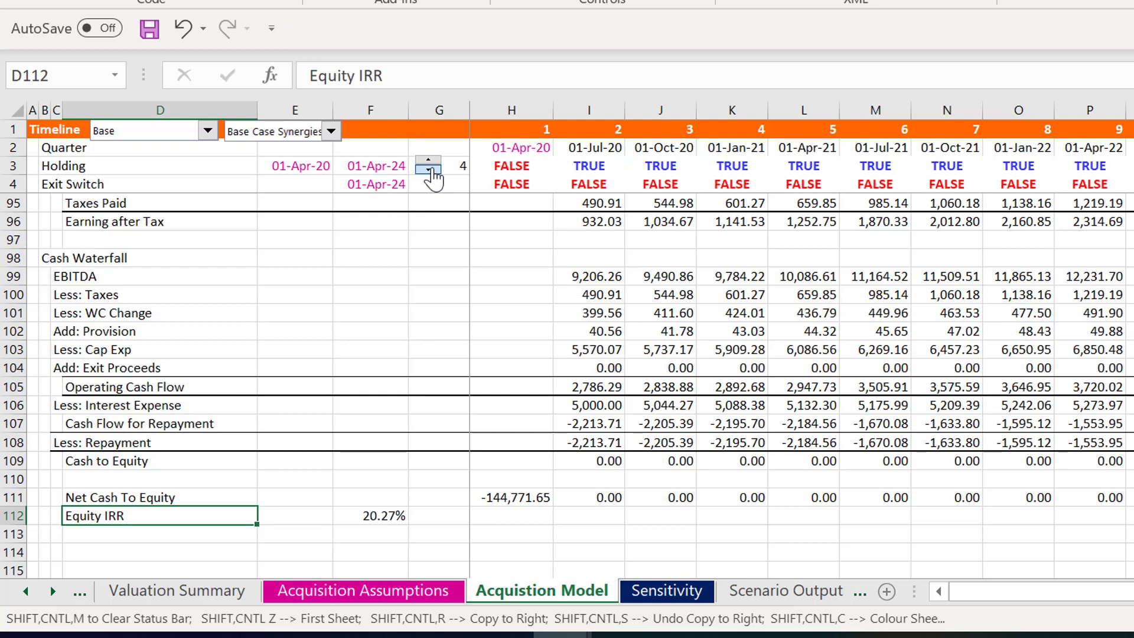
click(429, 170)
click(430, 162)
click(430, 161)
click(430, 161)
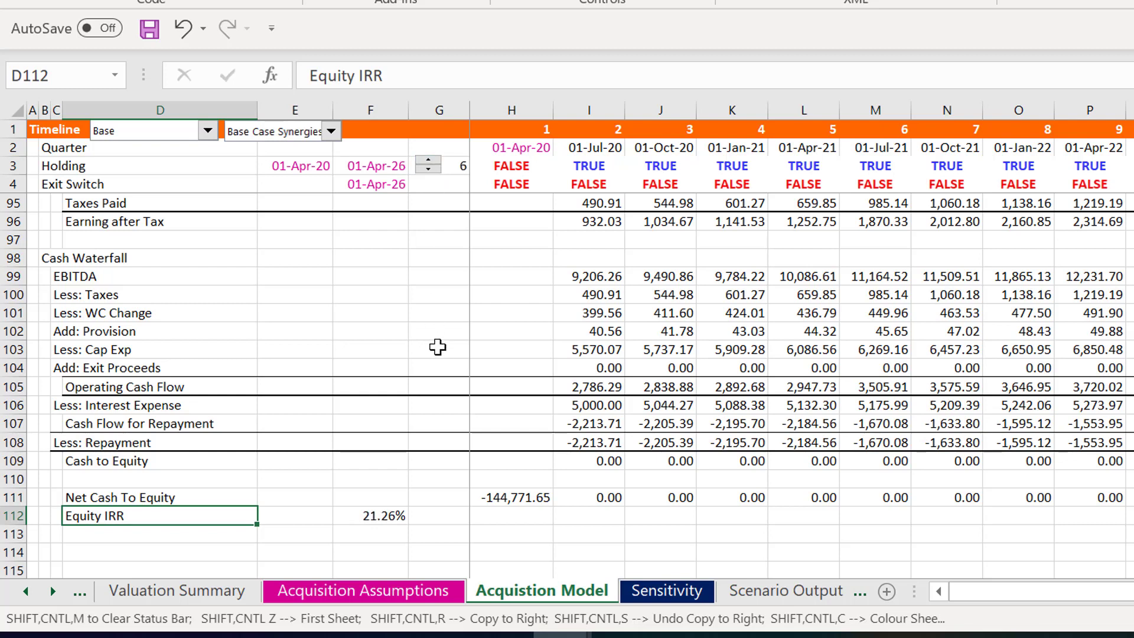
Set the Exit Multiple in F10 of the Acquisition Assumptions sheet to 12
click(434, 350)
key(Page_Up)
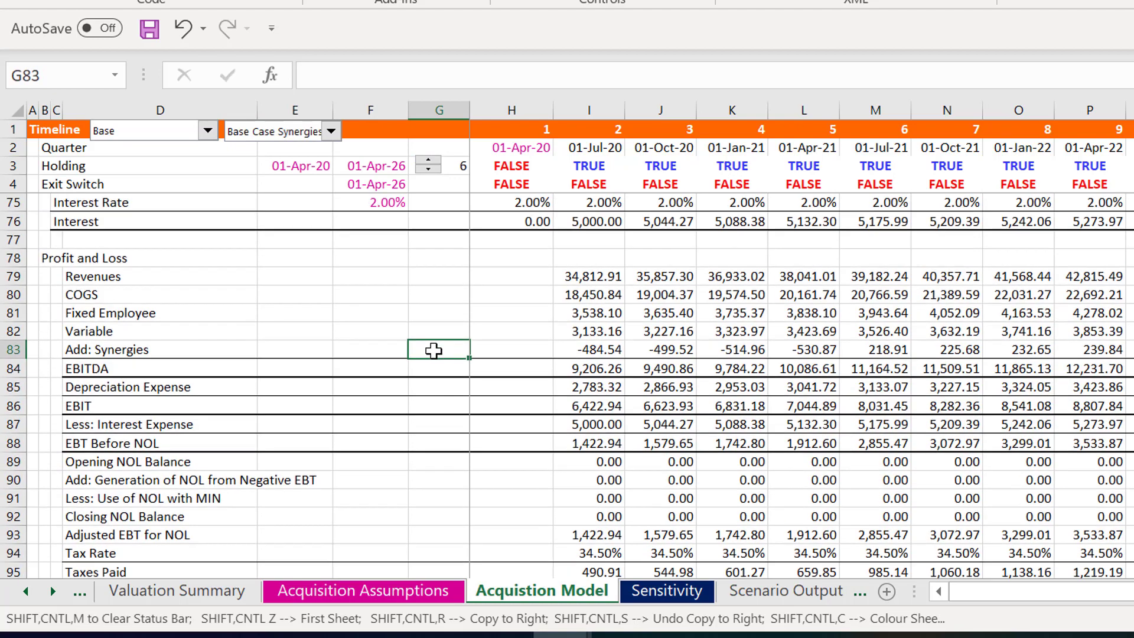
key(ctrl+Page_Up)
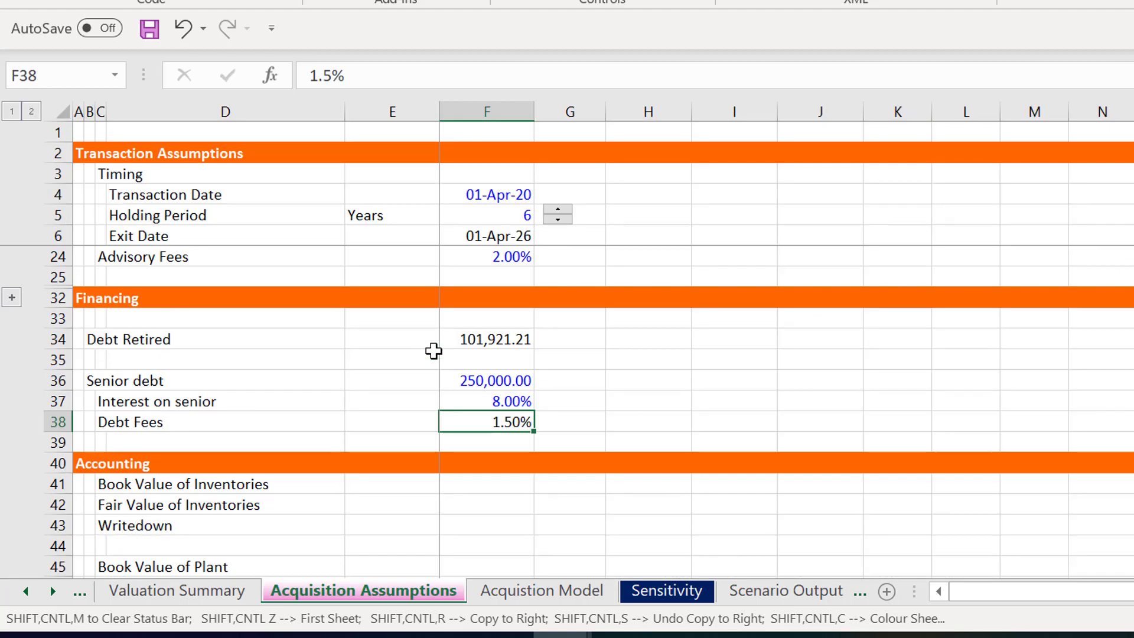
key(Up)
key(Up)
key(Up)
key(Up)
key(Up)
key(Up)
key(Up)
key(Up)
key(Up)
key(Up)
key(Up)
key(Up)
key(Up)
key(Up)
key(Up)
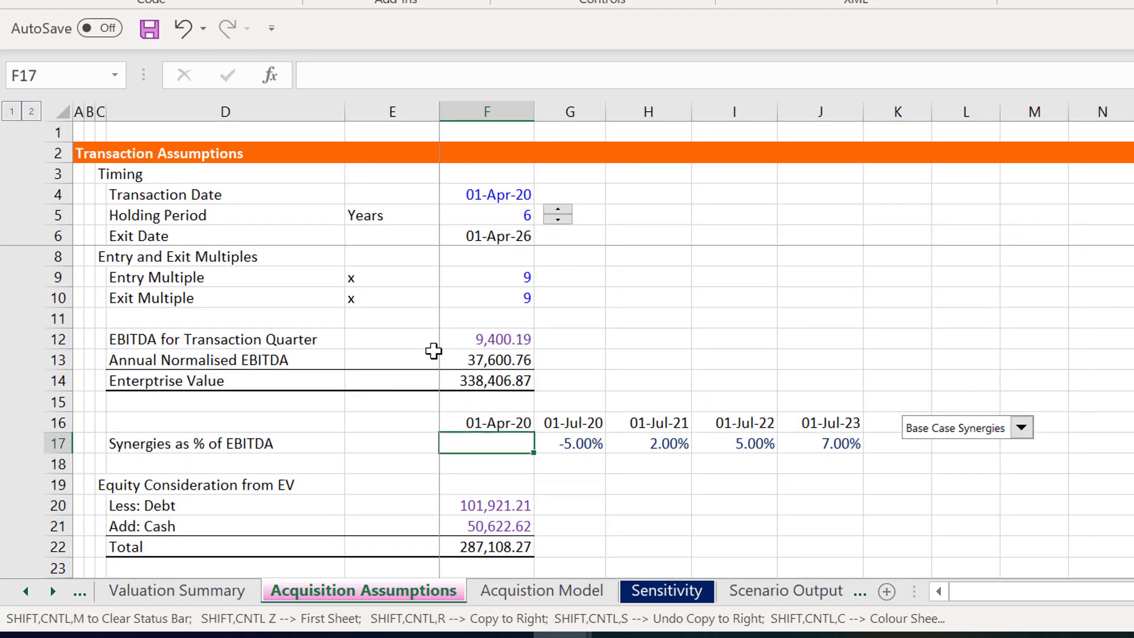
key(Up)
key(Up)
key(Up)
key(Up)
key(Up)
key(Up)
key(Up)
key(F2)
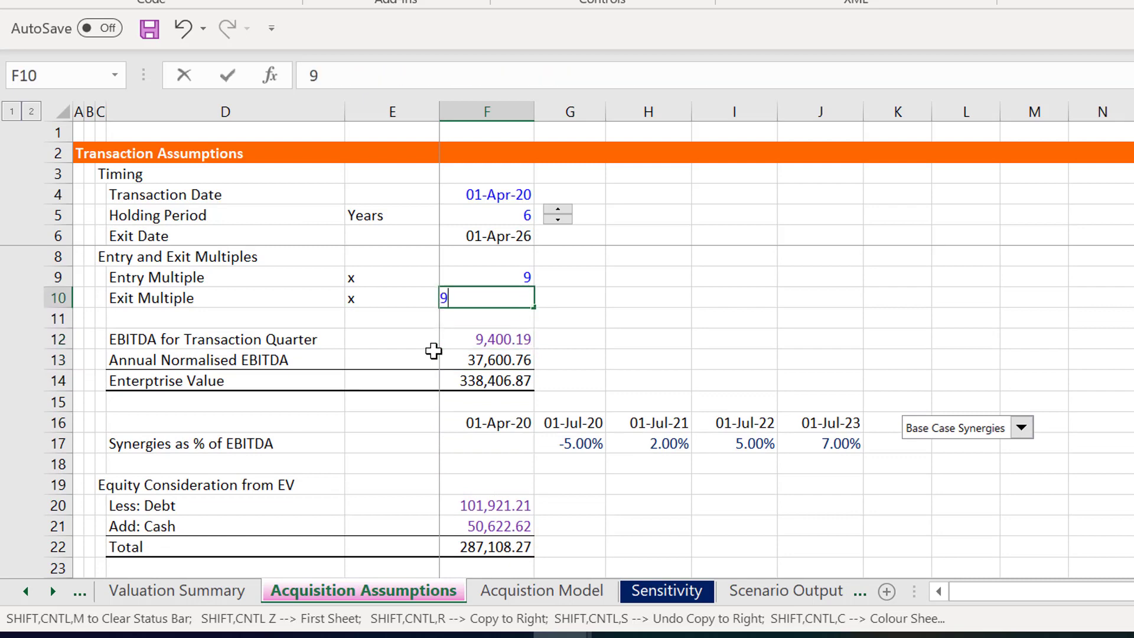
text(12)
key(Return)
Test the Acquistion Model's Equity IRR with holding periods from 5 down to 3 years, and return the Holding period to 6
key(ctrl+Page_Down)
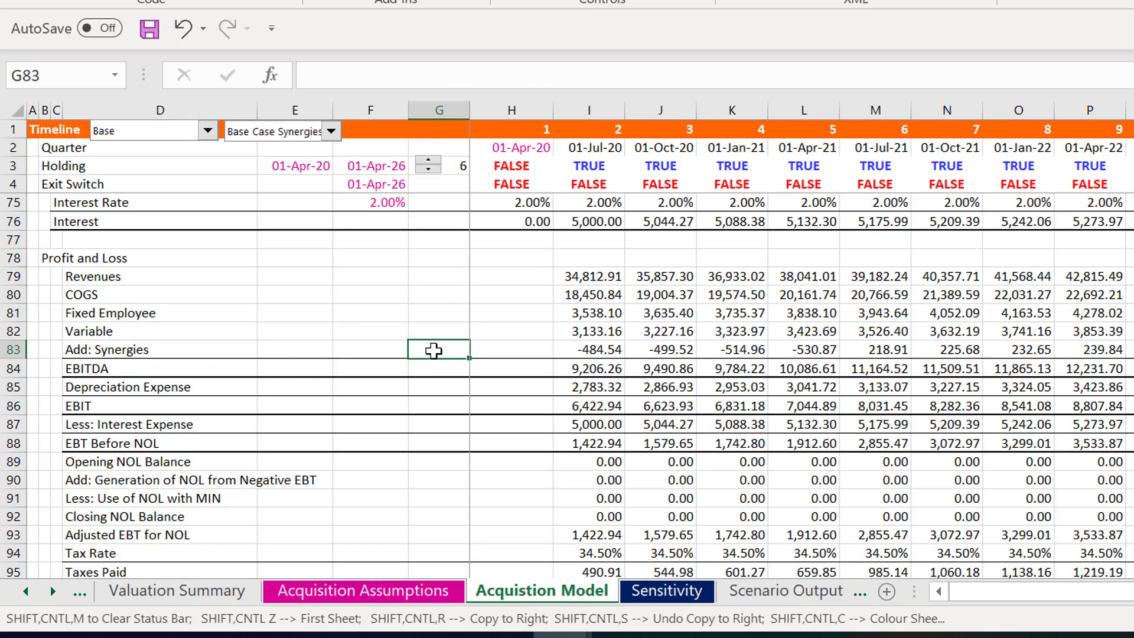
key(ctrl+Page_Down)
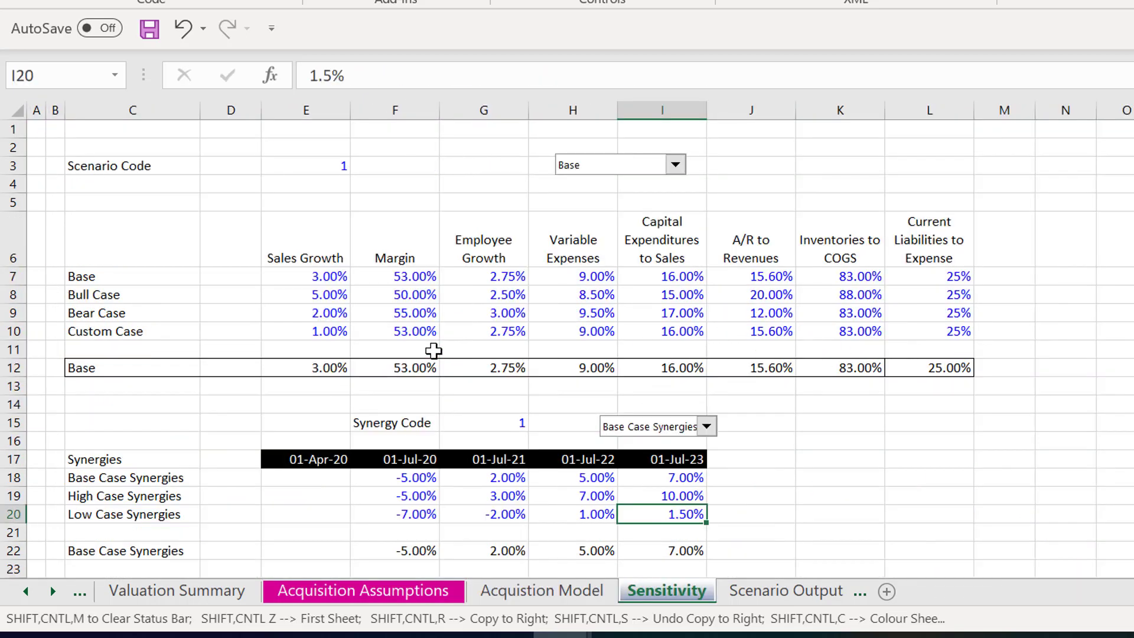
key(ctrl+Page_Up)
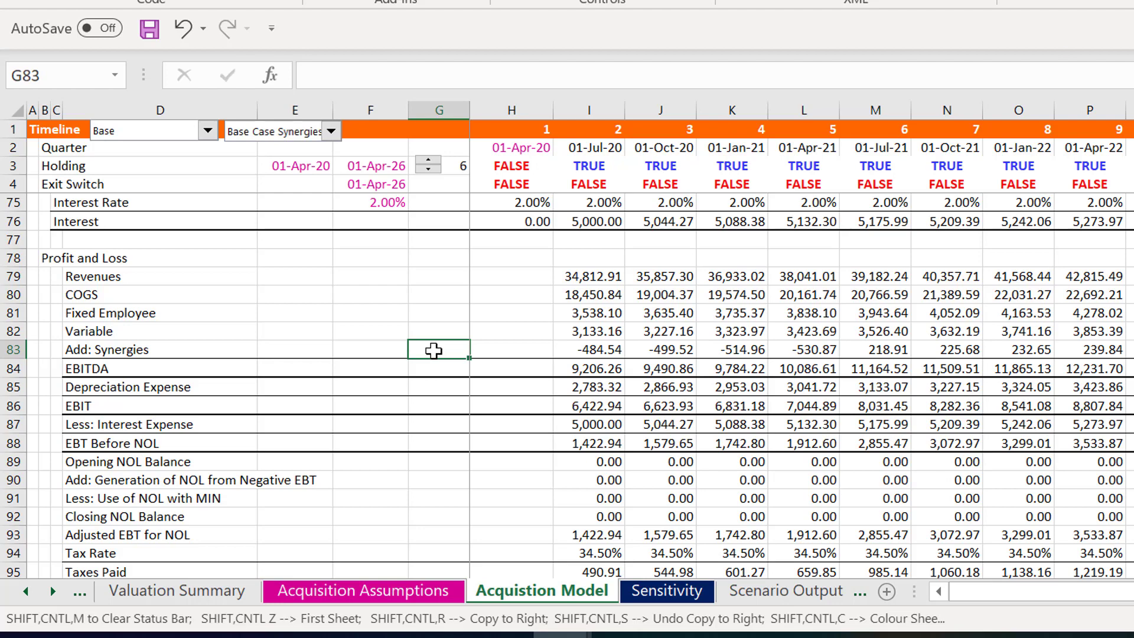
key(Page_Down)
key(Page_Down)
key(Page_Up)
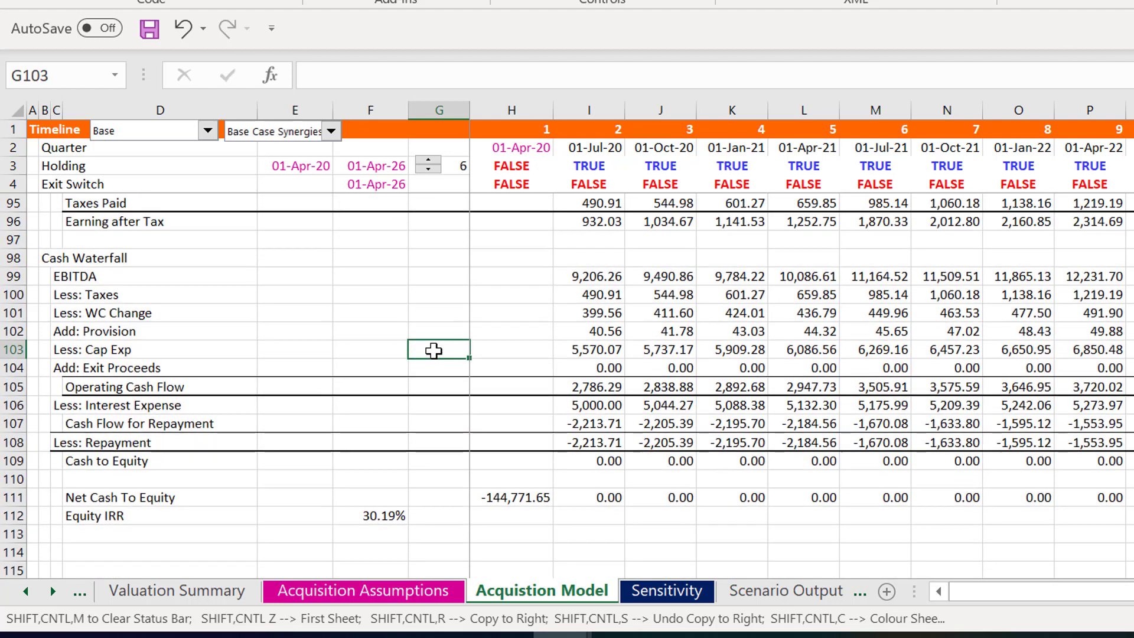
click(428, 169)
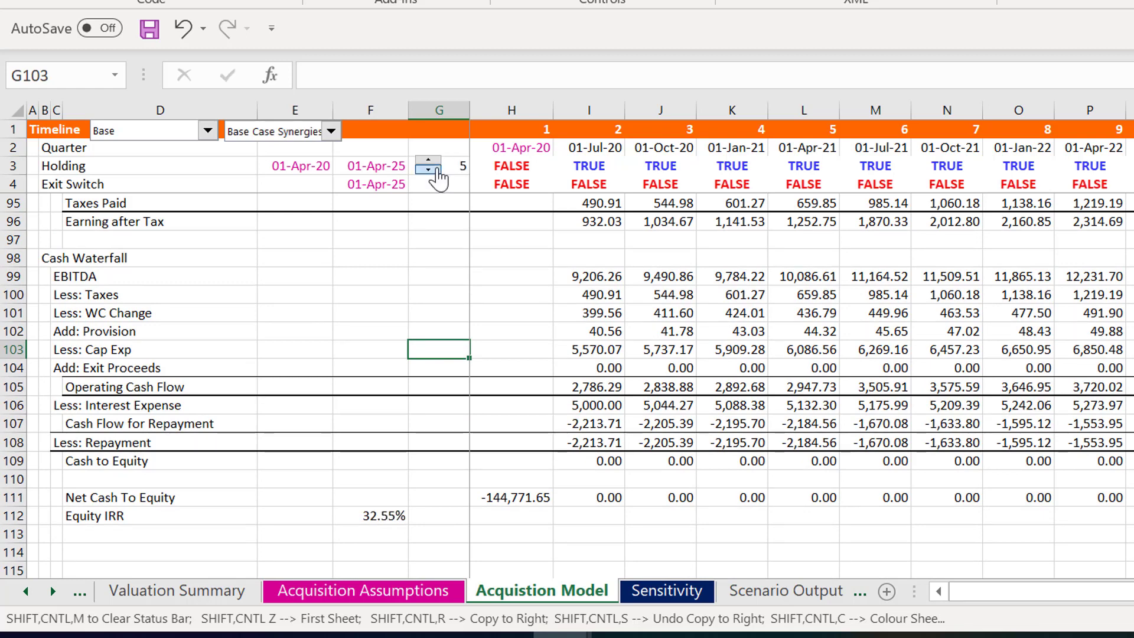
click(428, 169)
click(436, 170)
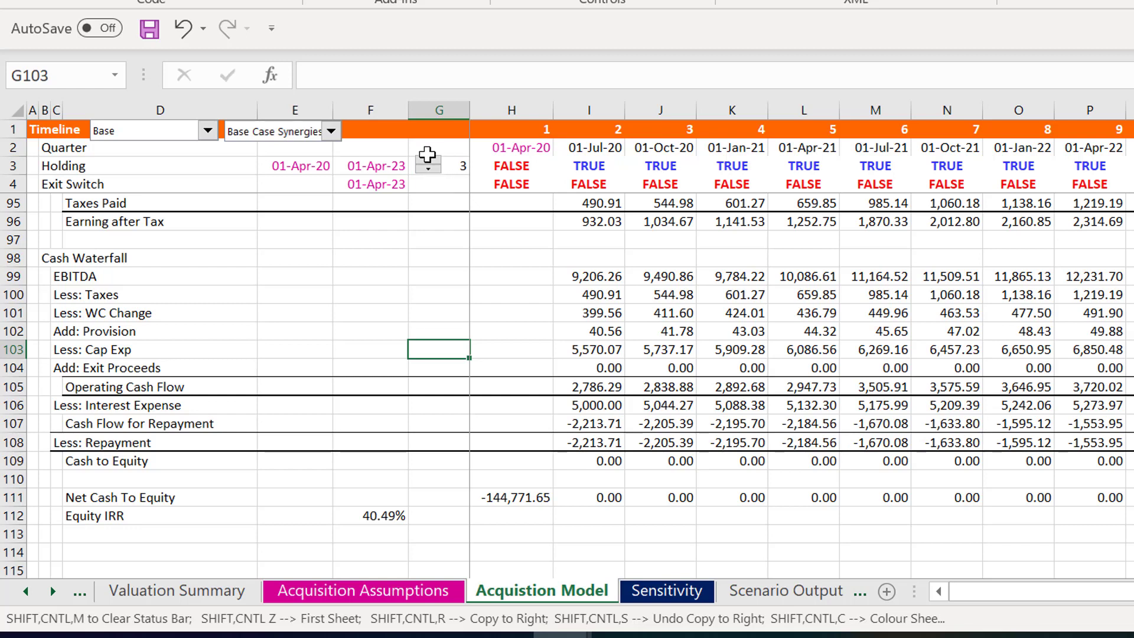
click(429, 160)
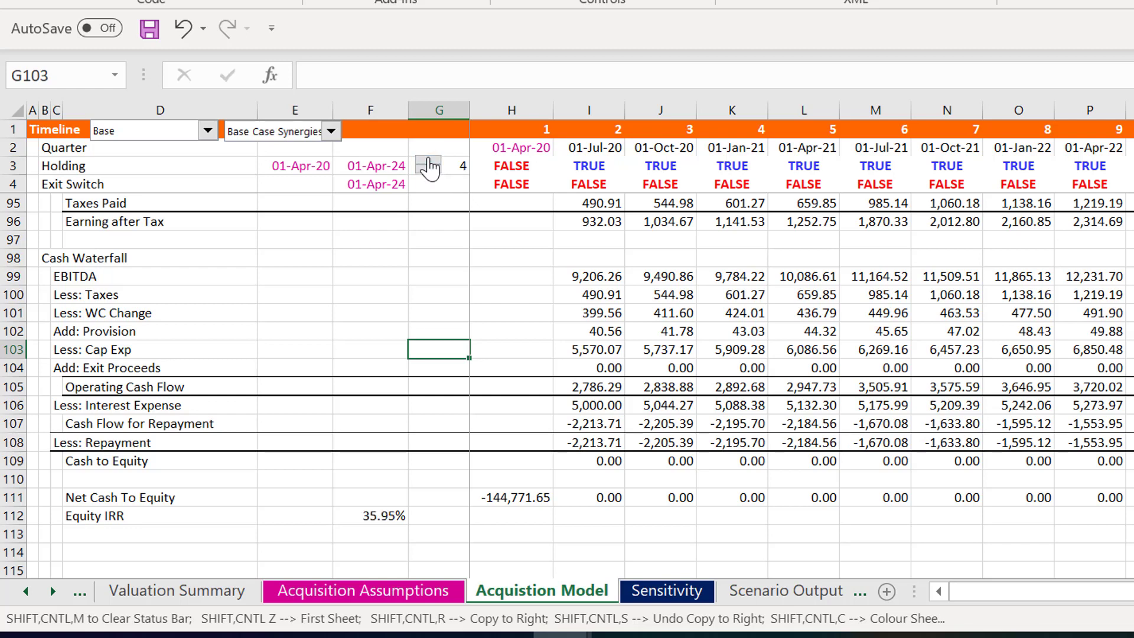
click(428, 160)
click(428, 160)
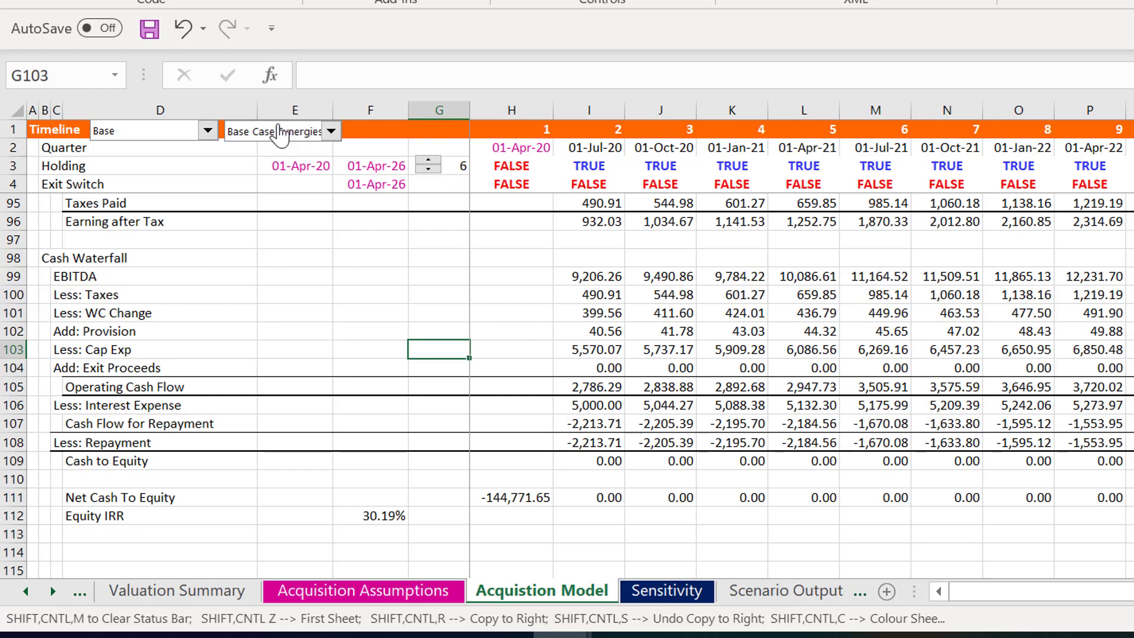
Switch the operating scenario of the Acquistion Model to Bear Case
click(200, 139)
key(Down)
key(Down)
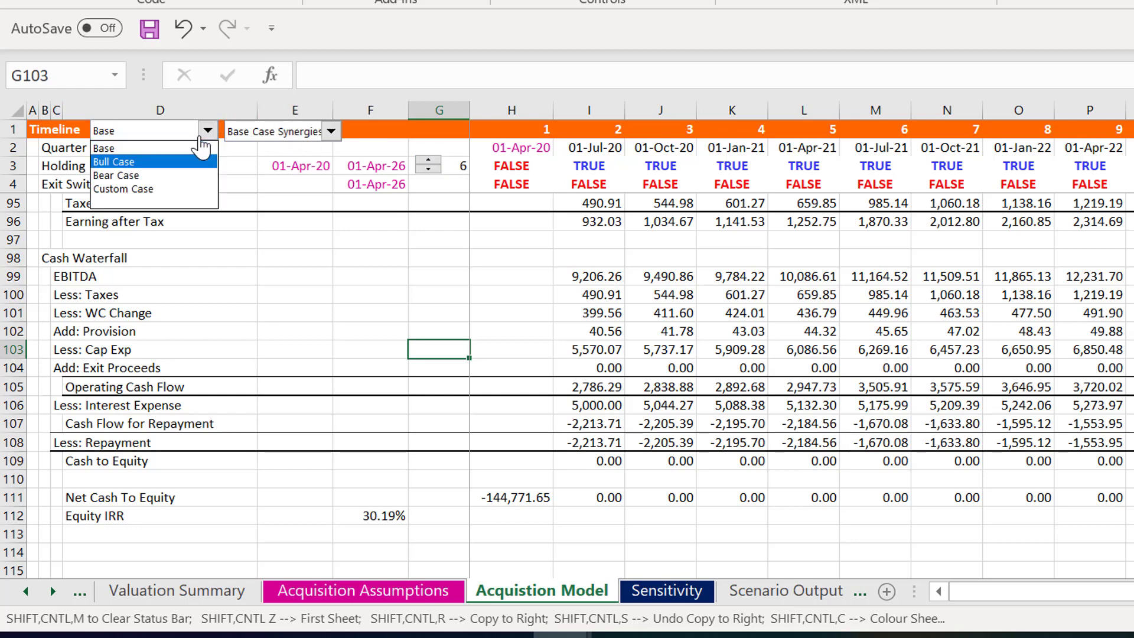
key(Return)
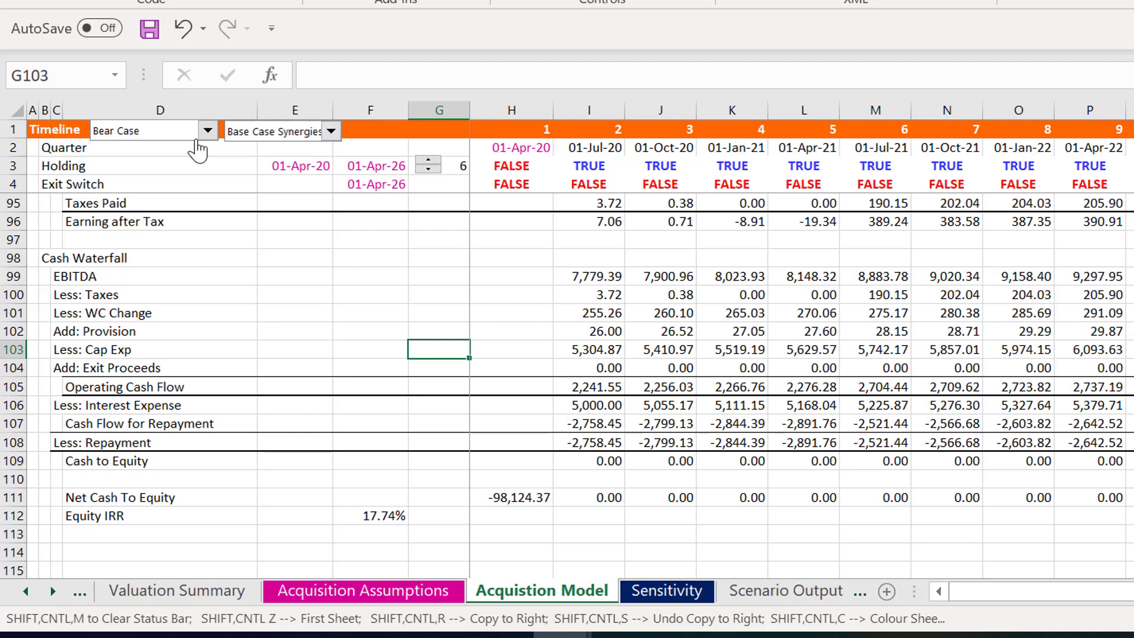
Try High Case Synergies in the Acquistion Model and return the synergy selection to Base Case Synergies
click(260, 136)
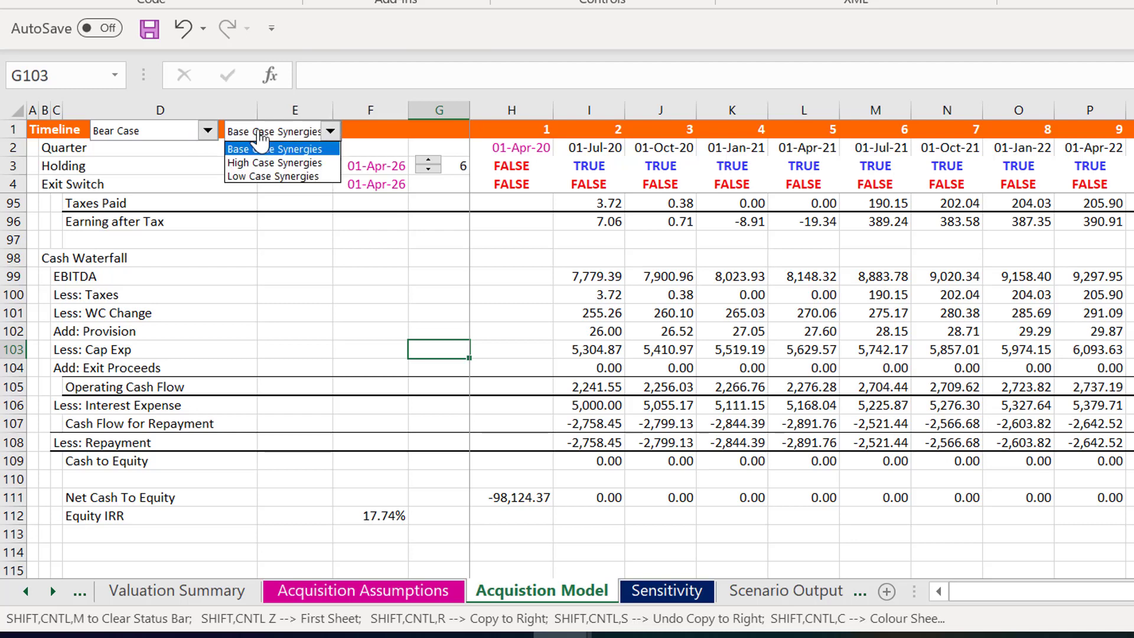
click(259, 143)
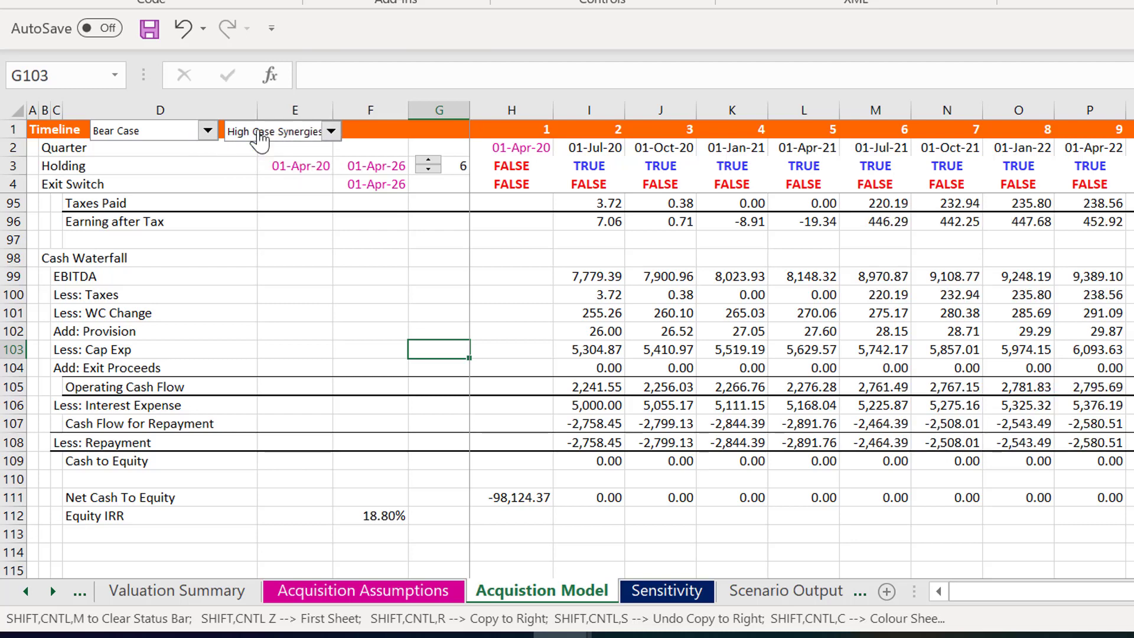
click(260, 137)
click(260, 148)
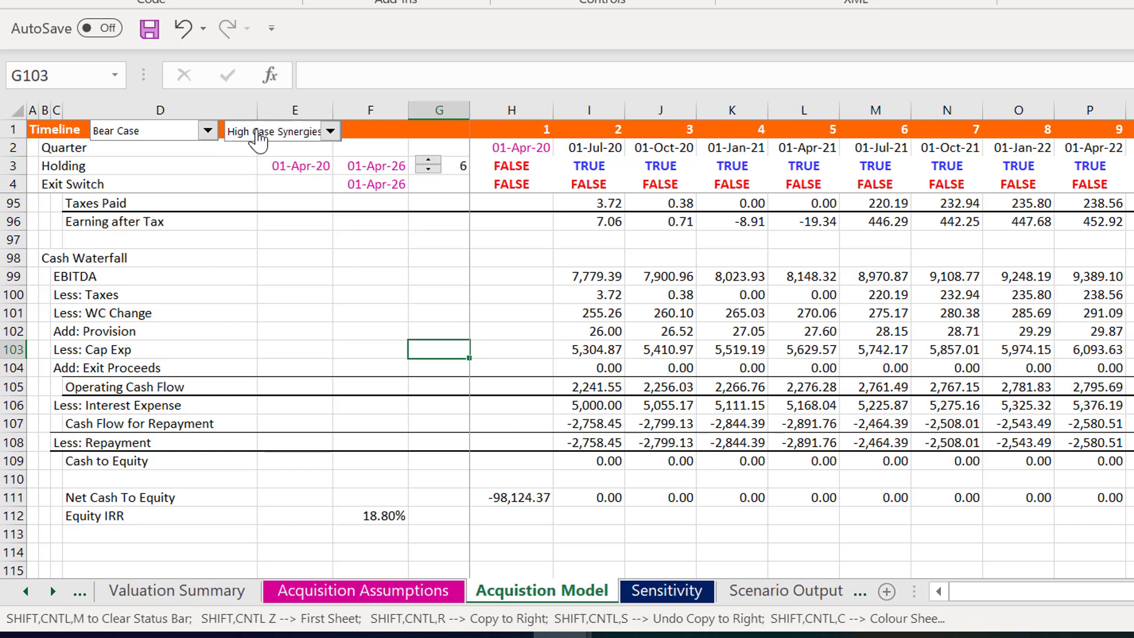
Return the operating scenario of the Acquistion Model to Base
click(206, 131)
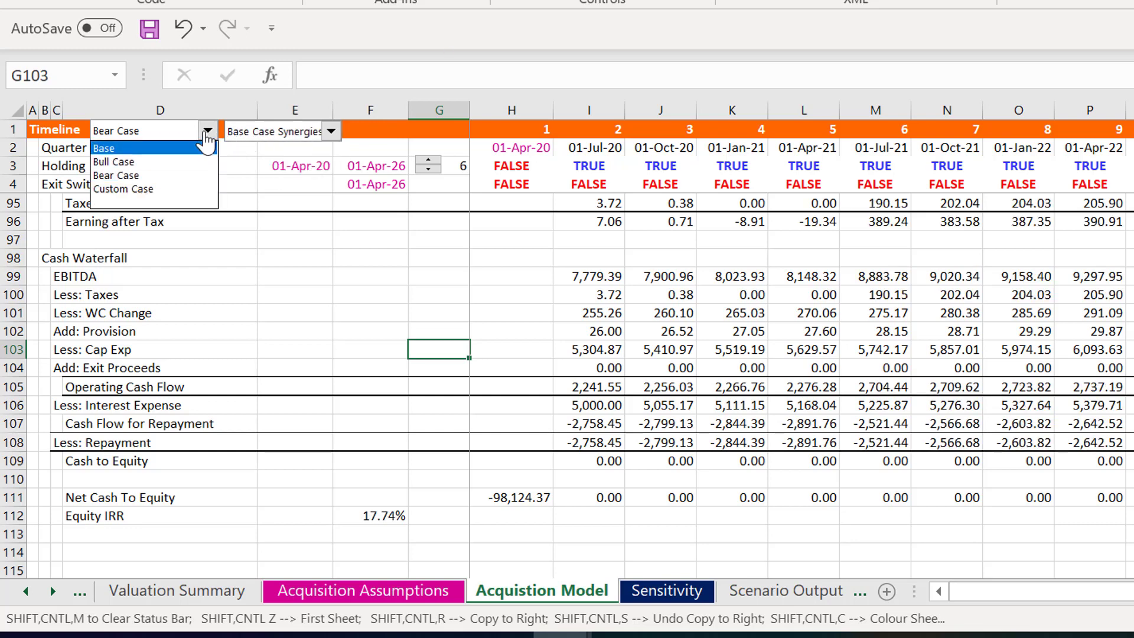
click(211, 151)
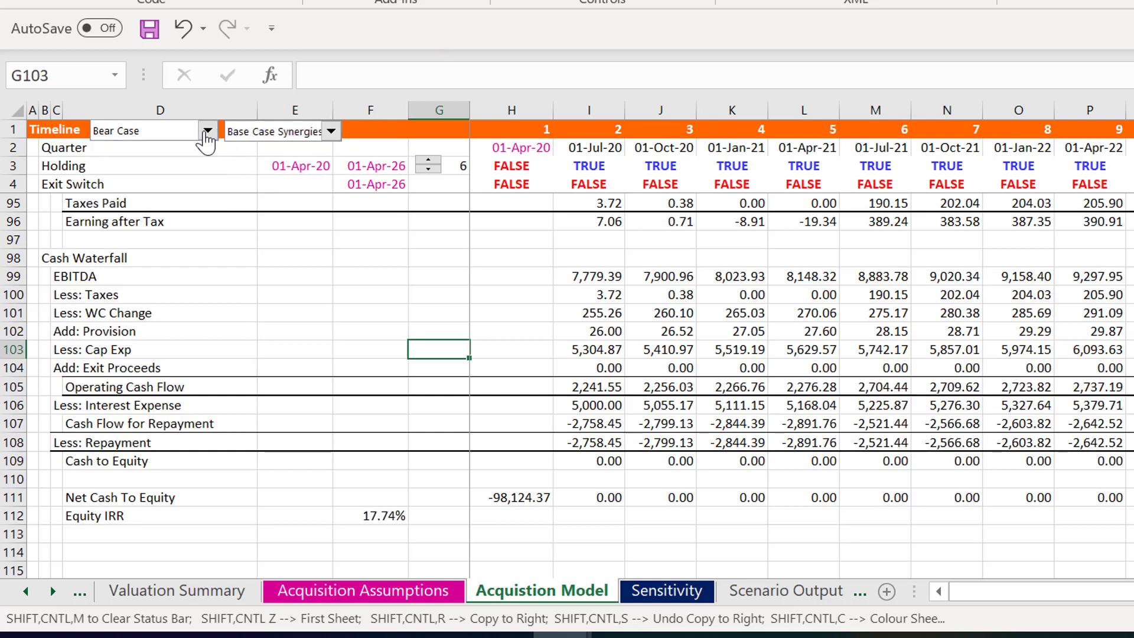
click(471, 329)
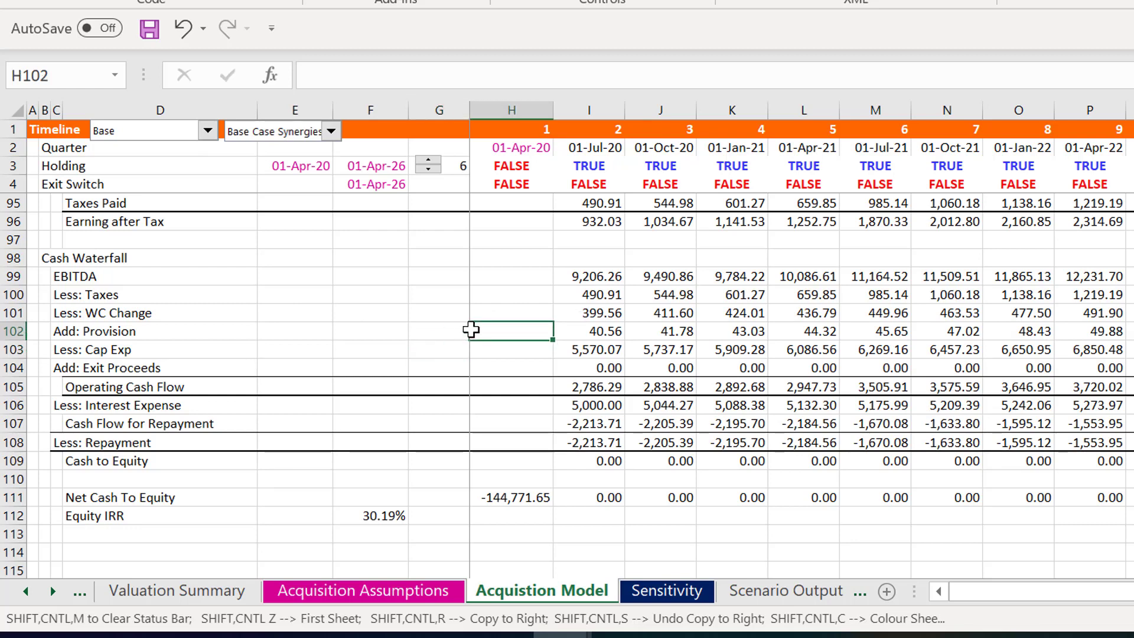
key(Left)
key(Left)
key(Left)
key(Left)
key(Left)
key(Left)
key(Left)
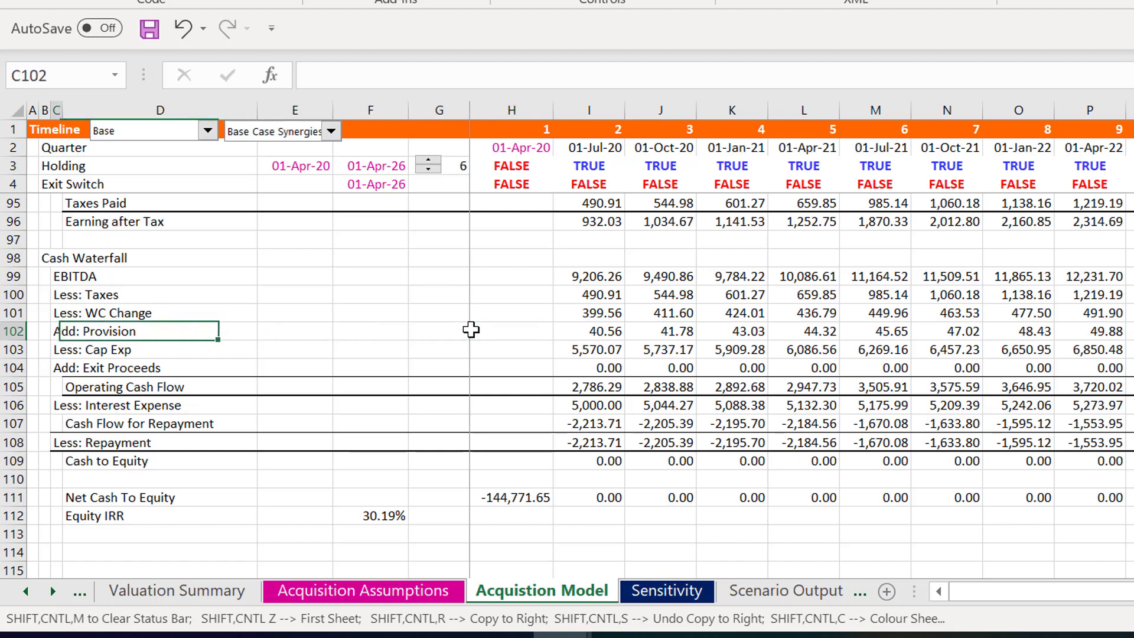
Locate the Eq IRR by Holding Period table at the bottom of the Acquisition Assumptions sheet
key(ctrl+Page_Up)
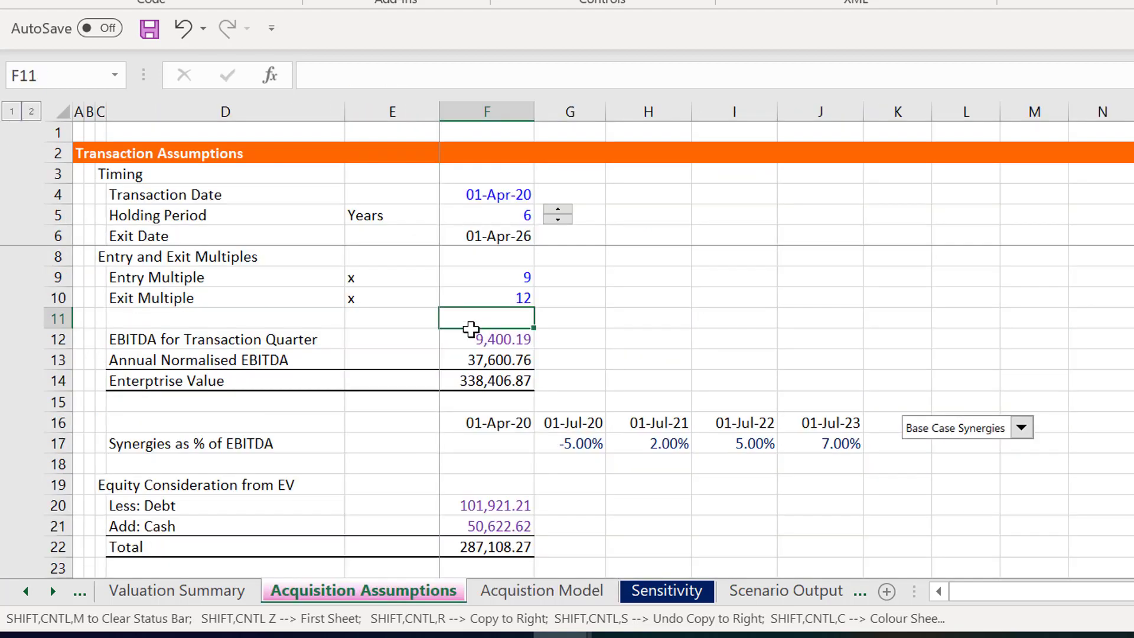
key(Page_Down)
key(Page_Down)
key(Page_Down)
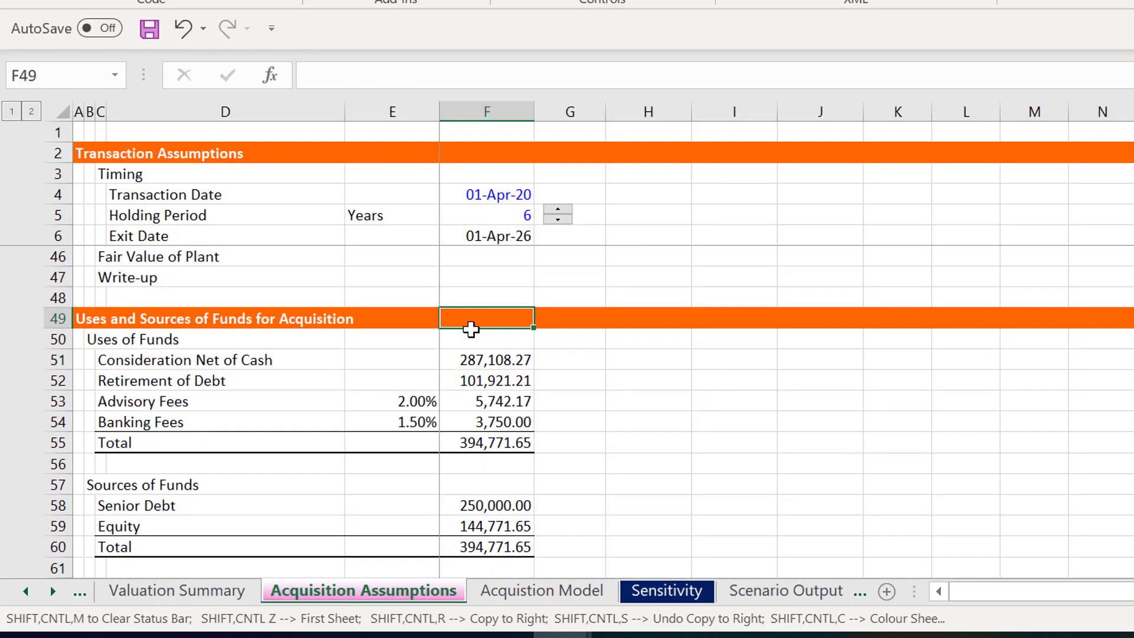
key(Page_Down)
key(Page_Down)
key(Page_Down)
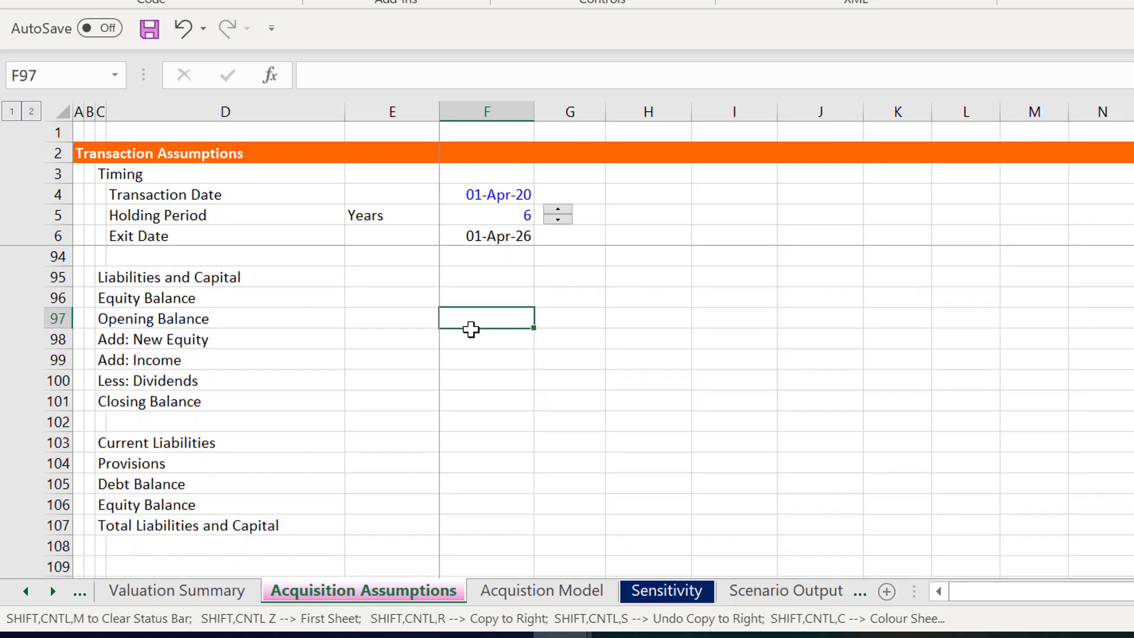
key(Page_Down)
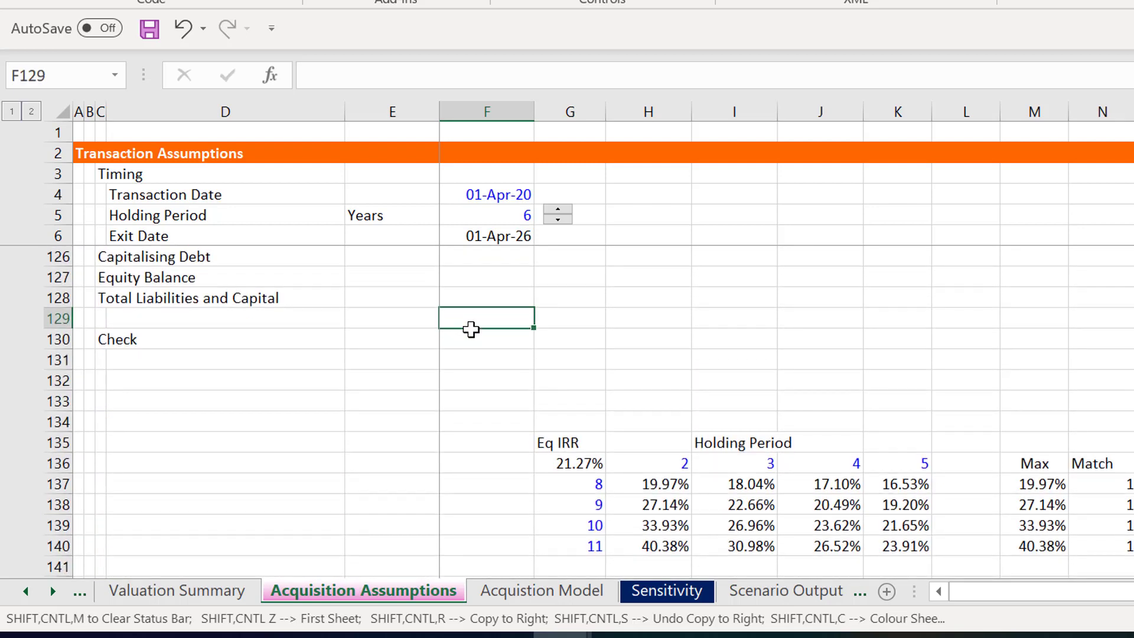
key(Down)
key(Down)
key(Down)
key(Down)
key(Down)
key(Down)
key(Down)
key(Down)
key(Down)
key(Down)
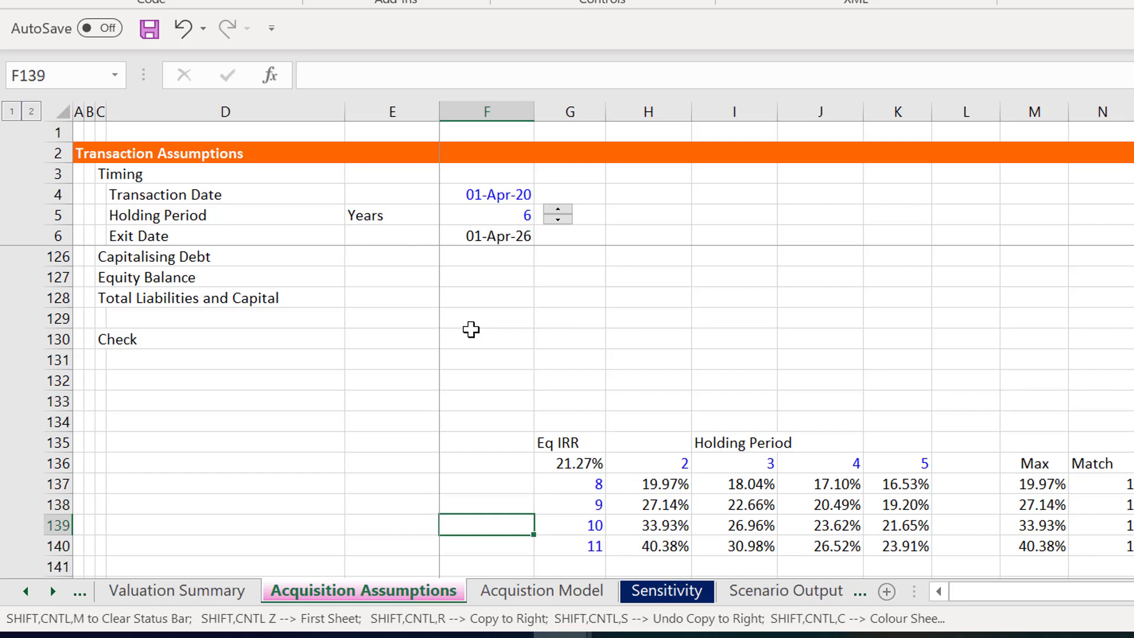
Review the Eq IRR table's holding-period headings, its corner formula and the exit multiples listed in column G
key(Right)
key(Right)
key(Right)
key(Up)
key(Up)
key(Up)
key(Left)
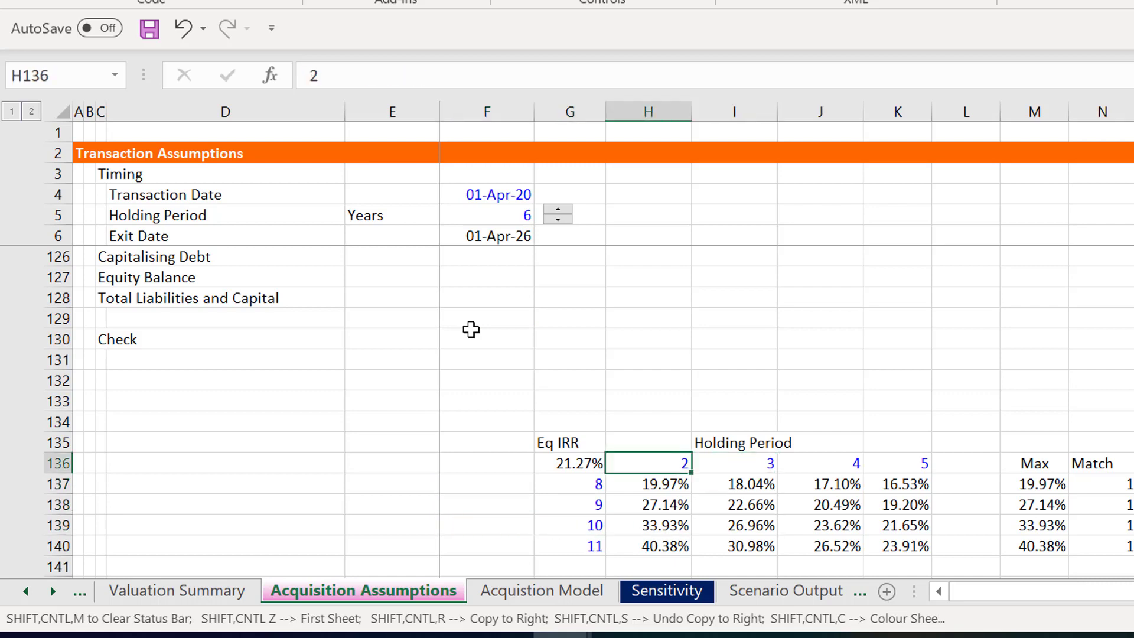
key(Right)
key(Right)
key(Right)
key(Right)
key(Left)
key(Left)
key(Left)
key(Left)
key(Left)
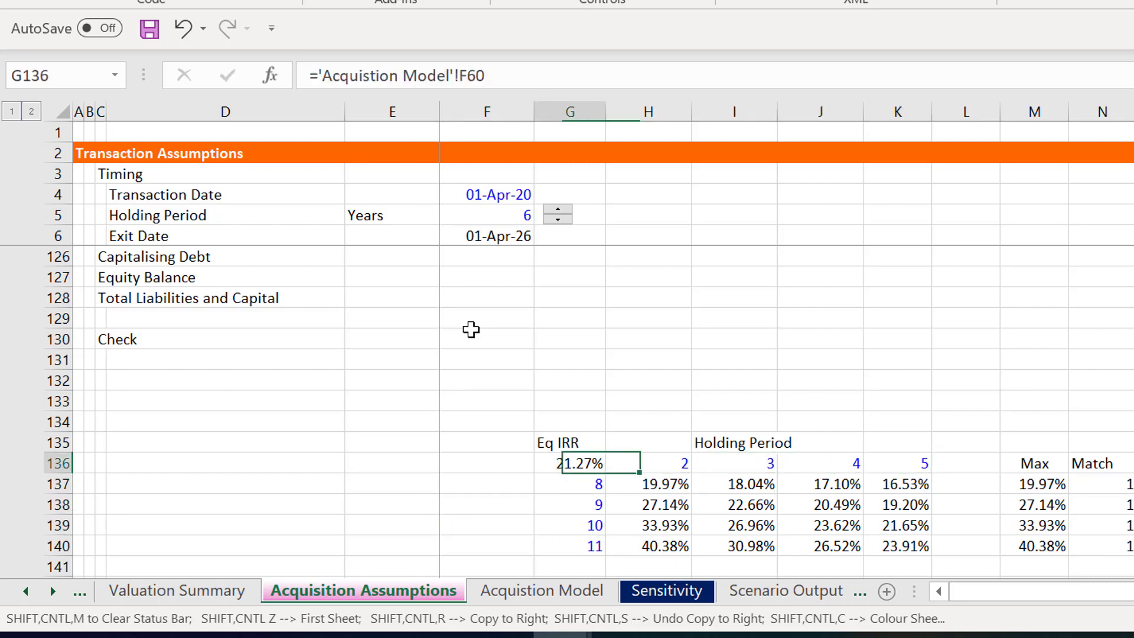
key(Down)
key(Down)
key(Down)
key(Down)
key(Down)
Label the exit multiples of the Eq IRR table with "Exit" in cell F139
key(Up)
key(Up)
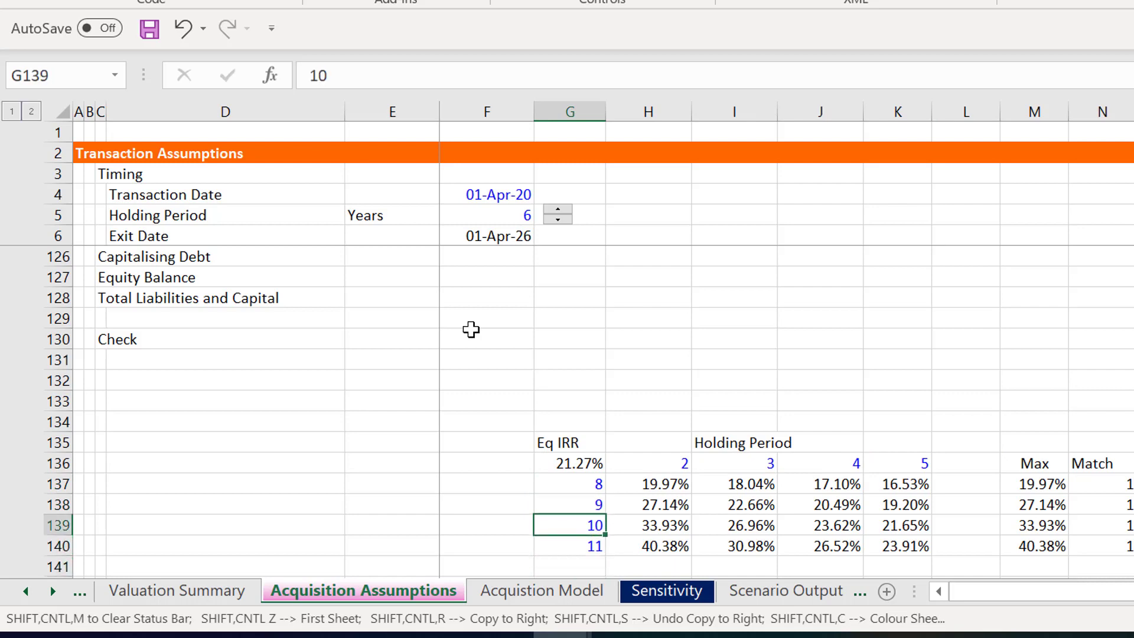
key(Left)
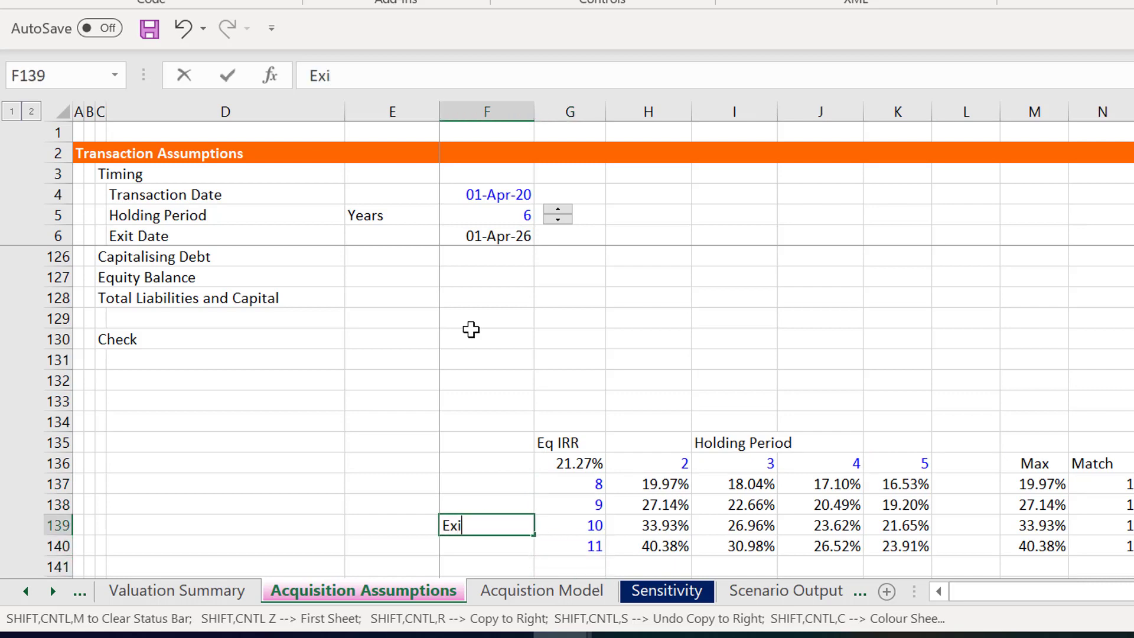
key(Up)
Examine the row for exit multiple 9 in the Eq IRR table, through its Max, Match and INDEX formulas
key(Right)
key(Right)
key(Right)
key(Right)
key(Right)
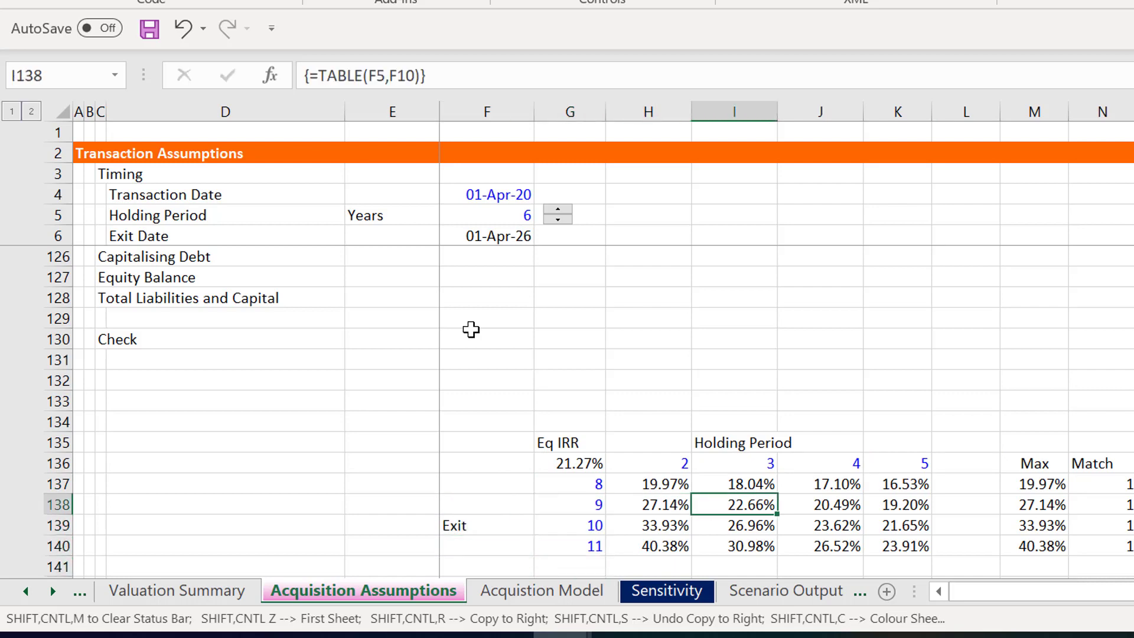
key(Right)
key(Right)
key(Right)
key(Right)
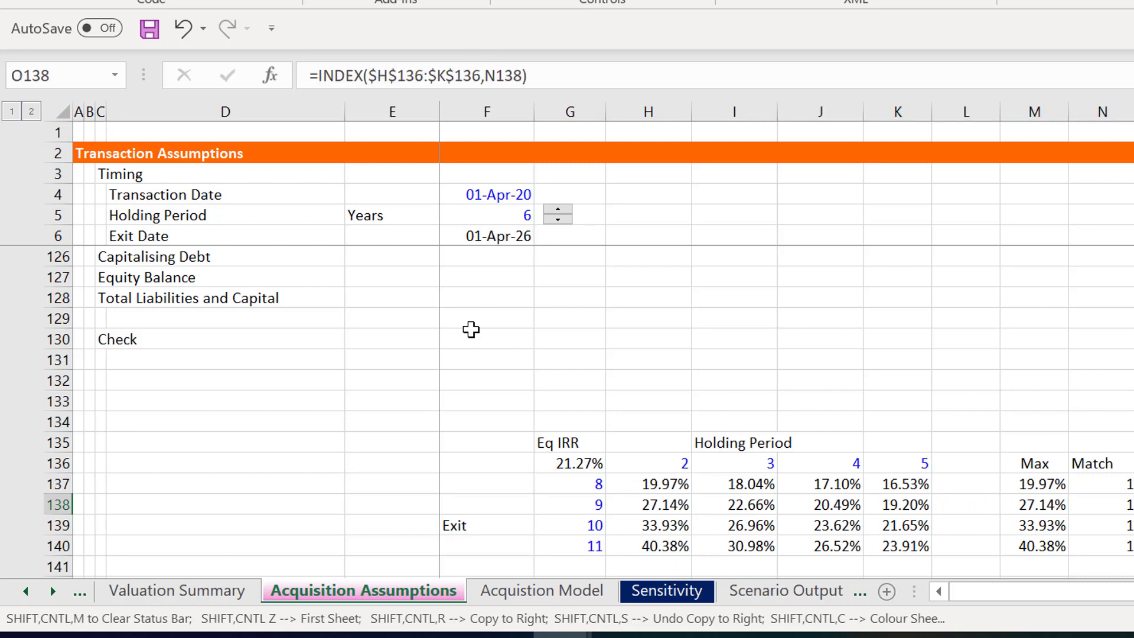
Copy the operating scenario drop-down from the Acquistion Model sheet to just above the Eq IRR table on Acquisition Assumptions
click(588, 344)
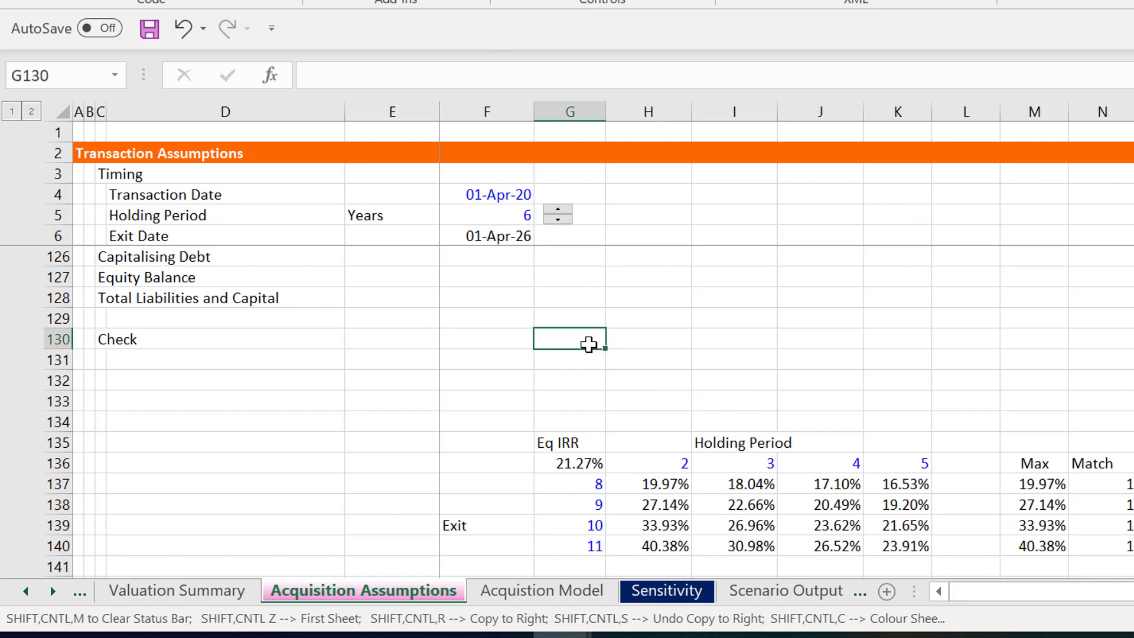
key(ctrl+Page_Down)
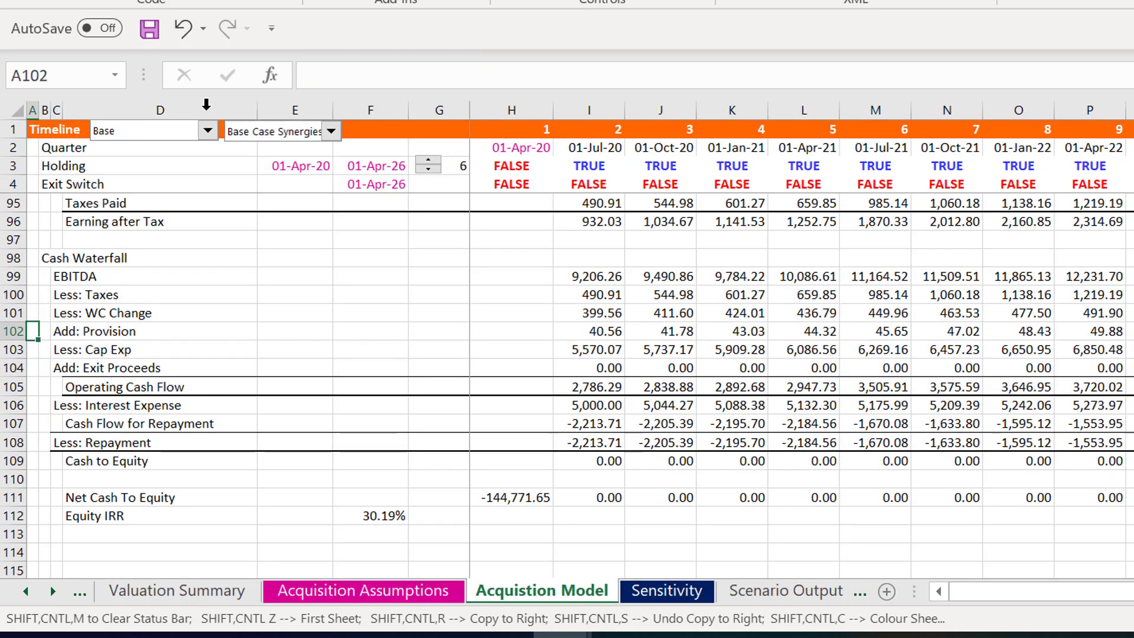
right_click(190, 133)
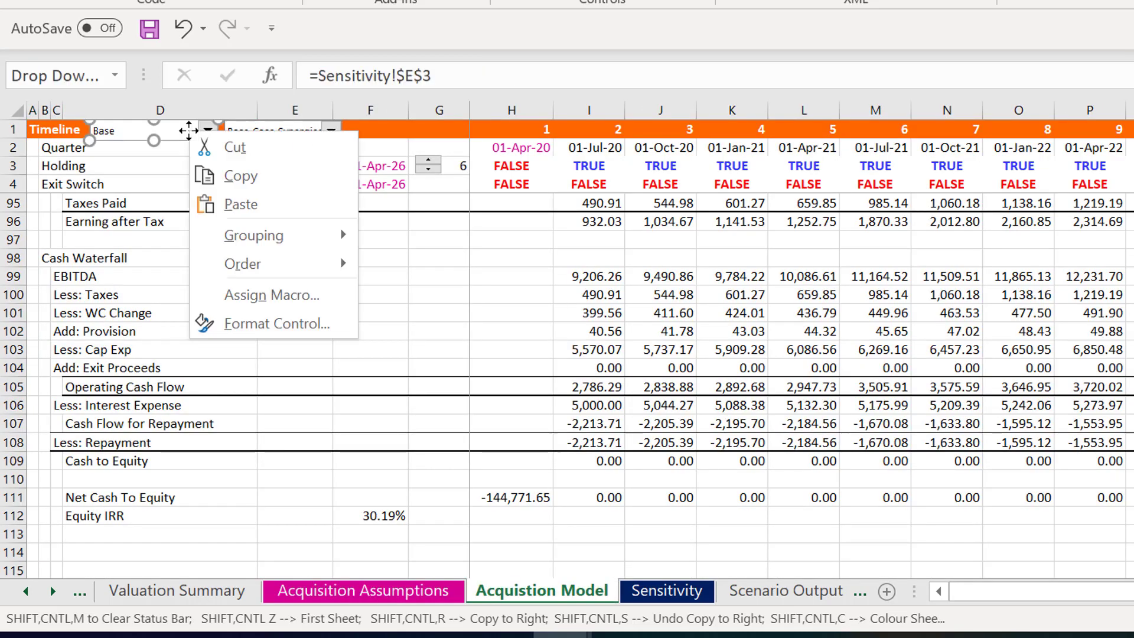
click(232, 176)
key(ctrl+Page_Up)
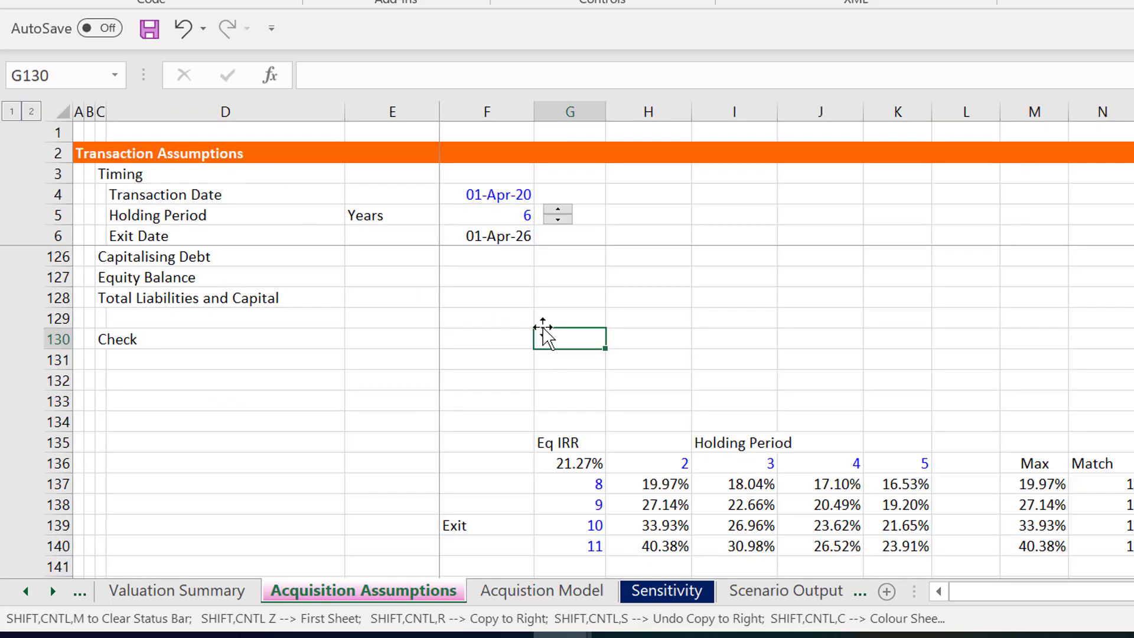
click(566, 367)
key(Down)
key(Down)
key(Down)
key(ctrl+v)
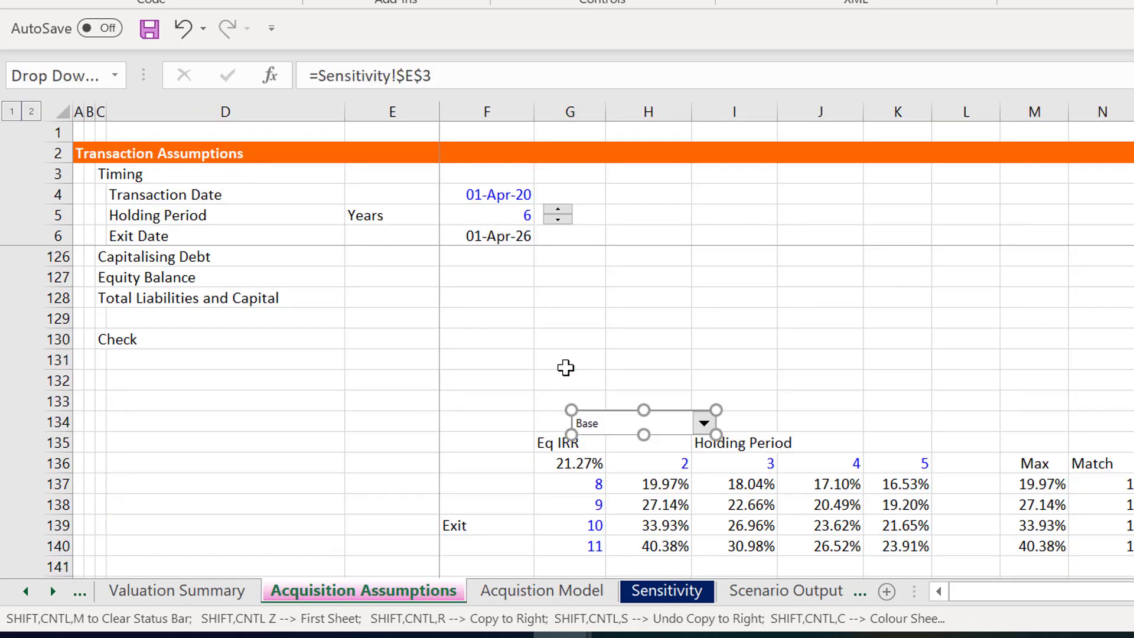
Move the pasted scenario drop-down up to about row 131, clear of the Eq IRR table, and save the workbook
drag(617, 423, 617, 353)
click(648, 397)
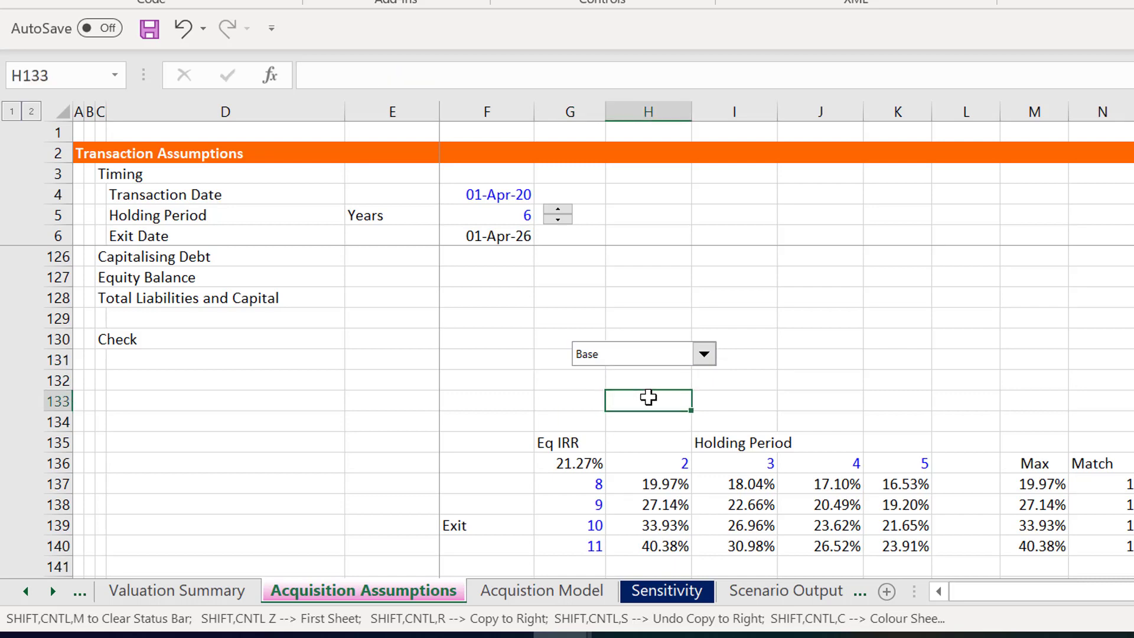
key(ctrl+s)
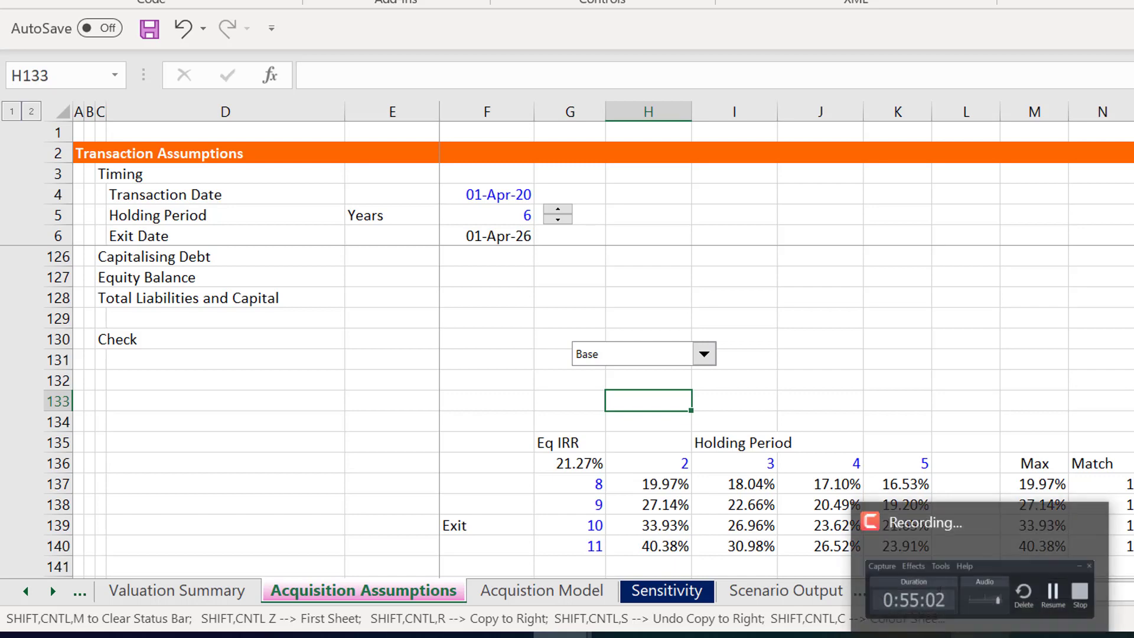
click(980, 636)
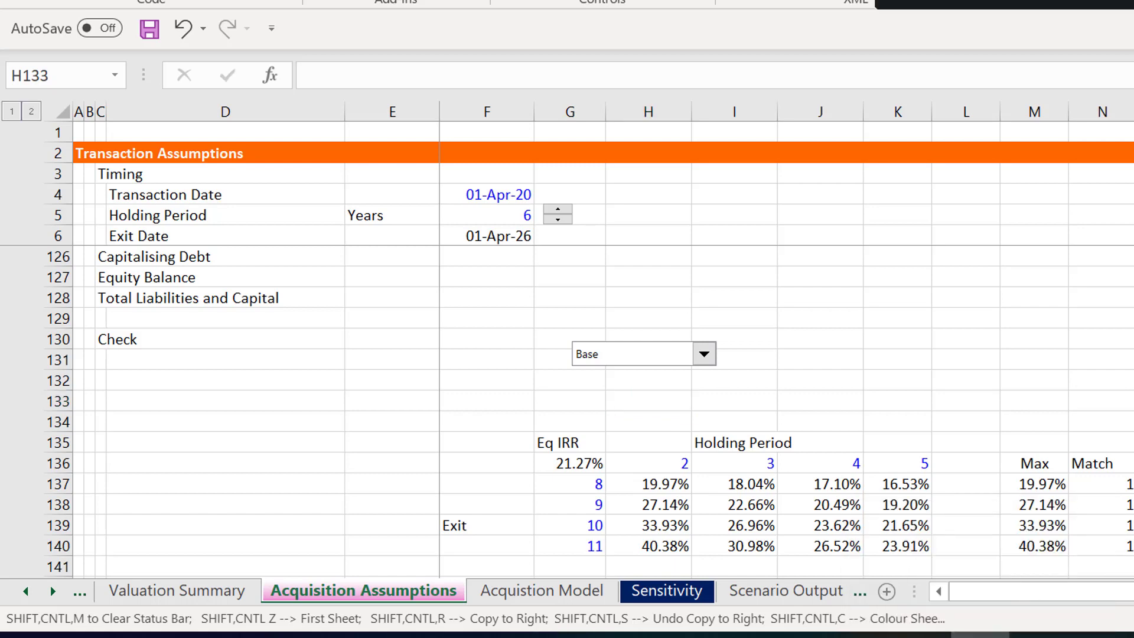